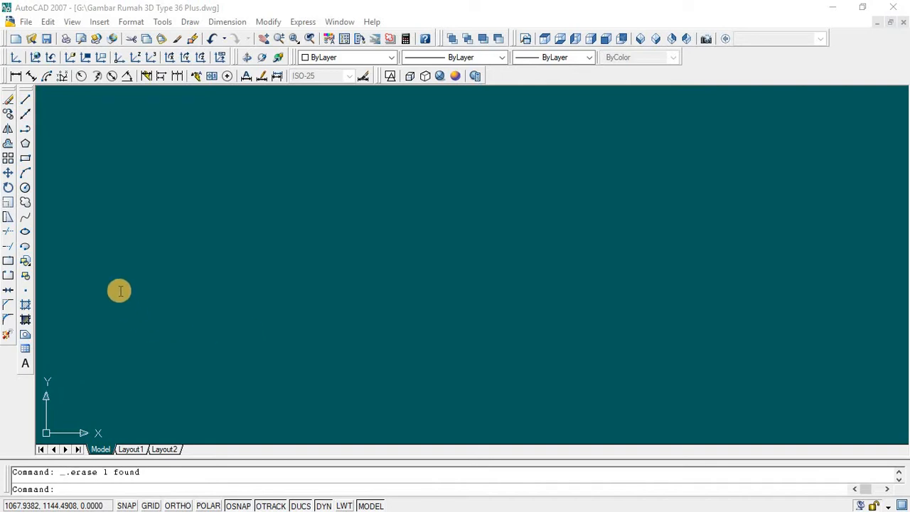
Step: Draw a 6 by 6 square in the empty model space with the Rectangle tool
left_click(27, 157)
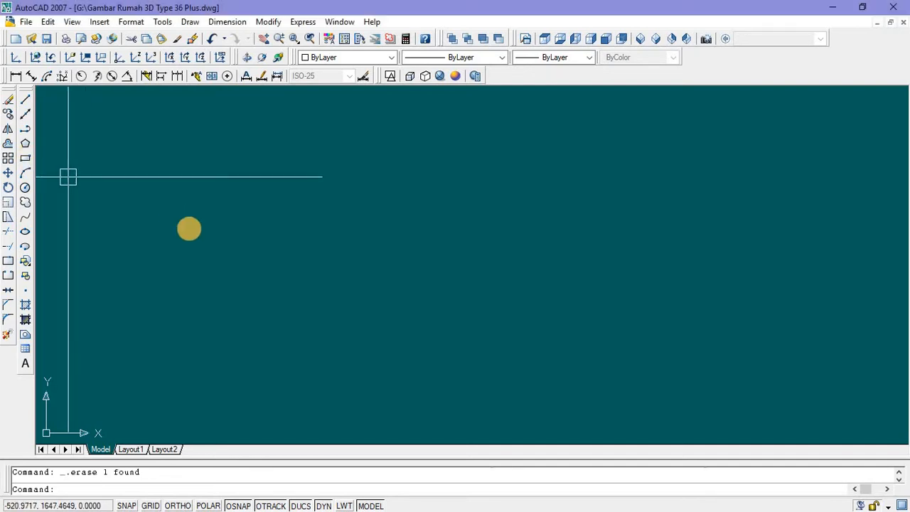
left_click(27, 158)
left_click(252, 222)
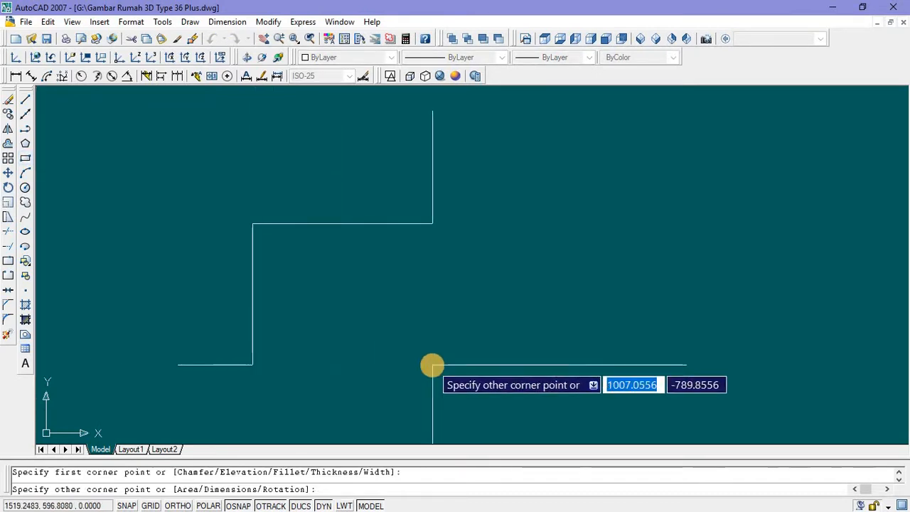
type("@")
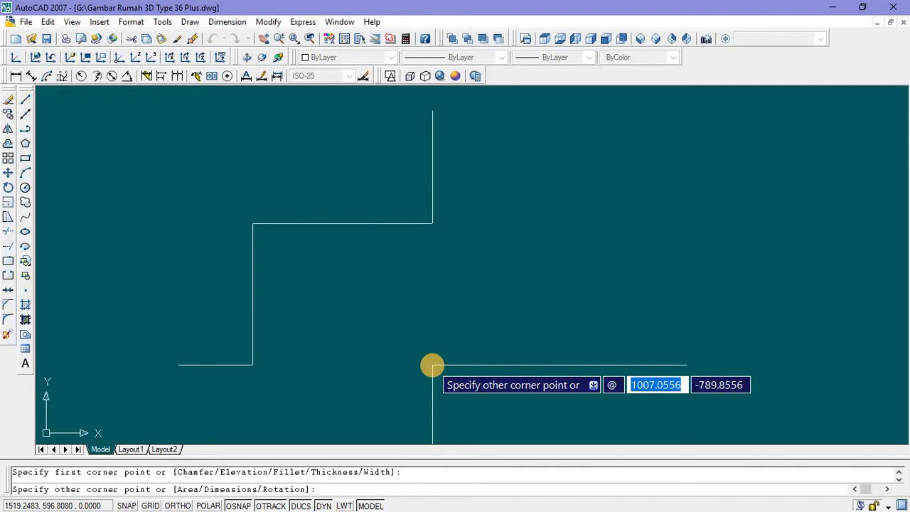
type("6")
key("Tab")
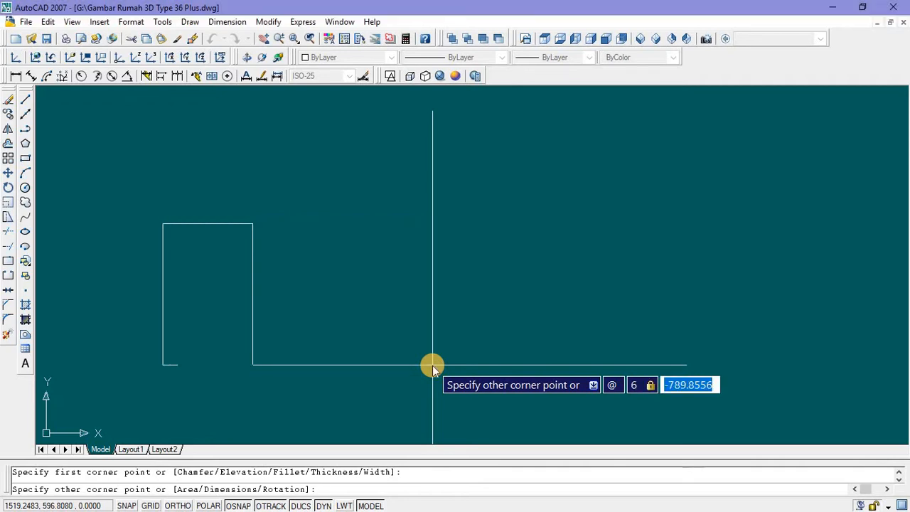
type("6")
key("Return")
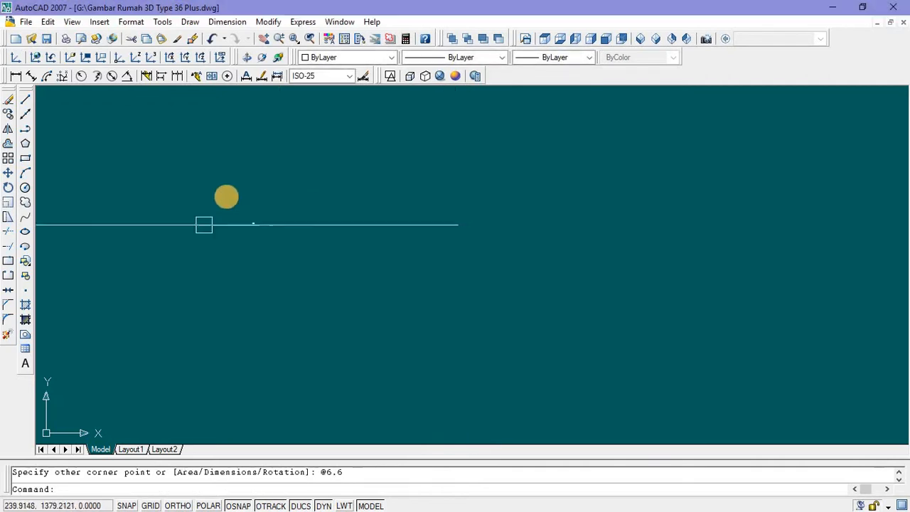
scroll(260, 240, "up", 10)
scroll(260, 240, "up", 3)
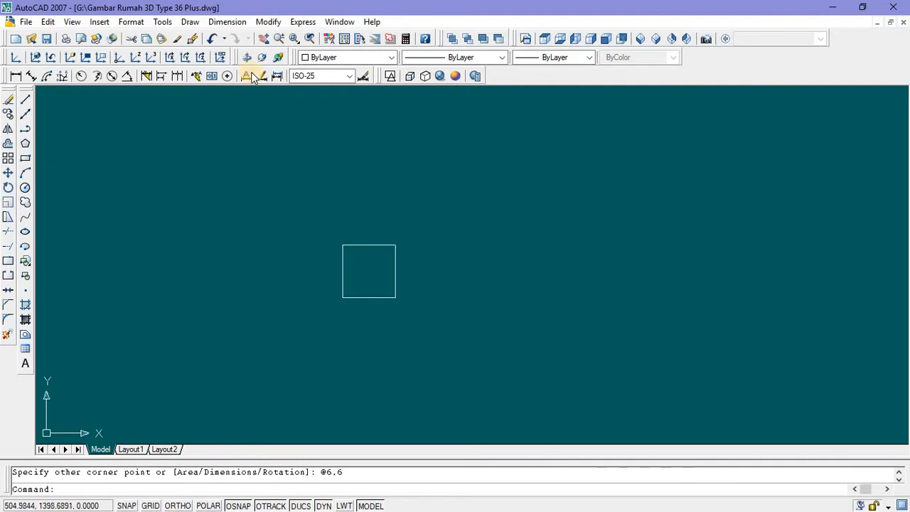
Step: Add linear dimensions below the square's bottom edge and beside its right edge
left_click(226, 21)
left_click(246, 60)
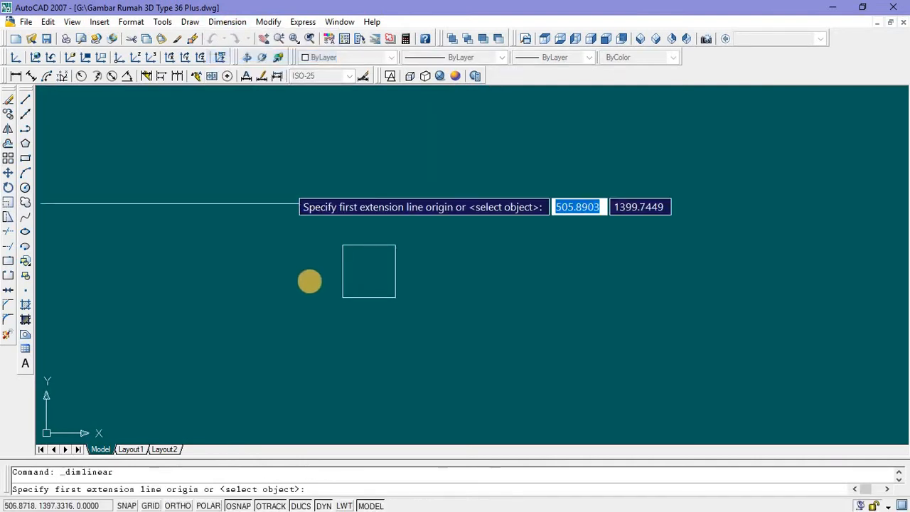
left_click(343, 297)
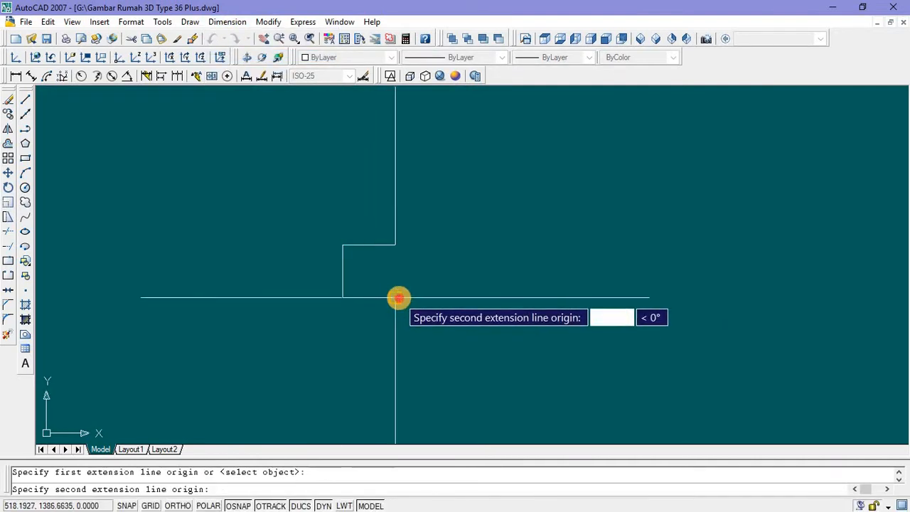
left_click(396, 297)
left_click(396, 335)
right_click(416, 261)
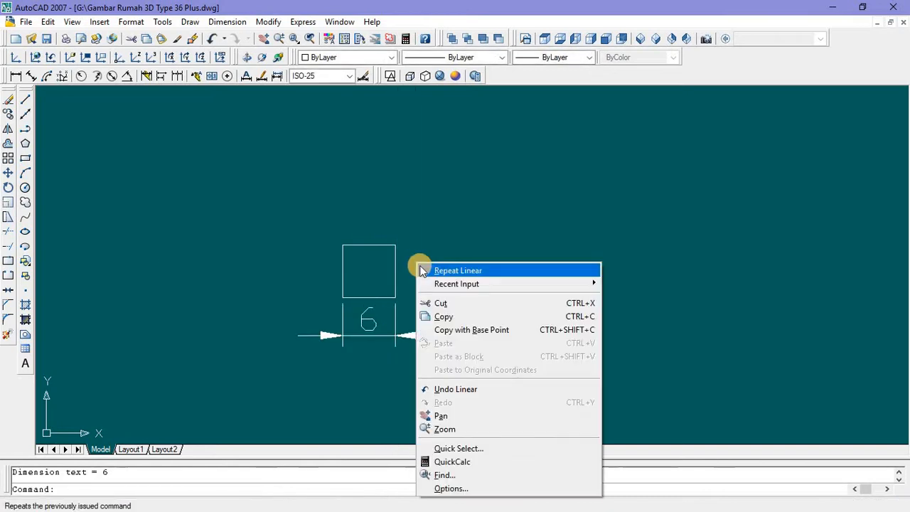
left_click(423, 268)
left_click(396, 245)
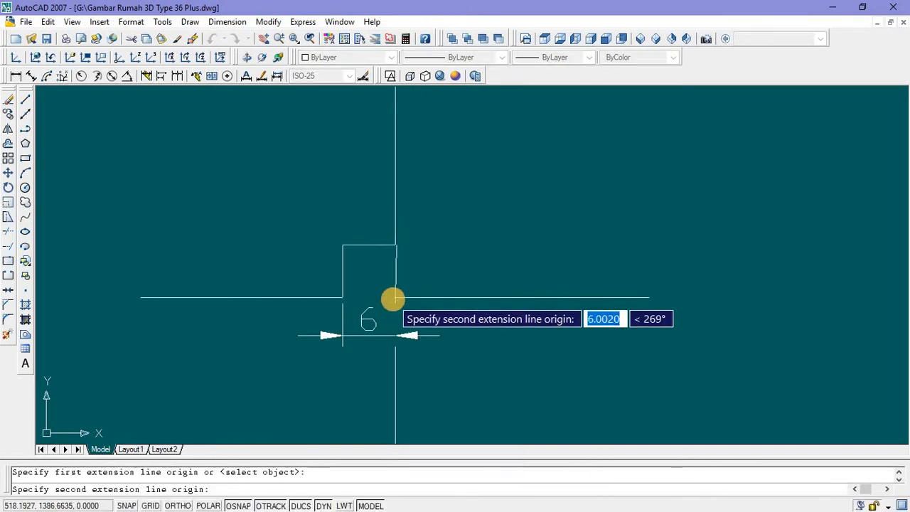
left_click(396, 297)
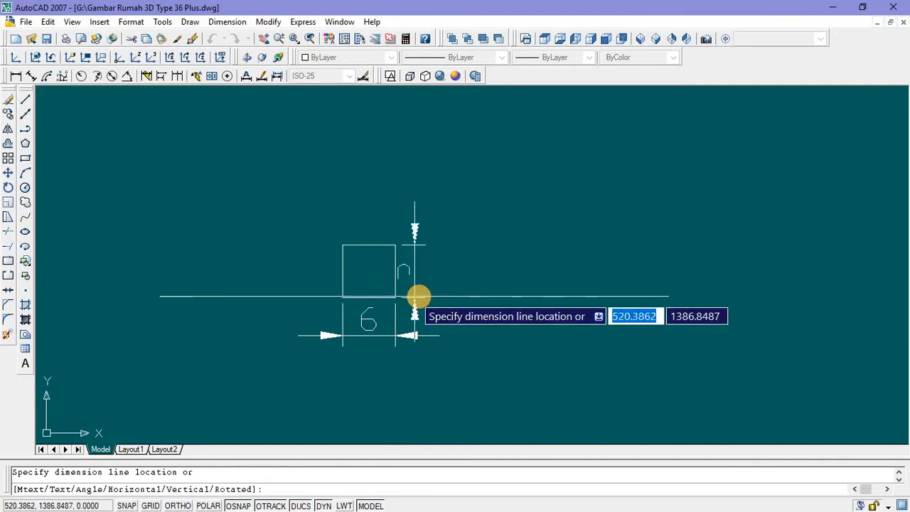
left_click(435, 302)
Step: Delete both linear dimensions, keeping only the square
key("ctrl+a")
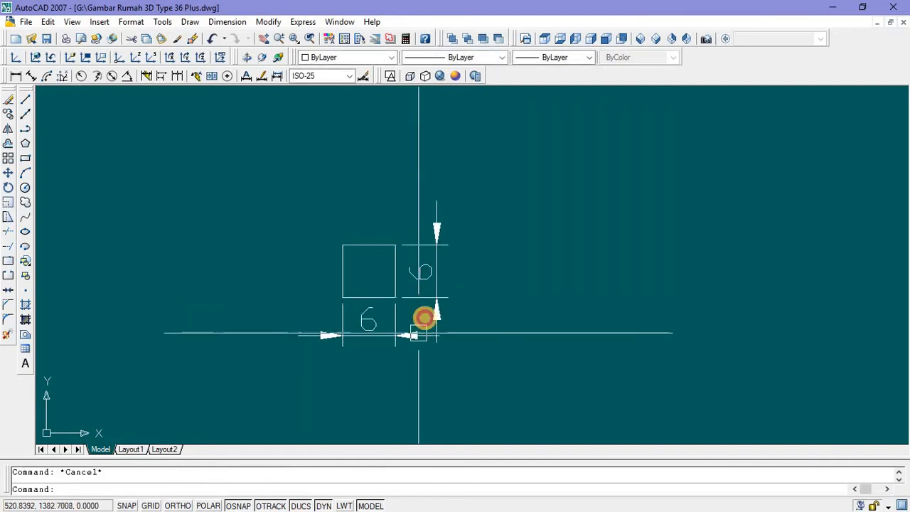
key("Delete")
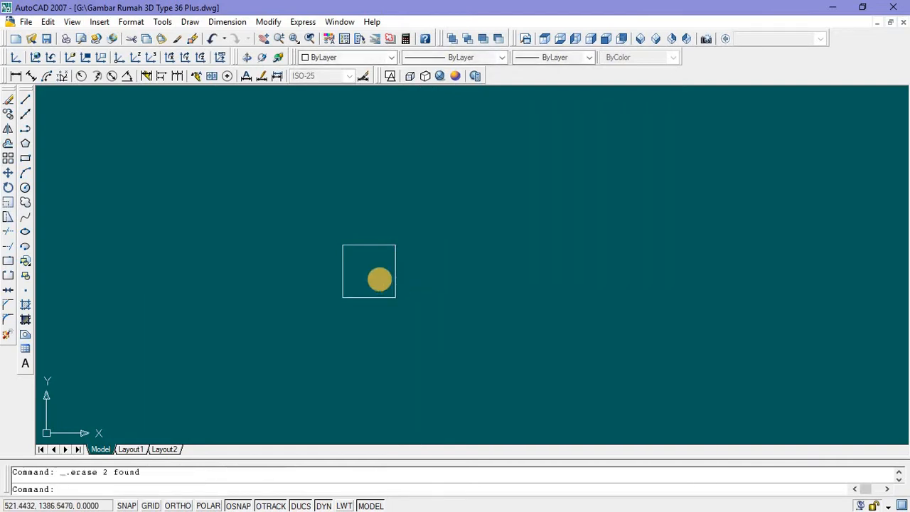
Step: Draw a vertical line from the midpoint of the square's top edge to the midpoint of its bottom edge
scroll(371, 268, "up", 4)
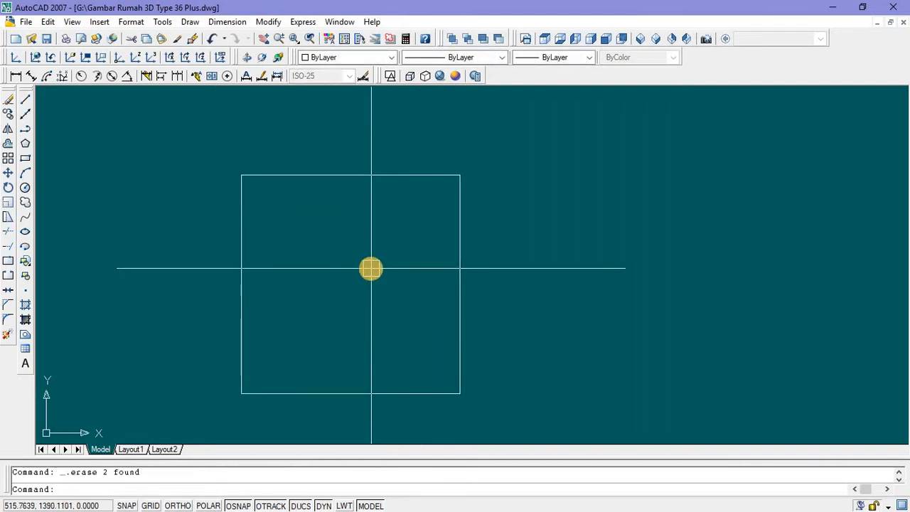
left_click(25, 99)
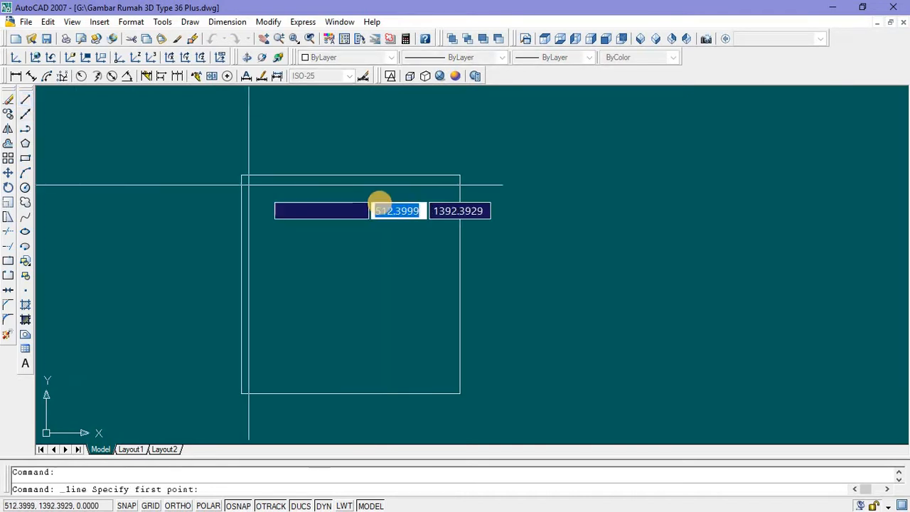
left_click(346, 173)
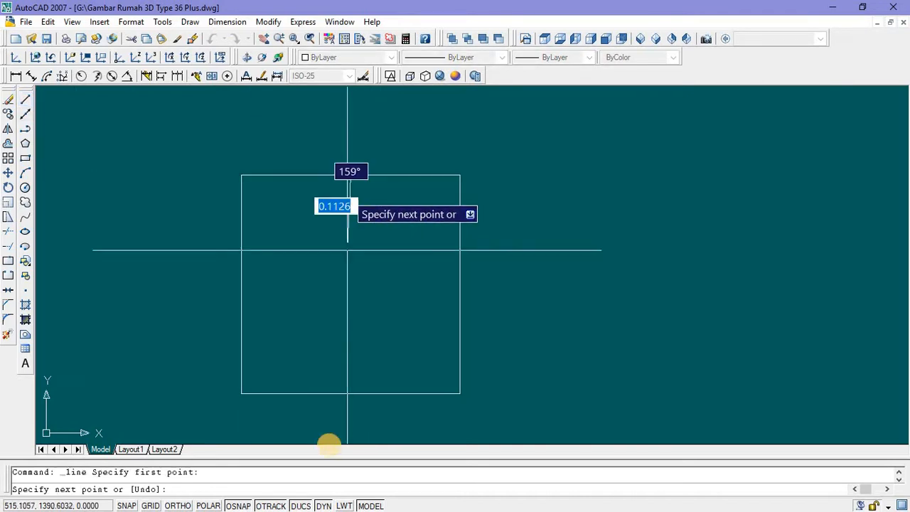
left_click(347, 392)
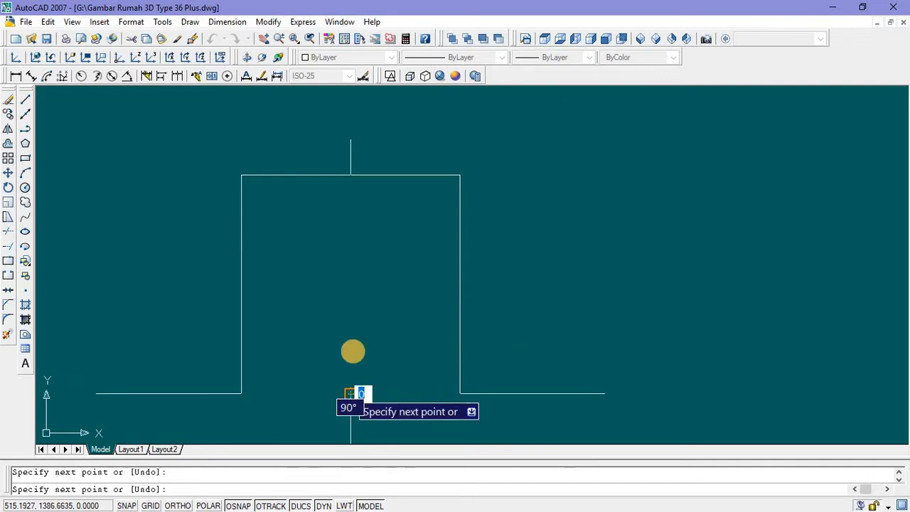
key("Escape")
Step: Draw a horizontal line from the midpoint of the square's left edge to the midpoint of its right edge
right_click(386, 254)
left_click(416, 260)
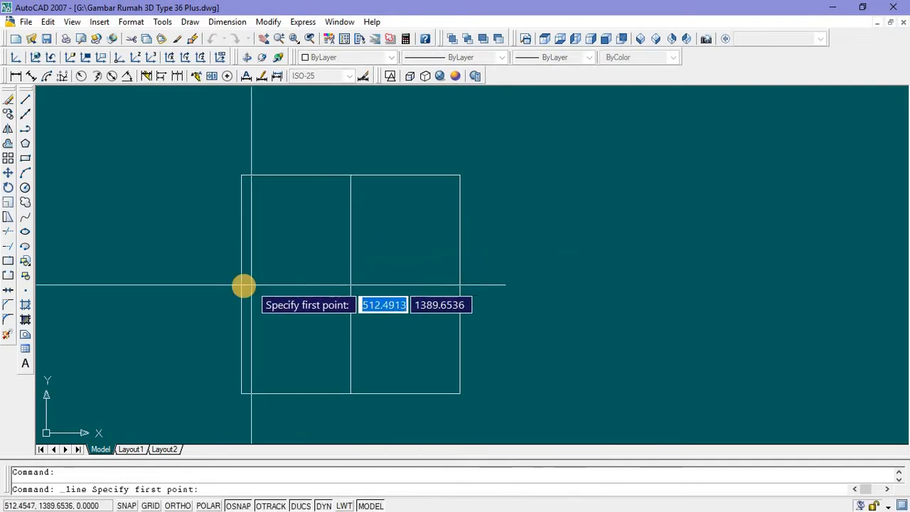
left_click(242, 284)
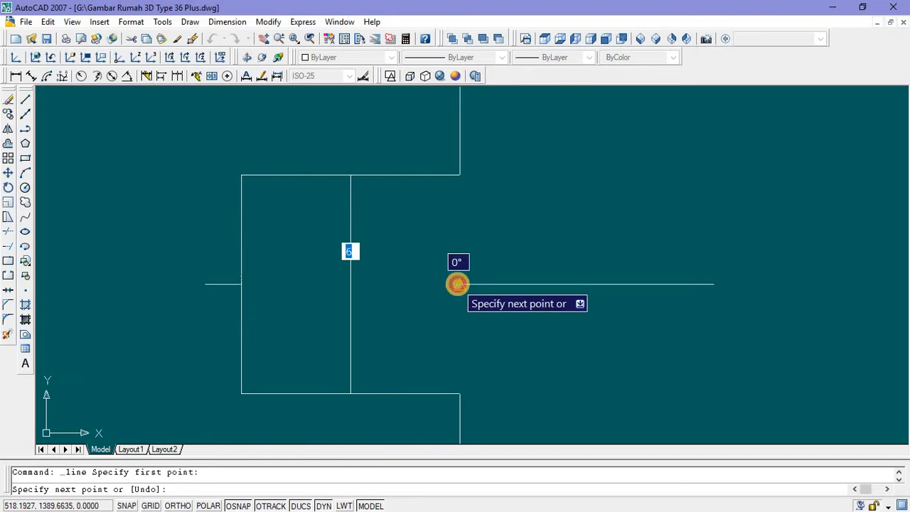
left_click(457, 285)
key("Escape")
Step: Copy the square and both centre lines 0.15 to the right with Ortho on, using the square's upper-right corner as base point
scroll(422, 260, "down", 4)
scroll(418, 258, "up", 3)
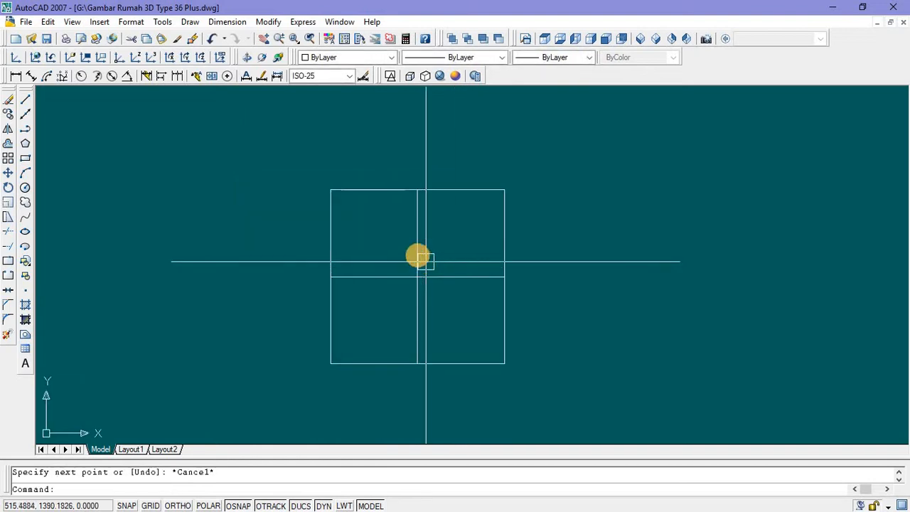
mouse_move(395, 251)
middle_mouse_down()
mouse_move(360, 223)
mouse_move(377, 236)
middle_mouse_up()
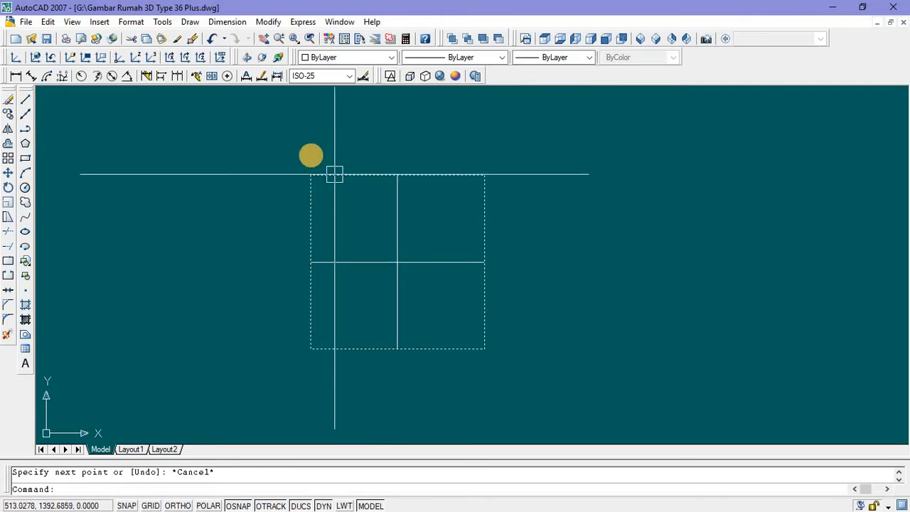
left_click(296, 152)
left_click(533, 370)
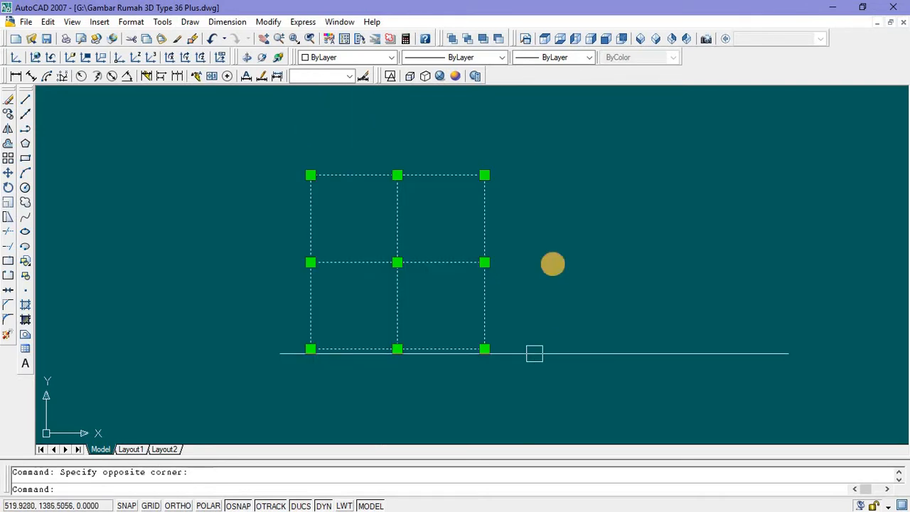
right_click(538, 231)
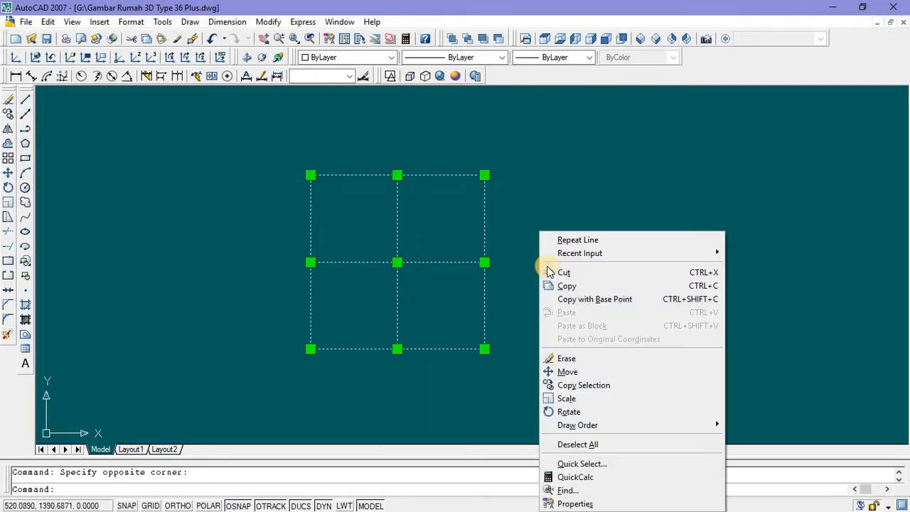
left_click(569, 385)
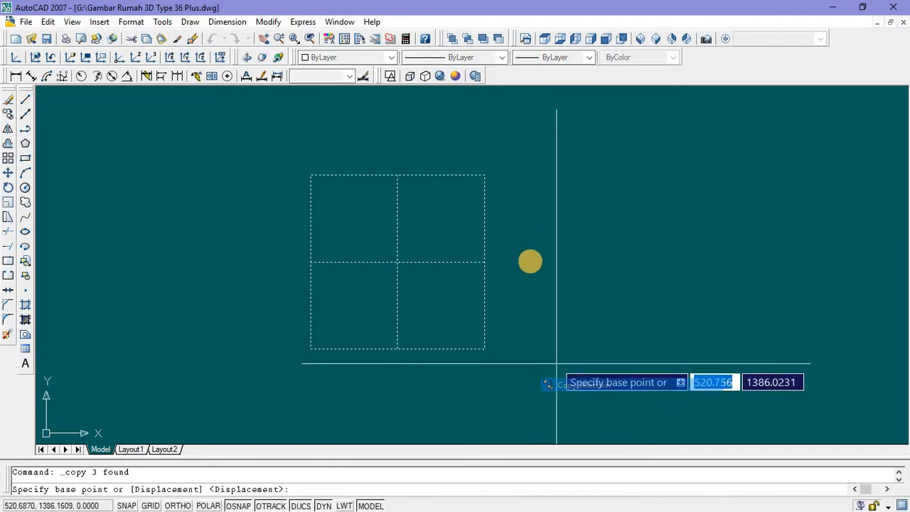
left_click(485, 174)
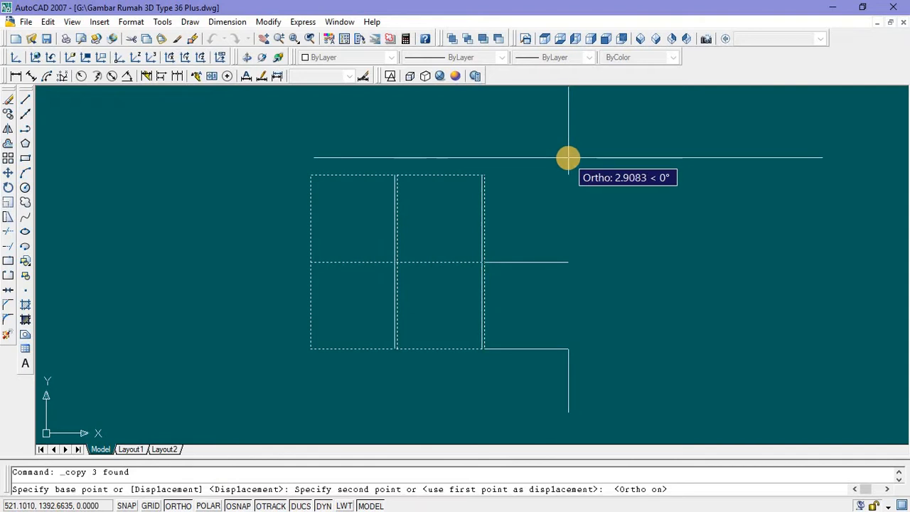
type("0.15")
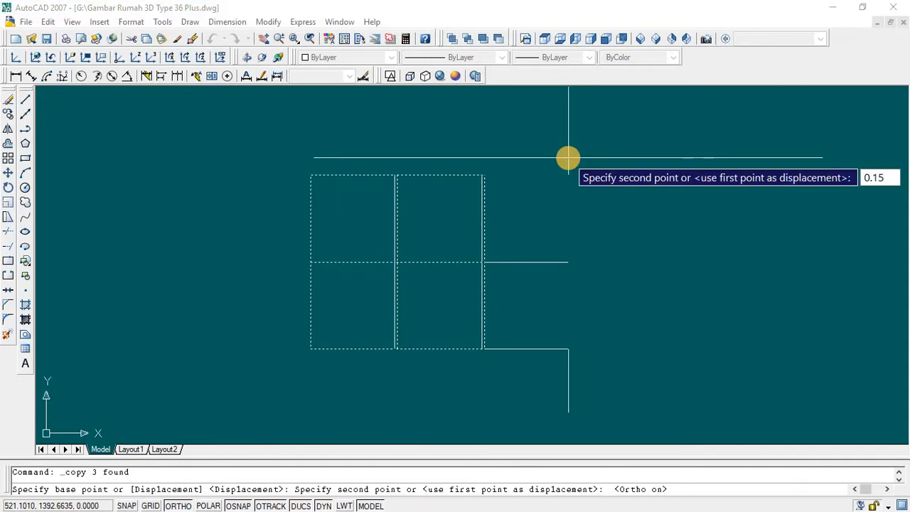
key("Return")
key("Return")
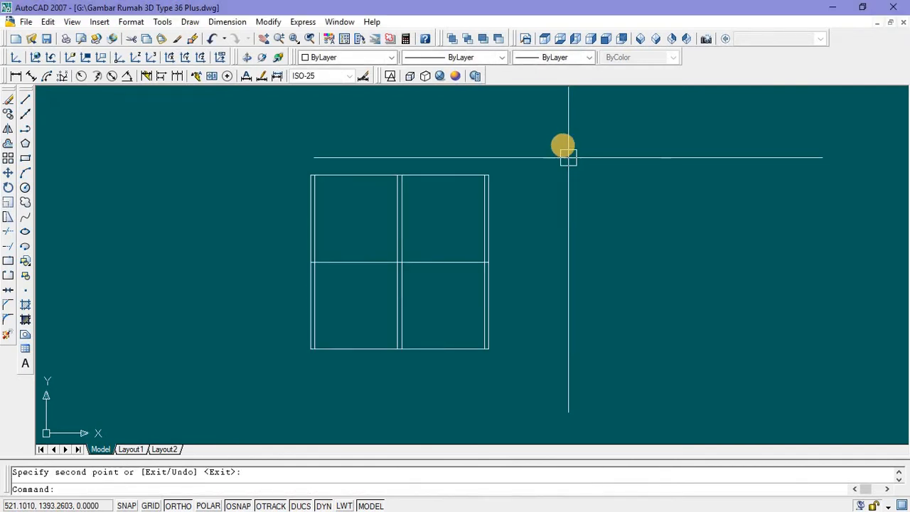
Step: Copy all the squares and centre lines 0.15 straight down to form the double wall lines
left_click(267, 151)
left_click(585, 424)
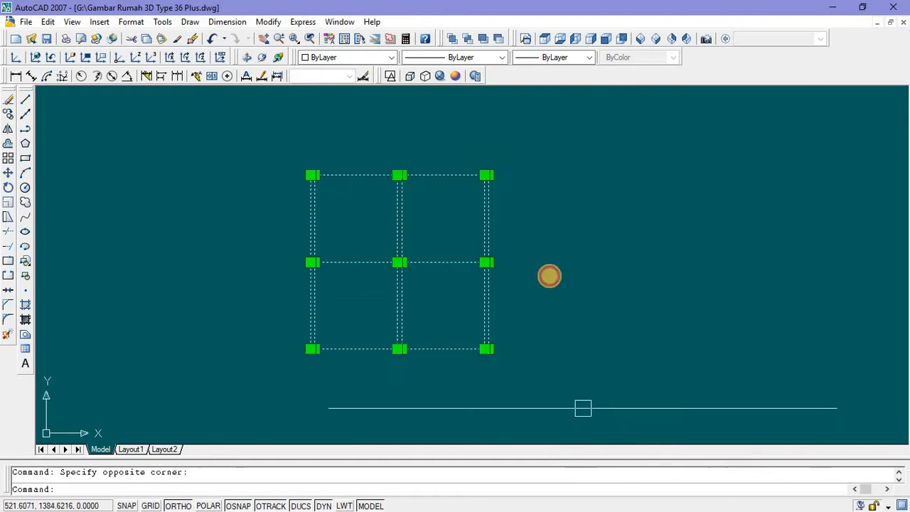
right_click(544, 274)
left_click(585, 343)
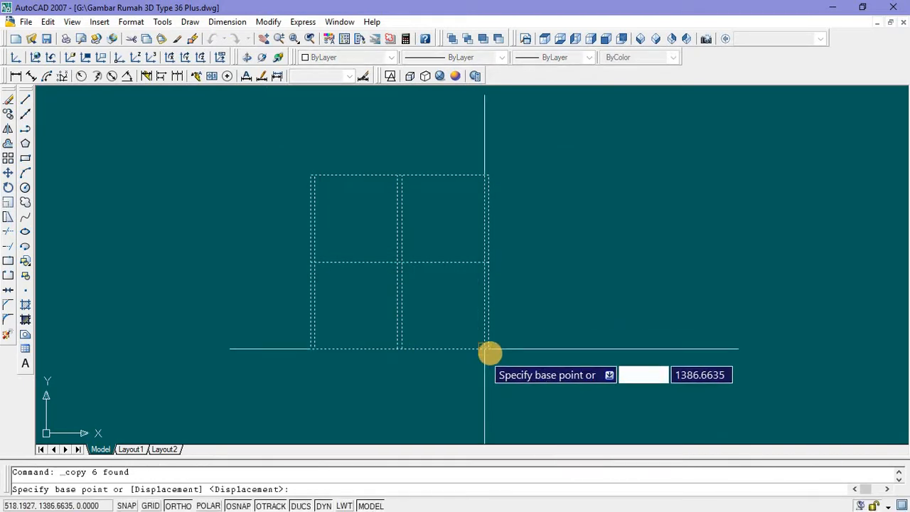
left_click(488, 349)
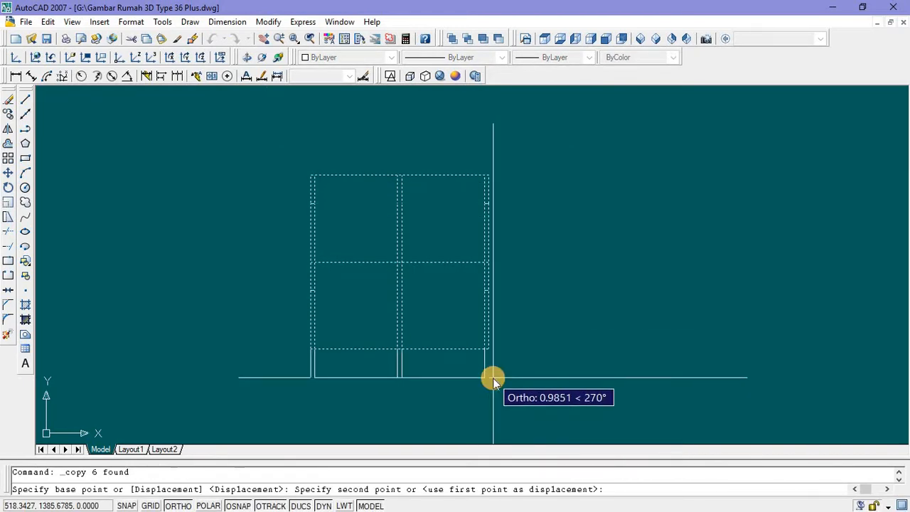
type("0.15")
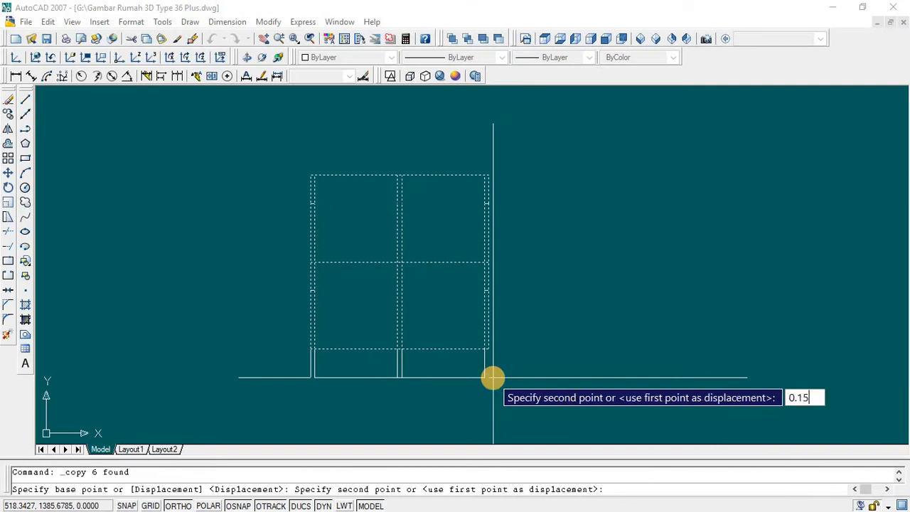
key("Return")
key("Return")
scroll(440, 371, "up", 2)
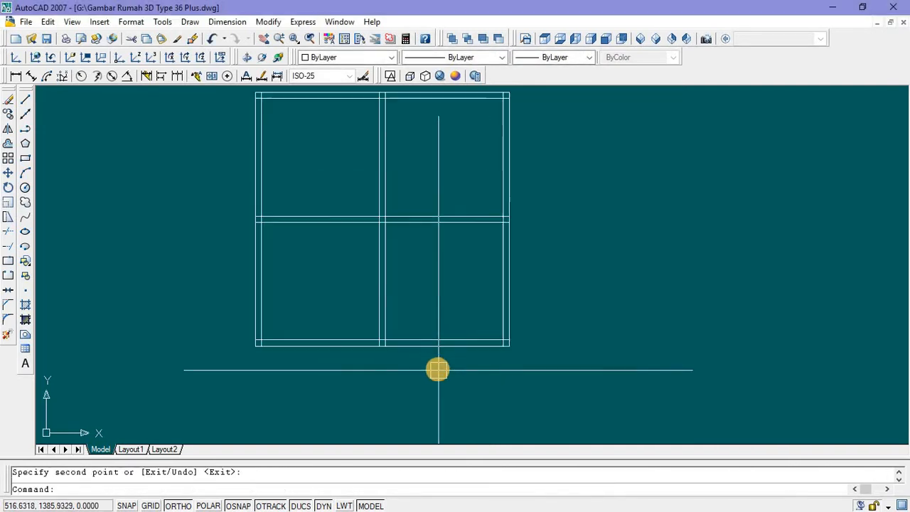
scroll(440, 371, "up", 3)
scroll(441, 371, "down", 8)
scroll(437, 364, "up", 3)
middle_click_drag(443, 343, 457, 317)
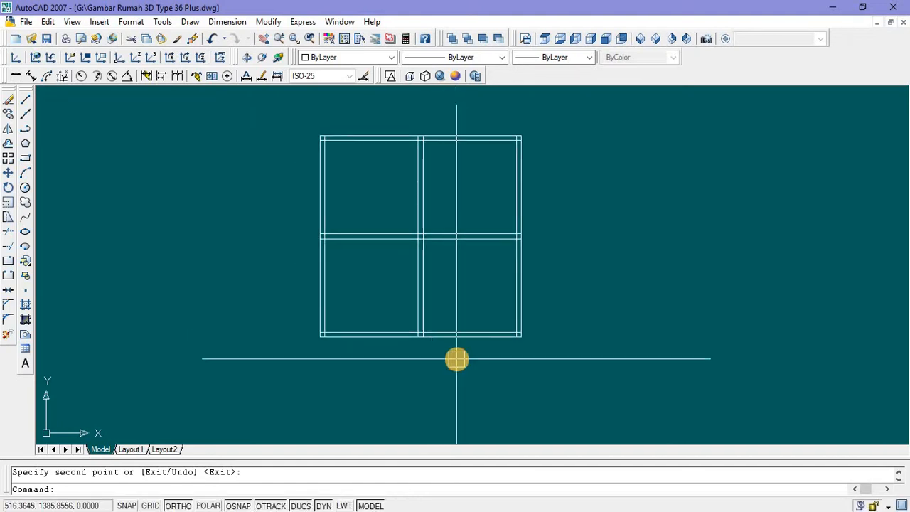
middle_click_drag(457, 359, 441, 347)
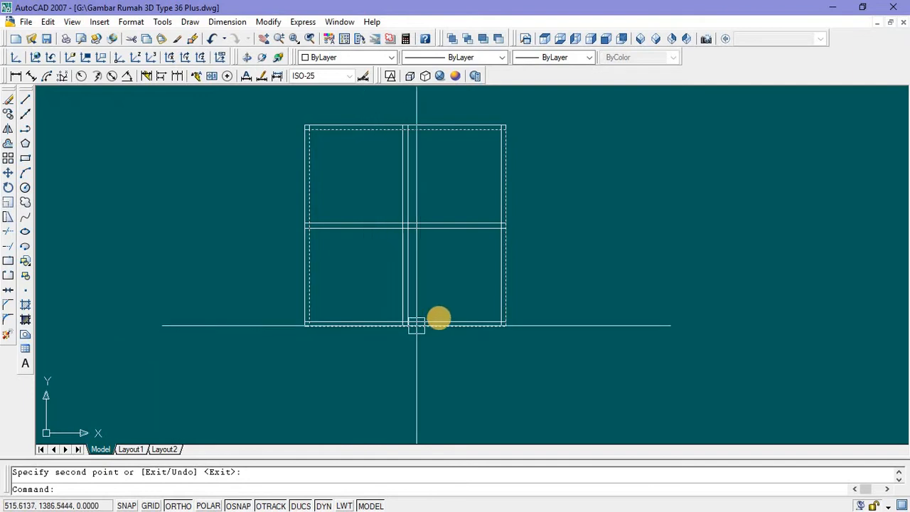
middle_click_drag(454, 364, 443, 358)
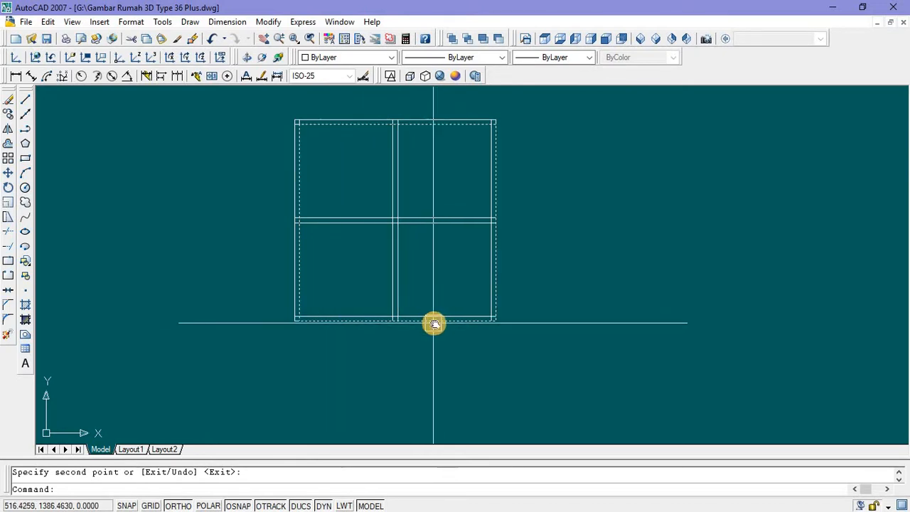
Step: Draw a vertical line along the plan's left outer wall, from the upper-left corner to the lower-left corner
middle_click_drag(433, 323, 450, 342)
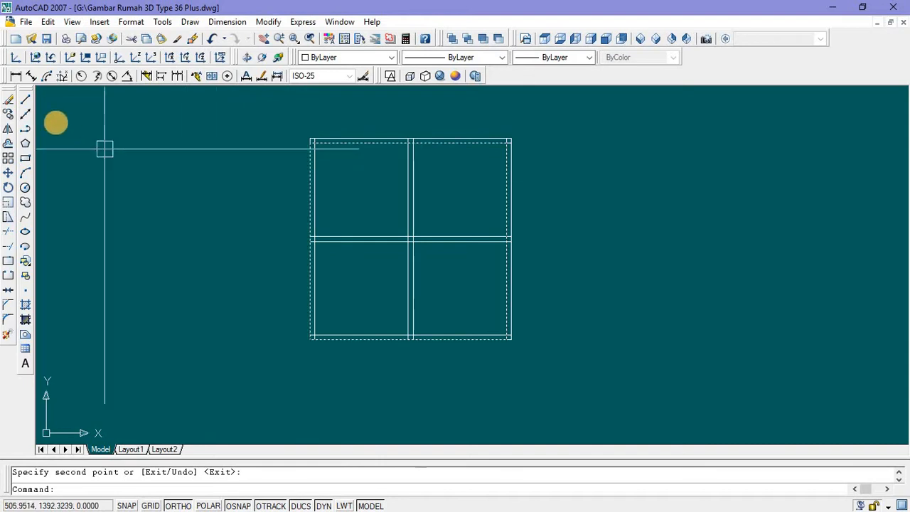
left_click(25, 99)
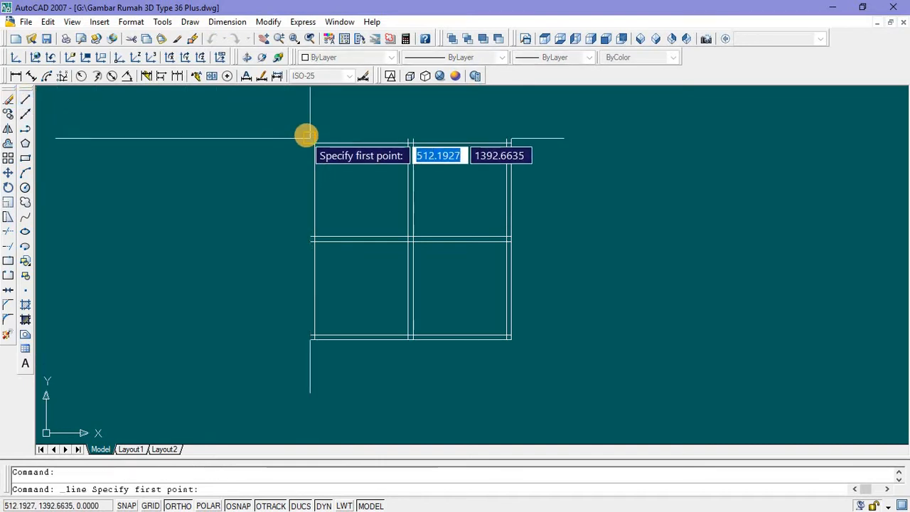
left_click(296, 137)
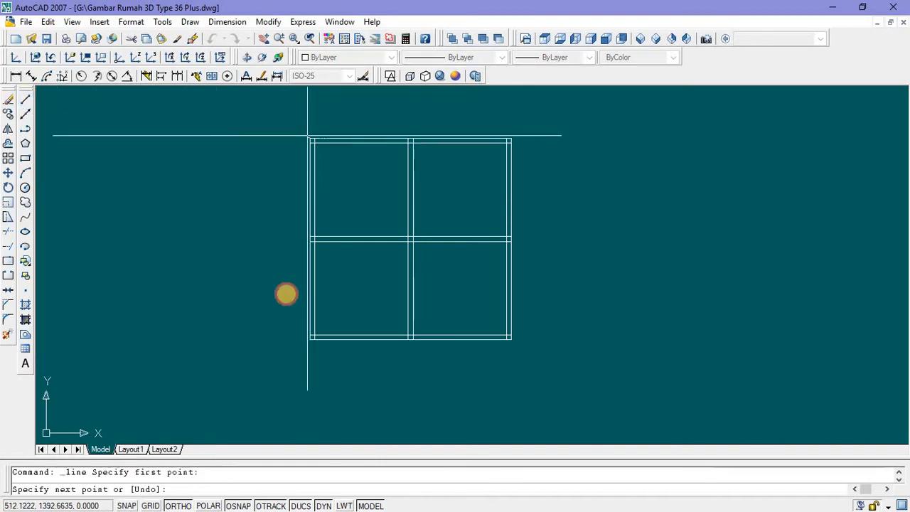
left_click(308, 339)
key("Escape")
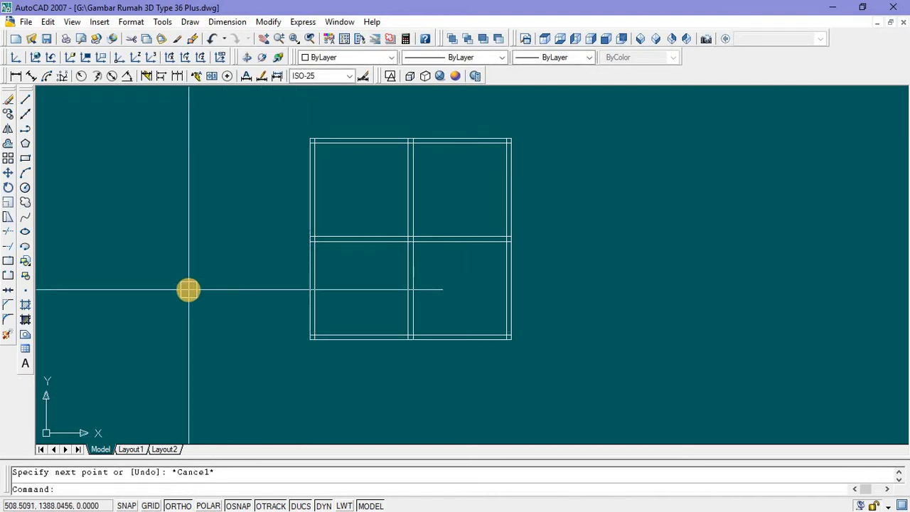
Step: Try offsetting the left outer wall line 0.3 to the left, and erase the offset copy
type("o")
key("Return")
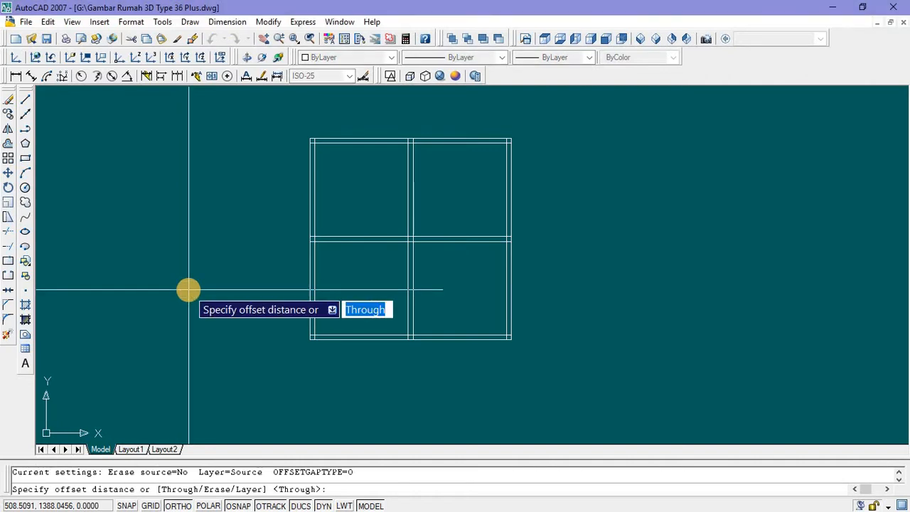
type("0")
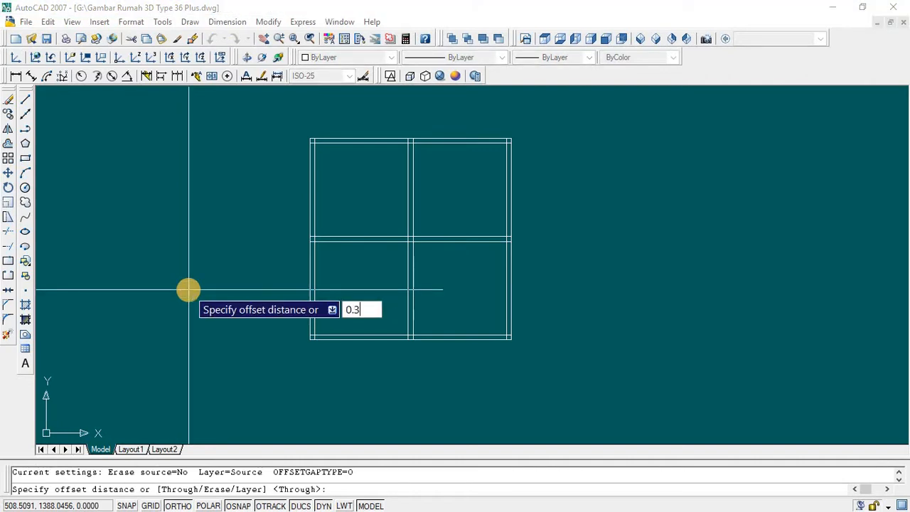
type(".3")
key("Return")
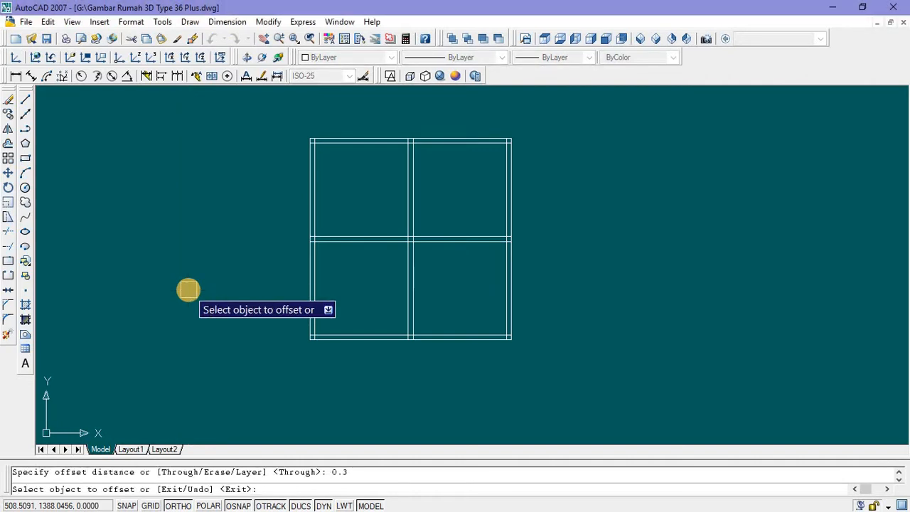
left_click(310, 284)
left_click(240, 288)
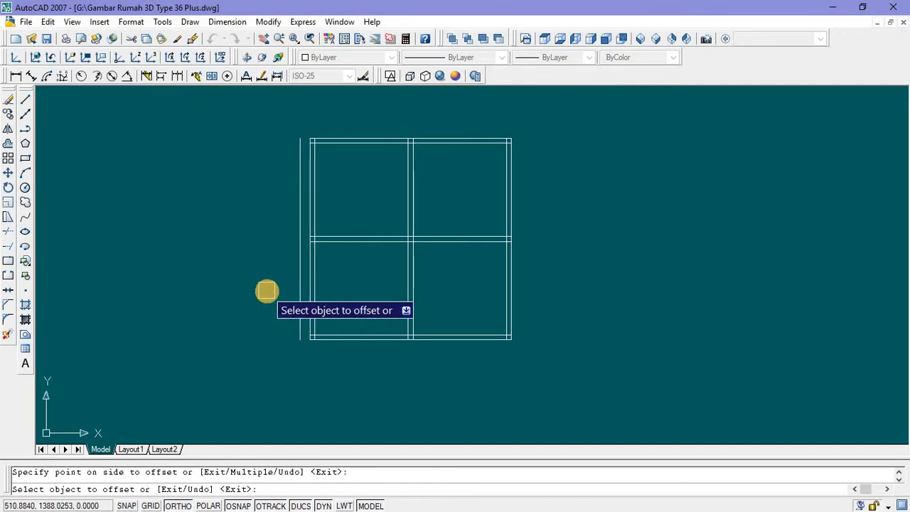
key("Escape")
left_click(299, 290)
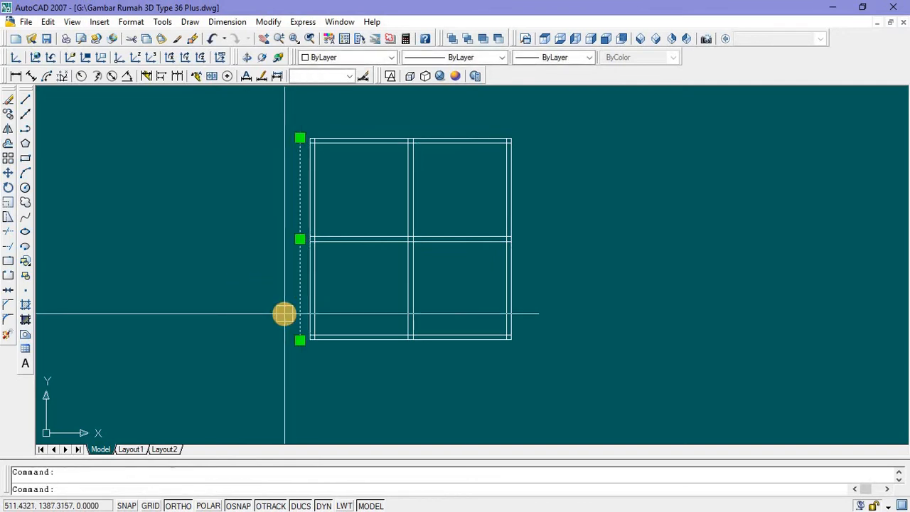
key("Delete")
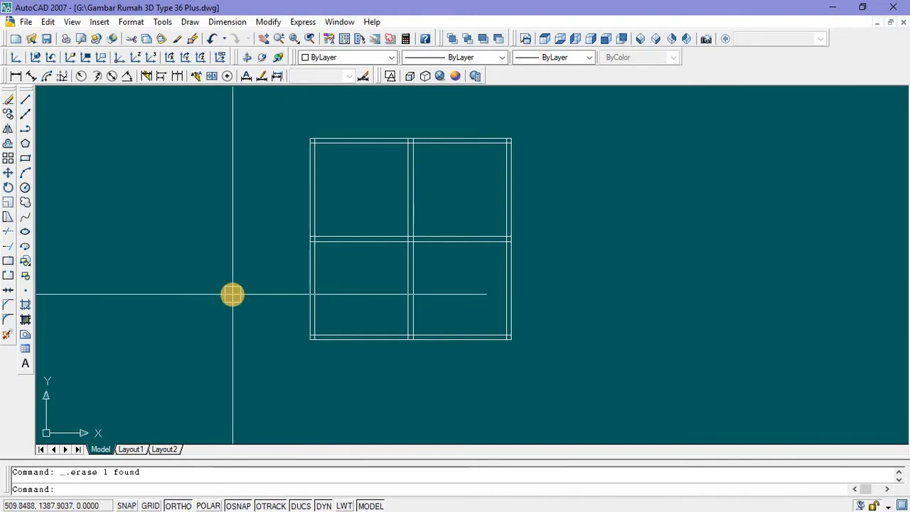
Step: Offset the left outer wall line 3 to the left
type("o")
key("Return")
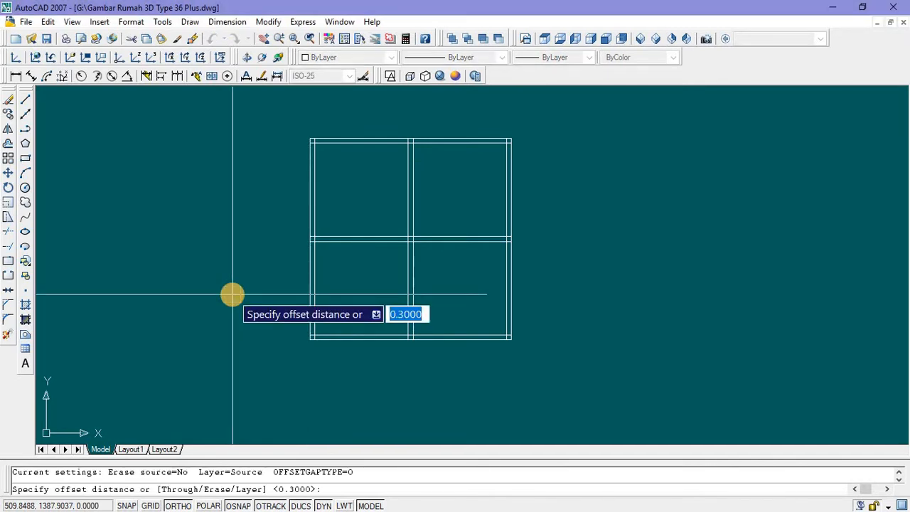
type("3")
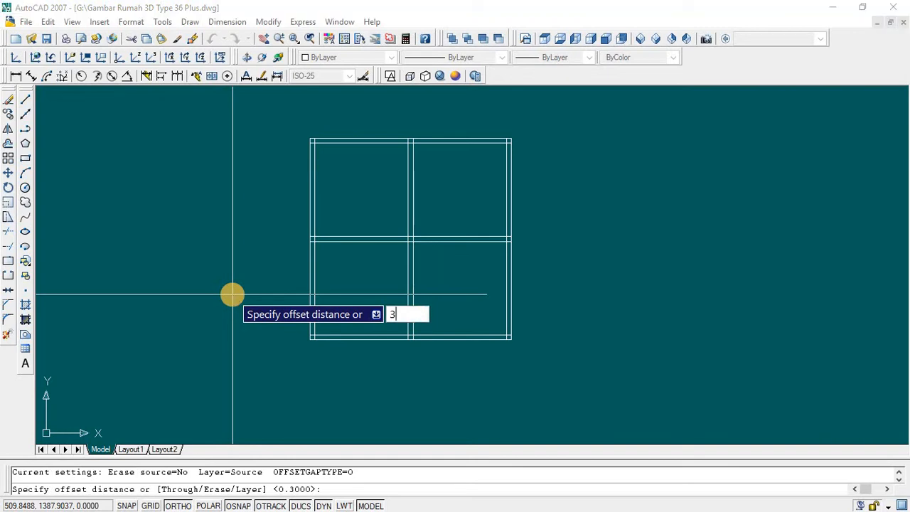
key("Return")
left_click(310, 300)
left_click(236, 308)
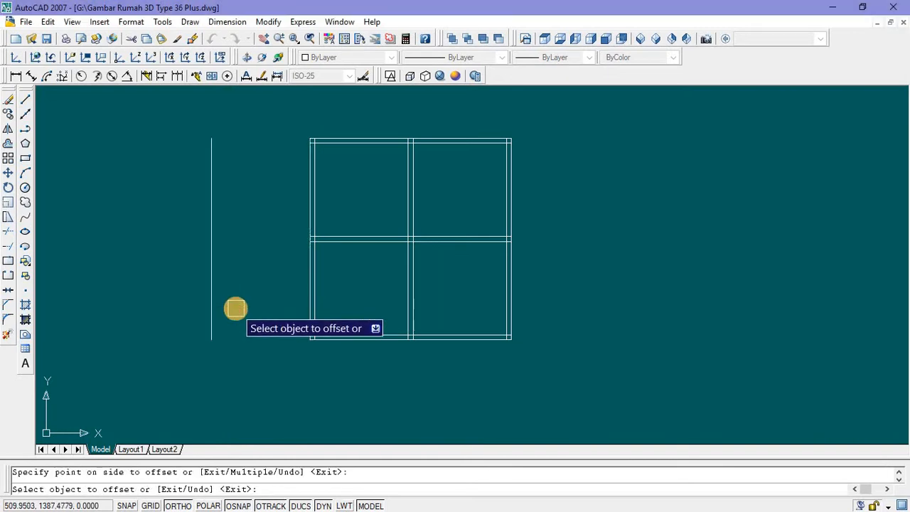
key("Escape")
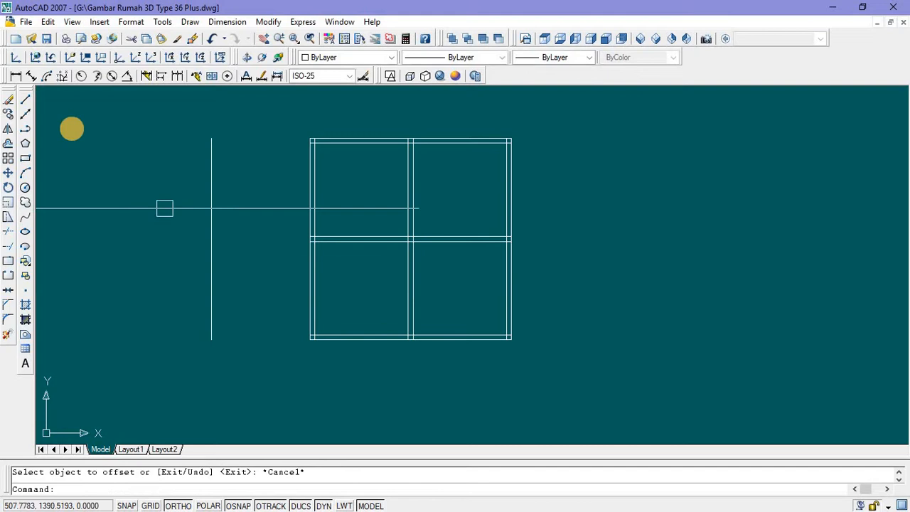
Step: Close the added left bay with horizontal lines joining the upper and lower ends of the offset line to the square's left corners
left_click(25, 100)
left_click(310, 135)
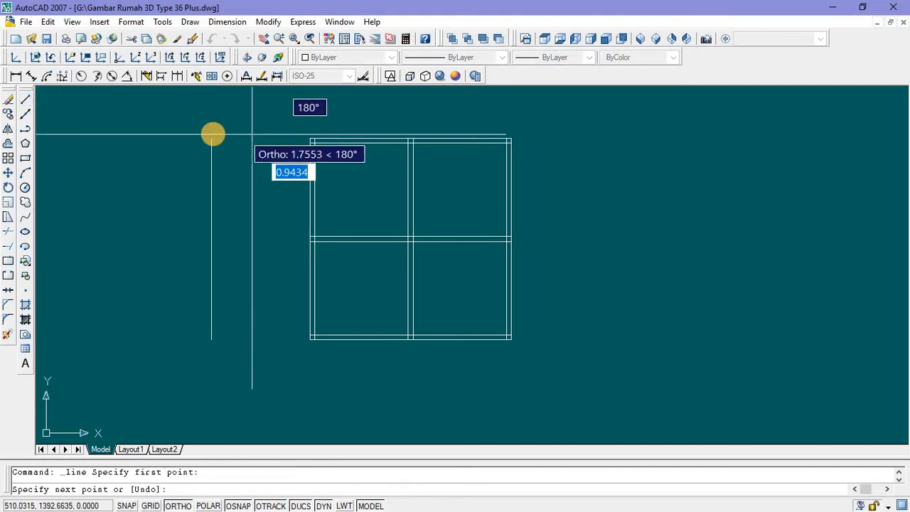
left_click(211, 136)
key("Escape")
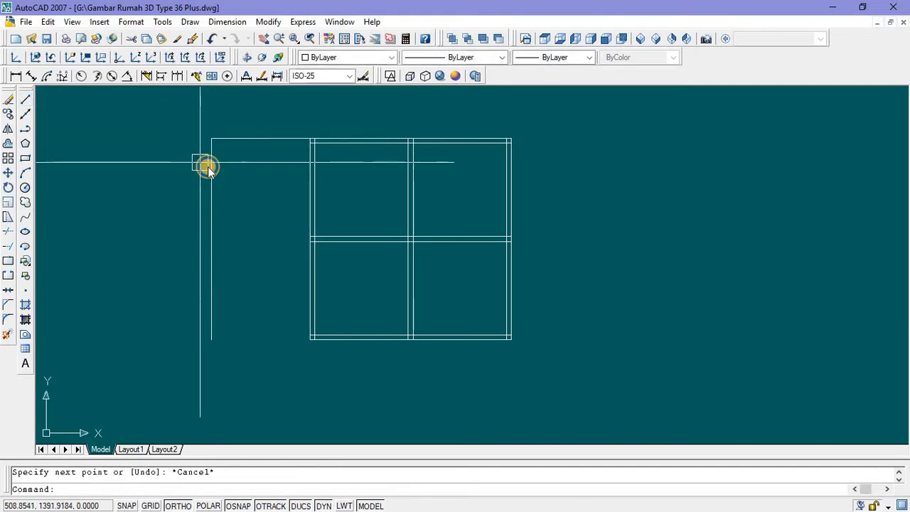
right_click(206, 164)
left_click(235, 171)
left_click(310, 340)
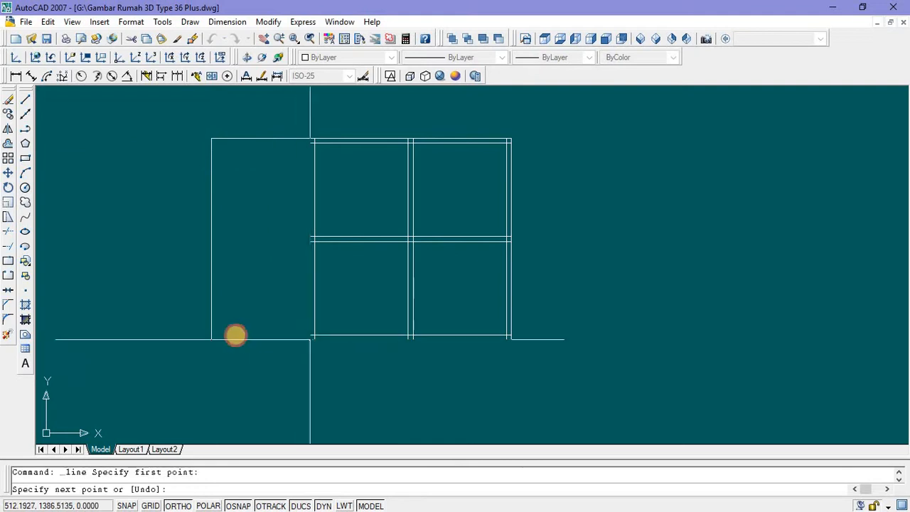
left_click(212, 339)
key("Escape")
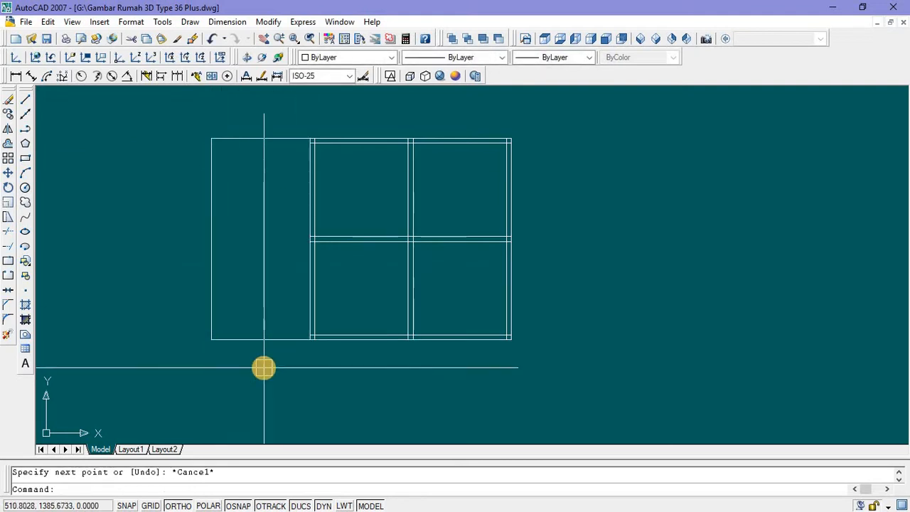
Step: Offset the left bay's left, upper and lower outer lines 0.15 inward to form double walls
type("o")
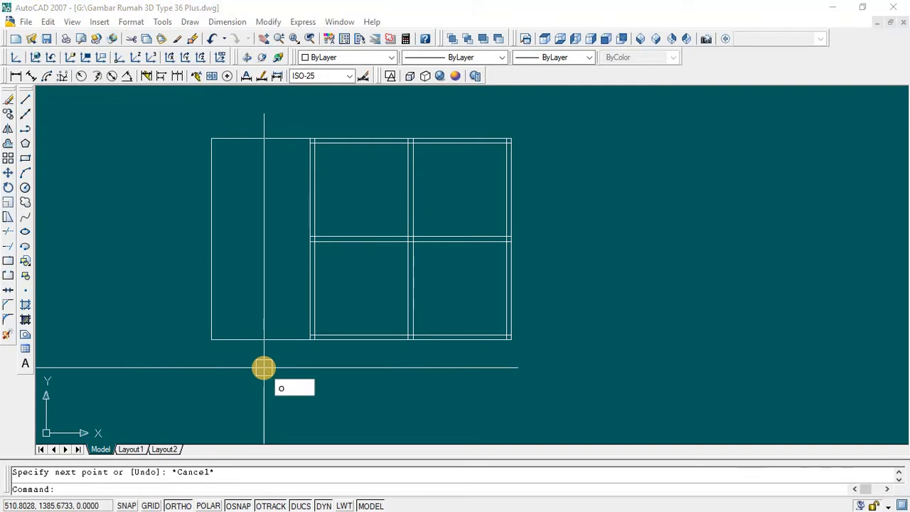
key("Return")
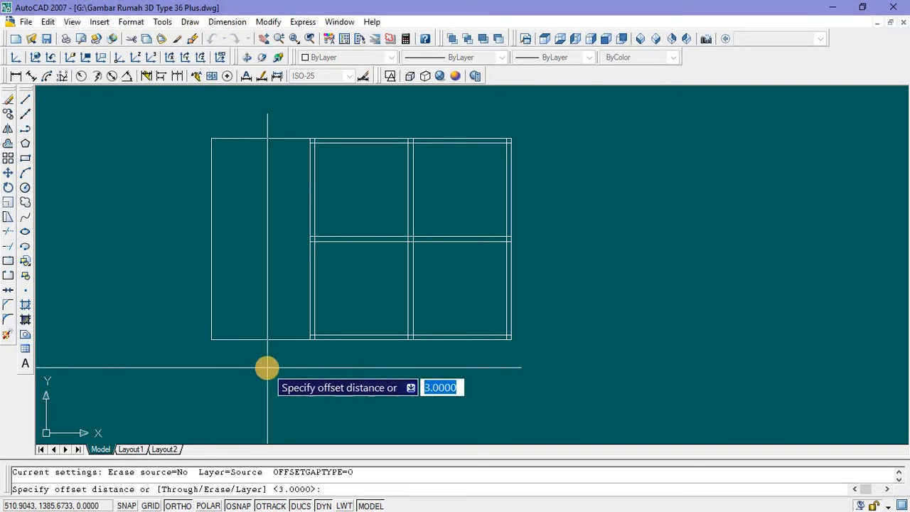
type("0")
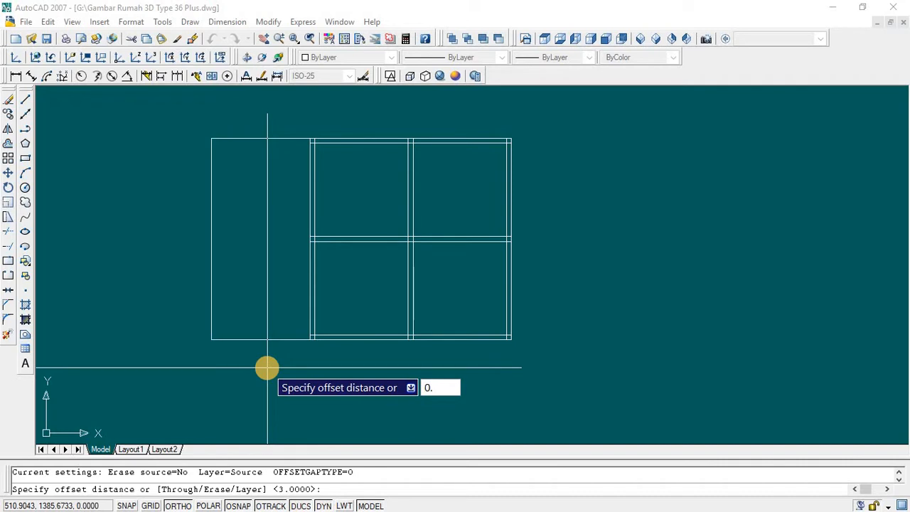
type(".15")
key("Return")
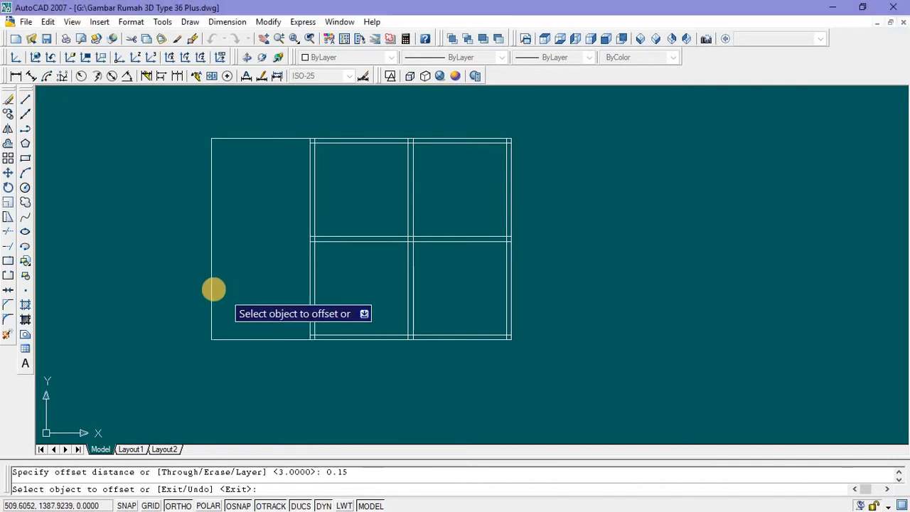
left_click(211, 289)
left_click(263, 261)
left_click(253, 139)
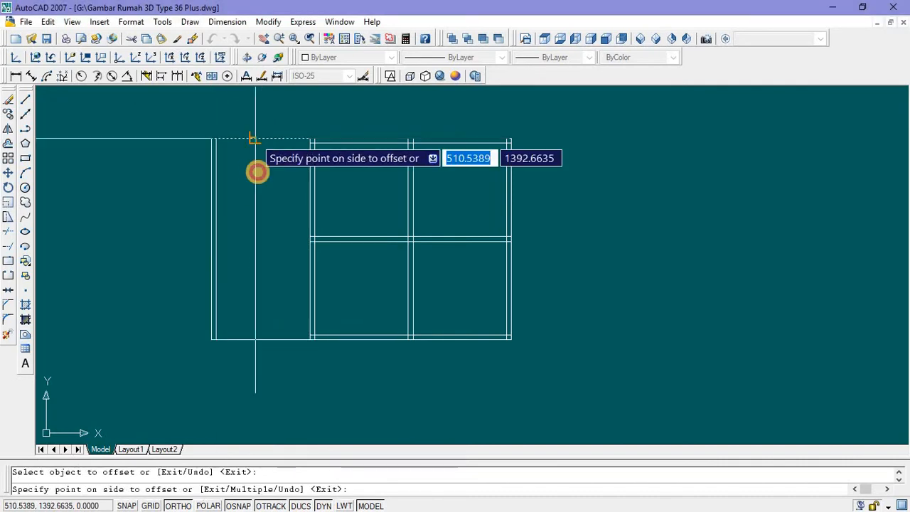
left_click(256, 171)
left_click(256, 338)
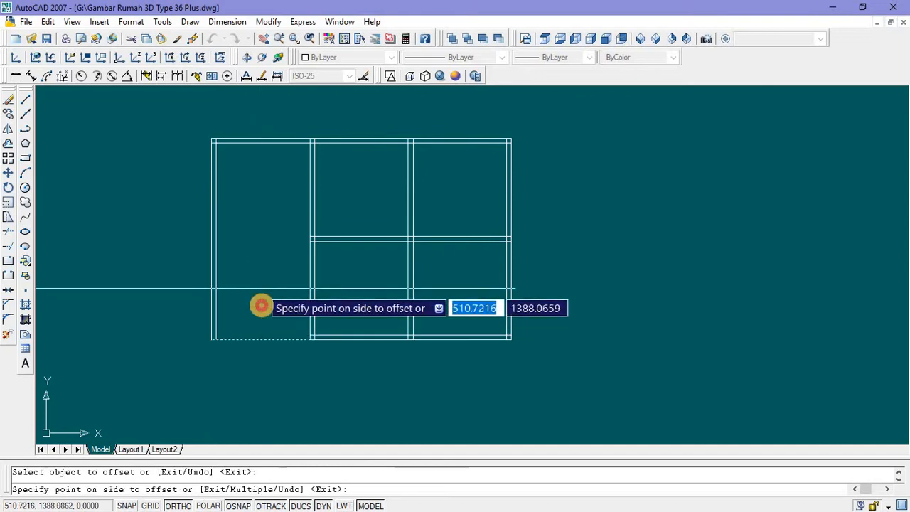
left_click(260, 305)
key("Escape")
Step: Draw a three-sided outline below the right bay: 2 down from the central wall's lower-left end, 3.15 right, and up to the lower-right corner
middle_click_drag(346, 372, 317, 353)
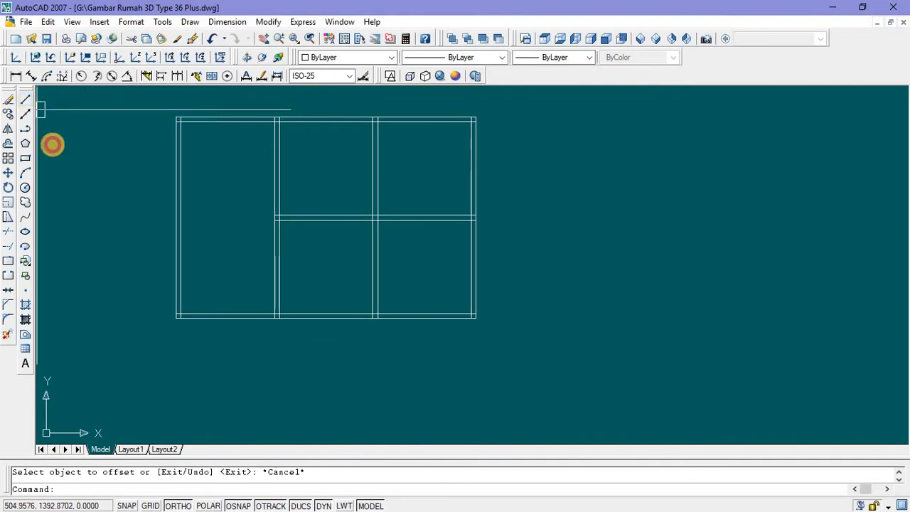
left_click(25, 99)
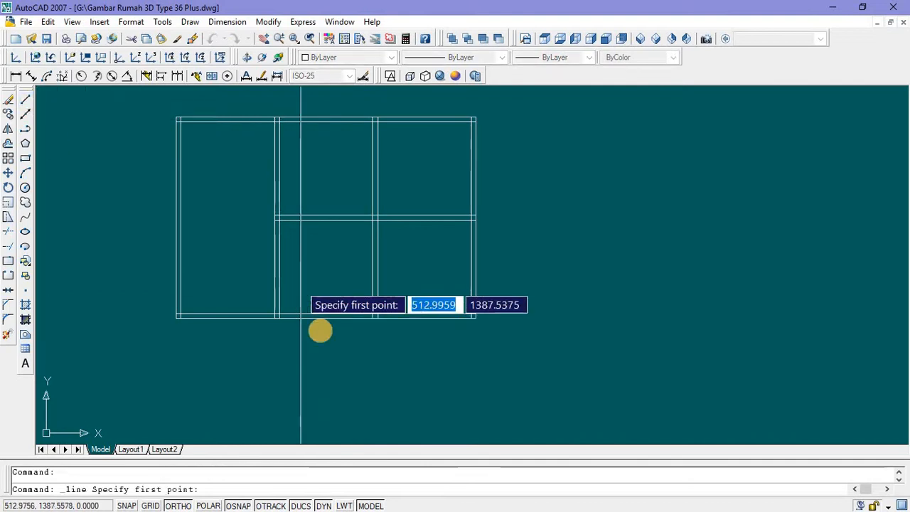
left_click(374, 319)
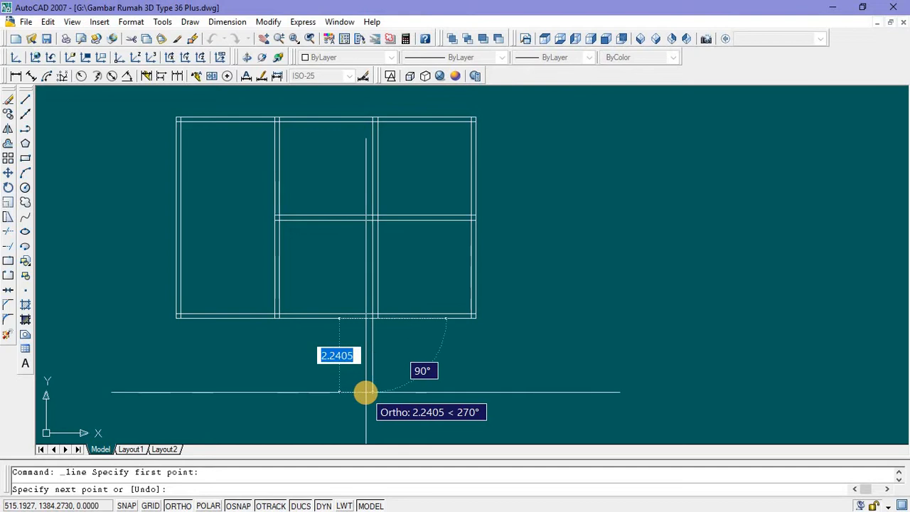
type("2")
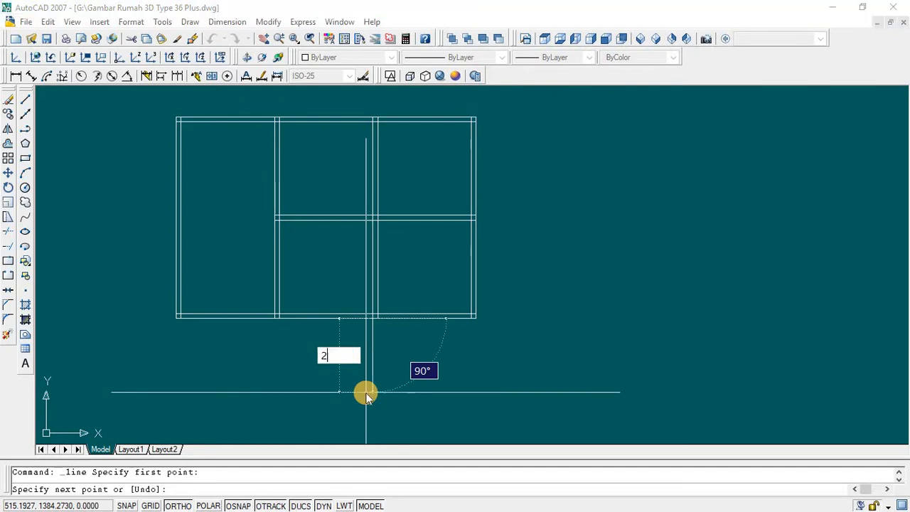
key("Return")
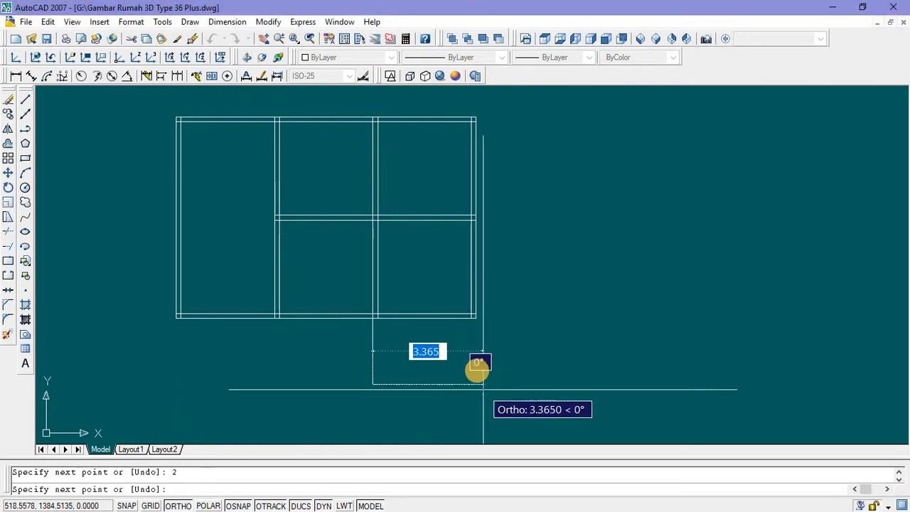
left_click(476, 318)
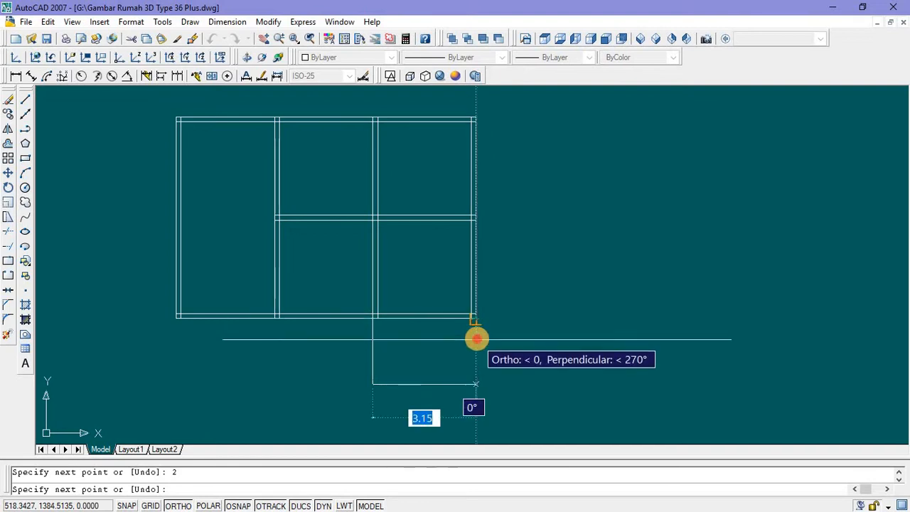
left_click(477, 320)
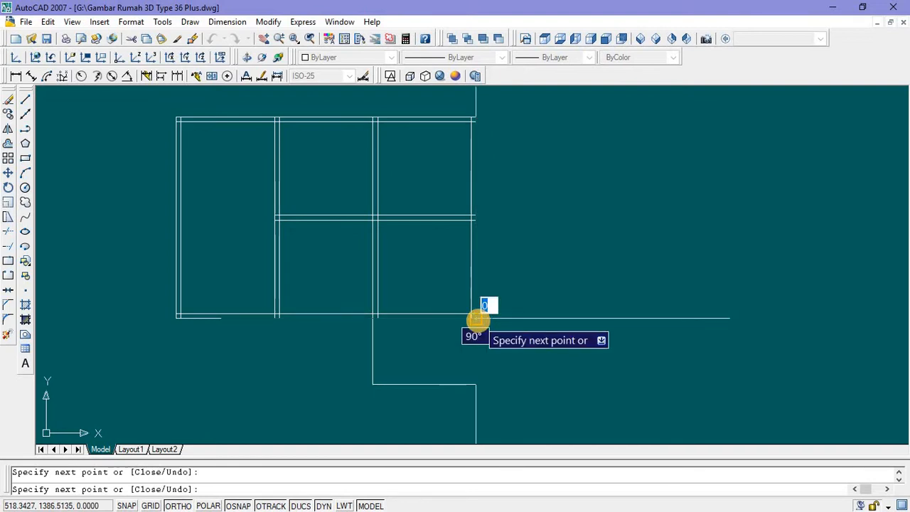
key("Return")
Step: Trim away both horizontal centre wall lines between the central double wall and the right outer wall
middle_click_drag(420, 324, 447, 347)
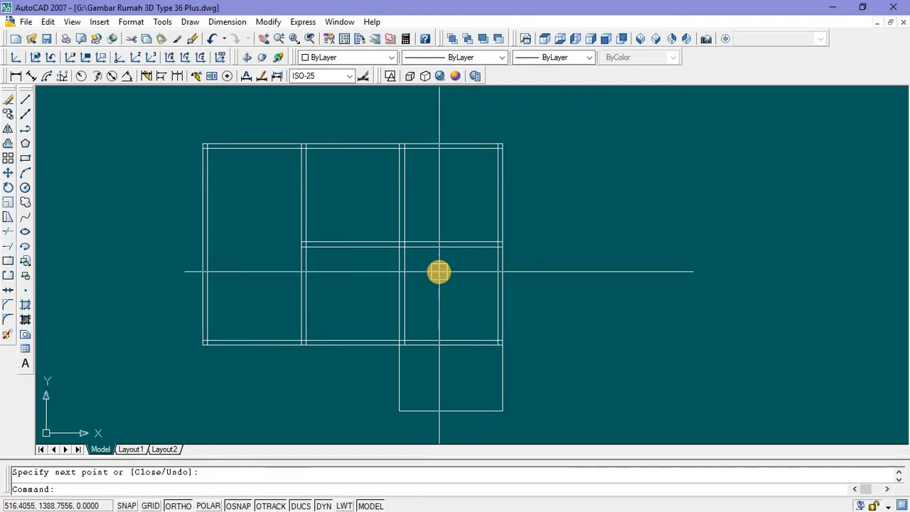
type("t")
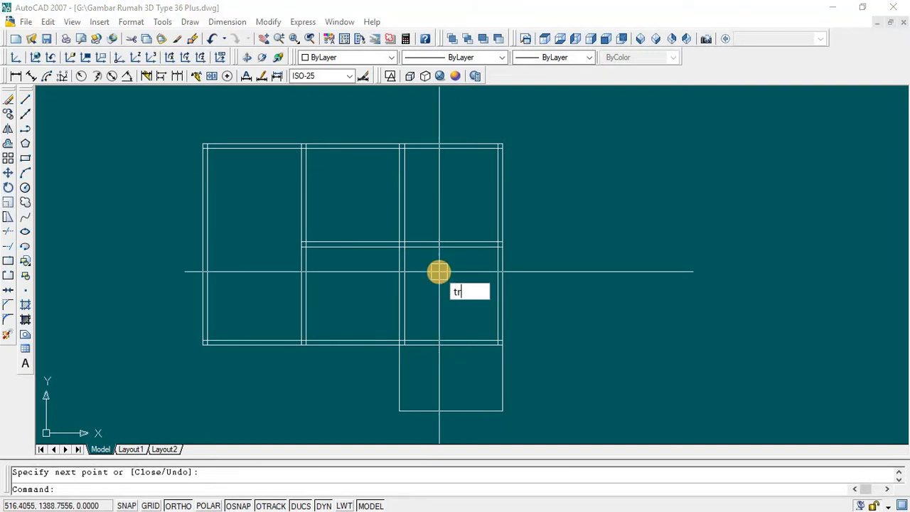
type("r")
key("Return")
key("Return")
left_click(437, 266)
left_click(441, 211)
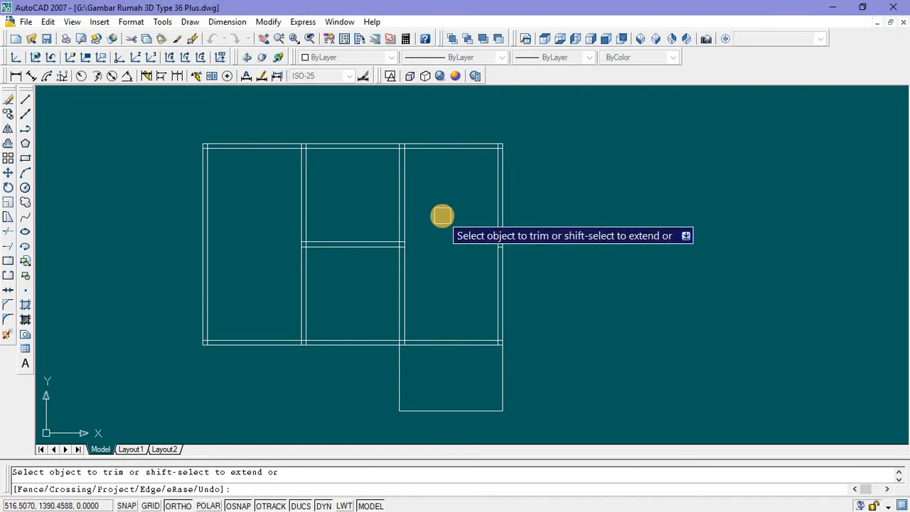
key("Escape")
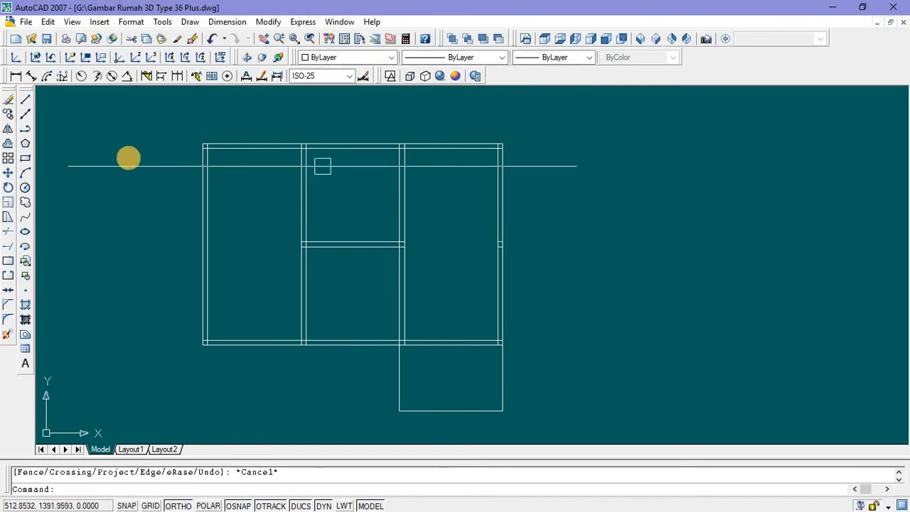
Step: Draw a horizontal line along the right bay's upper outer edge, from the central wall's upper-left end to the upper-right corner
left_click(24, 101)
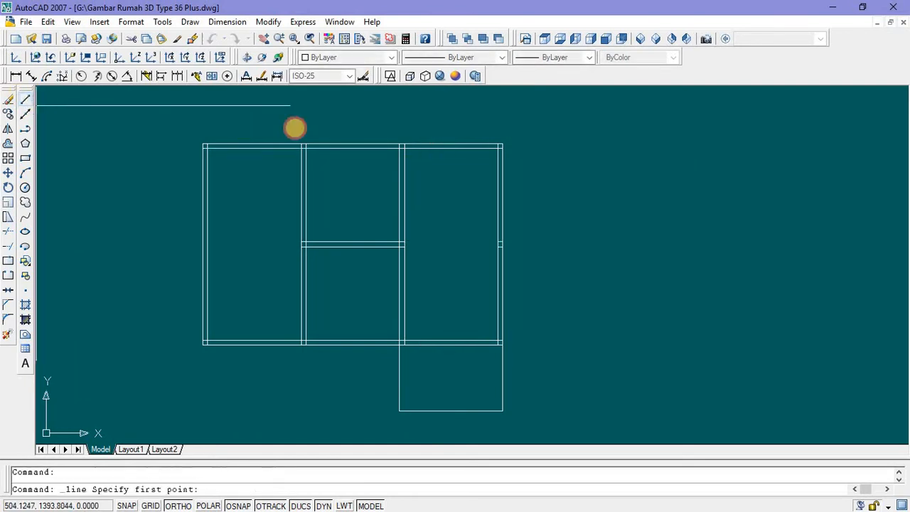
left_click(400, 144)
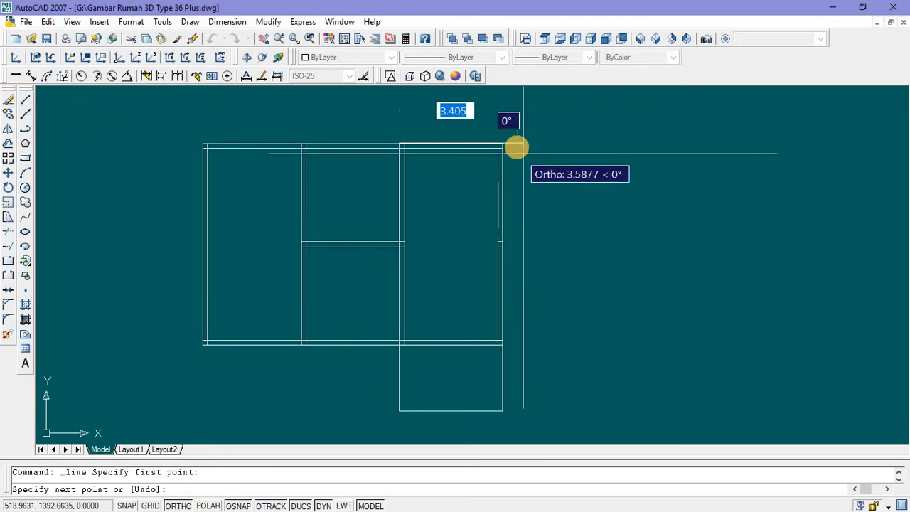
left_click(503, 144)
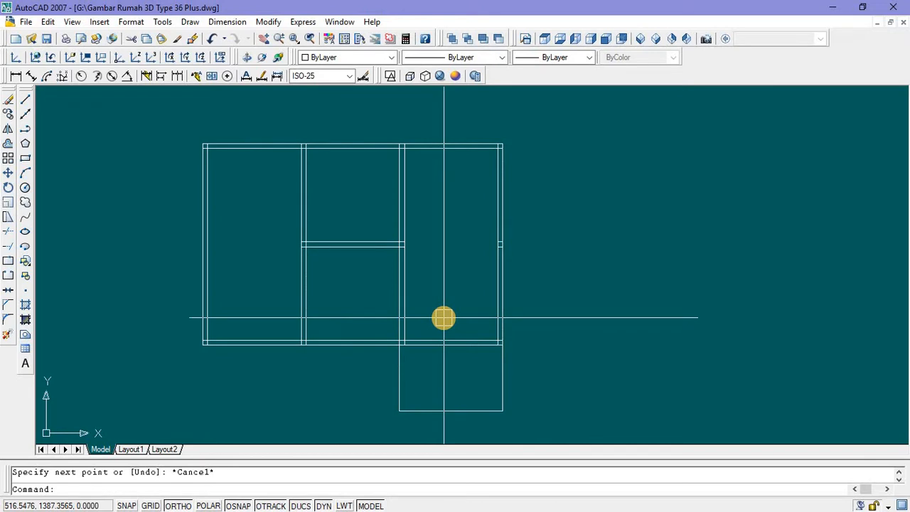
Step: Offset the right bay's upper outer line 2 downward into the room
type("o")
key("Return")
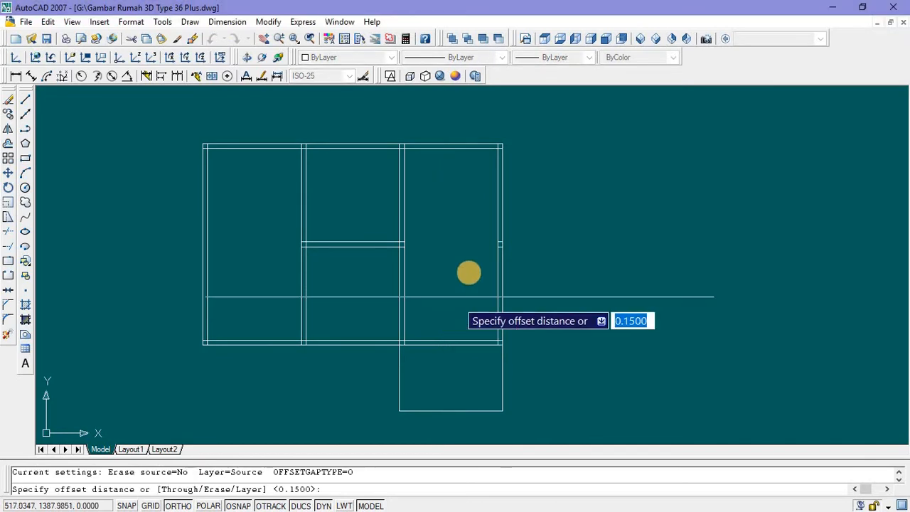
type("2")
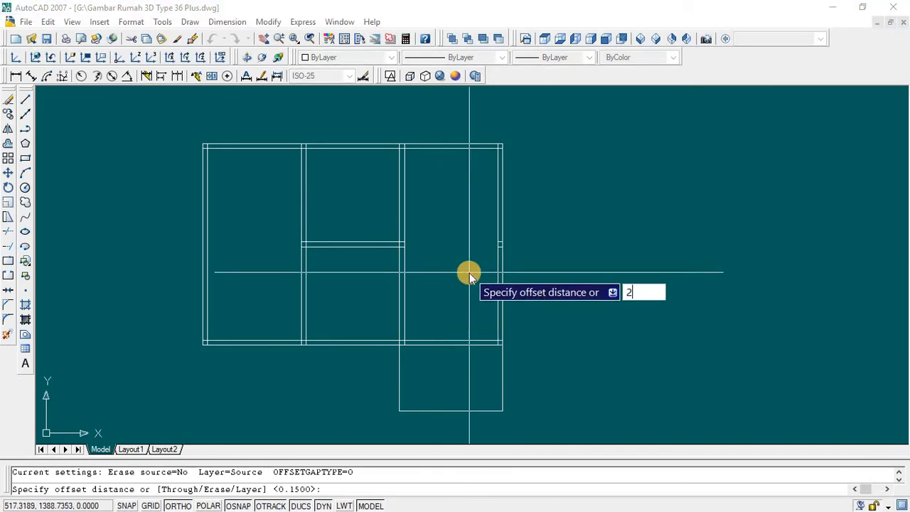
key("Return")
left_click(450, 148)
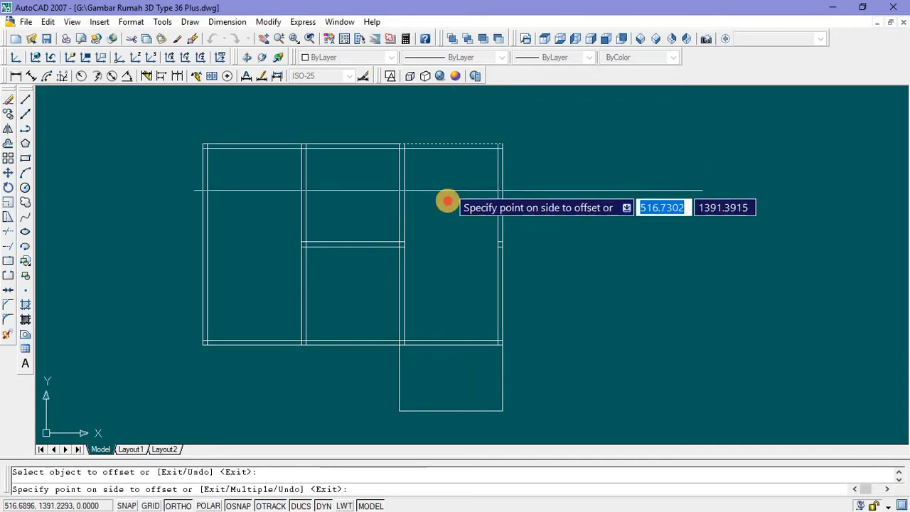
left_click(446, 199)
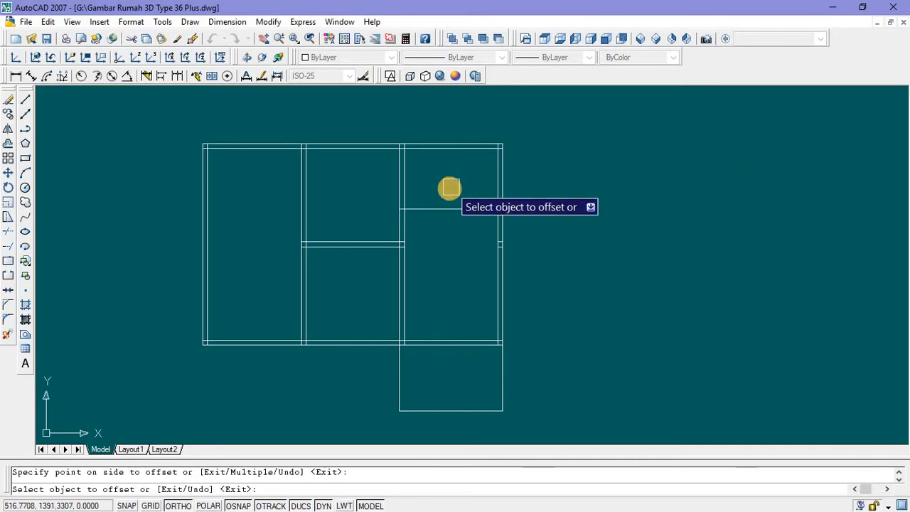
right_click(446, 204)
left_click(455, 209)
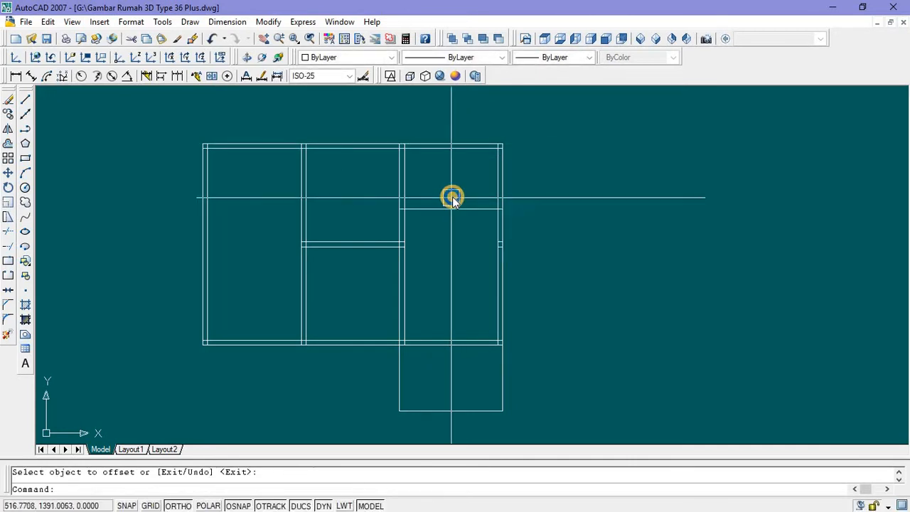
Step: Offset the right bay's new horizontal line 0.15 downward to form a double wall
right_click(452, 199)
left_click(466, 207)
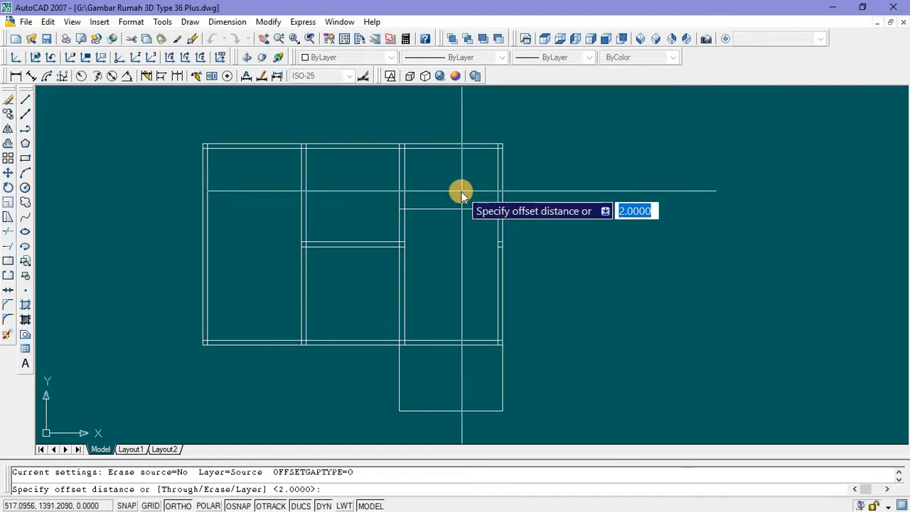
type("0")
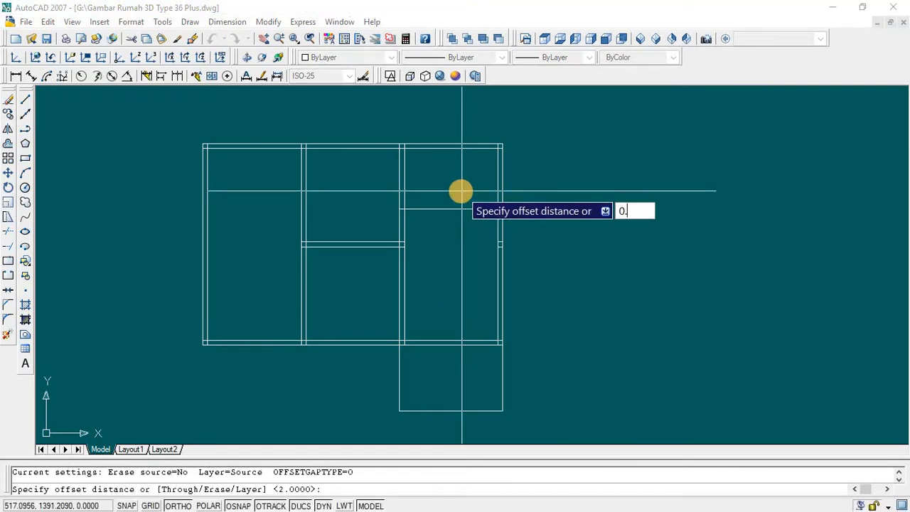
type(".15")
key("Return")
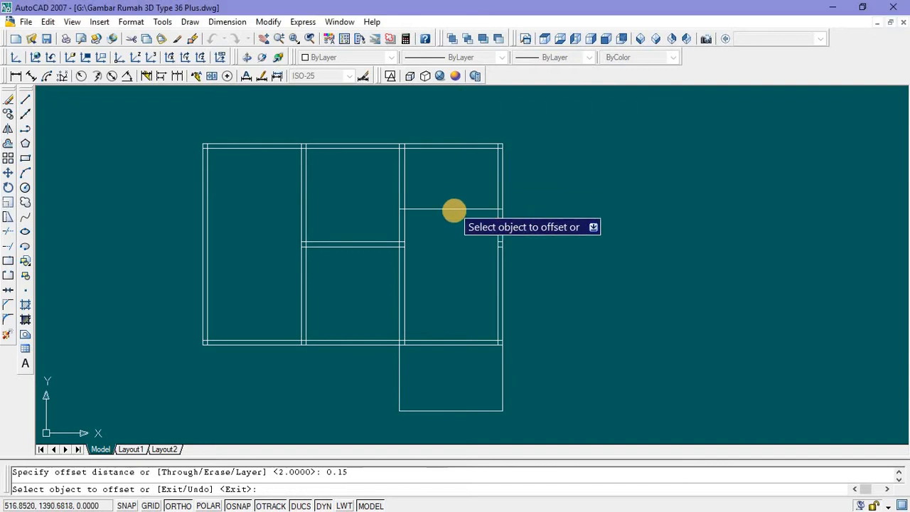
left_click(453, 209)
left_click(455, 254)
key("Escape")
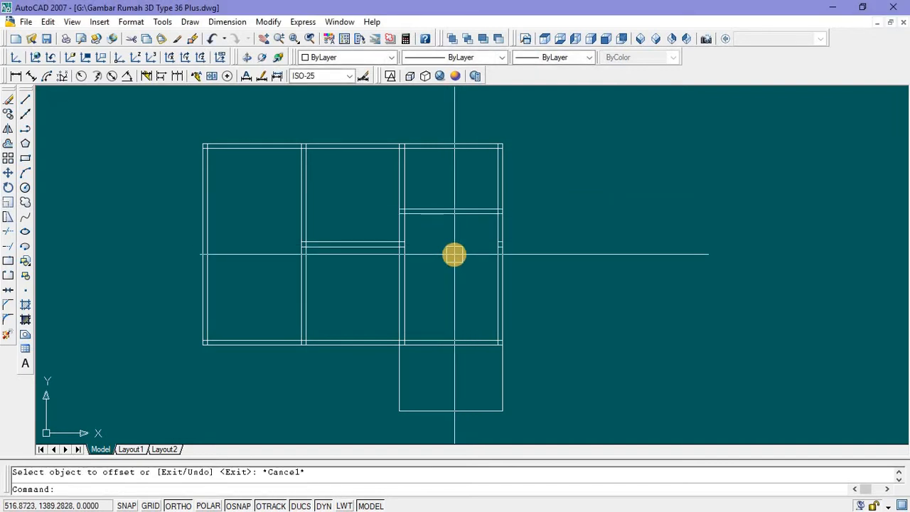
Step: Trim away both vertical lines of the central wall between the right bay's new wall and the horizontal centre wall
type("tr")
key("Return")
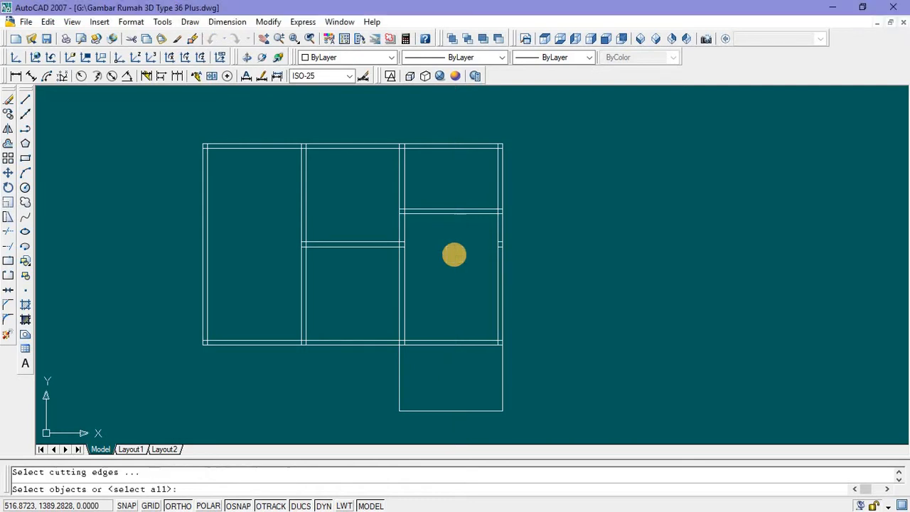
key("Return")
scroll(413, 229, "up", 3)
left_click(412, 230)
left_click(364, 223)
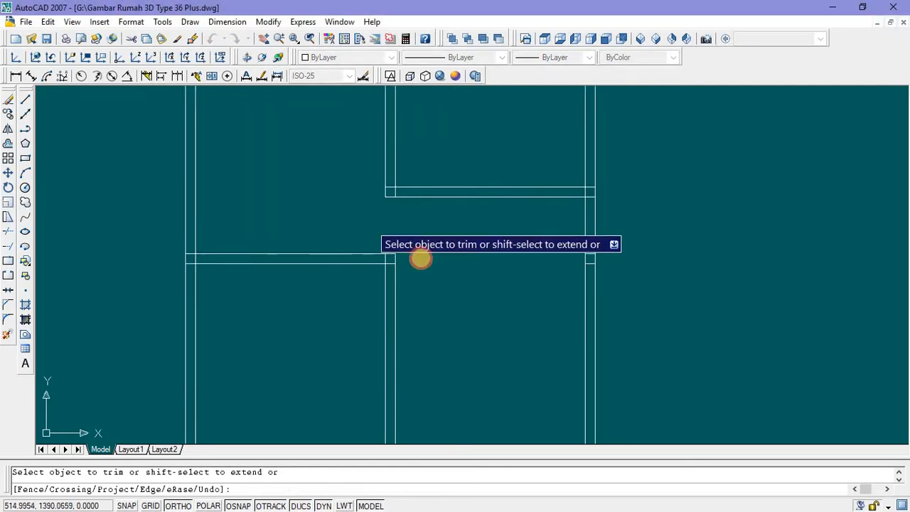
scroll(422, 259, "down", 6)
key("Escape")
scroll(356, 258, "up", 2)
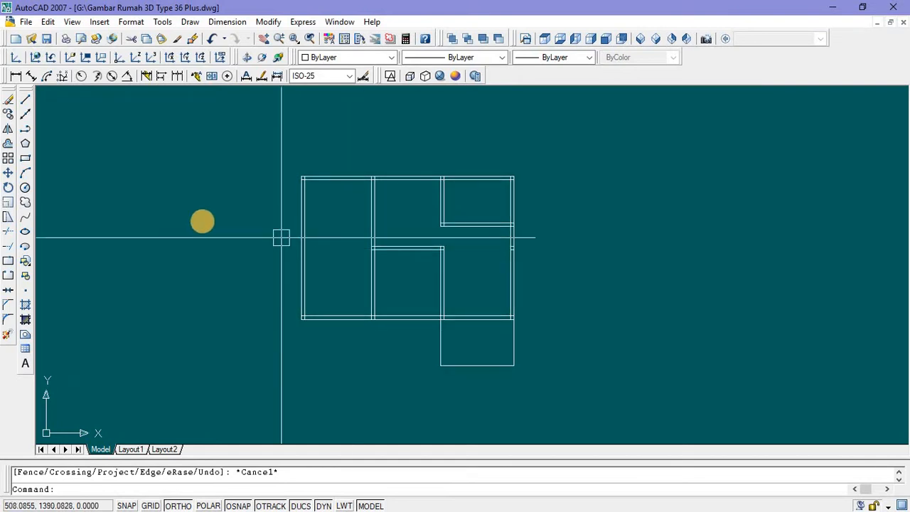
Step: Draw two horizontal lines across the left bay, continuing the centre wall's upper and lower lines to the left outer wall
left_click(25, 101)
scroll(427, 246, "up", 5)
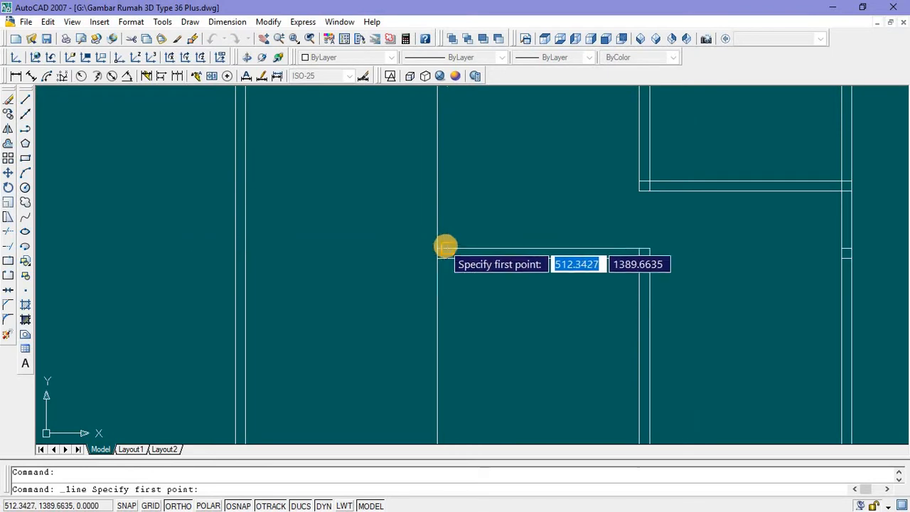
left_click(437, 249)
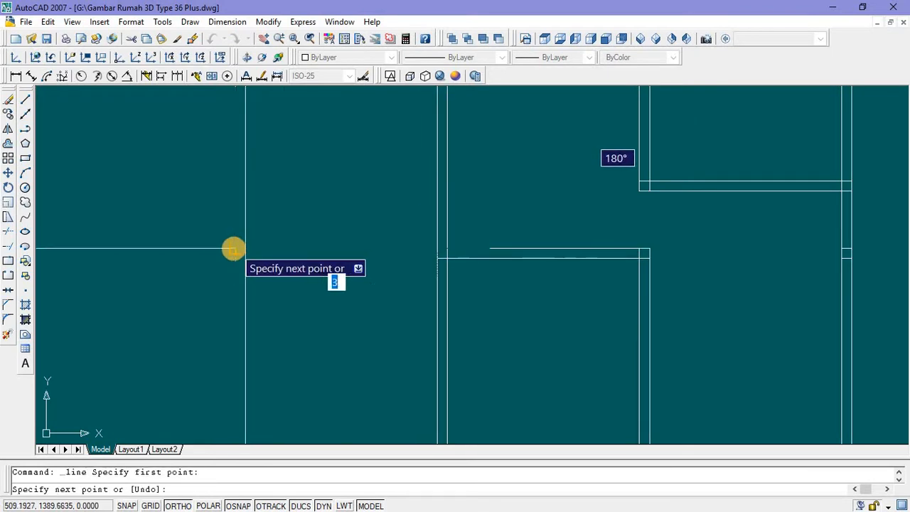
left_click(233, 249)
key("Escape")
right_click(293, 197)
left_click(313, 204)
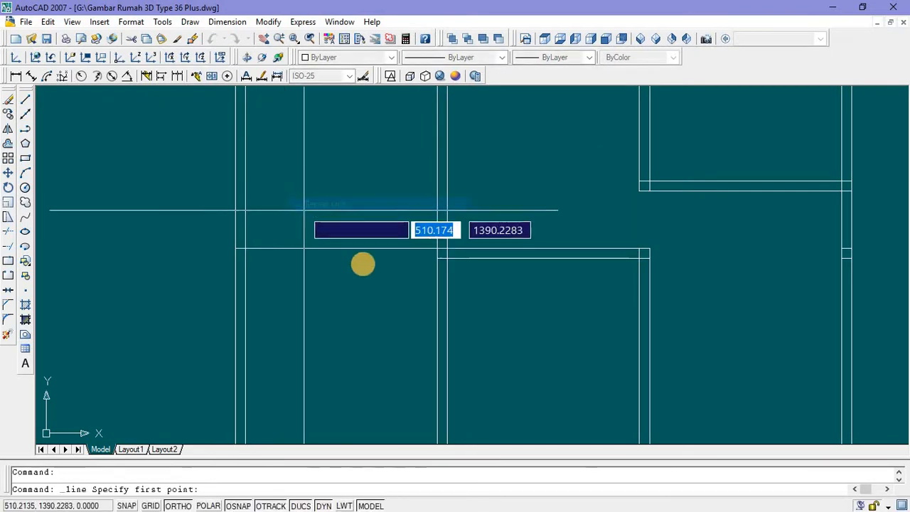
left_click(357, 266)
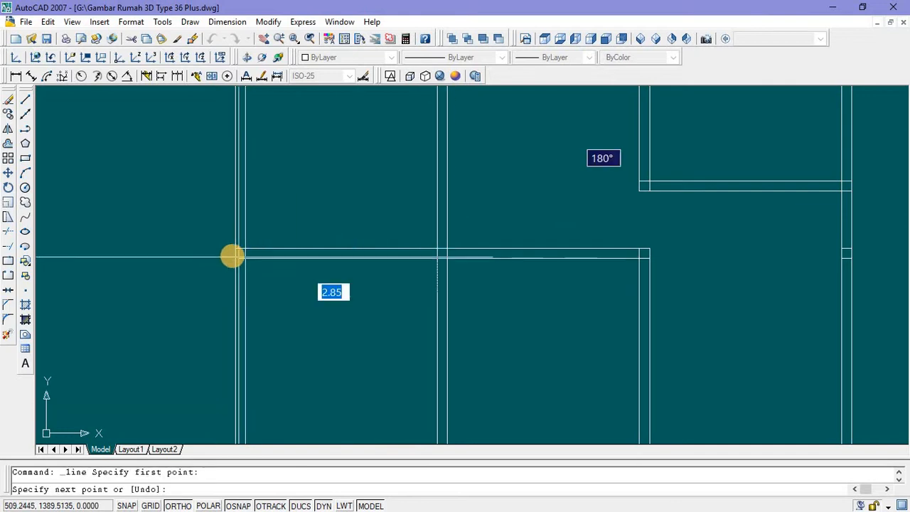
key("Escape")
scroll(195, 221, "down", 5)
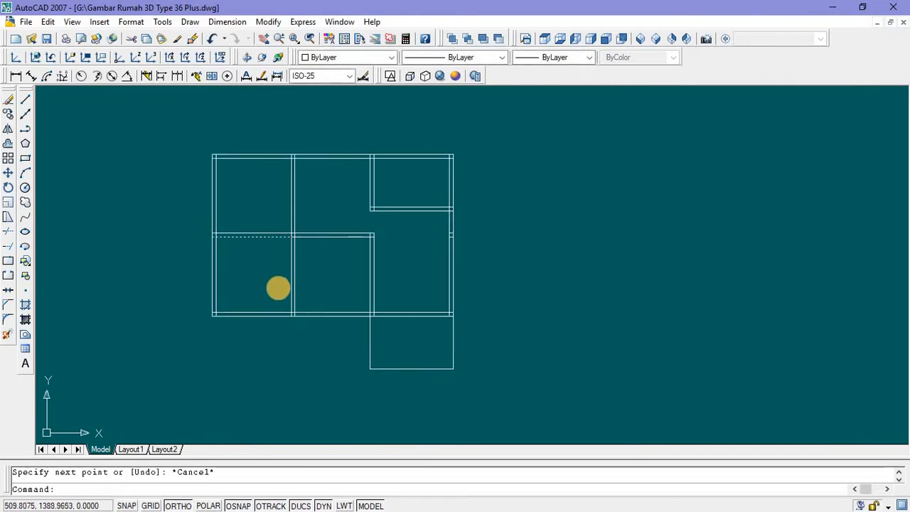
Step: Start a polyline profile in the empty area beside the plan with segments 0.15 down and 0.07 right
scroll(278, 289, "up", 4)
scroll(323, 309, "down", 5)
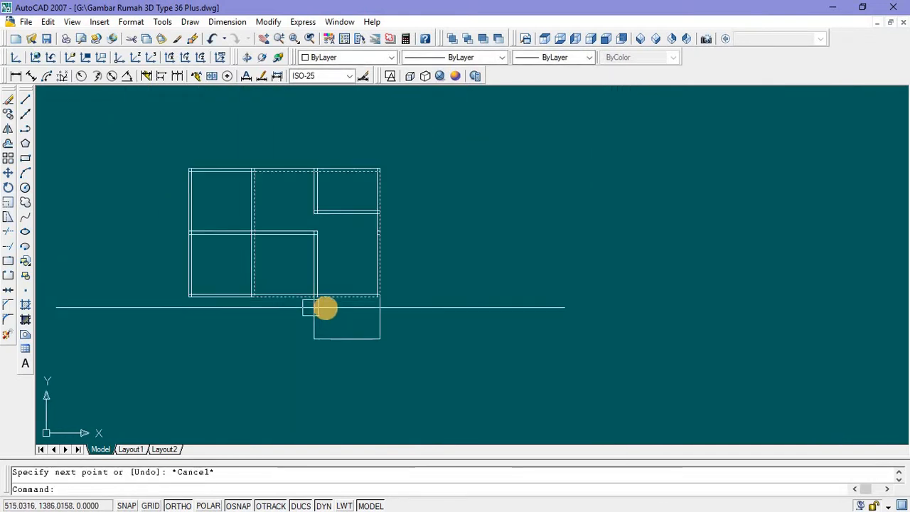
scroll(323, 307, "up", 2)
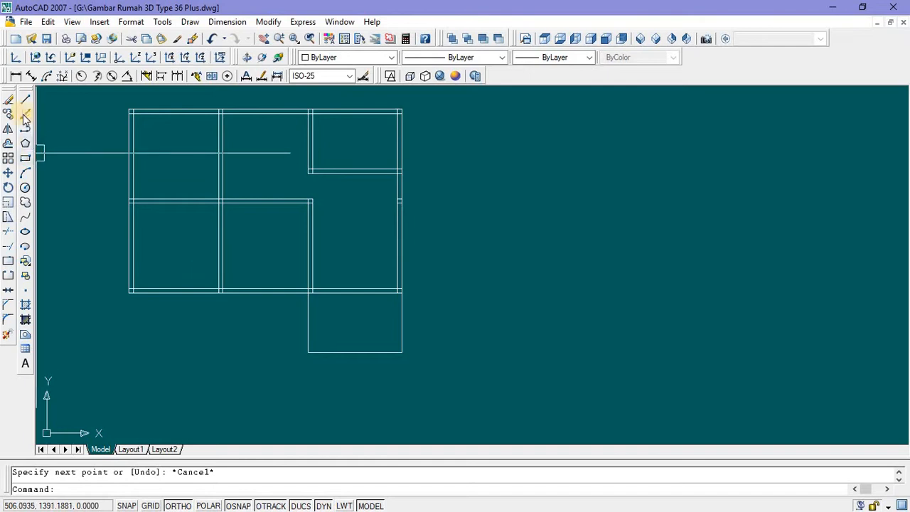
left_click(462, 254)
scroll(467, 265, "up", 6)
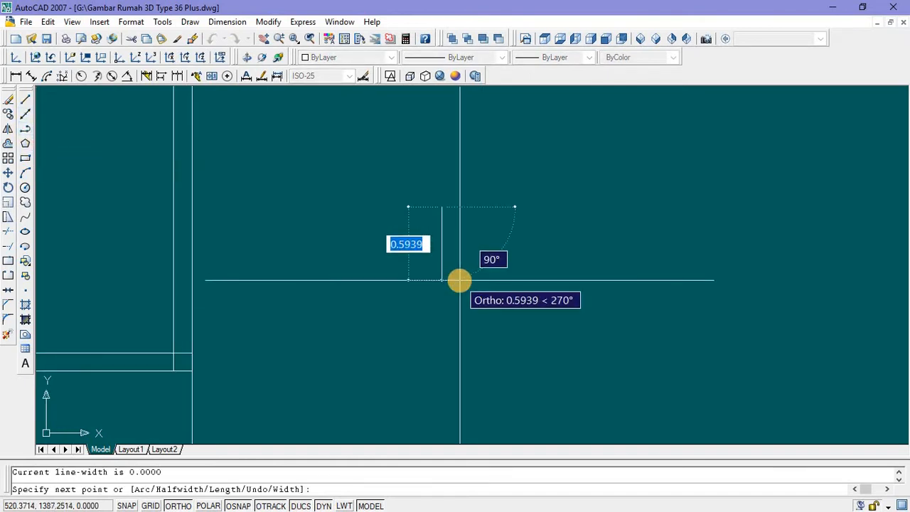
type("0")
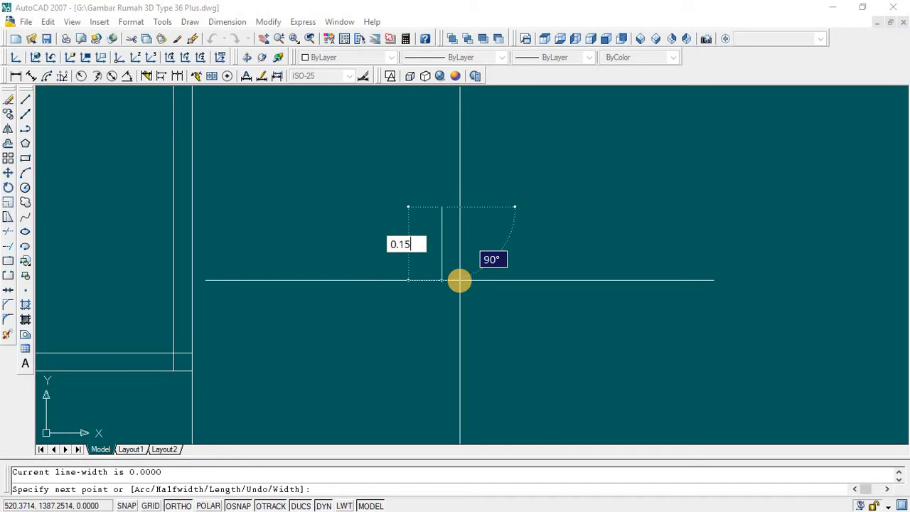
key("Return")
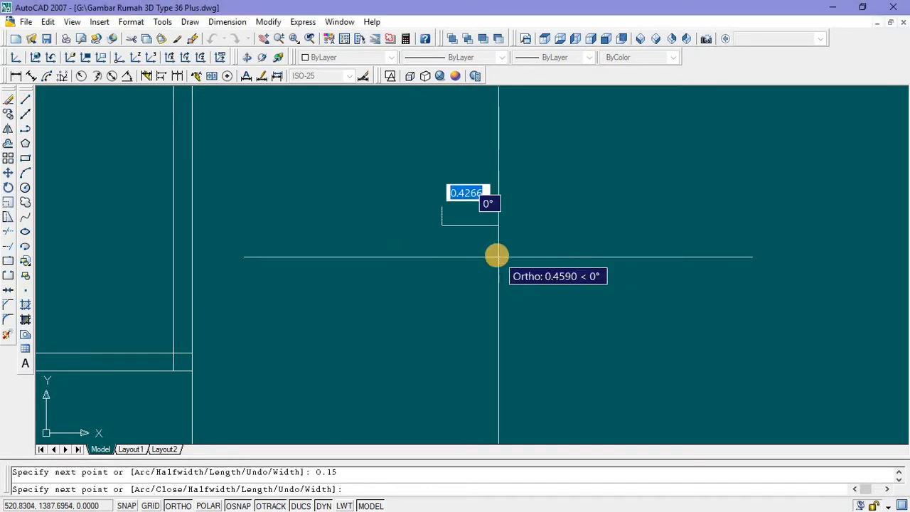
scroll(489, 254, "up", 4)
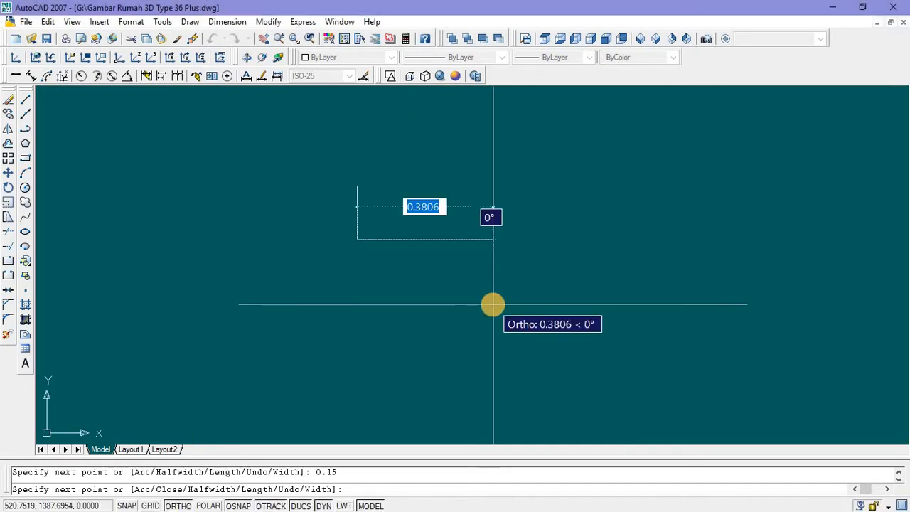
type("0")
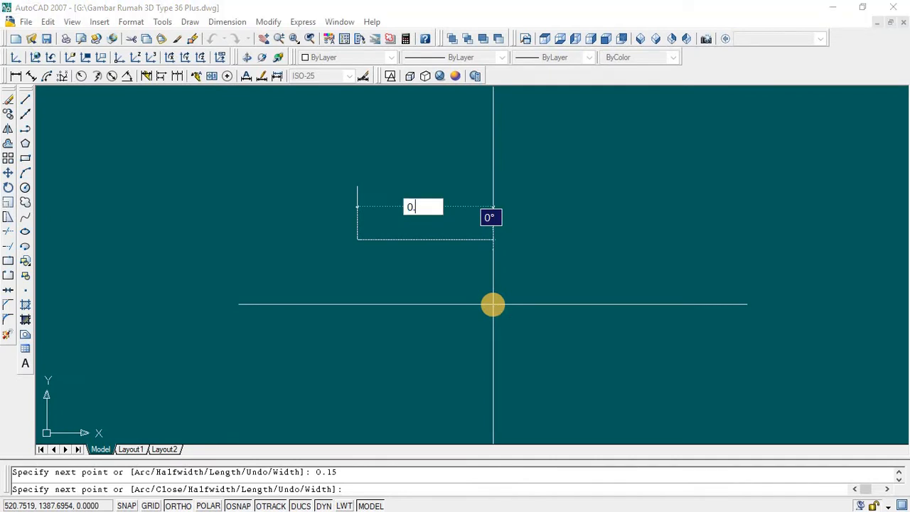
type(".07")
key("Return")
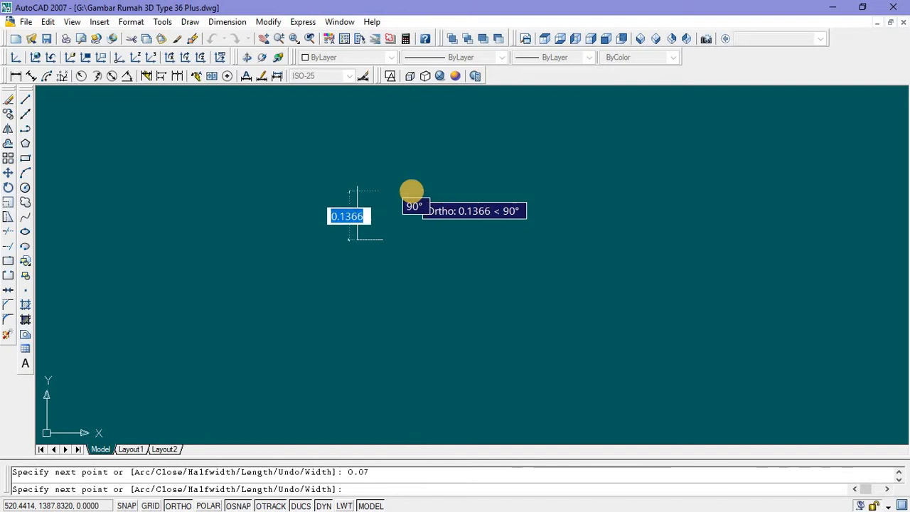
Step: Continue the polyline 0.11 up, 0.02 left and 0.04 up, and close the notched profile at its starting point
type("0.")
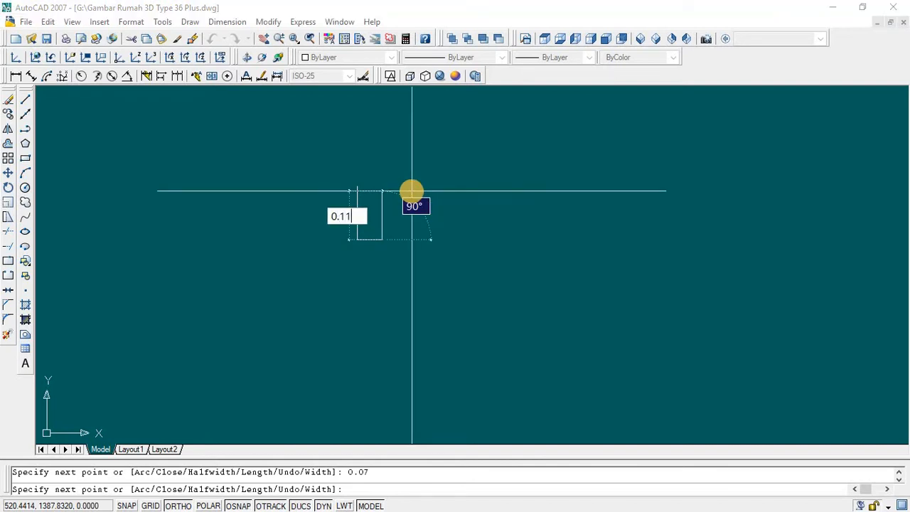
type("11")
key("Return")
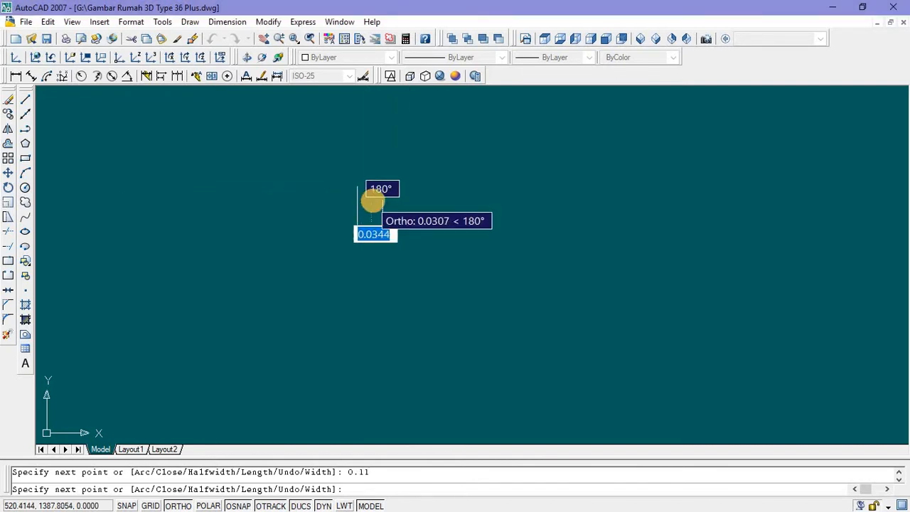
type("0")
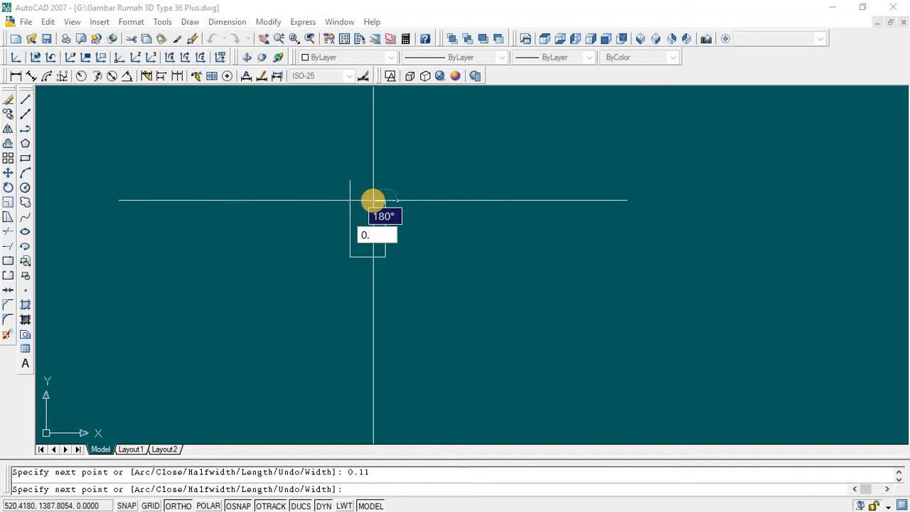
type(".02")
key("Return")
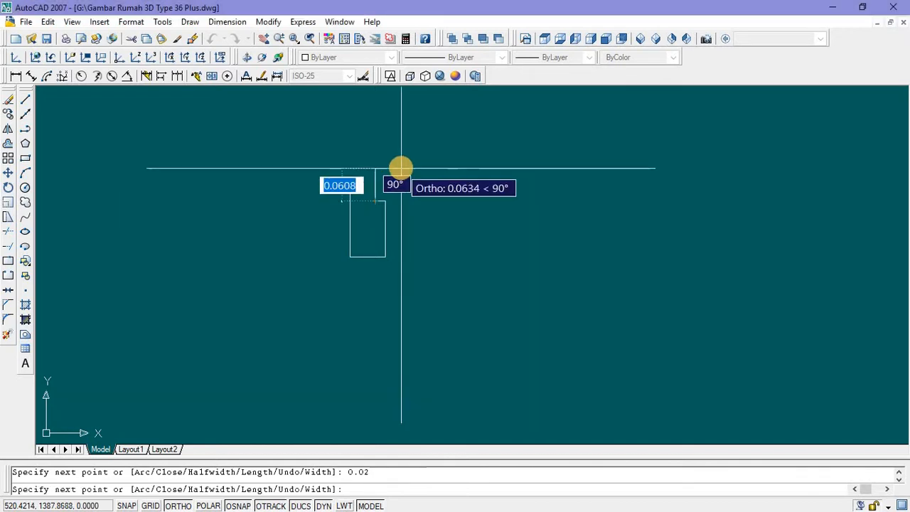
scroll(376, 185, "up", 3)
type("0")
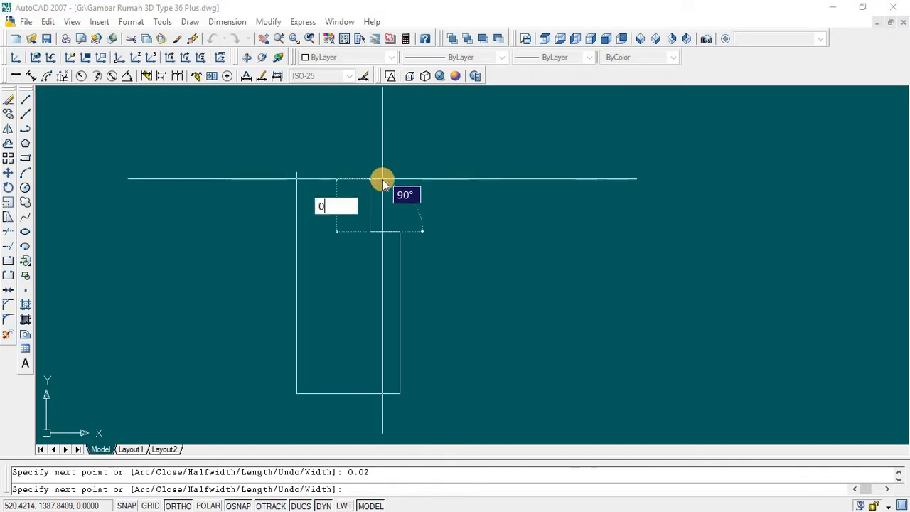
type(".04")
key("Return")
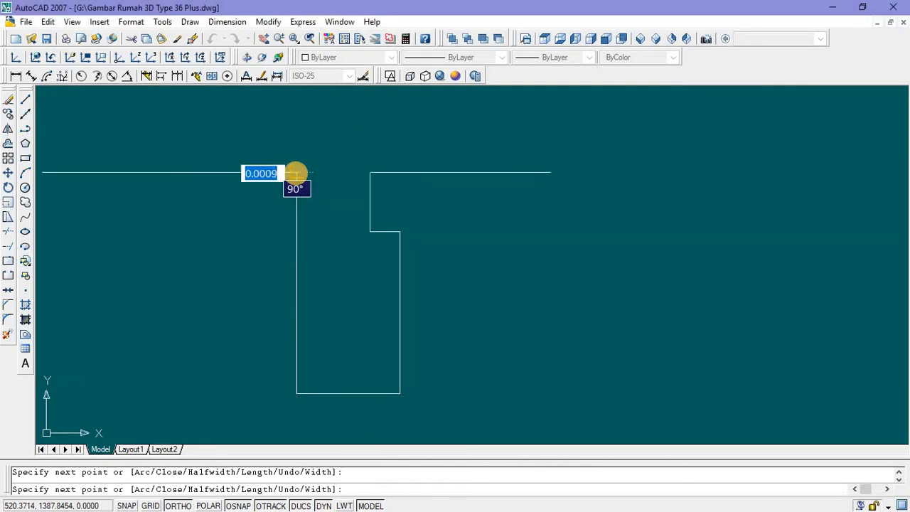
key("Escape")
scroll(349, 201, "down", 5)
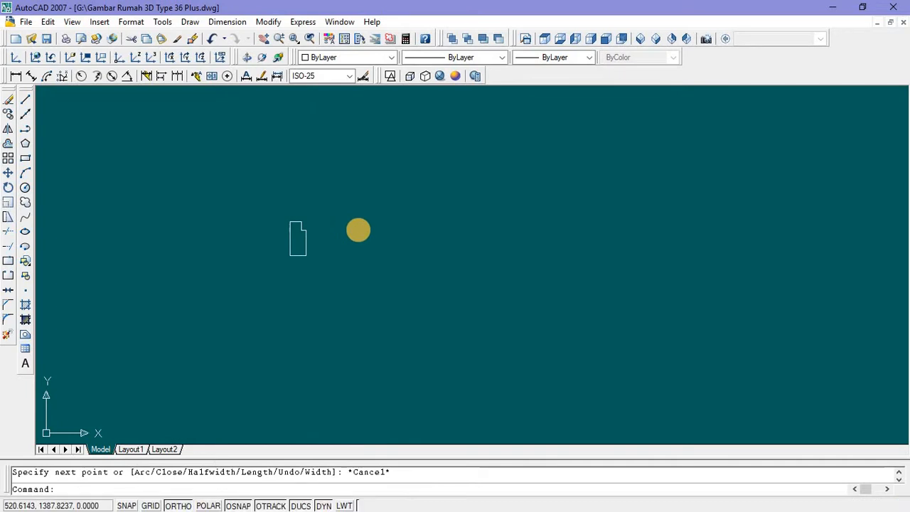
Step: Draw a 0.8 by 0.04 horizontal rectangle as the door leaf in the empty area just above the notched profile
left_click(29, 159)
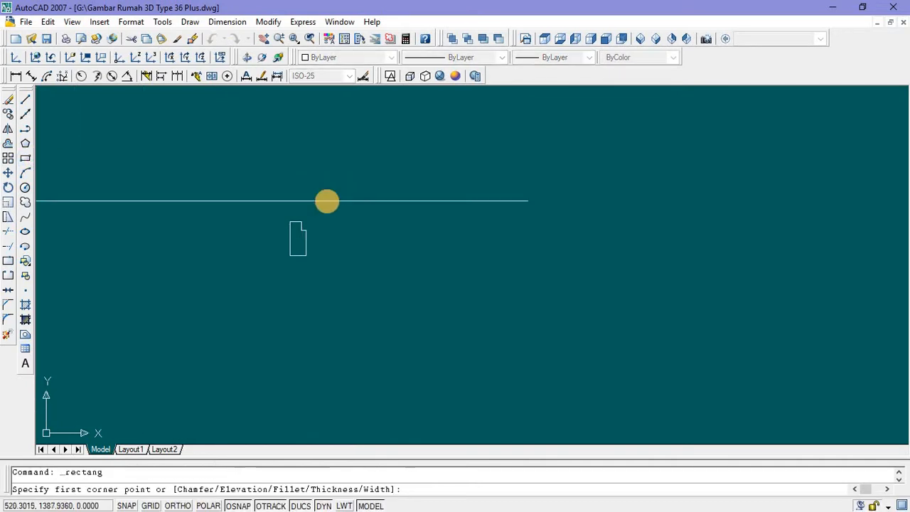
left_click(328, 202)
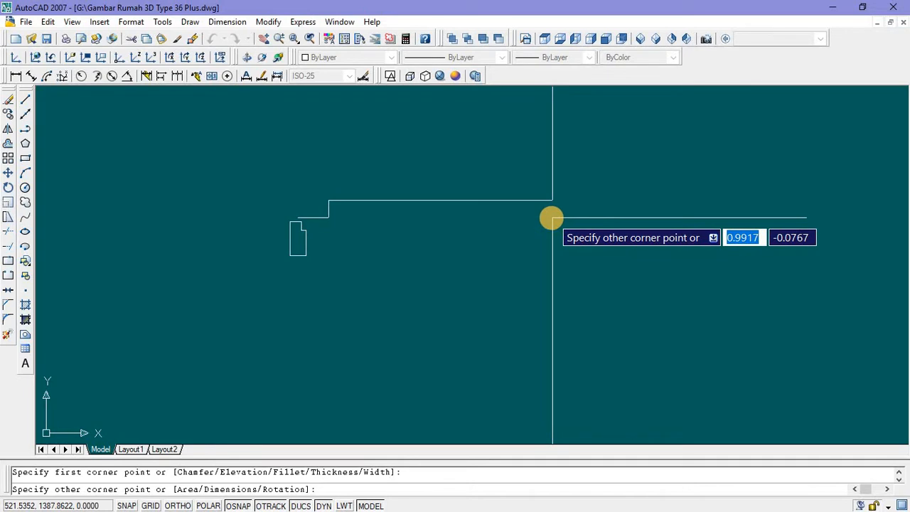
type("@")
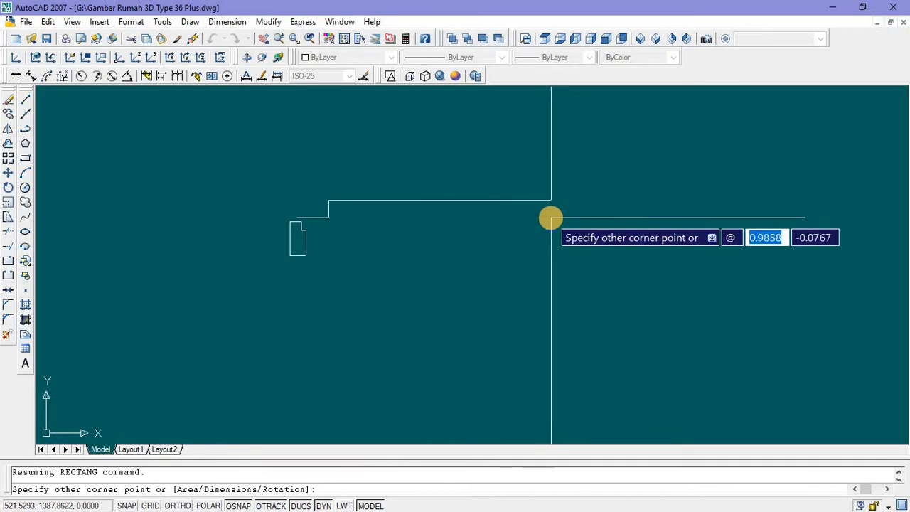
type("0")
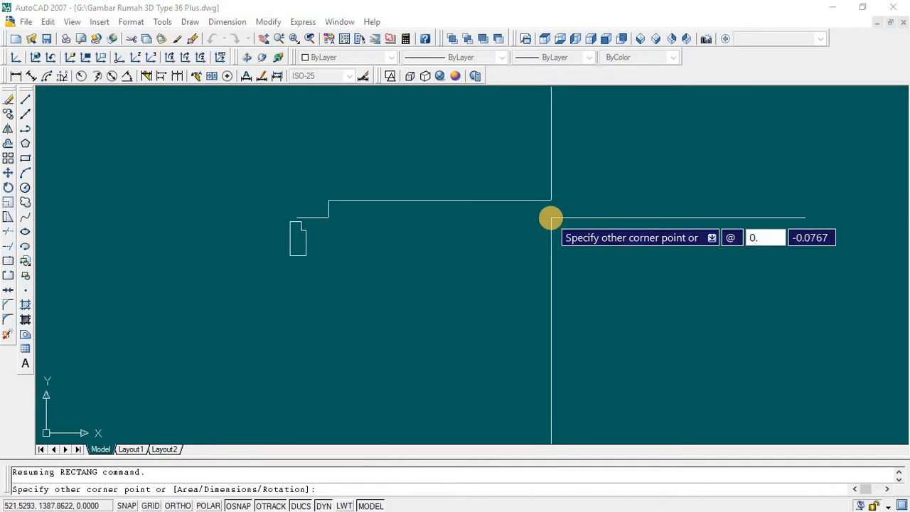
type(".8")
key("Tab")
type("0")
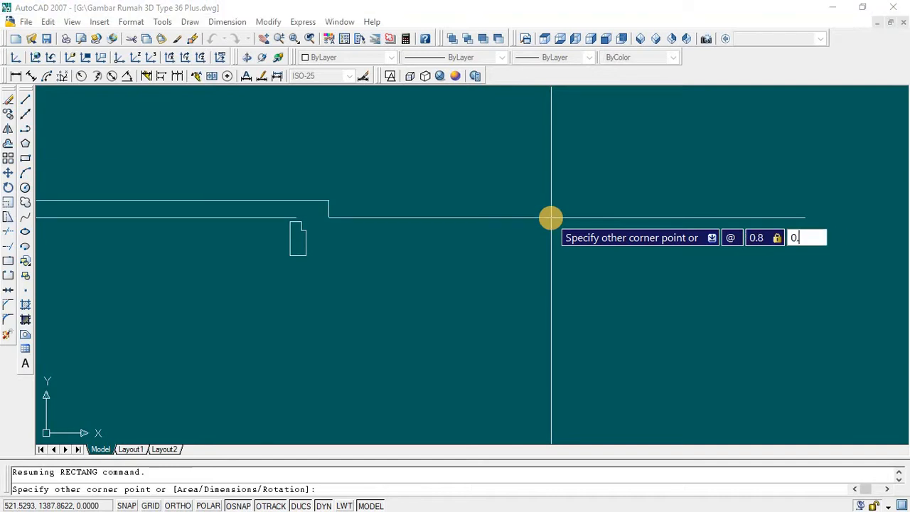
key("Return")
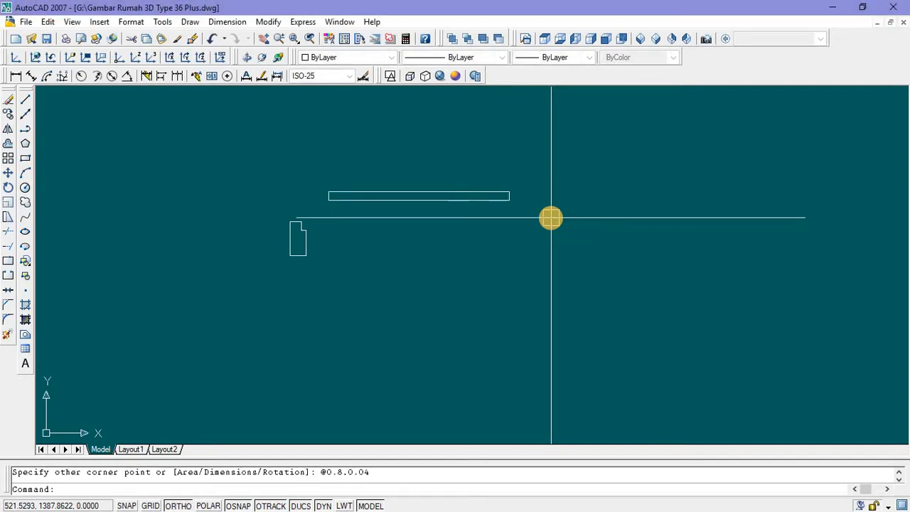
Step: Move the door leaf rectangle by its lower-left corner into the notch of the profile
left_click(473, 224)
left_click(424, 175)
right_click(399, 157)
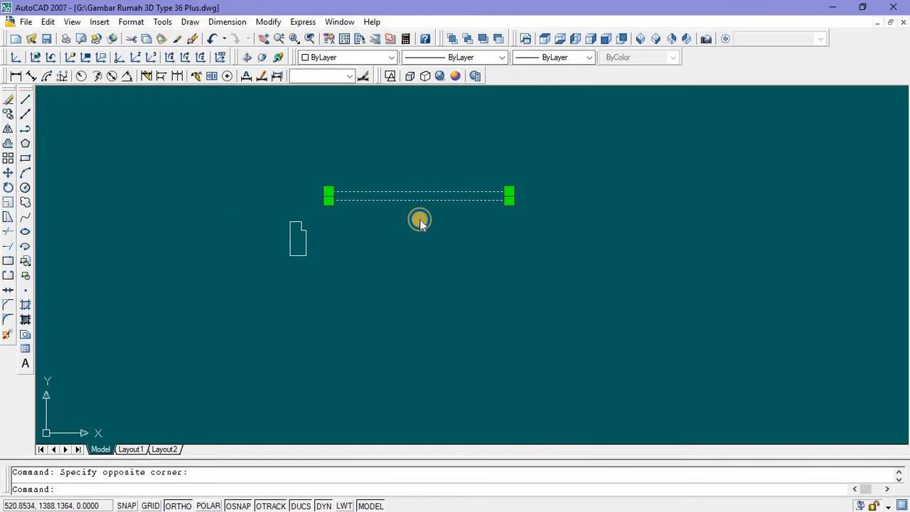
left_click(426, 317)
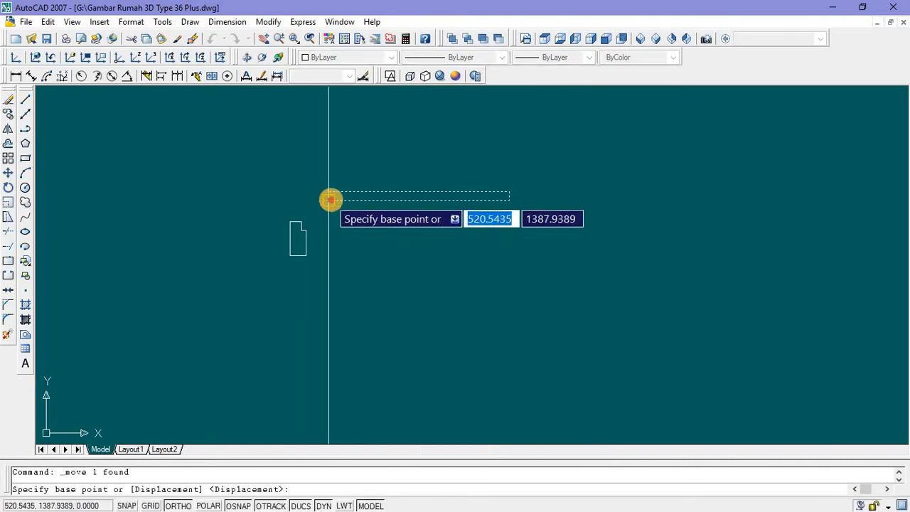
left_click(329, 197)
scroll(308, 228, "up", 2)
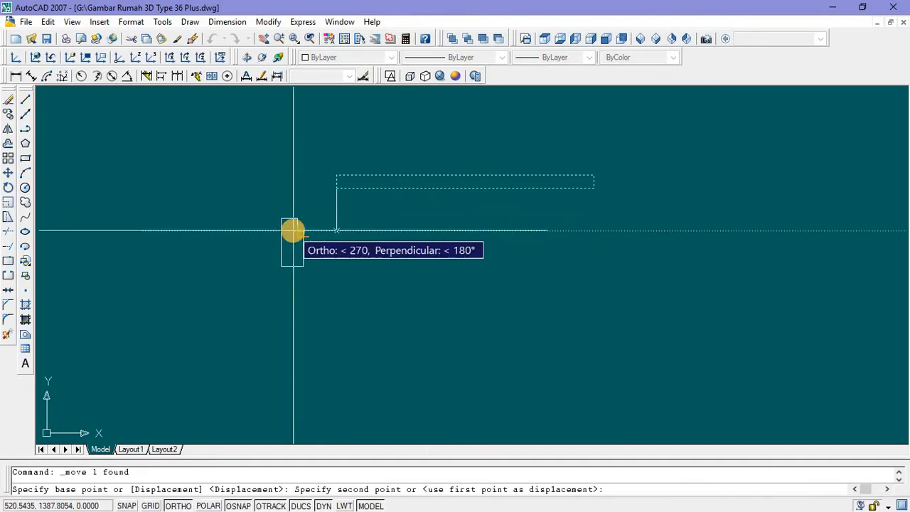
scroll(295, 231, "up", 8)
left_click(299, 232)
scroll(298, 231, "down", 5)
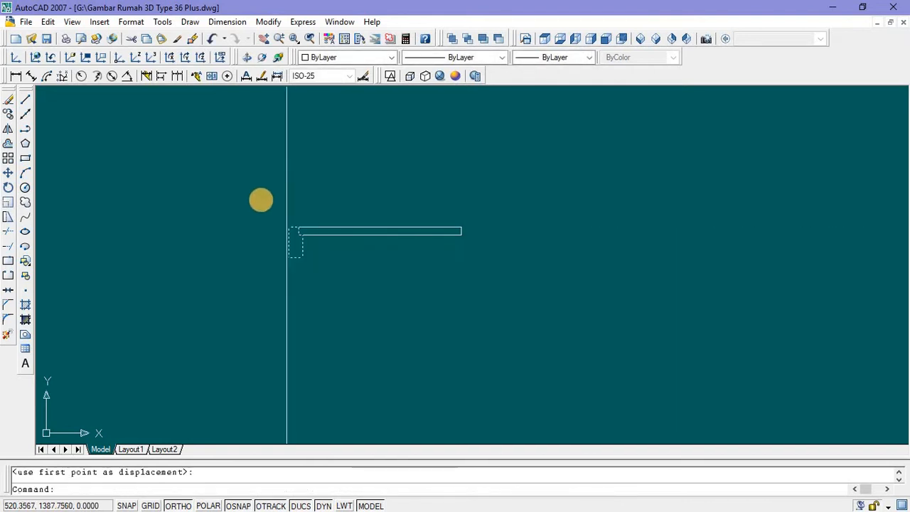
Step: Mirror the notched profile about a vertical line through the door leaf's midpoint, keeping the original
left_click(262, 202)
left_click(343, 318)
type("m")
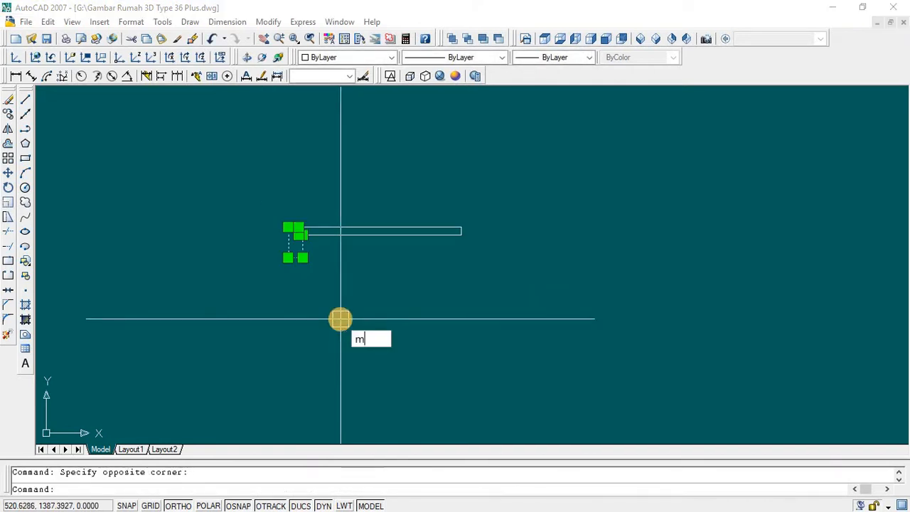
type("i")
key("Return")
left_click(378, 232)
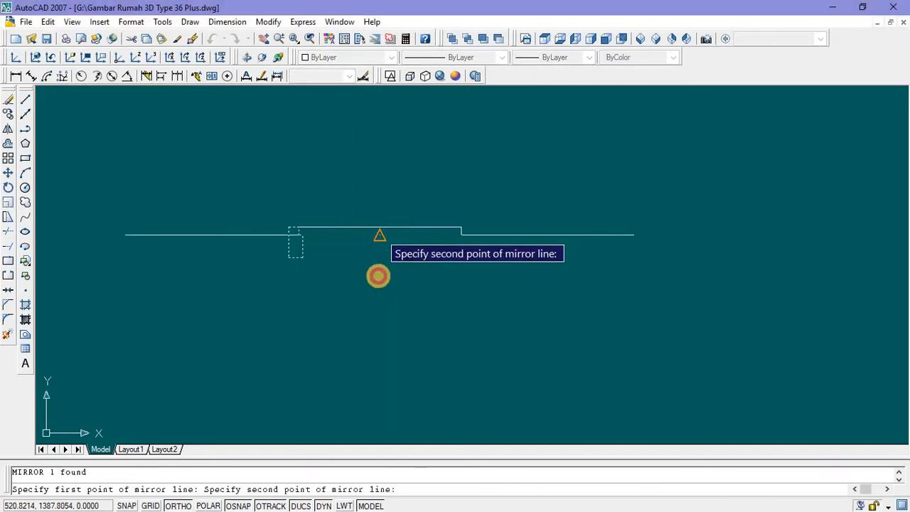
left_click(379, 287)
key("Return")
Step: Rotate the door leaf 90° upright about its upper-left corner at the left jamb profile
left_click(385, 232)
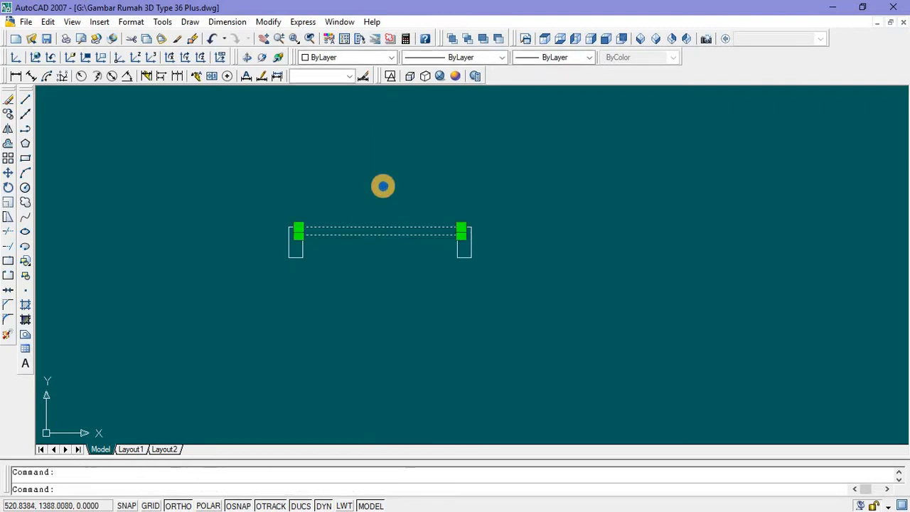
right_click(383, 186)
left_click(413, 386)
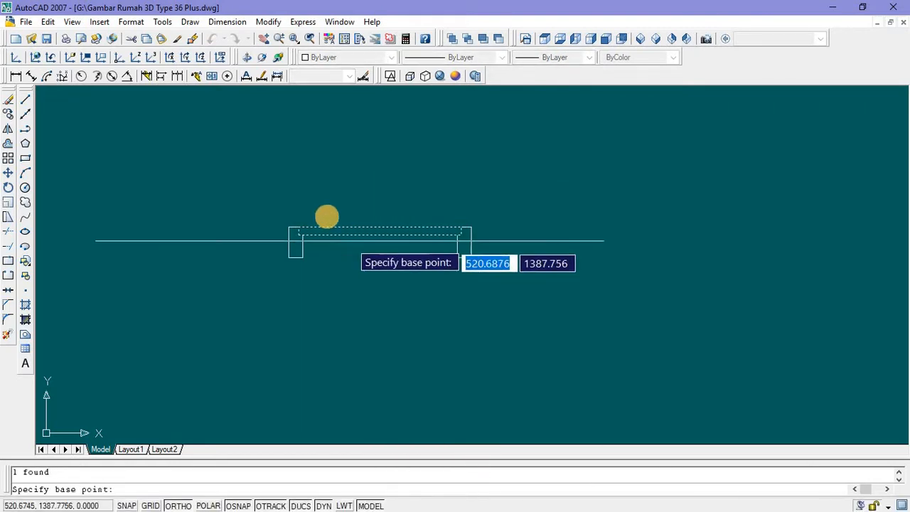
left_click(300, 224)
left_click(307, 196)
scroll(353, 329, "down", 5)
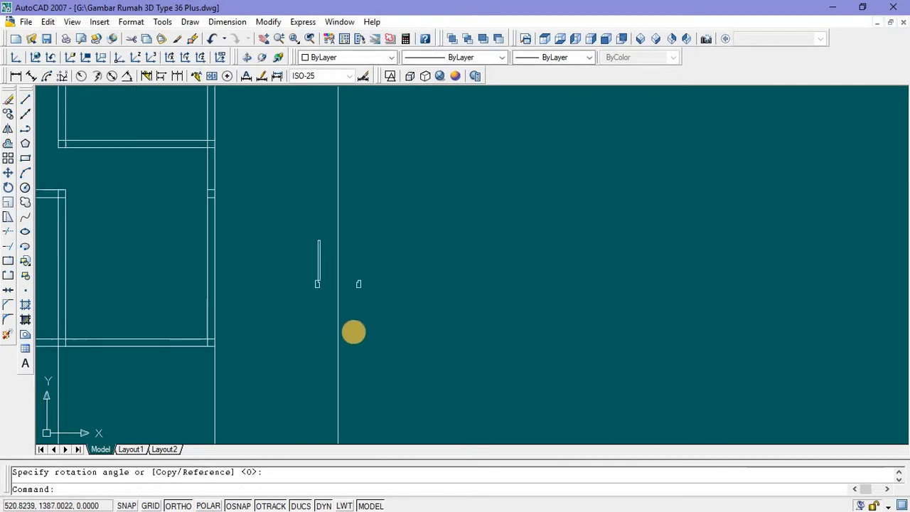
scroll(349, 311, "up", 4)
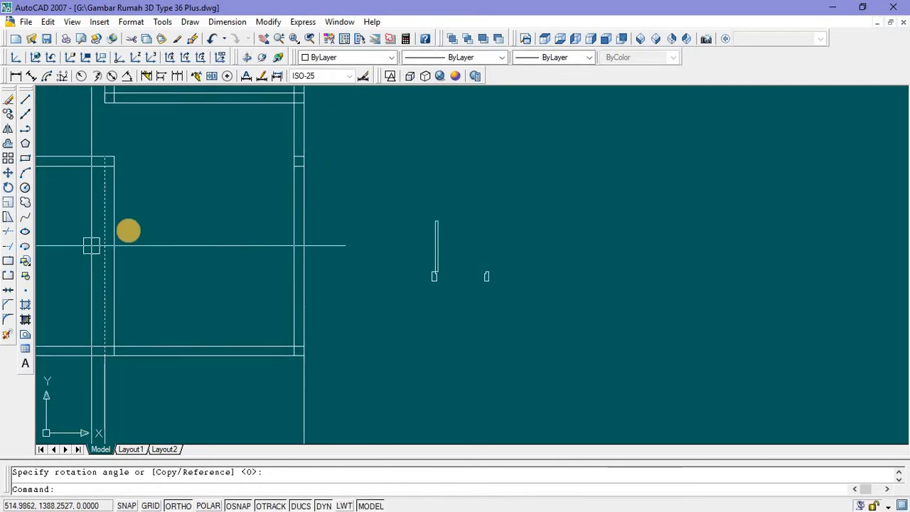
Step: Draw the door swing as an arc from the upright leaf's upper-right corner to the notch of the right jamb
left_click(25, 172)
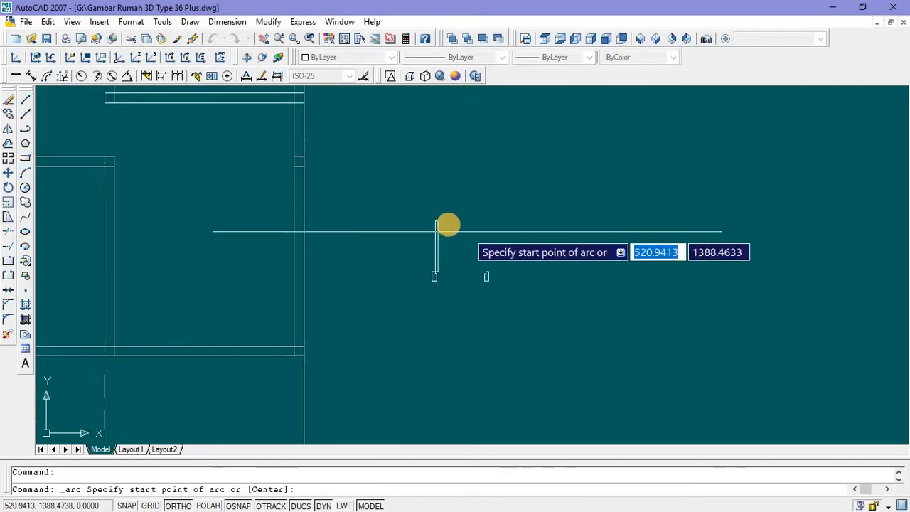
left_click(439, 222)
scroll(450, 228, "up", 3)
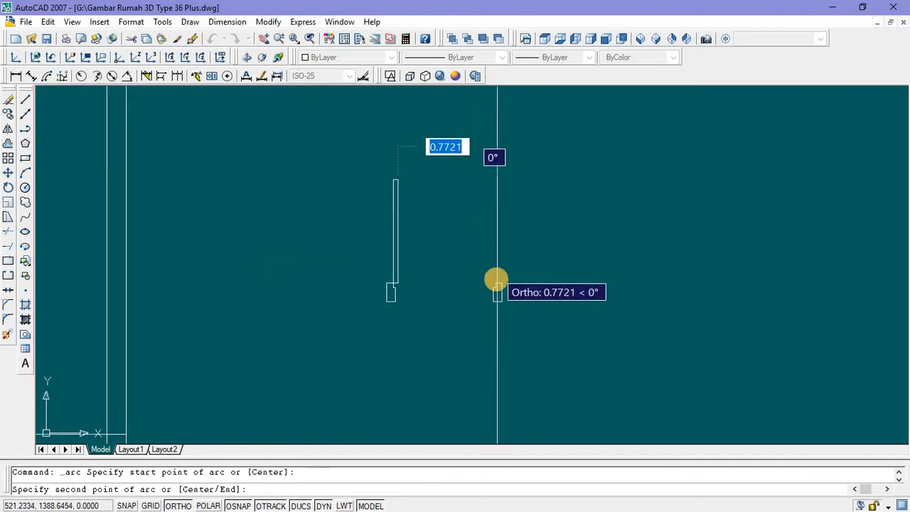
left_click(496, 282)
scroll(495, 283, "up", 3)
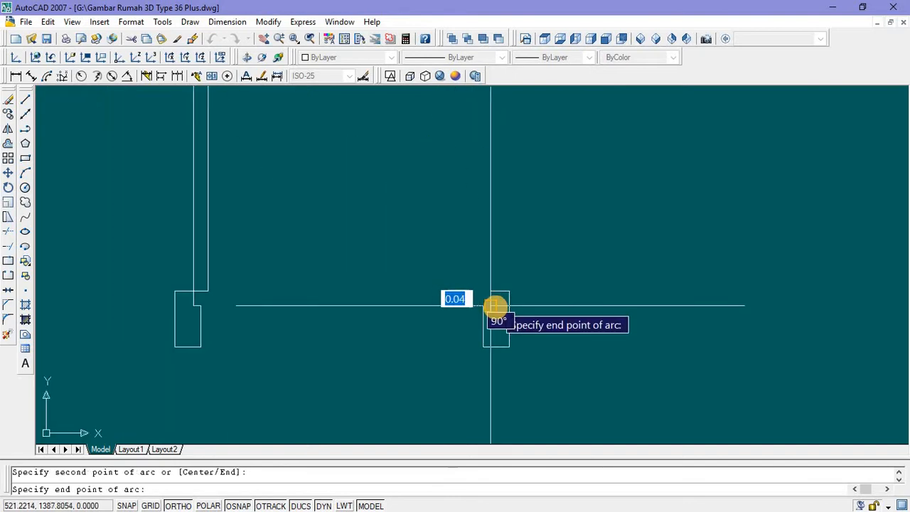
left_click(492, 307)
scroll(490, 307, "down", 3)
key("Escape")
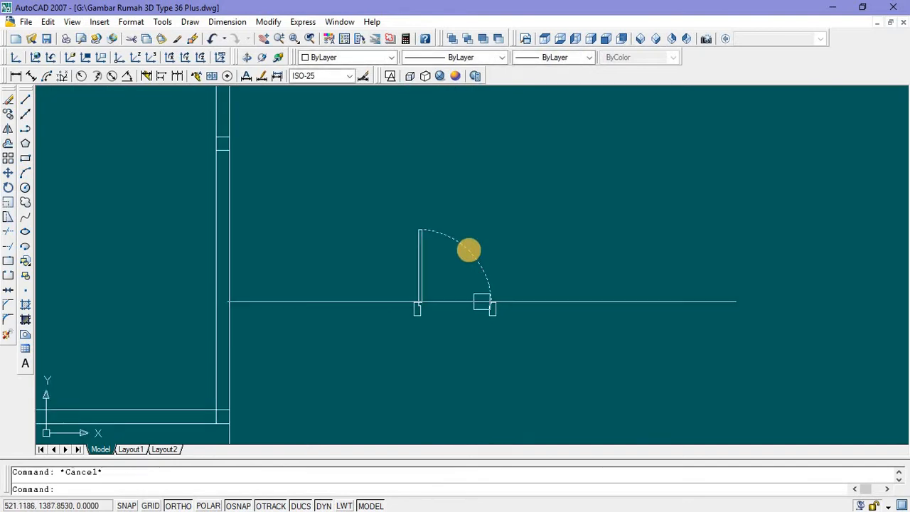
Step: Move the complete door by the left jamb's lower-left corner into the right bay's lower wall, beside the central vertical wall
scroll(462, 245, "down", 3)
scroll(459, 240, "up", 2)
left_click(443, 236)
left_click(508, 304)
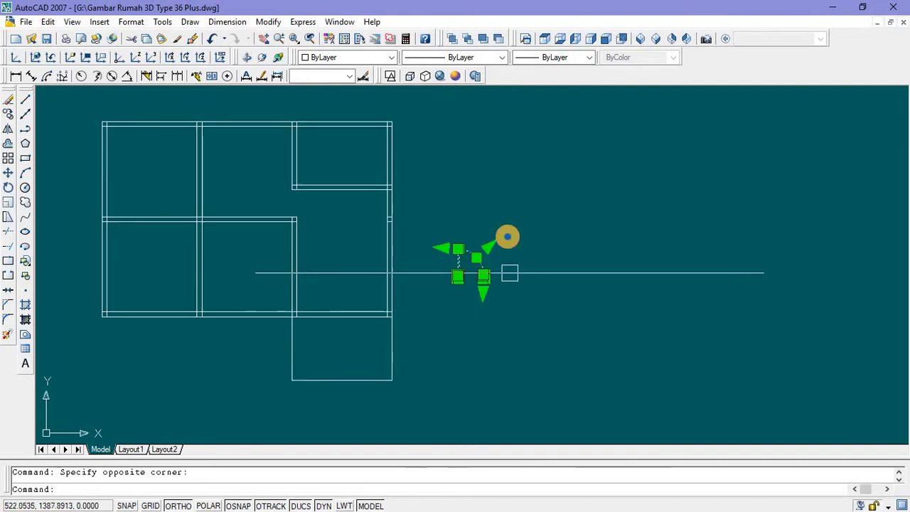
right_click(509, 232)
left_click(563, 368)
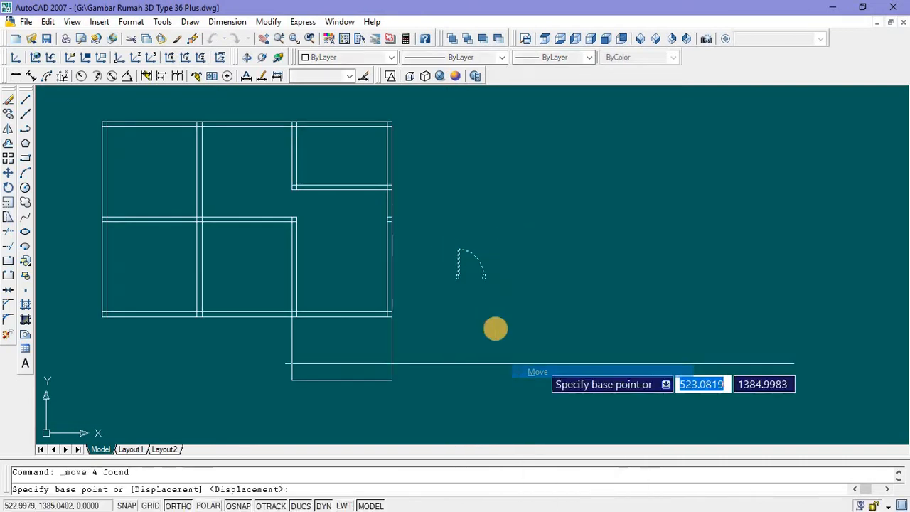
scroll(444, 281, "up", 3)
scroll(443, 270, "up", 2)
left_click(445, 262)
scroll(306, 306, "down", 4)
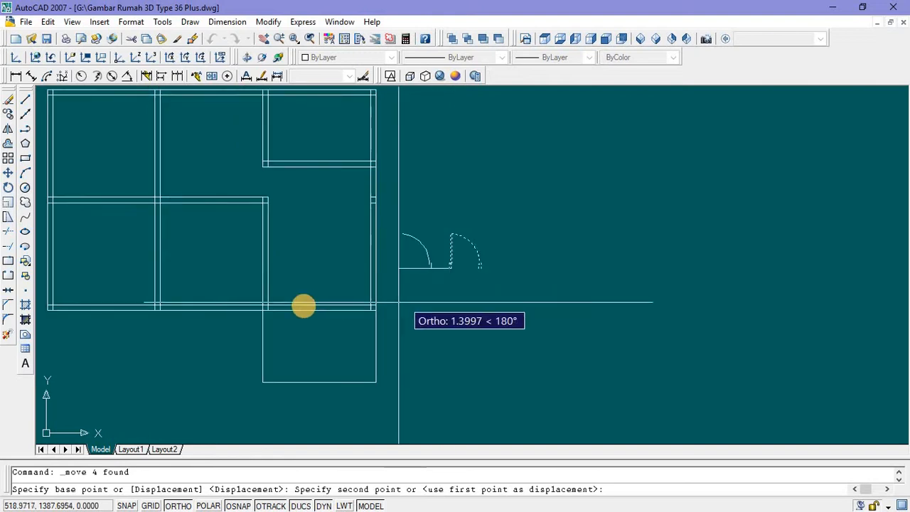
scroll(260, 317, "up", 4)
left_click(214, 319)
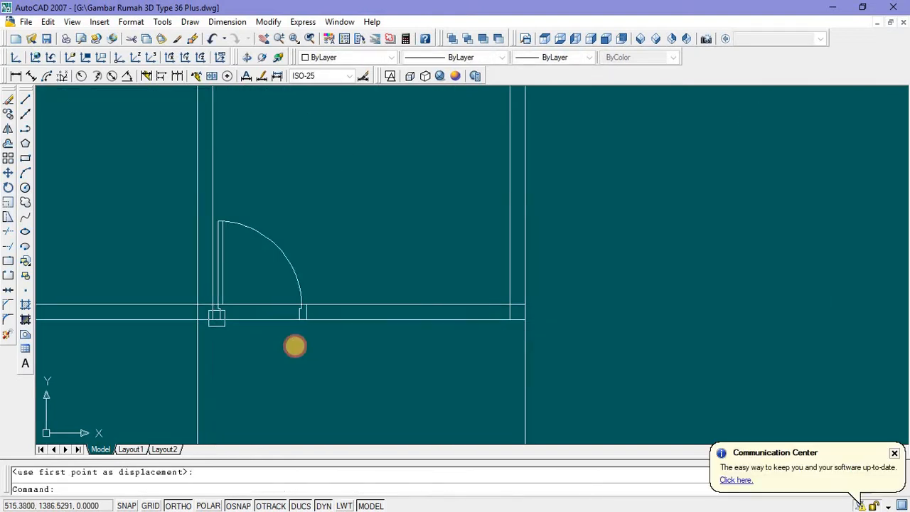
Step: Trim away the lower wall's inner line between the two door jambs
scroll(296, 346, "up", 2)
key("Escape")
type("tr")
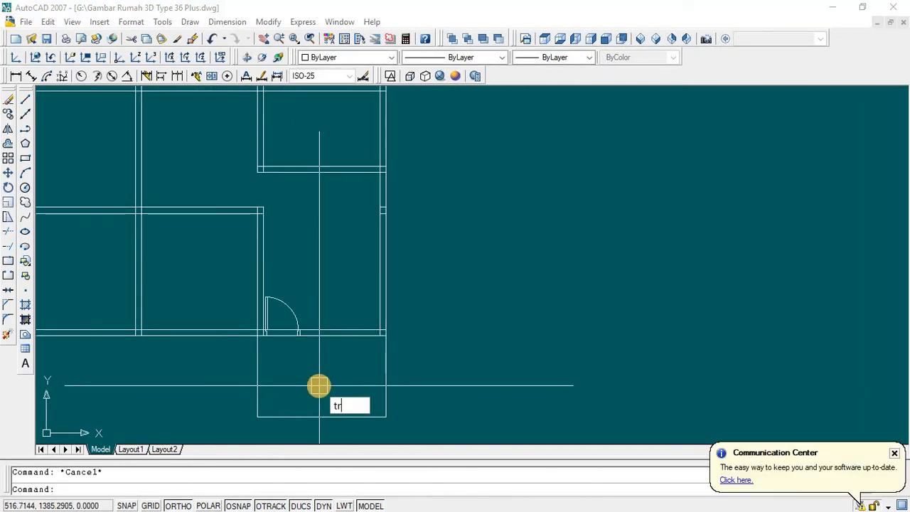
key("Return")
key("Return")
scroll(298, 365, "up", 3)
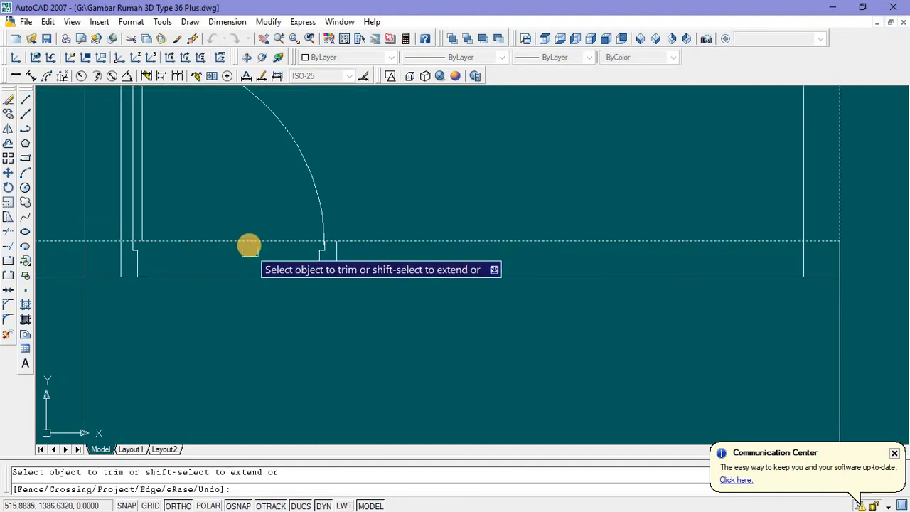
scroll(256, 249, "down", 2)
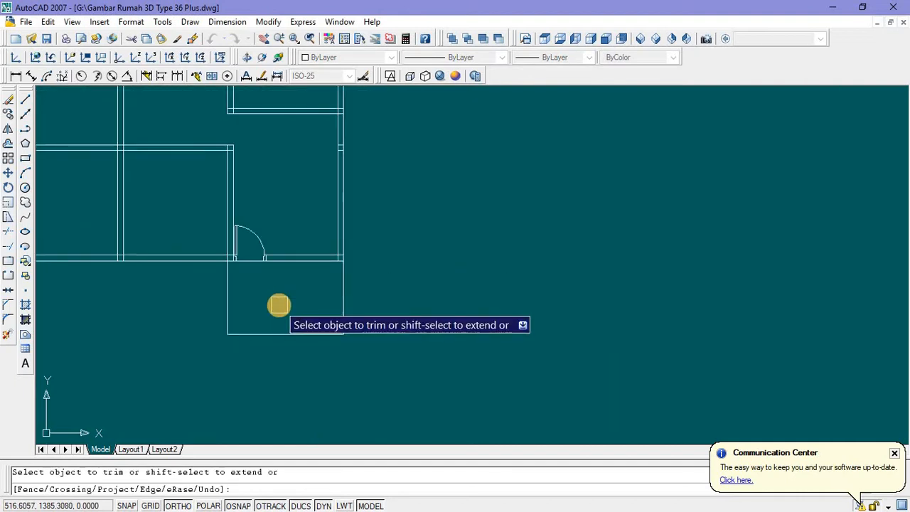
key("Escape")
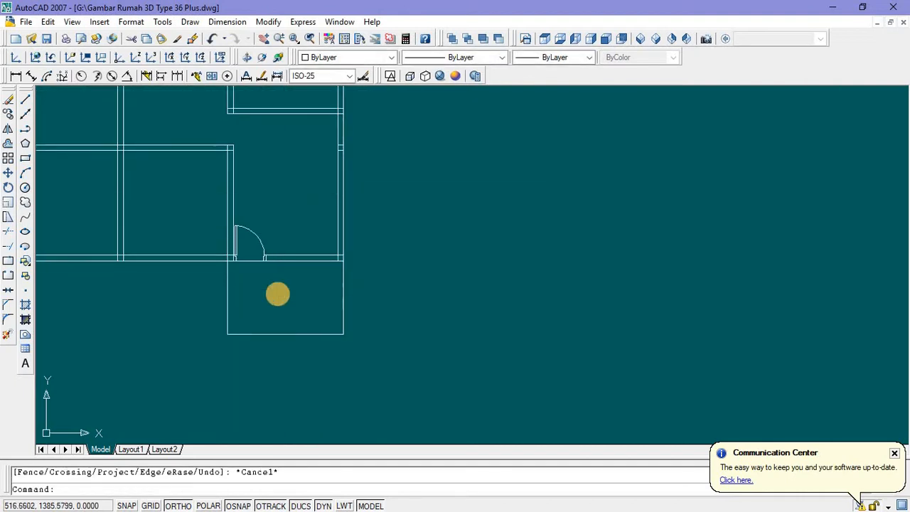
Step: Copy the door by its lower-left jamb corner into the horizontal centre wall, beside the vertical wall between the left and middle bays
scroll(283, 272, "down", 4)
scroll(244, 195, "up", 5)
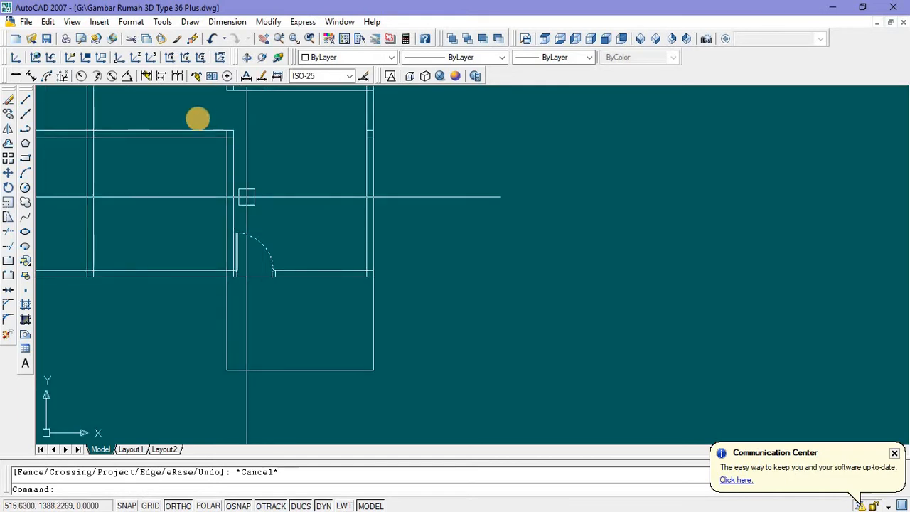
scroll(222, 146, "down", 4)
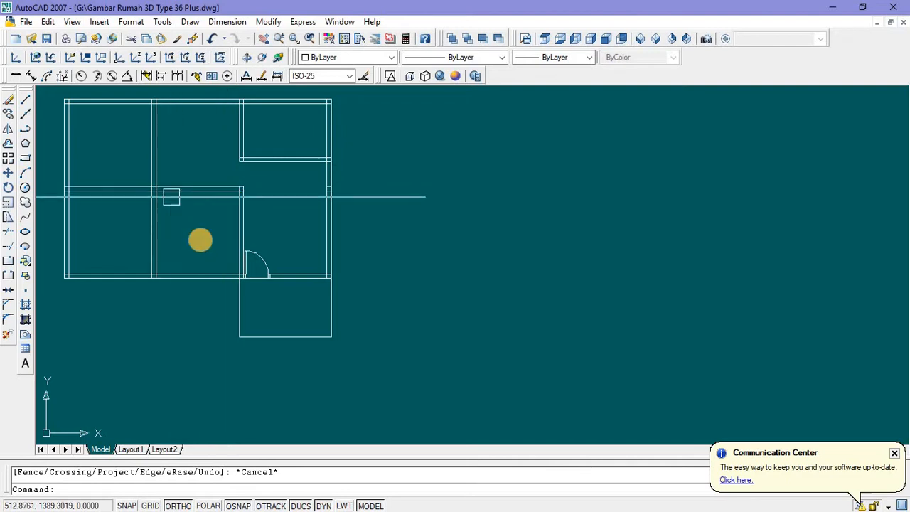
scroll(199, 240, "up", 6)
left_click(287, 240)
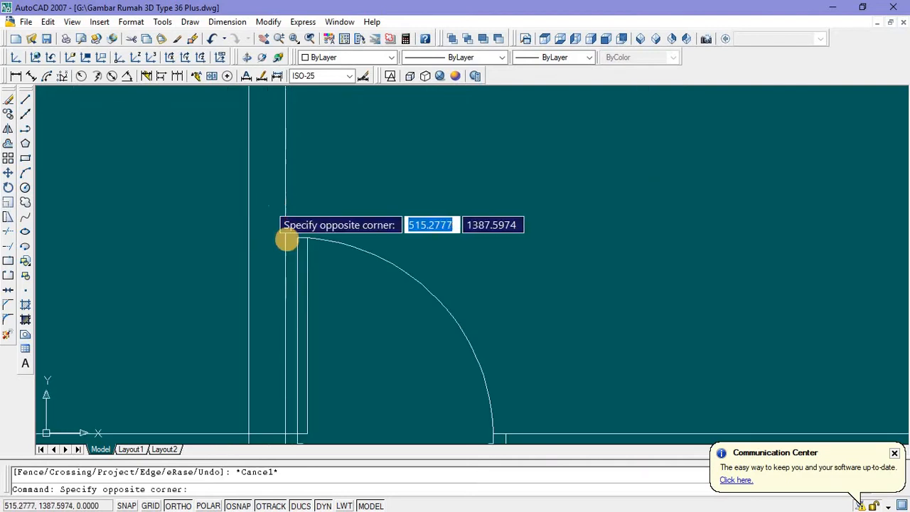
scroll(287, 241, "down", 3)
left_click(390, 335)
right_click(376, 187)
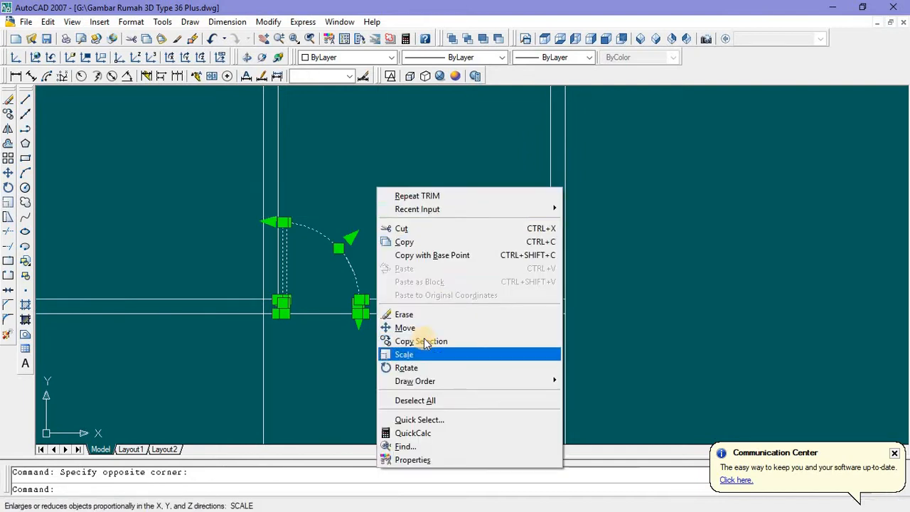
left_click(422, 341)
left_click(278, 313)
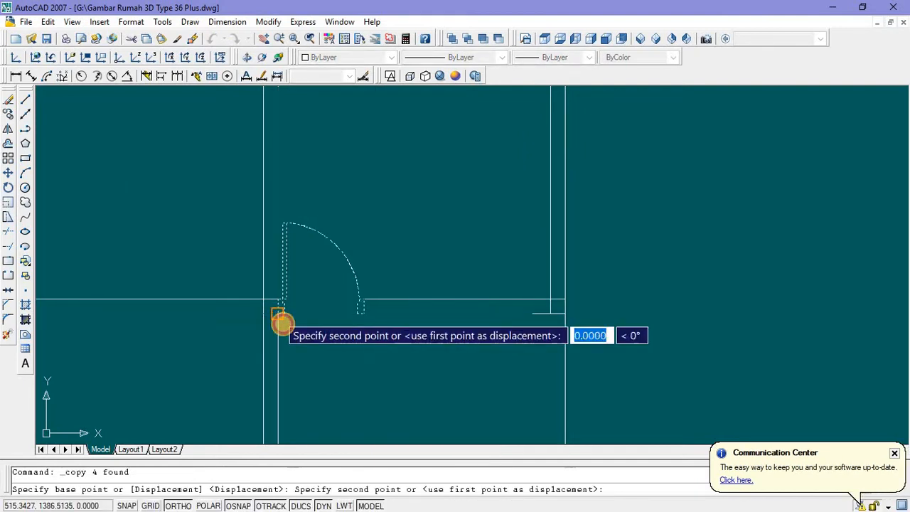
scroll(278, 320, "down", 5)
scroll(230, 266, "up", 2)
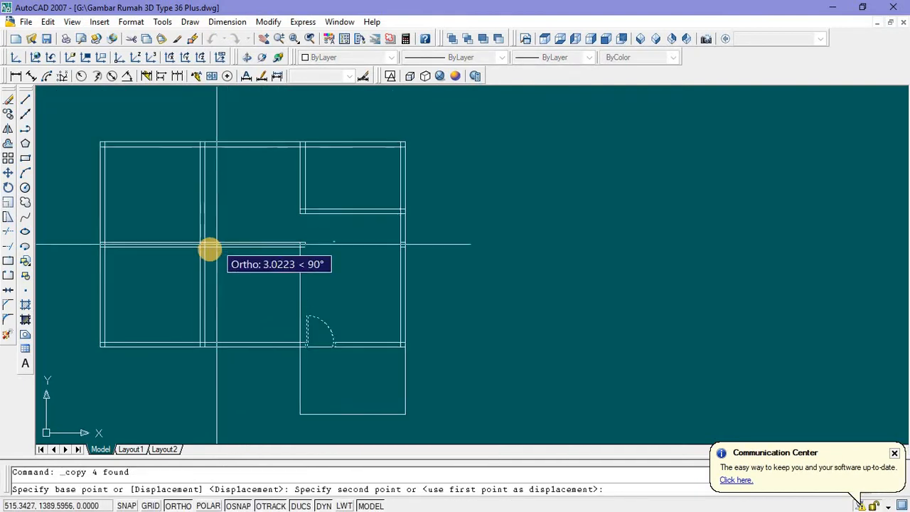
left_click(206, 247)
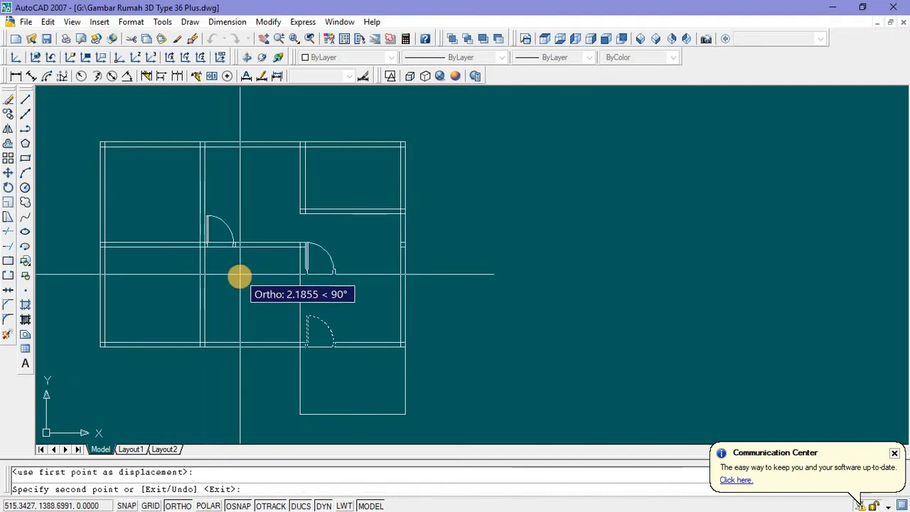
Step: Trim away both lines of the horizontal centre wall between the copied door's jambs
key("Escape")
scroll(239, 269, "up", 2)
middle_click_drag(245, 290, 243, 331)
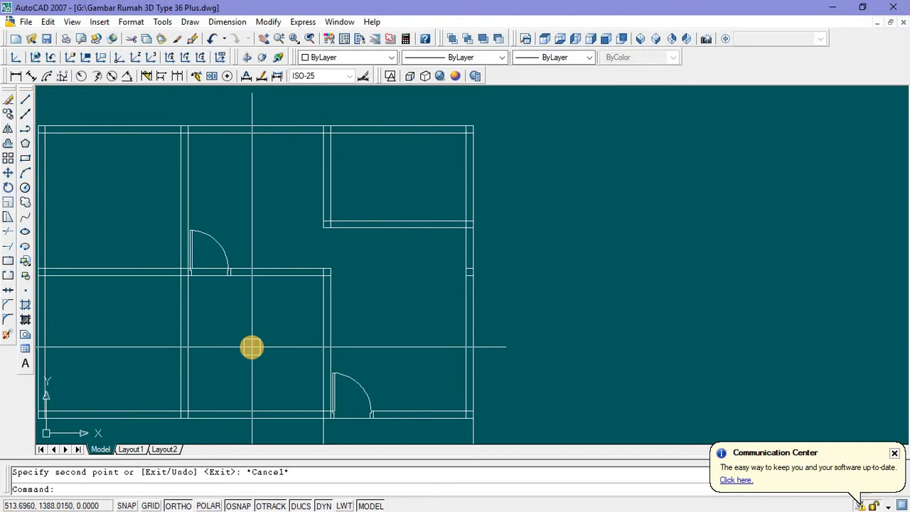
type("tr")
key("Return")
key("Return")
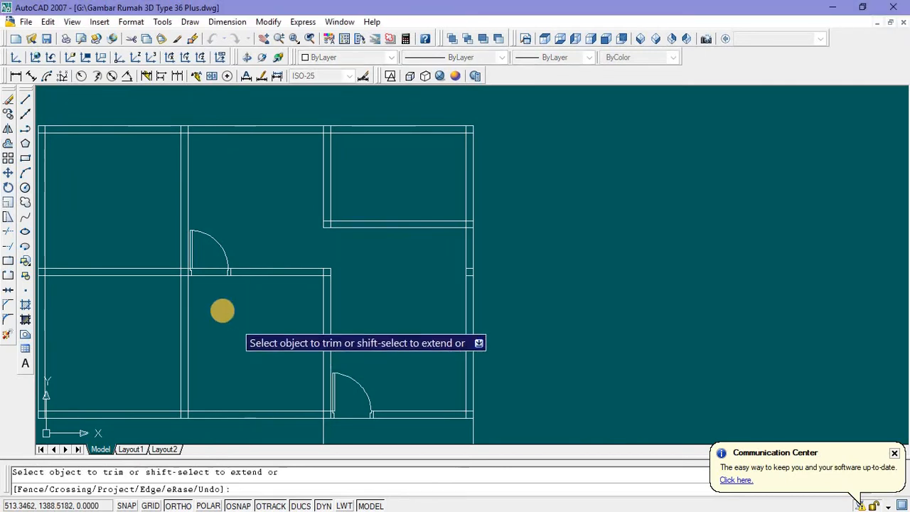
scroll(220, 309, "up", 3)
left_click(202, 259)
left_click(188, 213)
scroll(228, 313, "down", 4)
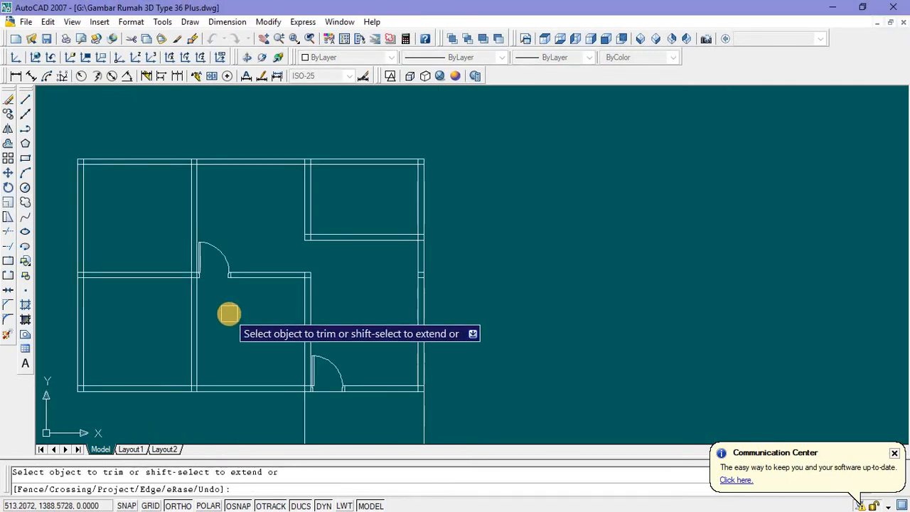
key("Escape")
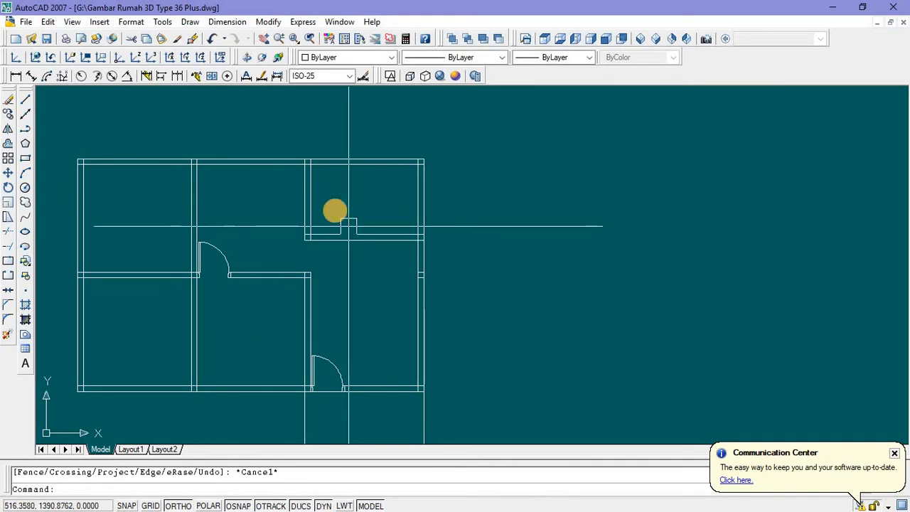
Step: Copy the centre wall's door straight up to the empty space above the house
scroll(166, 239, "up", 3)
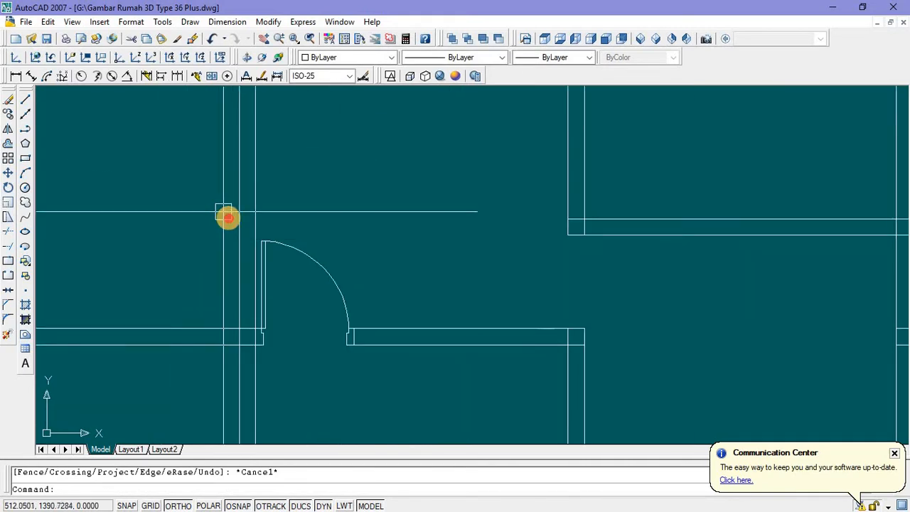
scroll(227, 215, "down", 2)
left_click(267, 277)
left_click(332, 370)
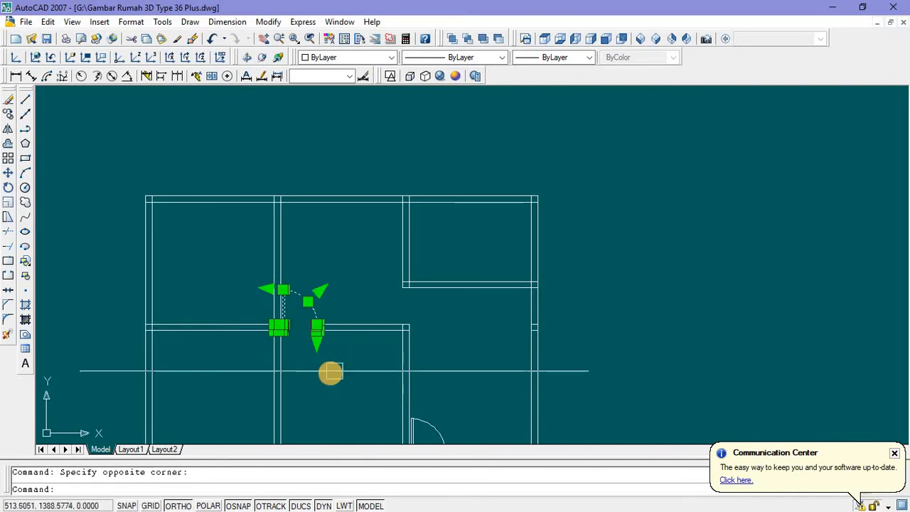
type("c")
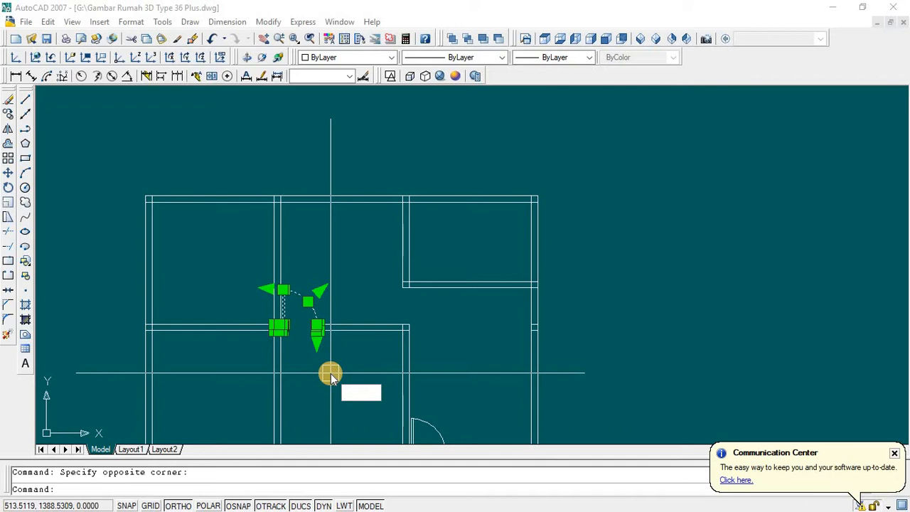
right_click(380, 254)
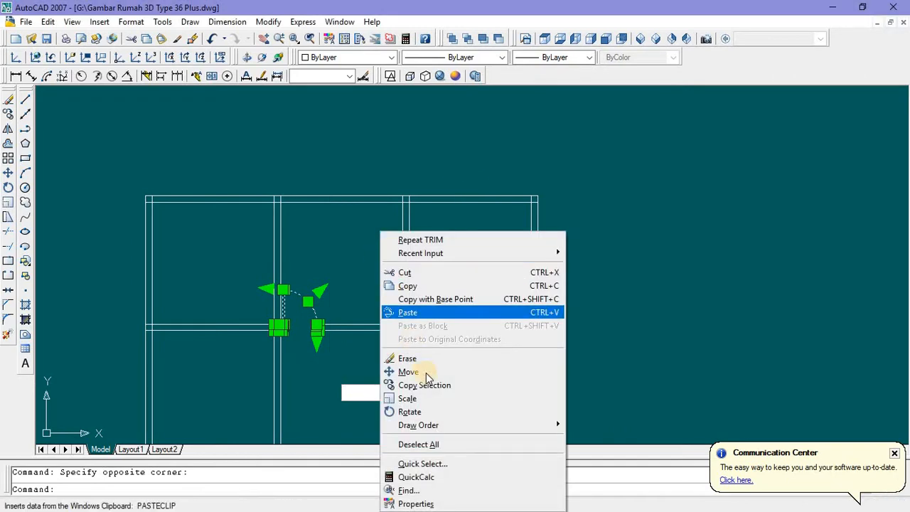
left_click(408, 383)
left_click(319, 330)
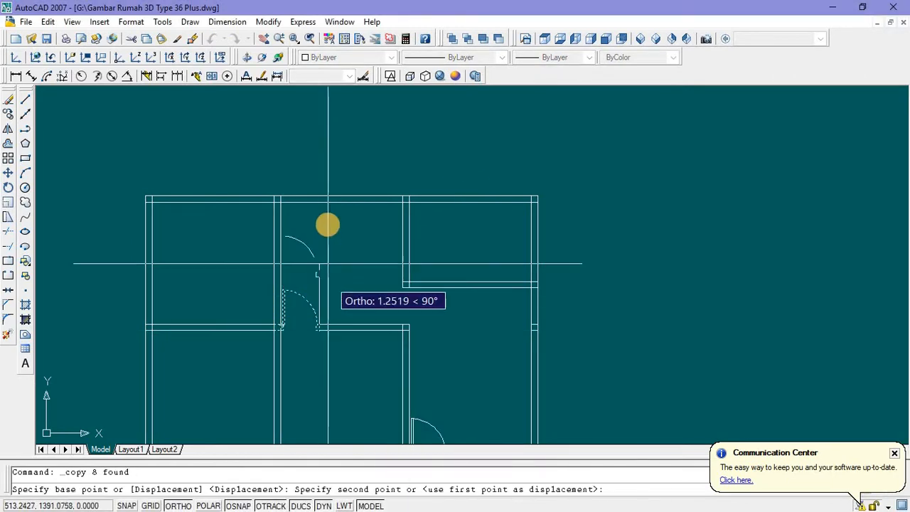
middle_click_drag(326, 132, 314, 262)
left_click(314, 263)
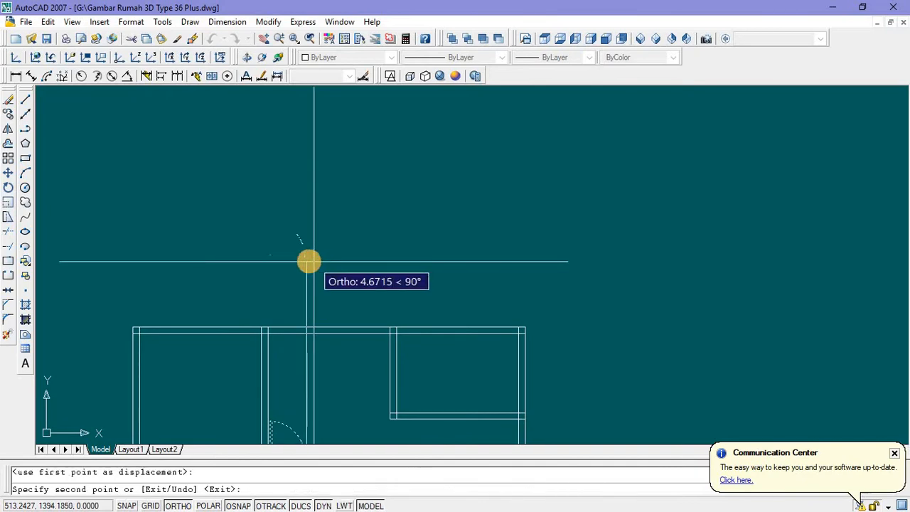
key("Escape")
Step: Rotate the door copy above the house 90° clockwise about its right jamb's lower corner
left_click(251, 209)
left_click(341, 294)
right_click(367, 197)
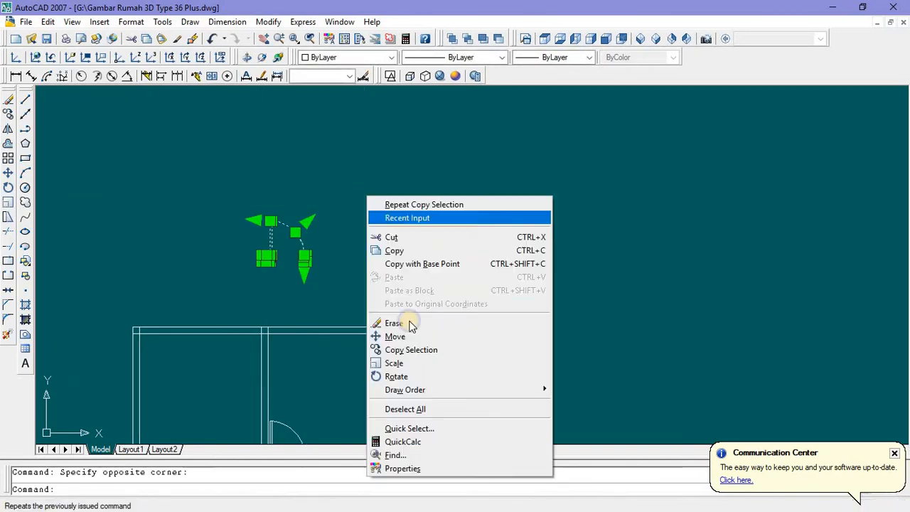
left_click(396, 376)
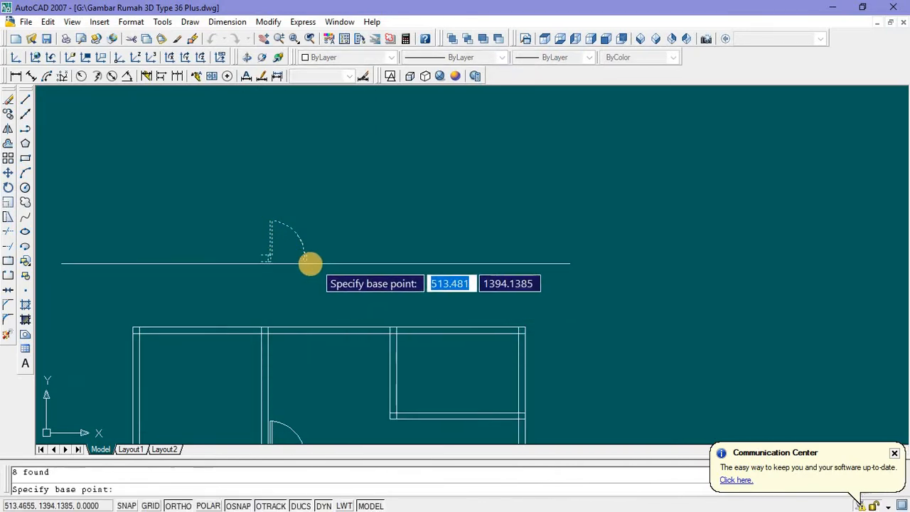
left_click(304, 262)
Step: Move the rotated door by its upper jamb's corner into the top end of the vertical wall between the middle and right bays
left_click(293, 203)
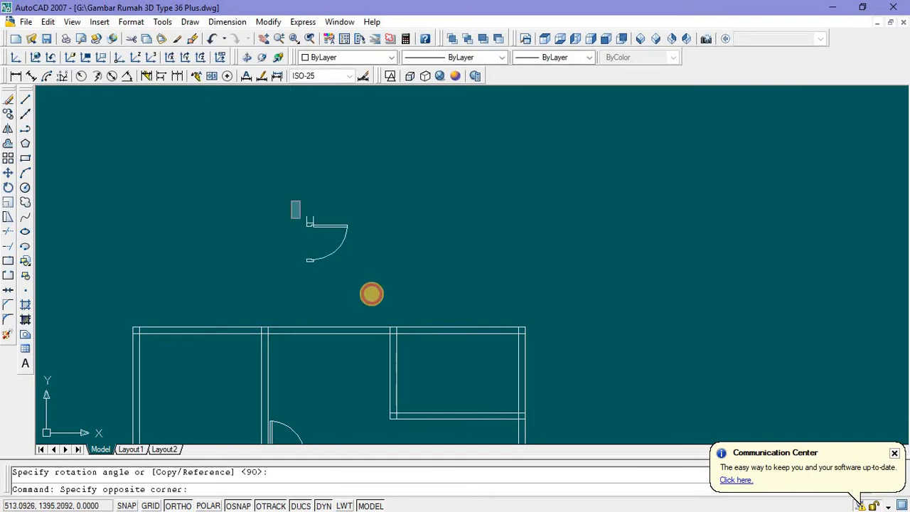
left_click(371, 294)
right_click(416, 197)
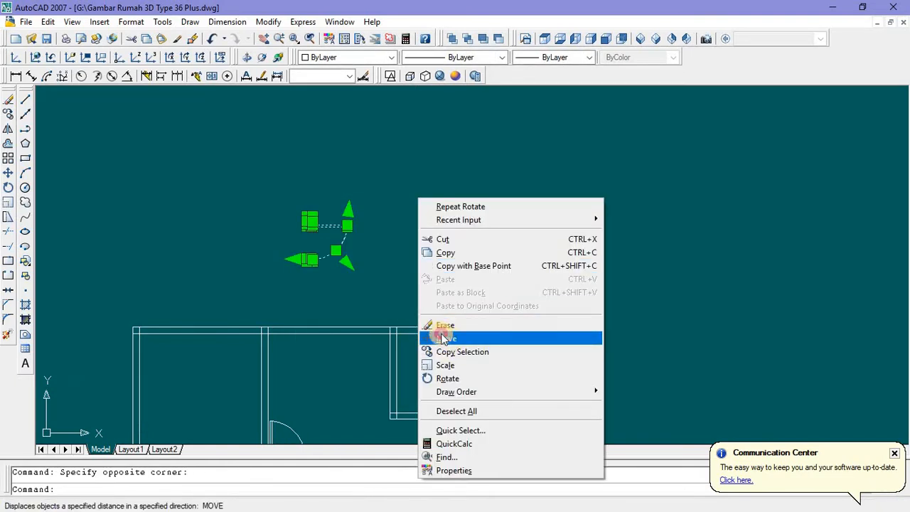
left_click(442, 338)
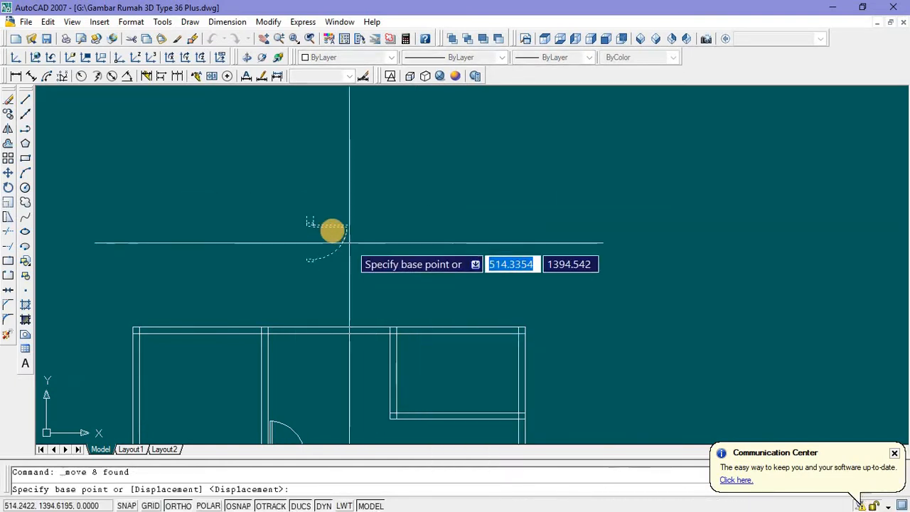
left_click(264, 209)
scroll(313, 256, "down", 5)
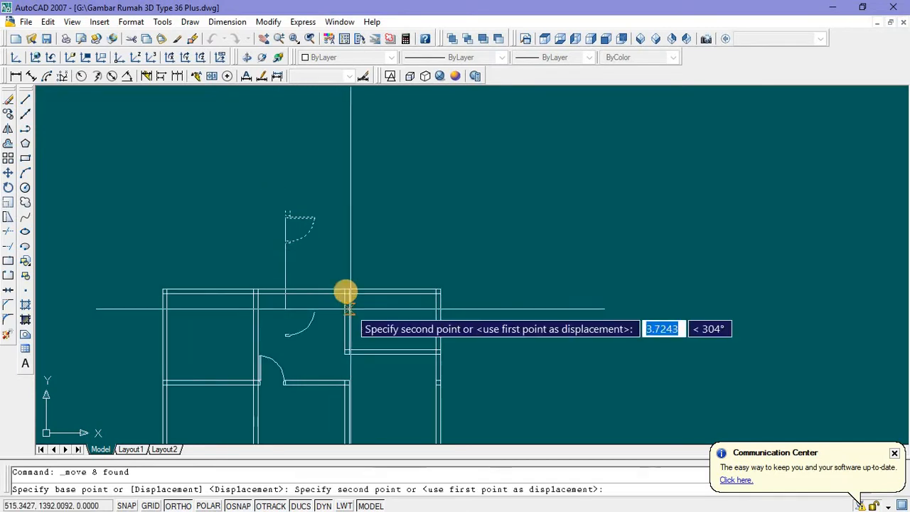
scroll(350, 306, "up", 4)
left_click(334, 268)
scroll(460, 331, "down", 5)
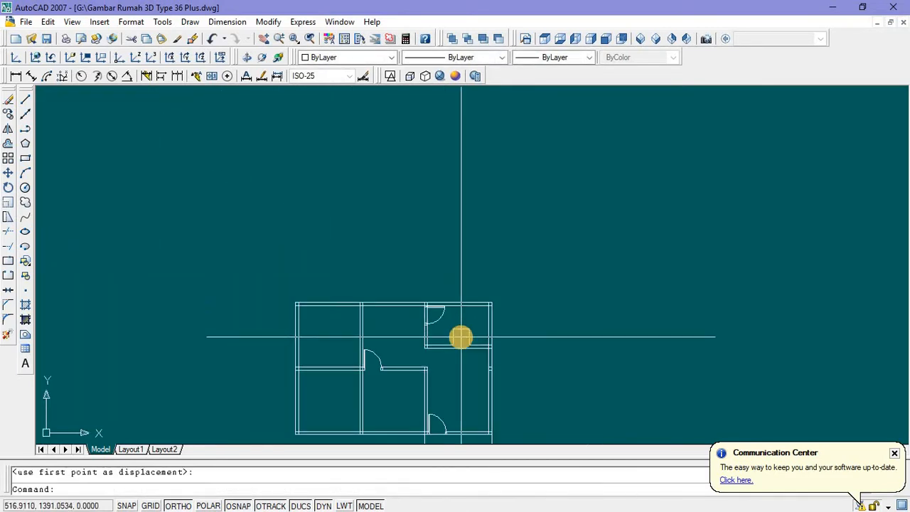
Step: Trim away both lines of the upper-right room's vertical wall between the rotated door's jambs
scroll(461, 337, "up", 5)
type("tr")
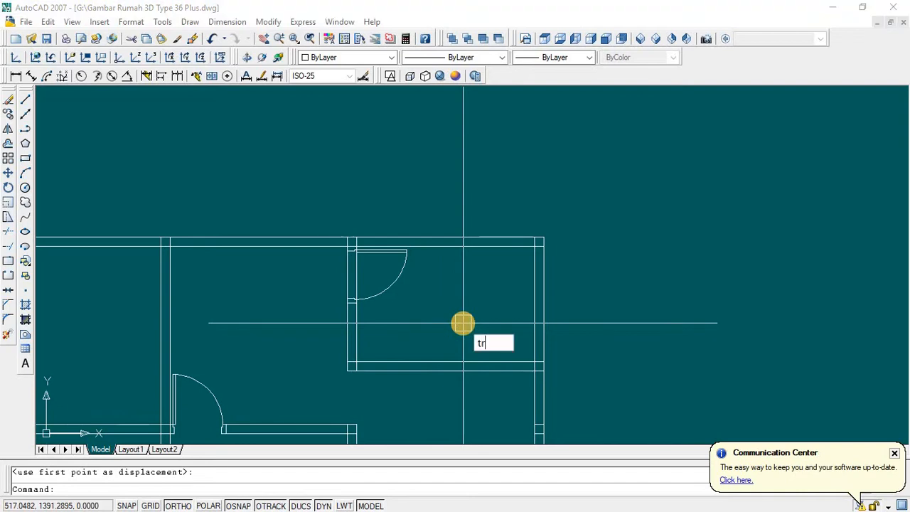
key("Return")
key("Return")
scroll(360, 270, "up", 4)
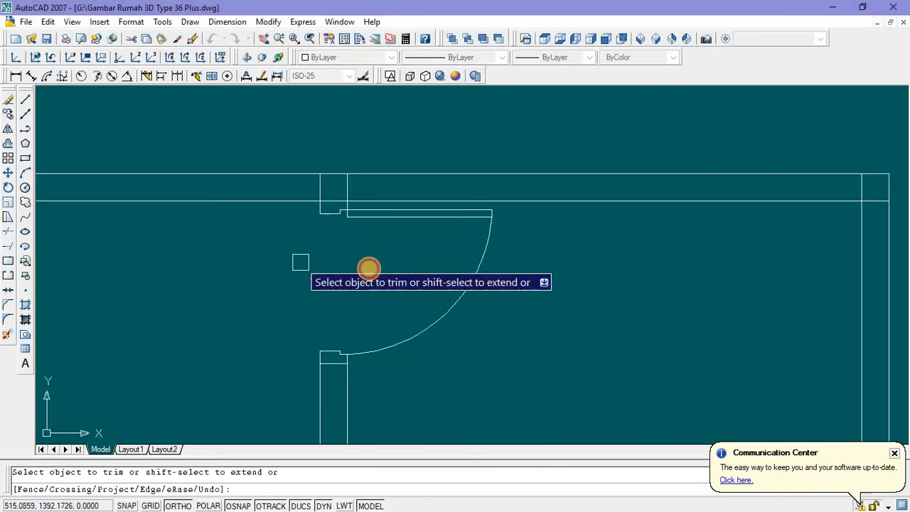
scroll(369, 268, "down", 5)
scroll(390, 317, "up", 2)
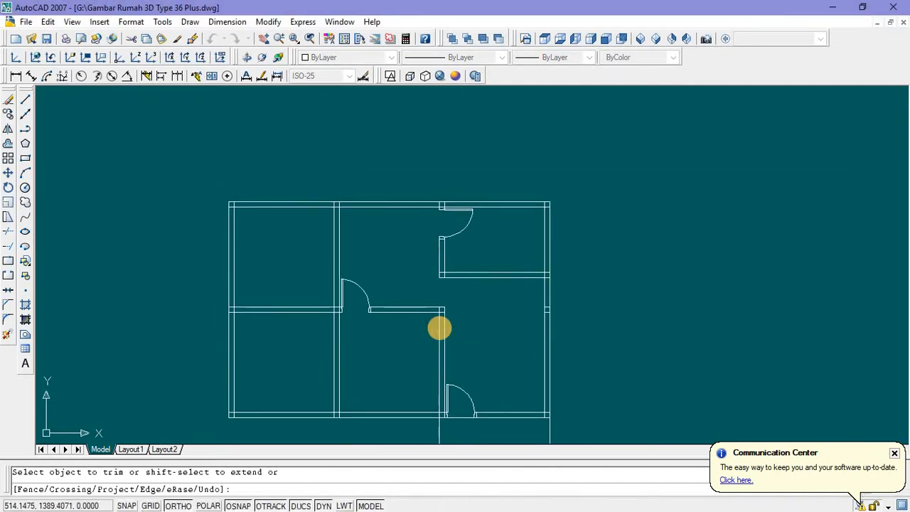
key("Escape")
Step: Copy the upper-right room's door with its wall end 3.0 units left, into the vertical wall between the left and middle bays
scroll(362, 258, "down", 1)
scroll(375, 268, "up", 2)
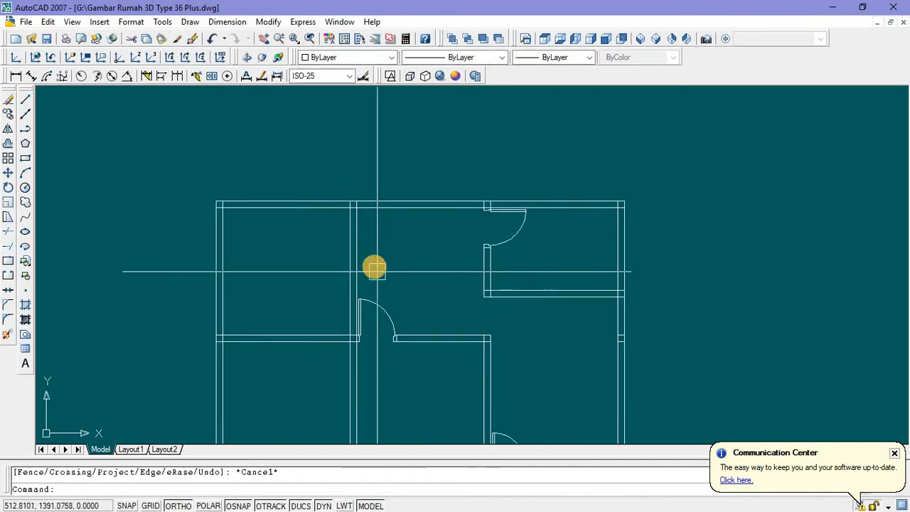
scroll(377, 230, "down", 2)
scroll(378, 229, "up", 2)
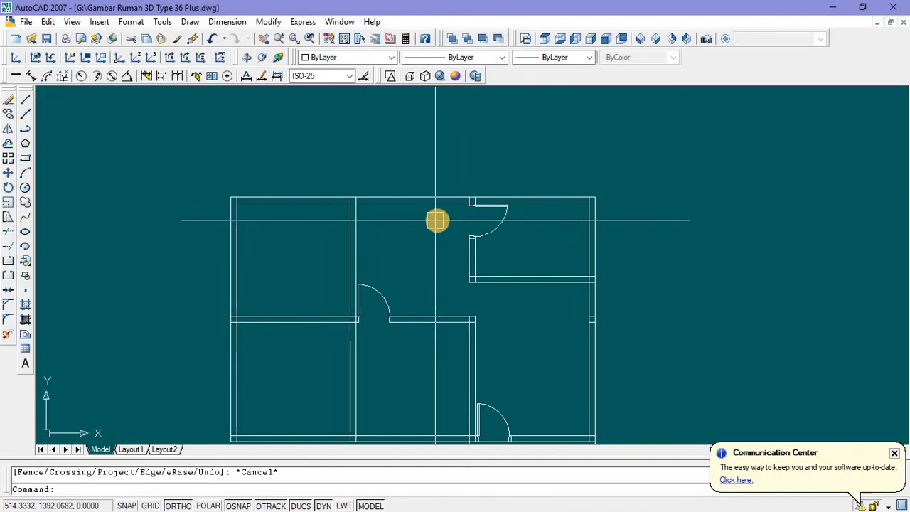
scroll(459, 189, "up", 2)
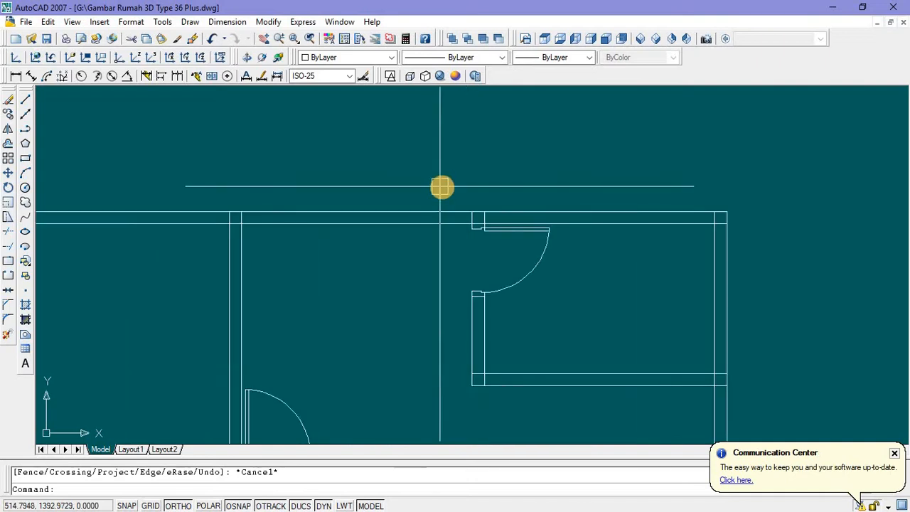
left_click(450, 189)
left_click(531, 265)
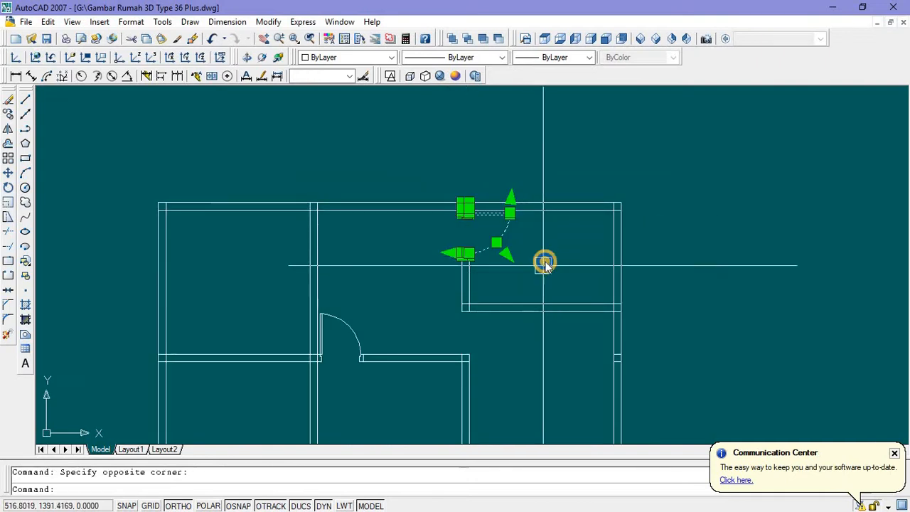
right_click(544, 260)
left_click(573, 386)
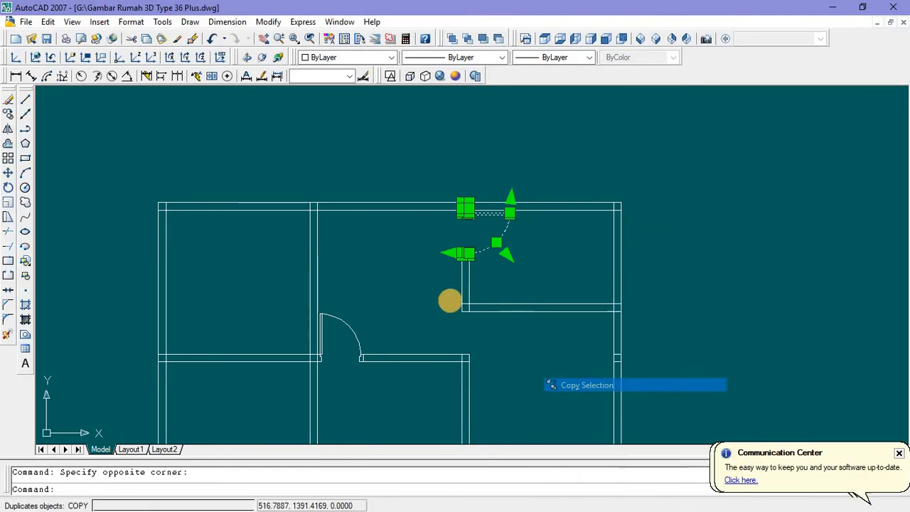
scroll(454, 228, "up", 5)
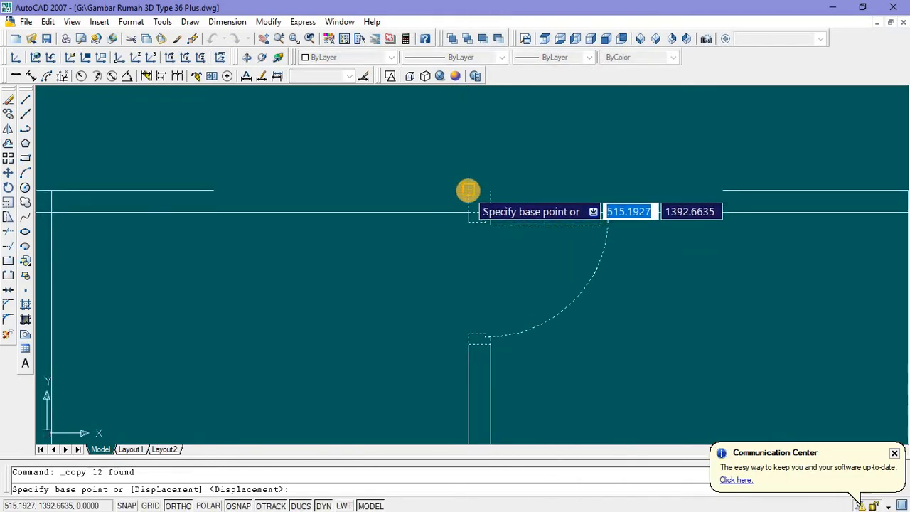
left_click(467, 189)
scroll(457, 197, "down", 4)
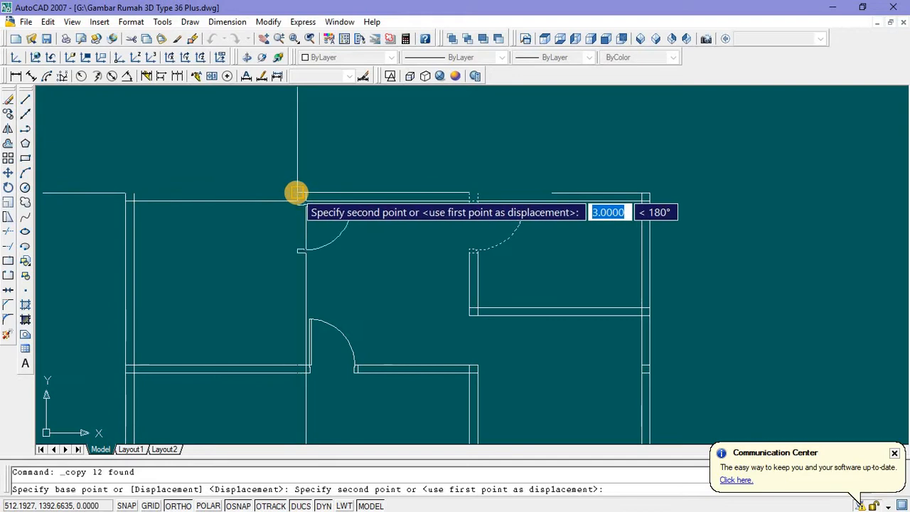
left_click(297, 193)
key("Escape")
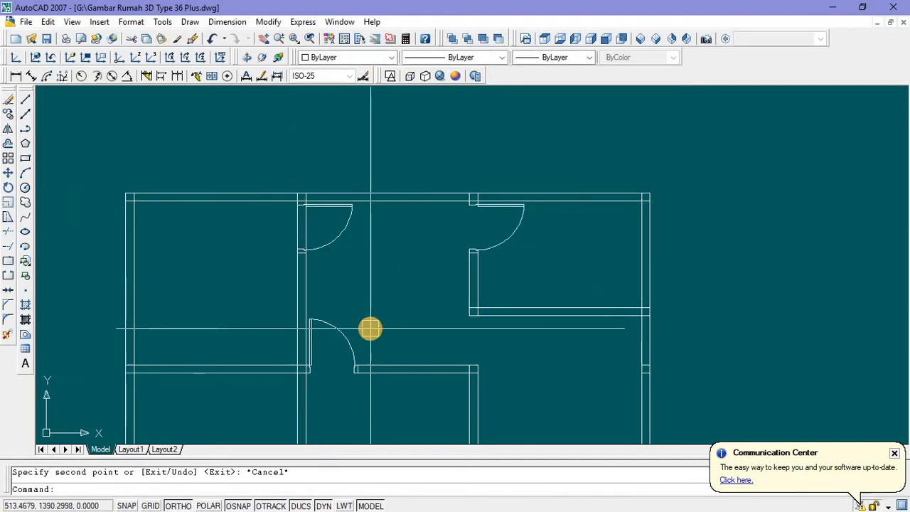
Step: Trim away both lines of the upper-left room's vertical wall between the new door's jambs
type("tr")
key("Return")
key("Return")
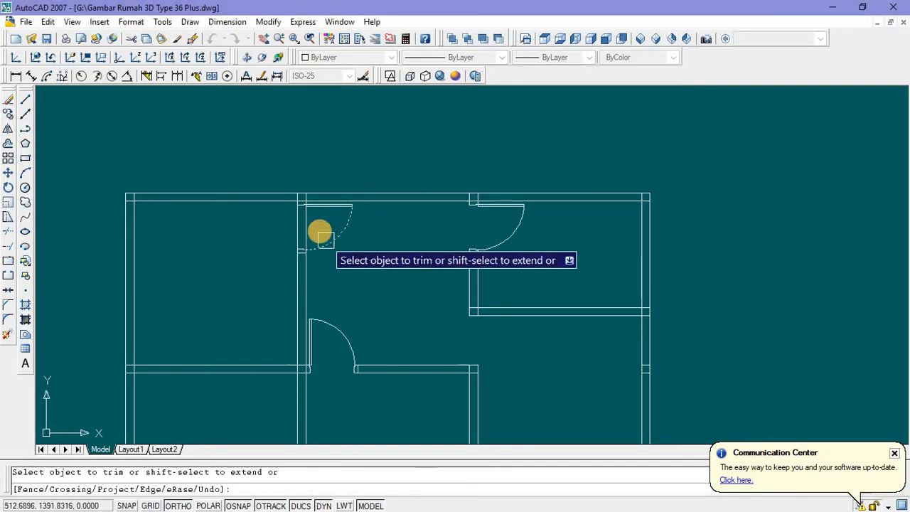
scroll(324, 235, "up", 4)
left_click(199, 190)
left_click(420, 247)
scroll(427, 256, "down", 6)
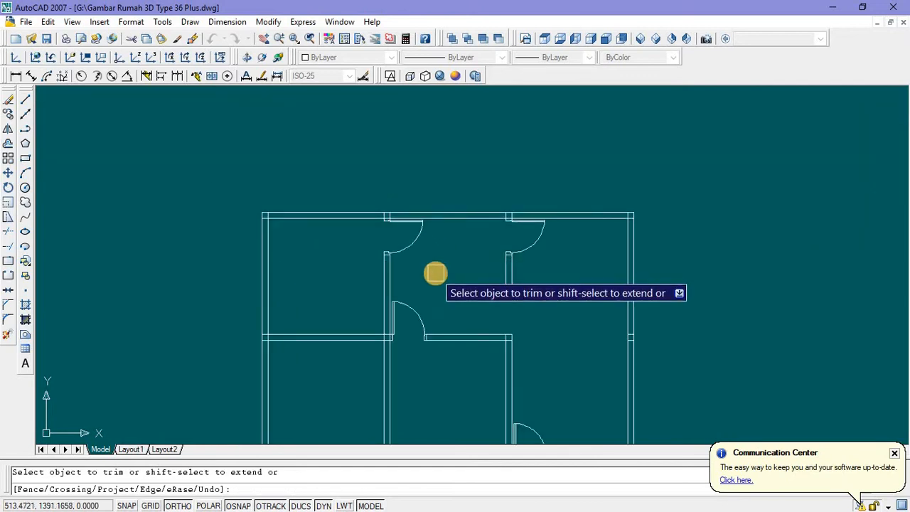
key("Escape")
Step: Draw lines from the upper-left room's top-left inner corner down its left wall and along its bottom wall to the right wall
scroll(381, 268, "down", 2)
scroll(376, 260, "up", 2)
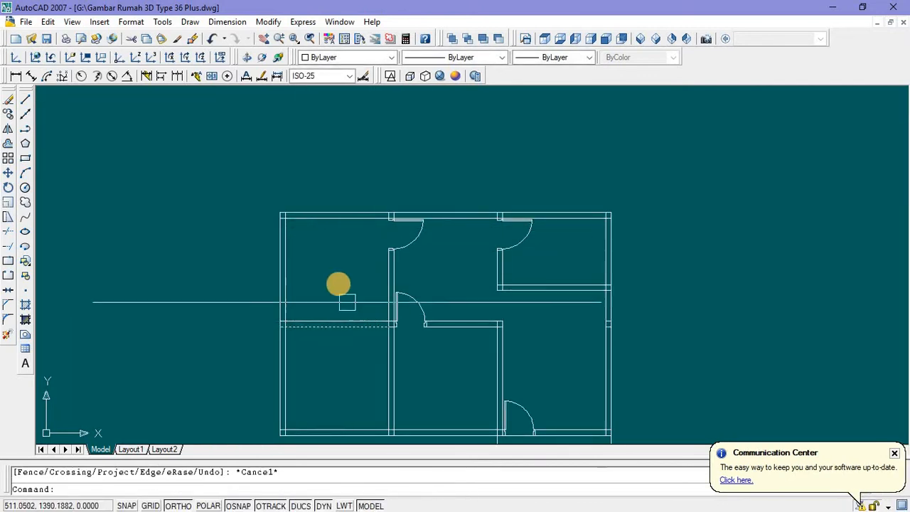
middle_click_drag(337, 284, 318, 243)
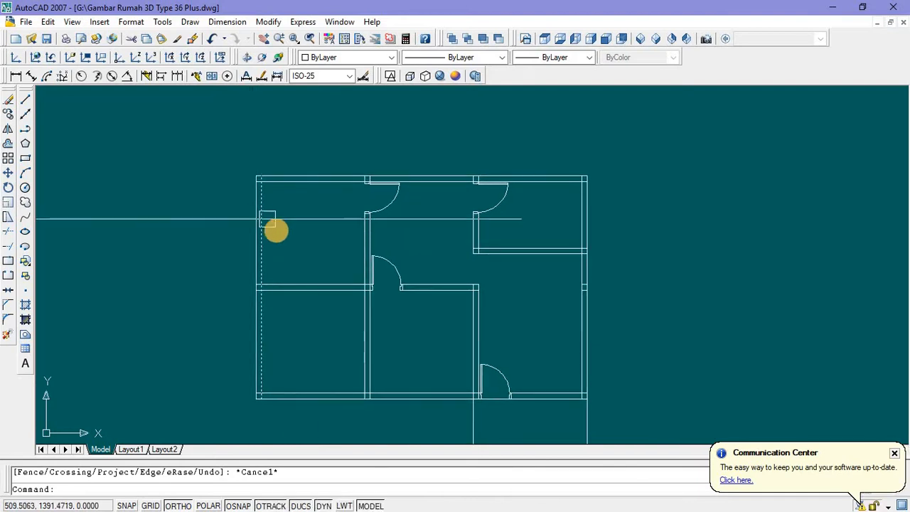
middle_click_drag(262, 223, 246, 220)
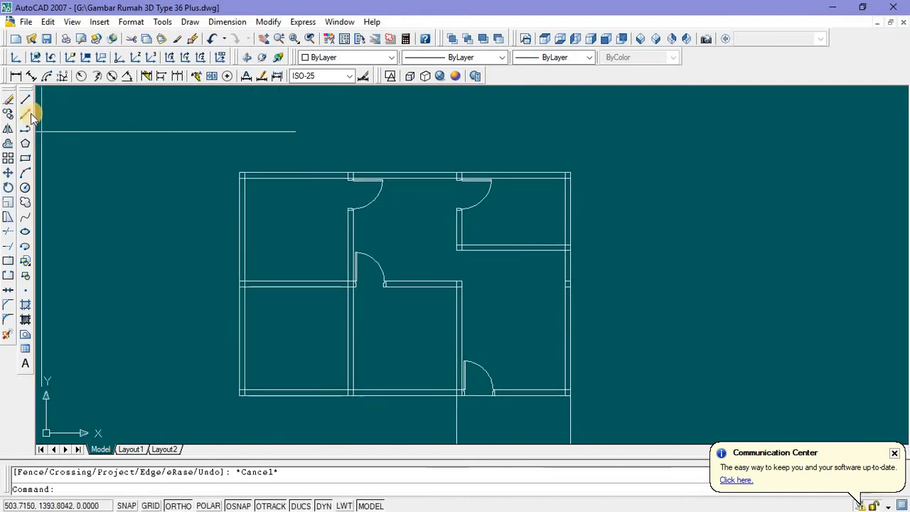
left_click(25, 101)
left_click(245, 177)
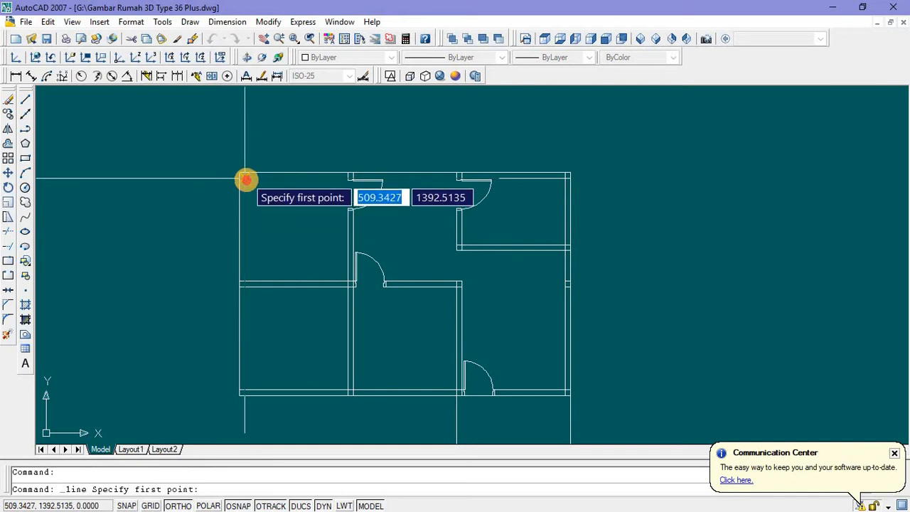
left_click(243, 279)
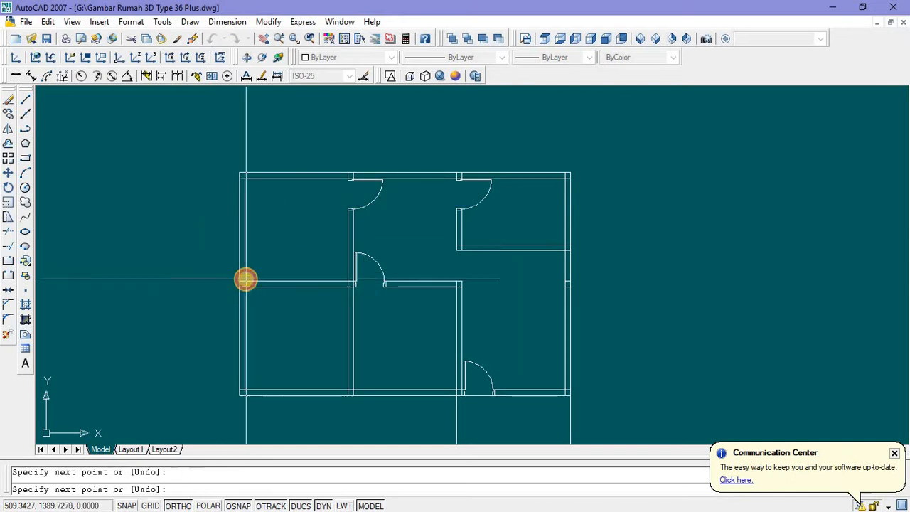
left_click(349, 283)
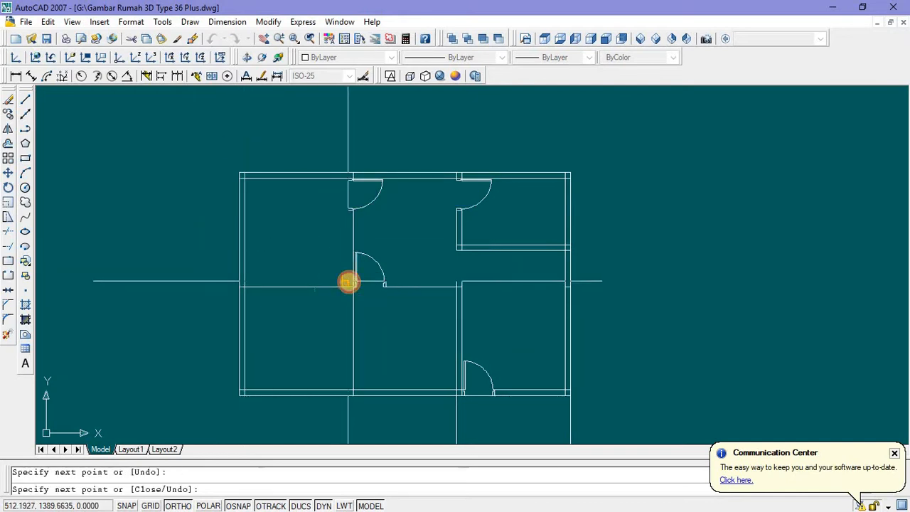
key("Escape")
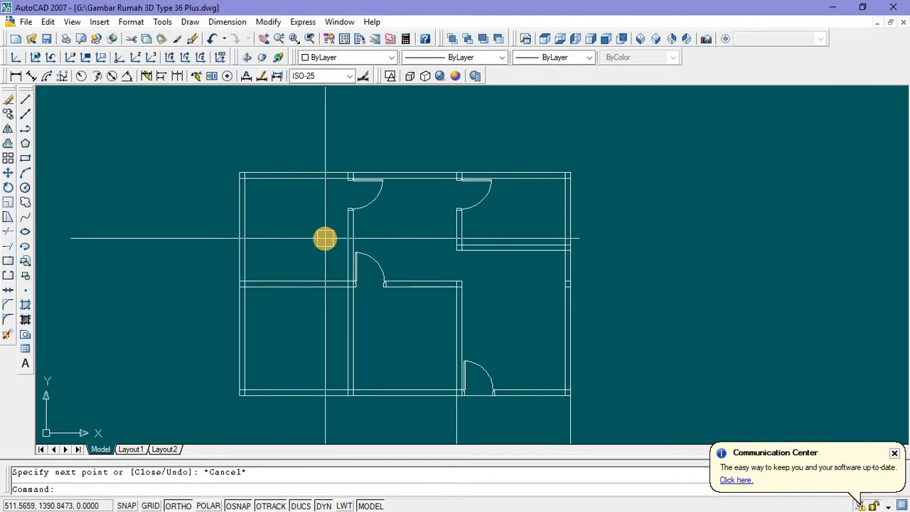
Step: Offset the upper-left room's left and bottom inner lines 0.8 units into the room to outline an L-shaped stair
type("o")
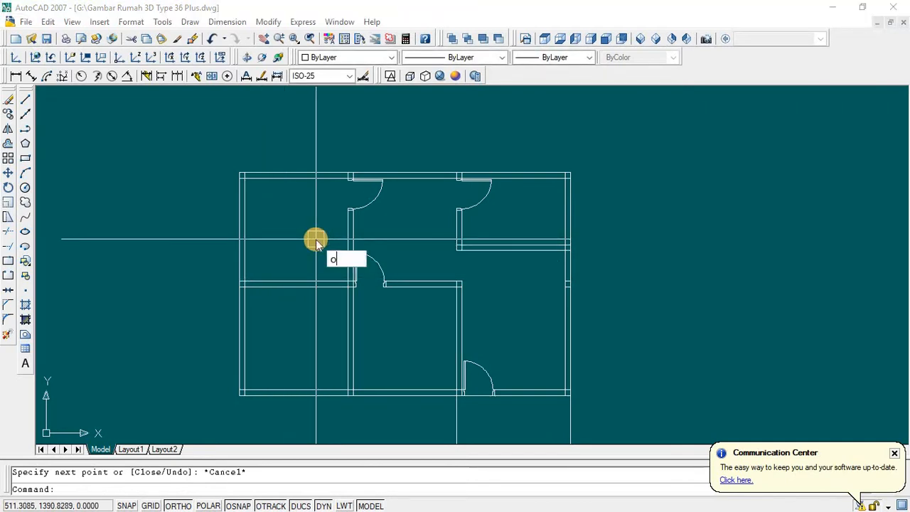
key("Return")
type("0.8")
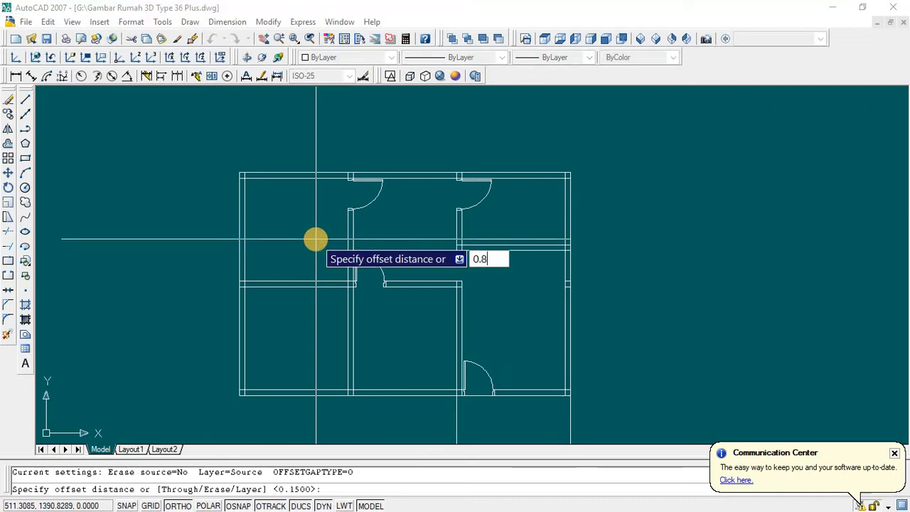
key("Return")
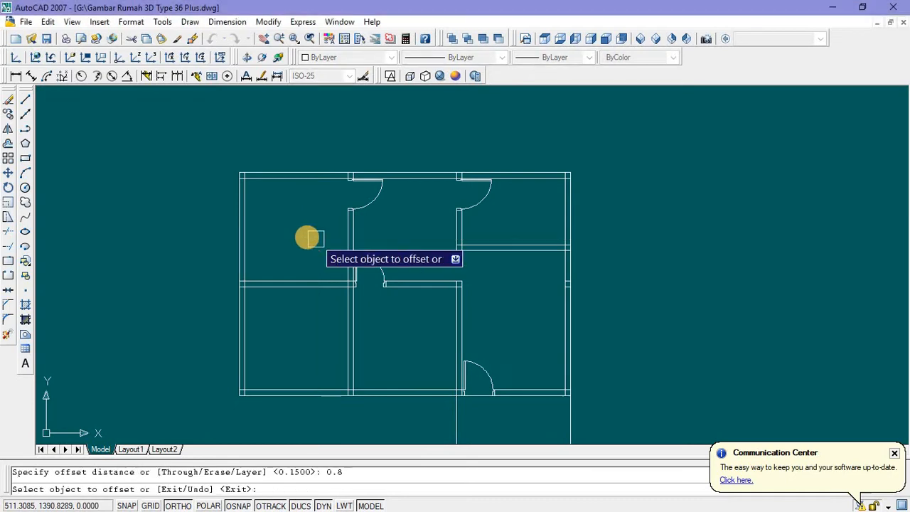
left_click(252, 237)
left_click(291, 258)
left_click(294, 275)
left_click(298, 244)
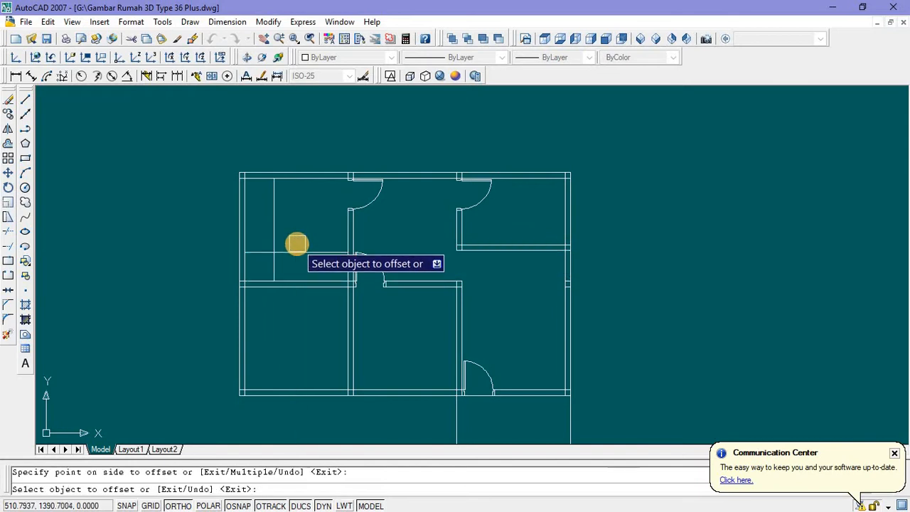
key("Escape")
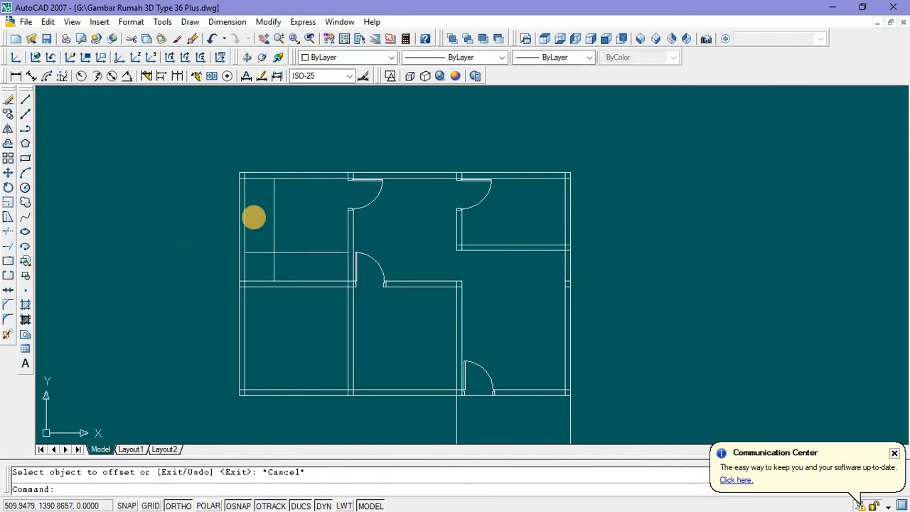
Step: Draw a line 0.7 units down from the room's top-left inner corner and across to the vertical stair edge
left_click(30, 102)
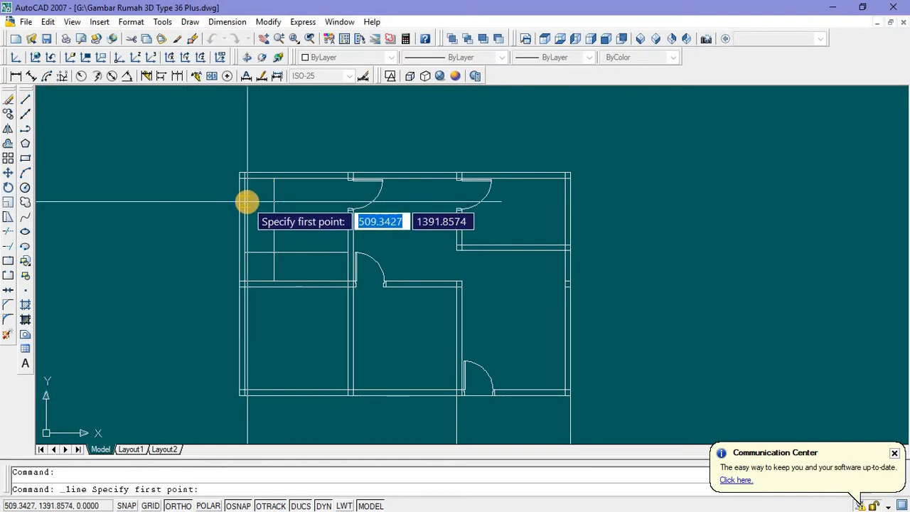
left_click(248, 206)
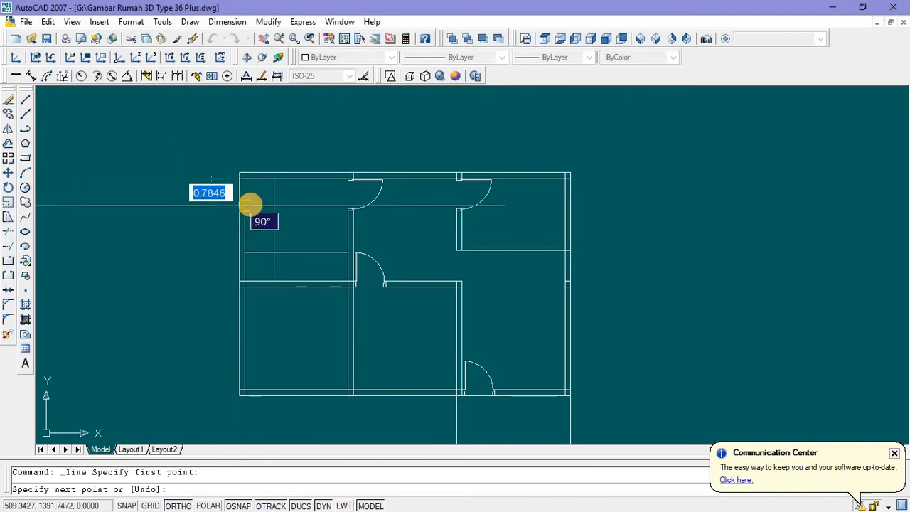
type("0")
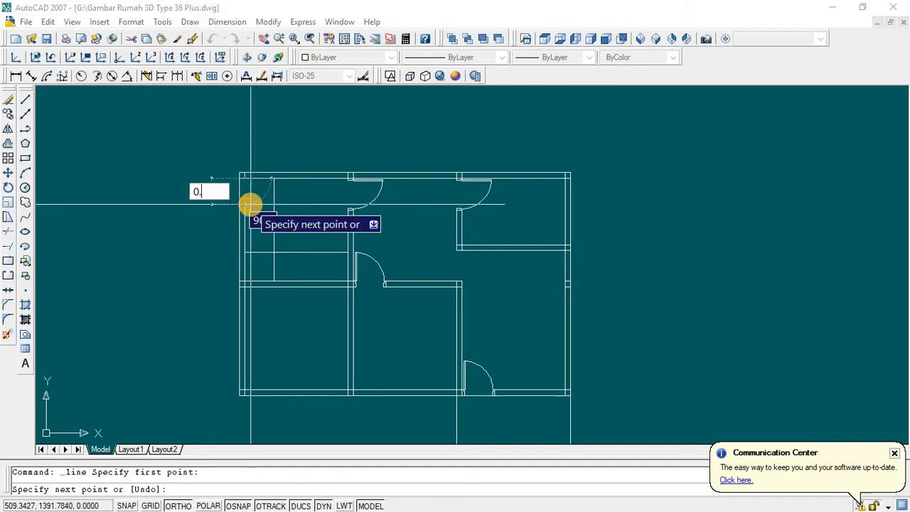
type(".7")
key("Return")
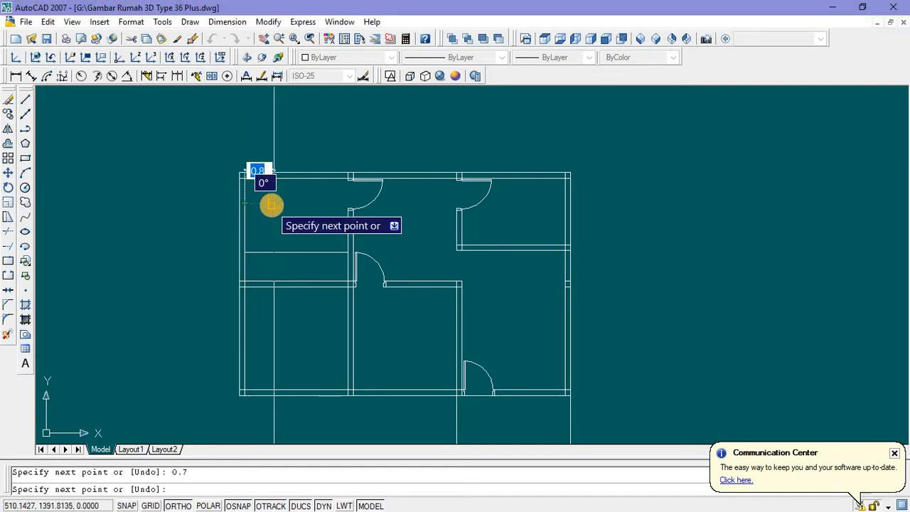
left_click(272, 205)
key("Escape")
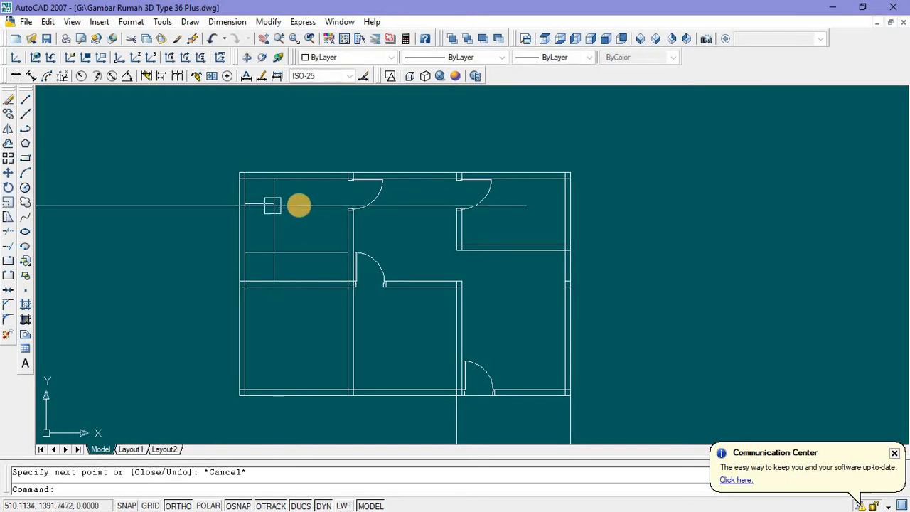
Step: Draw a line 0.7 units left from the right end of the horizontal stair edge and down to the bottom wall
right_click(301, 205)
left_click(313, 208)
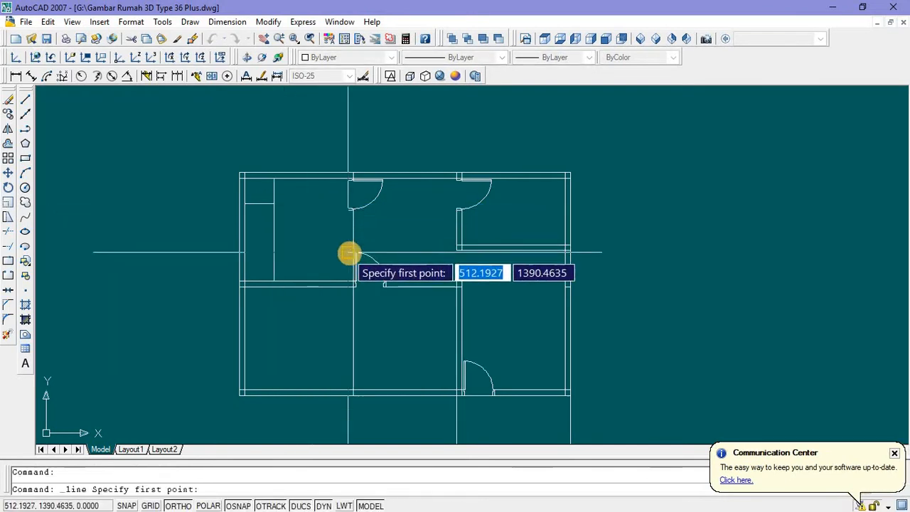
left_click(349, 253)
type("0.")
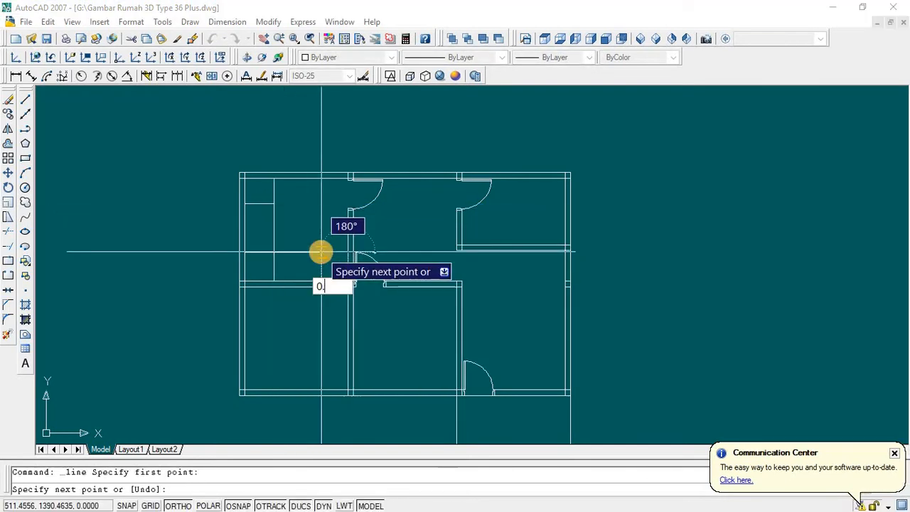
type("7")
key("Return")
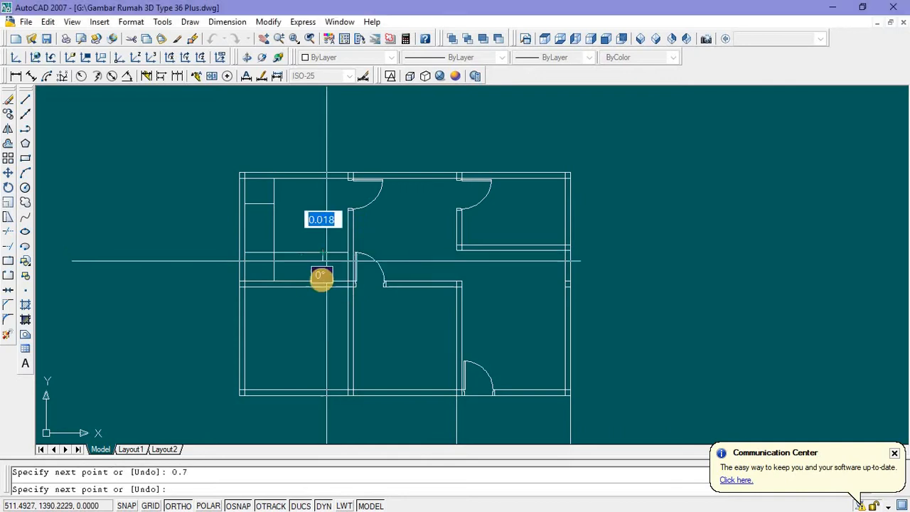
left_click(321, 281)
key("Escape")
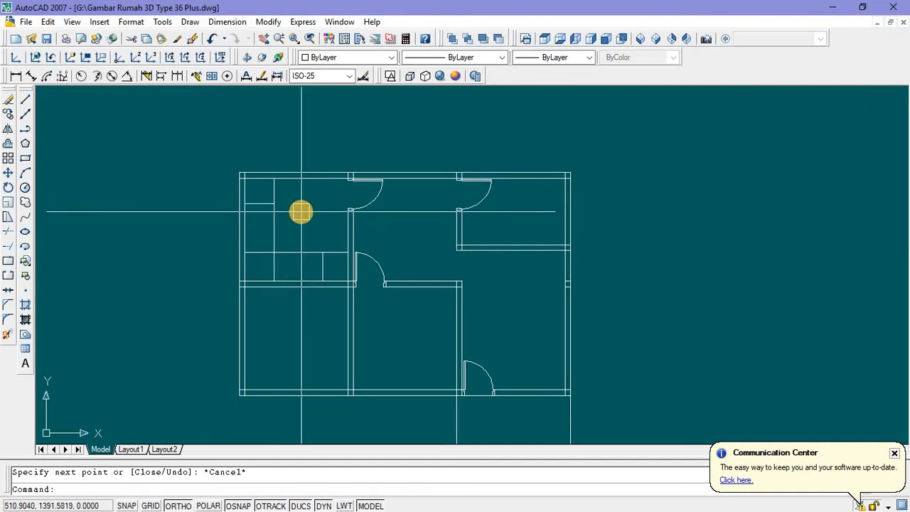
Step: Offset the vertical flight's first tread line downward six times in succession at 0.20 unit spacing
type("o")
key("Return")
type("0")
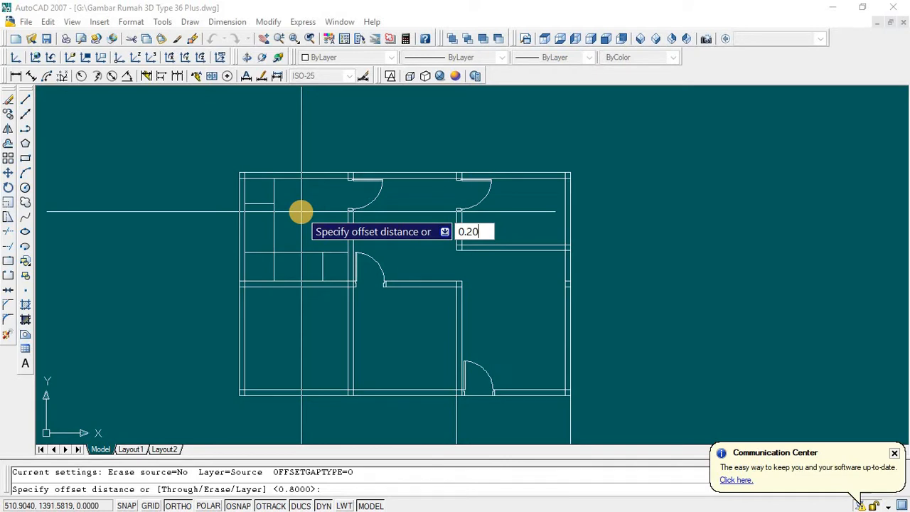
type(".20")
key("Return")
left_click(260, 207)
left_click(256, 220)
scroll(257, 213, "up", 3)
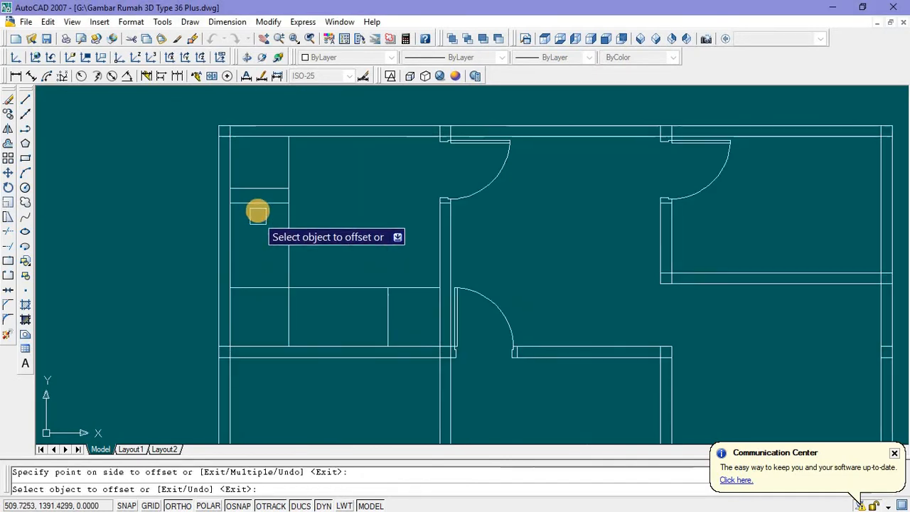
left_click(257, 209)
left_click(256, 226)
left_click(256, 219)
left_click(257, 233)
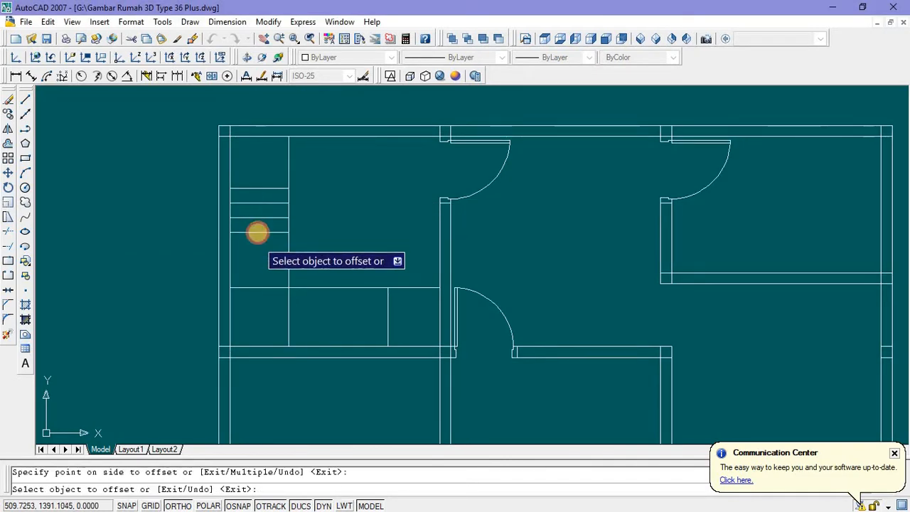
left_click(257, 232)
left_click(250, 256)
left_click(258, 246)
left_click(258, 266)
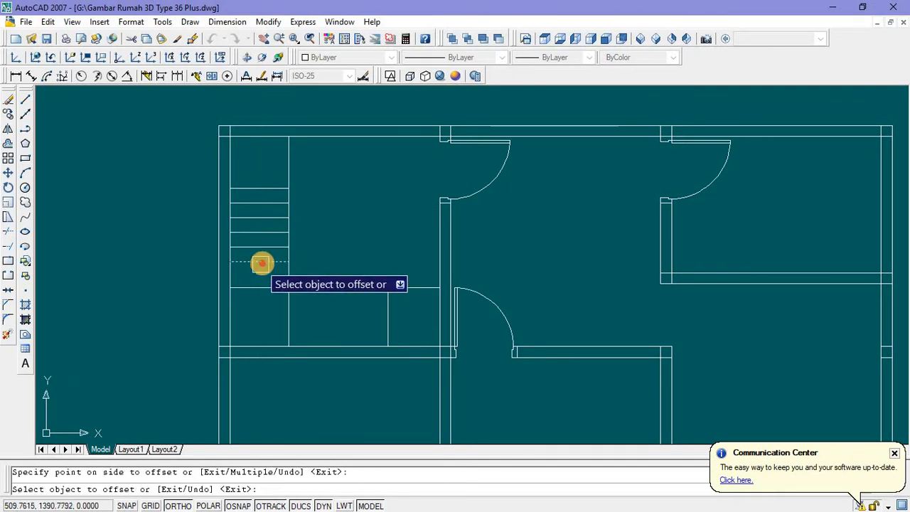
left_click(262, 263)
left_click(264, 282)
Step: Try offsetting the vertical stair edge 0.20 units to the right, and delete the copy
left_click(289, 319)
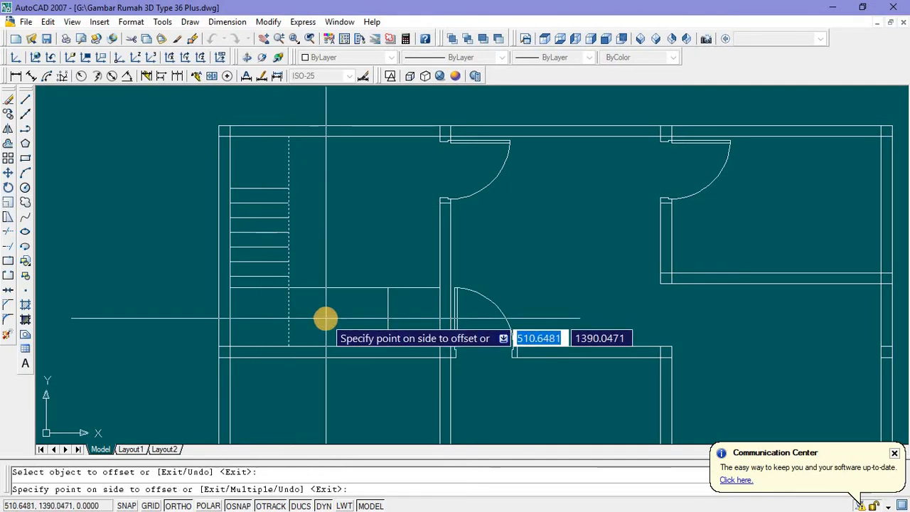
left_click(325, 319)
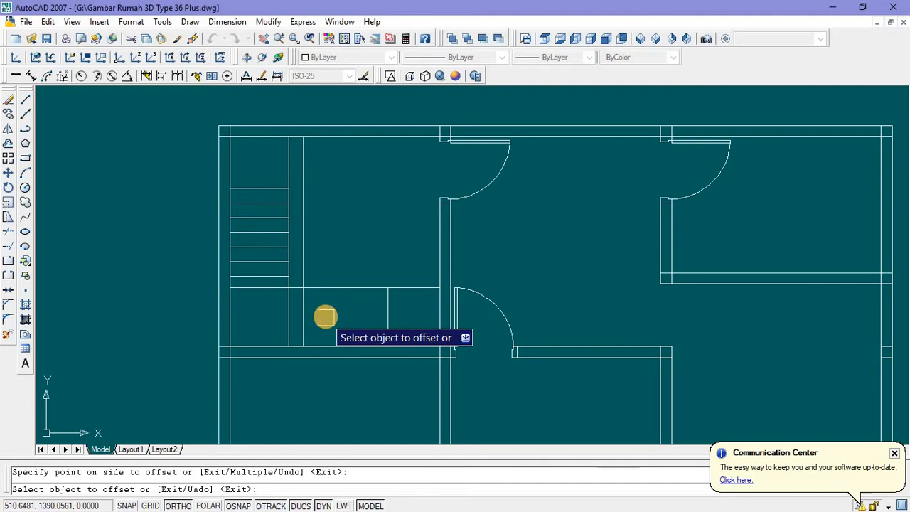
key("Return")
left_click(304, 245)
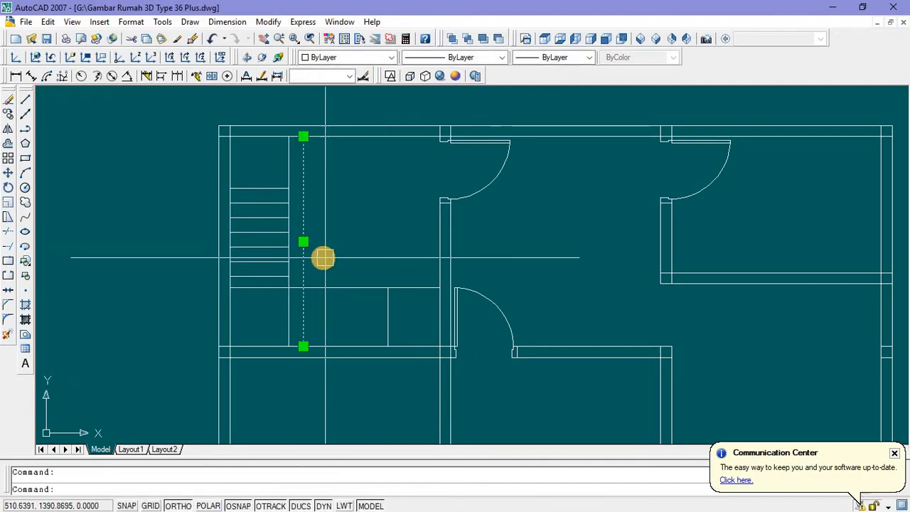
key("Delete")
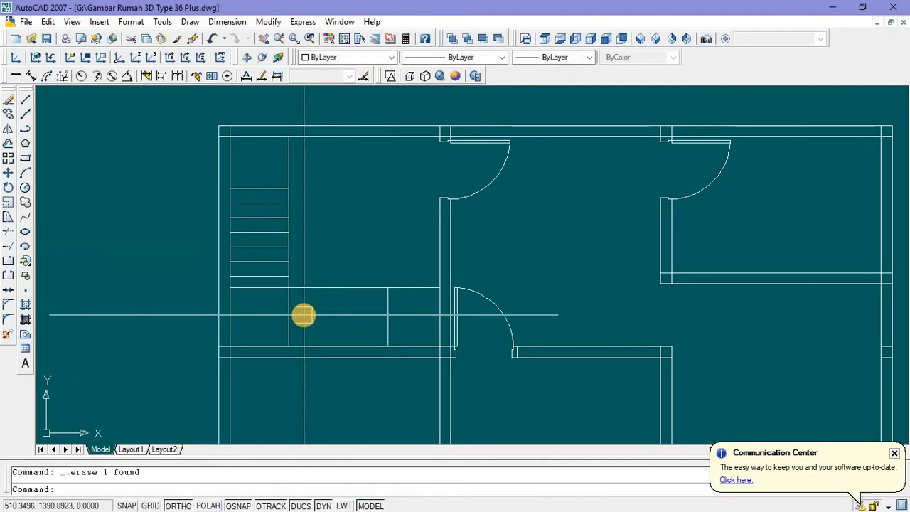
Step: Offset the horizontal flight's first tread line to the left six times in succession at 0.2 unit spacing
type("o")
key("Return")
type("0")
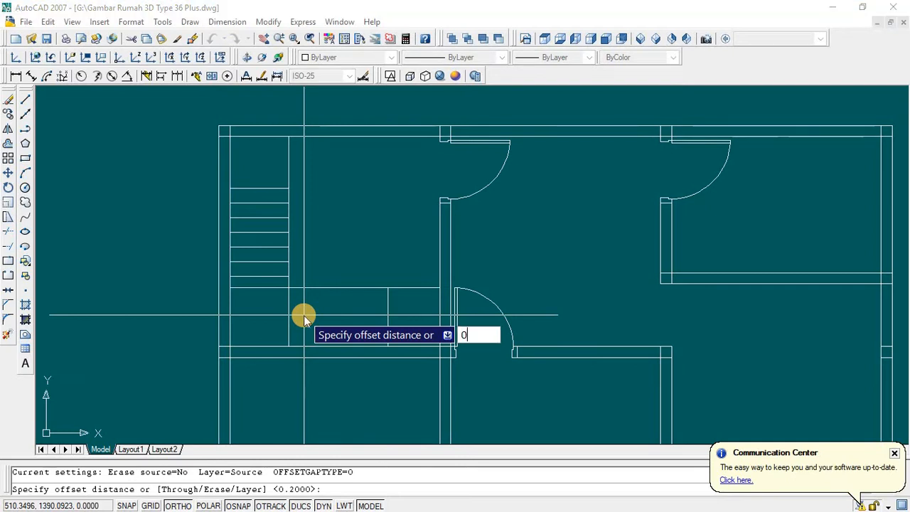
type(".2")
key("Return")
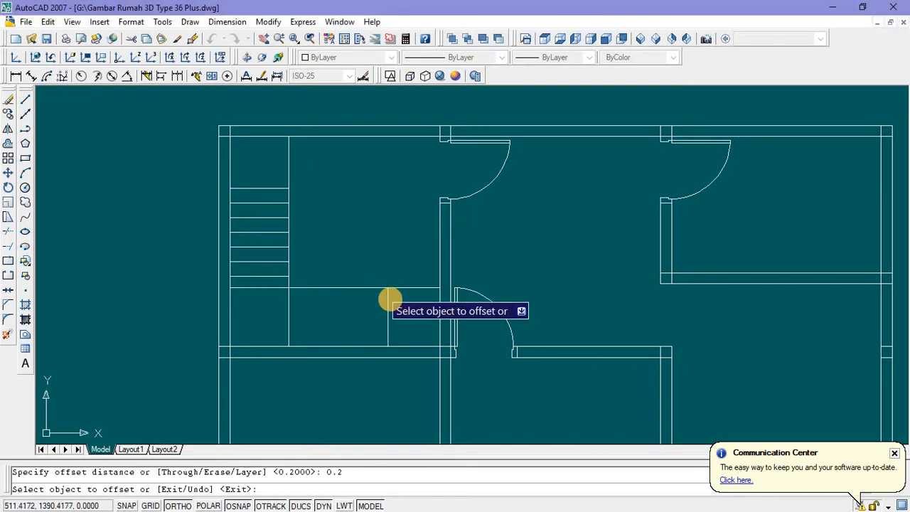
left_click(387, 302)
left_click(363, 311)
left_click(373, 310)
left_click(331, 316)
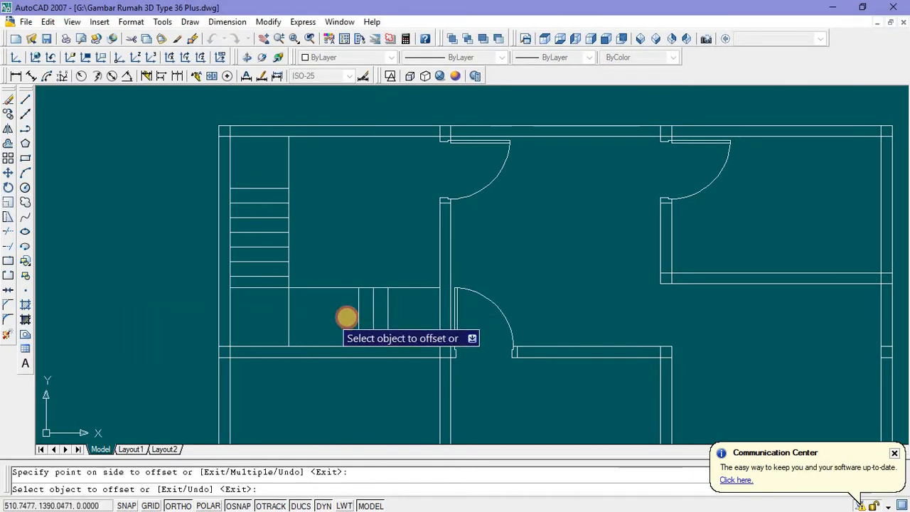
left_click(359, 315)
left_click(319, 315)
left_click(342, 314)
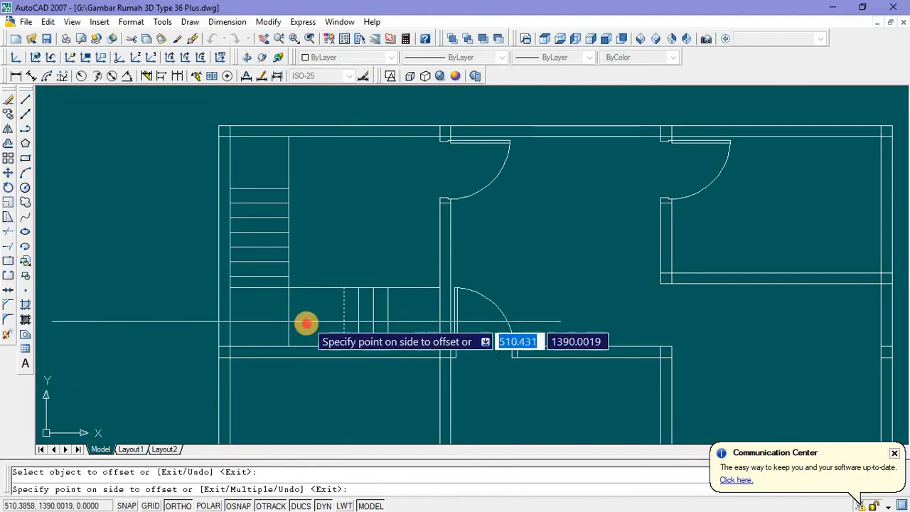
left_click(313, 320)
left_click(328, 317)
left_click(300, 325)
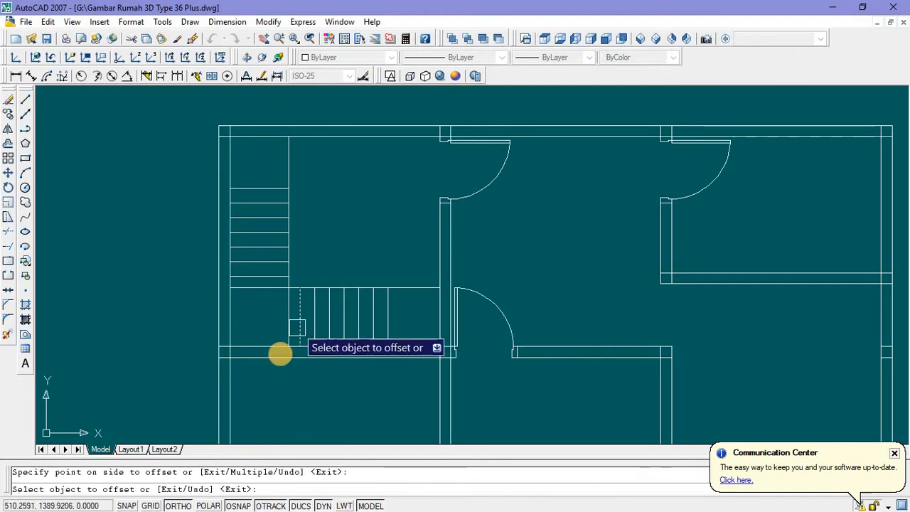
key("Escape")
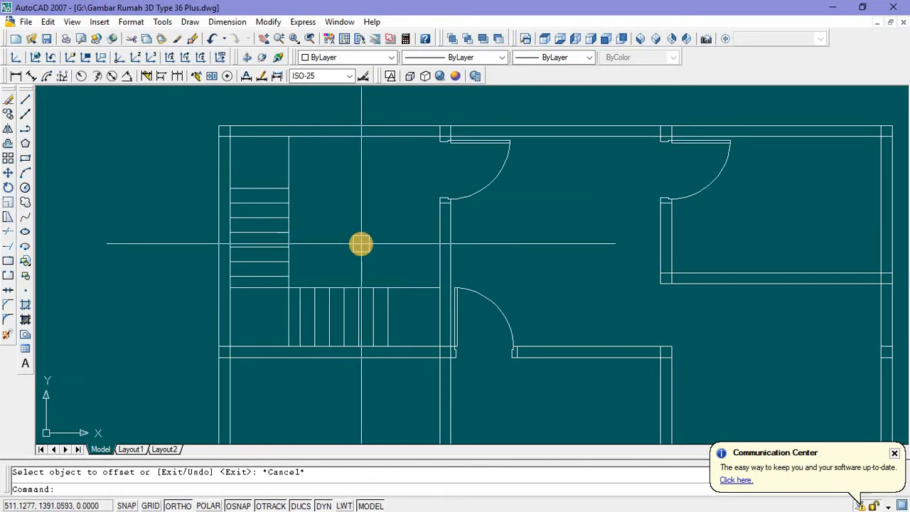
Step: Trim the vertical stair edge above the top tread of the vertical flight
type("tr")
key("Return")
key("Return")
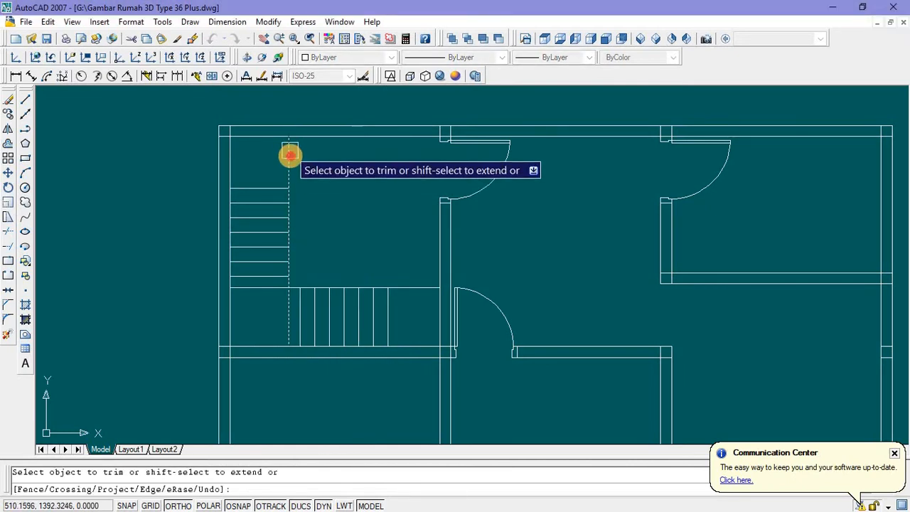
key("Escape")
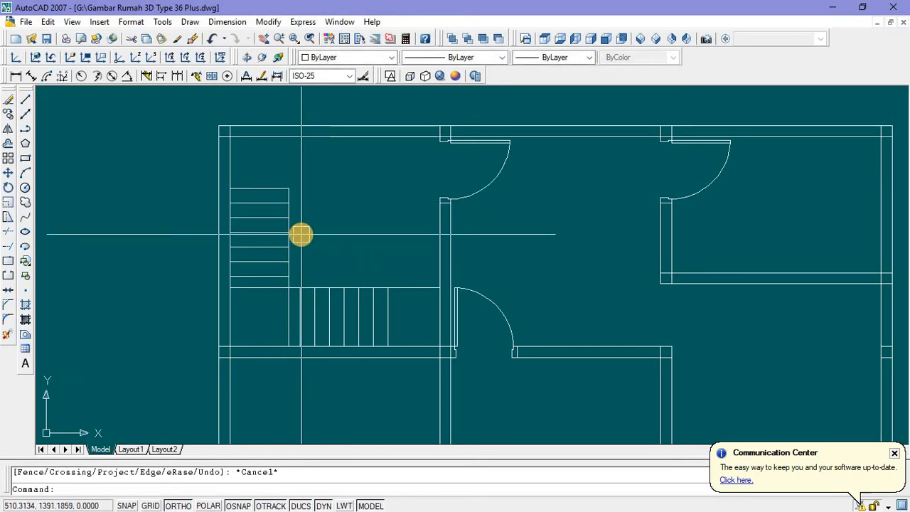
Step: Offset the vertical stair edge 0.07 units to the right and the horizontal stair edge 0.07 units upward
type("o")
key("Return")
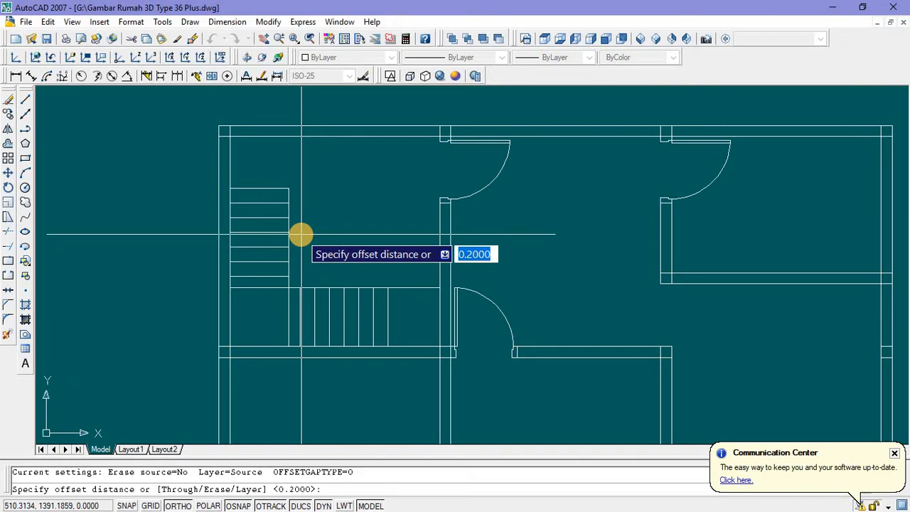
type("0")
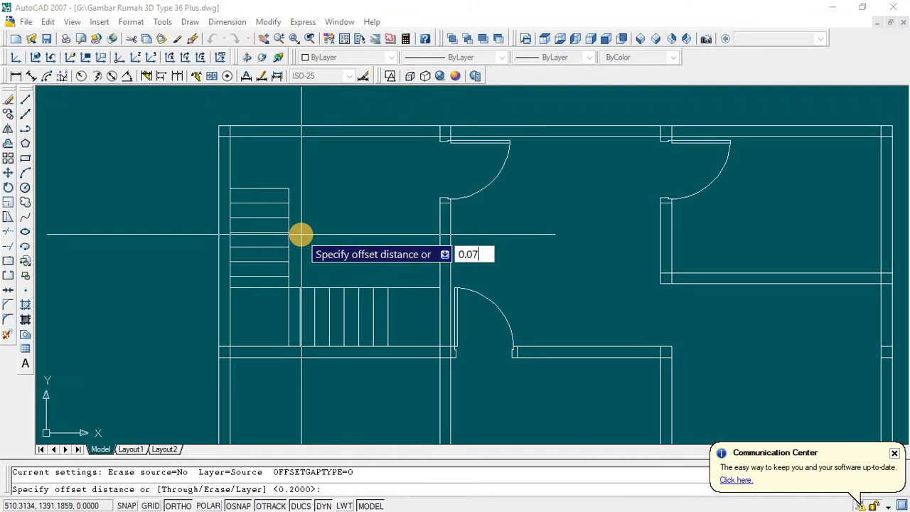
key("Return")
left_click(293, 235)
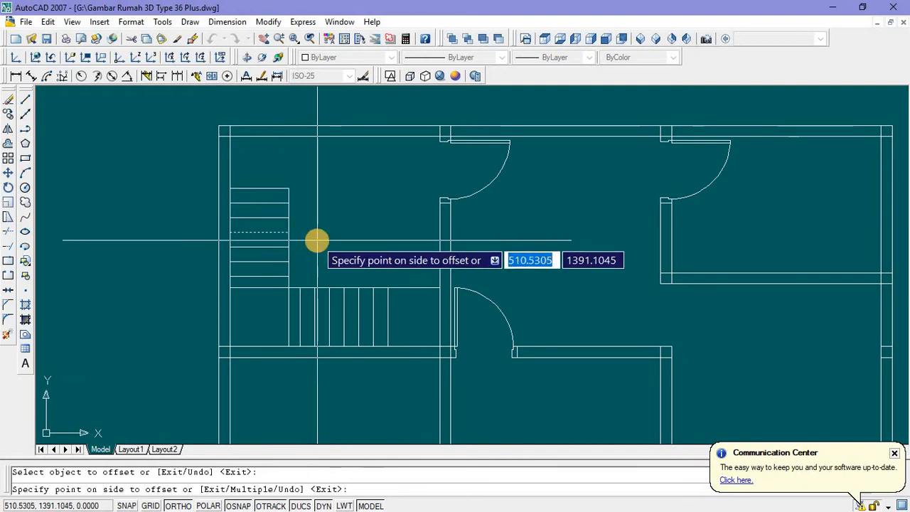
left_click(318, 242)
scroll(290, 248, "up", 5)
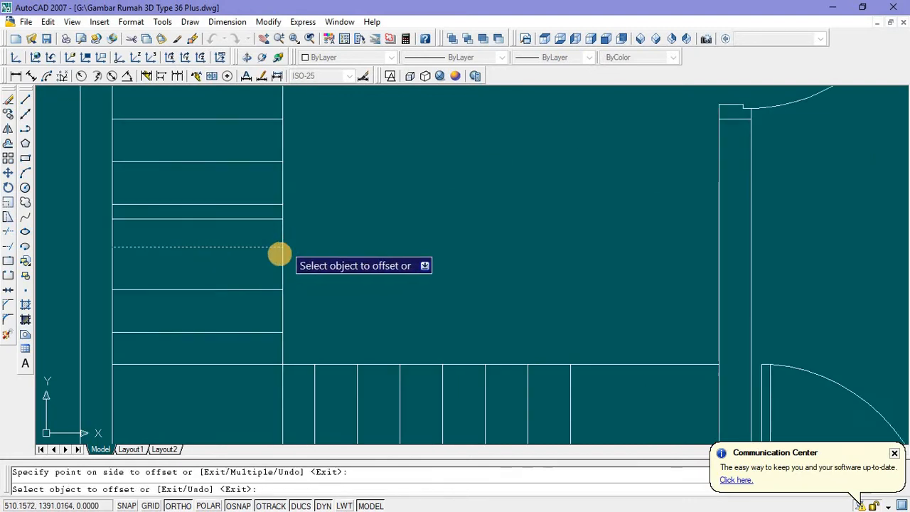
left_click(290, 252)
left_click(348, 242)
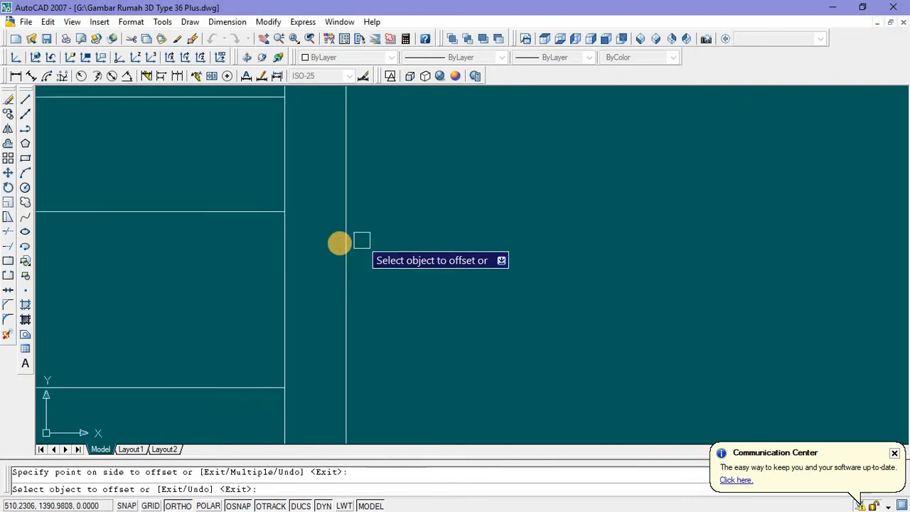
scroll(334, 248, "down", 5)
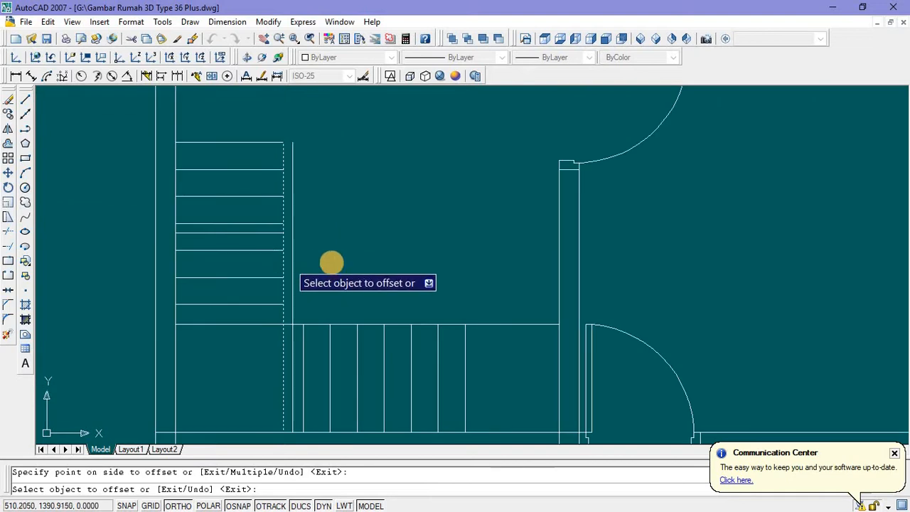
left_click(349, 324)
left_click(354, 266)
key("Escape")
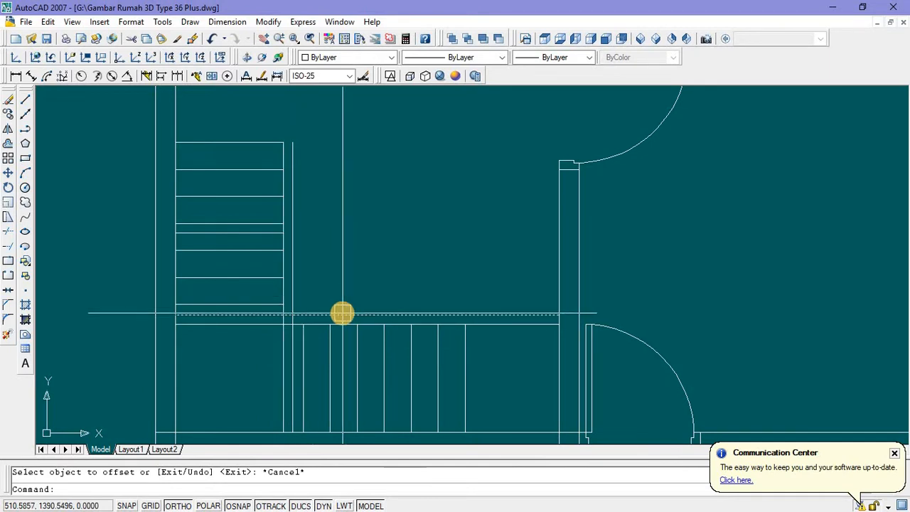
Step: Trim both vertical stair edge lines below the original horizontal stair edge
type("tr")
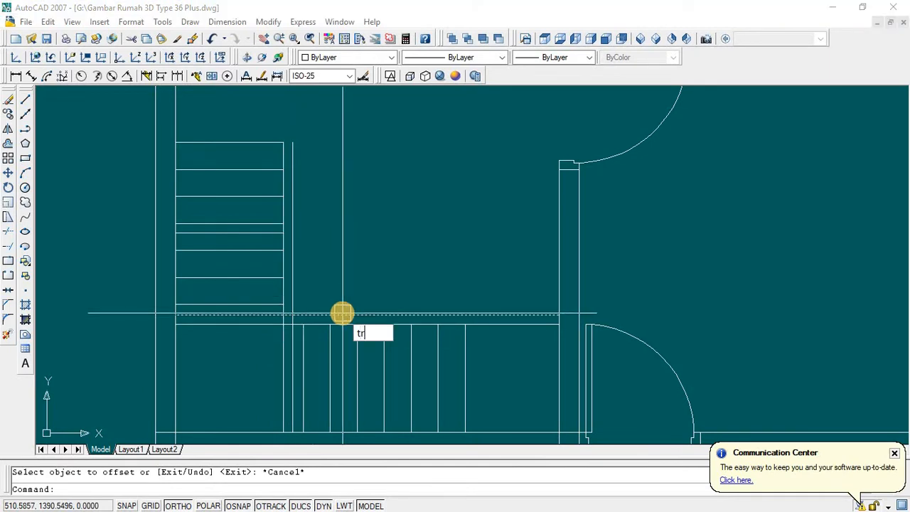
key("Return")
key("Return")
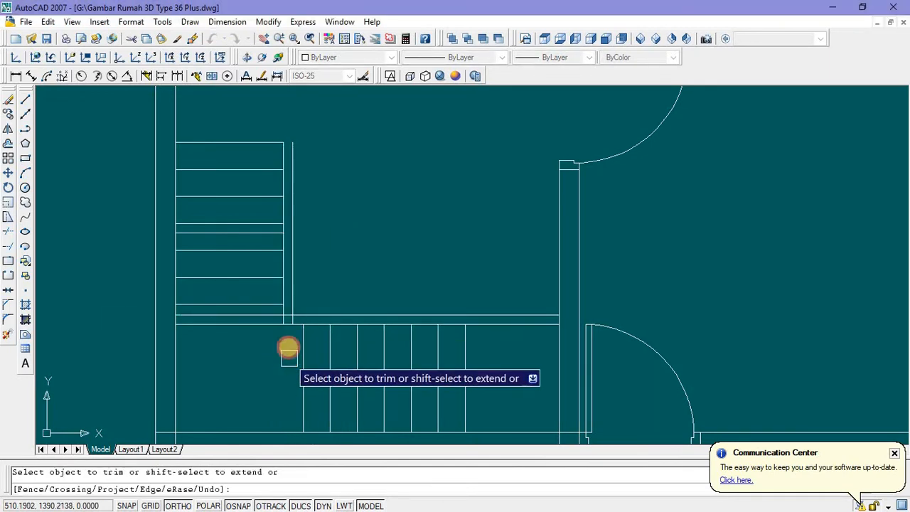
key("Escape")
scroll(342, 199, "down", 1)
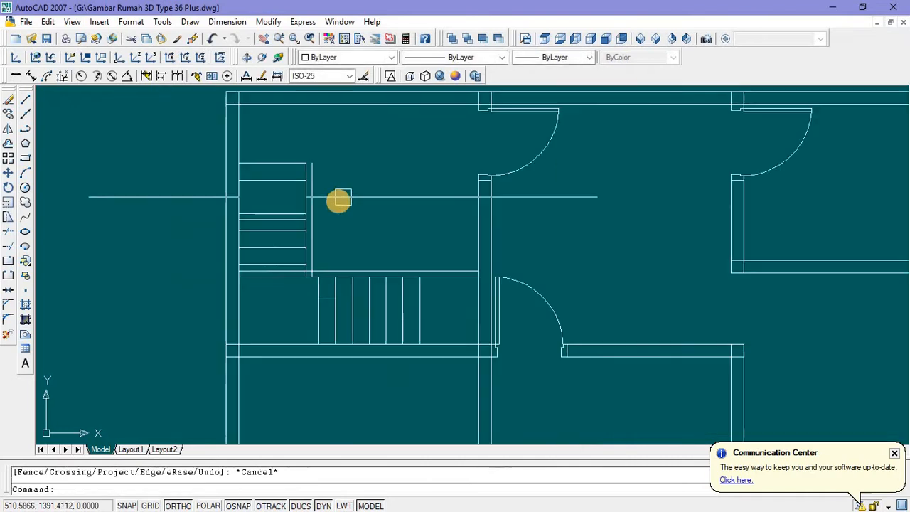
Step: Draw a 0.2 by 0.2 square in the open area to the right of the vertical flight
left_click(25, 159)
left_click(373, 195)
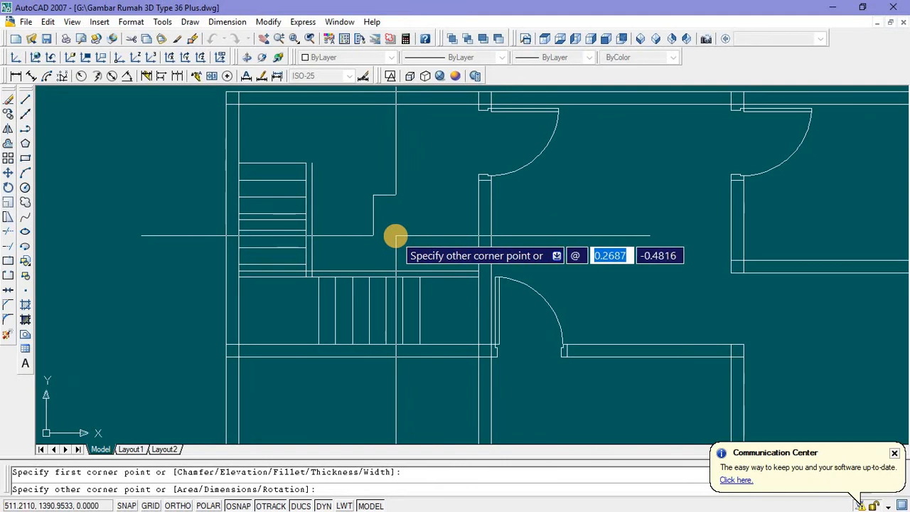
type("0.")
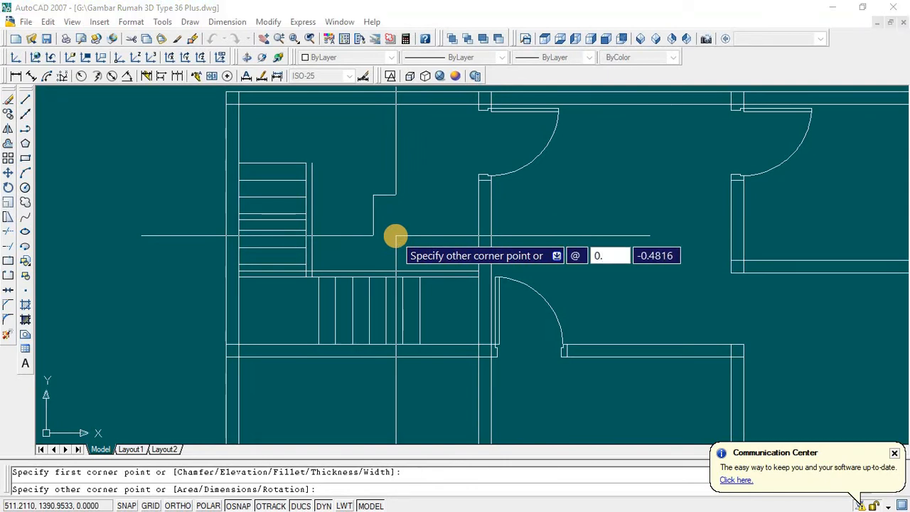
key("Tab")
type("0")
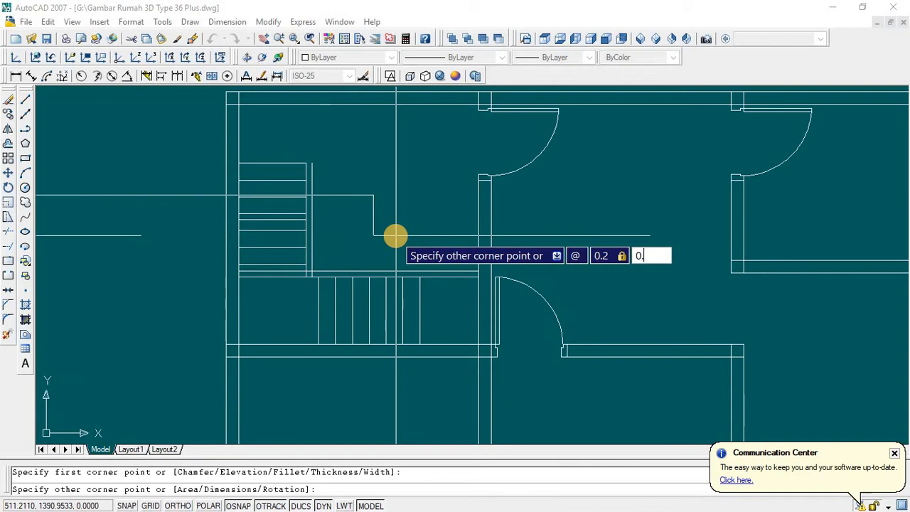
type(".2")
key("Return")
Step: Move the small square by its lower-left corner onto the inner corner where the two original stair edges meet
left_click(350, 173)
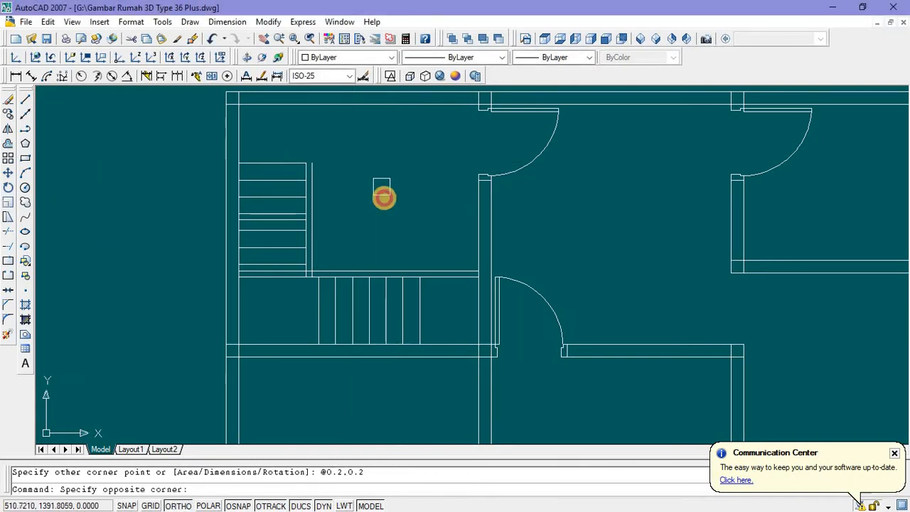
left_click(400, 198)
right_click(418, 192)
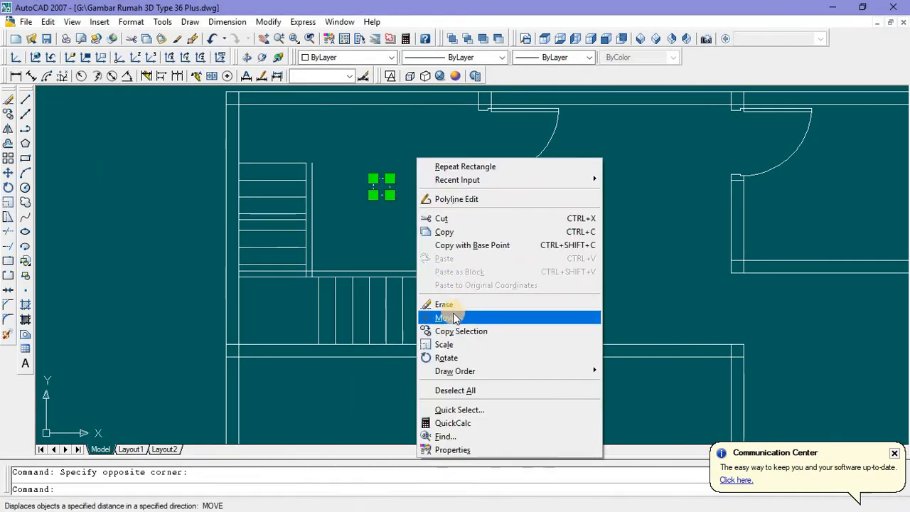
left_click(445, 317)
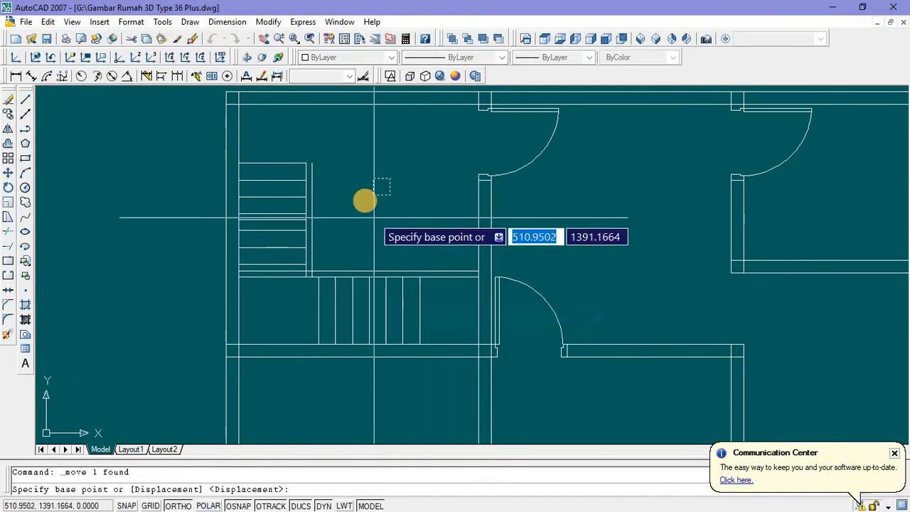
left_click(373, 194)
scroll(310, 269, "up", 5)
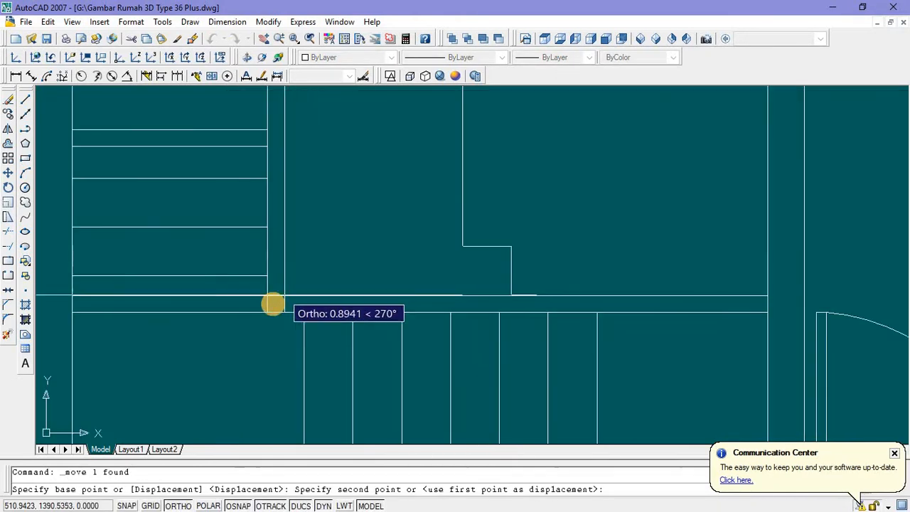
left_click(270, 304)
scroll(276, 299, "down", 4)
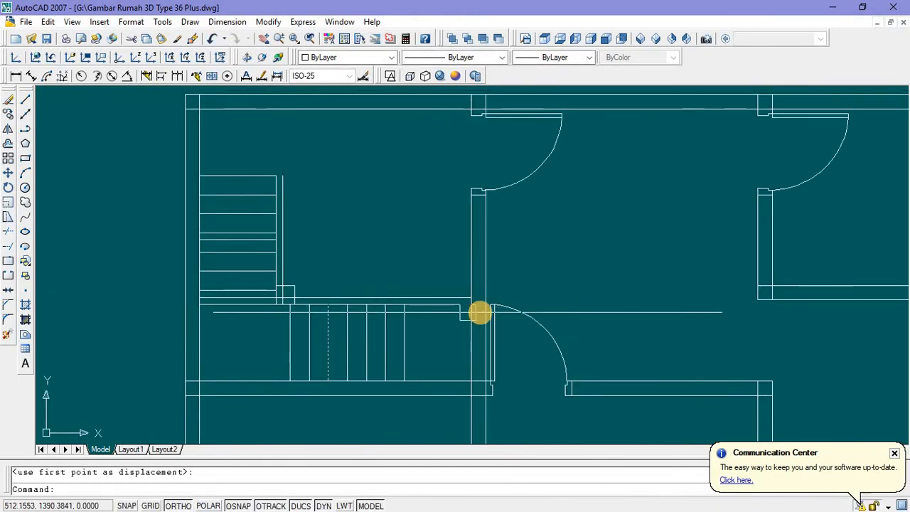
Step: Copy the corner square by its lower-right corner to the right end of the horizontal stair edge, against the wall
scroll(300, 291, "up", 3)
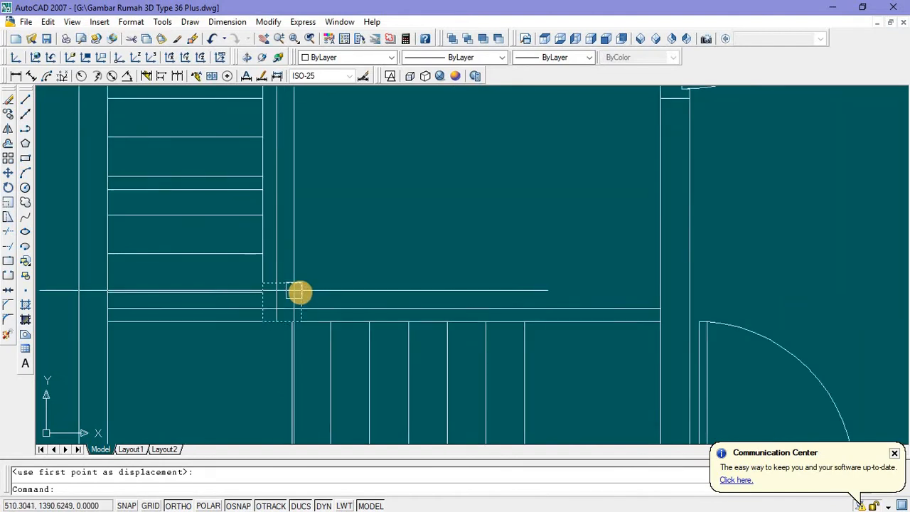
left_click(301, 290)
right_click(344, 190)
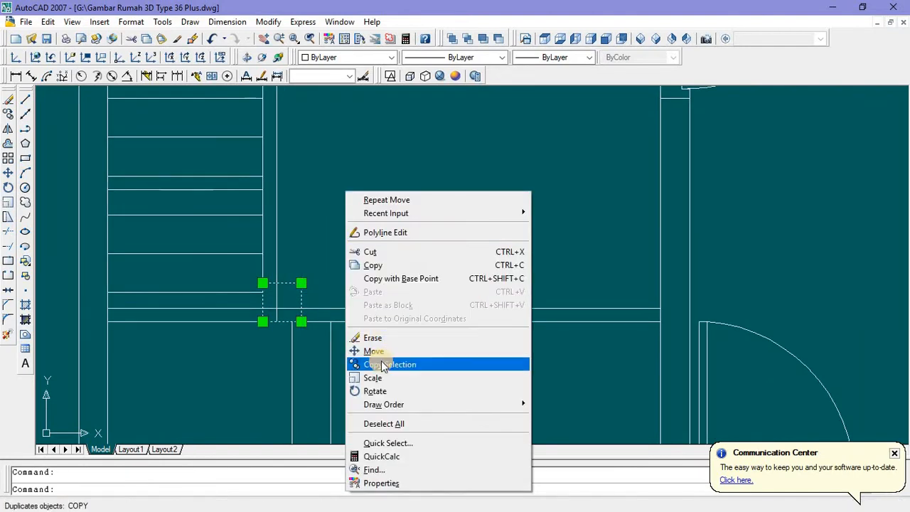
left_click(369, 363)
left_click(301, 321)
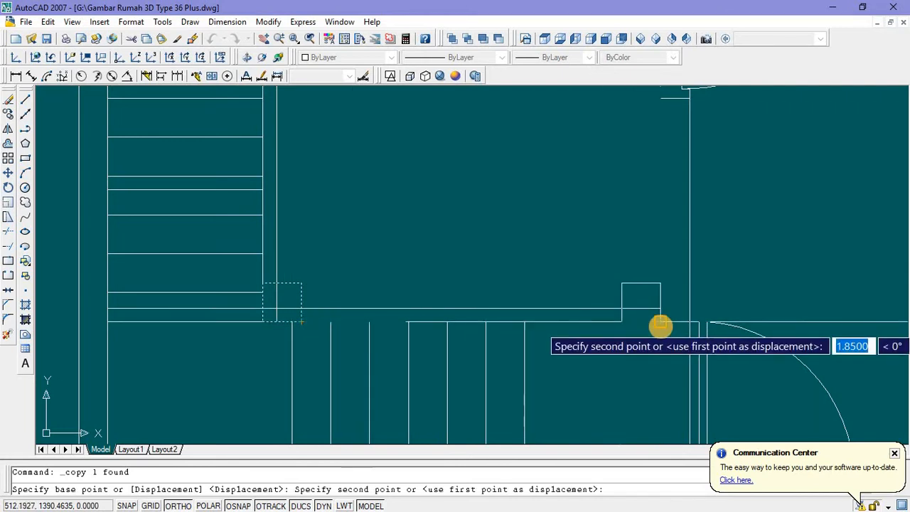
left_click(659, 326)
scroll(607, 325, "down", 4)
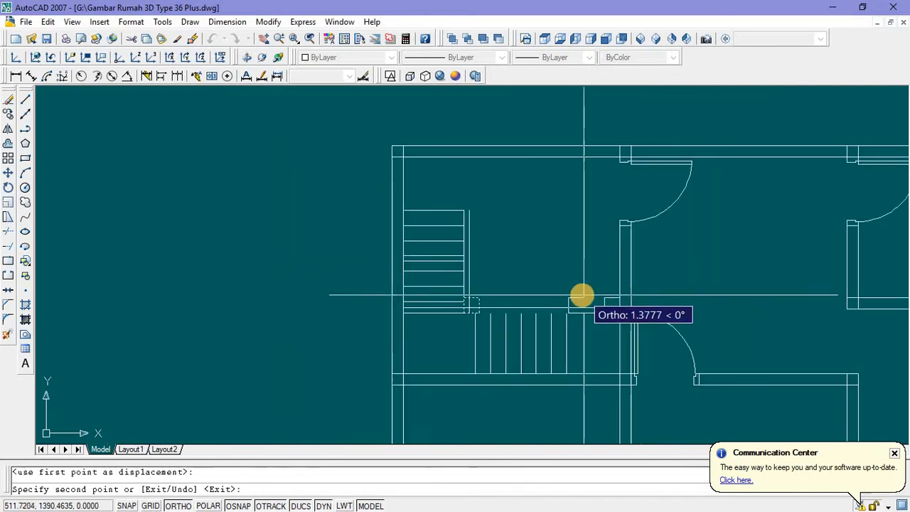
key("Escape")
scroll(473, 301, "up", 2)
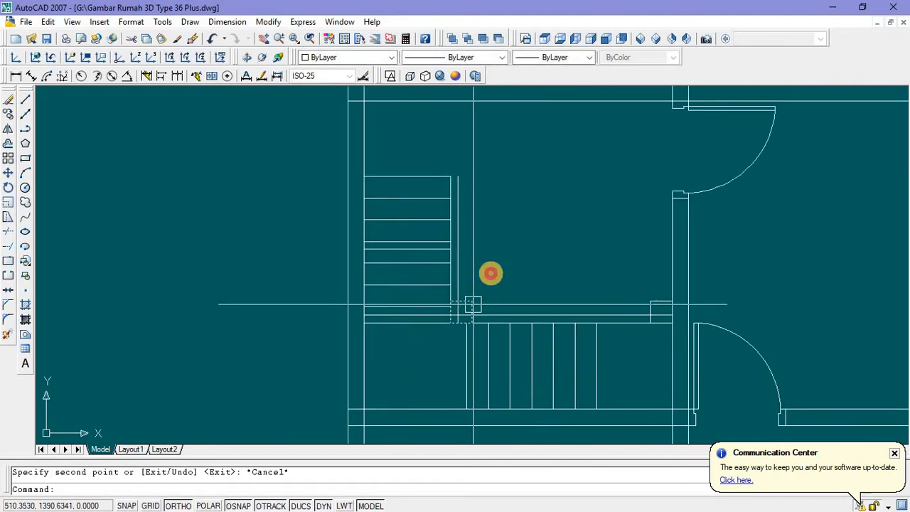
left_click(473, 305)
right_click(494, 284)
left_click(519, 372)
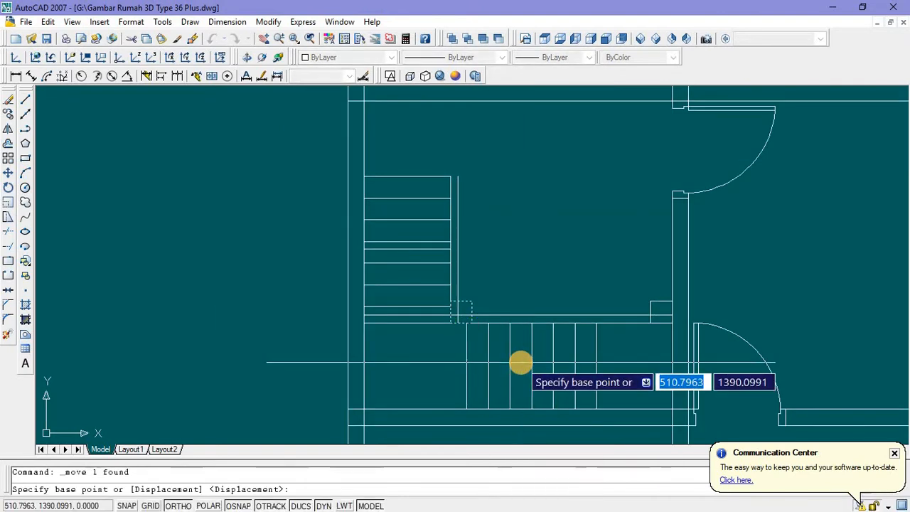
key("Escape")
Step: Copy the corner square by its upper-left corner to the top end of the vertical stair edge
left_click(473, 306)
right_click(504, 227)
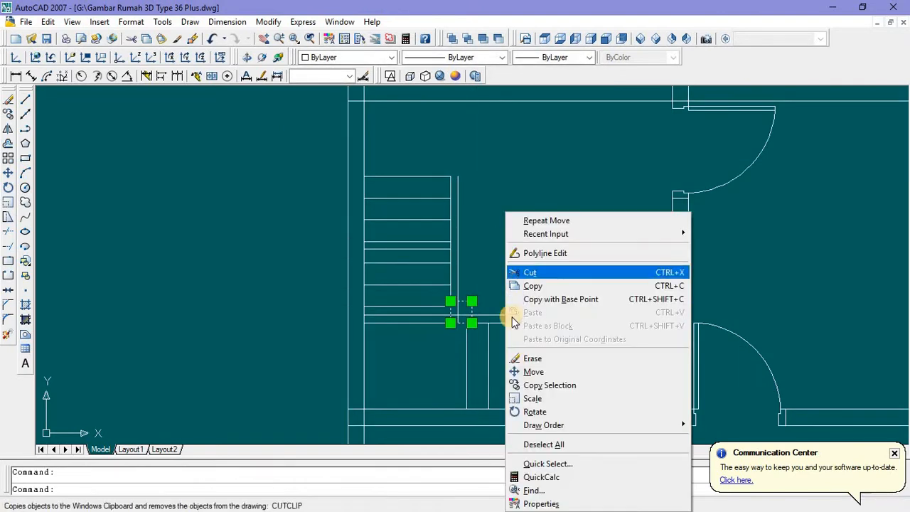
left_click(524, 384)
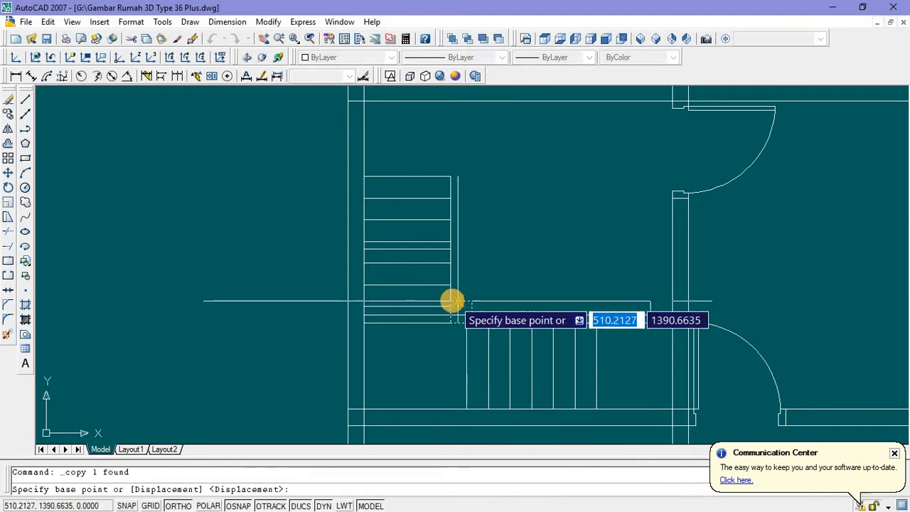
left_click(446, 303)
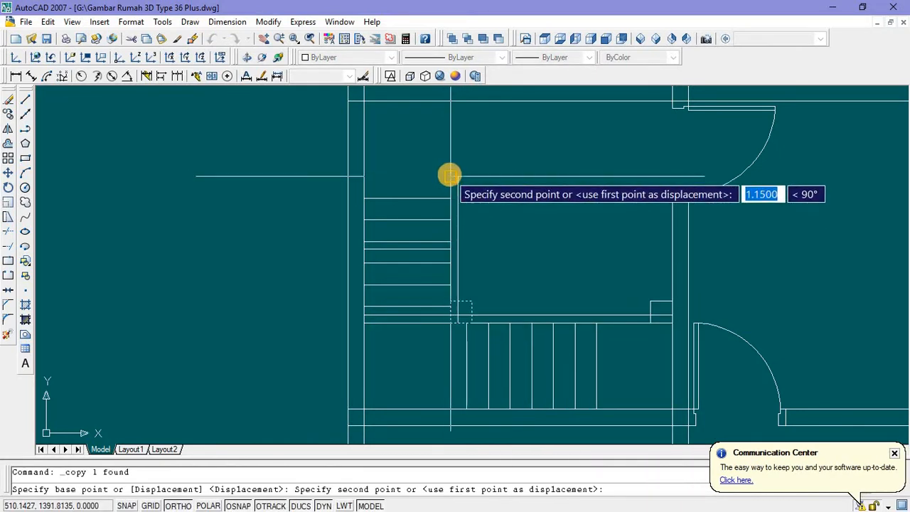
left_click(448, 174)
key("Escape")
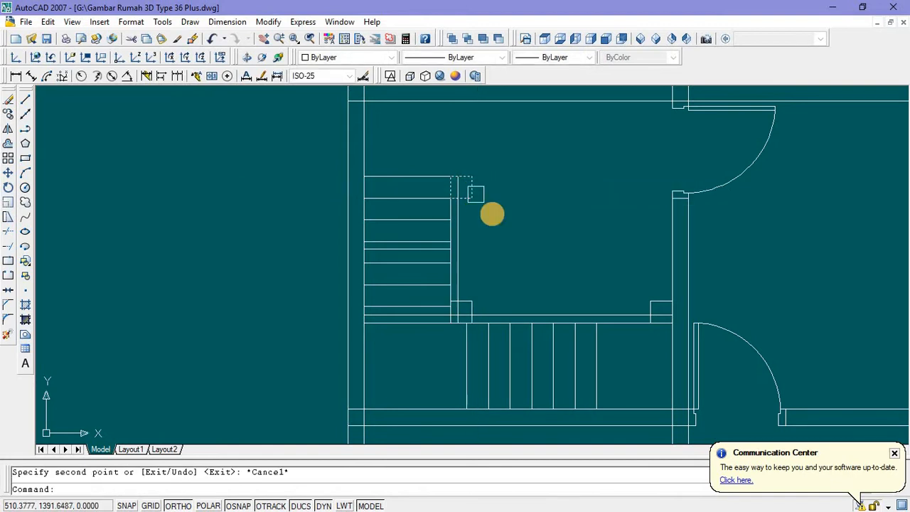
Step: Trim the offset edge lines inside the squares at the top of the vertical flight and at the stair's inner corner
scroll(493, 211, "up", 2)
type("t")
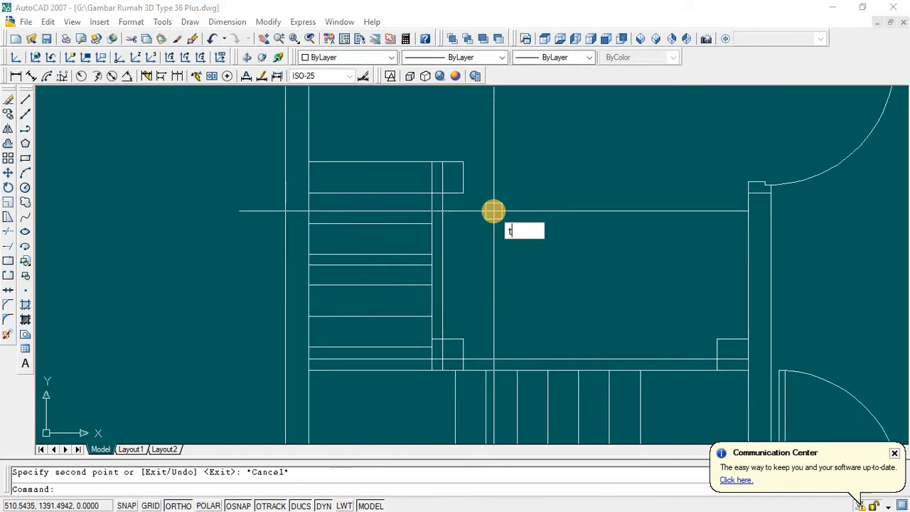
type("r")
key("Return")
key("Return")
left_click(443, 175)
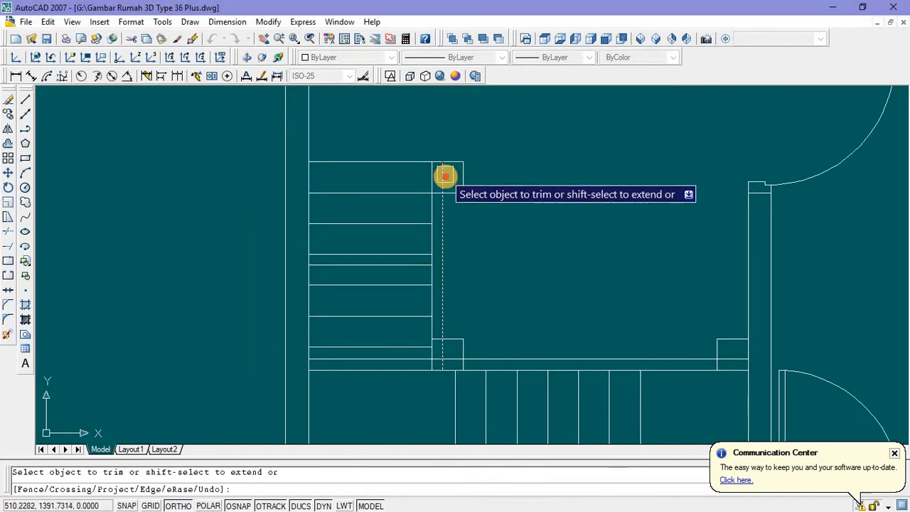
scroll(444, 348, "up", 2)
left_click(437, 359)
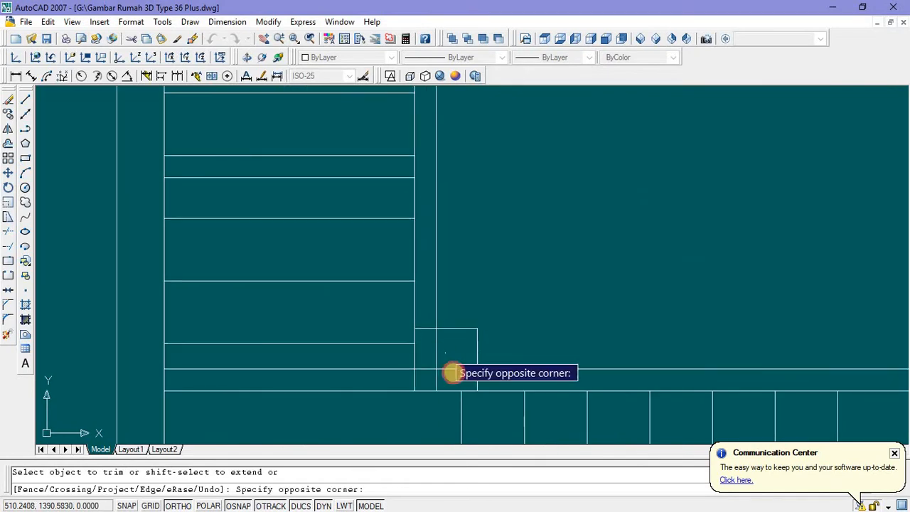
left_click(431, 354)
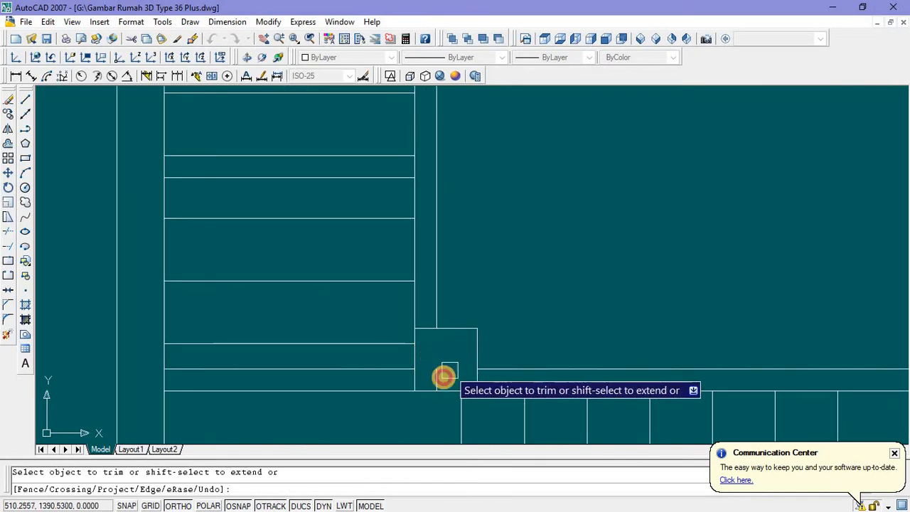
key("Escape")
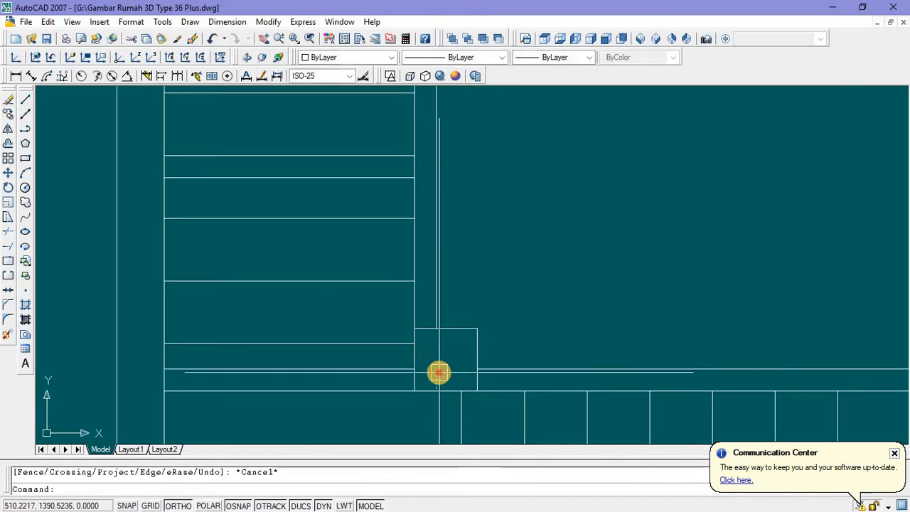
Step: Erase the leftover segment at the stair's inner corner post and trim the offset edge line inside the post against the wall
key("Delete")
scroll(436, 369, "down", 5)
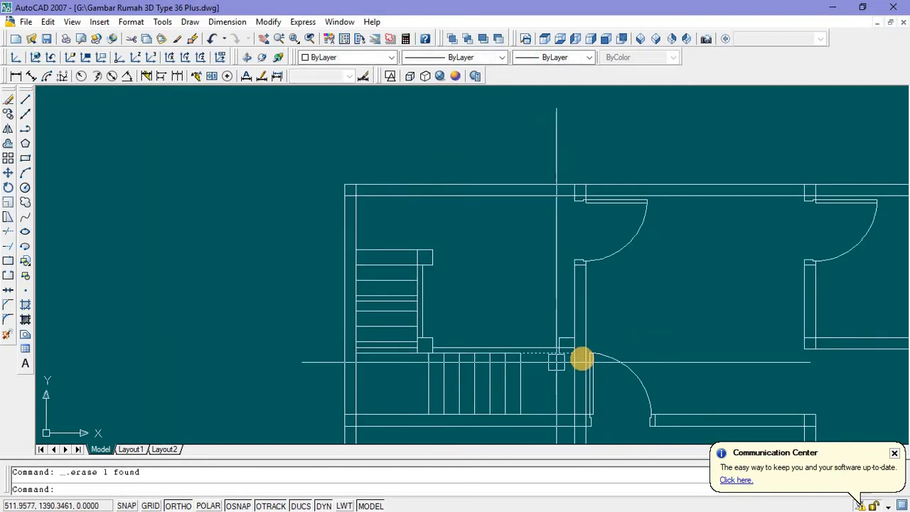
scroll(552, 379, "up", 4)
type("tr")
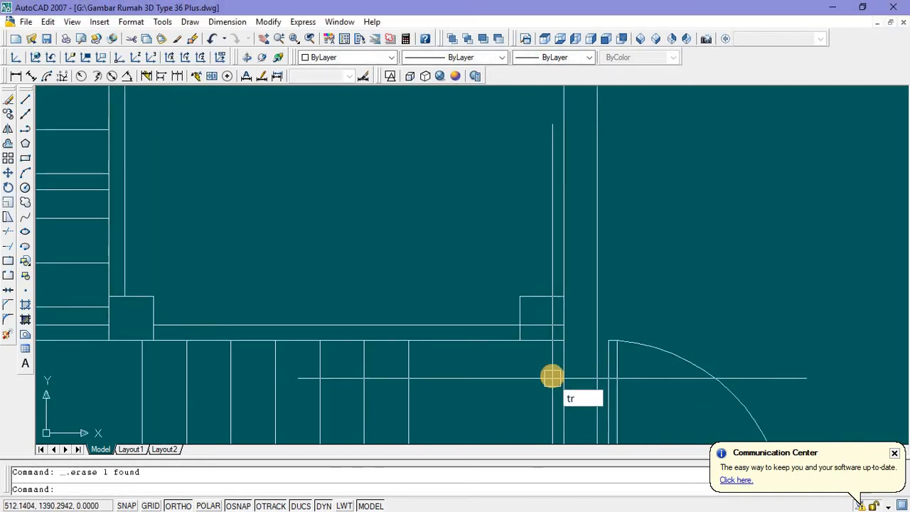
key("Return")
key("Return")
scroll(546, 333, "up", 3)
scroll(541, 322, "down", 3)
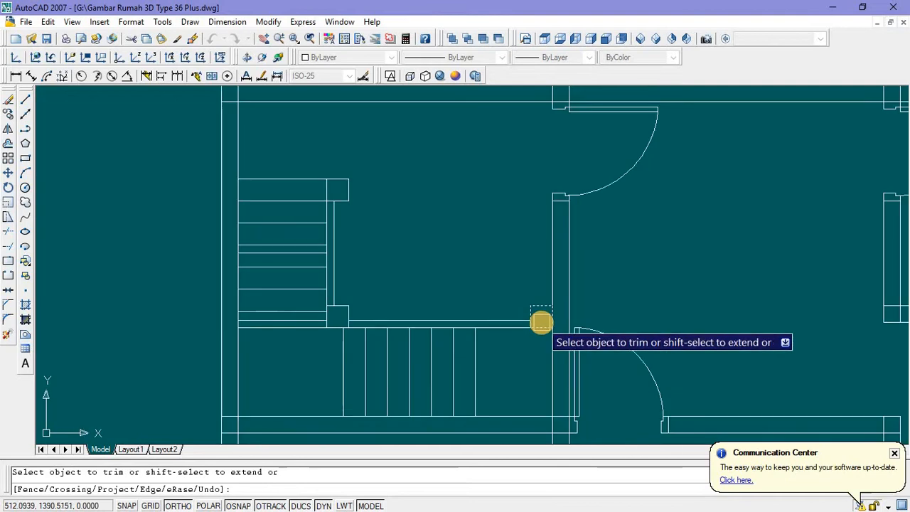
key("Escape")
scroll(498, 271, "down", 3)
scroll(493, 256, "up", 1)
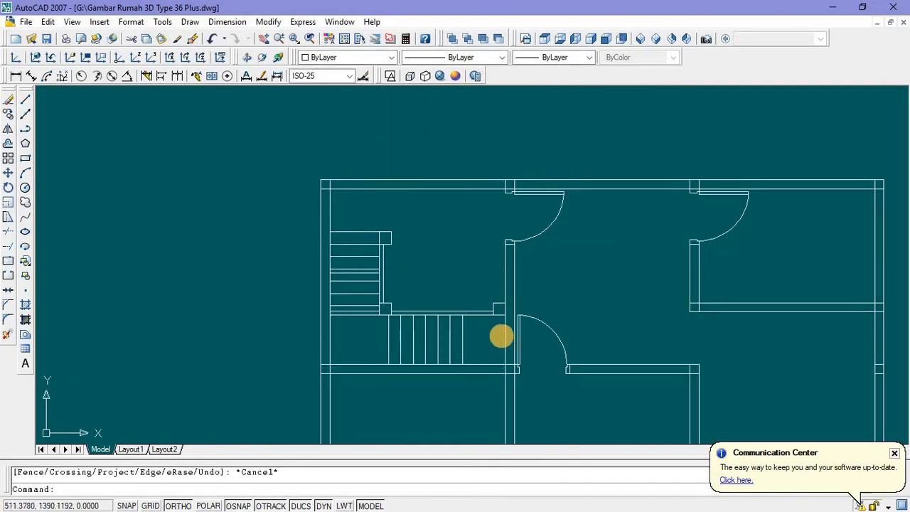
Step: Draw a three-sided outline extending 1 unit out from the front wall of the lower-left room, across that room's full width
scroll(501, 337, "down", 4)
scroll(398, 292, "up", 2)
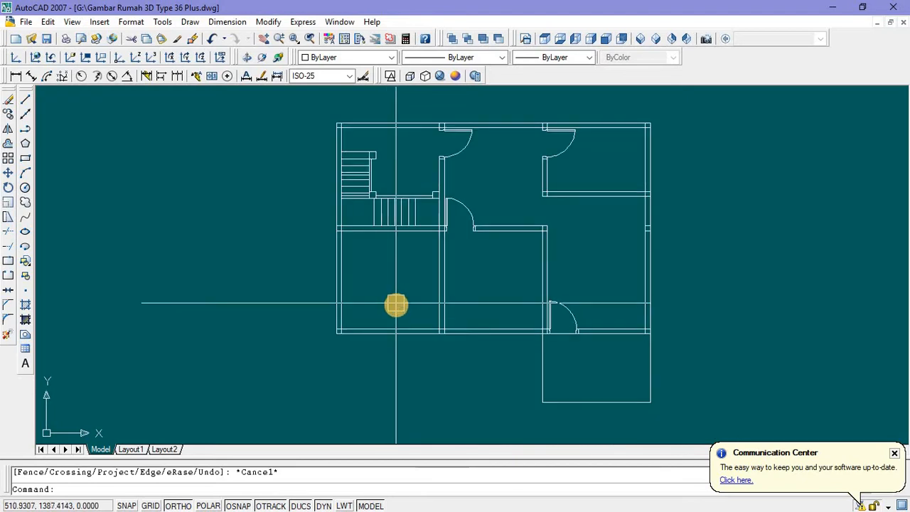
middle_click_drag(408, 335, 381, 328)
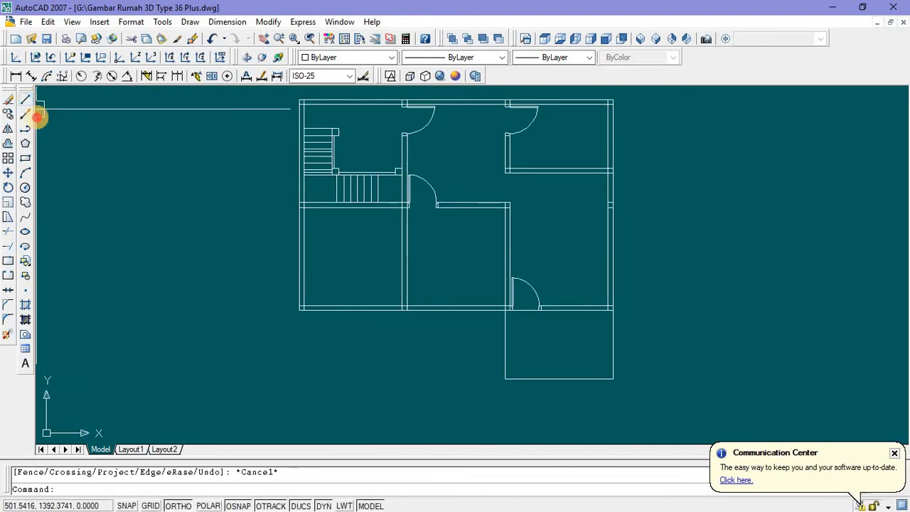
left_click(25, 99)
left_click(299, 309)
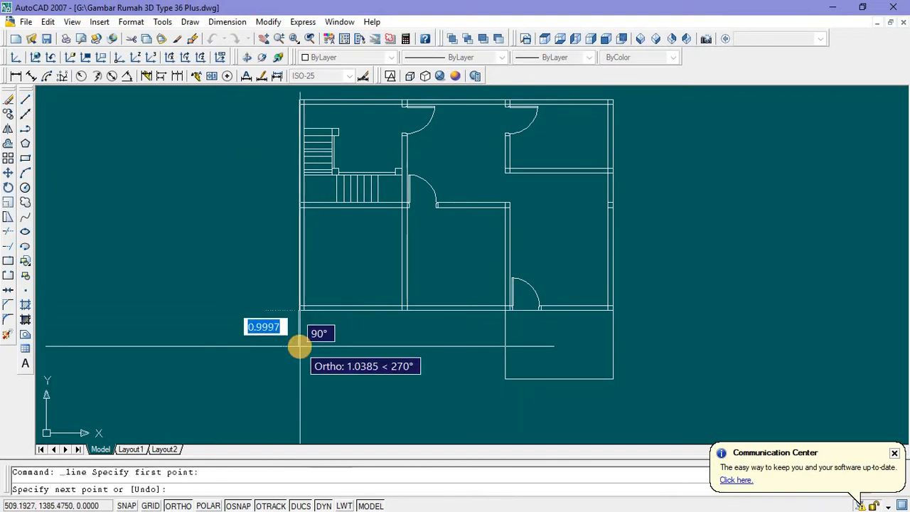
type("1")
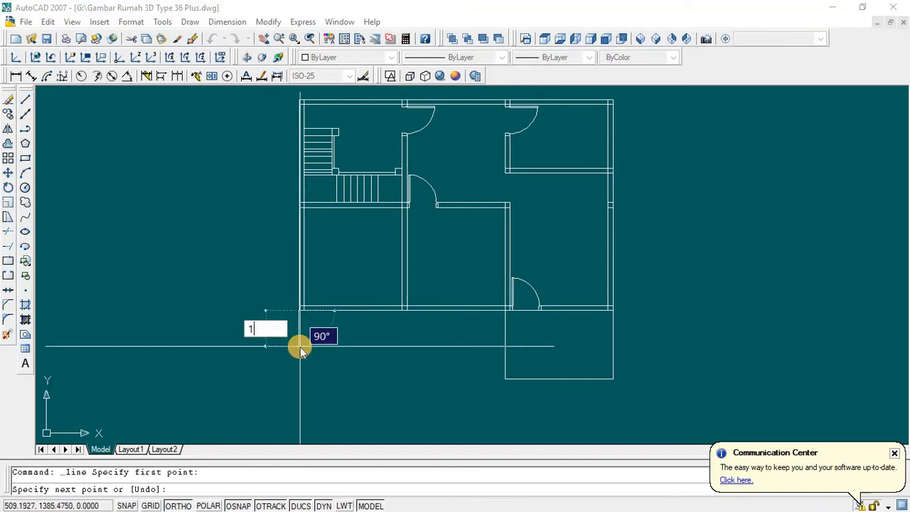
key("Return")
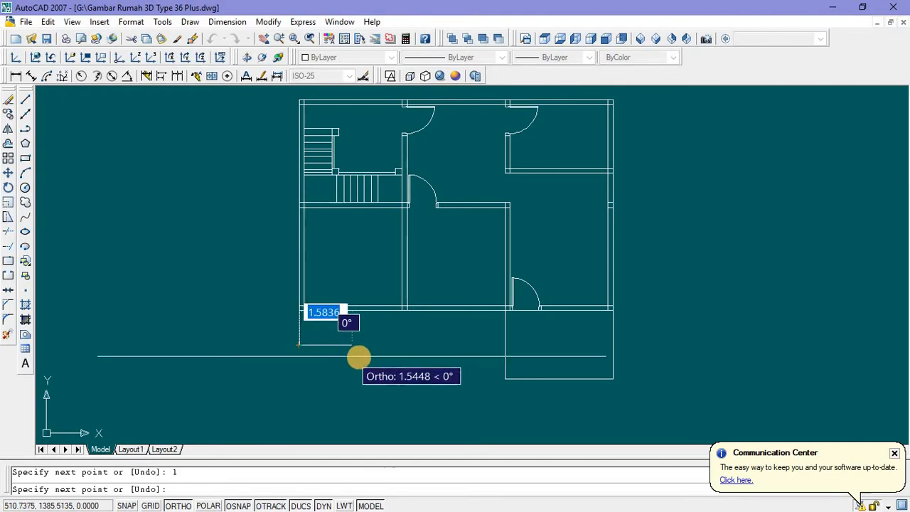
left_click(408, 312)
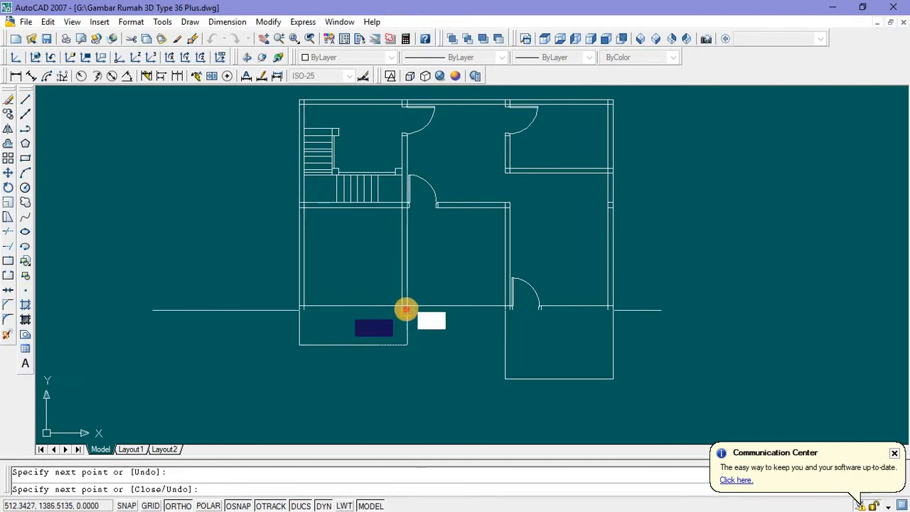
key("Return")
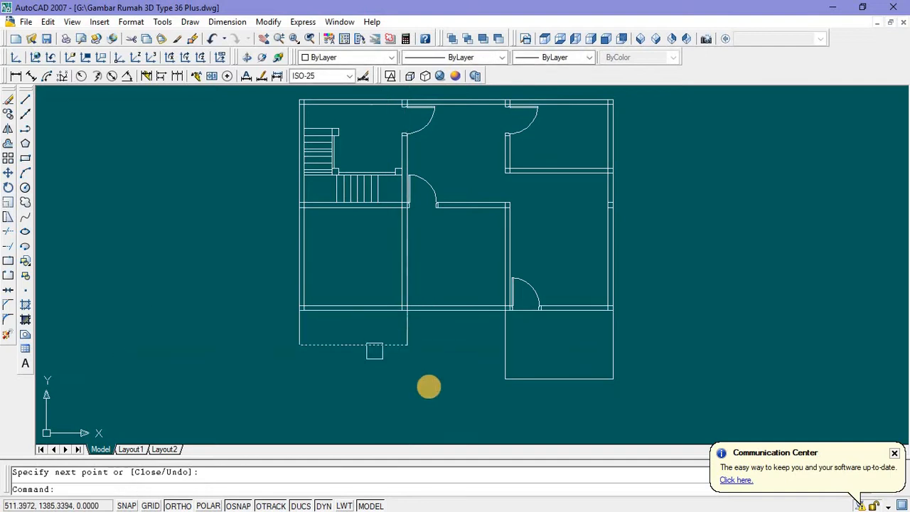
Step: Split the model space into two side-by-side viewports with a vertical division
middle_click_drag(428, 387, 373, 380)
scroll(422, 358, "down", 2)
scroll(400, 346, "up", 2)
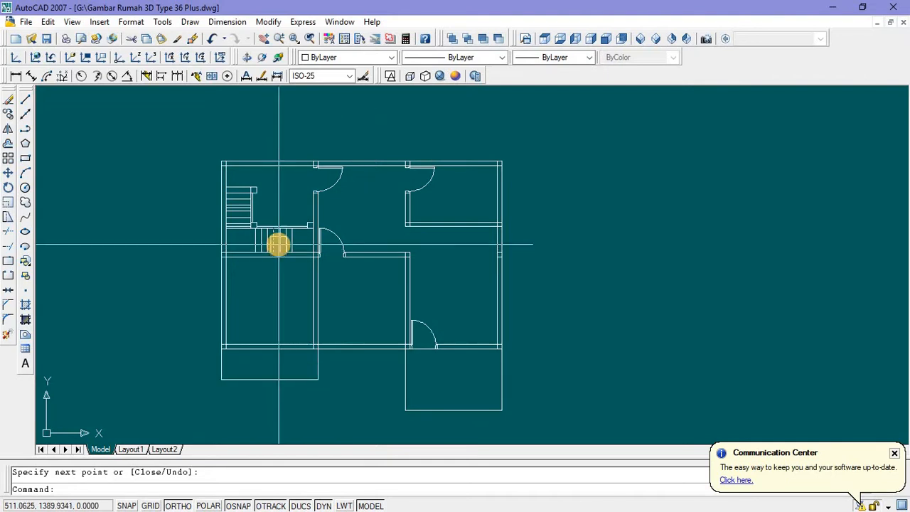
left_click(76, 23)
mouse_move(142, 193)
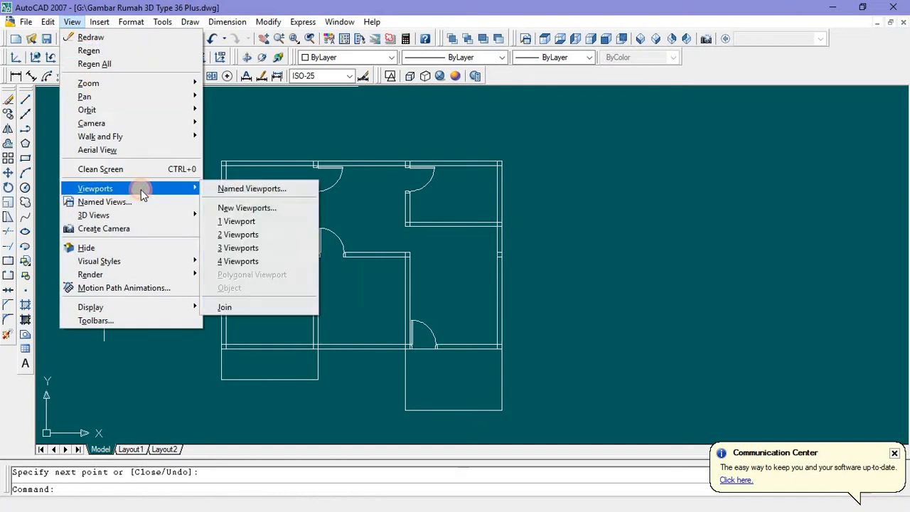
left_click(239, 234)
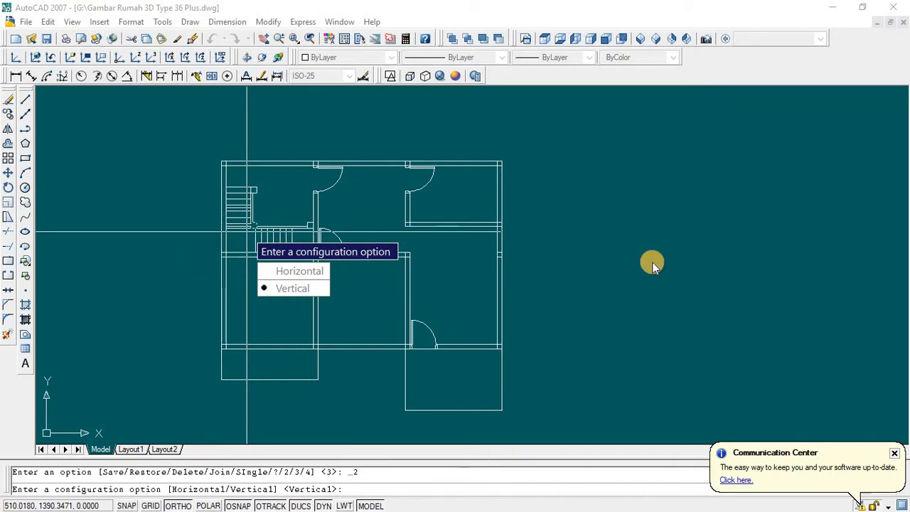
key("Return")
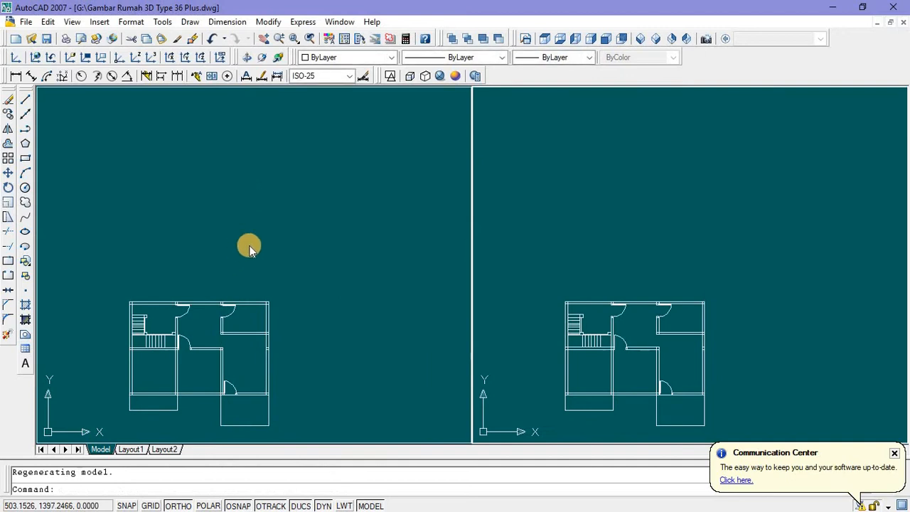
left_click(283, 235)
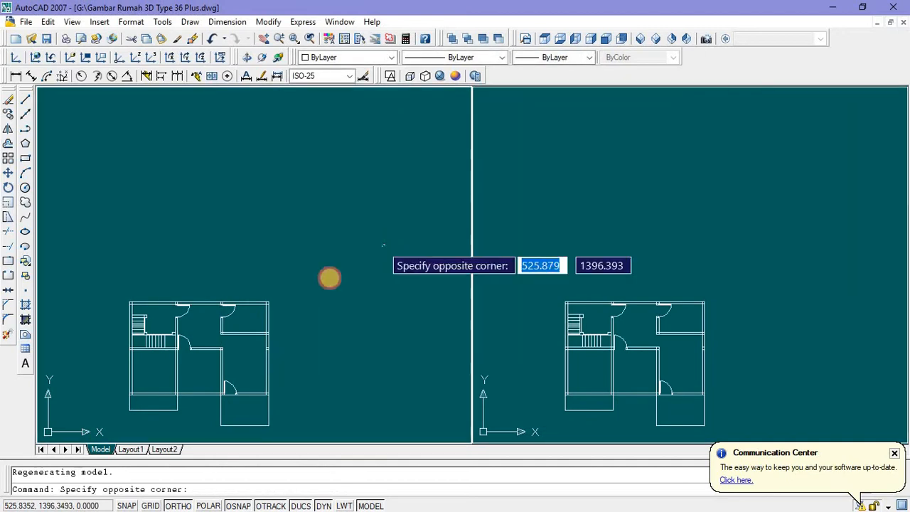
left_click(327, 265)
Step: Set the right viewport to the Conceptual visual style and SW Isometric view, with the floor plan framed in both viewports
left_click(532, 215)
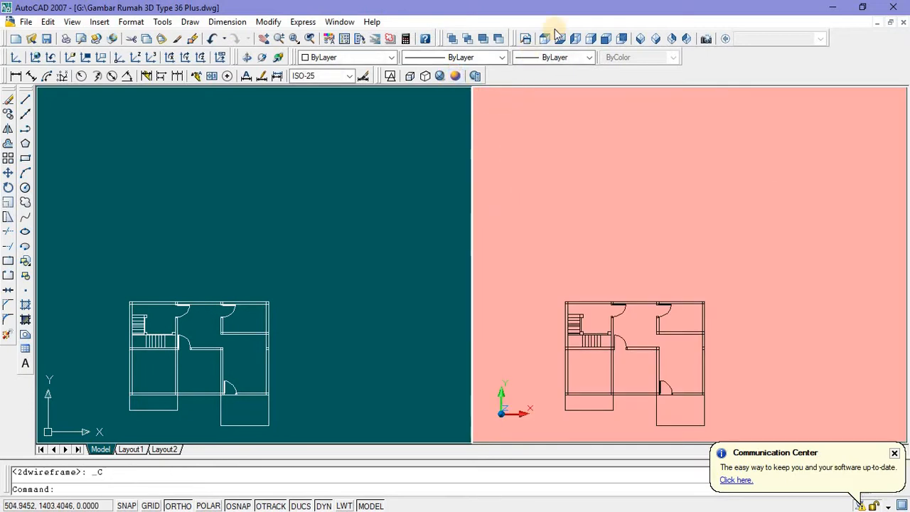
left_click(642, 39)
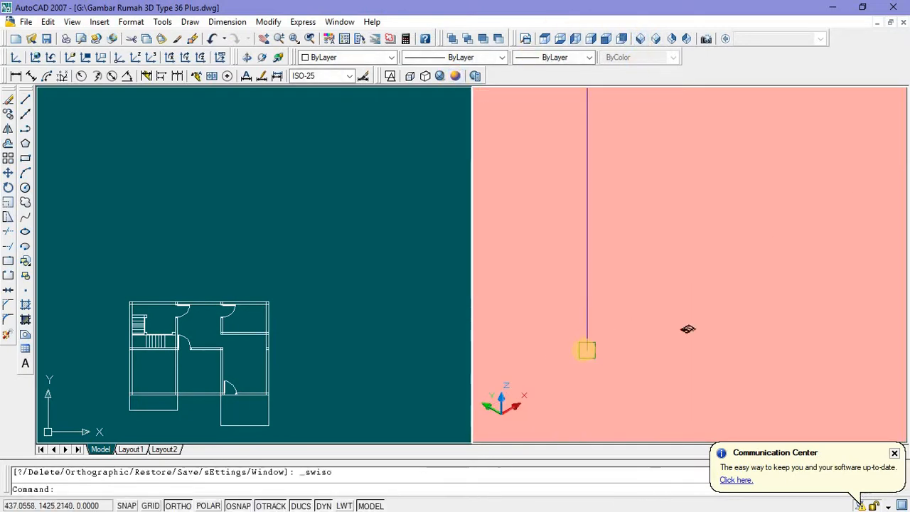
middle_click_drag(586, 357, 580, 364)
scroll(692, 353, "up", 6)
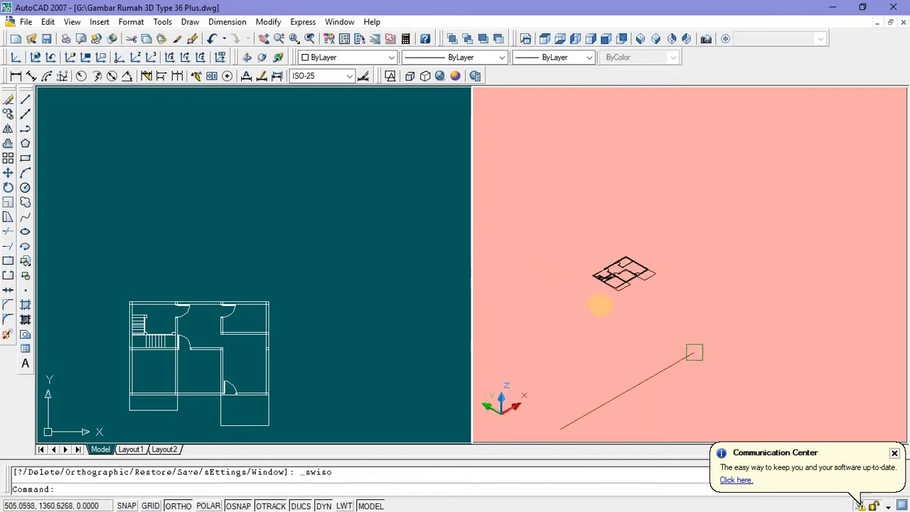
scroll(584, 293, "up", 5)
middle_click_drag(584, 320, 575, 372)
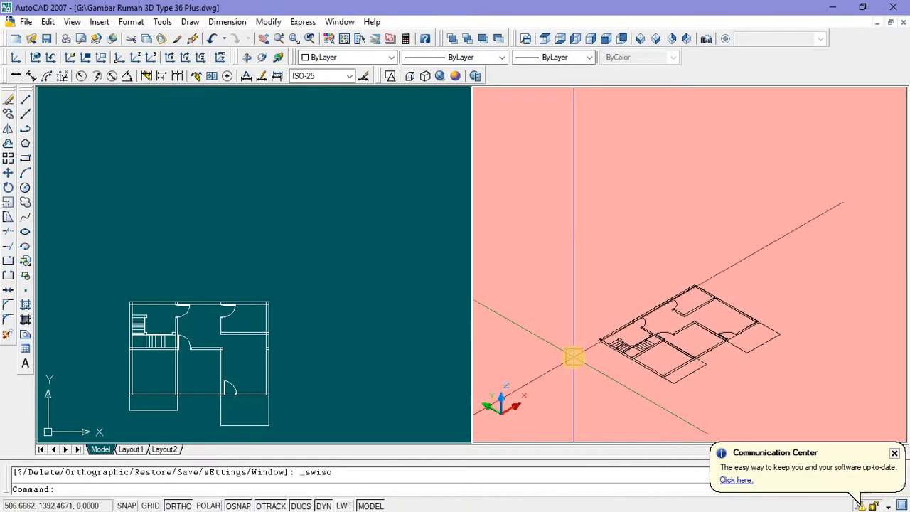
scroll(567, 357, "up", 3)
scroll(306, 334, "down", 3)
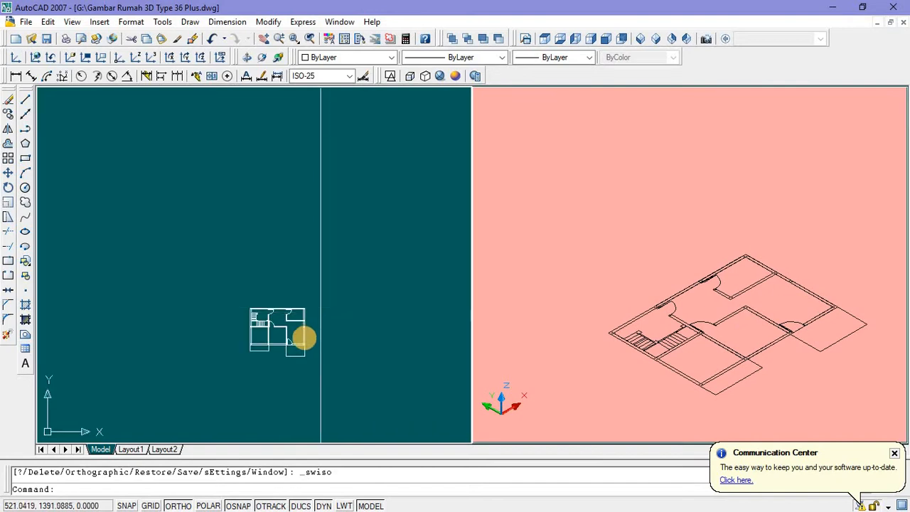
scroll(331, 321, "up", 4)
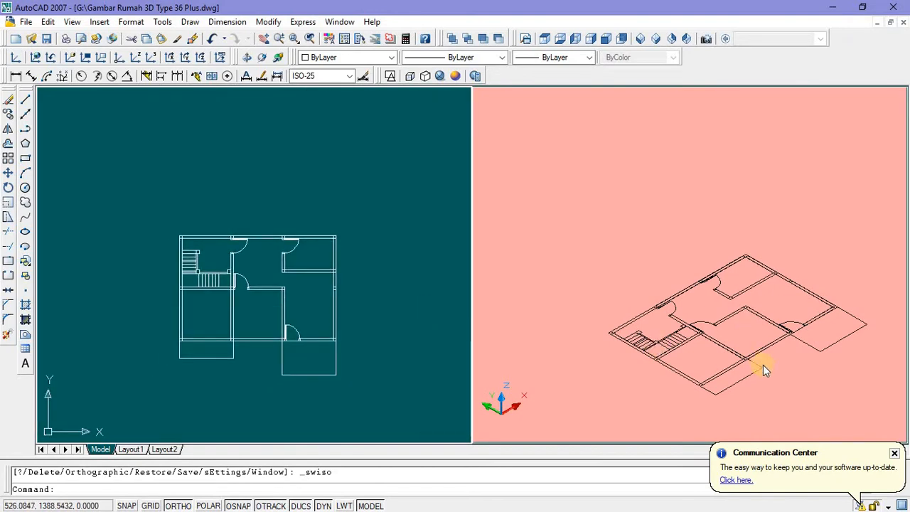
scroll(788, 366, "up", 2)
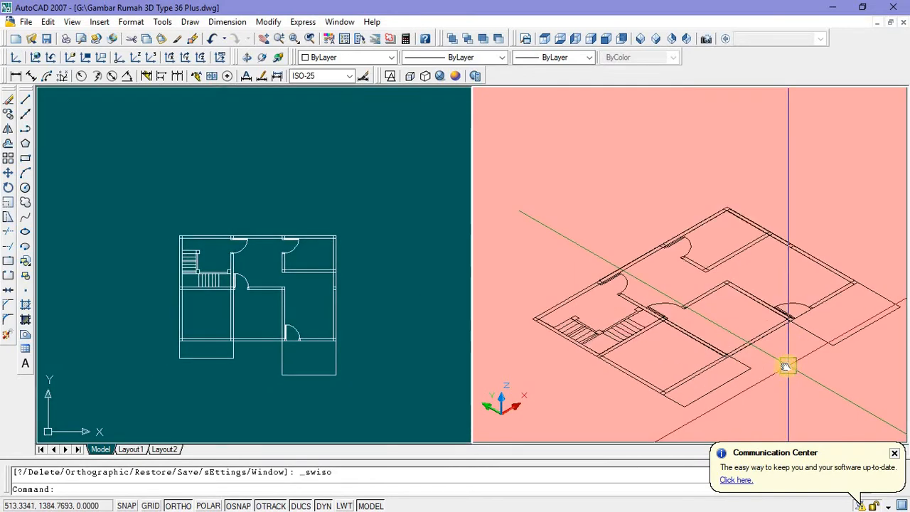
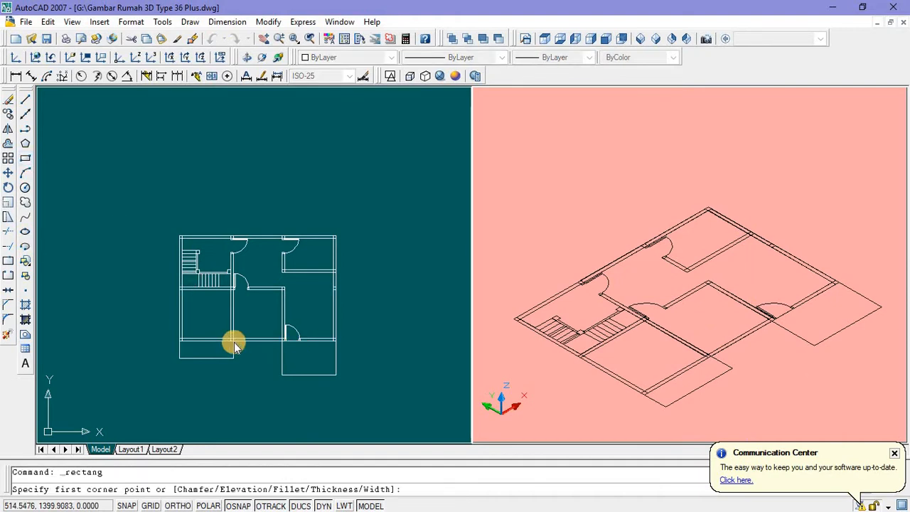
Step: Draw a rectangle over the front wall segment of the middle room, from the left partition to the corner of the front outline beside the door
scroll(234, 342, "up", 2)
left_click(99, 204)
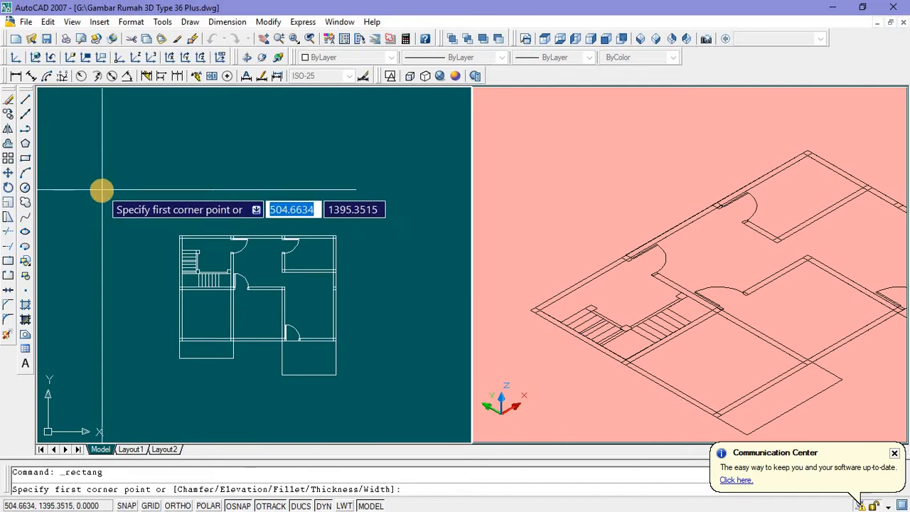
key("Escape")
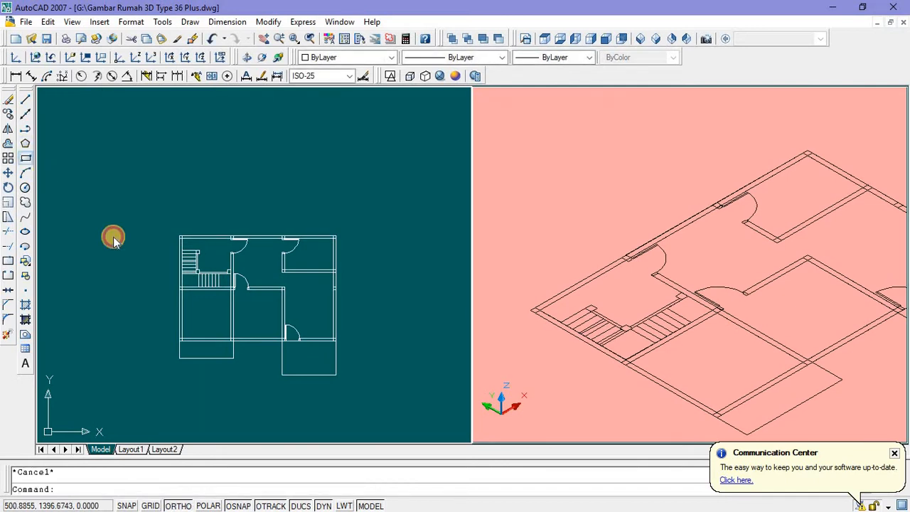
key("Return")
scroll(250, 337, "up", 5)
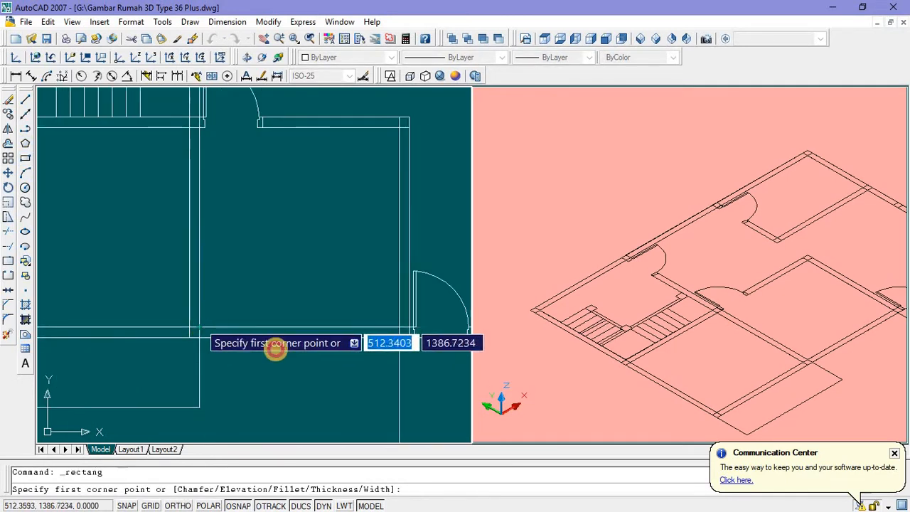
left_click(200, 328)
left_click(399, 338)
key("Escape")
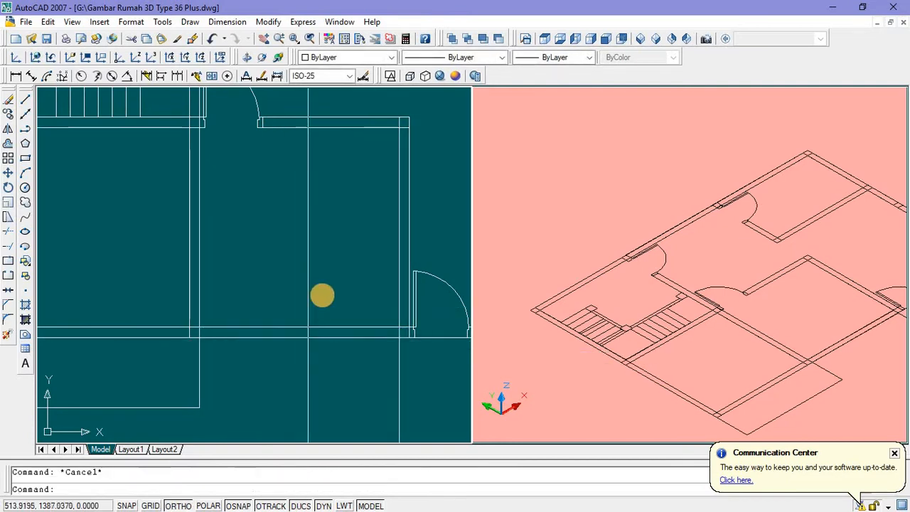
Step: Extrude the front wall rectangle of the middle room to a height of 4
scroll(321, 316, "down", 3)
scroll(325, 339, "up", 3)
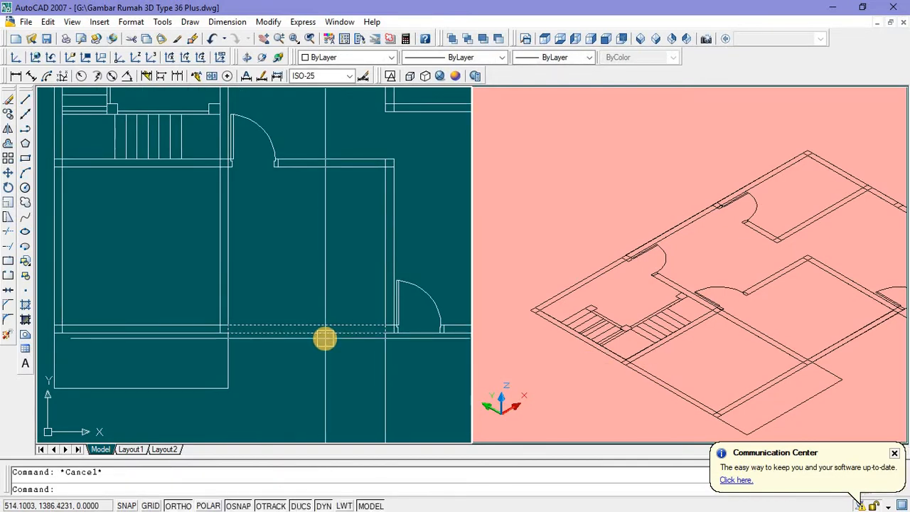
left_click(325, 338)
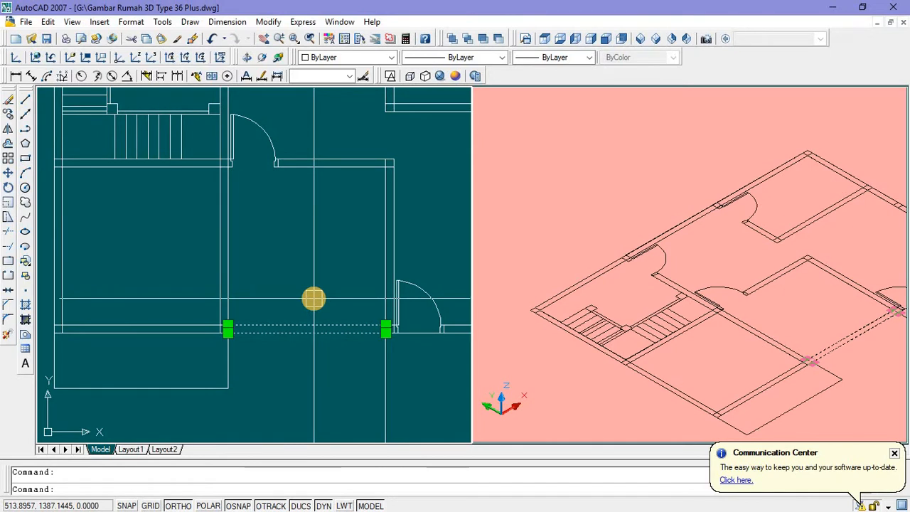
scroll(313, 299, "down", 2)
scroll(313, 299, "up", 2)
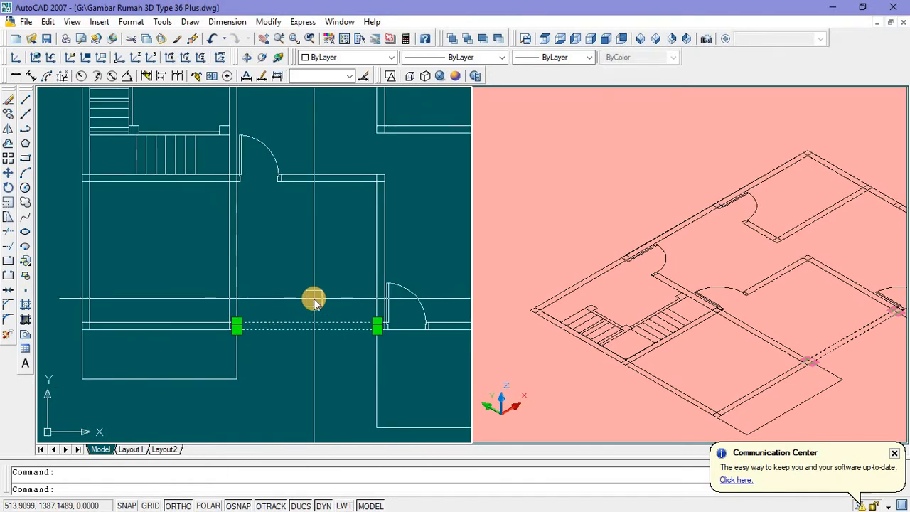
type("ext")
key("Return")
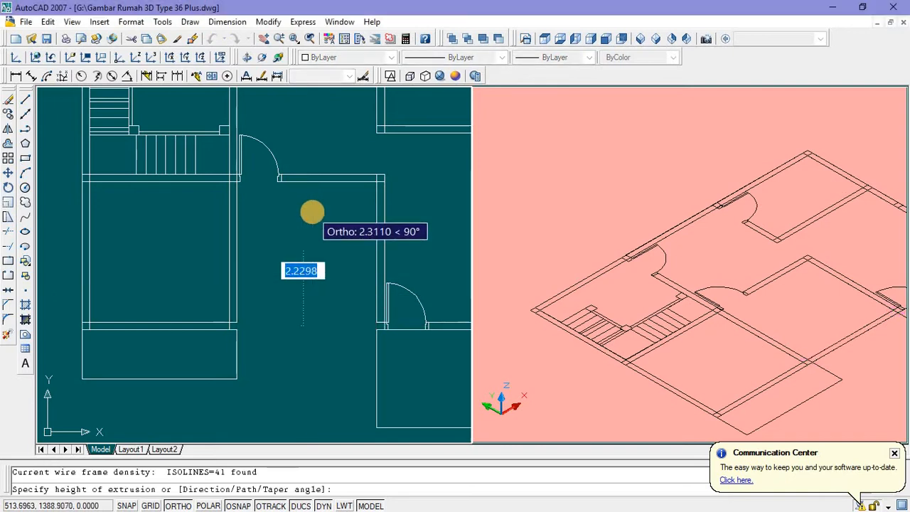
type("4")
key("Return")
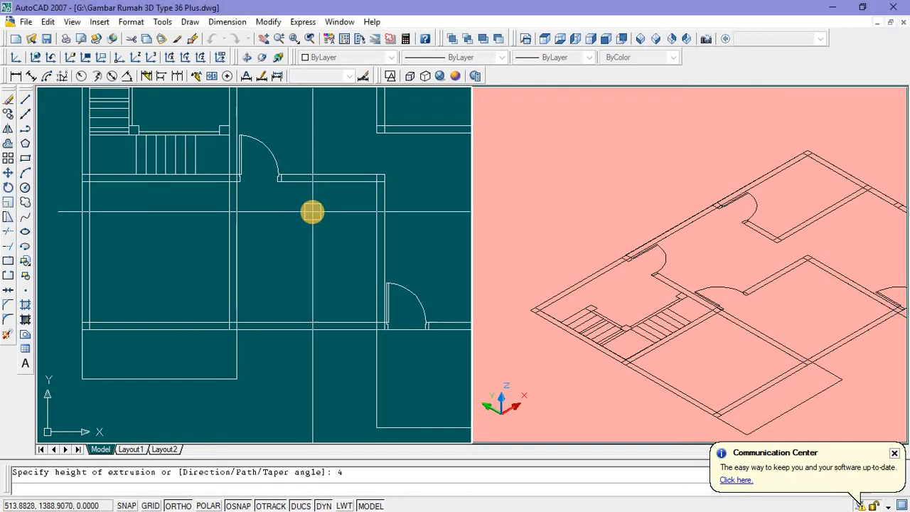
left_click(855, 358)
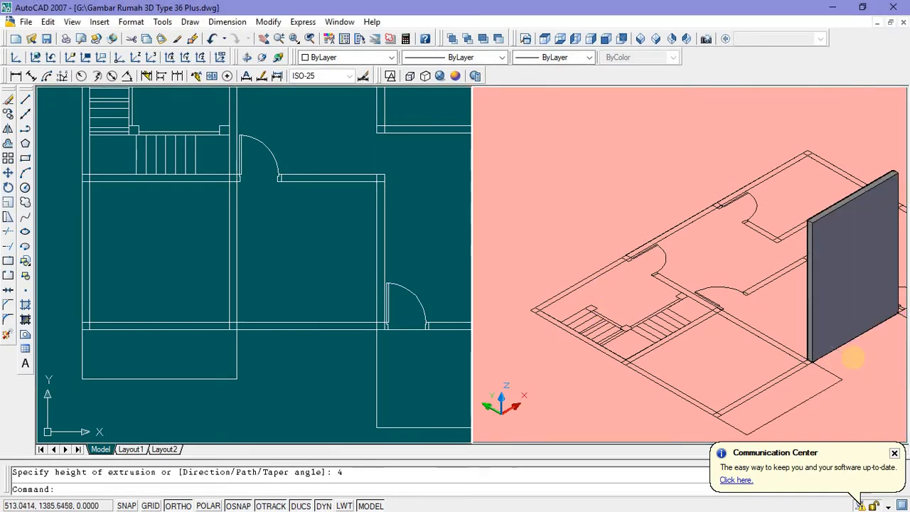
scroll(854, 362, "down", 2)
middle_click_drag(864, 365, 731, 366)
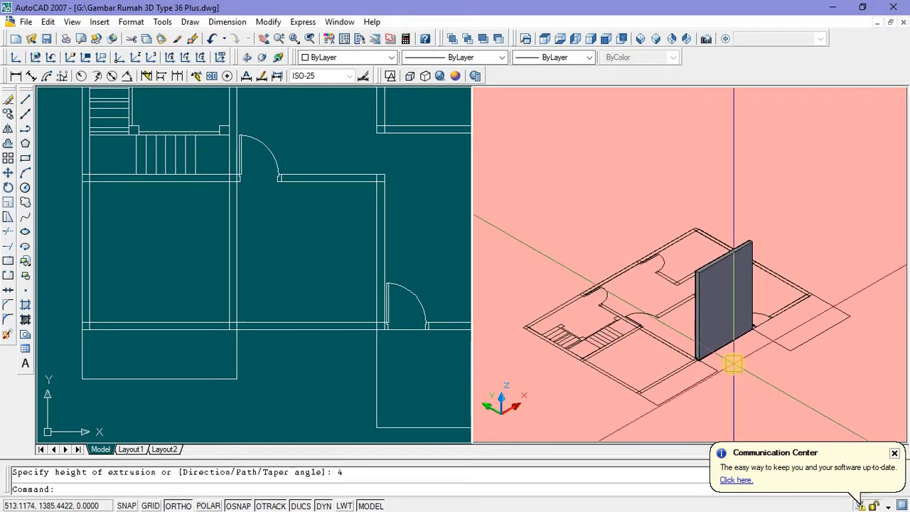
Step: Make the plan viewport active and frame the middle room's front wall beside the front door
scroll(750, 365, "up", 2)
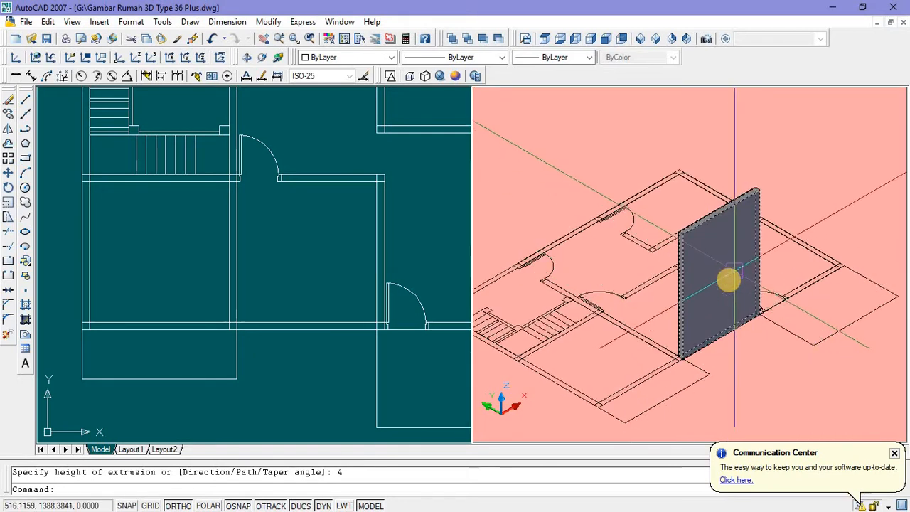
left_click(321, 346)
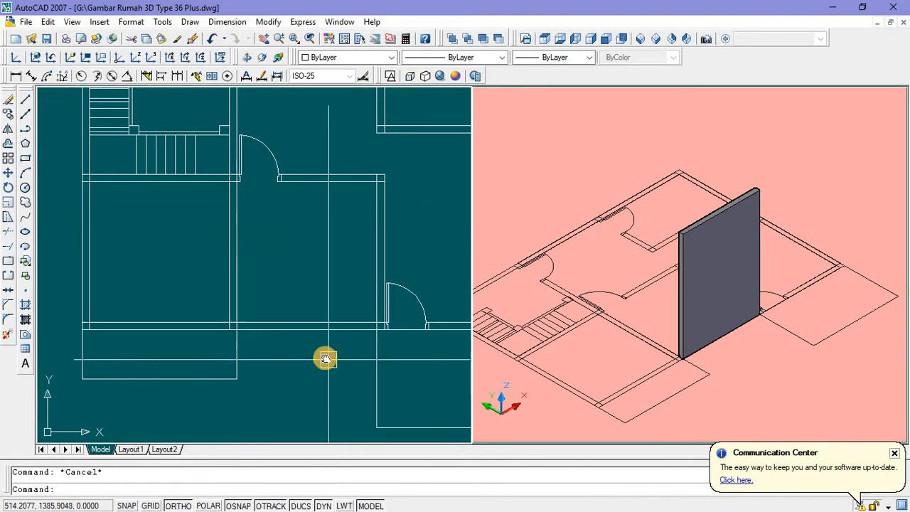
middle_click_drag(325, 359, 294, 334)
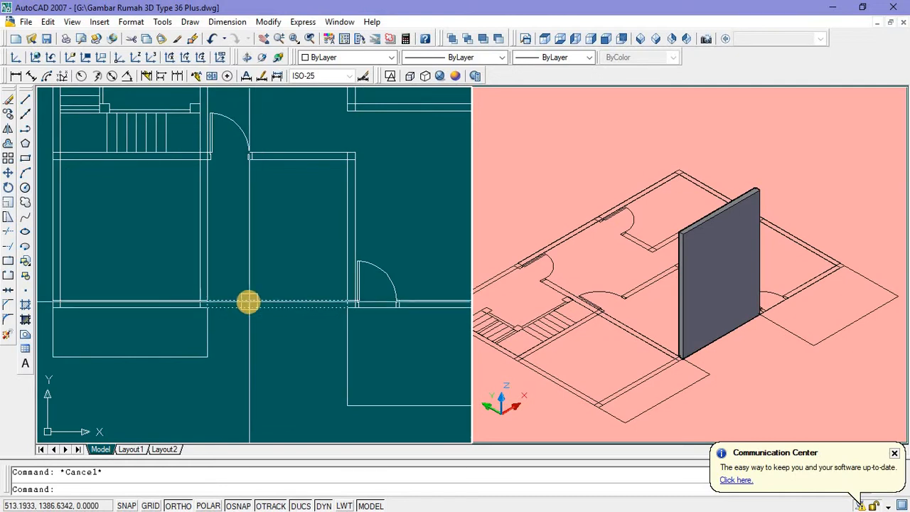
middle_click_drag(286, 320, 333, 323)
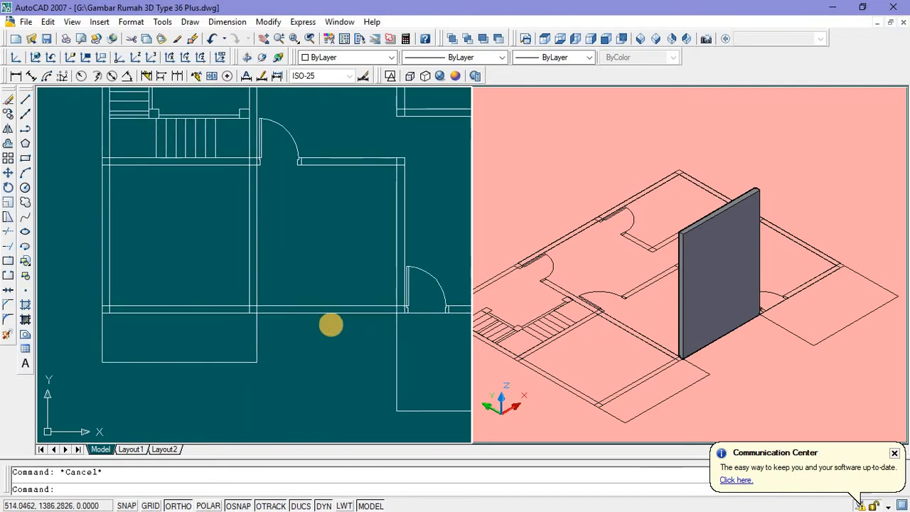
left_click(24, 158)
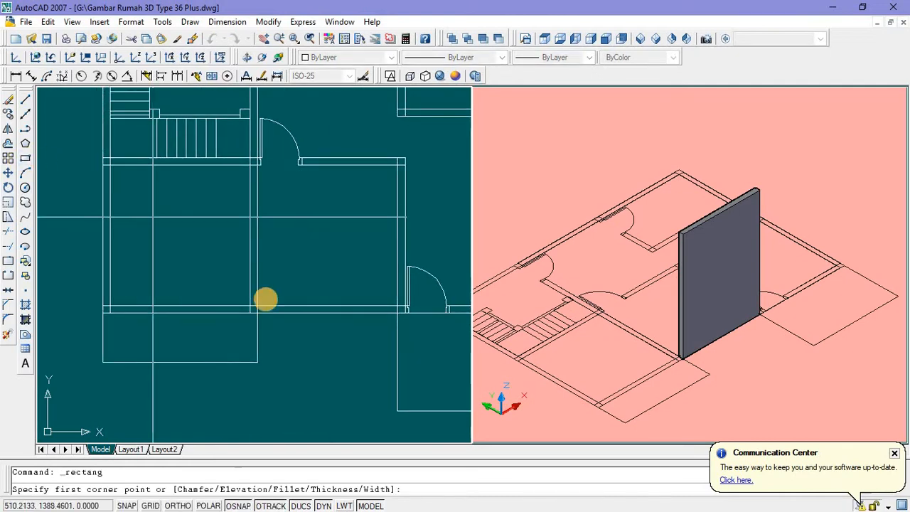
mouse_move(263, 298)
middle_mouse_down()
mouse_move(234, 298)
mouse_move(251, 303)
mouse_move(256, 272)
middle_mouse_up()
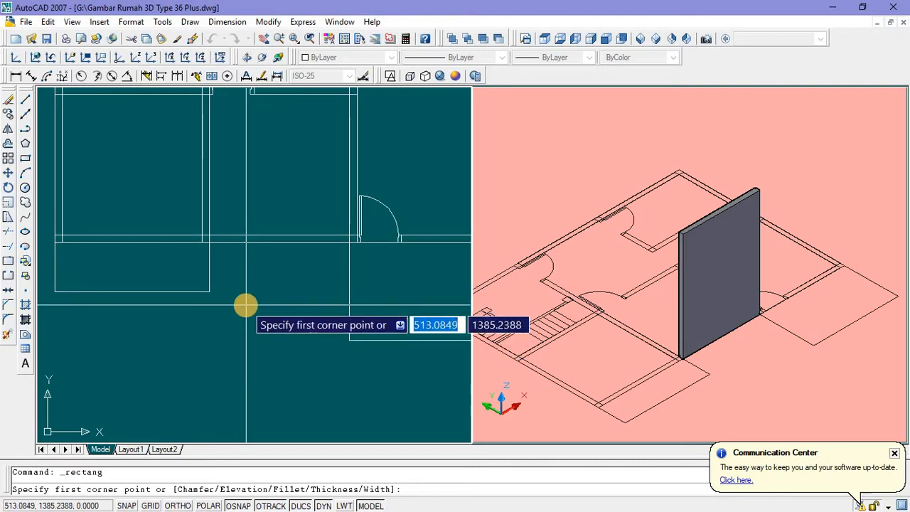
key("Escape")
Step: Copy the front door's left frame post about 2.14 units left along the middle room's front wall, using its lower-left corner as base point
scroll(366, 237, "up", 5)
scroll(317, 219, "up", 2)
left_click(317, 217)
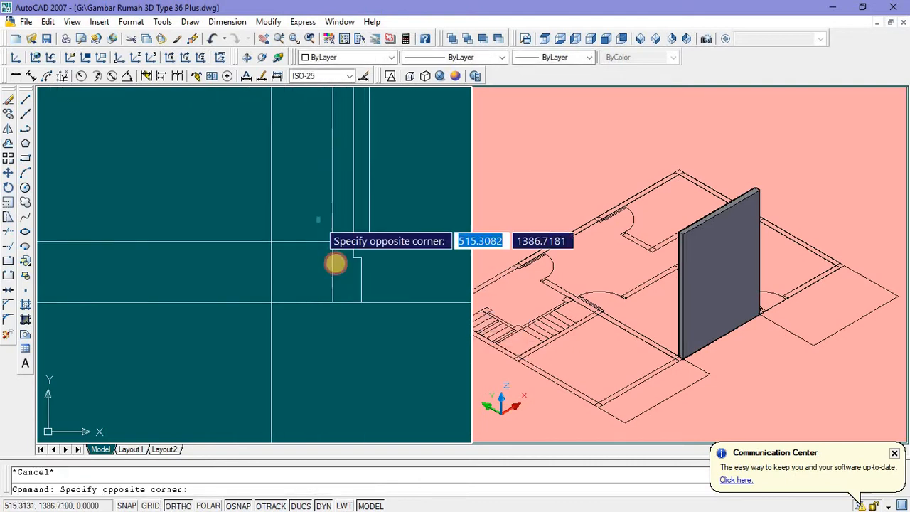
scroll(335, 263, "down", 2)
left_click(345, 291)
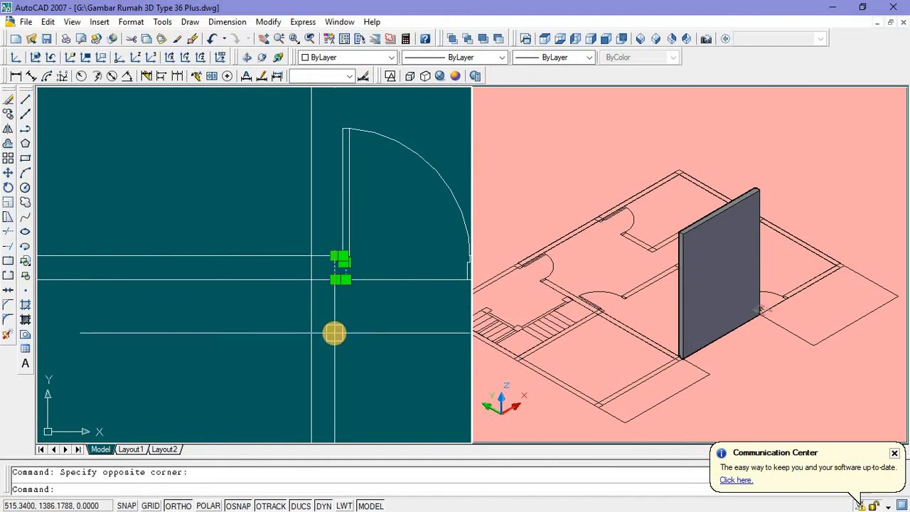
right_click(396, 304)
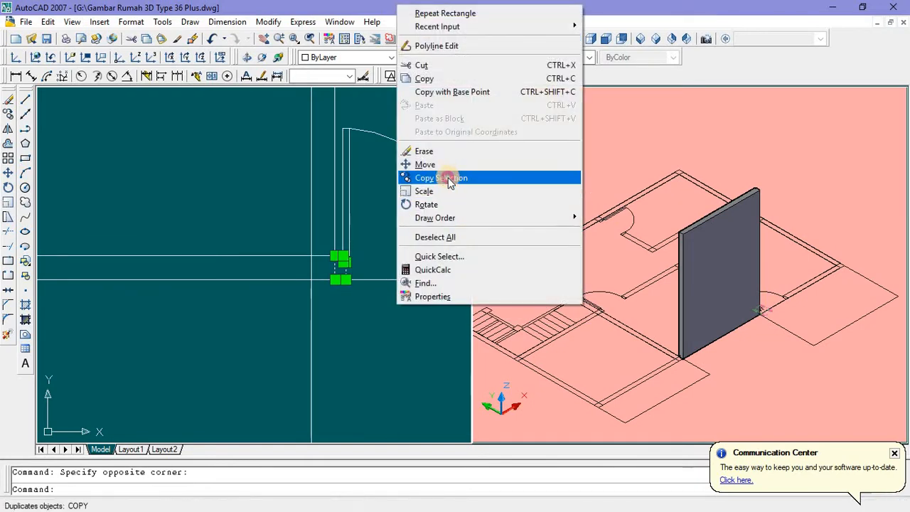
left_click(449, 177)
left_click(335, 278)
scroll(334, 284, "down", 3)
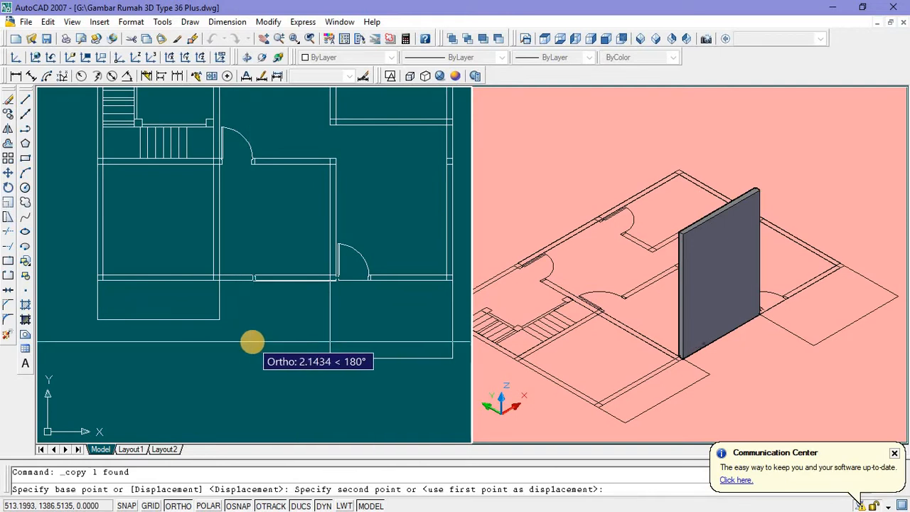
left_click(253, 342)
key("Escape")
Step: Mirror the copied frame post across a horizontal line just below the front wall, keeping the source object
scroll(241, 253, "up", 4)
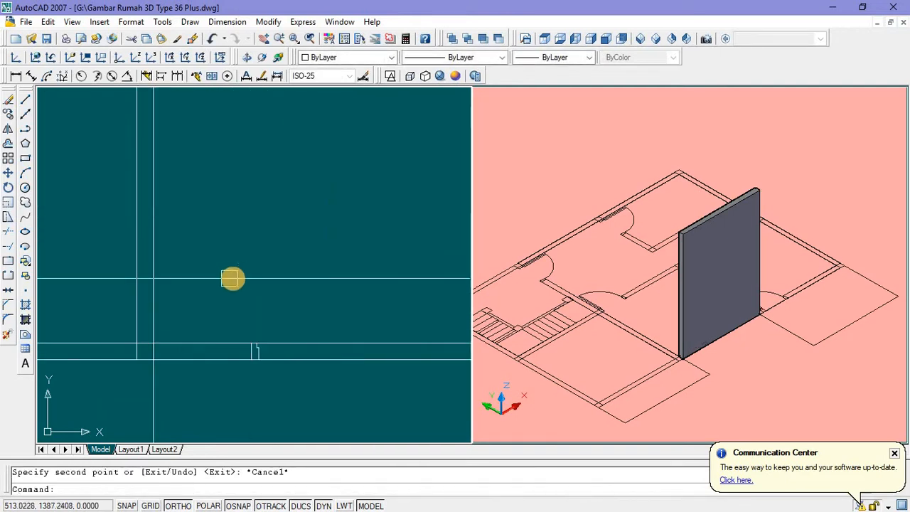
scroll(235, 296, "down", 2)
left_click(229, 285)
left_click(288, 350)
right_click(284, 282)
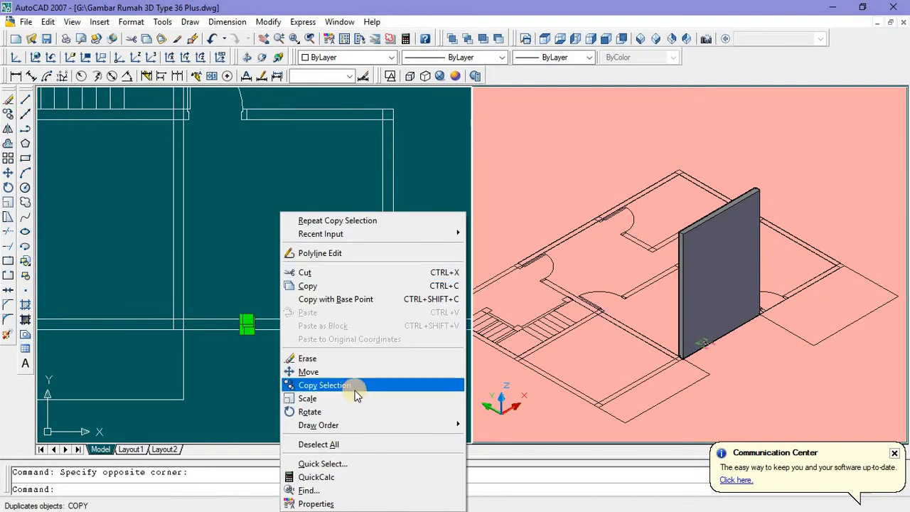
left_click(346, 389)
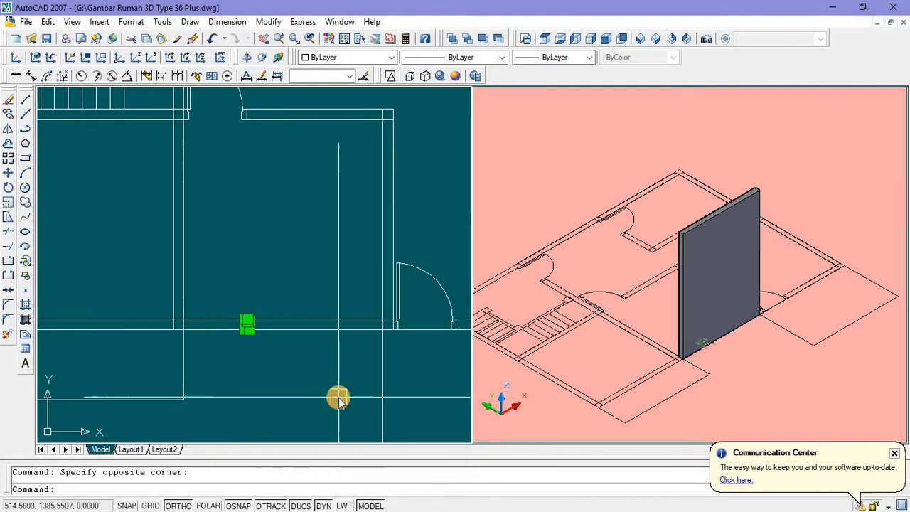
type("mi")
key("Return")
left_click(308, 347)
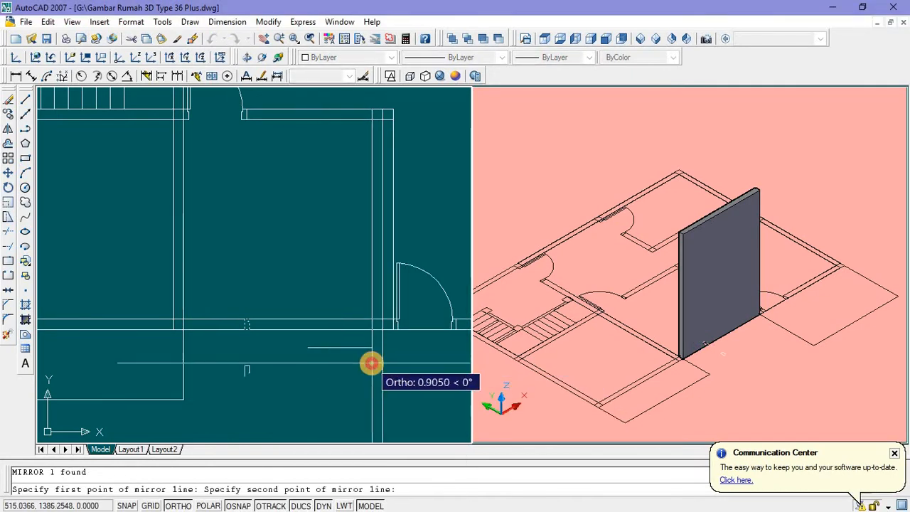
left_click(371, 363)
key("Return")
Step: Erase the source frame post that lies within the middle room's front wall
left_click(235, 307)
left_click(282, 347)
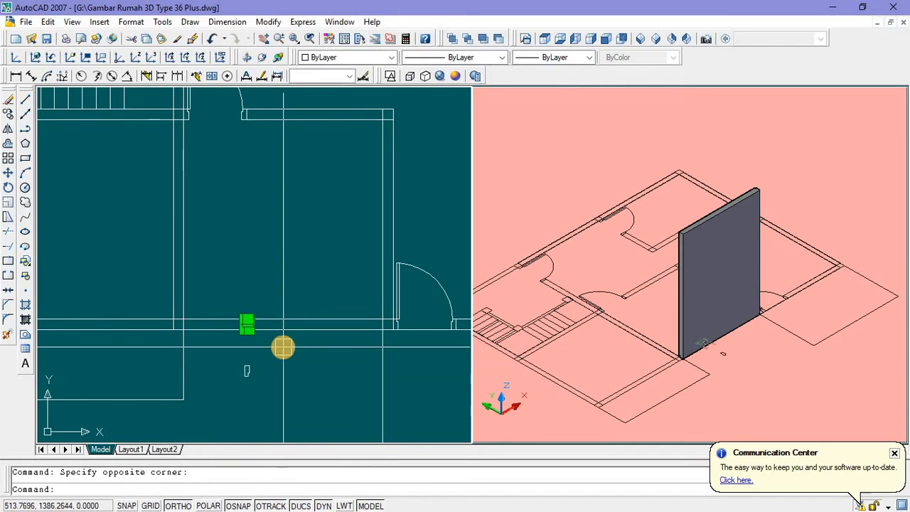
key("Delete")
Step: Draw a 0.7 by 0.04 rectangle in the empty space to the right of the mirrored frame post
scroll(248, 372, "up", 6)
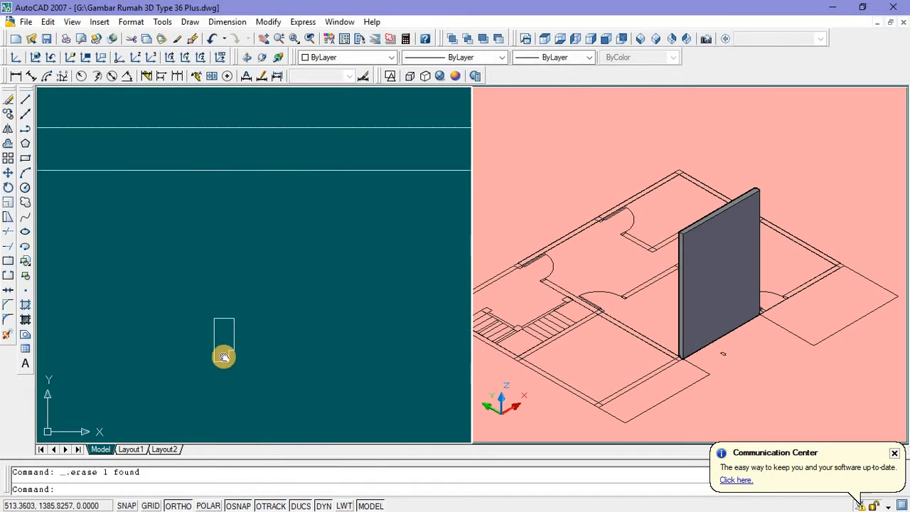
middle_click_drag(223, 357, 181, 338)
scroll(220, 327, "down", 2)
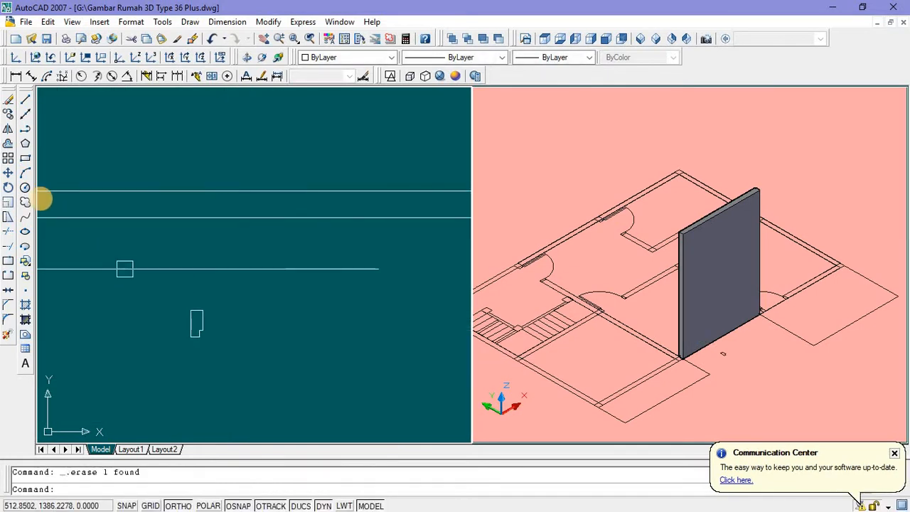
left_click(364, 366)
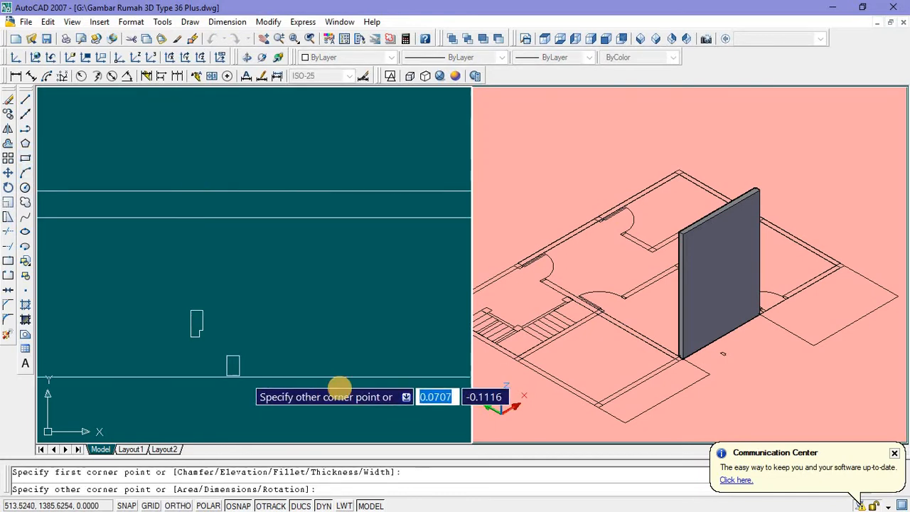
middle_click_drag(319, 386, 310, 385)
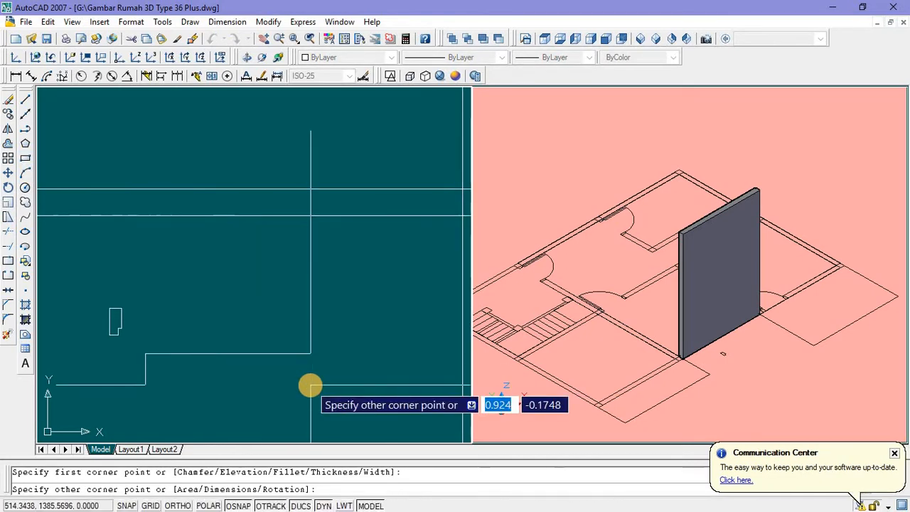
type("0.7")
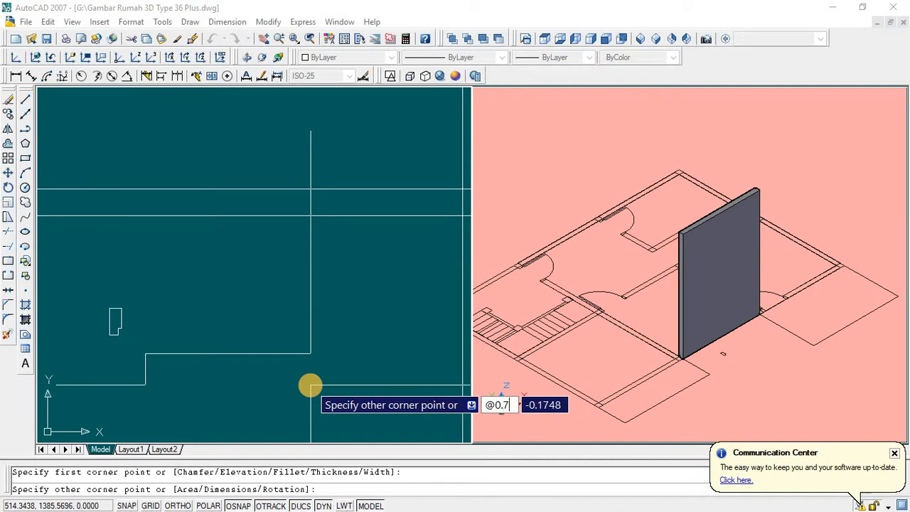
key("Tab")
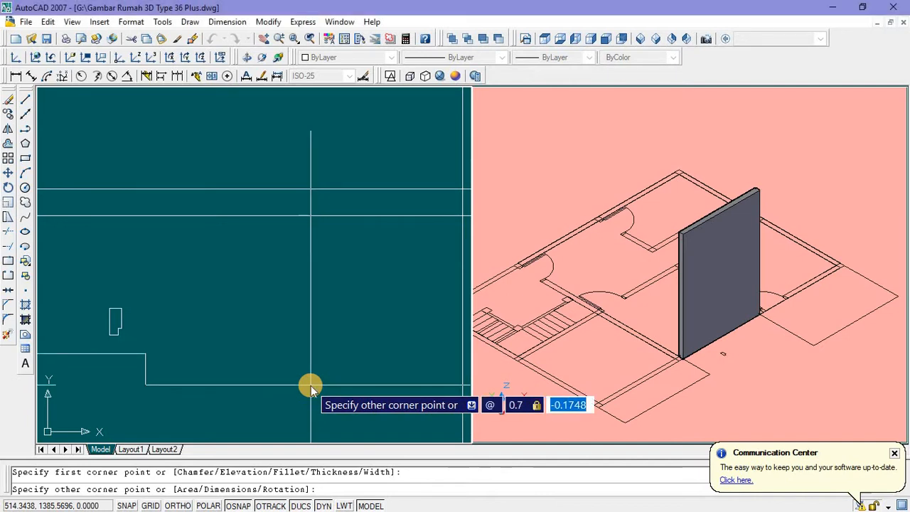
type("0.")
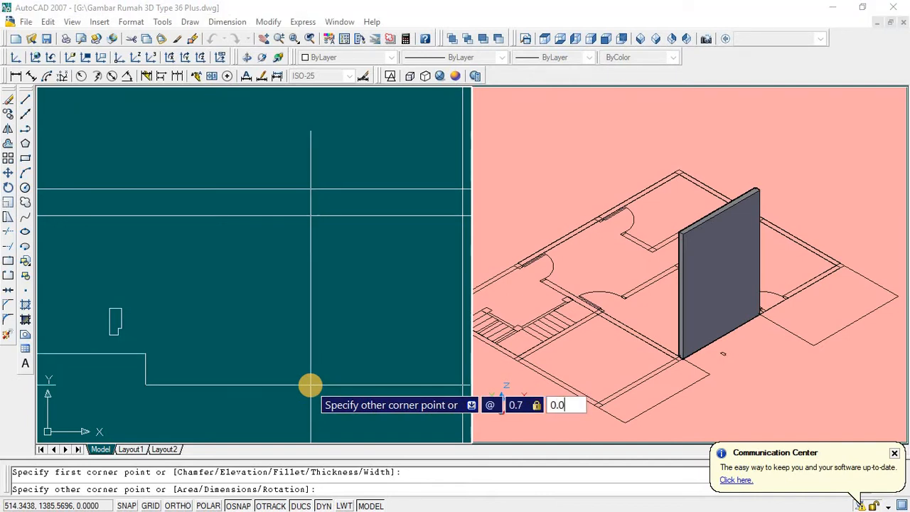
type("04")
key("Return")
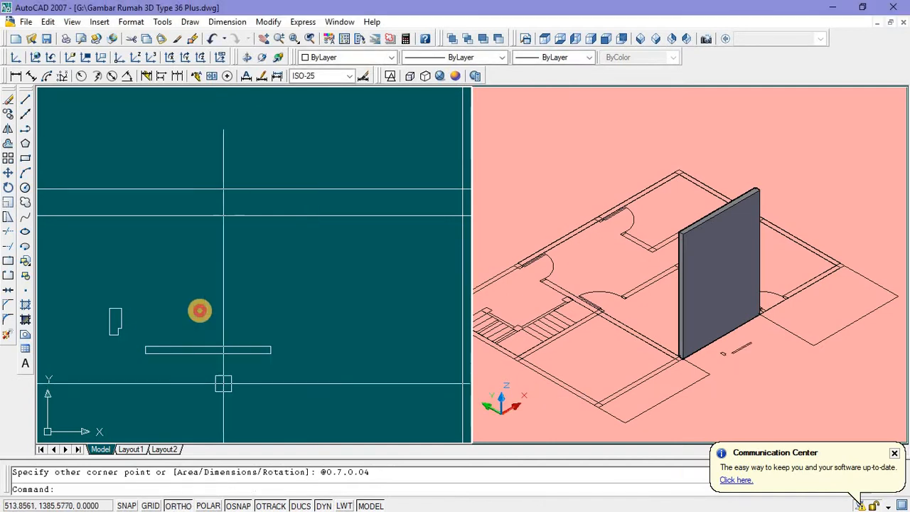
Step: Move the thin rectangle by its upper-left corner to the inner corner of the frame post's notch
left_click(199, 310)
left_click(171, 359)
right_click(171, 256)
left_click(213, 372)
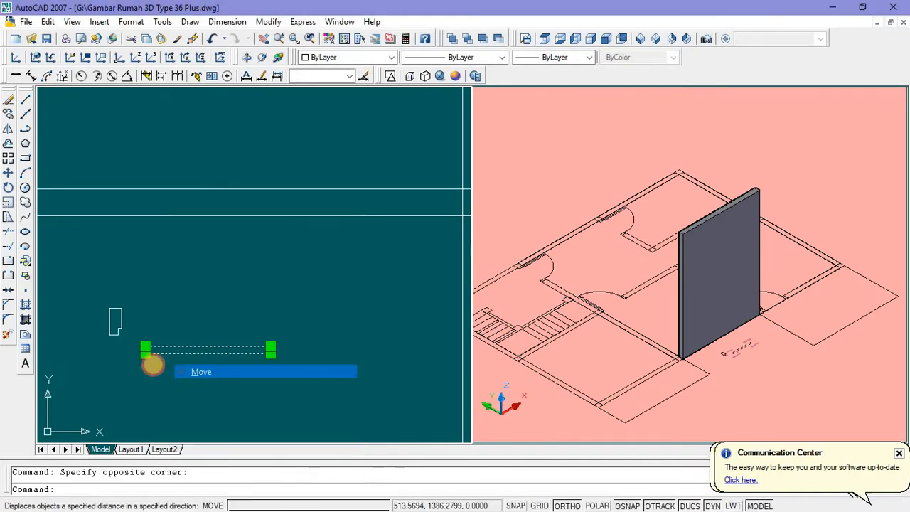
left_click(145, 347)
scroll(117, 330, "up", 2)
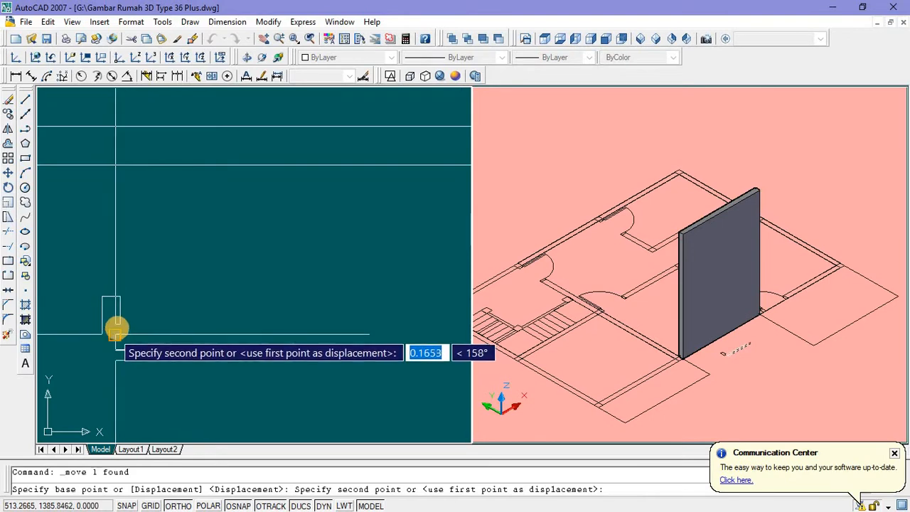
scroll(115, 325, "up", 3)
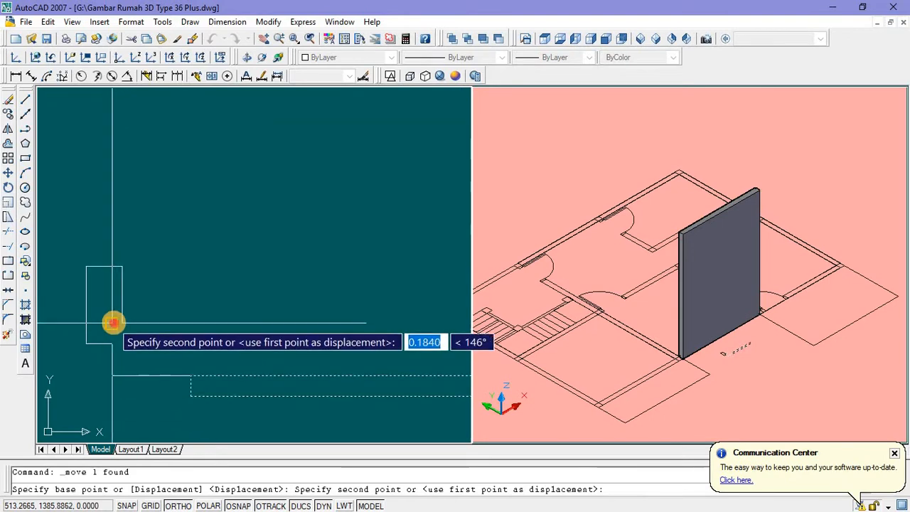
left_click(113, 324)
Step: Mirror the frame post about a vertical line through the thin rectangle's midpoint, keeping the original post
scroll(179, 371, "down", 3)
scroll(168, 347, "up", 4)
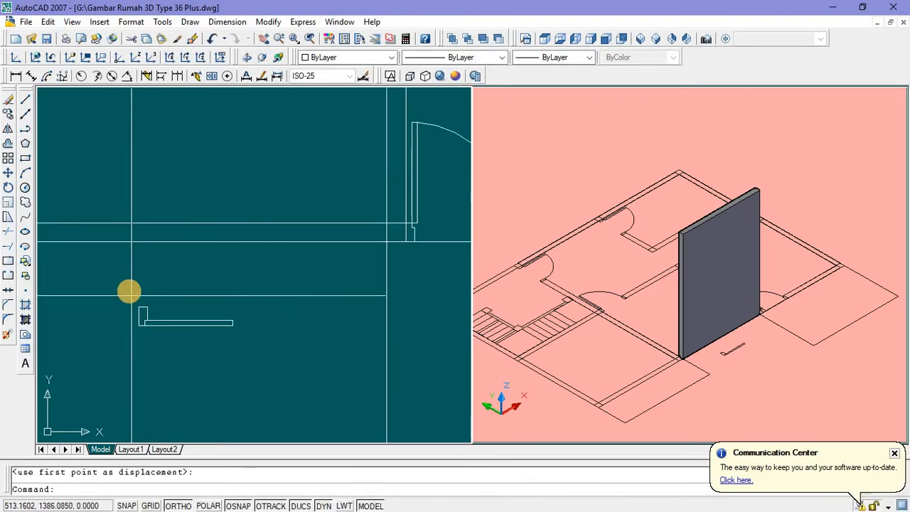
left_click(128, 290)
left_click(168, 339)
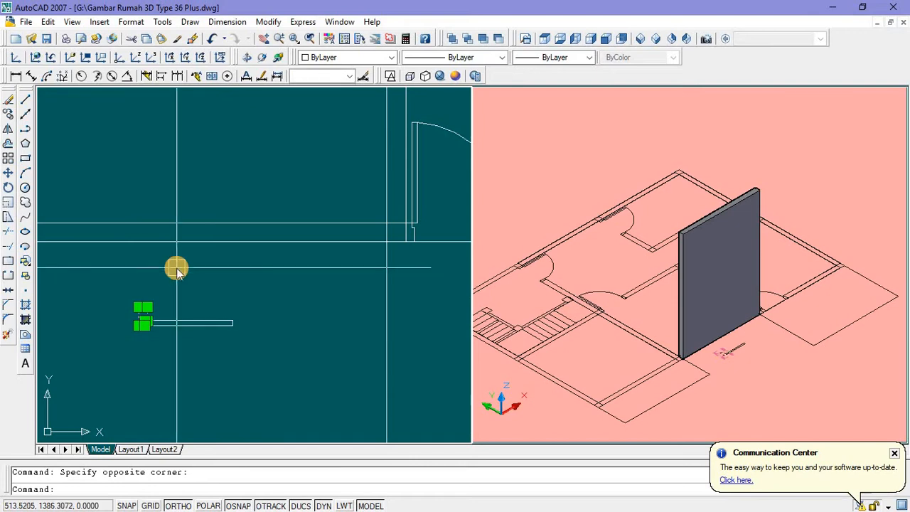
type("mi")
key("Return")
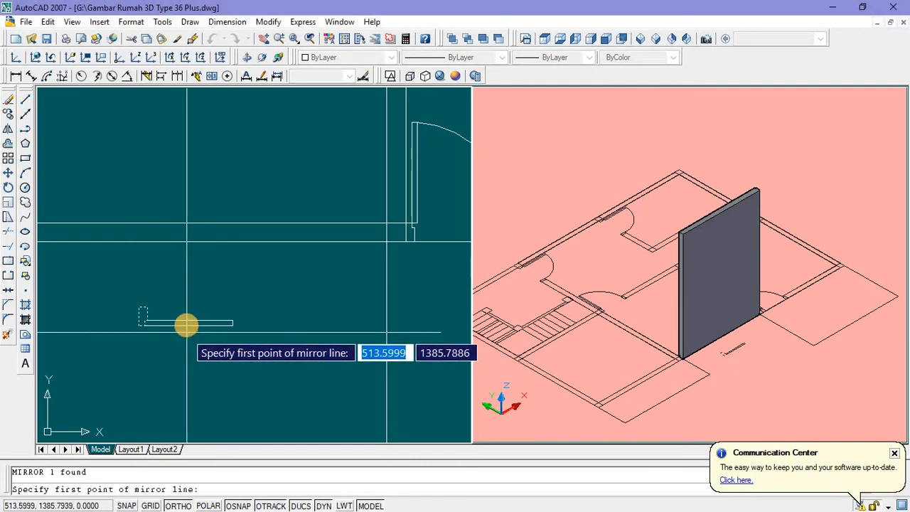
left_click(187, 323)
left_click(188, 353)
key("Return")
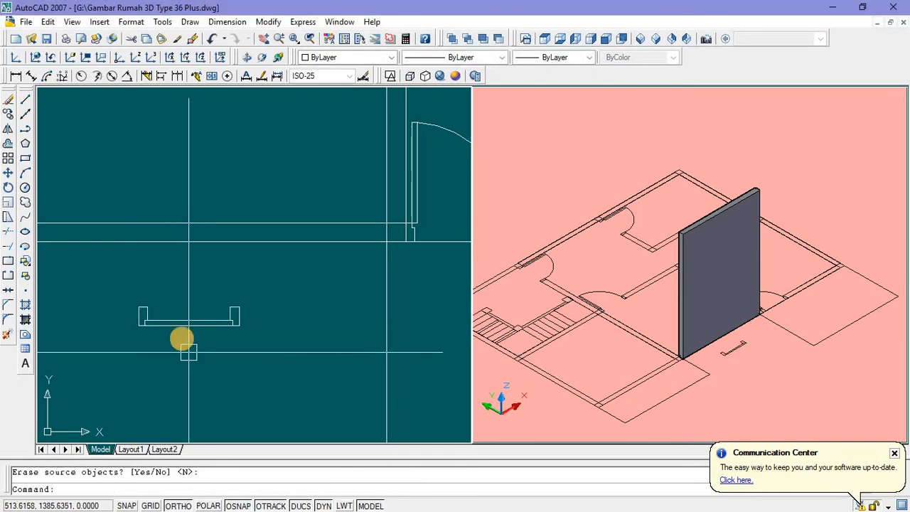
Step: Copy the left frame post and thin rectangle from the post's upper-left corner to the right post's upper-left corner
left_click(130, 286)
left_click(133, 290)
left_click(126, 288)
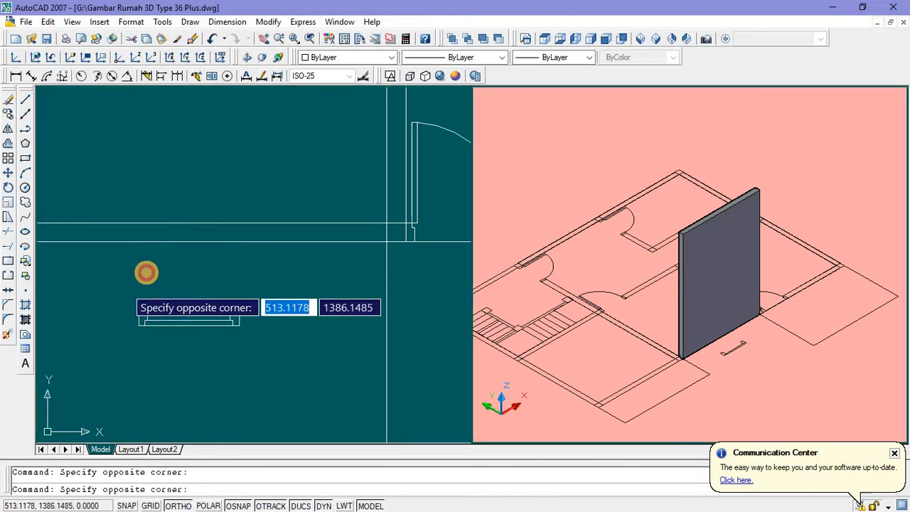
left_click(209, 374)
right_click(165, 376)
left_click(209, 384)
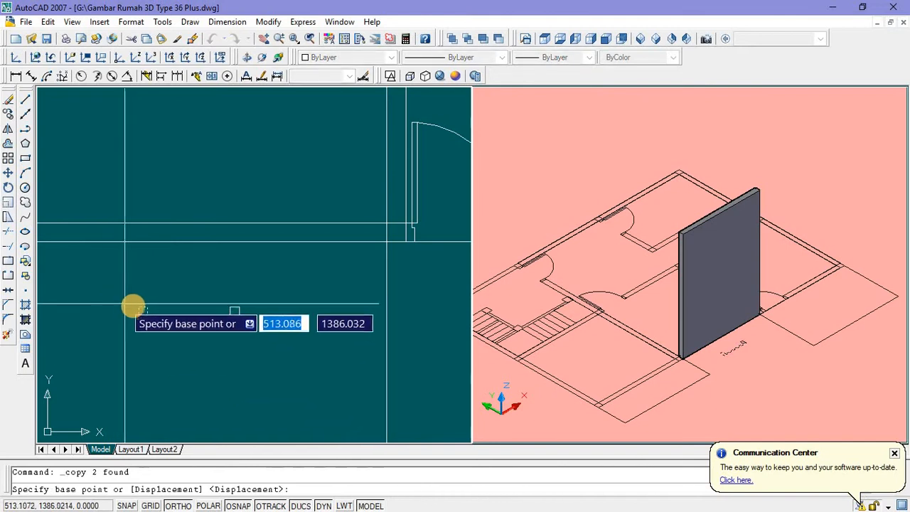
left_click(135, 306)
left_click(229, 307)
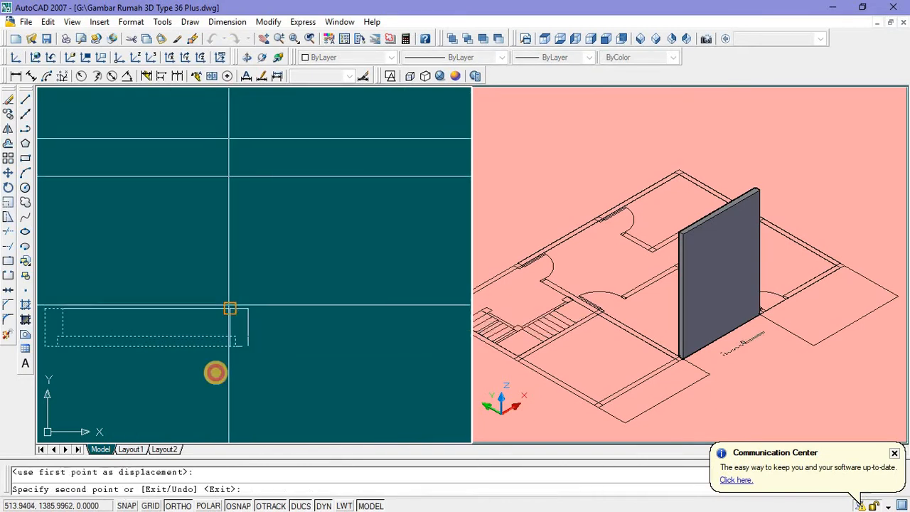
key("Return")
scroll(221, 392, "up", 5)
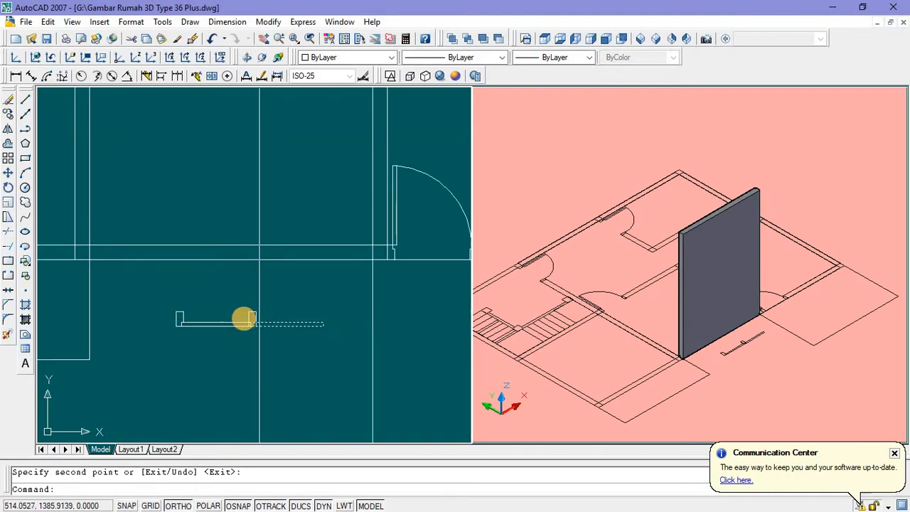
key("Escape")
scroll(238, 307, "up", 3)
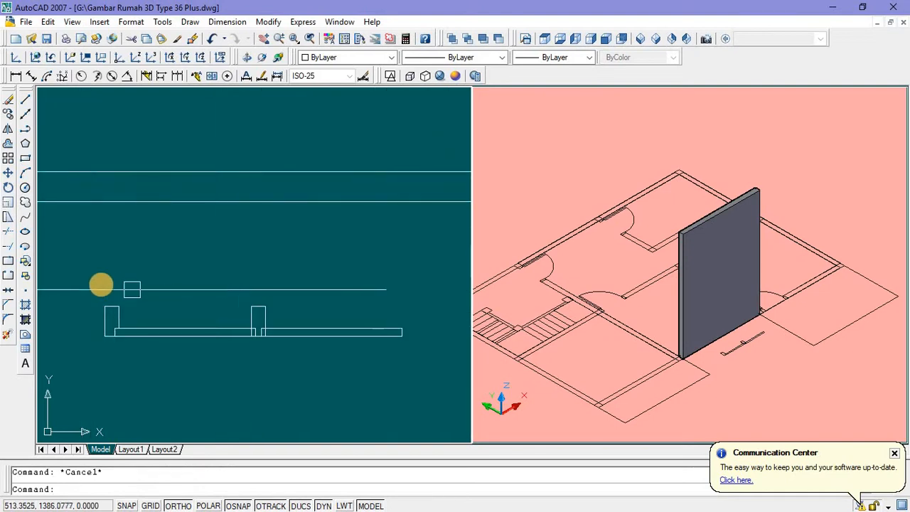
Step: Mirror the left frame post about a vertical line through the middle post's top midpoint, keeping the original
left_click(91, 278)
left_click(135, 340)
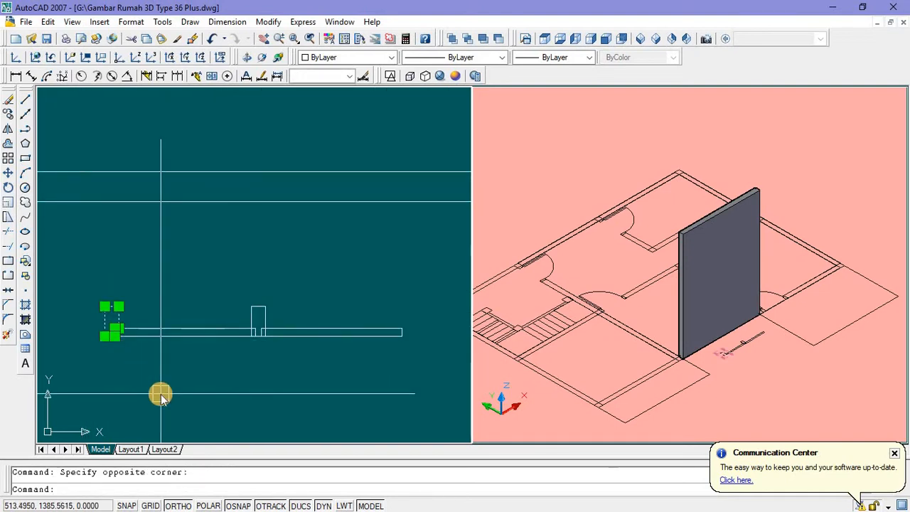
type("mi")
key("Return")
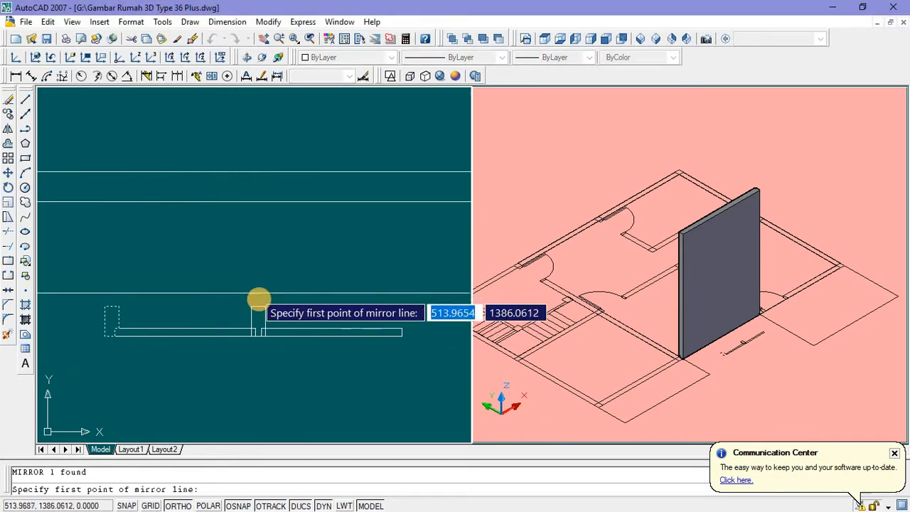
left_click(258, 306)
left_click(259, 264)
key("Return")
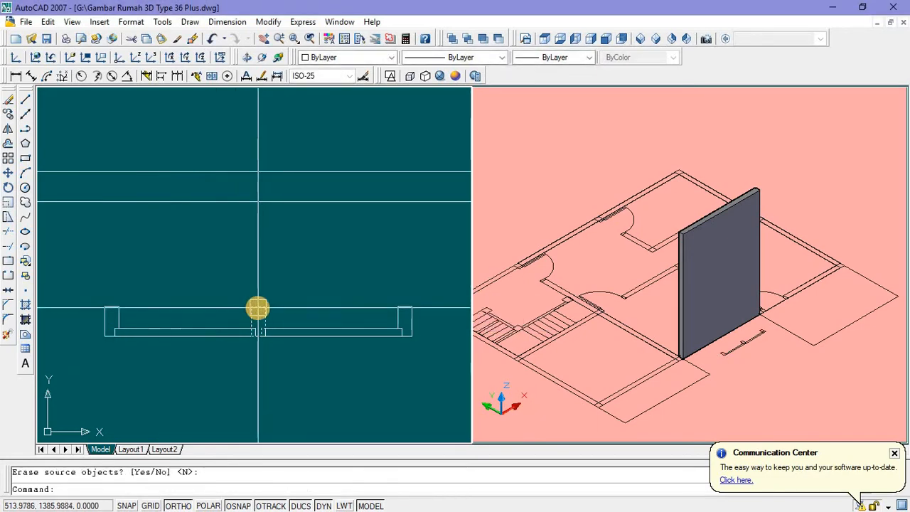
Step: Draw a line about 2.85 long along the front wall's inner face between the two side walls of the room left of the front door
scroll(259, 298, "down", 3)
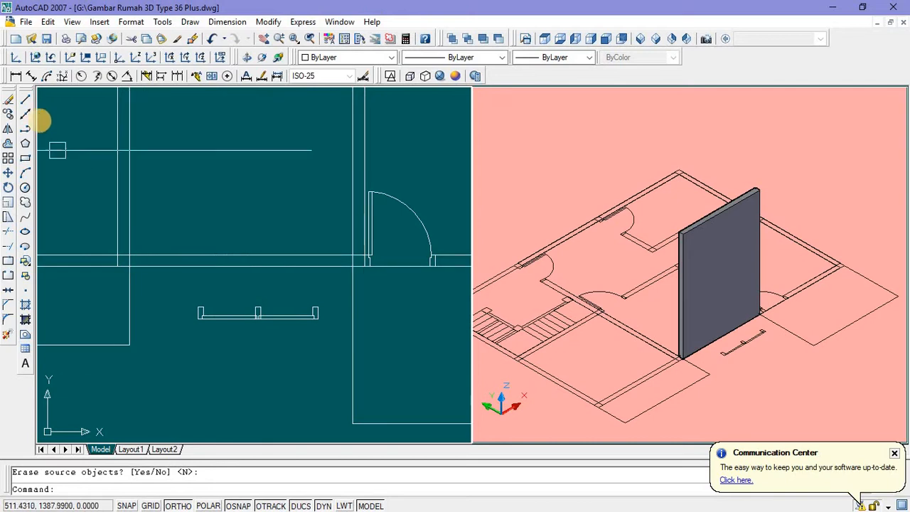
left_click(25, 99)
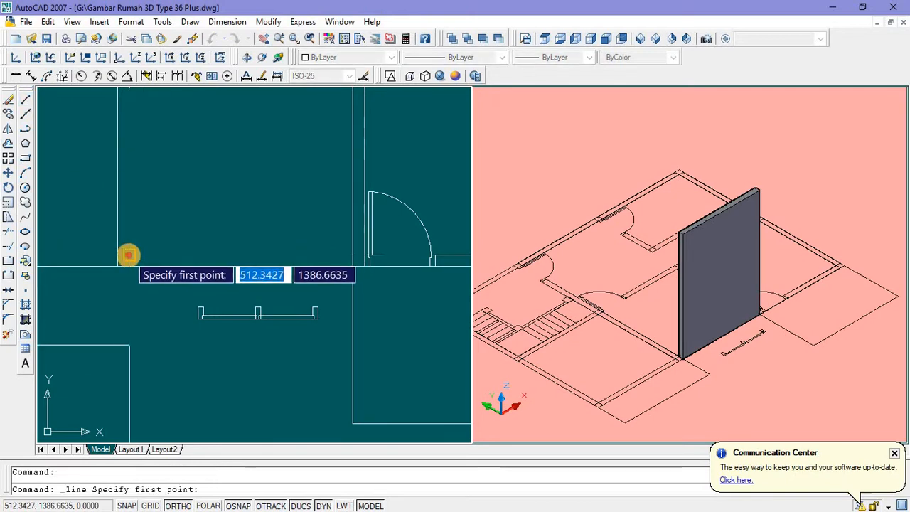
left_click(128, 257)
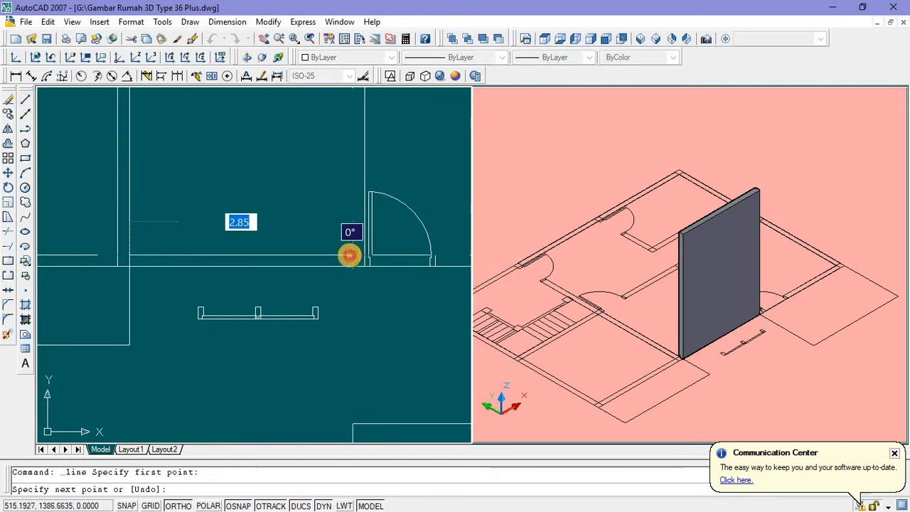
left_click(350, 256)
key("Escape")
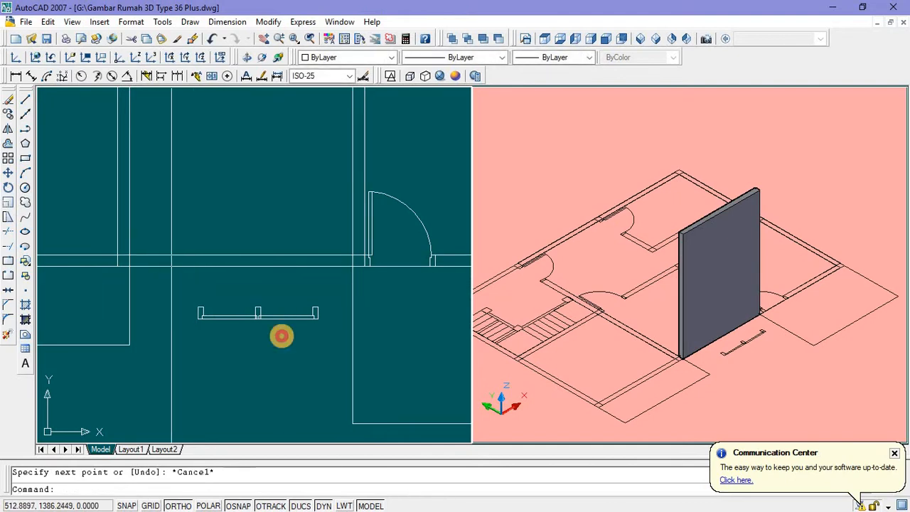
Step: Move the whole window frame by the middle post's top midpoint to the midpoint of the new line on the front wall
left_click(171, 288)
left_click(355, 374)
right_click(259, 172)
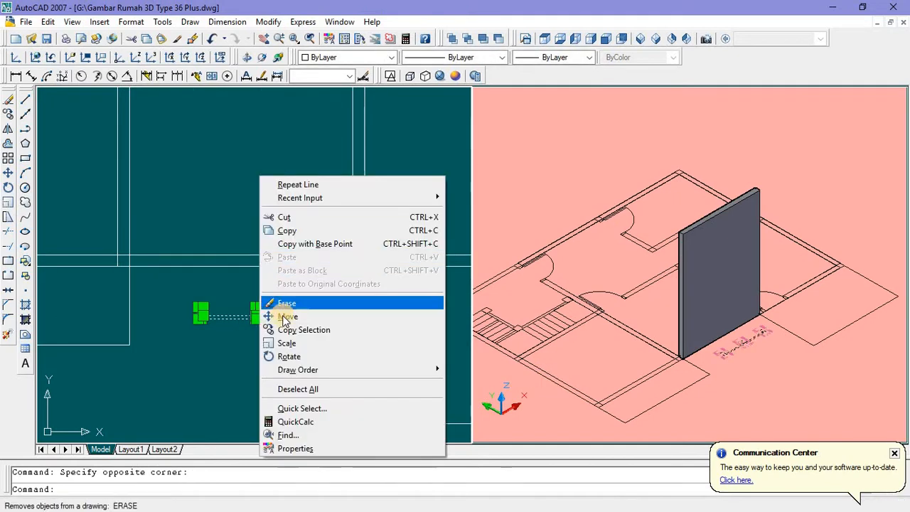
left_click(286, 317)
scroll(252, 313, "up", 3)
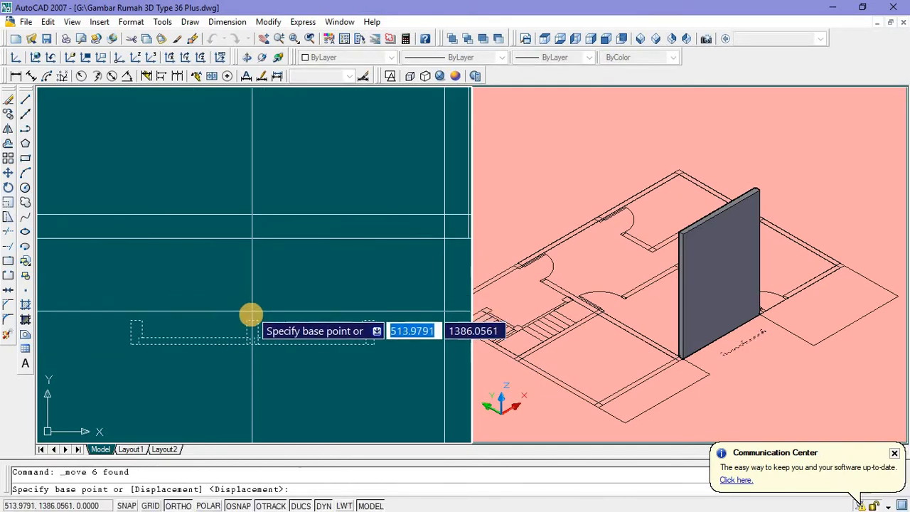
left_click(249, 314)
scroll(244, 311, "down", 3)
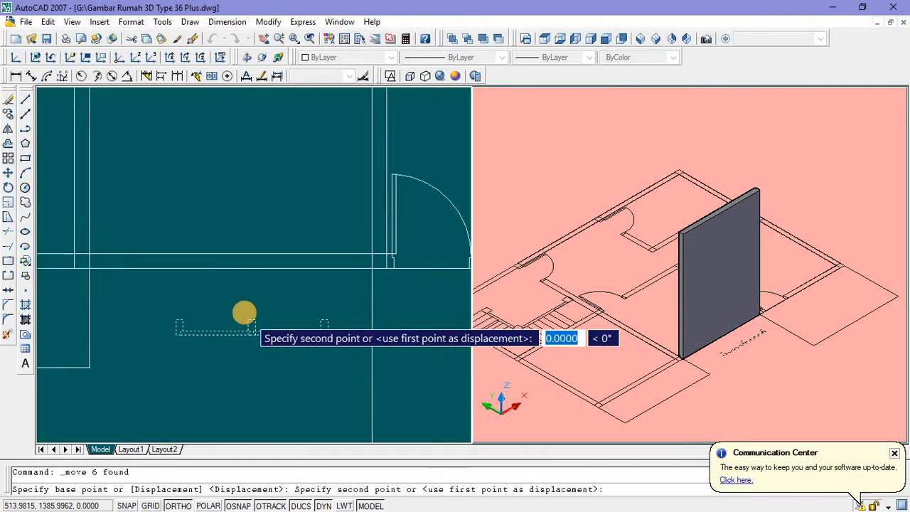
left_click(235, 278)
Step: Draw a line along the front wall's inner face from the front door's right post to the right wall's inner corner
middle_click_drag(214, 350, 197, 349)
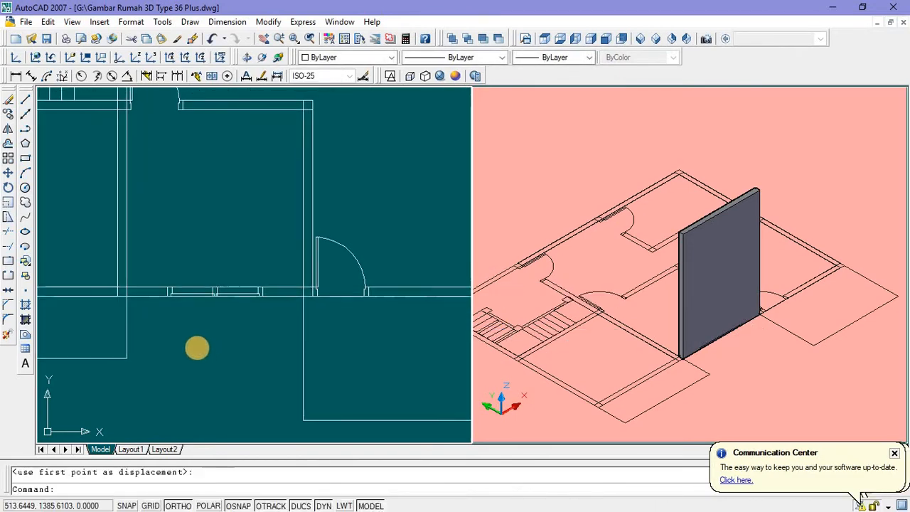
scroll(234, 329, "down", 3)
scroll(325, 334, "up", 3)
middle_click_drag(290, 318, 264, 304)
left_click(25, 103)
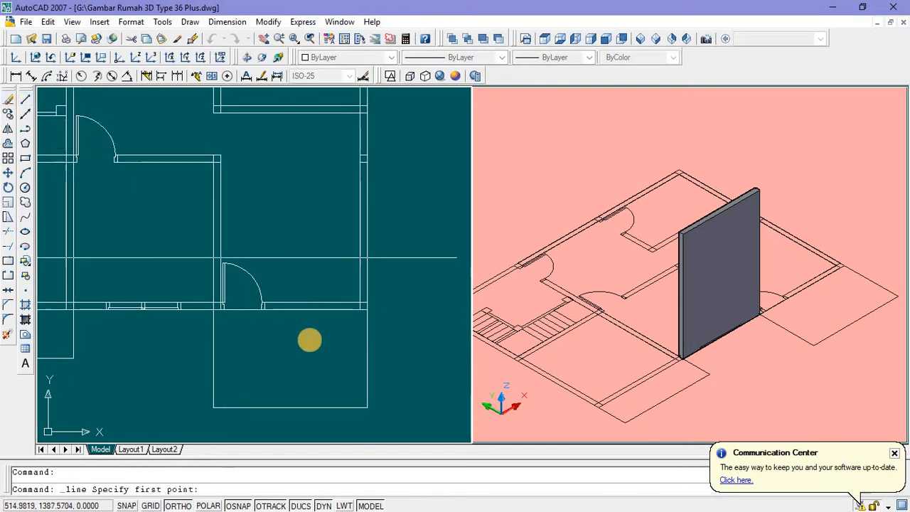
scroll(308, 339, "up", 3)
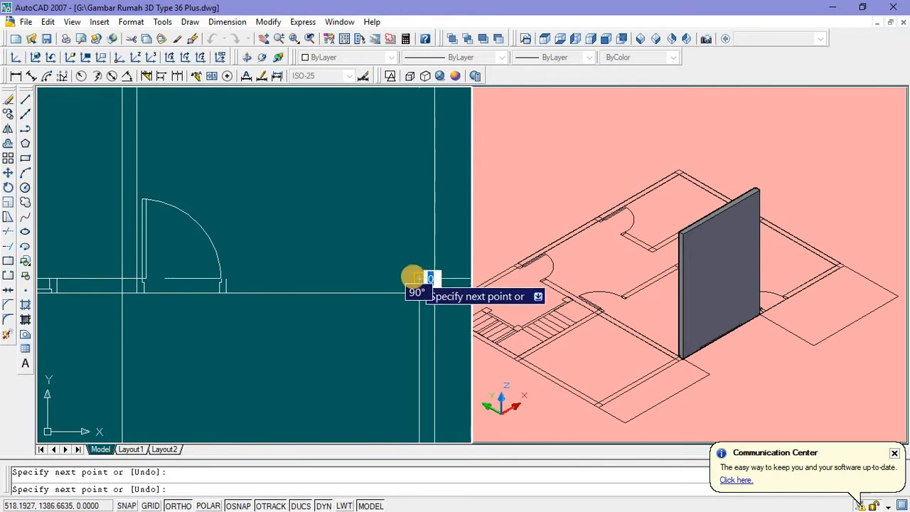
key("Escape")
Step: Copy the window frame by its middle post's top midpoint to the midpoint of the inner wall line right of the front door
scroll(366, 278, "down", 3)
scroll(215, 263, "up", 4)
left_click(188, 254)
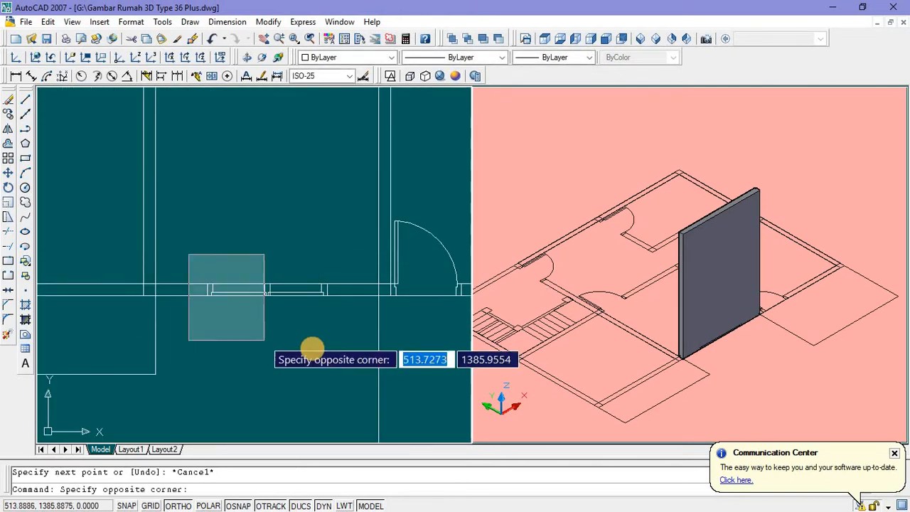
left_click(345, 331)
right_click(253, 216)
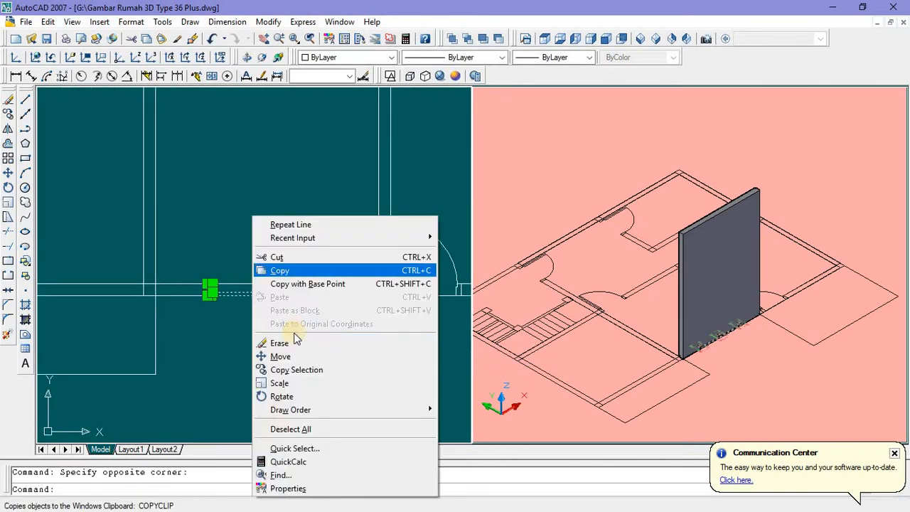
left_click(299, 369)
scroll(225, 271, "up", 4)
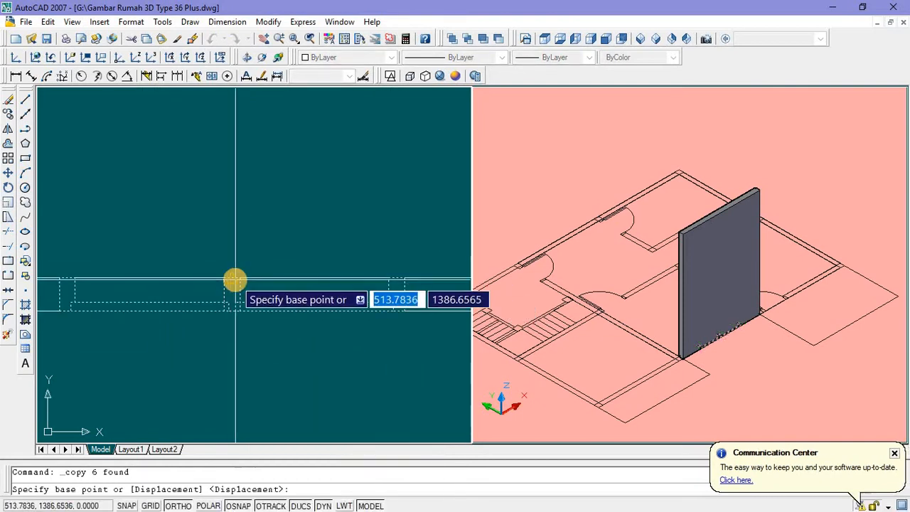
left_click(232, 280)
scroll(221, 286, "down", 5)
middle_click_drag(335, 286, 206, 302)
middle_click_drag(334, 290, 259, 295)
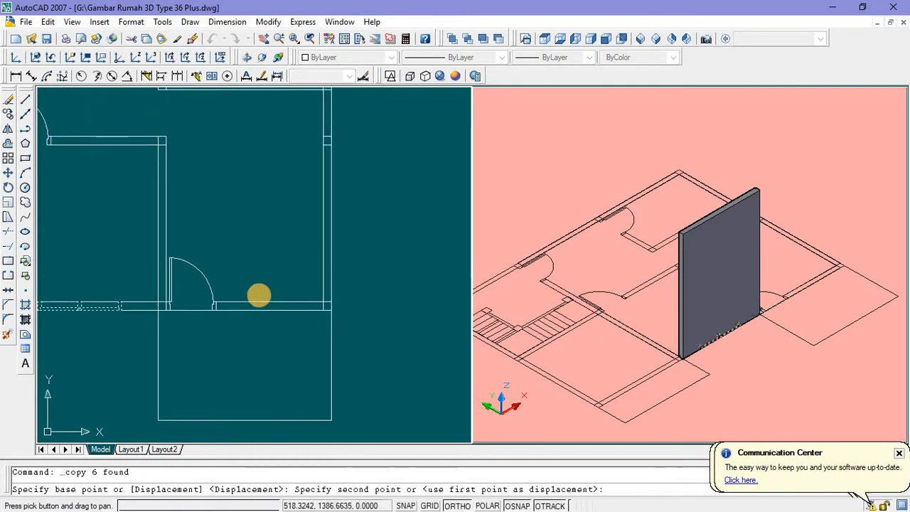
left_click(264, 305)
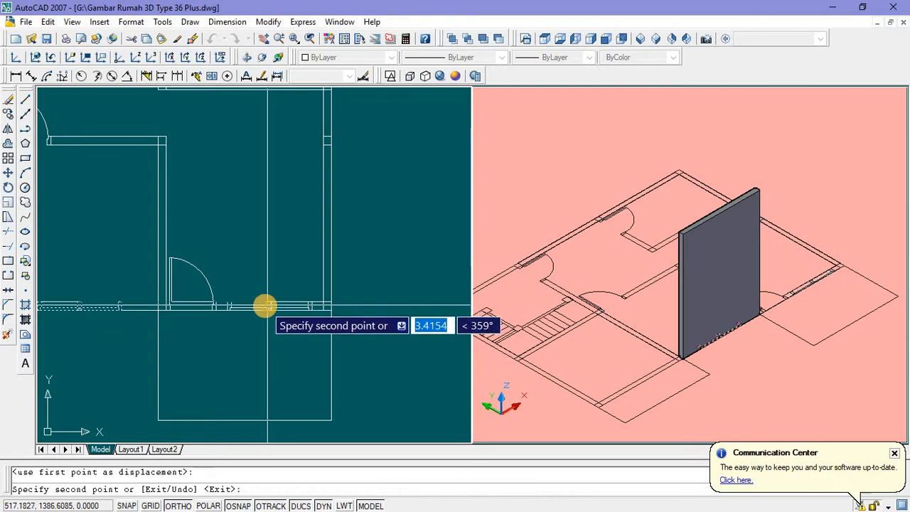
key("Escape")
scroll(256, 329, "down", 2)
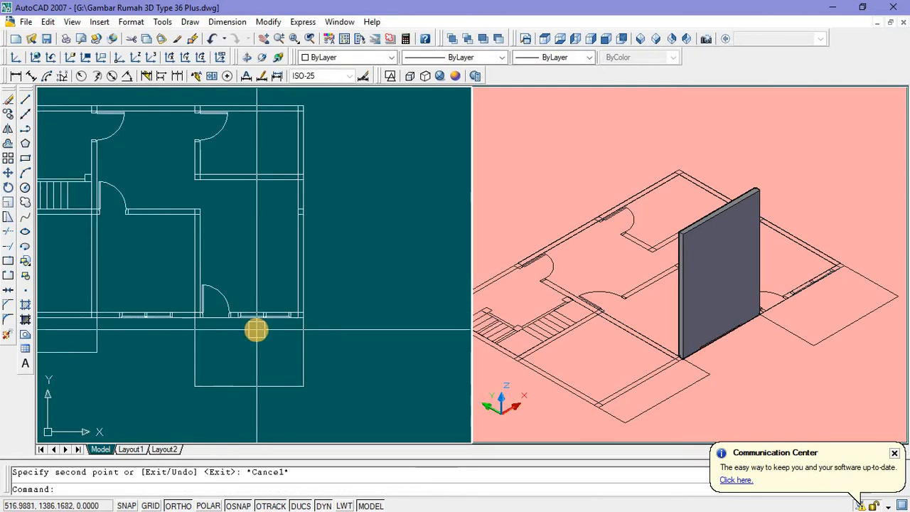
key("Escape")
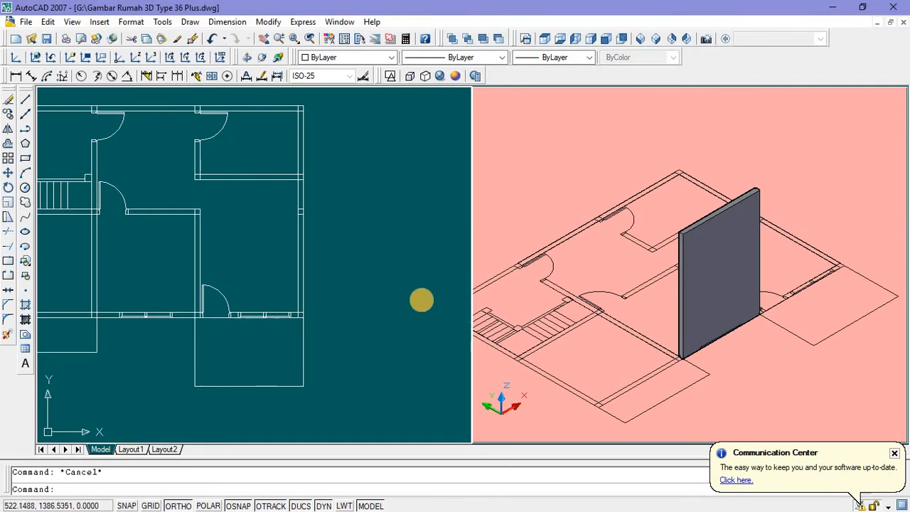
Step: Copy the window frame beside the front door about 4.56 horizontally into the empty space right of the floor plan
middle_click_drag(422, 300, 418, 322)
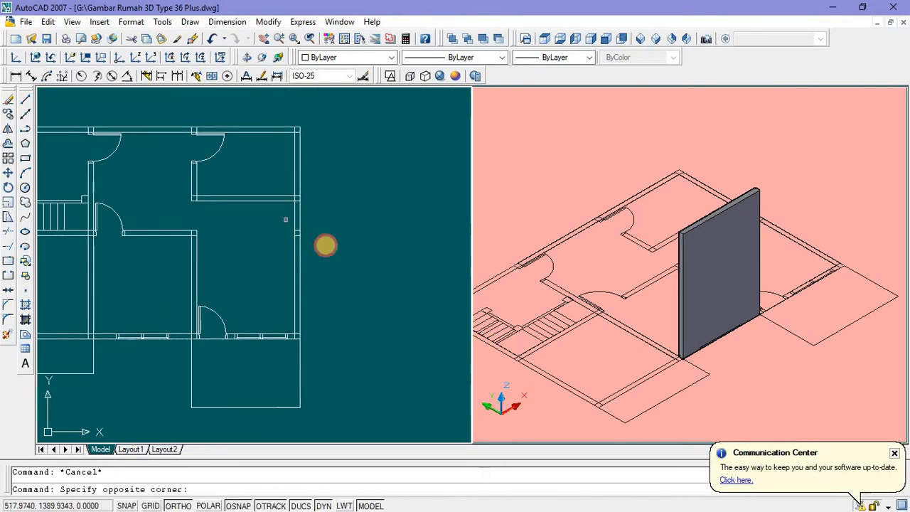
left_click(301, 296)
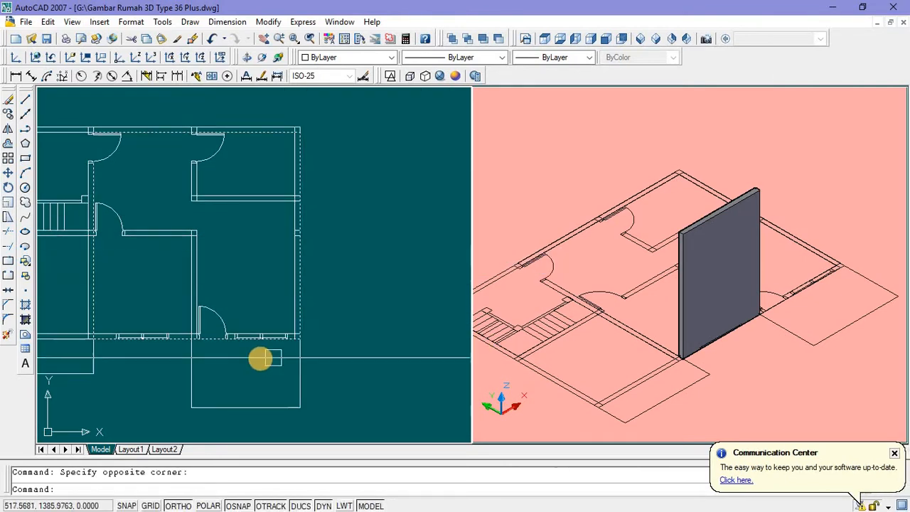
scroll(248, 343, "up", 2)
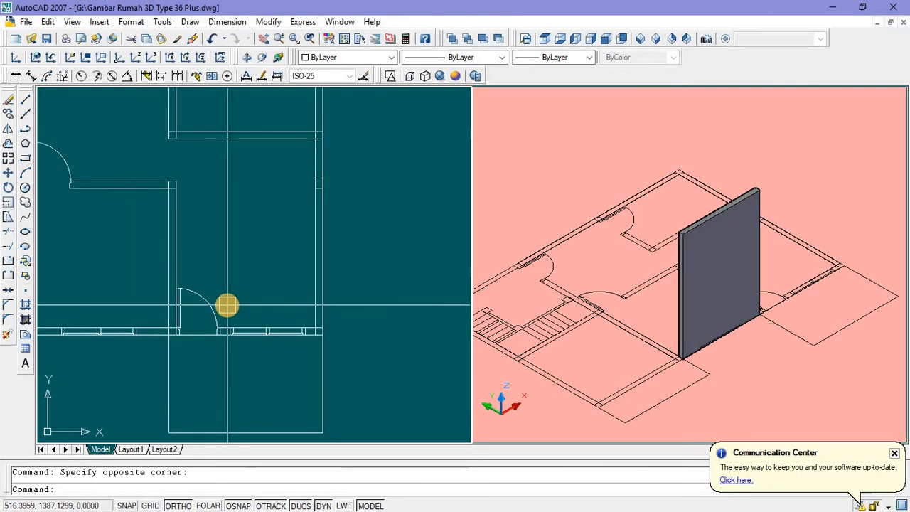
left_click(227, 305)
left_click(305, 364)
scroll(244, 282, "down", 3)
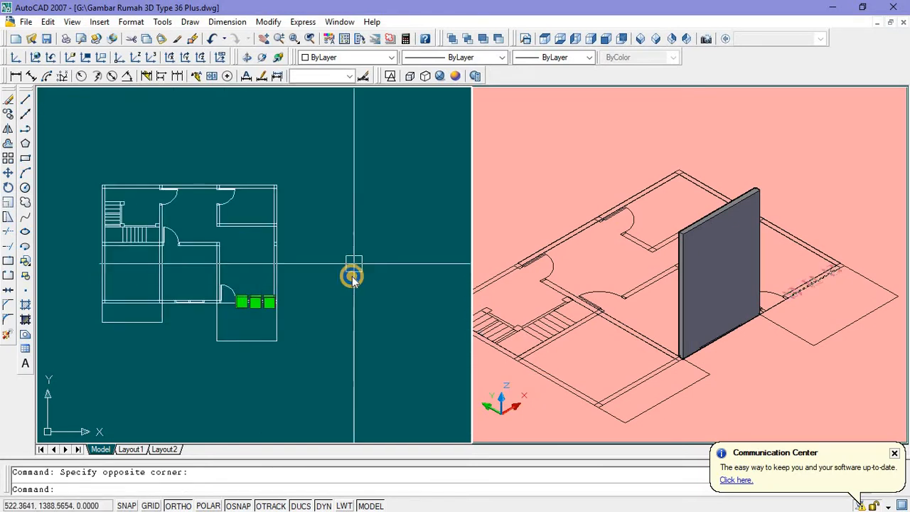
right_click(353, 279)
left_click(377, 384)
left_click(346, 382)
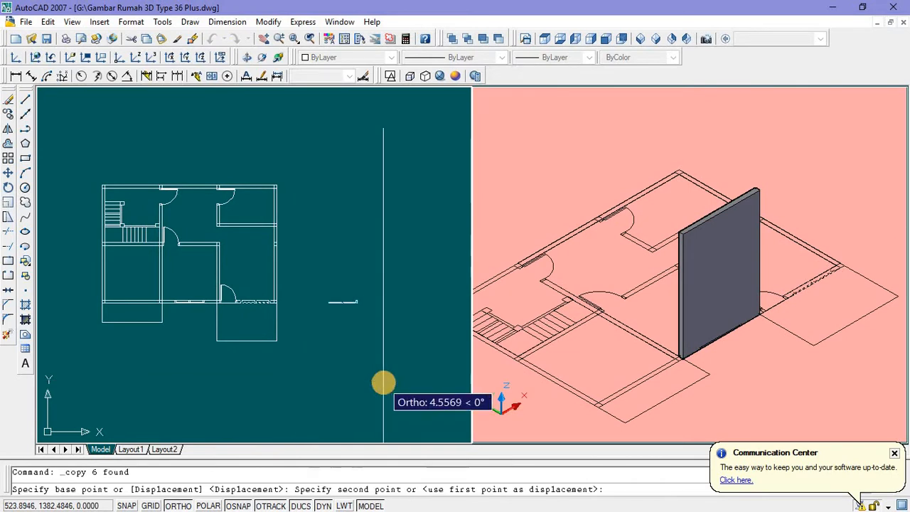
left_click(383, 382)
key("Escape")
Step: Rotate the window frame copy outside the plan 90° counterclockwise about its right end so it stands vertically
left_click(315, 275)
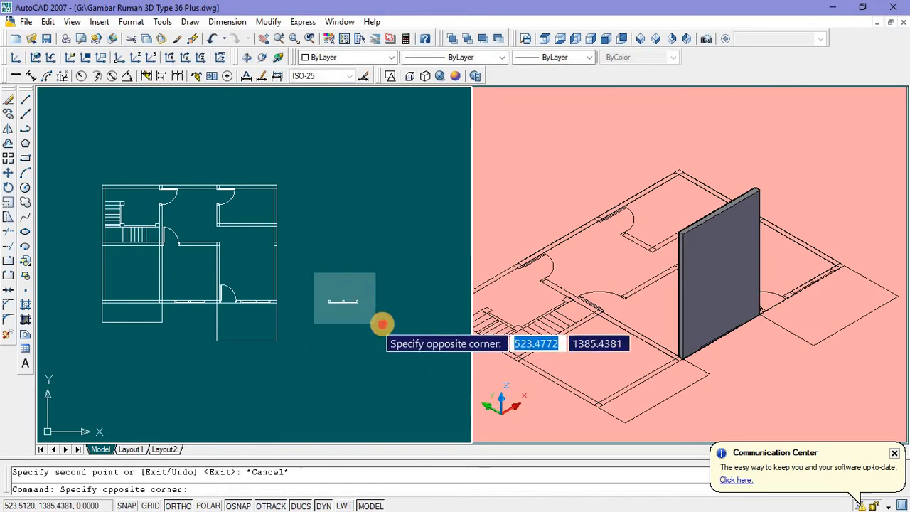
left_click(381, 320)
right_click(356, 260)
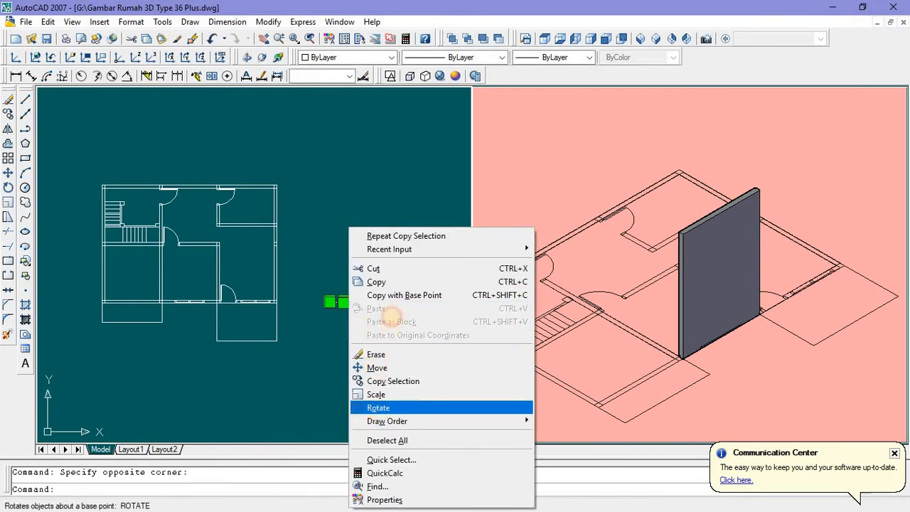
left_click(378, 407)
scroll(359, 298, "up", 4)
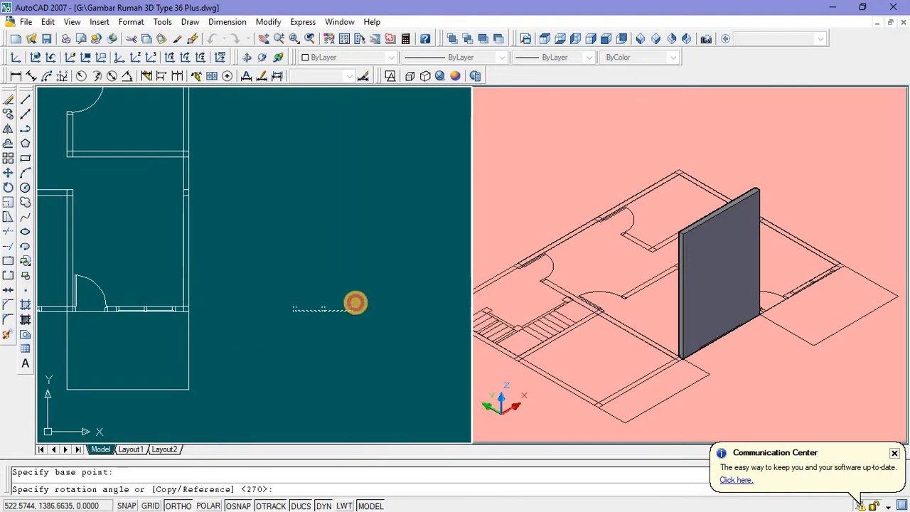
left_click(338, 248)
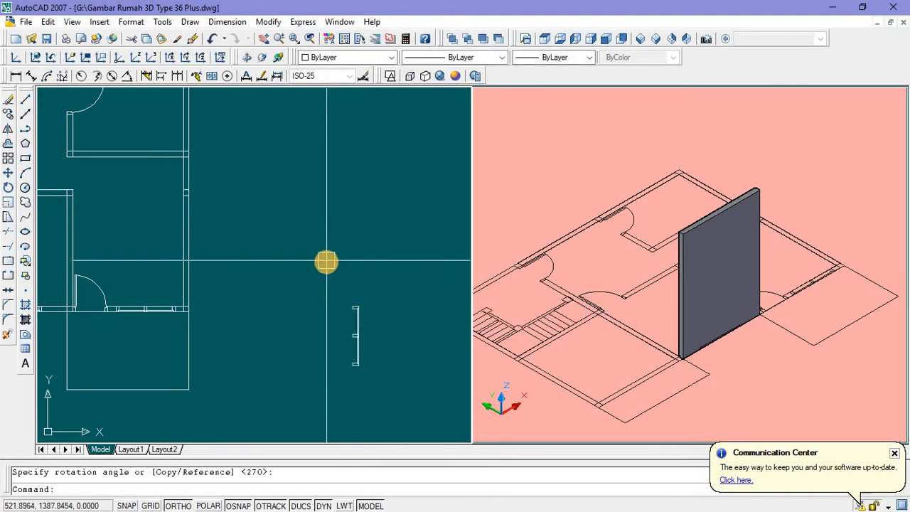
Step: Draw a vertical line along the right wall's inner face from the wall joint above down to the front wall's inner corner
scroll(303, 260, "down", 1)
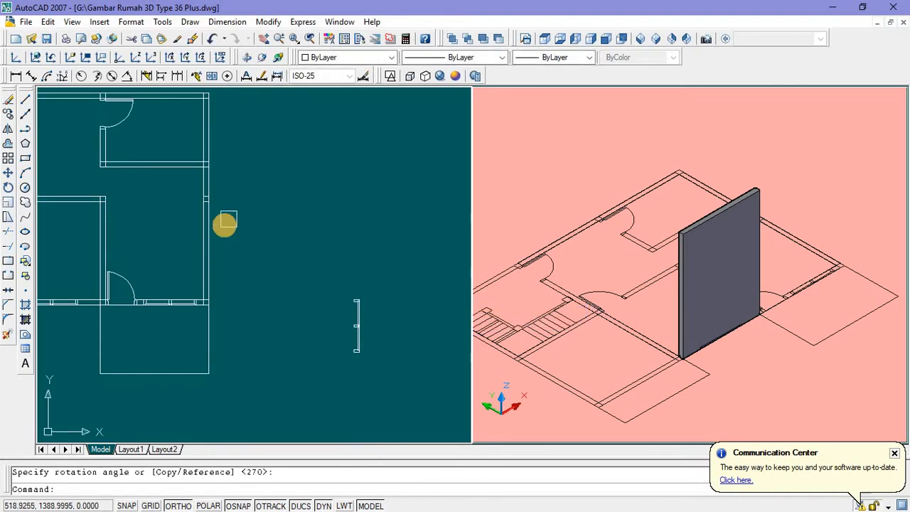
middle_click_drag(236, 228, 232, 229)
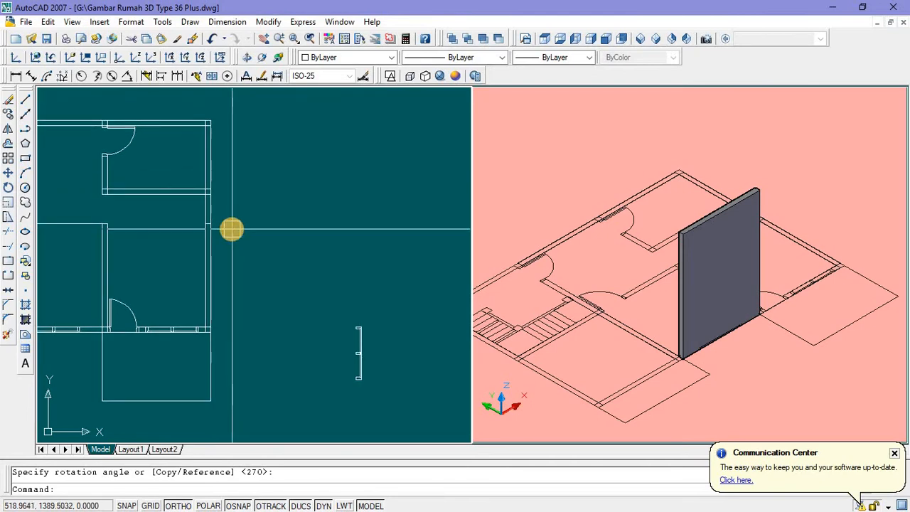
left_click(206, 267)
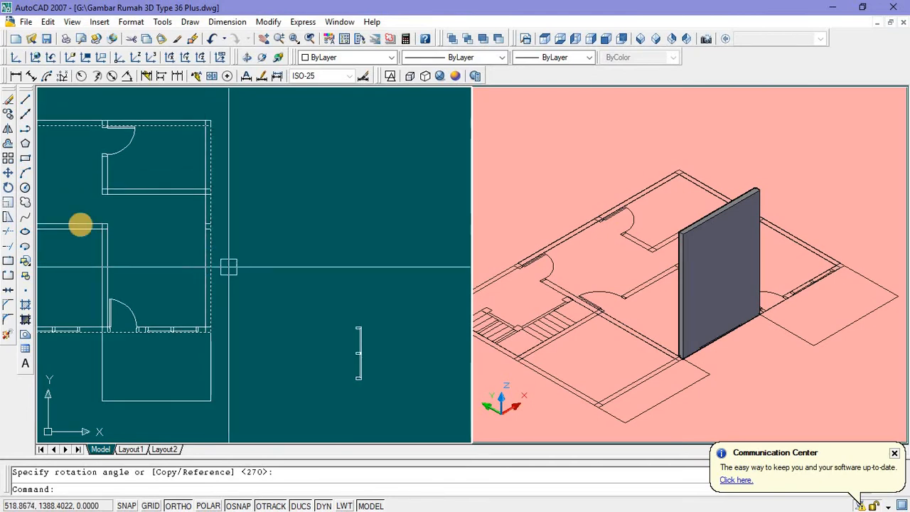
key("Escape")
left_click(27, 100)
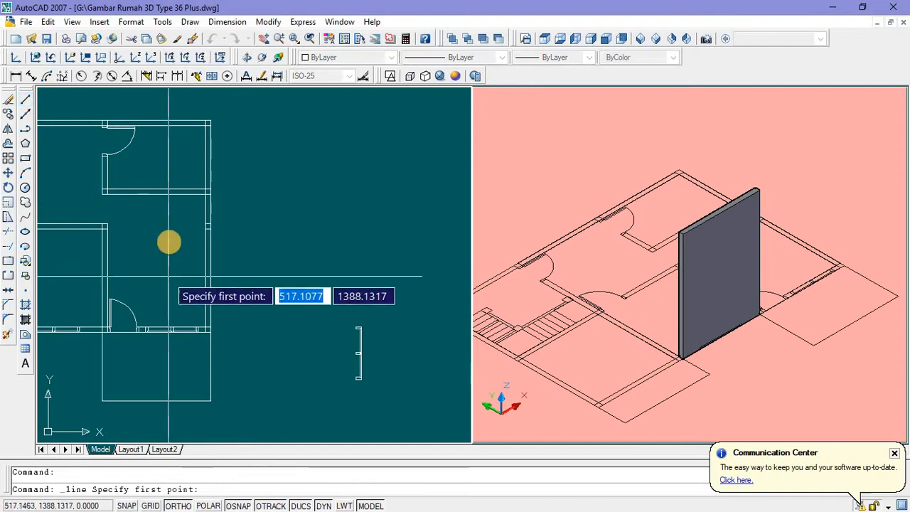
left_click(205, 323)
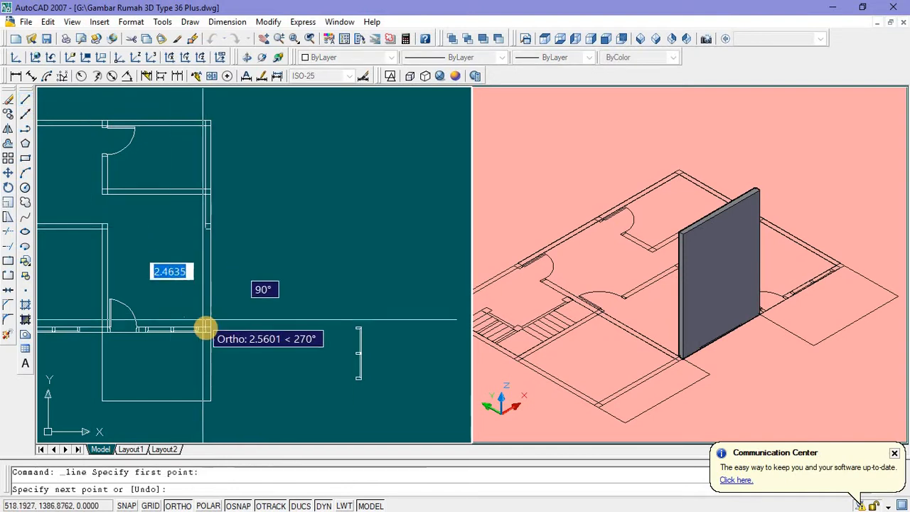
left_click(205, 327)
key("Escape")
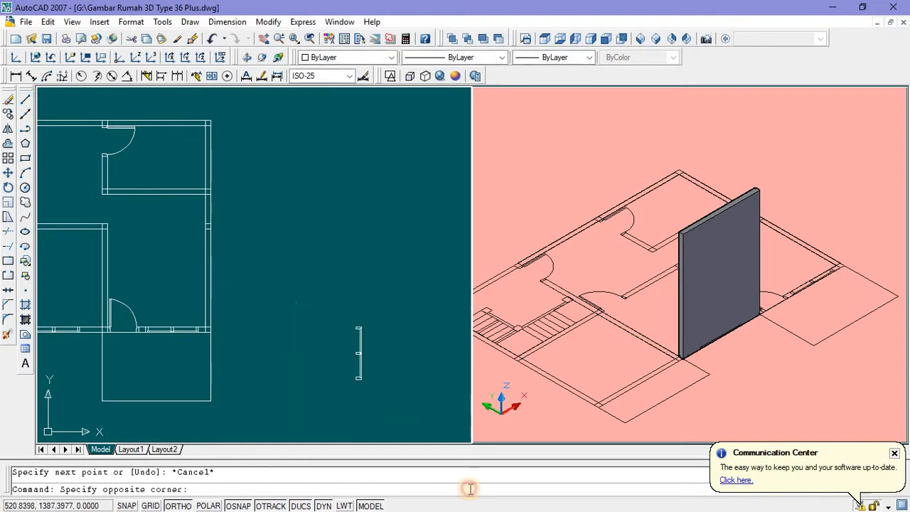
Step: Move the upright window frame by its middle post's outer midpoint to the midpoint of the right wall's inner line in the front room
left_click(412, 423)
right_click(368, 202)
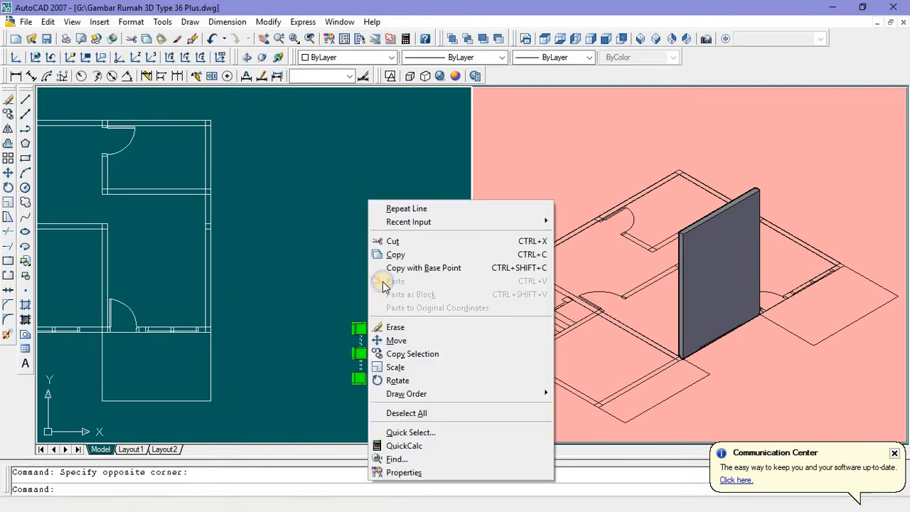
left_click(389, 341)
scroll(342, 349, "up", 6)
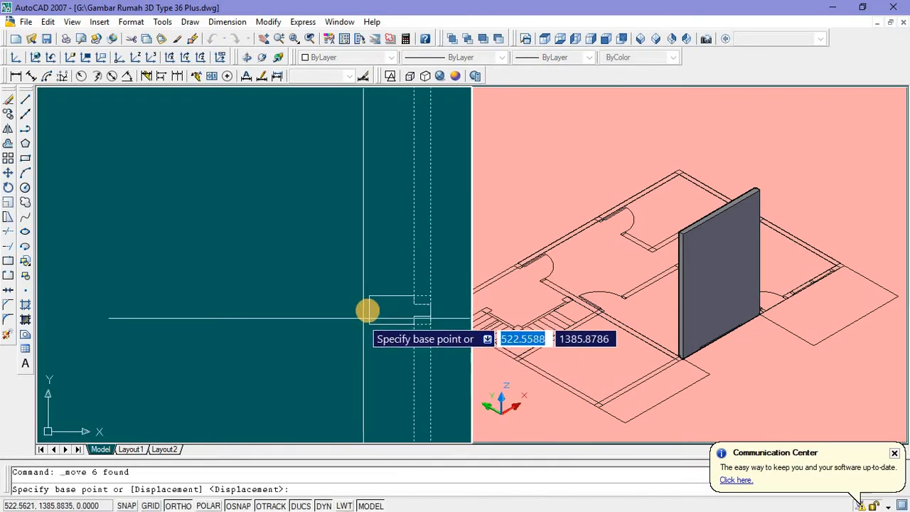
left_click(368, 311)
scroll(363, 317, "down", 5)
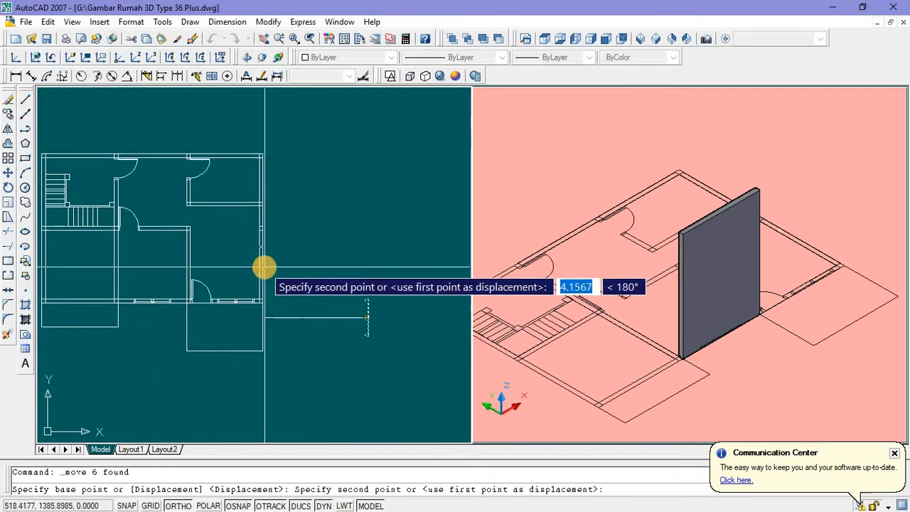
scroll(261, 266, "up", 3)
left_click(255, 266)
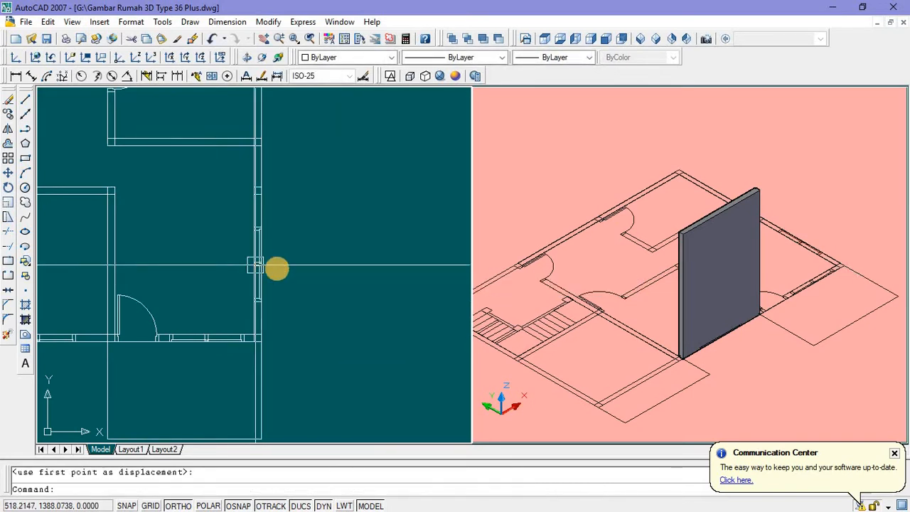
key("Escape")
Step: Draw a vertical line along the right wall's inner face in the back-right room, from the back corner down to the partition wall
scroll(301, 291, "down", 4)
scroll(317, 250, "up", 3)
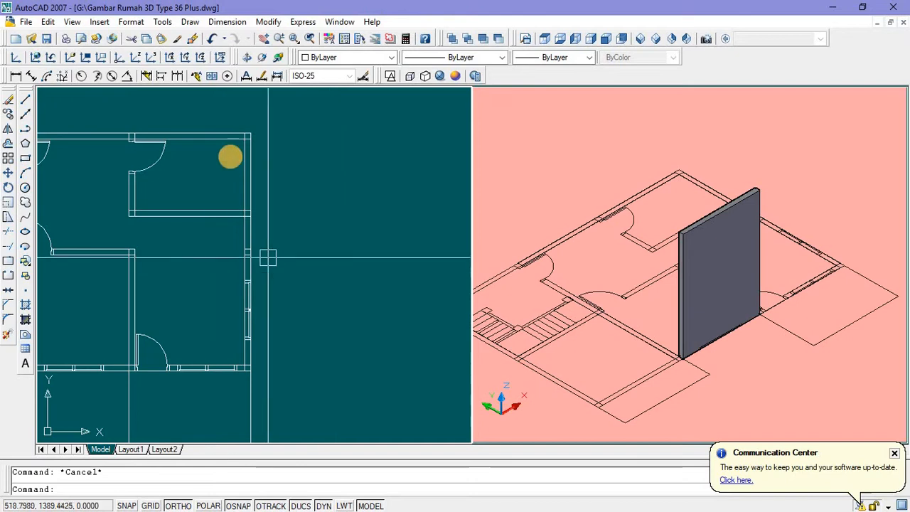
left_click(25, 100)
left_click(240, 202)
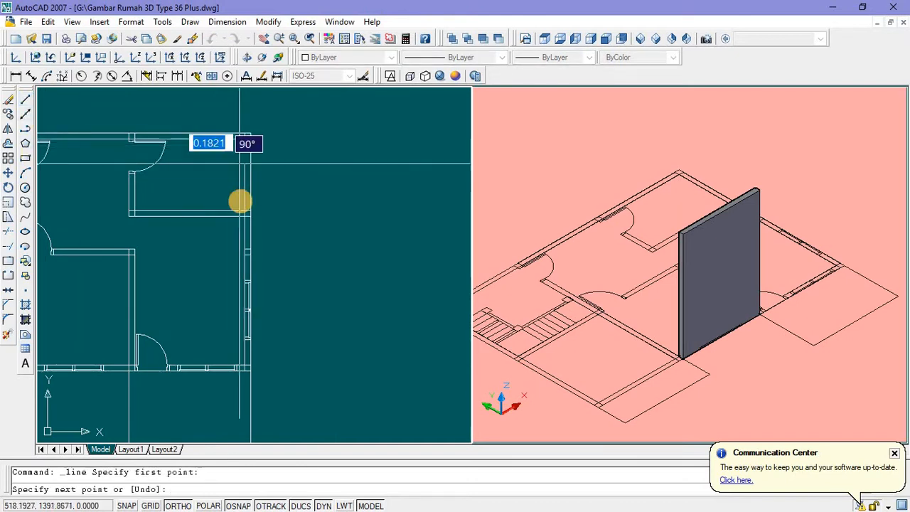
left_click(242, 203)
key("Escape")
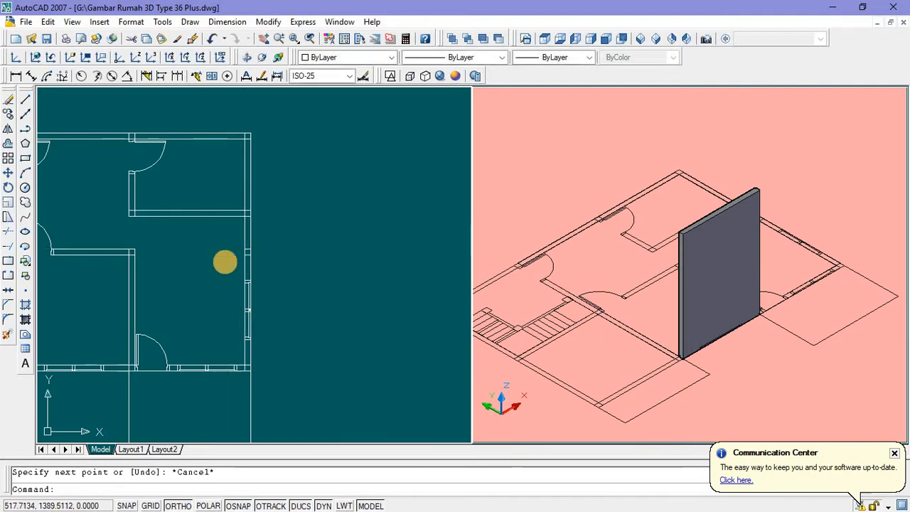
Step: Copy the right wall's window frame by its middle post's midpoint to the midpoint of the back-right room's inner wall line, about 3.54 higher
left_click(238, 292)
left_click(284, 349)
right_click(308, 248)
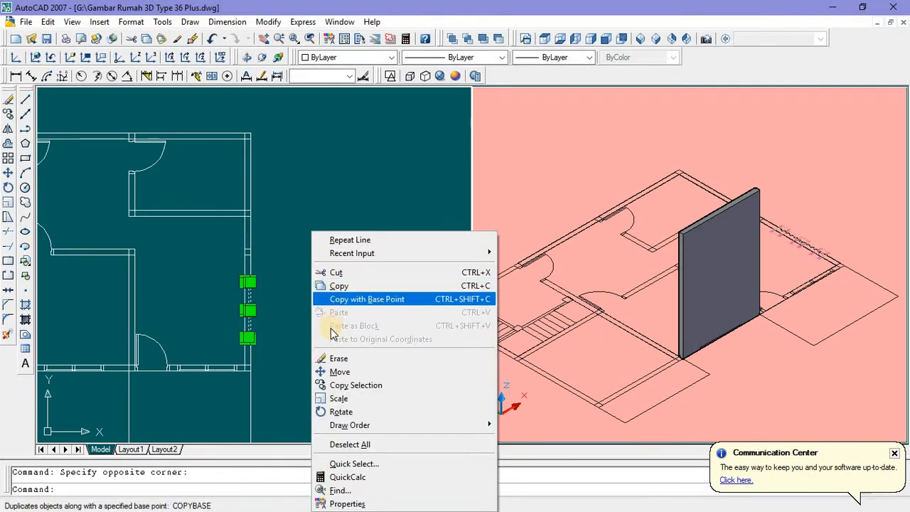
left_click(342, 385)
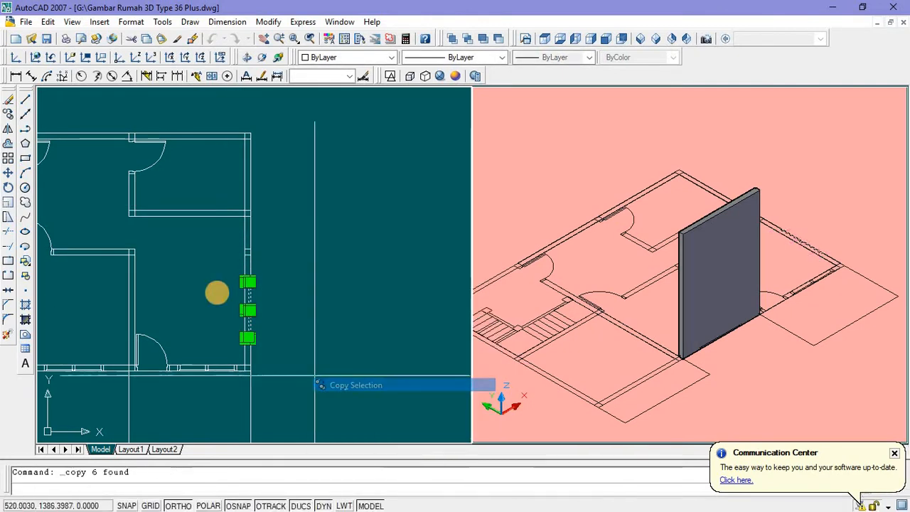
scroll(256, 341, "up", 5)
left_click(280, 343)
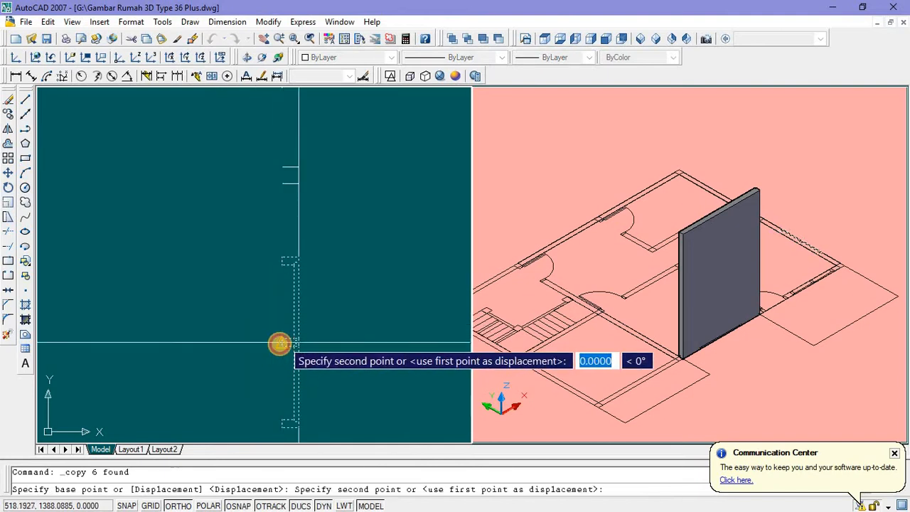
scroll(279, 320, "down", 4)
scroll(278, 300, "up", 5)
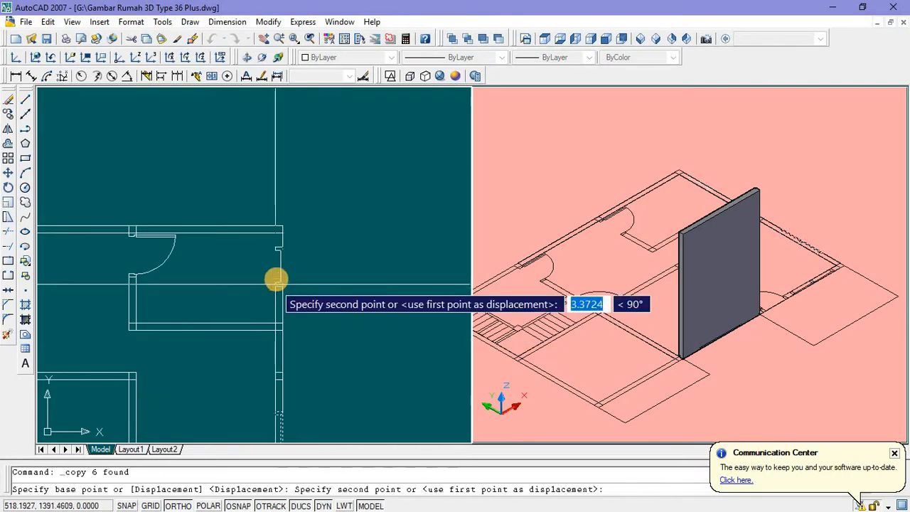
left_click(277, 274)
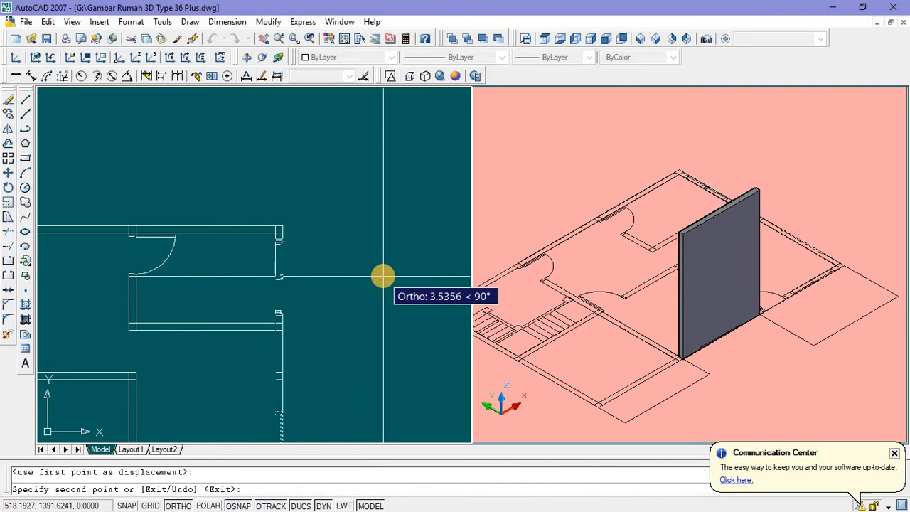
key("Escape")
Step: Examine the back wall from the stair room to the back-right corner, along with the windows in the right wall
scroll(382, 276, "down", 4)
scroll(308, 277, "up", 6)
scroll(360, 280, "down", 5)
scroll(326, 278, "up", 5)
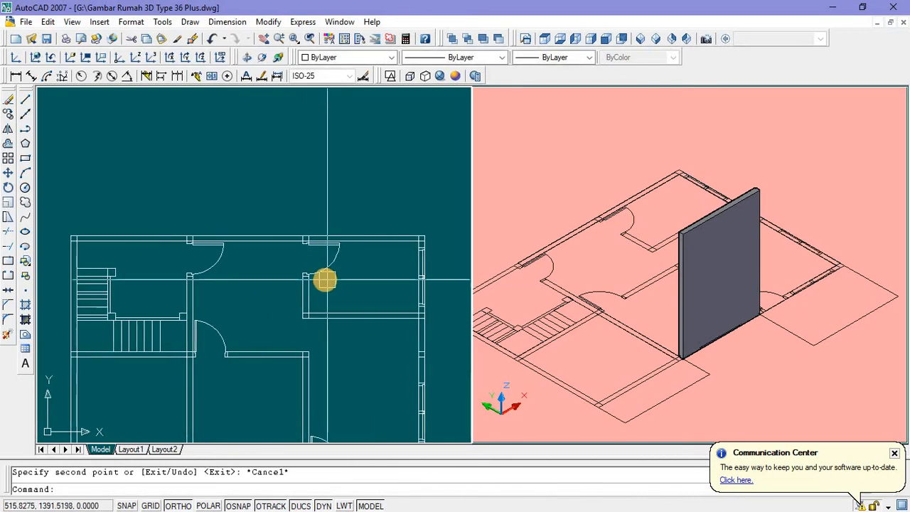
scroll(324, 278, "down", 4)
scroll(266, 283, "up", 3)
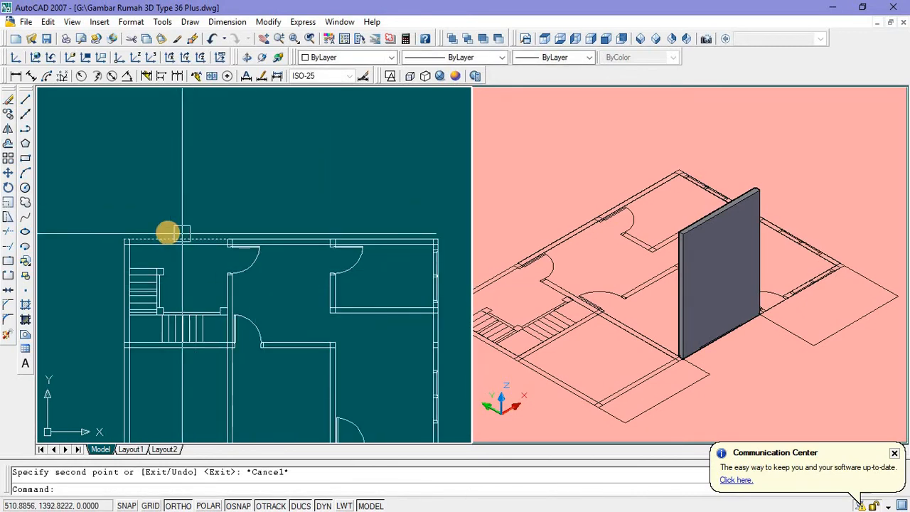
scroll(376, 285, "down", 2)
scroll(303, 235, "up", 6)
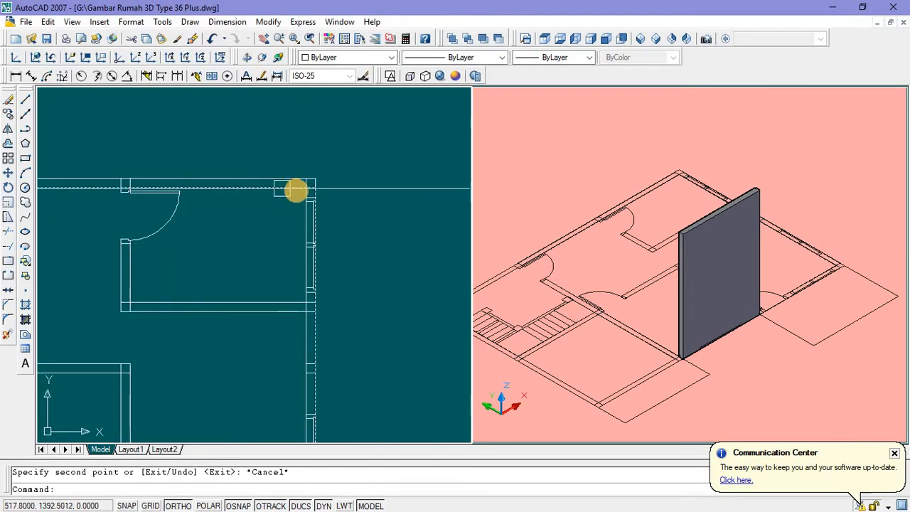
scroll(313, 196, "down", 3)
Step: Copy the back-right room's window frame straight up into the empty space above the floor plan
left_click(315, 203)
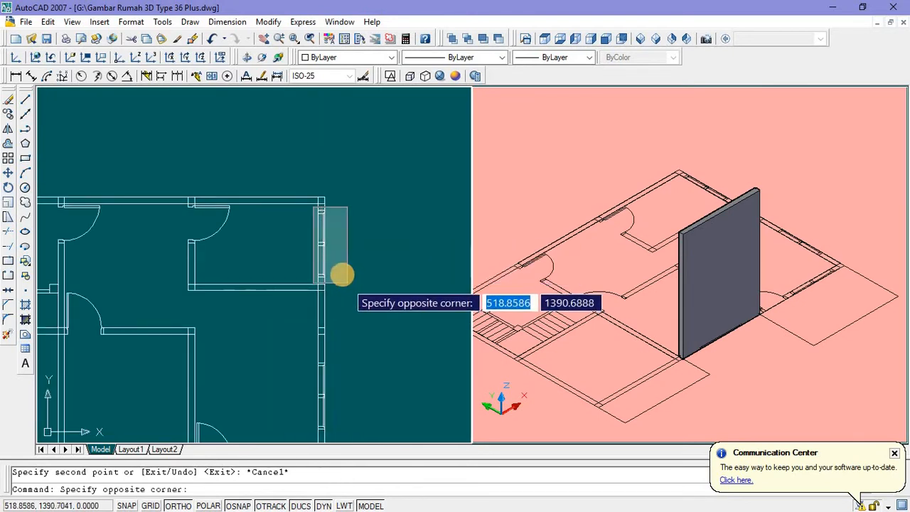
left_click(343, 280)
right_click(354, 198)
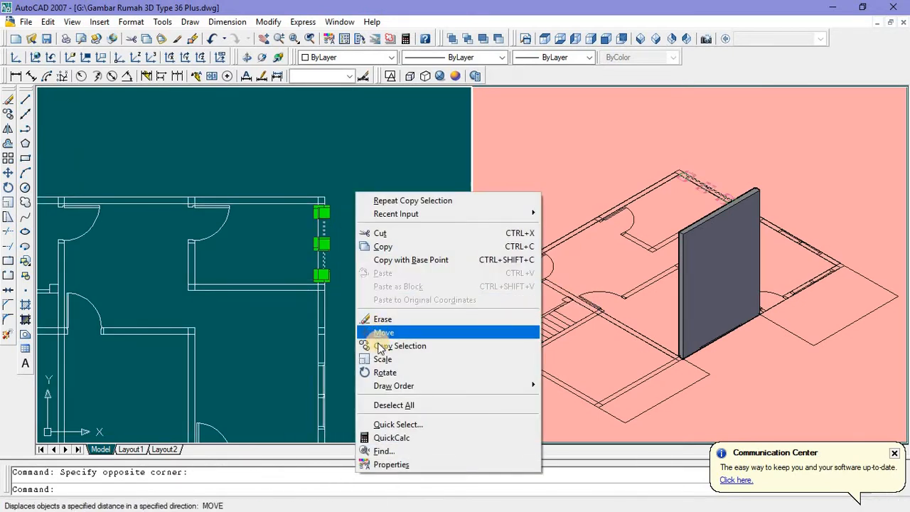
left_click(376, 346)
left_click(375, 342)
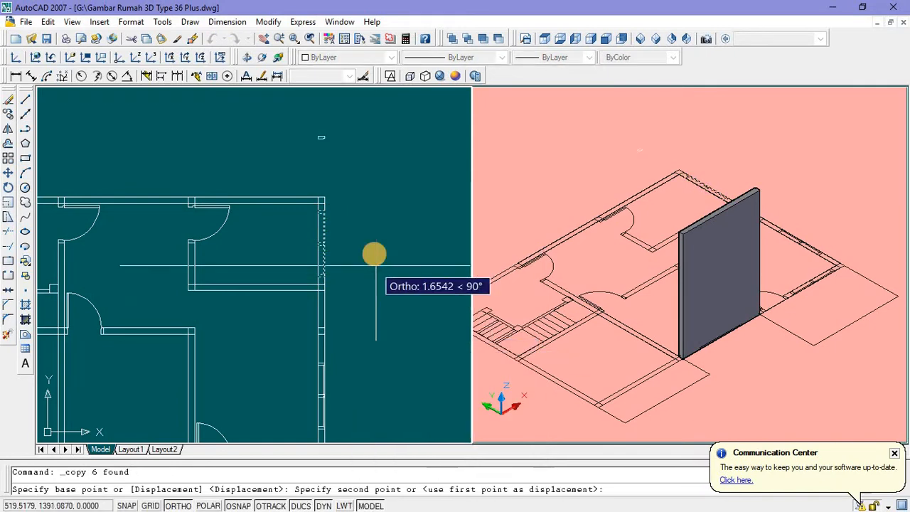
left_click(375, 235)
middle_click_drag(375, 284, 359, 363)
key("Escape")
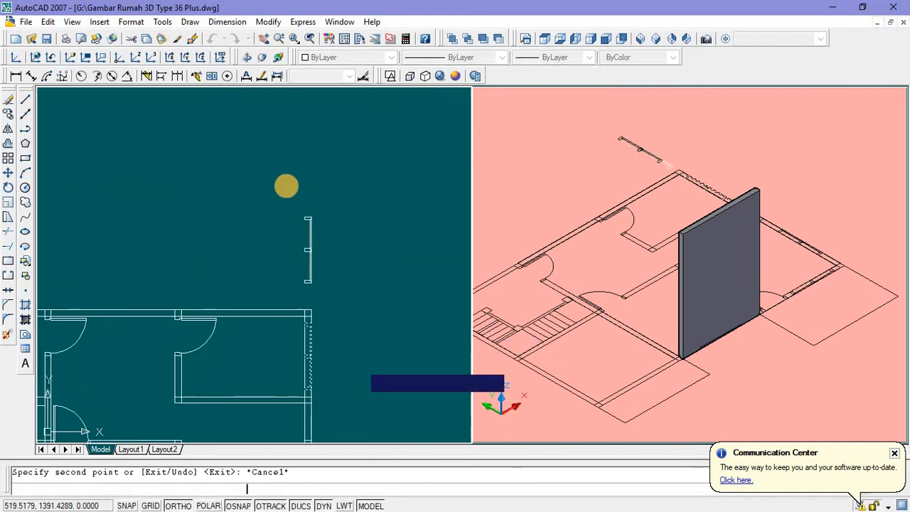
Step: Rotate the window frame copy above the plan 90° counterclockwise about its lower end so it lies horizontally
left_click(277, 177)
left_click(346, 291)
right_click(304, 177)
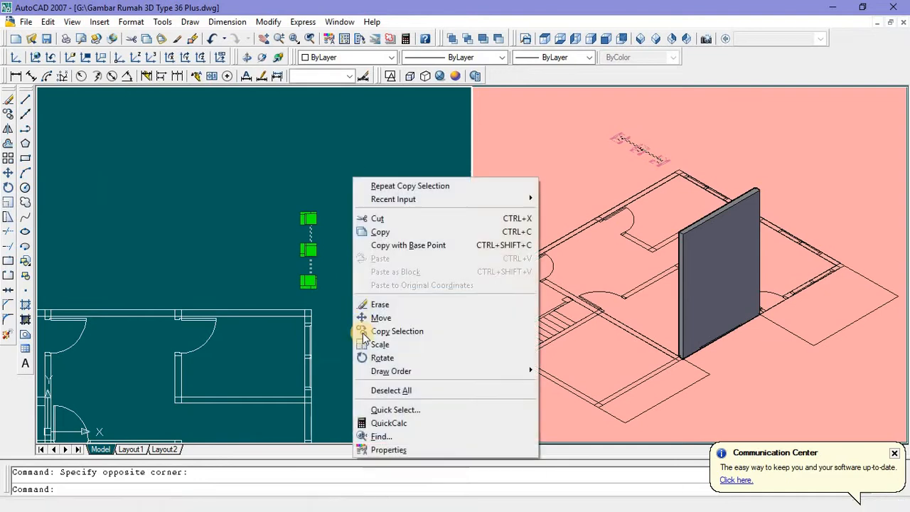
left_click(359, 357)
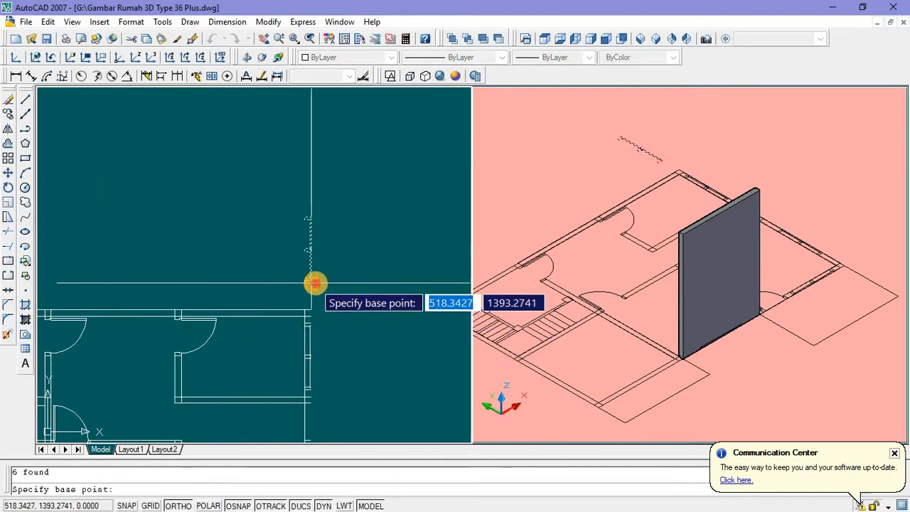
left_click(315, 284)
left_click(319, 223)
Step: Draw a 2.85 horizontal line along the back wall's inner face in the stair room, from the left corner to the partition wall
scroll(285, 227, "down", 3)
scroll(177, 263, "up", 5)
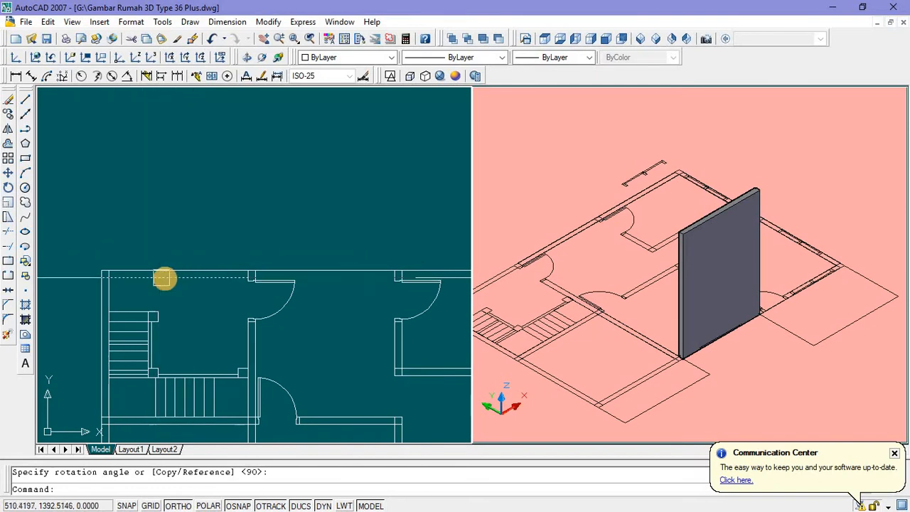
left_click(28, 105)
scroll(109, 274, "up", 4)
left_click(105, 272)
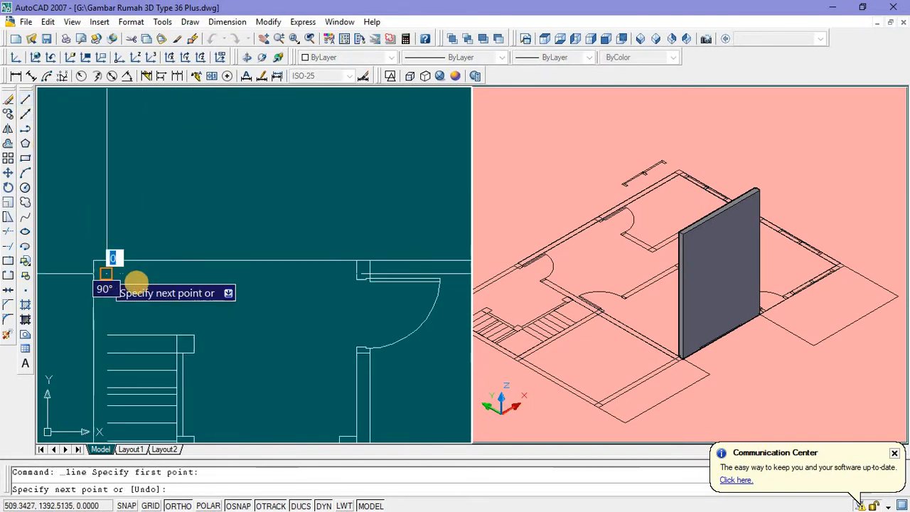
scroll(263, 275, "up", 1)
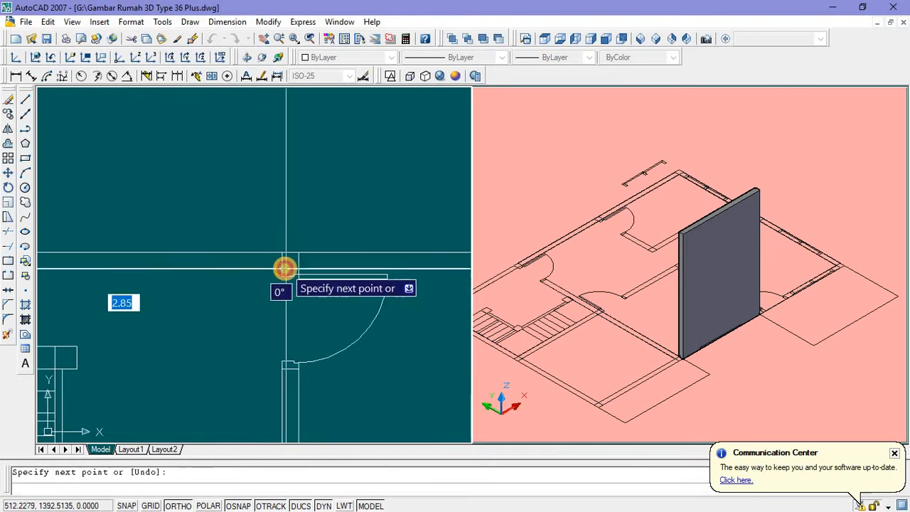
scroll(284, 268, "down", 4)
key("Escape")
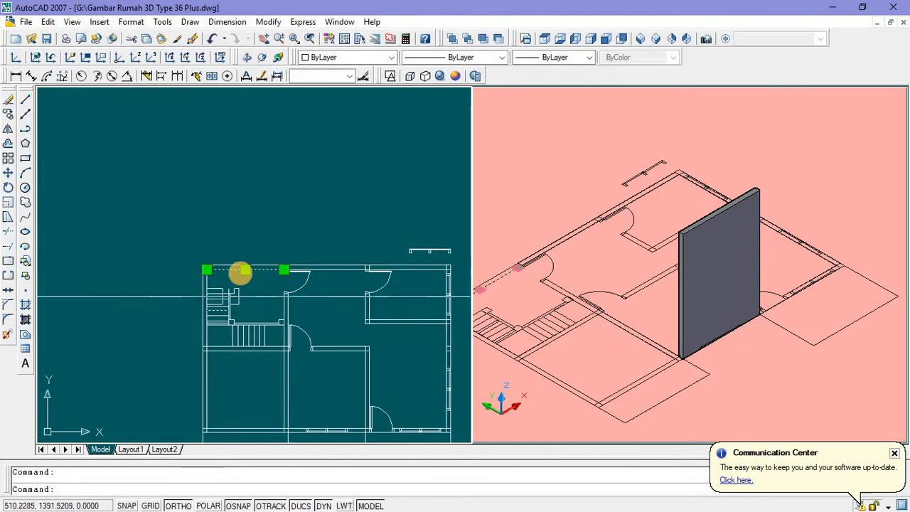
Step: Move the horizontal window frame by its middle post's lower midpoint to the midpoint of the stair room's inner back wall line
scroll(240, 272, "up", 5)
scroll(221, 255, "down", 5)
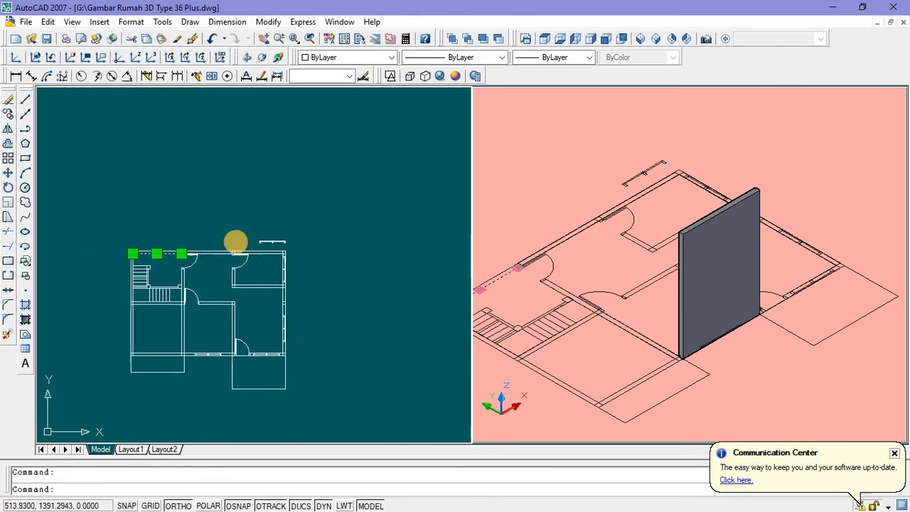
left_click(248, 208)
left_click(308, 243)
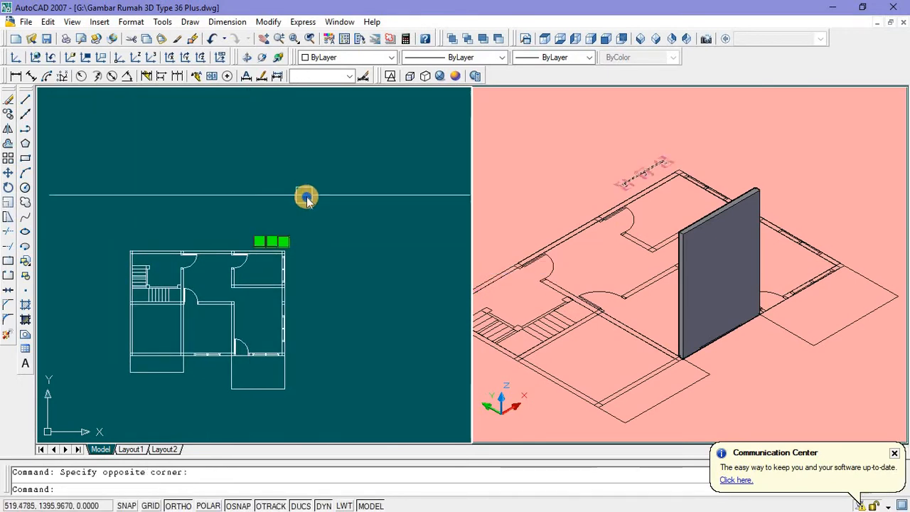
right_click(305, 195)
left_click(334, 333)
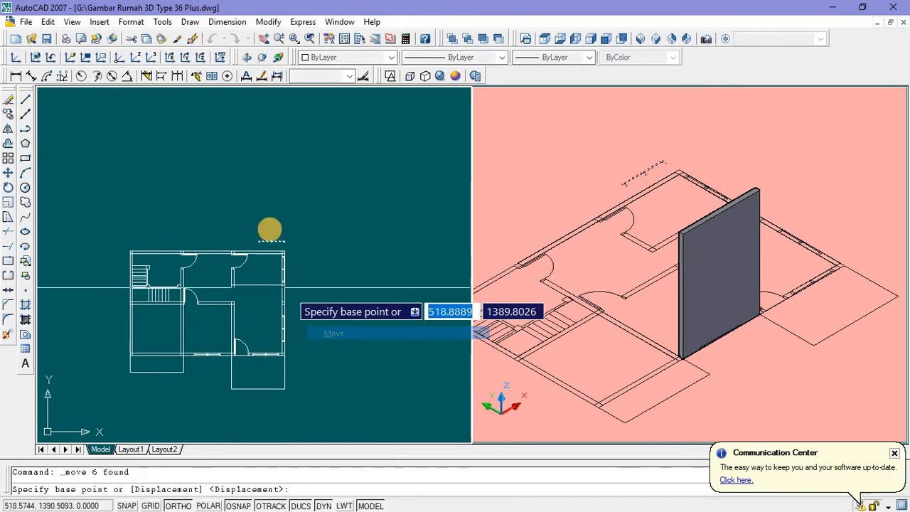
scroll(291, 266, "up", 4)
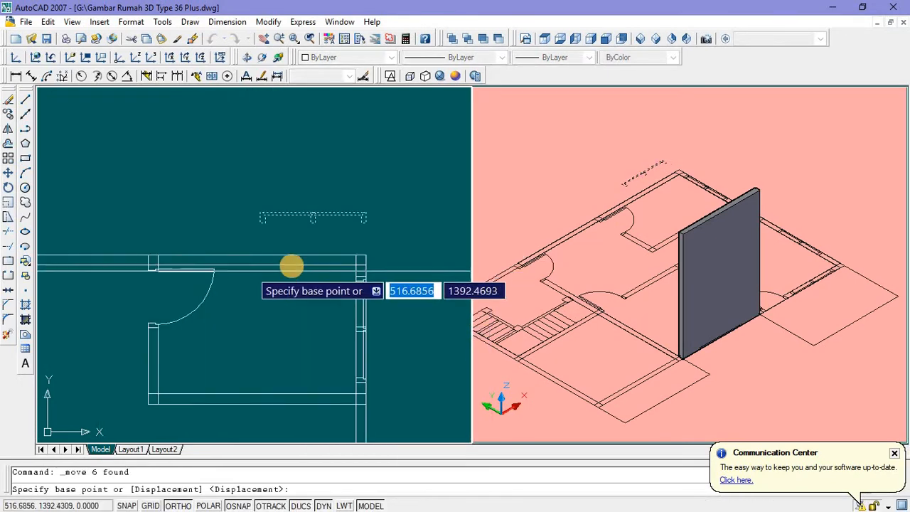
left_click(313, 226)
scroll(292, 233, "down", 3)
scroll(205, 234, "up", 5)
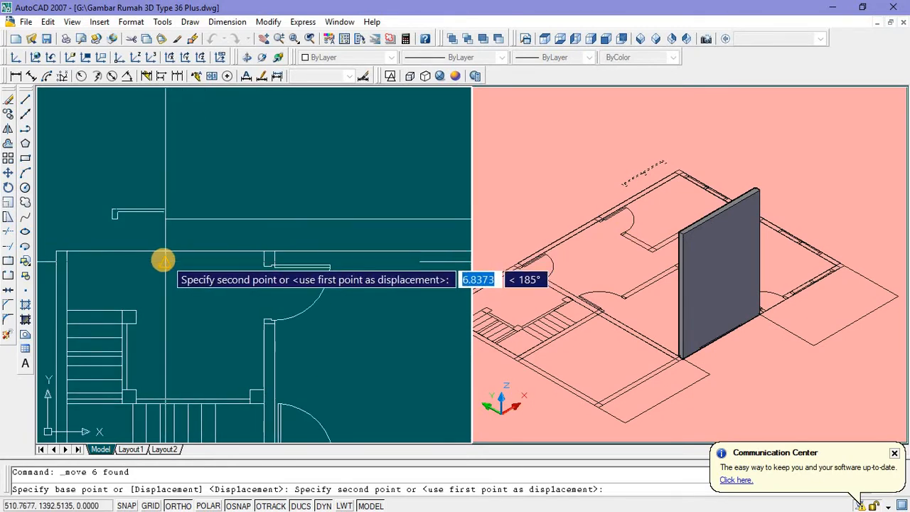
left_click(163, 260)
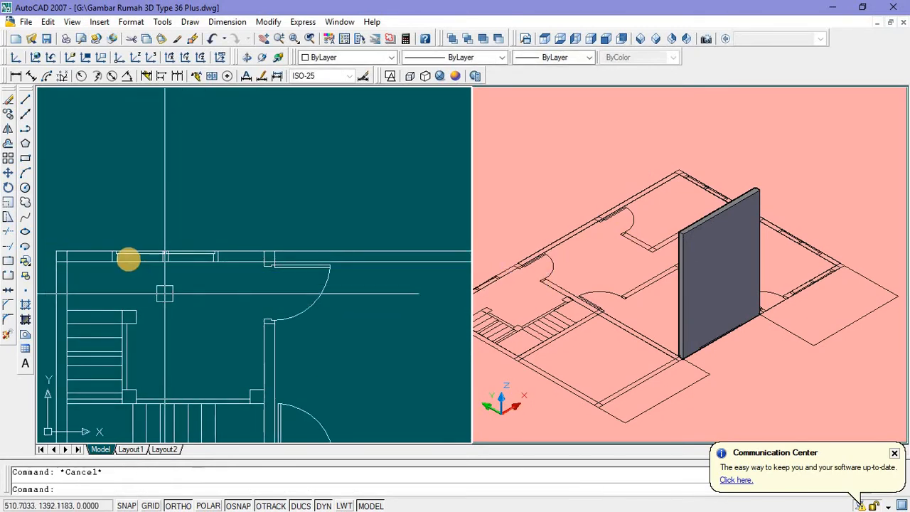
scroll(177, 284, "down", 3)
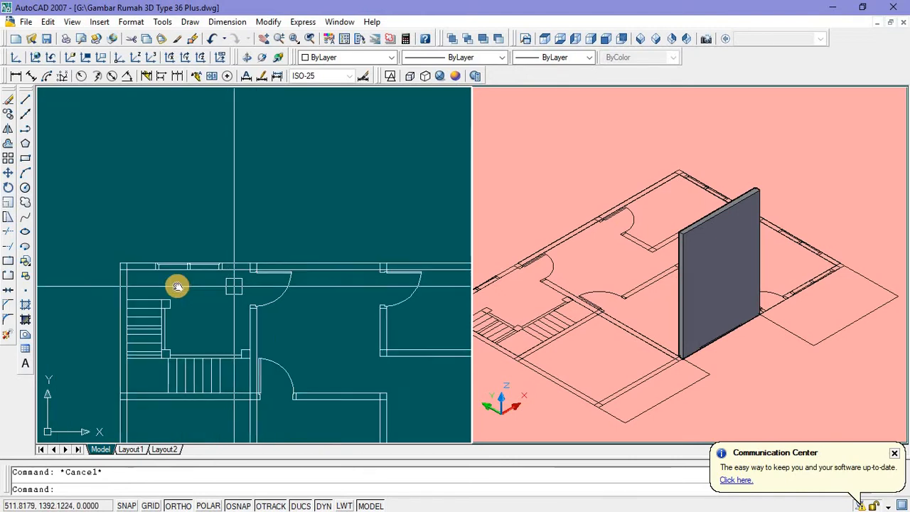
scroll(271, 270, "up", 3)
mouse_move(270, 270)
middle_mouse_down()
mouse_move(299, 274)
mouse_move(272, 280)
middle_mouse_up()
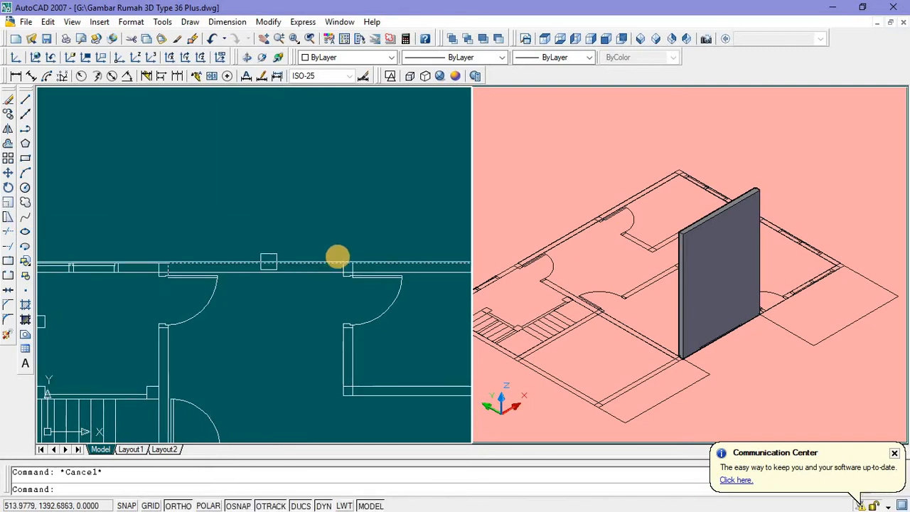
Step: Copy the left window of the back wall into the wall section between the two interior doors
scroll(218, 244, "down", 4)
scroll(193, 245, "up", 5)
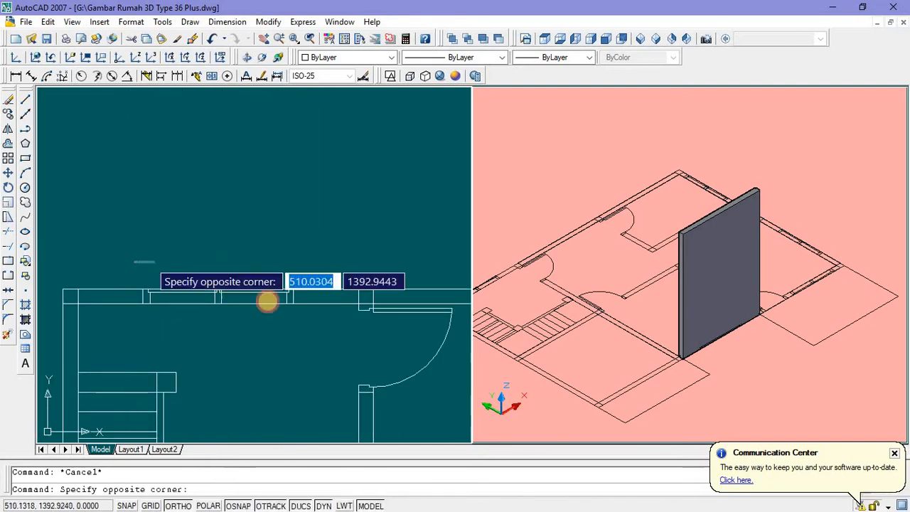
left_click(313, 327)
scroll(195, 254, "down", 2)
right_click(213, 274)
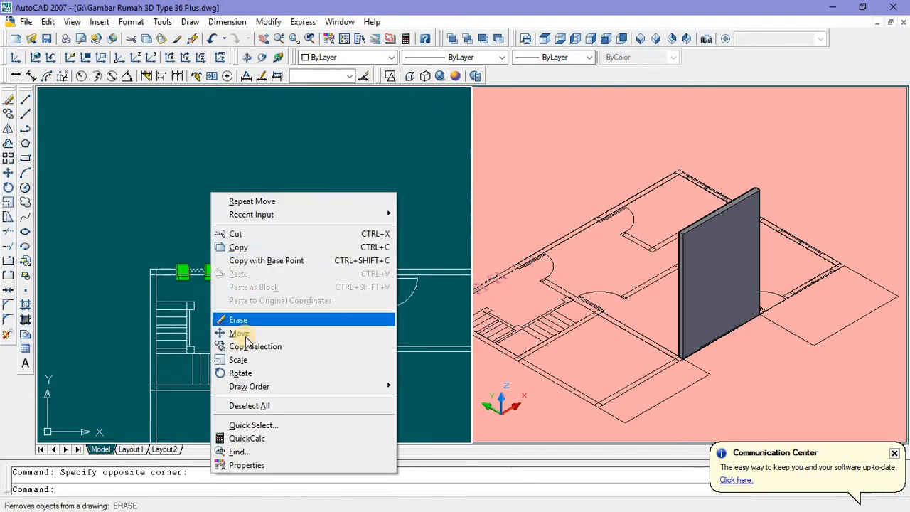
scroll(229, 274, "up", 4)
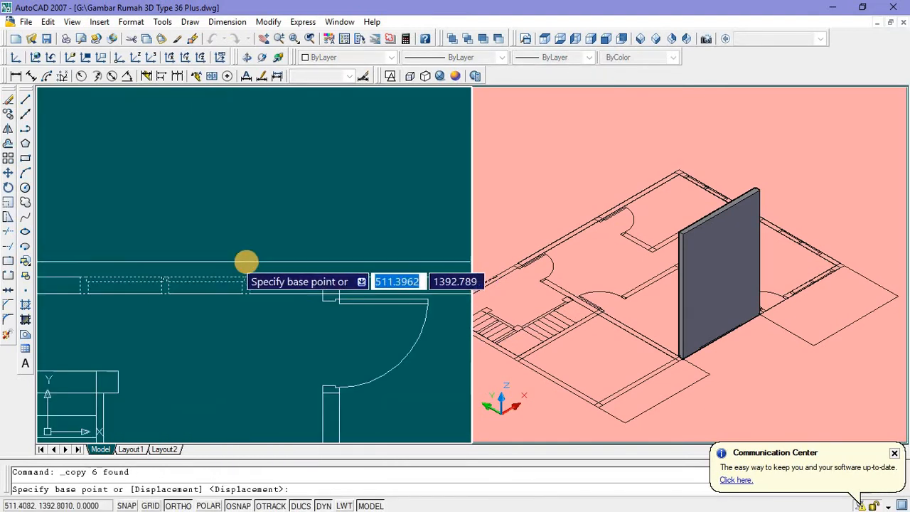
scroll(306, 272, "down", 3)
scroll(345, 274, "up", 3)
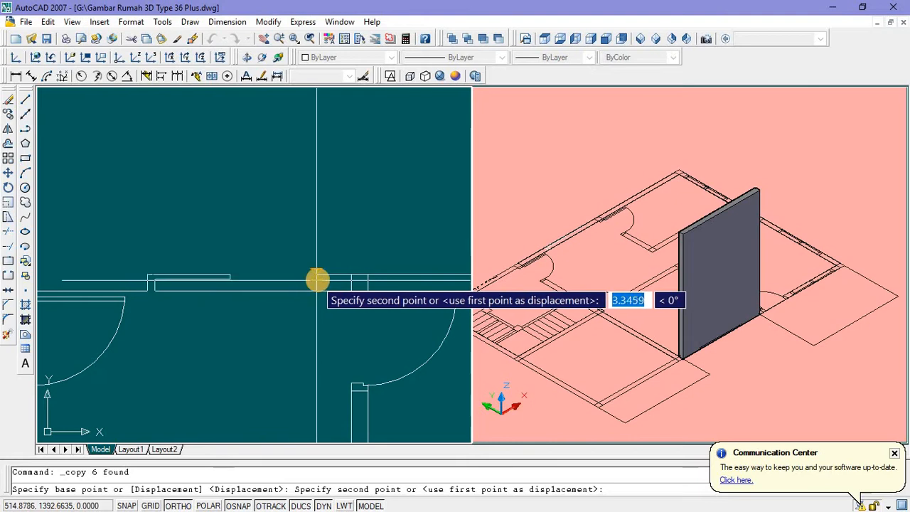
left_click(315, 279)
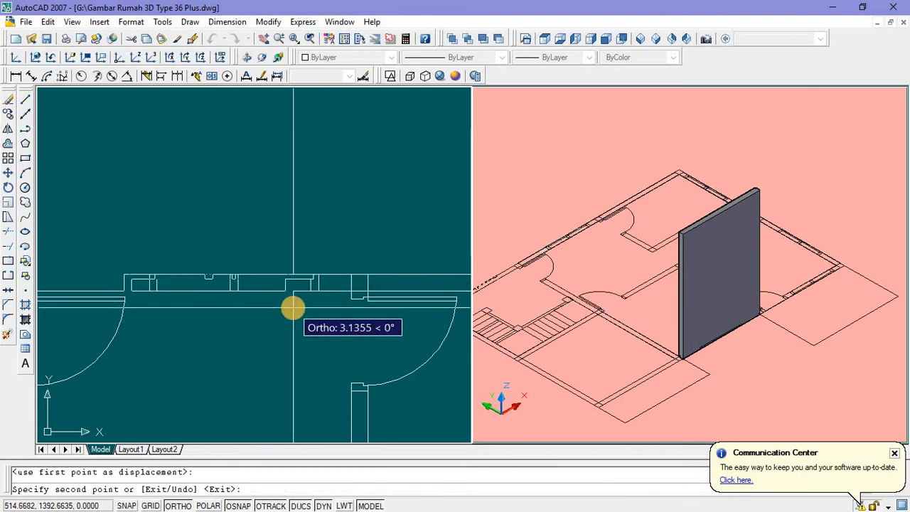
key("Escape")
scroll(305, 230, "down", 4)
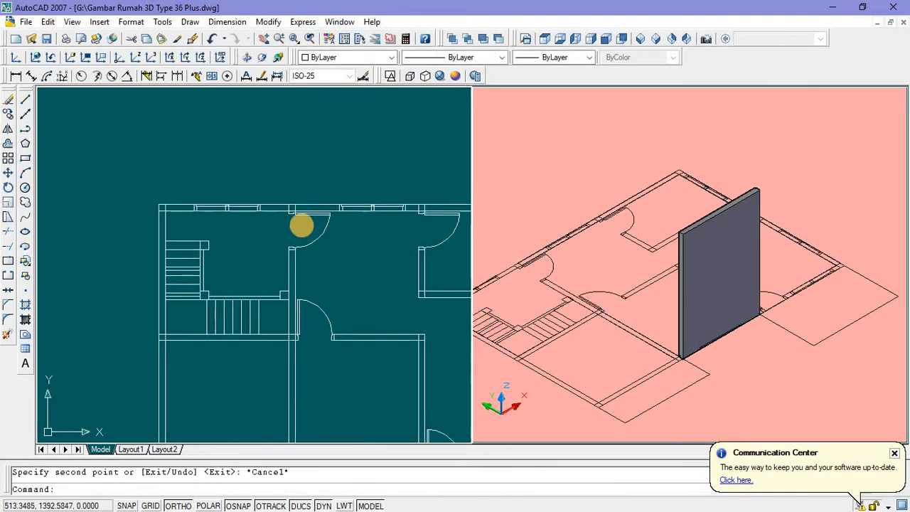
Step: Copy the front wall's window into the empty space beside the left side of the floor plan
scroll(254, 212, "down", 2)
scroll(251, 286, "up", 3)
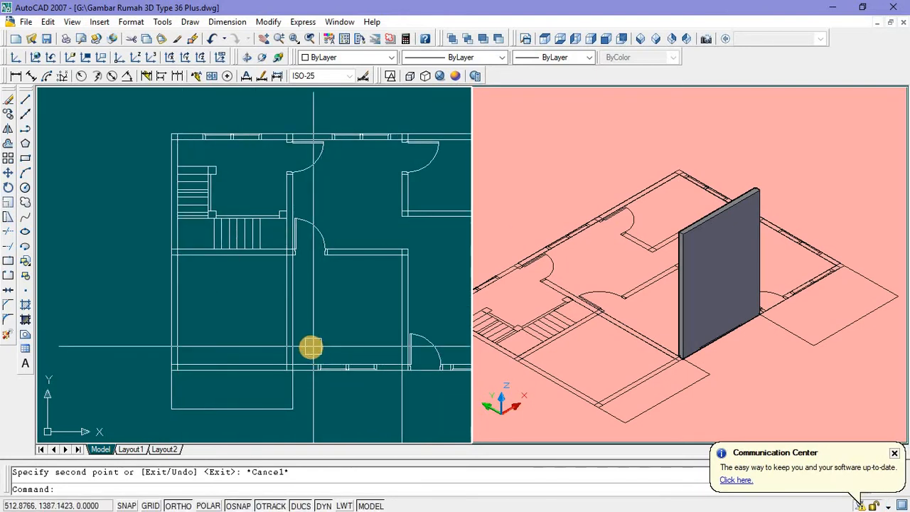
left_click(310, 348)
left_click(384, 380)
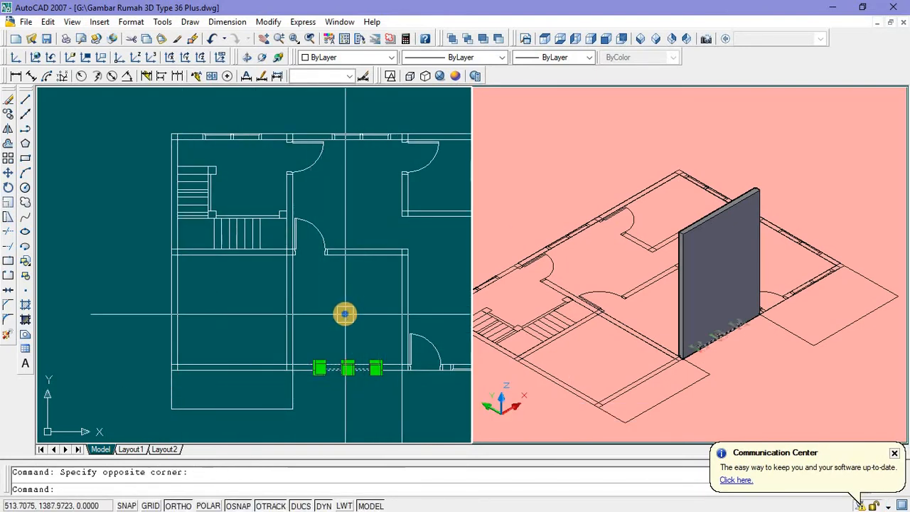
right_click(346, 313)
left_click(389, 187)
scroll(352, 355, "down", 3)
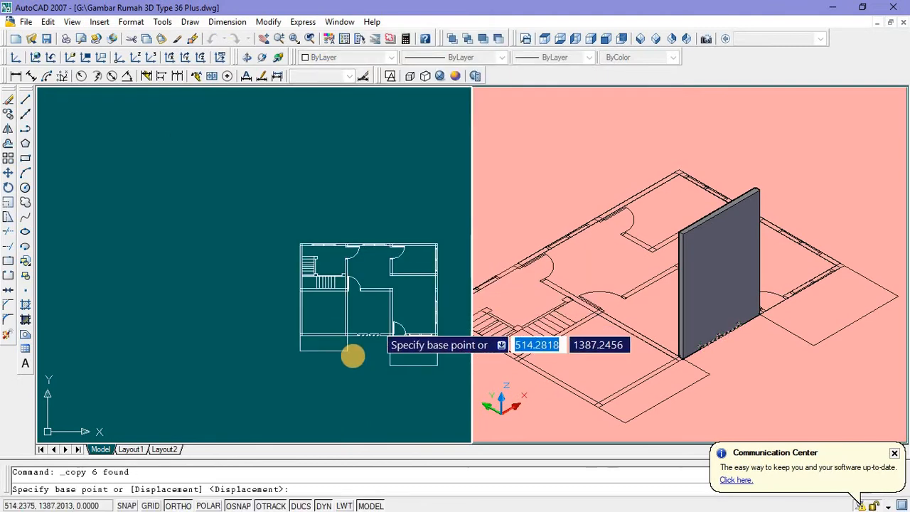
left_click(276, 380)
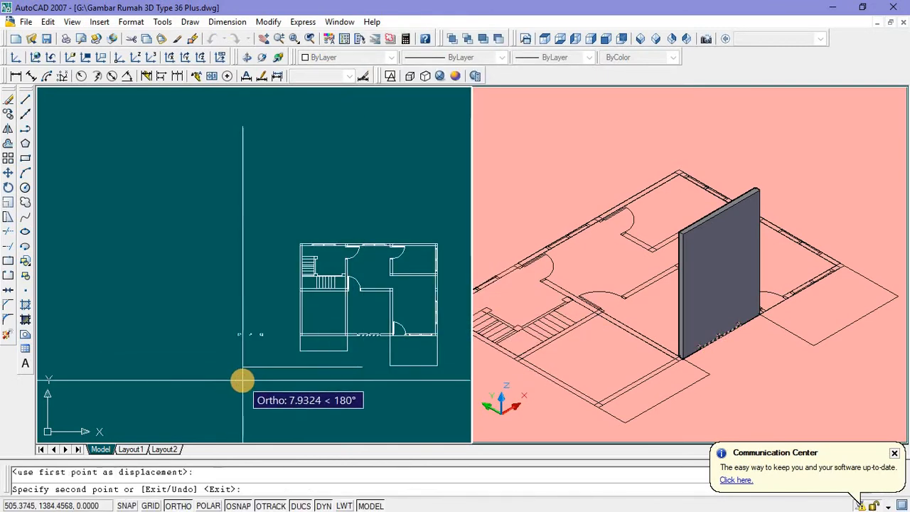
key("Escape")
Step: Rotate the copied window a quarter turn clockwise about its right end so that it stands vertically
left_click(275, 355)
right_click(243, 237)
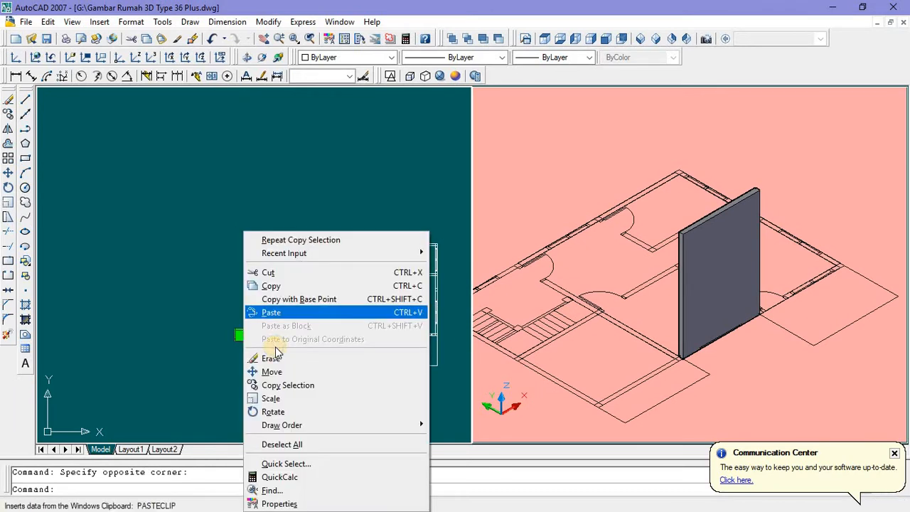
left_click(273, 411)
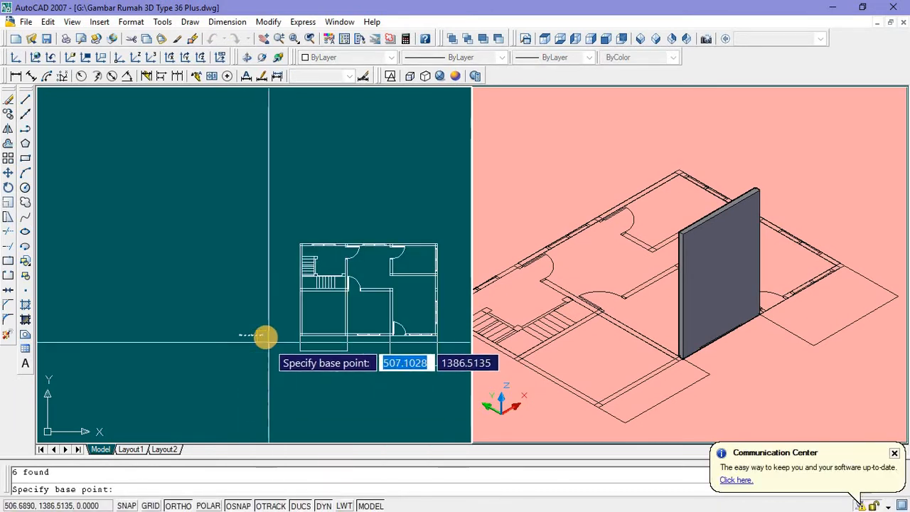
left_click(263, 335)
left_click(263, 362)
scroll(294, 325, "up", 3)
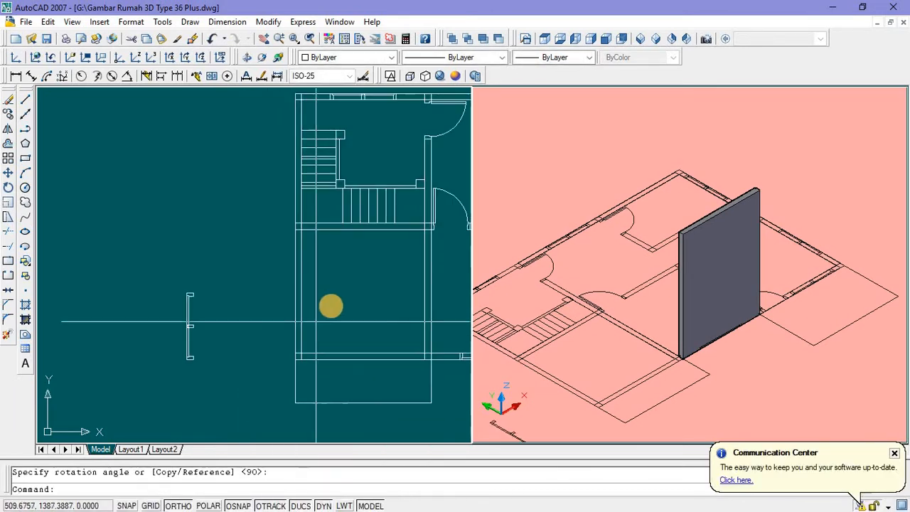
Step: Draw a line along the left wall's inner face, from the dividing wall down to the front wall of the front-left room
middle_click_drag(330, 305, 260, 240)
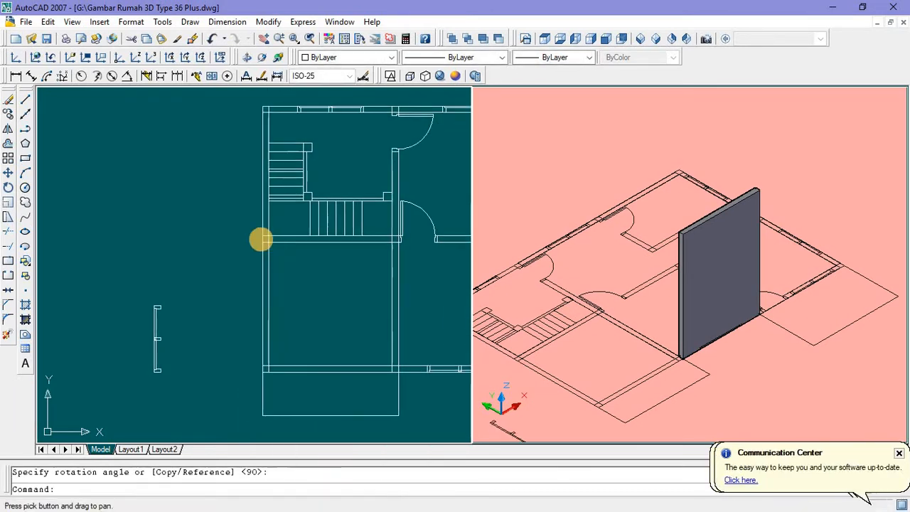
left_click(26, 101)
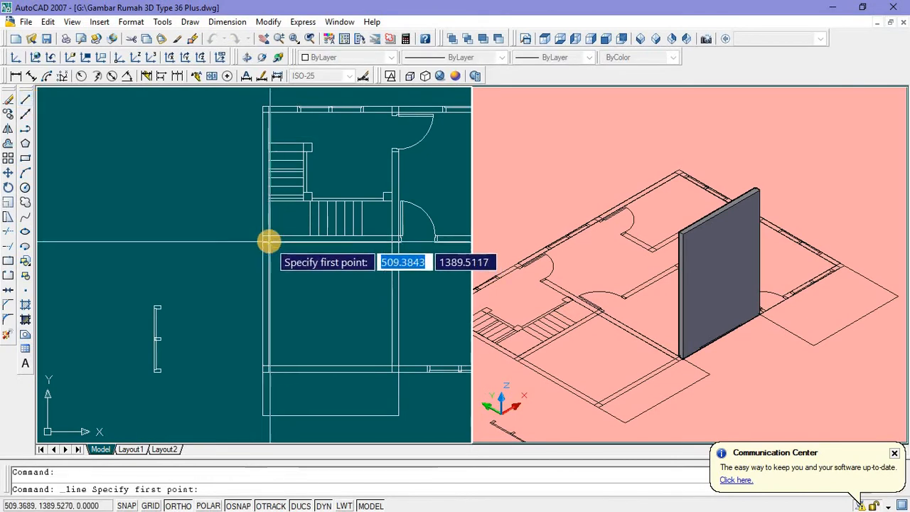
left_click(270, 244)
left_click(269, 365)
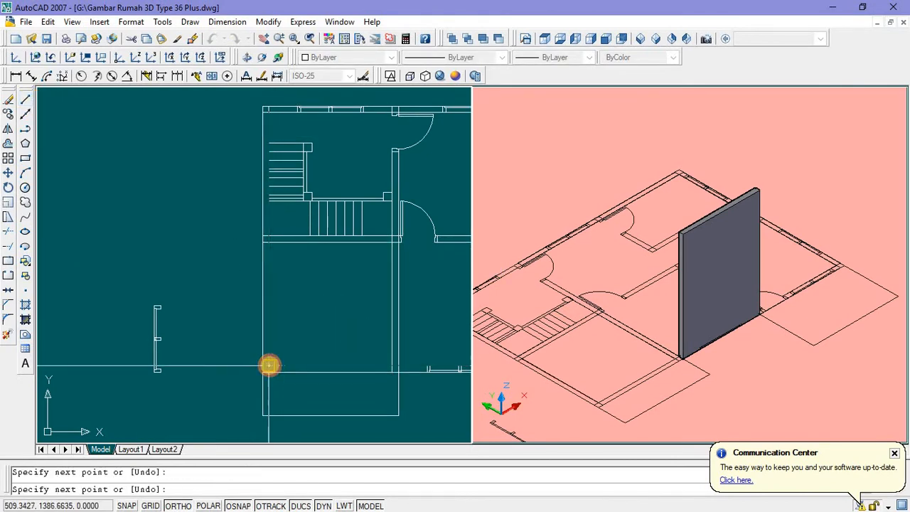
key("Escape")
Step: Move the vertical window by the midpoint of its inner side into the left wall, centred along the front-left room
left_click(141, 291)
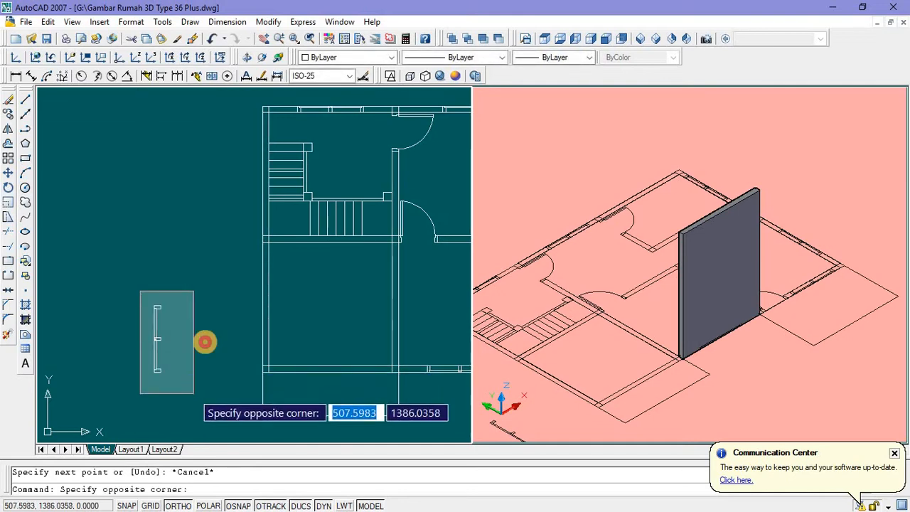
left_click(216, 391)
right_click(206, 334)
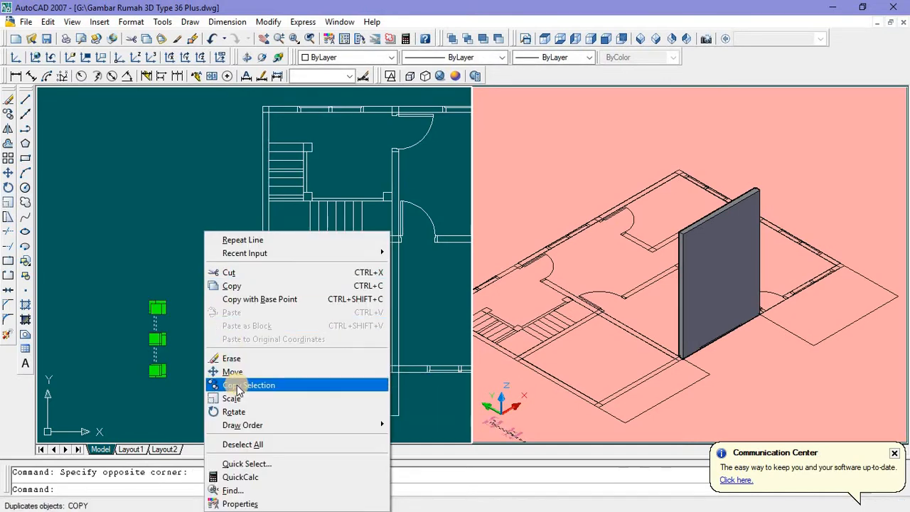
left_click(233, 372)
scroll(154, 349, "up", 5)
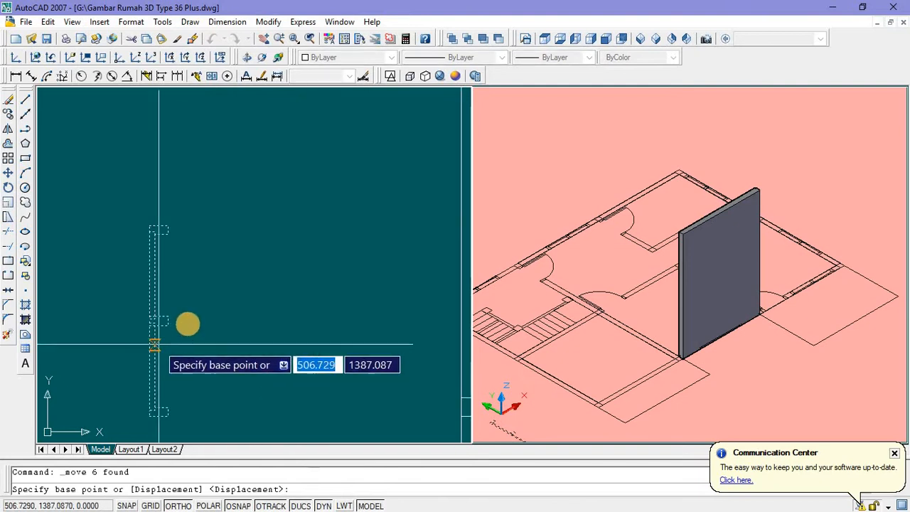
left_click(168, 321)
scroll(213, 334, "down", 3)
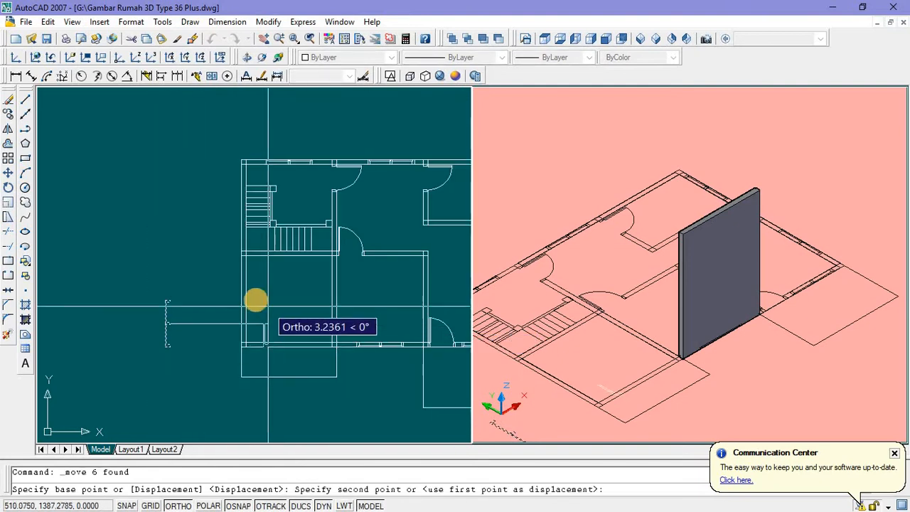
left_click(241, 291)
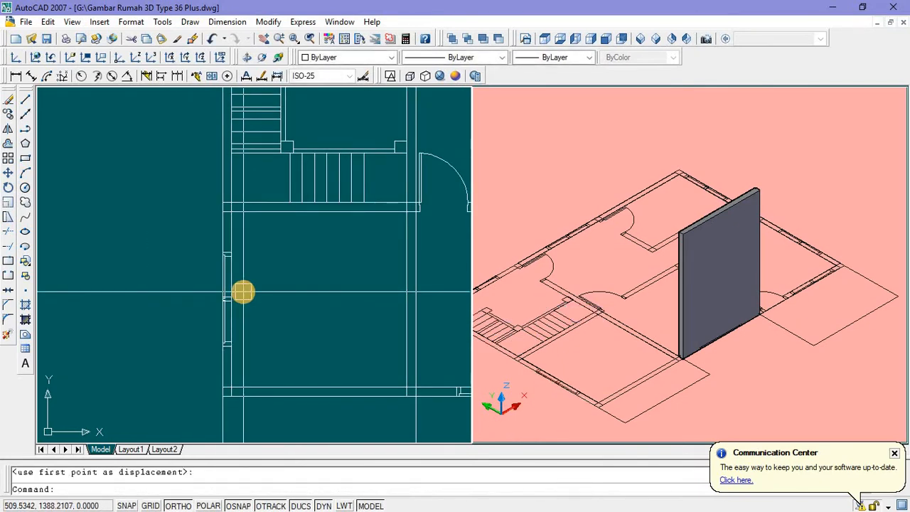
Step: Draw a horizontal line through the middle of the front-left room's front wall, spanning between the two side walls
scroll(235, 298, "down", 3)
scroll(240, 317, "up", 4)
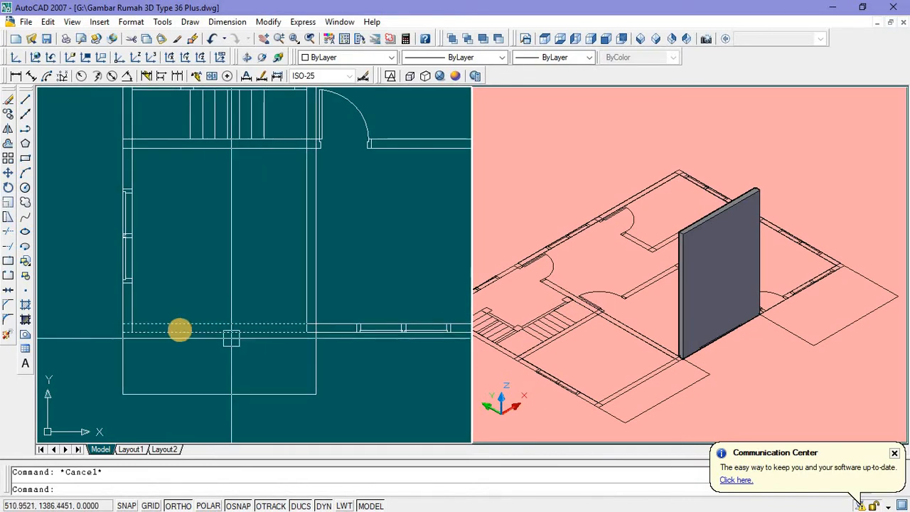
scroll(162, 333, "up", 3)
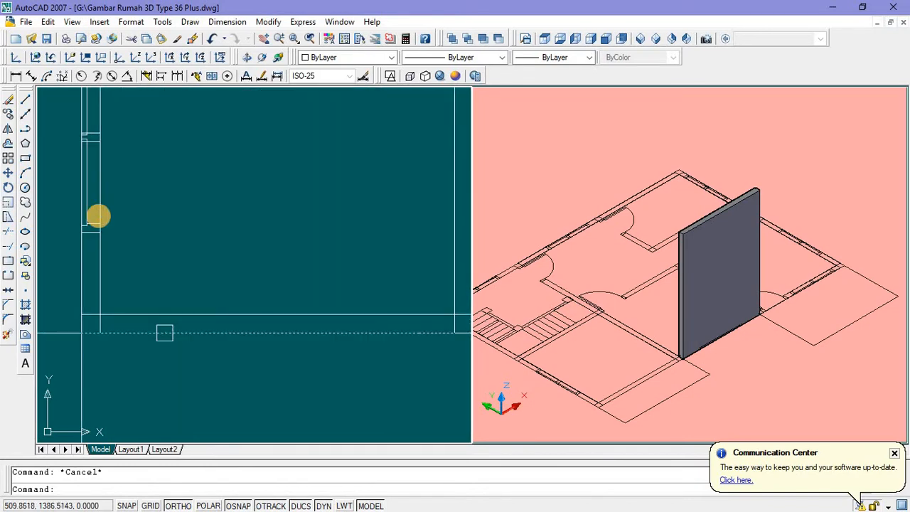
left_click(25, 101)
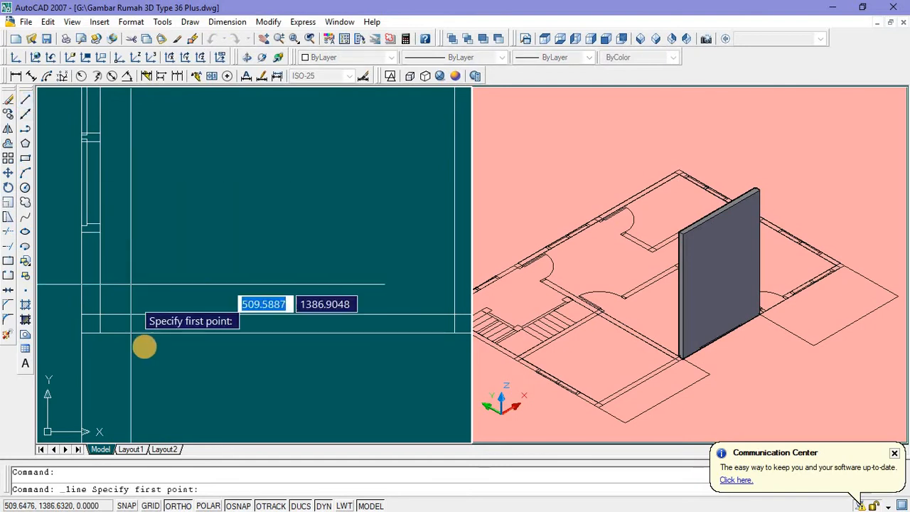
left_click(100, 324)
middle_click_drag(374, 321, 278, 329)
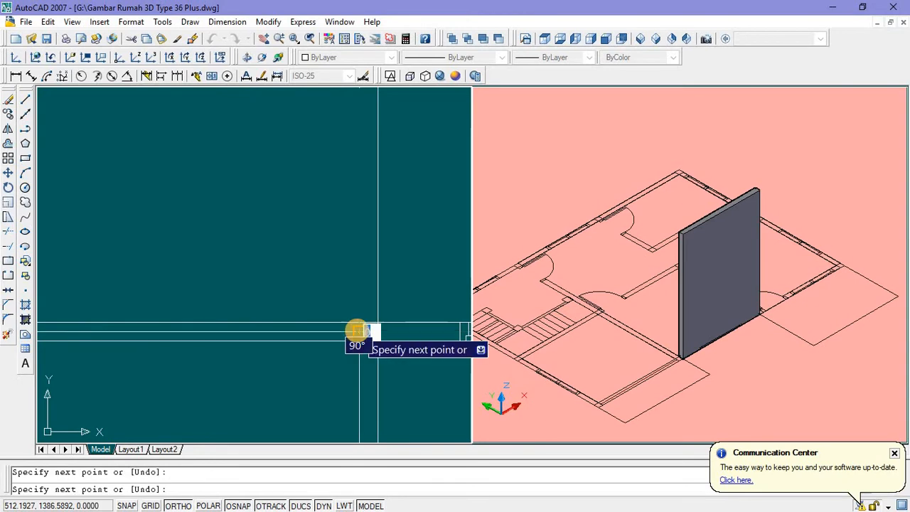
key("Escape")
Step: Copy the left frame post of the back wall's first window straight down into the front-left room, just above the front wall
scroll(362, 329, "down", 5)
scroll(272, 305, "up", 5)
middle_click_drag(260, 308, 194, 309)
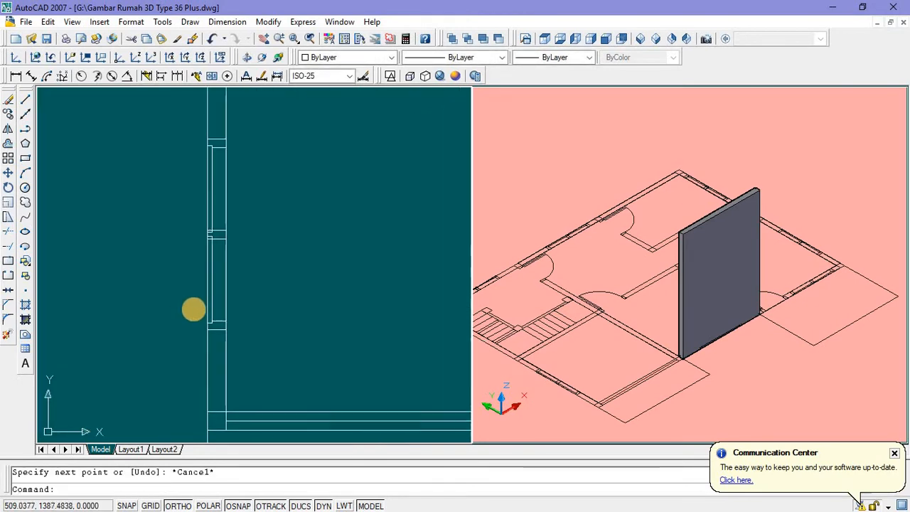
scroll(194, 310, "down", 3)
scroll(215, 138, "up", 4)
left_click(221, 145)
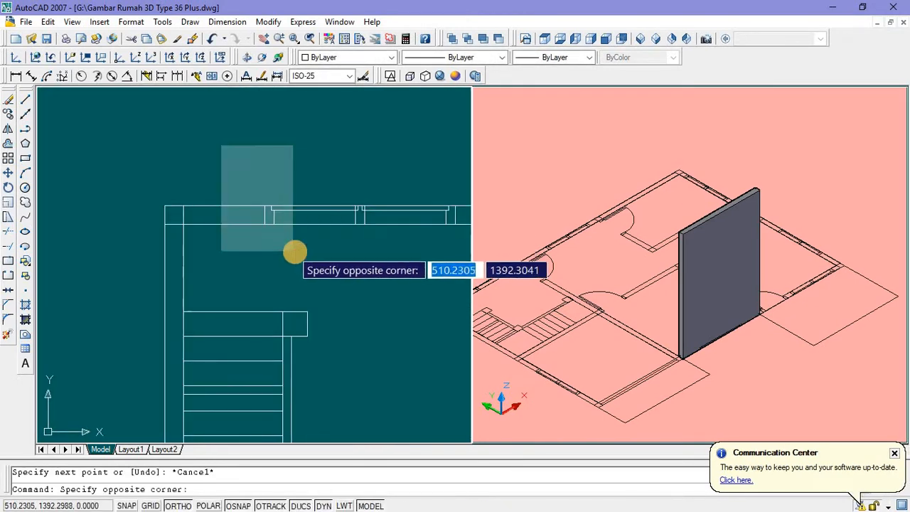
left_click(295, 250)
right_click(269, 254)
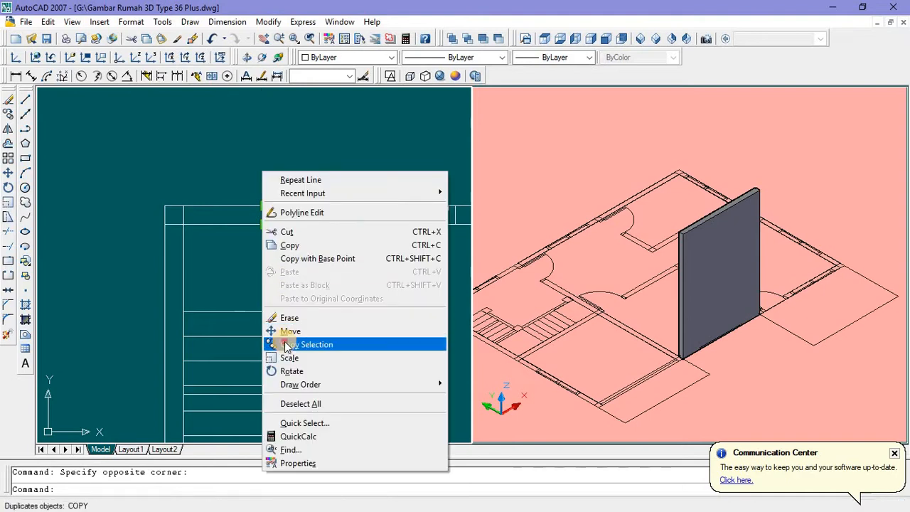
left_click(285, 346)
scroll(289, 208, "down", 5)
left_click(308, 243)
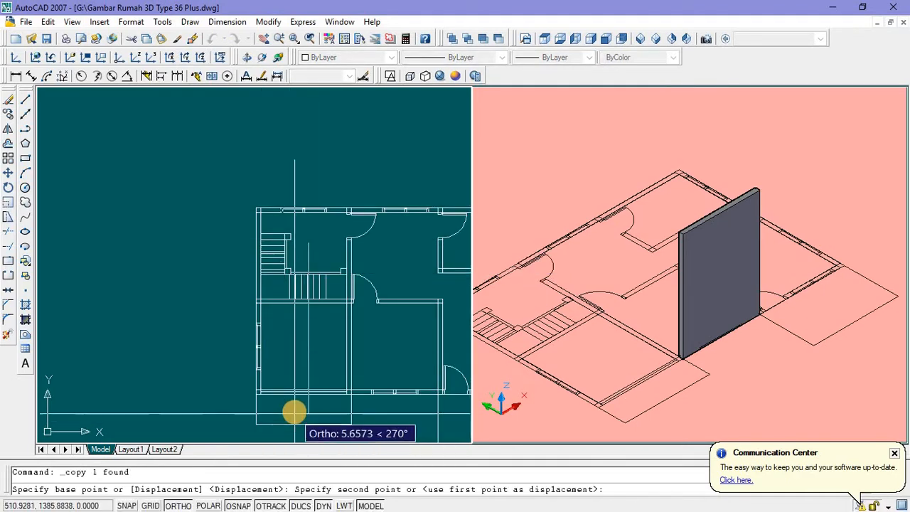
scroll(294, 412, "up", 4)
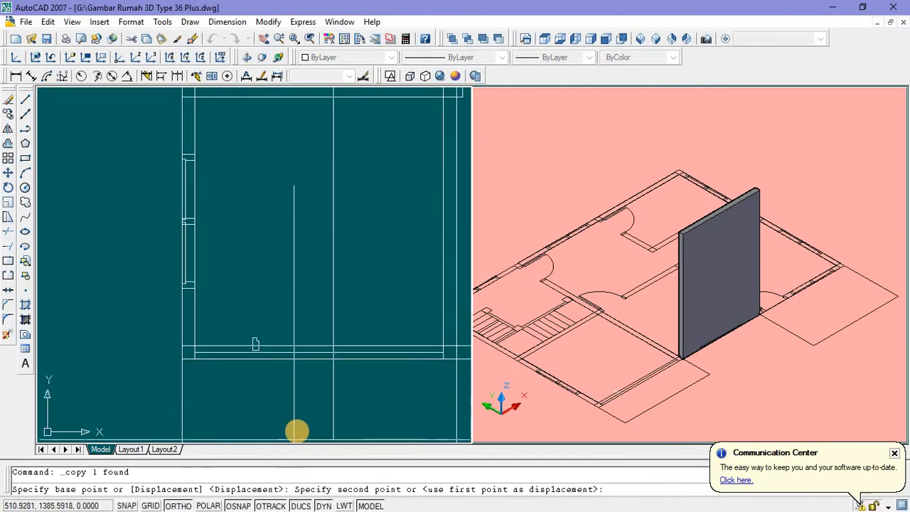
left_click(299, 429)
key("Escape")
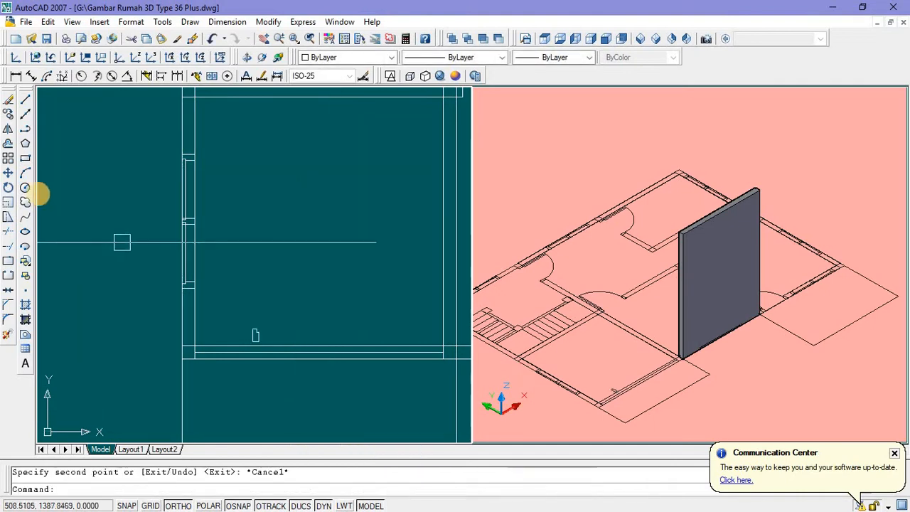
scroll(252, 340, "up", 5)
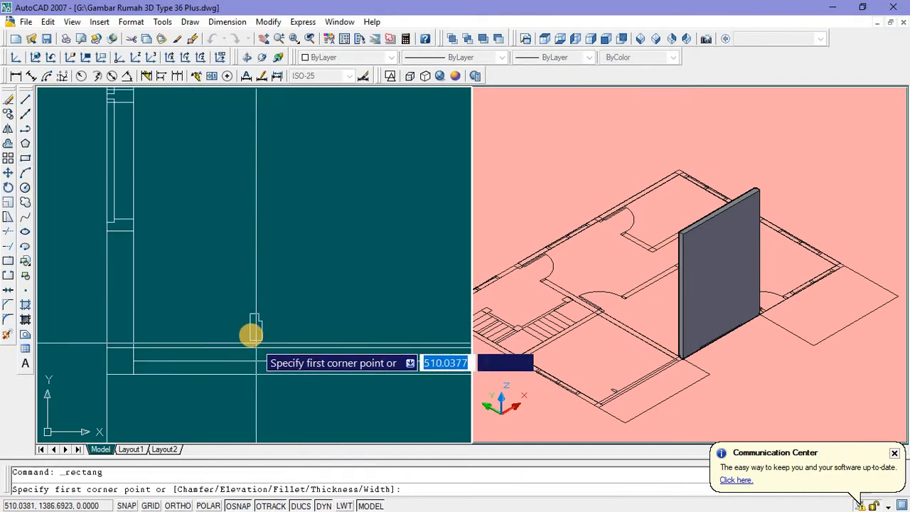
left_click(247, 304)
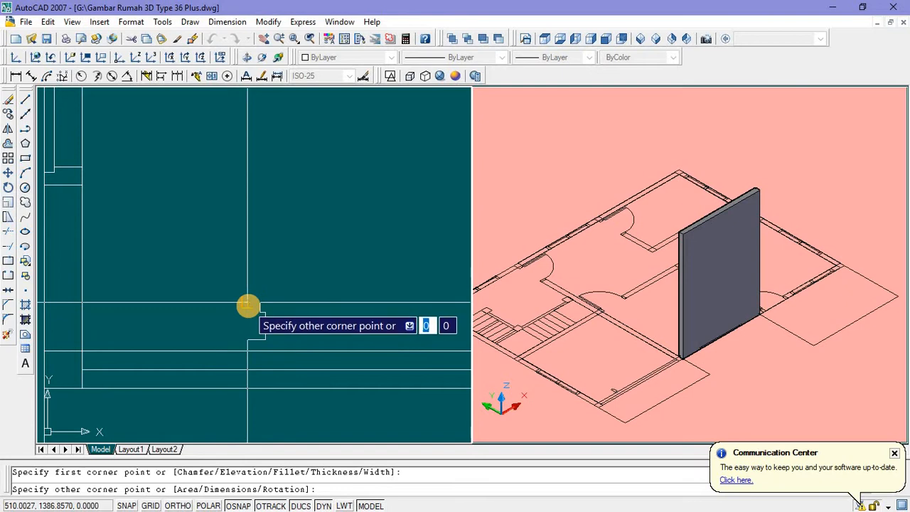
key("Escape")
left_click(280, 338)
left_click(236, 277)
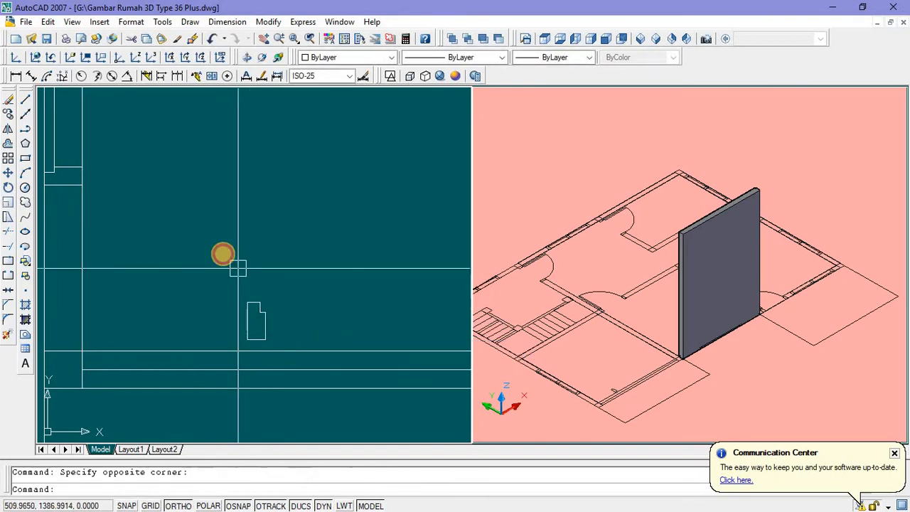
left_click(26, 158)
left_click(199, 201)
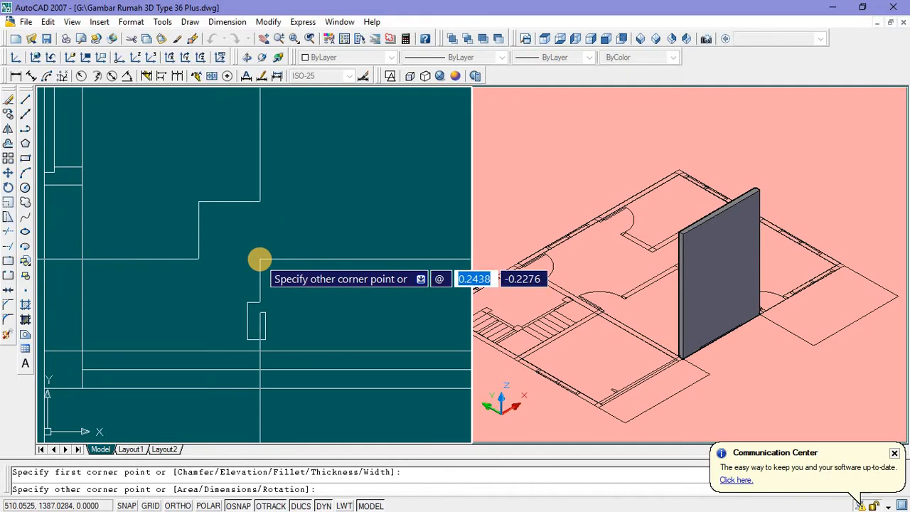
type("0.07")
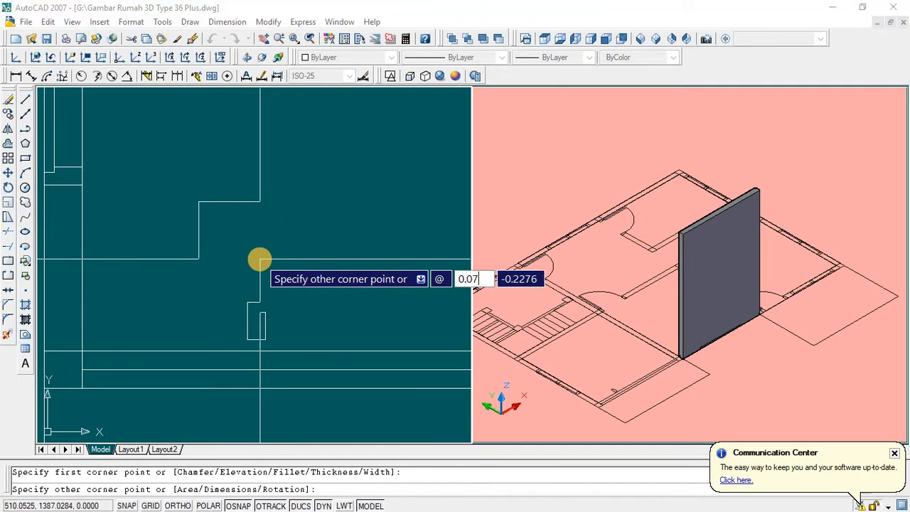
key("Tab")
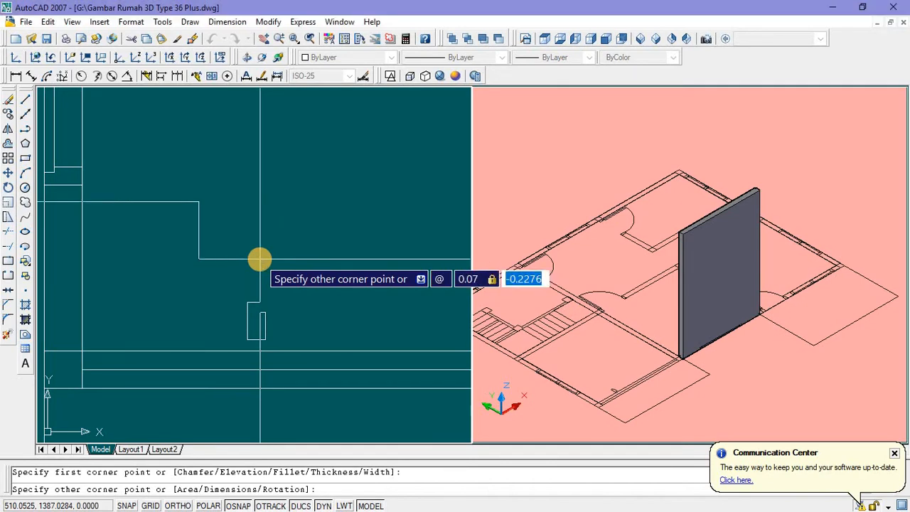
type("2")
key("Return")
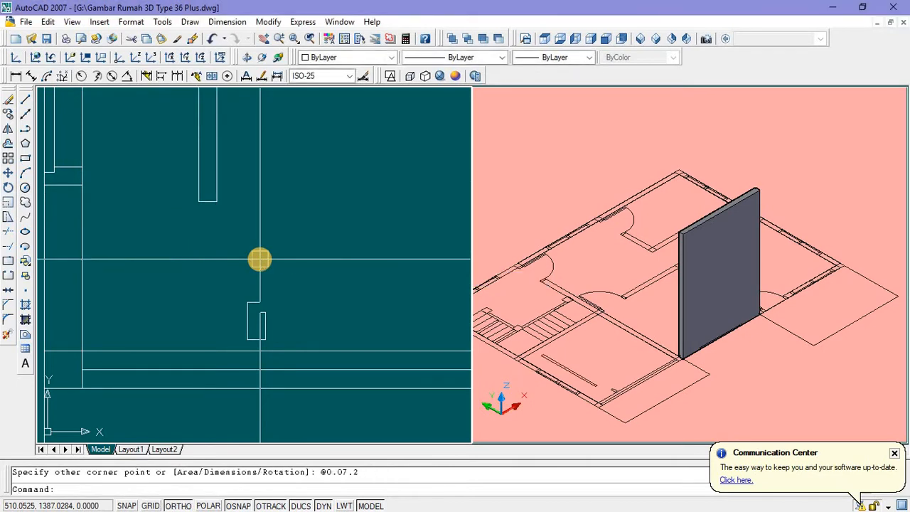
scroll(259, 258, "down", 2)
middle_click_drag(229, 195, 221, 245)
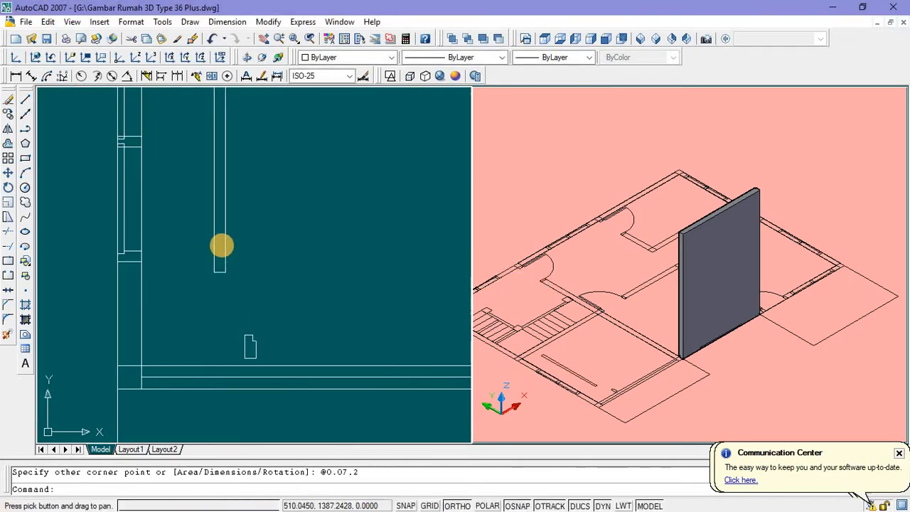
left_click(222, 244)
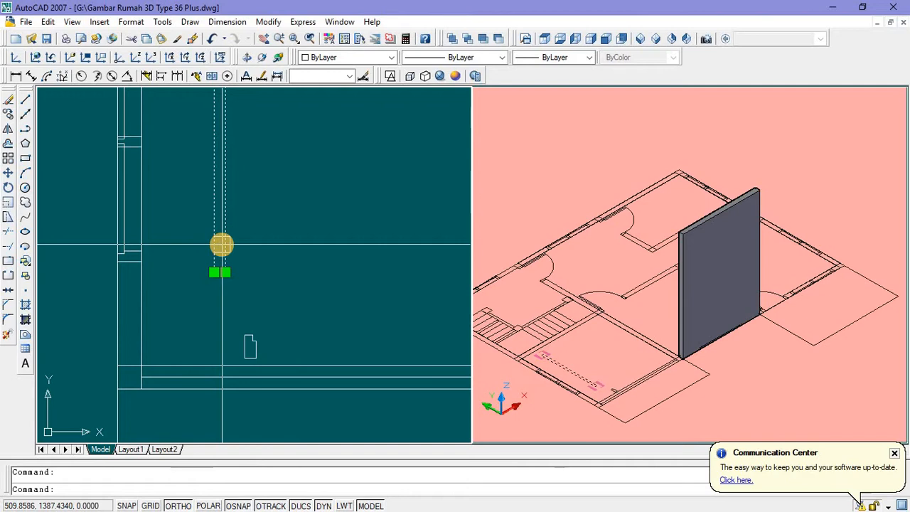
key("Delete")
Step: Draw a 0.07 by 0.2 rectangle inside the front-left room, above the copied frame post
left_click(25, 159)
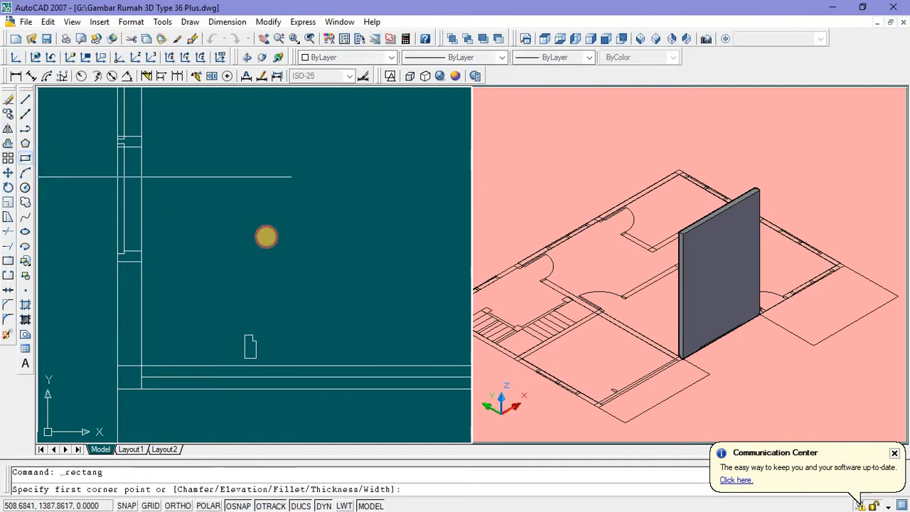
left_click(253, 222)
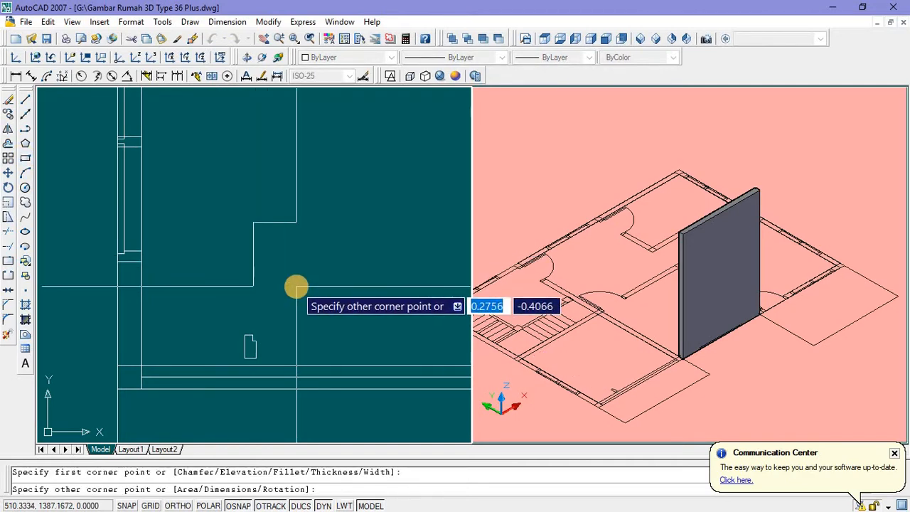
type("0")
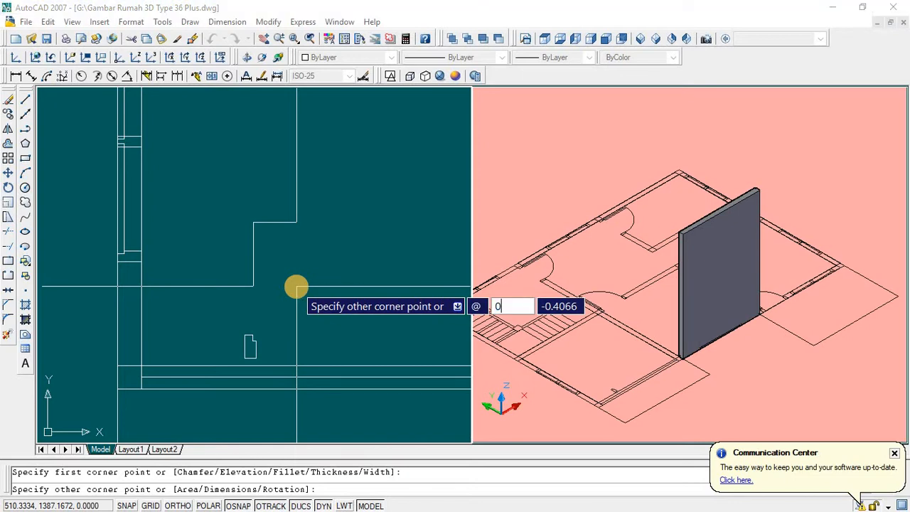
type(".07")
key("Tab")
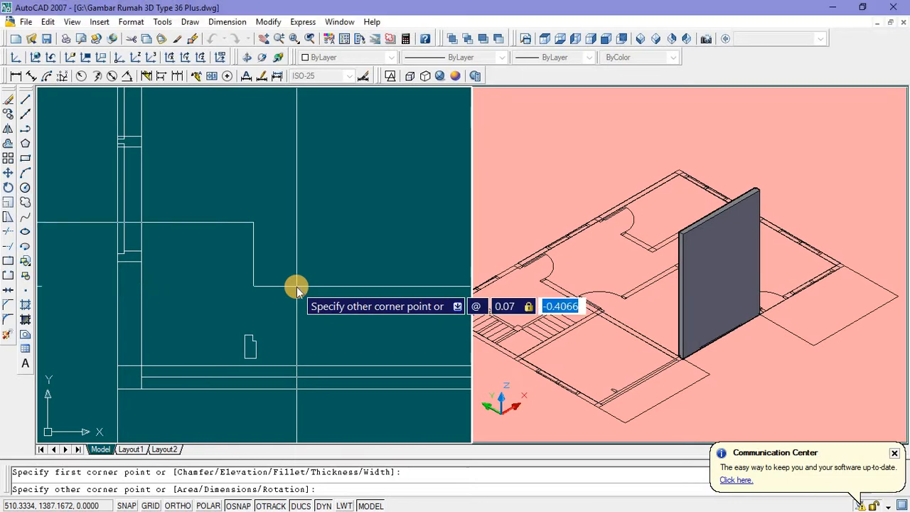
type("0.2")
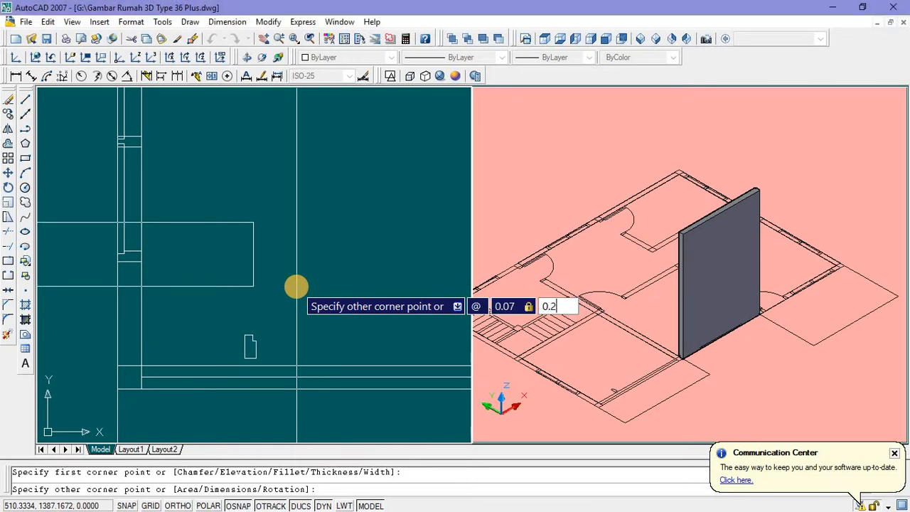
key("Return")
Step: Move the new rectangle by its upper-right corner onto the upper edge of the copied frame post
left_click(292, 259)
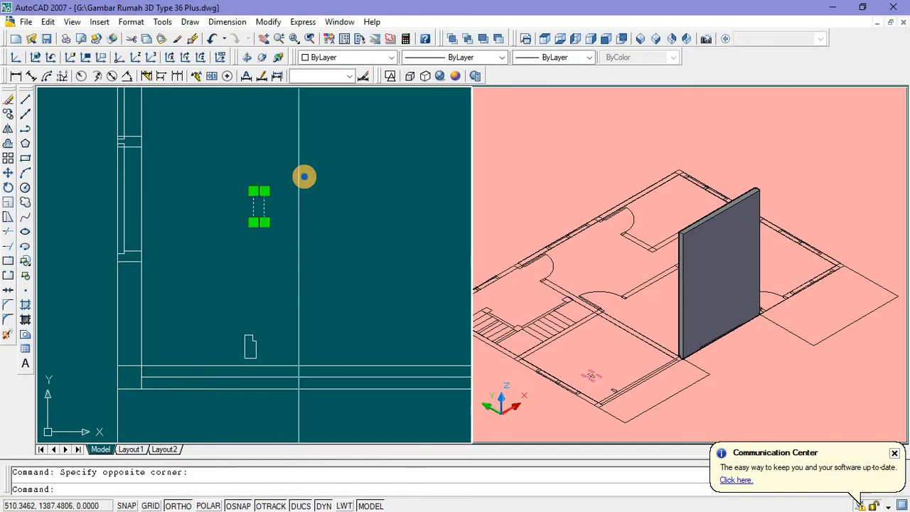
right_click(303, 175)
left_click(327, 336)
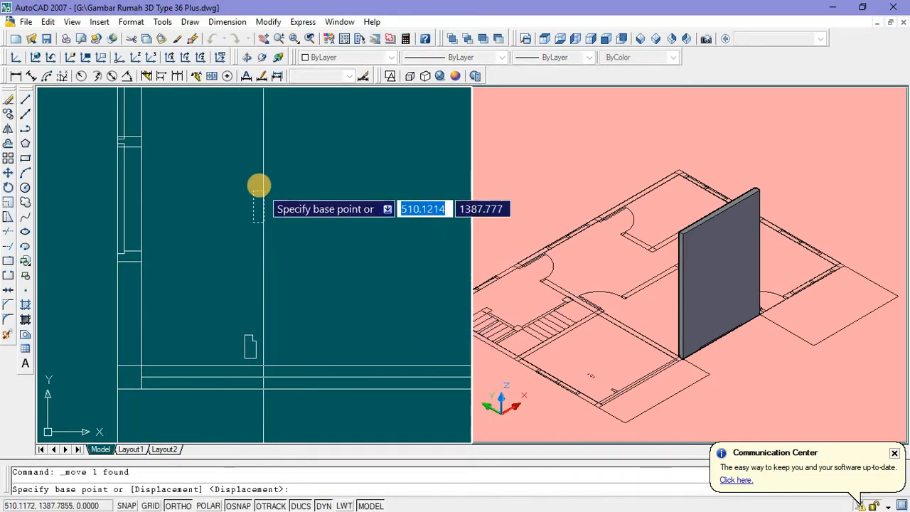
left_click(266, 192)
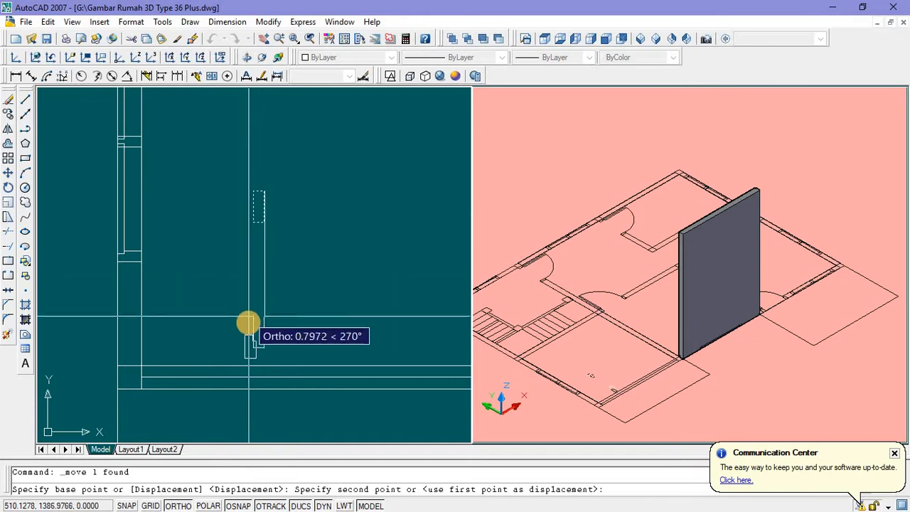
left_click(249, 332)
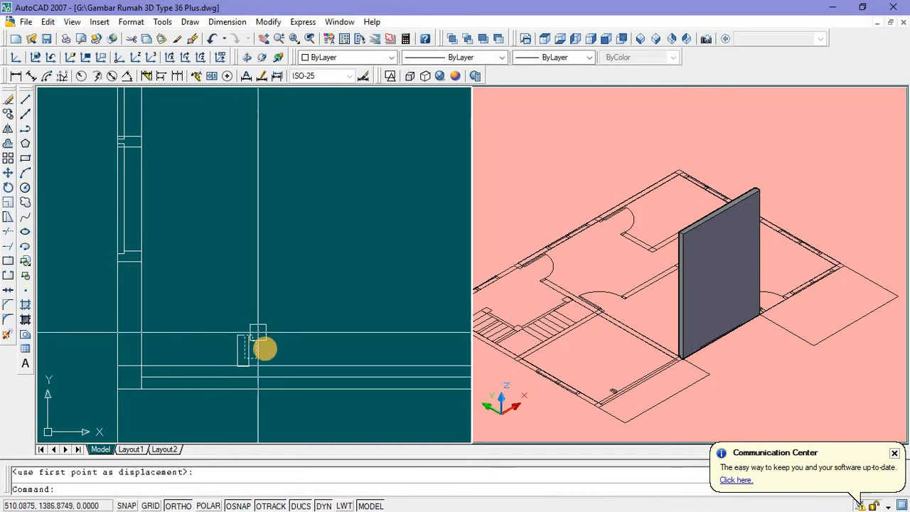
Step: Erase the notched frame post copied into the front-left room, keeping the plain rectangle
scroll(249, 332, "up", 3)
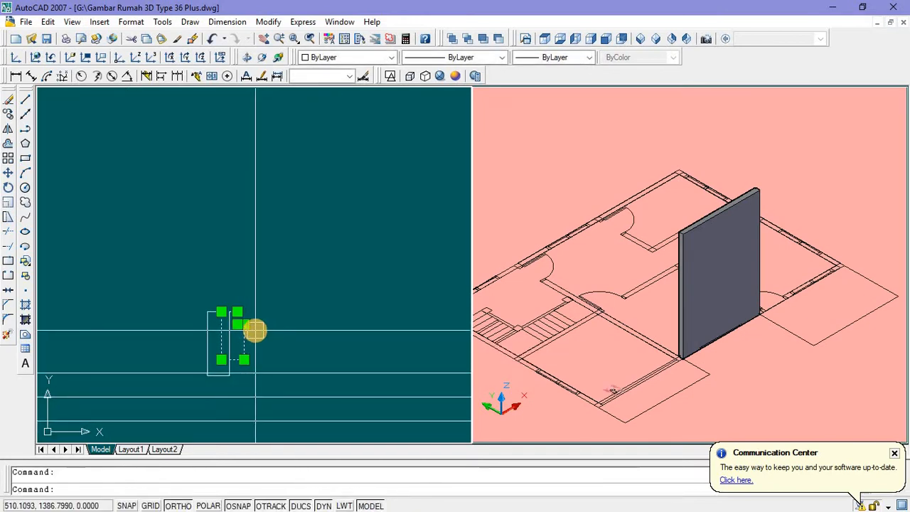
scroll(255, 327, "down", 4)
middle_click_drag(256, 318, 208, 275)
scroll(224, 272, "up", 3)
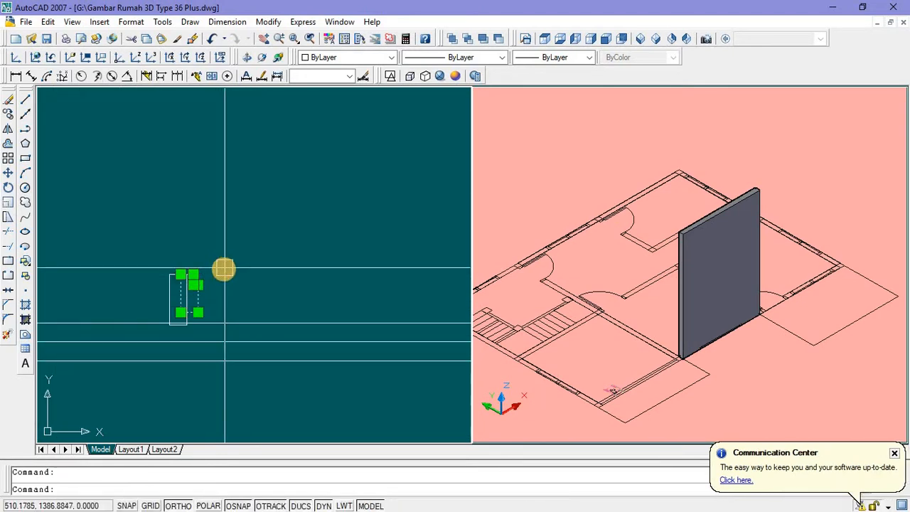
key("Delete")
Step: Move the rectangular post by the midpoint of its left side onto the front wall's centre line, just inside the left wall
scroll(184, 249, "down", 4)
left_click(173, 245)
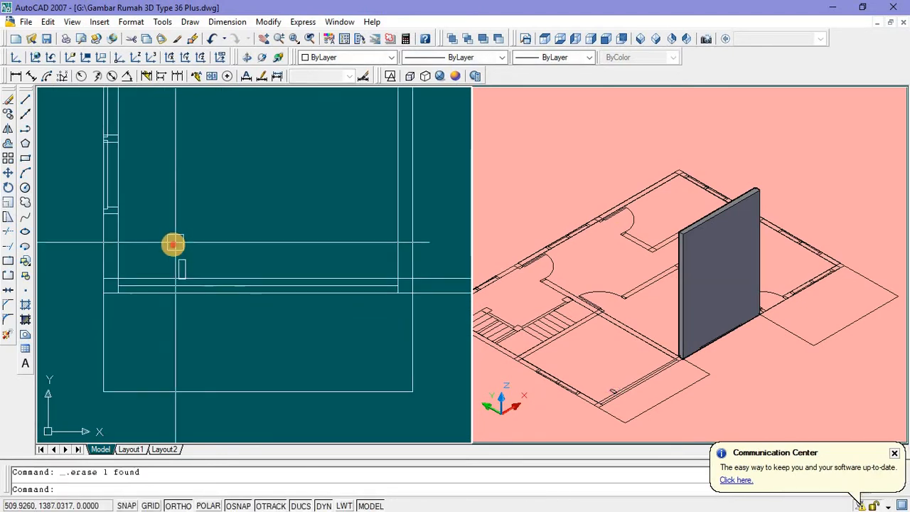
left_click(206, 291)
right_click(206, 212)
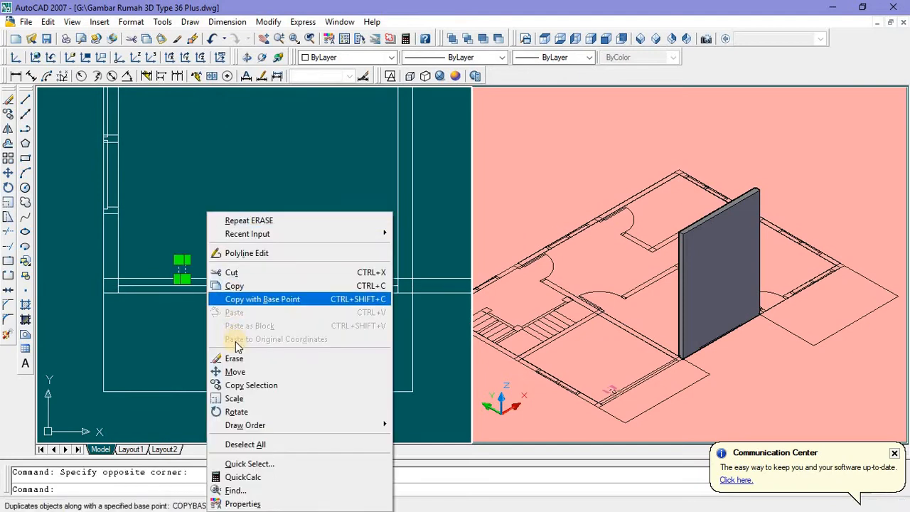
left_click(235, 368)
scroll(179, 267, "up", 2)
left_click(179, 266)
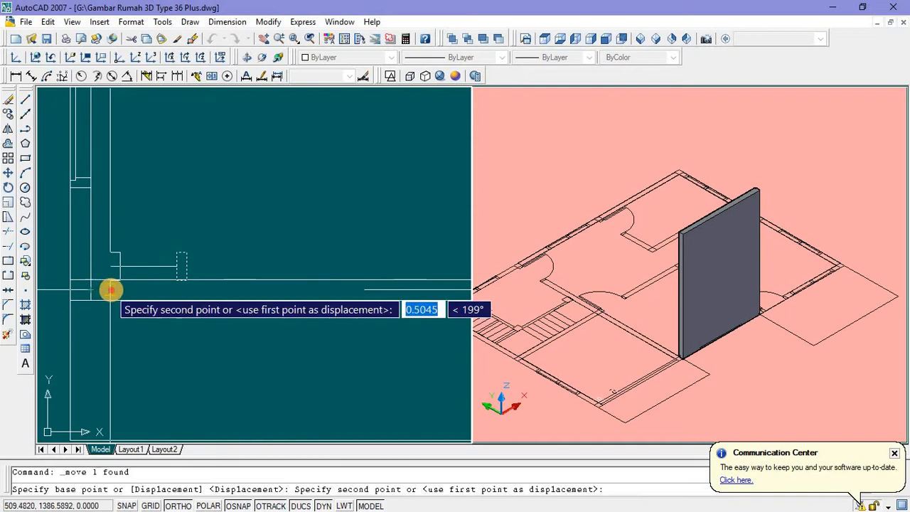
left_click(112, 288)
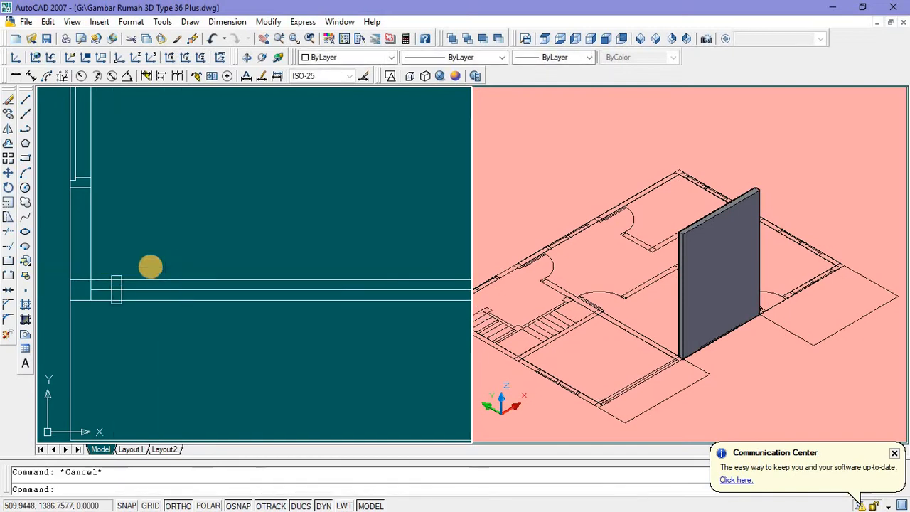
Step: Mirror the post about a vertical axis through the midpoint of the front wall's centre line, keeping the original
left_click(104, 260)
left_click(135, 333)
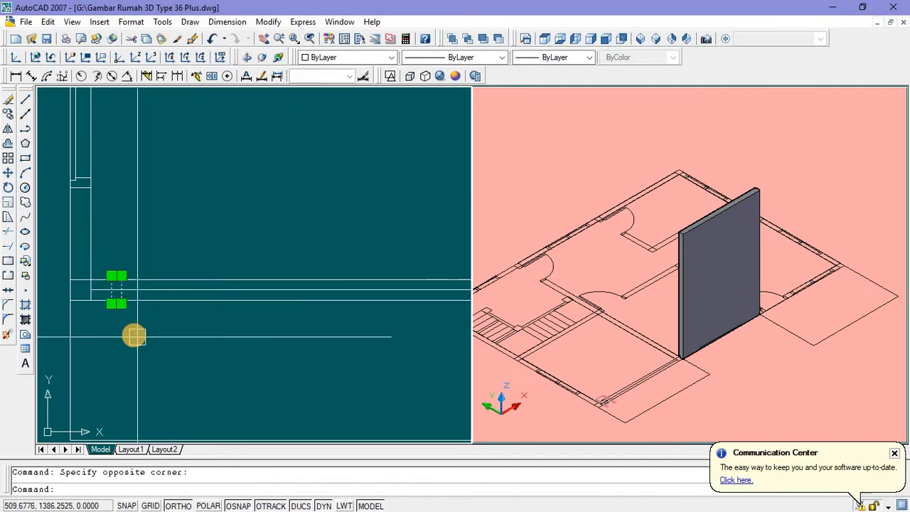
scroll(134, 333, "down", 2)
type("mi")
key("Return")
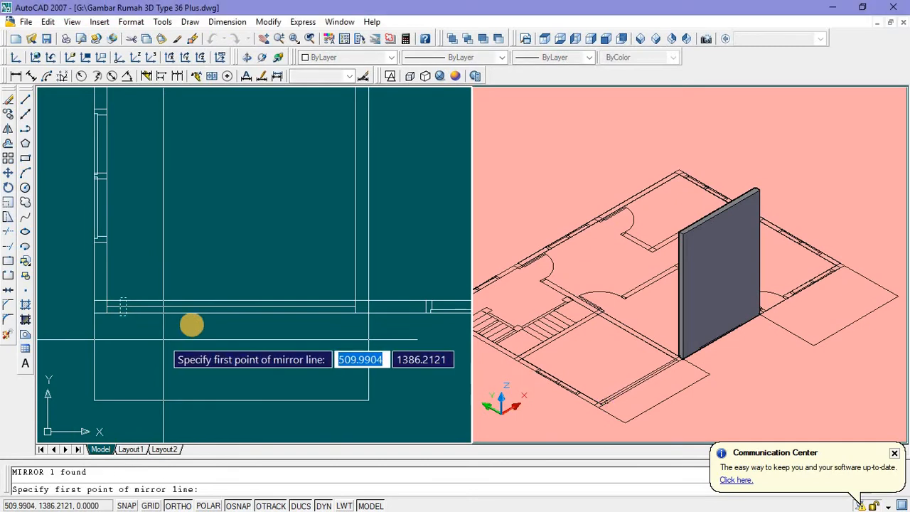
left_click(230, 305)
left_click(233, 262)
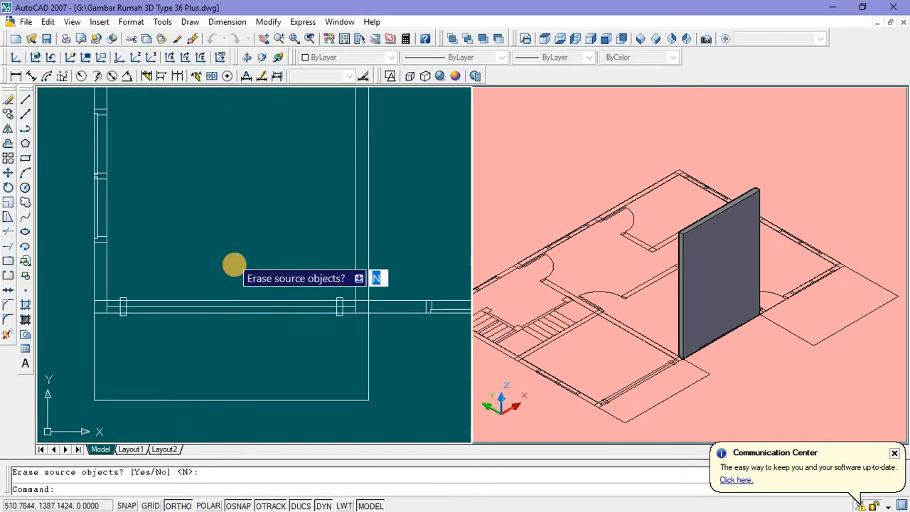
key("Return")
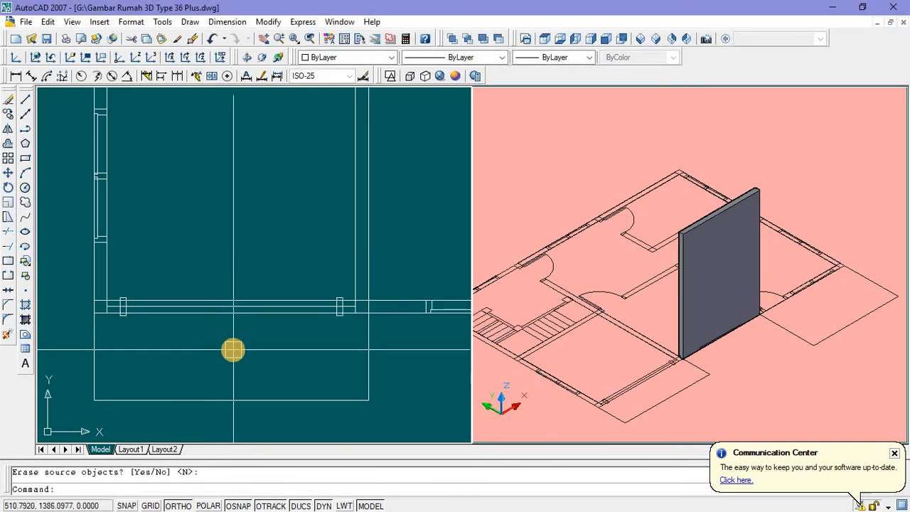
Step: Trim the front wall's centre line outside the two posts and its outer line between them
type("tr")
key("Return")
key("Return")
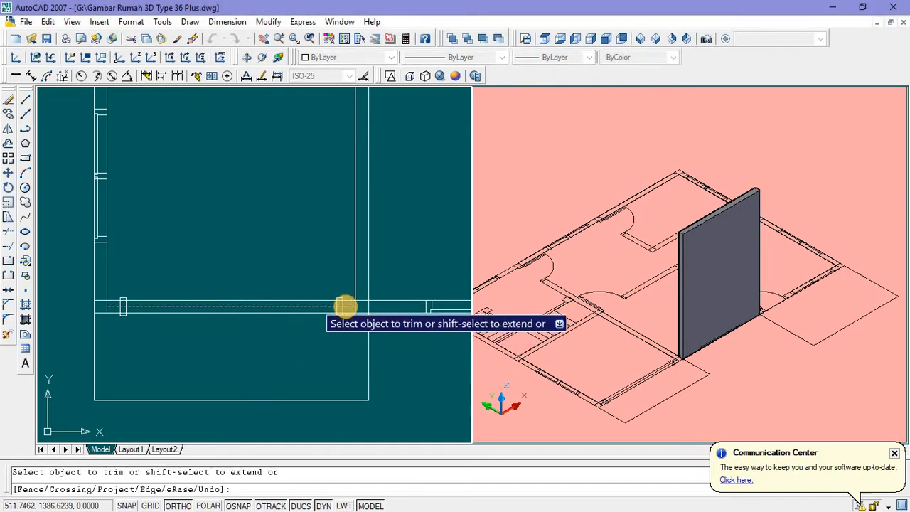
scroll(364, 307, "up", 5)
scroll(364, 308, "down", 4)
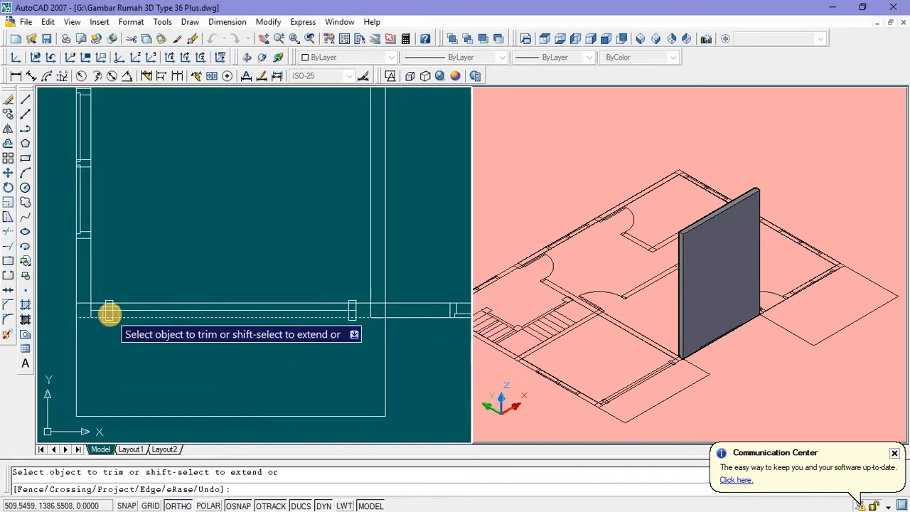
scroll(76, 301, "up", 4)
scroll(171, 325, "down", 2)
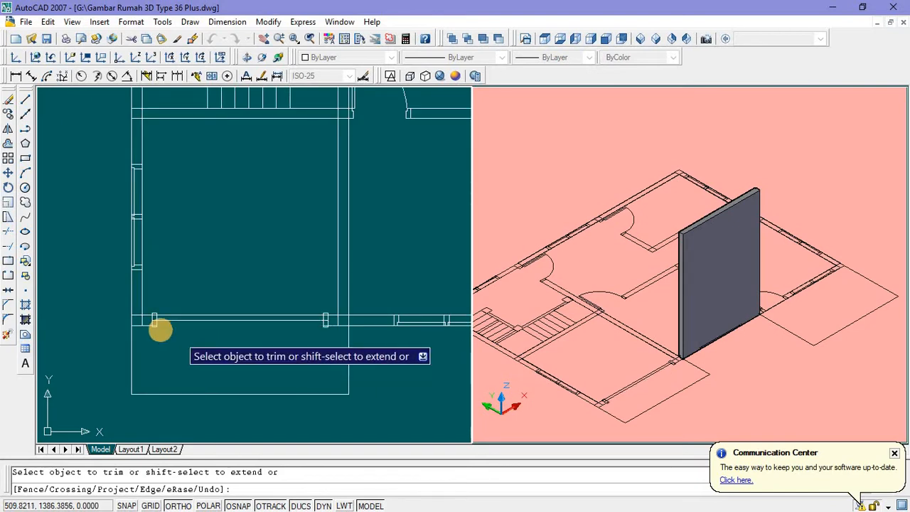
Step: Trim away the wall lines crossing the inside of the left post
scroll(143, 308, "up", 5)
left_click(106, 276)
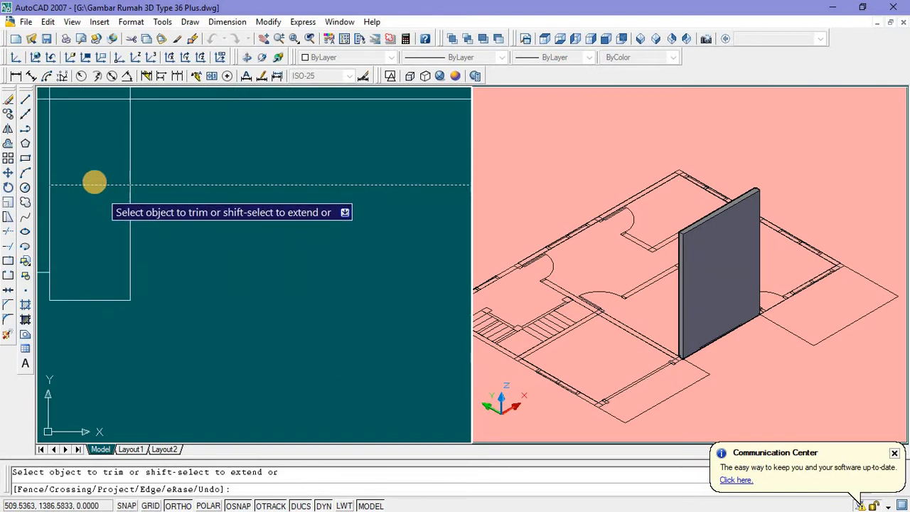
left_click(94, 183)
scroll(97, 207, "down", 4)
scroll(82, 244, "down", 2)
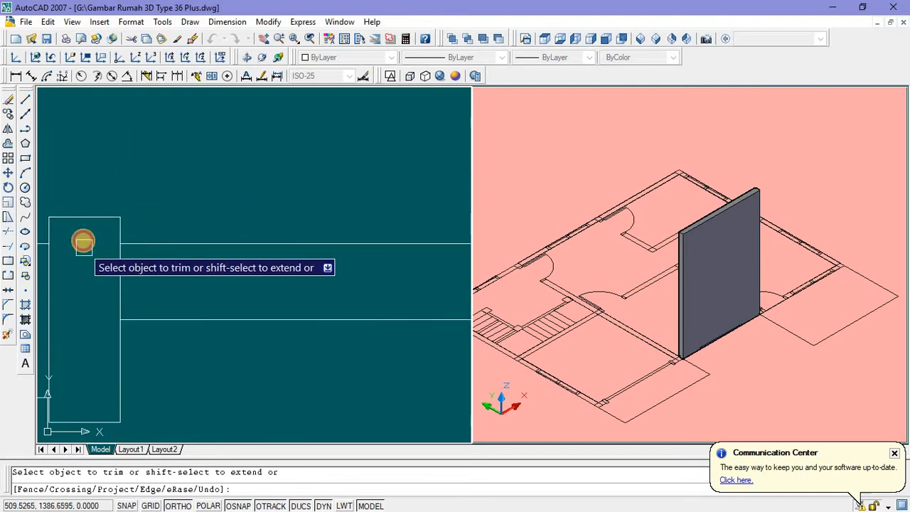
Step: Trim away the wall lines crossing the inside of the right post and finish trimming
scroll(321, 219, "down", 2)
scroll(364, 240, "down", 2)
scroll(283, 273, "up", 1)
scroll(286, 252, "up", 2)
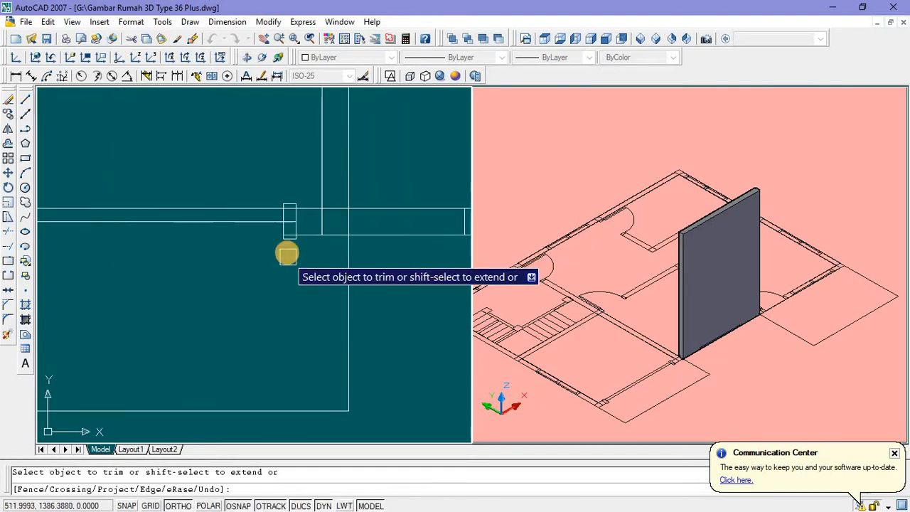
scroll(305, 201, "up", 2)
scroll(285, 278, "up", 2)
scroll(288, 277, "up", 3)
left_click(278, 288)
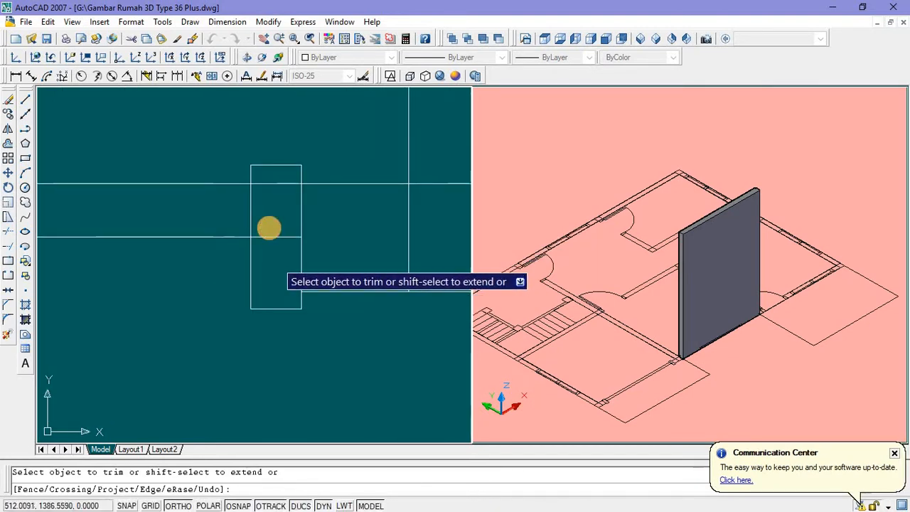
left_click(265, 225)
left_click(272, 242)
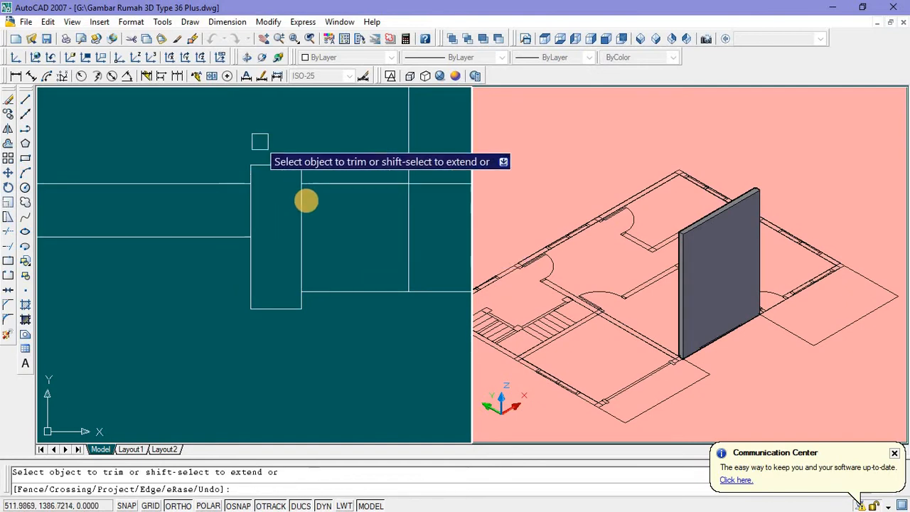
scroll(305, 235, "down", 5)
scroll(284, 287, "down", 2)
middle_click_drag(284, 287, 313, 286)
key("Escape")
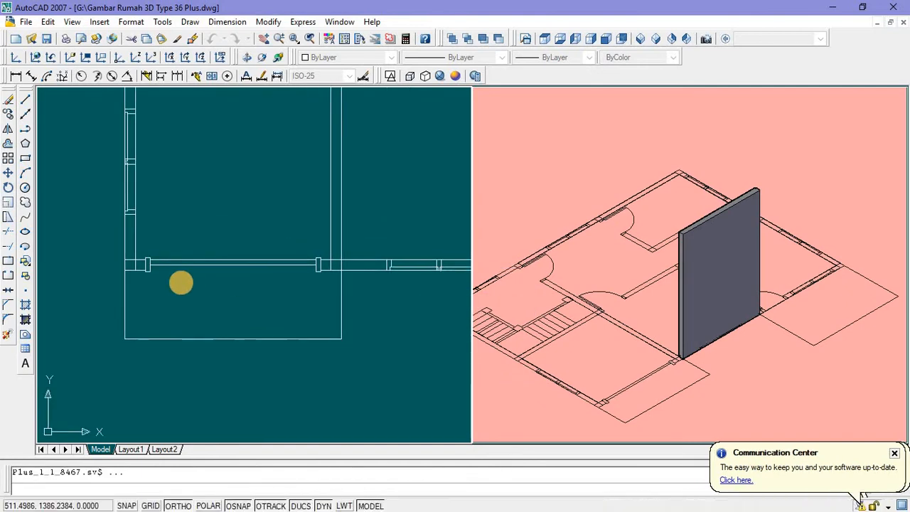
Step: Draw a slanted line from the left post's midpoint down into the front opening, and a vertical line from its end up to the centre line
left_click(26, 115)
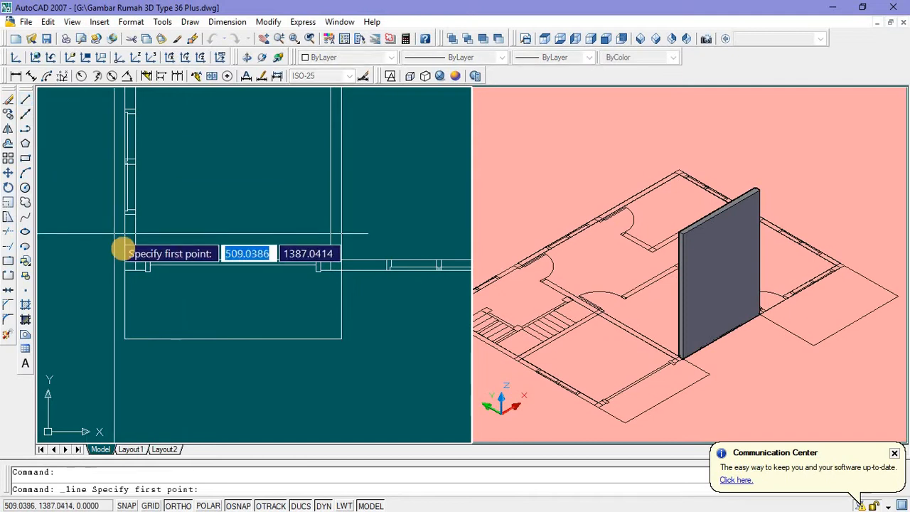
scroll(170, 288, "up", 3)
left_click(173, 277)
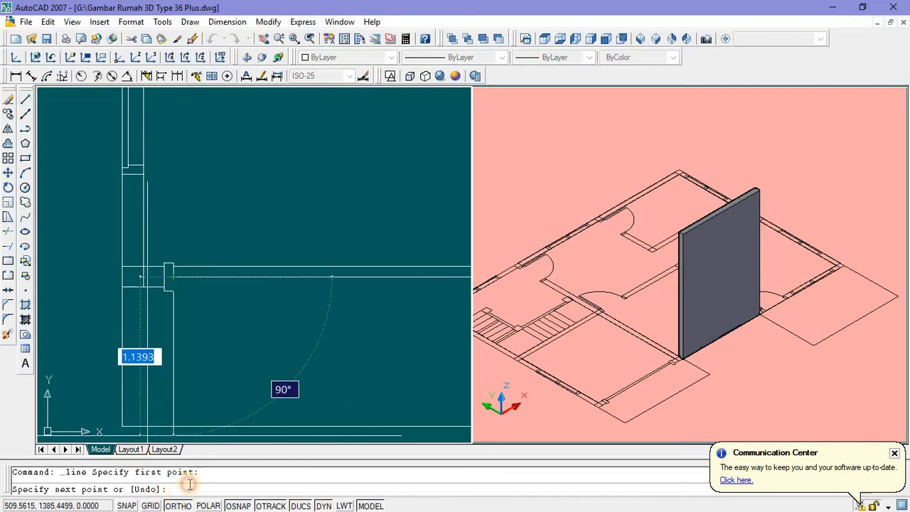
key("F8")
scroll(192, 298, "up", 3)
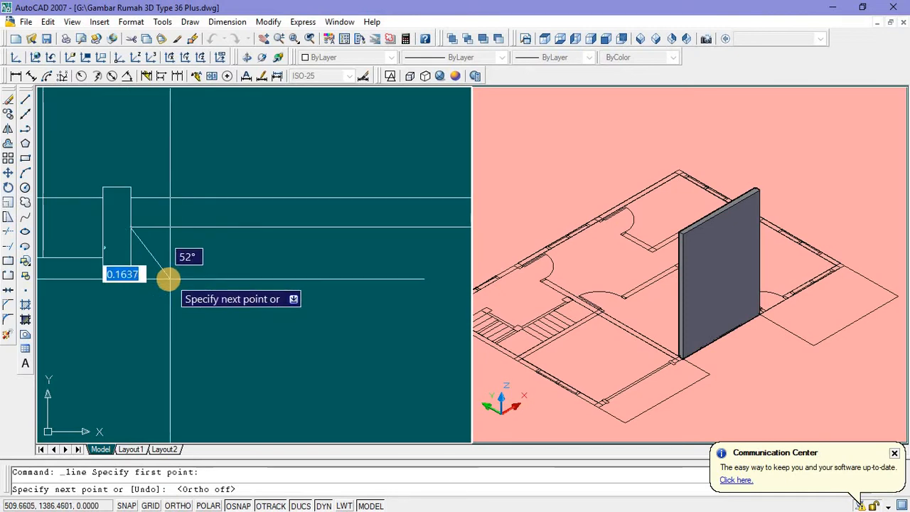
left_click(167, 280)
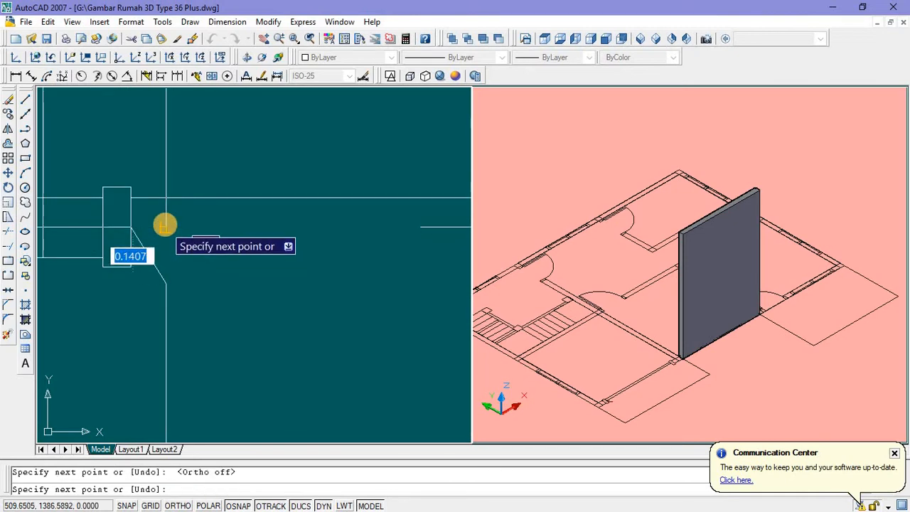
left_click(165, 226)
key("Escape")
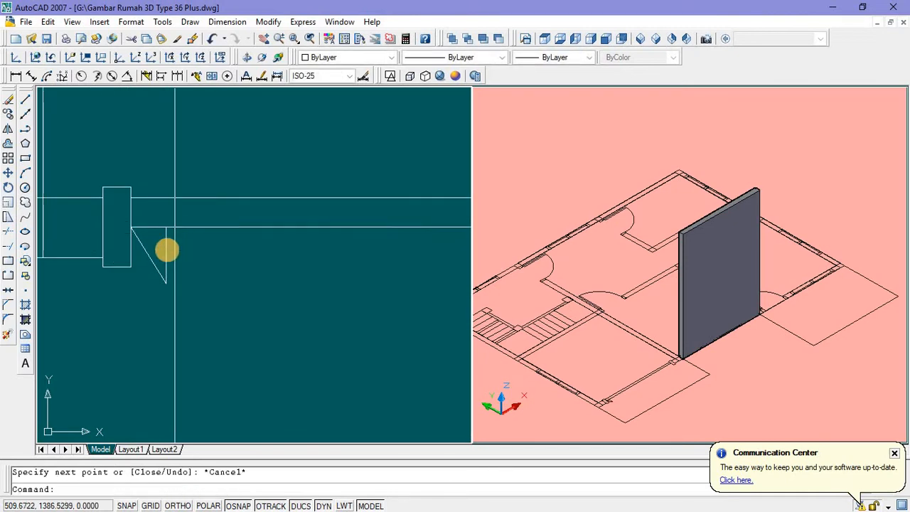
Step: Mirror the slanted line about the short vertical line, keeping the original
left_click(152, 255)
type("m")
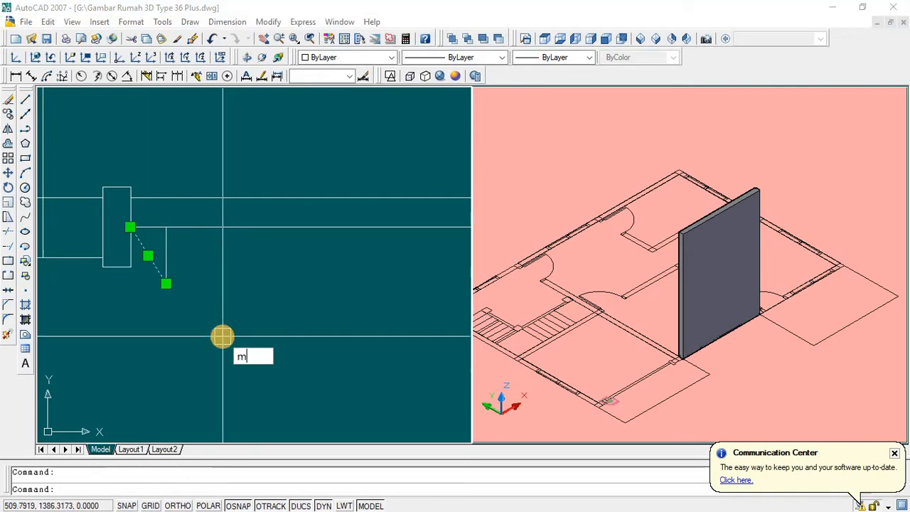
type("i")
key("Return")
left_click(166, 284)
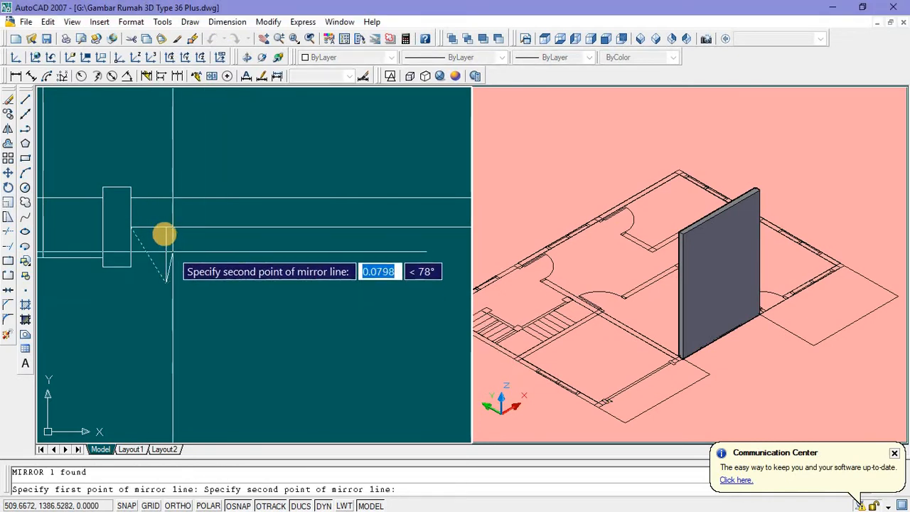
left_click(164, 226)
key("Return")
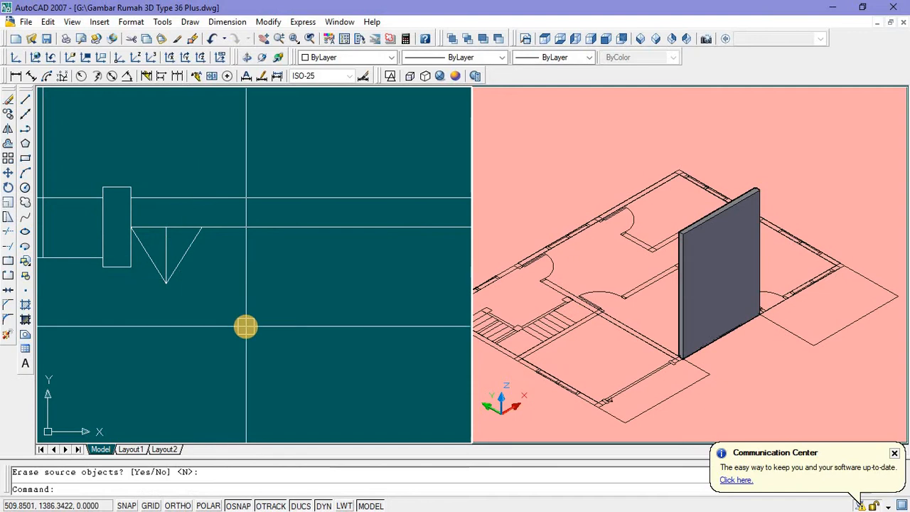
Step: Extend the mirrored slanted line up to the front wall's inner line
type("ex")
key("Return")
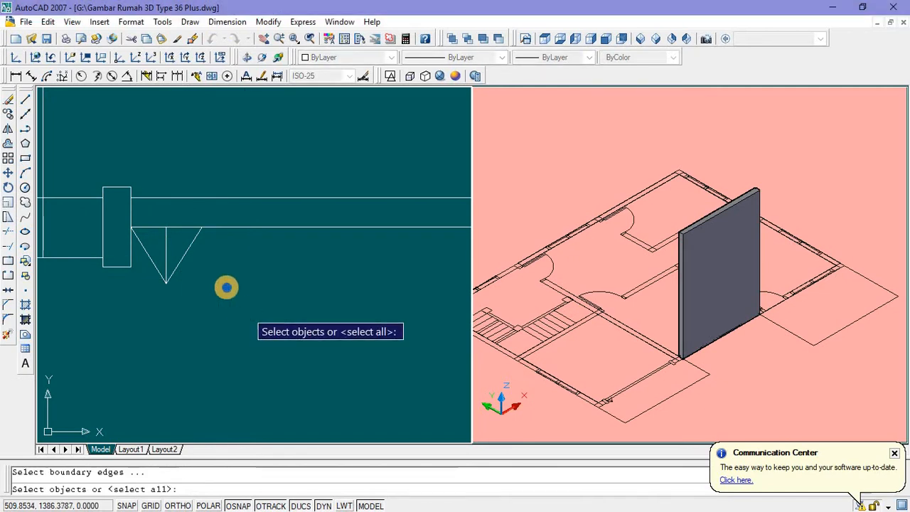
key("Return")
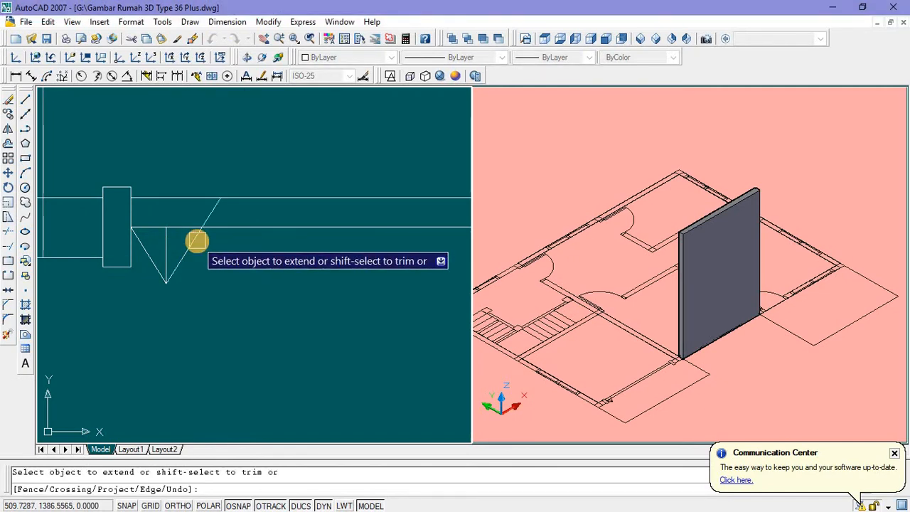
key("Escape")
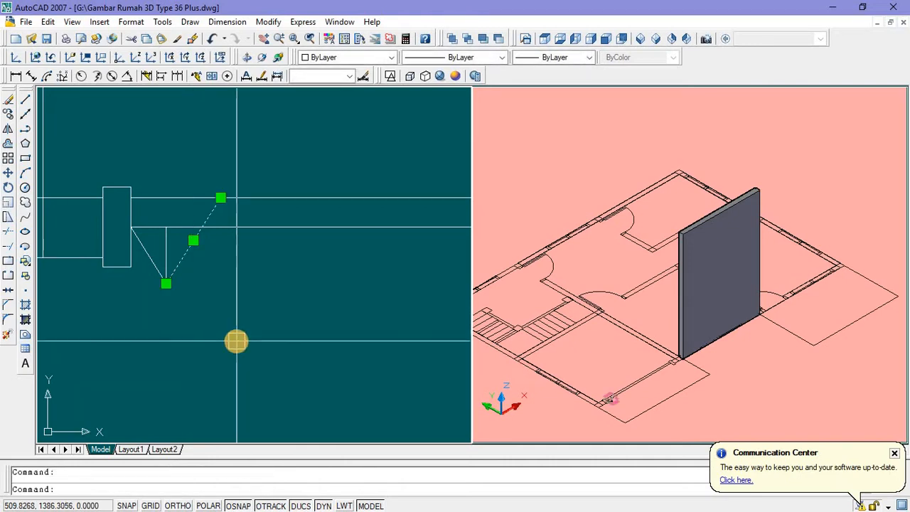
Step: Mirror the extended slanted line about a vertical axis through its upper end, keeping the original
type("mi")
key("Return")
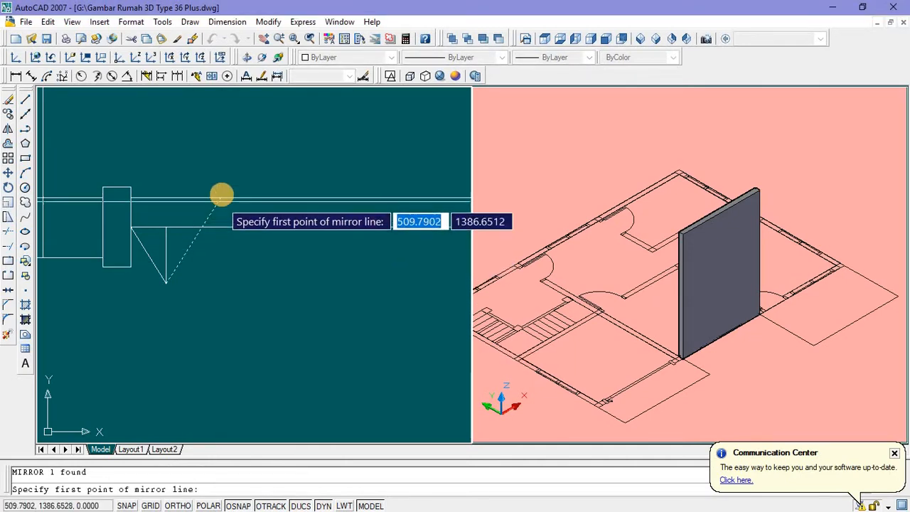
left_click(220, 198)
left_click(218, 339)
key("Return")
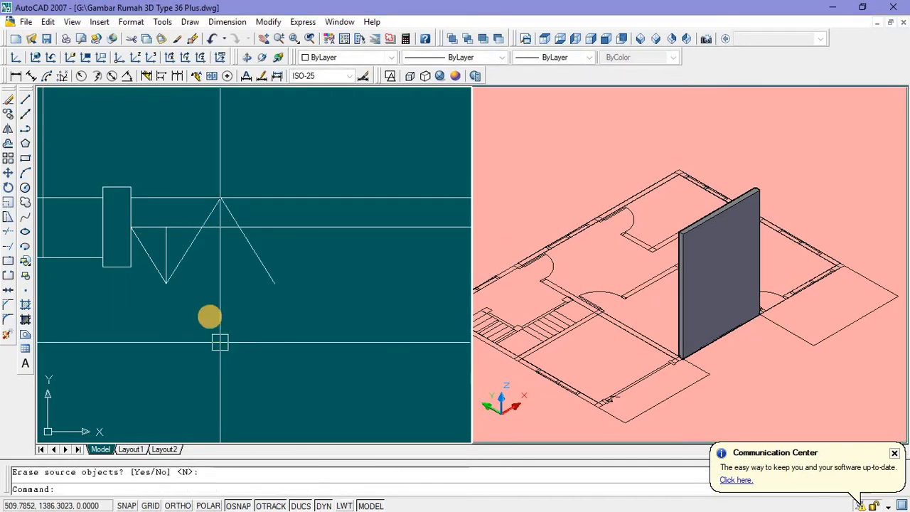
Step: Copy the inverted-V pair of lines end to end along the front opening until the zigzag reaches the right post
scroll(206, 302, "down", 2)
middle_click_drag(206, 299, 183, 301)
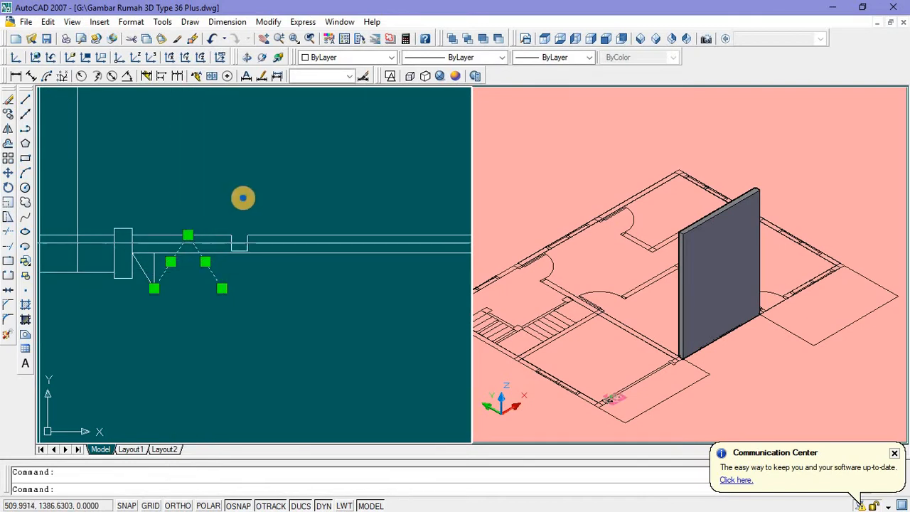
right_click(242, 198)
left_click(274, 351)
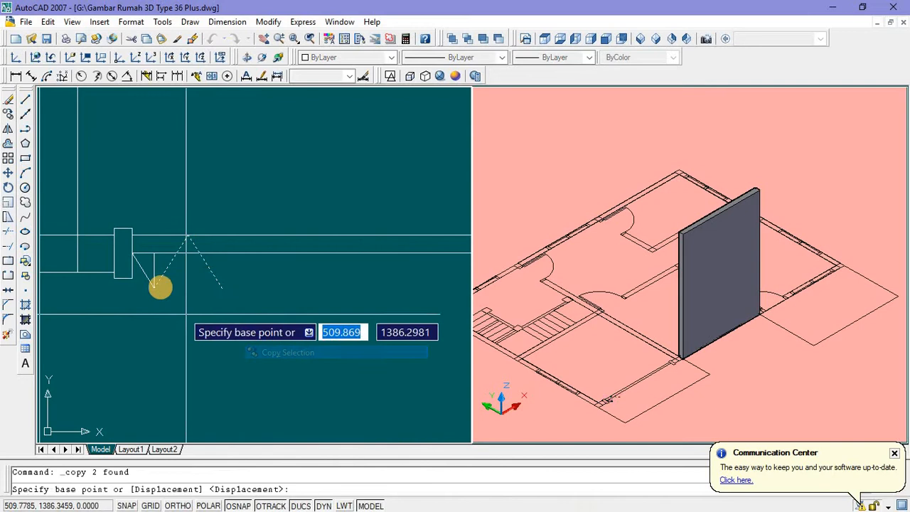
left_click(155, 286)
left_click(223, 287)
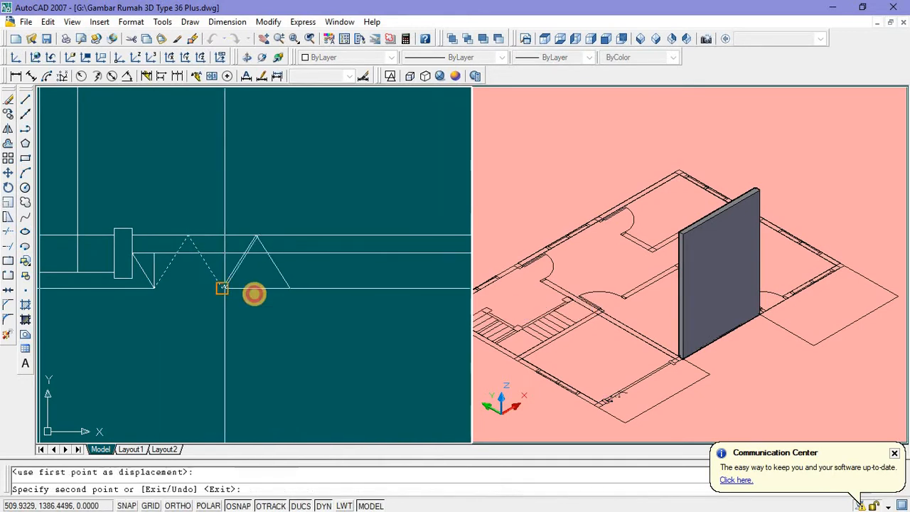
middle_click_drag(225, 287, 152, 309)
left_click(242, 318)
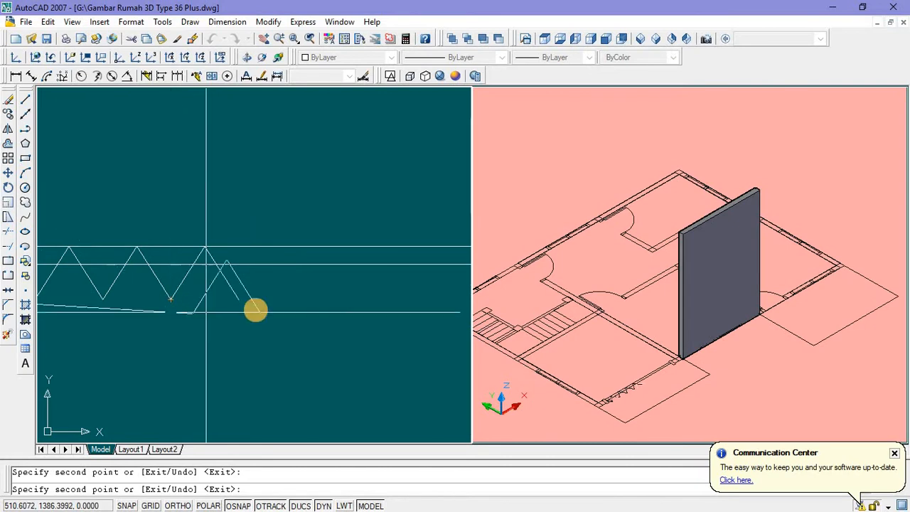
middle_click_drag(271, 318, 228, 334)
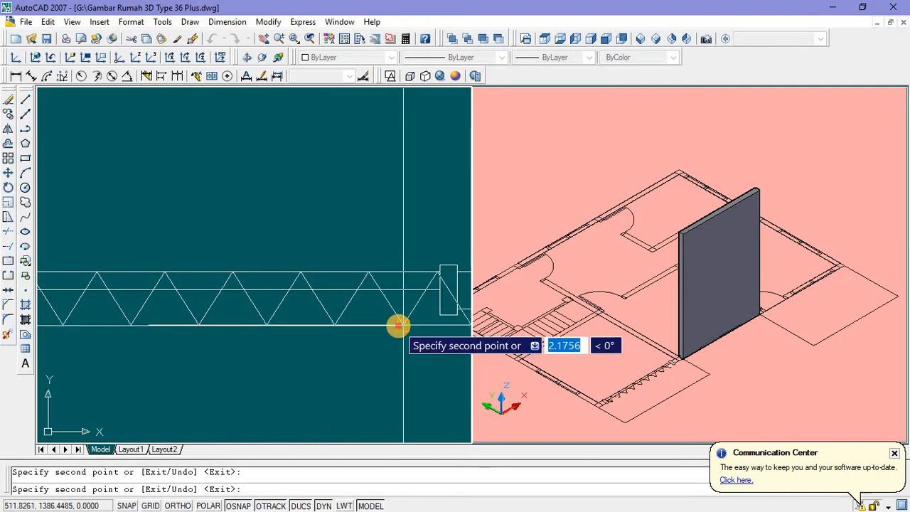
middle_click_drag(335, 324, 298, 316)
key("Escape")
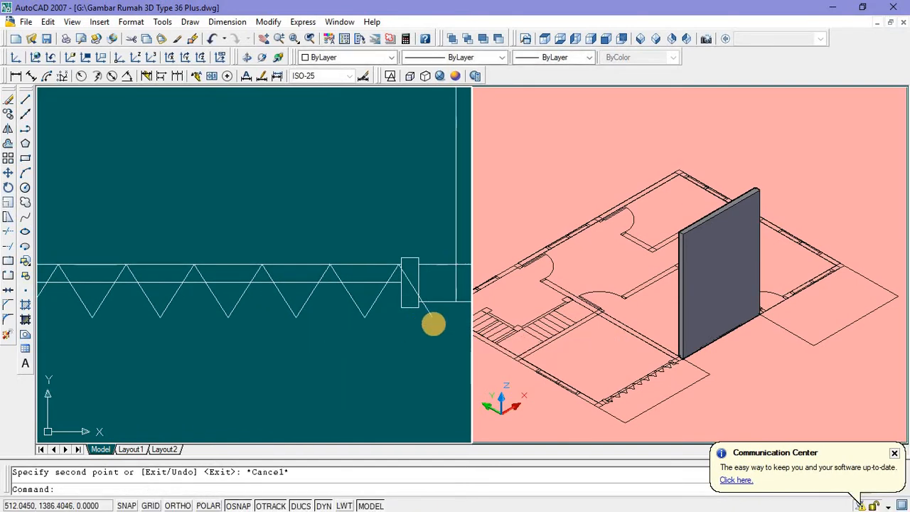
Step: Erase the surplus zigzag segment crossing the right post and the short vertical construction line beside the left post
scroll(426, 336, "down", 8)
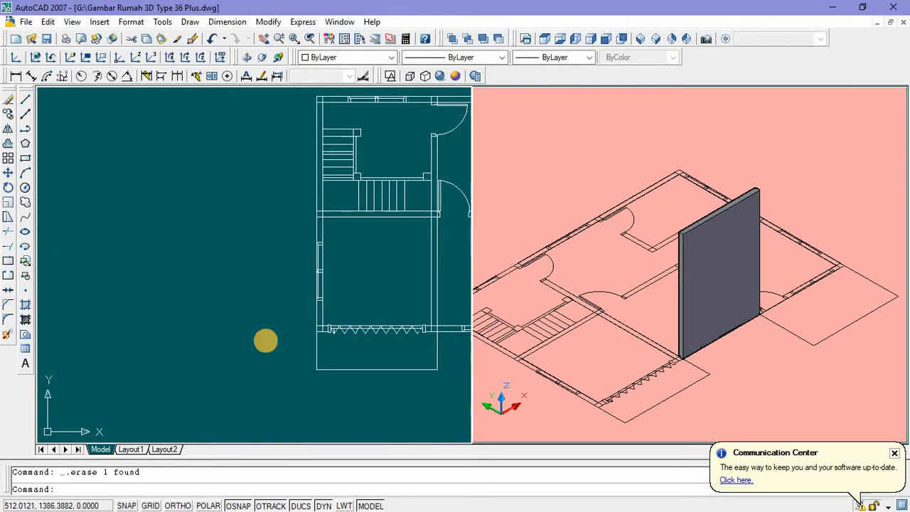
scroll(326, 341, "up", 9)
middle_click_drag(467, 368, 274, 314)
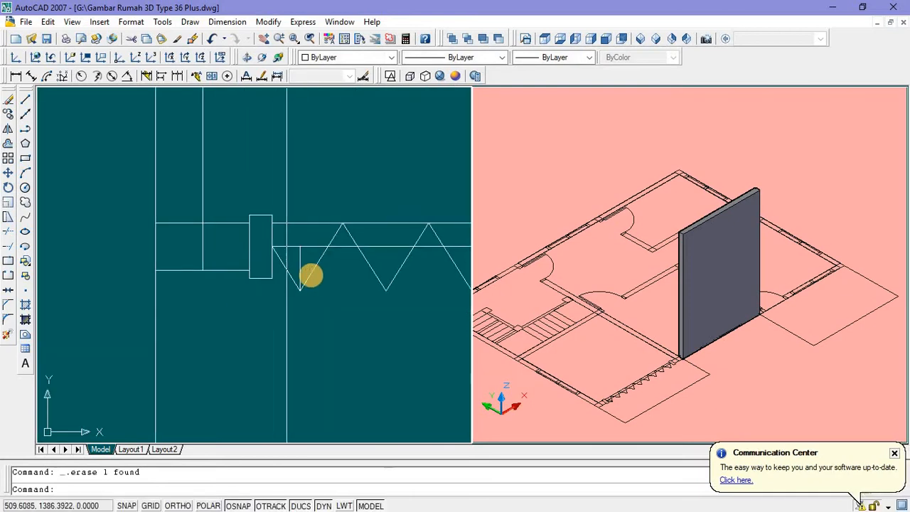
key("Delete")
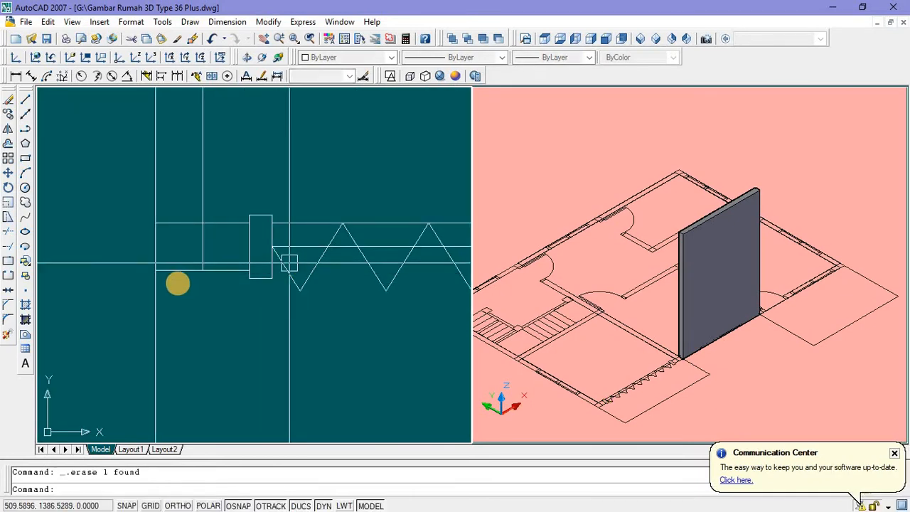
Step: Examine the folding-door zigzag between the two front posts in the plan and isometric views
scroll(278, 308, "down", 5)
scroll(260, 312, "up", 6)
mouse_move(260, 313)
middle_mouse_down()
mouse_move(187, 335)
mouse_move(204, 339)
middle_mouse_up()
scroll(187, 336, "down", 1)
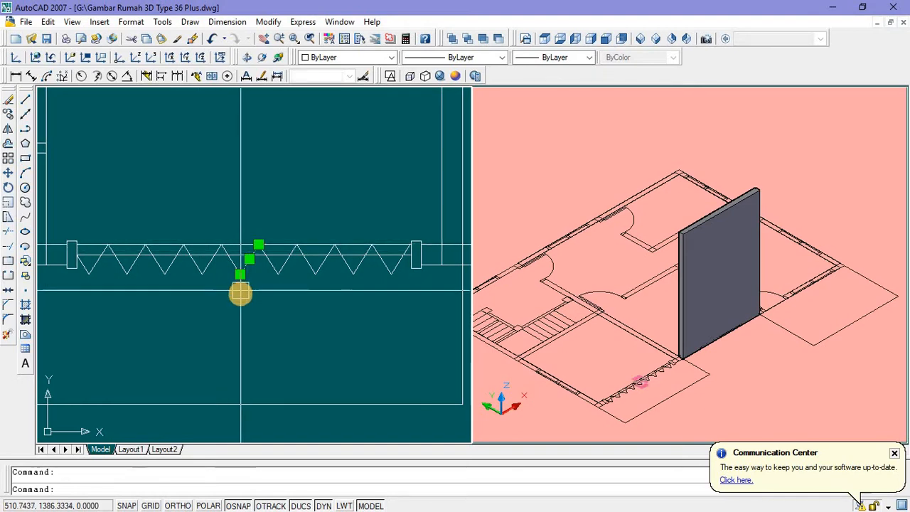
key("Escape")
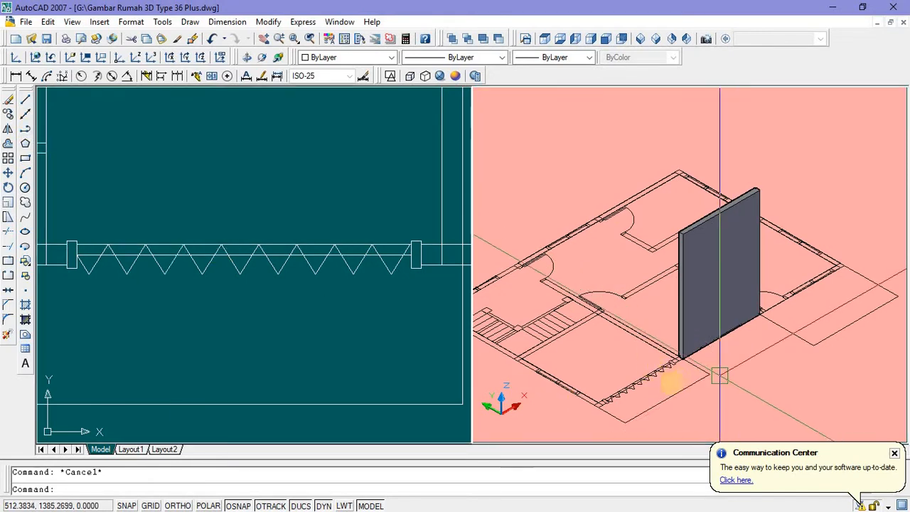
scroll(421, 344, "down", 6)
scroll(551, 347, "up", 7)
middle_click_drag(551, 347, 686, 349)
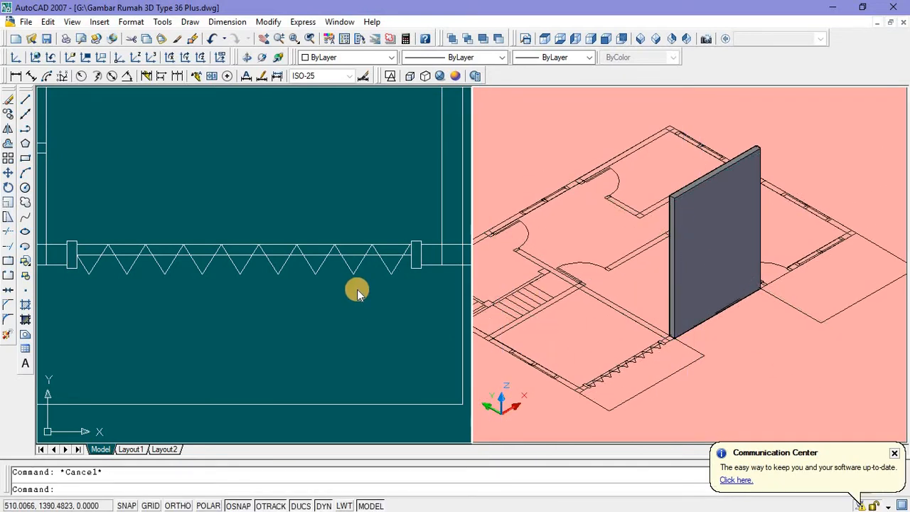
Step: Examine the whole floor plan and the front window beside the entrance door in plan and isometric views
left_click(305, 294)
scroll(252, 331, "down", 5)
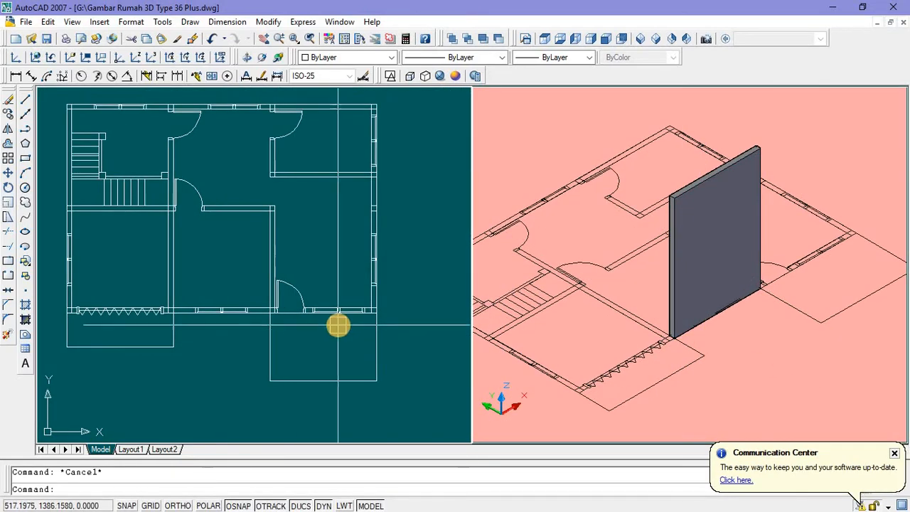
scroll(338, 325, "up", 1)
scroll(319, 310, "down", 3)
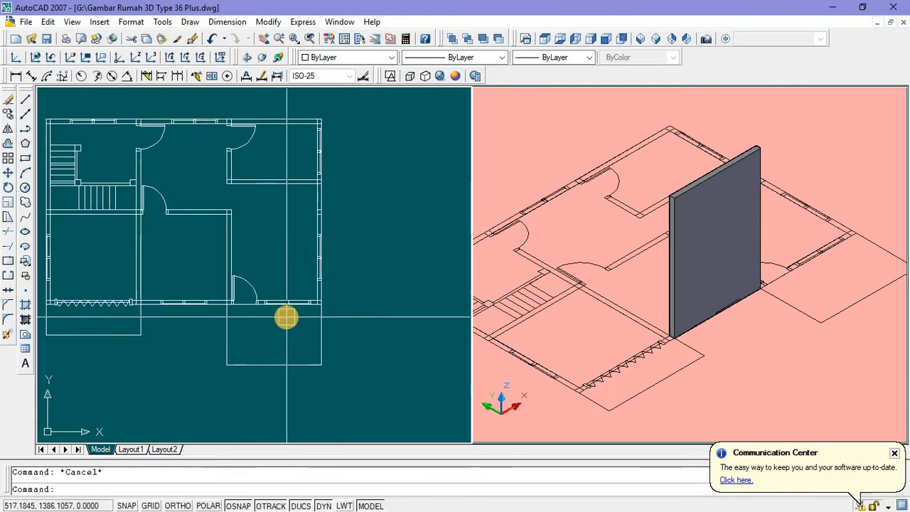
scroll(264, 290, "up", 4)
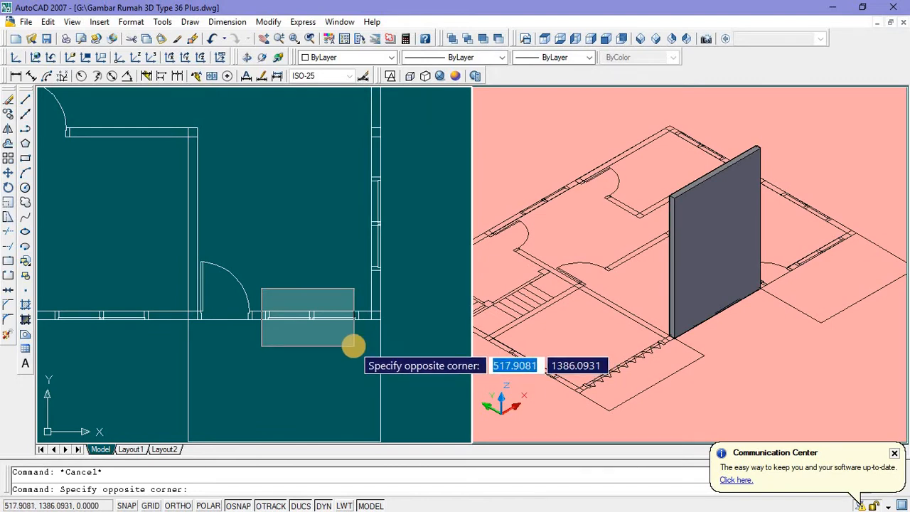
key("Escape")
middle_click_drag(426, 355, 443, 325)
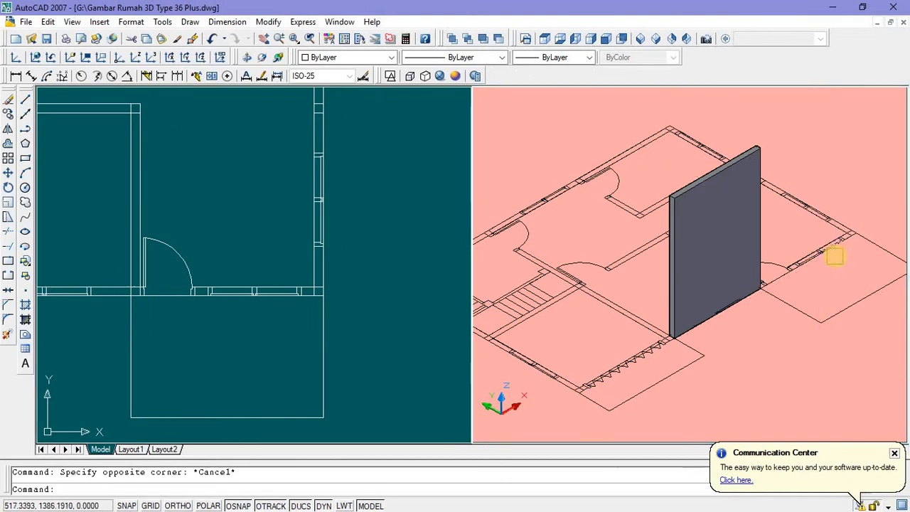
scroll(833, 256, "up", 5)
scroll(835, 260, "down", 5)
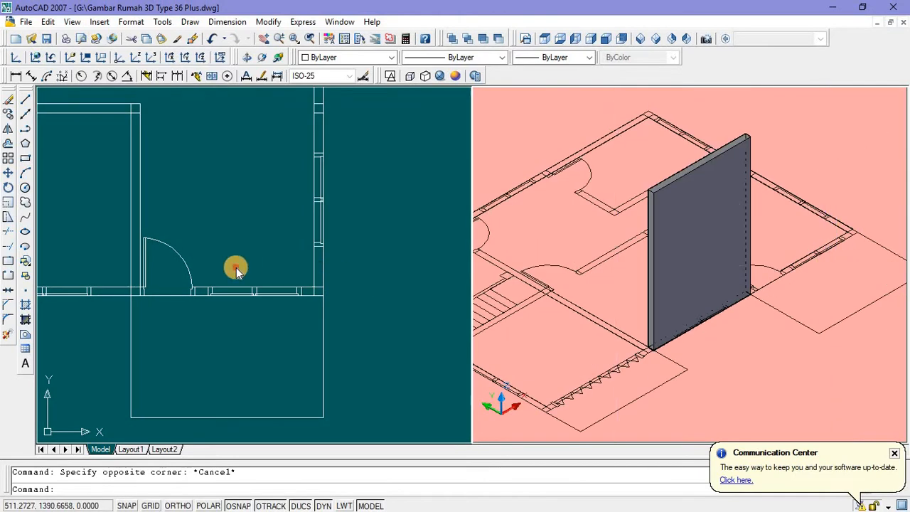
Step: Copy the front window beside the entrance door horizontally, with ortho on, into the empty space right of the floor plan
left_click(200, 265)
left_click(308, 320)
right_click(285, 248)
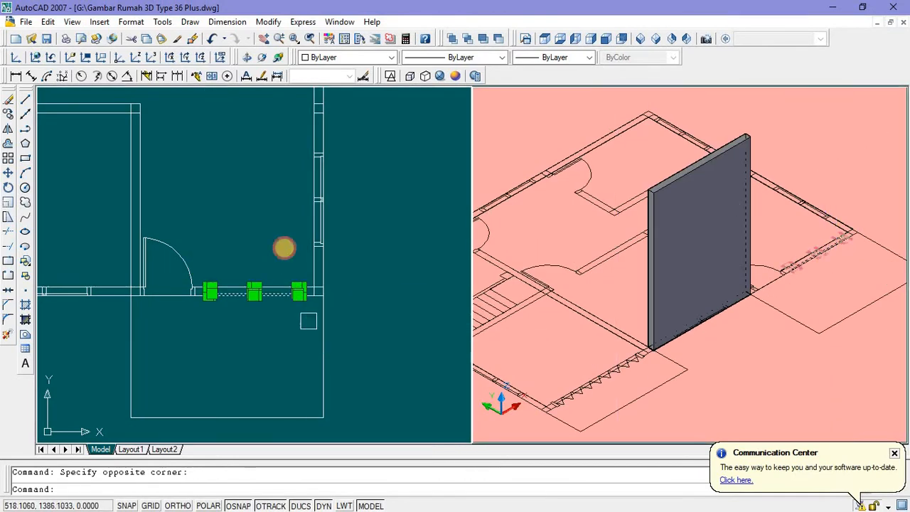
left_click(325, 384)
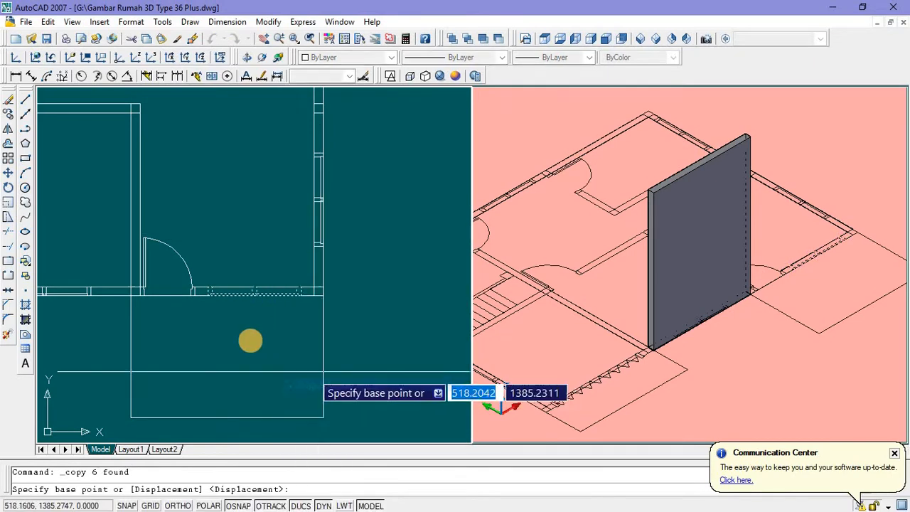
scroll(260, 344, "down", 5)
left_click(279, 348)
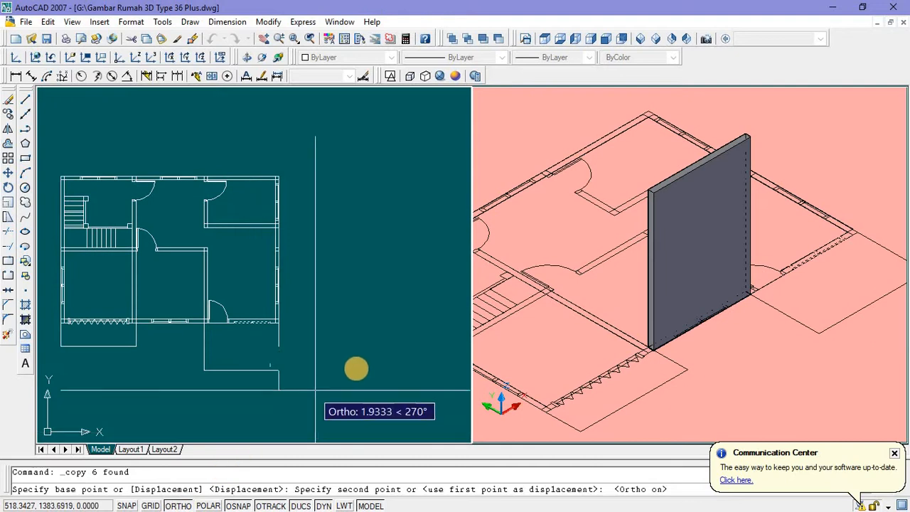
left_click(384, 347)
key("Escape")
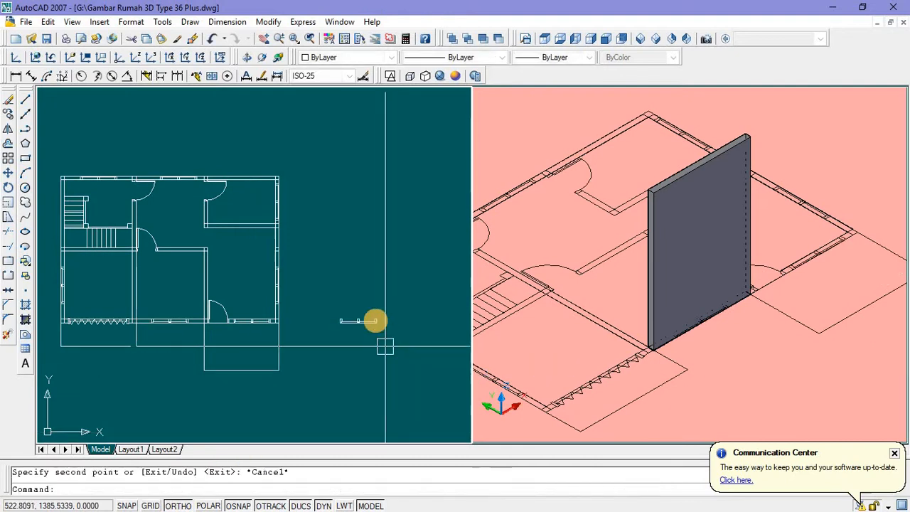
scroll(366, 337, "up", 5)
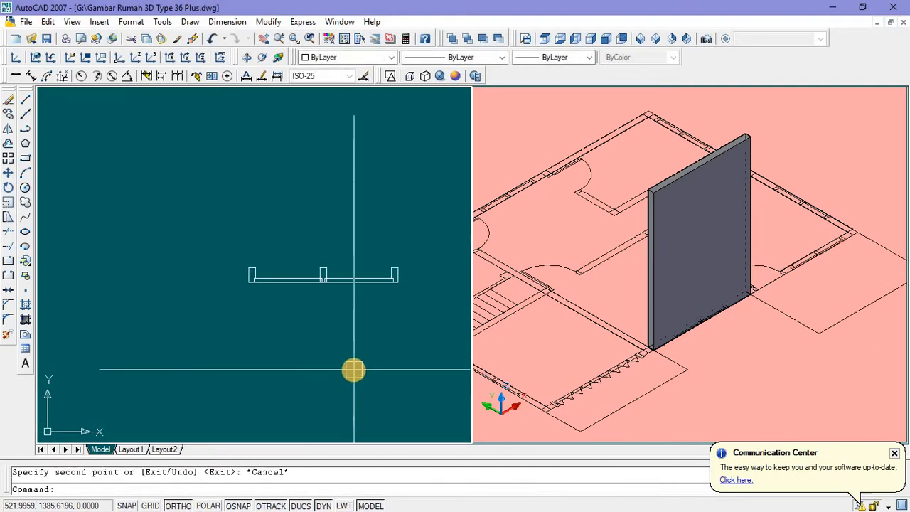
Step: Draw a line straight up from the copied window plan's upper-left corner, continuing horizontally to align with its right end
middle_click_drag(353, 368, 347, 396)
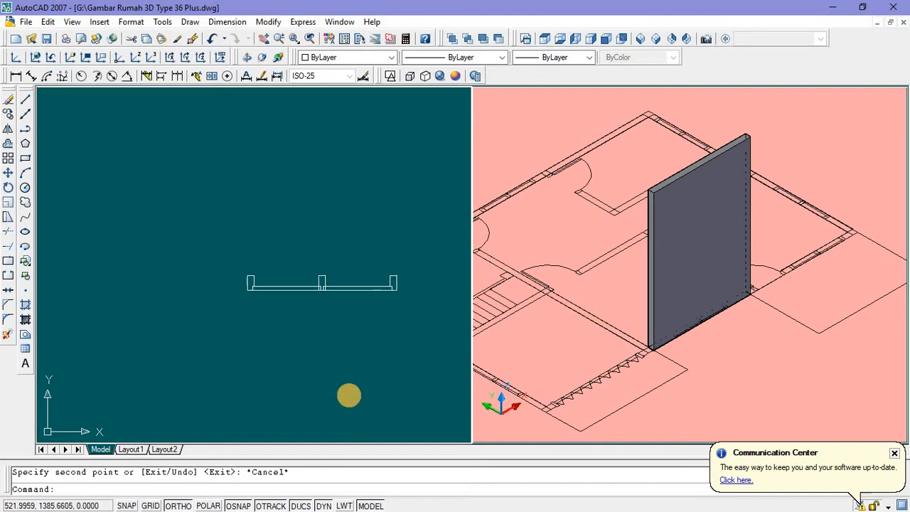
left_click(27, 100)
left_click(243, 297)
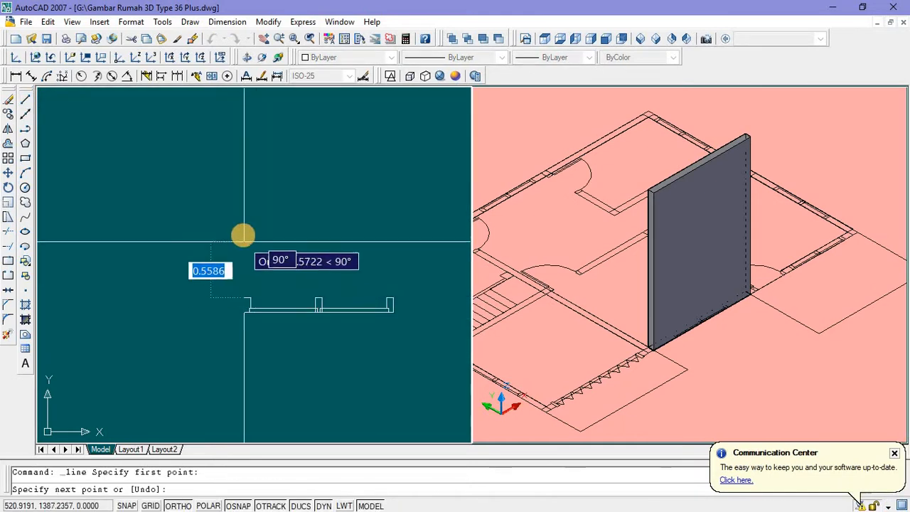
left_click(244, 271)
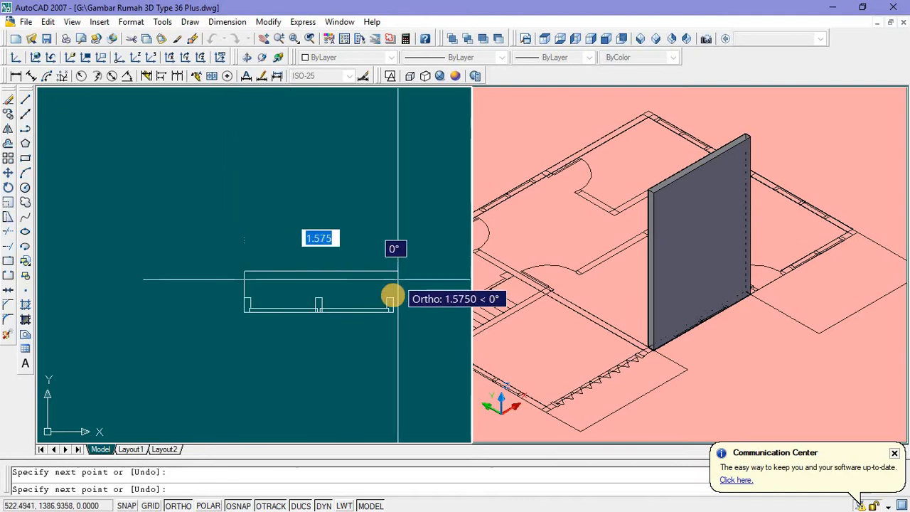
left_click(393, 276)
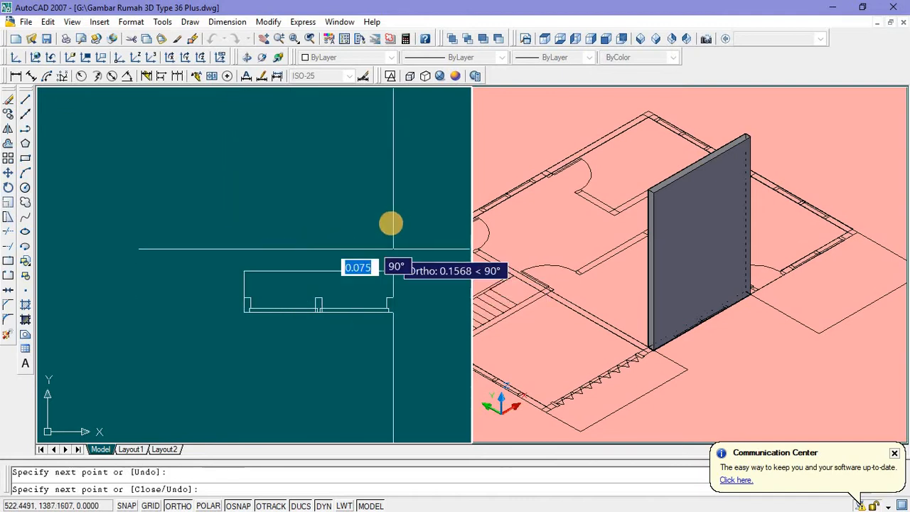
Step: Continue the line 1.5 upward, back across to the left end and down to close the window elevation's rectangle
middle_click_drag(396, 219, 372, 288)
scroll(373, 280, "down", 2)
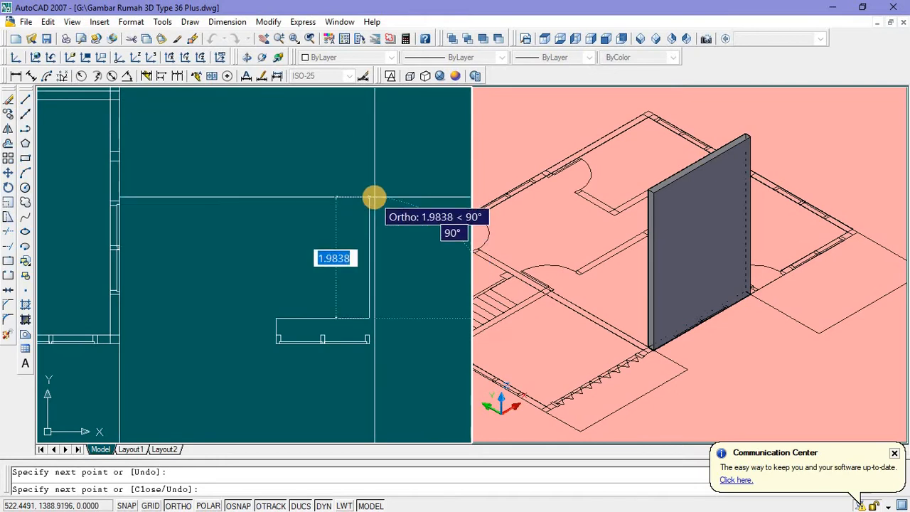
type("1.5")
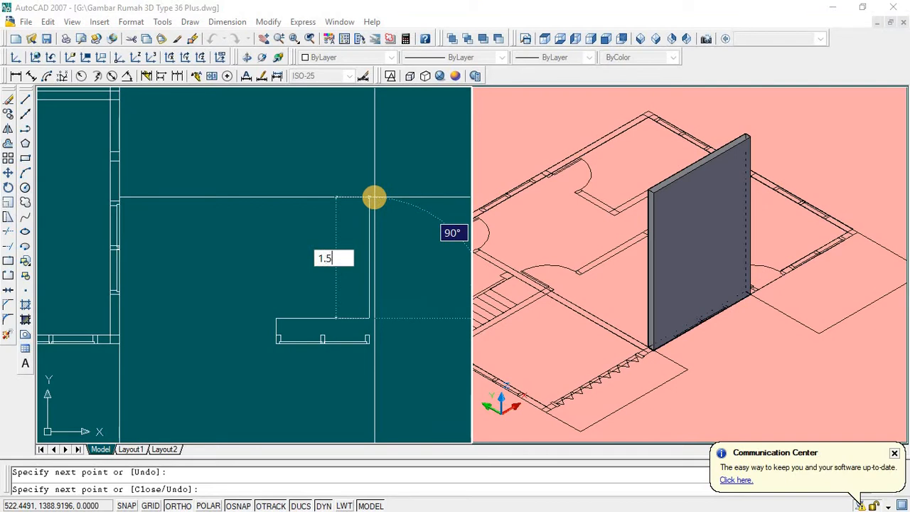
key("Return")
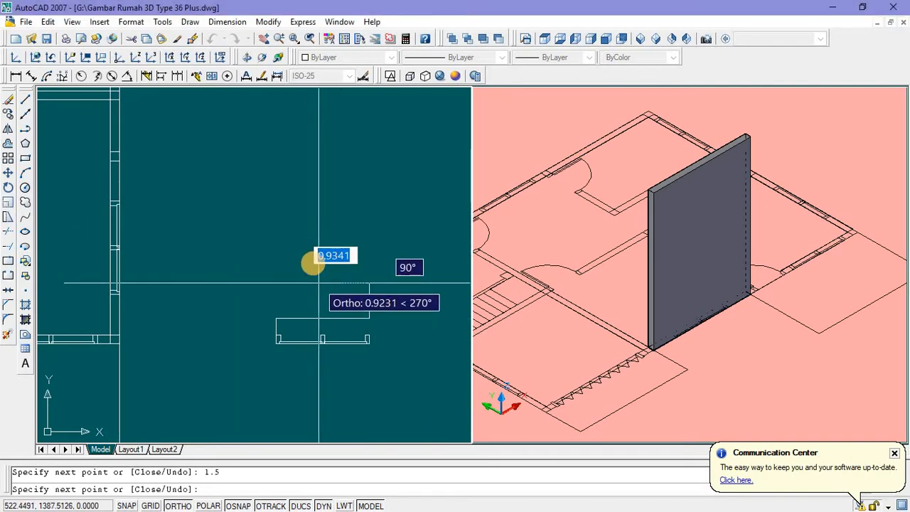
left_click(276, 317)
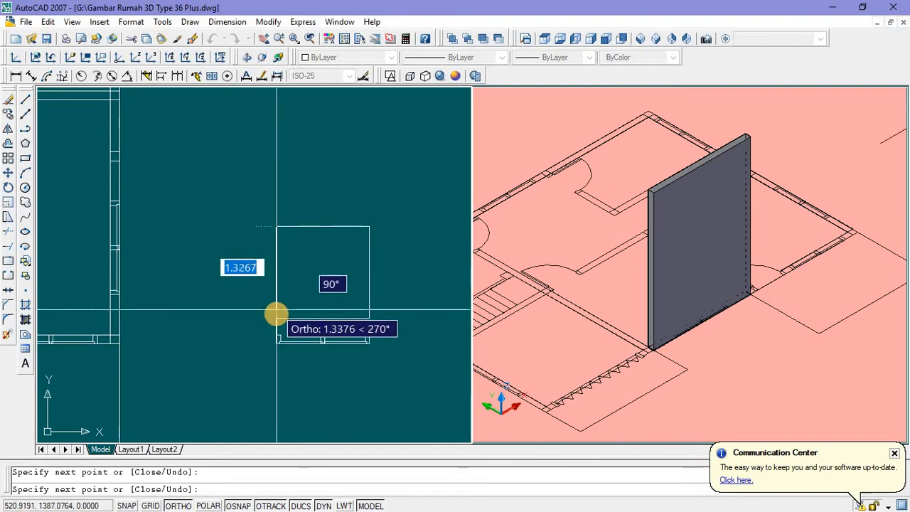
key("Escape")
Step: Erase the short vertical line connecting the rectangle's lower-left corner to the window plan
scroll(284, 331, "up", 5)
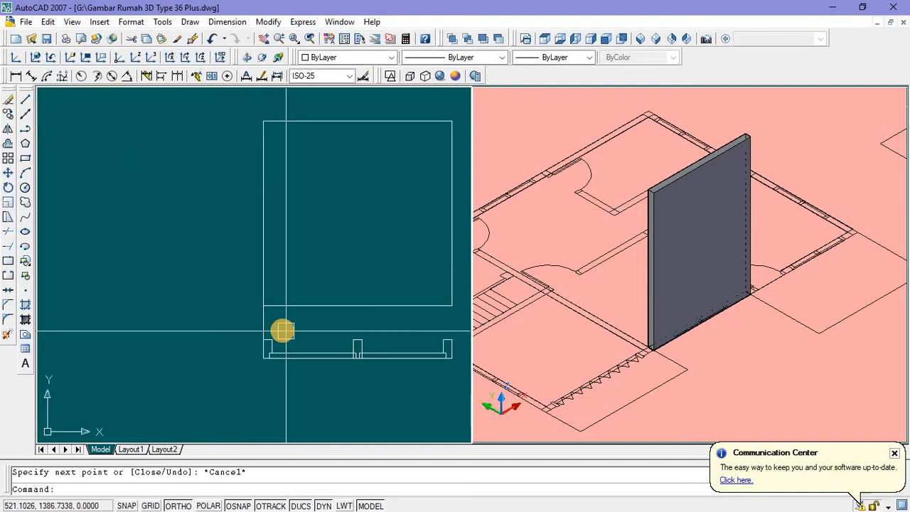
left_click(254, 320)
key("Delete")
scroll(194, 329, "down", 3)
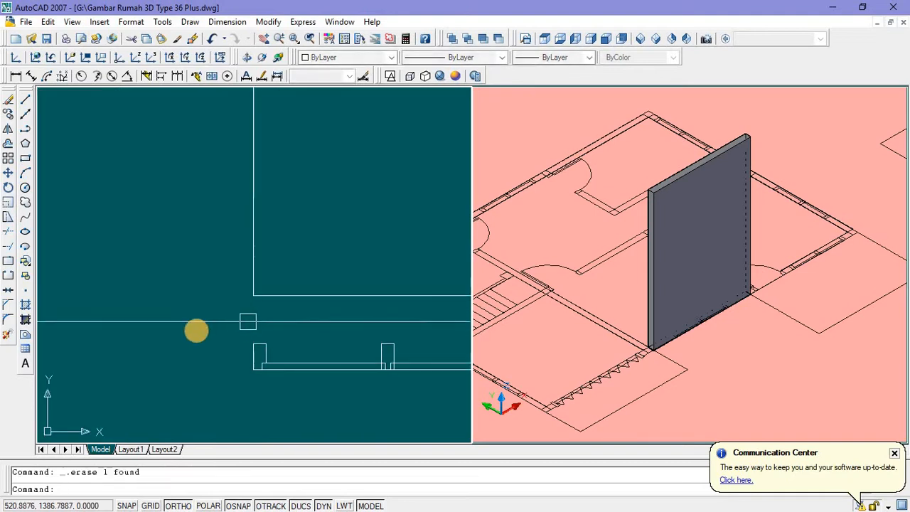
scroll(238, 319, "up", 3)
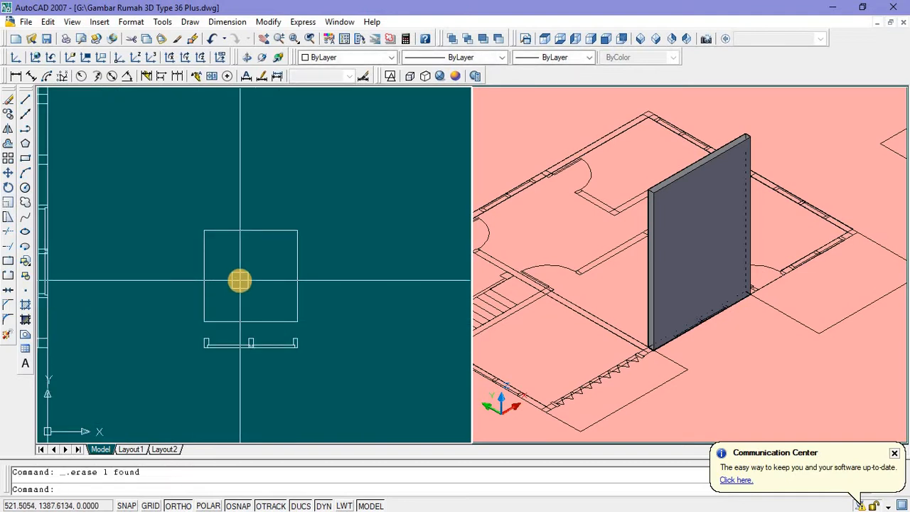
Step: Offset the left and right sides of the elevation rectangle inward by 0.07
middle_click_drag(249, 276, 252, 275)
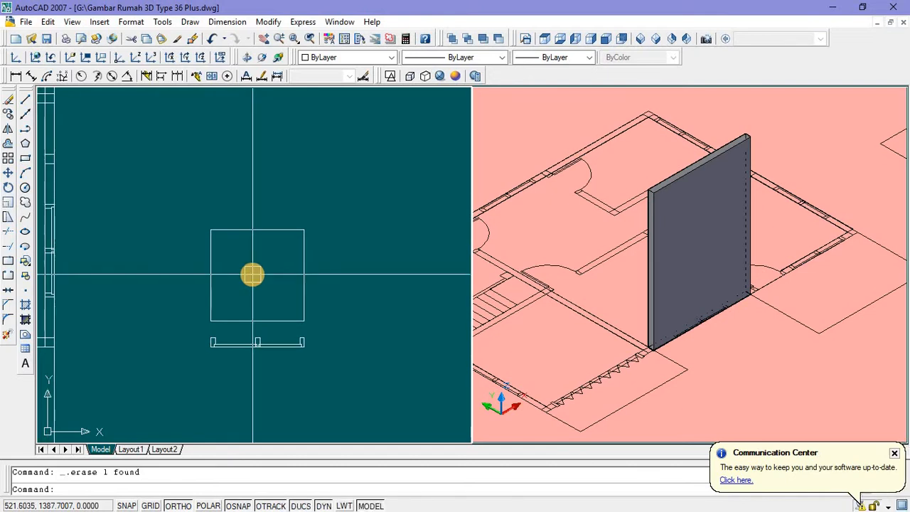
type("o")
key("Return")
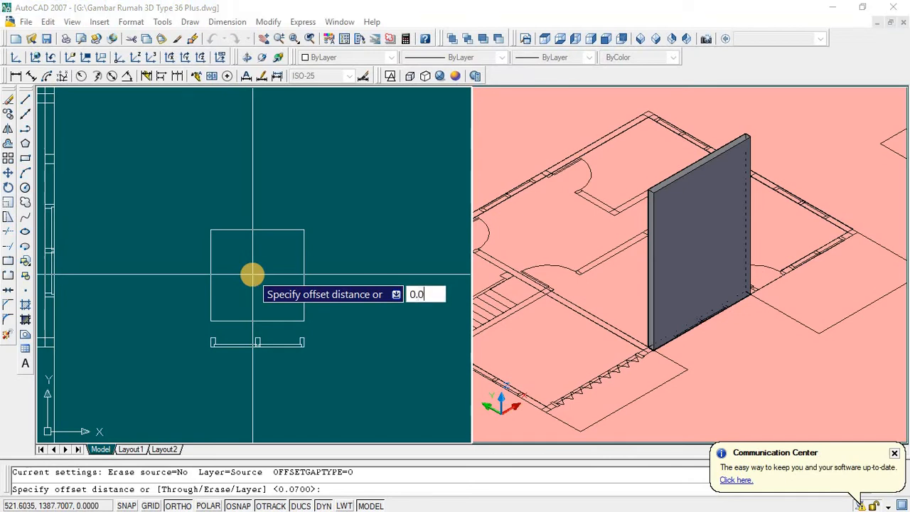
key("Return")
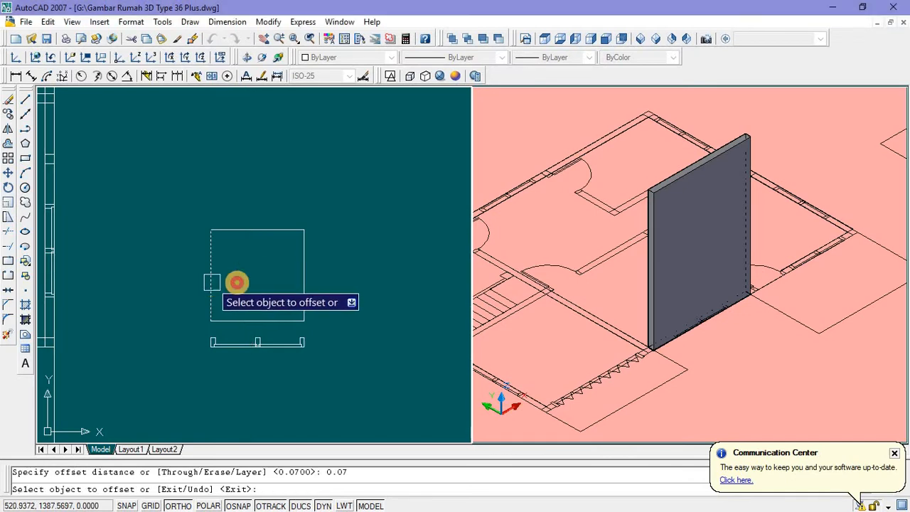
left_click(303, 273)
left_click(287, 275)
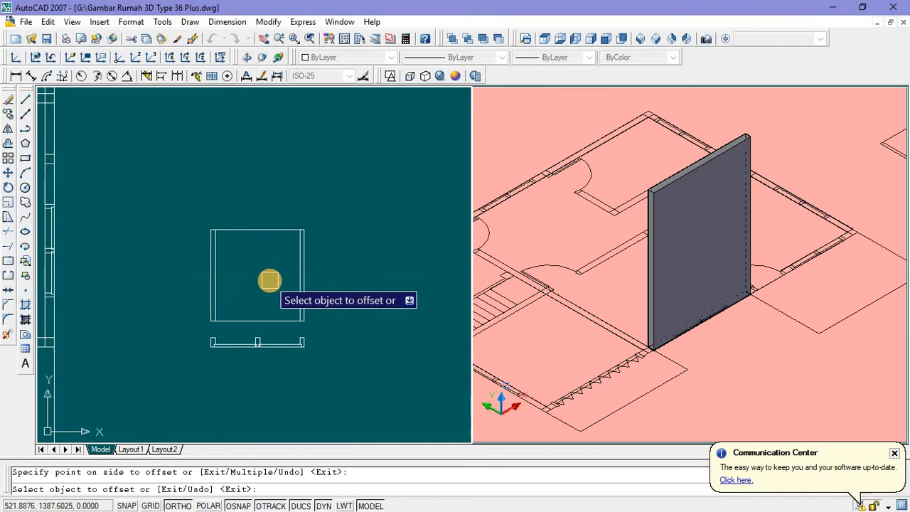
key("Escape")
Step: Copy the right jamb's two vertical lines horizontally to the middle of the elevation, aligned with the plan's centre post
scroll(258, 334, "up", 2)
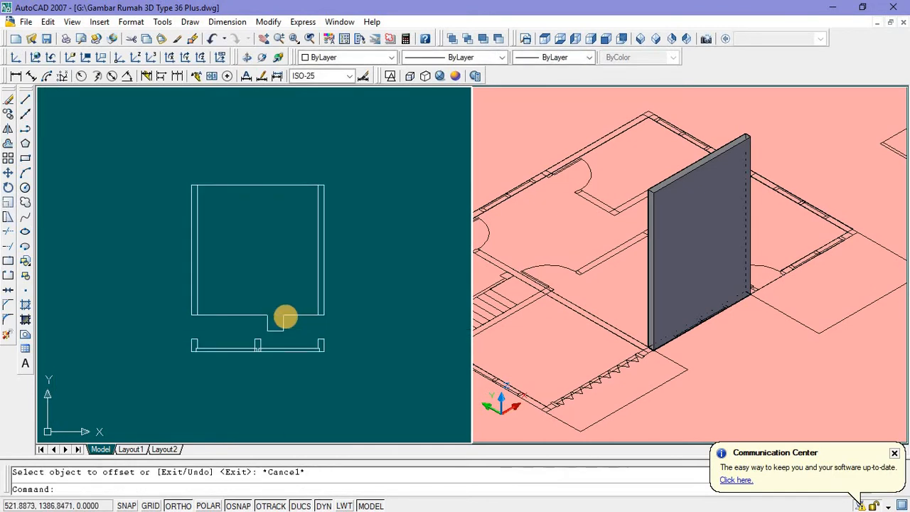
scroll(317, 304, "up", 2)
left_click(318, 301)
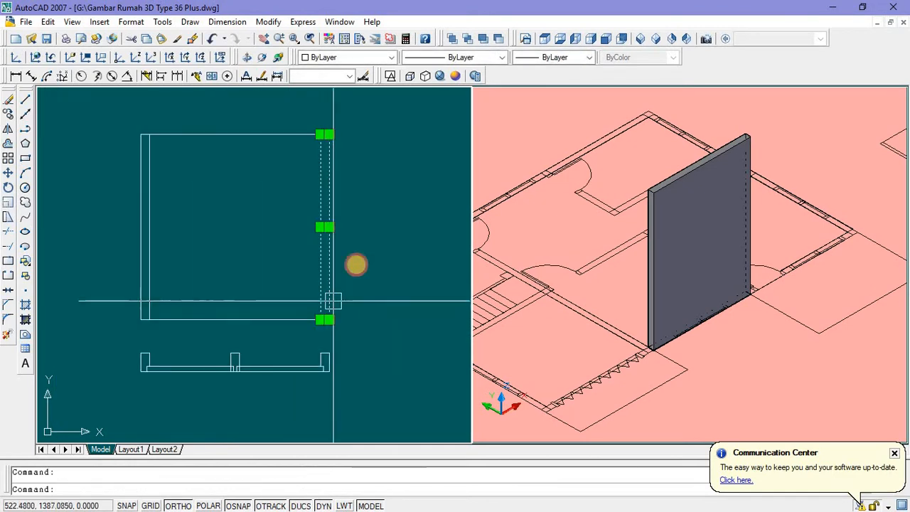
right_click(359, 266)
left_click(398, 382)
left_click(329, 319)
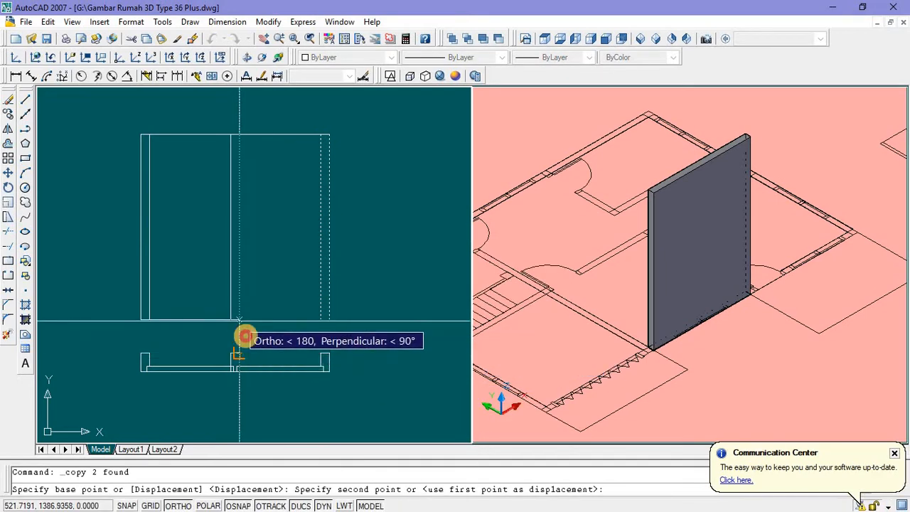
left_click(242, 335)
key("Escape")
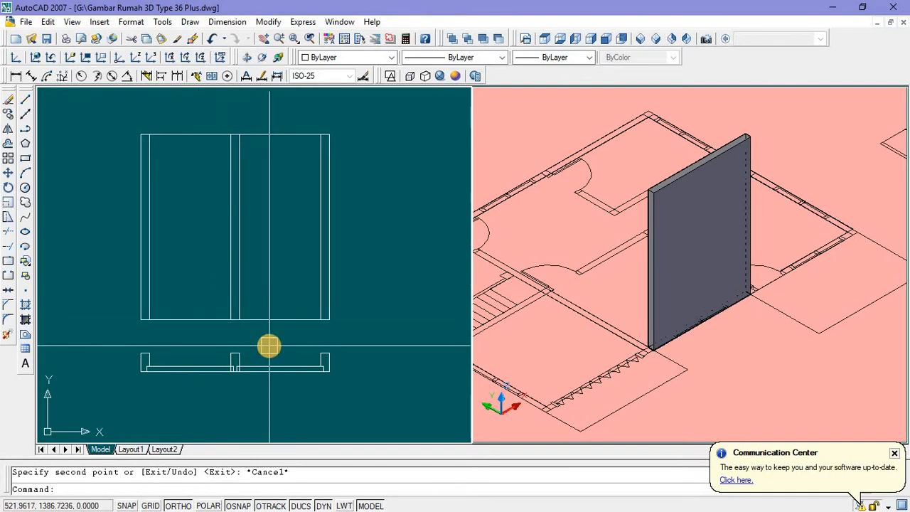
Step: Offset the elevation's bottom edge downward and its top edge upward by 0.07
type("o")
key("Return")
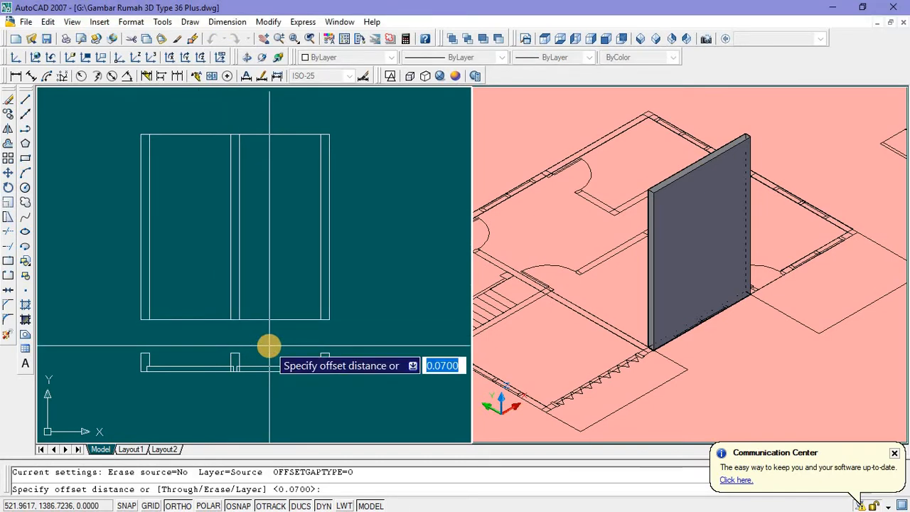
type("0")
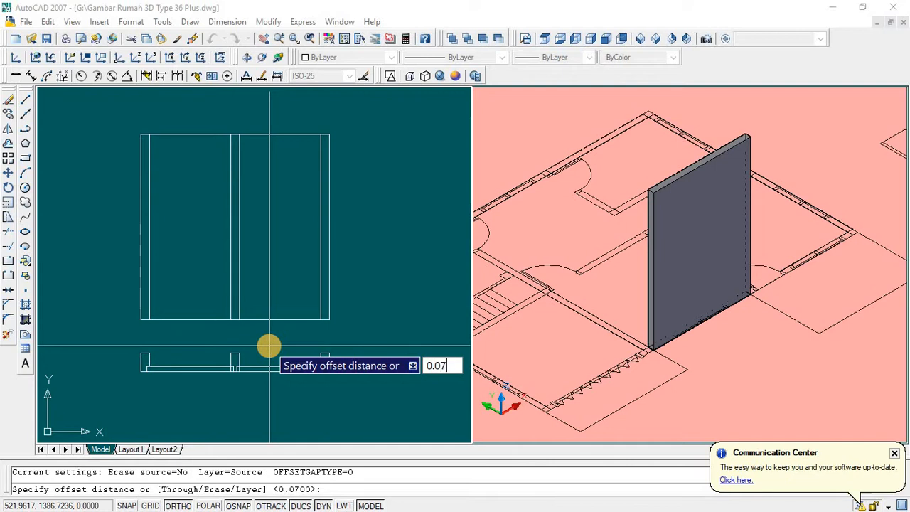
key("Return")
left_click(260, 346)
left_click(295, 160)
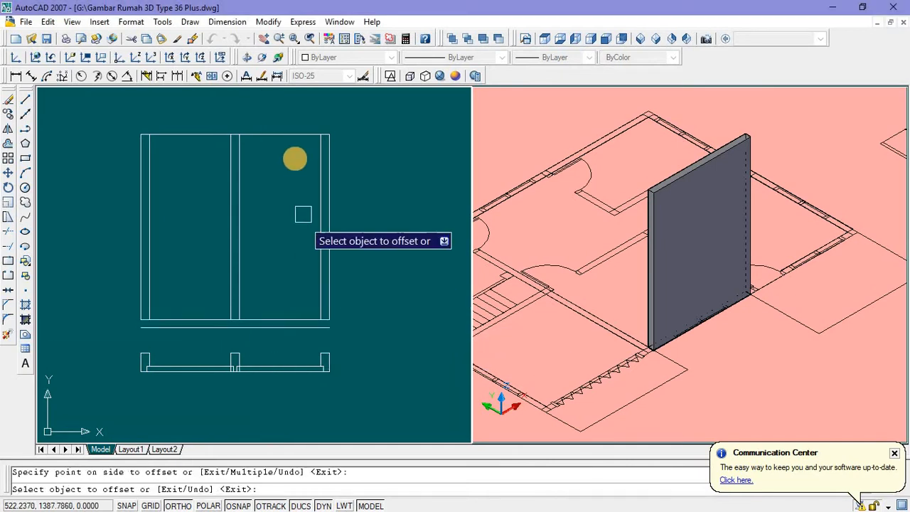
left_click(286, 135)
left_click(286, 118)
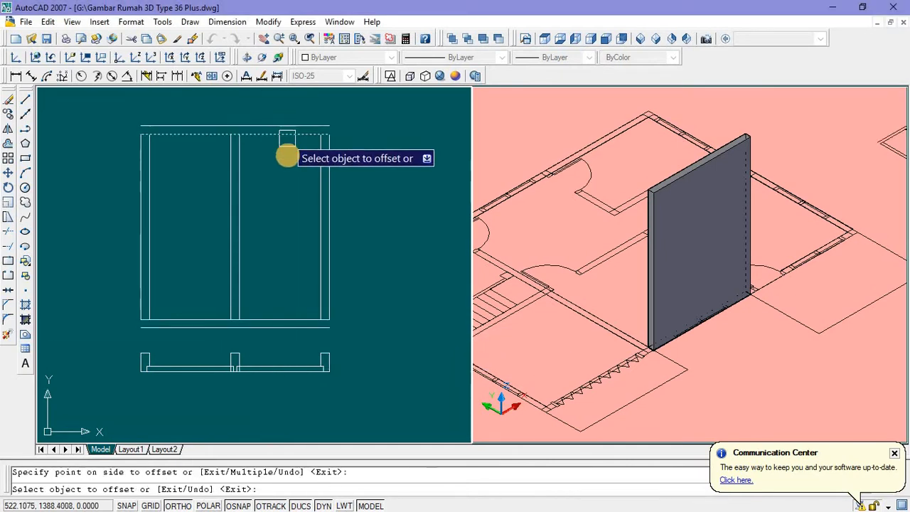
key("Escape")
Step: Extend the elevation's outer left and right sides to the offset bottom and top lines
type("e")
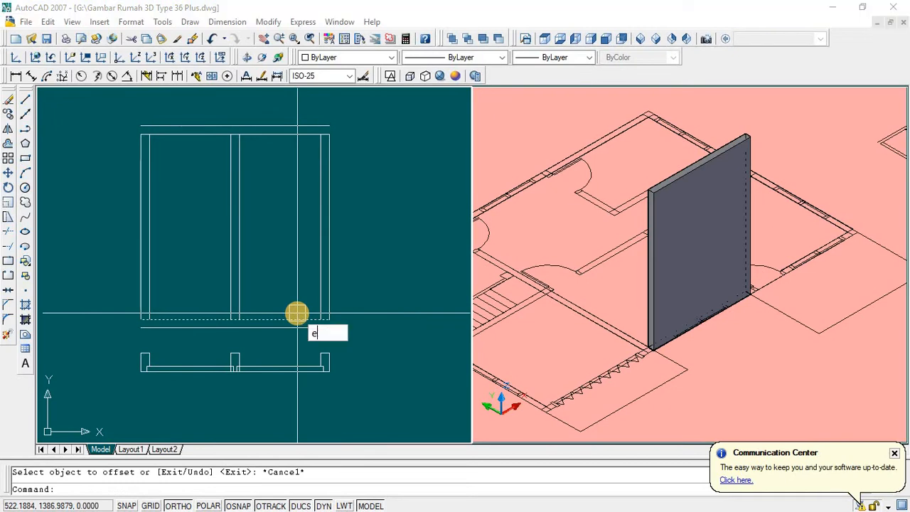
type("x")
key("Return")
key("Return")
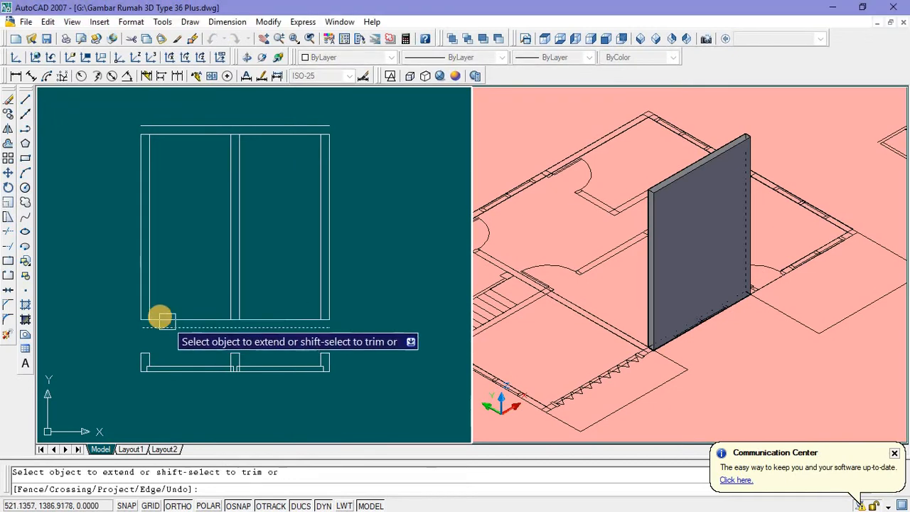
scroll(114, 293, "up", 3)
scroll(116, 296, "down", 3)
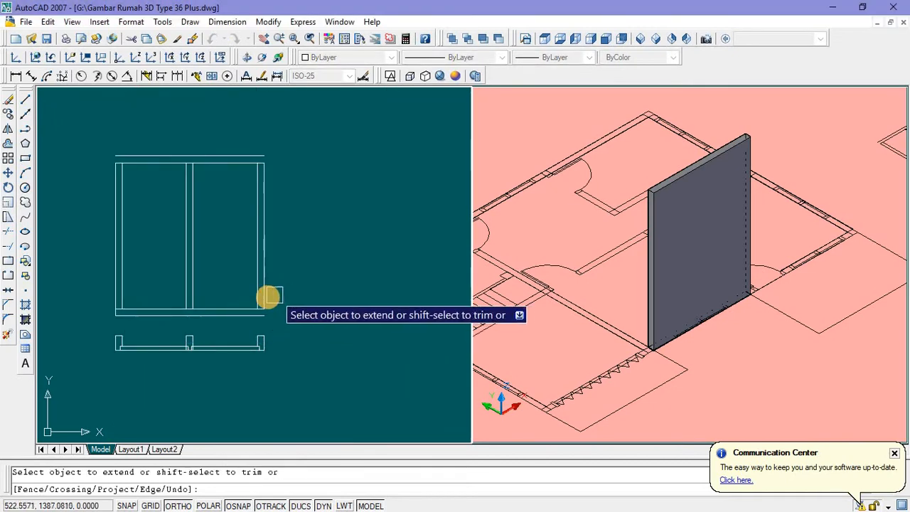
scroll(268, 171, "up", 2)
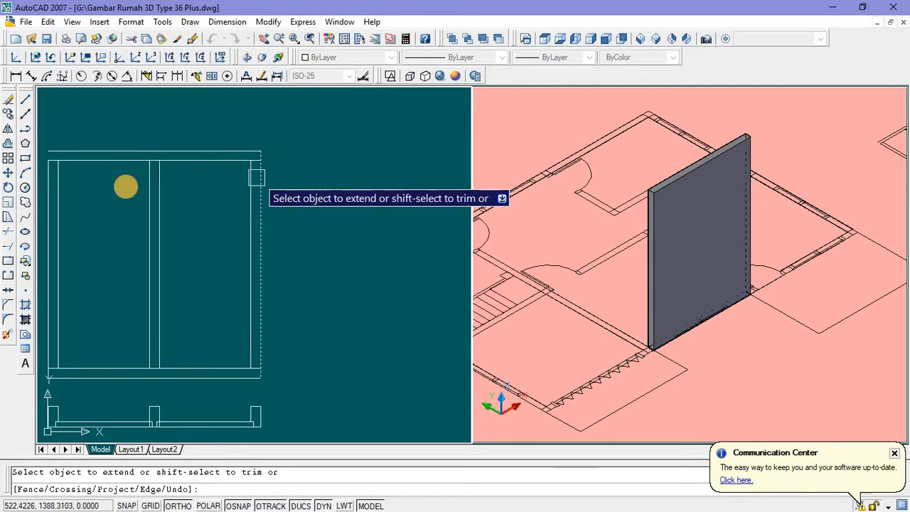
middle_click_drag(166, 210, 203, 232)
left_click(88, 201)
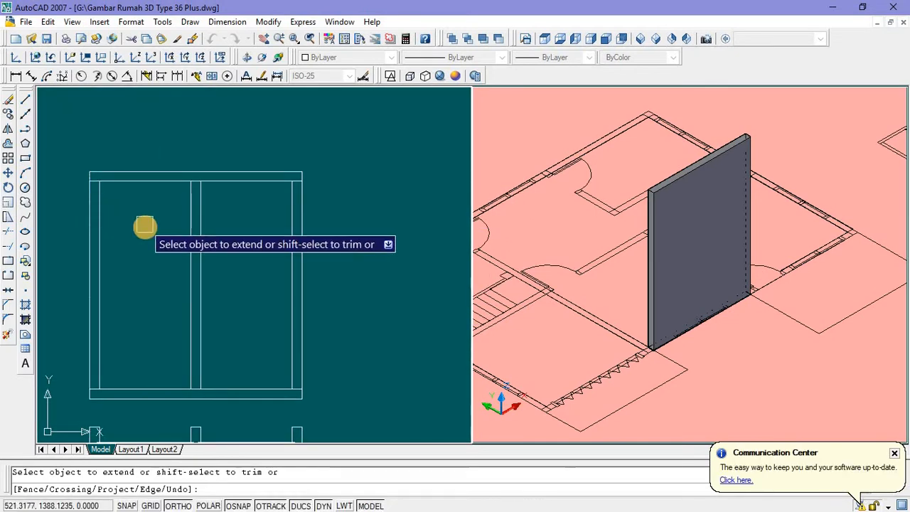
scroll(146, 227, "down", 2)
key("Escape")
Step: Offset the window frame's topmost edge upward by 0.4
scroll(148, 232, "up", 2)
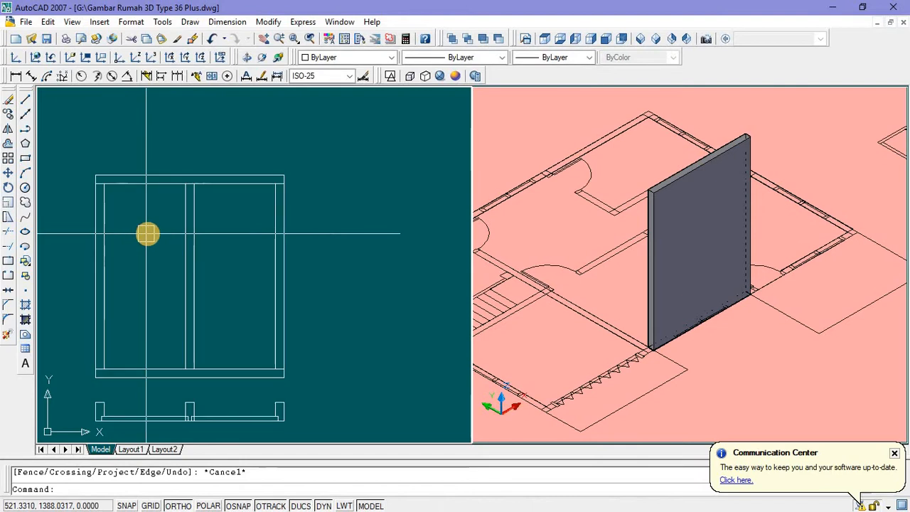
scroll(181, 192, "down", 4)
scroll(180, 190, "up", 3)
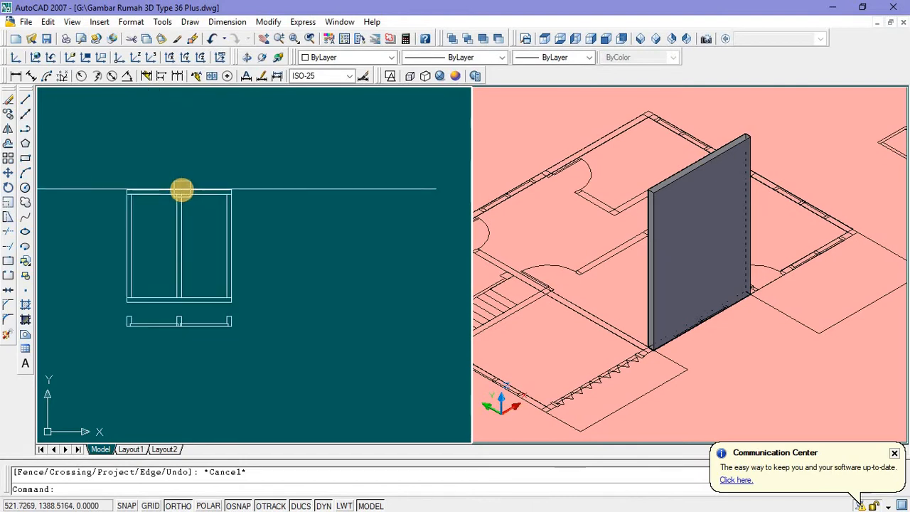
scroll(185, 169, "down", 2)
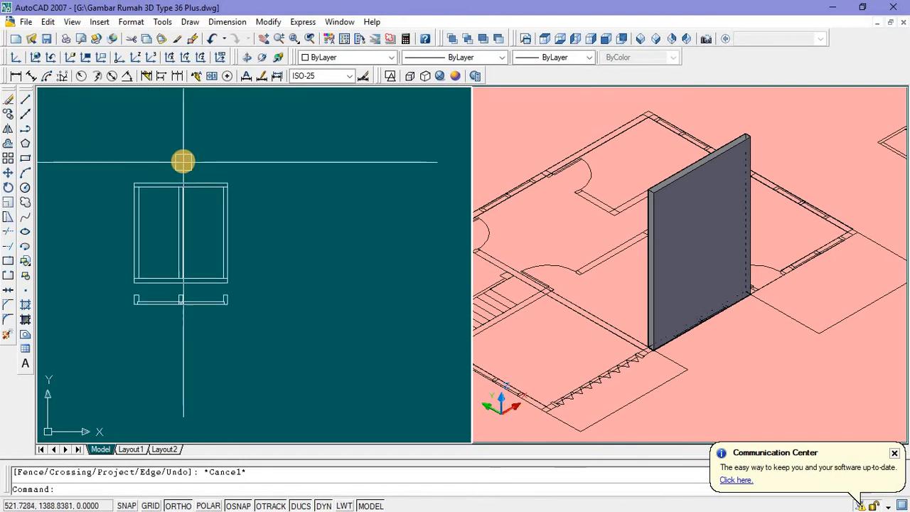
type("o")
key("Return")
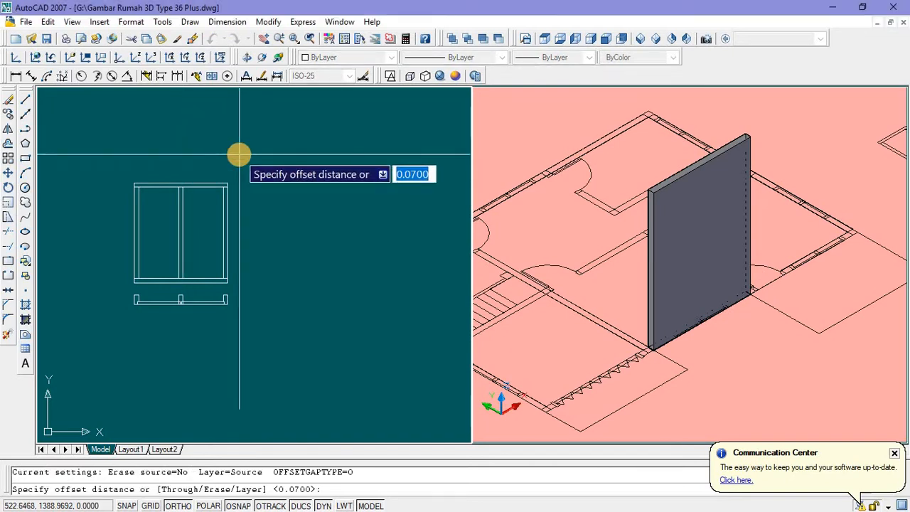
type("0")
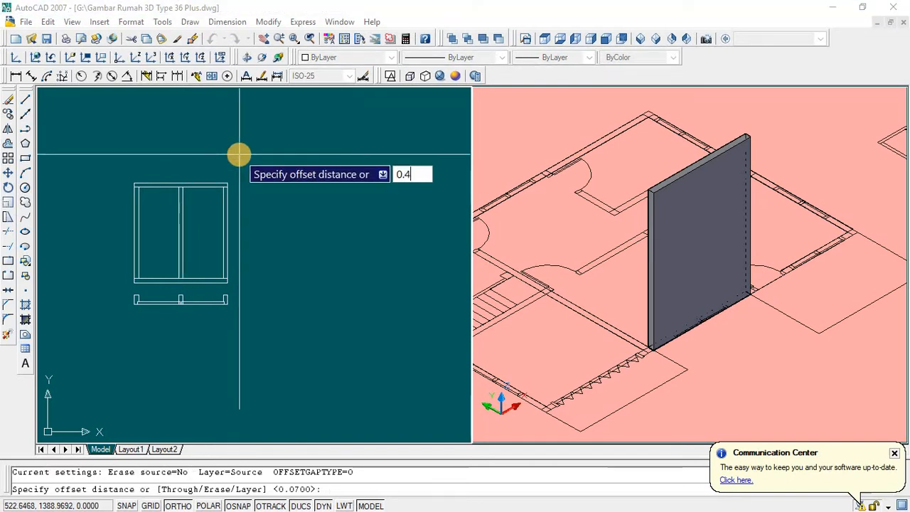
type(".4")
key("Return")
scroll(204, 178, "up", 4)
left_click(203, 192)
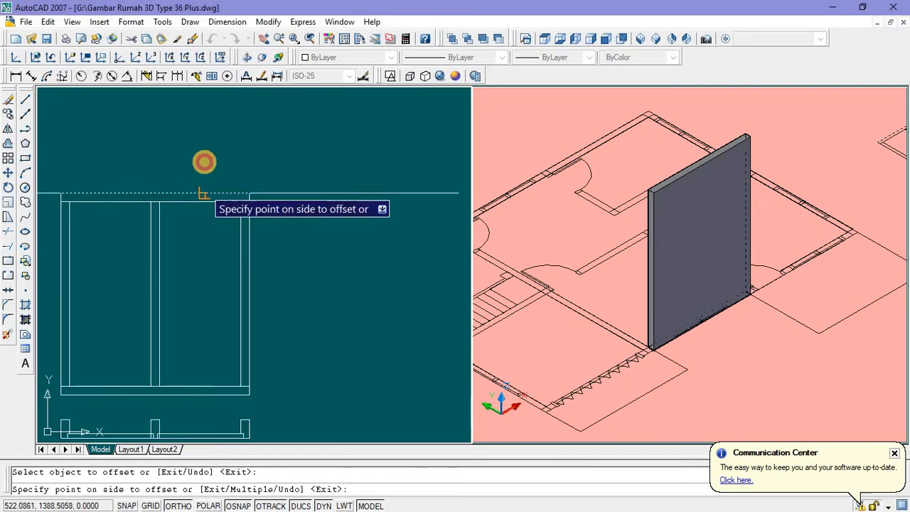
left_click(204, 163)
scroll(213, 175, "down", 2)
right_click(222, 182)
left_click(237, 186)
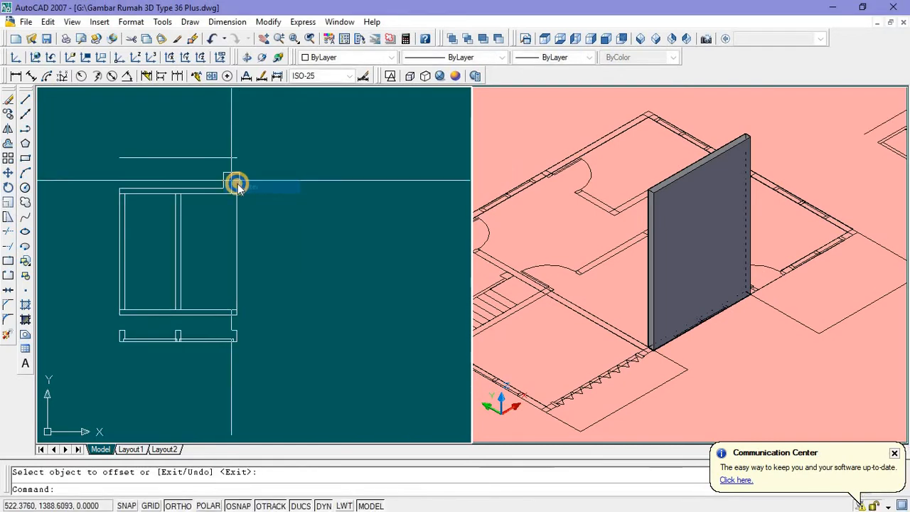
Step: Offset the single line above the window frame upward by 0.07
right_click(238, 186)
left_click(259, 188)
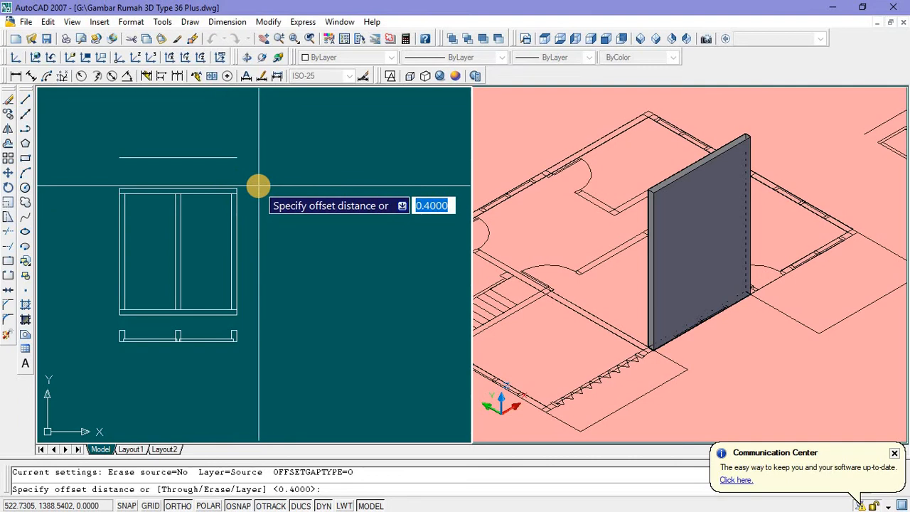
type("0.")
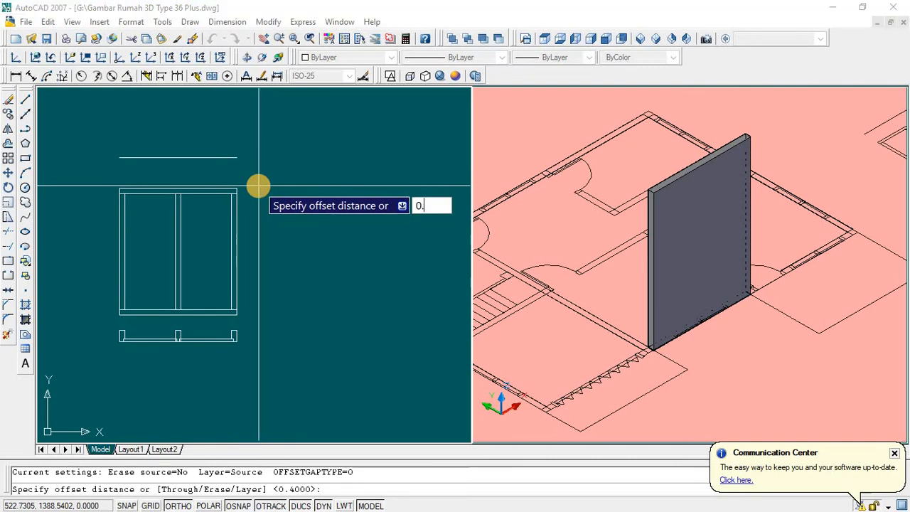
key("Return")
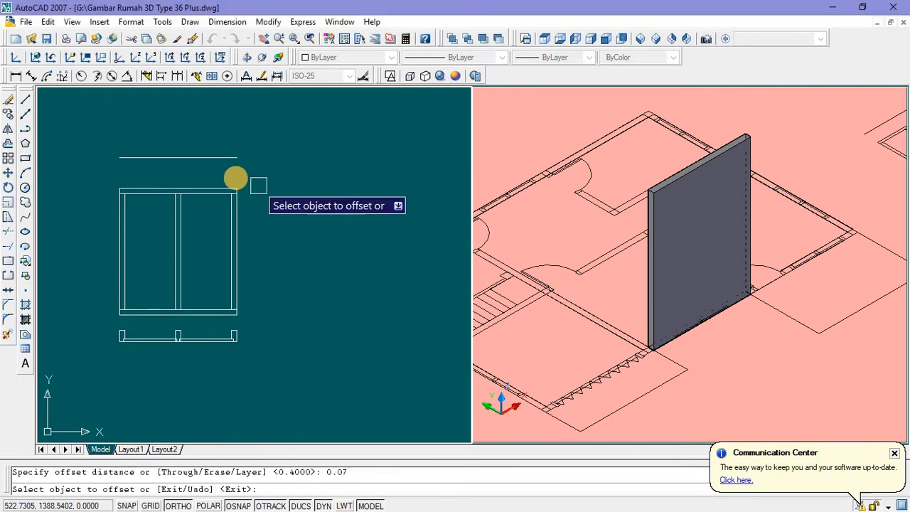
left_click(203, 158)
left_click(207, 135)
key("Escape")
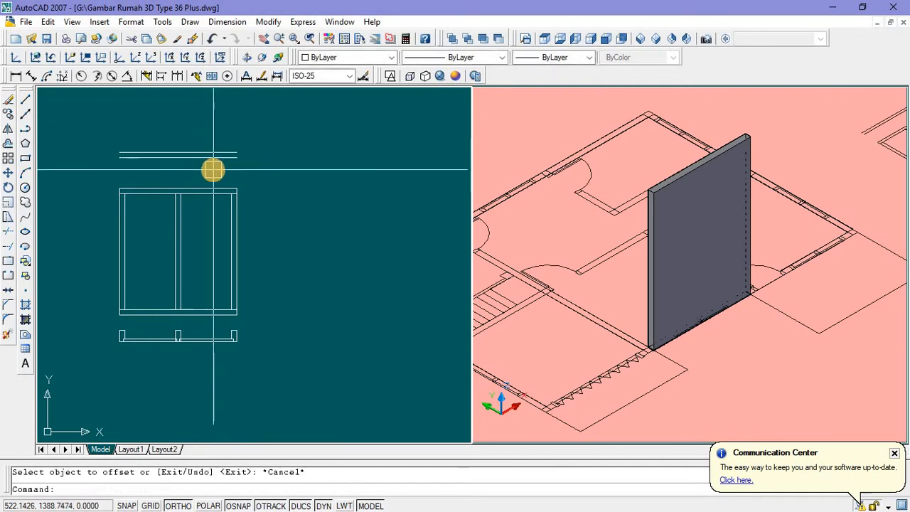
Step: Extend the elevation's left jamb, centre post and right jamb lines up to the two new lines above the frame
scroll(270, 177, "up", 3)
type("e")
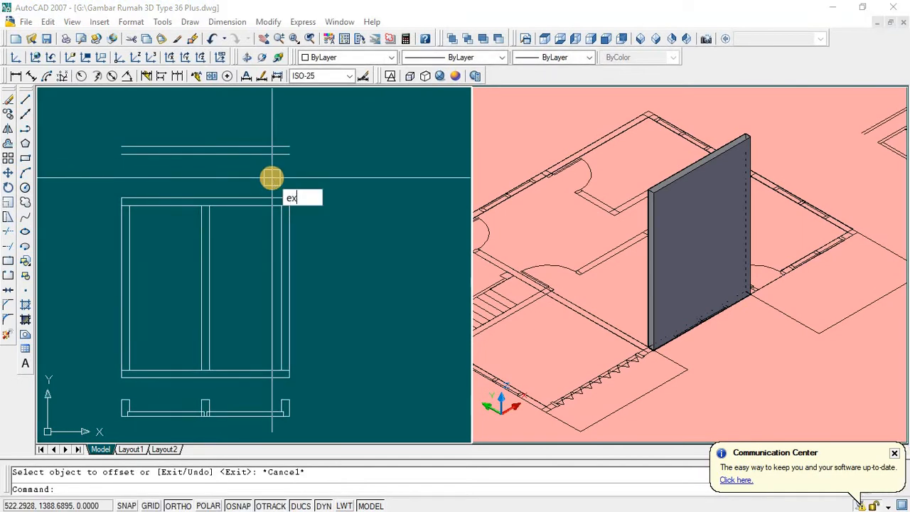
type("x")
key("Return")
key("Return")
left_click(291, 223)
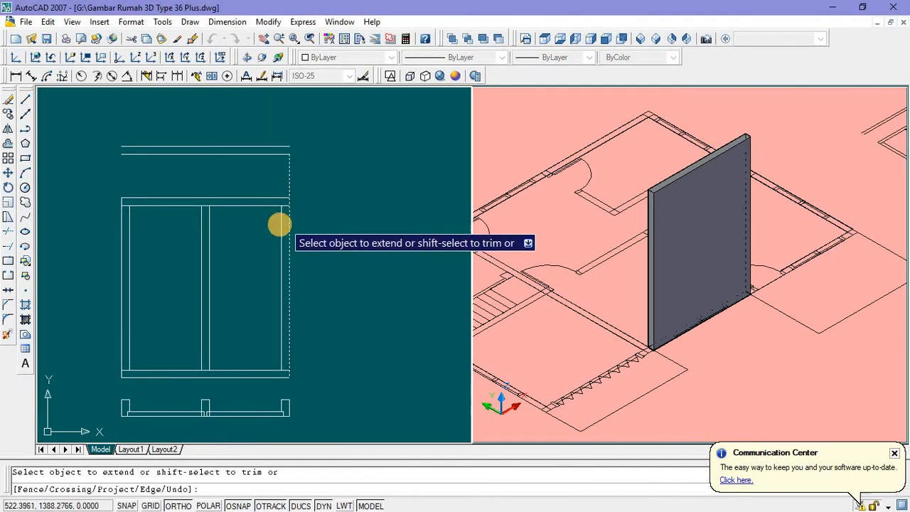
left_click(280, 225)
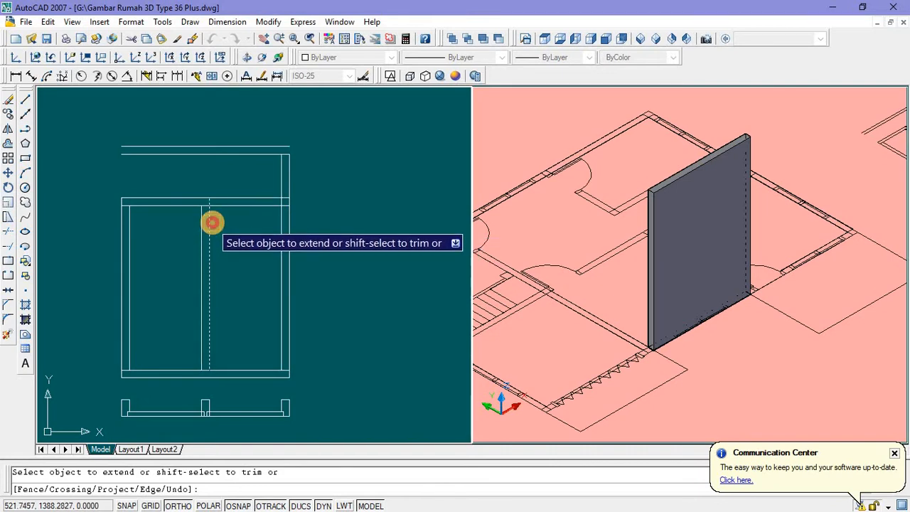
left_click(209, 223)
left_click(200, 226)
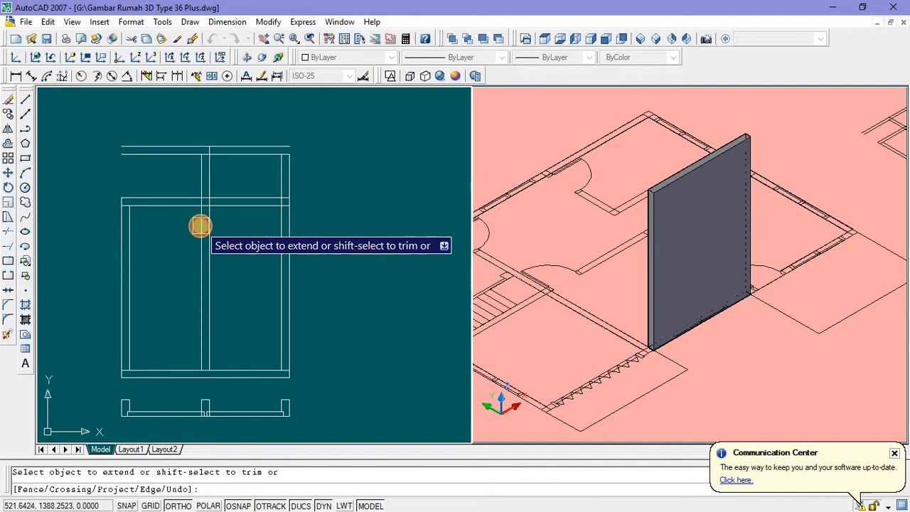
left_click(130, 225)
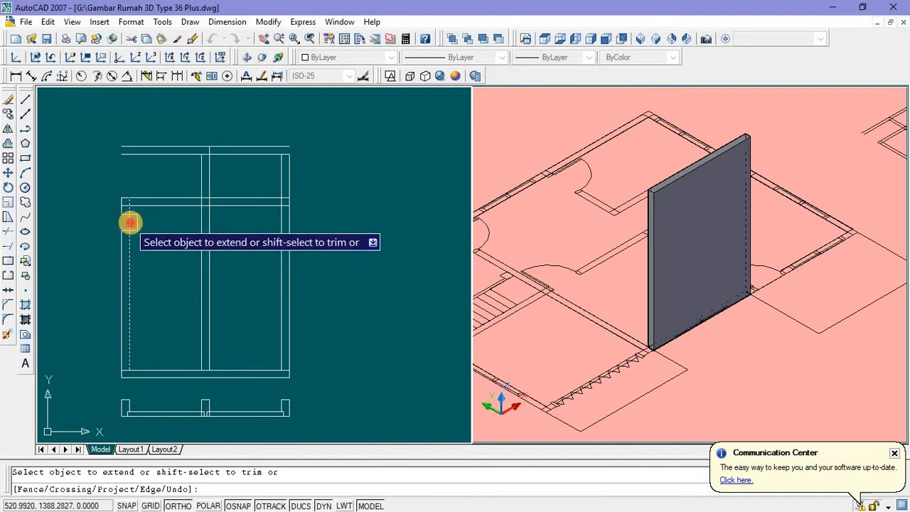
left_click(115, 222)
left_click(118, 221)
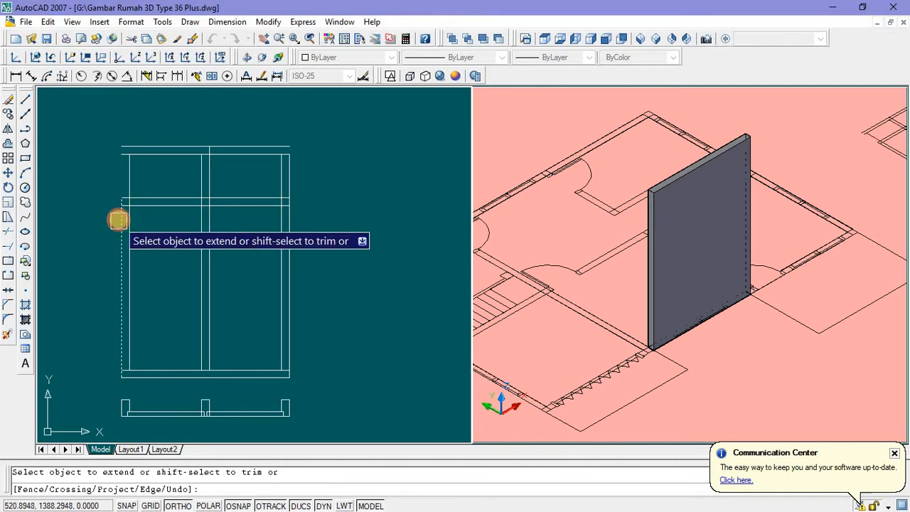
left_click(119, 220)
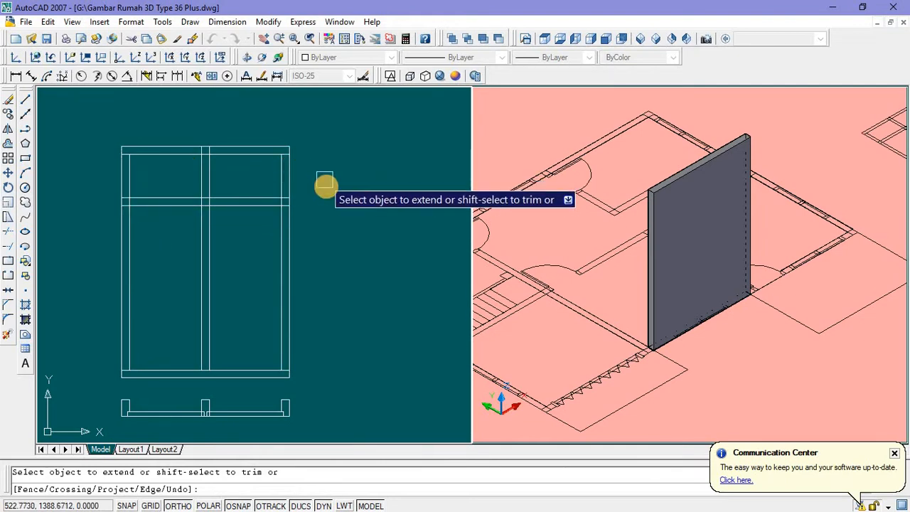
key("Escape")
Step: Draw a 1.53 by 1.64 rectangle around the lower window section, from the middle rail's upper-left corner to the frame's bottom-right corner
middle_click_drag(250, 229, 257, 219)
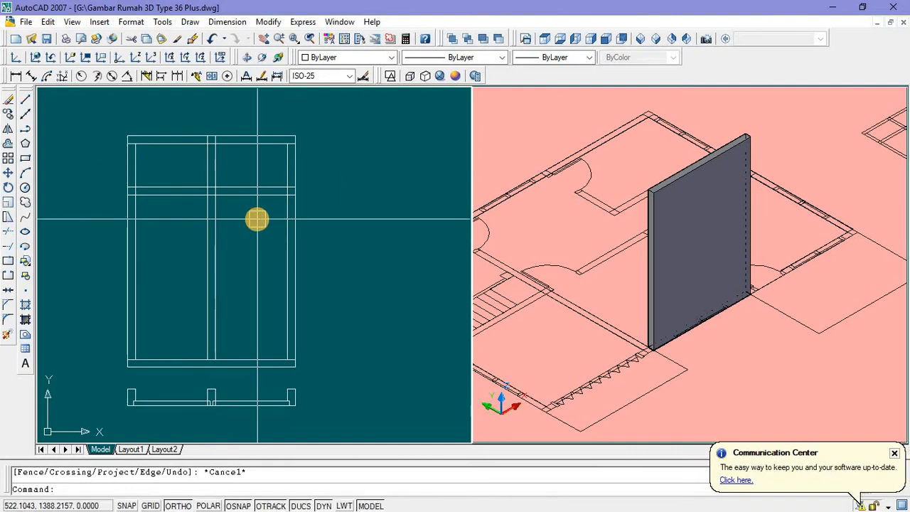
left_click(234, 242)
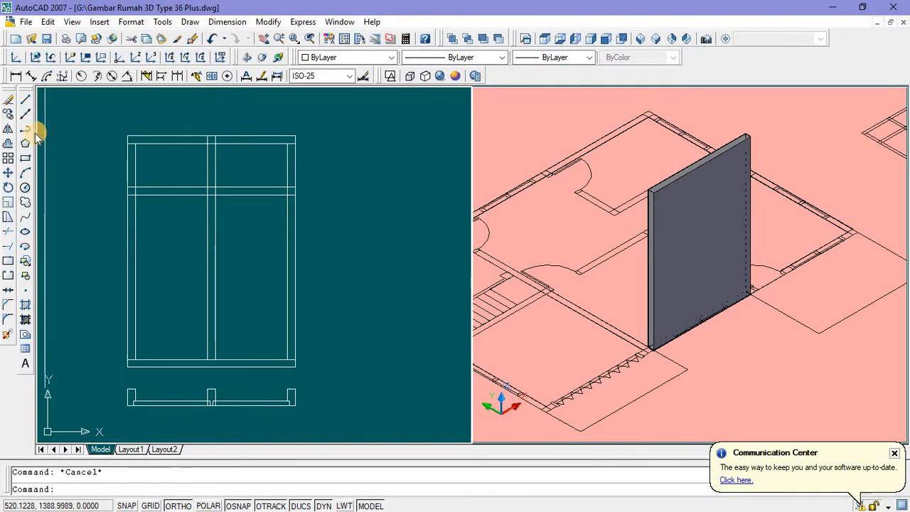
left_click(26, 159)
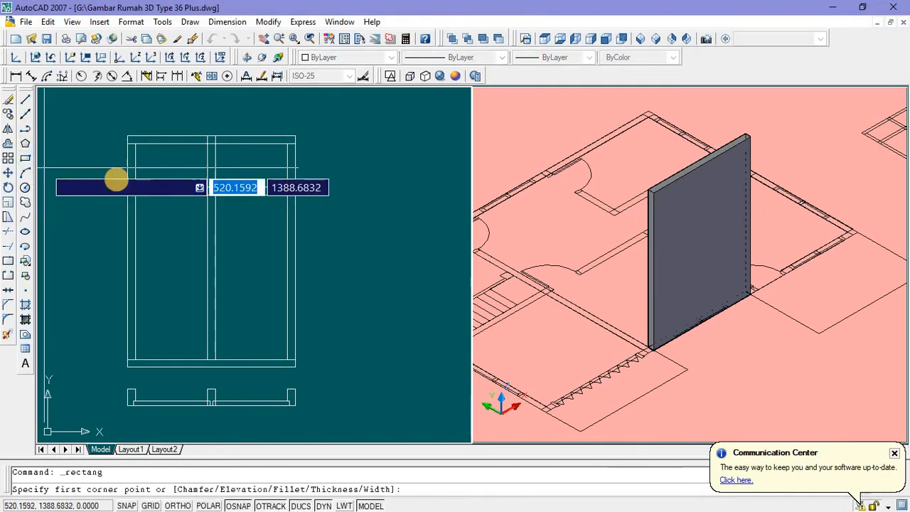
left_click(126, 188)
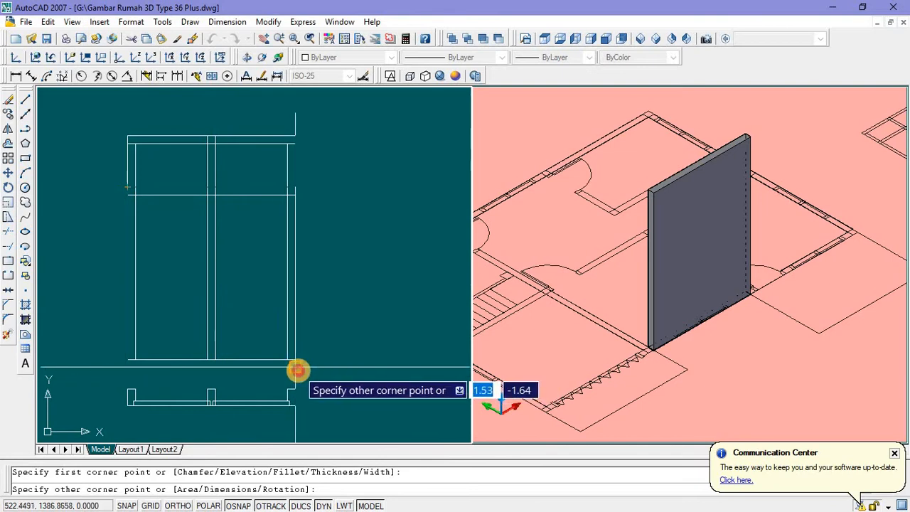
left_click(298, 370)
Step: Copy the complete window elevation horizontally to the right by about 2.2 units, leaving out the plan strip below it
scroll(351, 260, "up", 2)
scroll(335, 253, "down", 3)
scroll(337, 254, "up", 1)
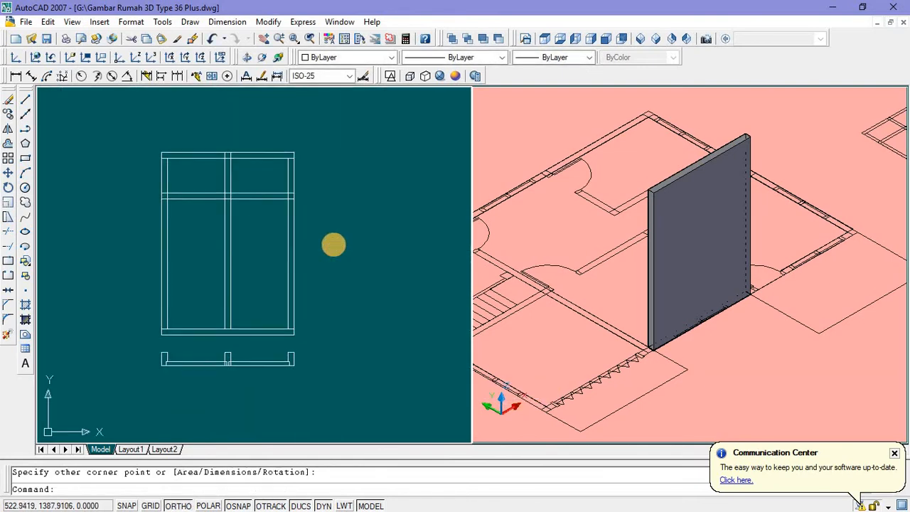
middle_click_drag(277, 211, 257, 203)
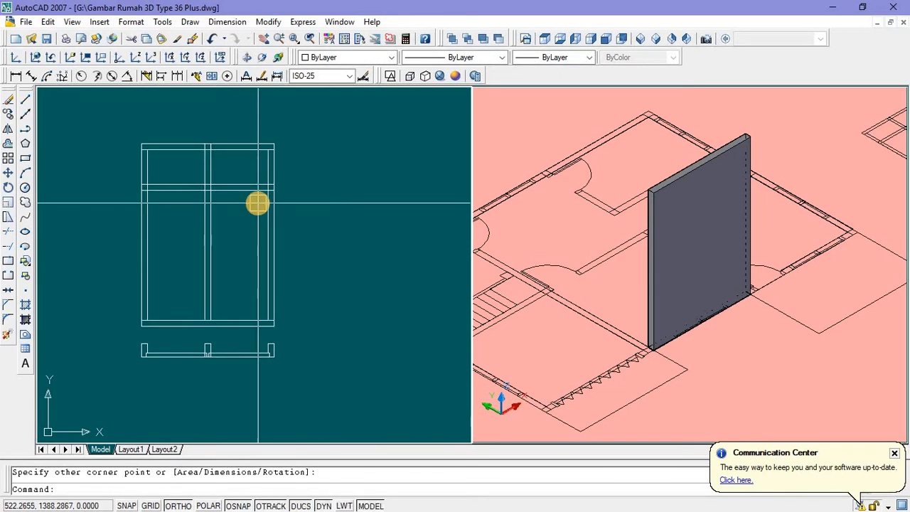
scroll(219, 249, "down", 2)
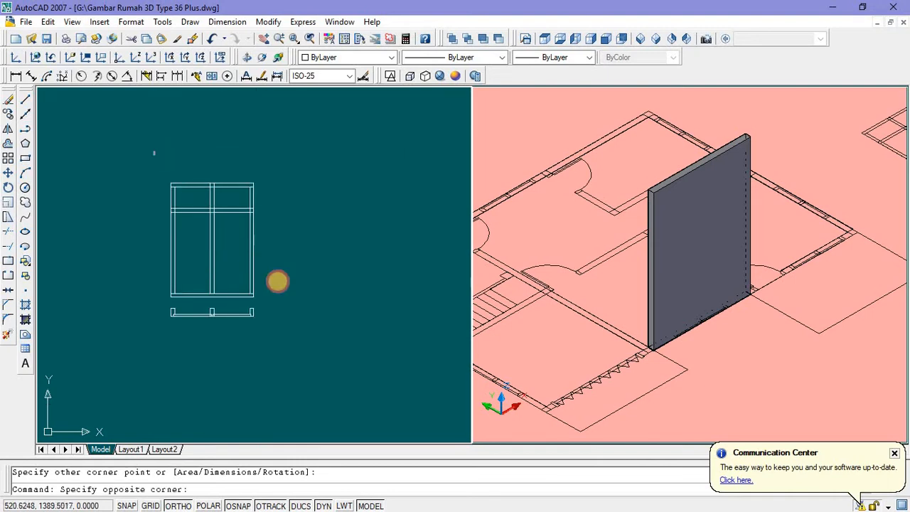
left_click(289, 303)
right_click(289, 219)
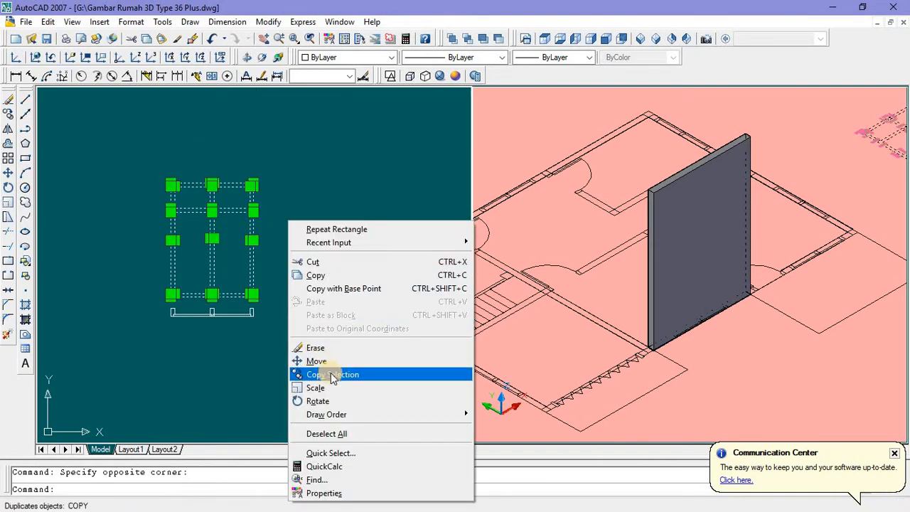
left_click(332, 374)
left_click(327, 369)
left_click(448, 370)
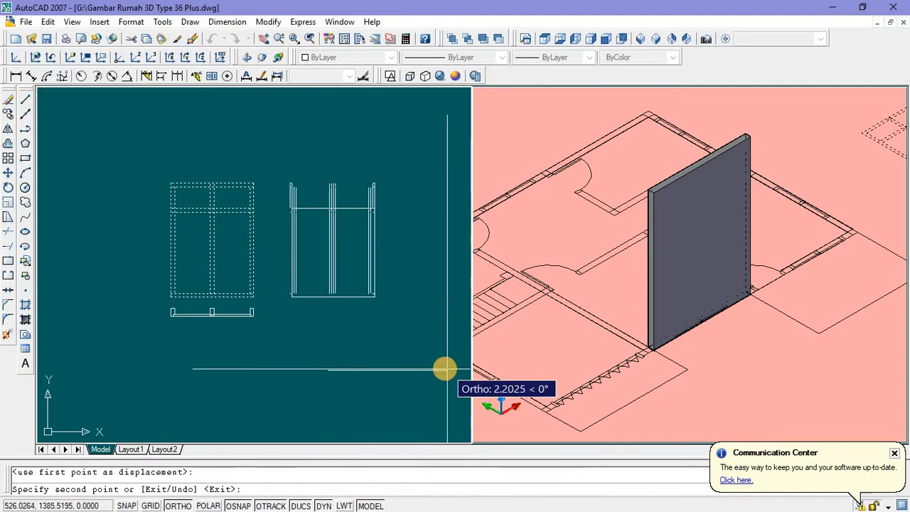
key("Escape")
Step: Draw a rectangle along the inner edges of the original elevation's lower-left pane opening
scroll(193, 258, "up", 2)
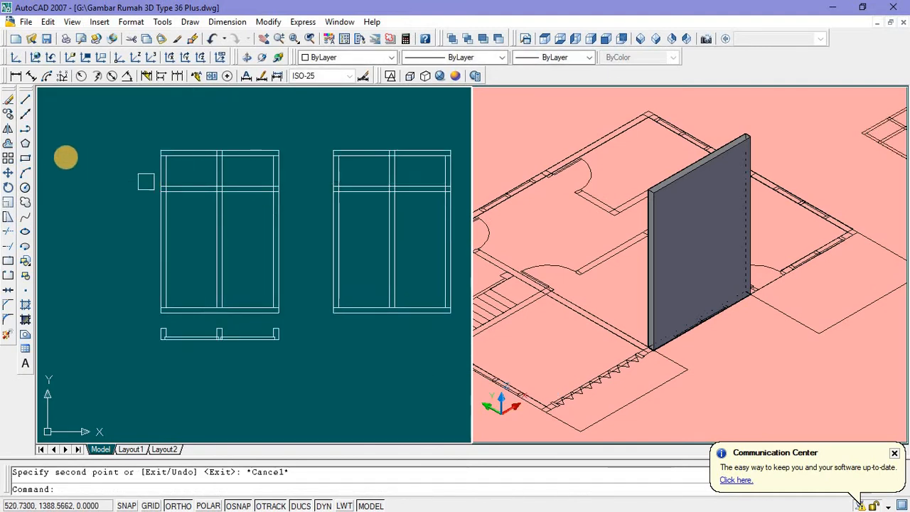
left_click(24, 158)
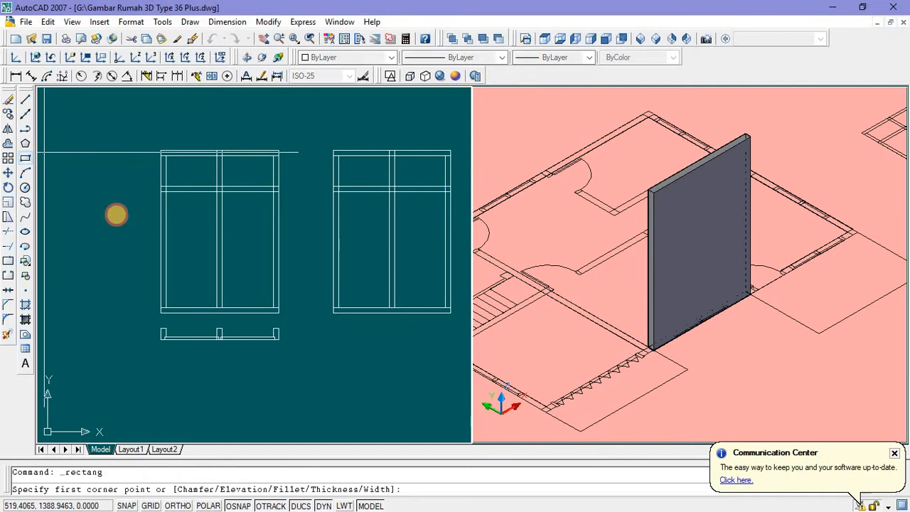
left_click(168, 199)
left_click(218, 304)
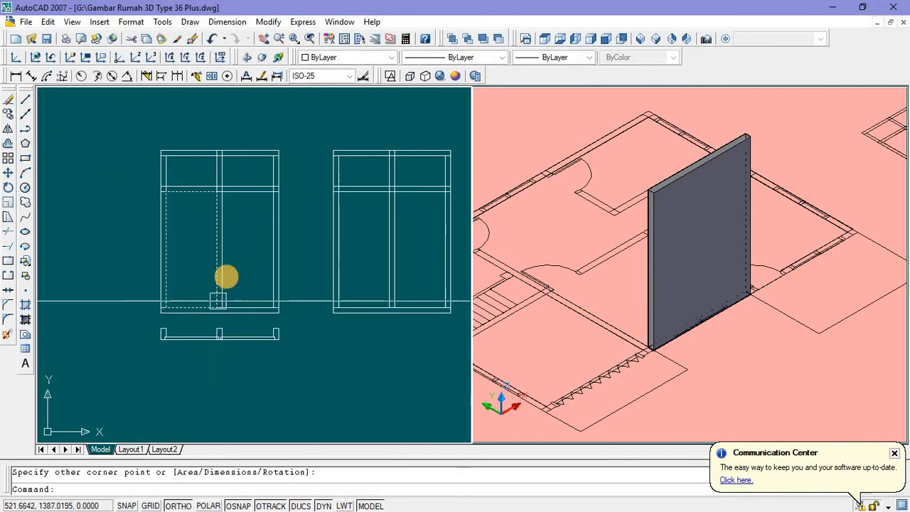
key("Escape")
Step: Draw a 0.66 by 1.5 rectangle along the inner edges of the original elevation's lower-right pane opening
right_click(243, 245)
left_click(253, 247)
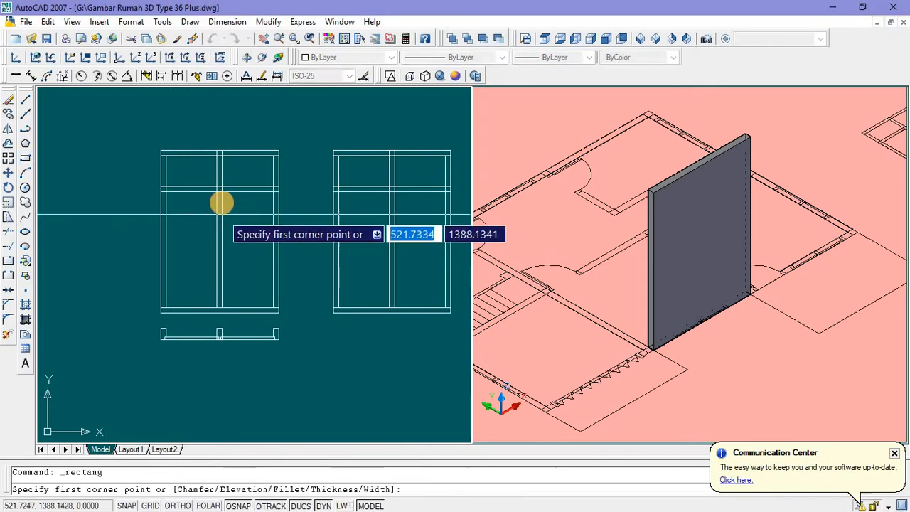
left_click(222, 190)
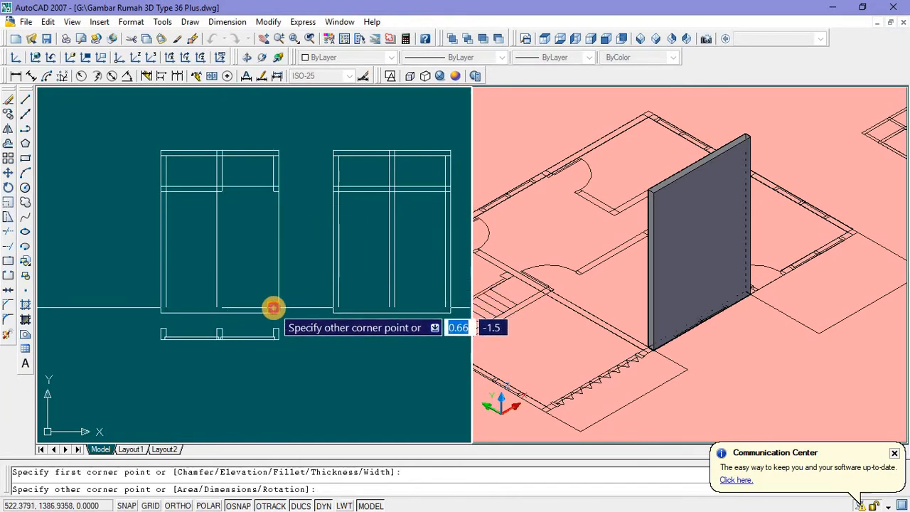
left_click(273, 309)
key("Escape")
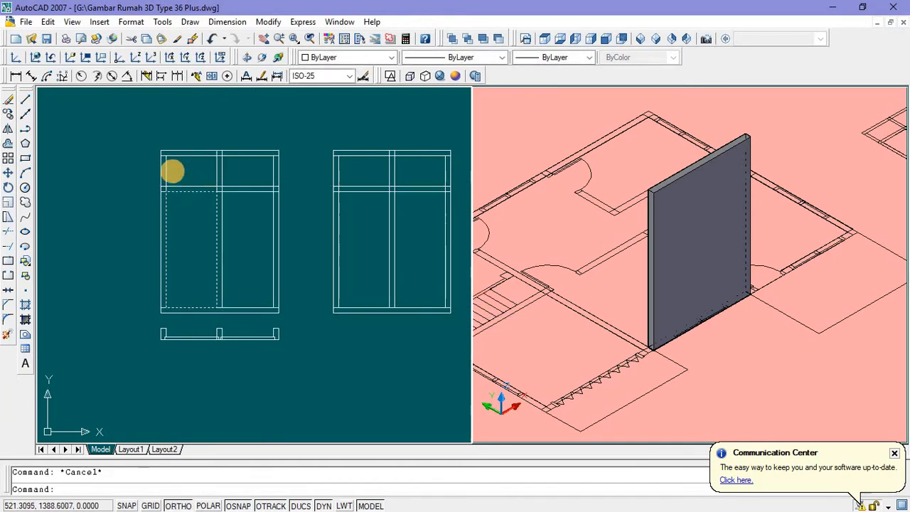
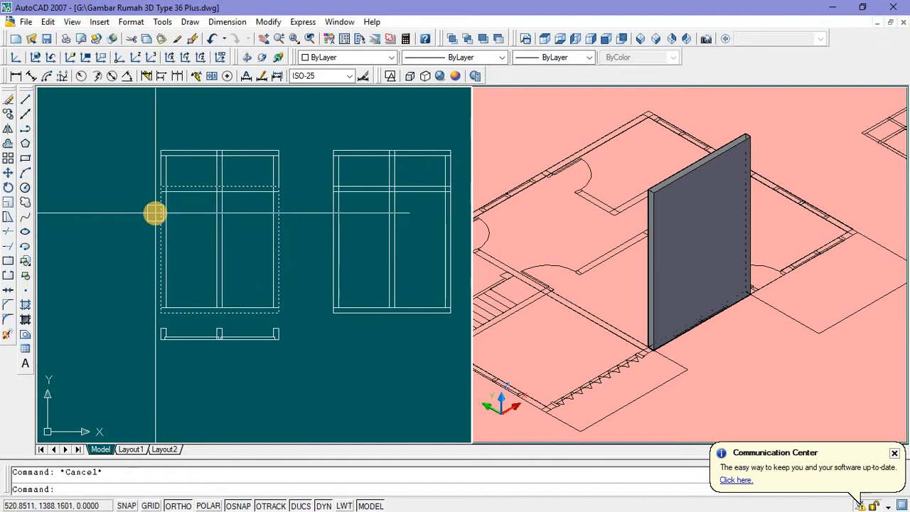
Step: Extrude the outer rectangle of the original elevation's lower window section to a height of 0.15
left_click(157, 212)
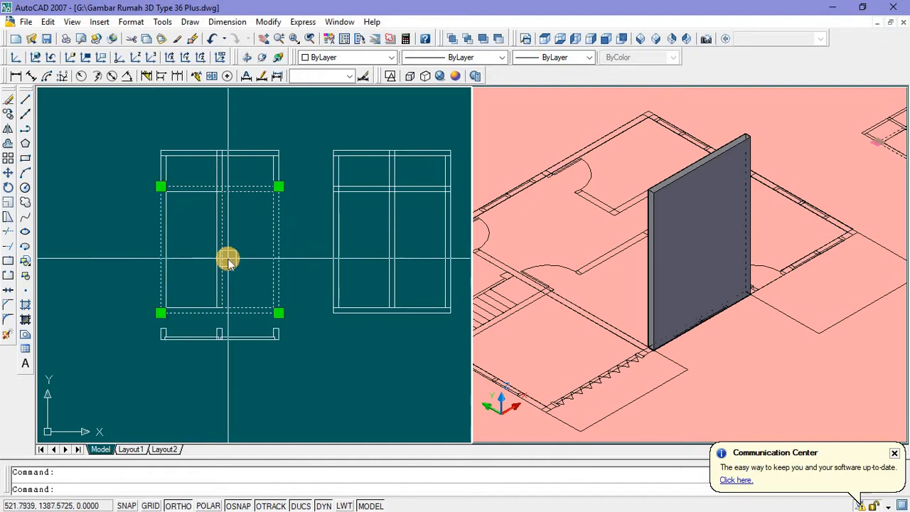
type("ext")
key("Return")
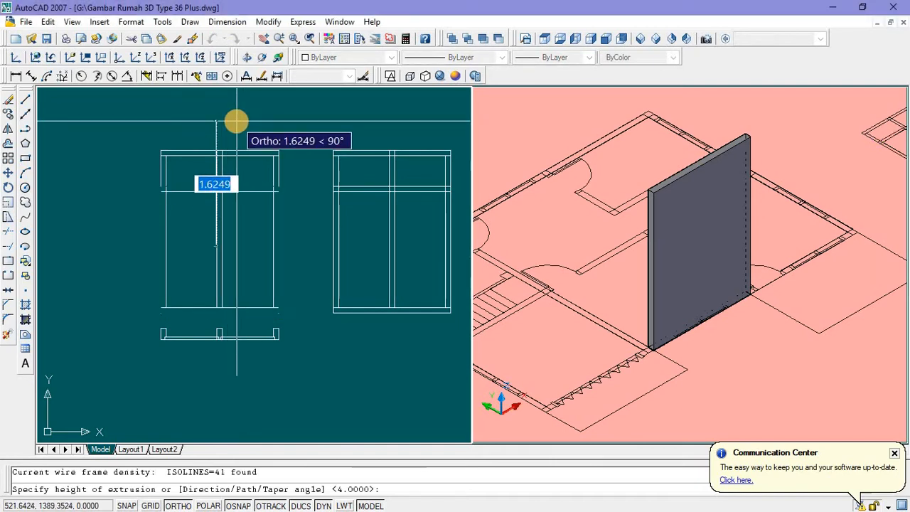
type("0.15")
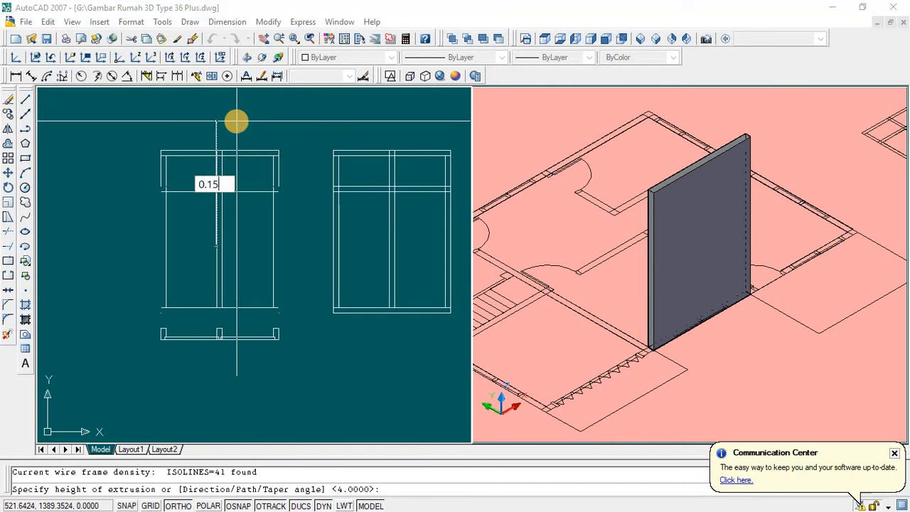
key("Return")
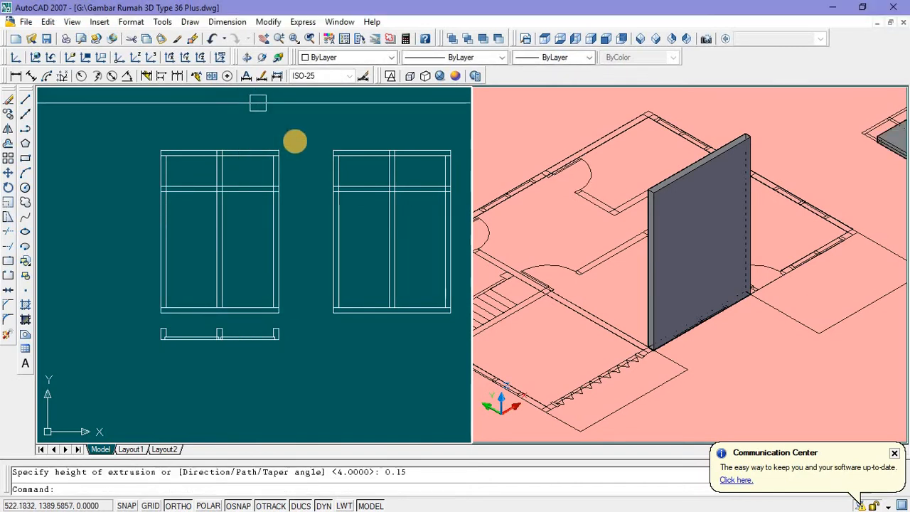
scroll(735, 382, "down", 3)
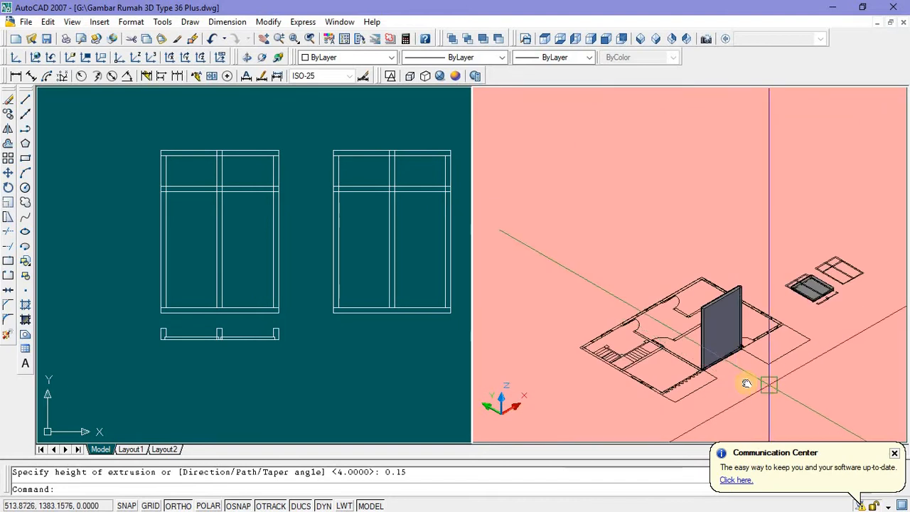
scroll(756, 307, "up", 1)
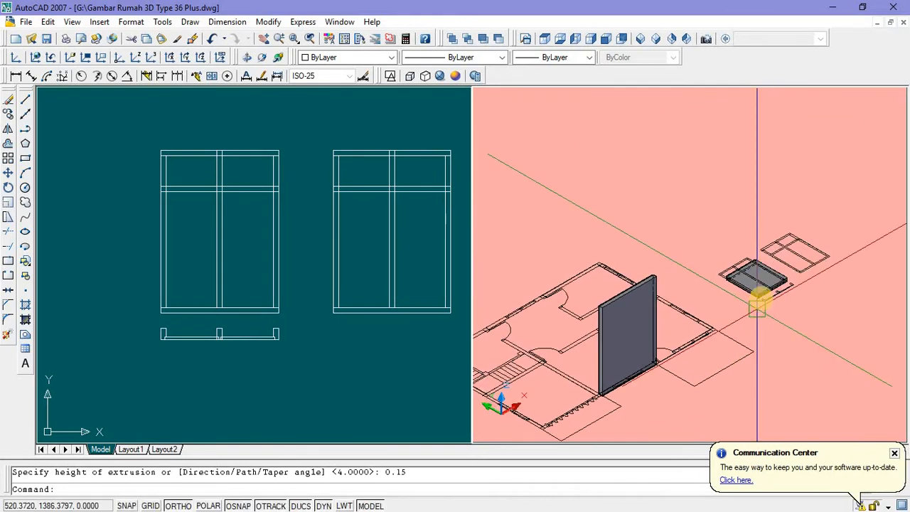
left_click(196, 228)
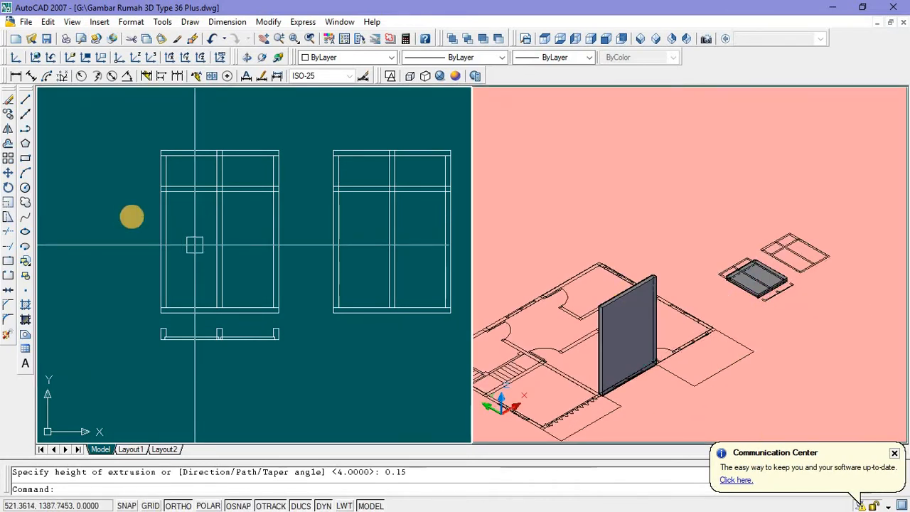
left_click(25, 159)
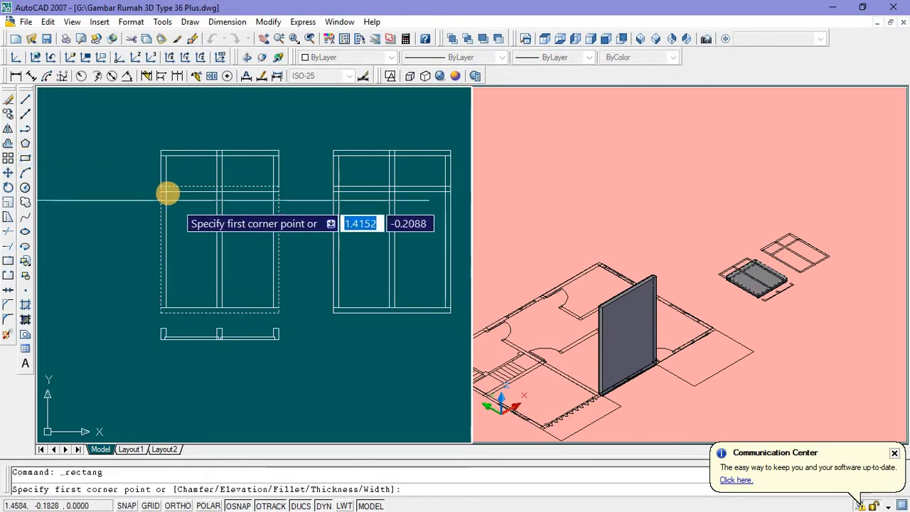
scroll(152, 166, "up", 3)
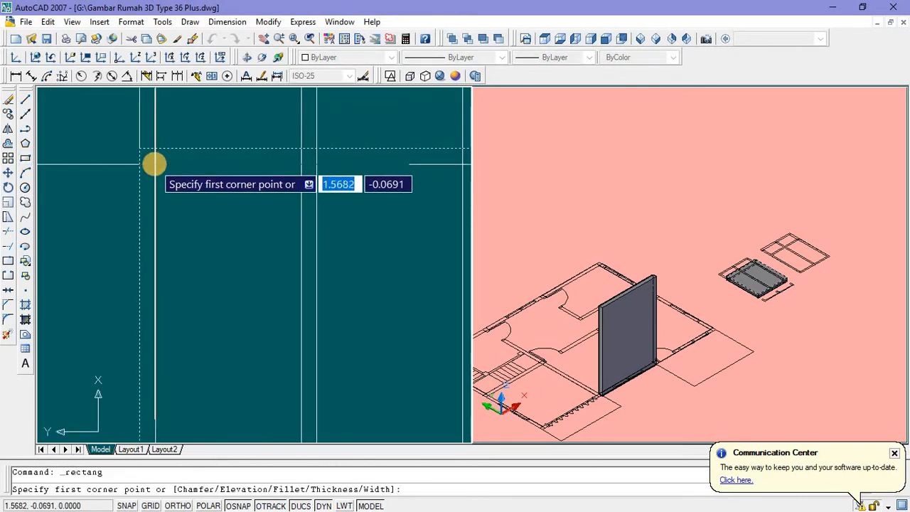
scroll(235, 354, "down", 3)
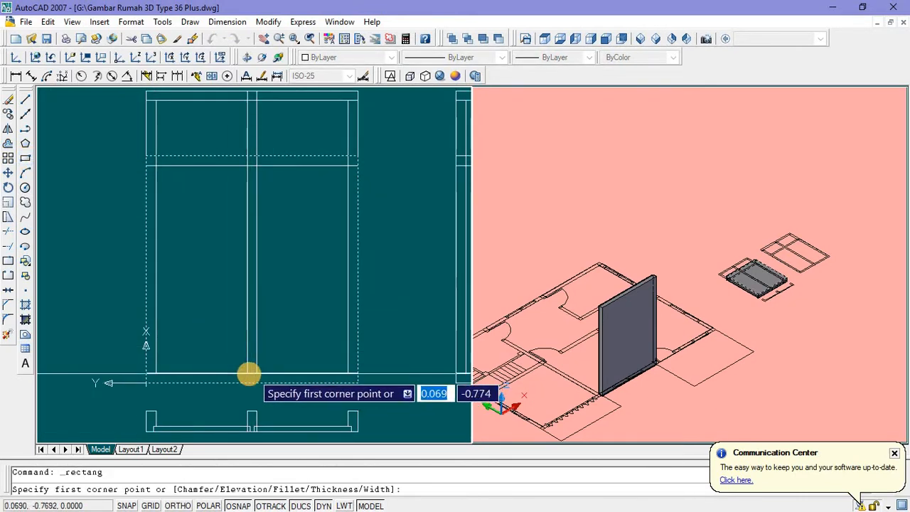
key("Escape")
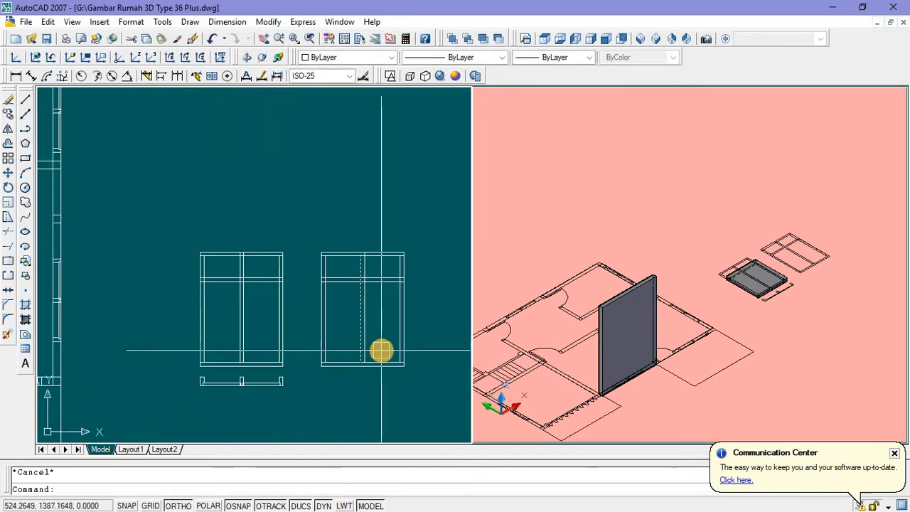
Step: Draw a 0.66 by 1.5 rectangle along the inner edges of the copied elevation's lower-left pane opening
scroll(346, 368, "up", 5)
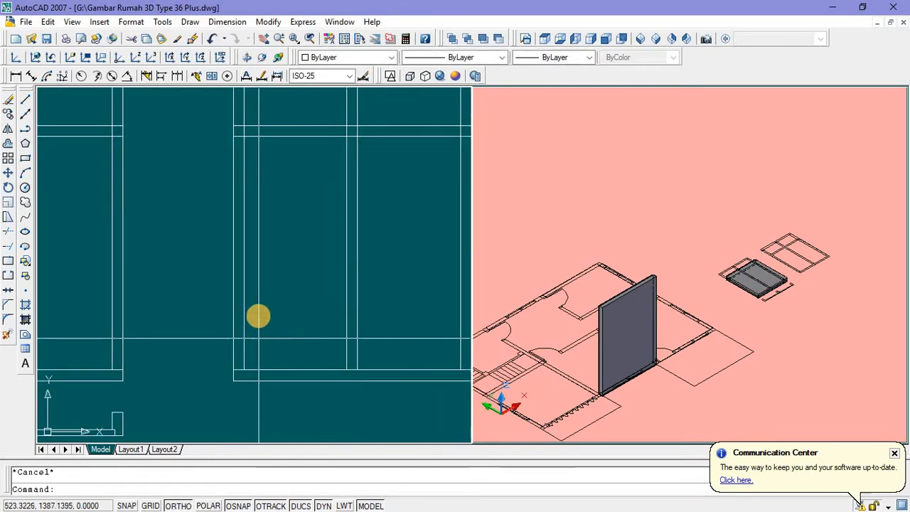
scroll(258, 315, "down", 4)
left_click(26, 159)
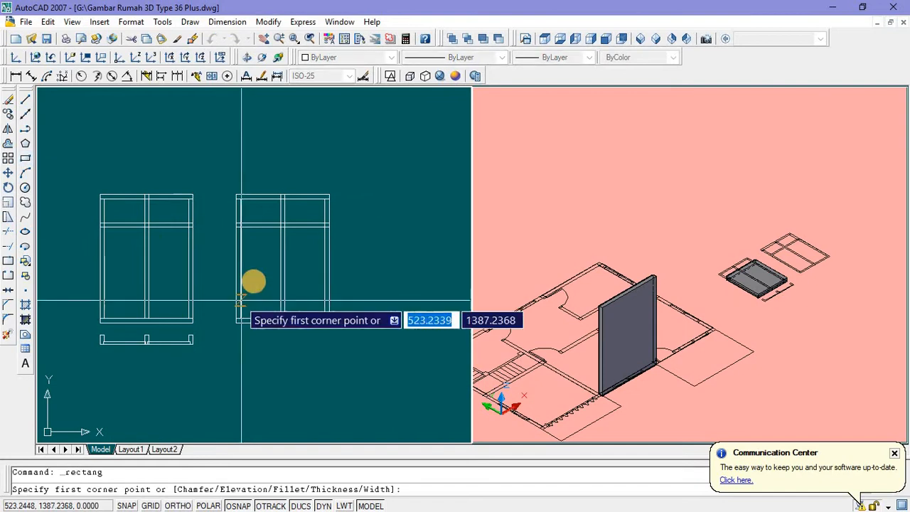
left_click(241, 227)
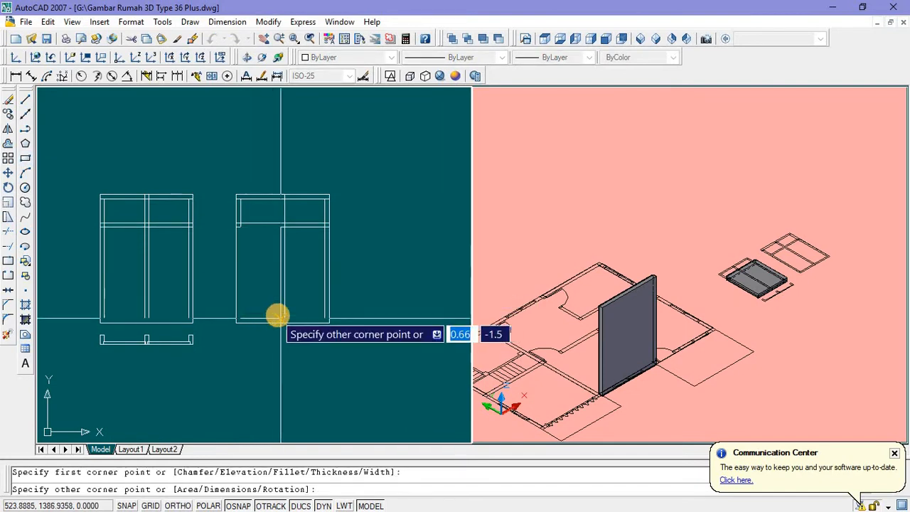
left_click(270, 315)
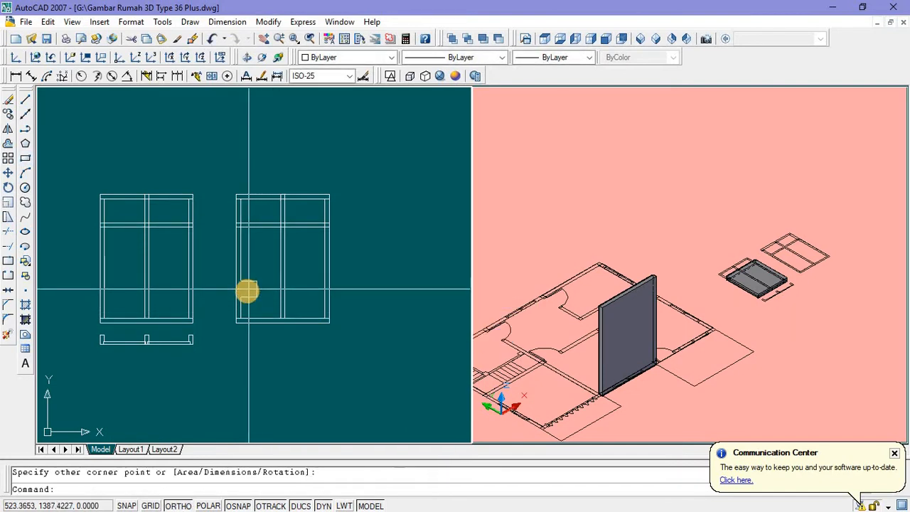
Step: Copy the new pane rectangle onto the original elevation, using the matching upper-right outer corners of the two frames as reference points
left_click(246, 290)
right_click(264, 261)
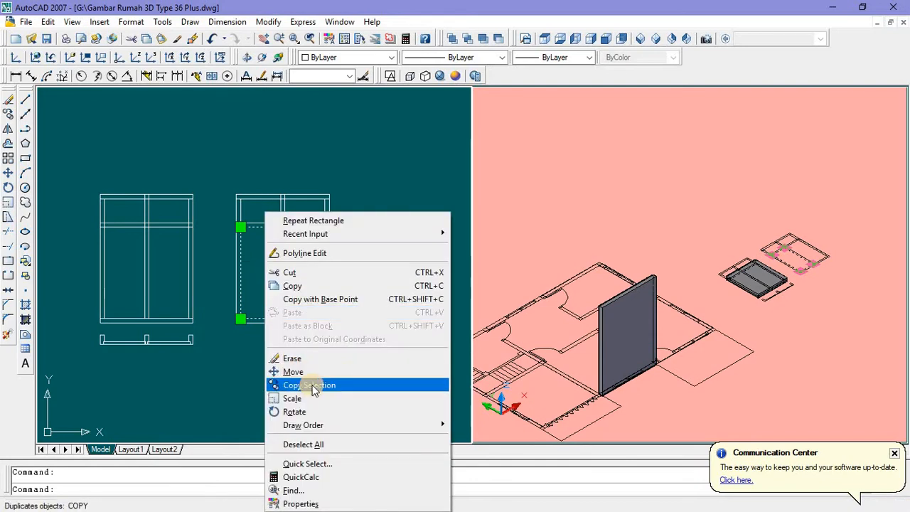
left_click(313, 385)
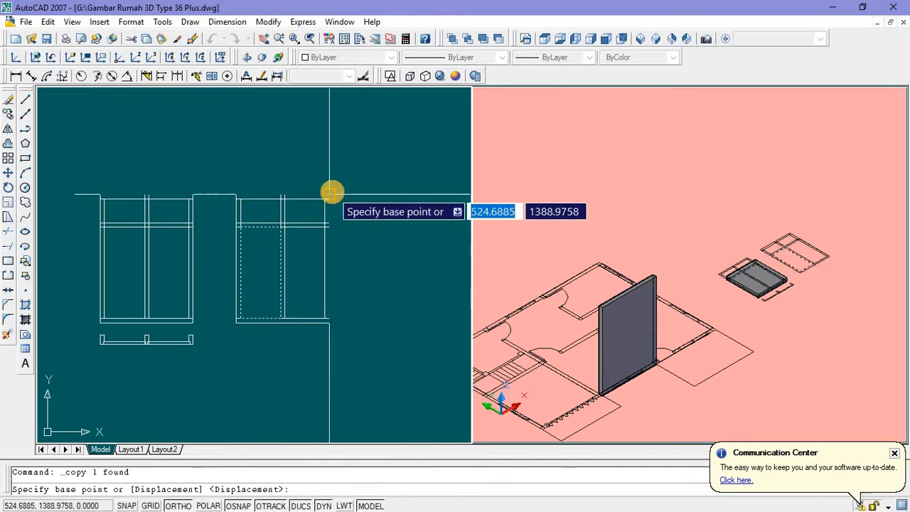
left_click(330, 193)
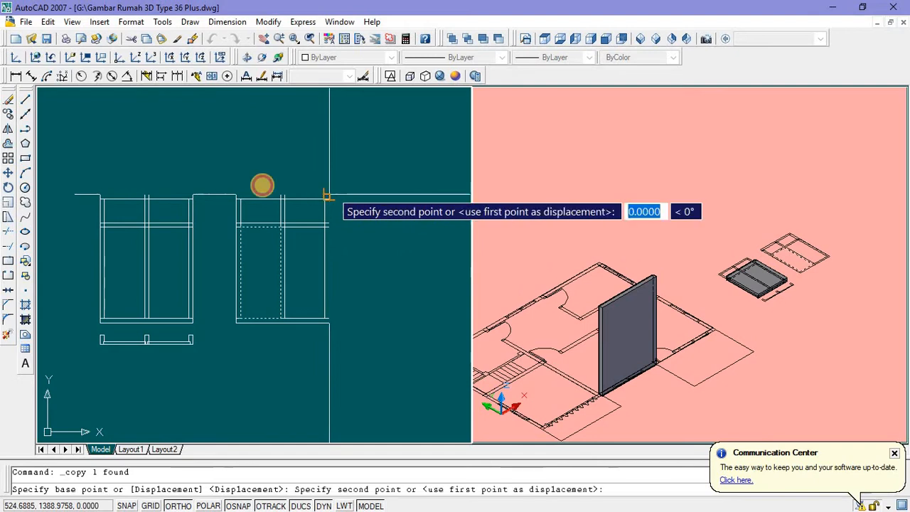
left_click(199, 197)
key("Escape")
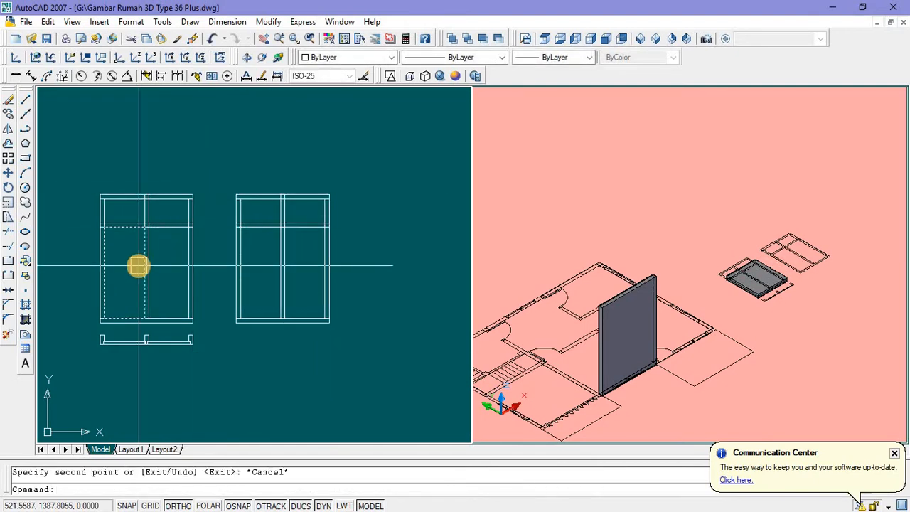
Step: Extrude the lower-left pane rectangle of the original elevation to a height of 1
left_click(142, 267)
middle_click_drag(314, 349, 313, 349)
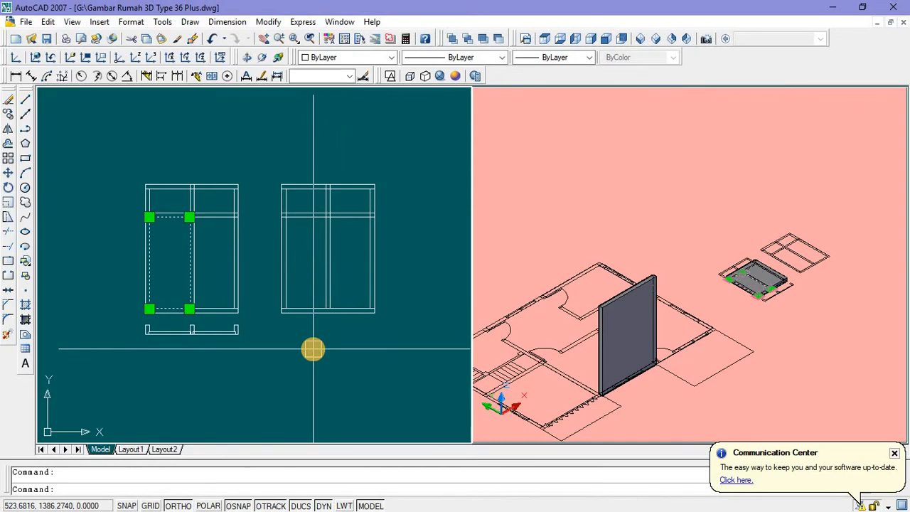
type("e")
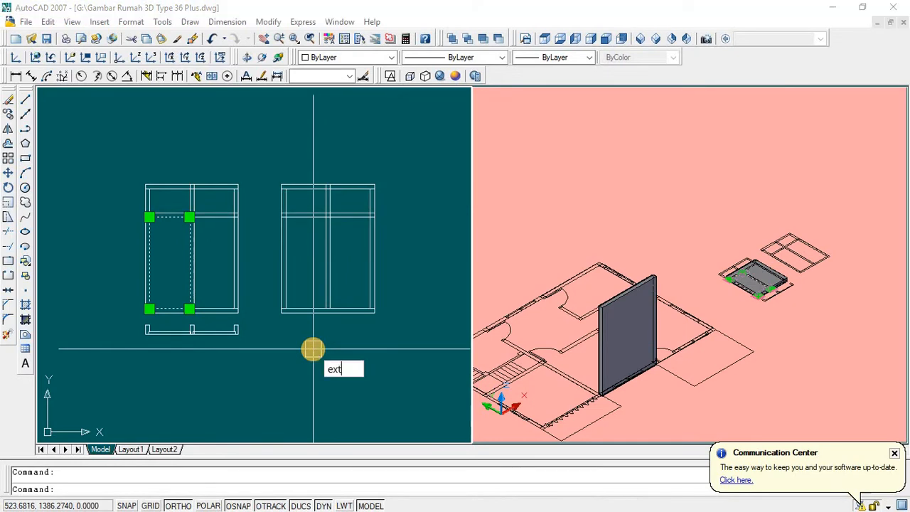
type("xt")
key("Return")
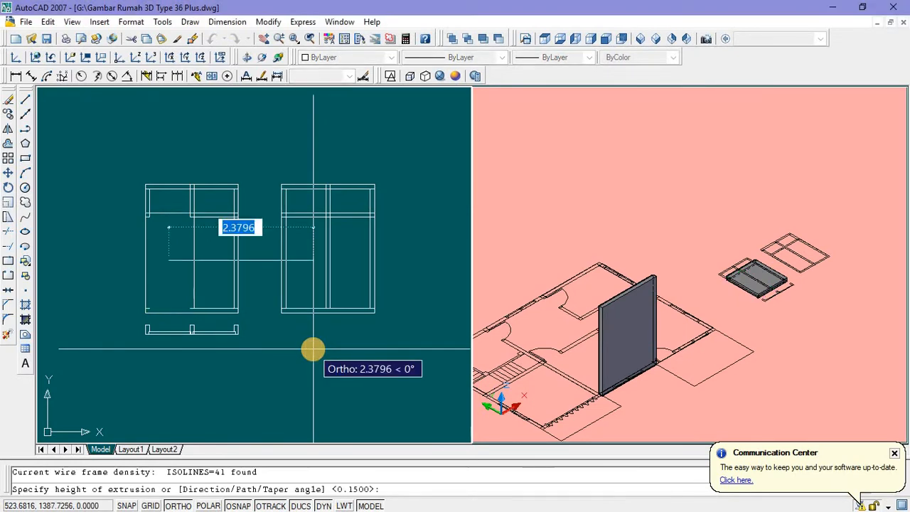
type("1")
key("Return")
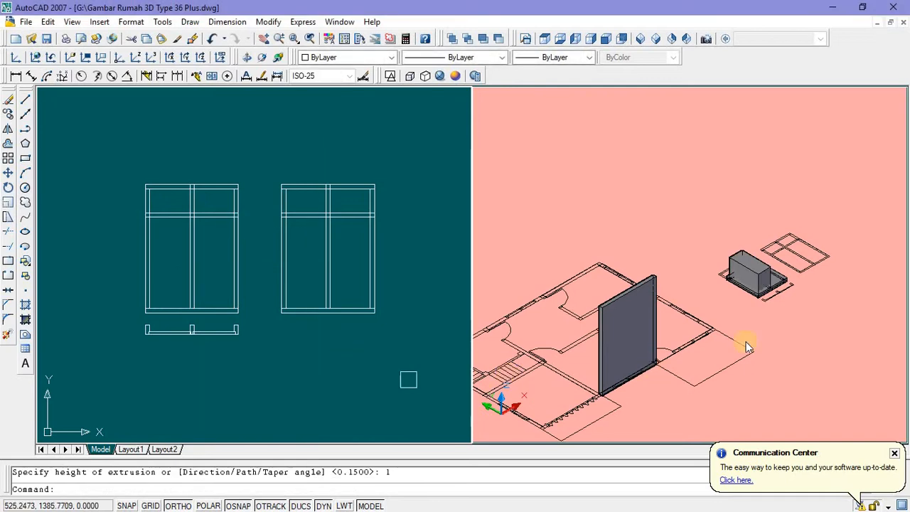
Step: Try to subtract the tall pane block from the 0.15-high window slab
scroll(772, 303, "up", 5)
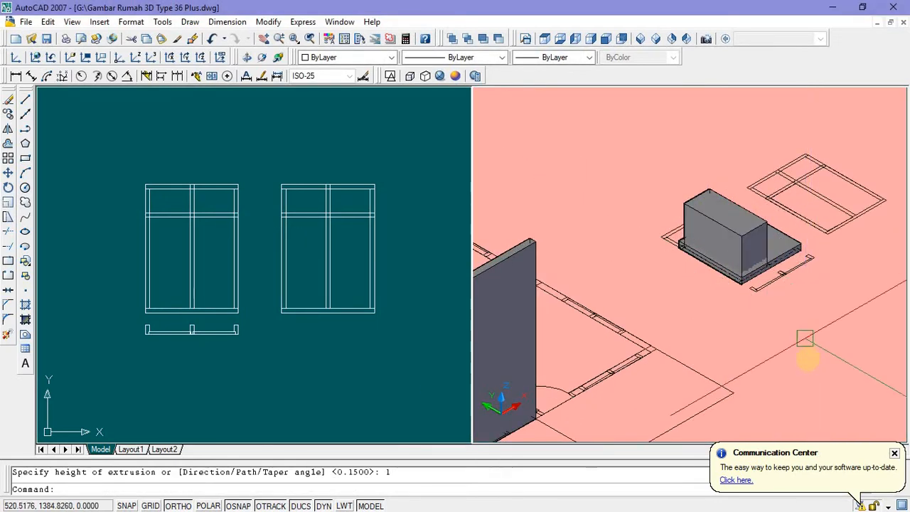
type("substract")
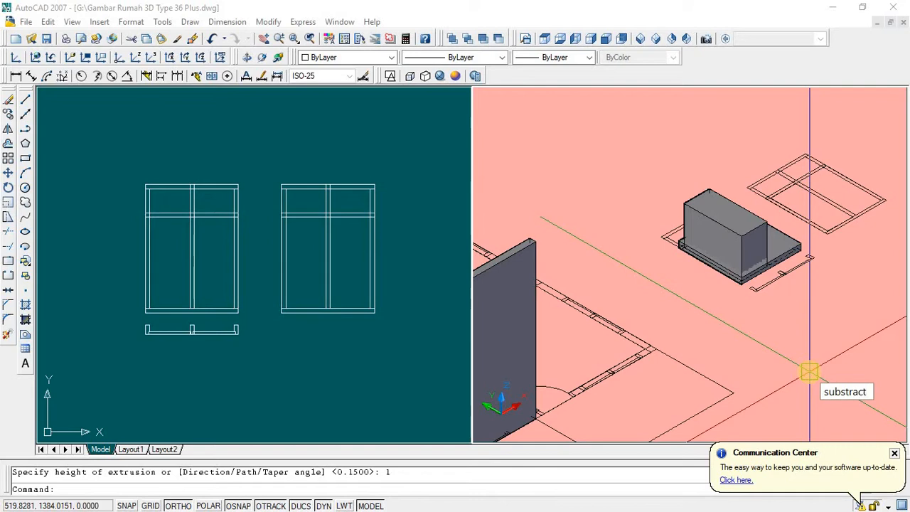
key("Return")
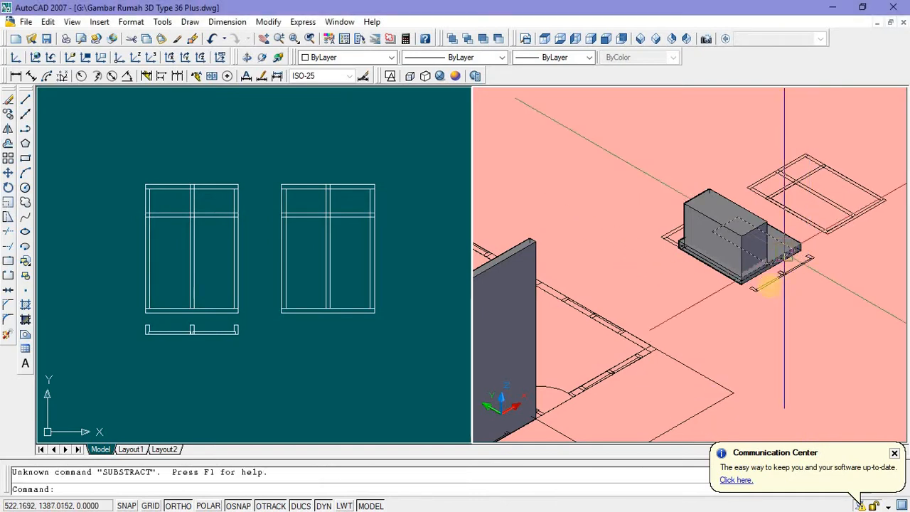
scroll(782, 257, "up", 5)
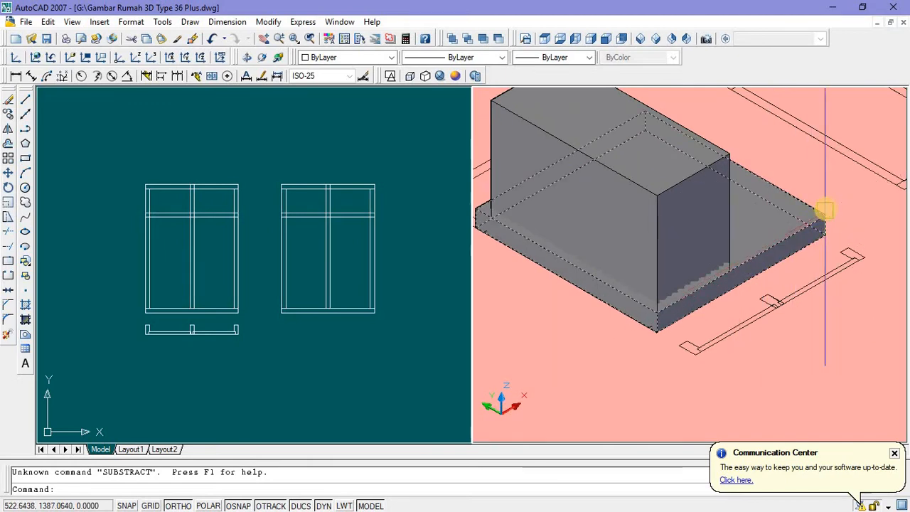
left_click(825, 209)
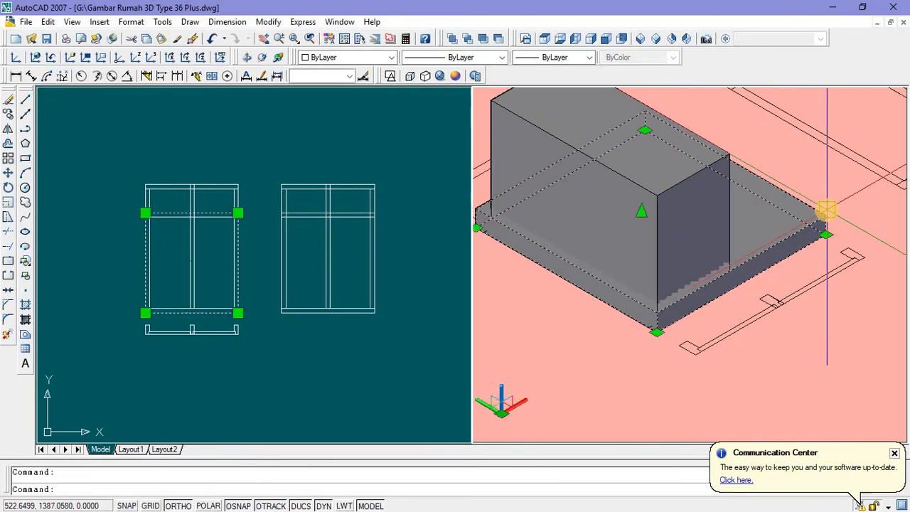
type("ext")
key("Return")
left_click(666, 192)
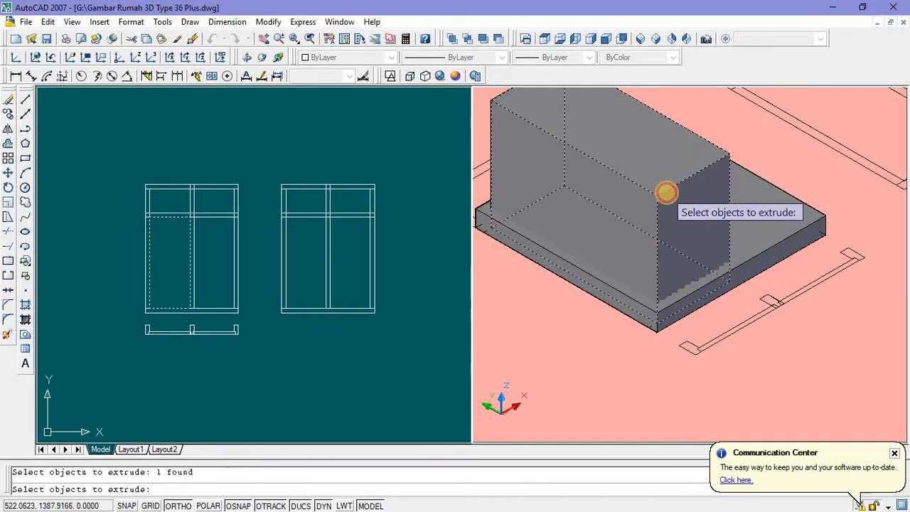
left_click(660, 191)
left_click(661, 192)
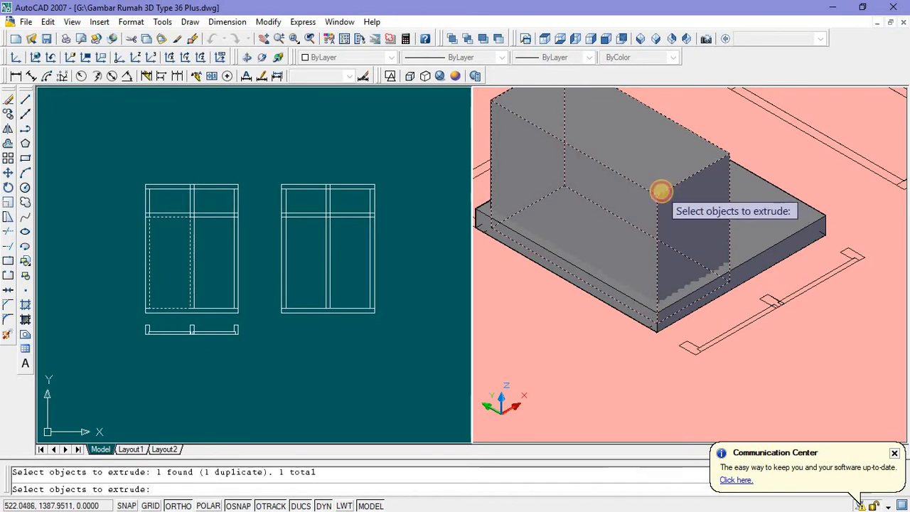
key("Return")
scroll(655, 206, "down", 3)
left_click(666, 230)
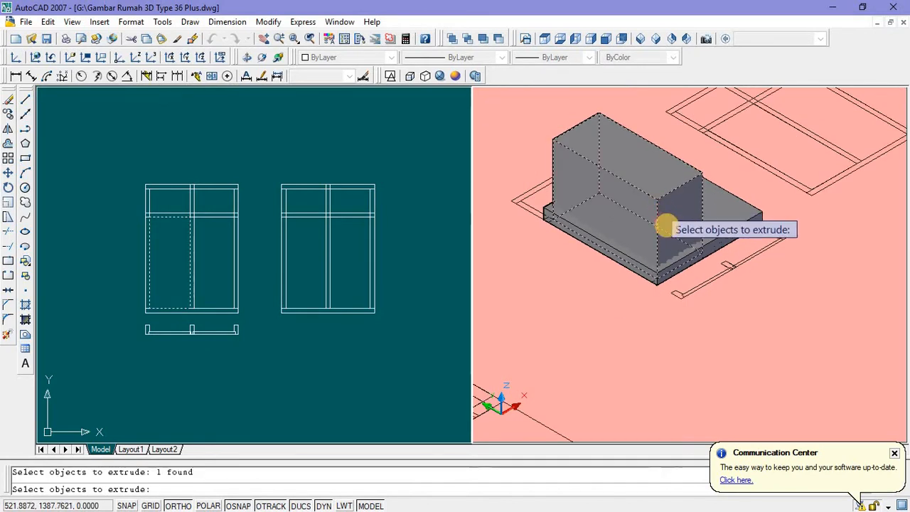
key("Escape")
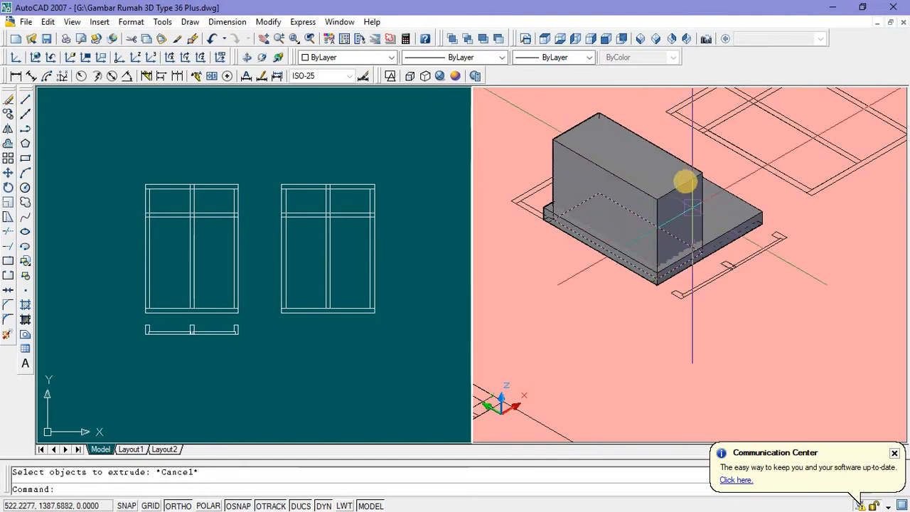
Step: Move the tall pane block slightly down along the Z axis so it passes completely through the window slab
left_click(589, 127)
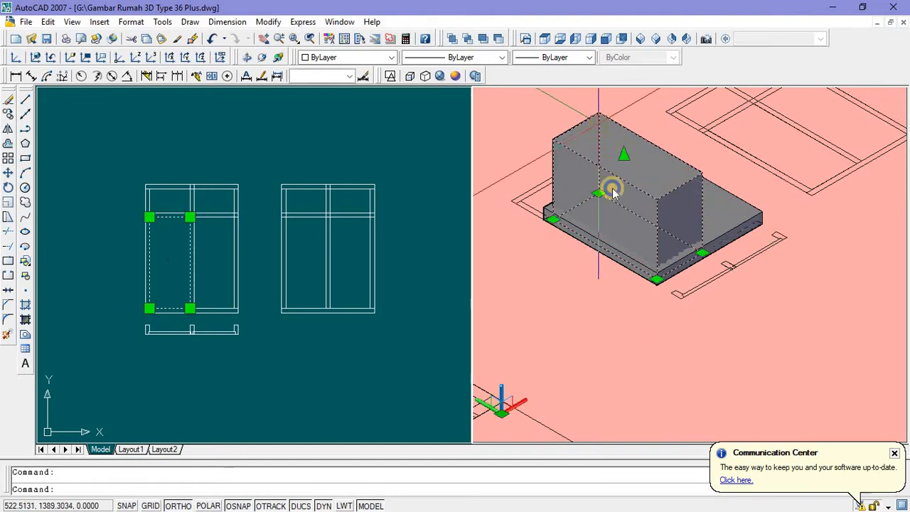
right_click(598, 126)
left_click(605, 265)
left_click(564, 288)
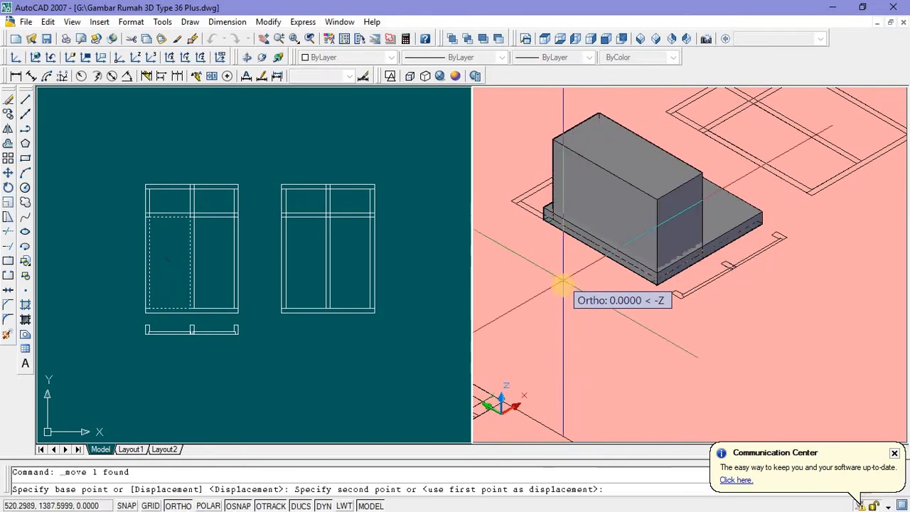
left_click(564, 294)
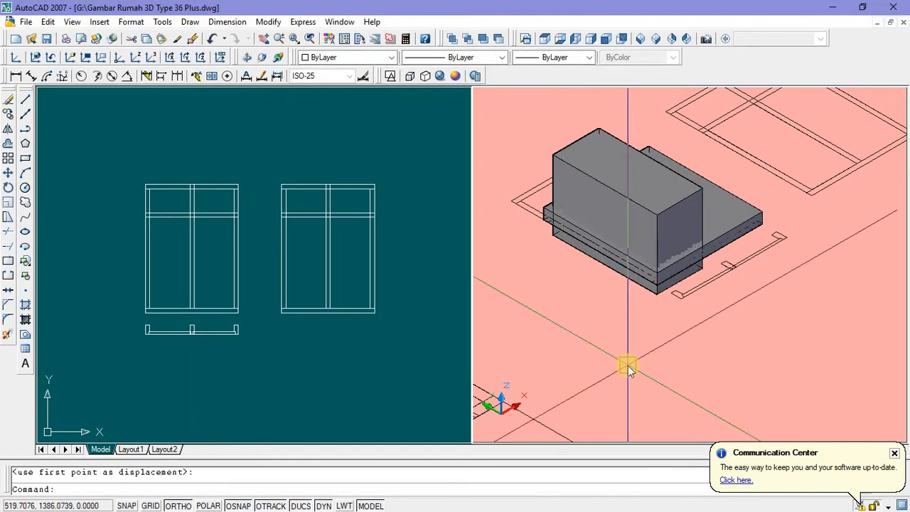
Step: Try again to subtract the lowered pane block from the window slab
type("substract")
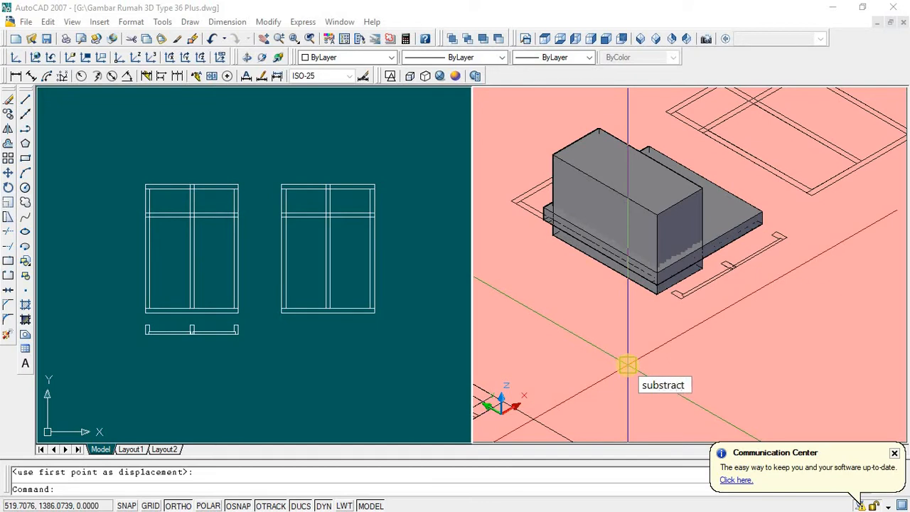
key("Return")
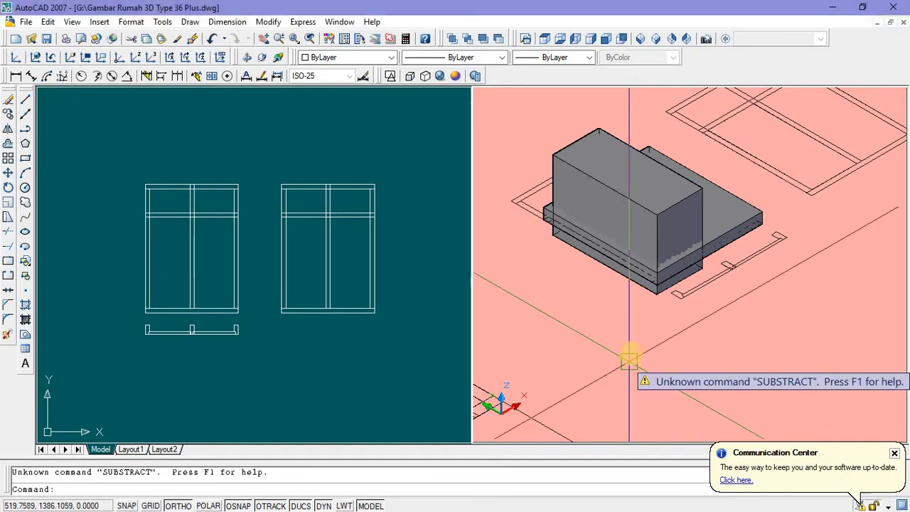
key("Escape")
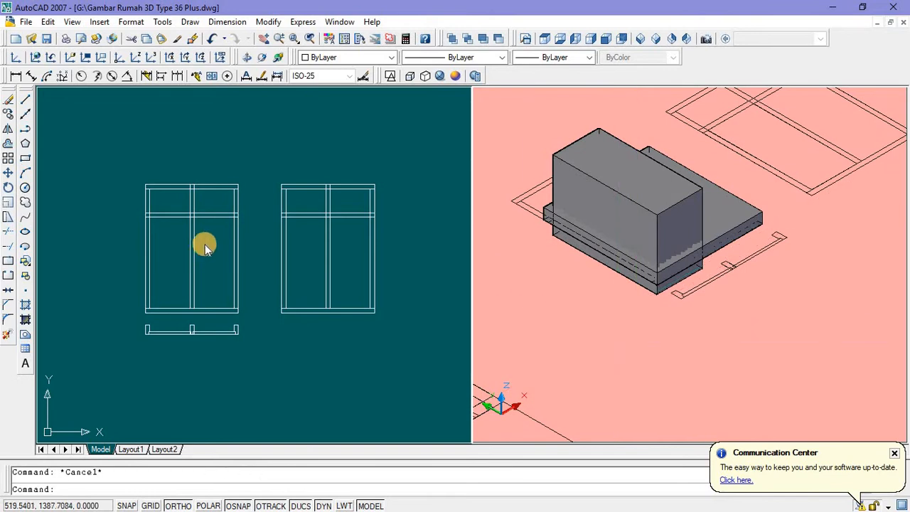
left_click(192, 242)
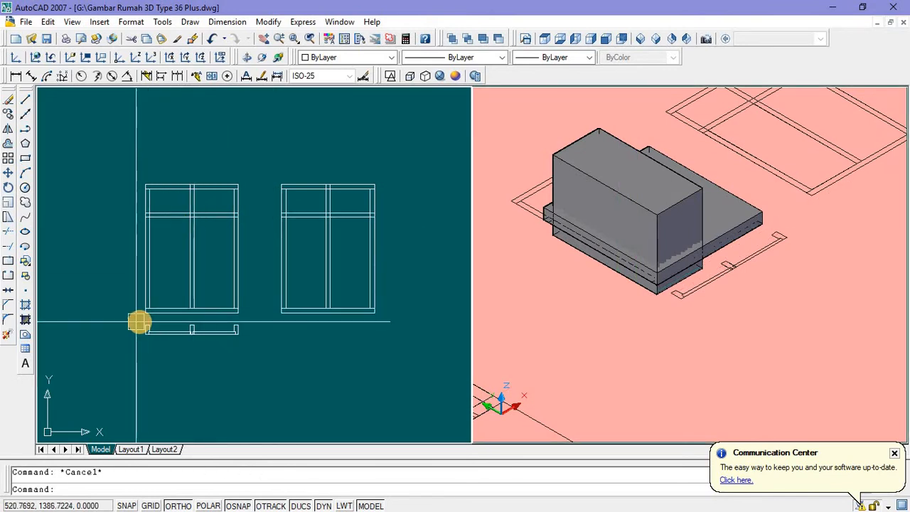
type("substract")
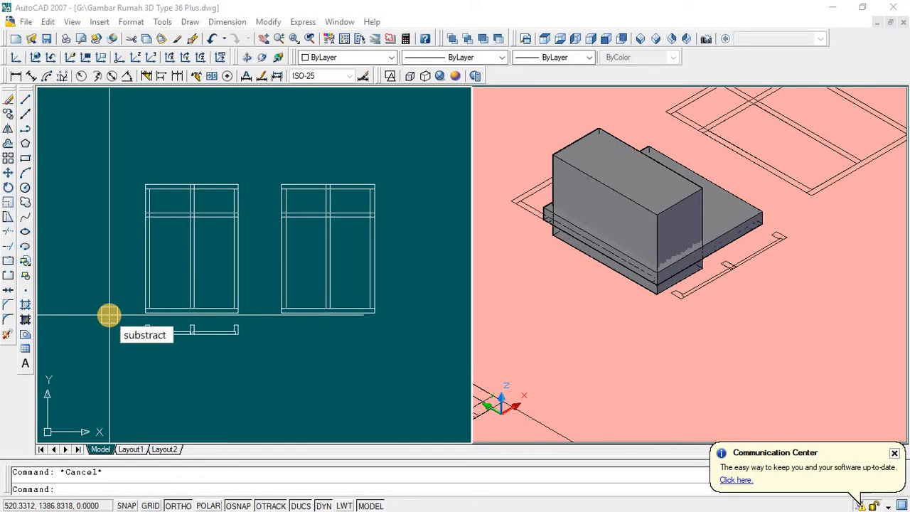
key("Return")
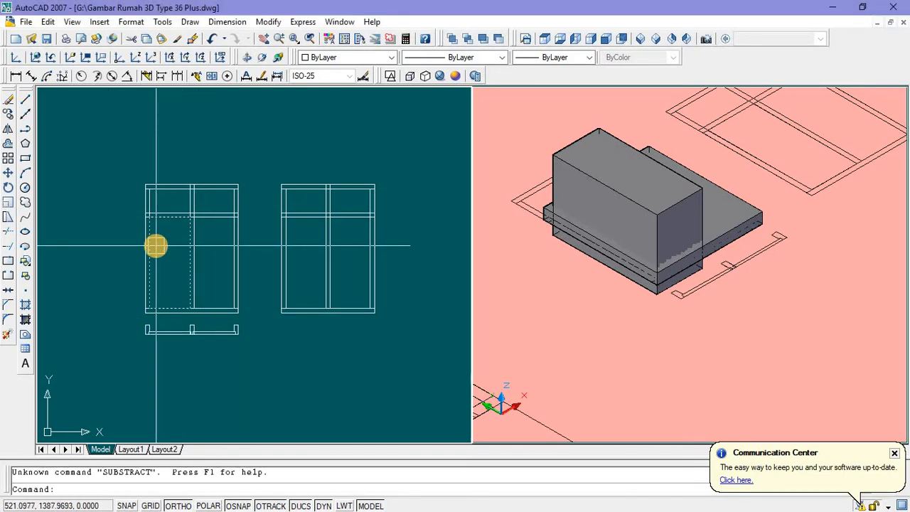
Step: Try to move the window slab by a displacement and undo the move
type("m")
key("Return")
scroll(221, 277, "down", 5)
scroll(200, 259, "up", 7)
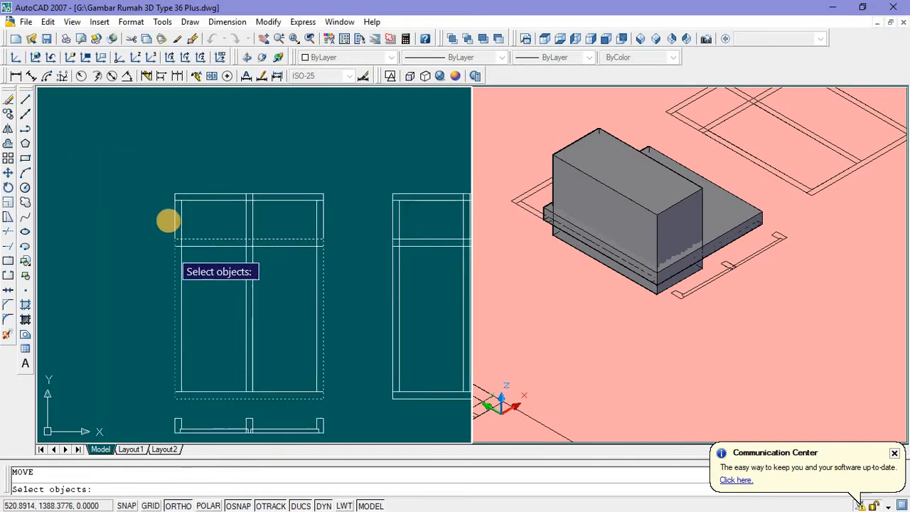
left_click(170, 311)
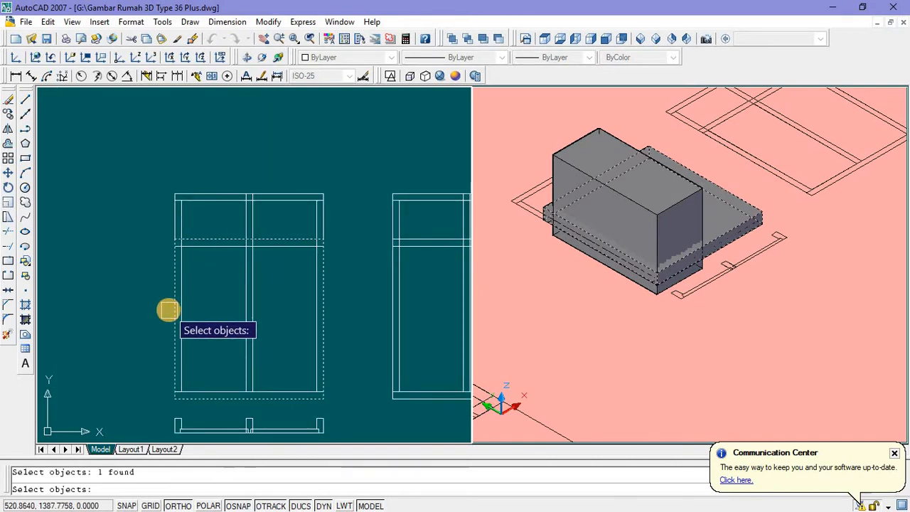
key("Return")
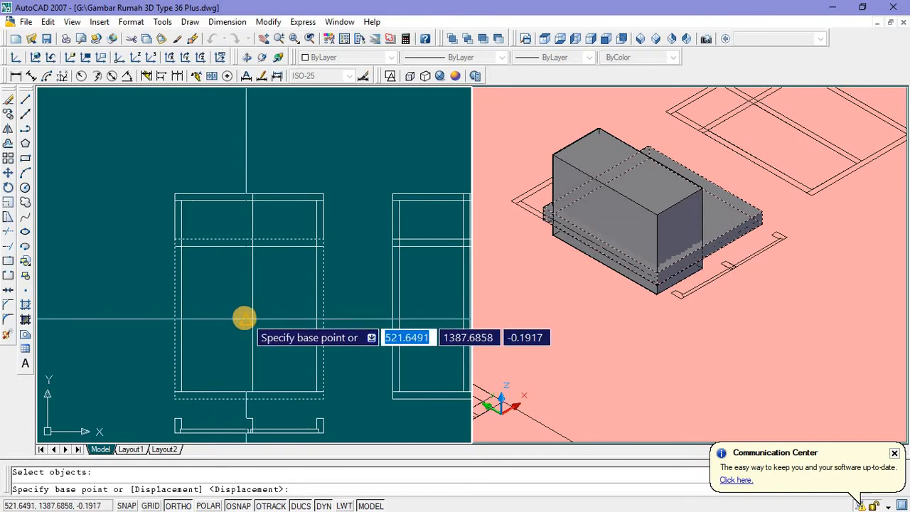
left_click(228, 317)
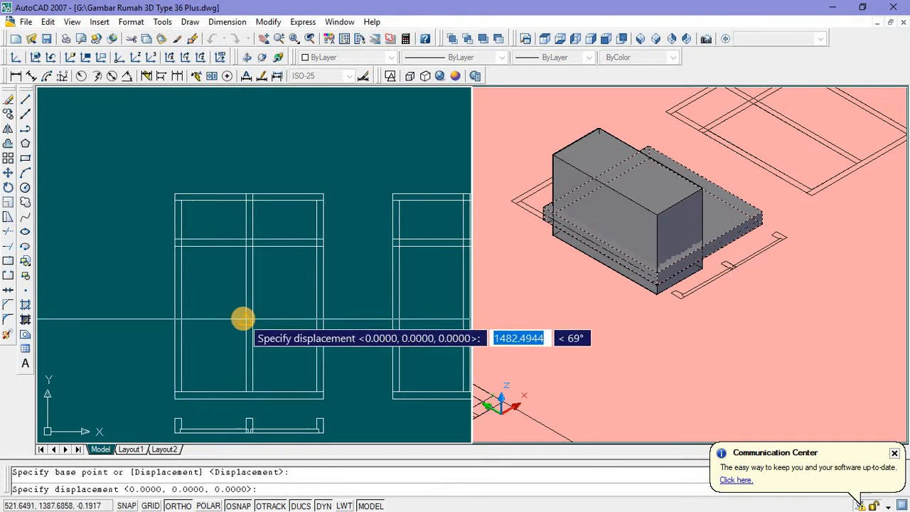
left_click(229, 324)
key("Return")
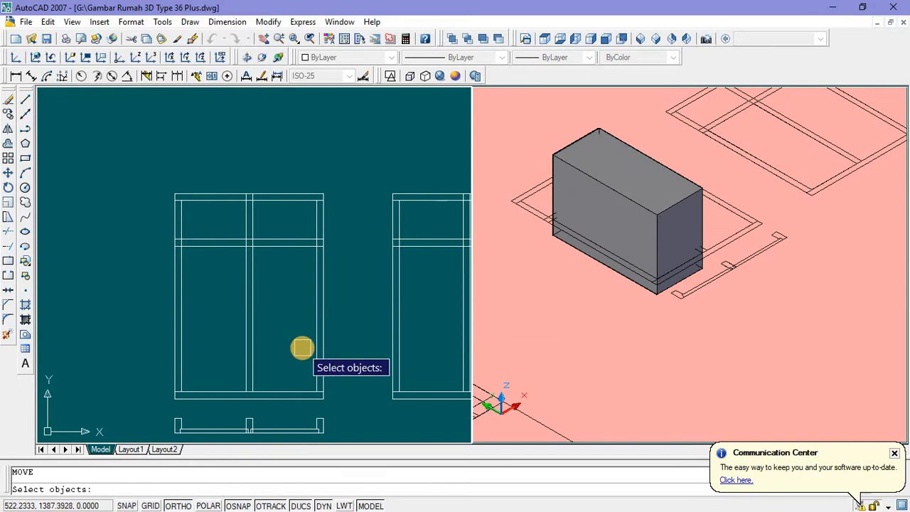
key("Escape")
left_click(214, 40)
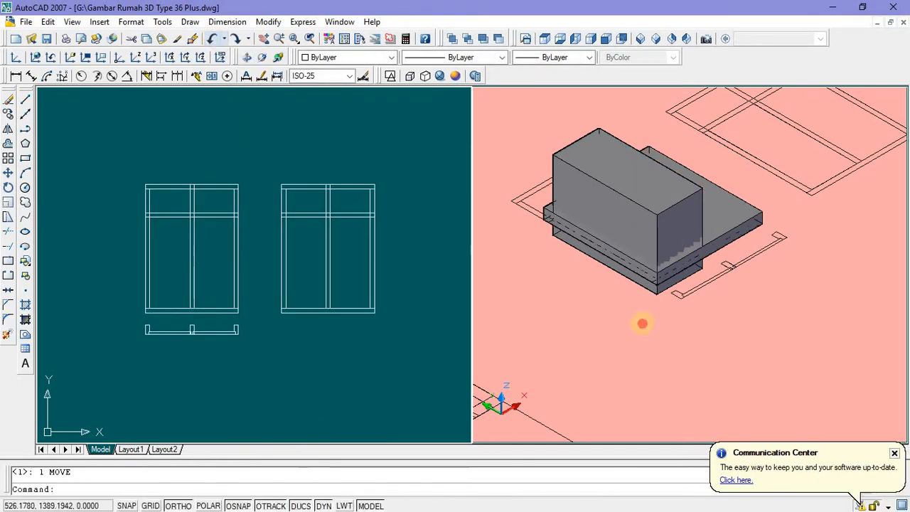
Step: Display the Modeling tools and dock them alongside the visual style tools above the isometric viewport
left_click(642, 324)
left_click(615, 339)
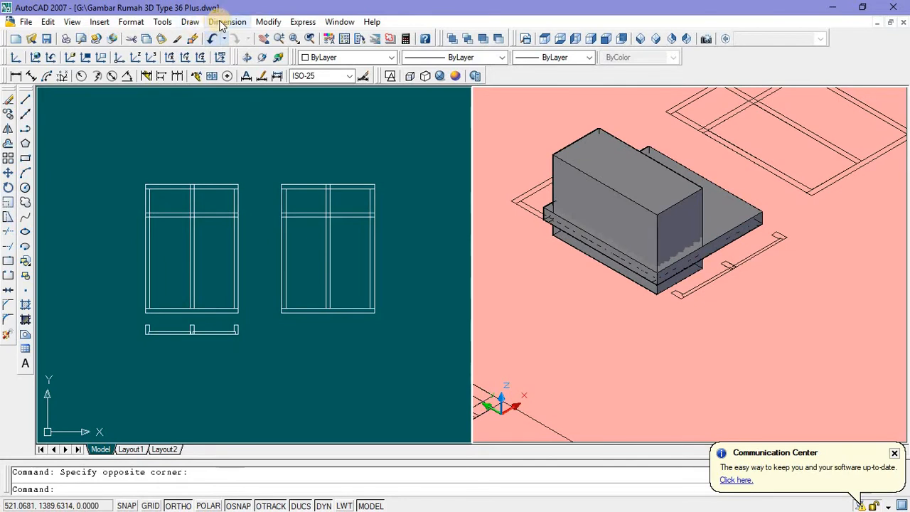
right_click(409, 41)
left_click(440, 213)
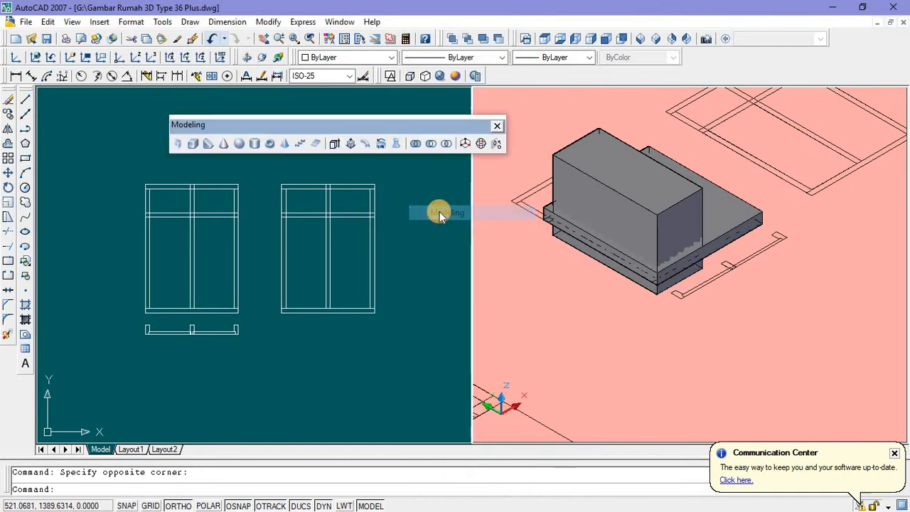
left_click_drag(377, 126, 651, 74)
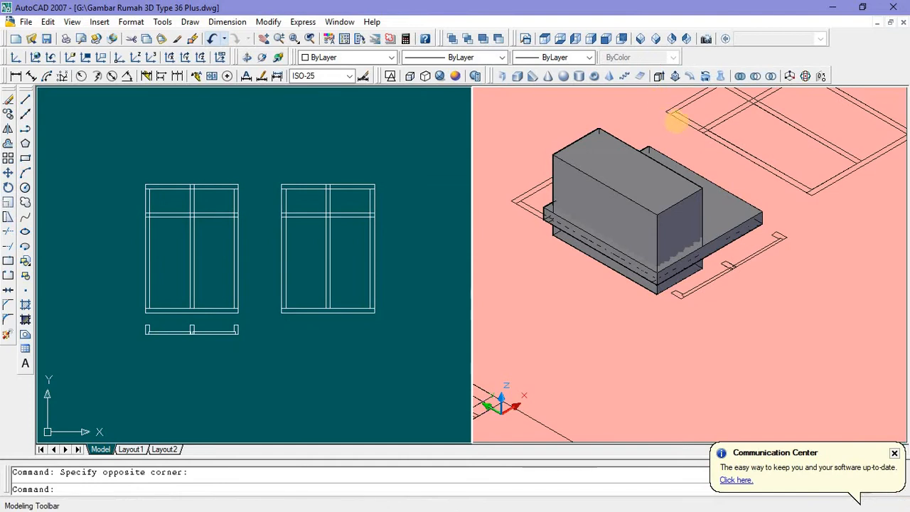
Step: Try subtracting the tall pane block from the window slab and undo the subtraction
left_click(756, 75)
left_click(730, 234)
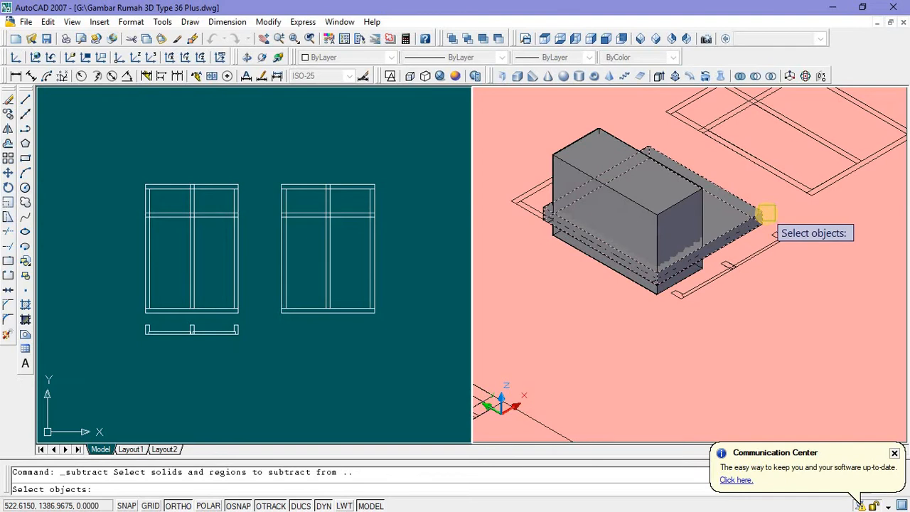
key("Return")
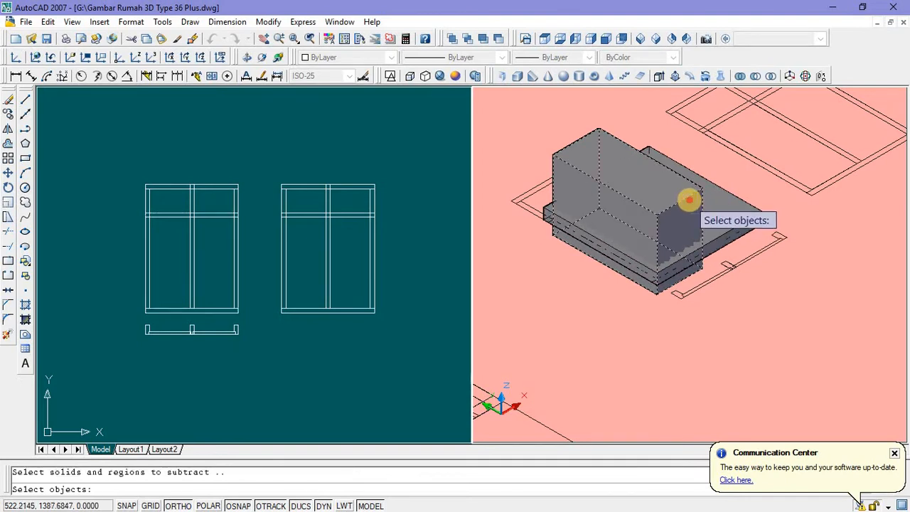
key("Return")
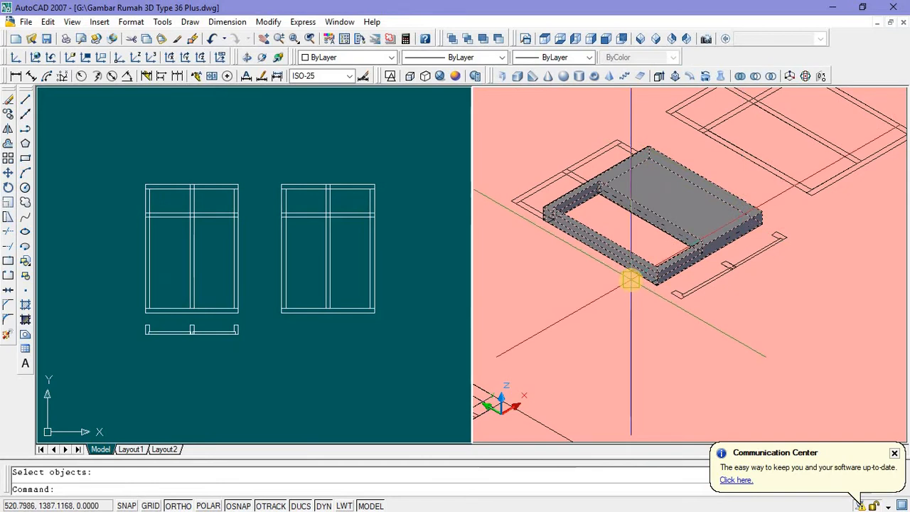
left_click(212, 39)
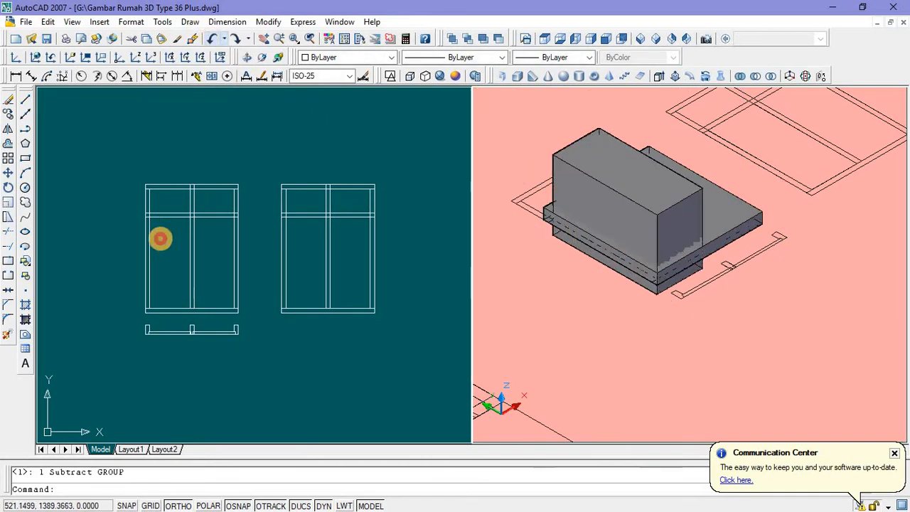
Step: Copy the tall pane block 0.73 along the X axis so the copy passes through the second lower pane area
left_click(157, 245)
right_click(174, 232)
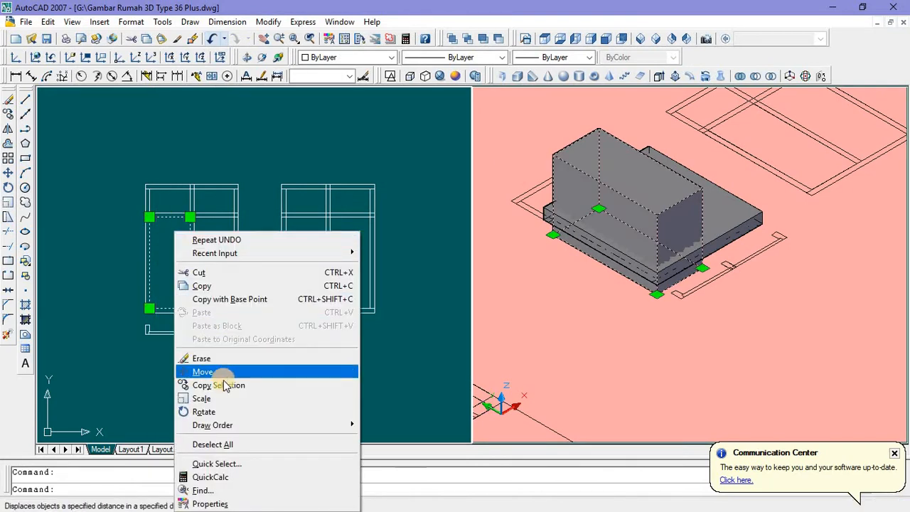
left_click(219, 384)
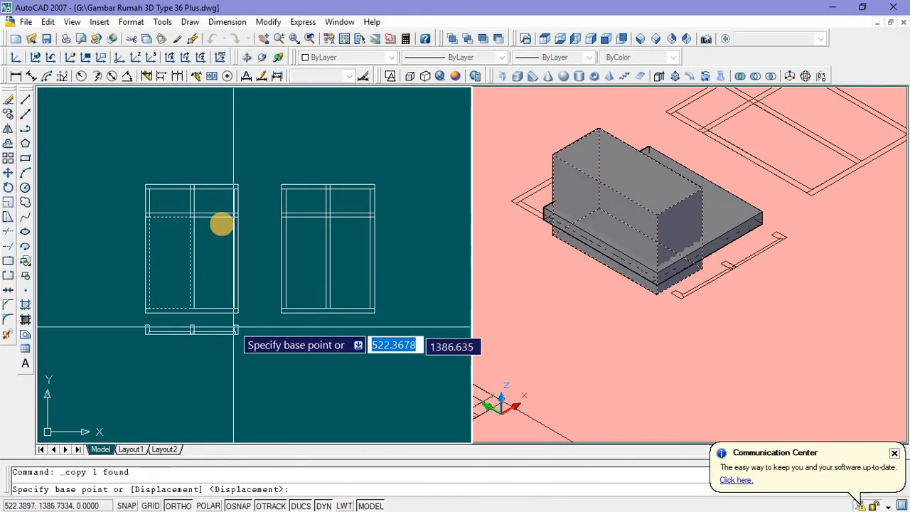
left_click(144, 180)
left_click(186, 182)
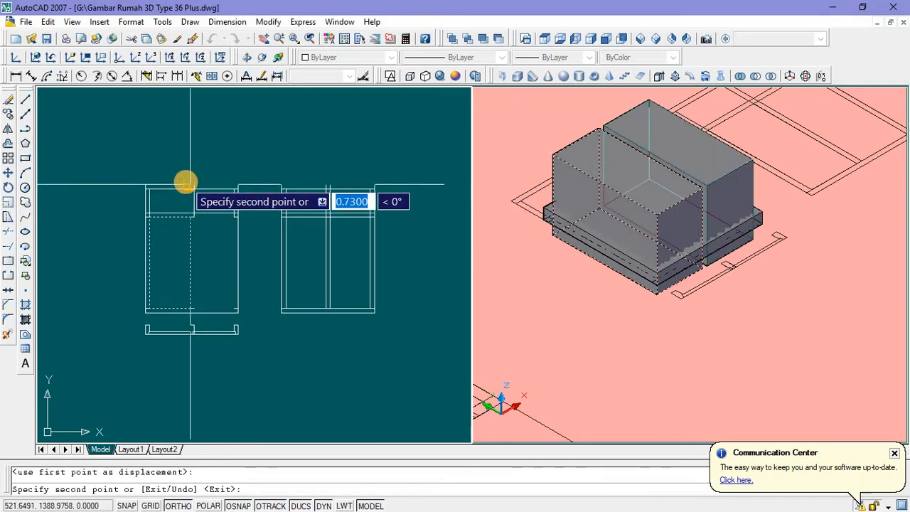
key("Escape")
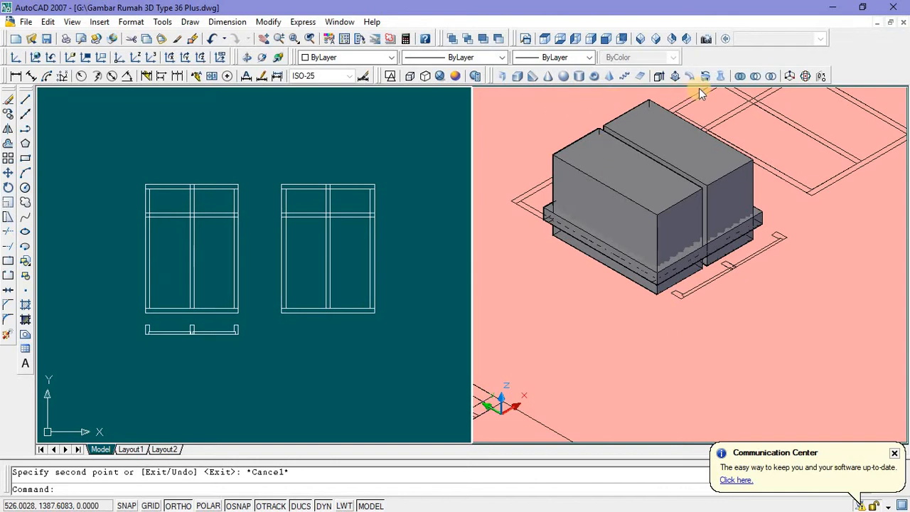
Step: Subtract the original tall pane block from the window slab to cut the first lower pane opening
left_click(756, 77)
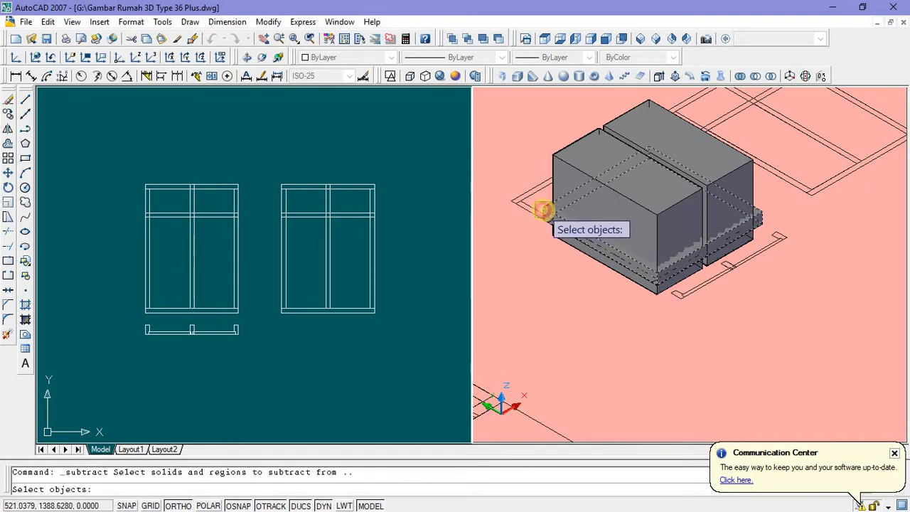
key("Return")
left_click(564, 163)
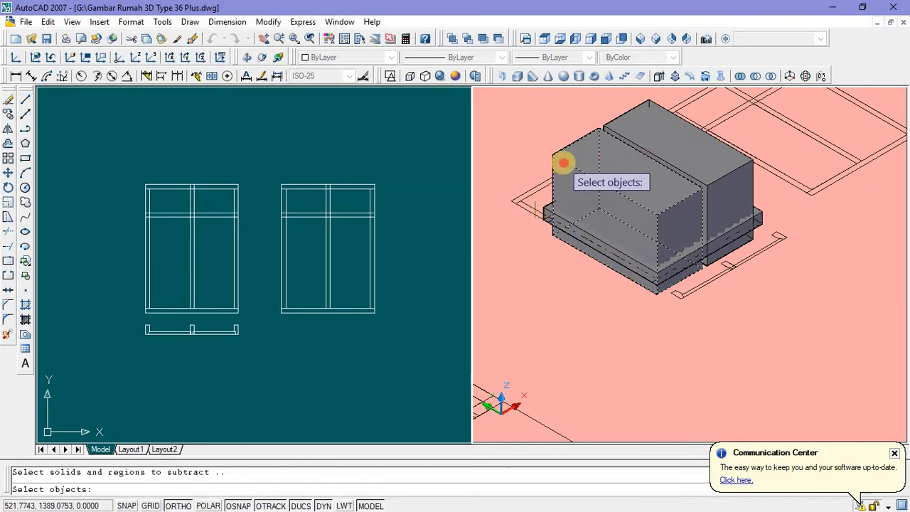
key("Return")
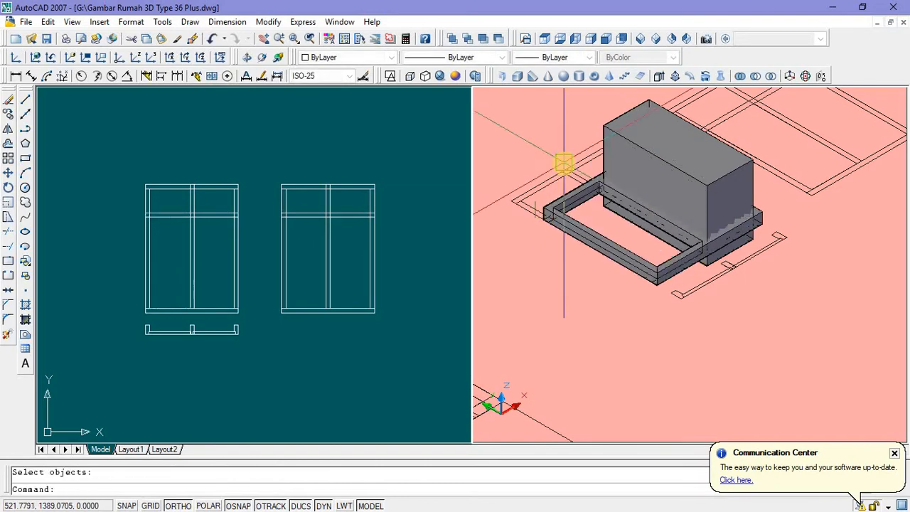
Step: Subtract the copied tall pane block from the window slab to cut the second lower pane opening
left_click(755, 76)
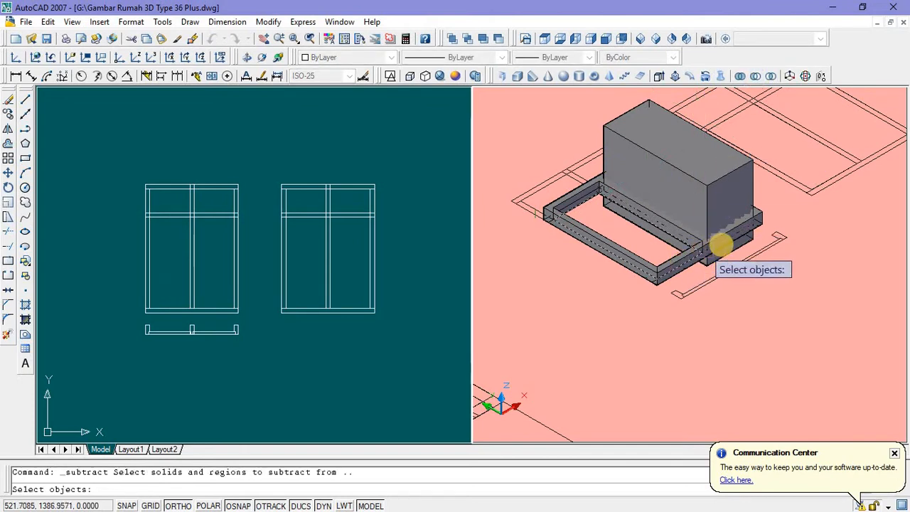
left_click(768, 214)
key("Return")
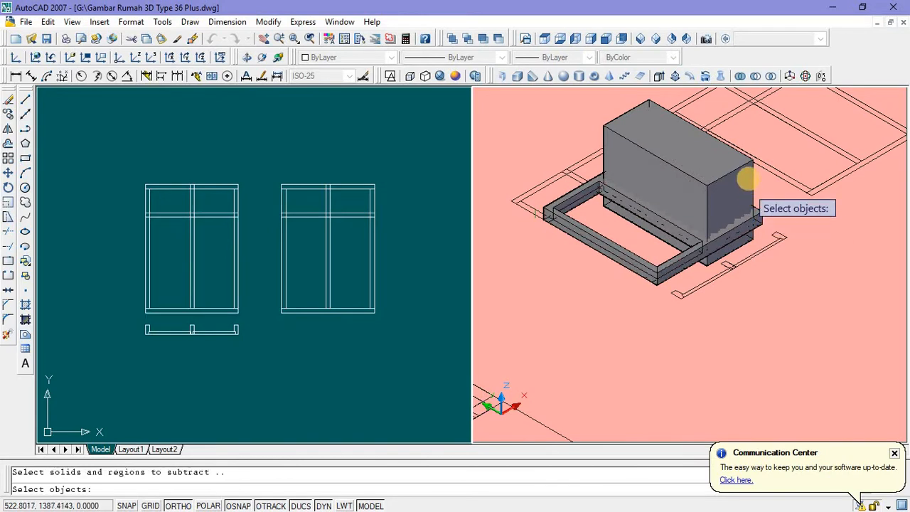
left_click(749, 178)
key("Return")
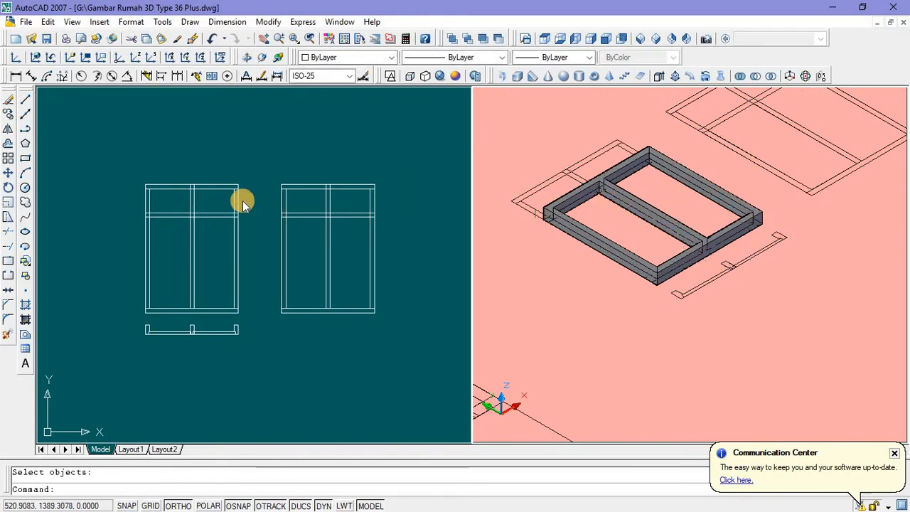
Step: Trace an inverted-U polyline around the head and side members of the original elevation's upper frame, down to the horizontal crossbar
scroll(176, 203, "up", 2)
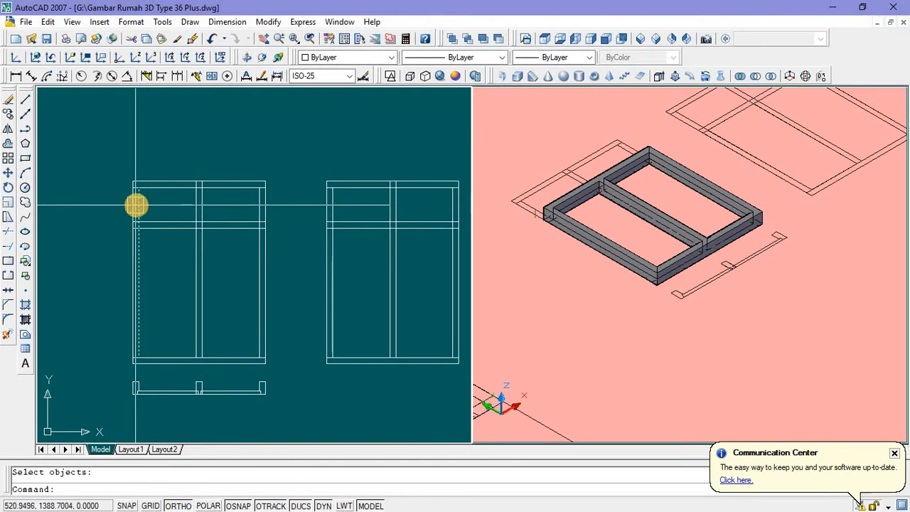
scroll(136, 206, "up", 2)
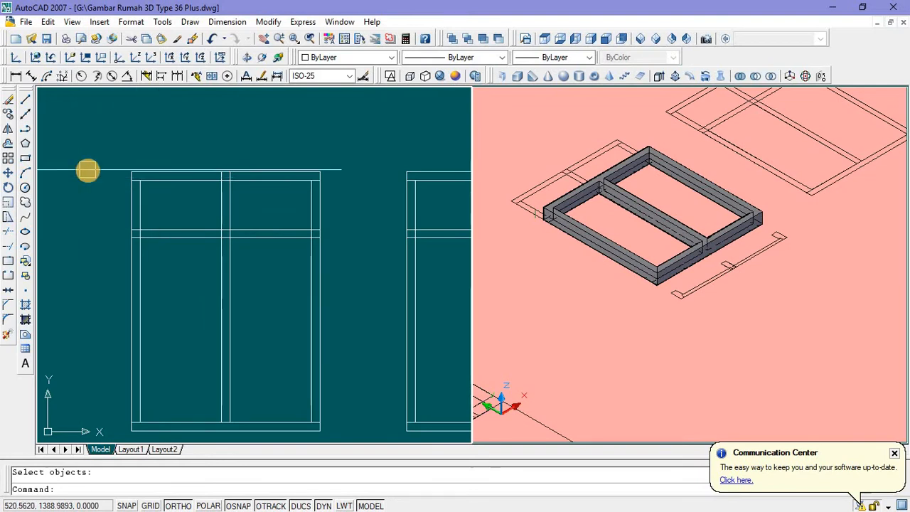
left_click(25, 133)
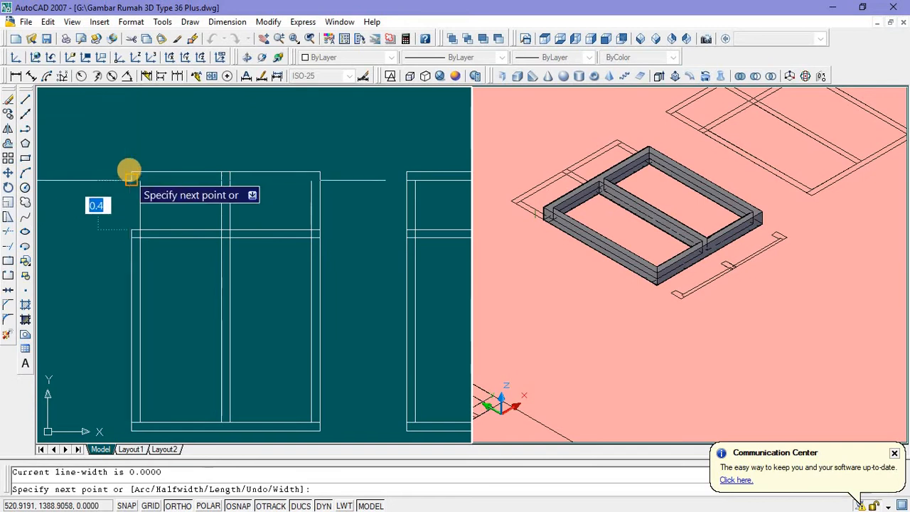
left_click(130, 173)
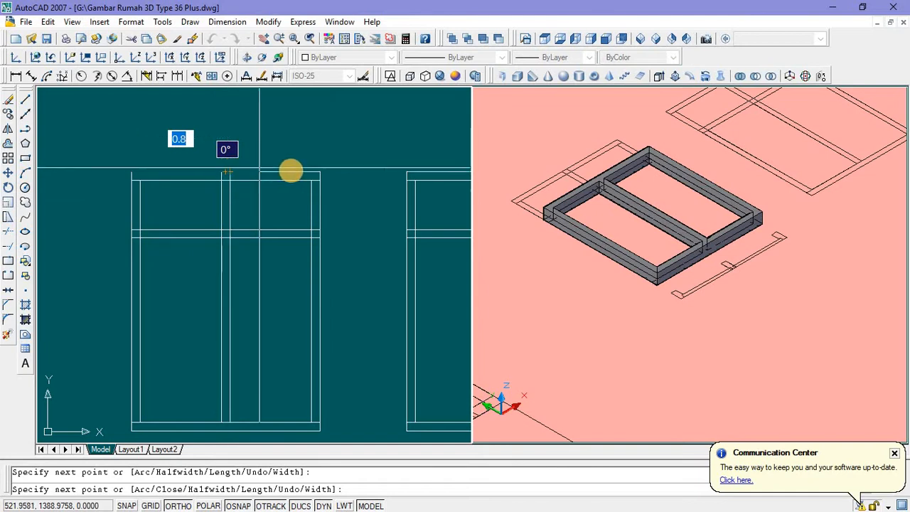
left_click(320, 171)
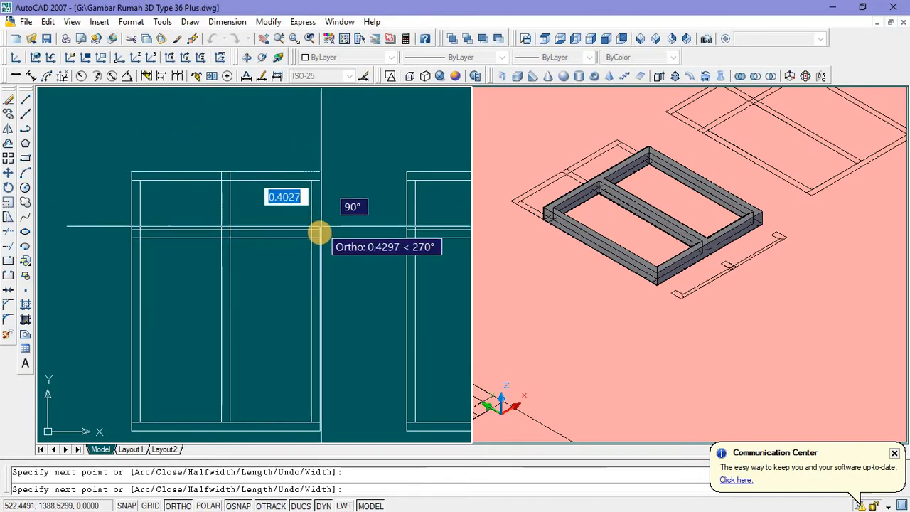
left_click(319, 229)
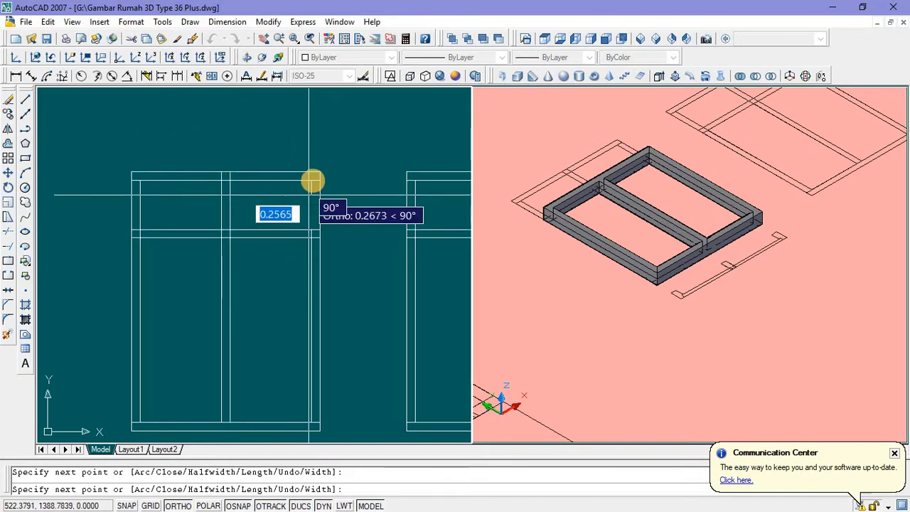
left_click(313, 178)
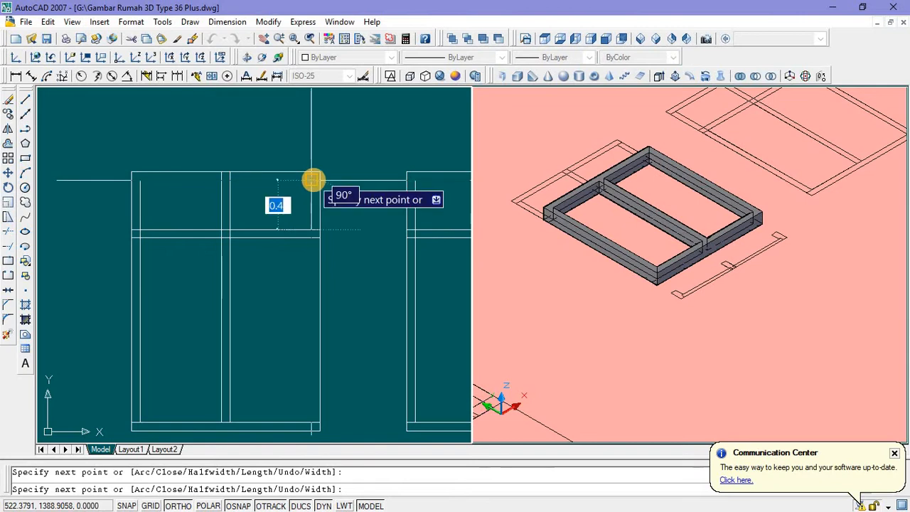
left_click(138, 197)
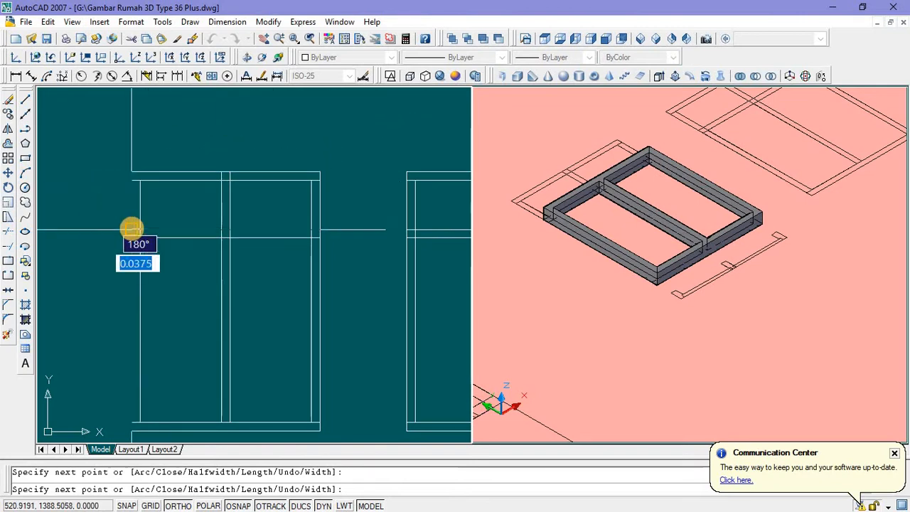
left_click(131, 229)
key("Return")
Step: Extrude the inverted-U polyline of the window's upper frame to a height of 0.15
left_click(146, 180)
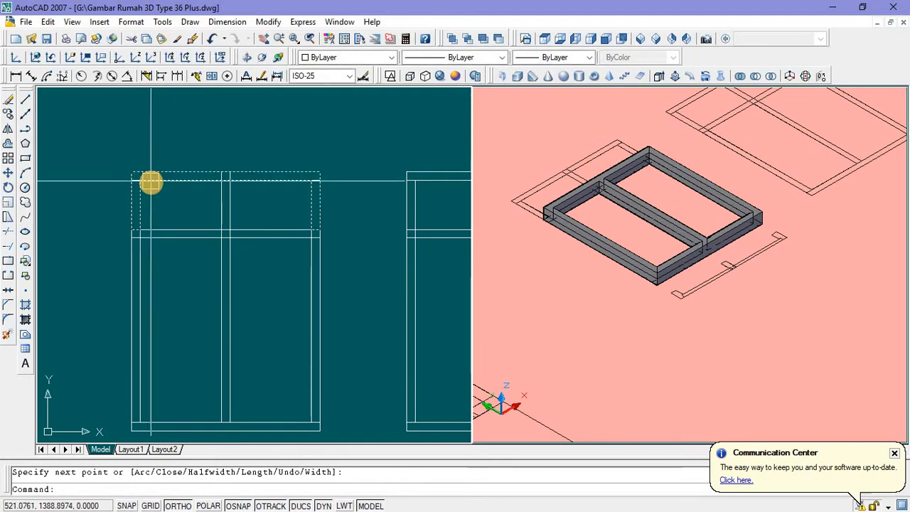
scroll(171, 192, "down", 2)
left_click(187, 179)
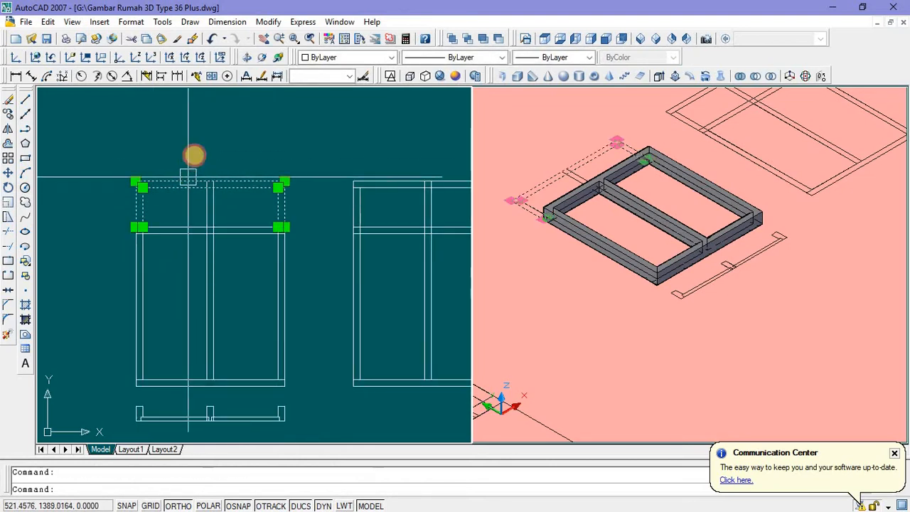
type("ex")
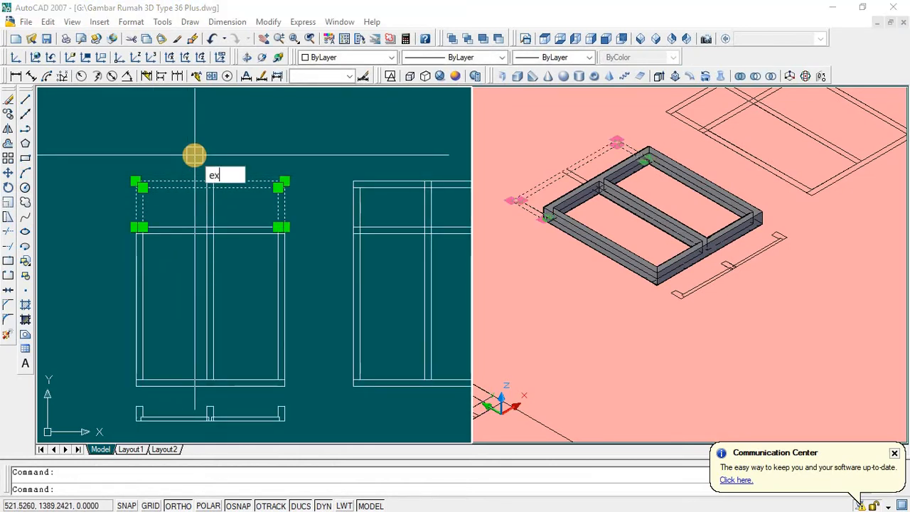
type("t")
key("Return")
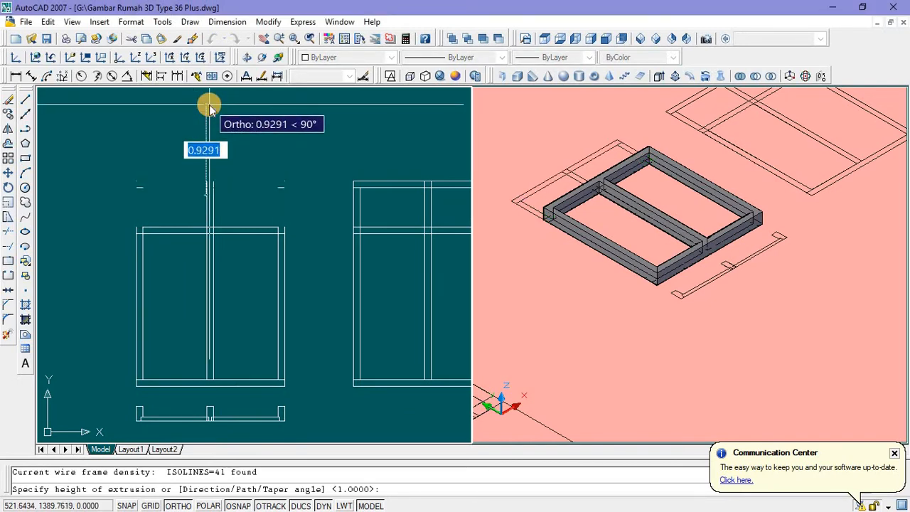
type("0")
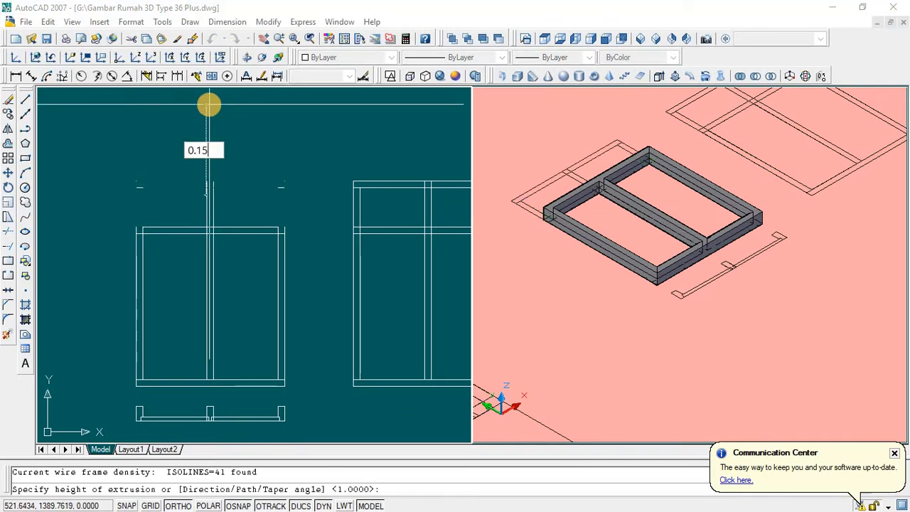
key("Return")
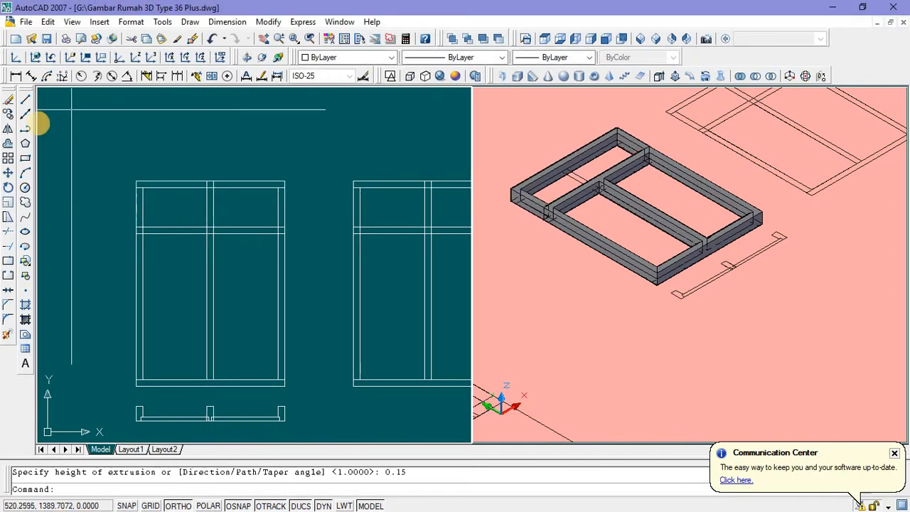
left_click(25, 100)
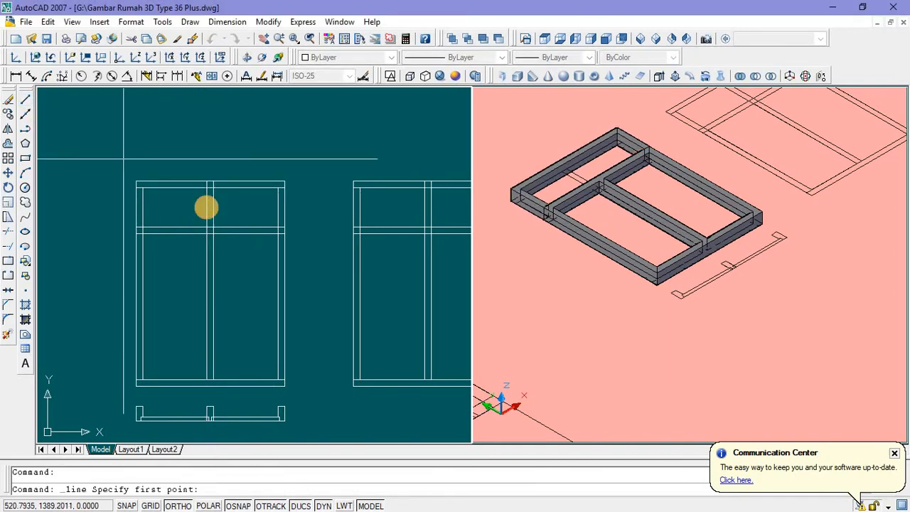
left_click(206, 187)
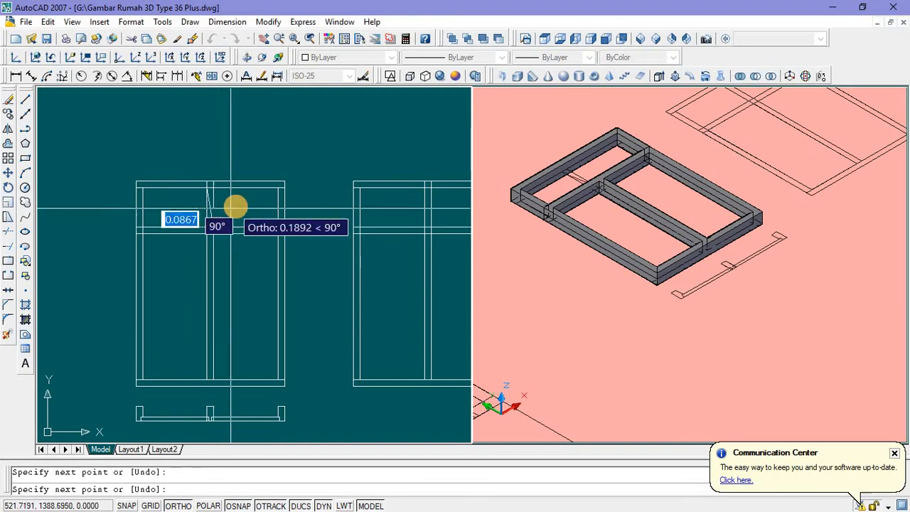
key("Escape")
scroll(210, 210, "up", 5)
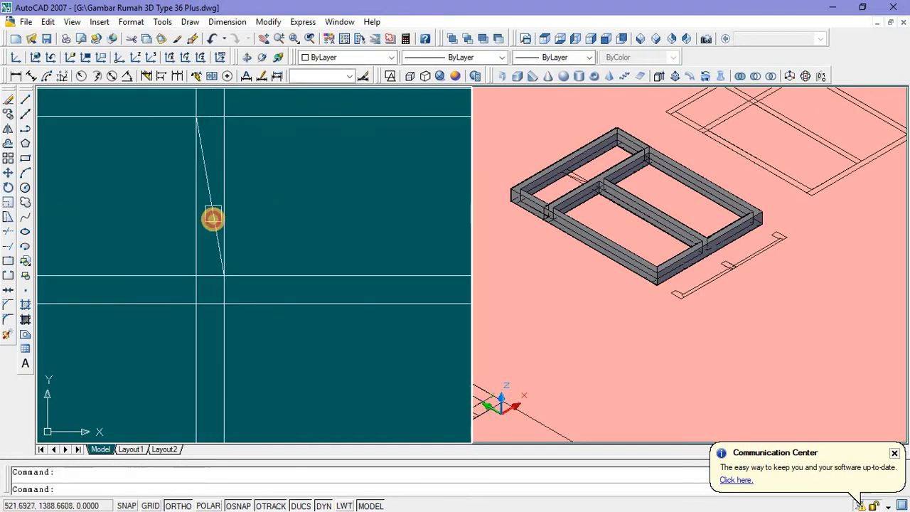
left_click(214, 229)
key("Delete")
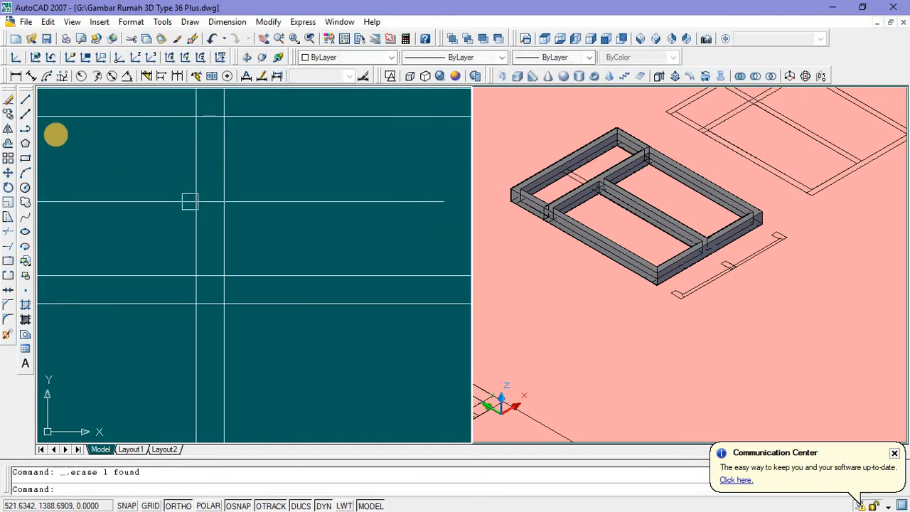
Step: Draw a rectangle over the upper mullion, from the underside of the head member down to the top of the horizontal crossbar
left_click(25, 158)
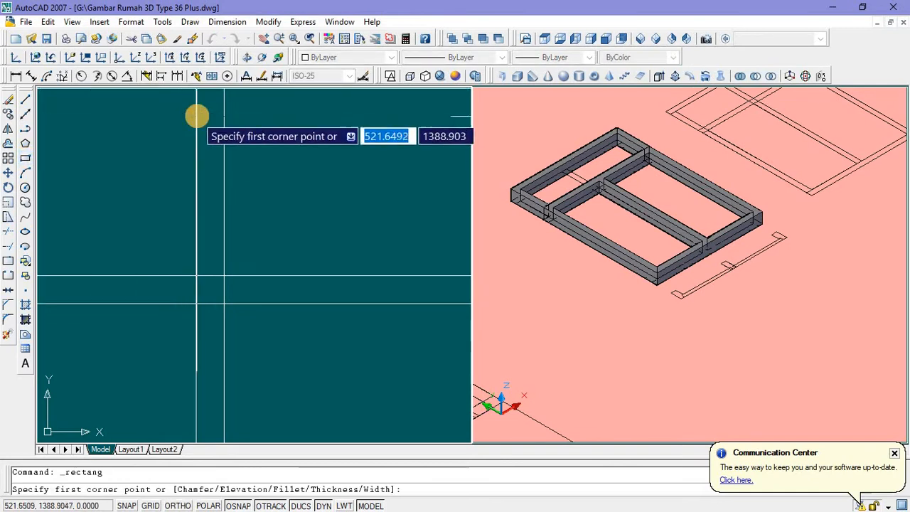
left_click(196, 115)
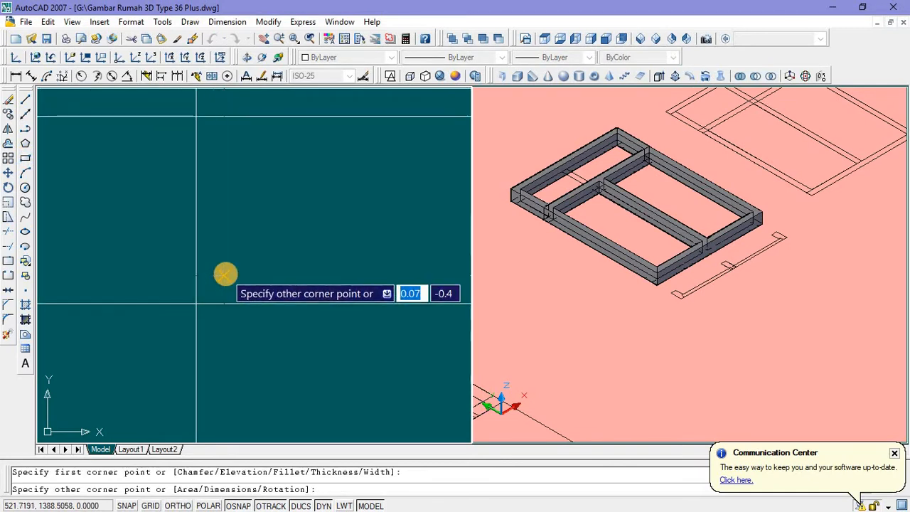
left_click(231, 275)
Step: Extrude the upper mullion rectangle to a height of 0.15
left_click(230, 225)
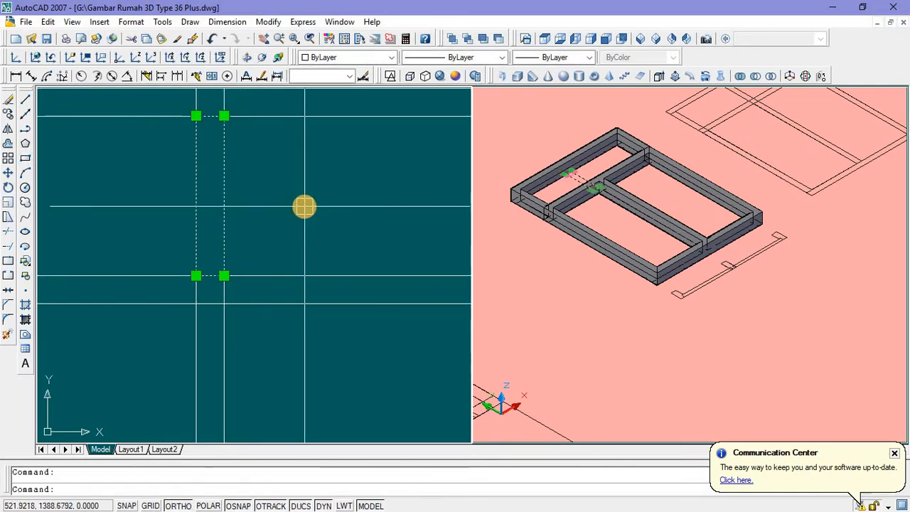
type("ext")
key("Return")
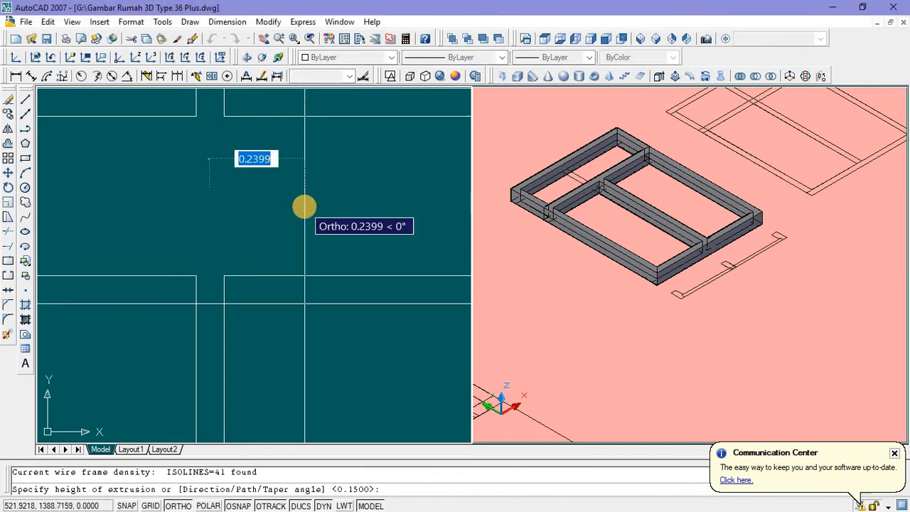
scroll(295, 199, "up", 2)
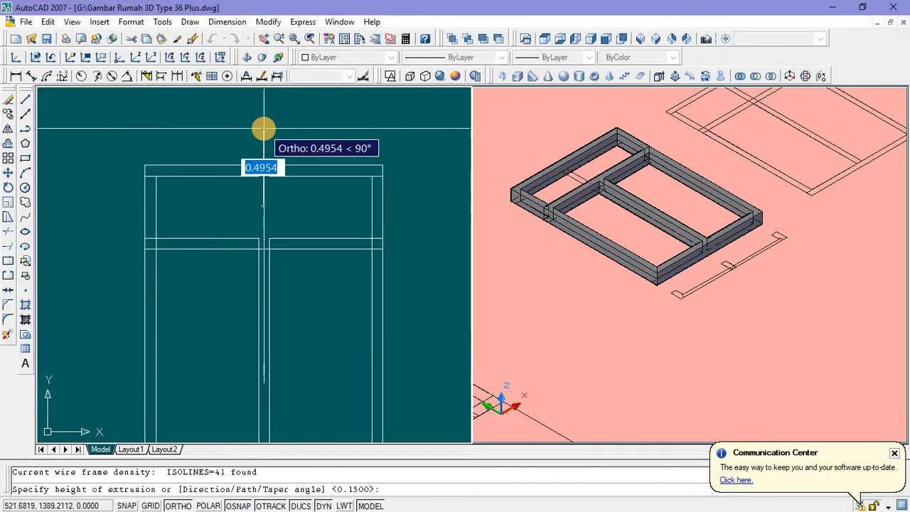
type("0.")
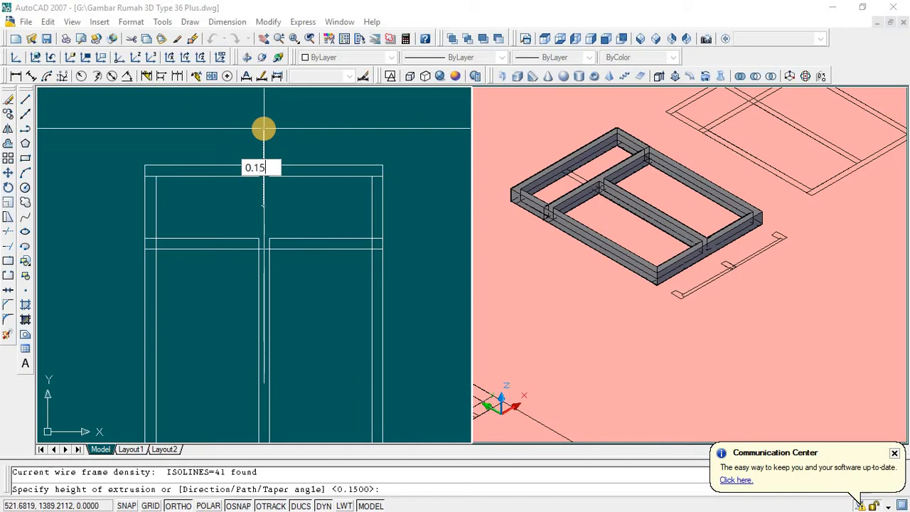
key("Return")
key("Return")
left_click(311, 176)
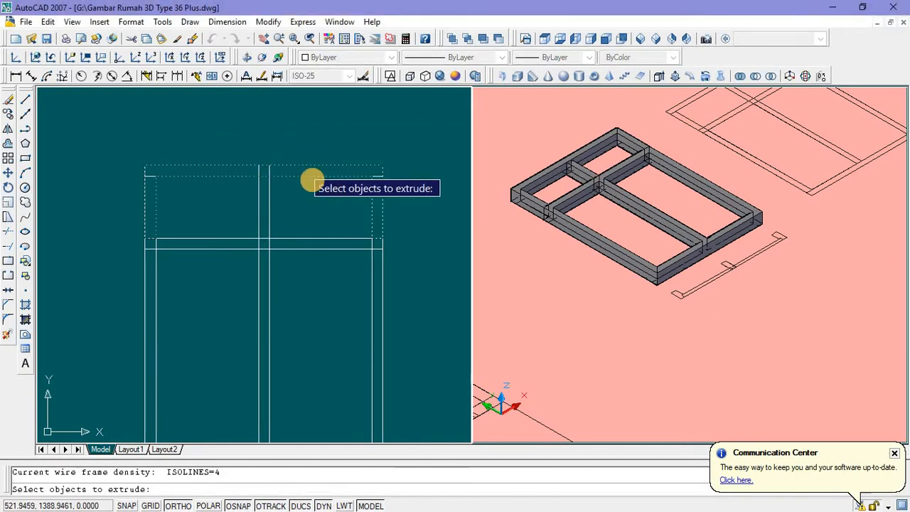
key("Escape")
Step: Draw a rectangle filling the upper-left pane opening, between the side member, head, mullion and crossbar
left_click(545, 266)
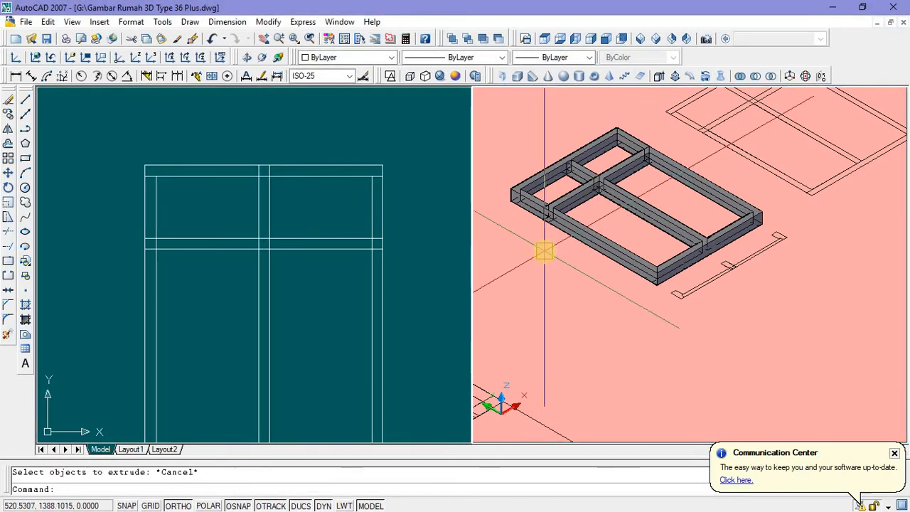
scroll(545, 252, "down", 2)
scroll(431, 280, "down", 4)
scroll(419, 283, "up", 6)
middle_click_drag(417, 280, 414, 234)
left_click(334, 287)
scroll(333, 275, "down", 3)
scroll(329, 301, "up", 1)
middle_click_drag(327, 295, 313, 258)
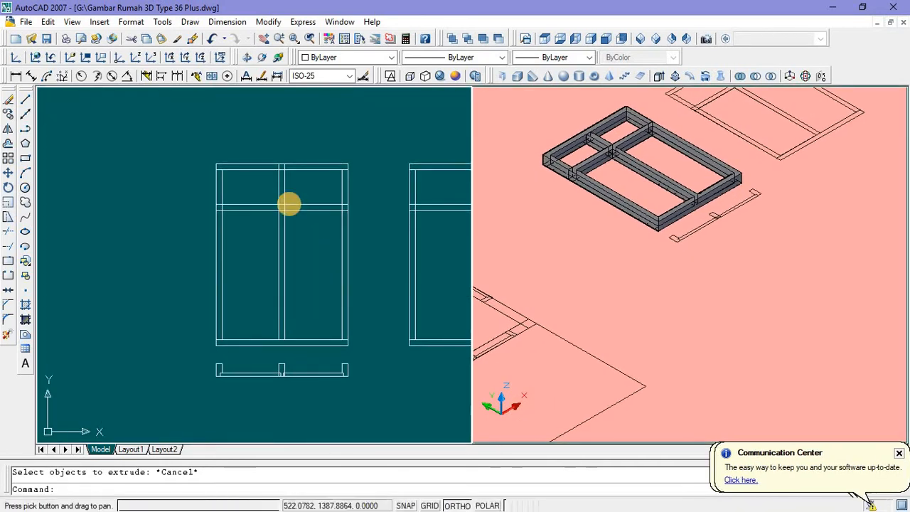
scroll(257, 188, "up", 2)
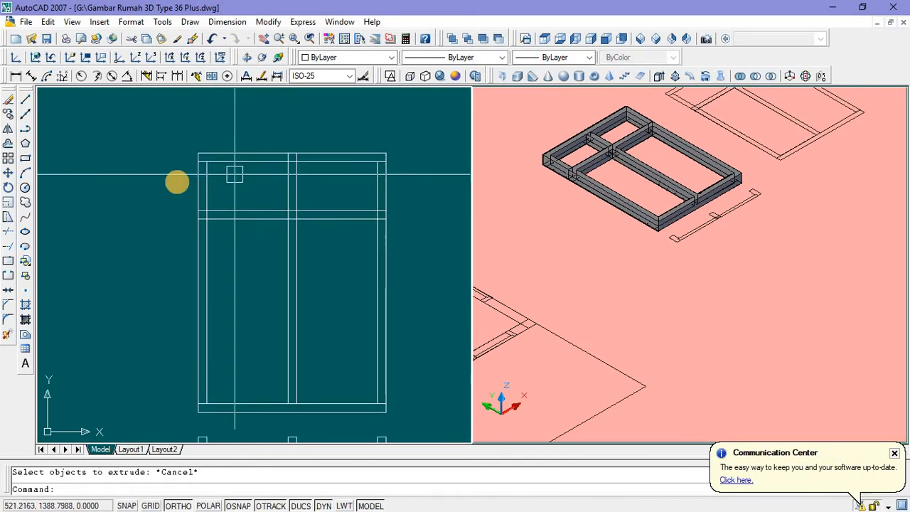
left_click(25, 161)
left_click(213, 163)
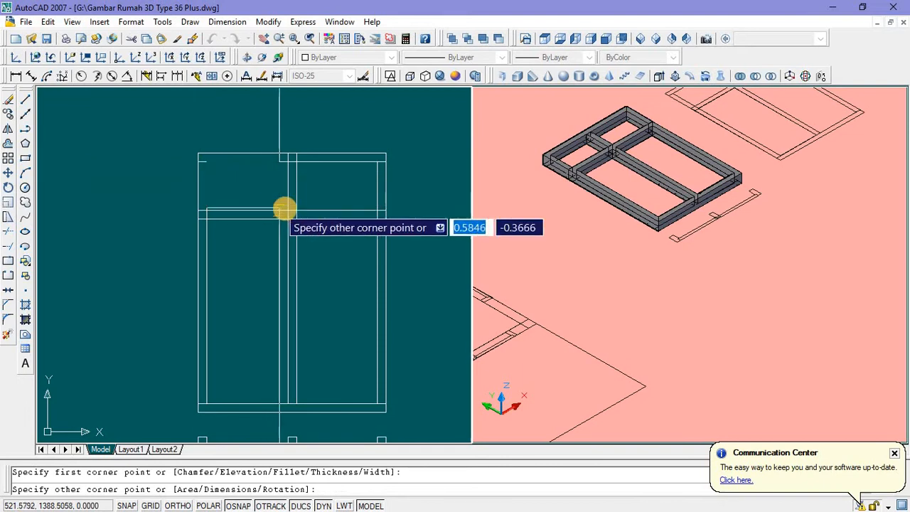
left_click(286, 207)
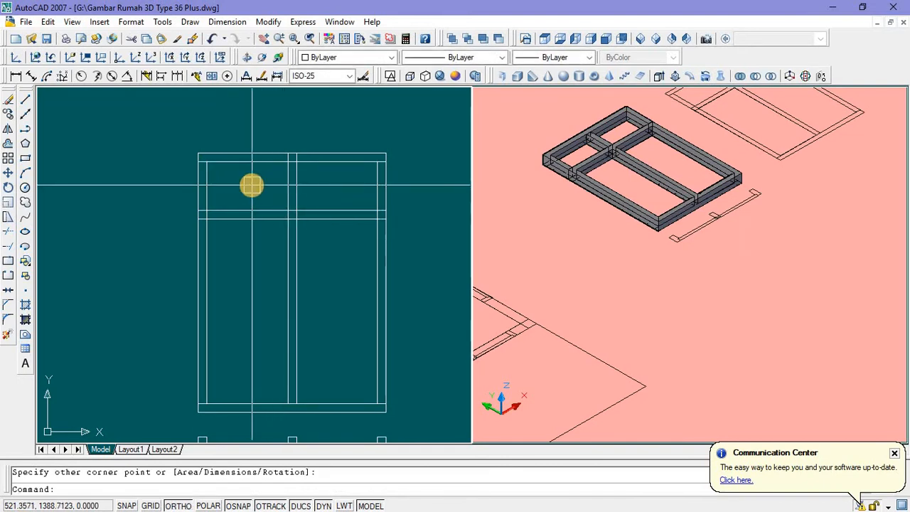
Step: Offset the upper-left pane rectangle 0.09 inward
type("o")
key("Return")
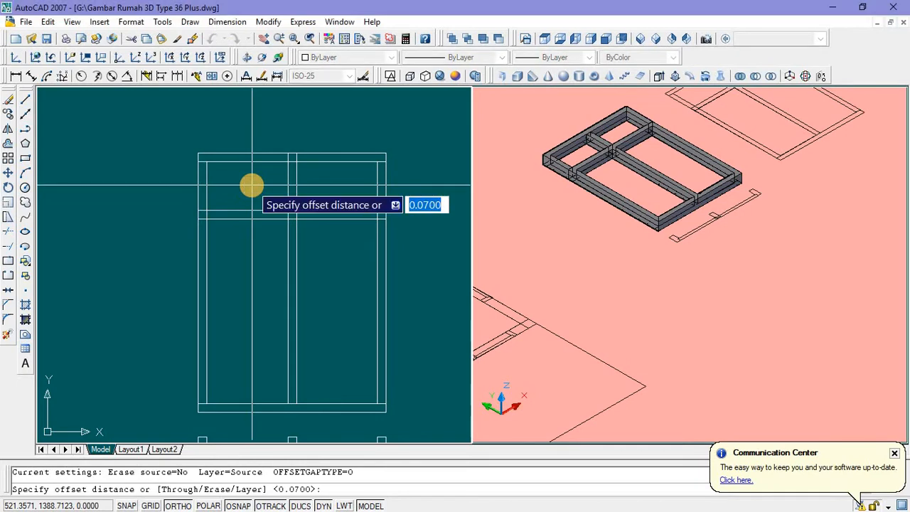
type("0")
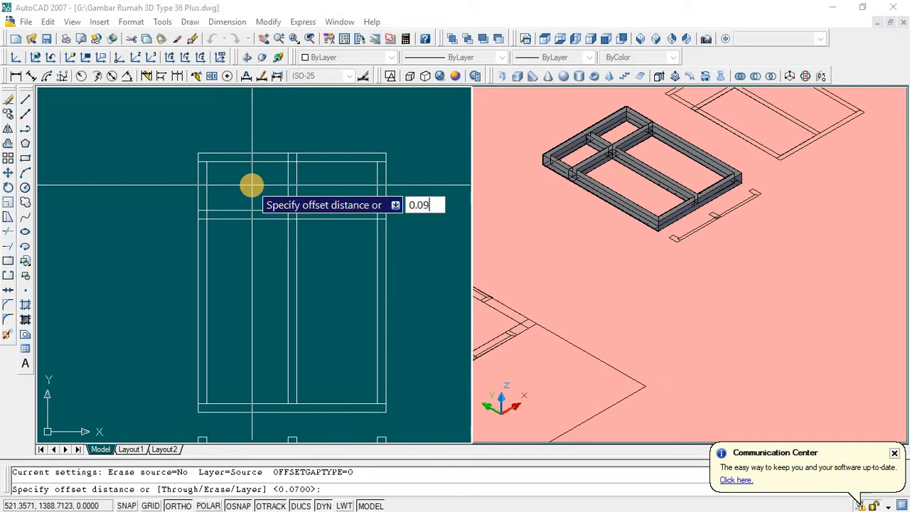
key("Return")
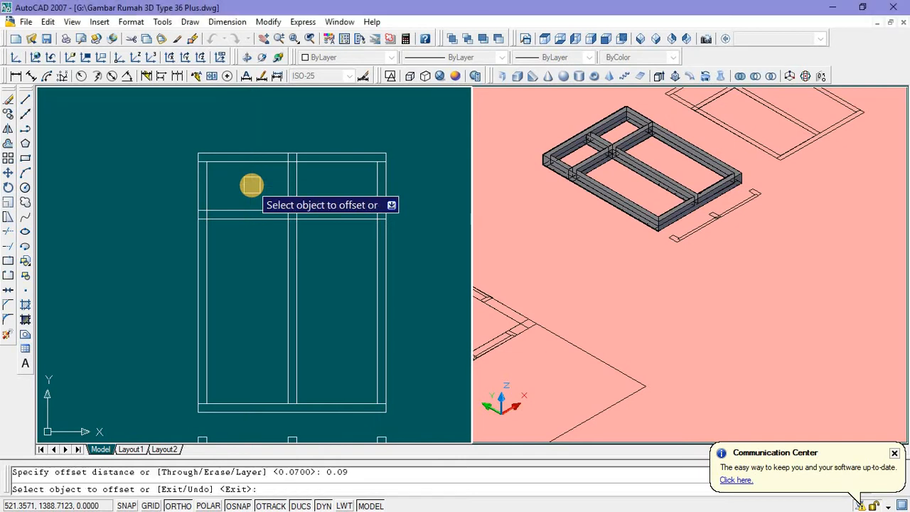
left_click(211, 188)
left_click(246, 186)
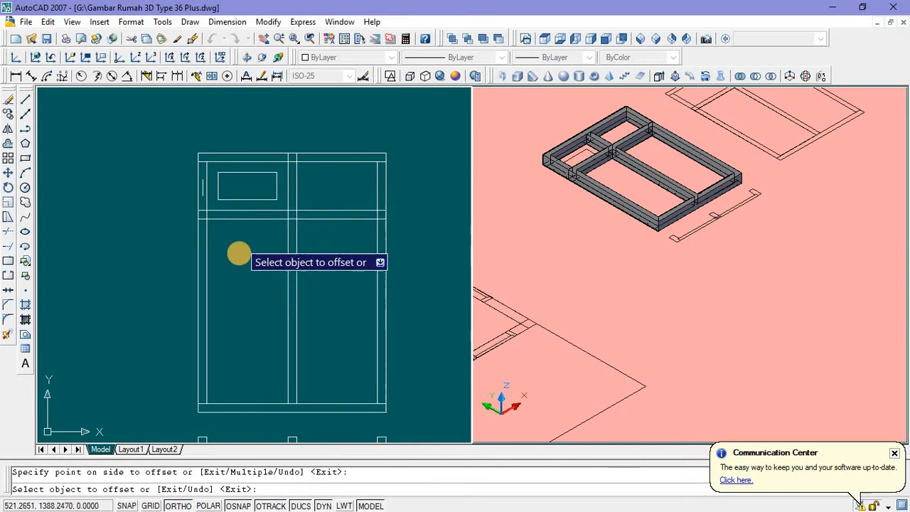
left_click(250, 201)
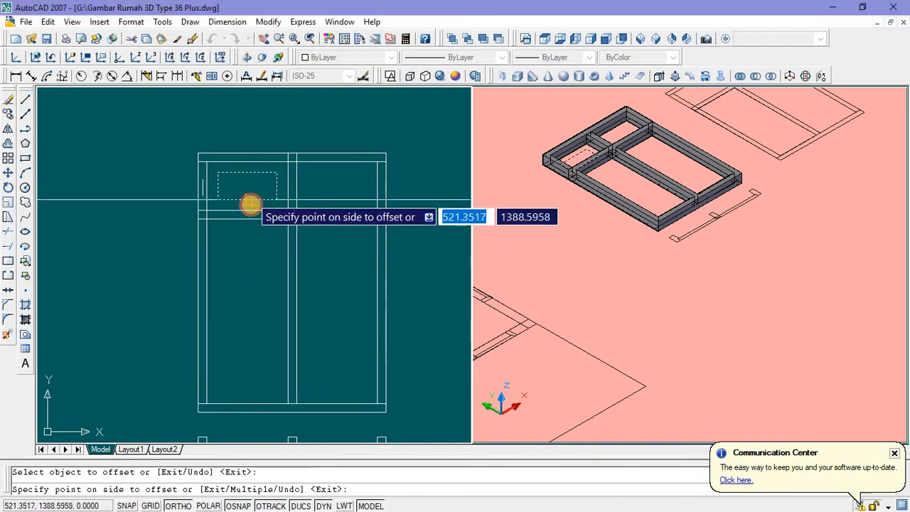
key("Escape")
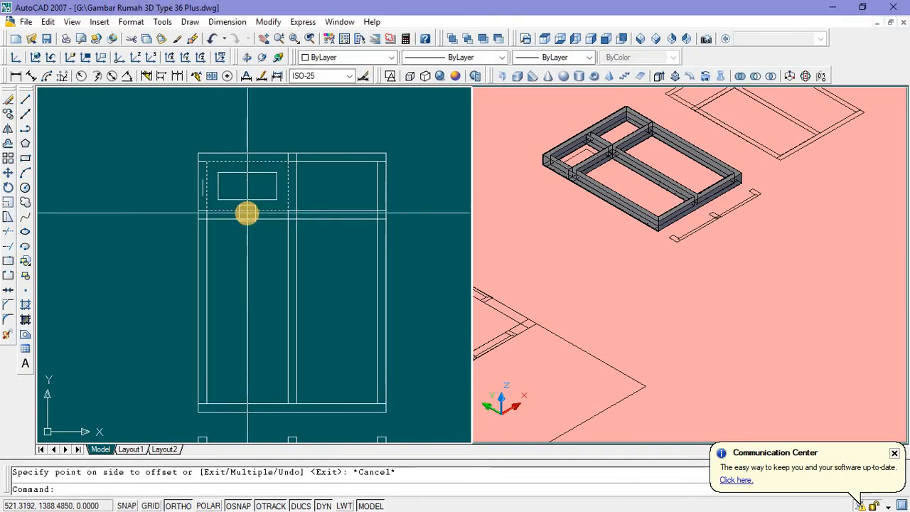
Step: Copy the outer and inner upper-left pane rectangles horizontally to the empty area left of the window elevation
scroll(247, 213, "up", 3)
left_click(247, 208)
left_click(247, 185)
scroll(248, 185, "down", 2)
scroll(248, 178, "down", 1)
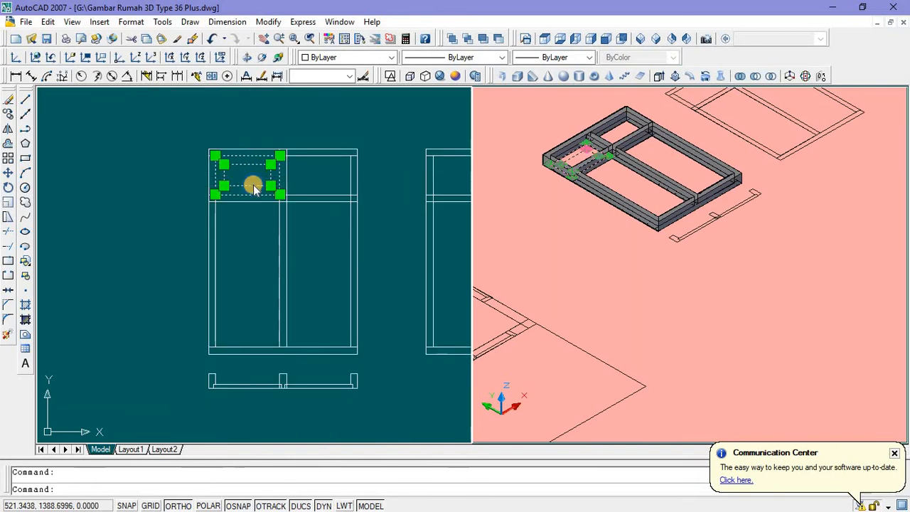
right_click(251, 182)
left_click(259, 329)
left_click(249, 286)
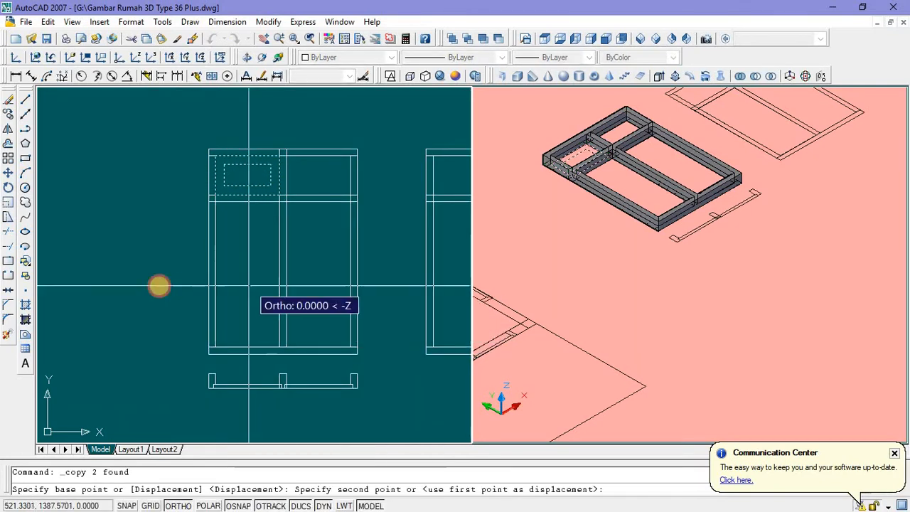
left_click(159, 284)
key("Escape")
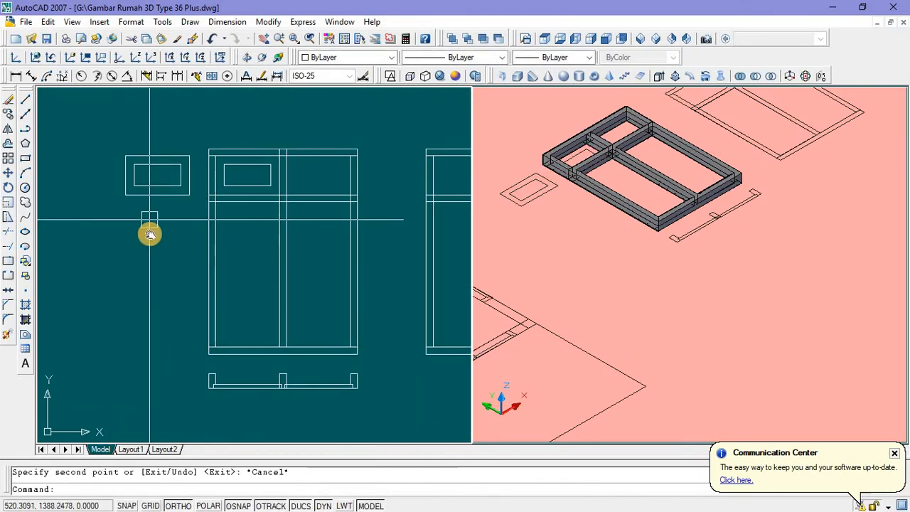
Step: Extrude the outer rectangle of the copied pane outline beside the window frame to a height of 0.04
middle_click_drag(149, 220, 150, 234)
left_click(568, 243)
scroll(537, 210, "up", 5)
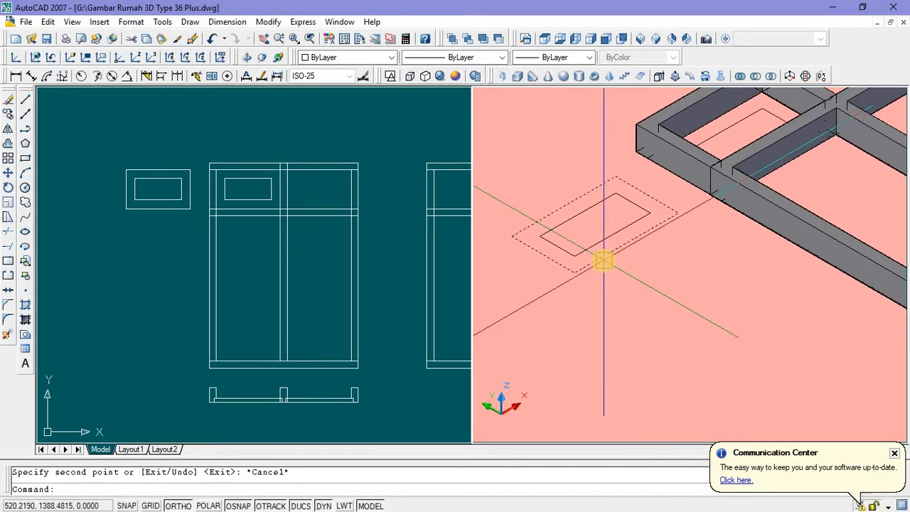
left_click(604, 258)
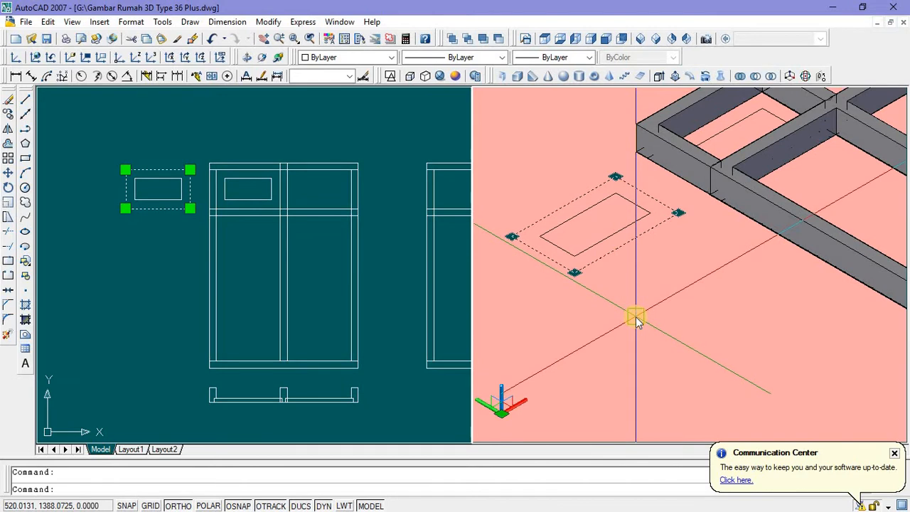
type("ext")
key("Return")
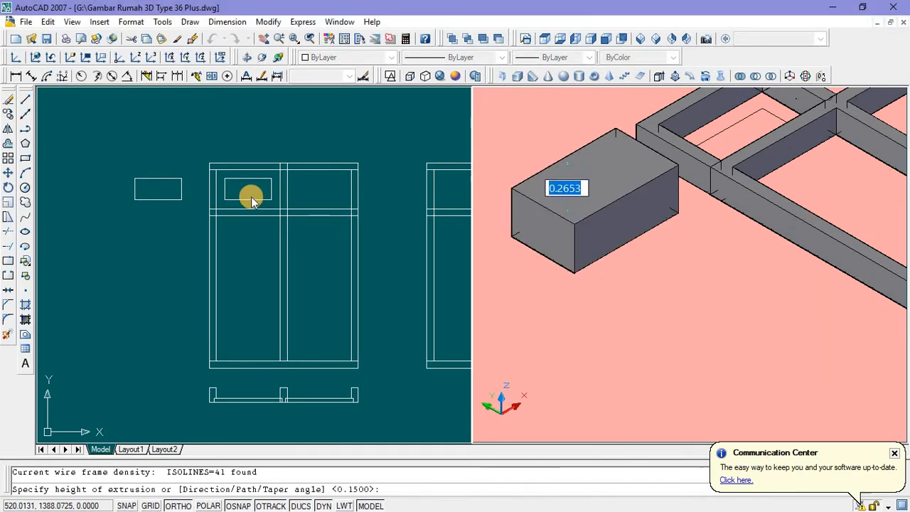
type("0.04")
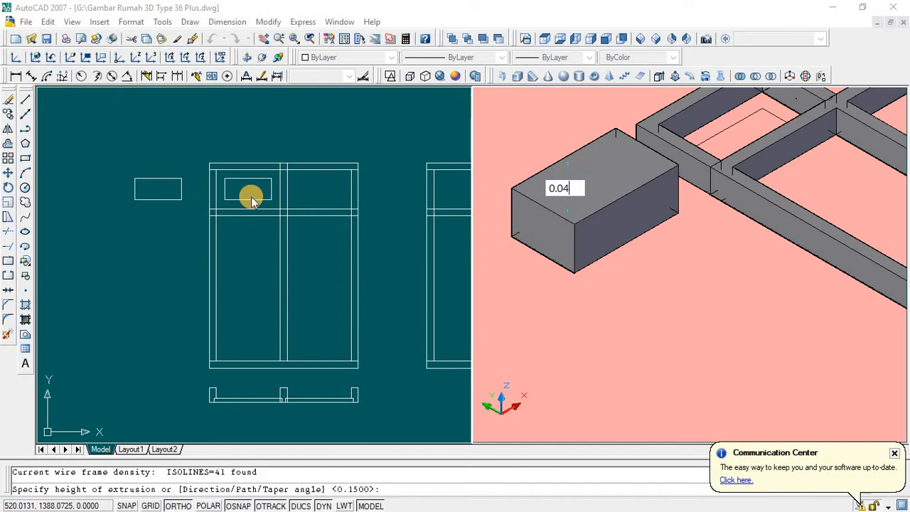
key("Return")
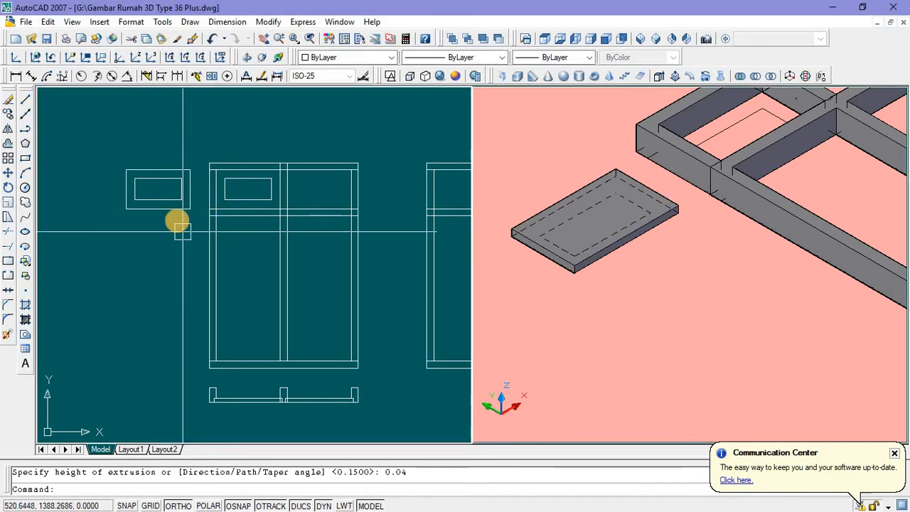
left_click(172, 200)
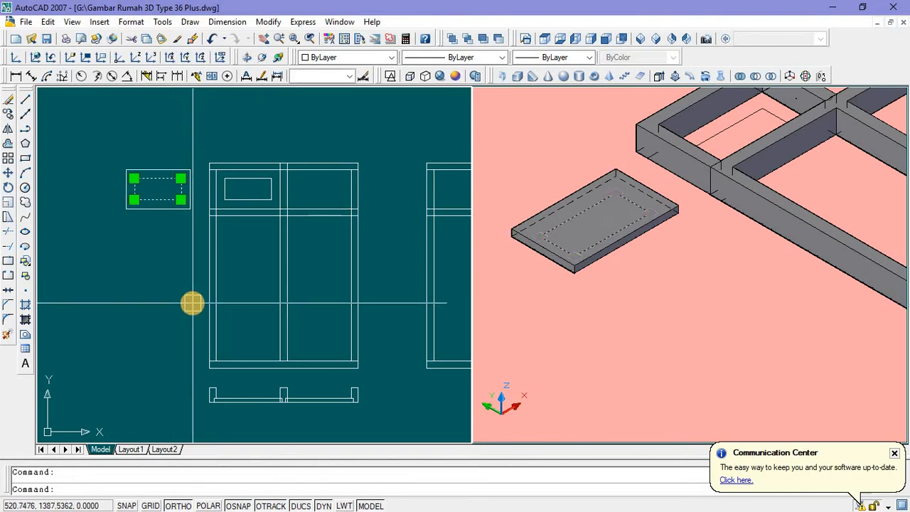
type("o")
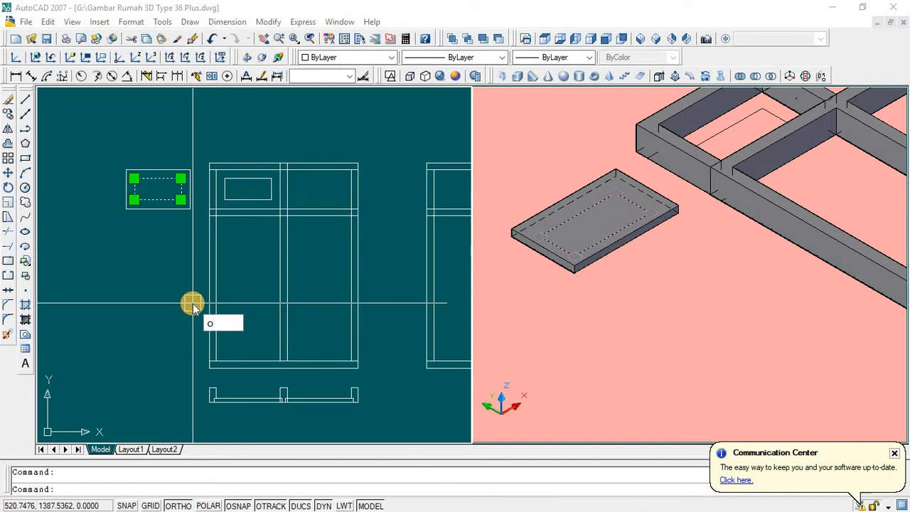
key("Return")
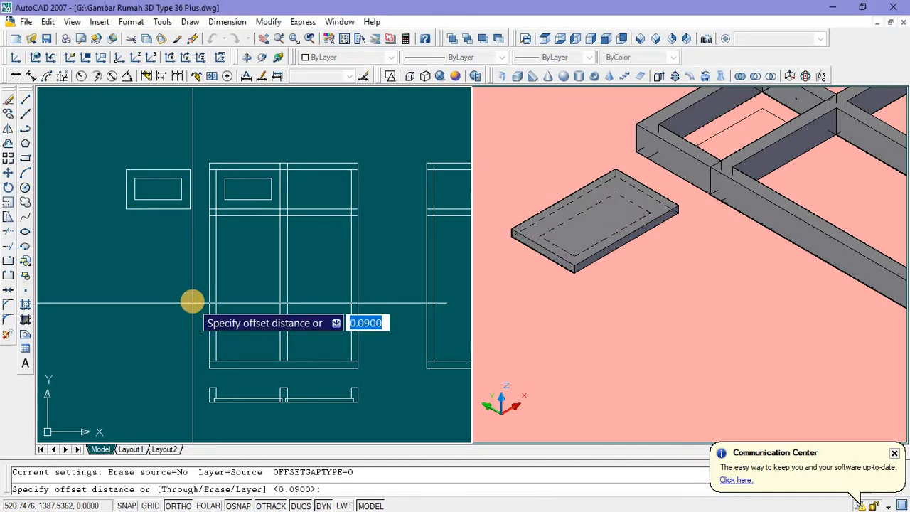
key("Escape")
Step: Extrude the inner rectangle of the copied pane outline to a height of 1
left_click(157, 196)
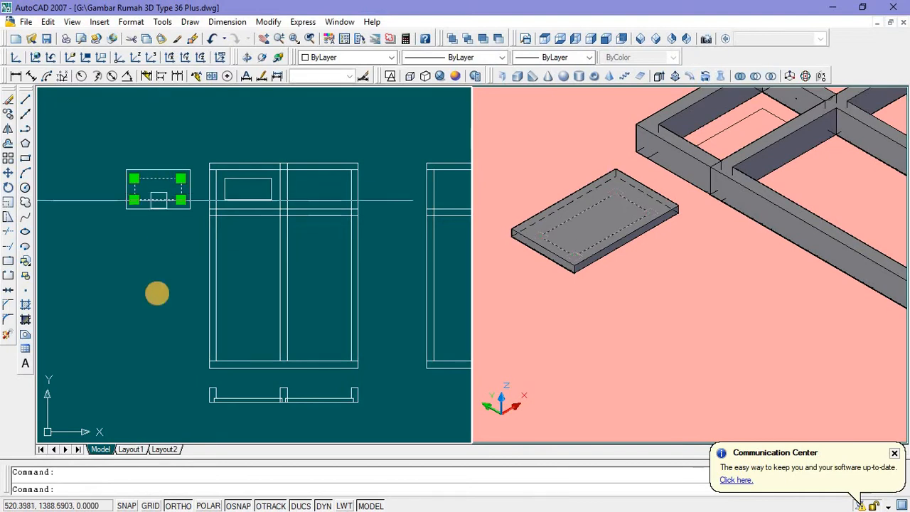
type("ext")
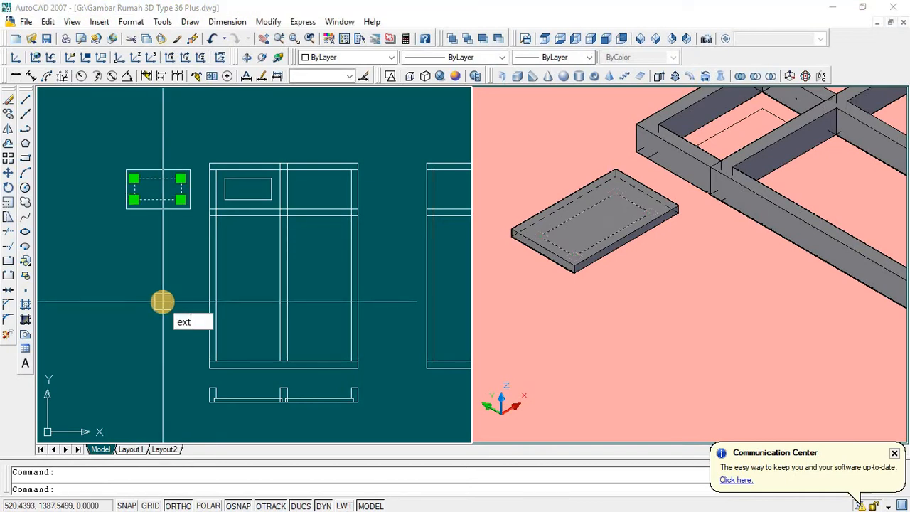
key("Return")
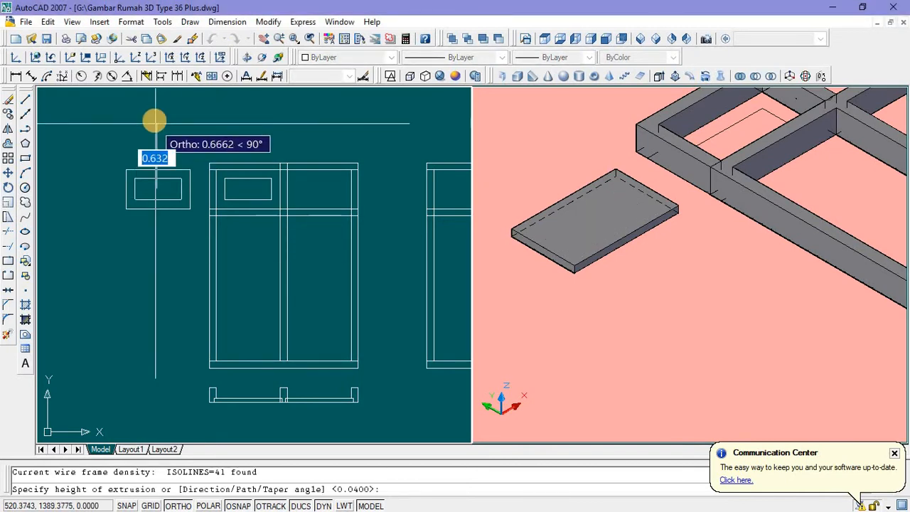
type("1")
key("Return")
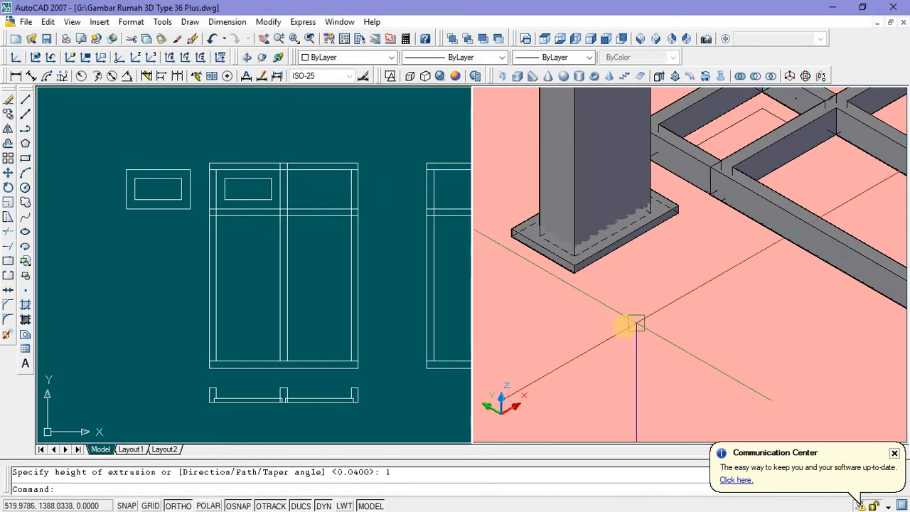
Step: Move the tall inner block down along Z so that it passes completely through the thin sash slab
scroll(630, 323, "down", 5)
left_click(607, 244)
right_click(586, 174)
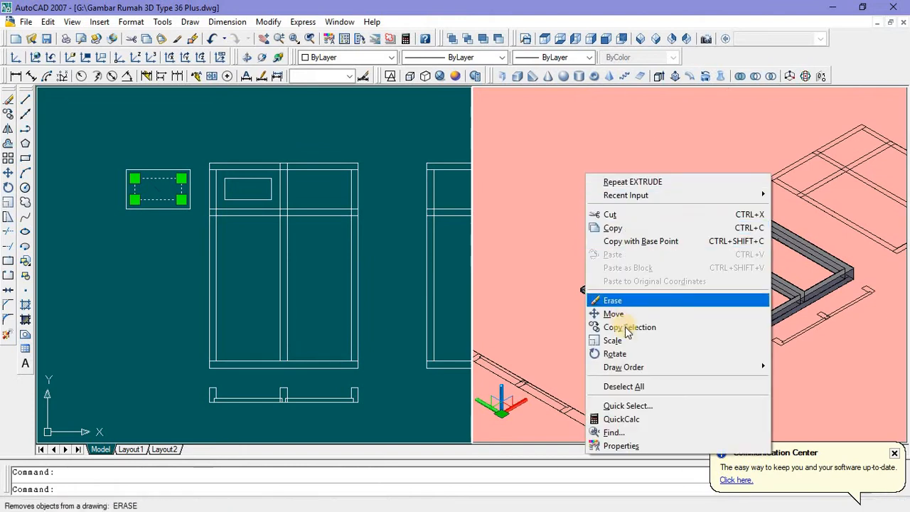
left_click(614, 314)
left_click(634, 321)
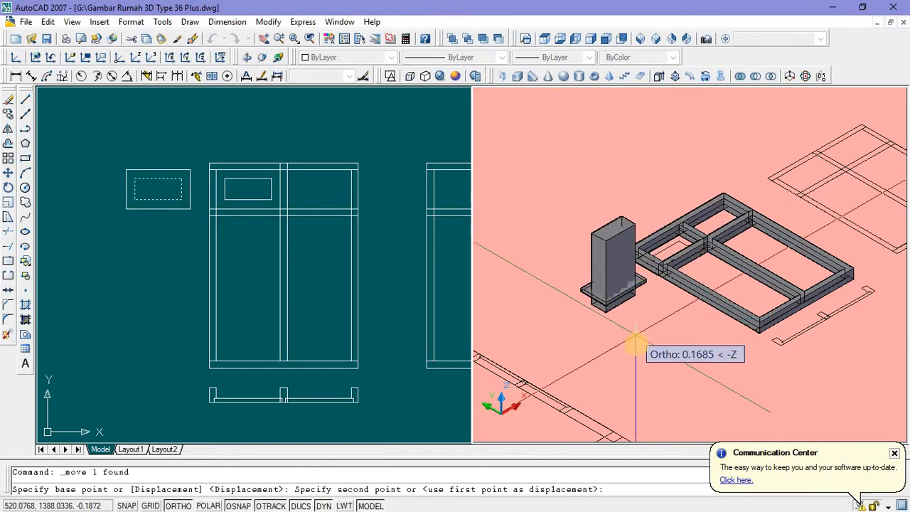
left_click(636, 343)
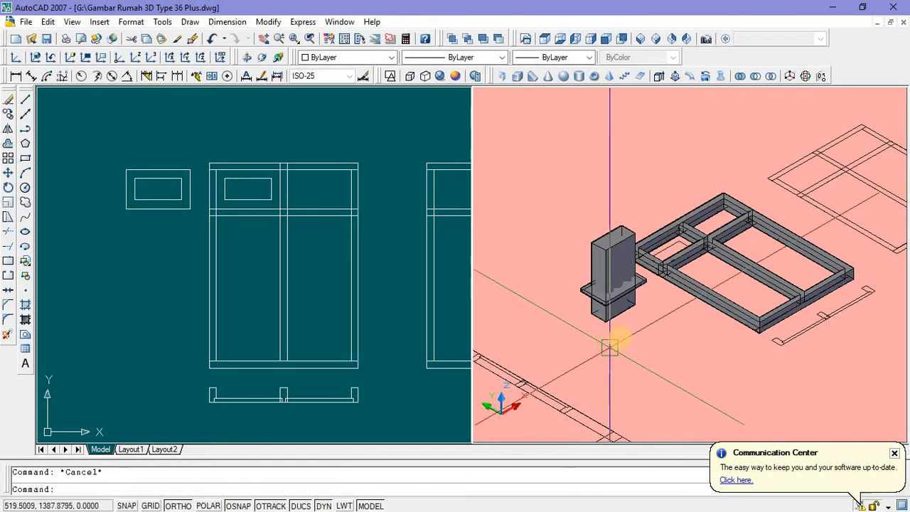
Step: Subtract the tall inner block from the sash slab to cut the glass opening
scroll(613, 345, "up", 3)
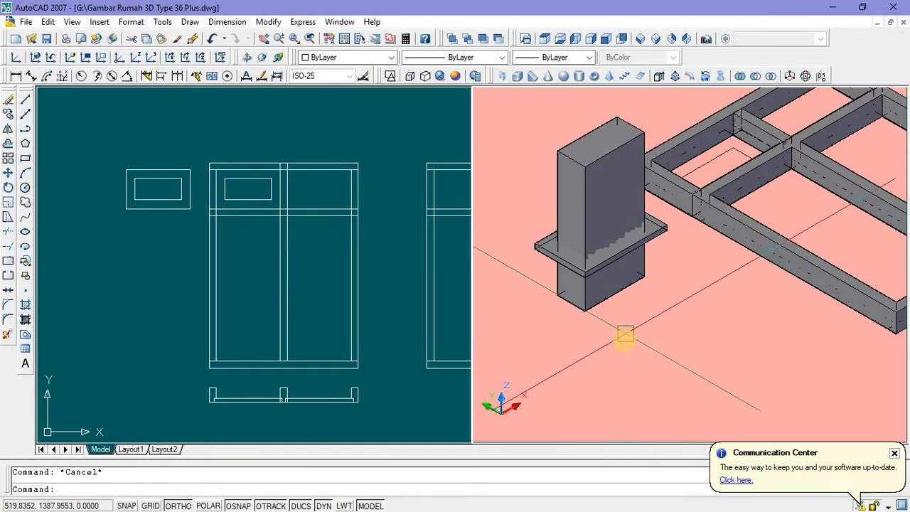
left_click(758, 76)
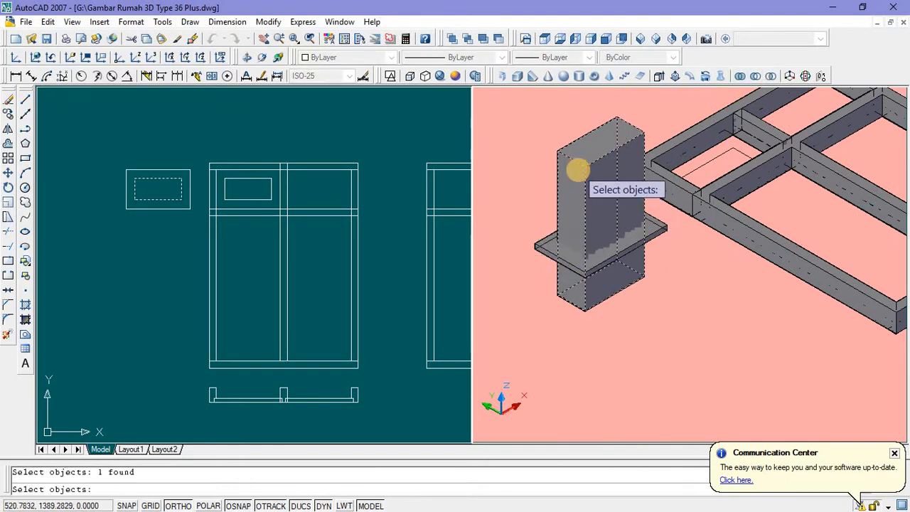
key("Return")
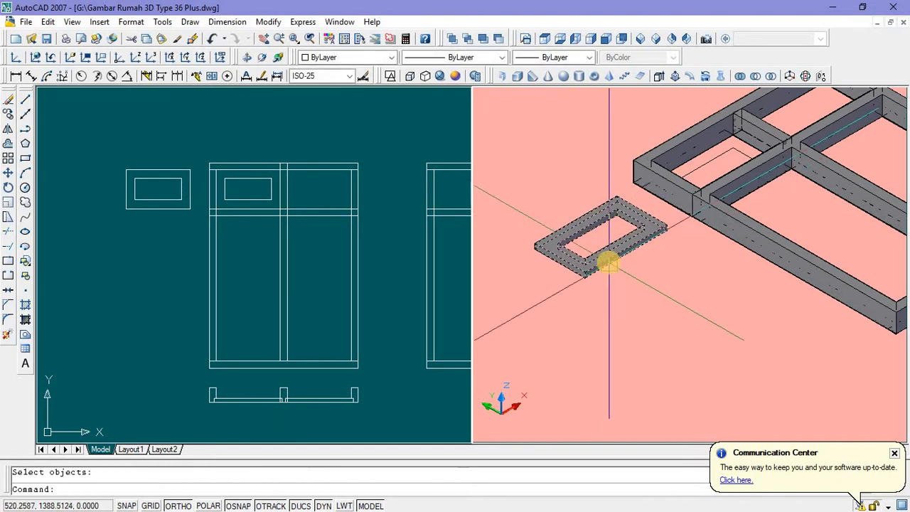
scroll(608, 263, "up", 2)
scroll(607, 263, "up", 1)
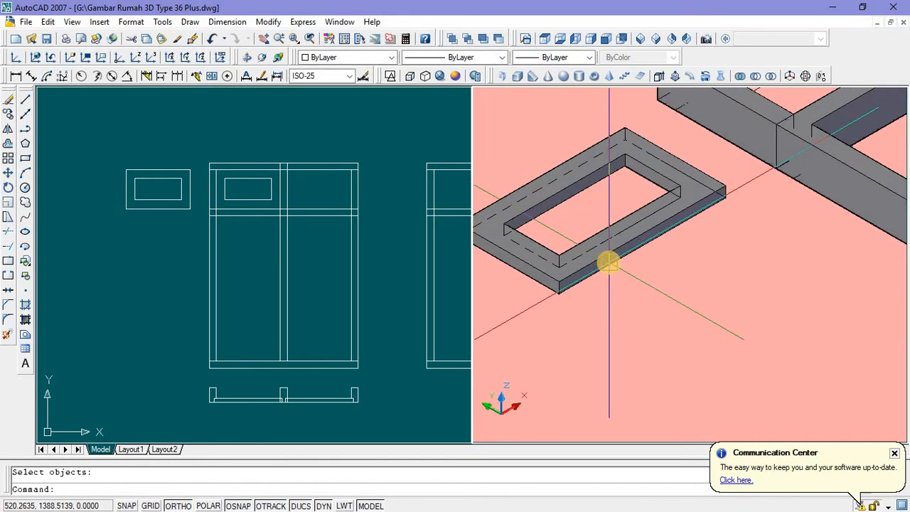
Step: Draw a rectangle over the sash's inner opening, from its upper-left corner to its lower-right corner
left_click(117, 212)
scroll(236, 218, "down", 8)
scroll(236, 214, "up", 9)
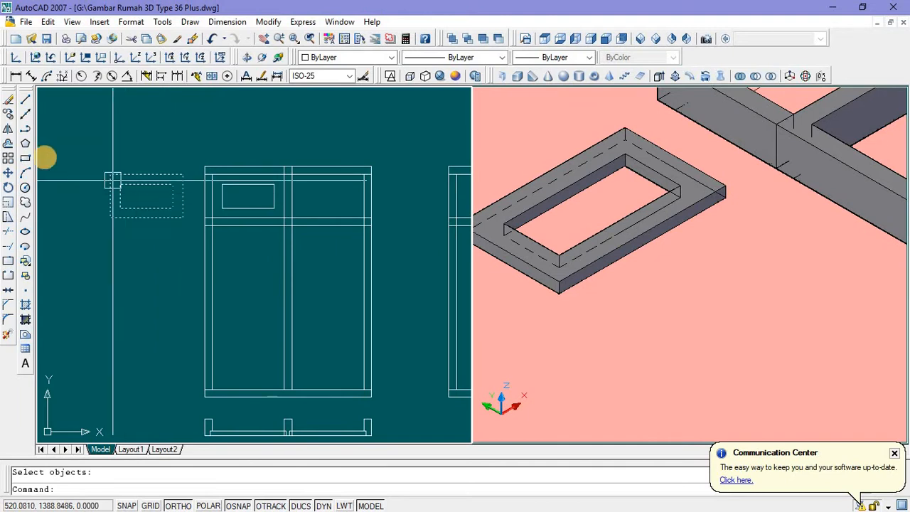
left_click(25, 159)
left_click(120, 185)
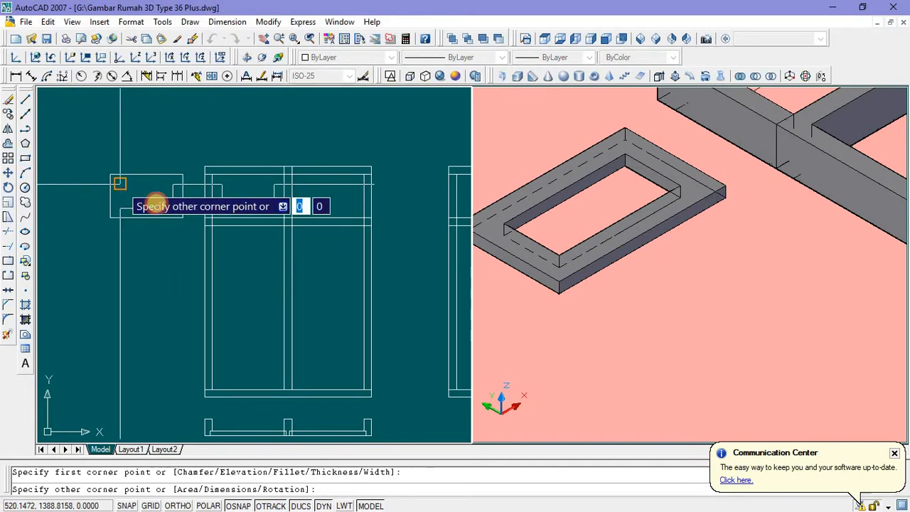
left_click(172, 207)
Step: Extrude the sash opening rectangle 0.005 to form the glass panel
scroll(144, 207, "up", 3)
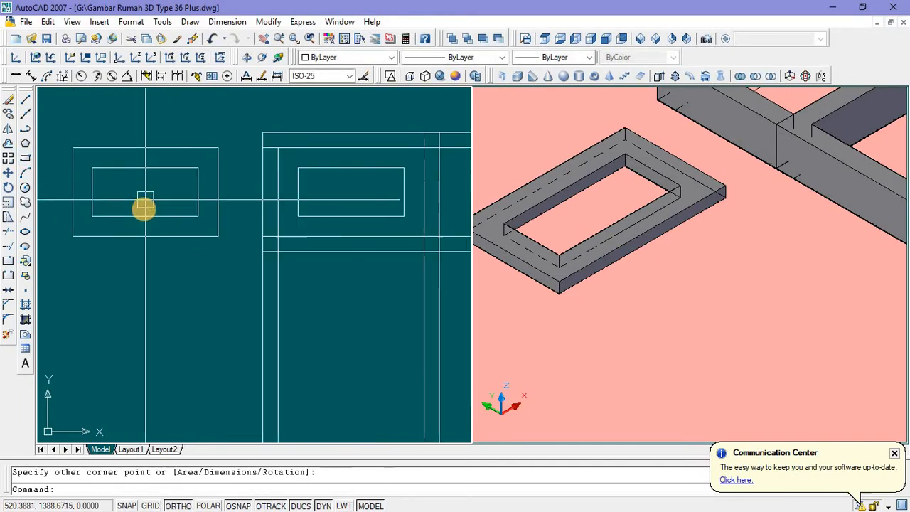
left_click(143, 212)
type("ext")
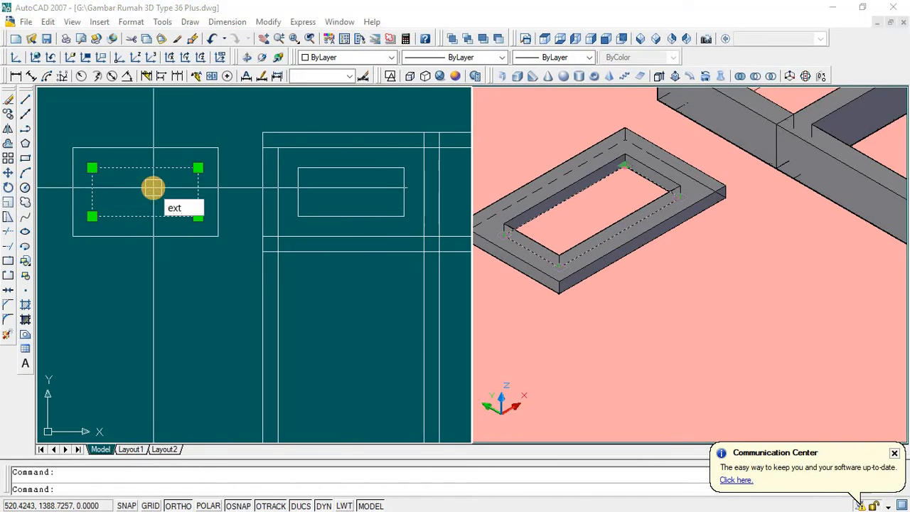
key("Return")
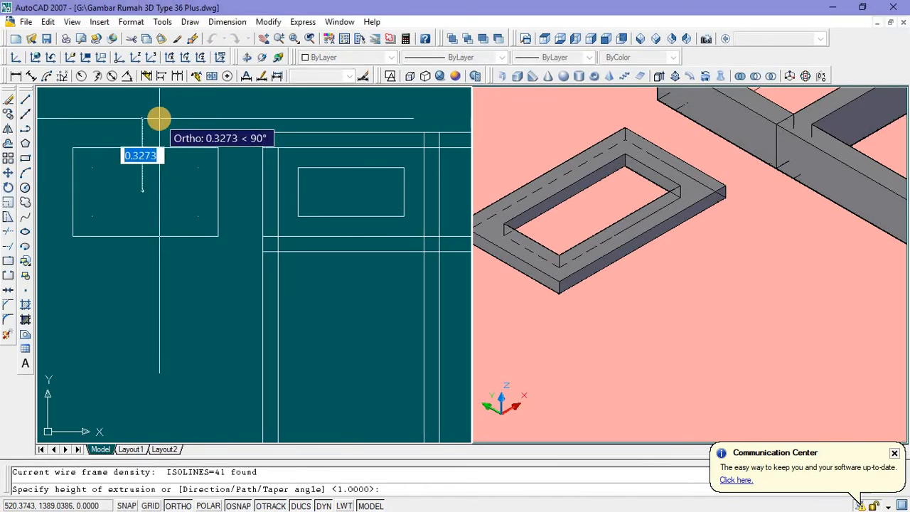
type("0")
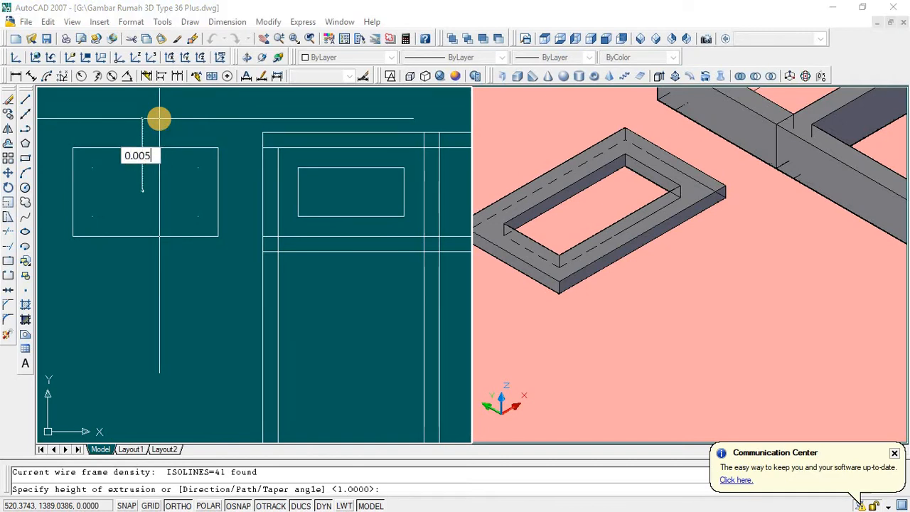
type(".005")
key("Return")
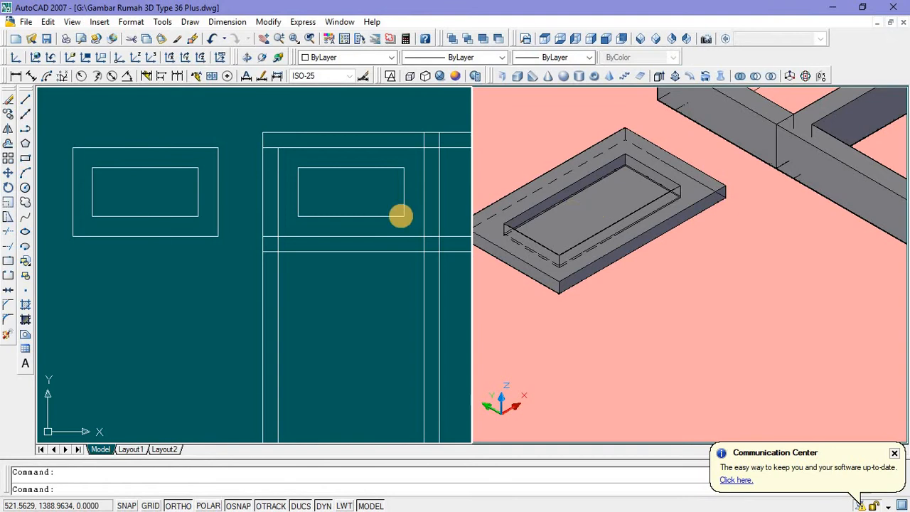
Step: Move the glass panel up from its corner edge to the middle of the sash opening's corner edge, centring it in the thickness
left_click(598, 203)
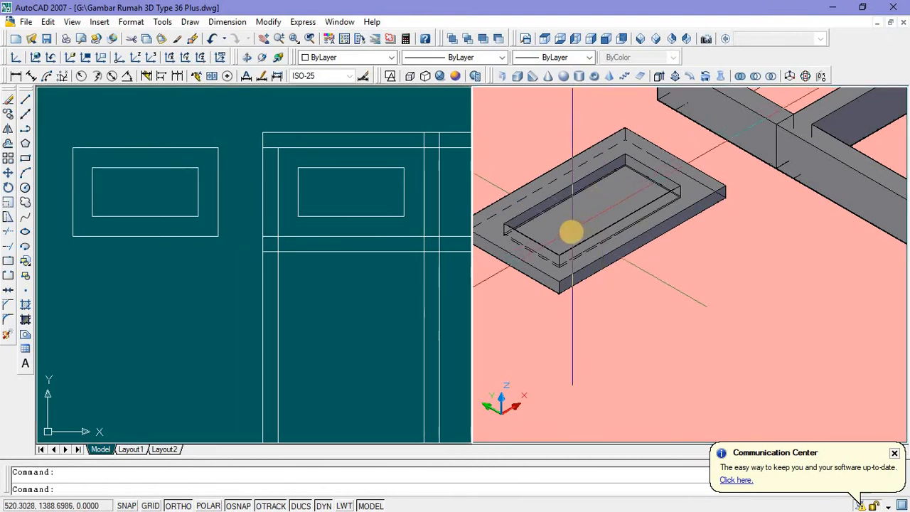
scroll(574, 228, "up", 3)
middle_click_drag(578, 227, 661, 214)
left_click(578, 237)
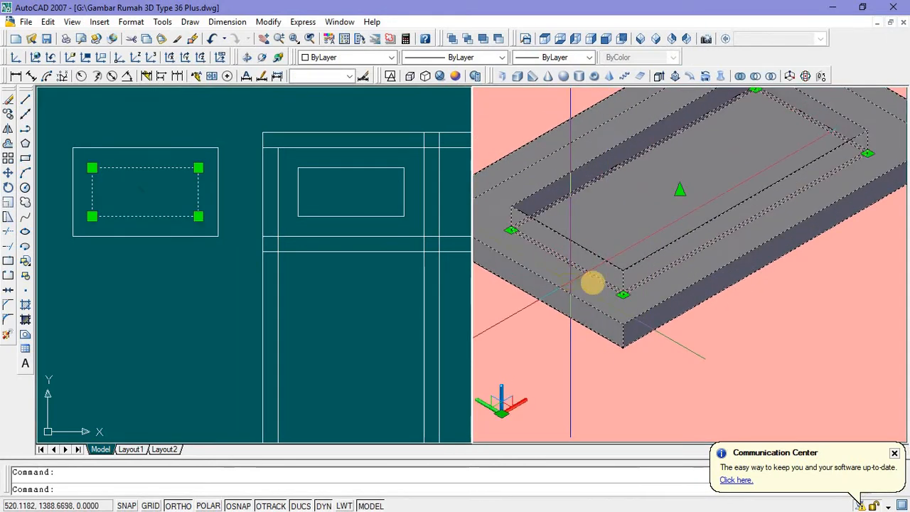
scroll(580, 243, "up", 2)
middle_click_drag(580, 242, 628, 131)
right_click(628, 133)
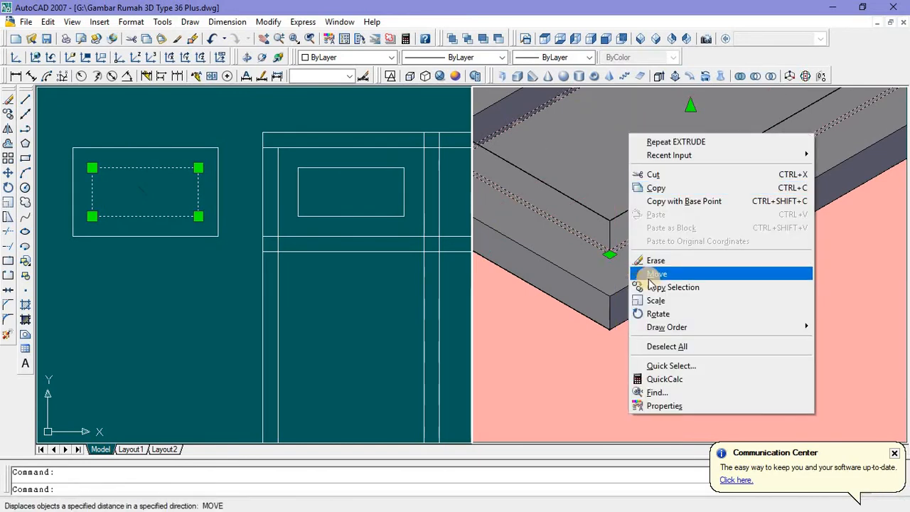
left_click(651, 274)
scroll(609, 258, "up", 4)
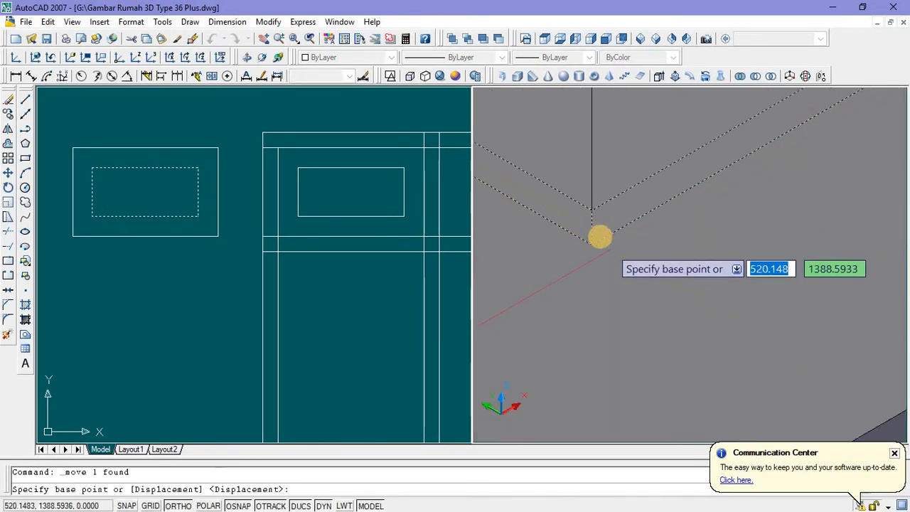
left_click(593, 229)
scroll(591, 235, "up", 5)
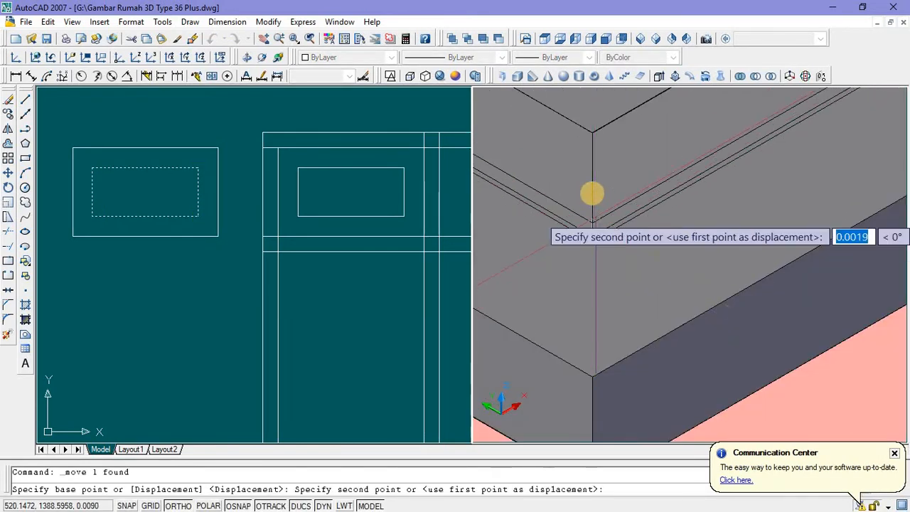
left_click(595, 217)
scroll(603, 258, "down", 6)
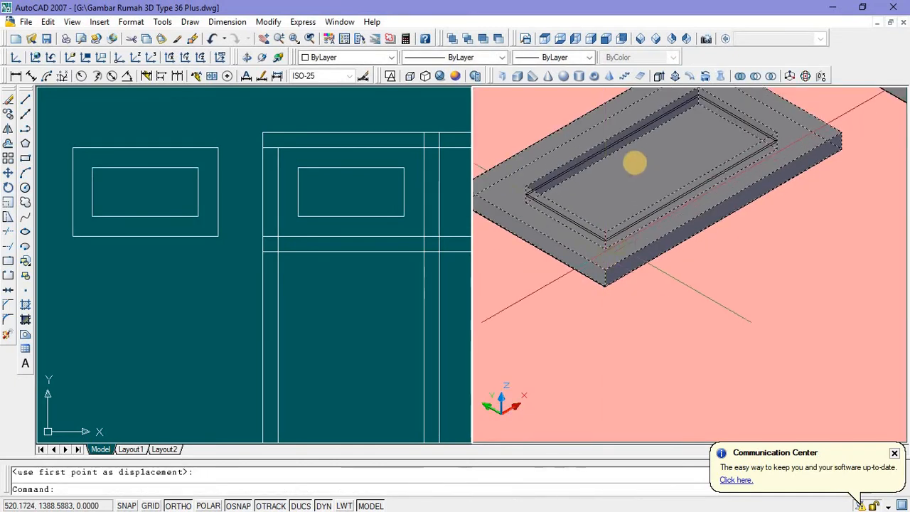
scroll(624, 168, "down", 4)
middle_click_drag(625, 171, 599, 209)
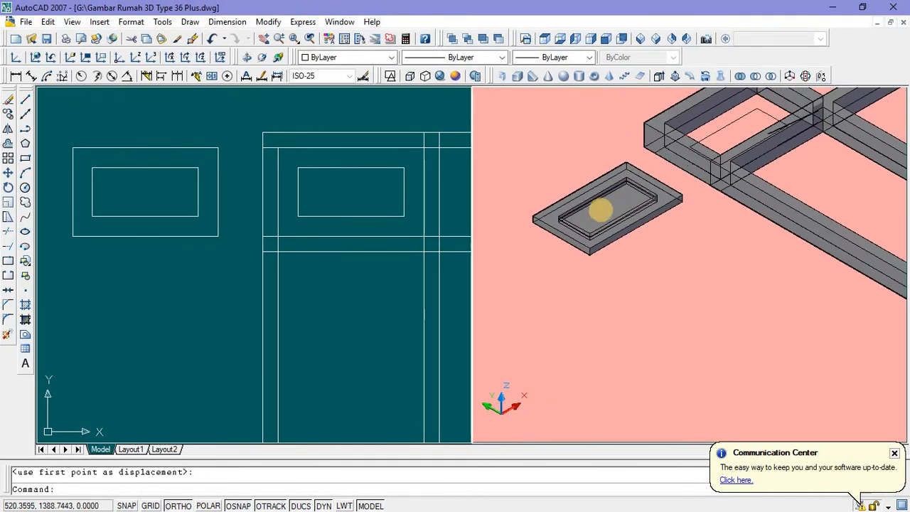
left_click(314, 286)
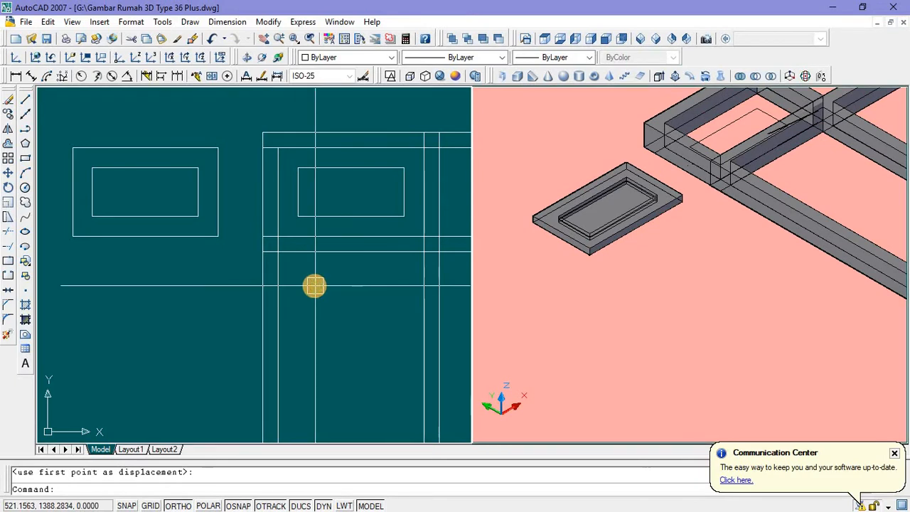
scroll(317, 288, "down", 7)
middle_click_drag(326, 299, 278, 260)
scroll(279, 261, "up", 2)
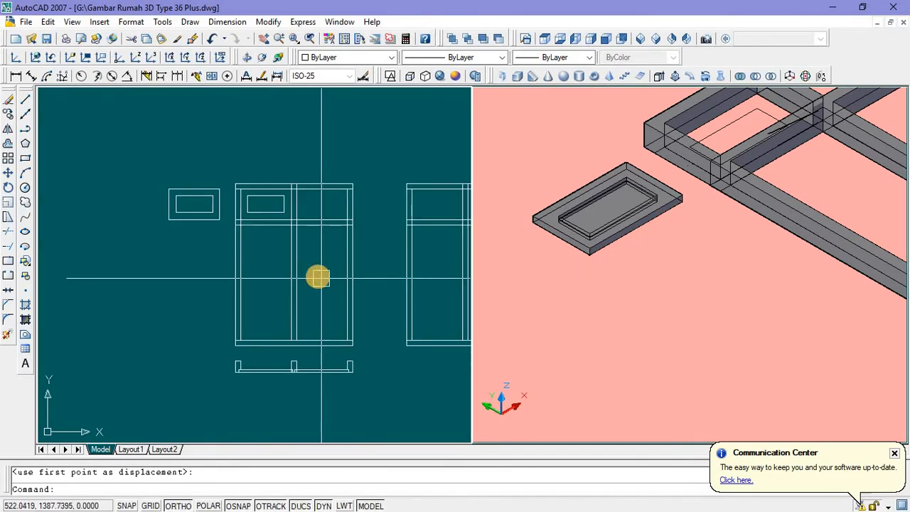
Step: Union the window frame's extruded members, including the mullion and crossbar, into one solid
left_click(752, 321)
scroll(687, 304, "down", 5)
middle_click_drag(751, 287, 652, 288)
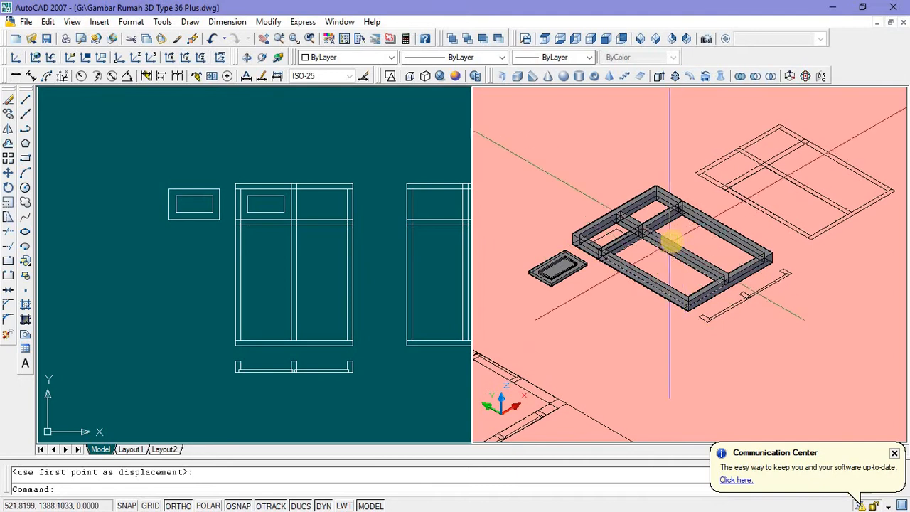
left_click(361, 268)
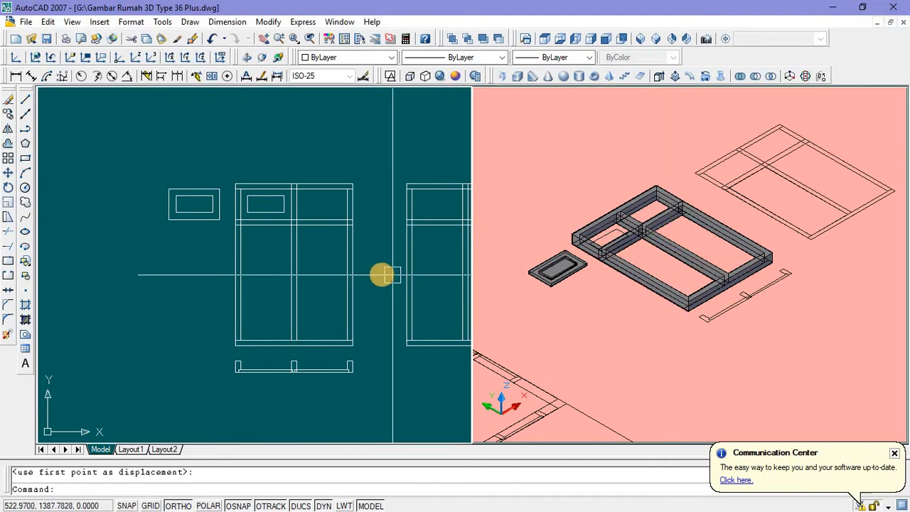
type("uni")
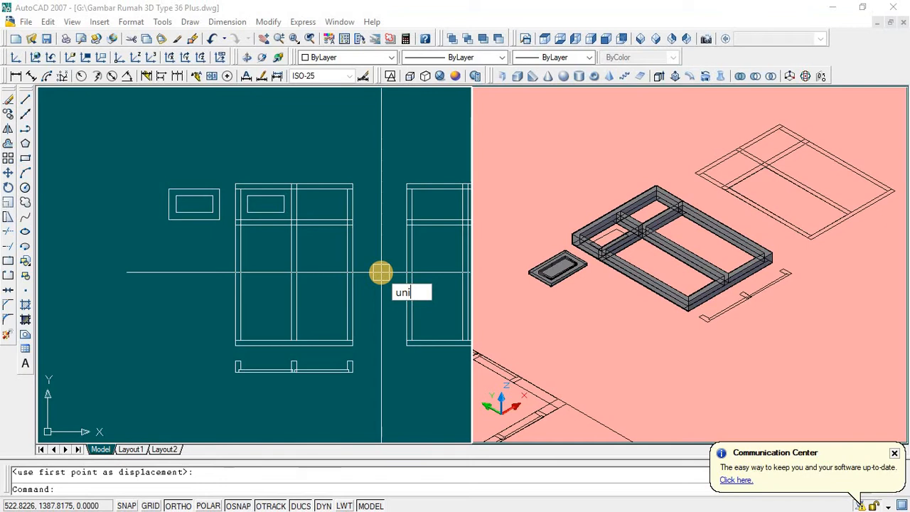
key("Return")
left_click(349, 270)
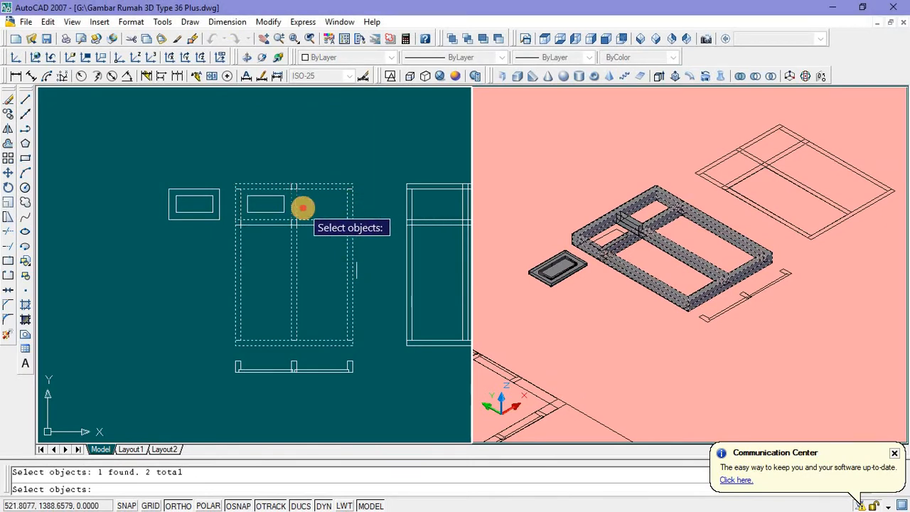
key("Return")
key("Return")
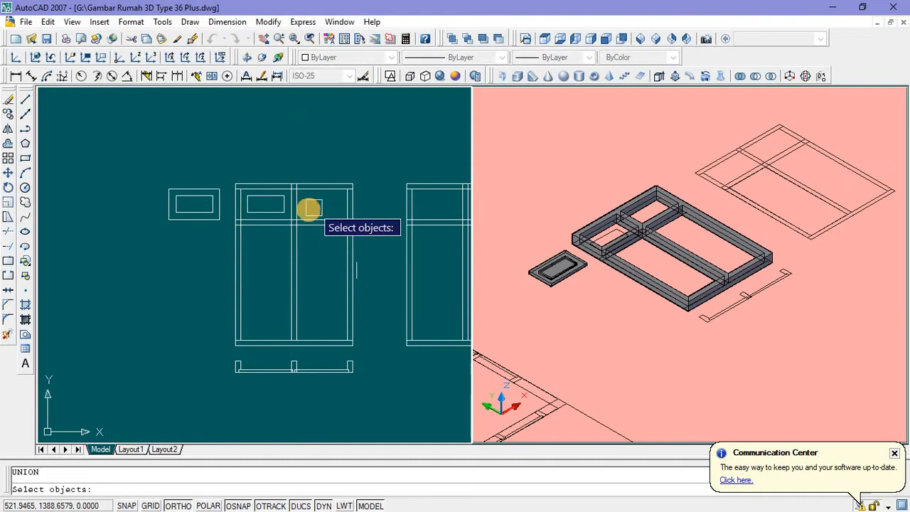
key("Return")
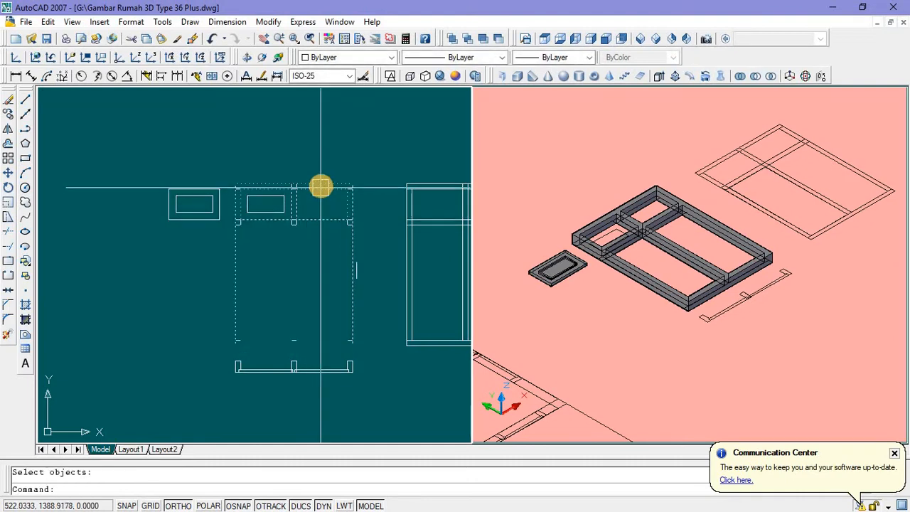
Step: Assign index color 30 to the united window frame
left_click(648, 272)
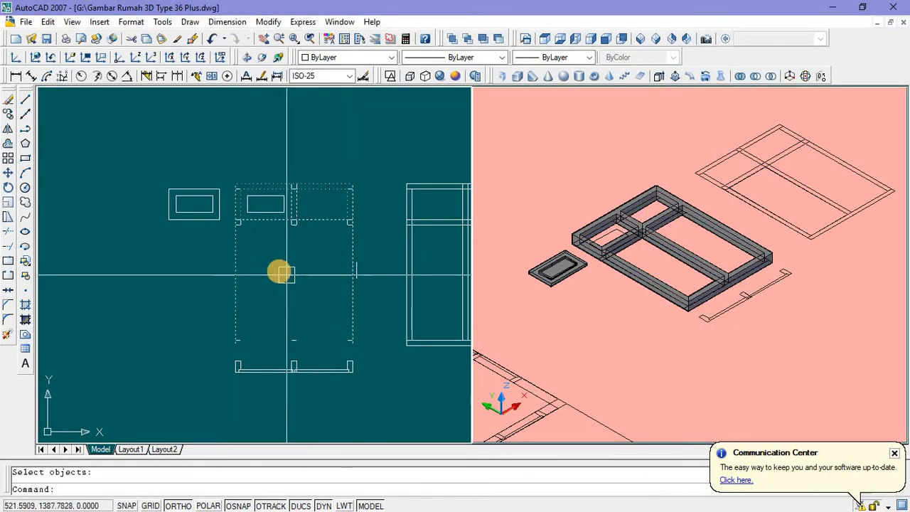
left_click(239, 310)
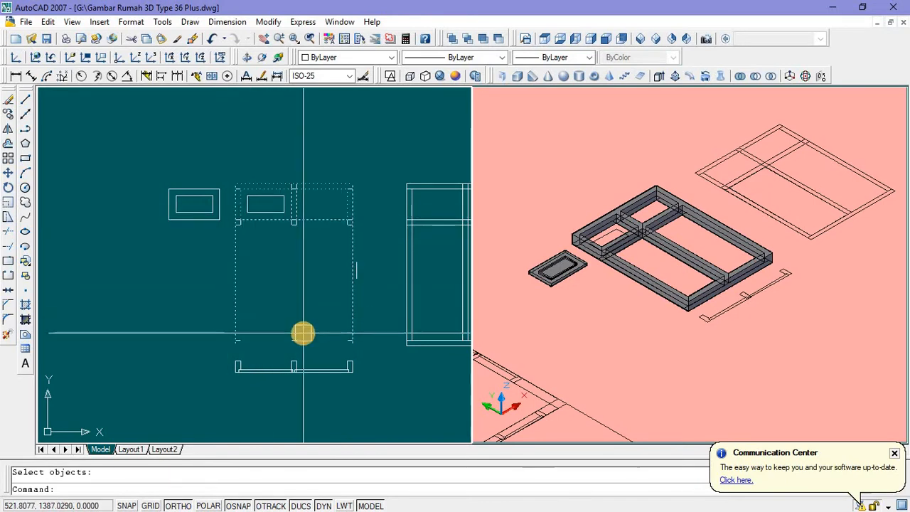
left_click(708, 241)
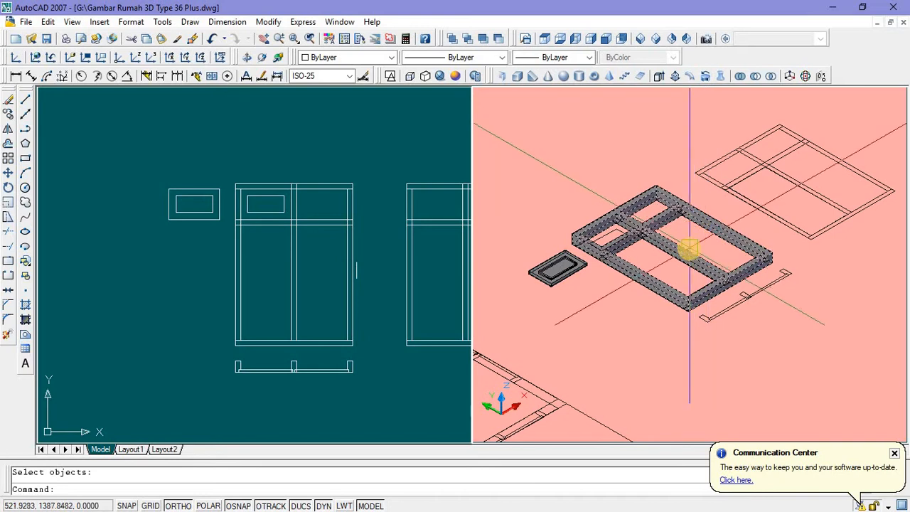
left_click(269, 232)
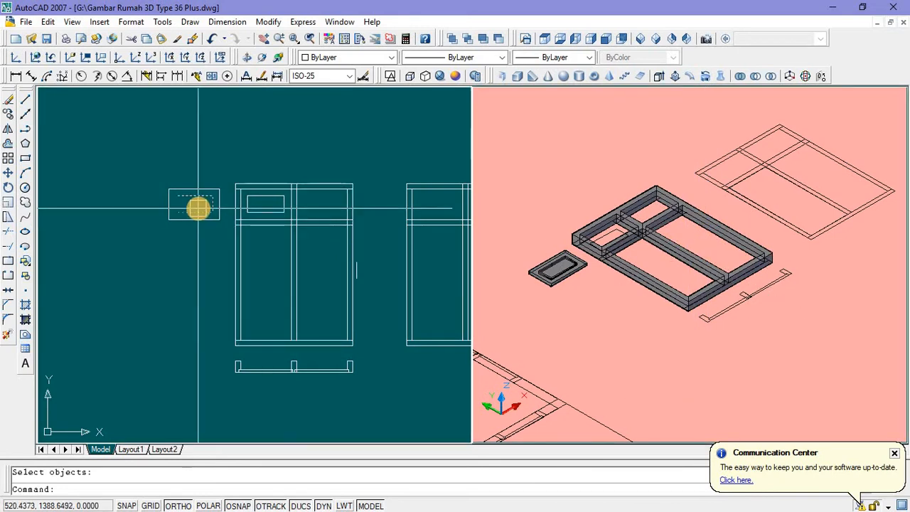
scroll(199, 209, "up", 4)
scroll(261, 266, "down", 3)
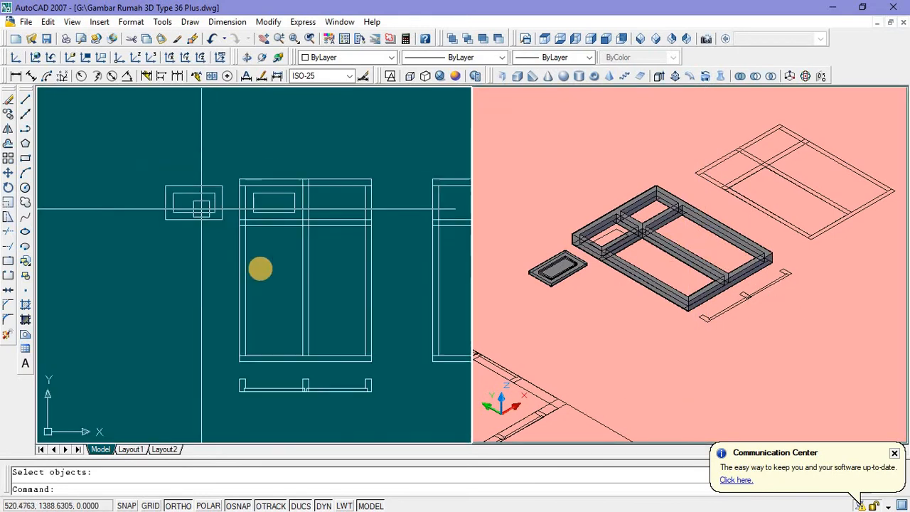
left_click(244, 271)
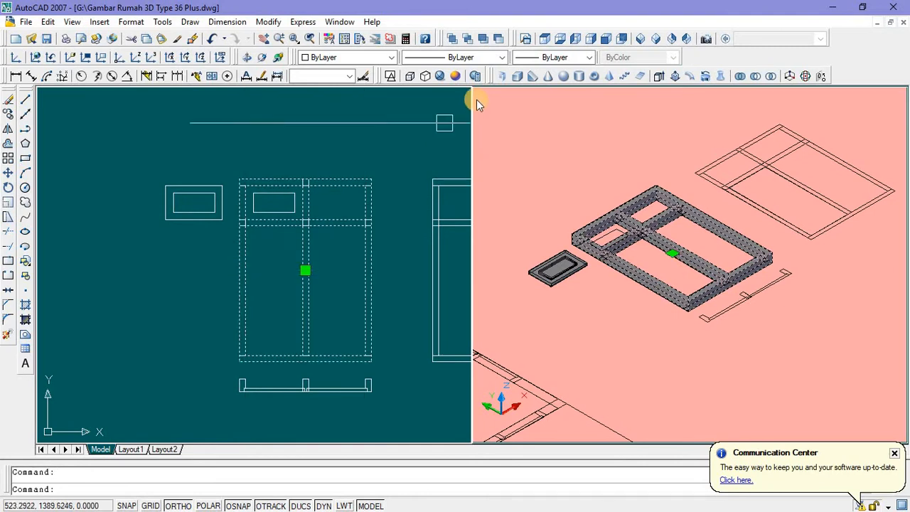
left_click(391, 58)
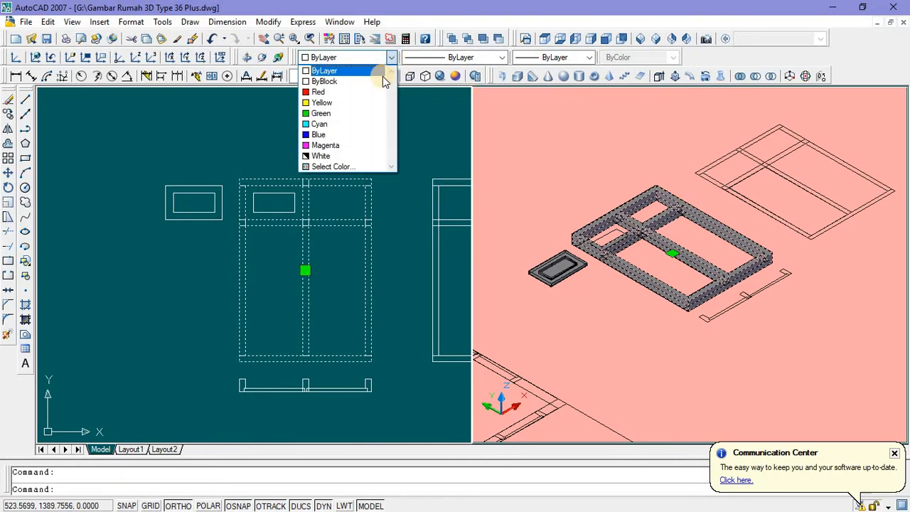
left_click(347, 165)
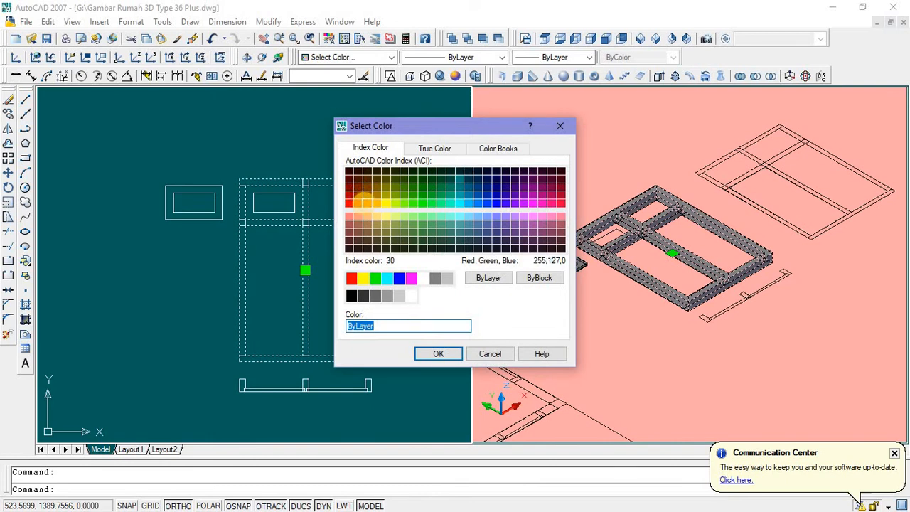
left_click(366, 203)
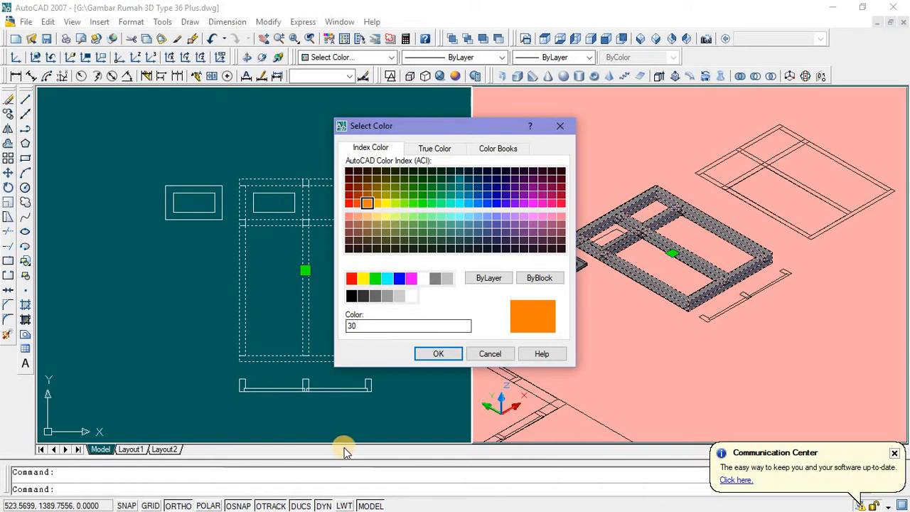
left_click(444, 356)
key("Escape")
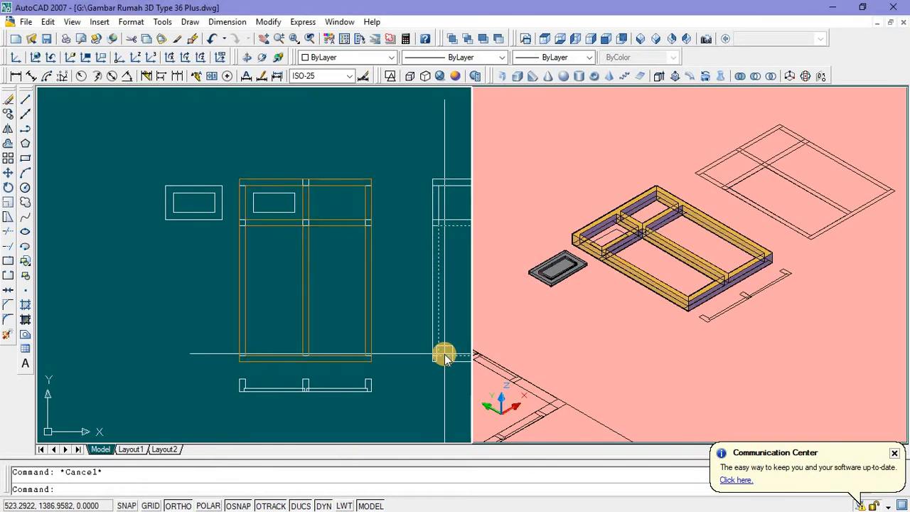
Step: Assign index color 22 to the small sash surrounding the glass panel
left_click(569, 281)
scroll(564, 285, "up", 3)
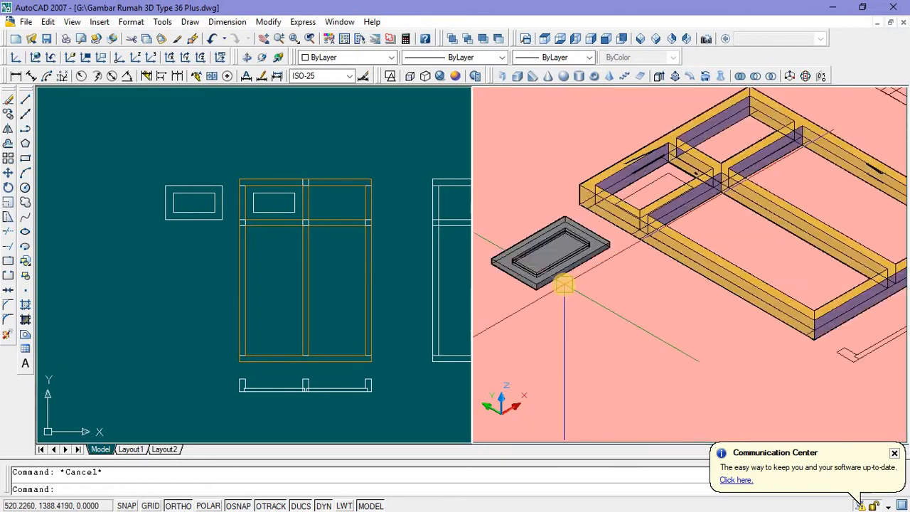
scroll(564, 284, "up", 3)
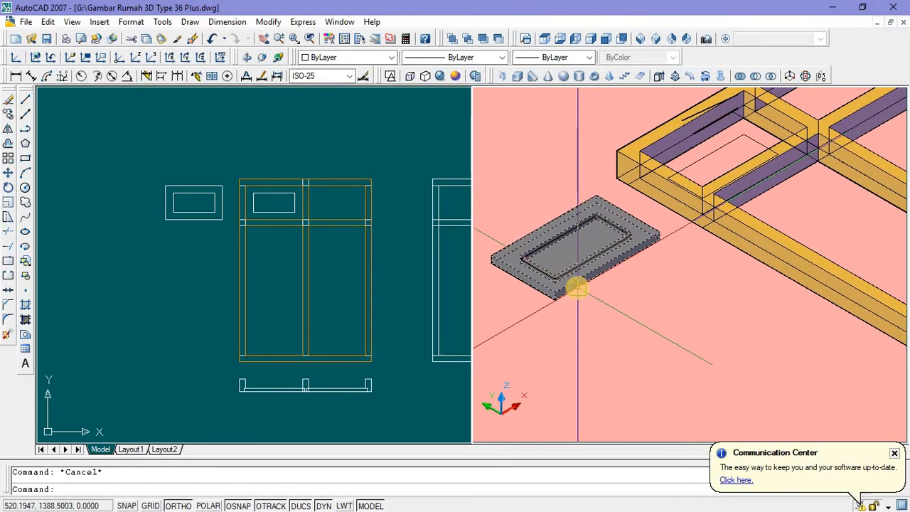
left_click(577, 287)
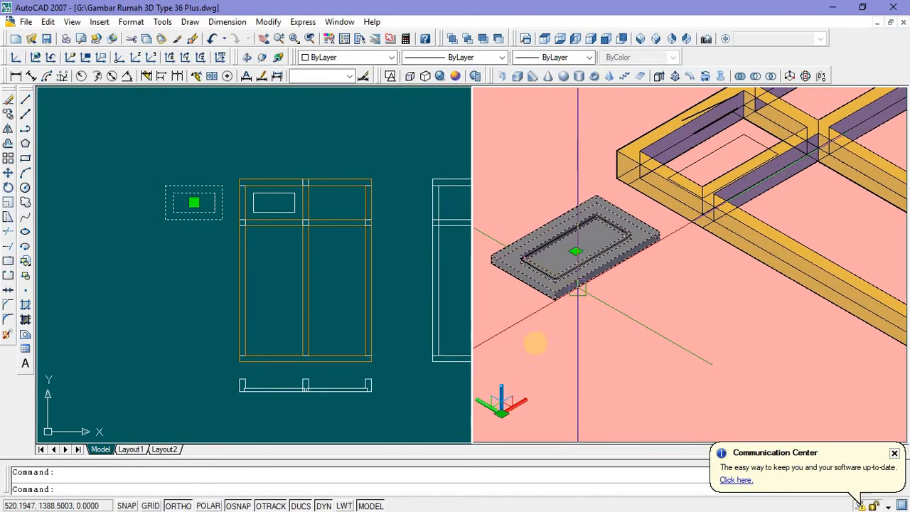
left_click(391, 58)
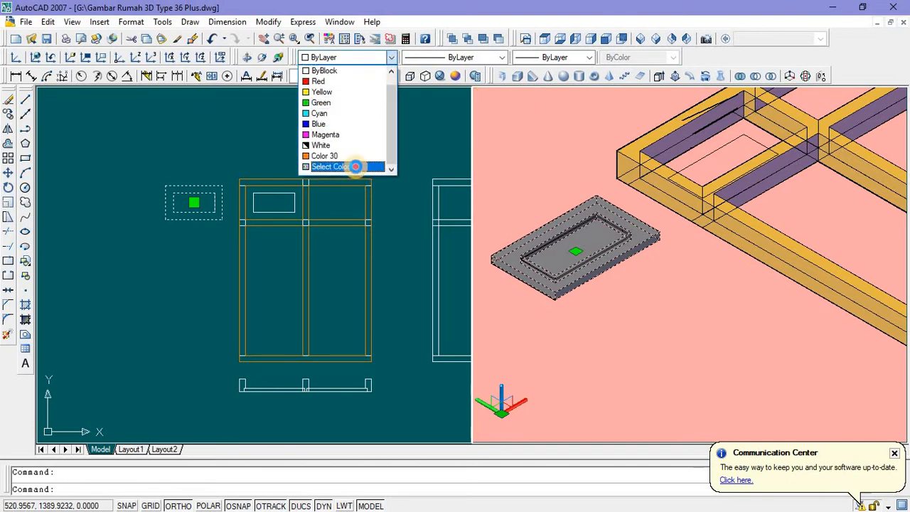
left_click(355, 166)
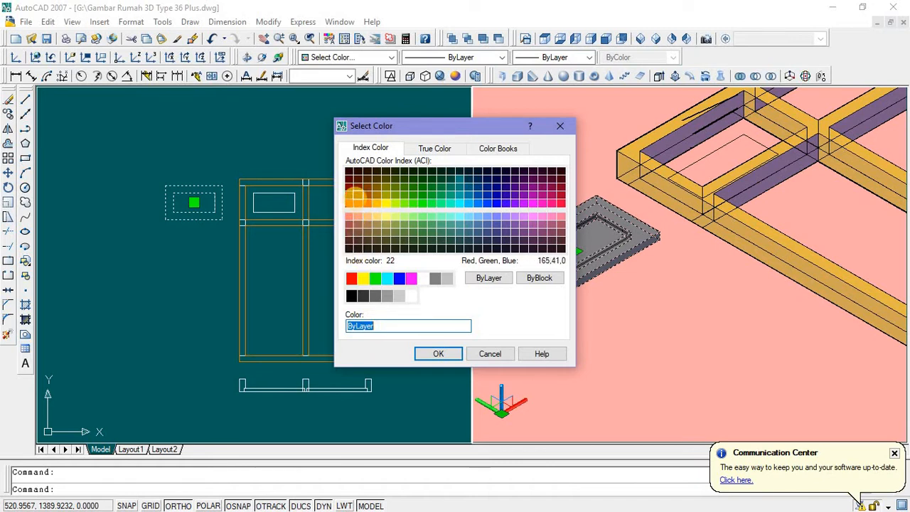
left_click(357, 195)
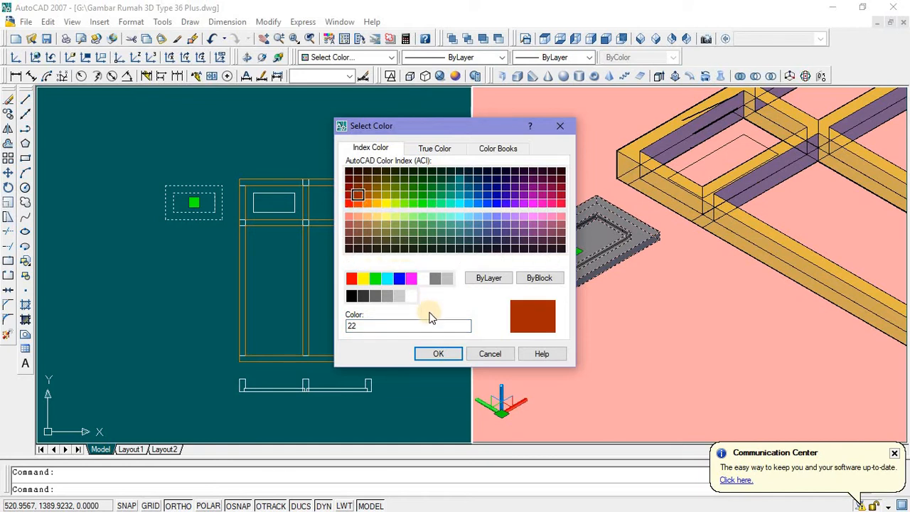
left_click(438, 353)
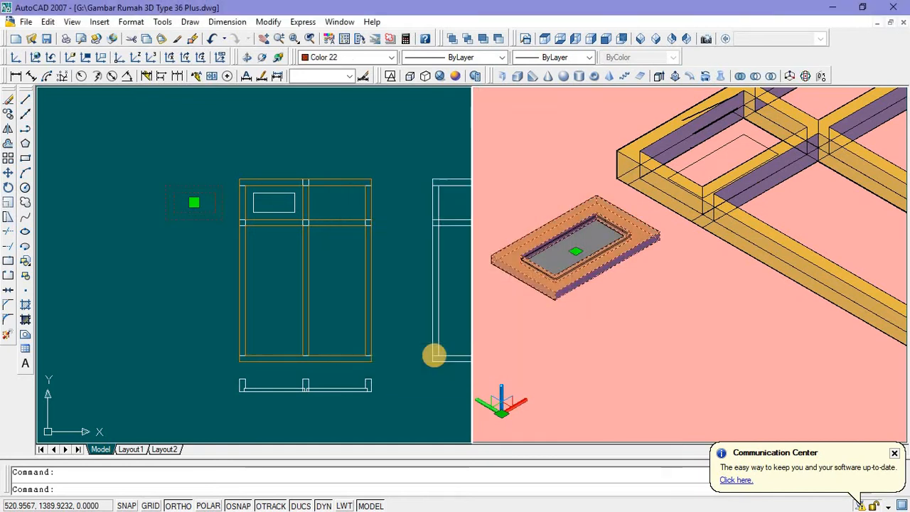
key("Escape")
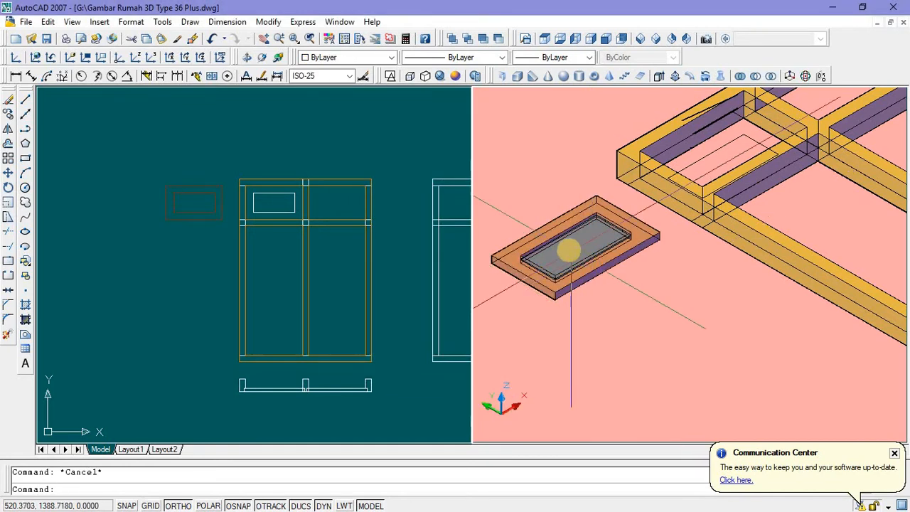
Step: Union the sash and its glass panel into one solid
scroll(568, 250, "down", 2)
middle_click_drag(598, 254, 624, 286)
scroll(578, 282, "up", 3)
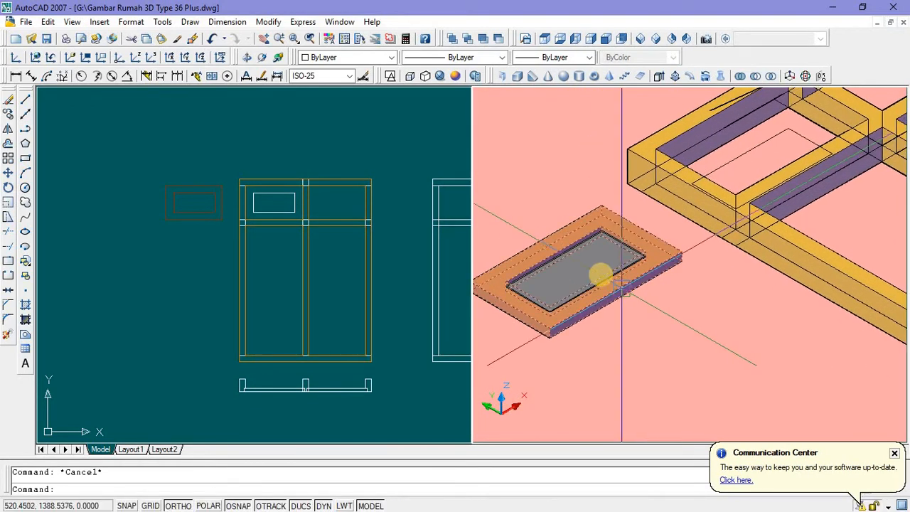
scroll(626, 347, "down", 1)
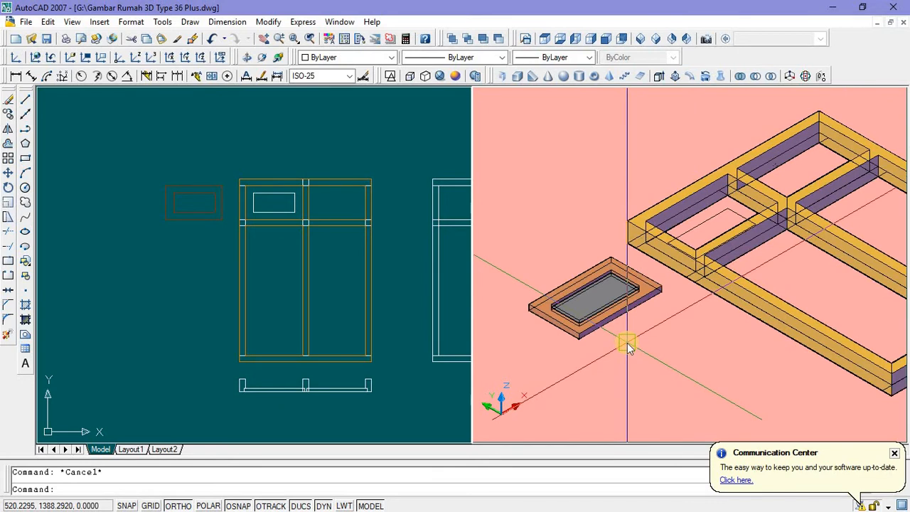
type("union")
key("Return")
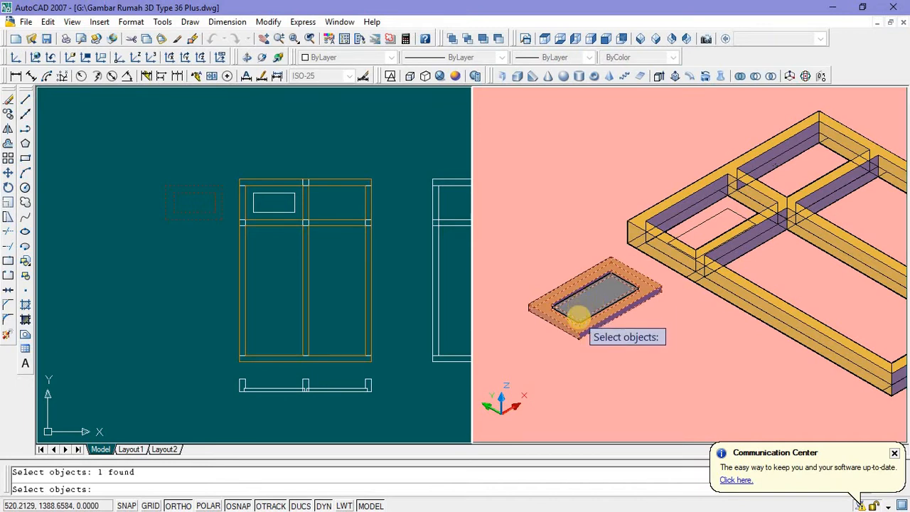
scroll(578, 321, "up", 2)
scroll(577, 328, "up", 2)
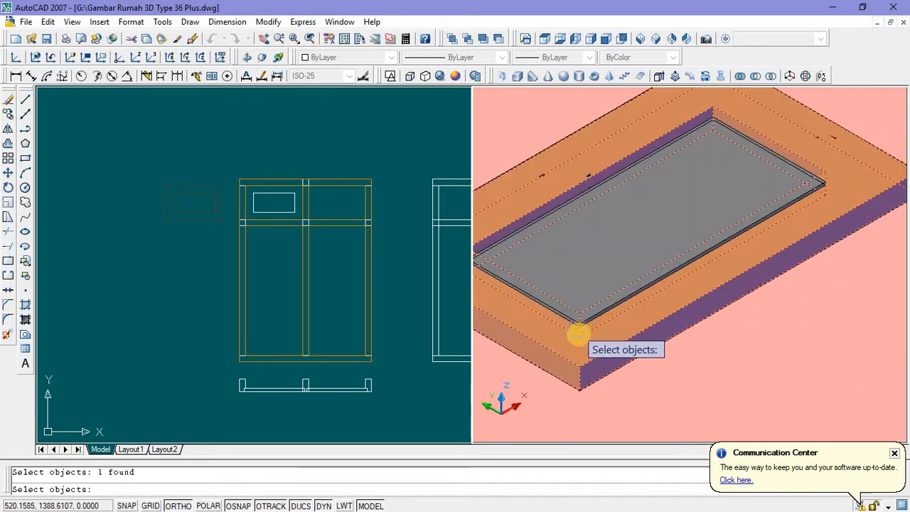
scroll(600, 309, "up", 2)
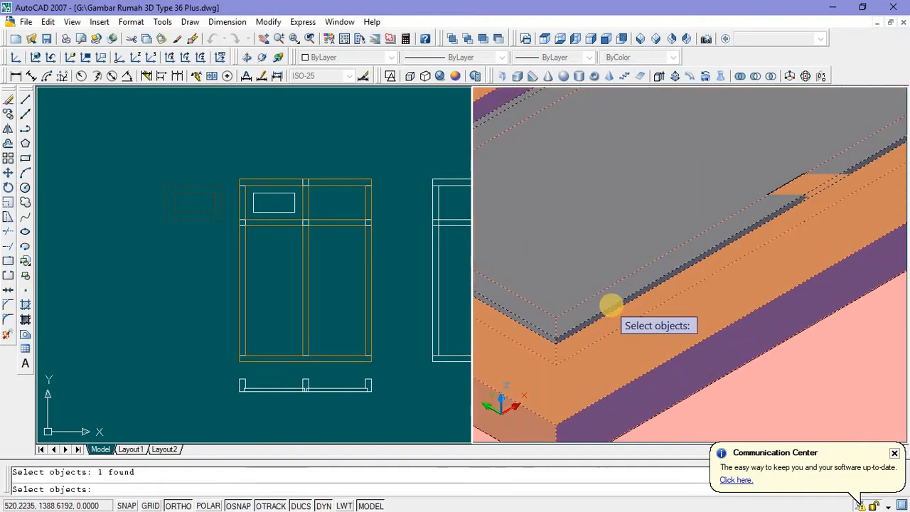
key("Return")
scroll(605, 305, "down", 6)
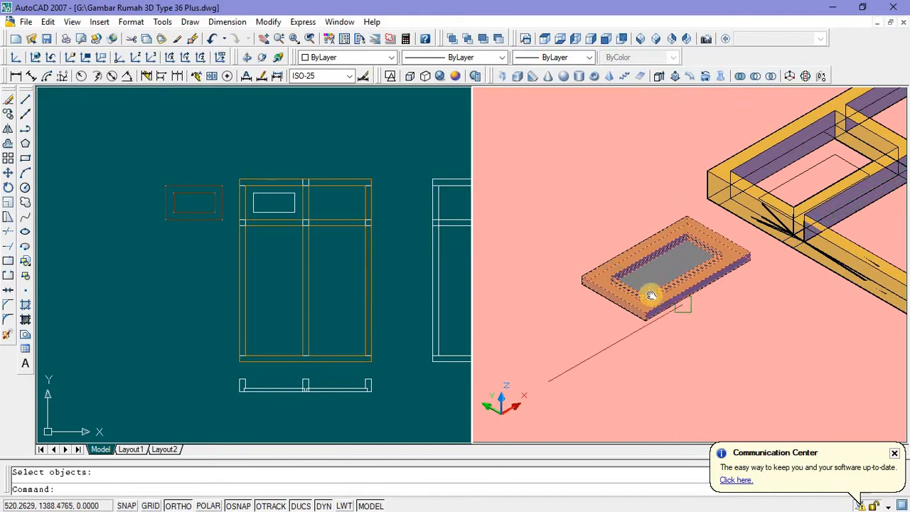
Step: Move the united sash-and-glass solid by its outer corner into the window frame's first small upper opening
middle_click_drag(650, 295, 641, 299)
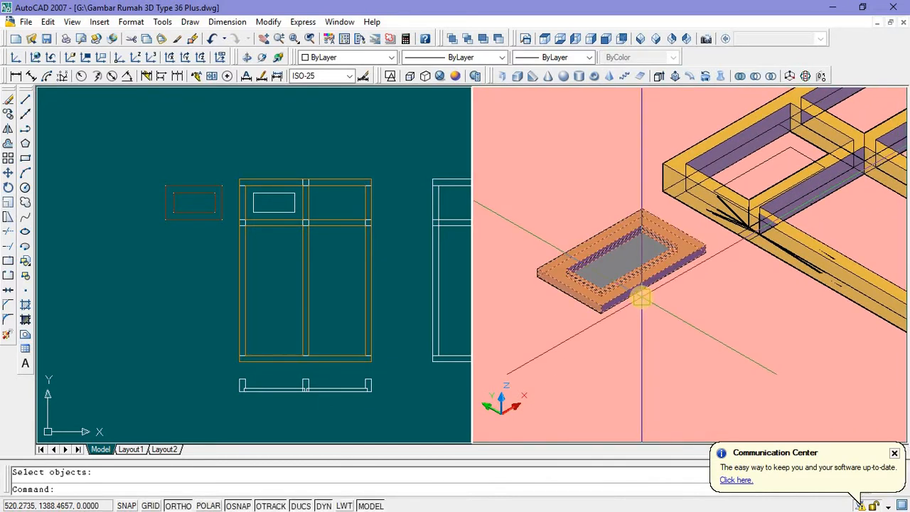
left_click(643, 279)
right_click(618, 232)
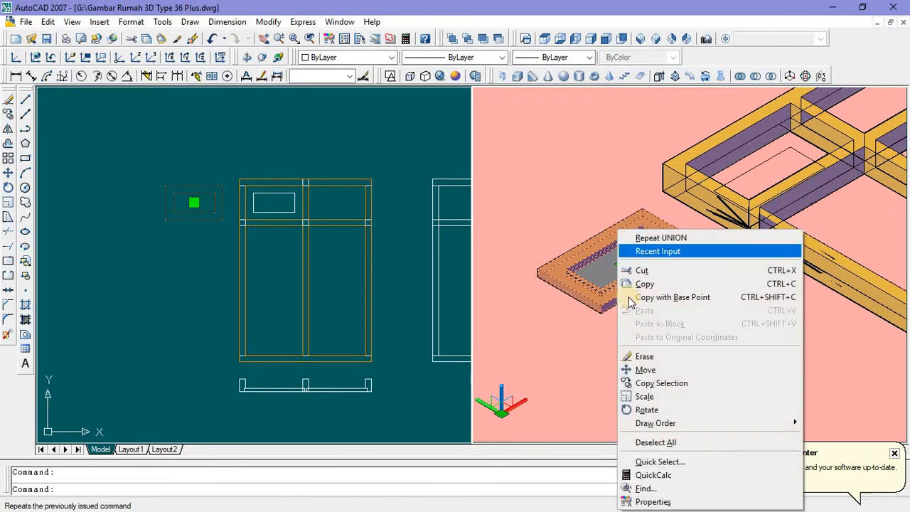
left_click(645, 369)
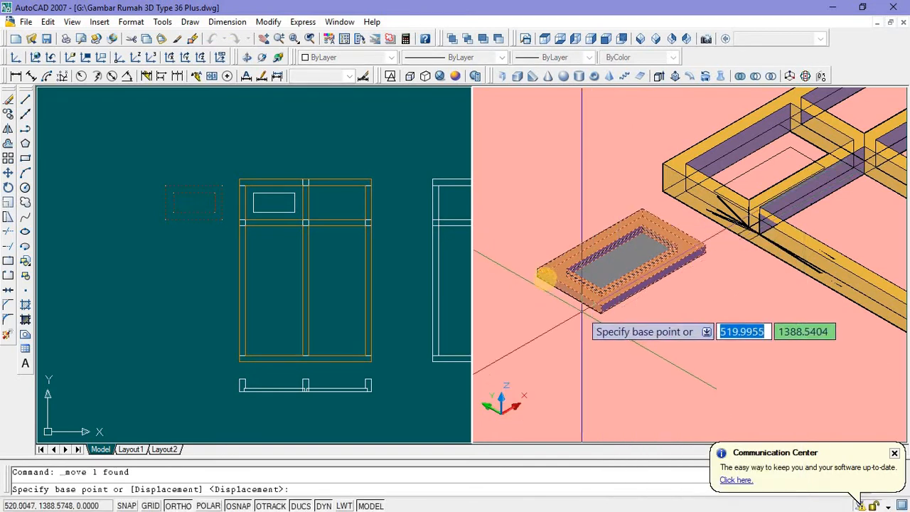
scroll(538, 270, "up", 4)
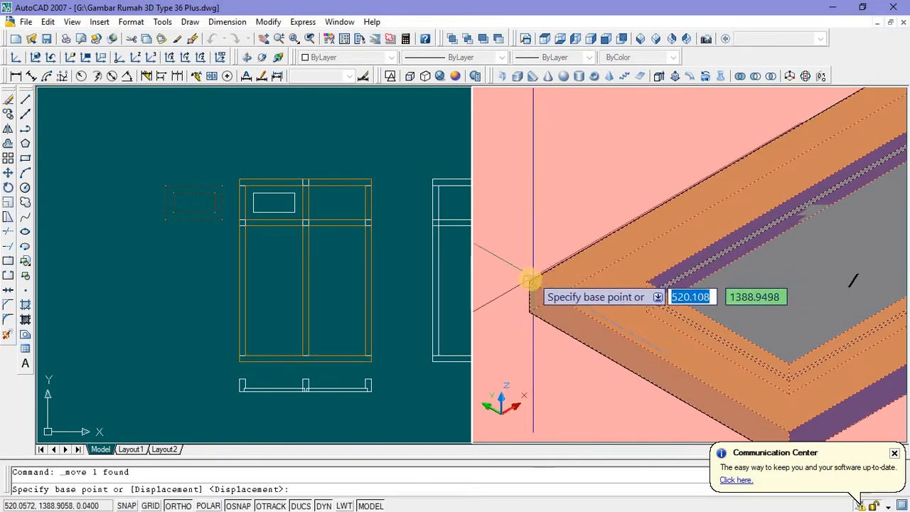
left_click(538, 276)
scroll(526, 298, "down", 5)
scroll(677, 249, "up", 5)
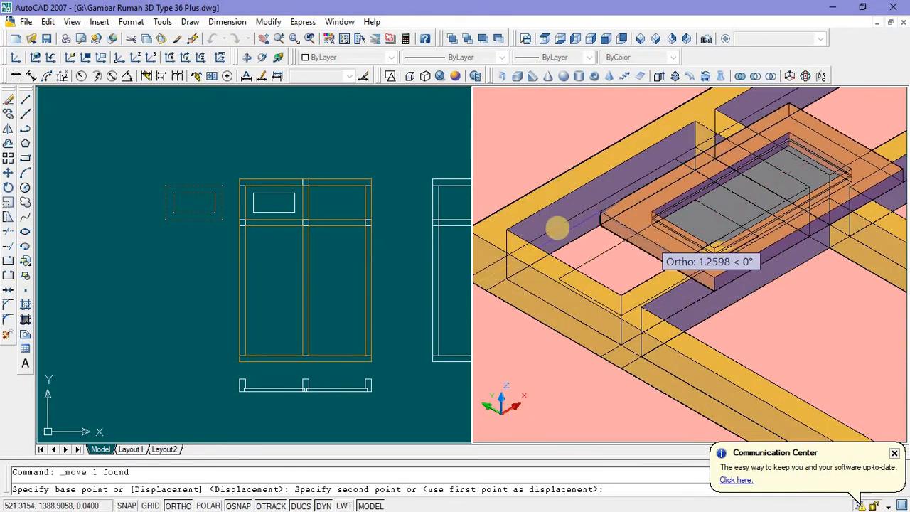
left_click(509, 229)
scroll(526, 270, "down", 4)
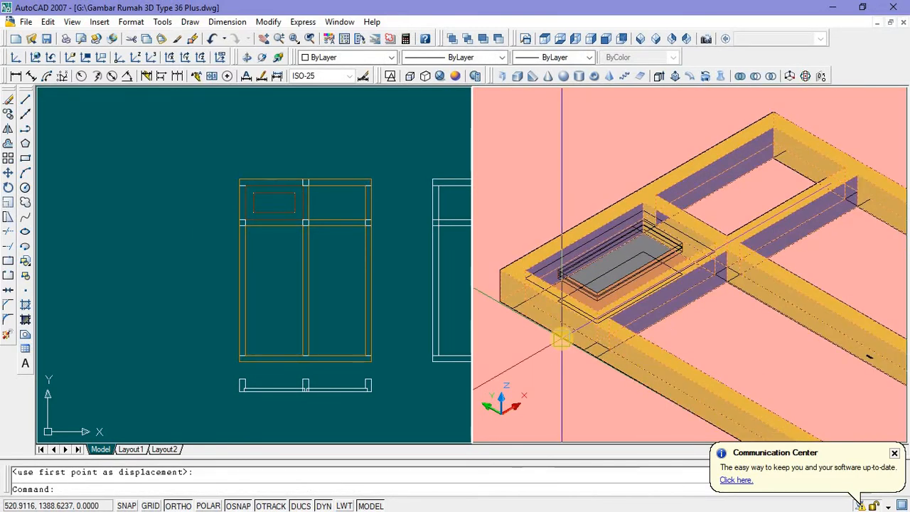
key("Escape")
Step: Define a three-point UCS beside the window frame, with its X axis pointing vertically upward and Y kept along the frame's length
left_click(620, 253)
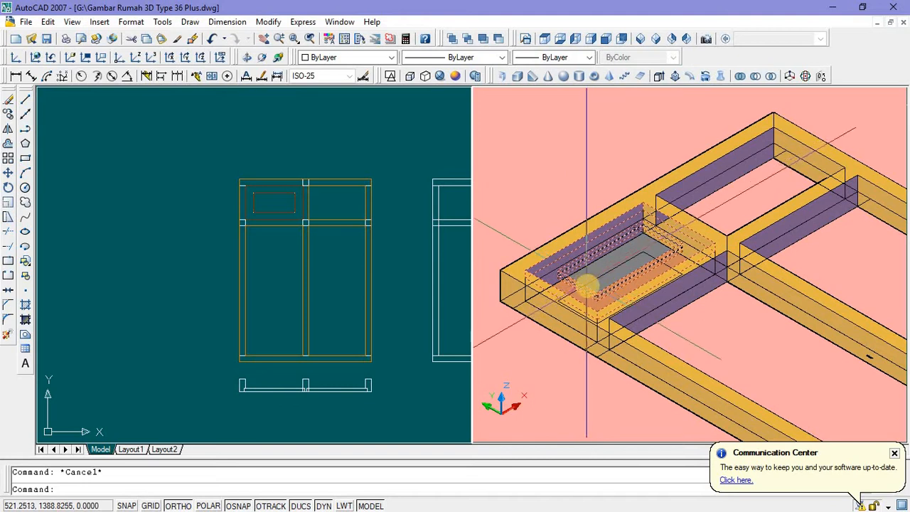
left_click(596, 297)
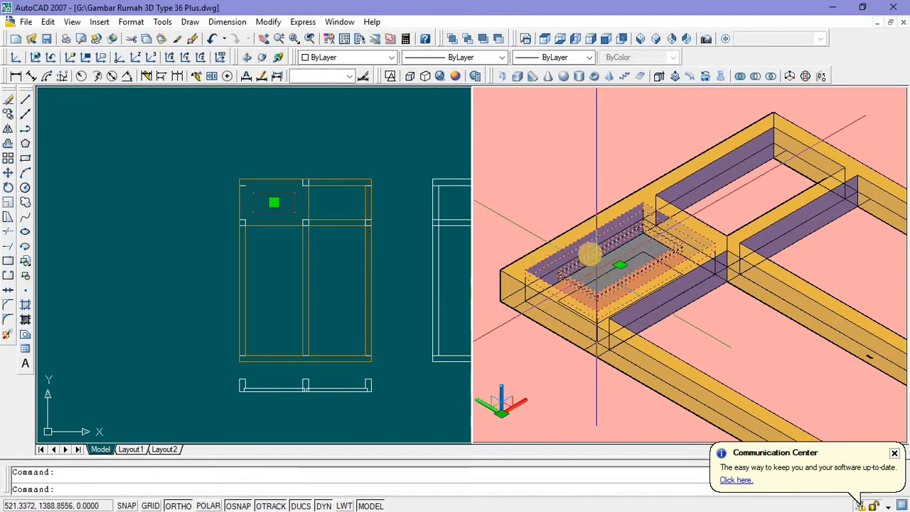
scroll(628, 242, "down", 5)
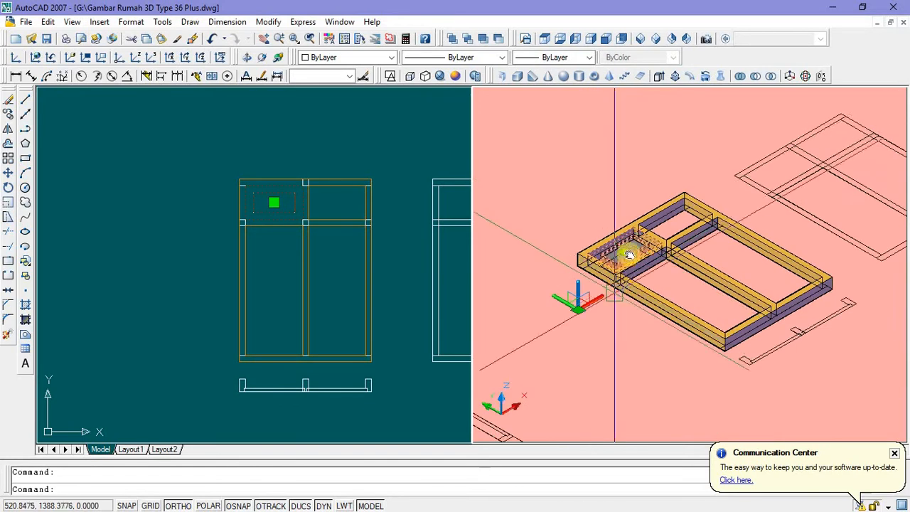
scroll(572, 257, "up", 4)
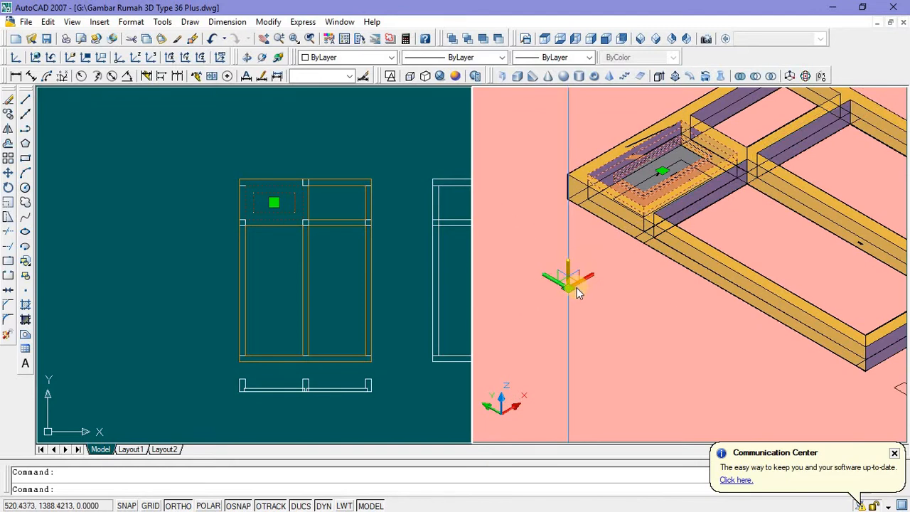
left_click(153, 59)
left_click(568, 287)
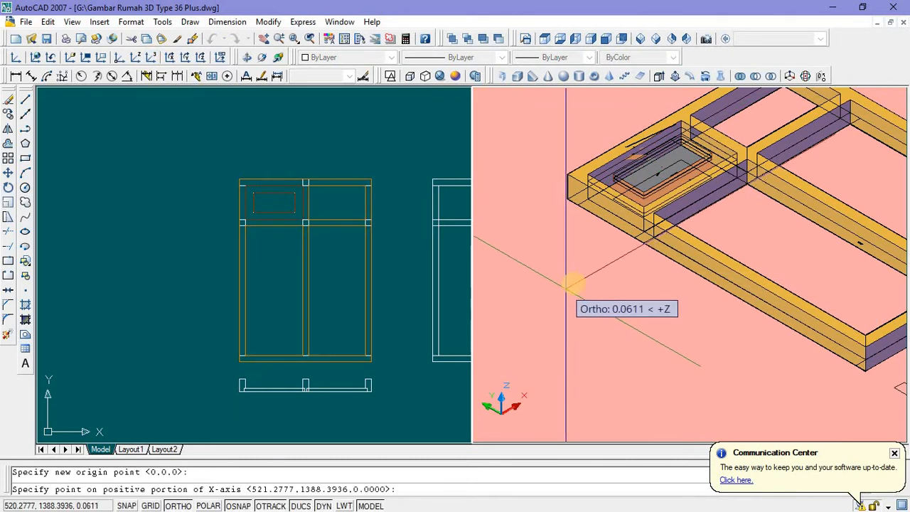
left_click(556, 262)
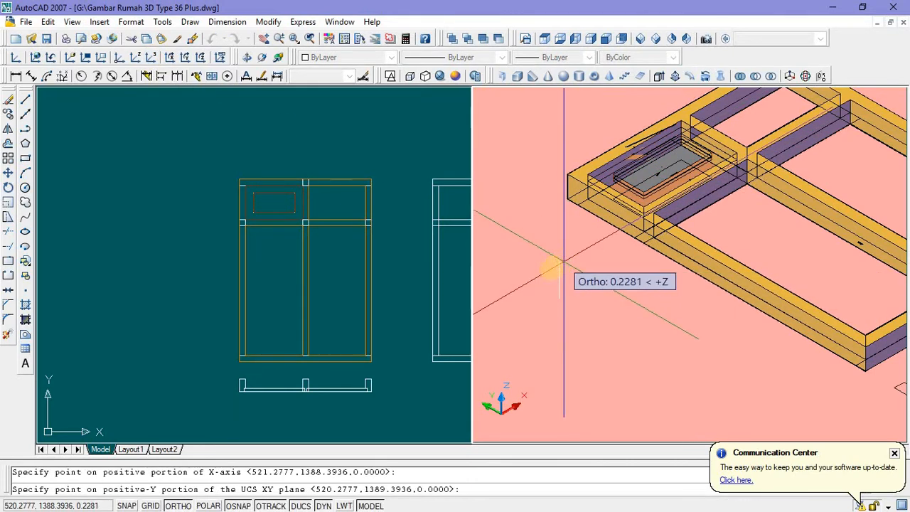
left_click(534, 279)
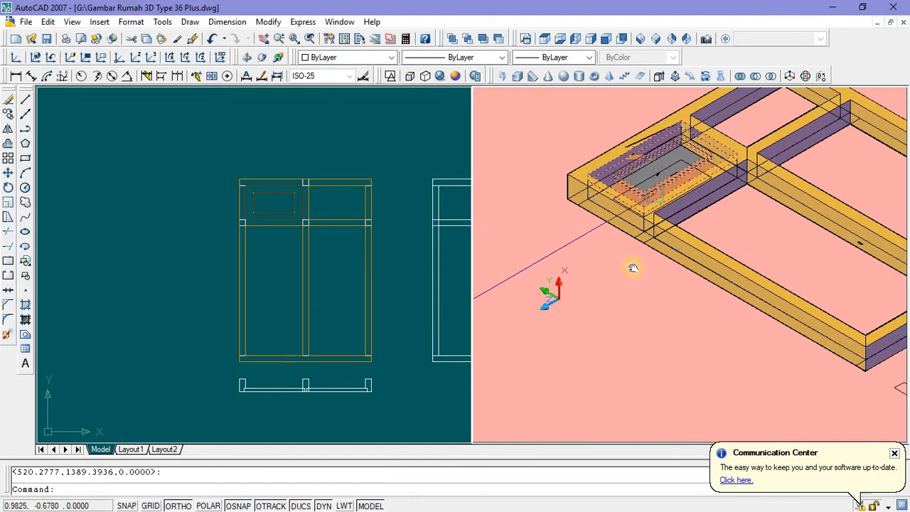
Step: Rotate the small sash about its upper corner to a freehand tilted-open angle, with Ortho turned off
middle_click_drag(643, 179, 622, 253)
left_click(618, 253)
right_click(589, 170)
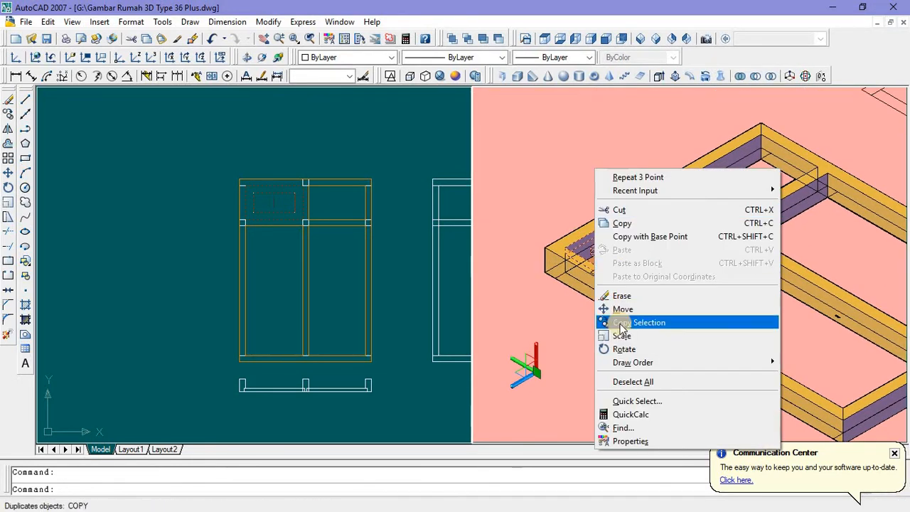
left_click(609, 349)
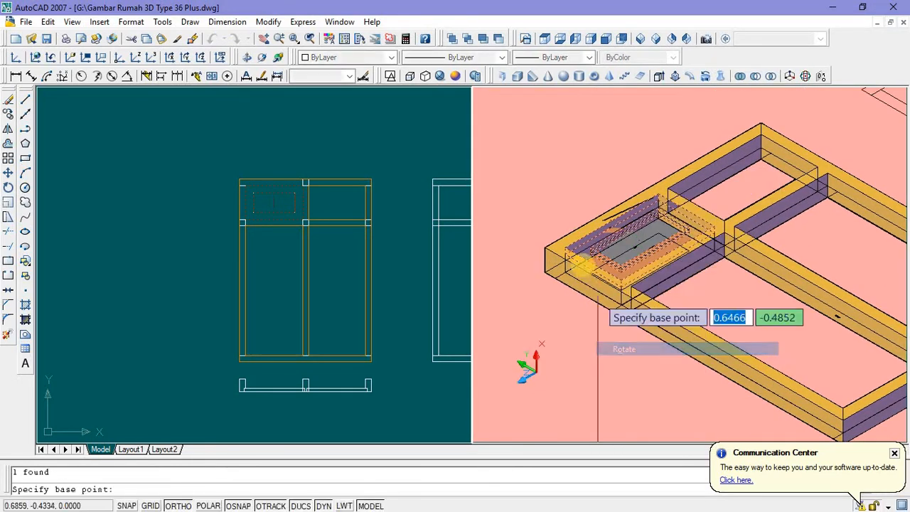
left_click(561, 250)
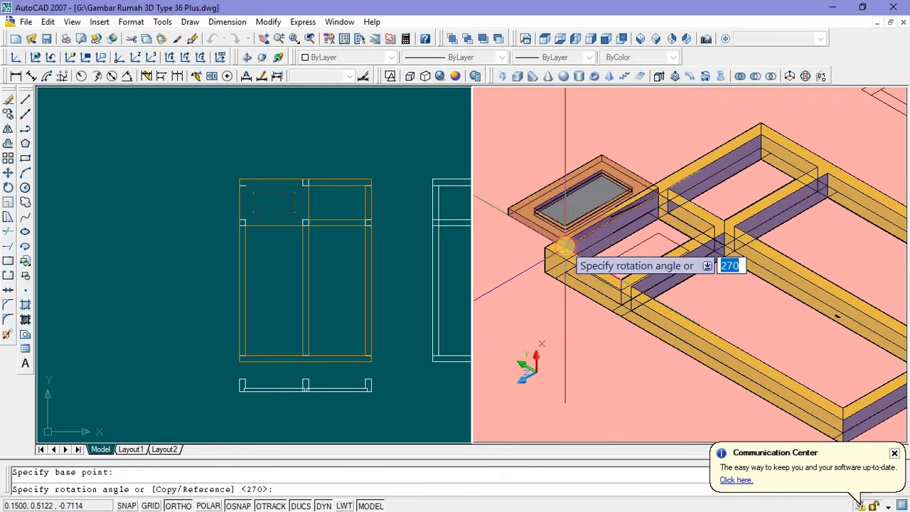
left_click(178, 506)
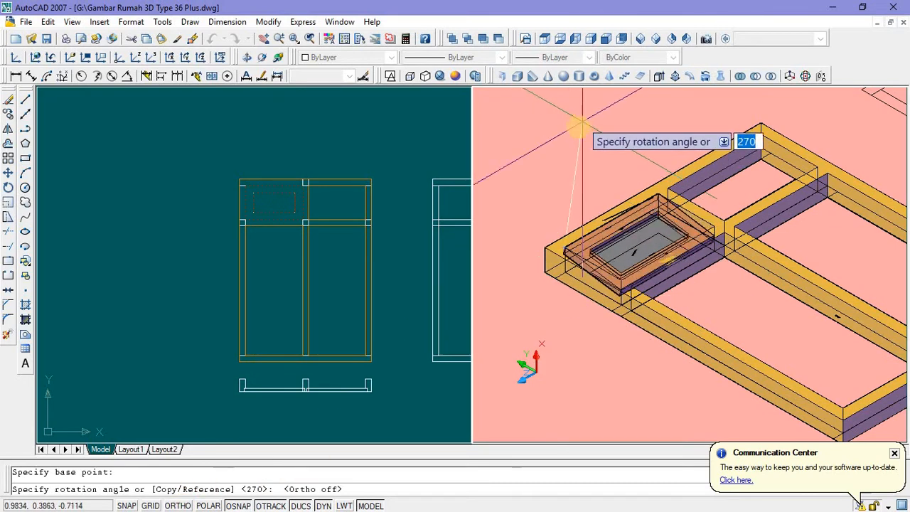
left_click(537, 163)
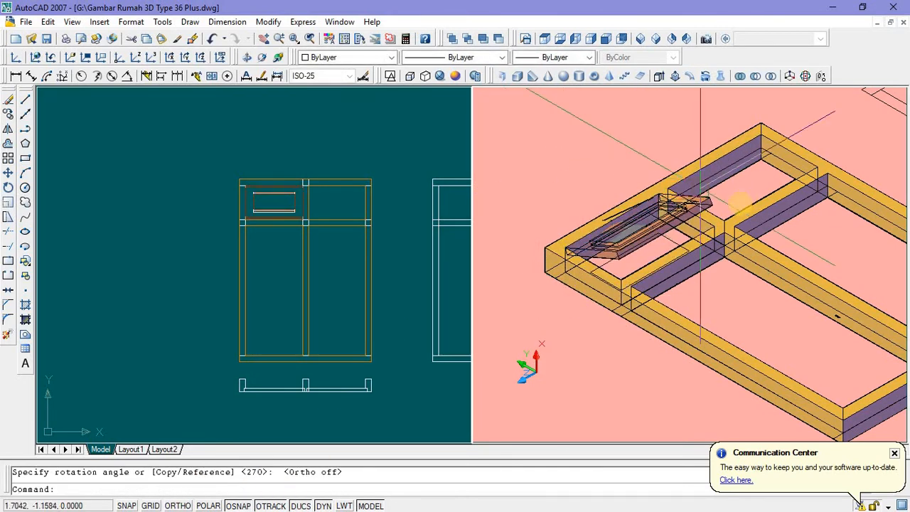
Step: Copy the tilted sash from its upper corner to the matching corner of the second small upper opening
scroll(663, 204, "up", 4)
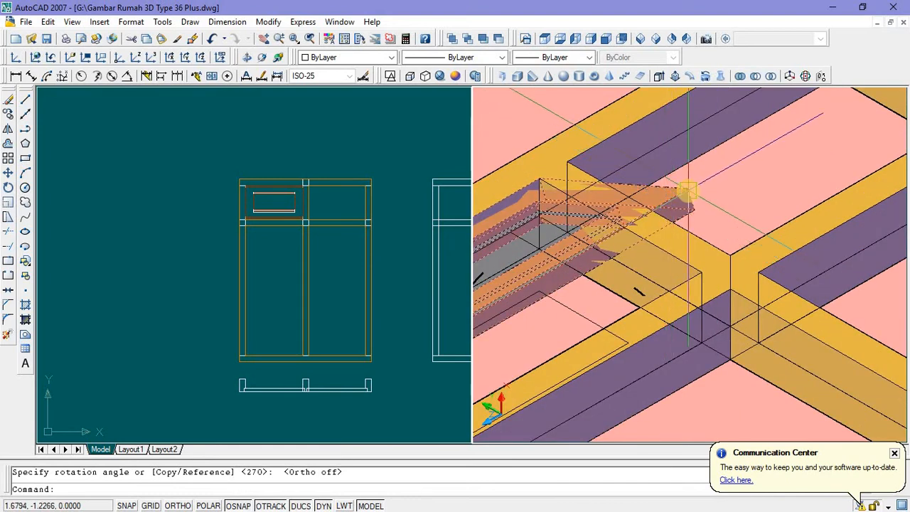
left_click(687, 191)
scroll(688, 191, "down", 4)
right_click(642, 143)
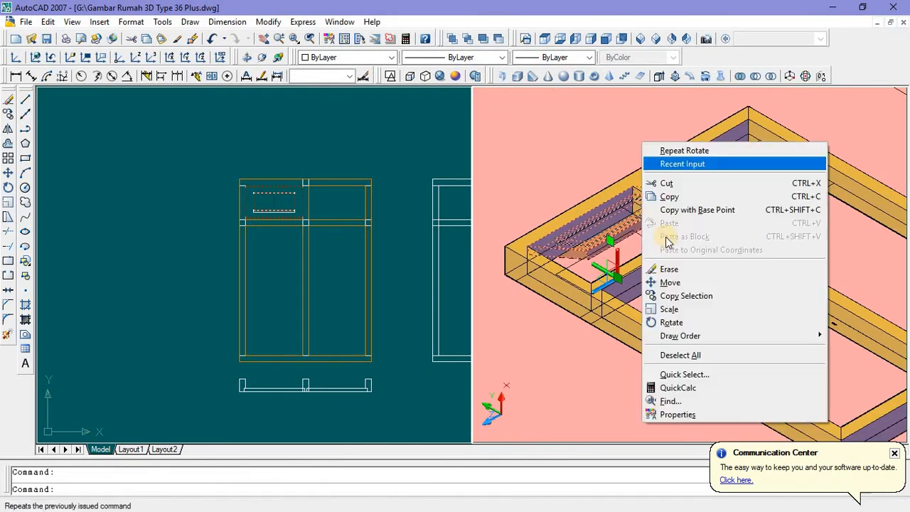
left_click(670, 295)
scroll(643, 187, "up", 4)
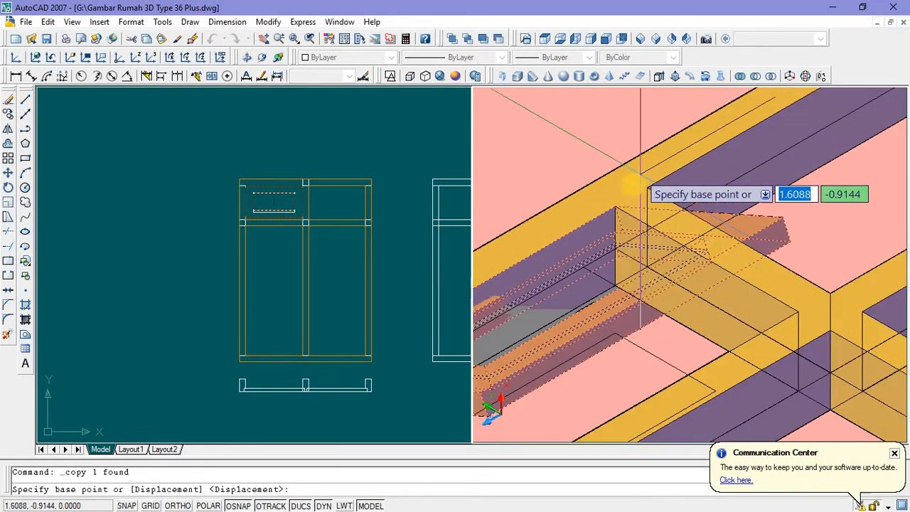
left_click(616, 205)
scroll(705, 180, "down", 2)
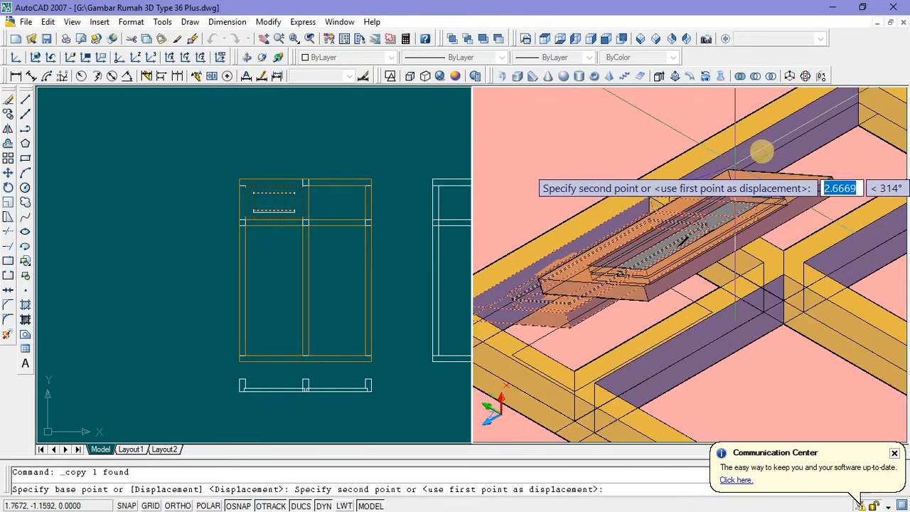
middle_click_drag(817, 110, 660, 248)
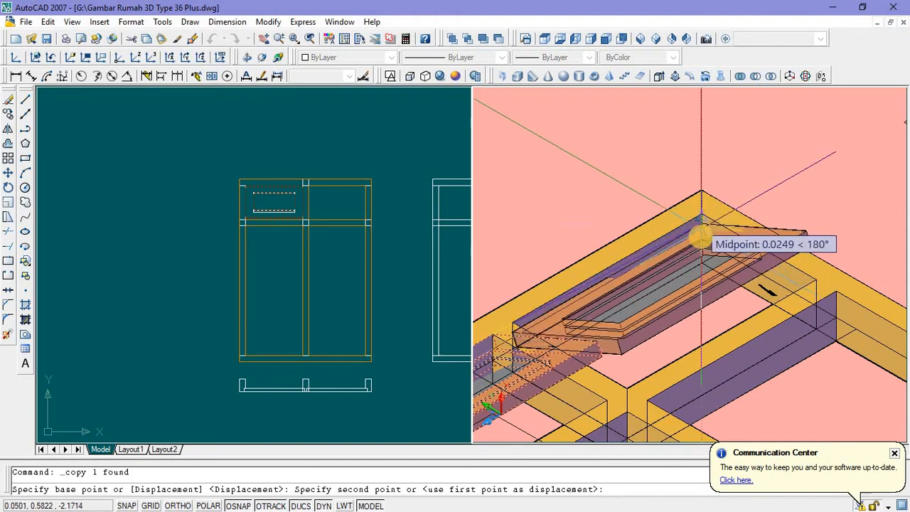
left_click(722, 203)
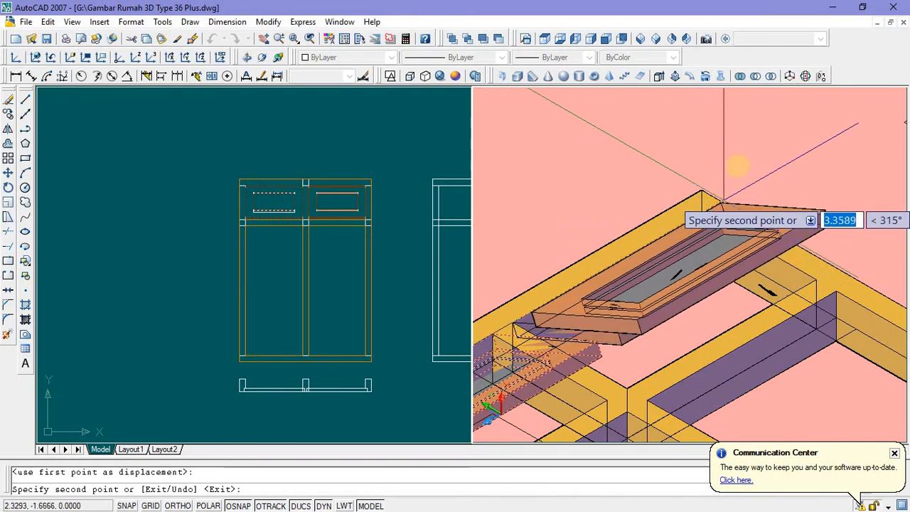
scroll(723, 203, "down", 3)
key("Escape")
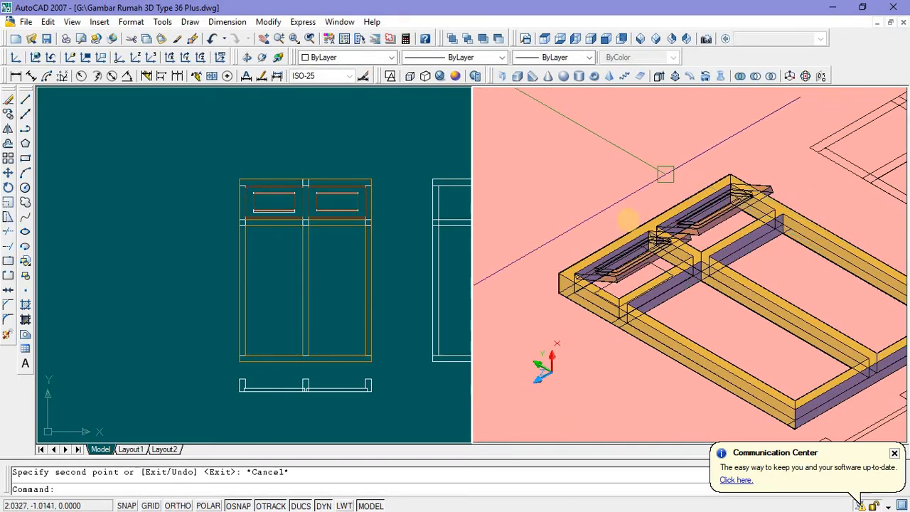
Step: Draw a 0.66 by 1.5 rectangle corner to corner in the first tall lower opening in the plan view
scroll(660, 172, "down", 5)
left_click(362, 272)
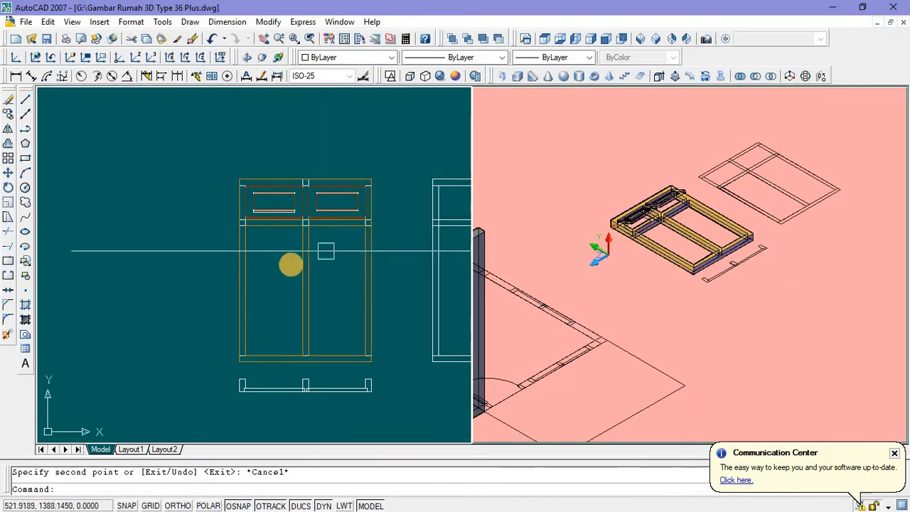
middle_click_drag(284, 266, 277, 251)
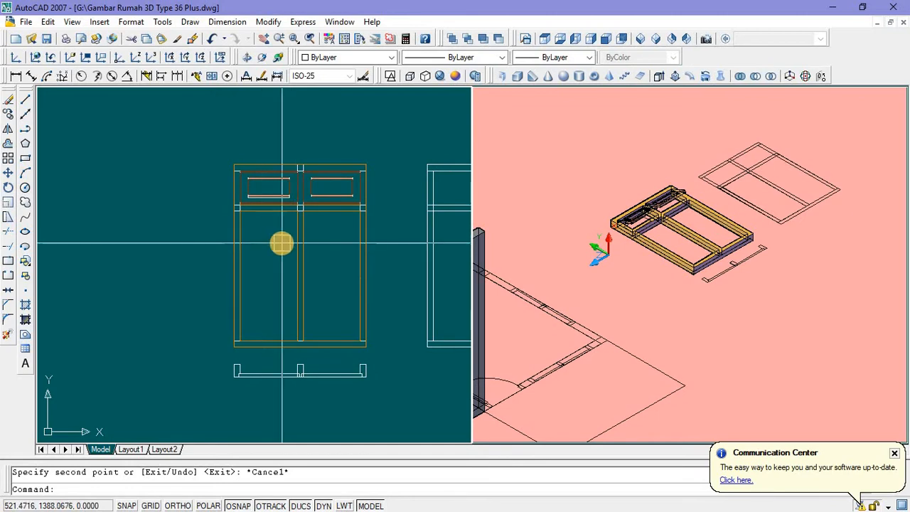
left_click(26, 159)
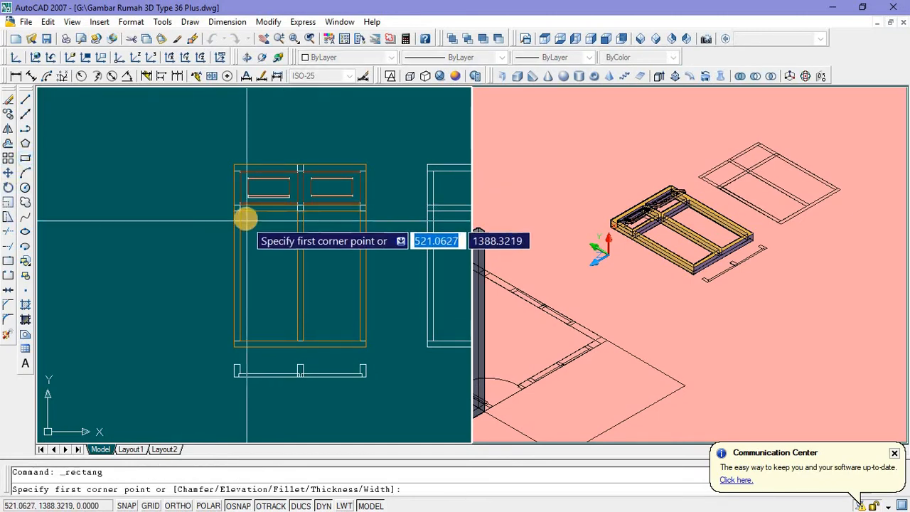
left_click(244, 224)
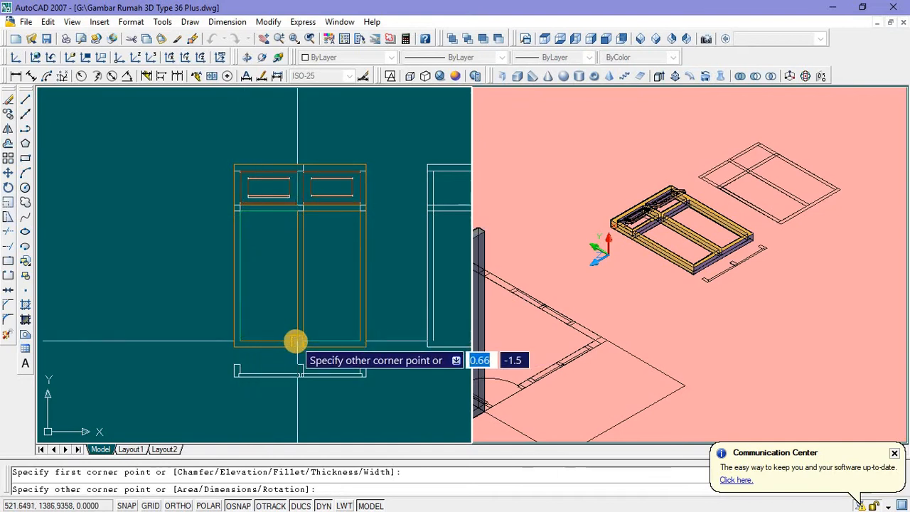
left_click(292, 343)
key("Escape")
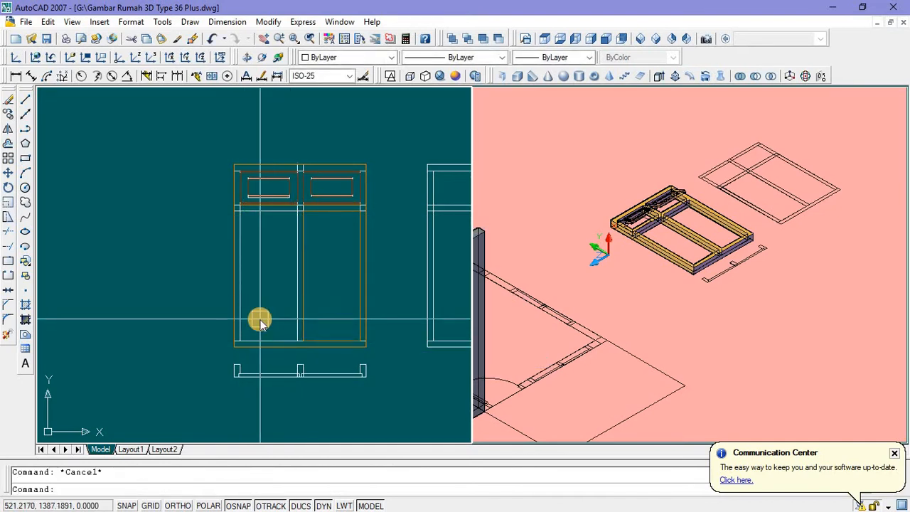
Step: Offset the tall opening's rectangle 0.09 inward
type("o")
key("Return")
type("0.09")
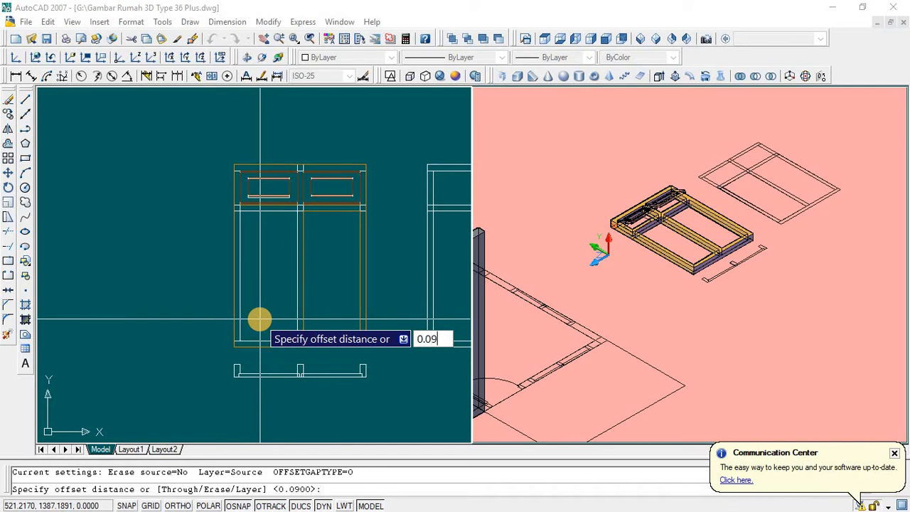
key("Return")
left_click(242, 302)
left_click(269, 298)
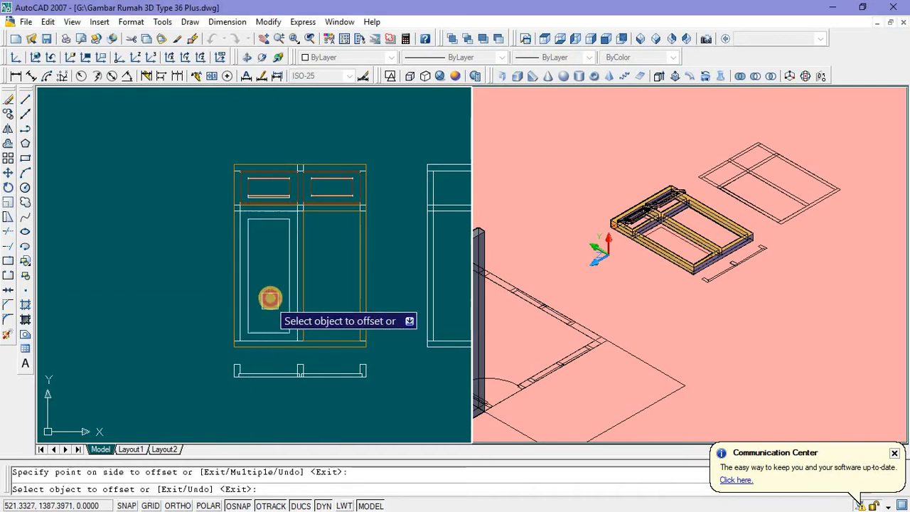
right_click(270, 269)
left_click(284, 275)
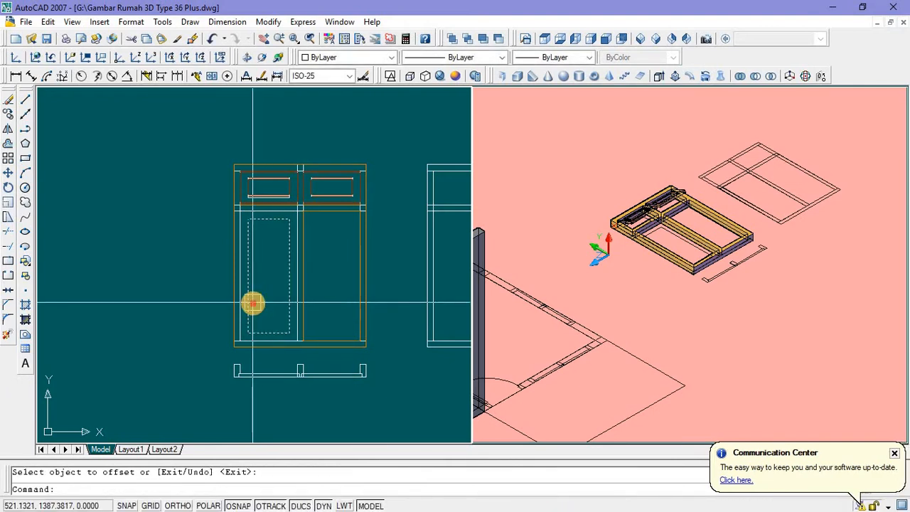
Step: Copy the tall opening's outer and offset rectangles about 1.2 units to the left of the window in the plan view
left_click(252, 303)
scroll(240, 309, "up", 3)
left_click(241, 308)
scroll(260, 277, "down", 4)
right_click(267, 265)
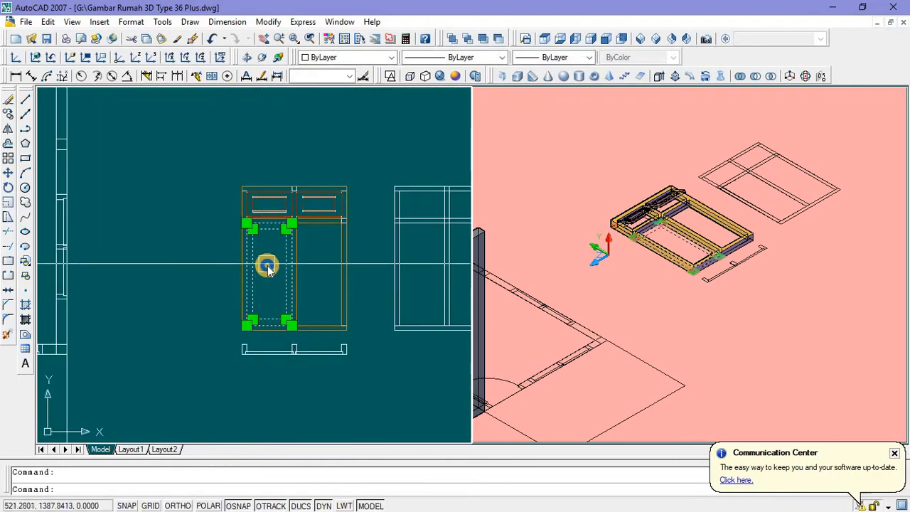
left_click(286, 383)
left_click(266, 401)
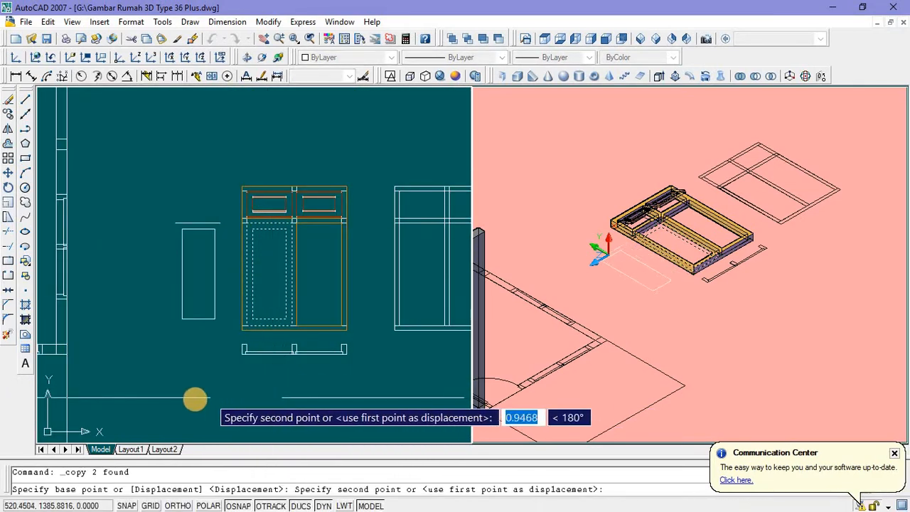
left_click(195, 399)
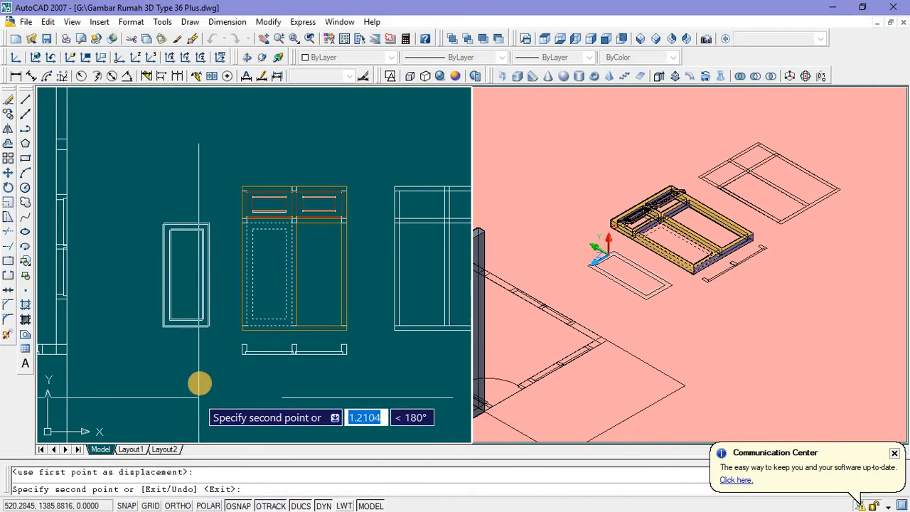
key("Escape")
scroll(177, 320, "down", 1)
scroll(183, 324, "up", 2)
scroll(223, 319, "down", 3)
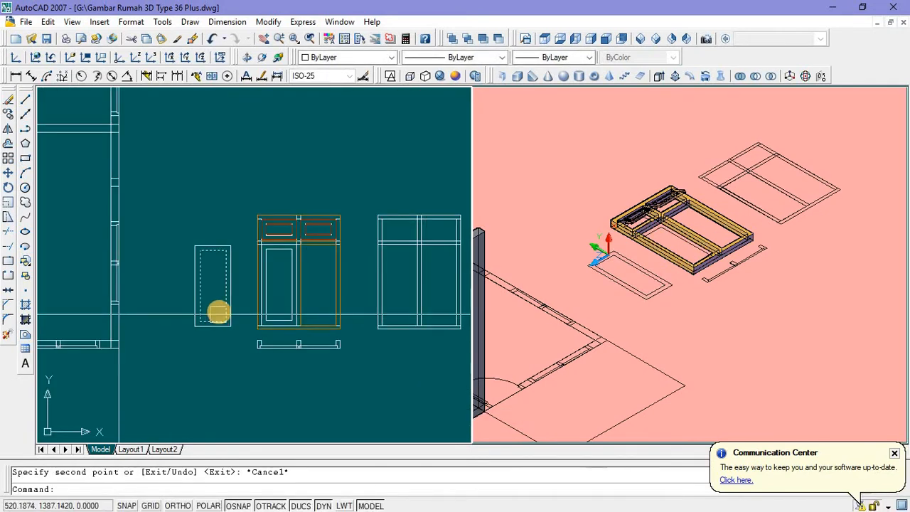
Step: Move the whole window group, including the copied rectangles and the window elevation, about 3.5 units right, away from the floor plan
scroll(210, 270, "down", 2)
left_click(167, 136)
scroll(308, 251, "down", 2)
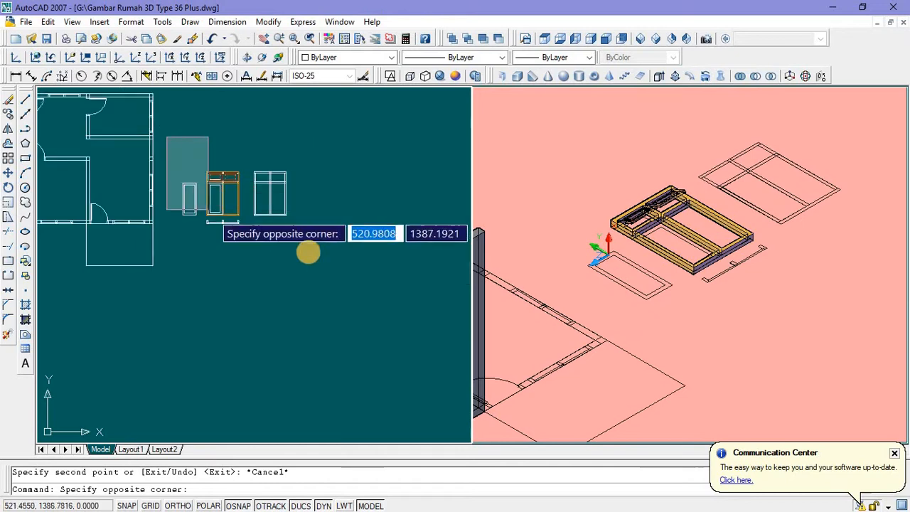
left_click(308, 251)
right_click(338, 269)
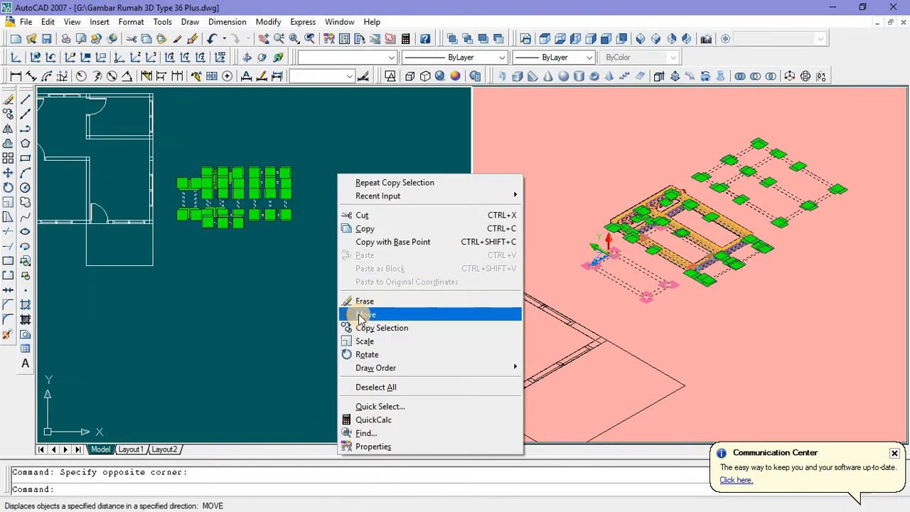
left_click(348, 314)
left_click(281, 305)
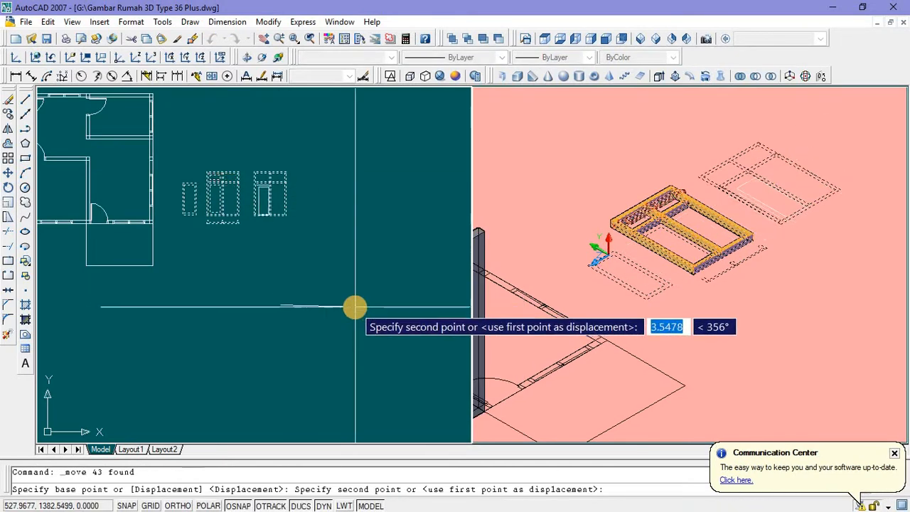
left_click(348, 305)
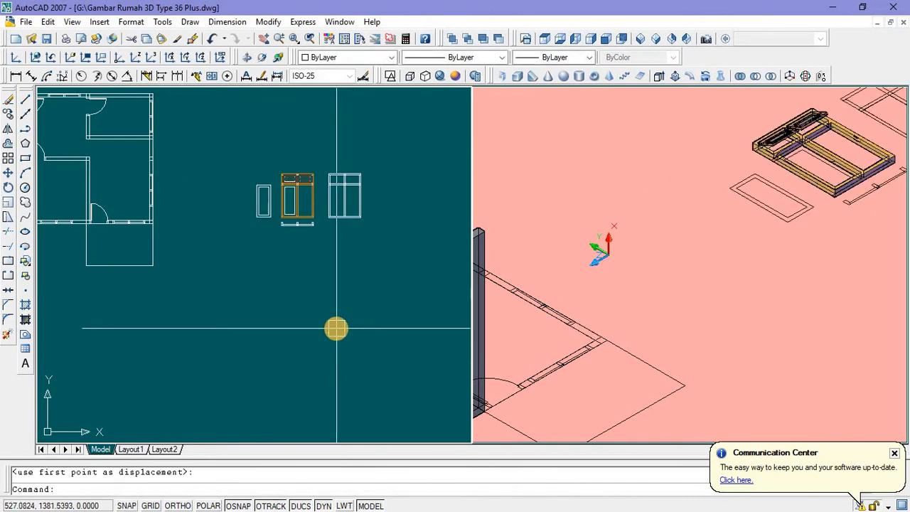
key("Escape")
Step: Bring the moved window frame and copied sash rectangles into close view in the 3D viewport, then return to the plan viewport
left_click(571, 271)
scroll(542, 284, "down", 5)
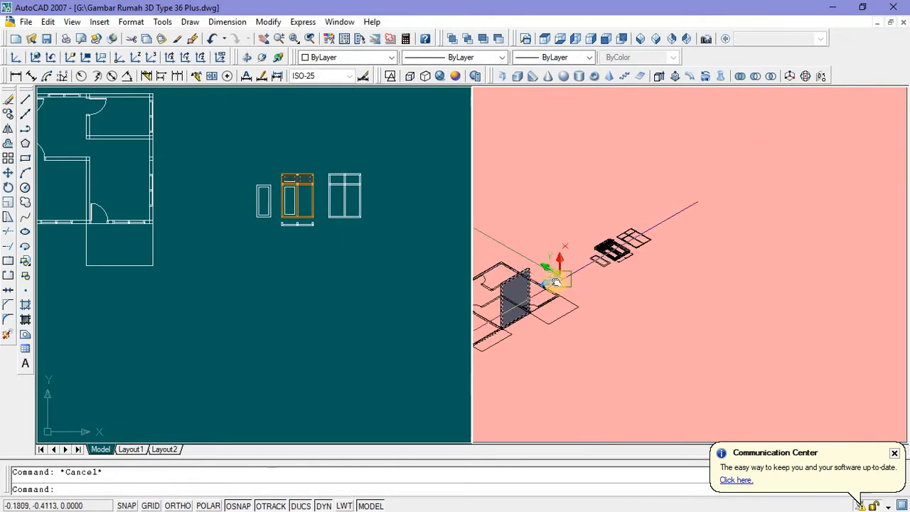
middle_click_drag(560, 276, 503, 322)
scroll(505, 320, "up", 4)
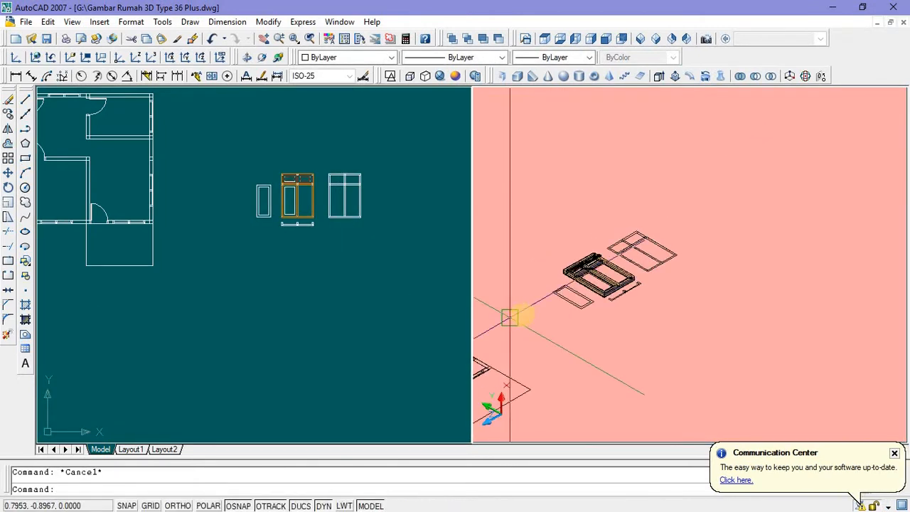
scroll(261, 213, "up", 3)
scroll(262, 205, "down", 2)
left_click(262, 205)
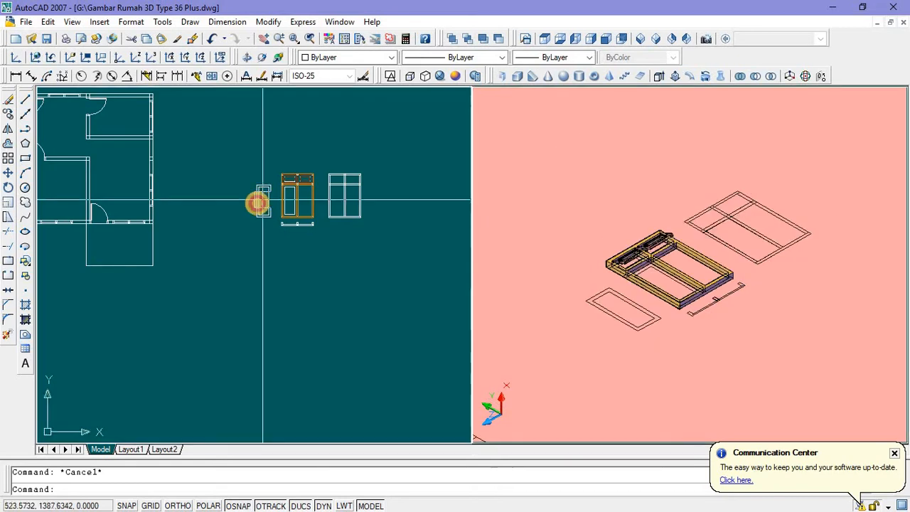
Step: Copy the two nested sash rectangles beside the window elevation straight to the left with Ortho on
scroll(261, 205, "up", 5)
left_click(230, 121)
left_click(307, 251)
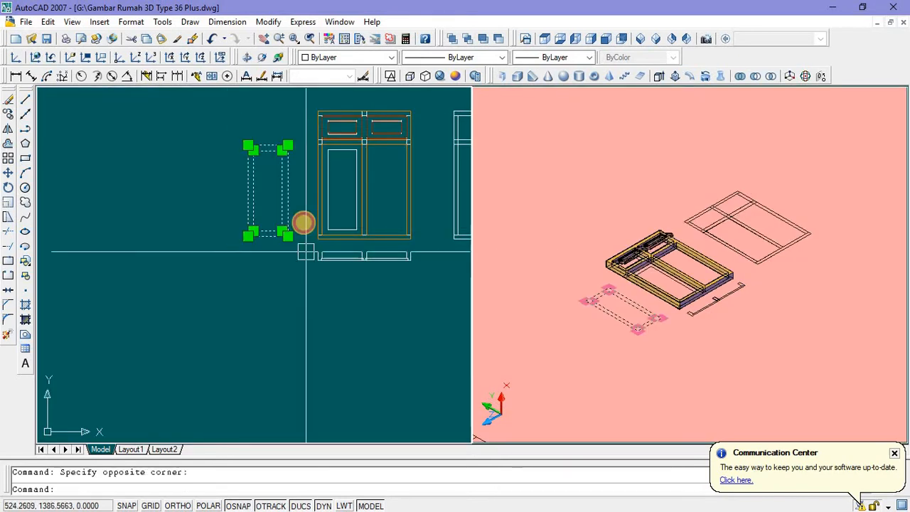
right_click(306, 221)
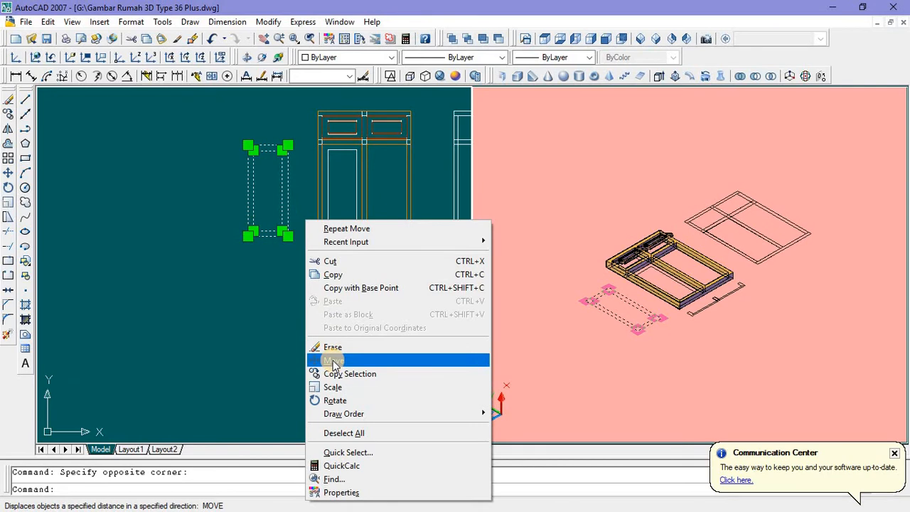
left_click(334, 374)
left_click(329, 368)
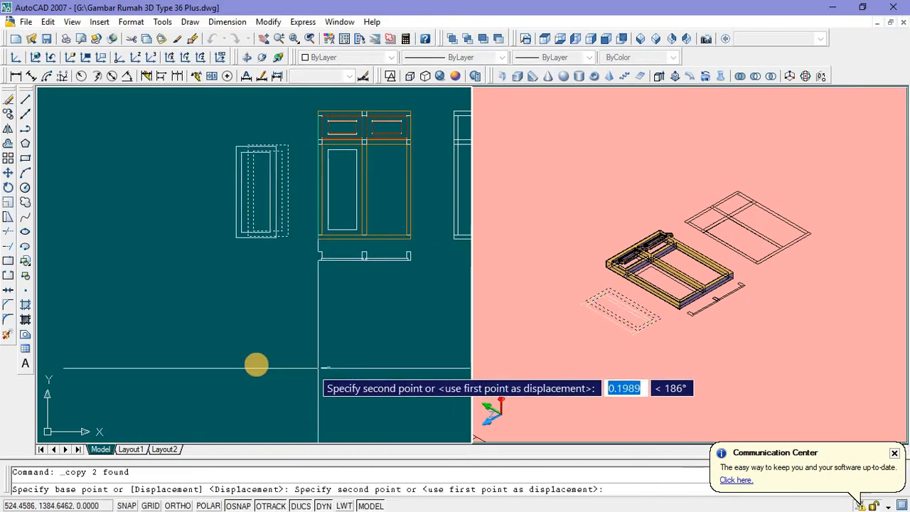
left_click(179, 506)
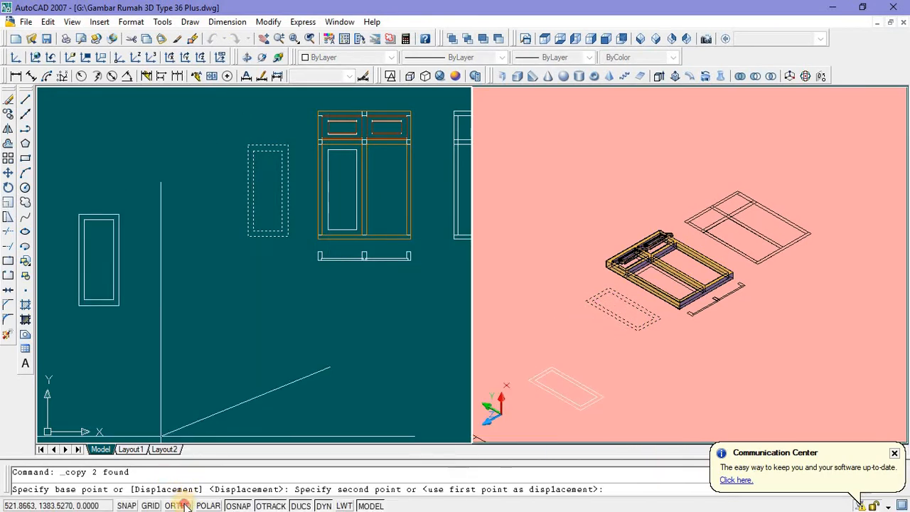
left_click(245, 413)
key("Escape")
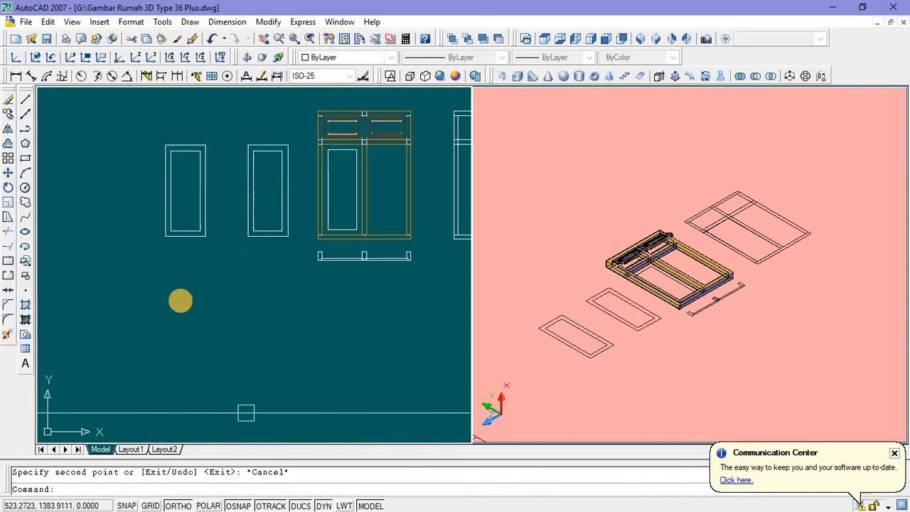
Step: Extrude the outer rectangle of the copied pair to a height of 0.04
scroll(168, 159, "up", 3)
left_click(192, 211)
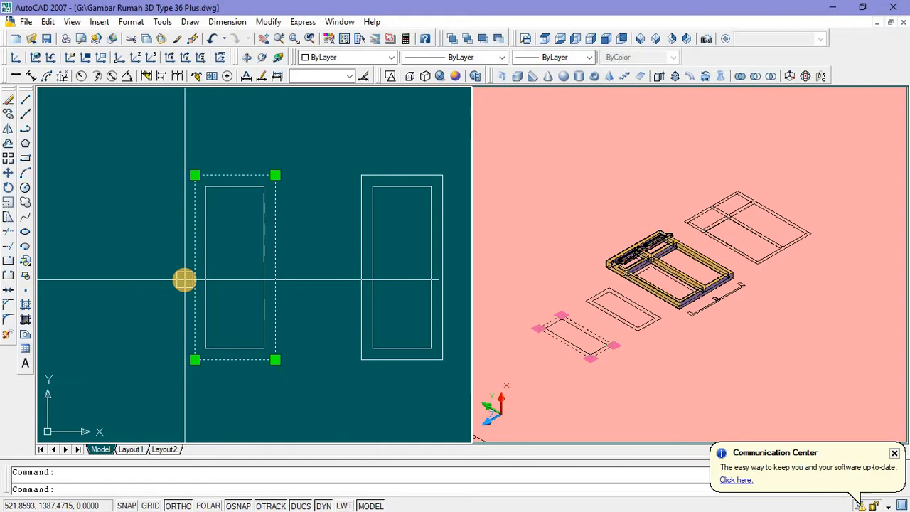
type("ex")
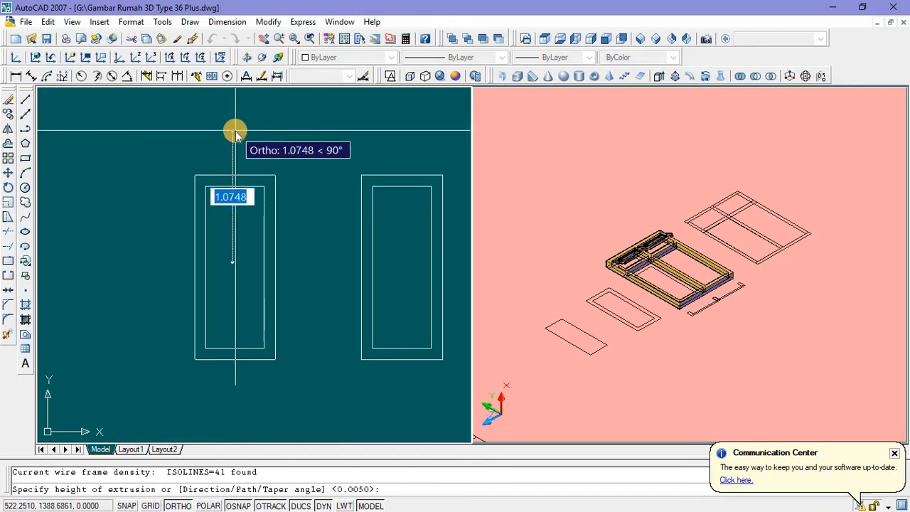
type("0")
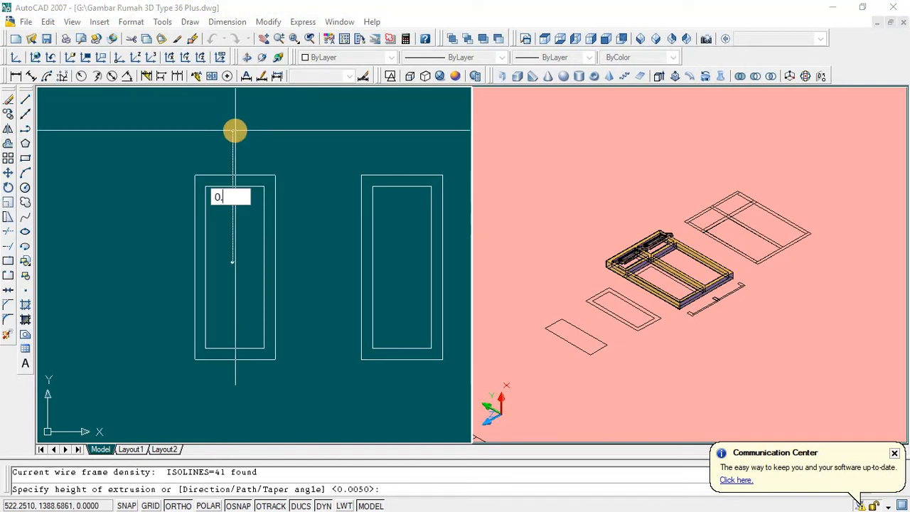
type(".04")
key("Return")
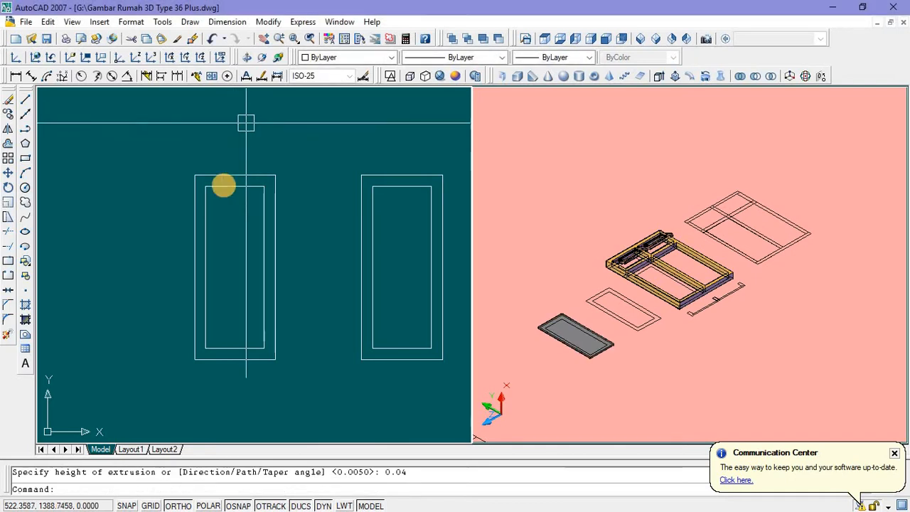
Step: Extrude the inner rectangle of the copied pair to a height of 1
left_click(212, 212)
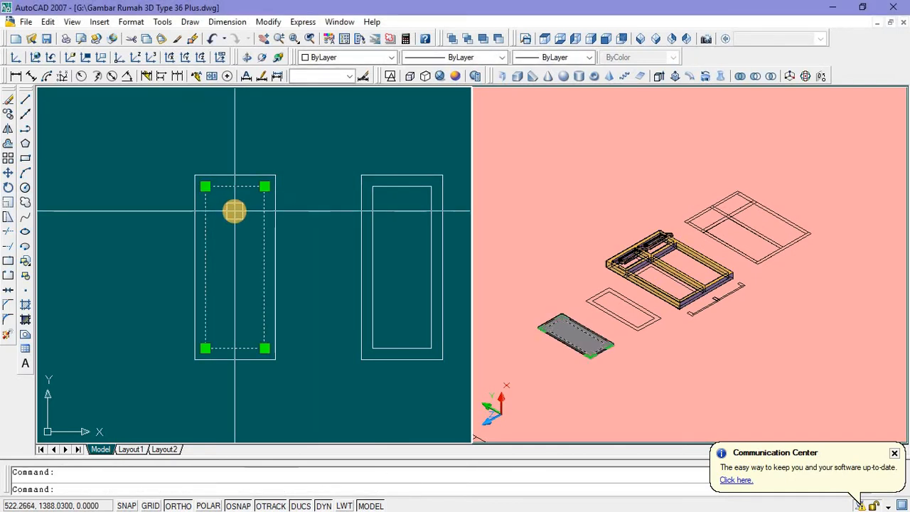
type("ext")
key("Return")
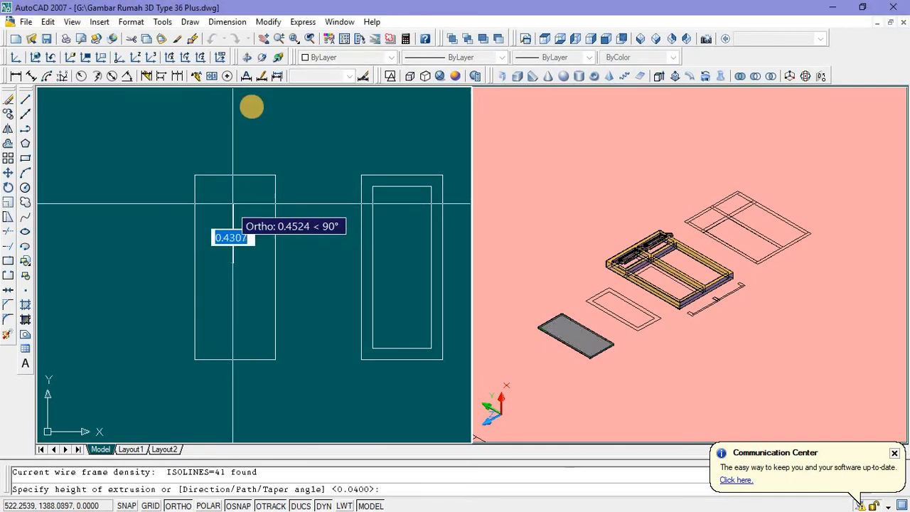
type("1")
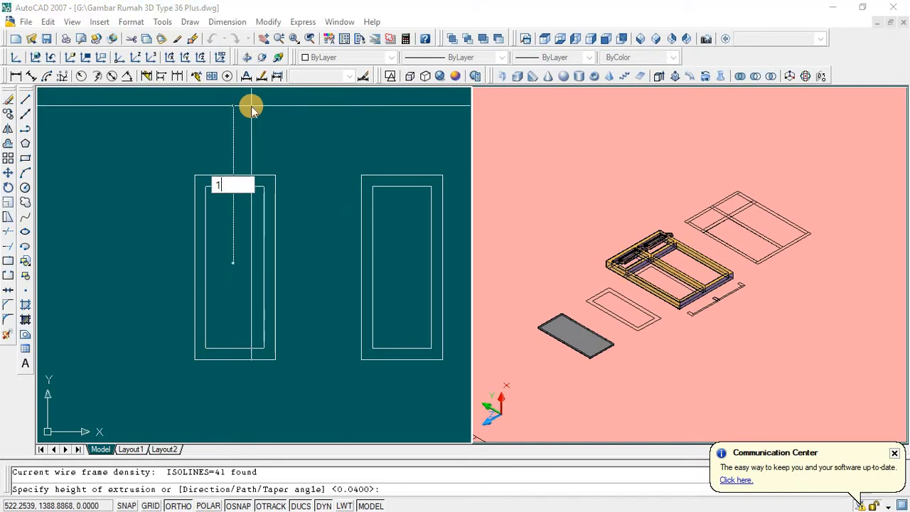
key("Return")
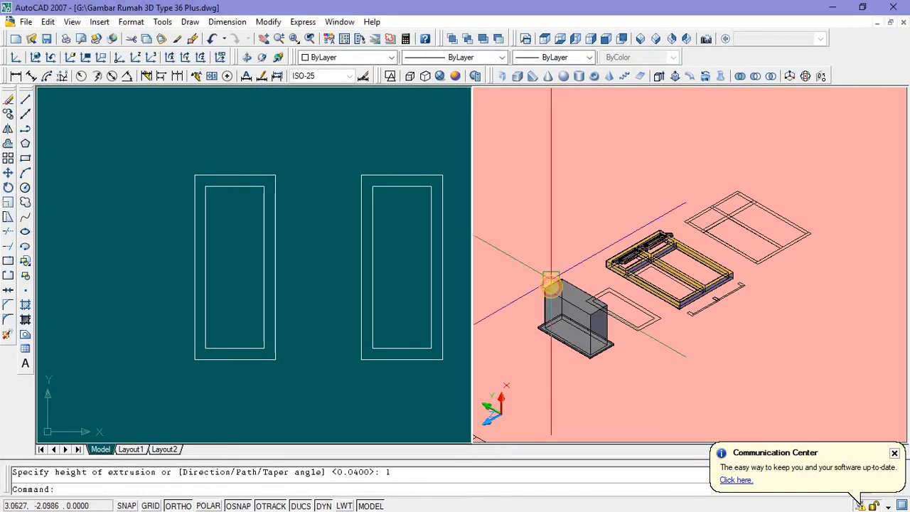
Step: Move the tall inner block slightly down along the vertical axis so it passes fully through the thin slab
left_click(546, 283)
right_click(547, 211)
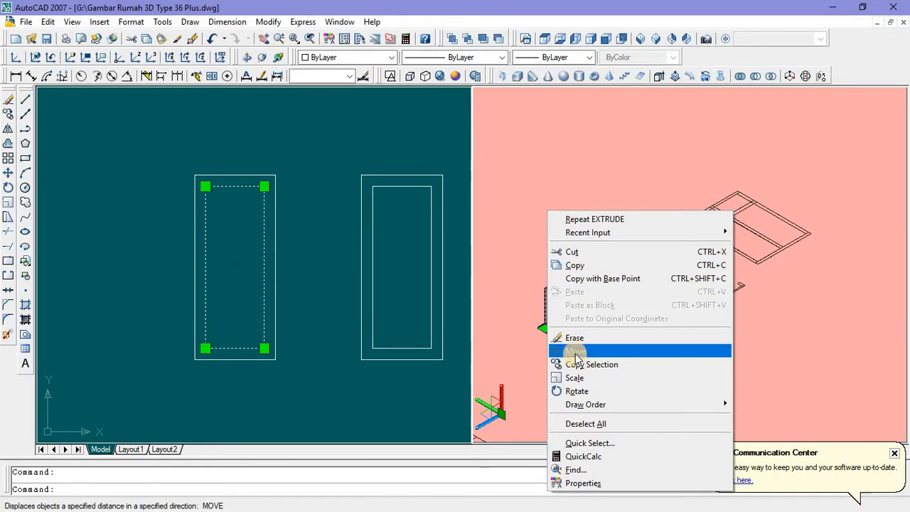
left_click(576, 351)
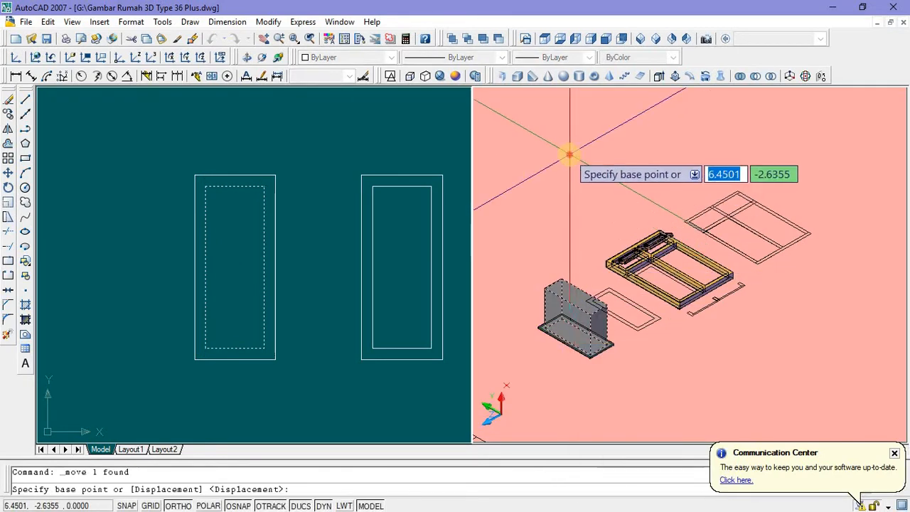
left_click(568, 155)
left_click(569, 163)
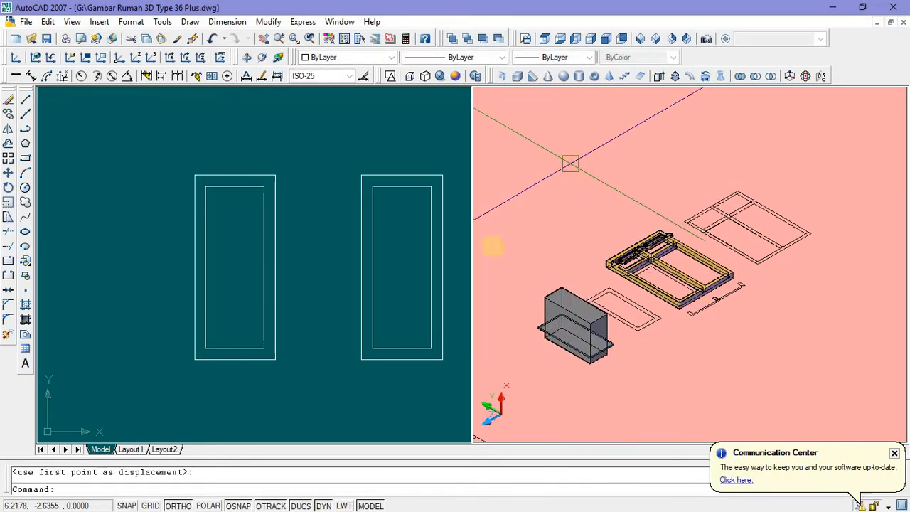
Step: Subtract the tall inner block from the thin outer slab to form a hollow sash frame
scroll(573, 326, "up", 4)
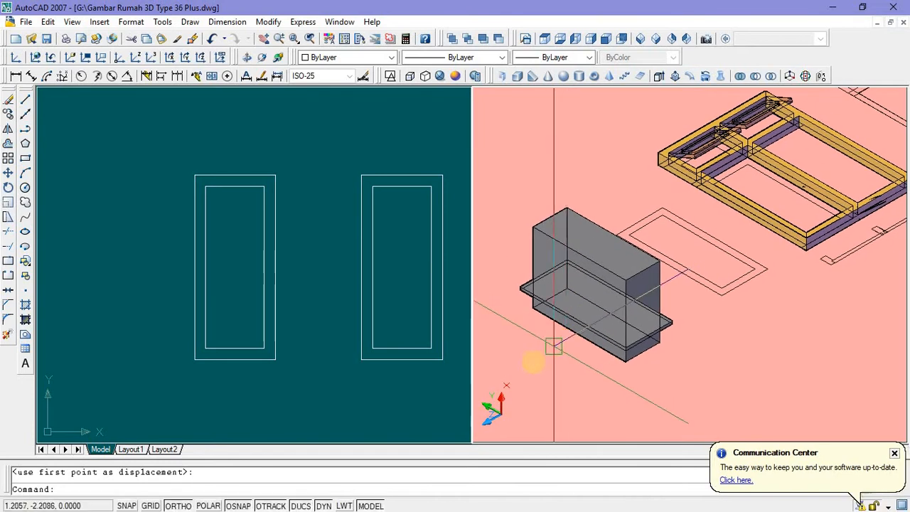
left_click(755, 76)
left_click(519, 290)
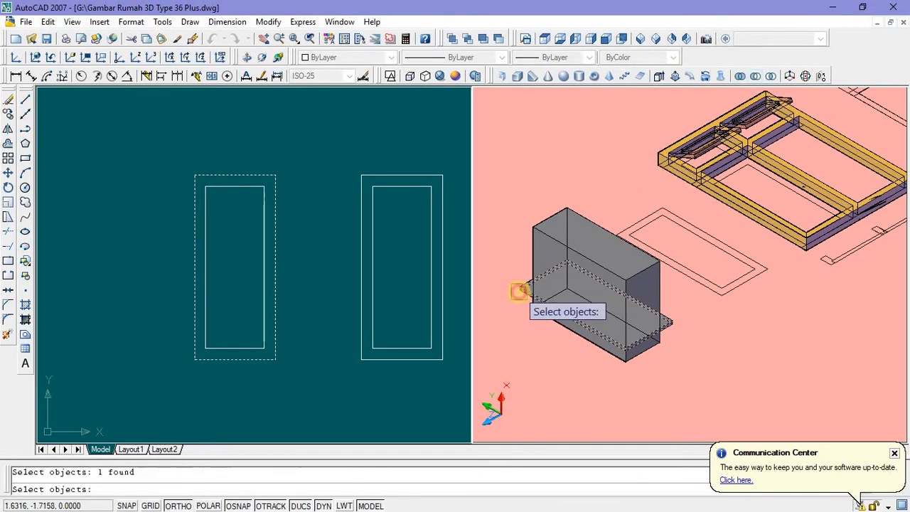
right_click(547, 257)
left_click(556, 244)
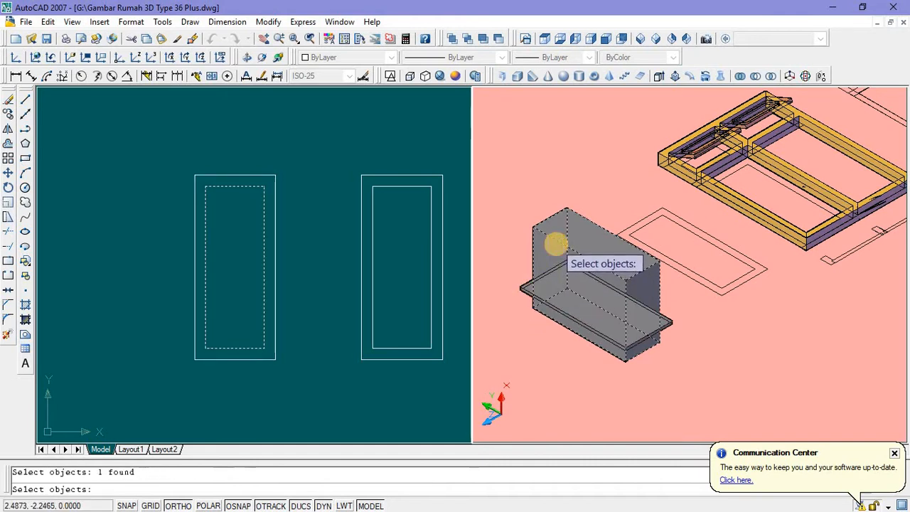
right_click(564, 309)
scroll(572, 305, "up", 4)
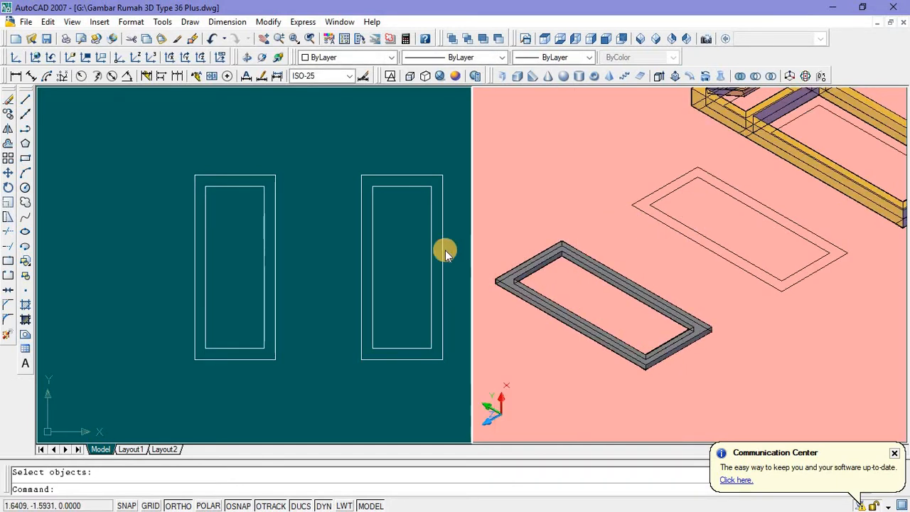
Step: Draw a rectangle across the sash frame's opening between its opposite inner corners
left_click(91, 178)
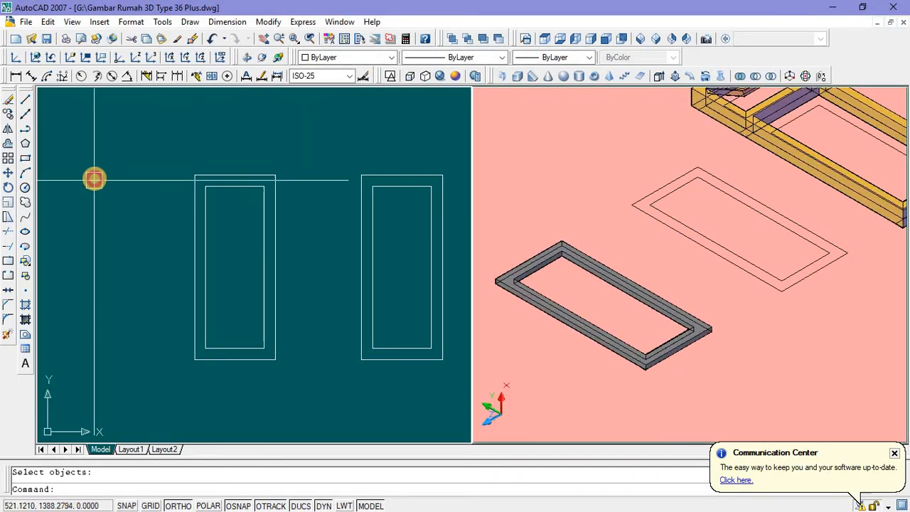
left_click(25, 157)
left_click(206, 188)
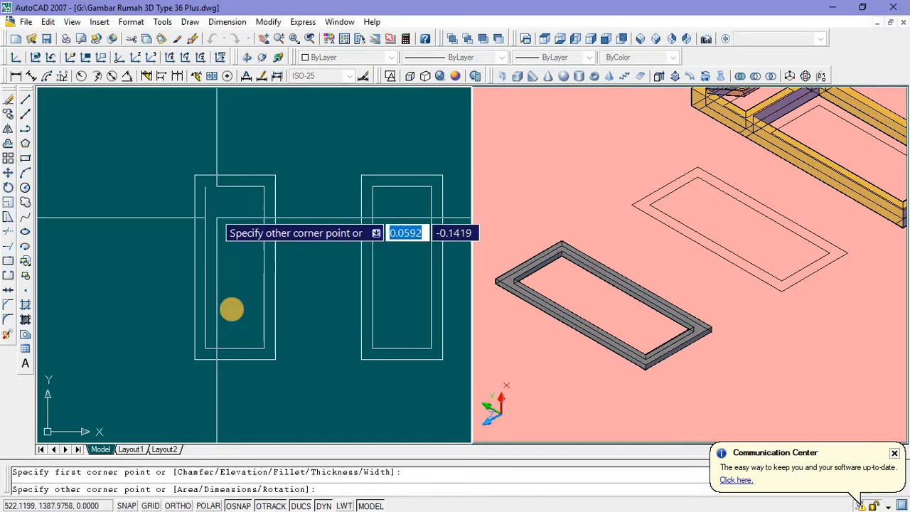
left_click(263, 347)
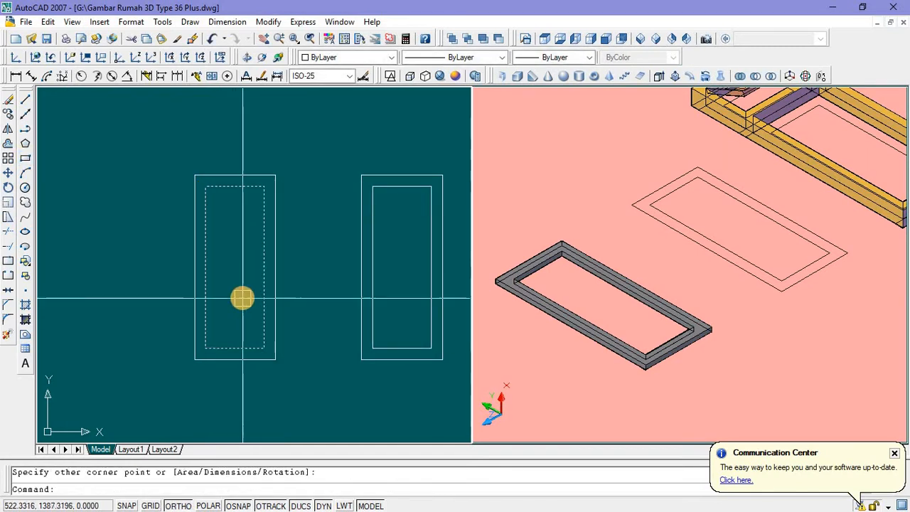
key("Escape")
Step: Extrude the rectangle in the sash frame's opening by 0.005 as a thin pane
left_click(211, 296)
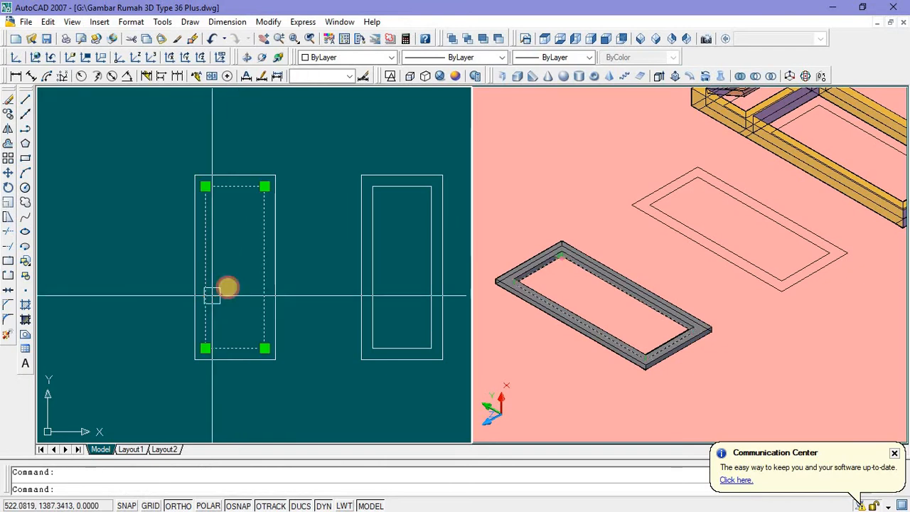
type("ex")
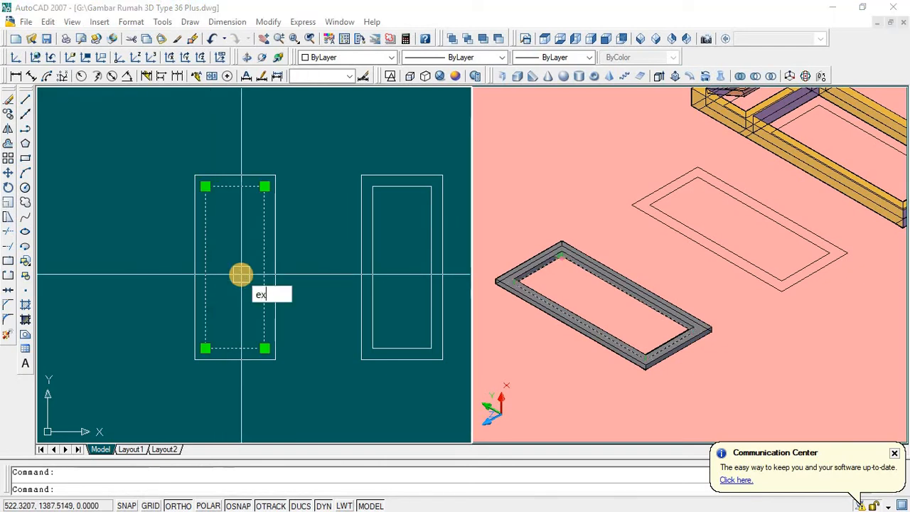
type("t")
key("Return")
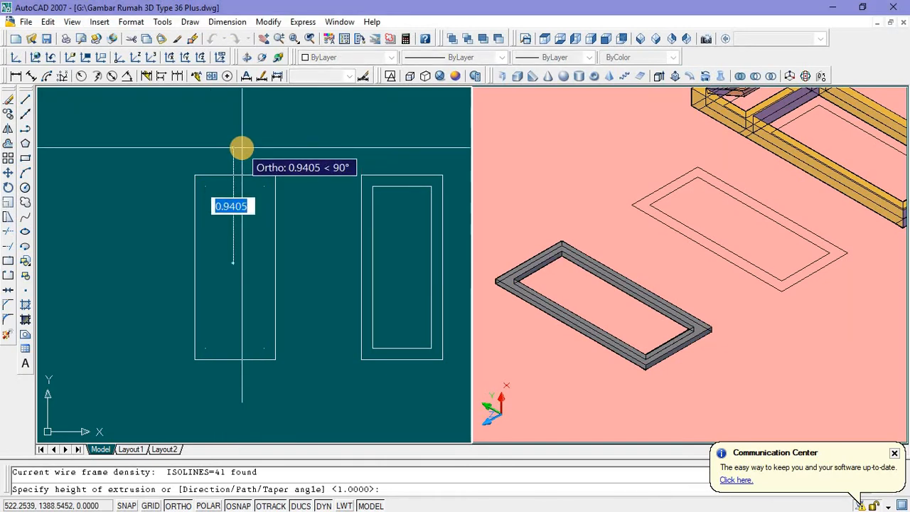
type("0.0")
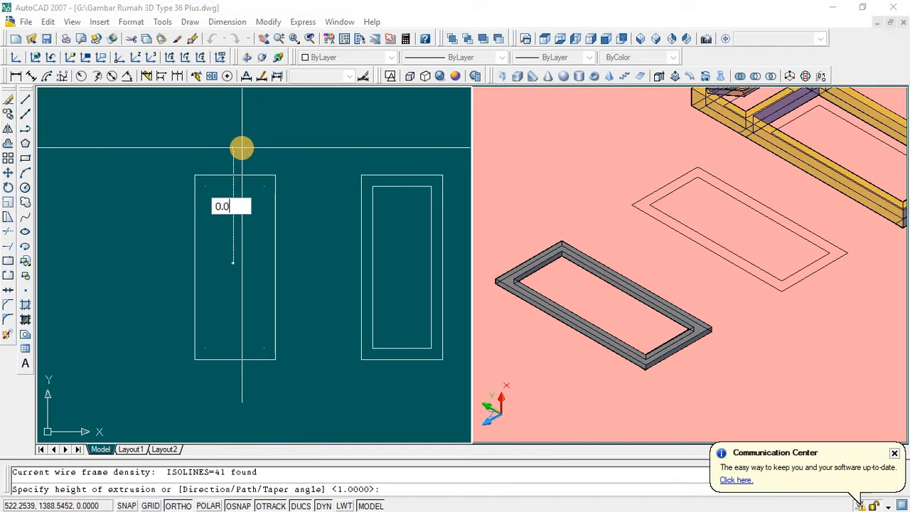
type("05")
key("Return")
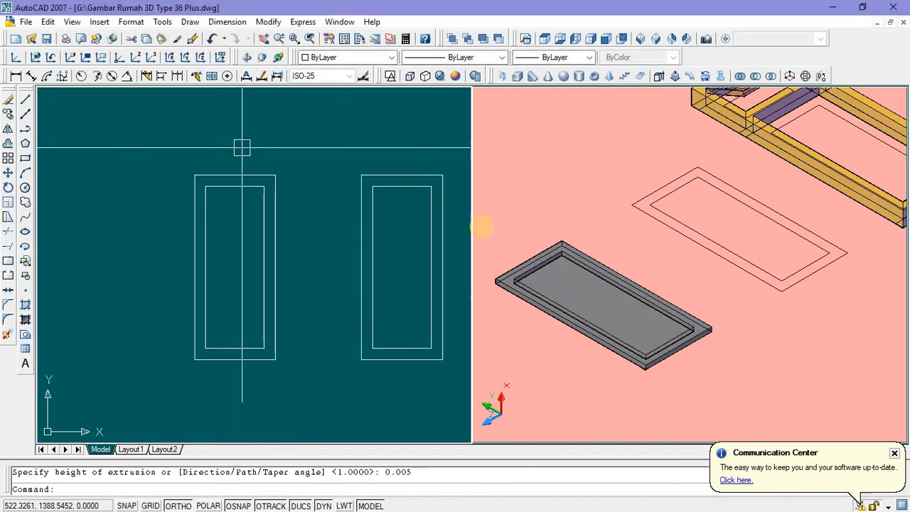
Step: Move the thin pane vertically up about 0.017 from its corner edge to the middle of the sash frame's thickness
left_click(599, 296)
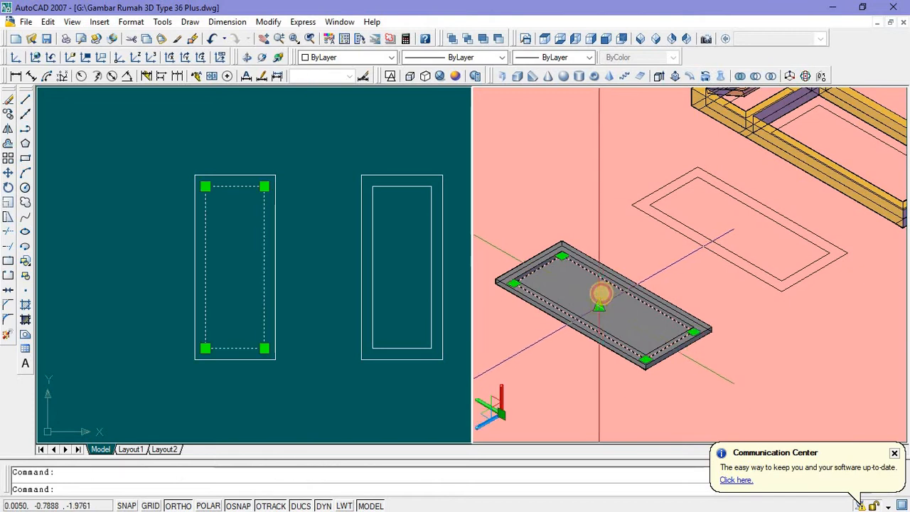
scroll(642, 338, "up", 10)
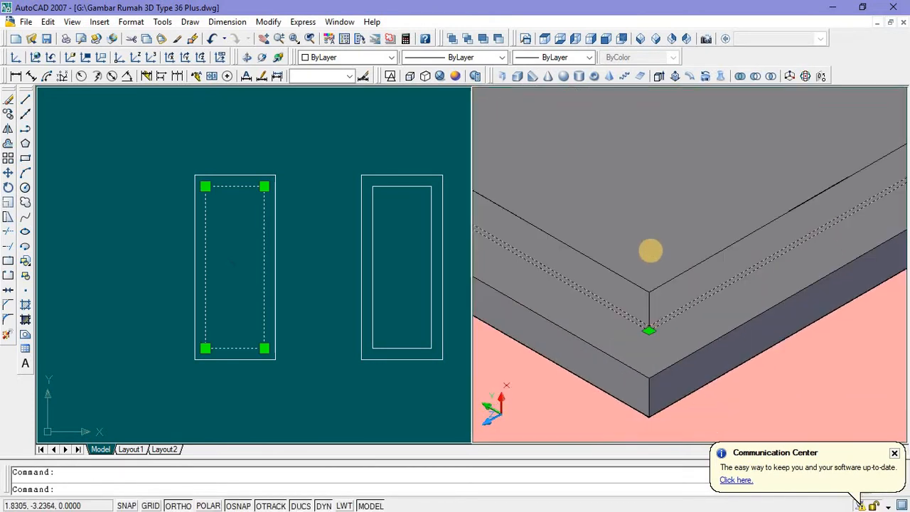
right_click(660, 228)
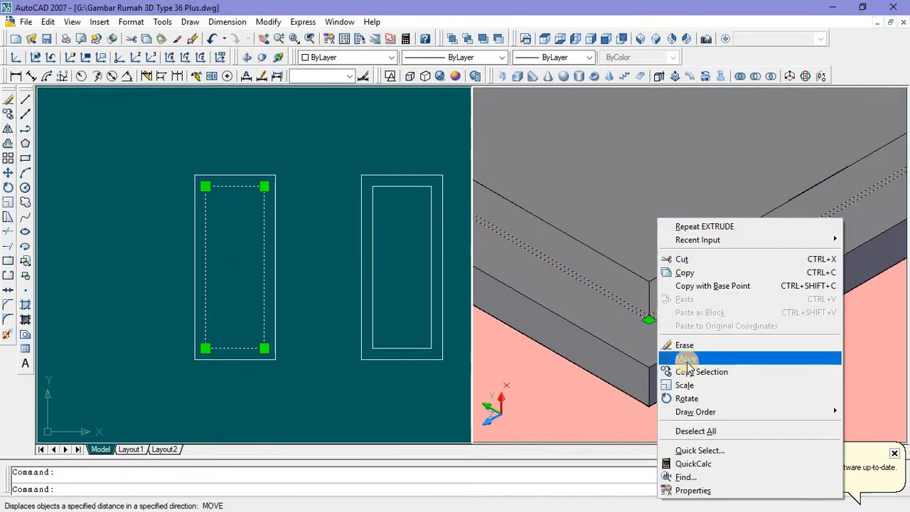
left_click(687, 360)
scroll(632, 300, "up", 6)
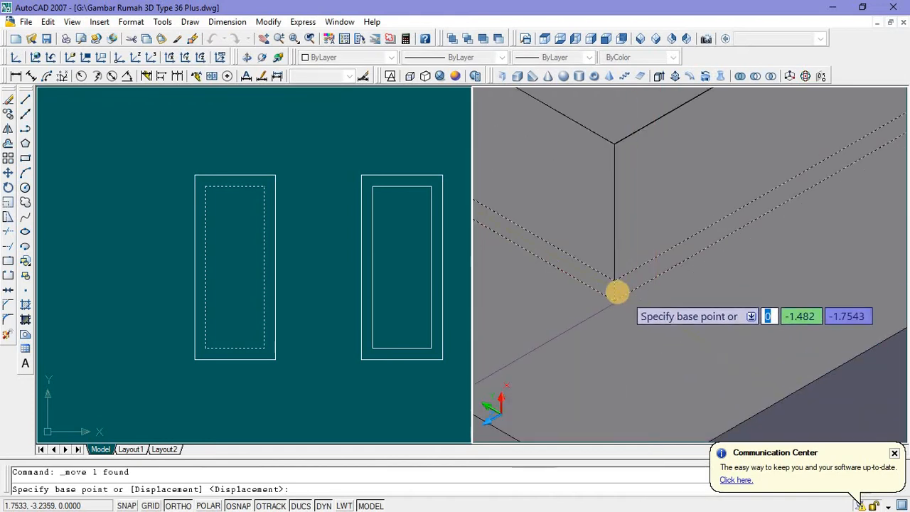
left_click(615, 290)
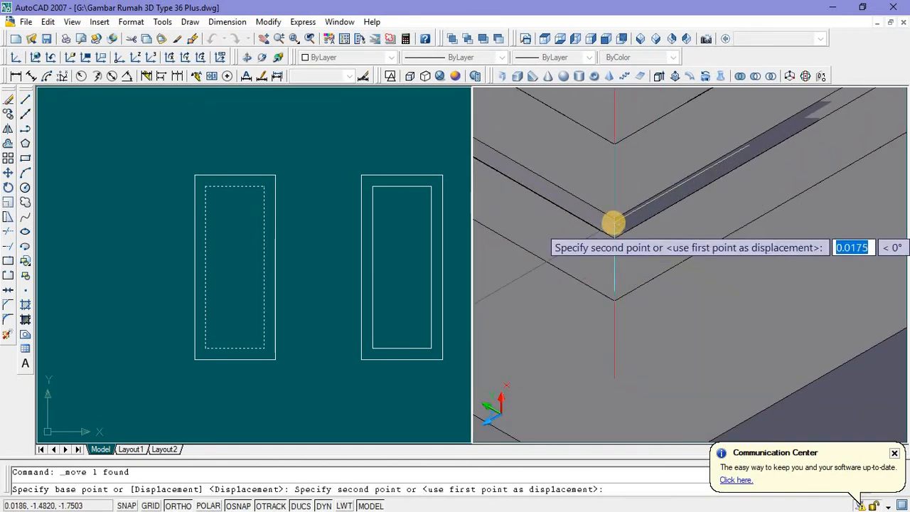
scroll(613, 219, "up", 5)
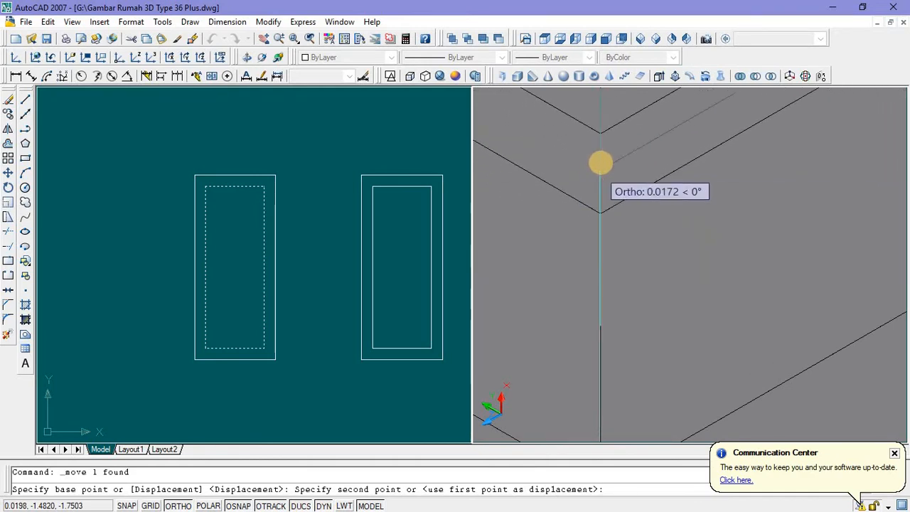
left_click(600, 163)
scroll(627, 298, "down", 2)
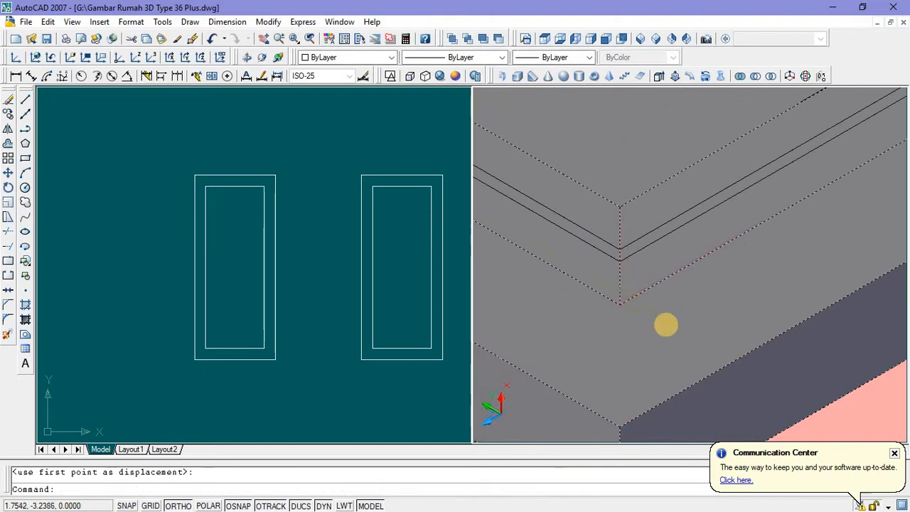
Step: Set the hollow sash frame's colour to Color 22, leaving the pane unchanged
scroll(666, 325, "down", 4)
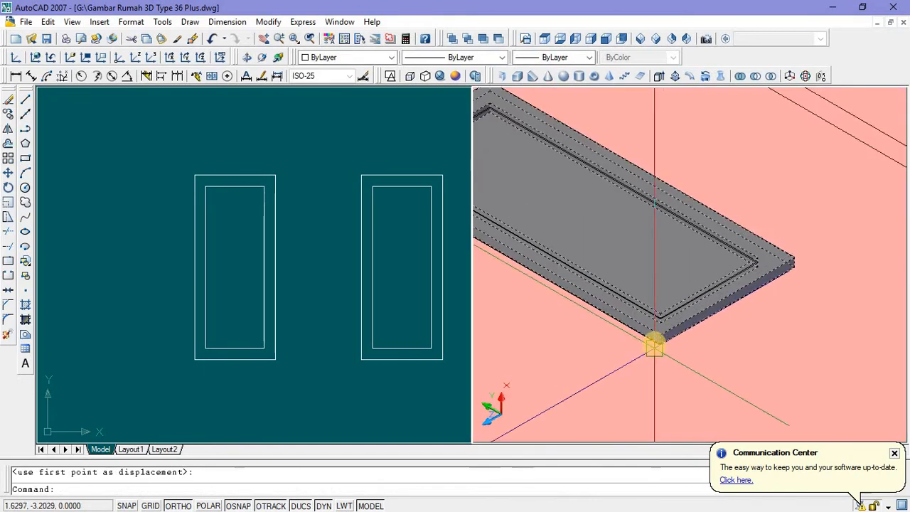
key("Escape")
scroll(654, 334, "down", 4)
scroll(609, 305, "up", 3)
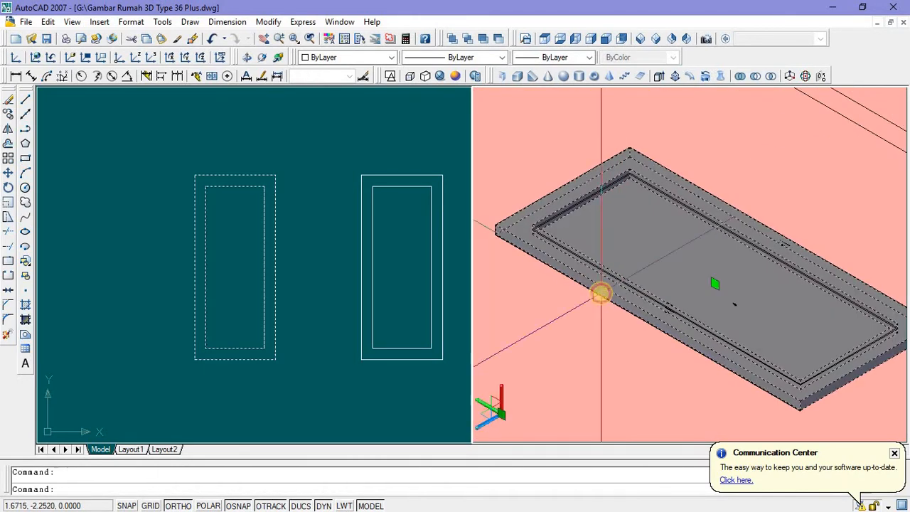
left_click(391, 57)
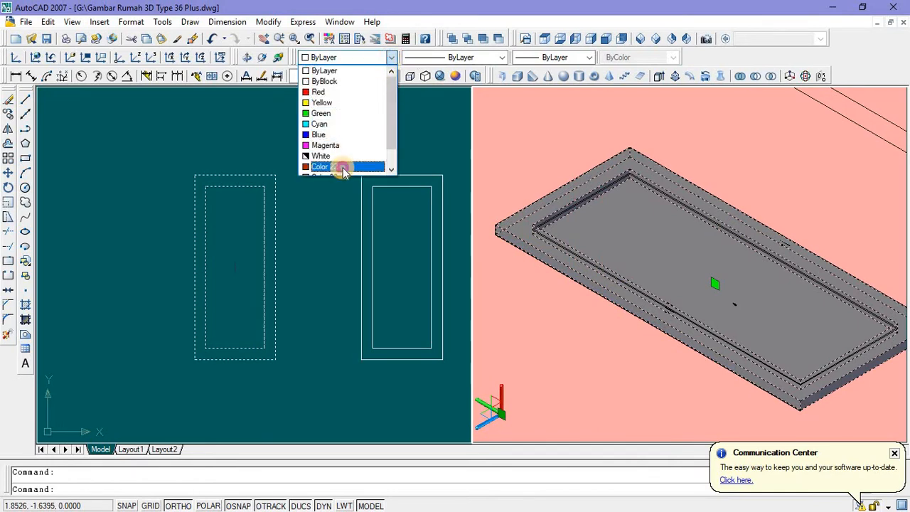
left_click(343, 168)
key("Escape")
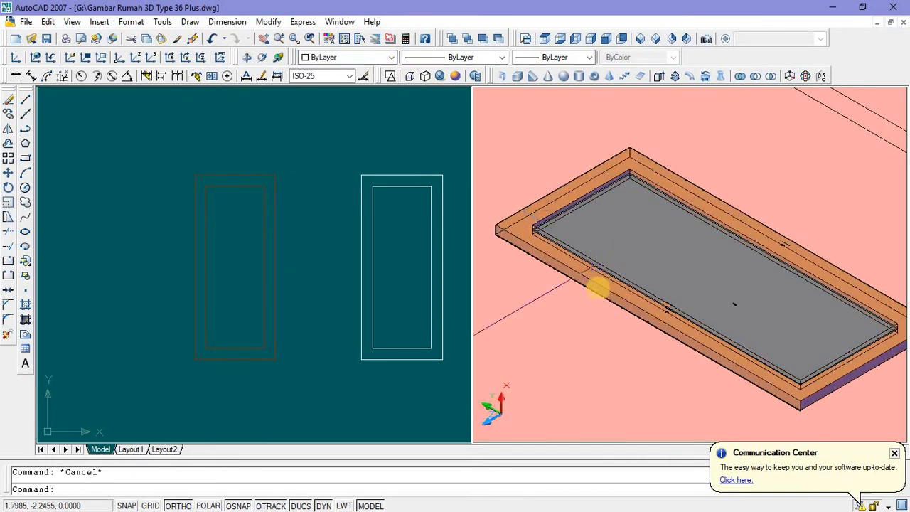
Step: Move the orange sash frame from its outer top corner to the matching inner corner of the yellow window frame's nearer large opening
scroll(597, 288, "down", 8)
scroll(649, 275, "up", 3)
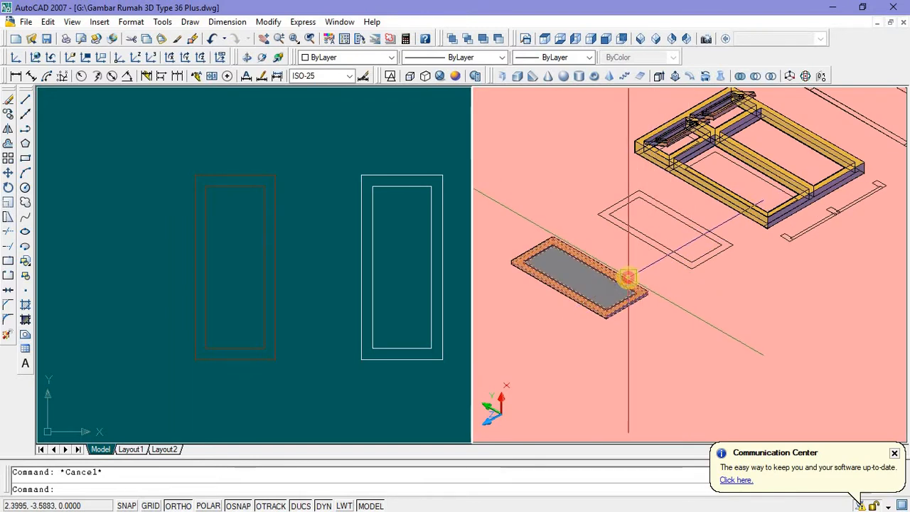
left_click(628, 277)
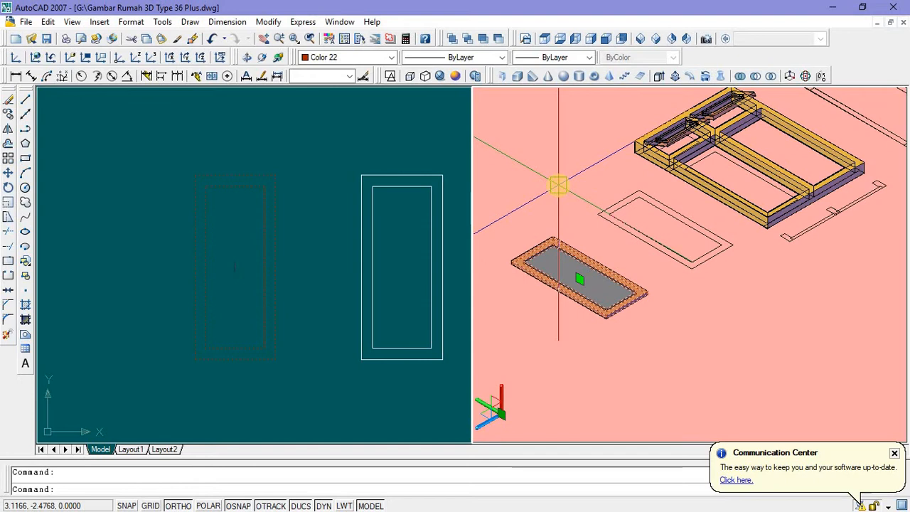
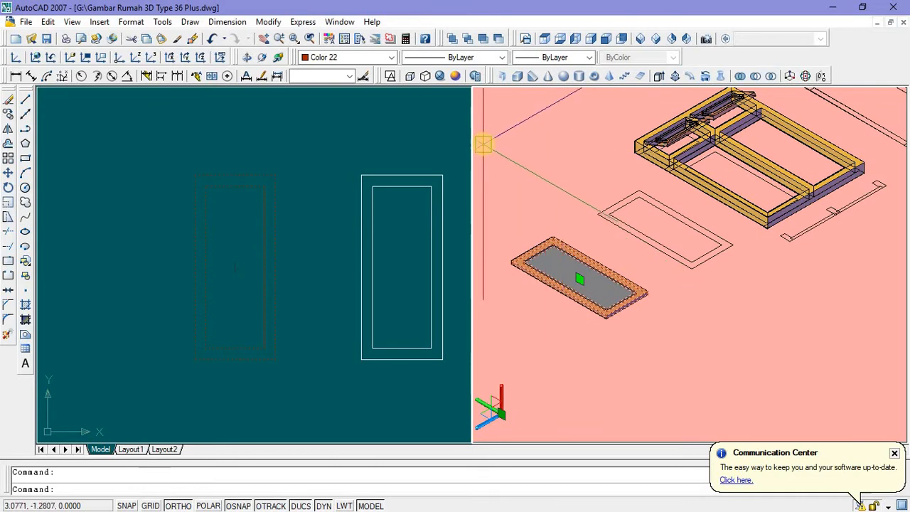
right_click(557, 175)
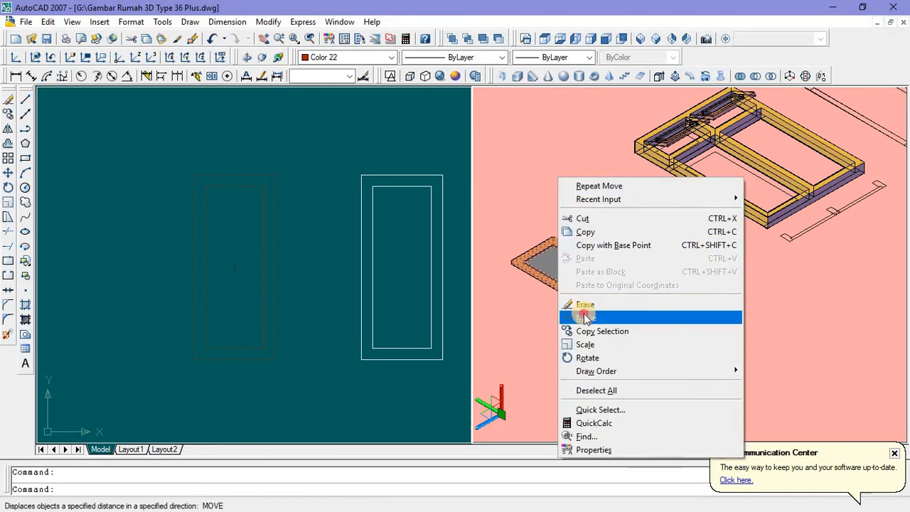
left_click(585, 317)
scroll(516, 254, "up", 5)
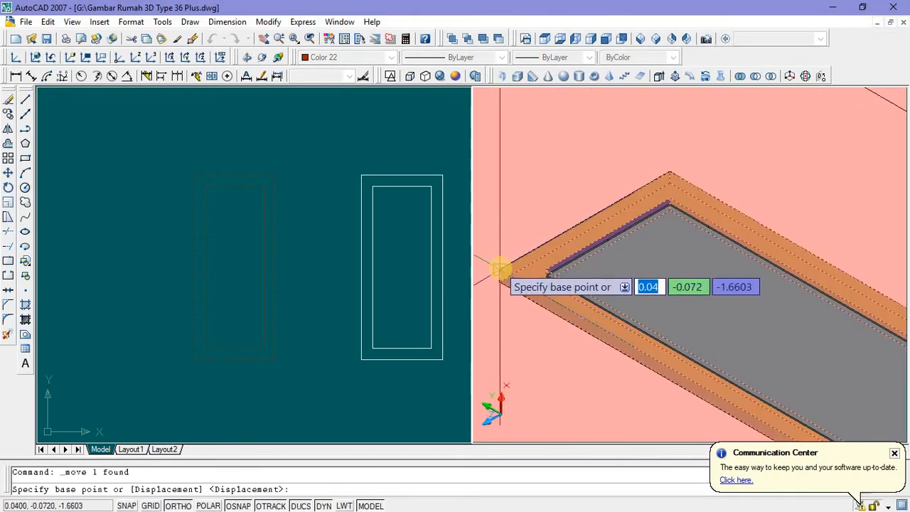
left_click(502, 267)
scroll(554, 285, "down", 4)
scroll(700, 194, "up", 6)
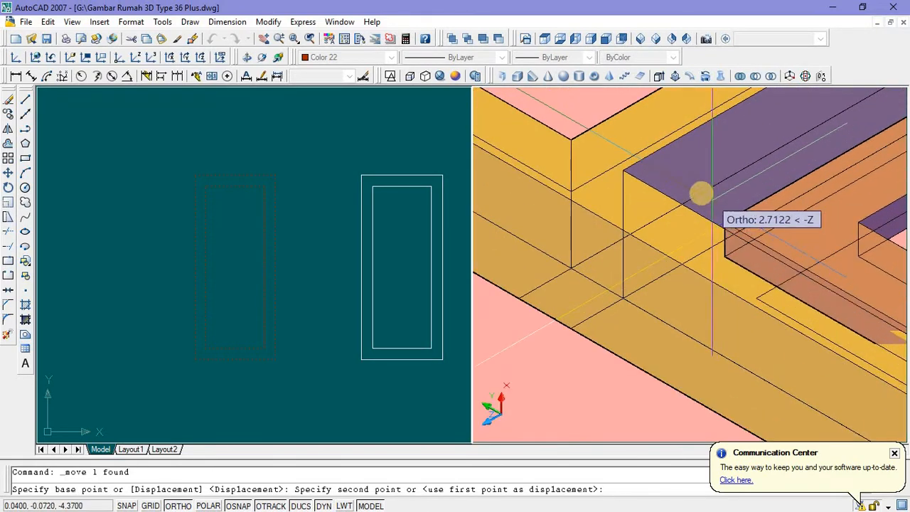
left_click(623, 166)
scroll(623, 166, "down", 5)
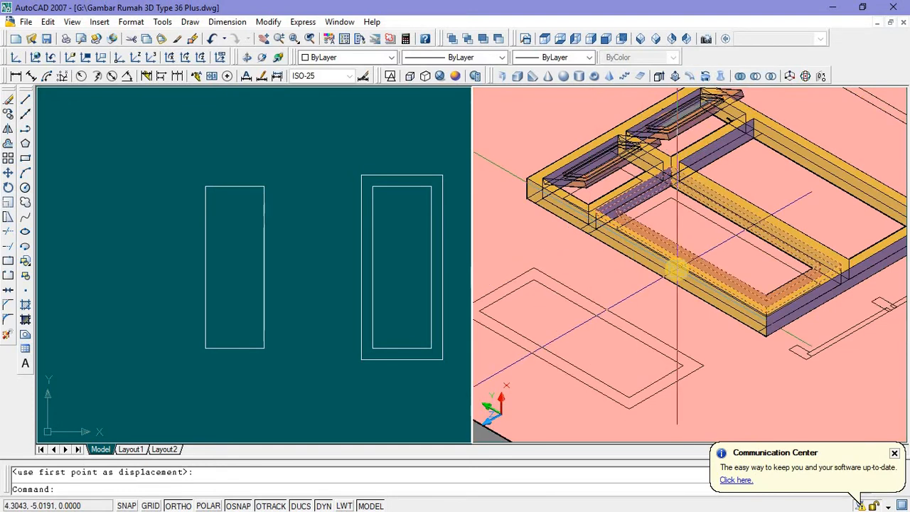
Step: Rotate the sash frame open at a free angle, with Ortho off, about its upper corner in the window frame's nearer large opening
scroll(700, 242, "up", 4)
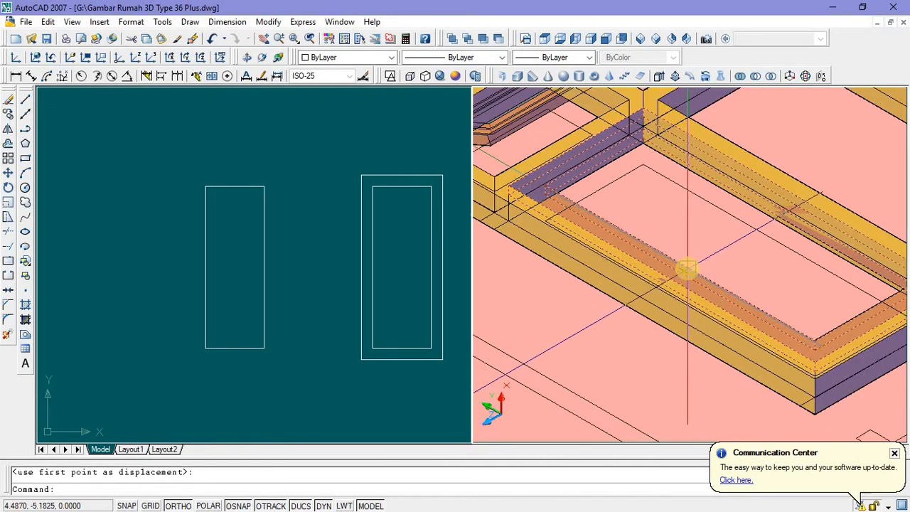
left_click(687, 269)
right_click(658, 216)
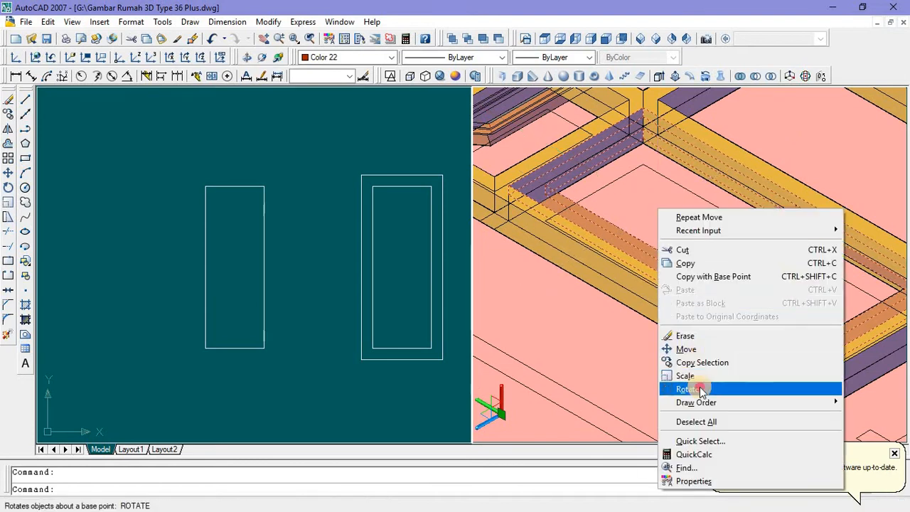
left_click(700, 388)
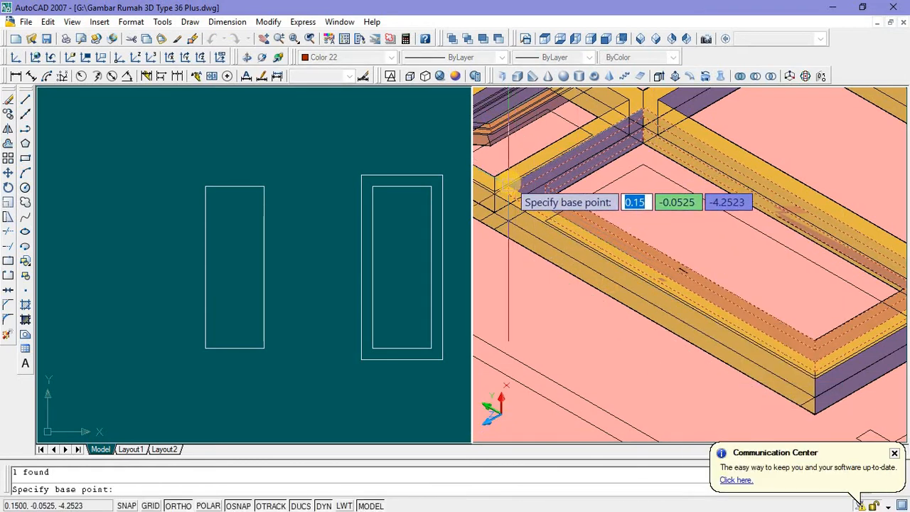
scroll(519, 183, "up", 3)
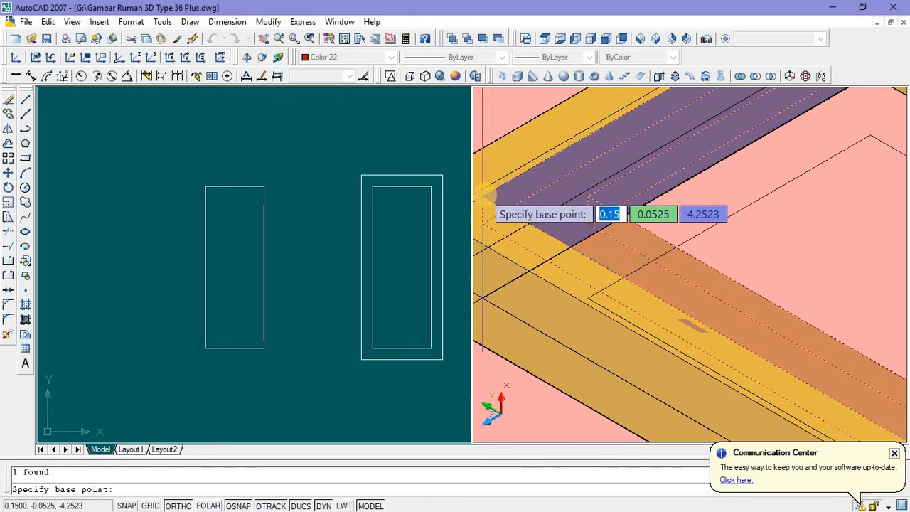
left_click(484, 194)
scroll(484, 194, "down", 6)
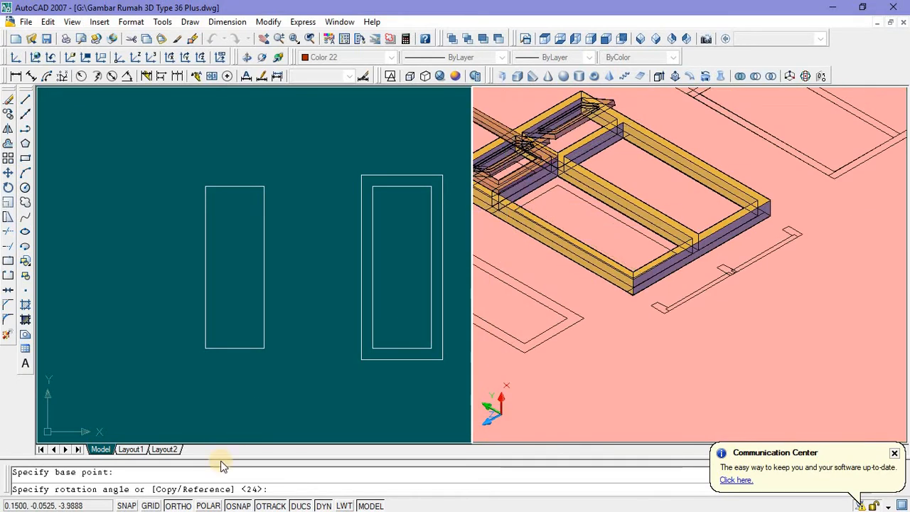
middle_click_drag(626, 256, 767, 263)
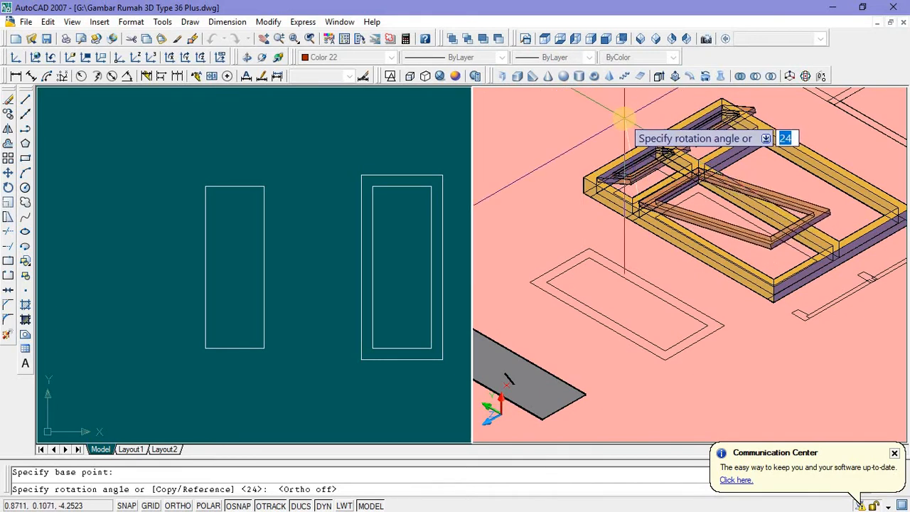
left_click(624, 120)
Step: Copy the opened sash frame 0.73 across, from its upper corner to the matching corner of the window frame's other large opening
scroll(672, 221, "up", 5)
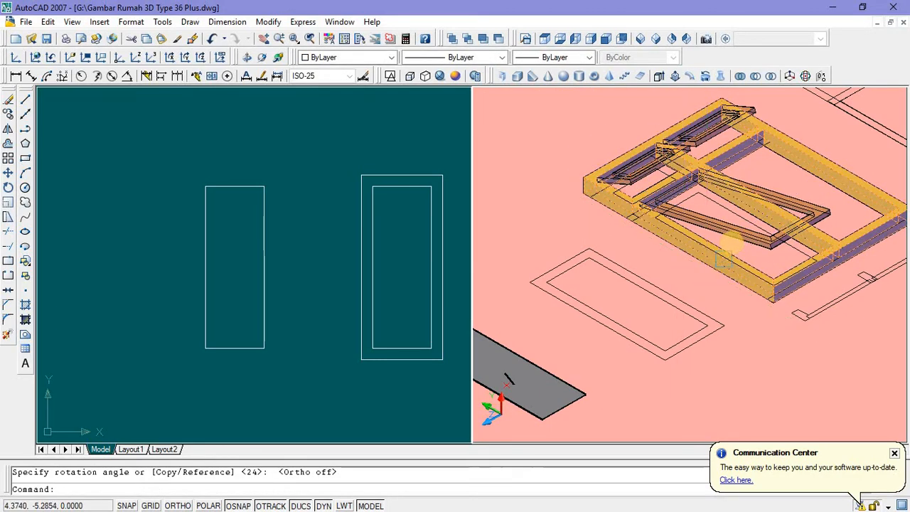
middle_click_drag(672, 221, 692, 245)
left_click(691, 245)
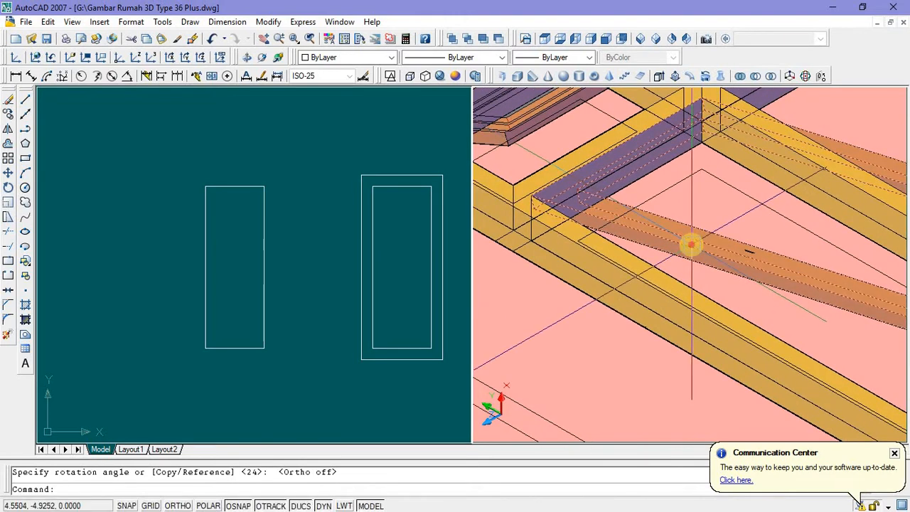
scroll(691, 226, "down", 4)
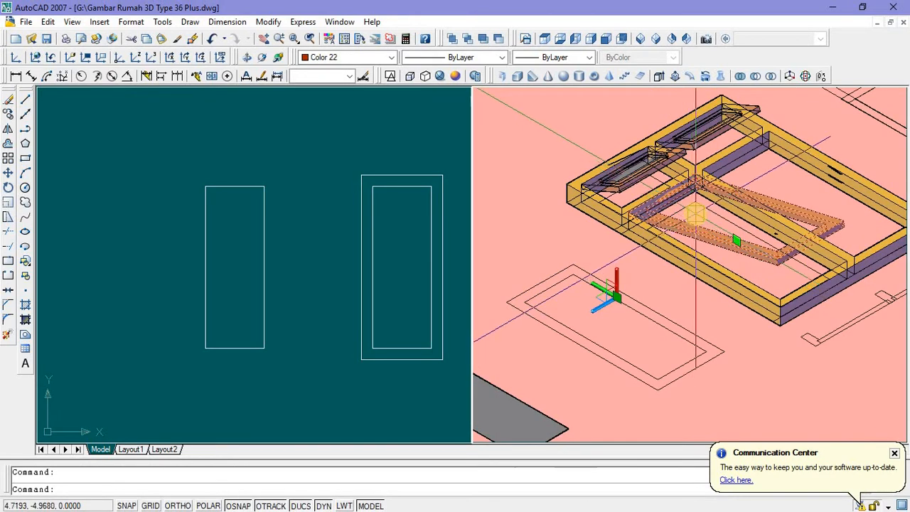
scroll(695, 211, "up", 3)
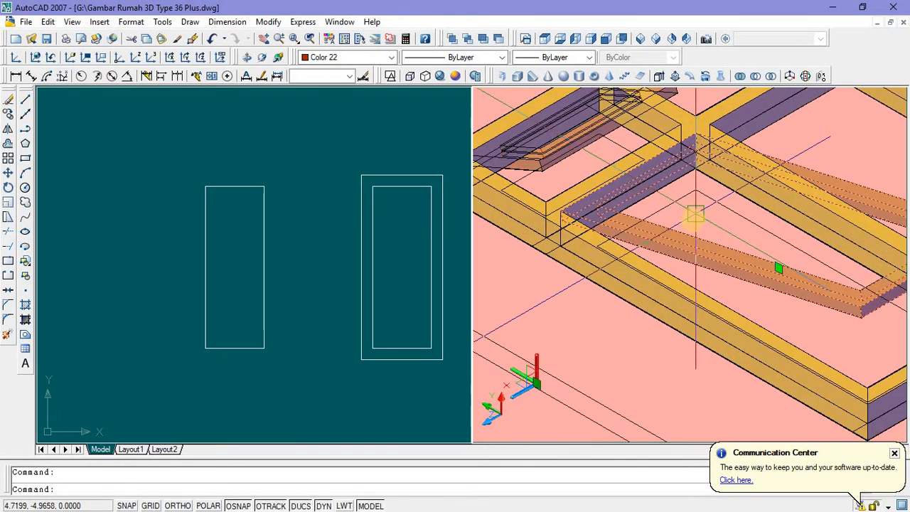
key("Escape")
left_click(681, 241)
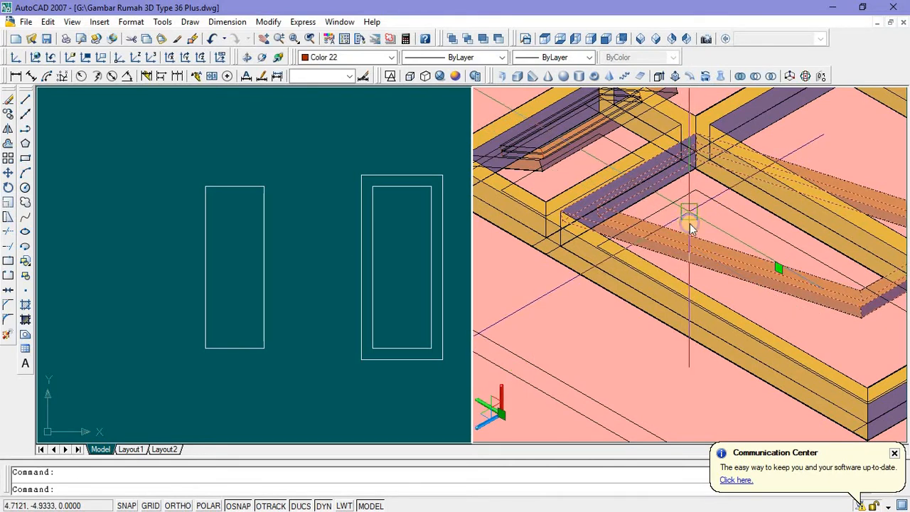
right_click(689, 224)
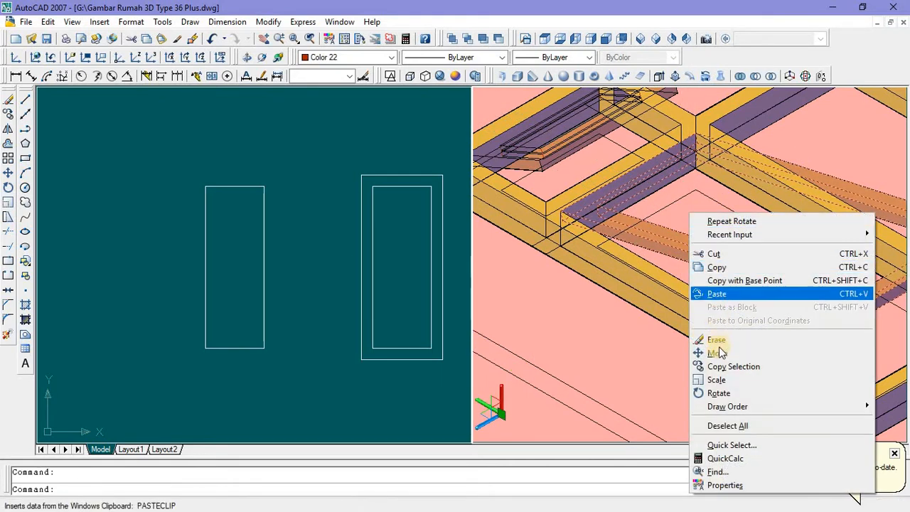
left_click(715, 367)
scroll(686, 174, "up", 3)
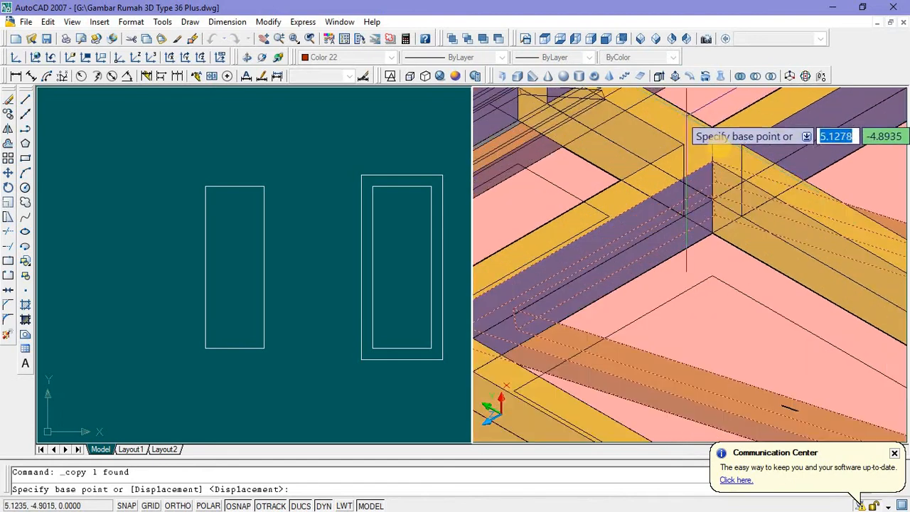
scroll(686, 174, "up", 2)
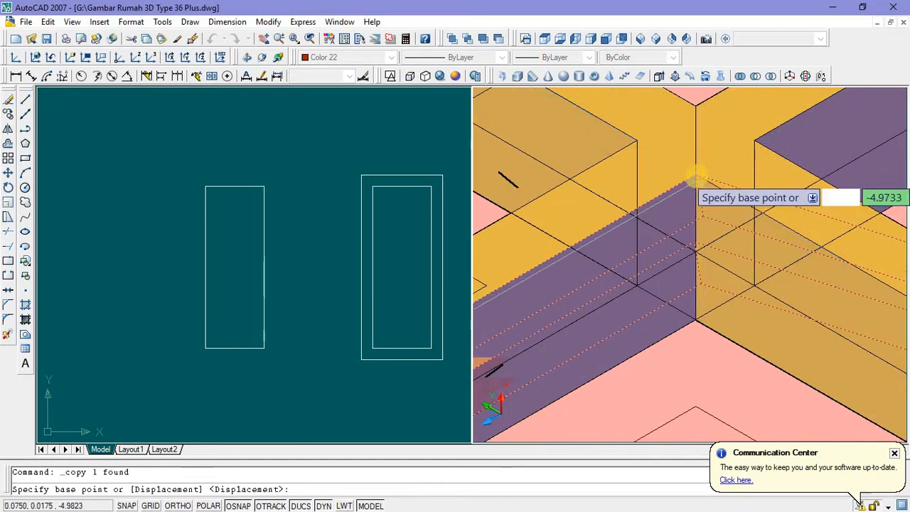
left_click(695, 175)
scroll(694, 176, "down", 3)
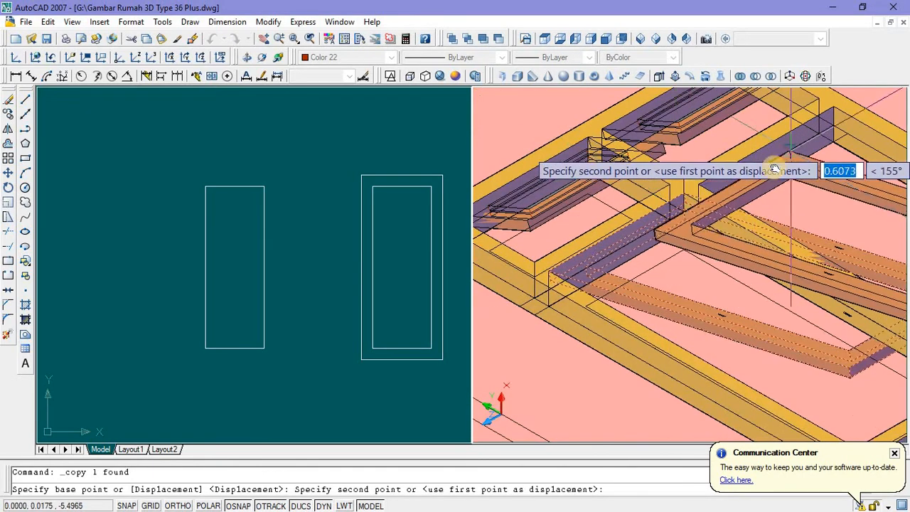
middle_click_drag(774, 171, 747, 201)
scroll(739, 196, "up", 2)
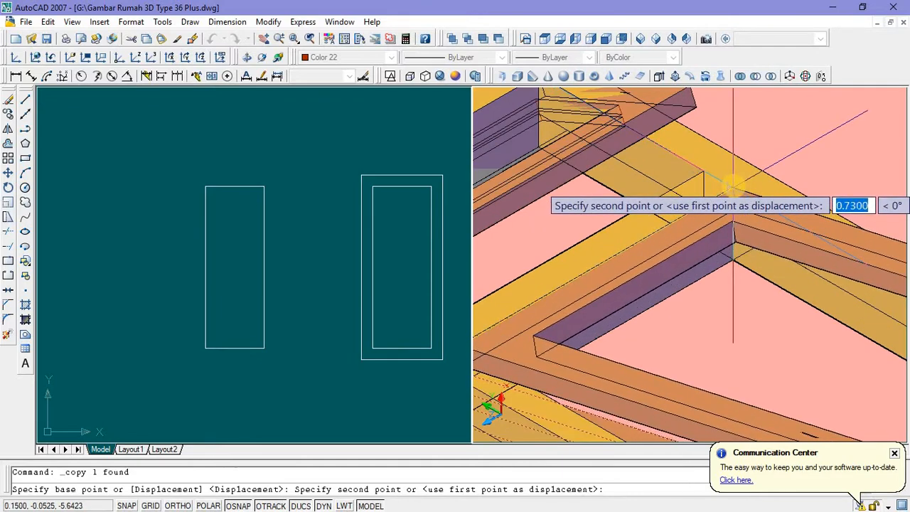
scroll(733, 186, "up", 3)
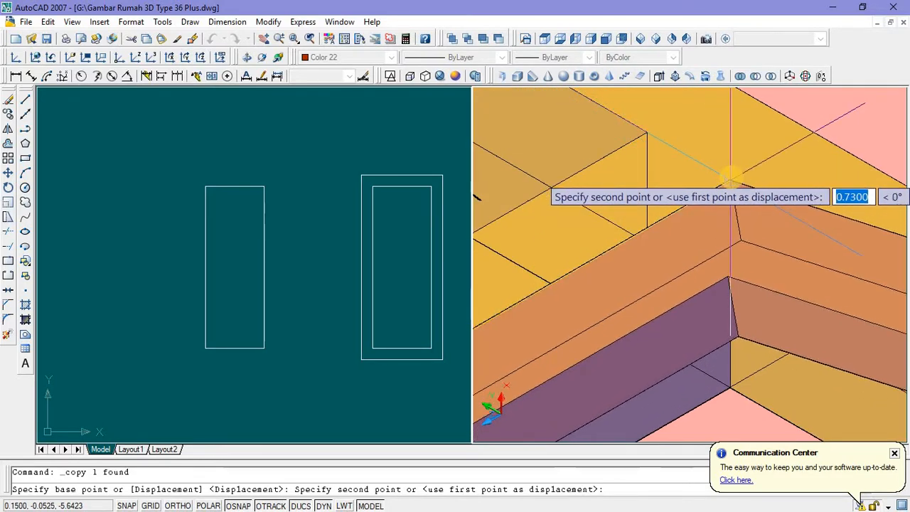
left_click(731, 175)
scroll(727, 237, "down", 5)
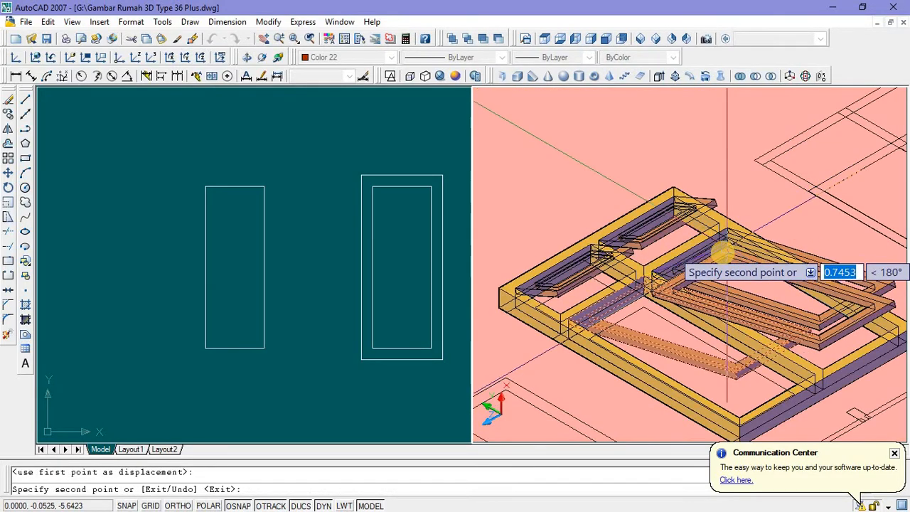
key("Escape")
Step: Examine the two opened sash frames in the window frame and the pane lying beside it
scroll(708, 267, "down", 3)
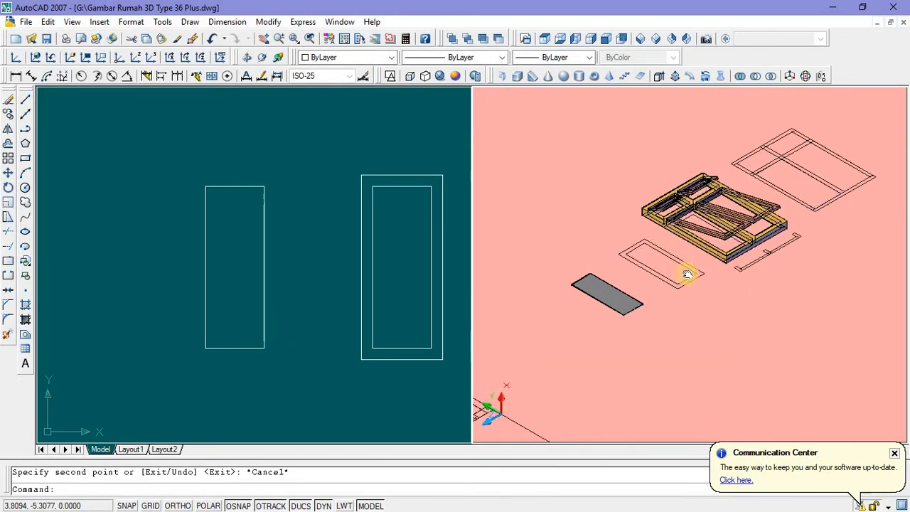
middle_click_drag(687, 275, 662, 276)
scroll(713, 270, "up", 5)
scroll(715, 274, "down", 4)
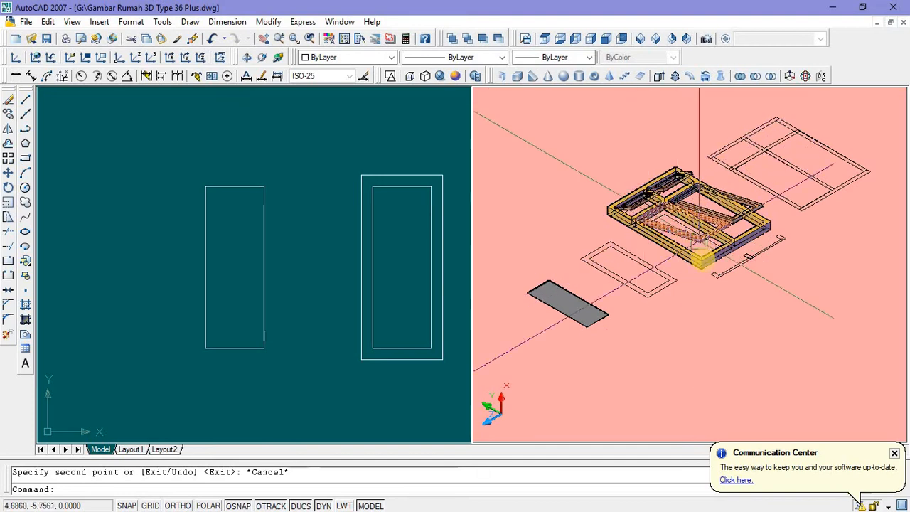
scroll(749, 206, "up", 2)
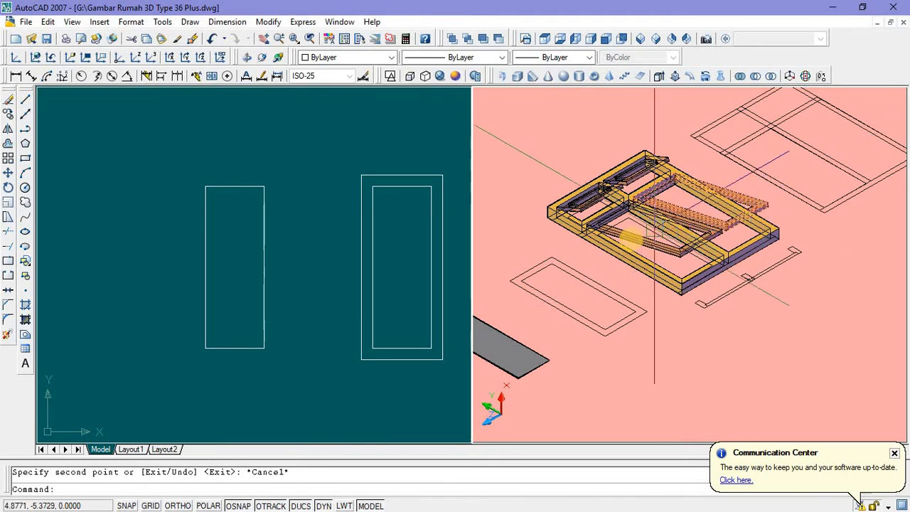
scroll(631, 240, "up", 2)
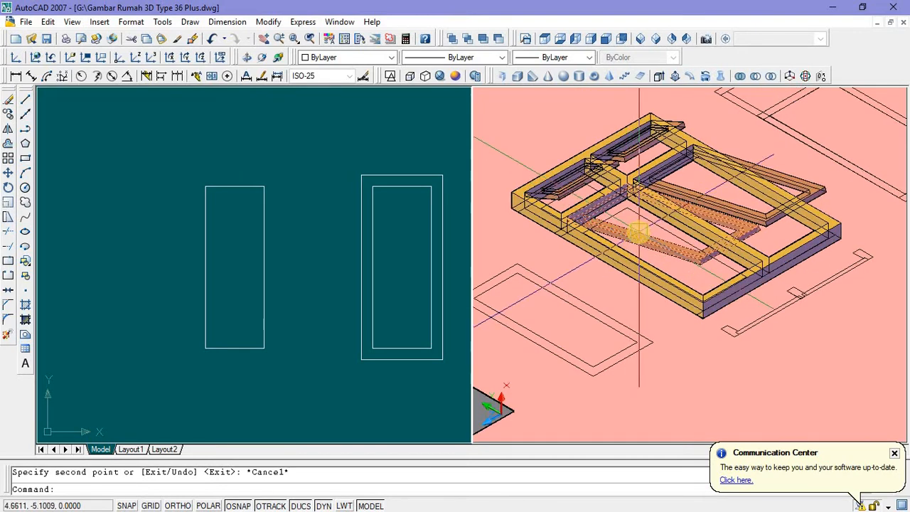
scroll(639, 233, "down", 3)
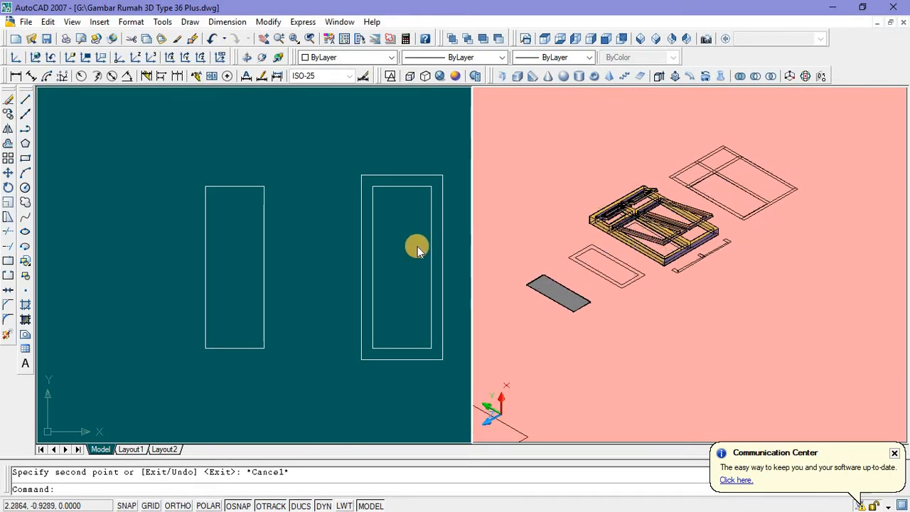
Step: Undo the sash frame's copy, rotation and move so it surrounds the grey pane beside the window frame again
left_click(213, 40)
left_click(214, 40)
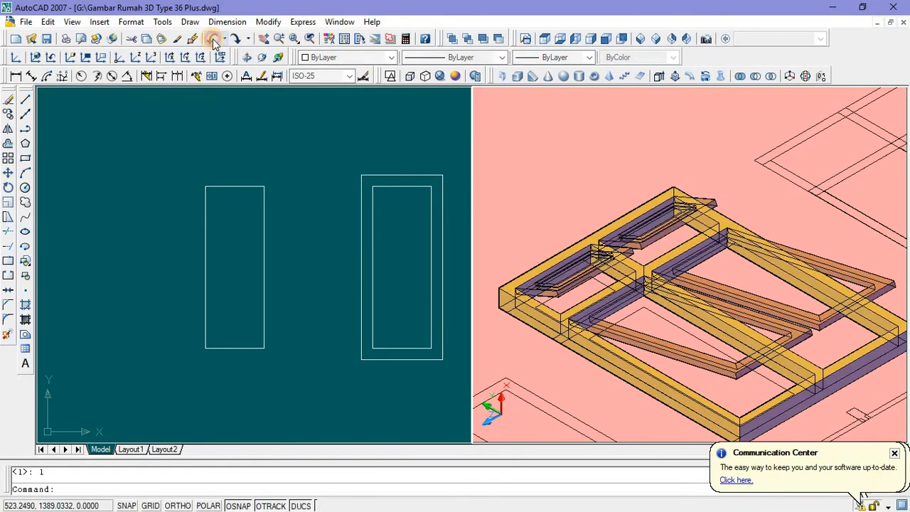
left_click(213, 40)
left_click(213, 40)
left_click(214, 39)
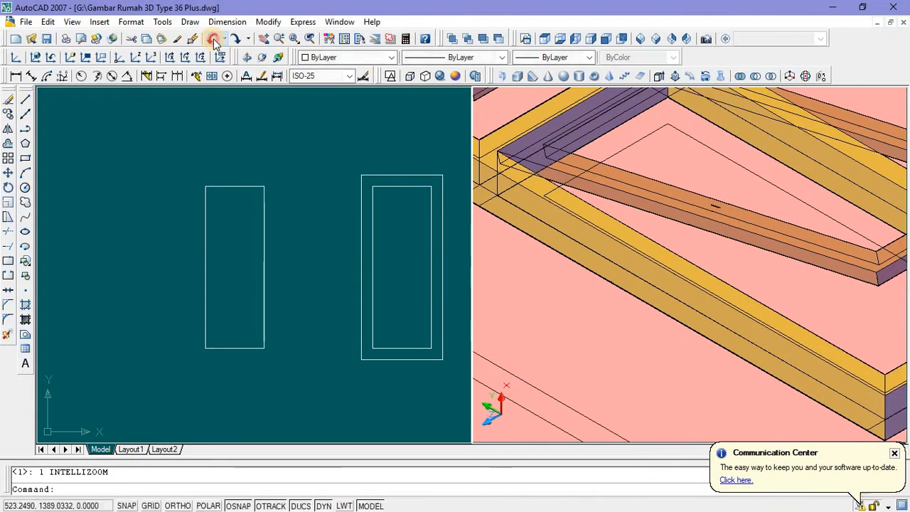
left_click(213, 40)
left_click(213, 40)
left_click(214, 40)
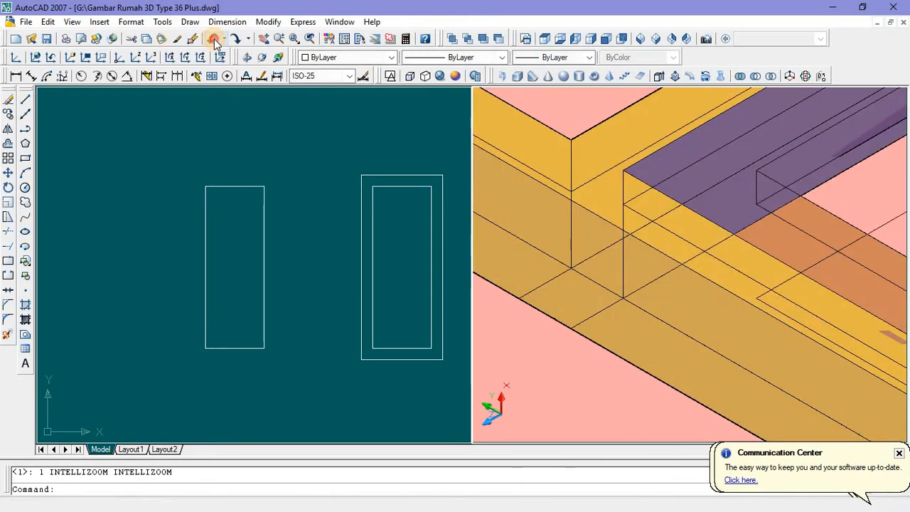
left_click(214, 40)
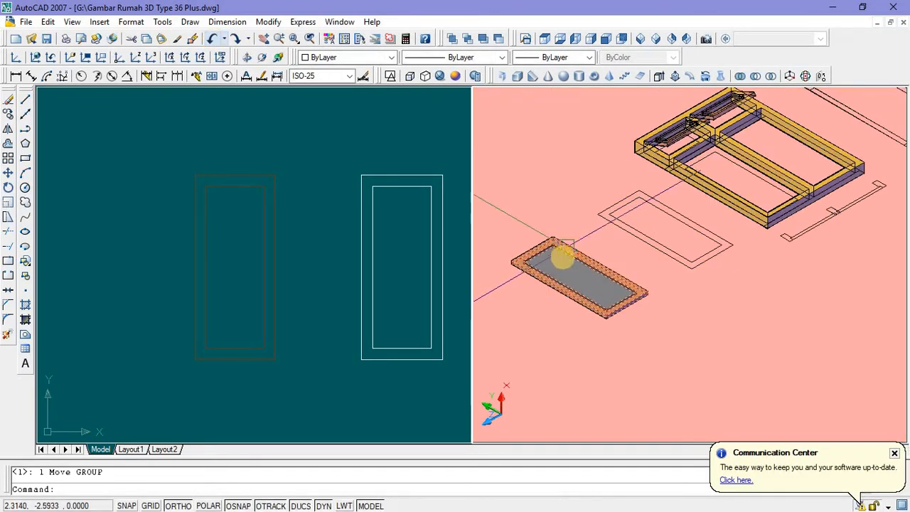
scroll(568, 213, "up", 3)
scroll(580, 176, "down", 3)
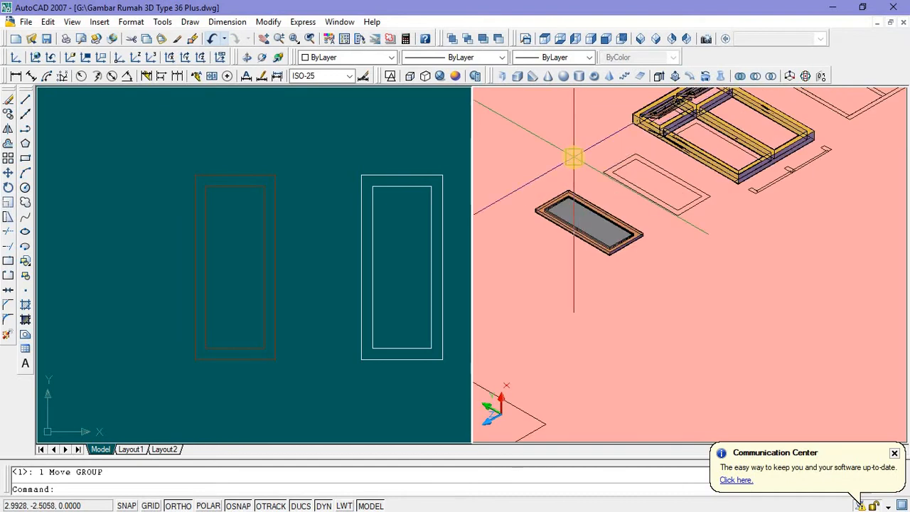
Step: Union the orange sash frame and its grey pane into one solid
type("un")
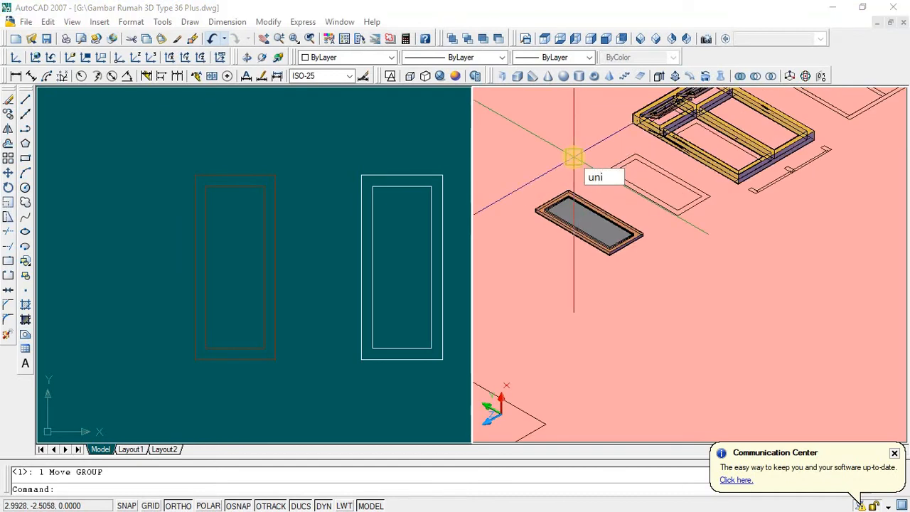
type("i")
key("Return")
scroll(590, 203, "up", 5)
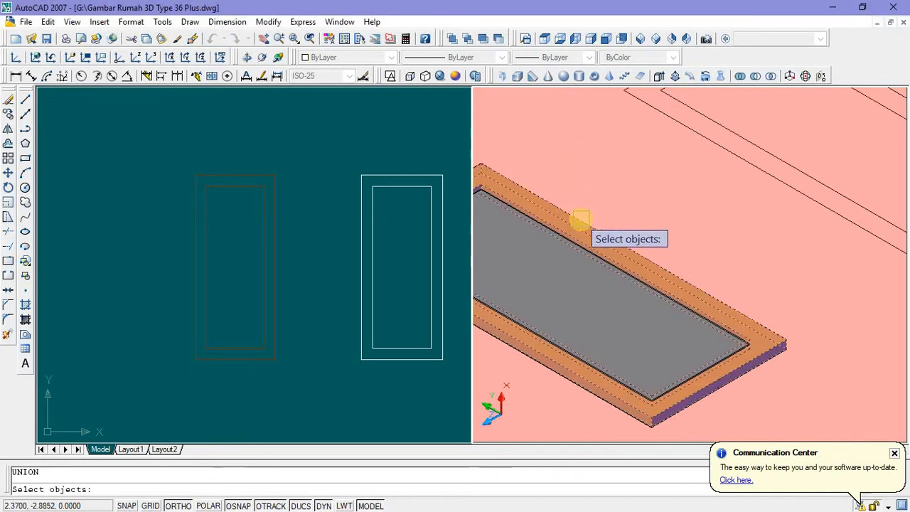
left_click(580, 219)
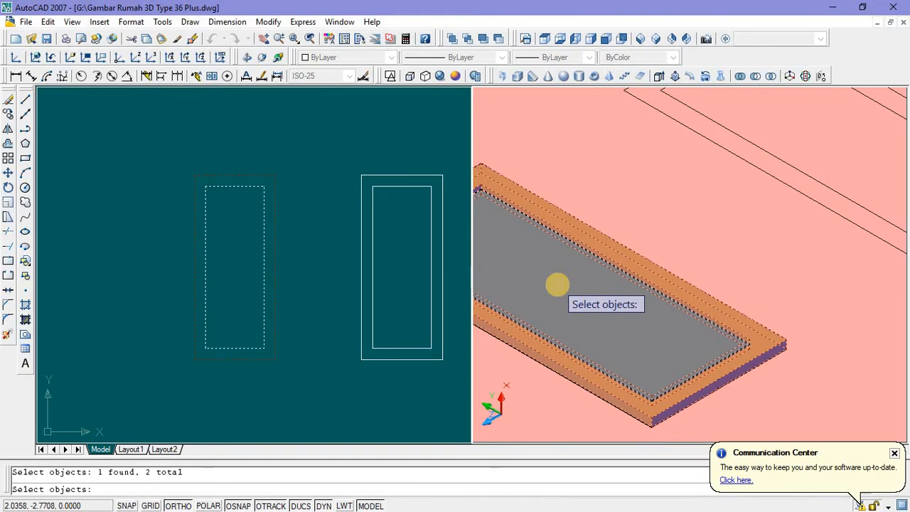
key("Return")
middle_click_drag(704, 420, 754, 356)
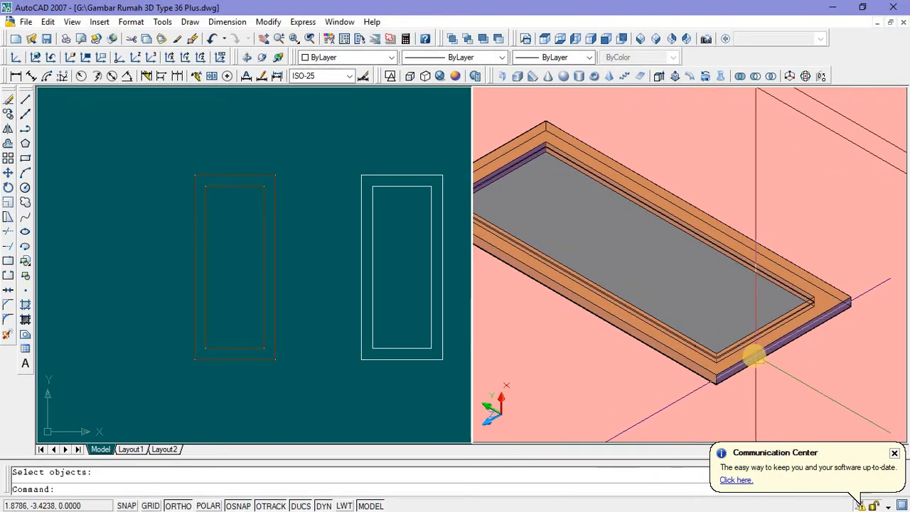
scroll(739, 362, "up", 2)
scroll(733, 368, "down", 5)
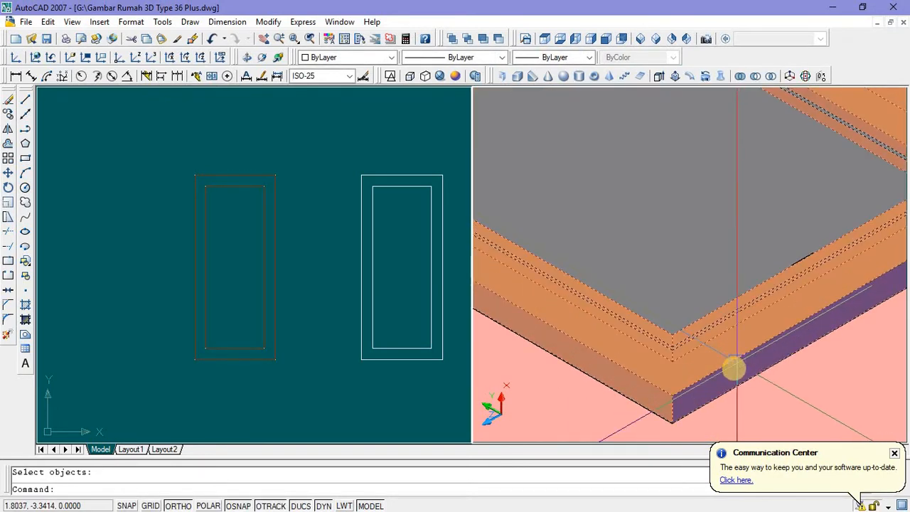
middle_click_drag(692, 296, 680, 278)
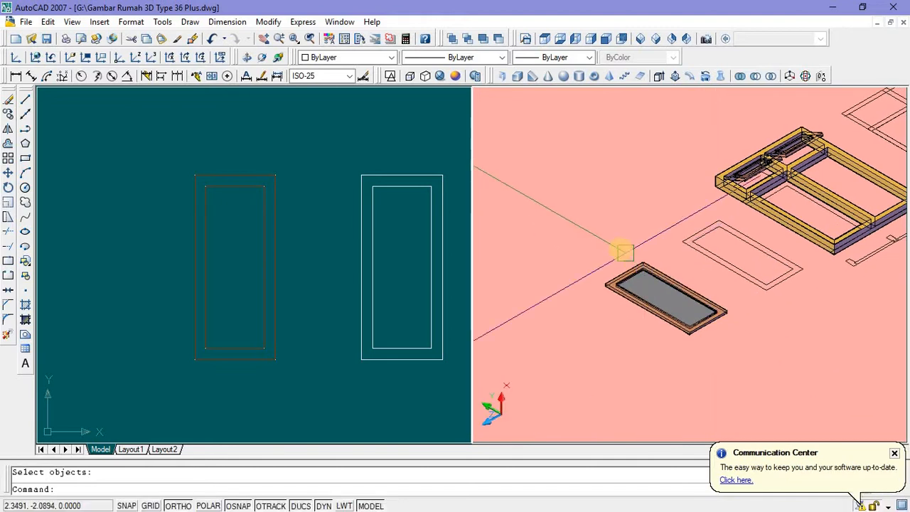
Step: Move the joined sash from its outer upper corner to the matching inner corner of the yellow window frame's nearer large opening
left_click(626, 273)
right_click(624, 258)
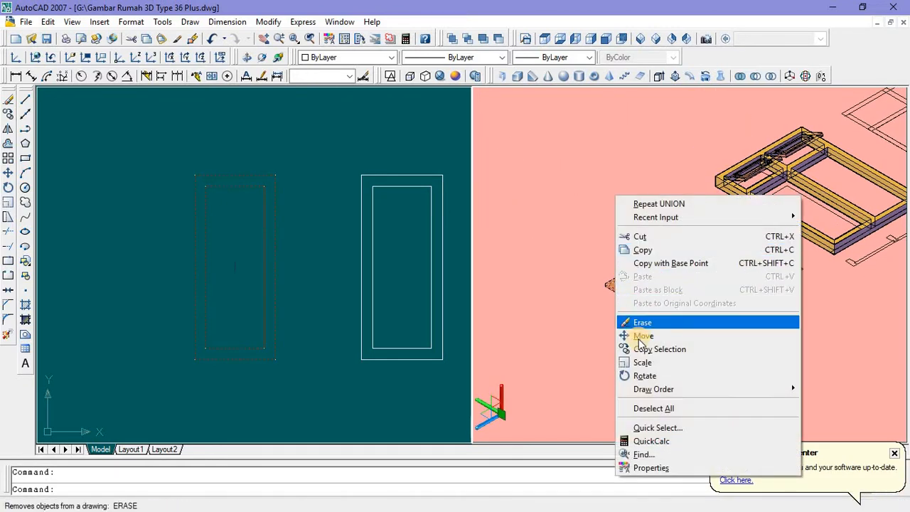
left_click(641, 336)
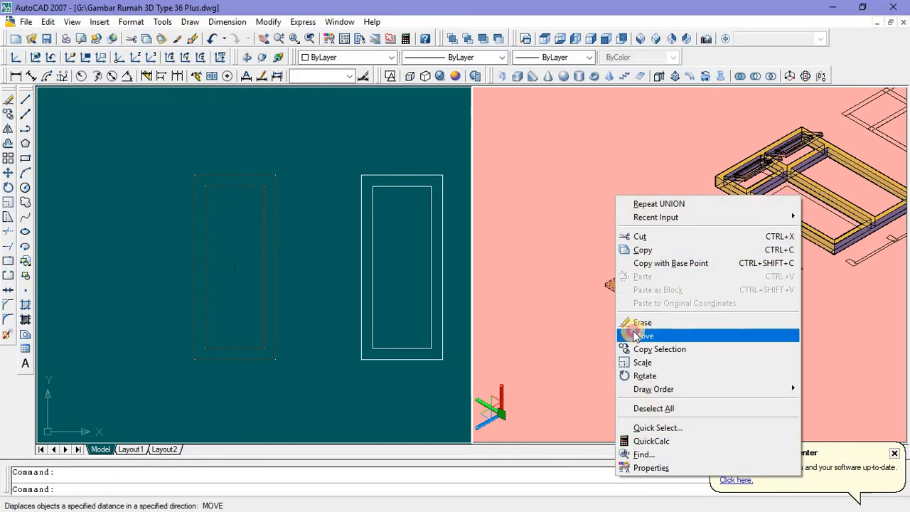
scroll(607, 279, "up", 2)
left_click(604, 287)
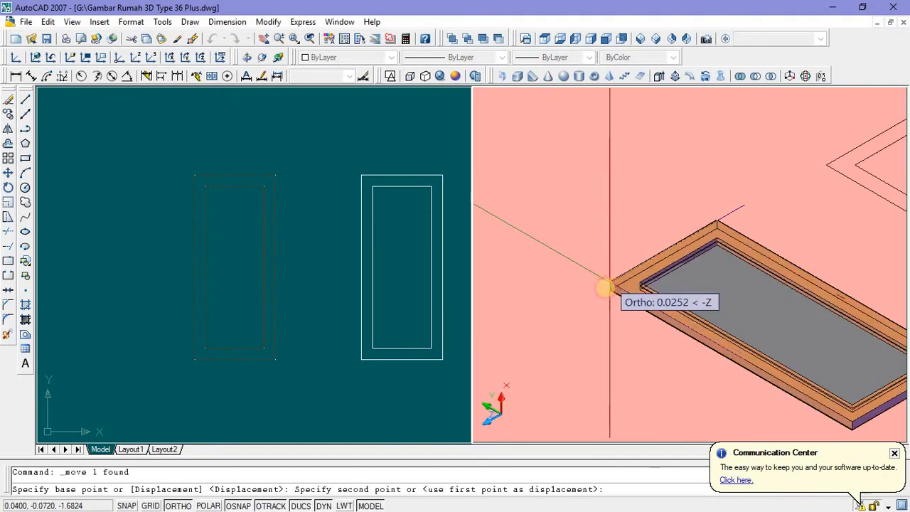
scroll(604, 287, "down", 3)
scroll(618, 242, "up", 5)
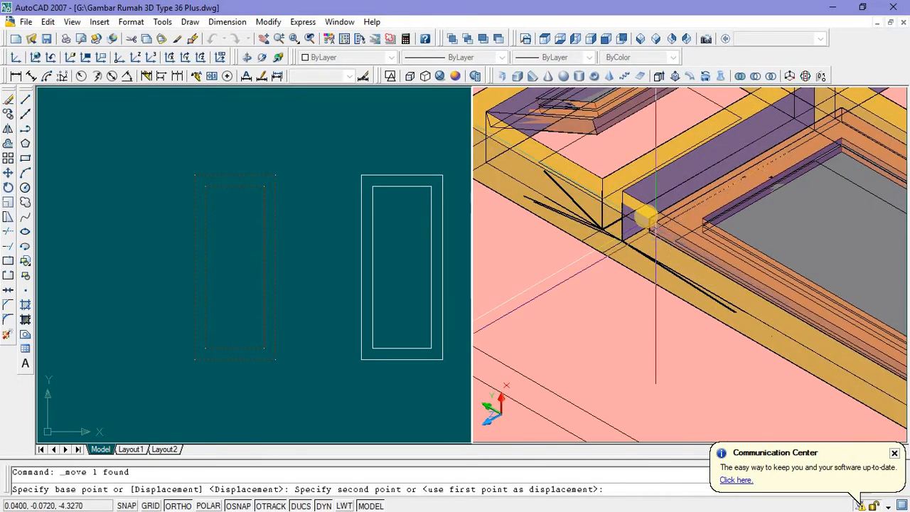
left_click(625, 187)
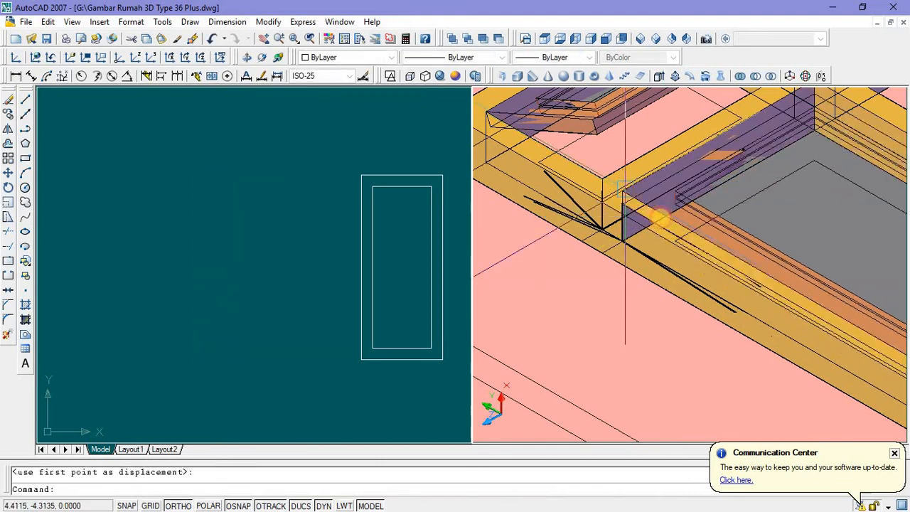
Step: Rotate the joined sash open at a free angle, with Ortho off, about its upper corner in the nearer large opening
scroll(624, 187, "down", 4)
right_click(691, 207)
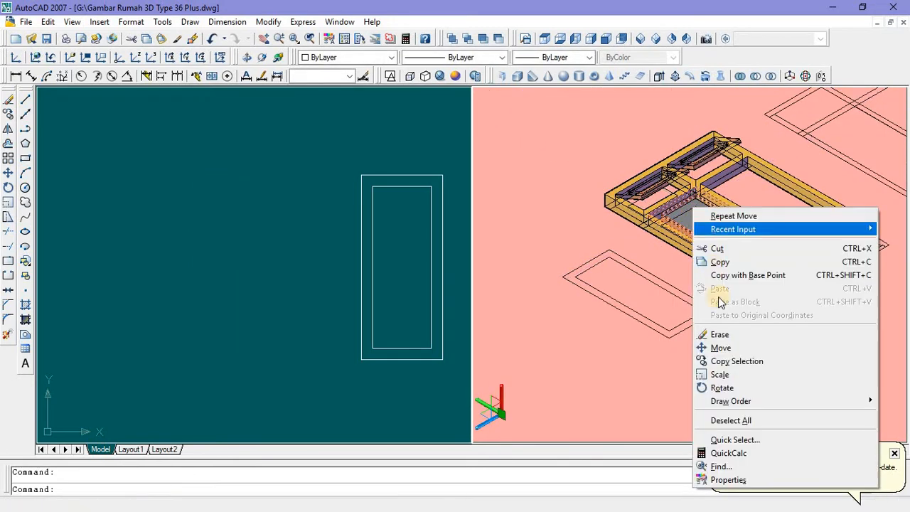
left_click(721, 381)
scroll(644, 190, "up", 4)
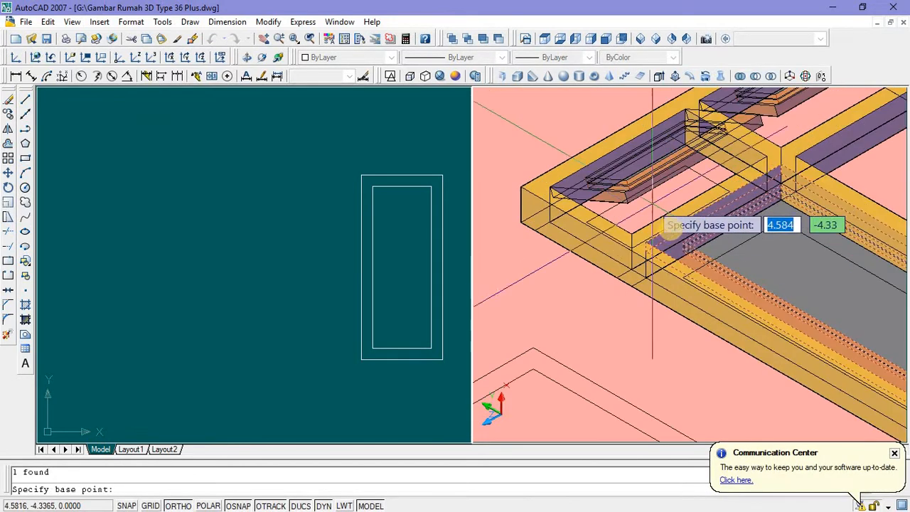
left_click(646, 246)
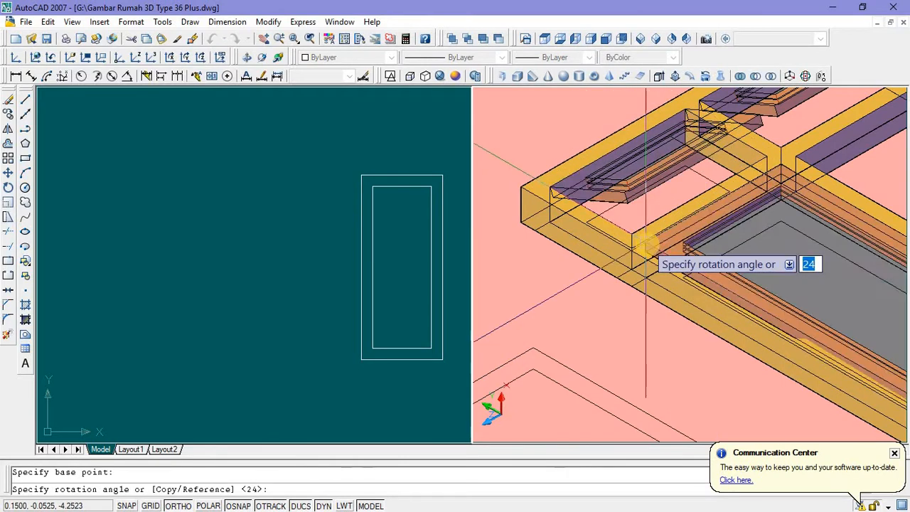
scroll(646, 245, "down", 4)
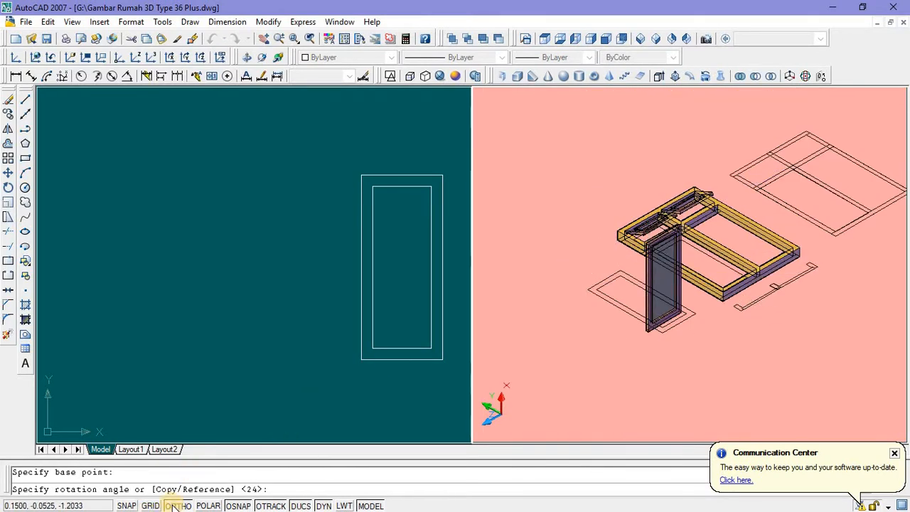
left_click(174, 507)
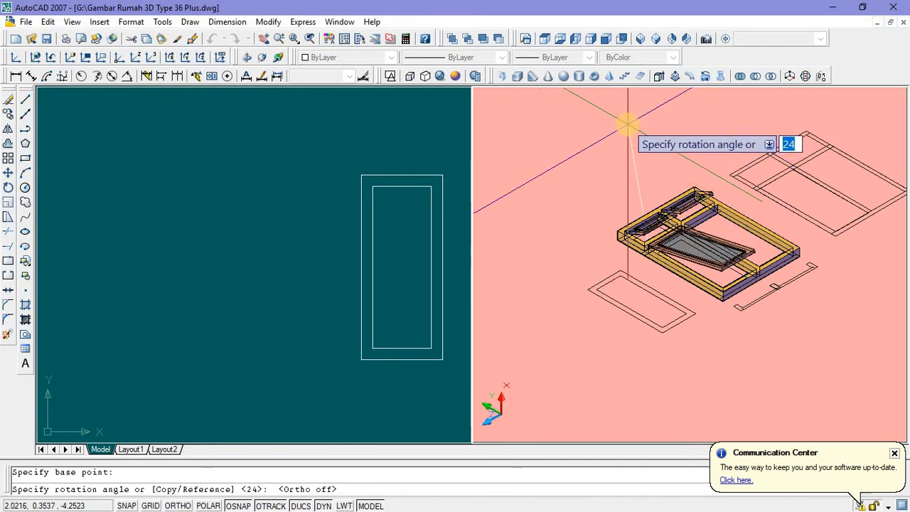
left_click(628, 125)
Step: Copy the opened sash with its pane 0.73 across, from its upper corner to the matching corner of the other large opening
scroll(675, 242, "up", 5)
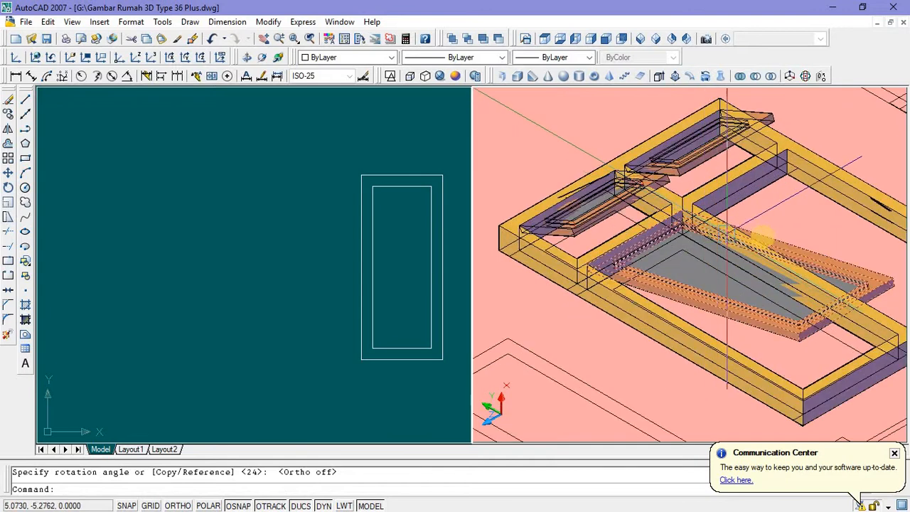
left_click(782, 209)
right_click(782, 209)
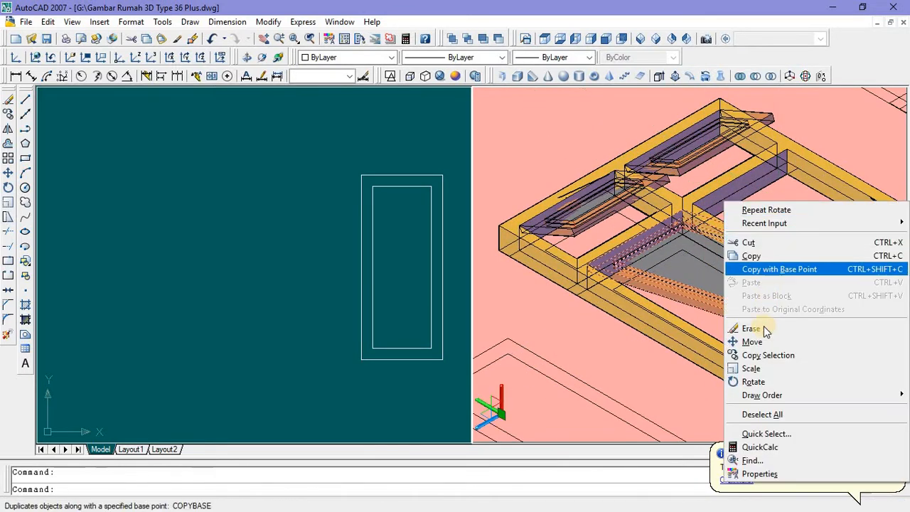
left_click(762, 355)
scroll(756, 226, "up", 5)
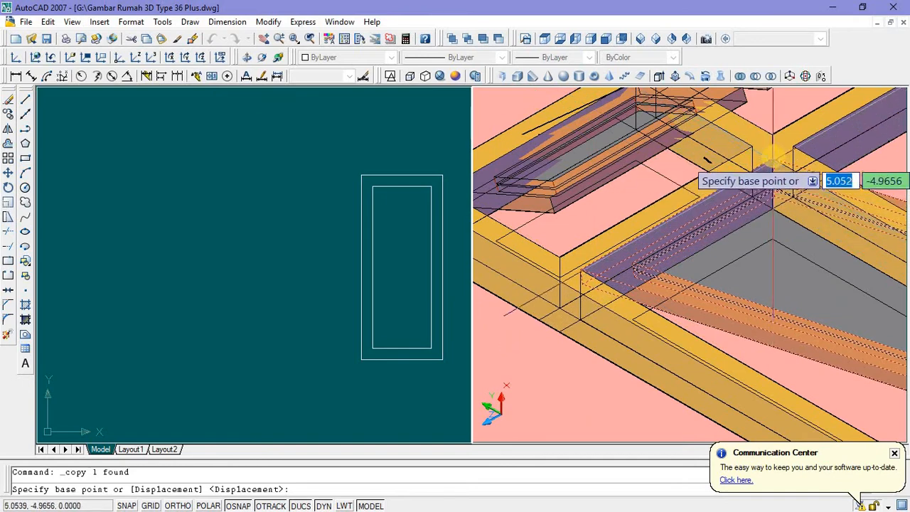
left_click(773, 157)
scroll(774, 156, "down", 3)
middle_click_drag(773, 156, 600, 251)
scroll(736, 182, "up", 2)
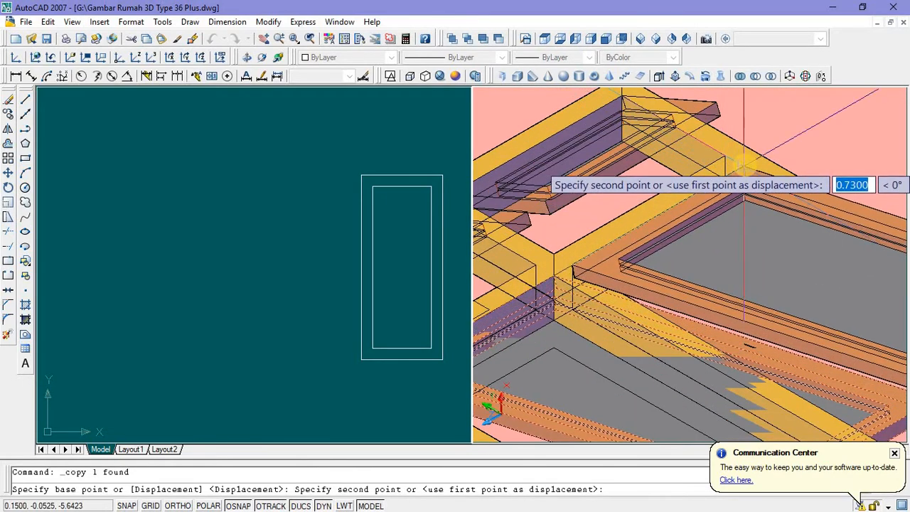
left_click(733, 182)
scroll(736, 182, "down", 4)
key("Escape")
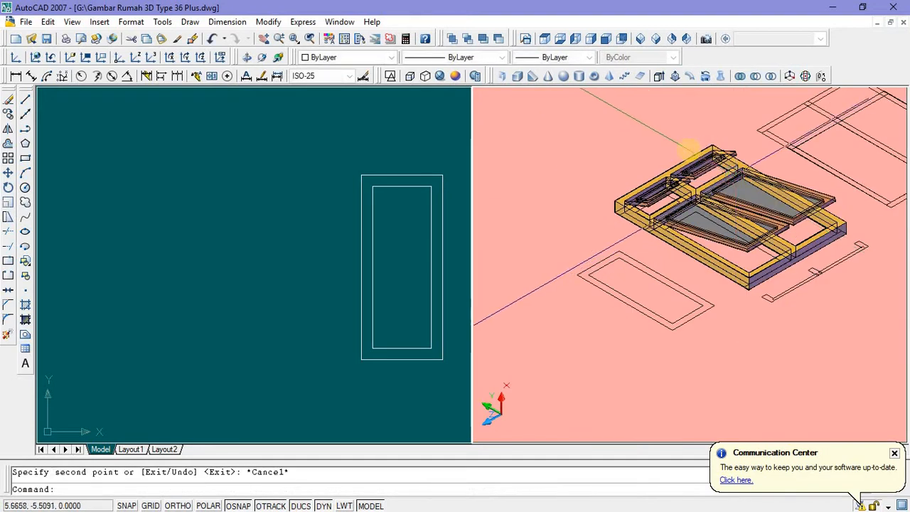
Step: Erase the flat 2D window frame outline lying beside the 3D window
scroll(688, 151, "down", 4)
scroll(733, 178, "up", 3)
middle_click_drag(723, 178, 675, 282)
left_click(392, 225)
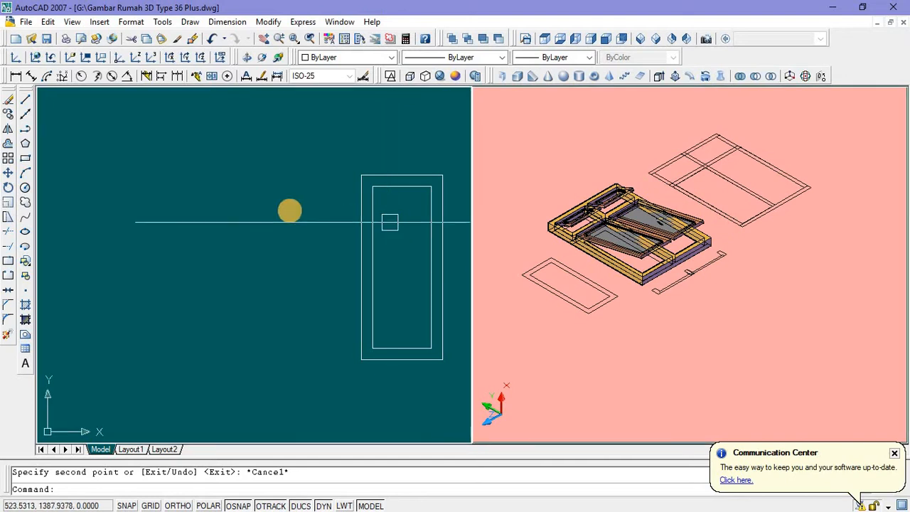
scroll(300, 212, "down", 5)
scroll(366, 192, "up", 2)
left_click(371, 183)
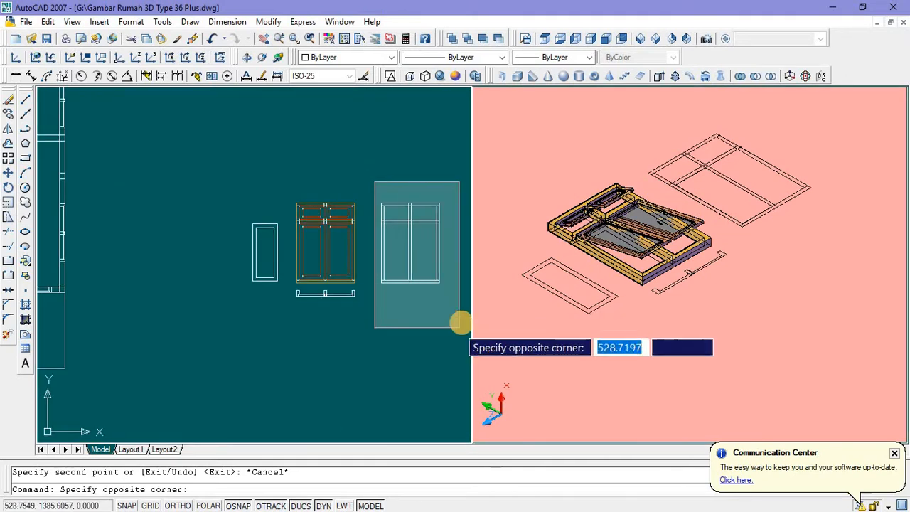
left_click(456, 322)
key("Delete")
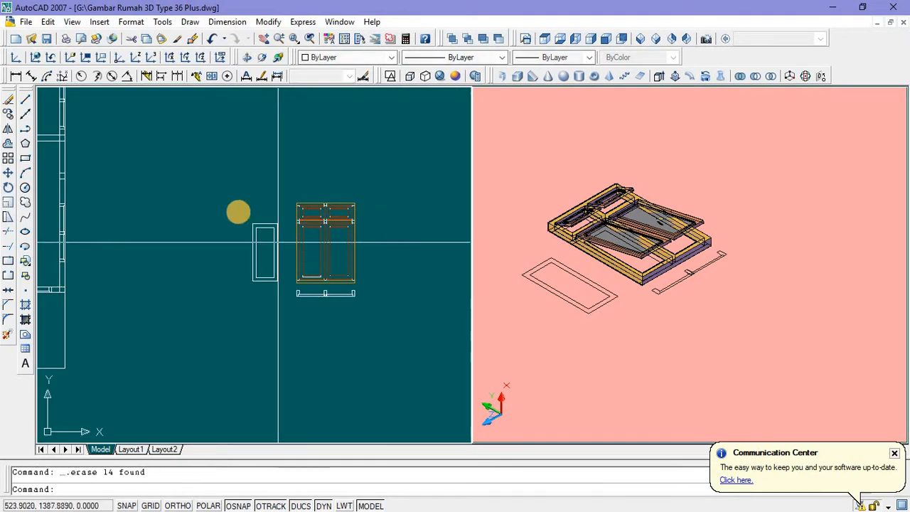
Step: Erase the flat double-rectangle sash outline and the section linework along the 3D window's lower edge
left_click(284, 290)
key("Delete")
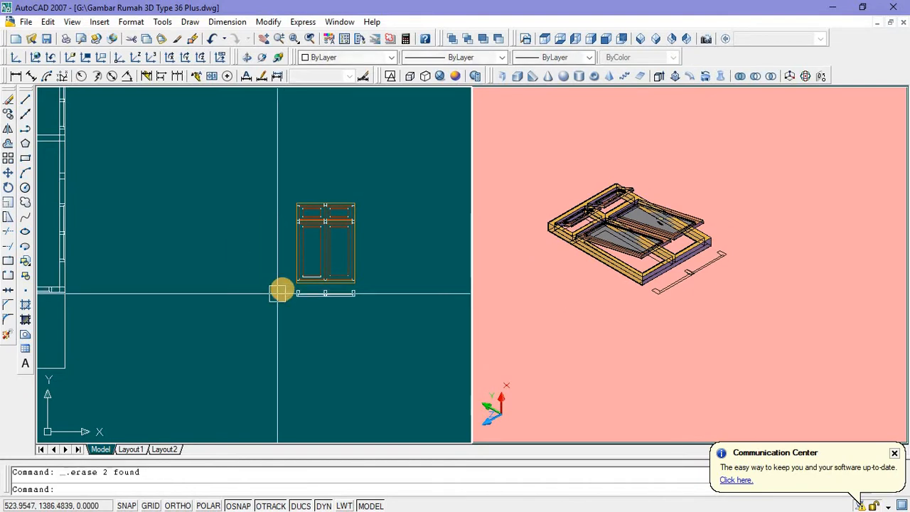
scroll(283, 288, "up", 6)
left_click(297, 287)
scroll(297, 286, "down", 8)
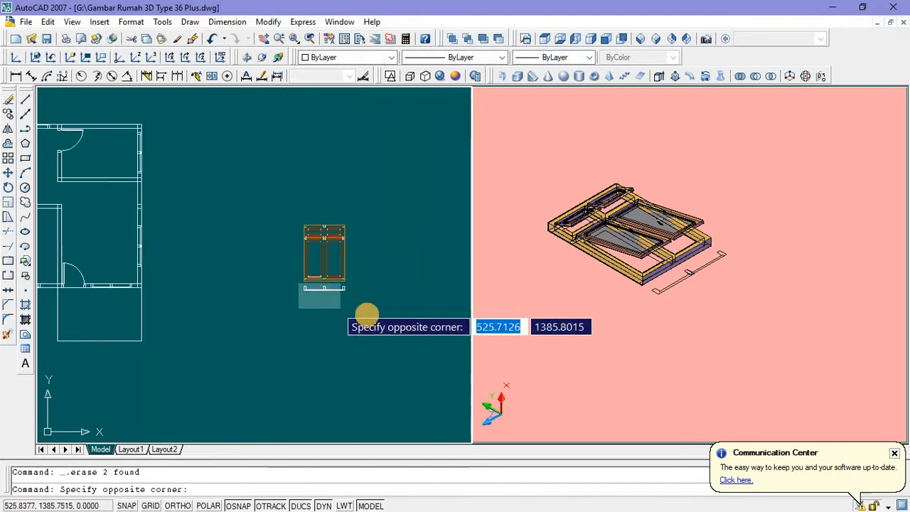
left_click(372, 315)
key("Delete")
scroll(327, 249, "up", 3)
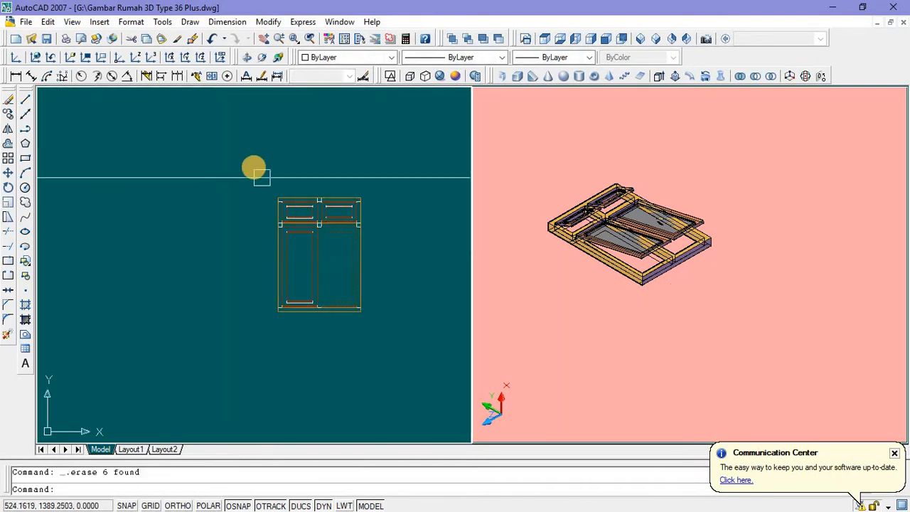
Step: Rotate the whole 3D window upright about its lower frame corner, with Ortho on
scroll(612, 339, "down", 5)
scroll(604, 343, "up", 2)
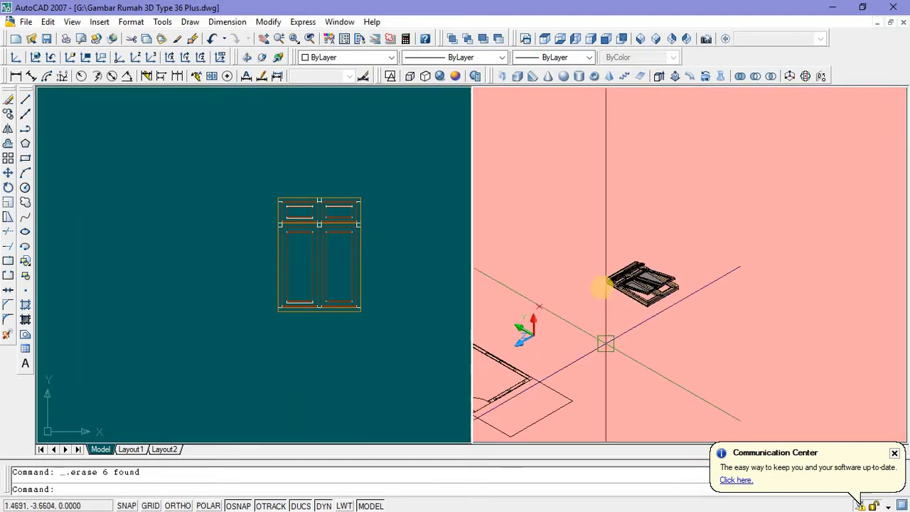
left_click(588, 222)
left_click(703, 320)
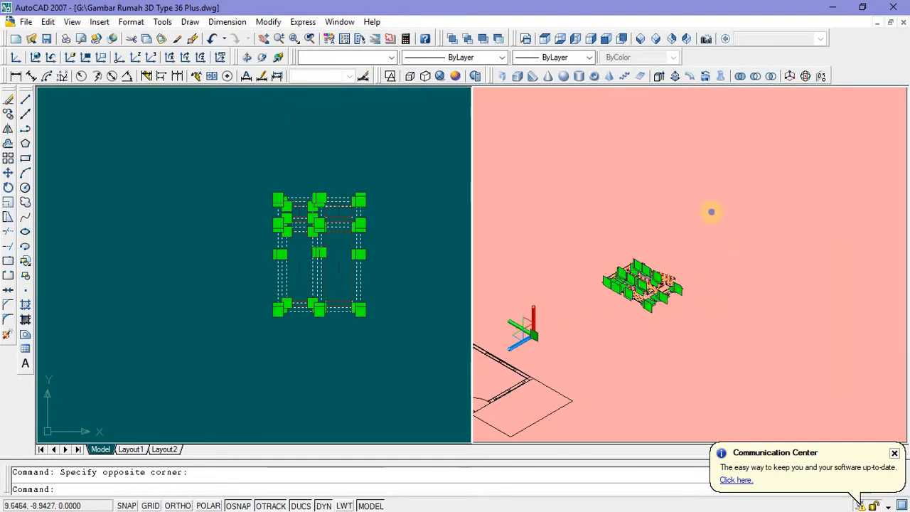
right_click(711, 211)
left_click(740, 399)
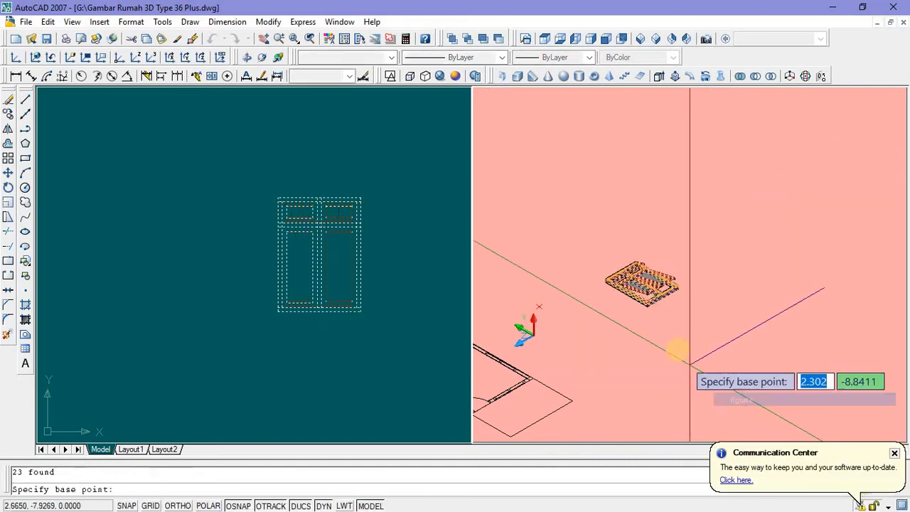
scroll(679, 352, "up", 2)
left_click(645, 299)
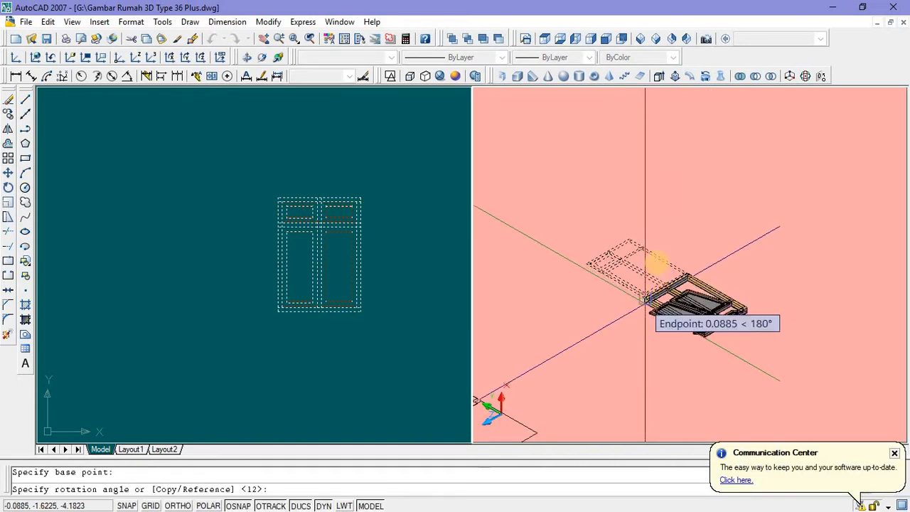
left_click(178, 506)
left_click(577, 354)
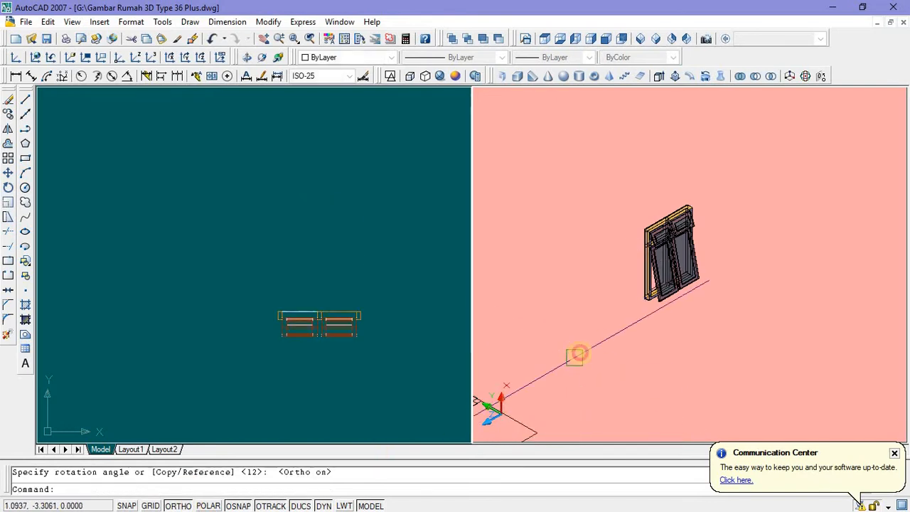
Step: Draw a 0.3 vertical guide line up from the window opening's near outer corner at the solid wall's base
scroll(642, 315, "down", 4)
middle_click_drag(592, 368, 612, 343)
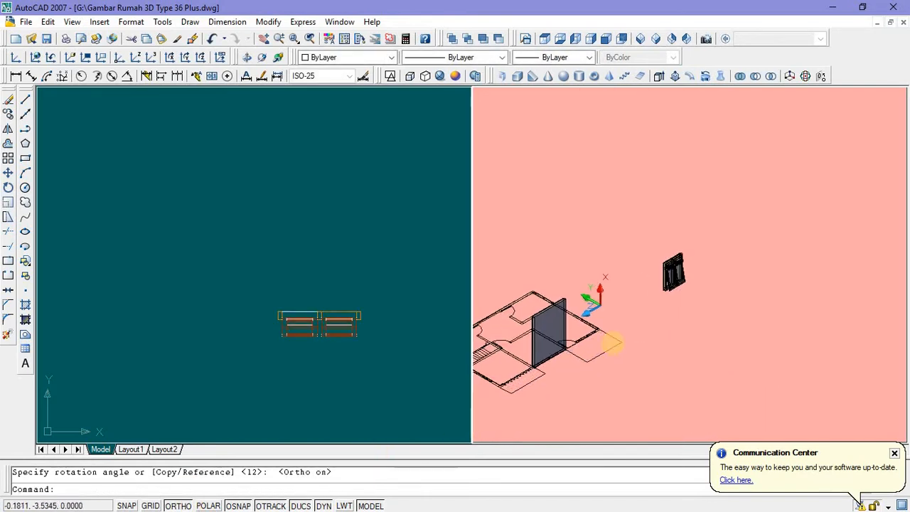
scroll(558, 362, "up", 4)
middle_click_drag(558, 364, 577, 344)
scroll(576, 344, "up", 3)
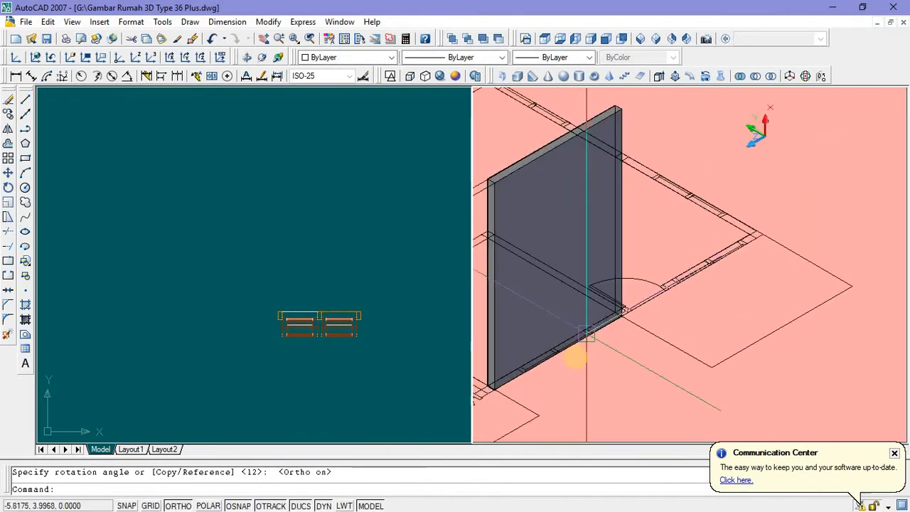
scroll(524, 354, "up", 3)
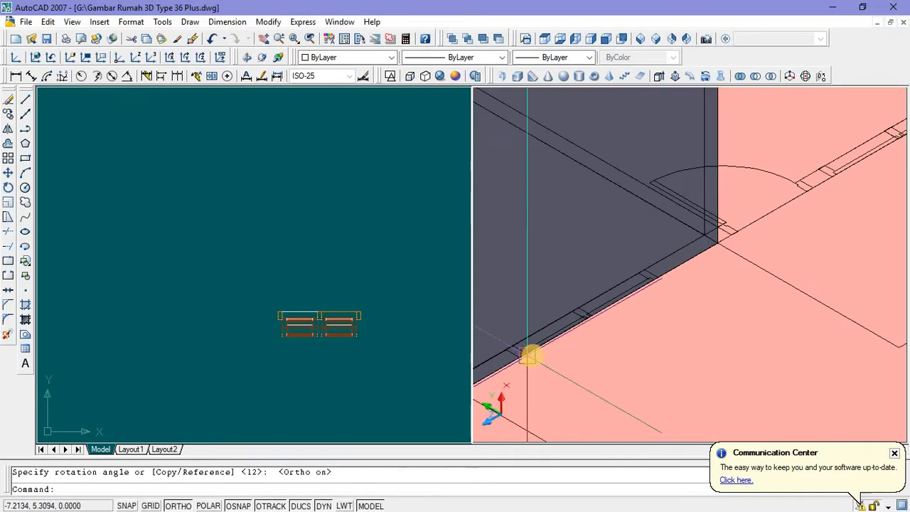
middle_click_drag(532, 354, 563, 320)
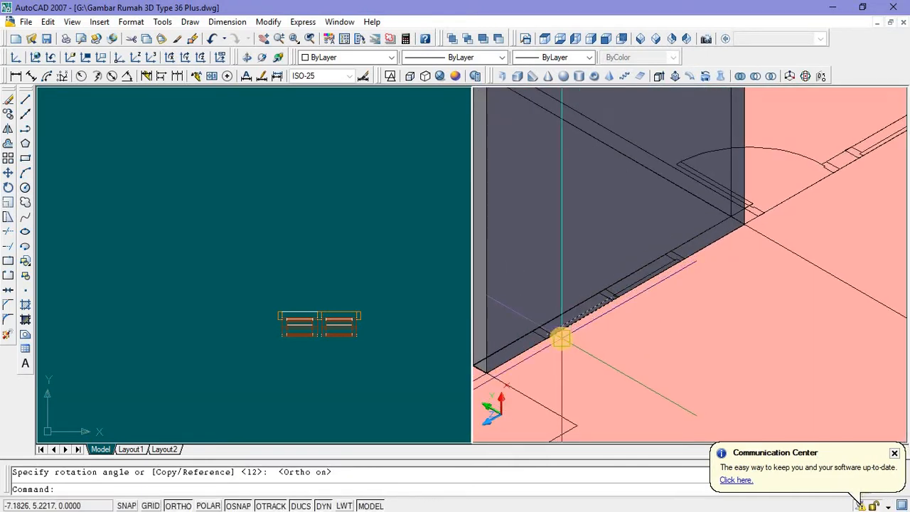
scroll(561, 339, "up", 2)
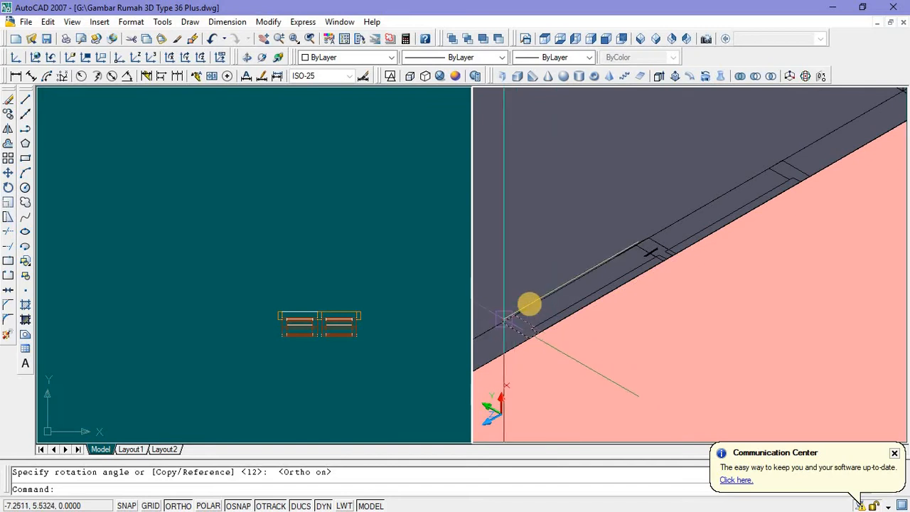
left_click(26, 101)
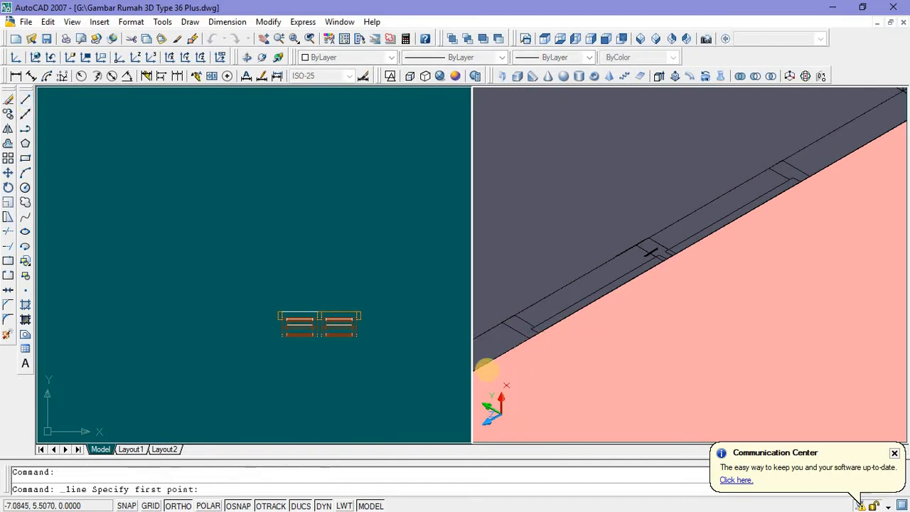
left_click(531, 341)
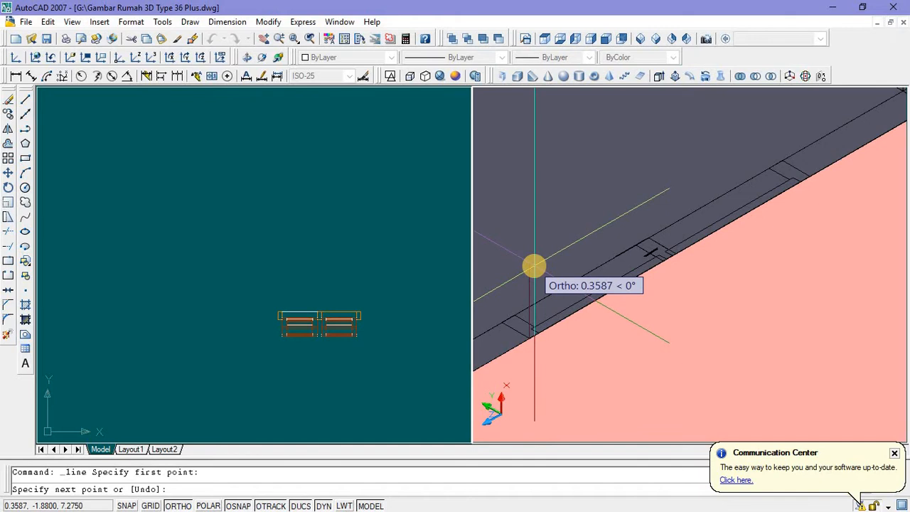
type("0.3")
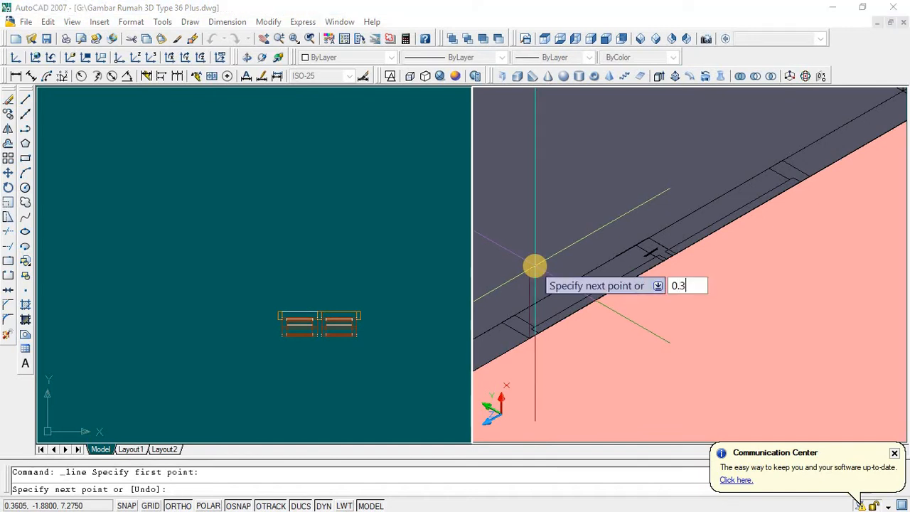
key("Return")
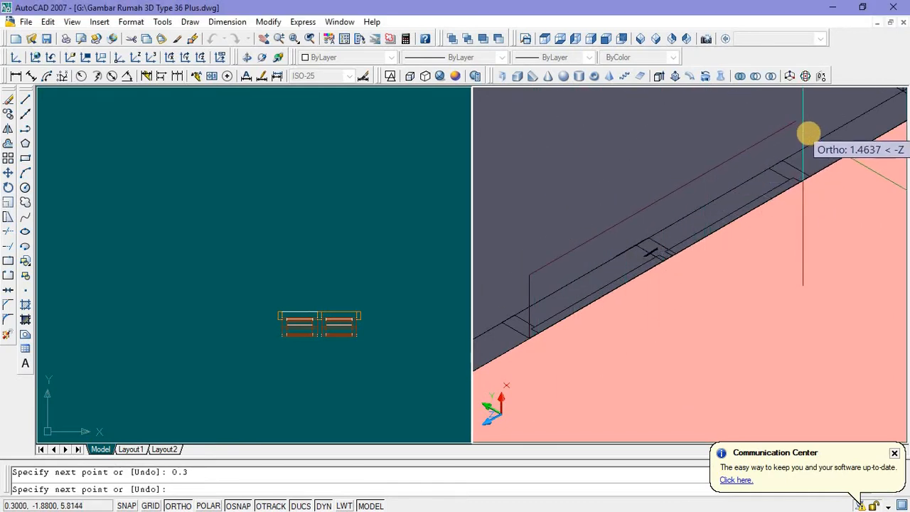
Step: Continue the guide line horizontally along the wall to above the window opening's far end, ending the Line command there
scroll(808, 135, "up", 4)
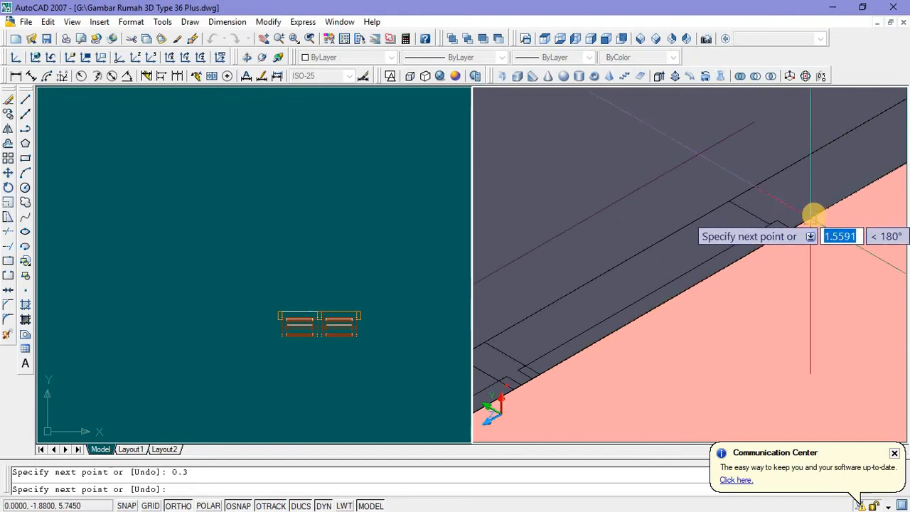
middle_click_drag(813, 140, 734, 215)
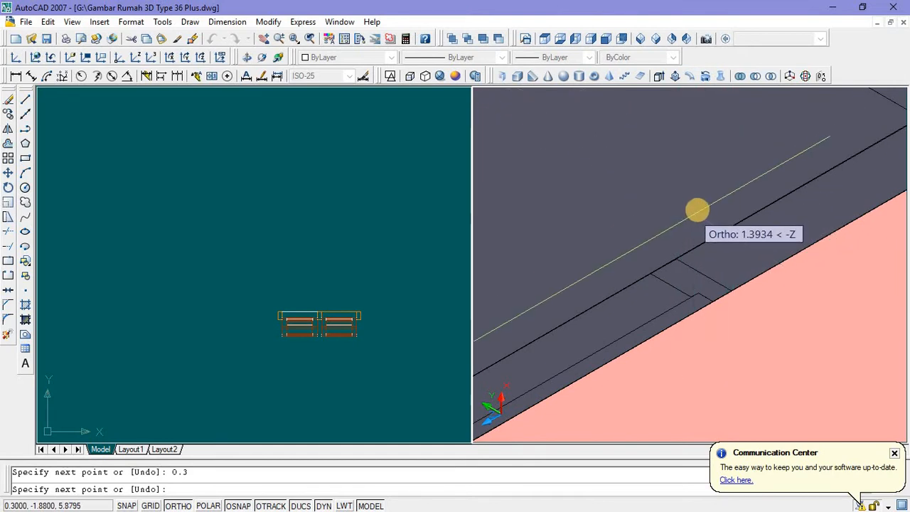
scroll(715, 198, "down", 1)
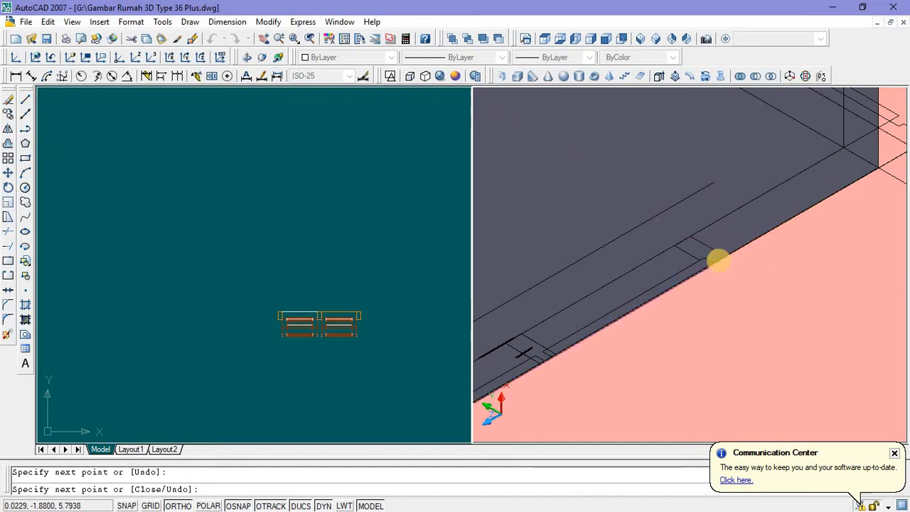
scroll(718, 262, "up", 3)
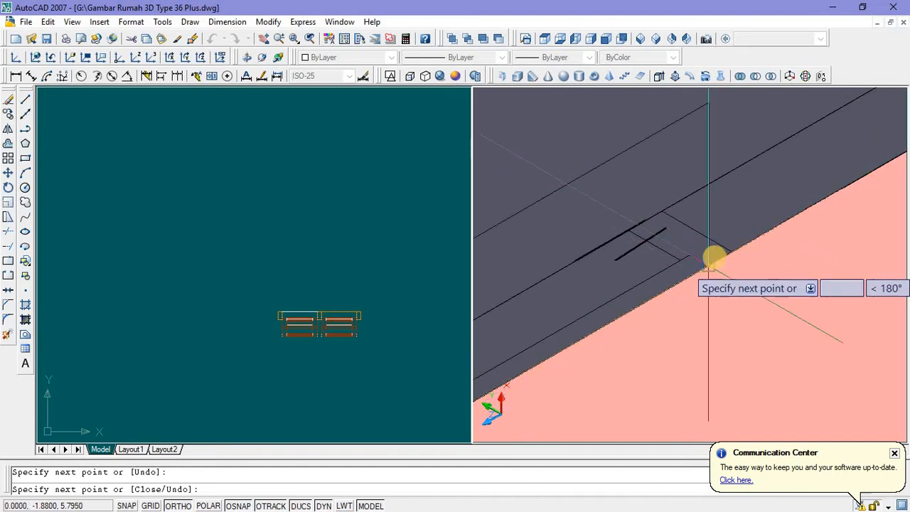
key("Escape")
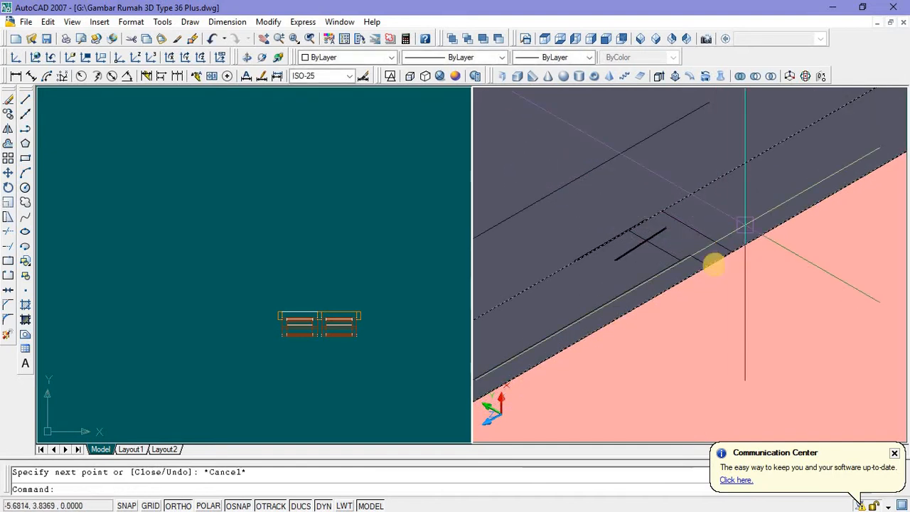
scroll(719, 250, "down", 2)
scroll(719, 319, "down", 2)
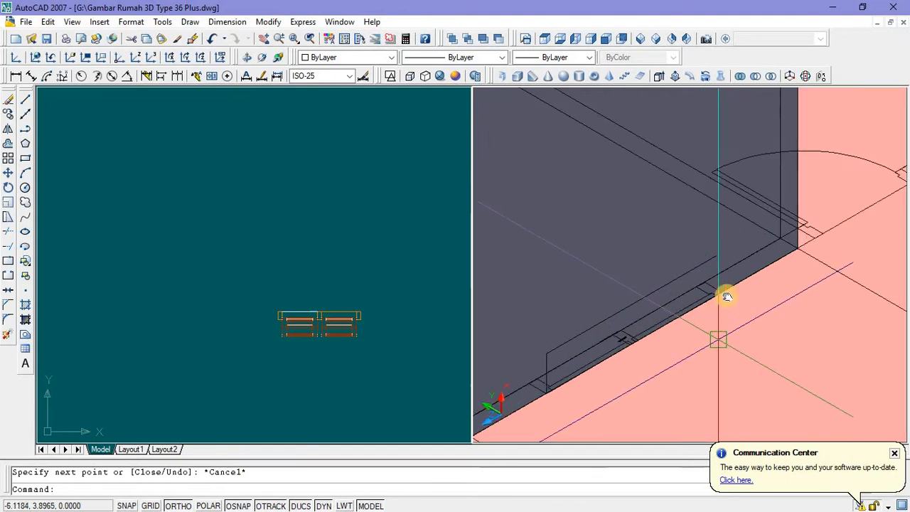
Step: Set the plan viewport to the Front view, framed on the wall's base and the guide lines
left_click(360, 233)
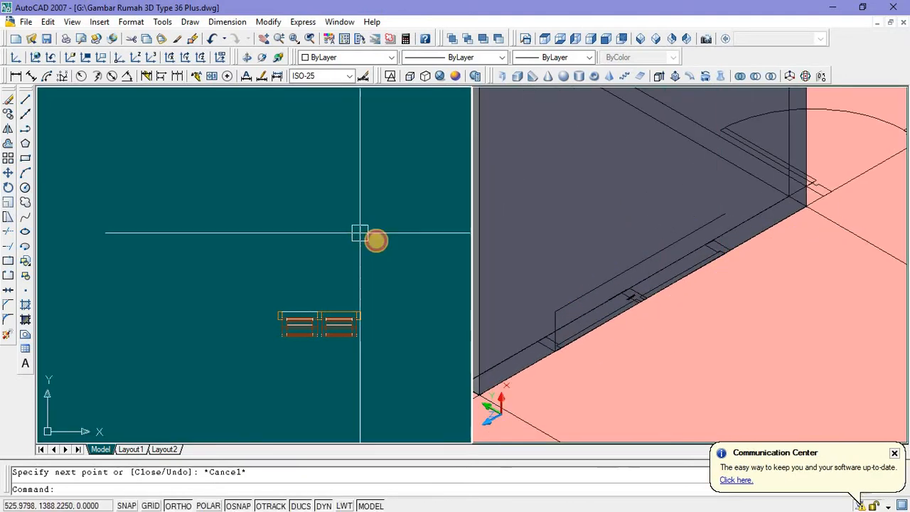
scroll(401, 239, "down", 8)
scroll(322, 248, "up", 5)
middle_click_drag(349, 257, 306, 267)
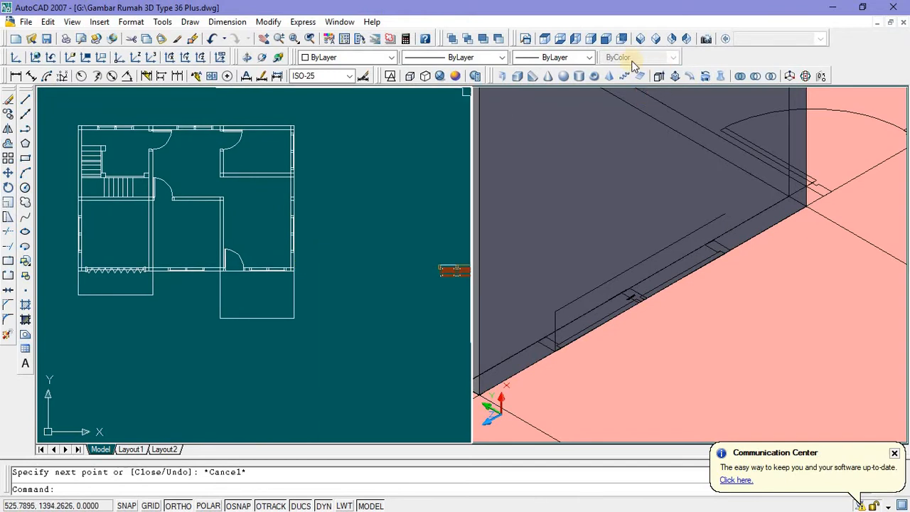
left_click(605, 39)
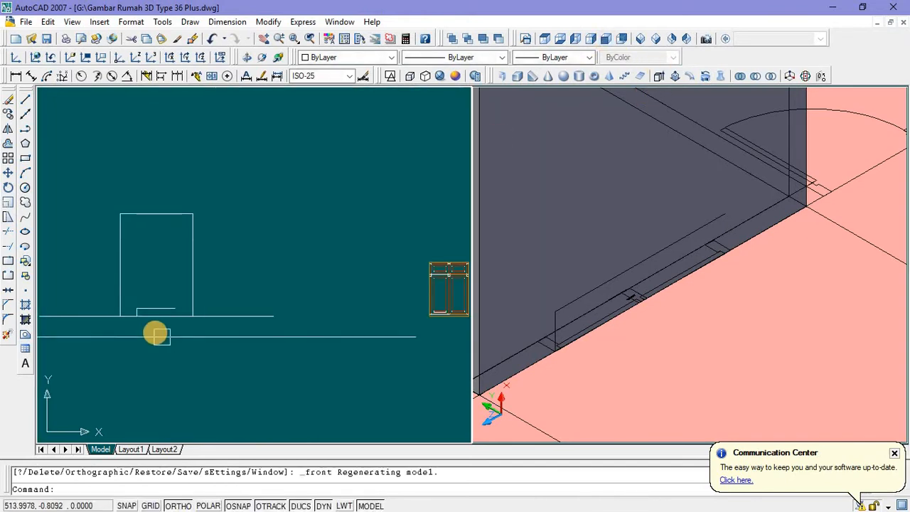
scroll(160, 332, "up", 3)
middle_click_drag(165, 330, 247, 318)
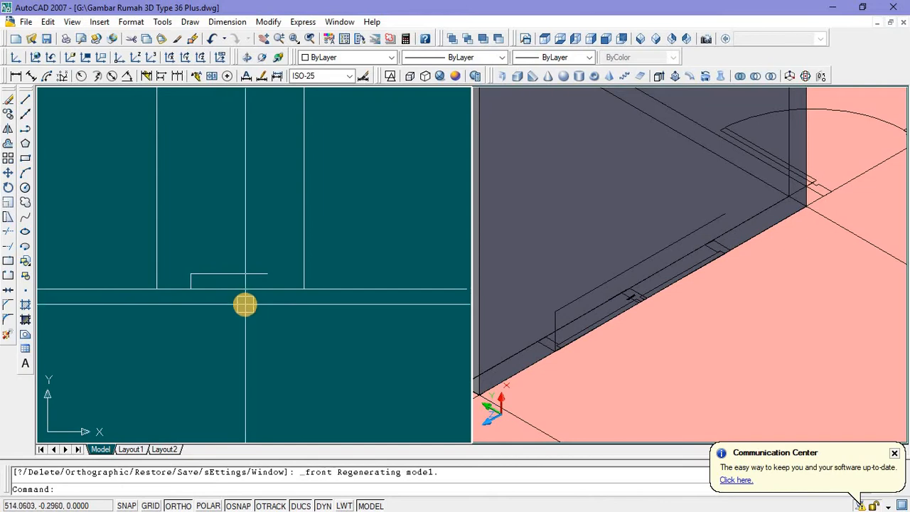
scroll(244, 305, "up", 2)
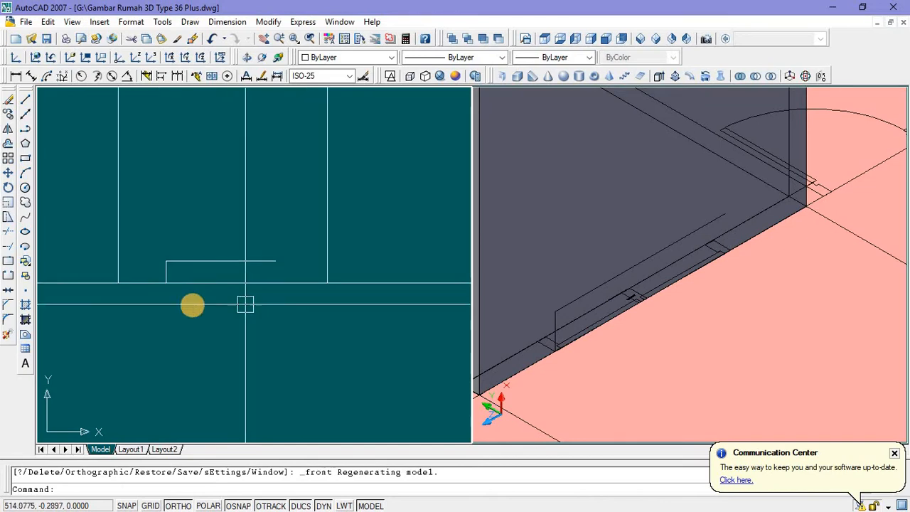
left_click(25, 100)
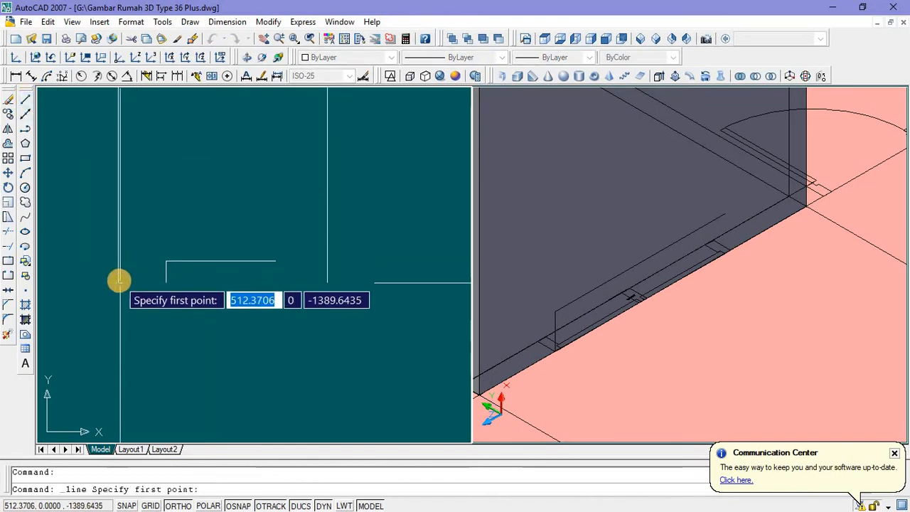
scroll(116, 283, "up", 2)
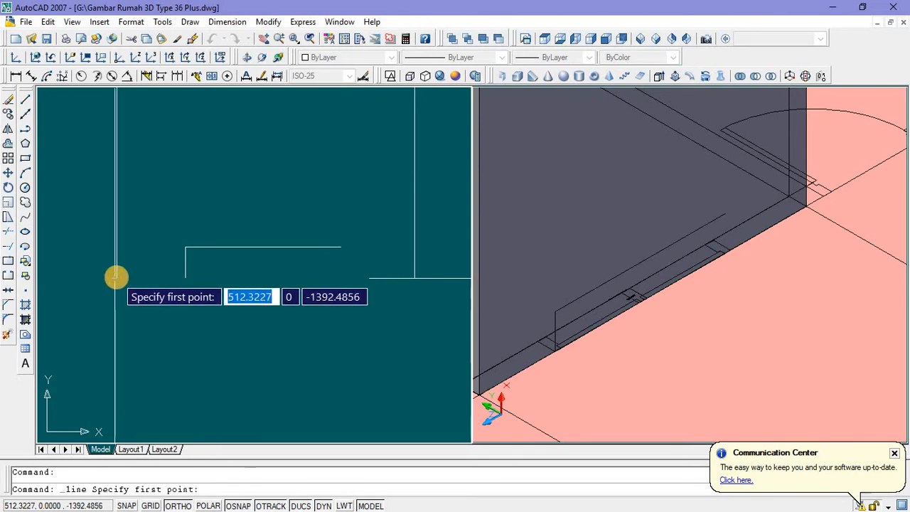
scroll(130, 308, "down", 5)
key("Escape")
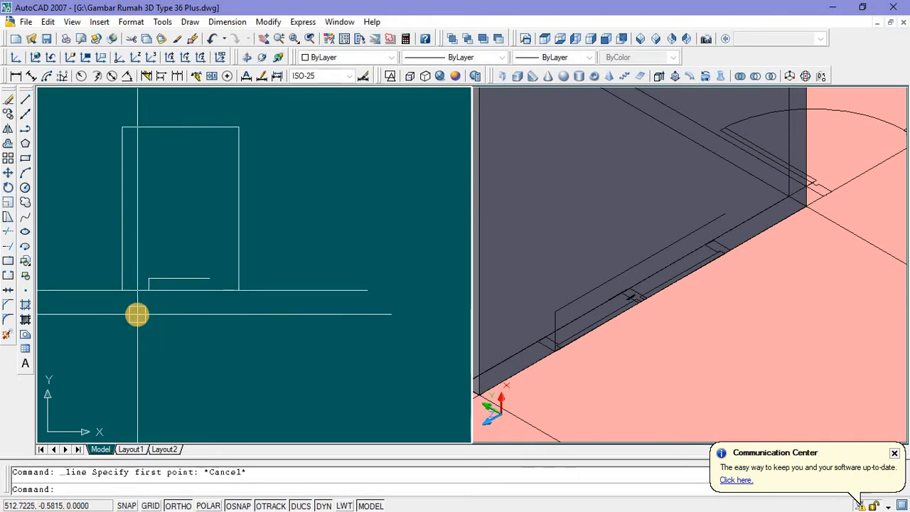
scroll(137, 314, "down", 5)
left_click(325, 234)
left_click(303, 241)
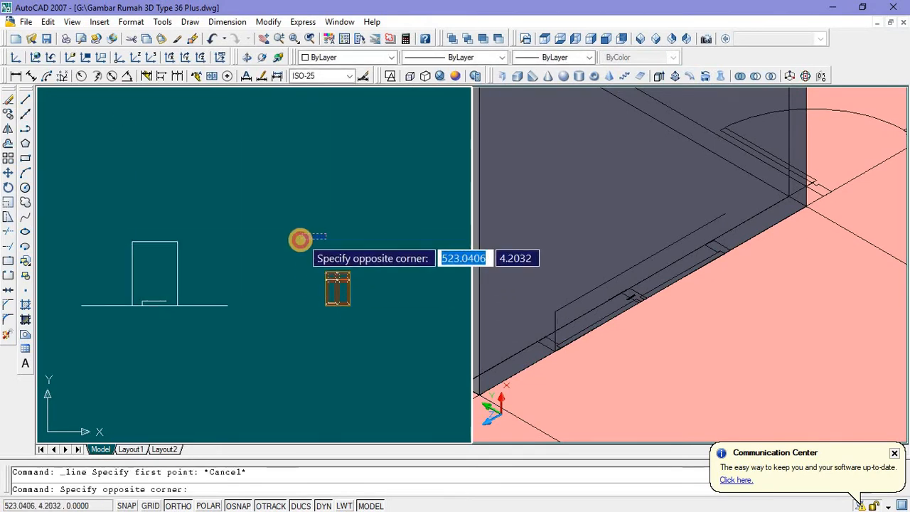
left_click(303, 242)
left_click(382, 339)
right_click(374, 197)
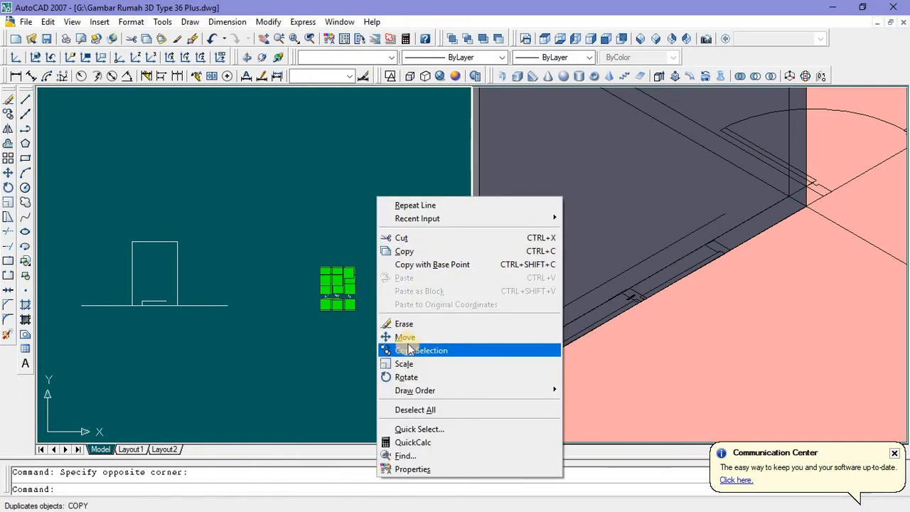
left_click(412, 338)
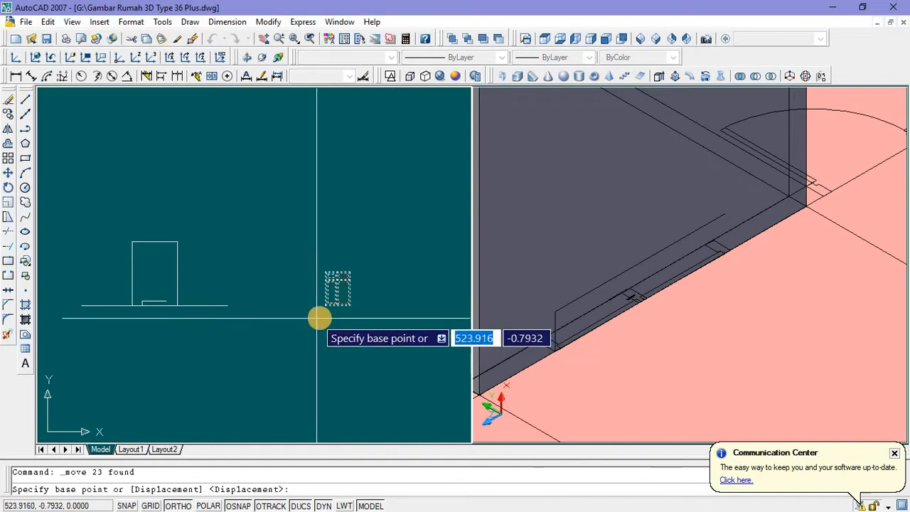
key("Escape")
Step: Copy the whole 3D window from its lower frame corner to the upper end of the 0.3 vertical guide line on the wall
left_click(315, 235)
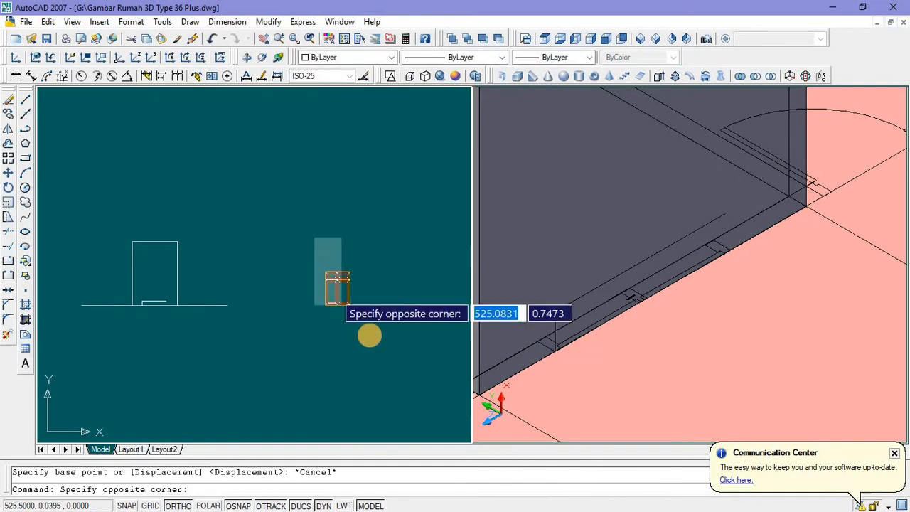
left_click(367, 332)
right_click(373, 209)
left_click(404, 362)
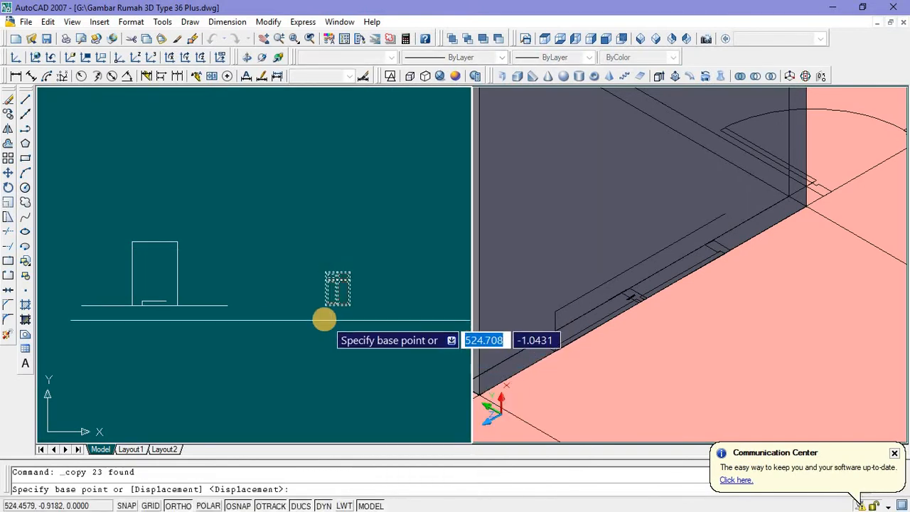
scroll(329, 298, "up", 5)
left_click(325, 263)
scroll(170, 258, "down", 5)
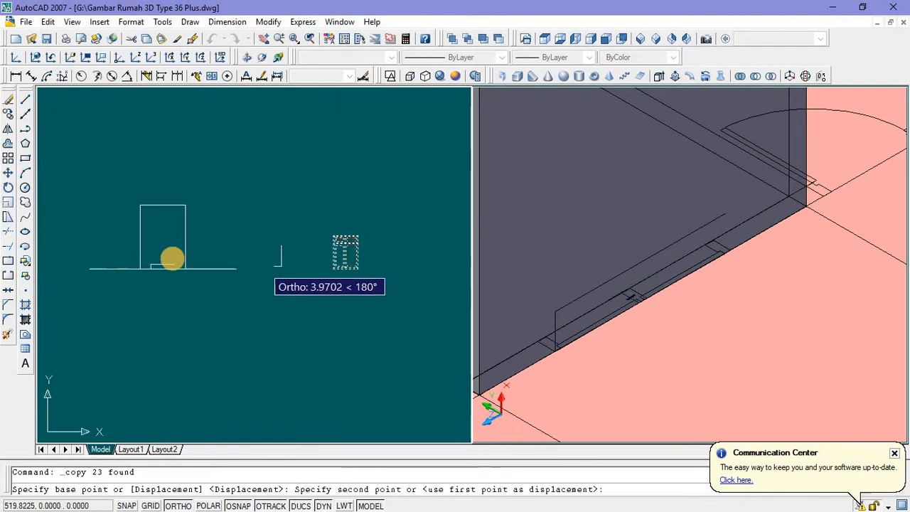
scroll(150, 254, "up", 5)
left_click(119, 279)
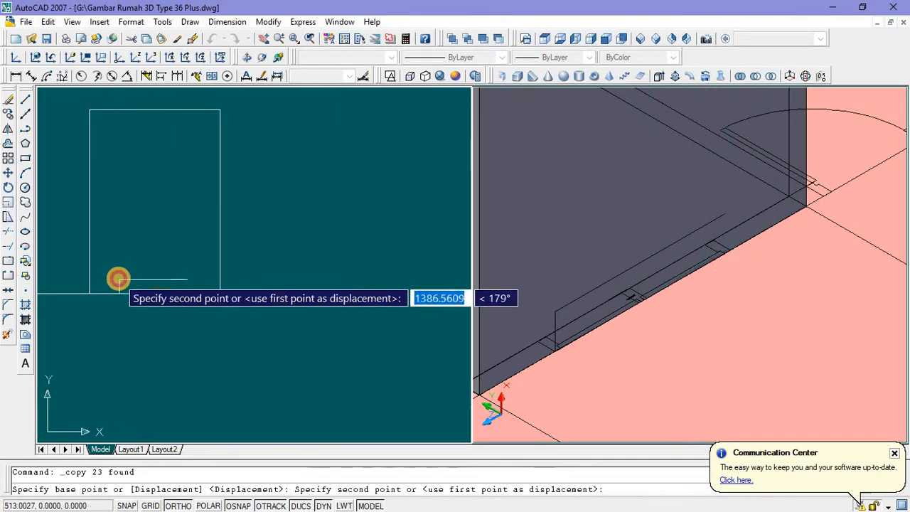
Step: Finish copying the window, keeping the placed copy above the solid wall's base centred in the Front view
middle_click_drag(137, 320, 195, 344)
key("Escape")
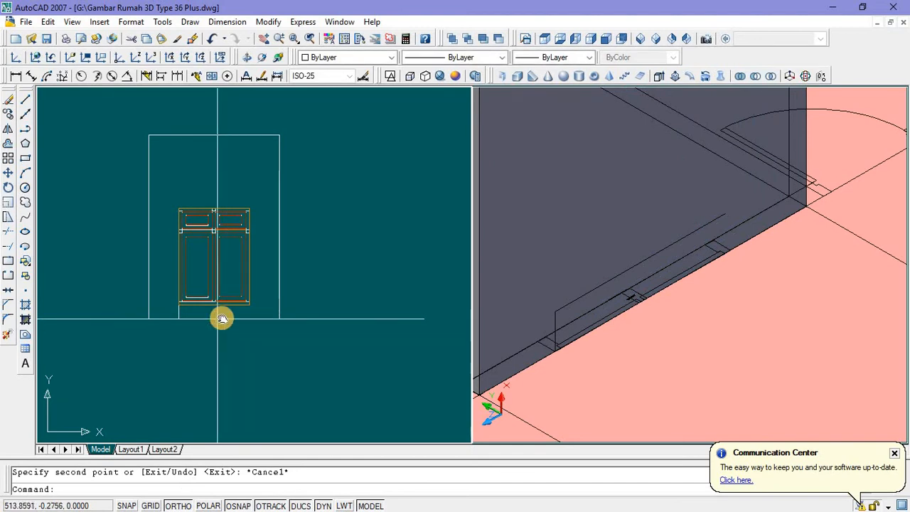
middle_click_drag(222, 319, 226, 305)
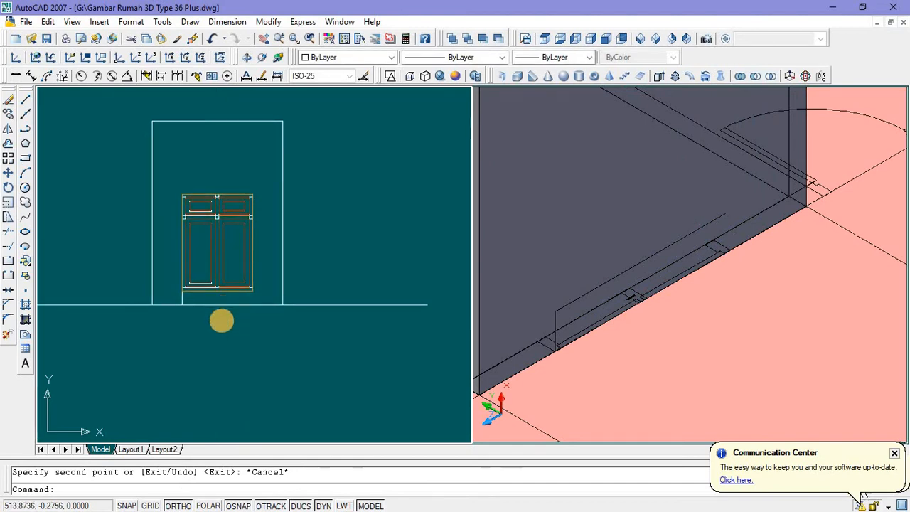
left_click(24, 159)
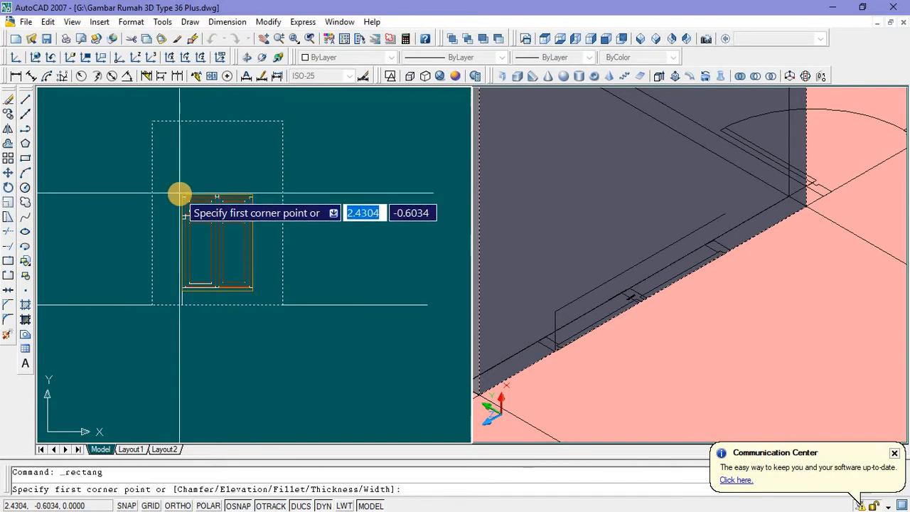
scroll(178, 194, "up", 2)
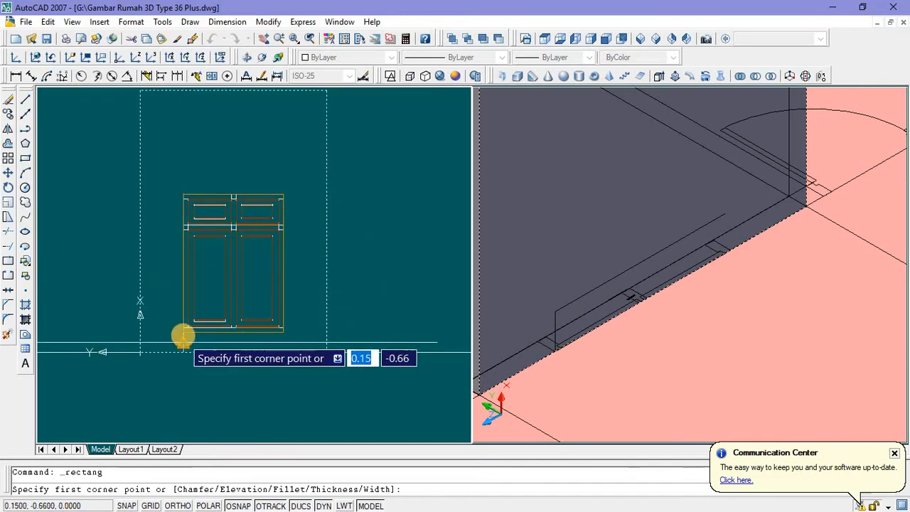
left_click(184, 332)
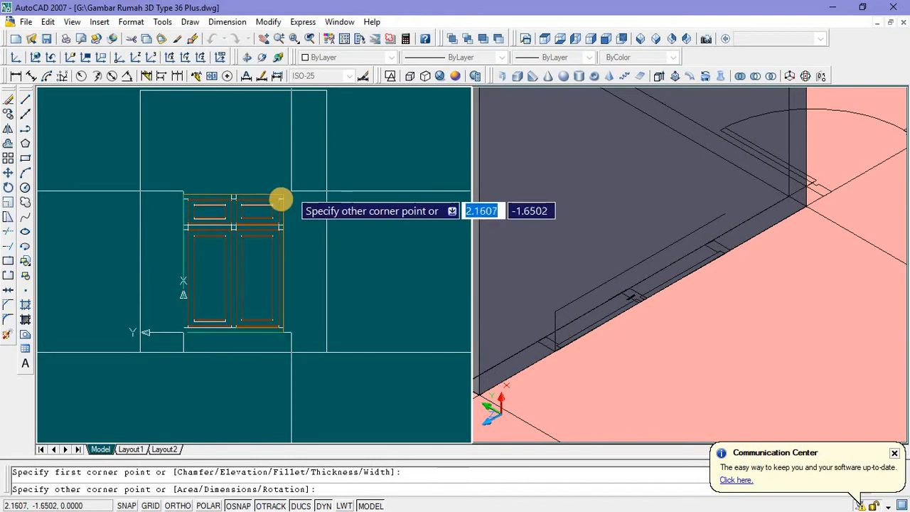
scroll(282, 198, "up", 3)
scroll(282, 200, "down", 4)
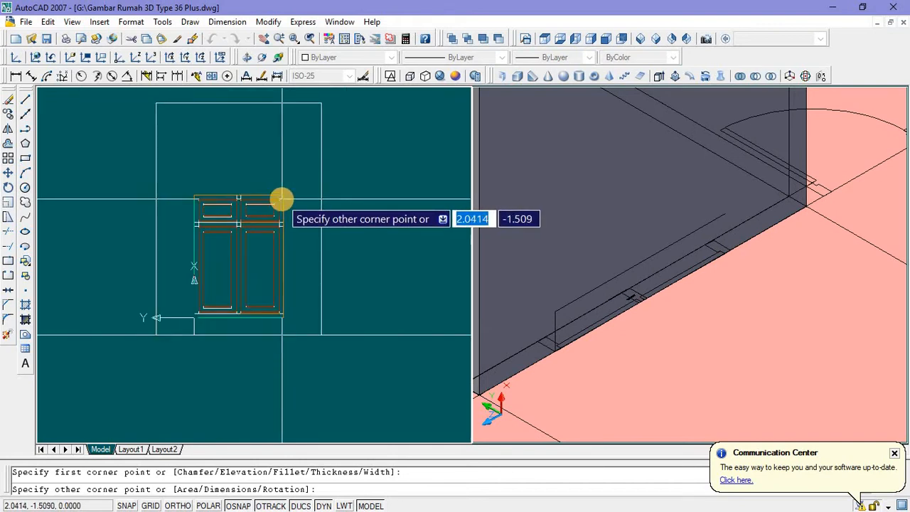
key("Escape")
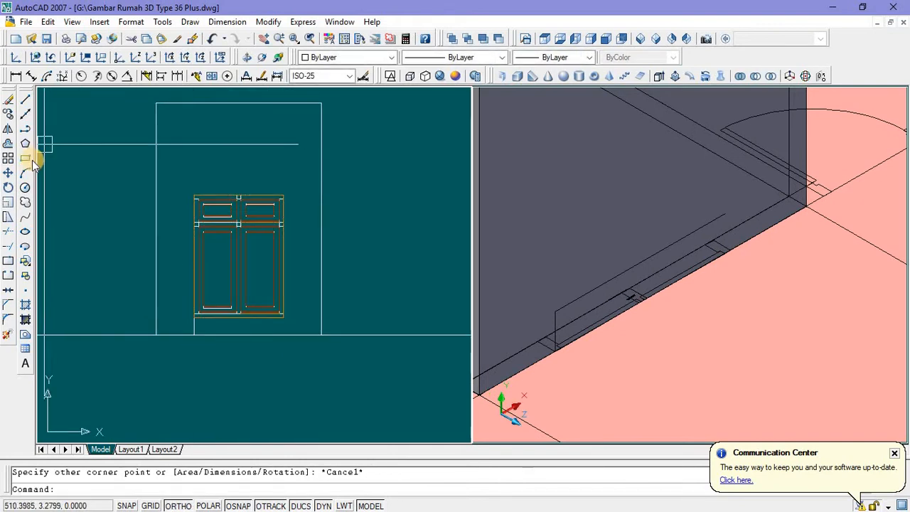
Step: Start a polyline at the window frame's lower-left corner and trace it up the left side and across the top edge
left_click(26, 132)
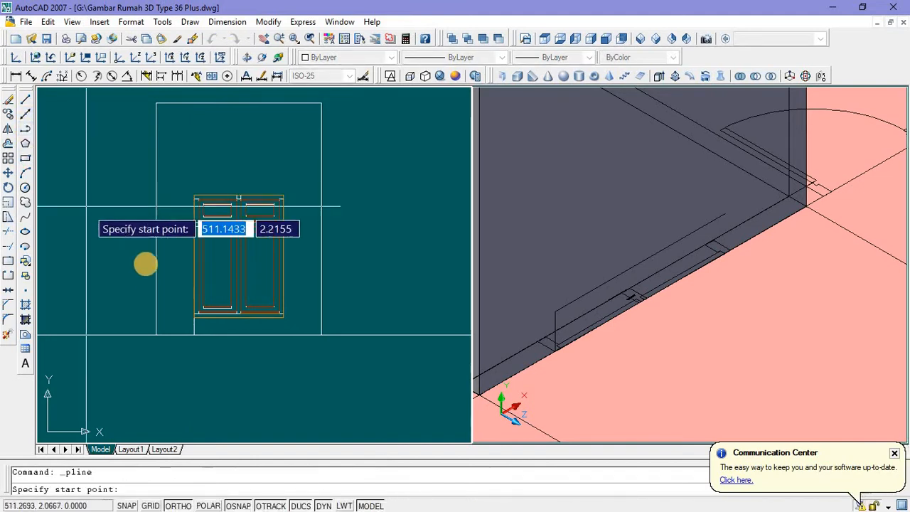
left_click(192, 318)
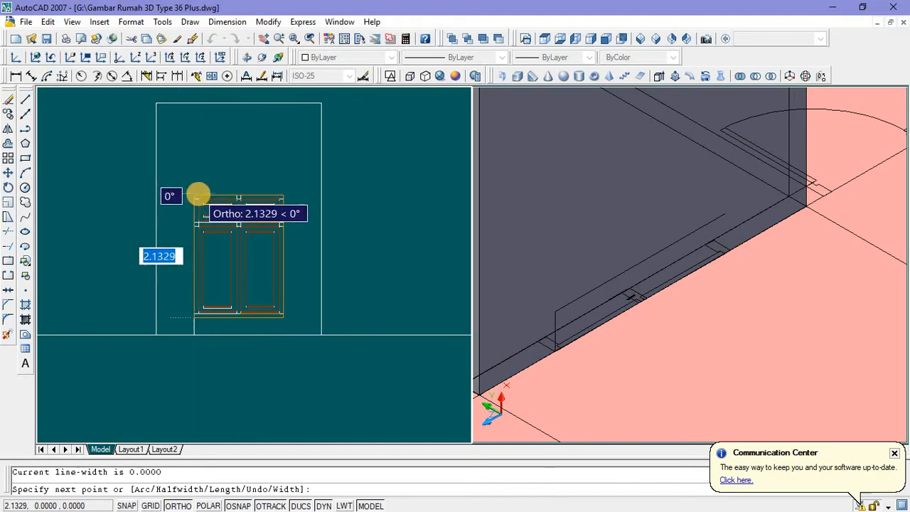
scroll(198, 193, "up", 5)
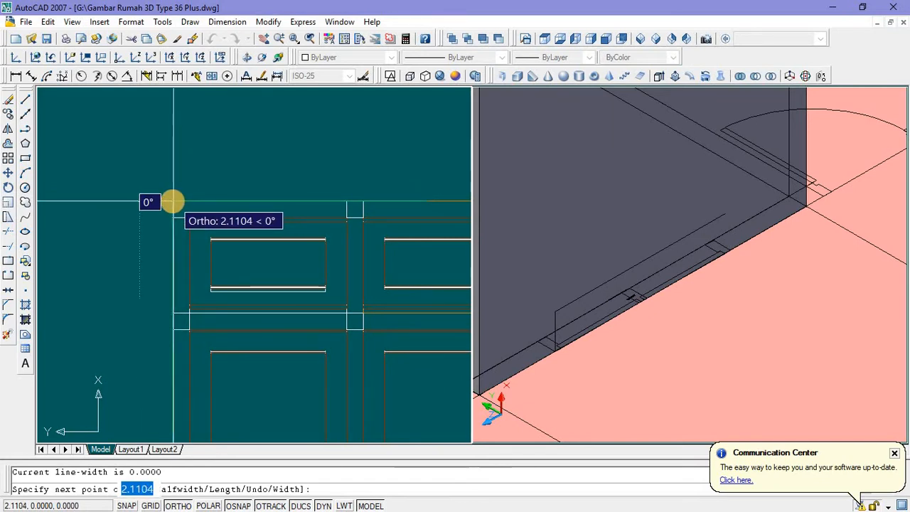
left_click(172, 202)
scroll(264, 197, "down", 6)
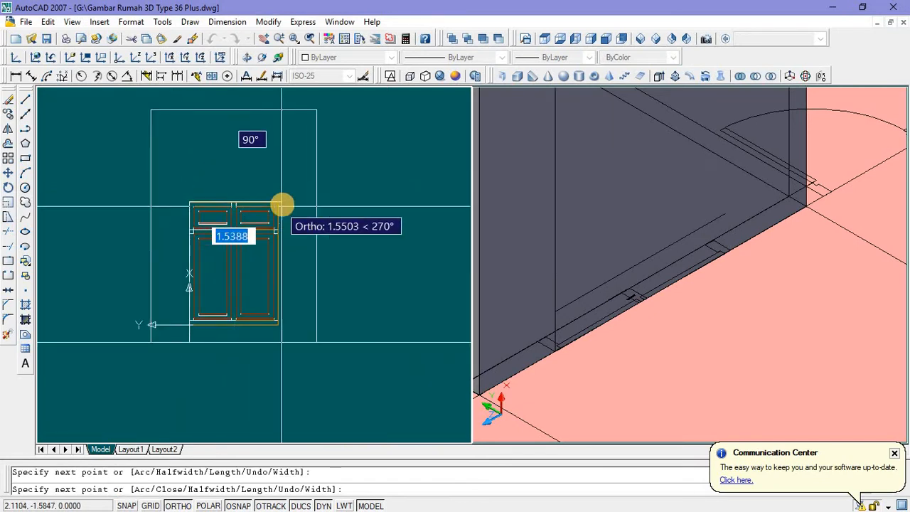
scroll(277, 202, "up", 3)
left_click(276, 202)
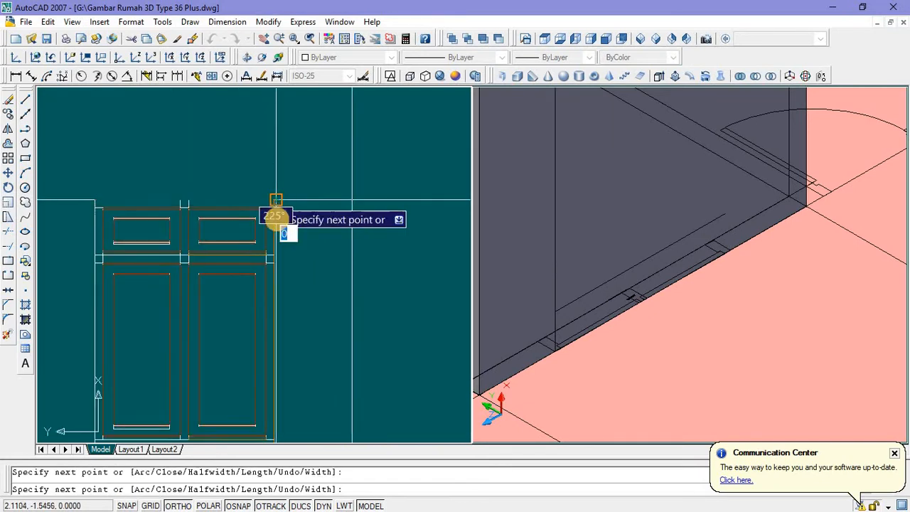
Step: Continue the polyline down the frame's right side and along the bottom to its start point, ending the command there
scroll(277, 313, "down", 5)
scroll(278, 327, "up", 2)
scroll(277, 318, "up", 3)
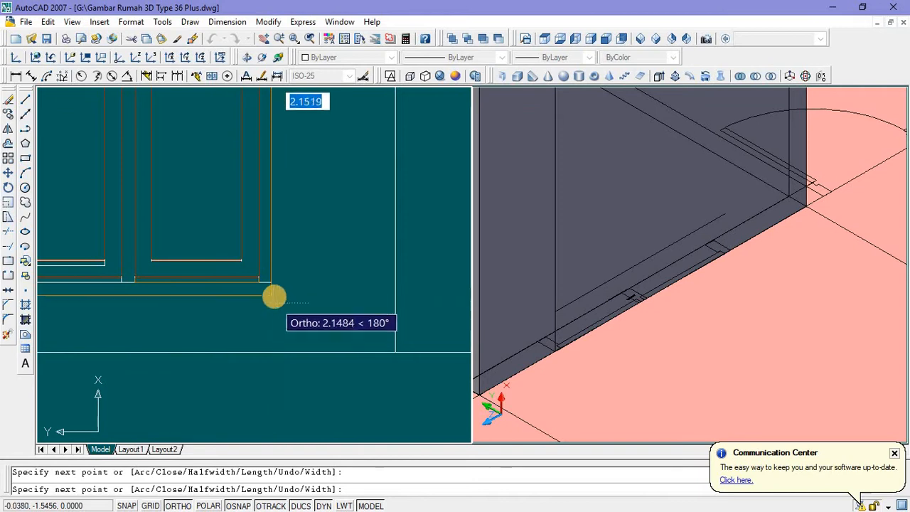
left_click(272, 295)
scroll(273, 296, "down", 3)
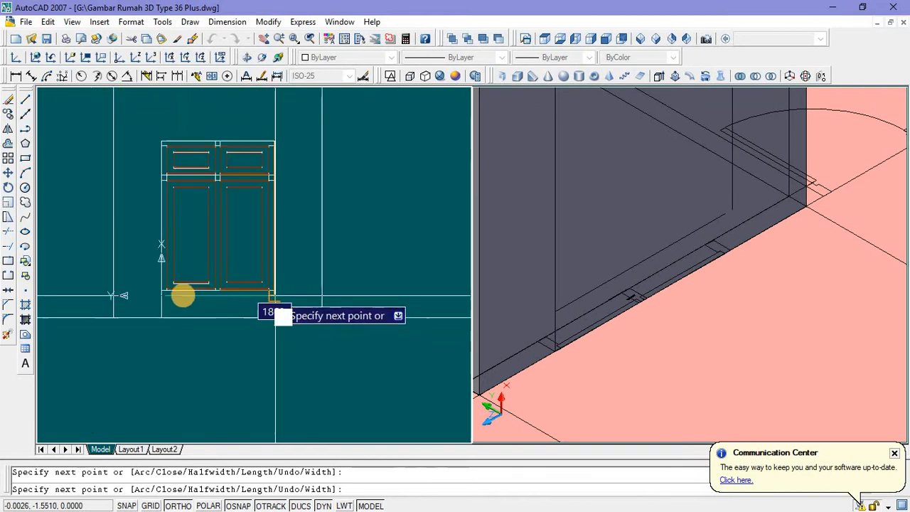
left_click(162, 296)
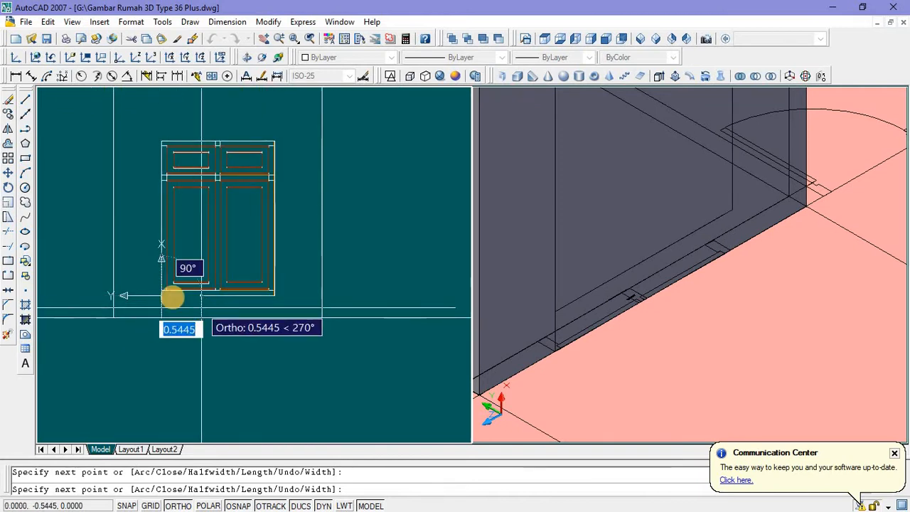
key("Return")
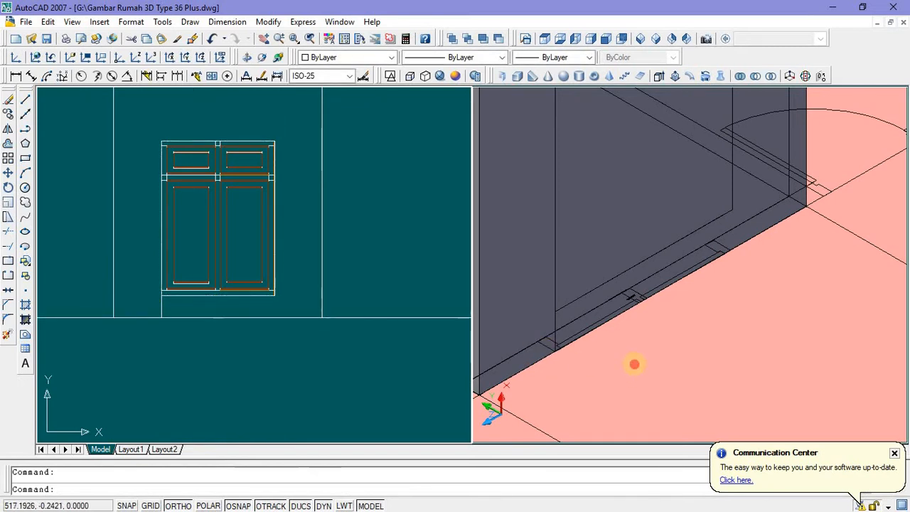
left_click(634, 364)
scroll(615, 369, "down", 6)
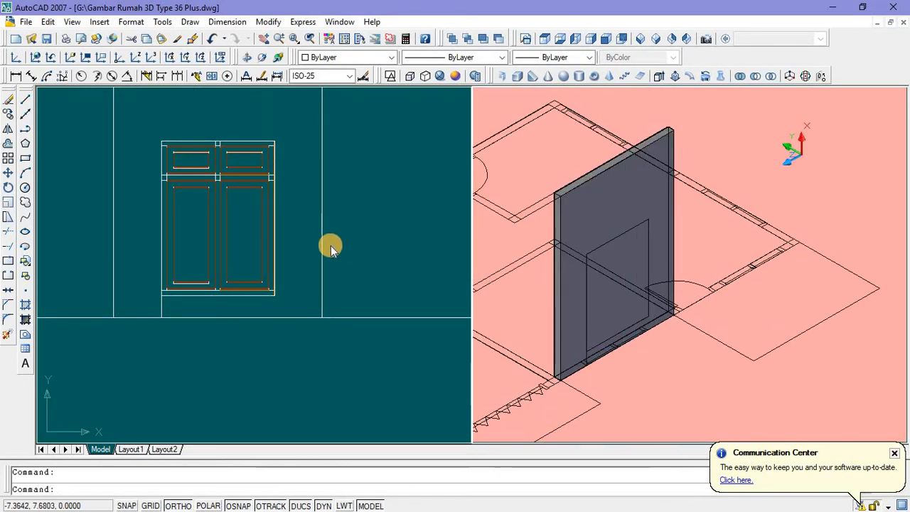
left_click(294, 233)
left_click(280, 249)
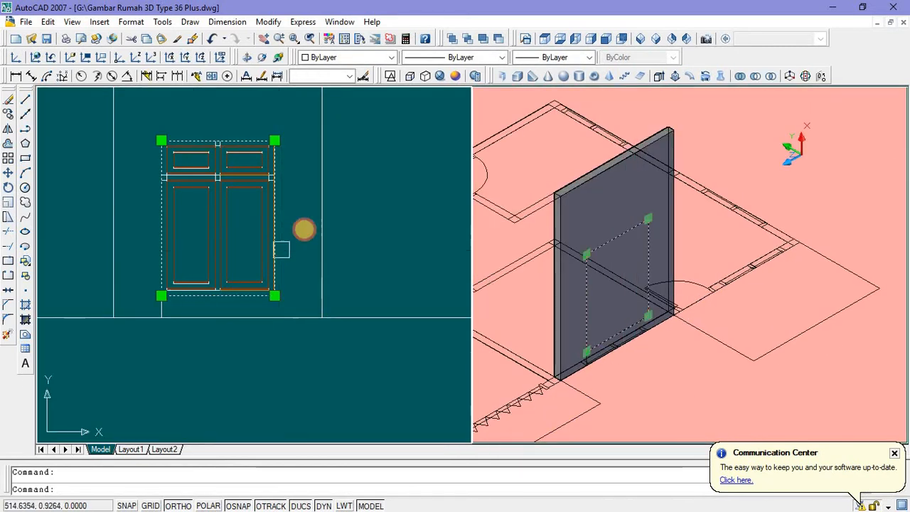
type("e")
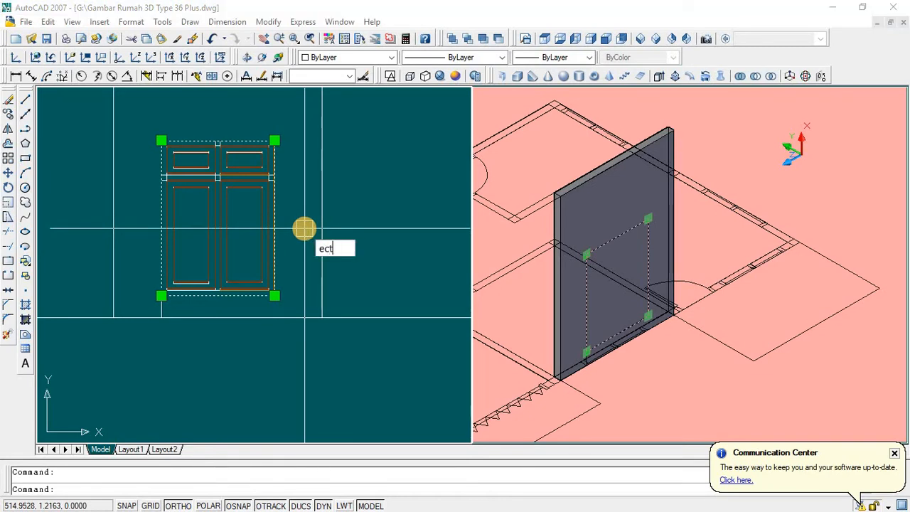
type("ct")
key("Return")
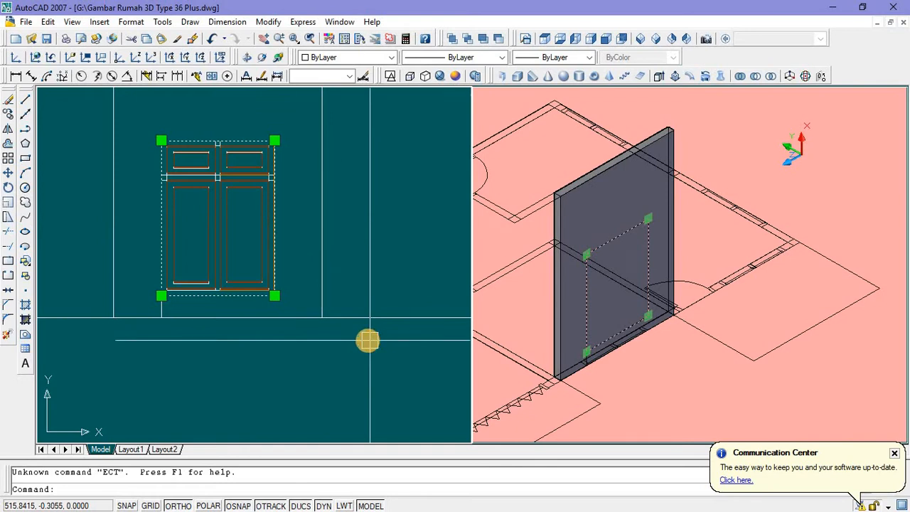
key("Escape")
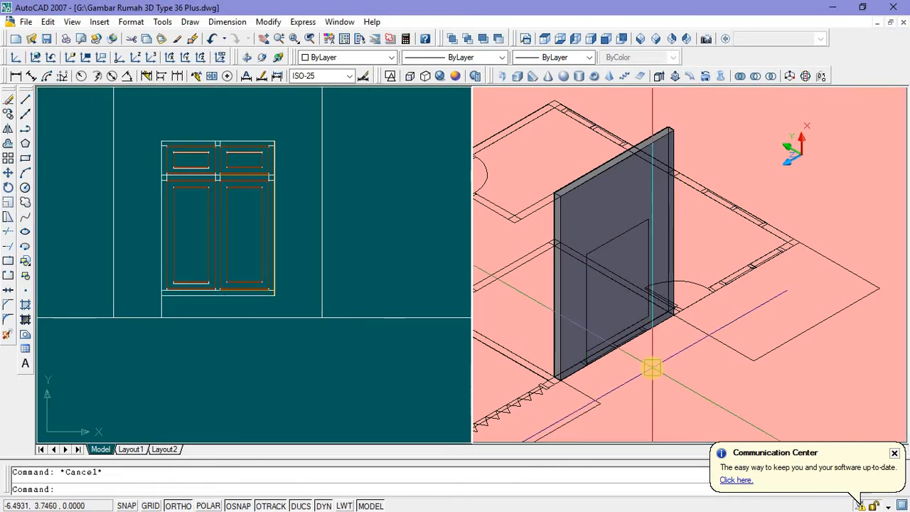
Step: Define a three-point UCS in the 3D view with X parallel to the wall's length and Y pointing upright
scroll(654, 367, "down", 3)
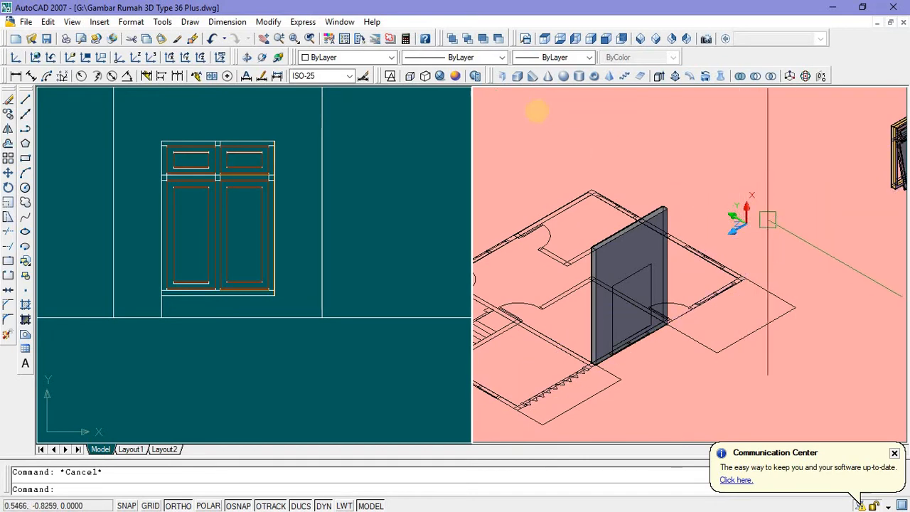
left_click(154, 59)
left_click(782, 236)
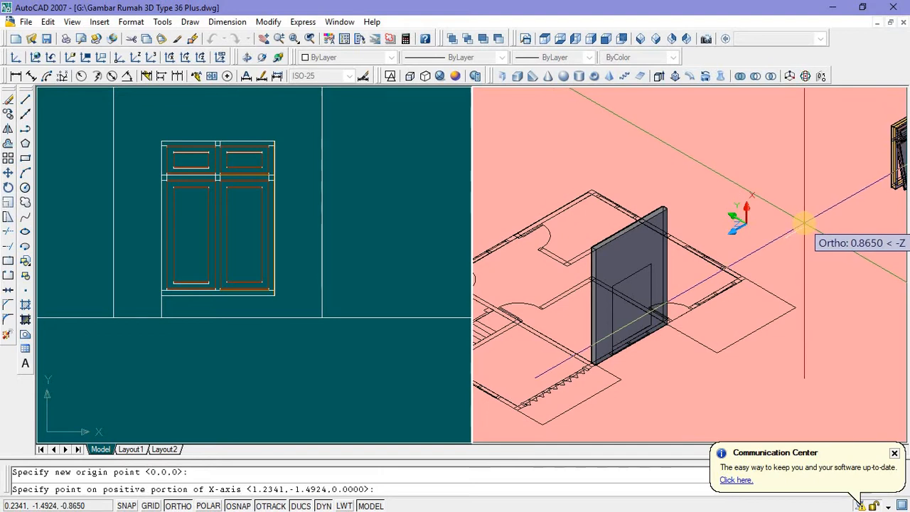
left_click(804, 225)
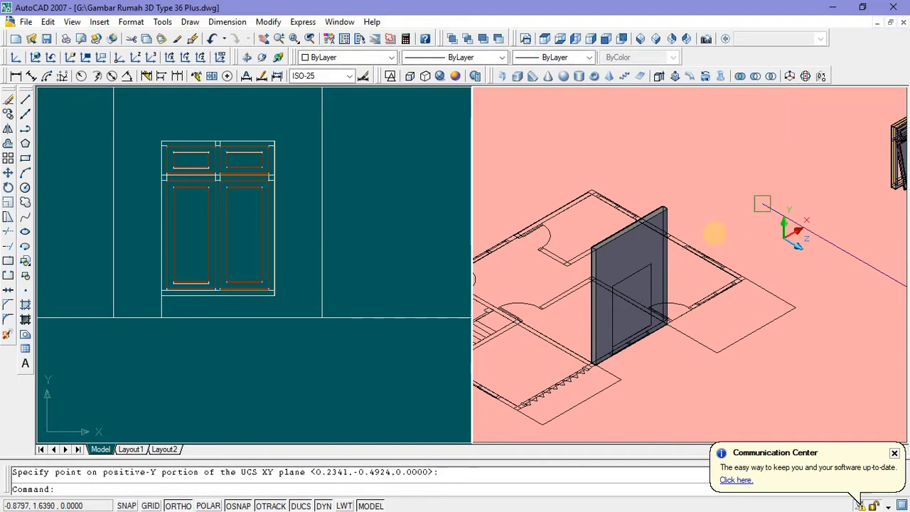
Step: Extrude the rectangular window outline on the wall by a height of 1
left_click(654, 320)
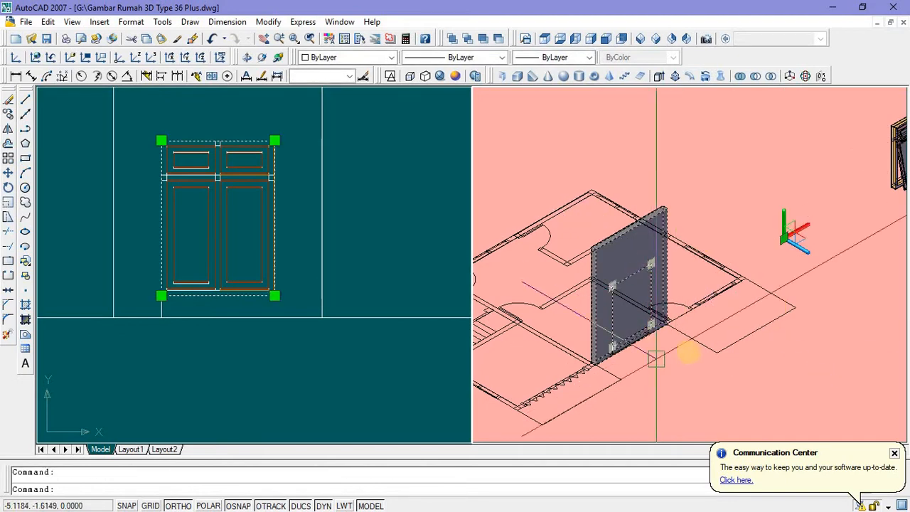
type("e")
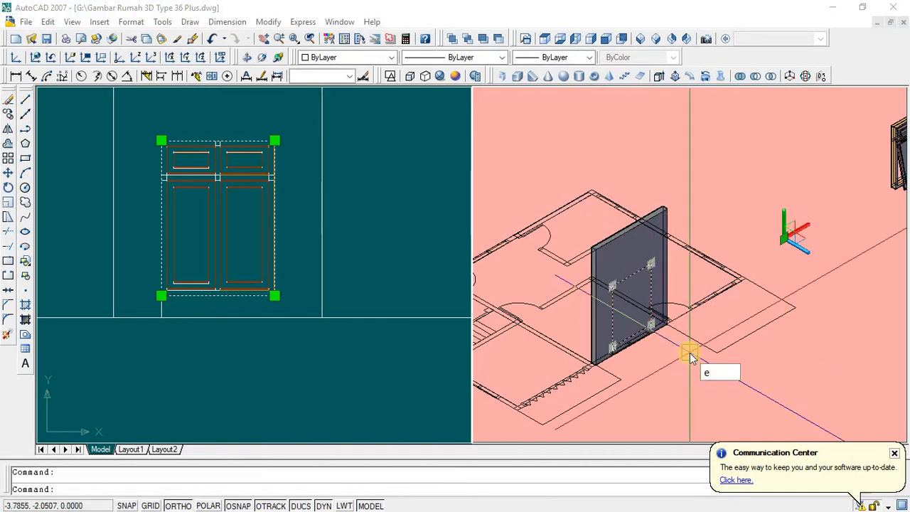
type("xt")
key("Return")
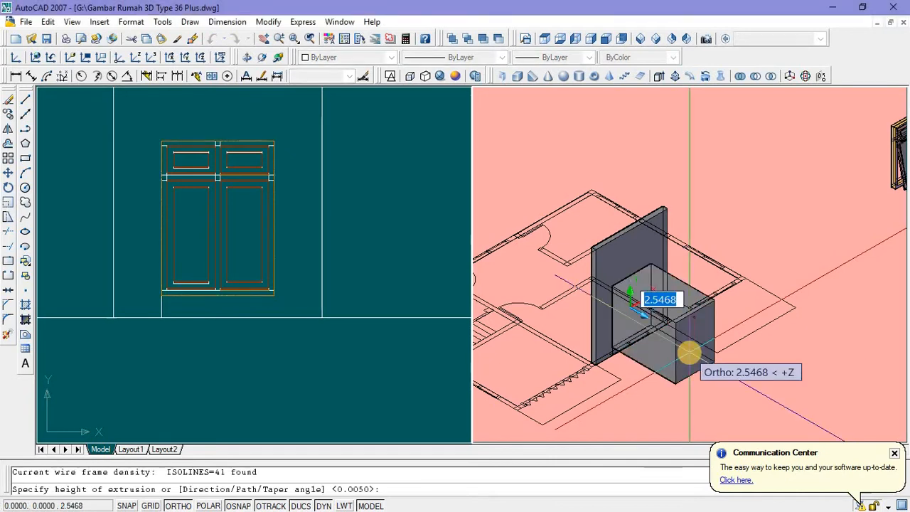
type("1")
key("Return")
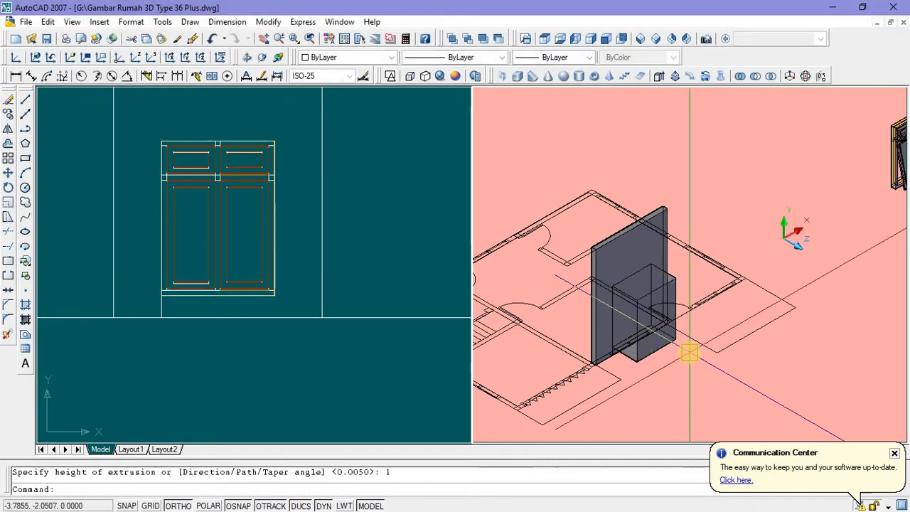
Step: Move the extruded block back along the Z axis so it passes through both faces of the wall
scroll(647, 359, "up", 2)
left_click(652, 360)
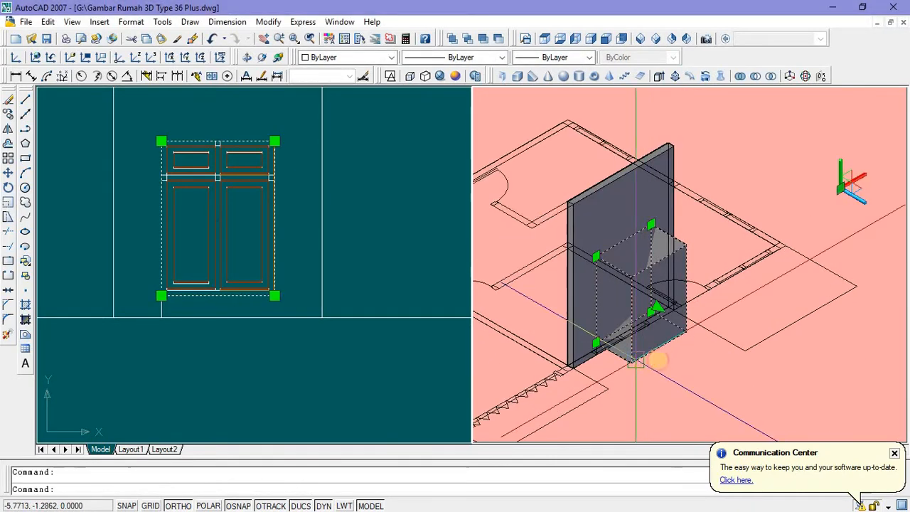
right_click(660, 361)
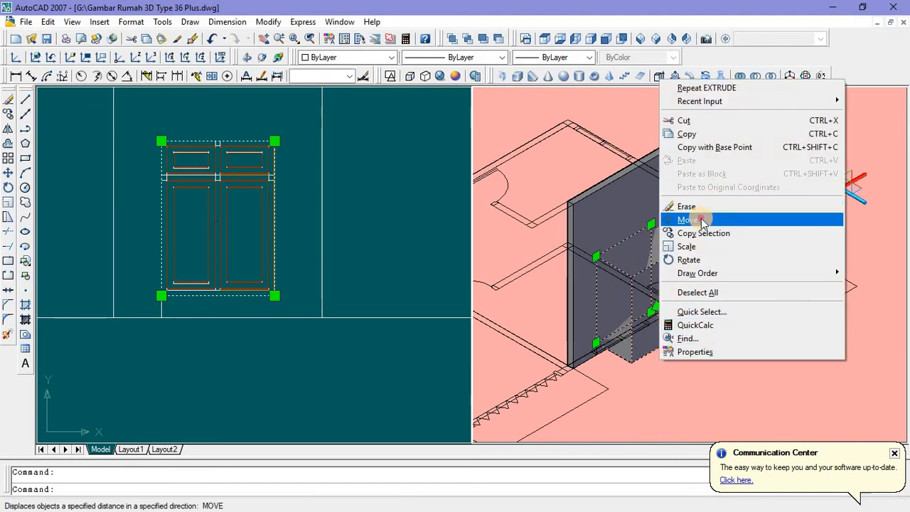
left_click(701, 220)
left_click(700, 400)
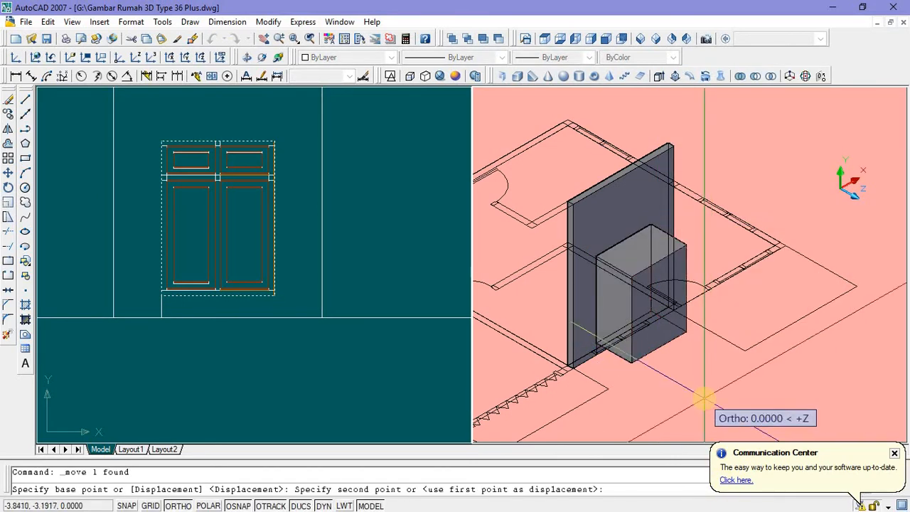
left_click(692, 392)
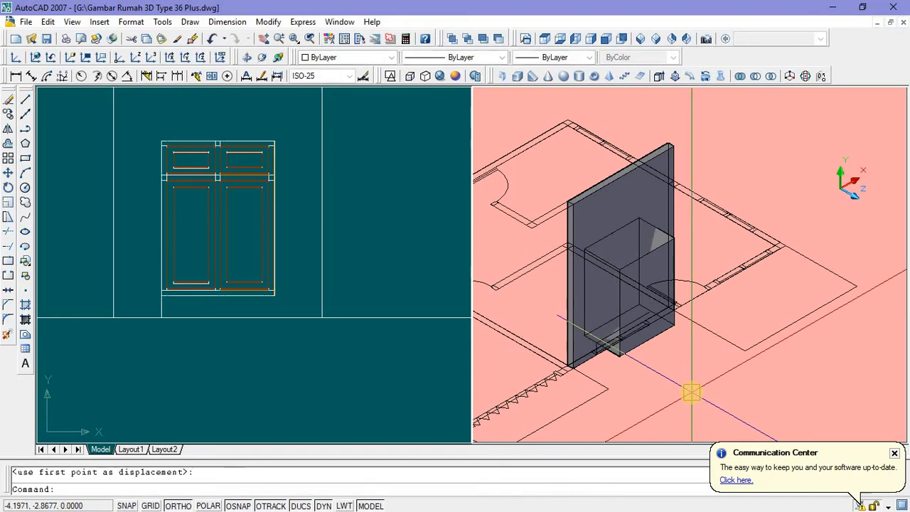
type("`")
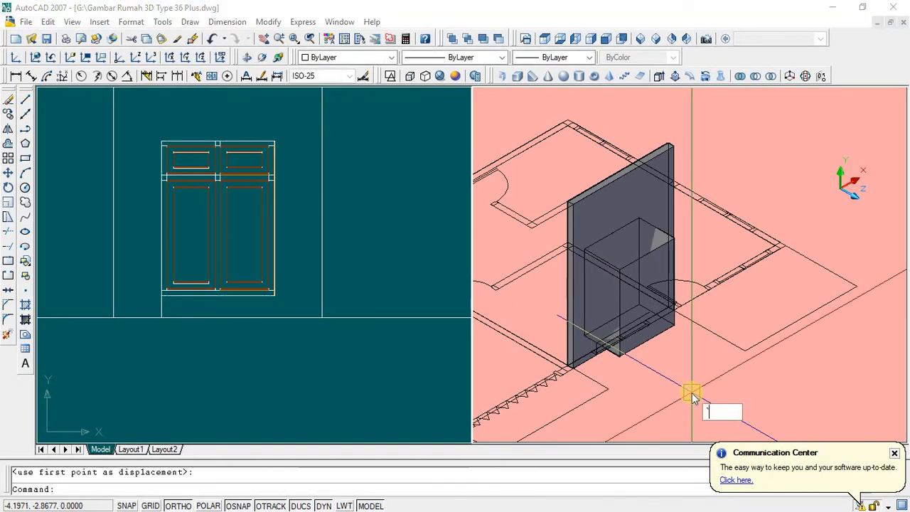
key("Escape")
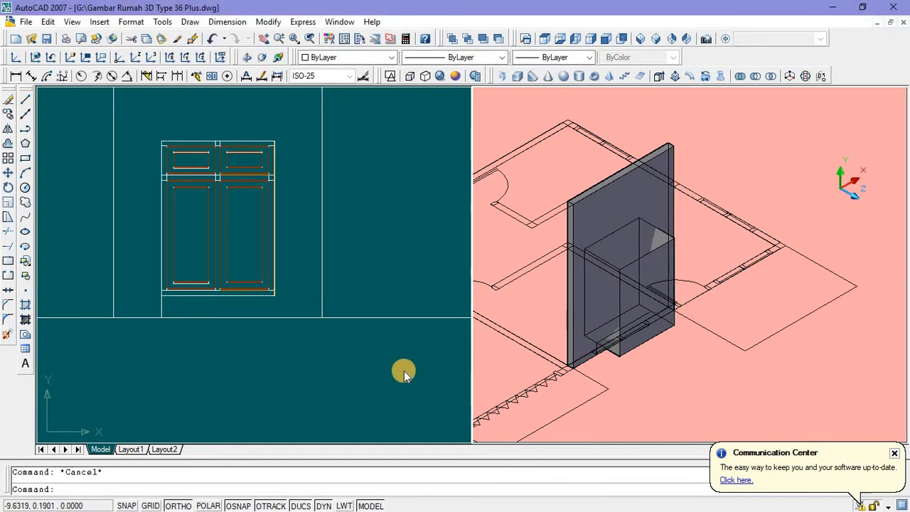
left_click(353, 375)
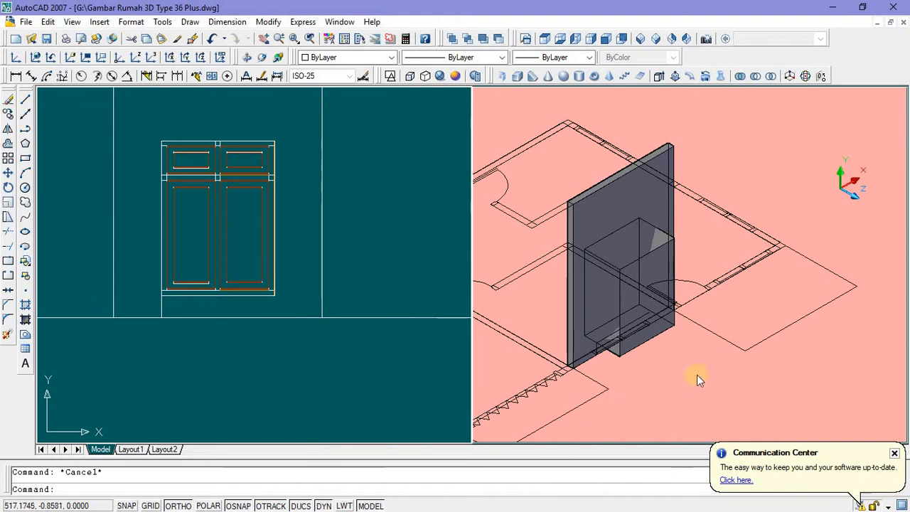
left_click(754, 76)
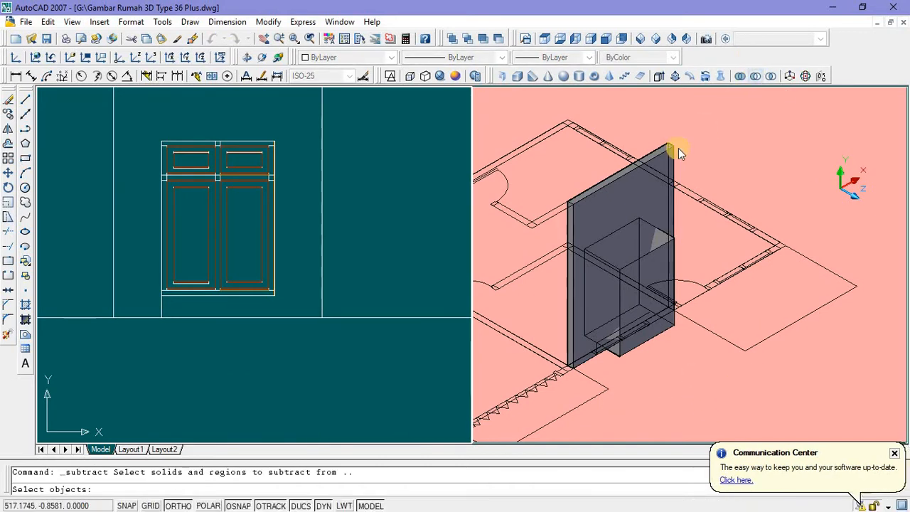
key("Return")
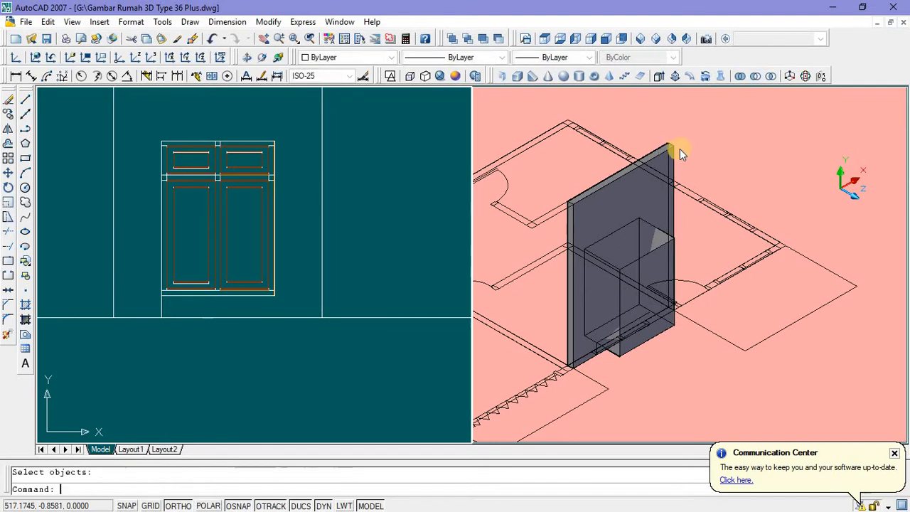
left_click(670, 150)
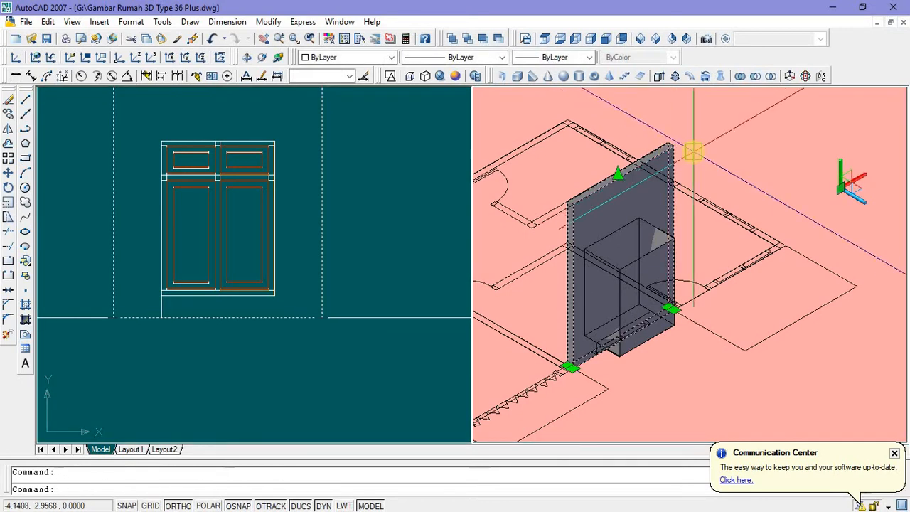
key("Return")
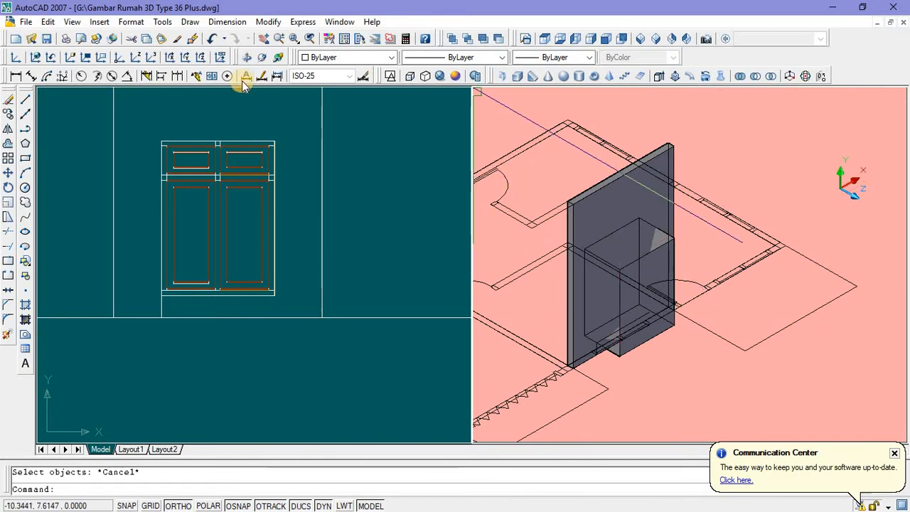
Step: Define a three-point UCS in the 3D view with X along the wall's length and Z pointing upright
left_click(155, 58)
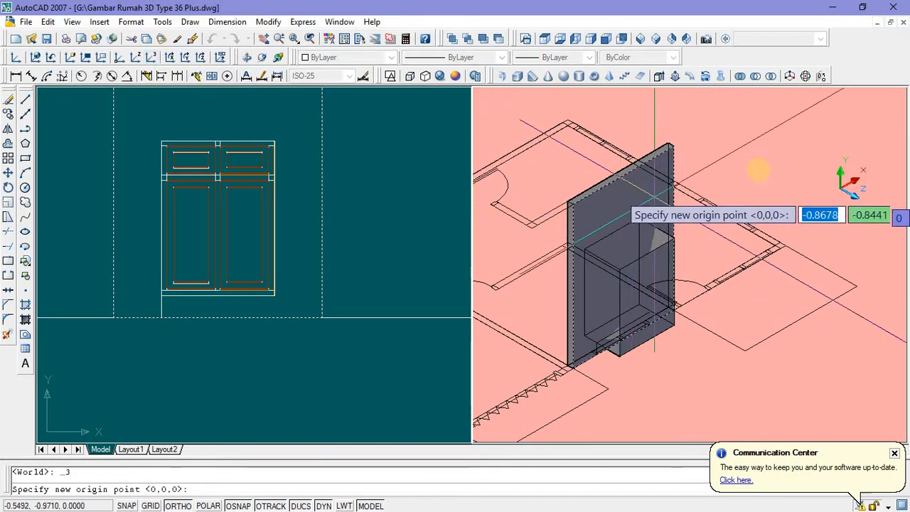
left_click(778, 183)
left_click(765, 177)
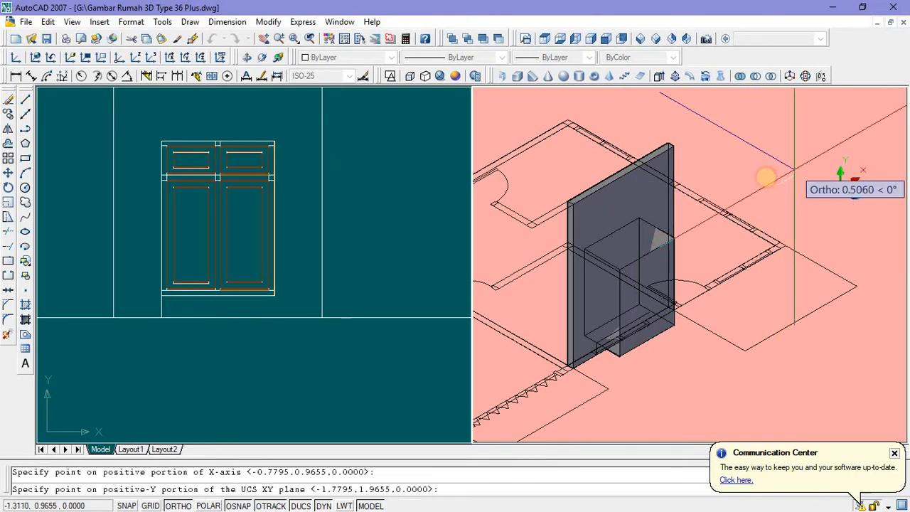
left_click(772, 211)
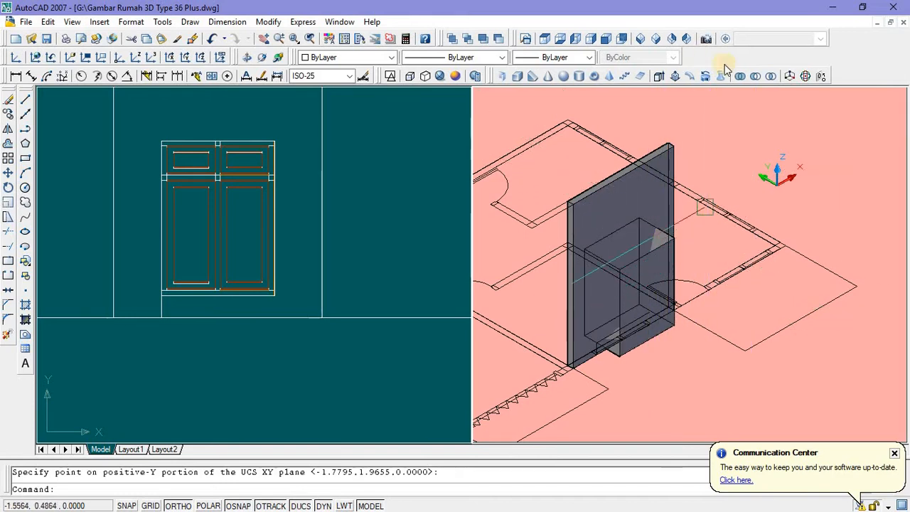
Step: Subtract the extruded block from the wall solid to cut the window opening
left_click(755, 77)
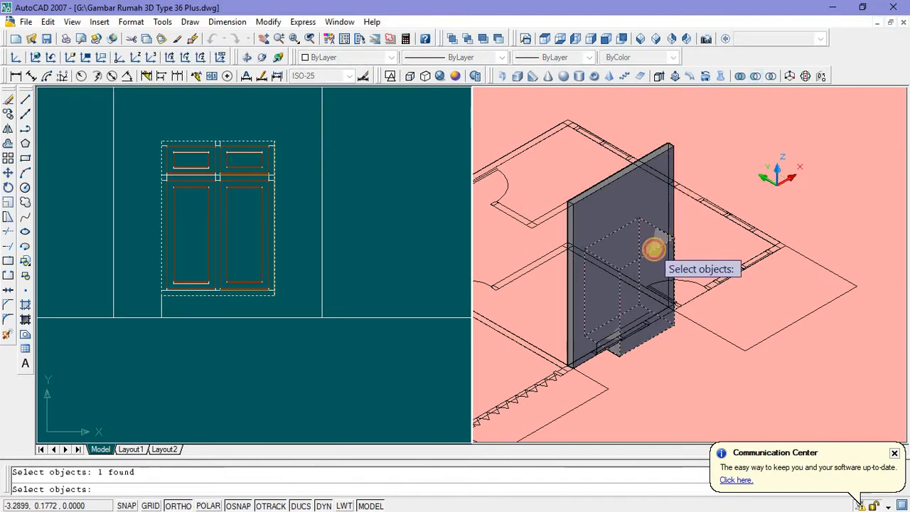
key("Return")
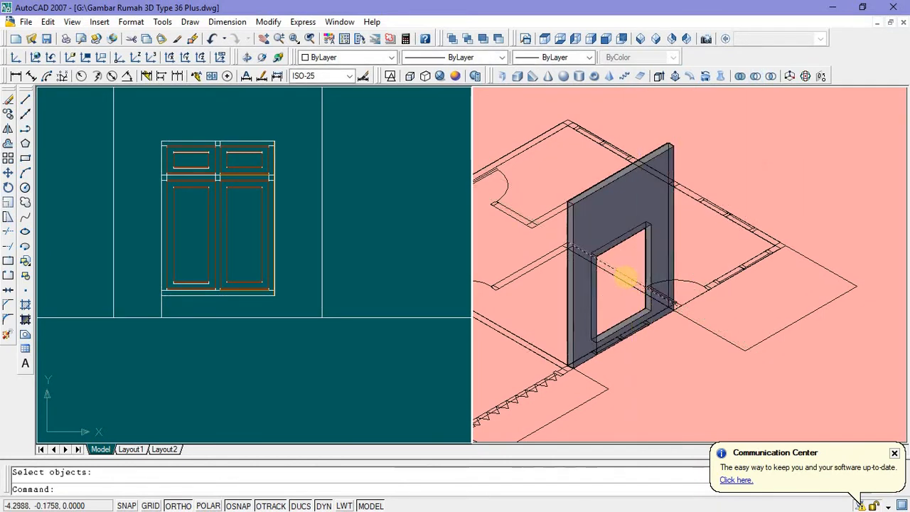
Step: Move the complete 3D window from its frame's lower-left front corner to the matching corner of the wall opening
scroll(625, 278, "down", 3)
scroll(789, 169, "up", 2)
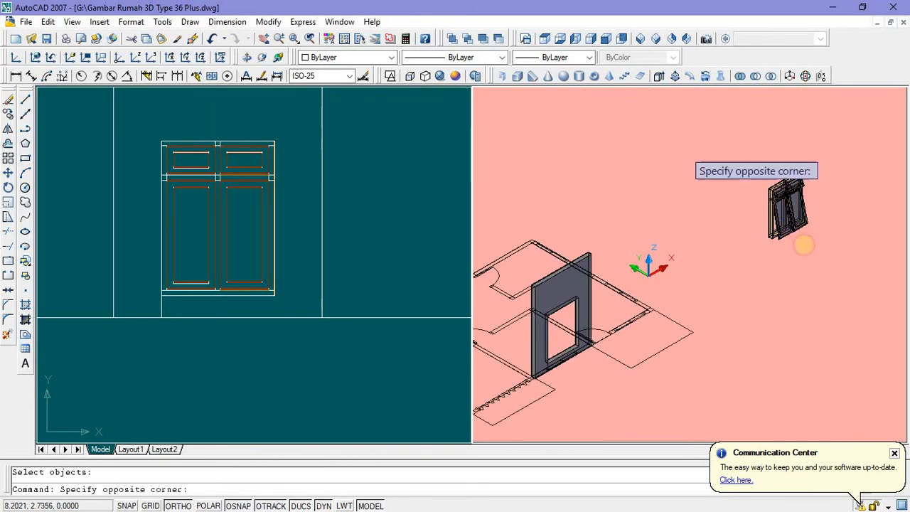
left_click(842, 194)
right_click(843, 193)
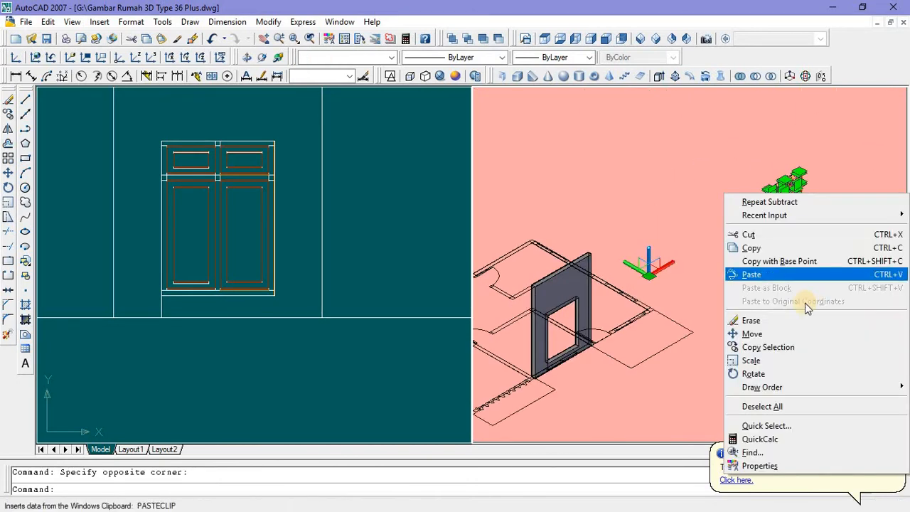
left_click(768, 334)
scroll(744, 212, "up", 5)
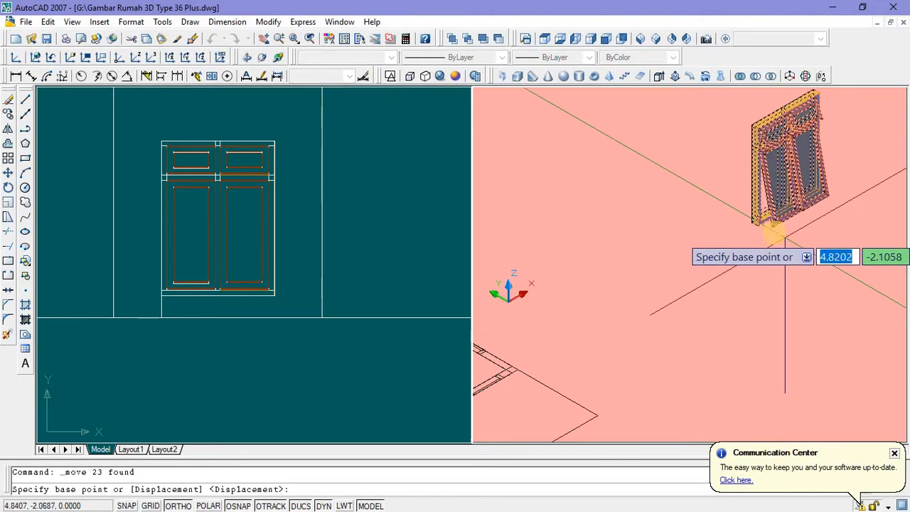
left_click(740, 212)
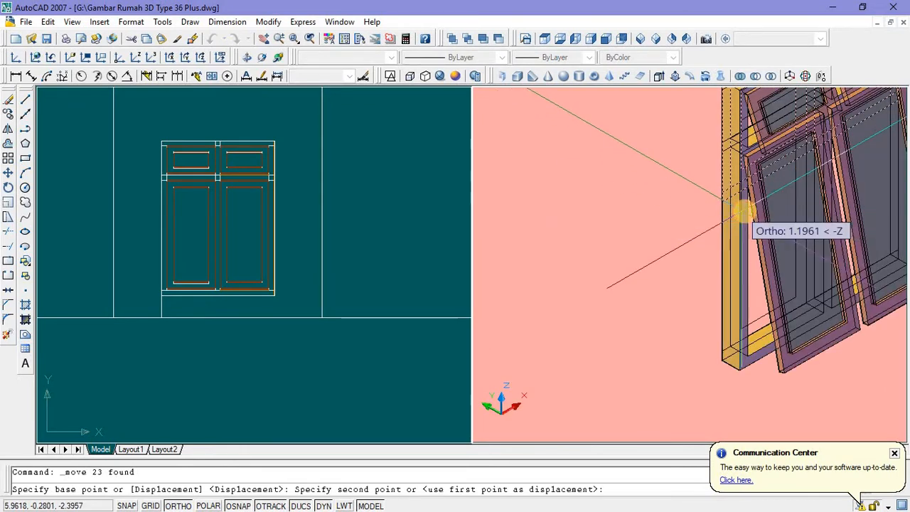
scroll(736, 226, "down", 8)
scroll(618, 279, "up", 10)
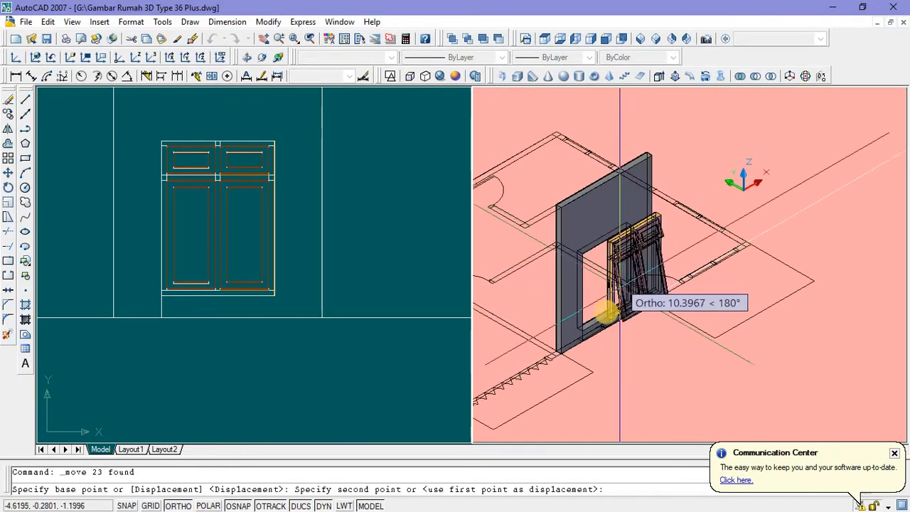
scroll(680, 267, "up", 2)
middle_click_drag(711, 277, 751, 291)
middle_click_drag(768, 259, 847, 237)
scroll(825, 213, "down", 10)
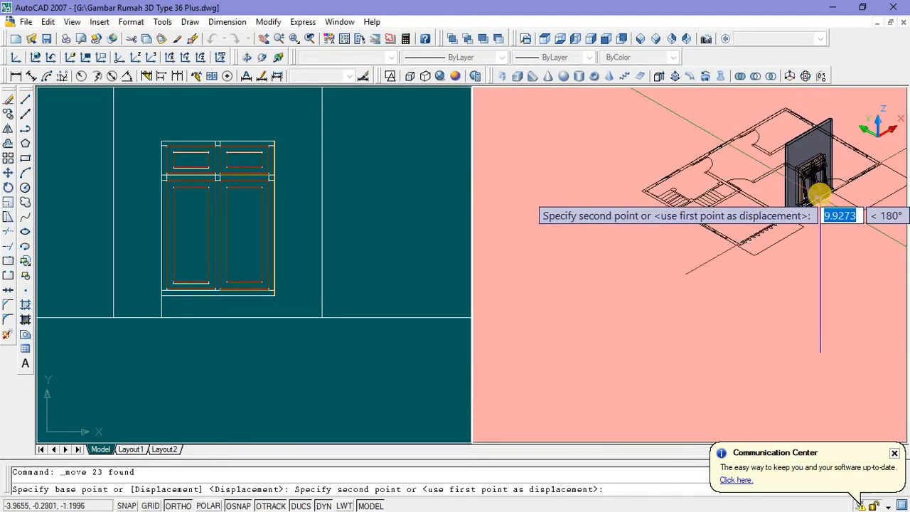
scroll(819, 192, "up", 8)
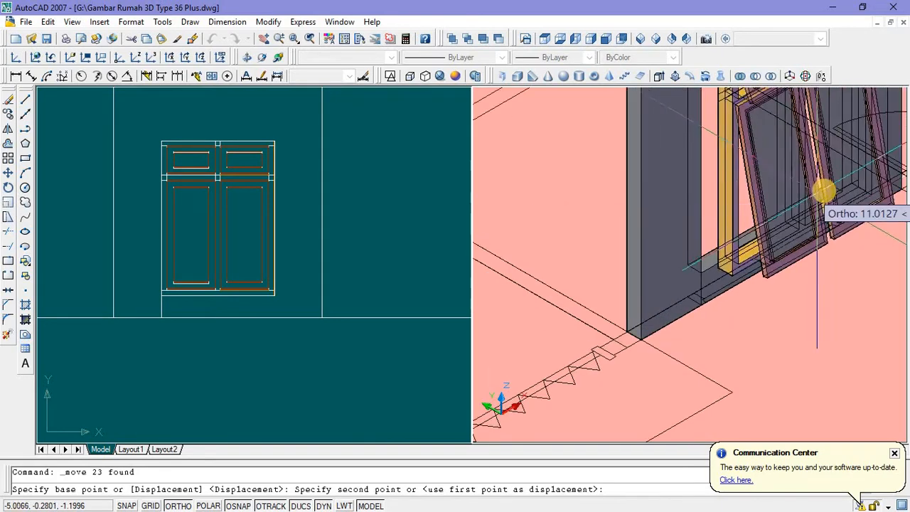
scroll(823, 190, "up", 2)
scroll(709, 265, "up", 3)
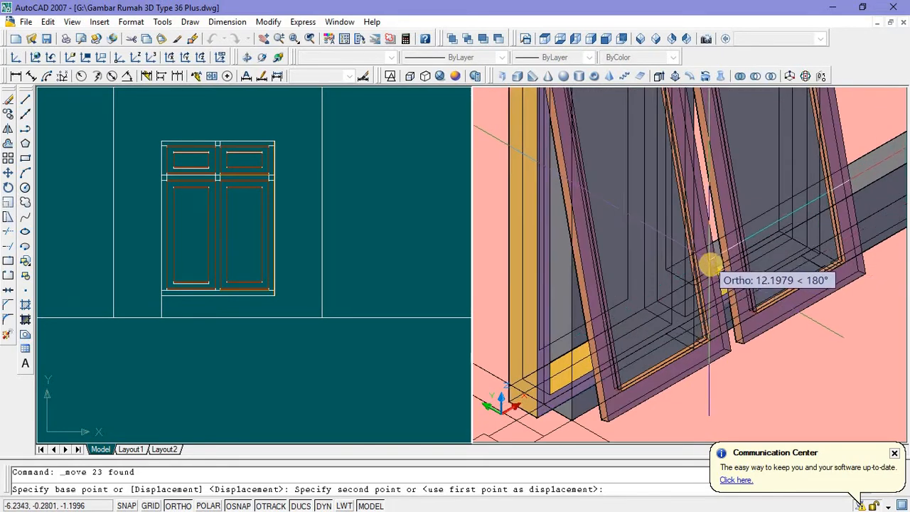
scroll(701, 288, "up", 5)
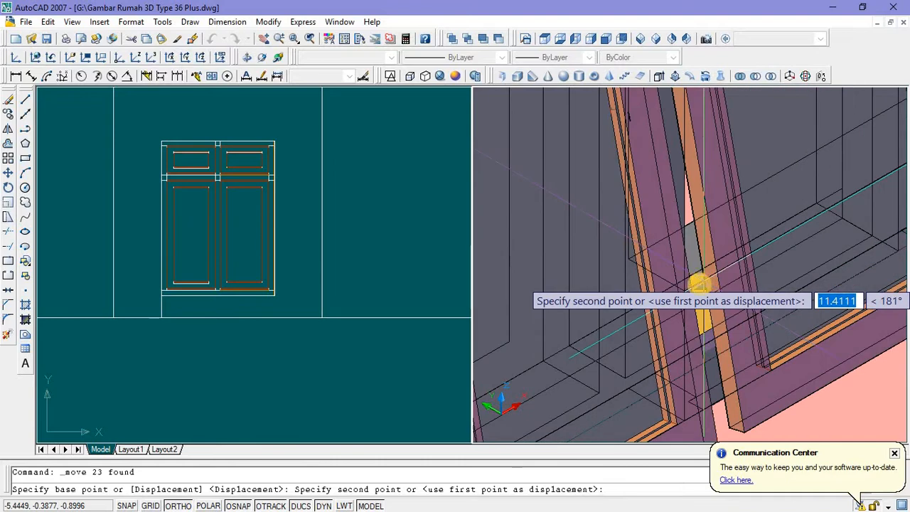
scroll(693, 285, "up", 2)
left_click(683, 290)
Step: Examine how the window frame's edges and corners fit the wall opening in both the 2D and 3D views
scroll(725, 284, "down", 8)
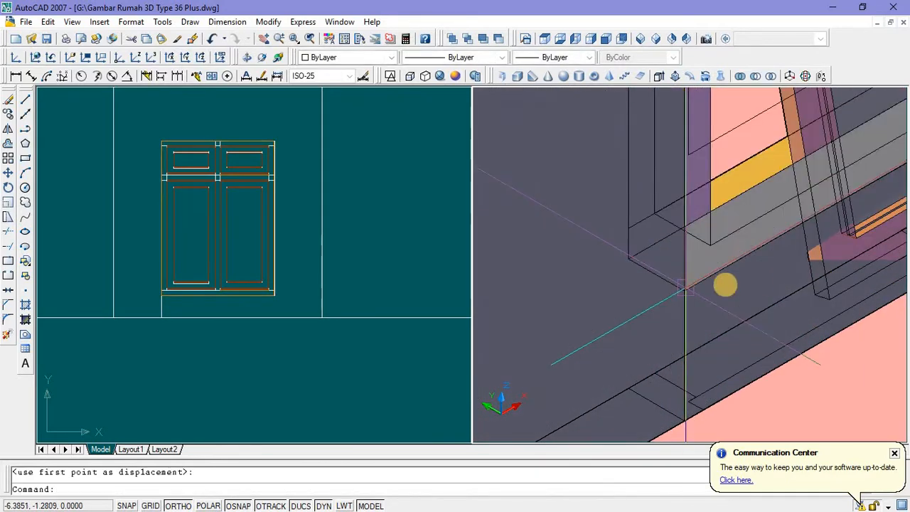
scroll(732, 306, "up", 4)
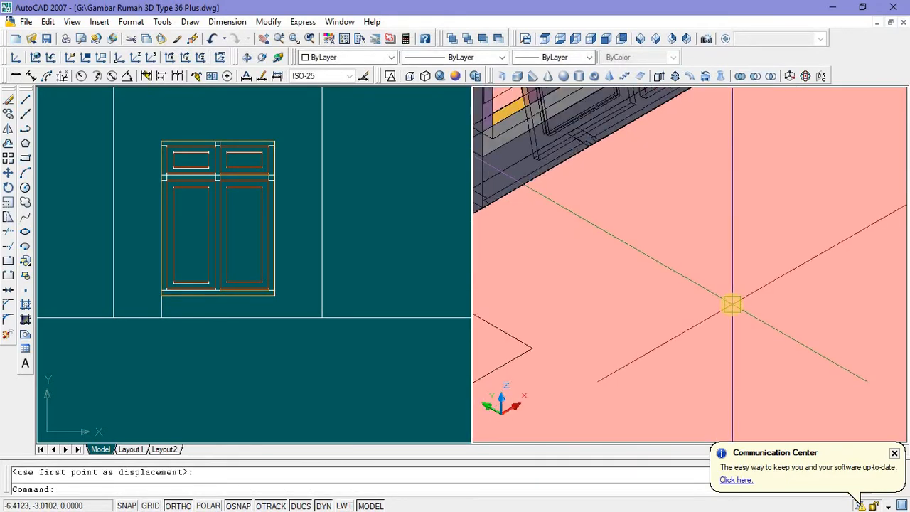
scroll(701, 305, "down", 3)
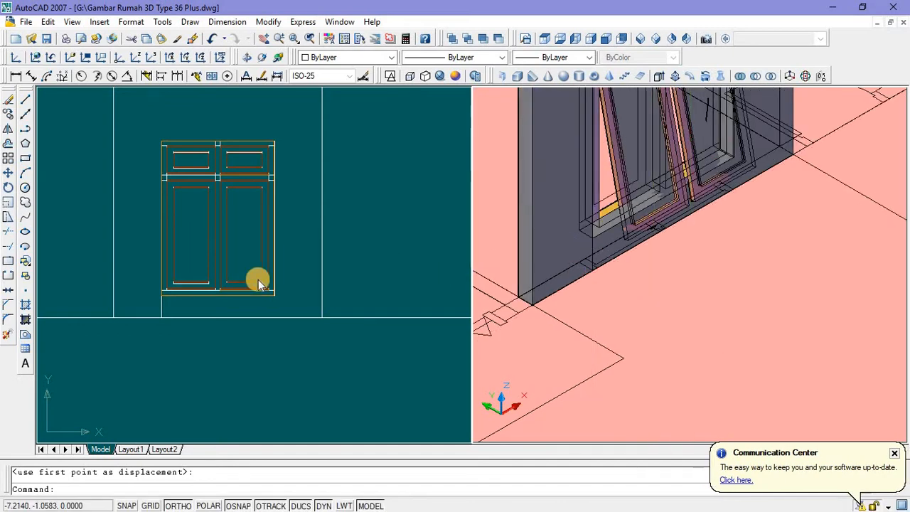
scroll(278, 305, "up", 4)
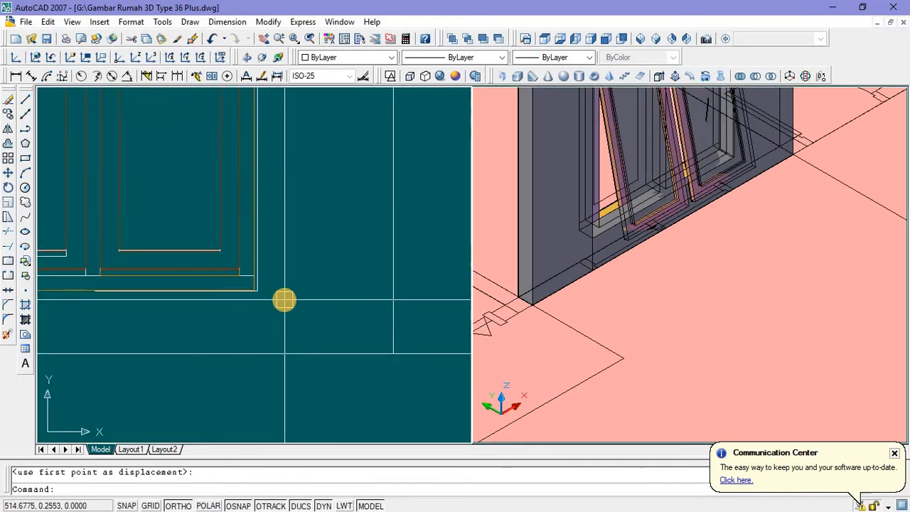
middle_click_drag(330, 296, 341, 292)
scroll(339, 293, "down", 2)
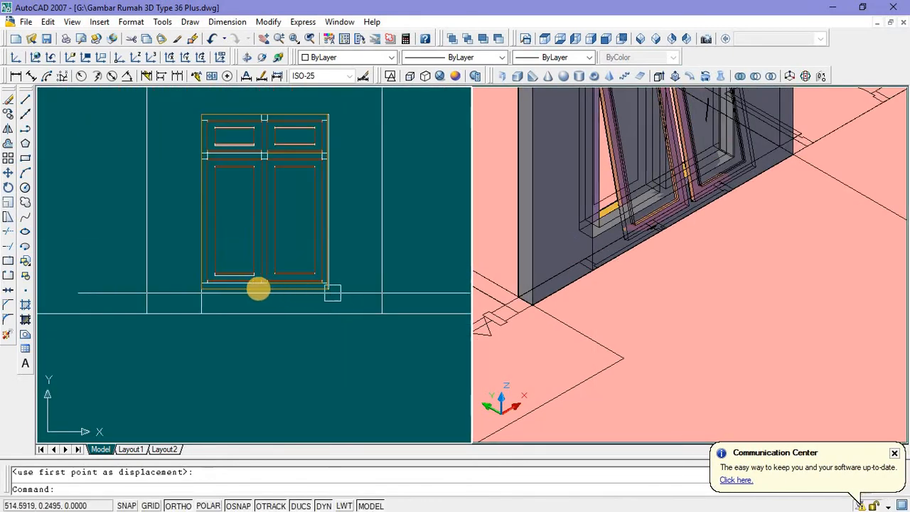
scroll(228, 286, "up", 3)
scroll(195, 280, "down", 2)
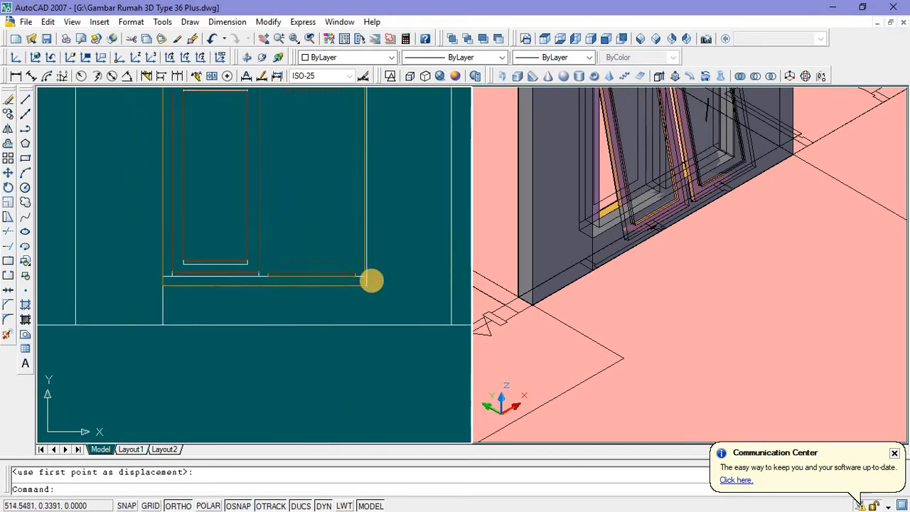
scroll(372, 279, "up", 3)
scroll(349, 298, "down", 3)
scroll(348, 302, "down", 2)
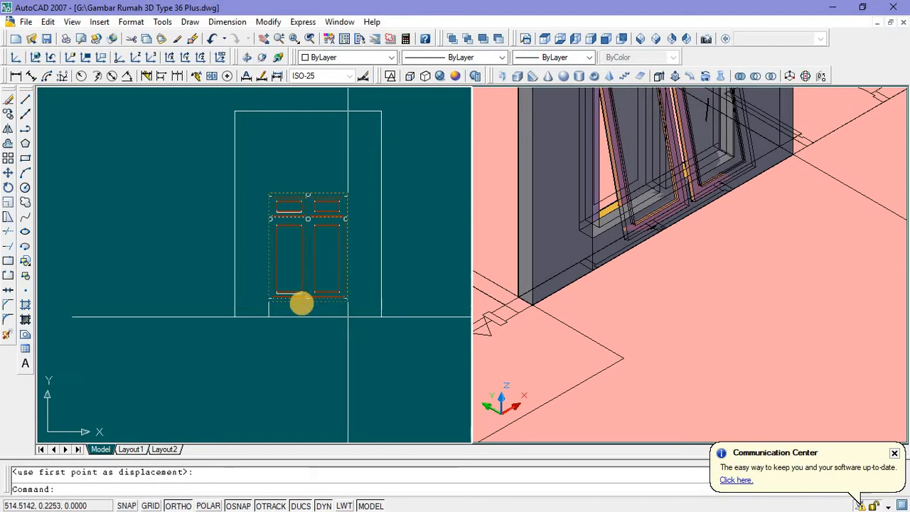
scroll(305, 276, "up", 3)
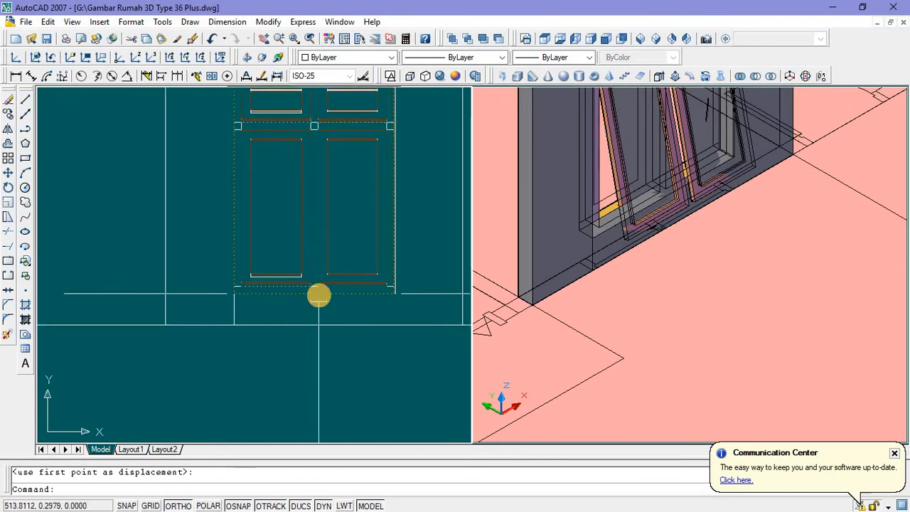
scroll(312, 292, "down", 3)
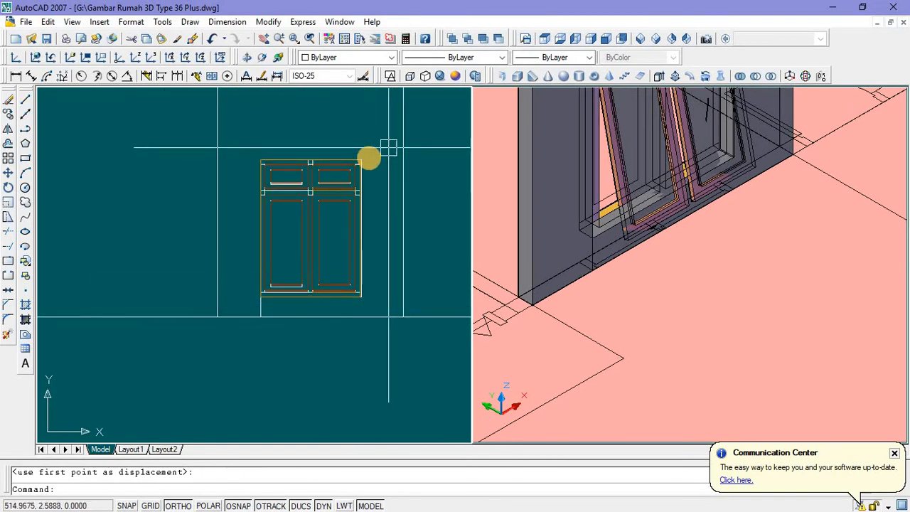
scroll(370, 185, "up", 4)
scroll(370, 190, "down", 2)
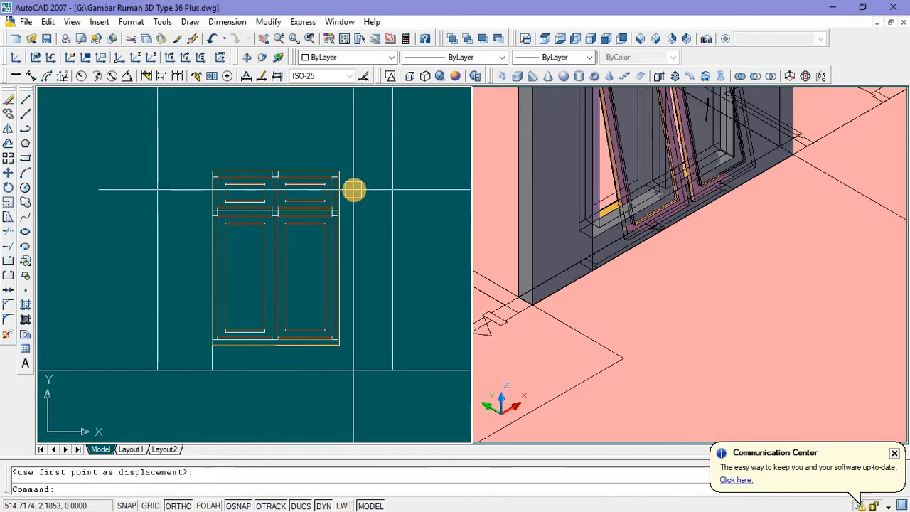
scroll(349, 190, "up", 2)
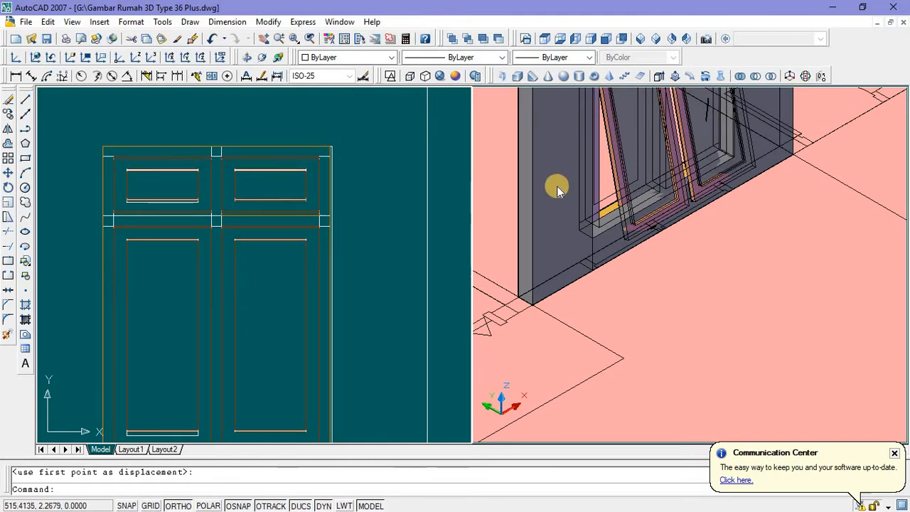
scroll(419, 169, "down", 4)
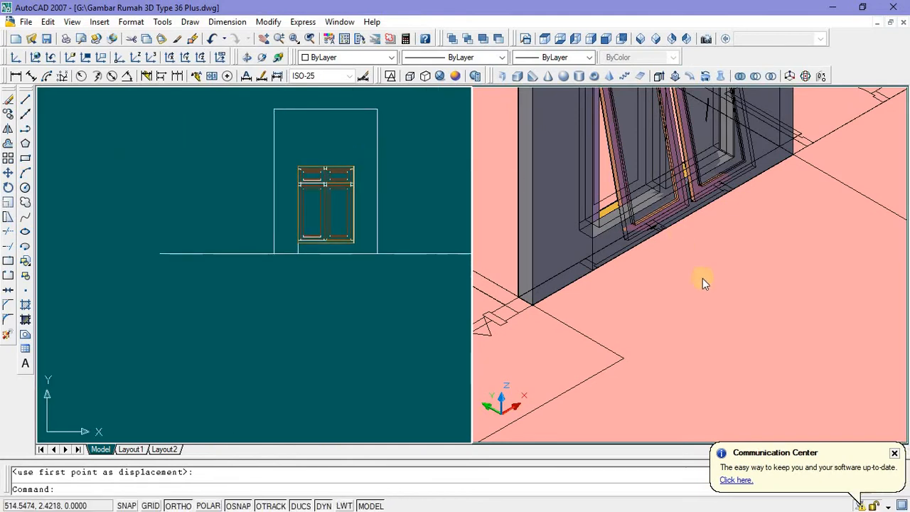
scroll(706, 277, "down", 5)
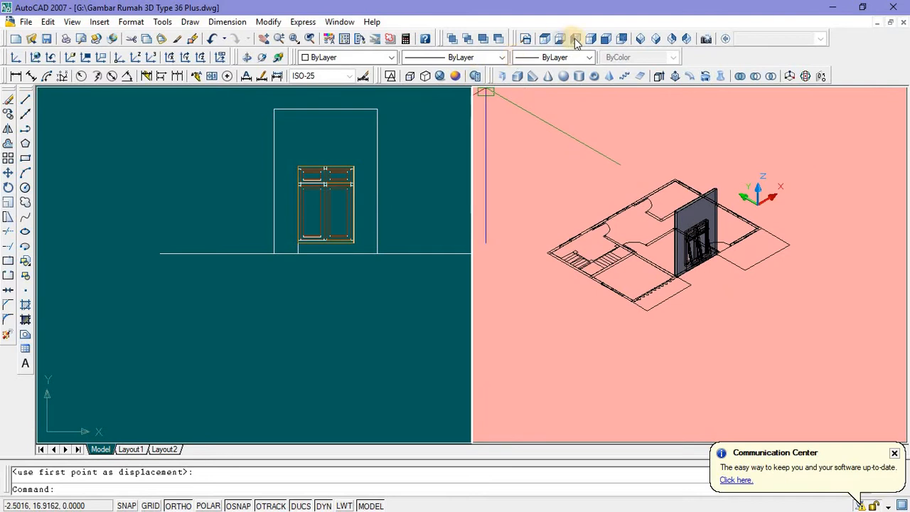
Step: Set the 3D viewport to the front view and inspect the window's position within the wall
left_click(607, 40)
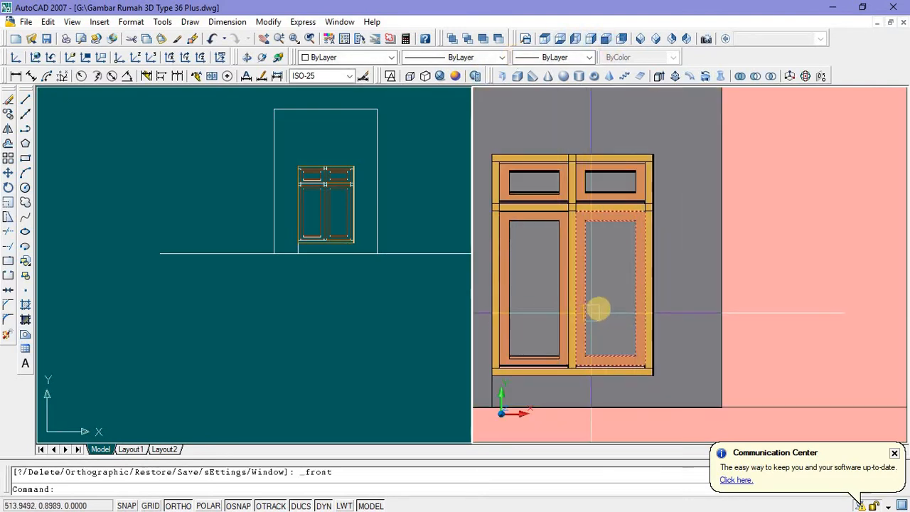
scroll(650, 304, "down", 8)
scroll(642, 298, "up", 7)
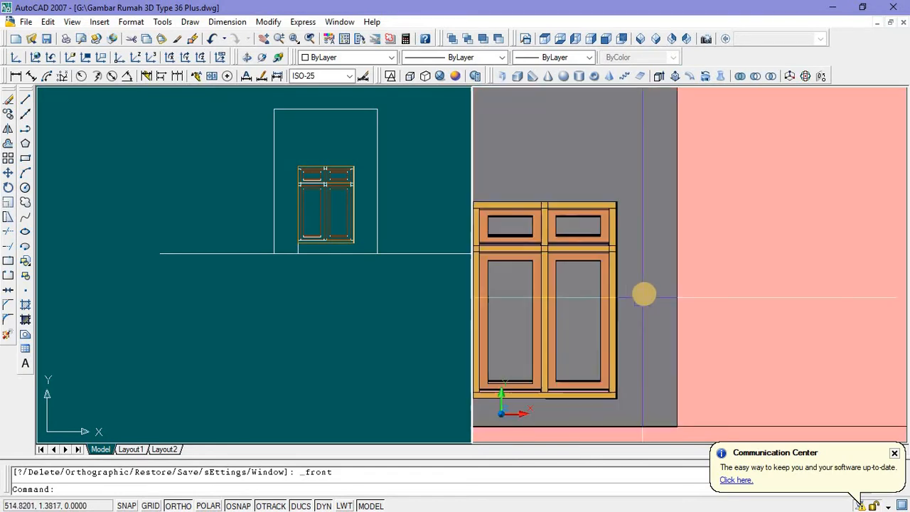
scroll(645, 273, "down", 4)
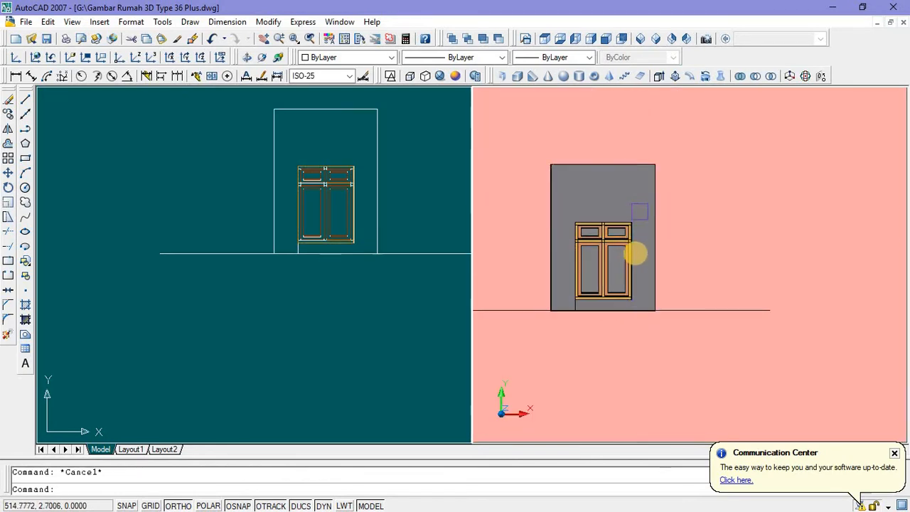
left_click(644, 192)
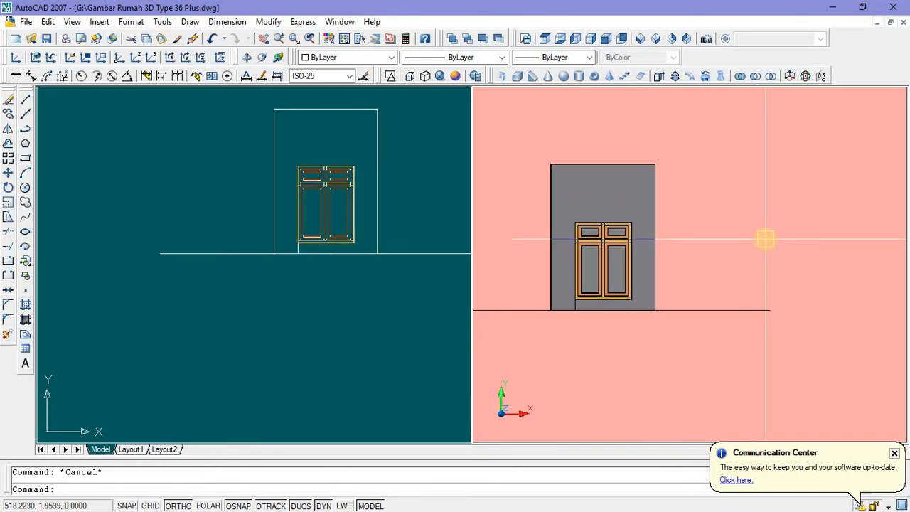
left_click(624, 208)
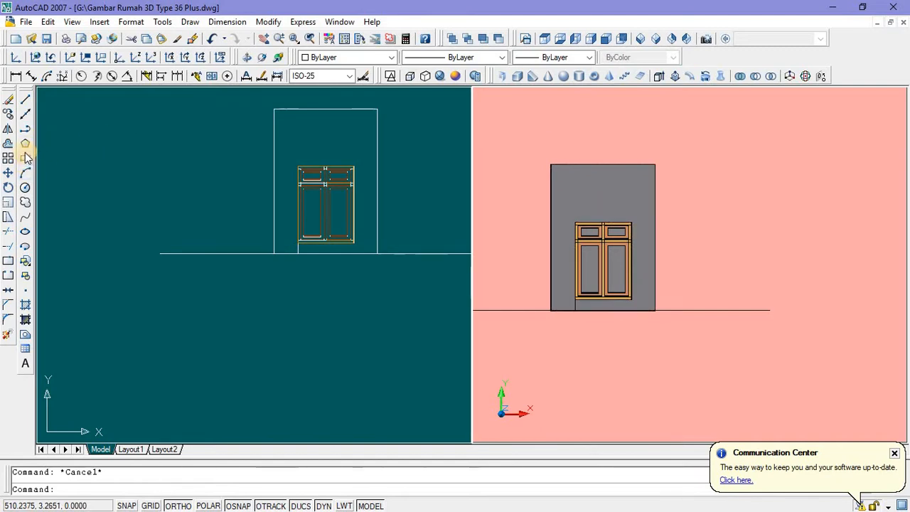
left_click(26, 130)
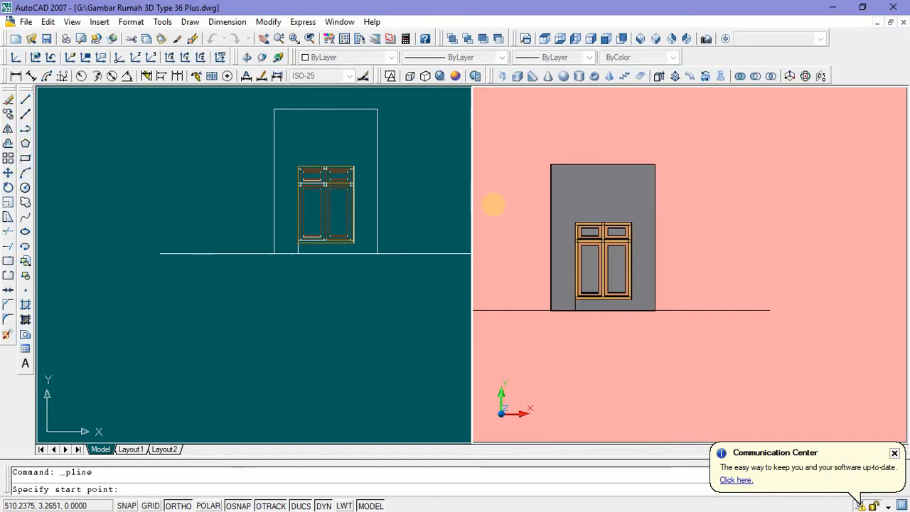
scroll(570, 210, "up", 2)
scroll(569, 210, "up", 4)
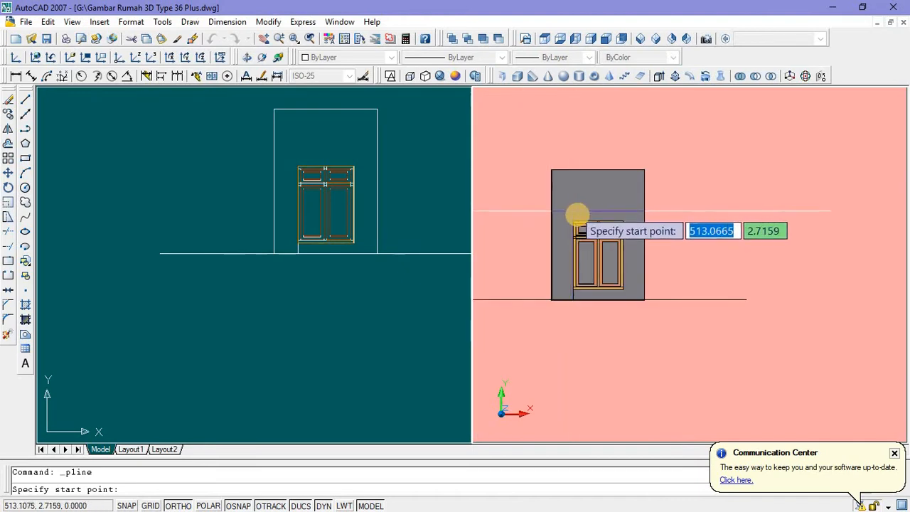
left_click(559, 237)
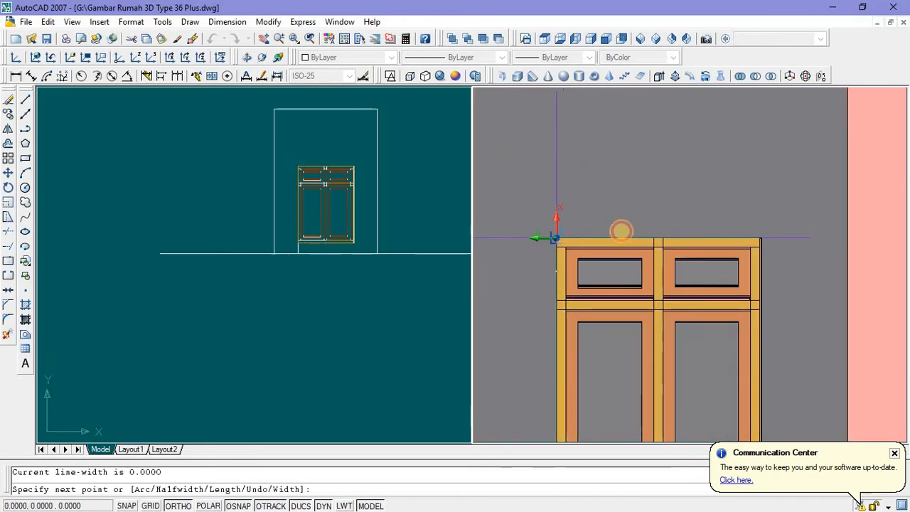
left_click(757, 238)
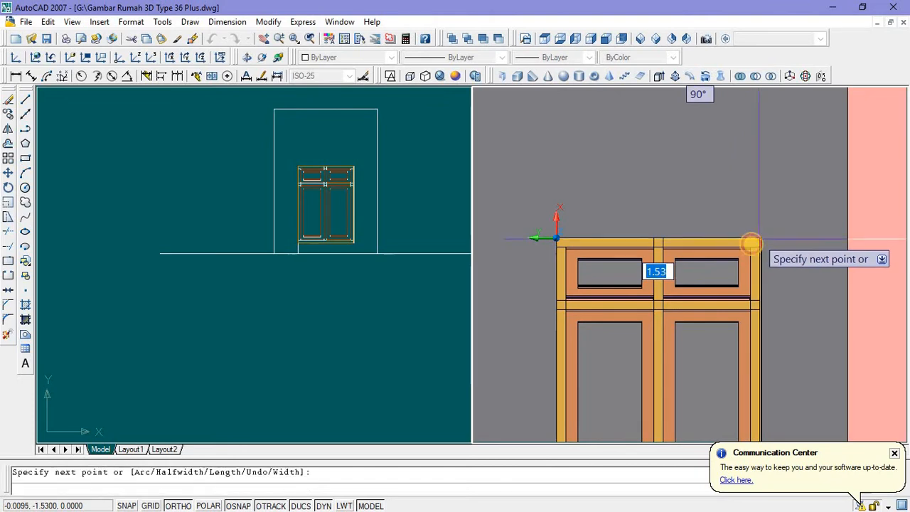
key("Escape")
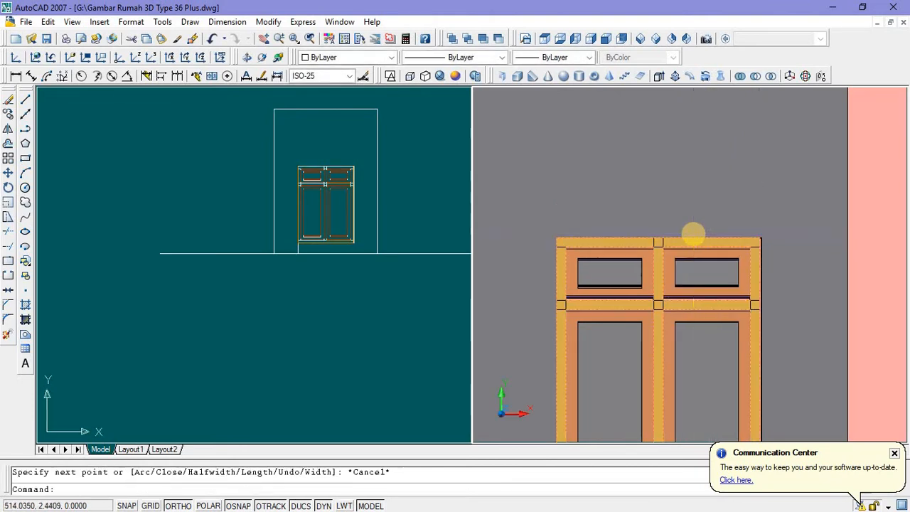
left_click(704, 239)
left_click(406, 260)
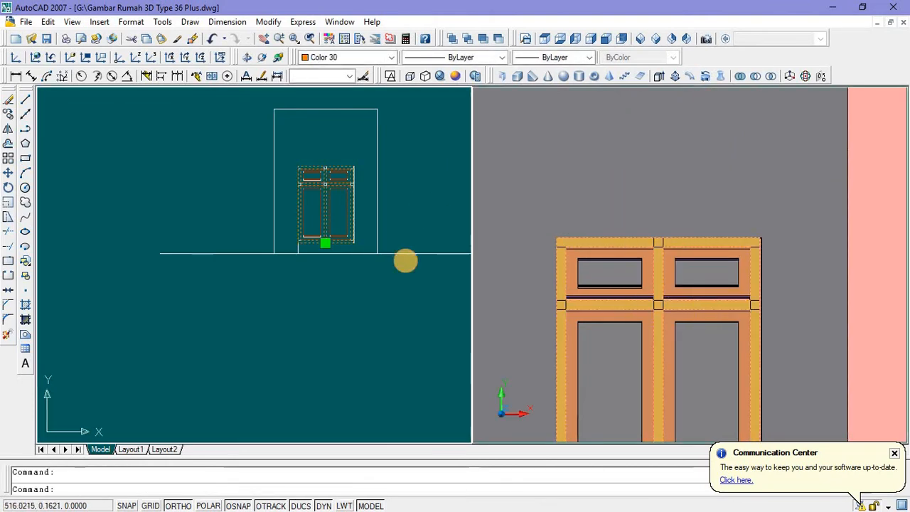
key("Escape")
Step: Set the 2D viewport to the top view and bring the window's location in the floor plan into view
scroll(432, 273, "down", 8)
scroll(455, 284, "up", 6)
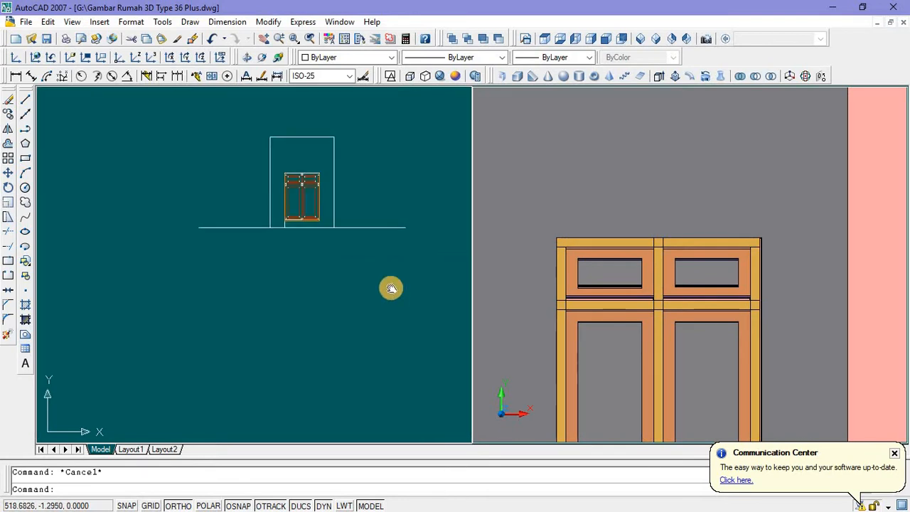
middle_click_drag(391, 287, 333, 357)
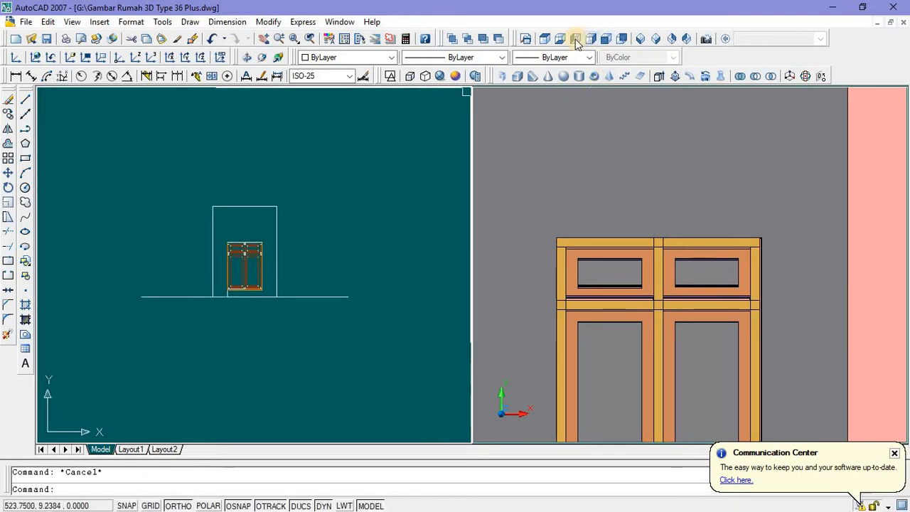
left_click(544, 39)
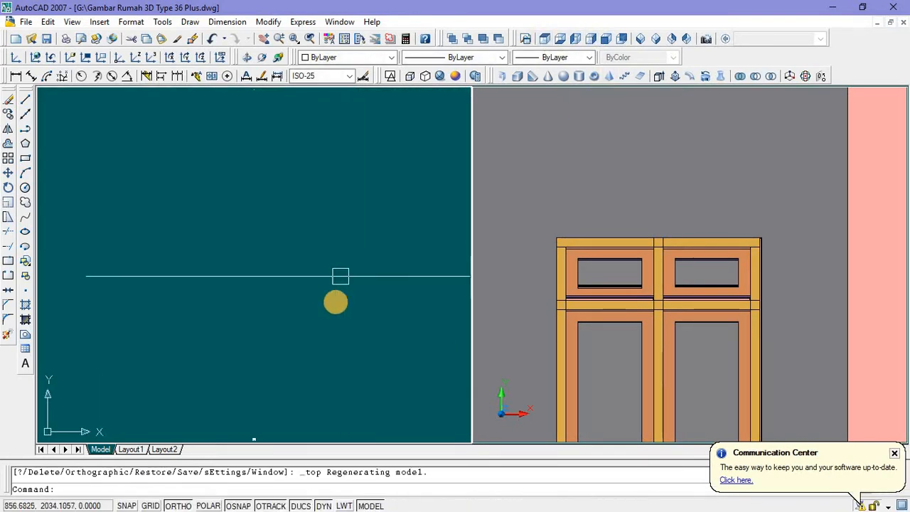
middle_click_drag(335, 301, 349, 259)
scroll(319, 291, "down", 5)
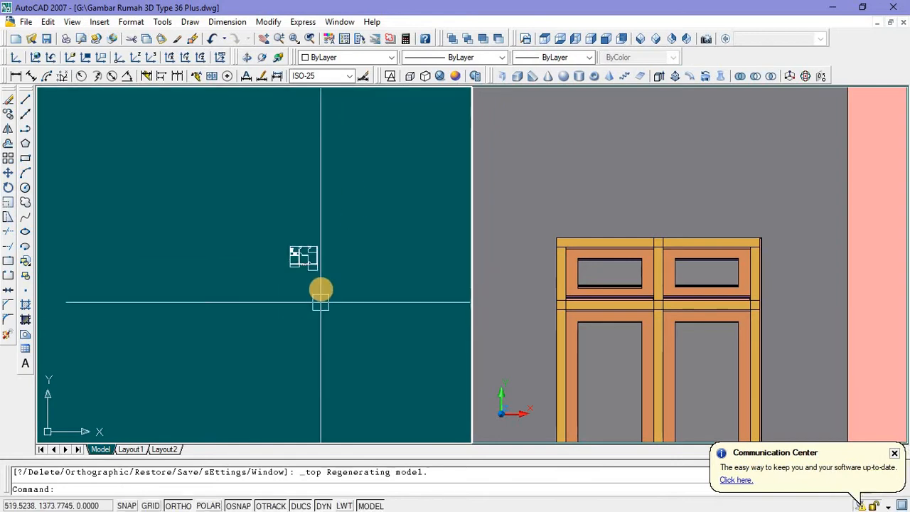
scroll(267, 225, "up", 4)
scroll(266, 224, "up", 9)
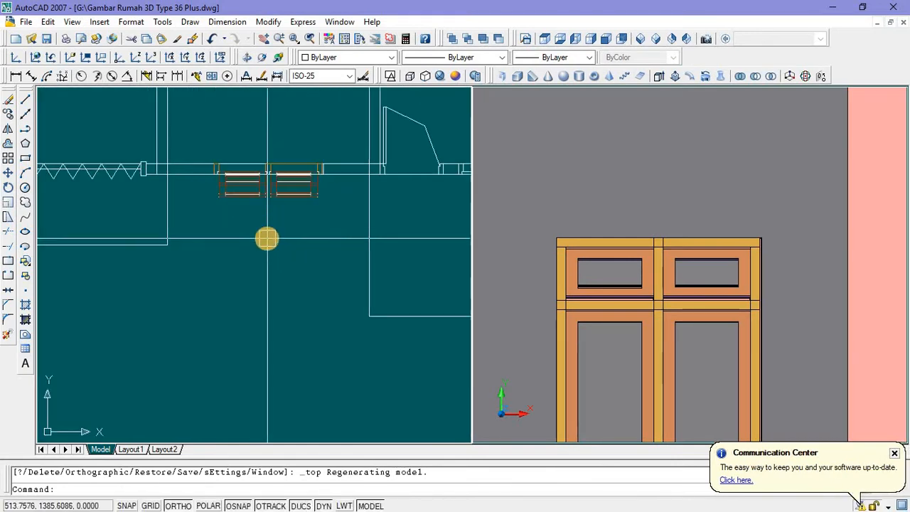
middle_click_drag(265, 221, 263, 280)
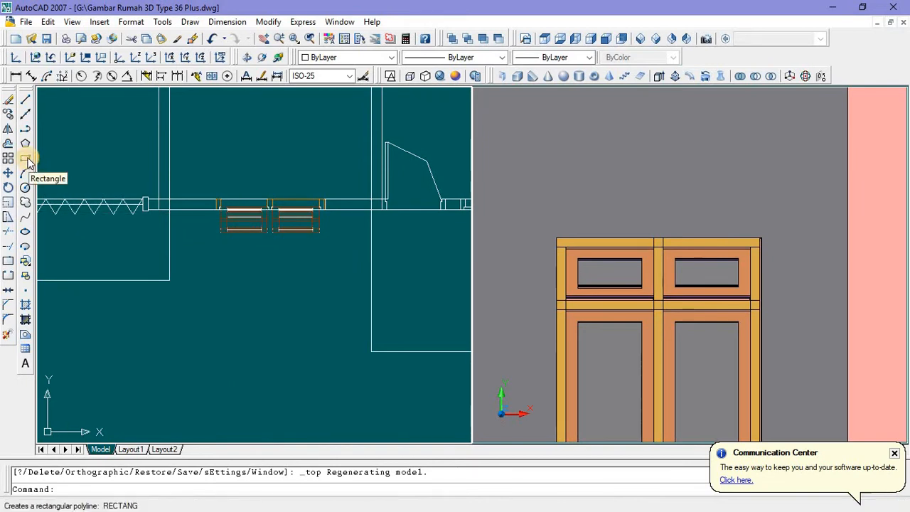
Step: Draw an L-shaped polyline beside the window, running 0.7 outward from the wall's outer face and partway along the window's front
left_click(27, 132)
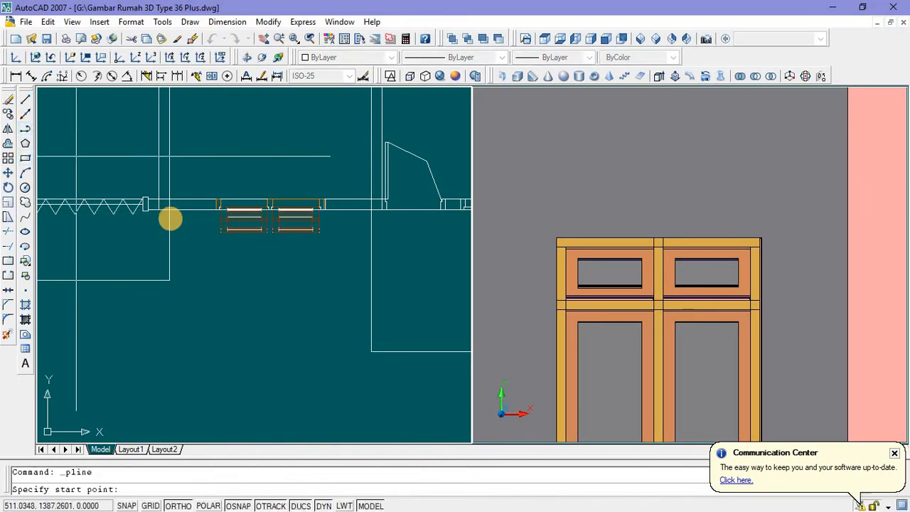
scroll(197, 187, "up", 4)
left_click(211, 156)
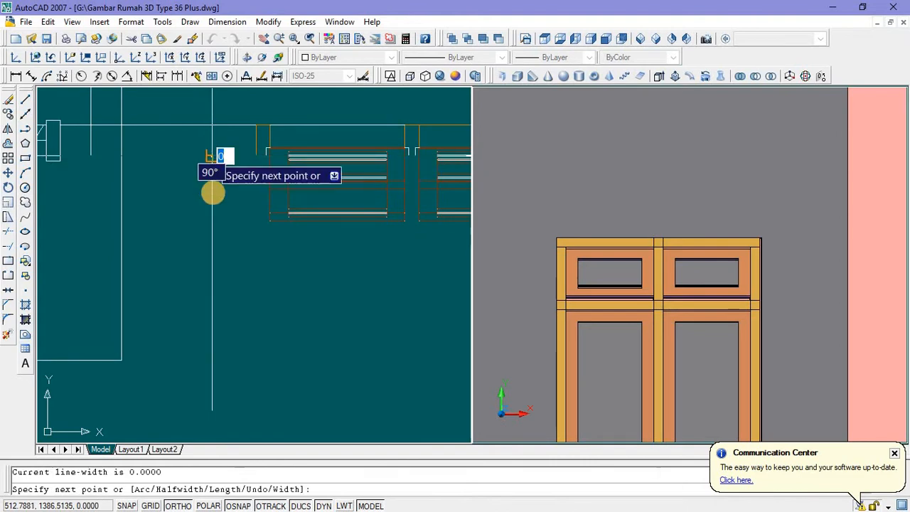
scroll(211, 213, "down", 2)
scroll(184, 241, "down", 1)
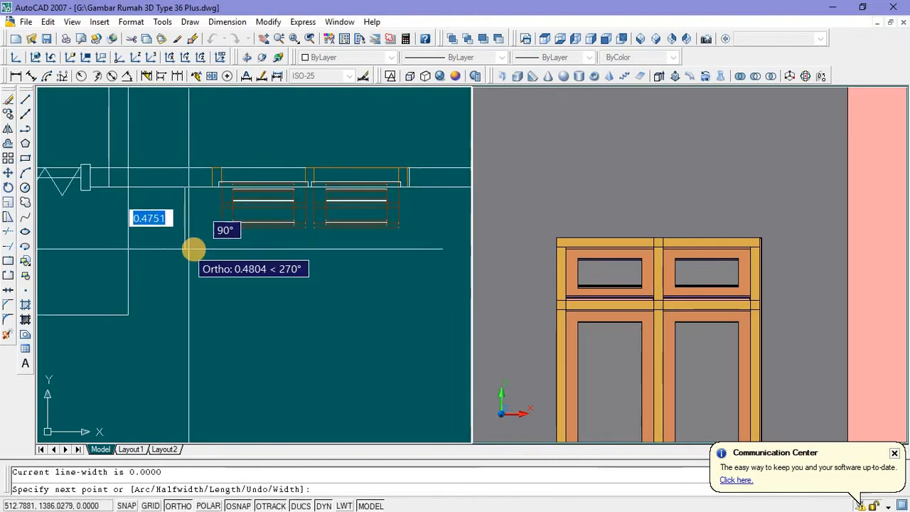
type("0.")
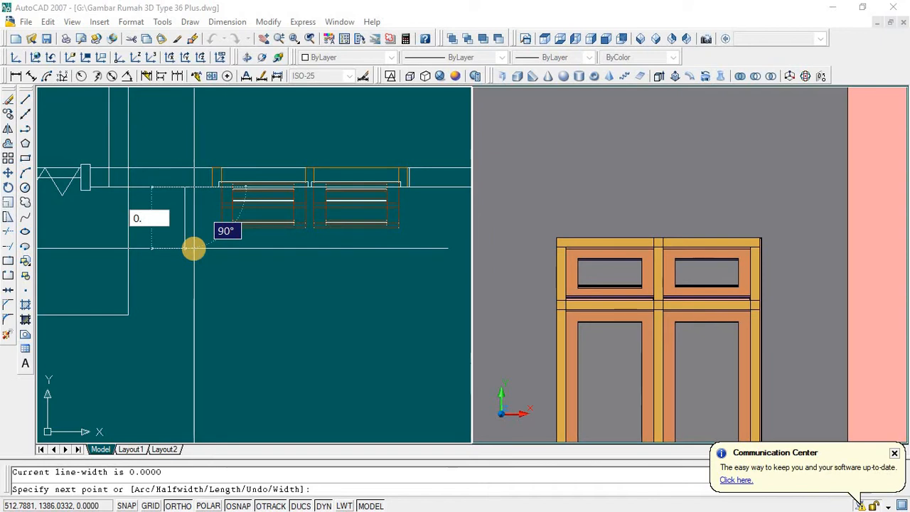
key("Return")
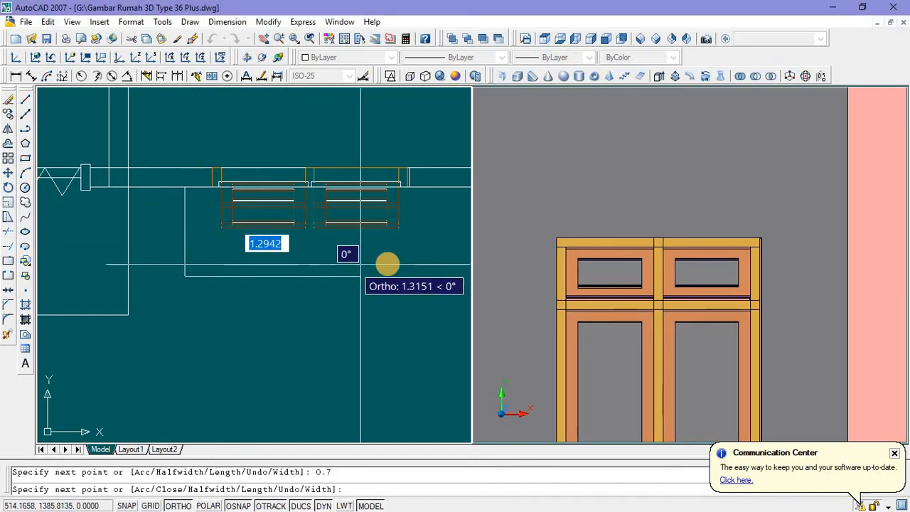
scroll(385, 266, "down", 1)
middle_click_drag(391, 265, 284, 275)
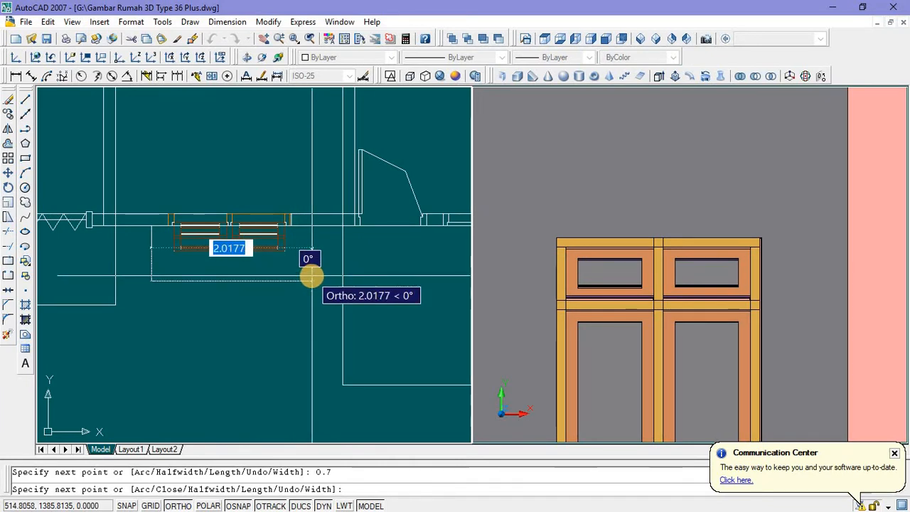
left_click(212, 278)
key("Escape")
Step: Mirror the L-shaped polyline about the window's vertical centre line, keeping the original
left_click(150, 254)
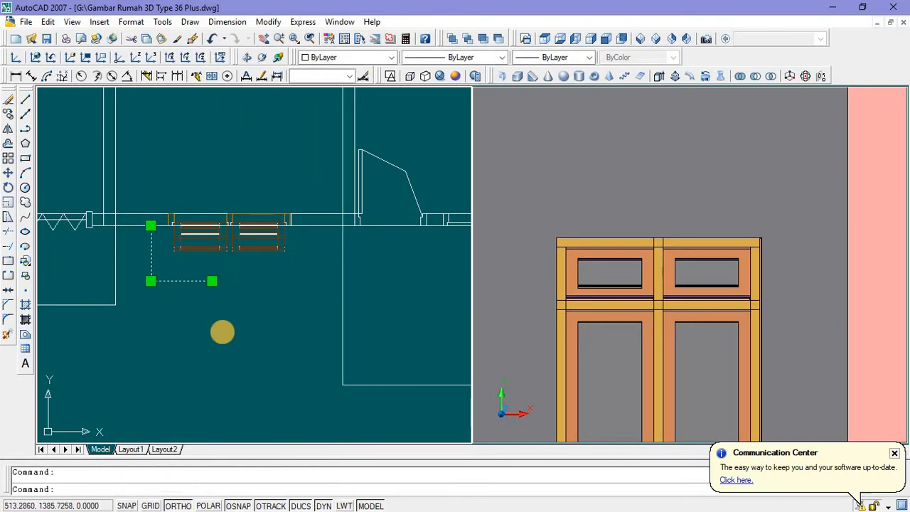
type("m")
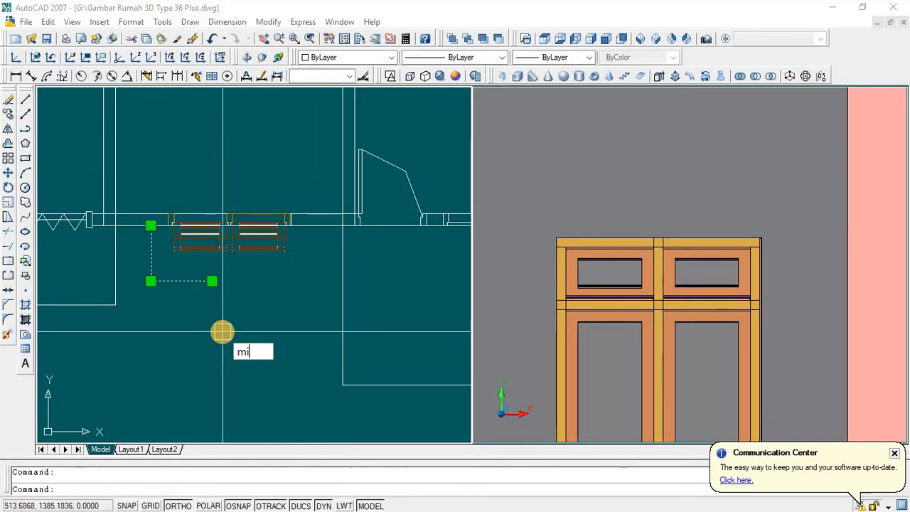
type("i")
key("Return")
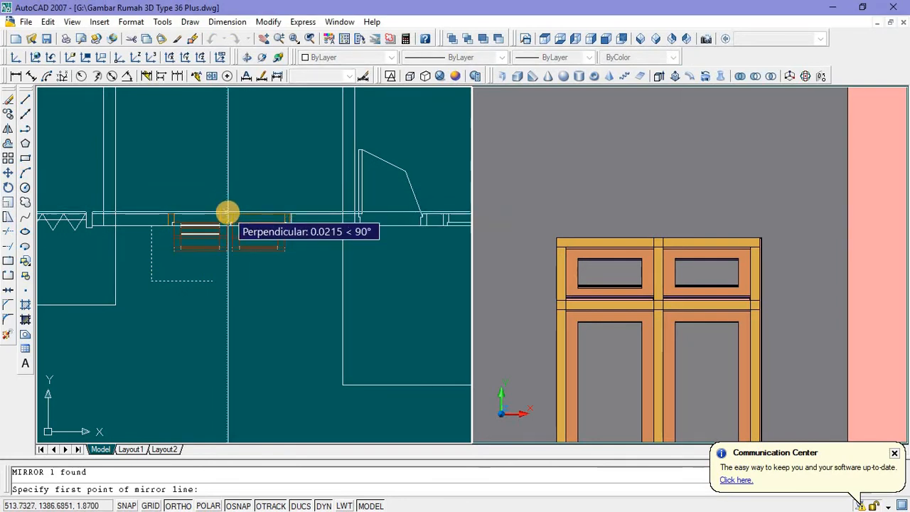
left_click(228, 215)
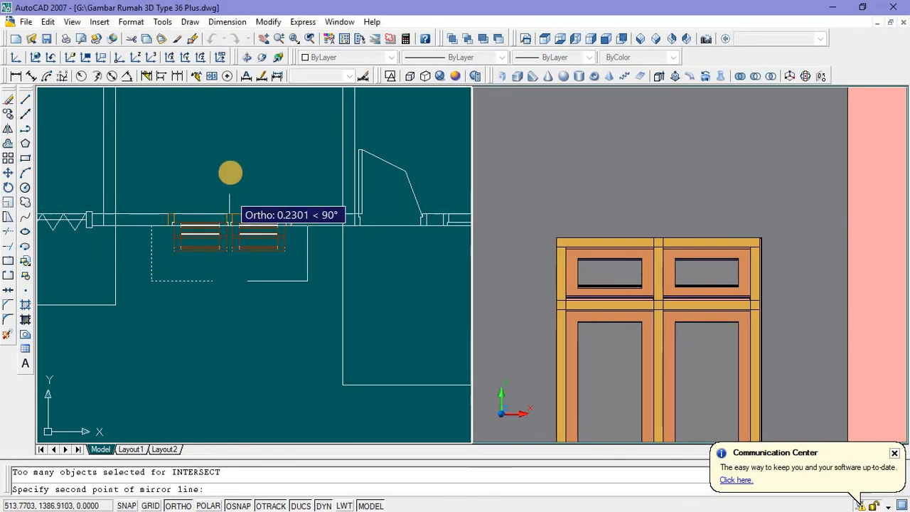
left_click(244, 264)
key("Return")
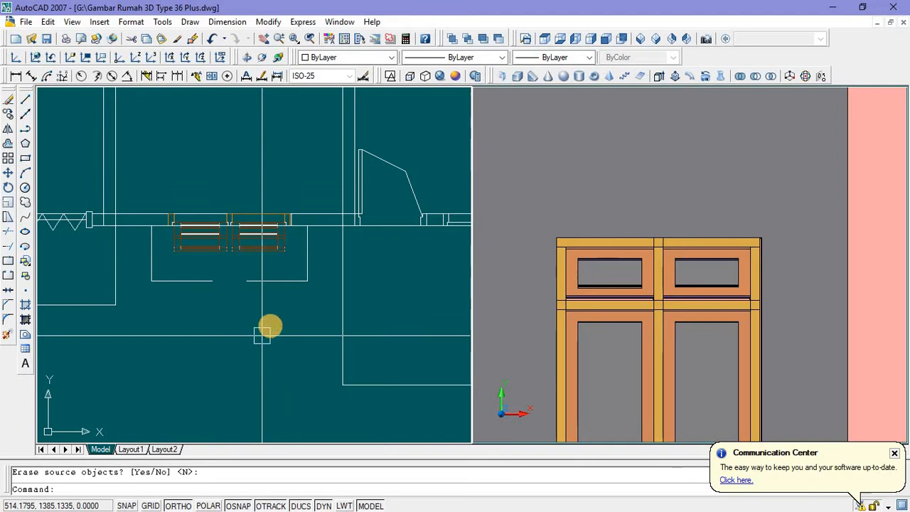
Step: Stretch the mirrored polyline's open end to meet the original polyline's free end
left_click(258, 281)
left_click(246, 282)
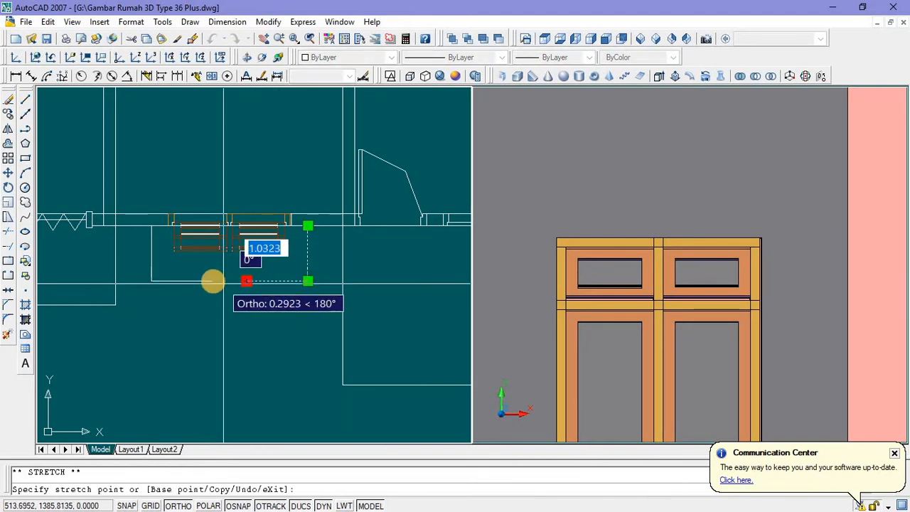
left_click(211, 281)
key("Escape")
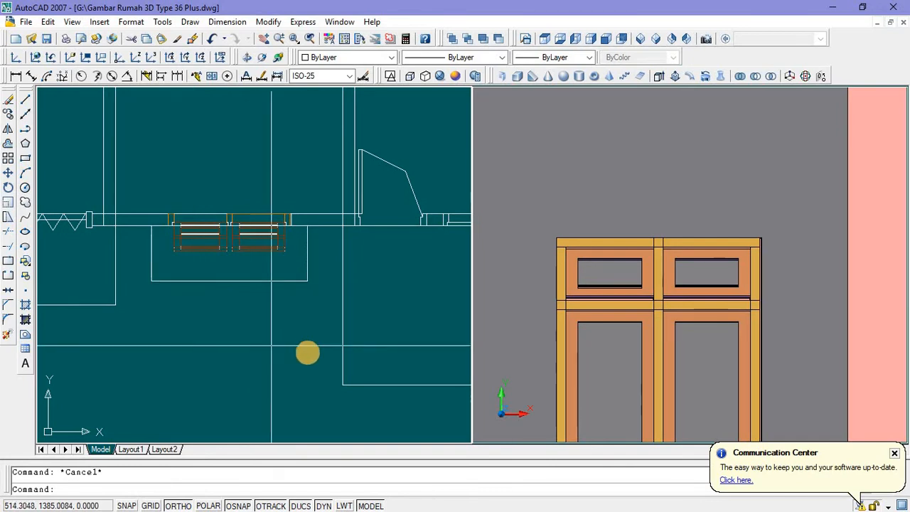
Step: Join the two L-shaped polylines in front of the window into one polyline
type("e")
key("Return")
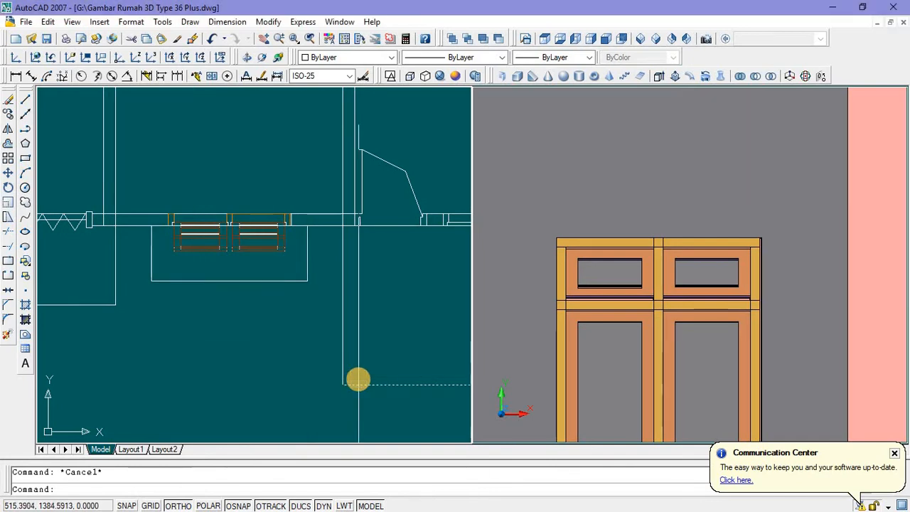
left_click(279, 284)
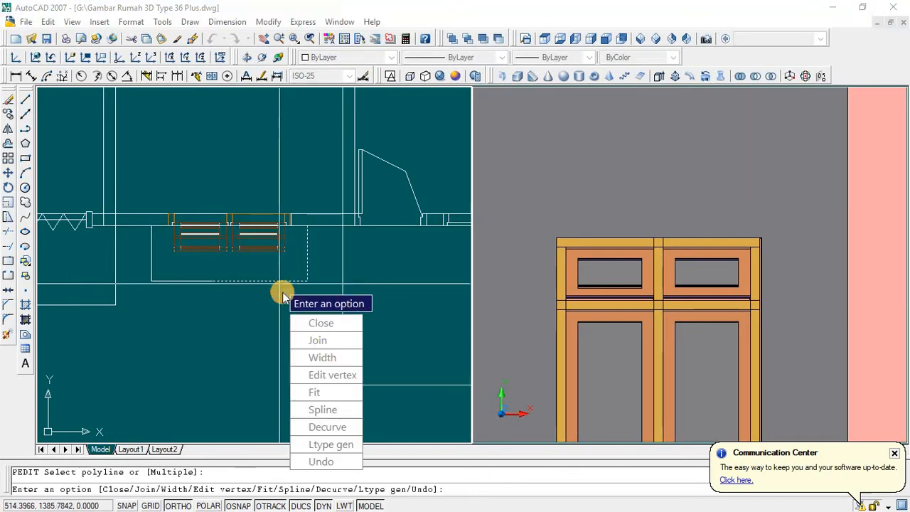
left_click(319, 337)
left_click(246, 281)
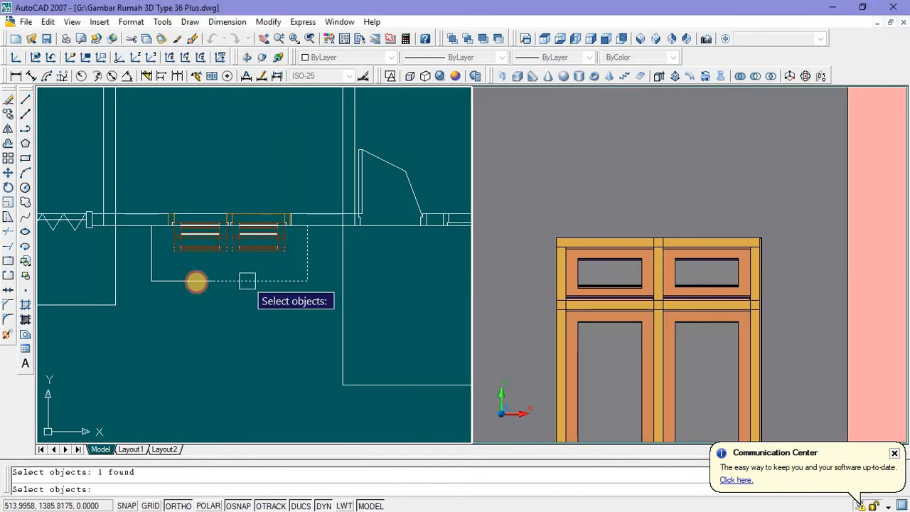
left_click(197, 280)
key("Return")
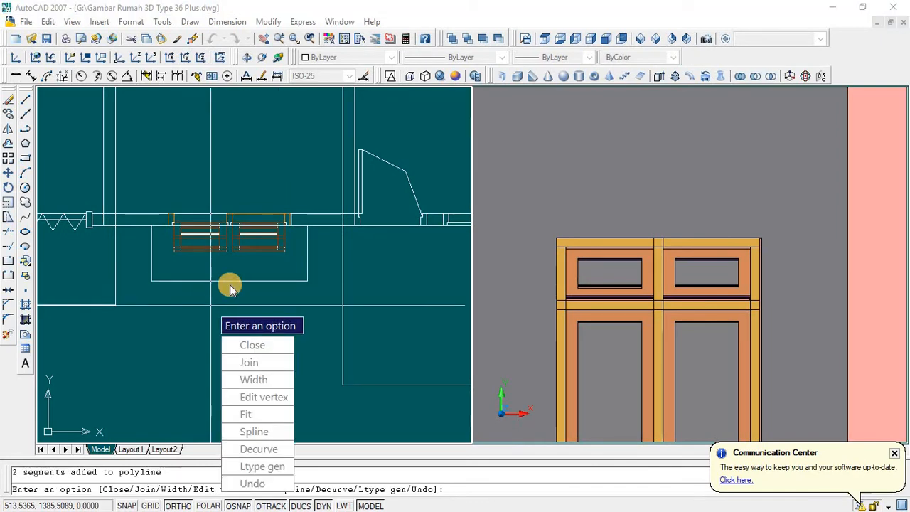
key("Return")
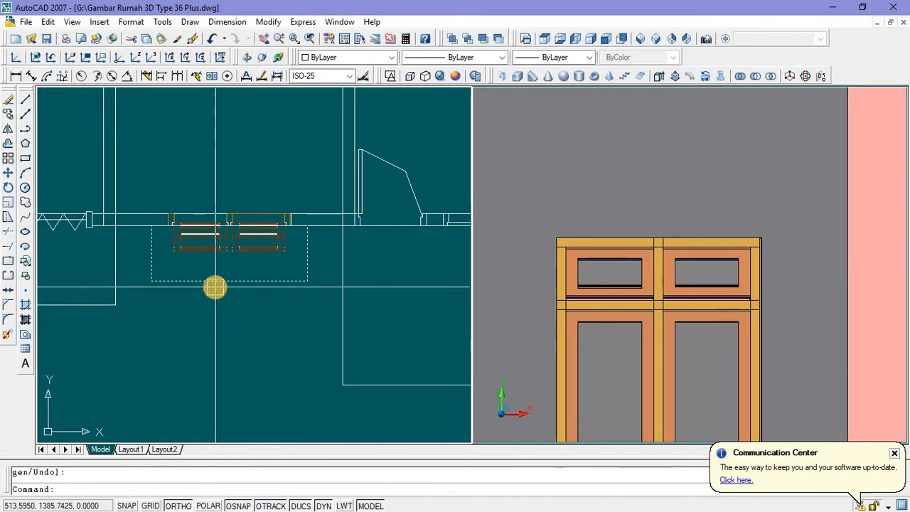
Step: Extrude the joined U-shaped polyline around the window to a height of 0.1
left_click(215, 286)
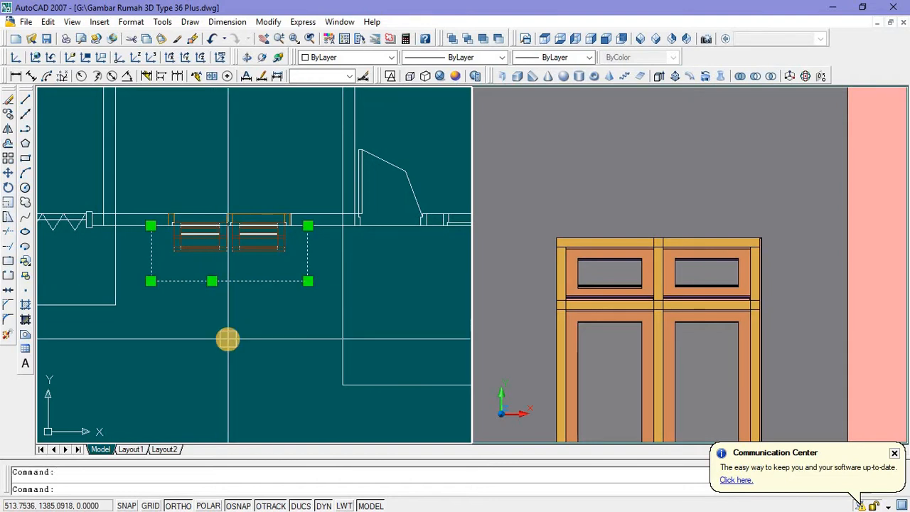
type("e")
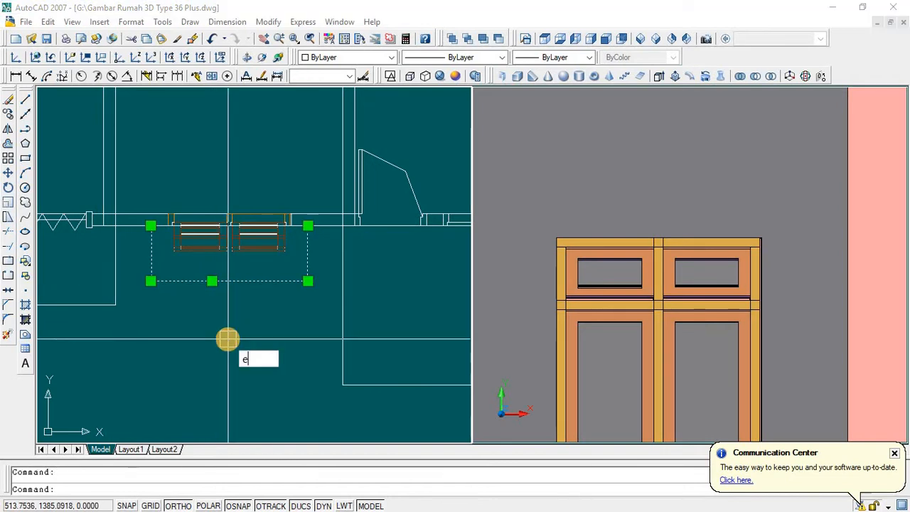
type("xt")
key("Return")
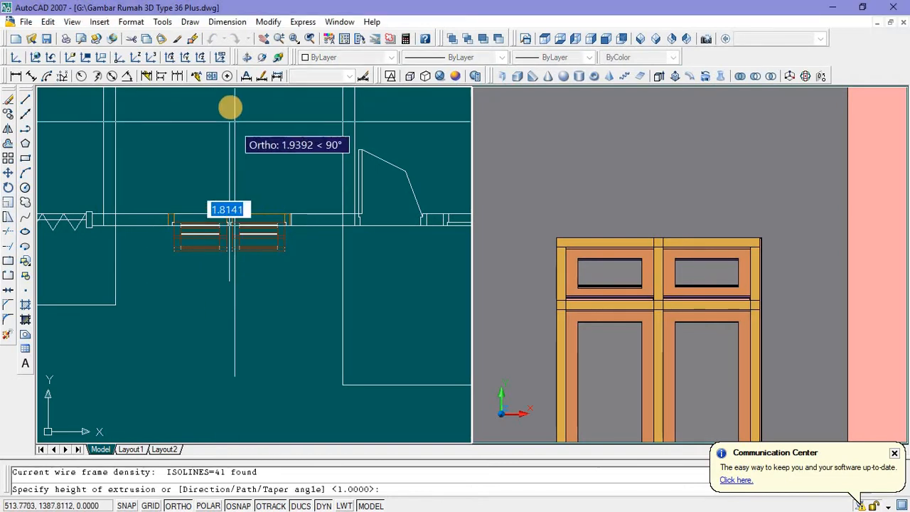
type("0.1")
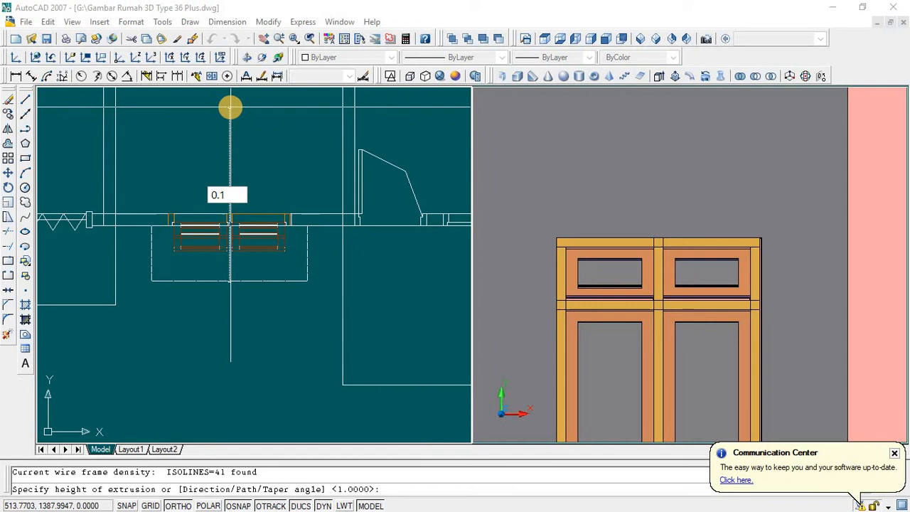
key("Return")
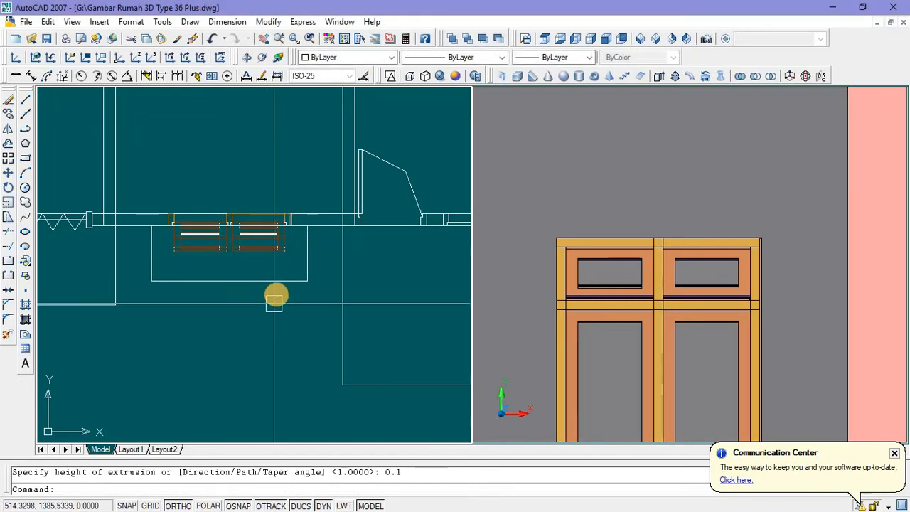
Step: In the front view, copy the extruded slab about 2.85 straight up so that it sits above the window
left_click(606, 39)
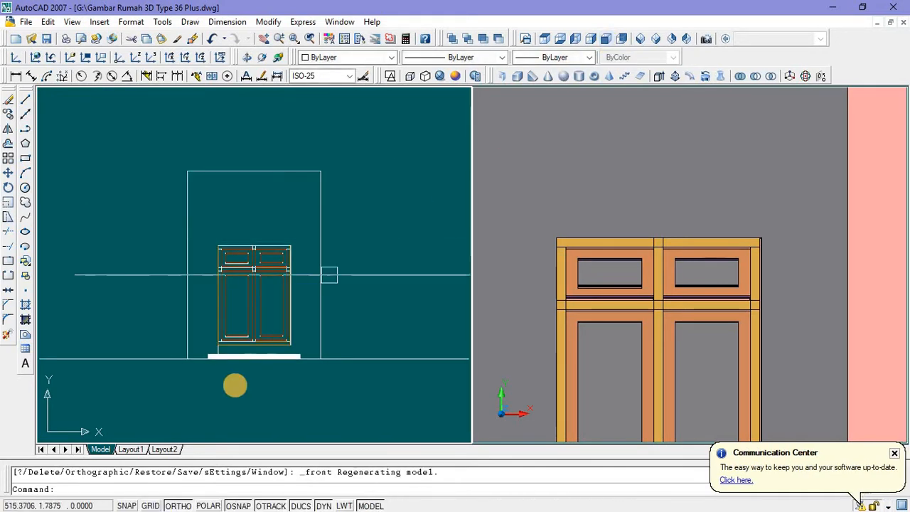
left_click(362, 319)
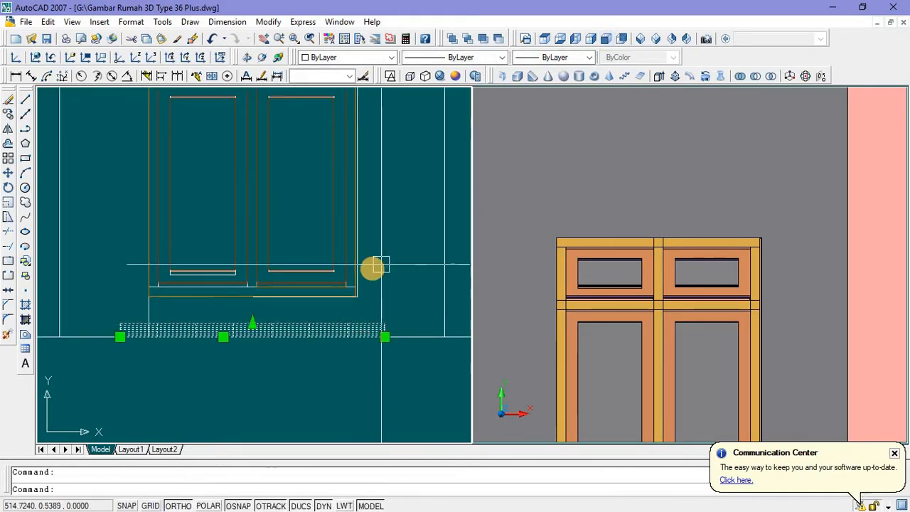
scroll(379, 252, "down", 2)
middle_click_drag(359, 264, 319, 292)
scroll(324, 281, "down", 2)
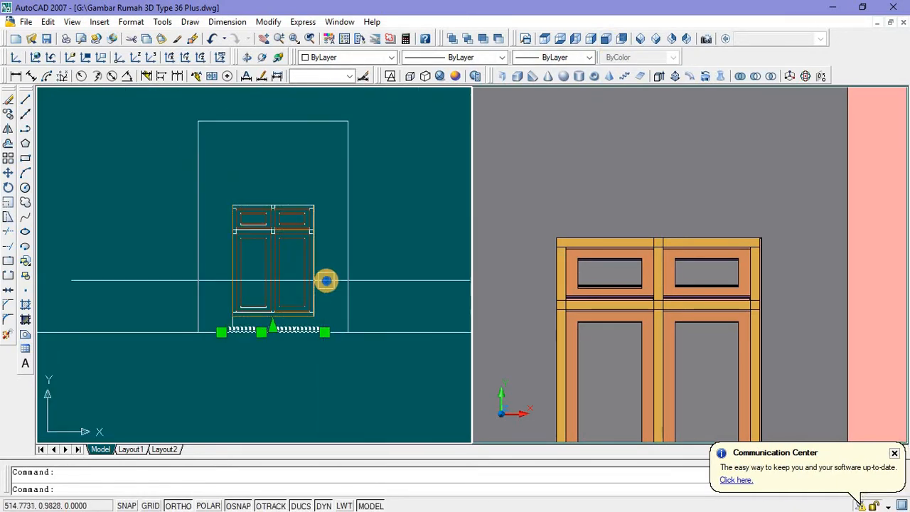
right_click(325, 278)
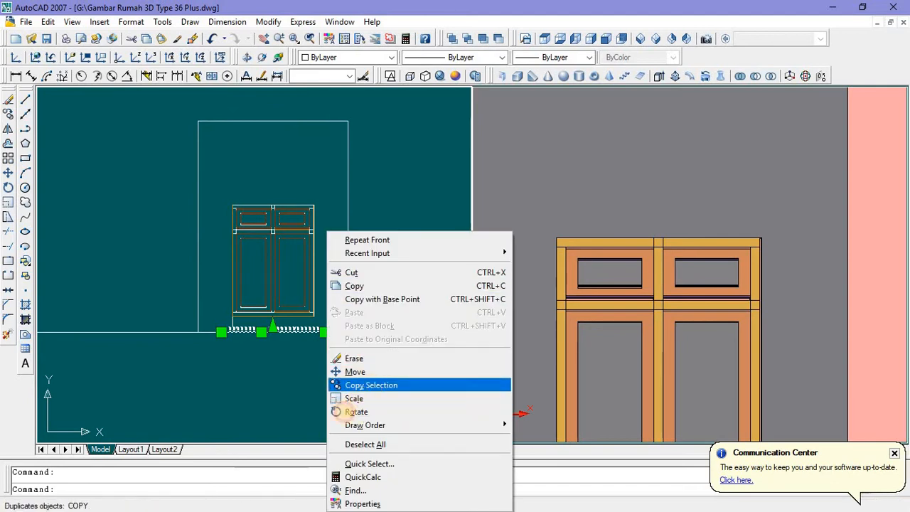
left_click(371, 384)
left_click(408, 310)
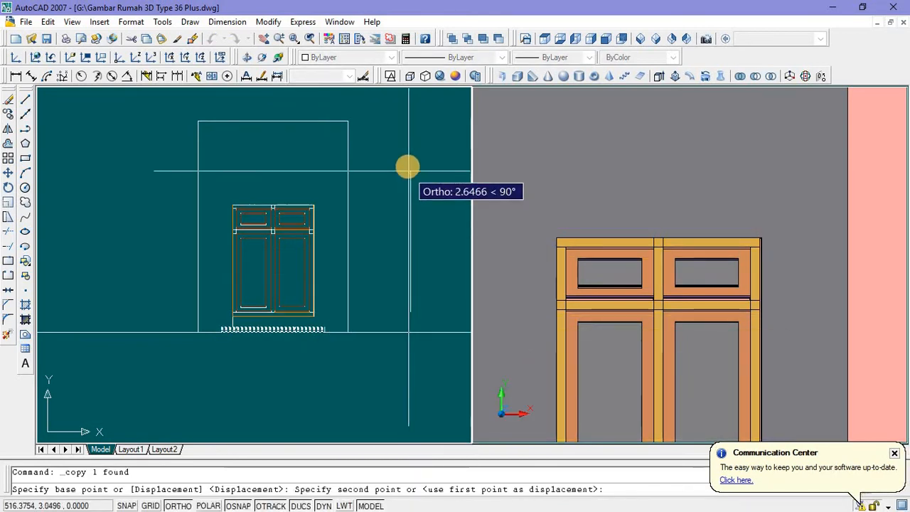
left_click(407, 161)
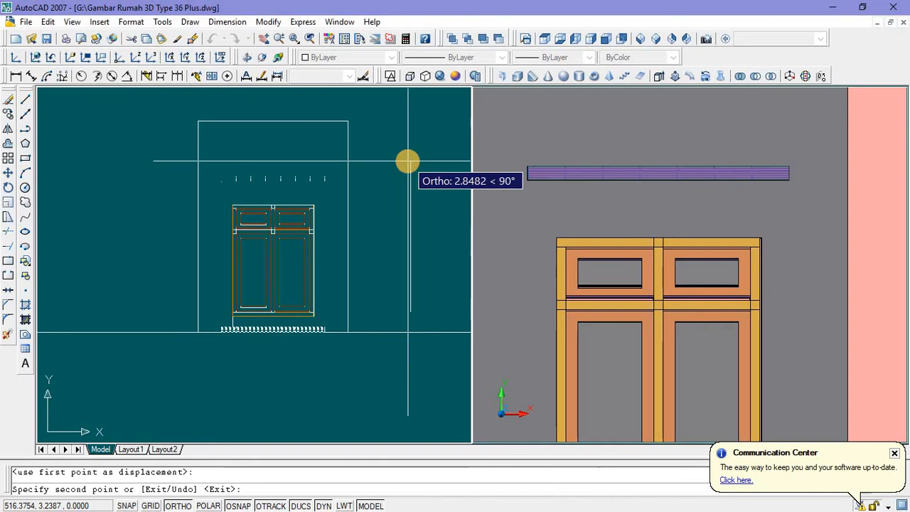
key("Escape")
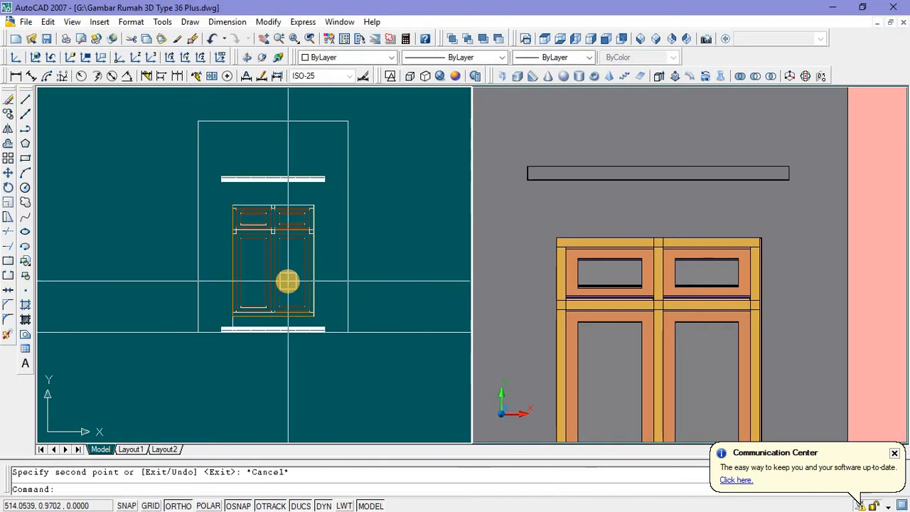
Step: Assign index color 10 (red) to the copied slab above the window
scroll(305, 260, "down", 2)
scroll(305, 260, "up", 2)
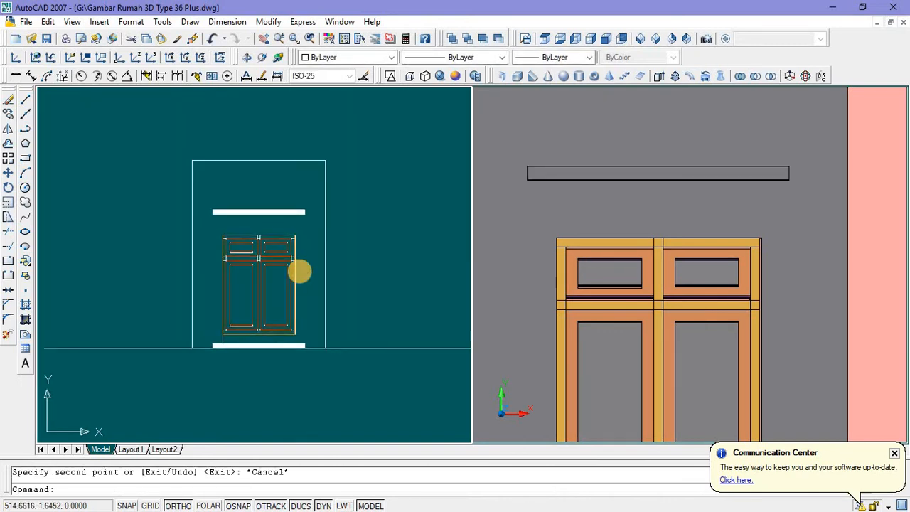
left_click(613, 209)
scroll(613, 209, "down", 4)
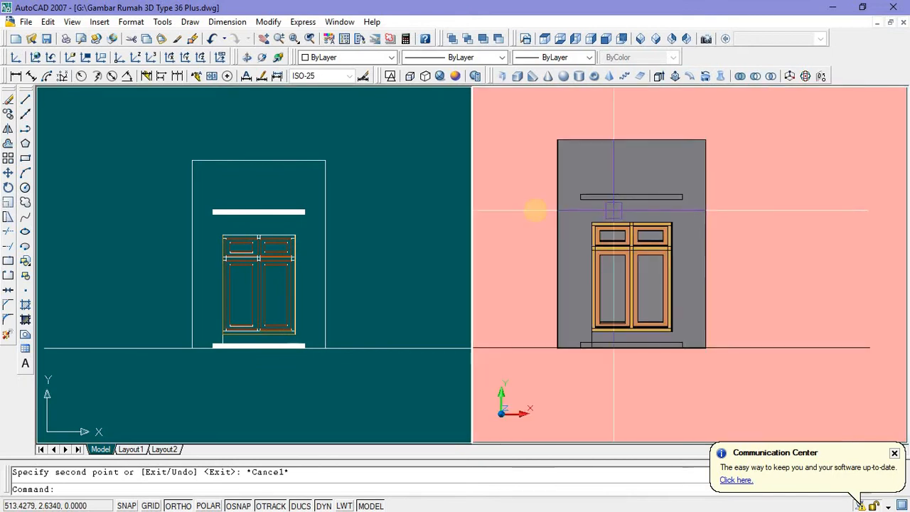
left_click(272, 215)
left_click(272, 213)
scroll(278, 207, "up", 3)
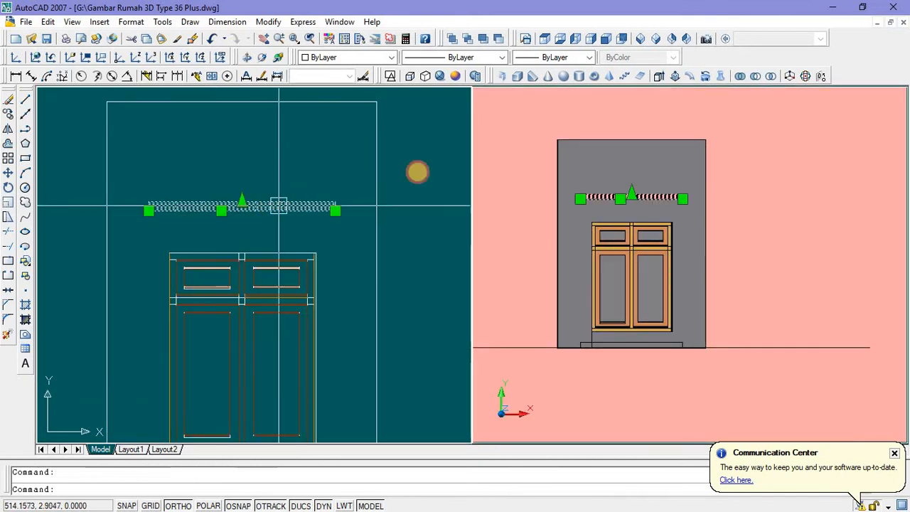
left_click(392, 57)
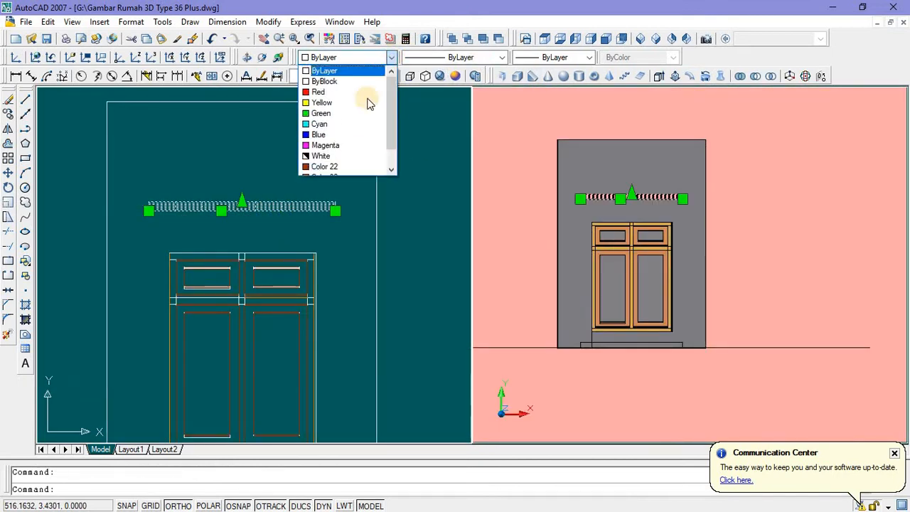
left_click(346, 167)
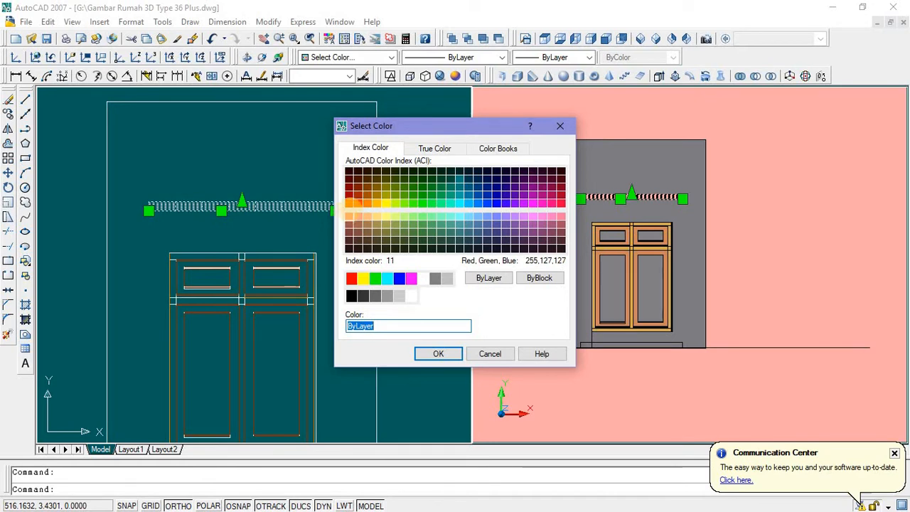
left_click(349, 204)
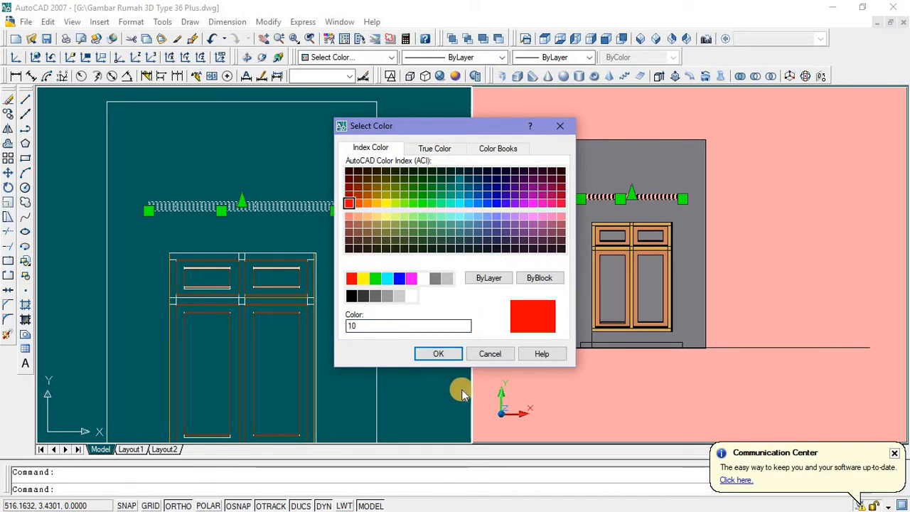
left_click(439, 354)
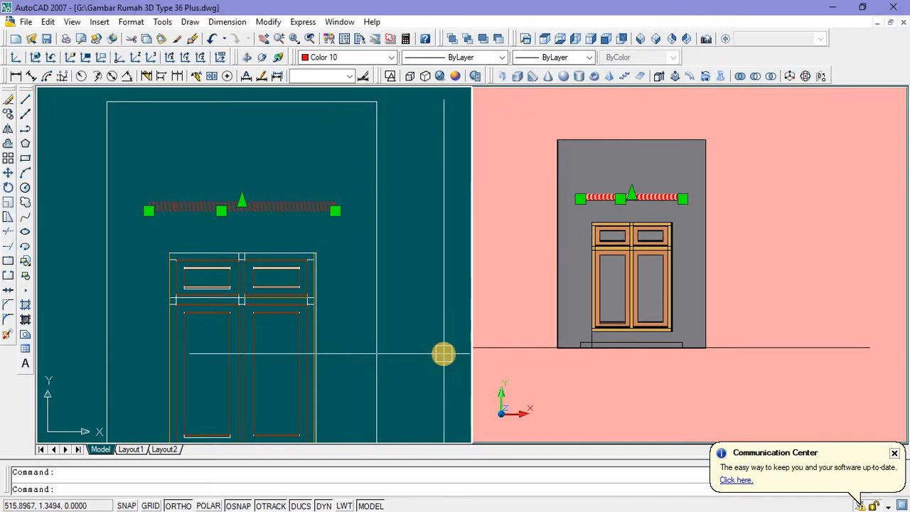
key("Escape")
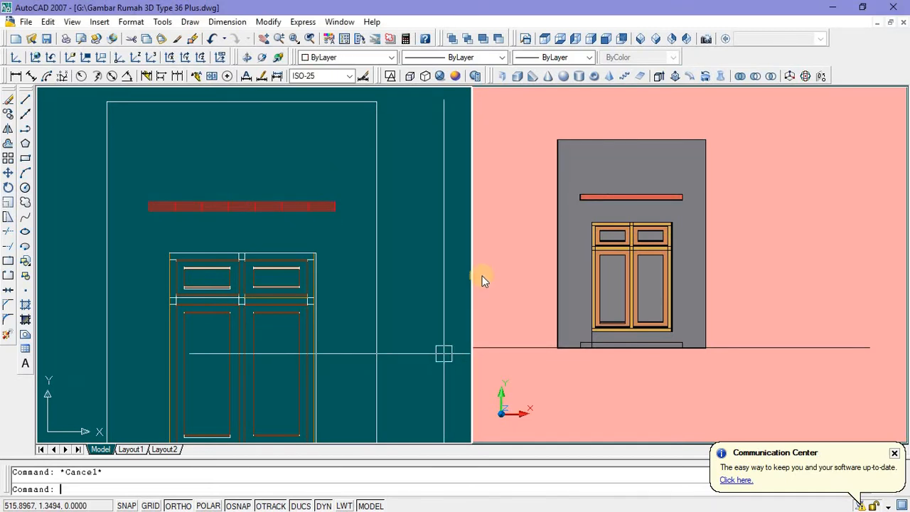
Step: Assign index color 41 (pale yellow) to the solid wall around the window
left_click(374, 266)
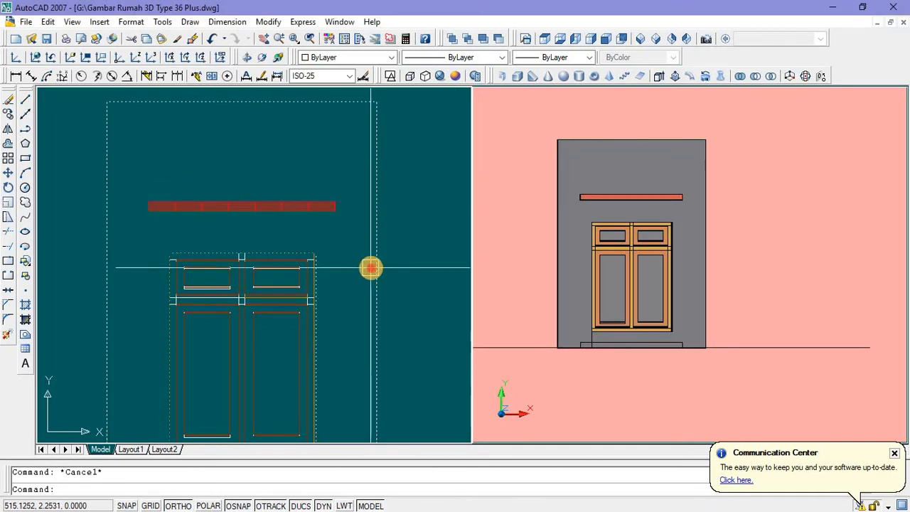
left_click(391, 58)
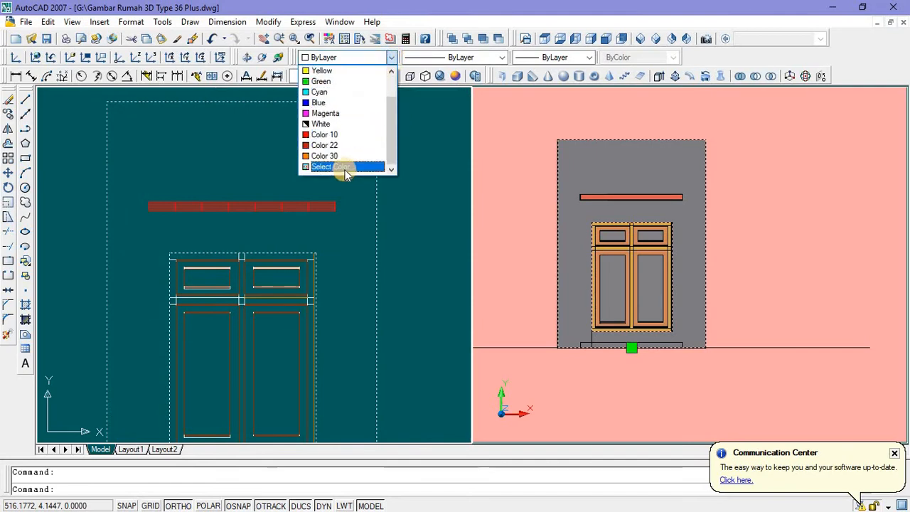
left_click(344, 169)
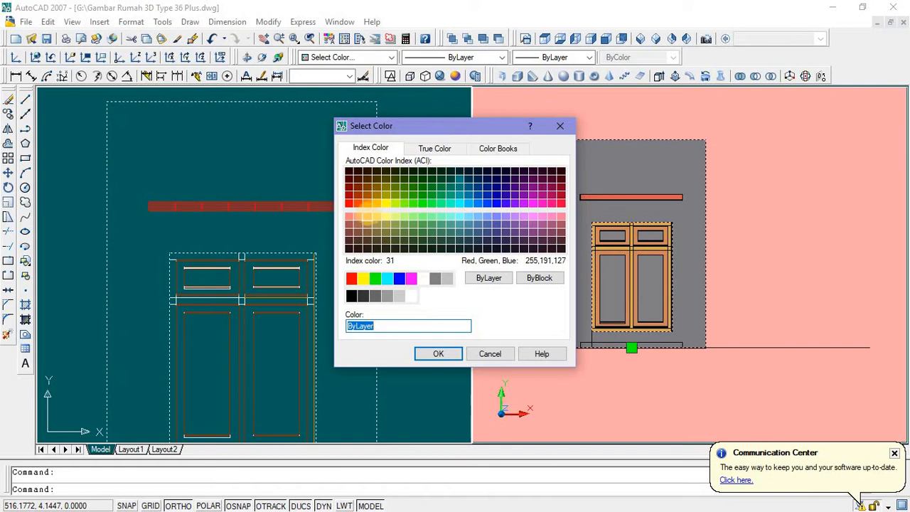
left_click(375, 215)
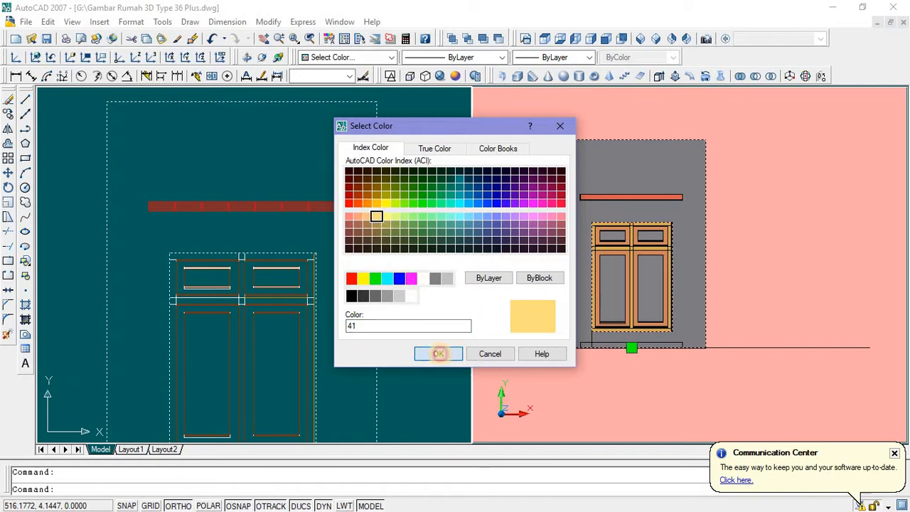
left_click(439, 353)
key("Escape")
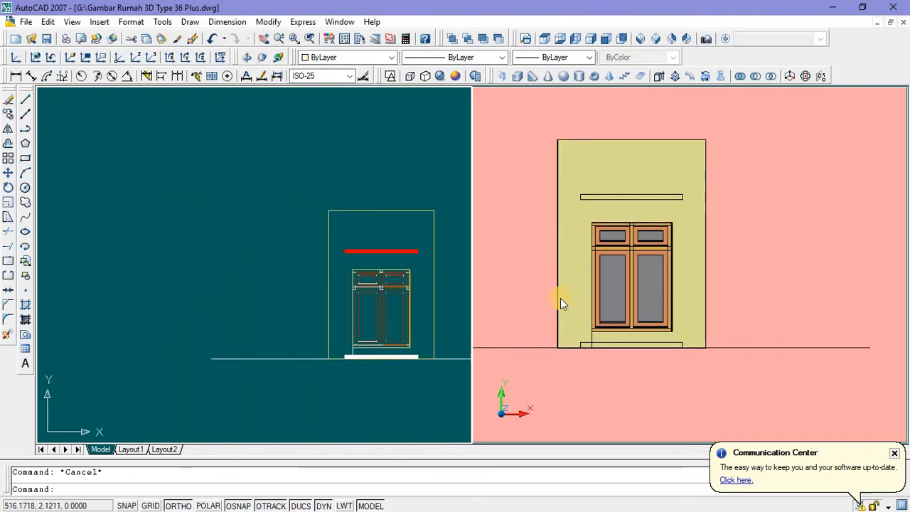
Step: Switch the wireframe viewport to the top view and bring the wall and the distant window parts into sight
scroll(466, 302, "up", 4)
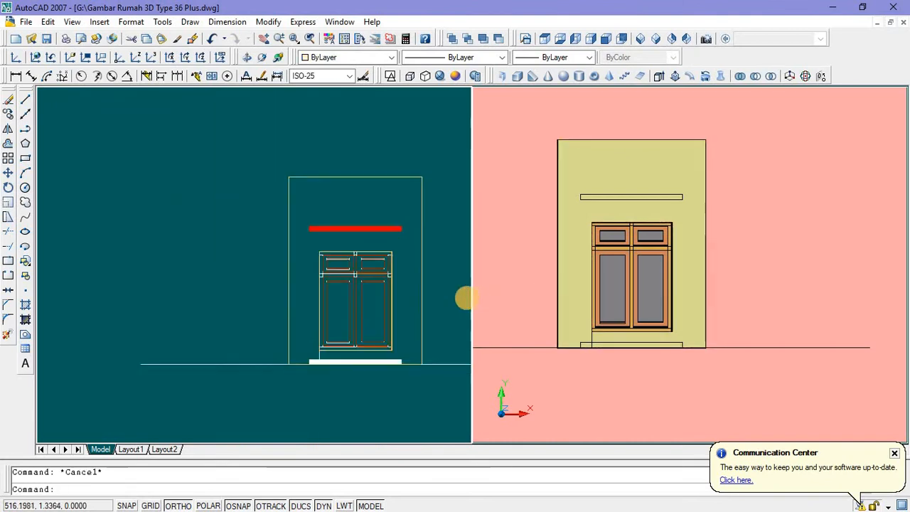
left_click(545, 39)
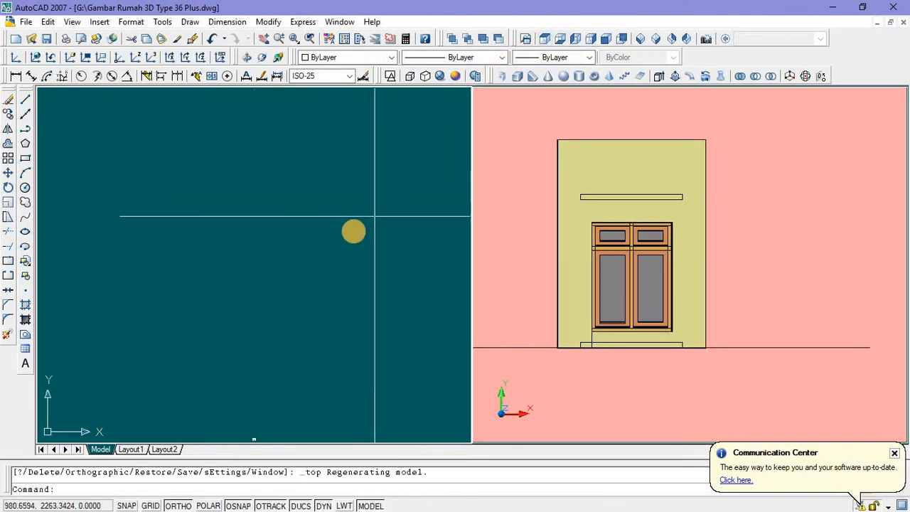
scroll(350, 235, "down", 4)
scroll(341, 319, "up", 7)
middle_click_drag(249, 238, 288, 348)
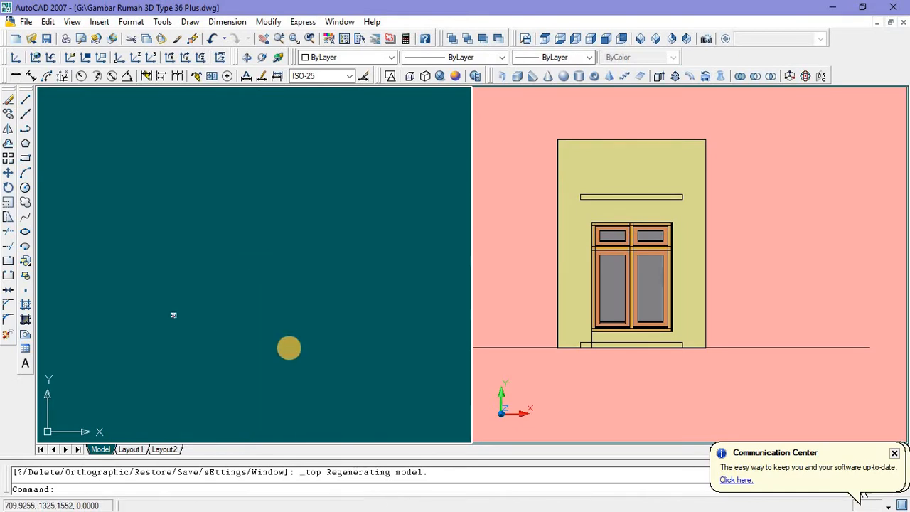
scroll(293, 341, "down", 6)
left_click(238, 105)
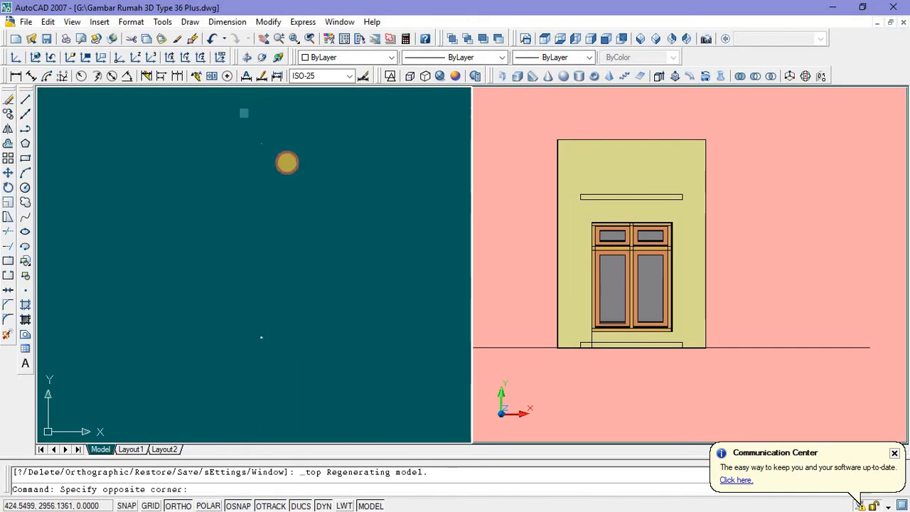
left_click(289, 164)
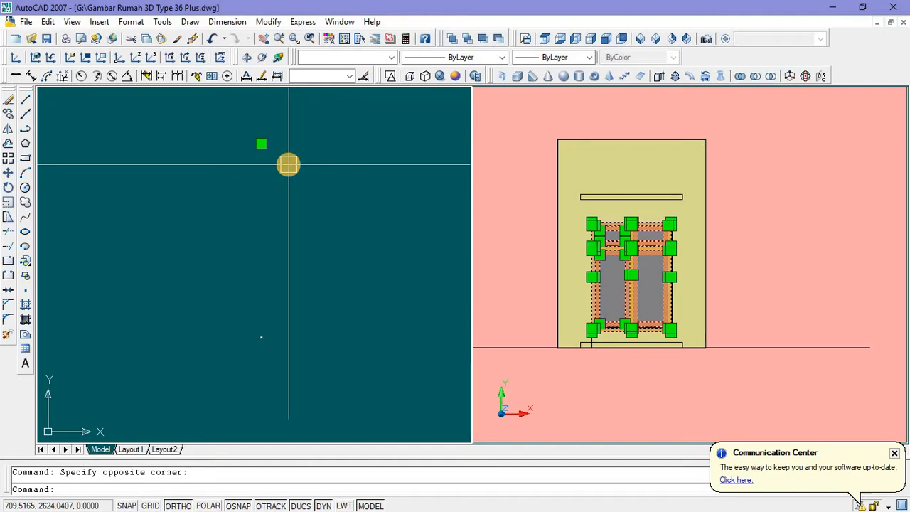
key("Escape")
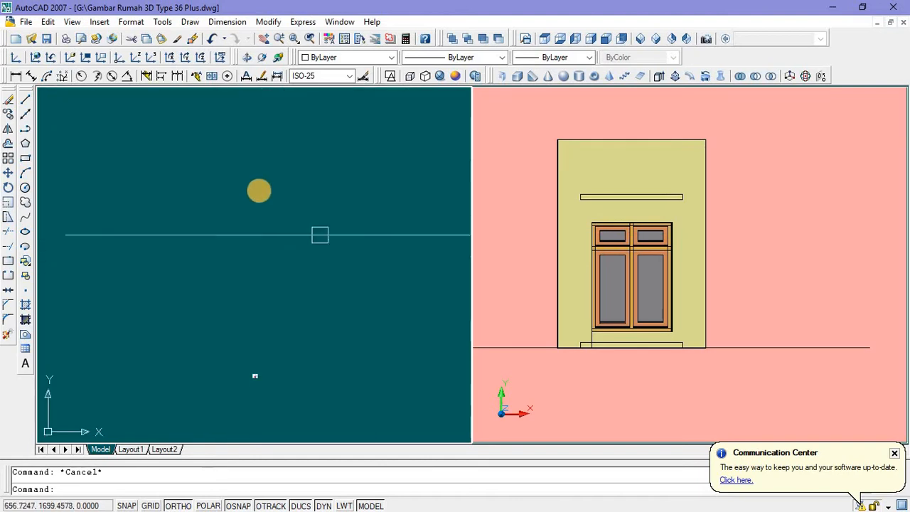
Step: Move all the distant window parts straight down in the top view, closer to the floor plan
scroll(282, 185, "down", 5)
middle_click_drag(303, 231, 291, 279)
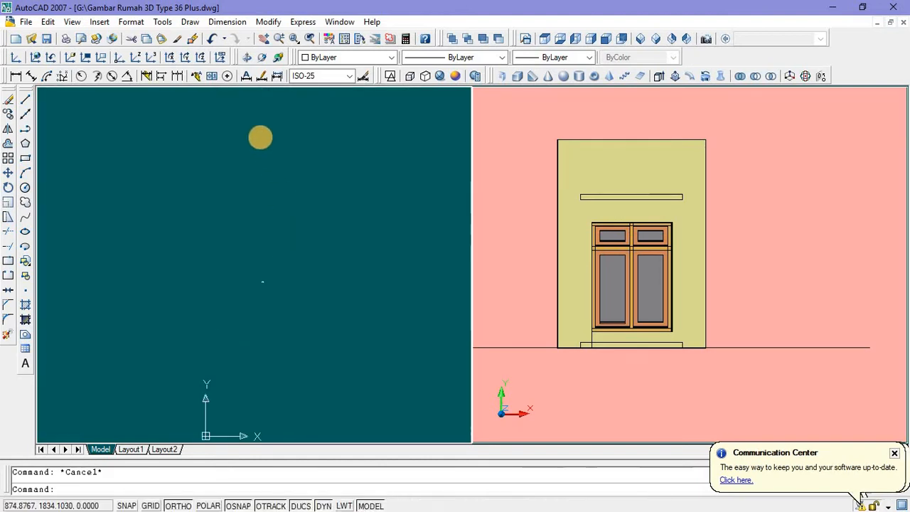
left_click(251, 110)
left_click(297, 121)
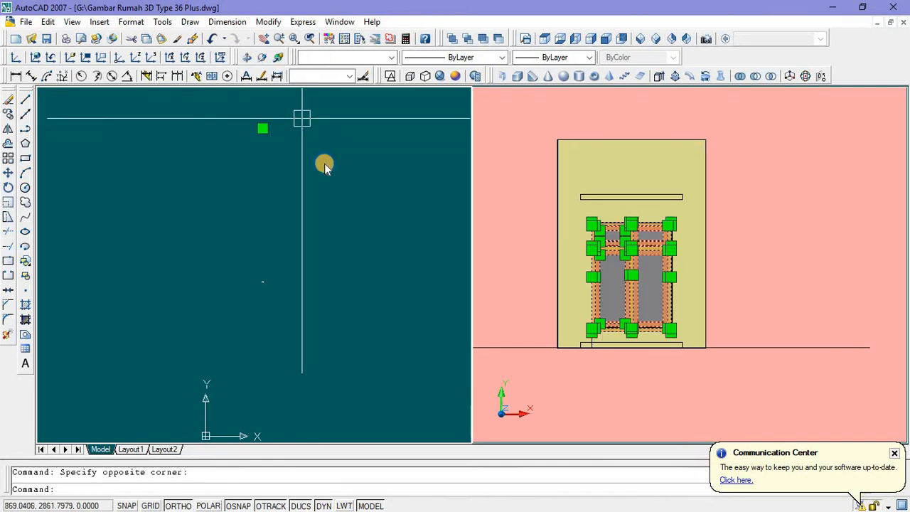
right_click(301, 119)
left_click(341, 260)
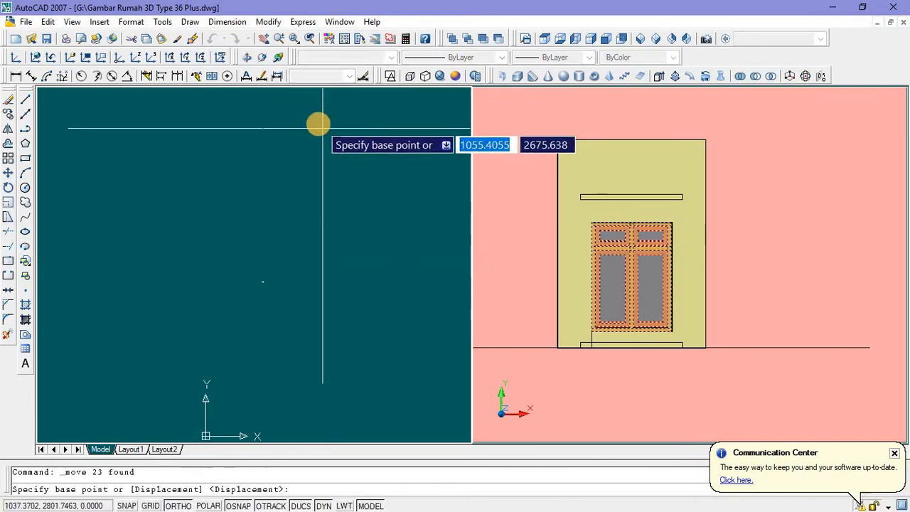
left_click(320, 124)
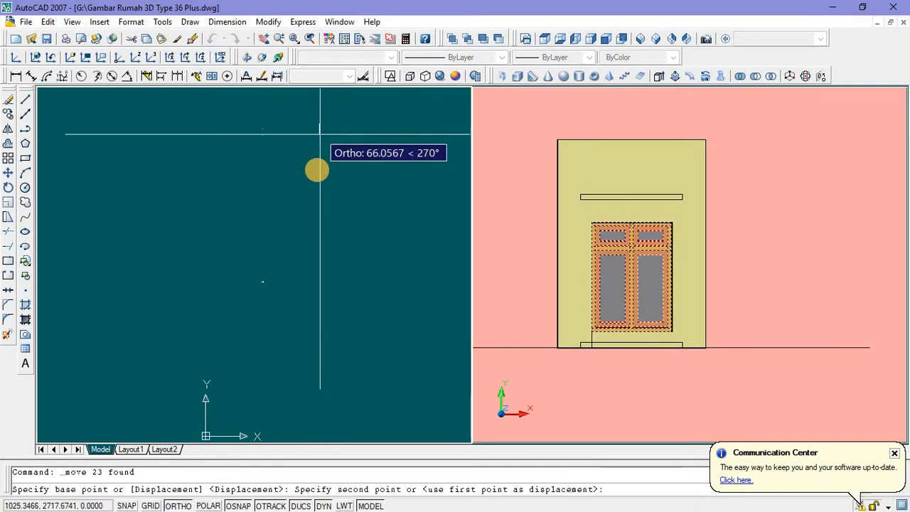
left_click(321, 271)
Step: Move the window copy above the floor plan about 55.7 straight down so that it lies just in front of the house
scroll(252, 292, "up", 6)
scroll(321, 238, "up", 5)
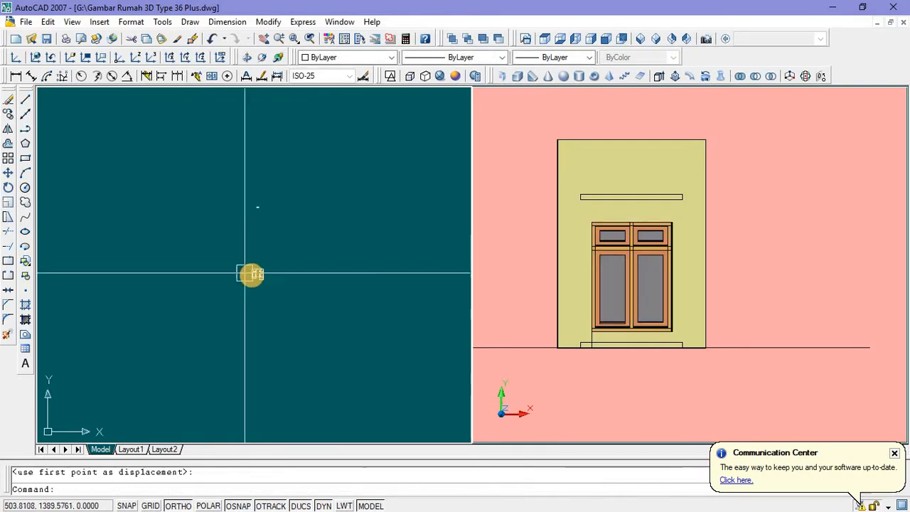
scroll(333, 262, "down", 5)
scroll(327, 264, "down", 5)
scroll(318, 196, "up", 5)
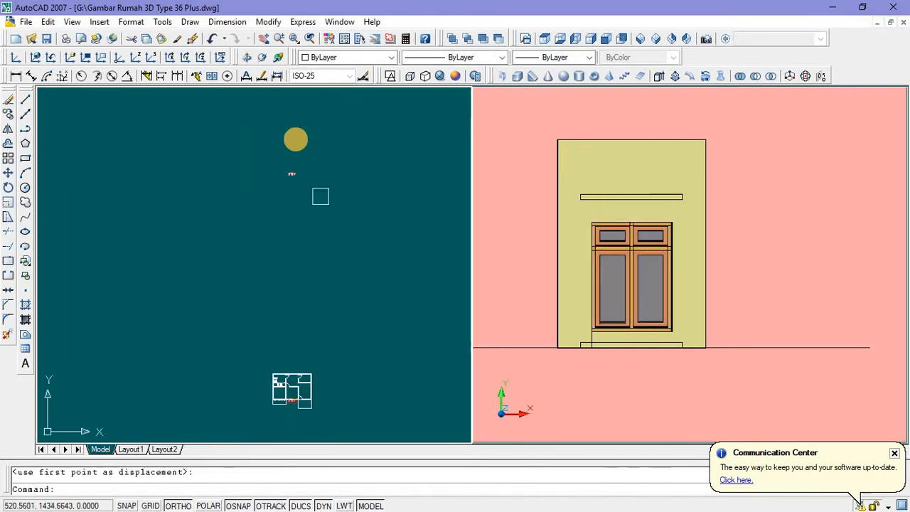
scroll(296, 140, "up", 5)
scroll(305, 232, "up", 1)
middle_click_drag(305, 231, 317, 162)
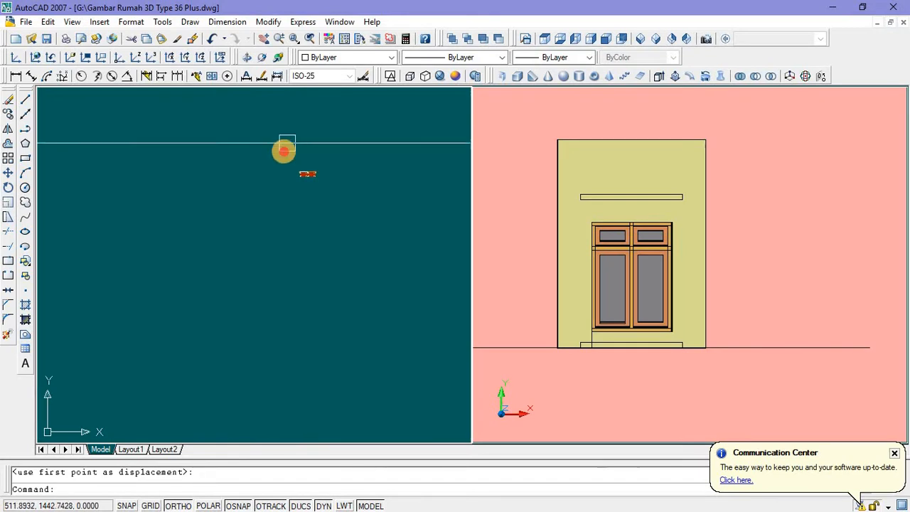
left_click(278, 147)
left_click(340, 197)
right_click(348, 137)
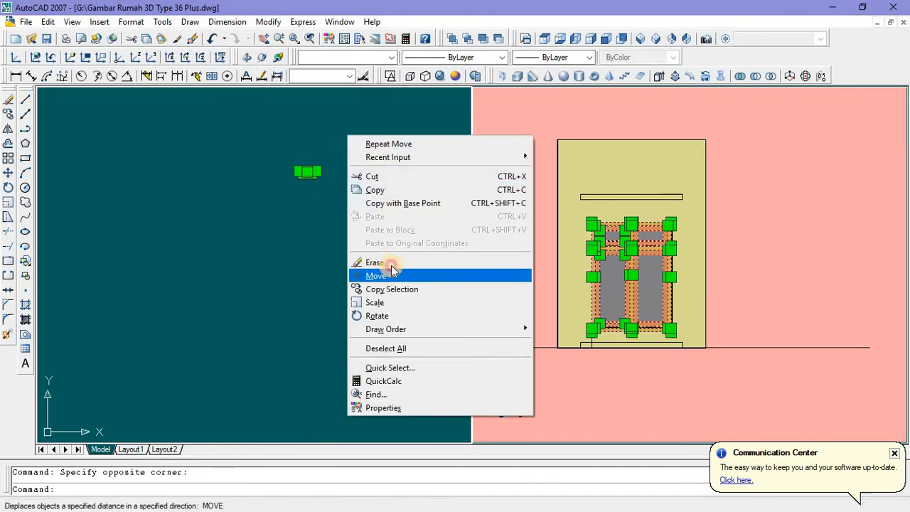
left_click(392, 274)
left_click(368, 178)
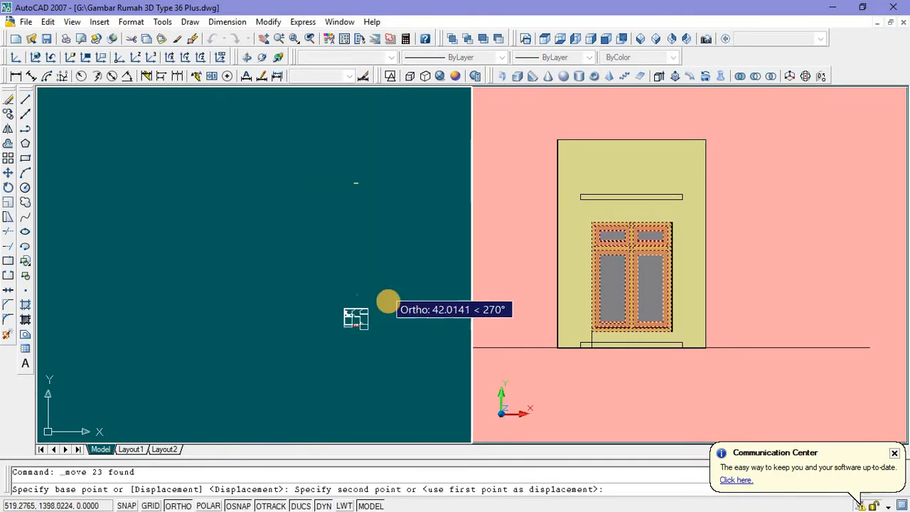
scroll(387, 295, "up", 7)
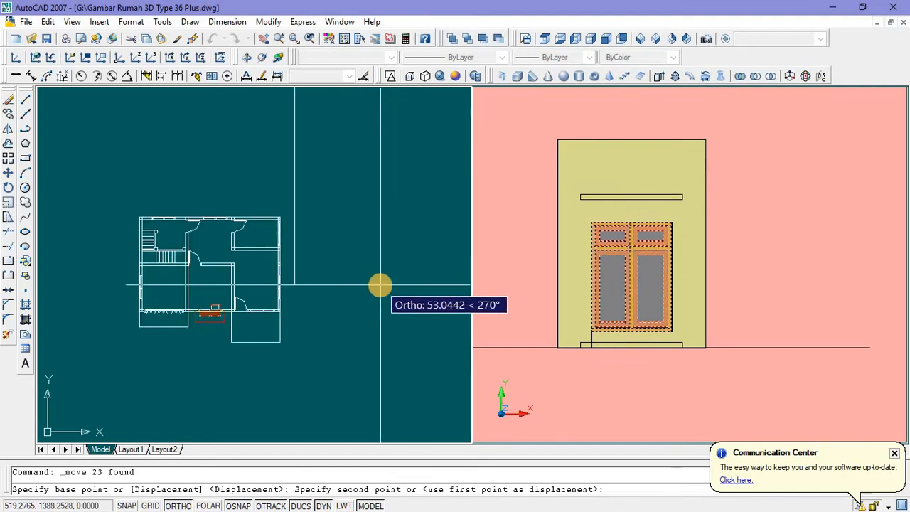
scroll(380, 284, "up", 3)
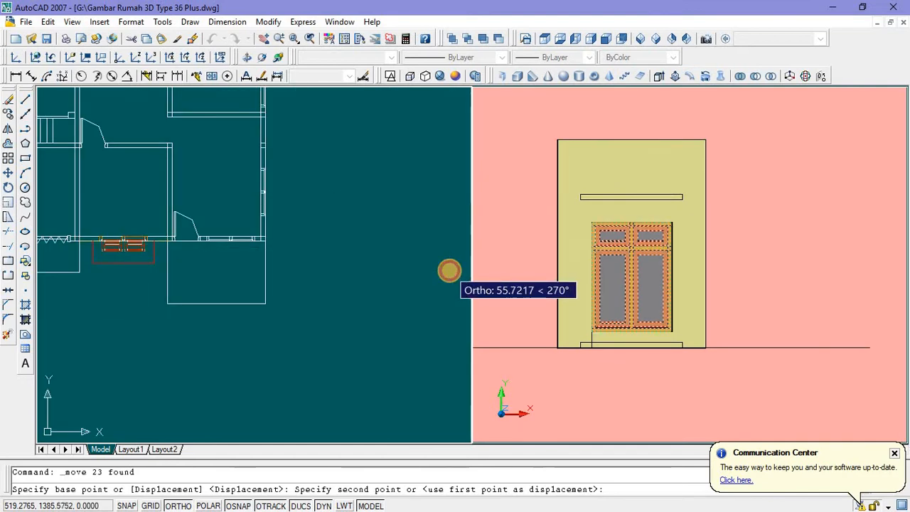
left_click(449, 270)
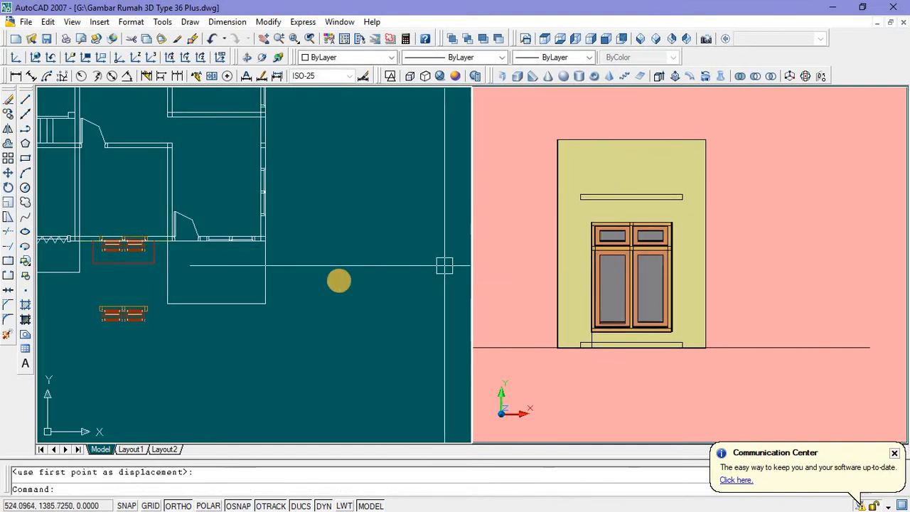
Step: Move the window copy in front of the house about 6.5 along positive X, past the front terrace outline
left_click(91, 295)
left_click(149, 333)
right_click(204, 260)
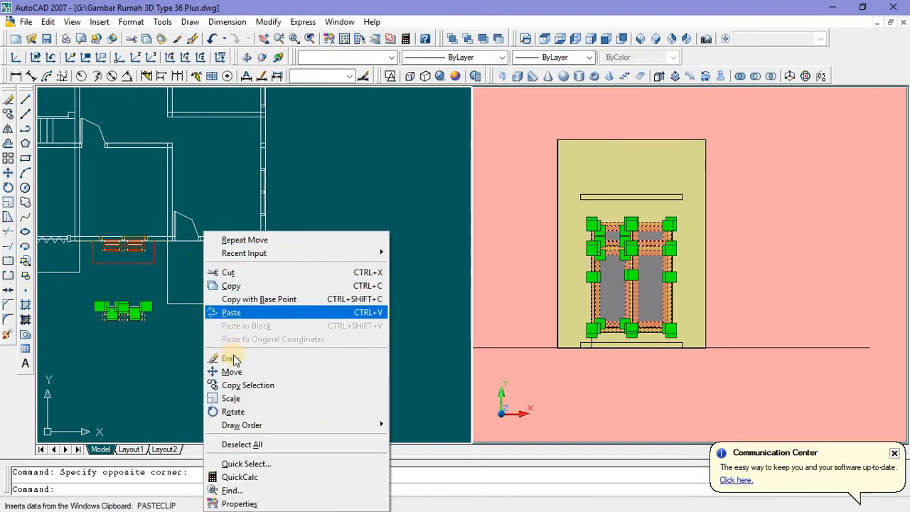
left_click(232, 371)
left_click(112, 366)
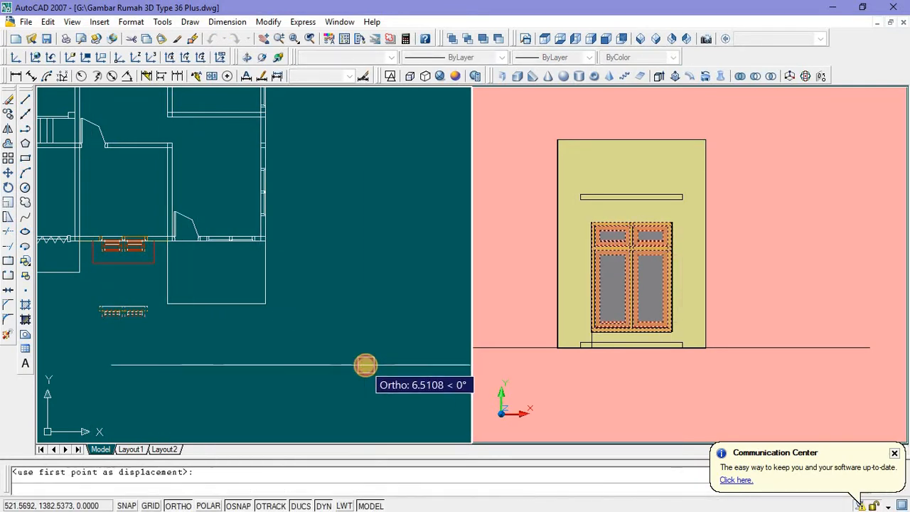
left_click(365, 365)
key("Escape")
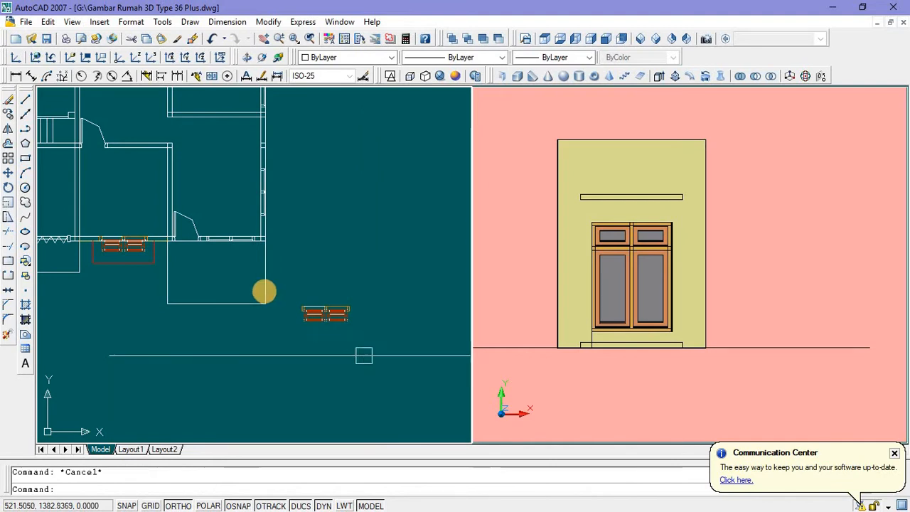
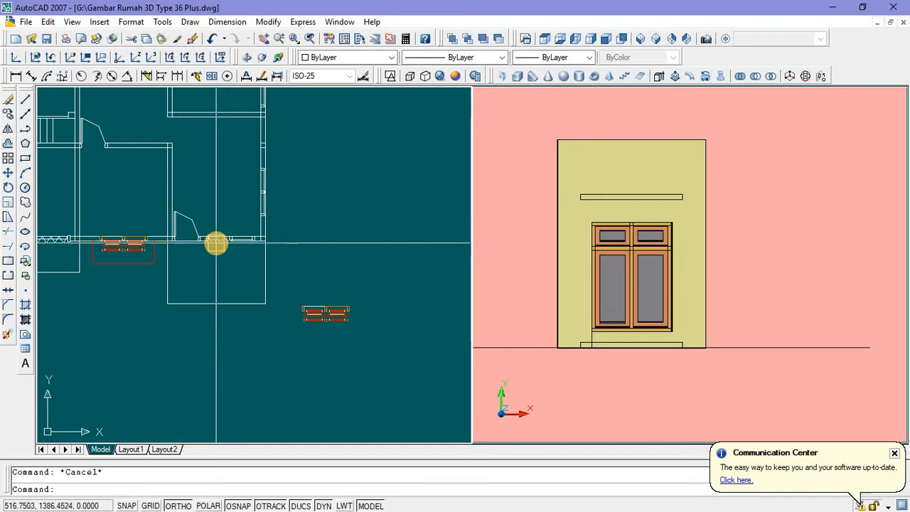
Step: Draw a rectangle over the front wall section containing the double window, from beside the door to the inner face of the end wall
scroll(218, 243, "up", 2)
scroll(218, 232, "down", 2)
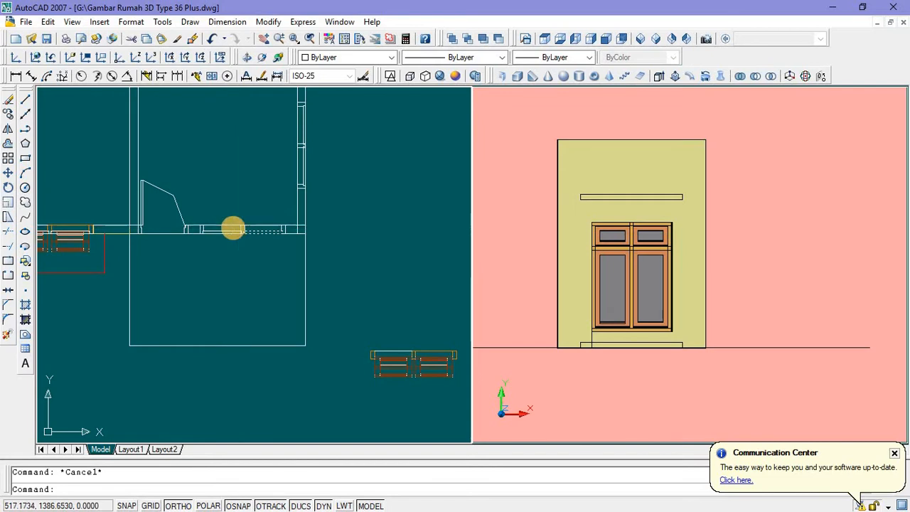
scroll(234, 226, "up", 2)
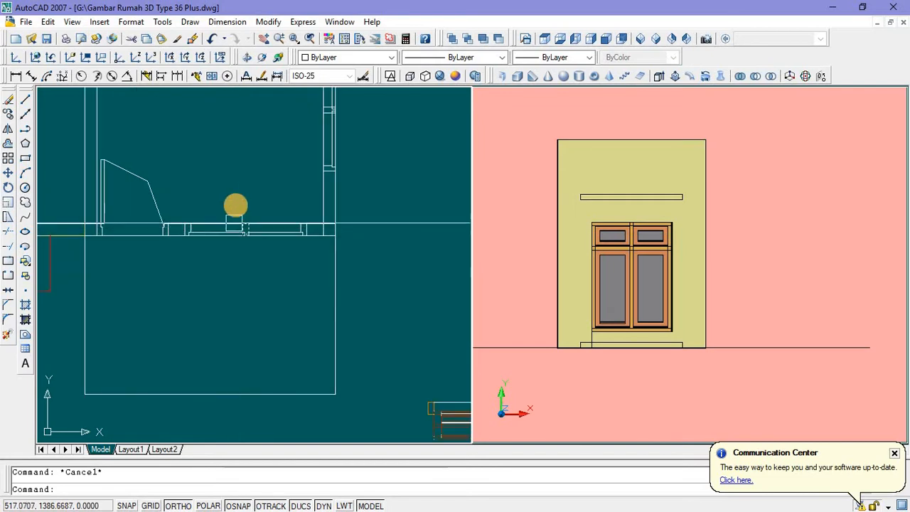
left_click(25, 157)
scroll(137, 206, "up", 3)
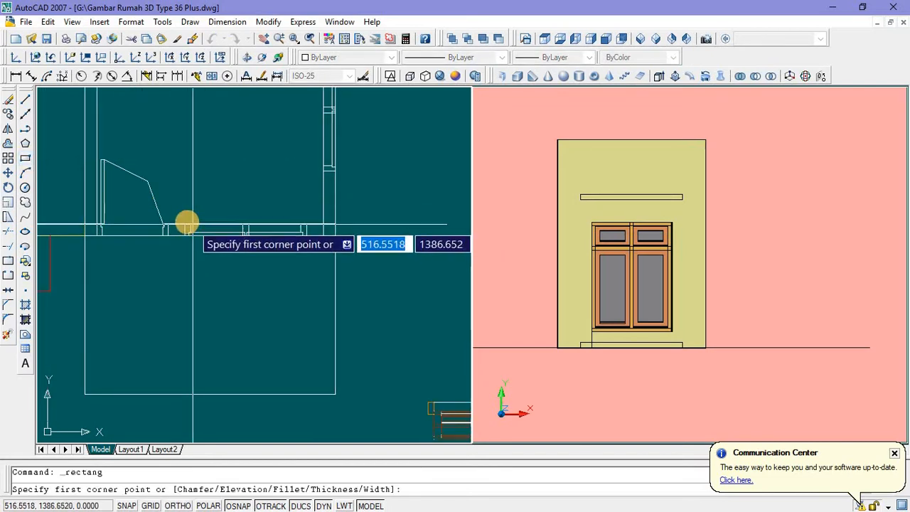
left_click(129, 221)
middle_click_drag(136, 241, 409, 250)
left_click(413, 249)
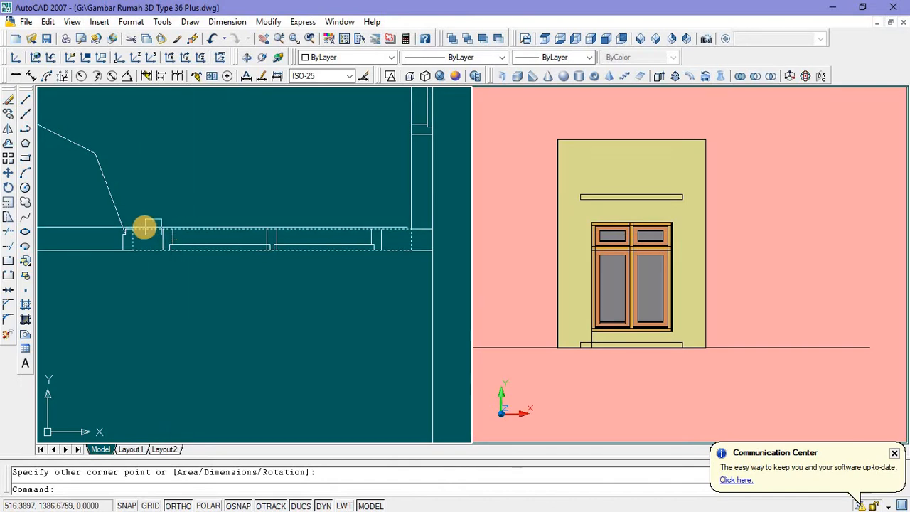
Step: Extrude the rectangle over the front wall section to a height of 4
left_click(144, 227)
type("ex")
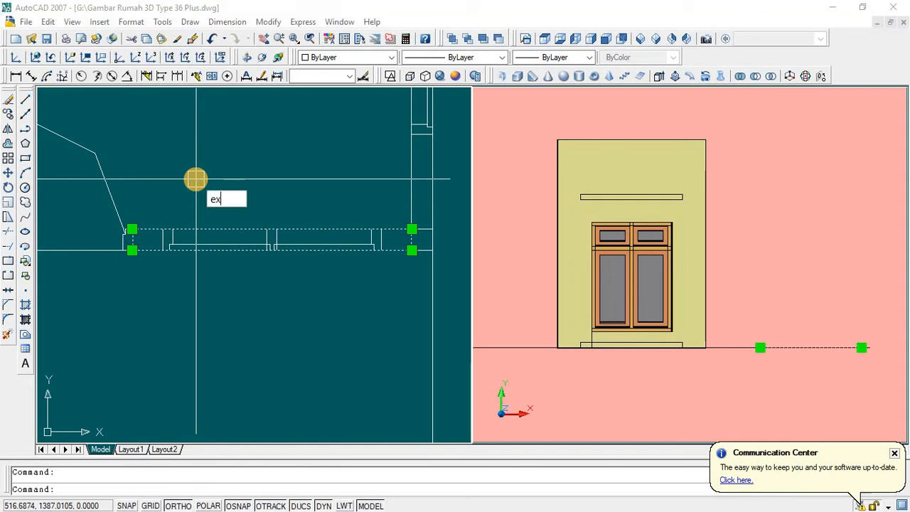
type("t")
key("Return")
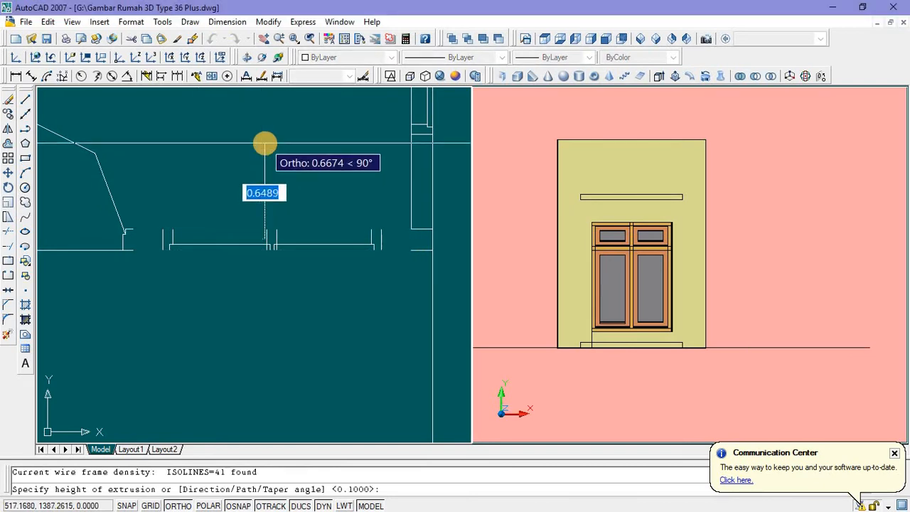
type("4")
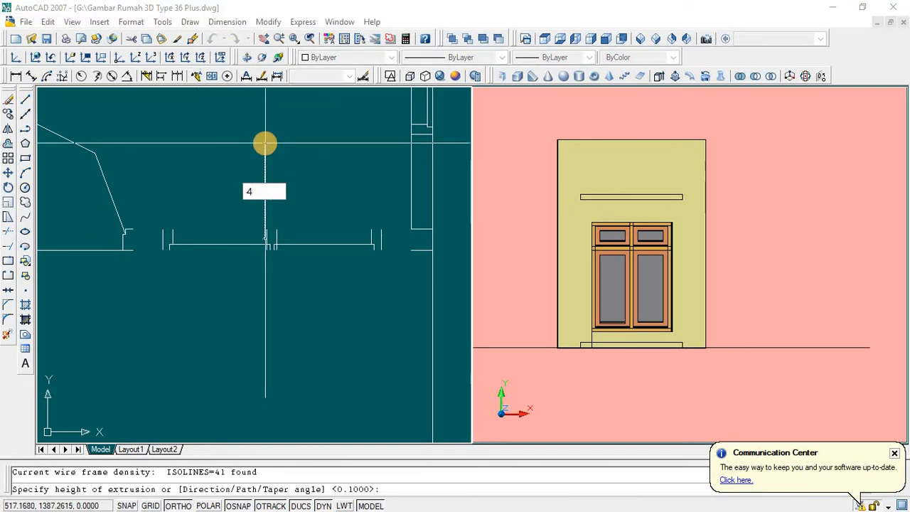
key("Return")
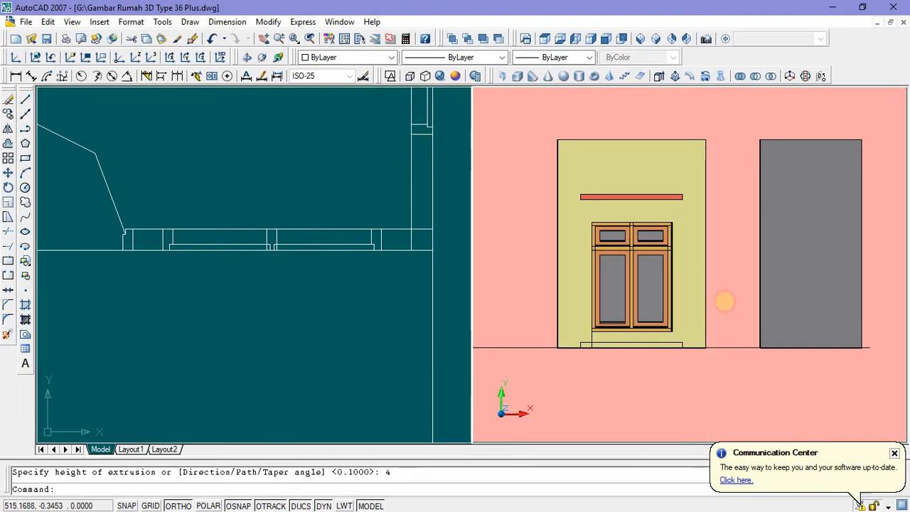
Step: In the front view, delete the slab at the foot of the window wall and the short vertical guide line below the window
middle_click_drag(658, 400, 648, 398)
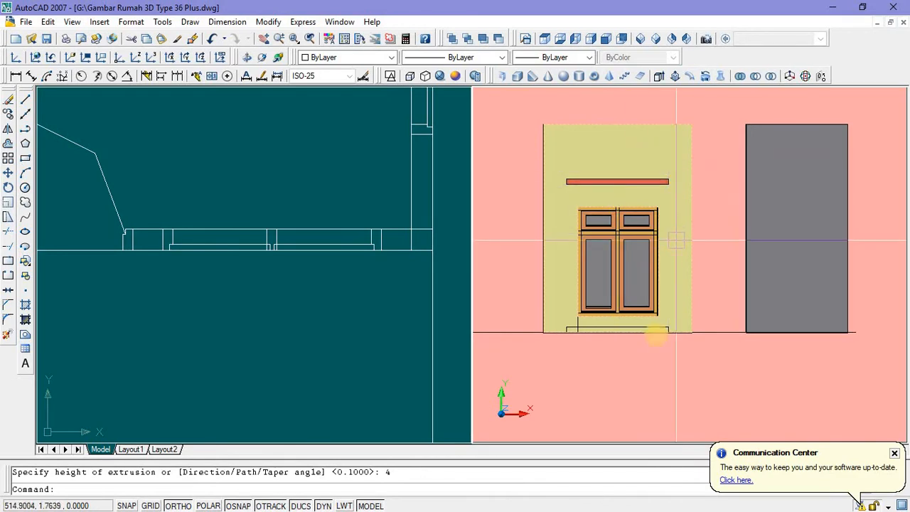
scroll(717, 404, "down", 2)
middle_click_drag(710, 401, 597, 286)
scroll(601, 287, "up", 2)
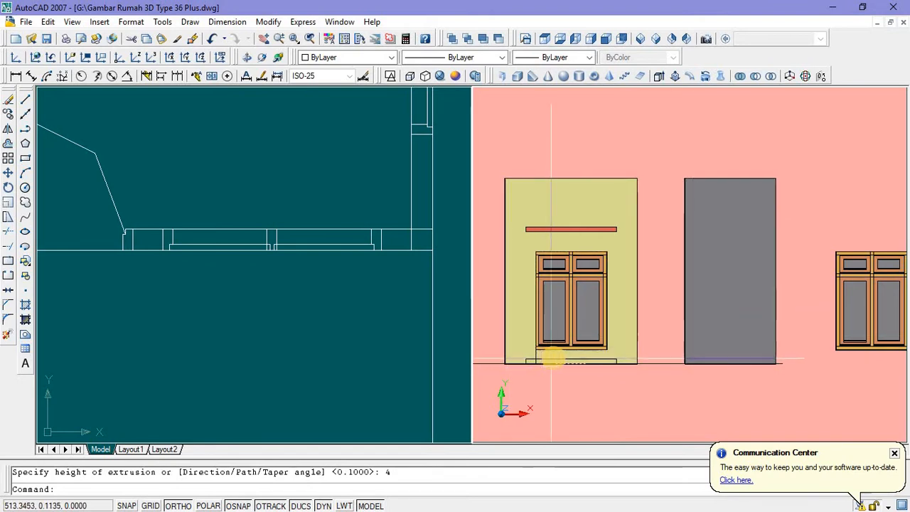
scroll(573, 360, "up", 2)
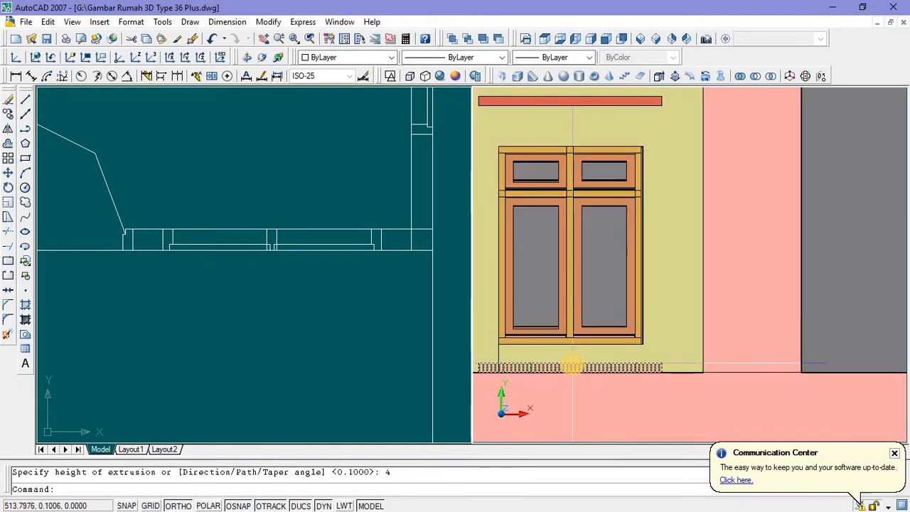
left_click(571, 364)
scroll(570, 364, "up", 4)
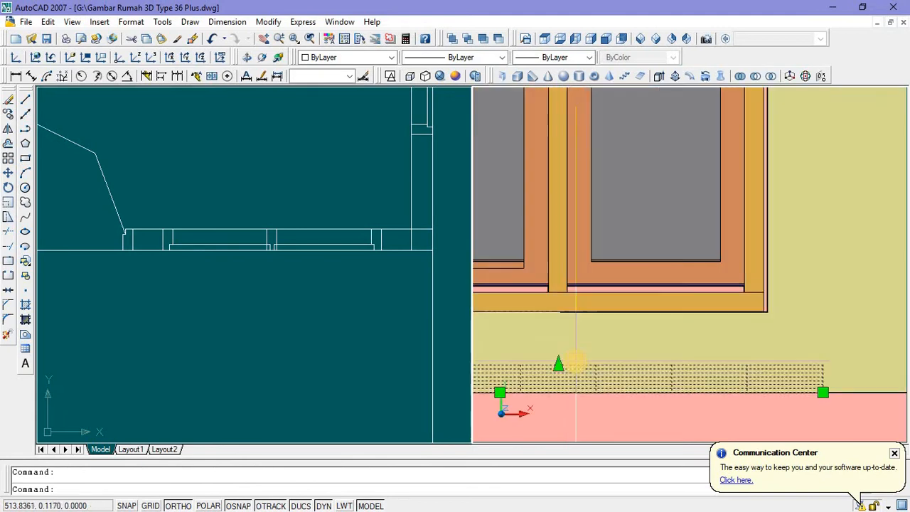
key("Delete")
scroll(577, 361, "down", 8)
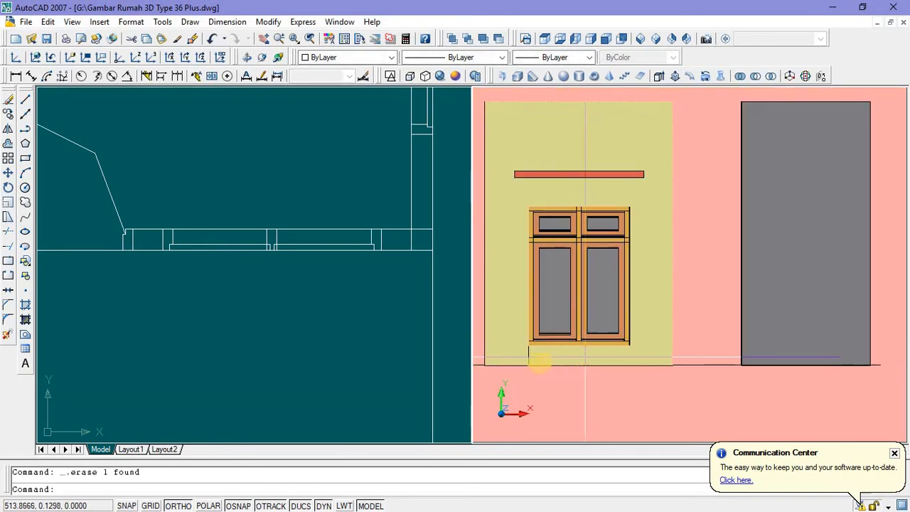
scroll(535, 356, "up", 4)
scroll(534, 351, "up", 1)
scroll(629, 346, "down", 6)
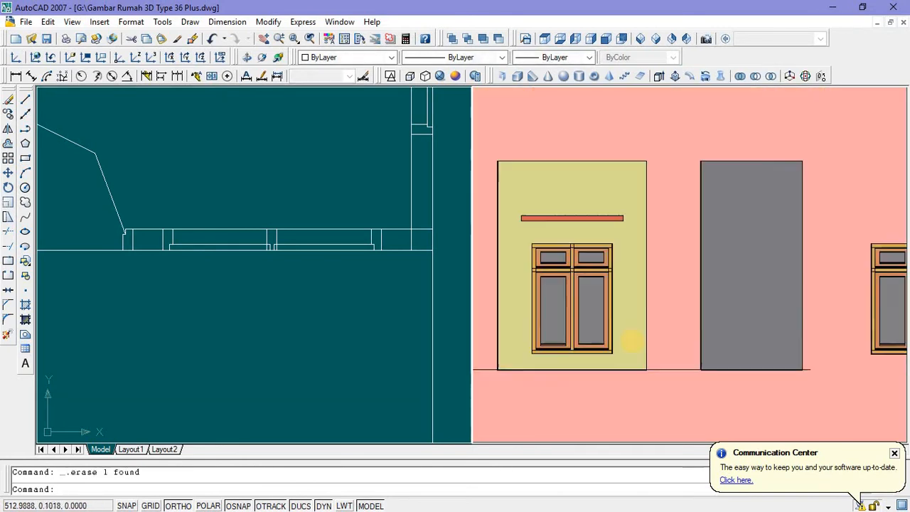
Step: Assign color 41 (pale yellow) to the newly extruded gray wall
middle_click_drag(749, 341, 732, 331)
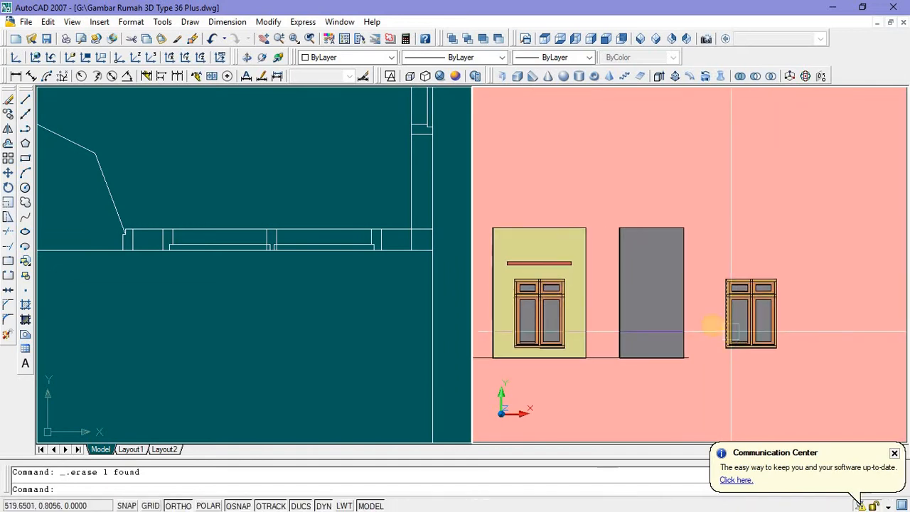
left_click(655, 278)
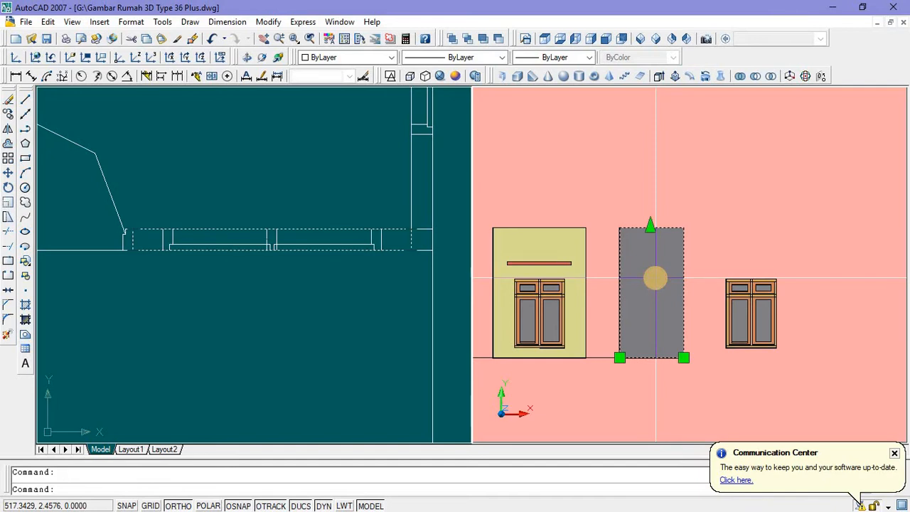
left_click(390, 59)
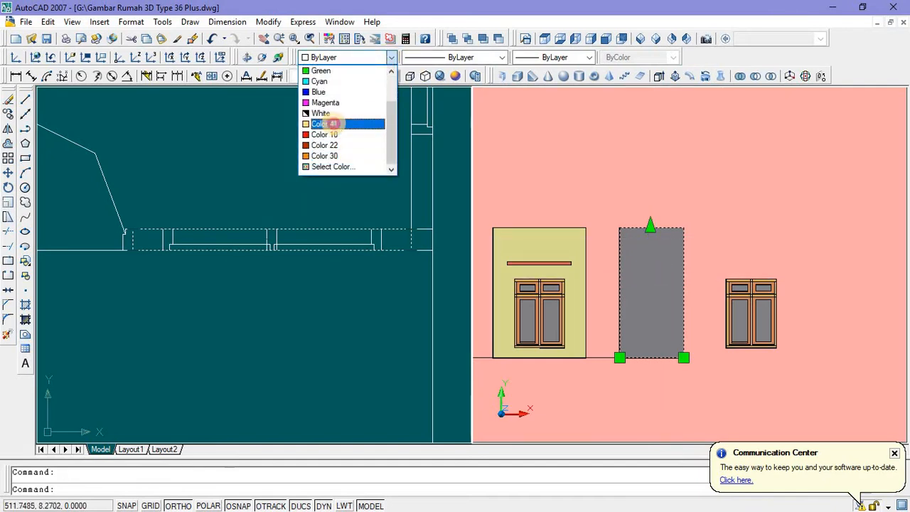
left_click(333, 124)
key("Escape")
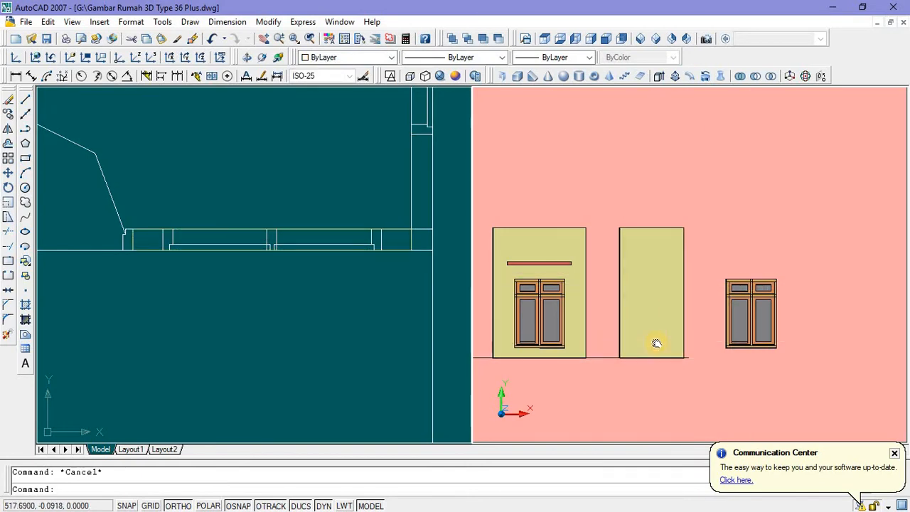
middle_click_drag(656, 343, 655, 344)
left_click(515, 293)
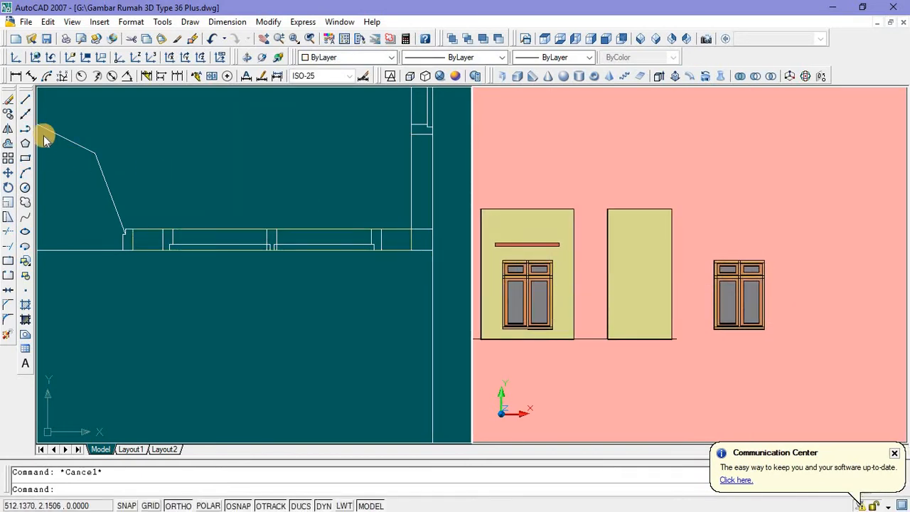
Step: Draw a horizontal guide line from the first wall's window sill corner across to the second wall in the front view
left_click(25, 99)
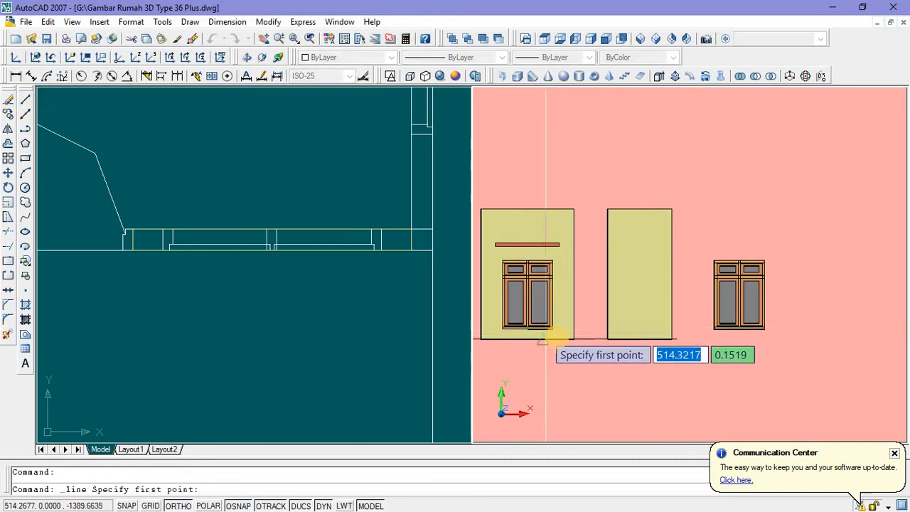
scroll(558, 319, "up", 4)
left_click(562, 320)
scroll(561, 320, "down", 4)
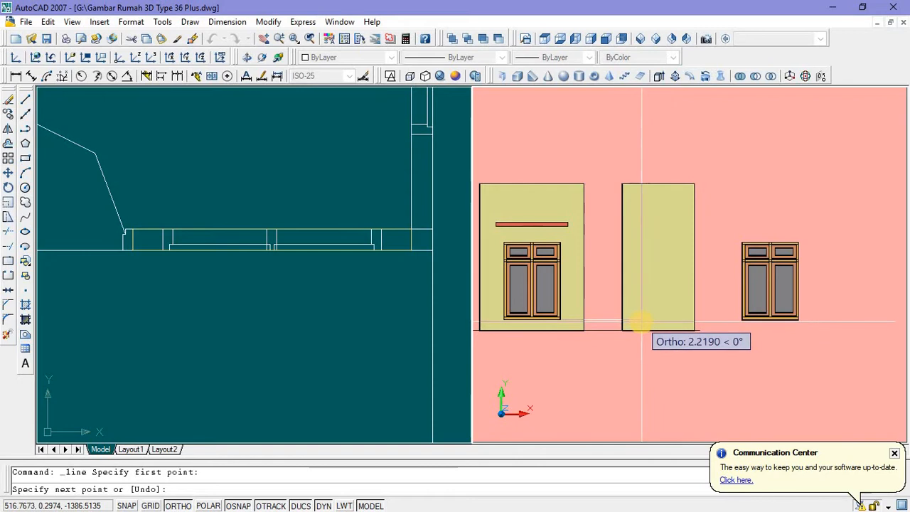
scroll(641, 322, "up", 2)
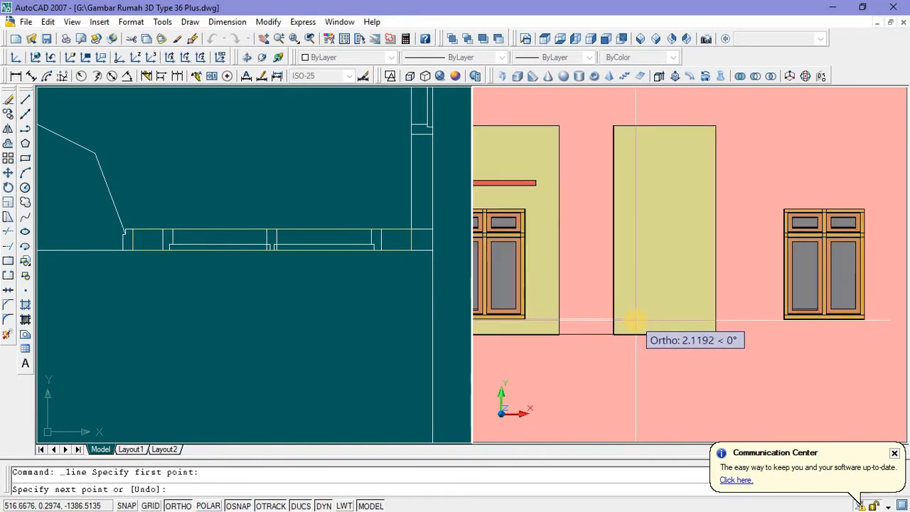
left_click(635, 321)
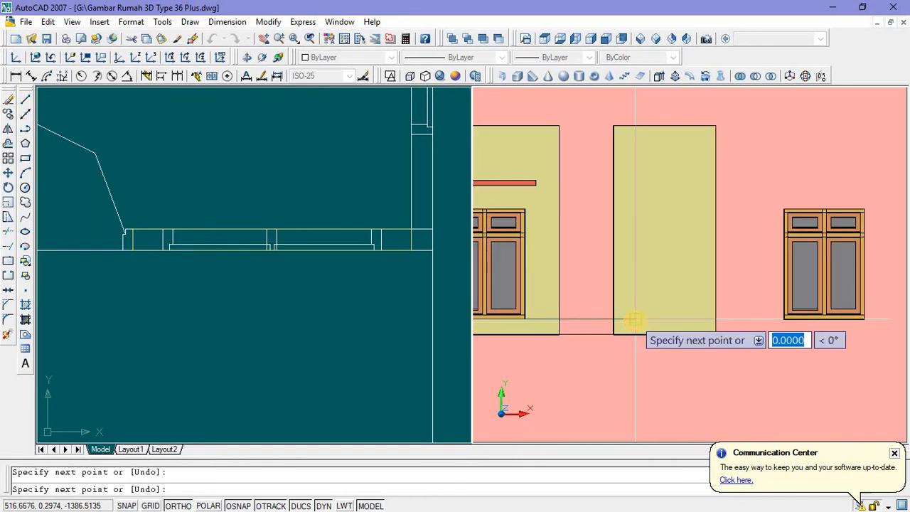
key("Escape")
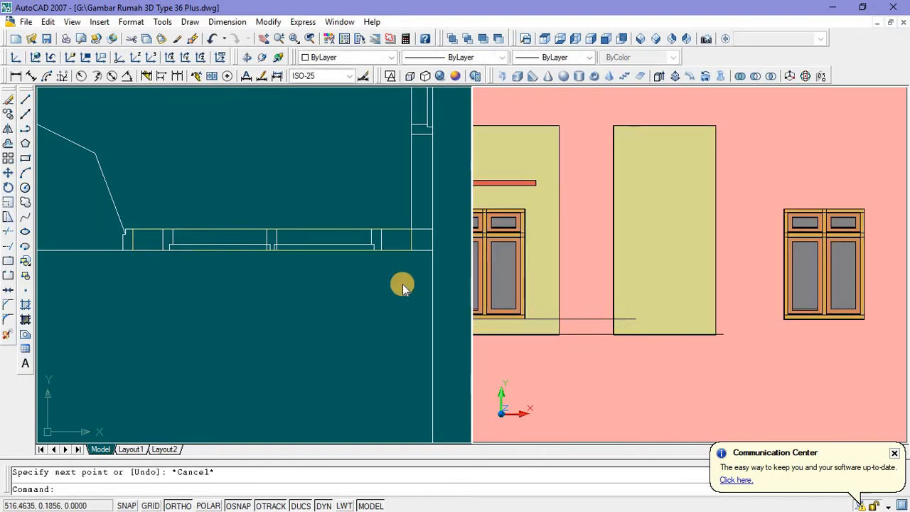
Step: In the plan view, draw a short line along the outer wall face from the second wall's door-side end to the window frame
left_click(25, 101)
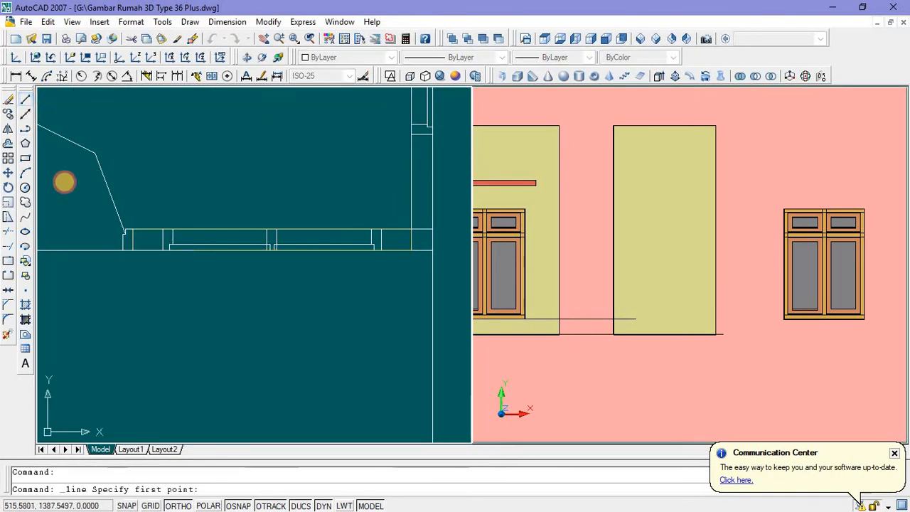
left_click(139, 250)
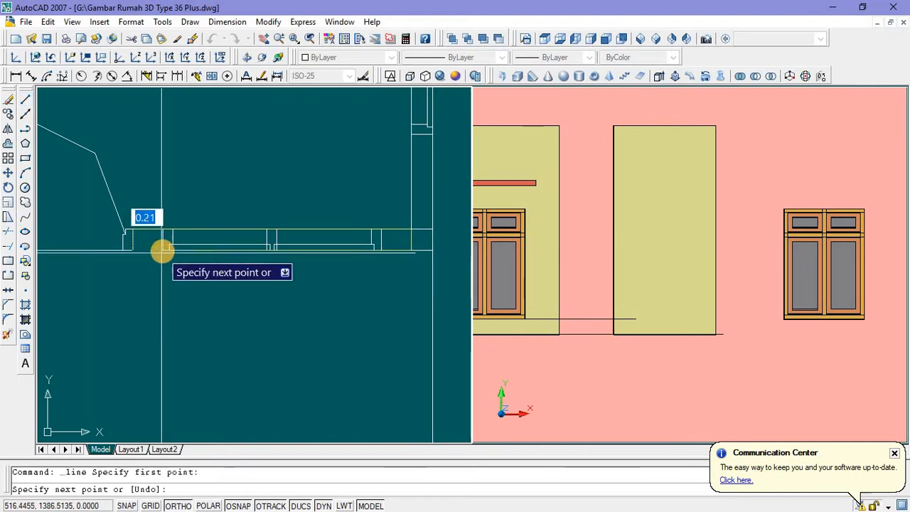
left_click(162, 251)
key("Escape")
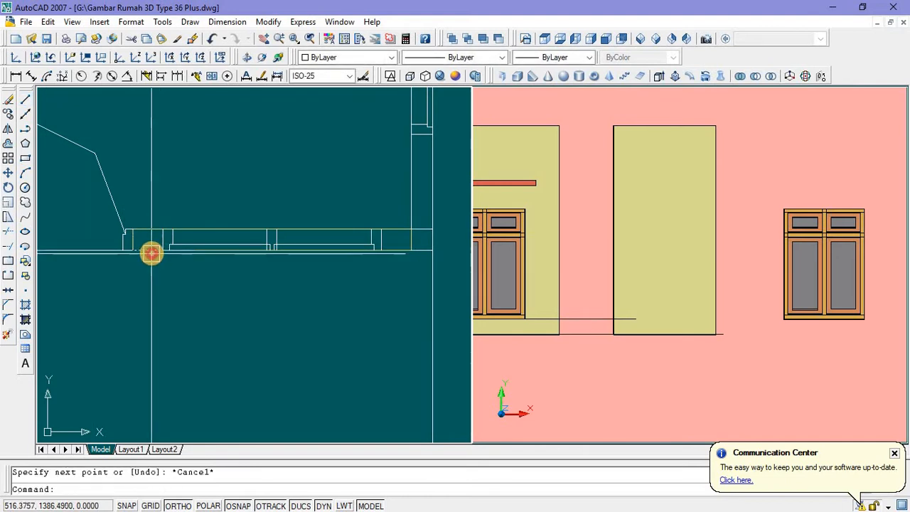
Step: Copy the short line to the second wall's edge at window sill height, and delete the long horizontal guide line
left_click(152, 251)
right_click(173, 235)
left_click(189, 310)
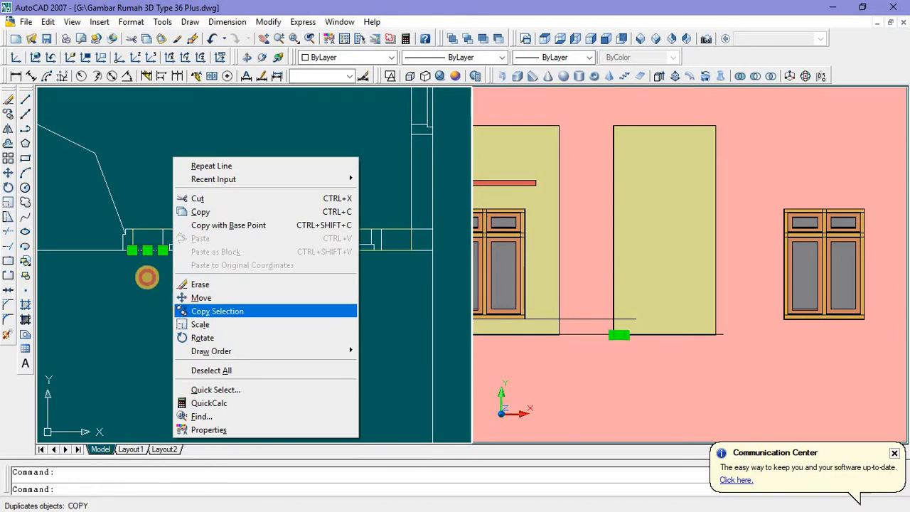
left_click(133, 250)
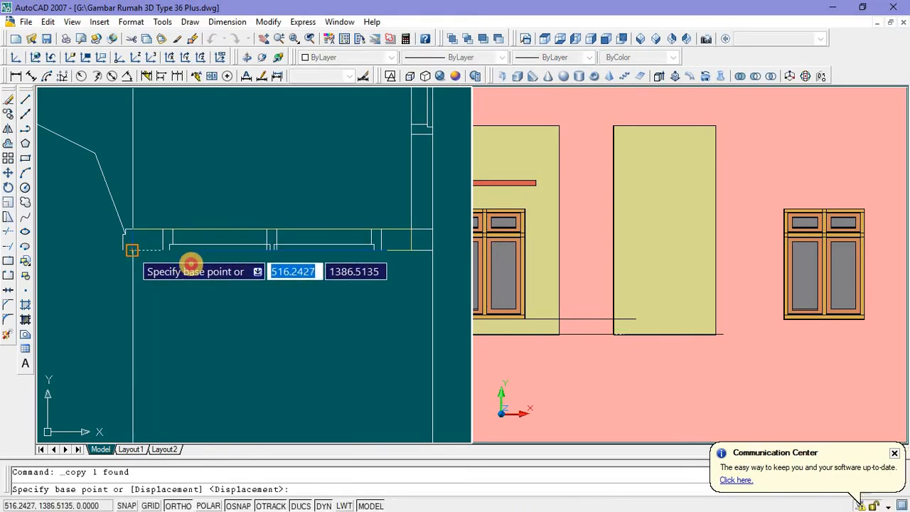
left_click(615, 319)
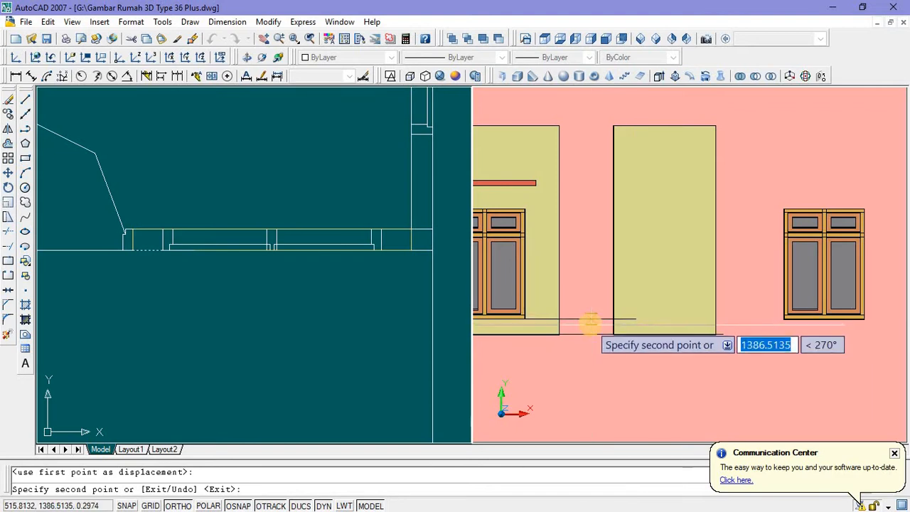
key("Escape")
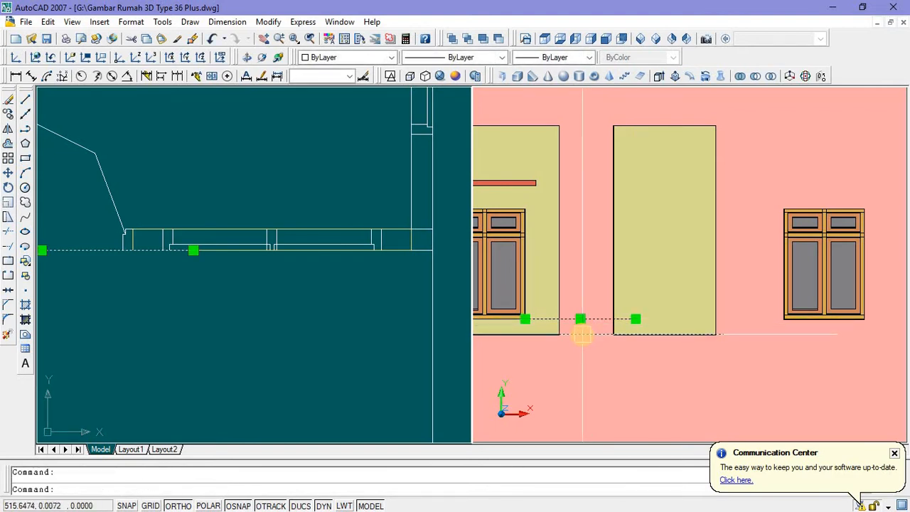
key("Delete")
Step: Try to copy the detached double window onto the second wall in the front view, from its lower corner to the short guide line's end
scroll(654, 335, "up", 2)
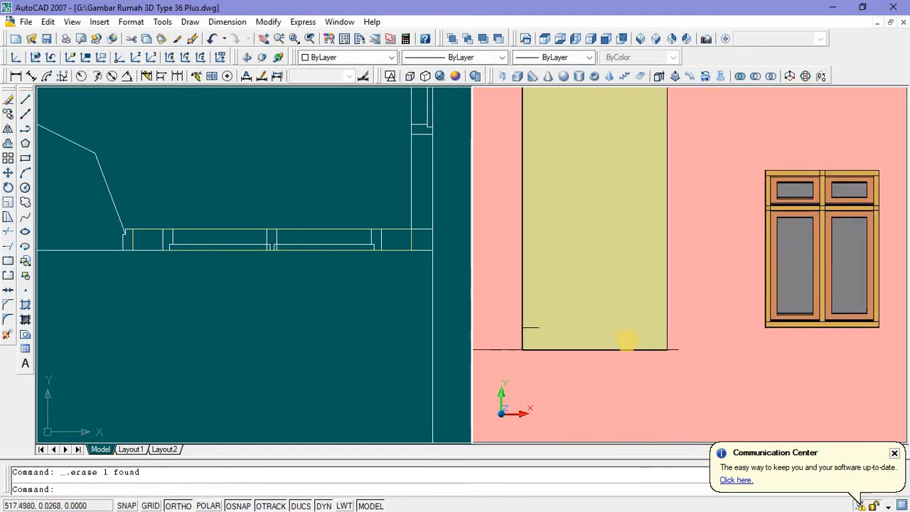
scroll(640, 326, "down", 2)
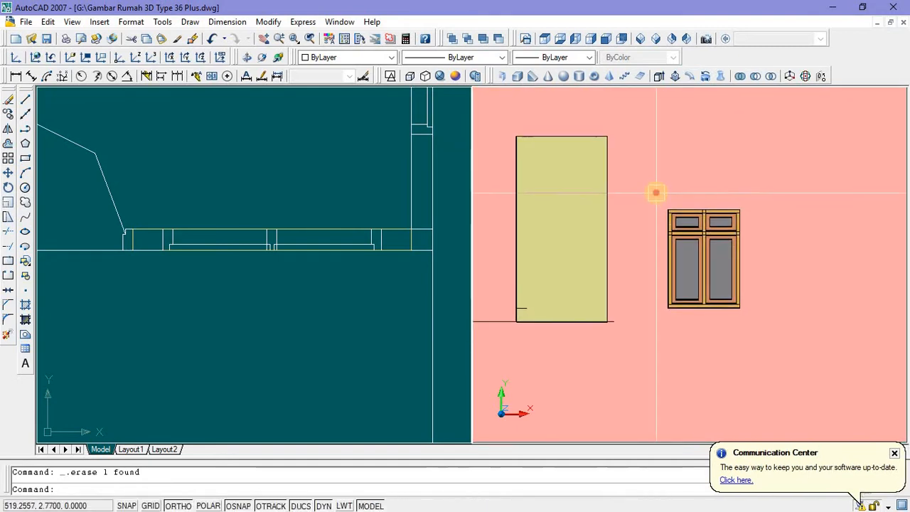
left_click(656, 192)
left_click(802, 351)
right_click(802, 201)
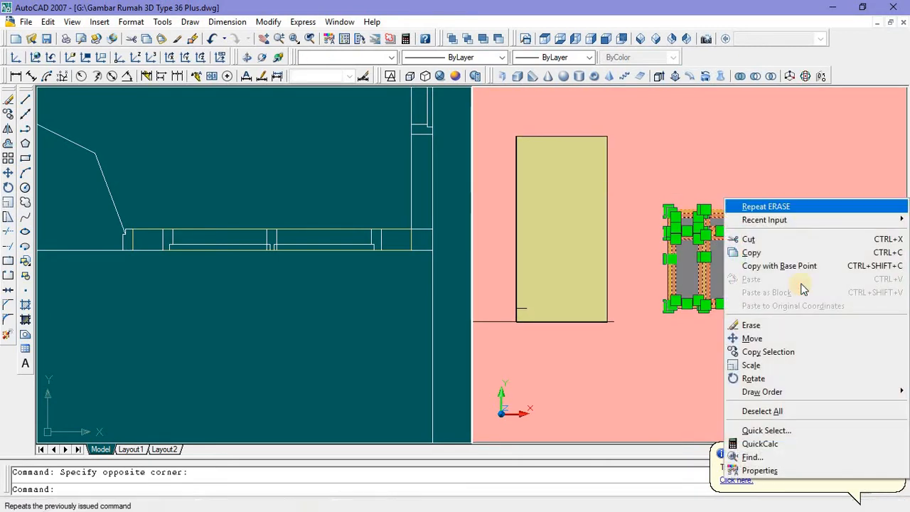
left_click(787, 352)
scroll(663, 314, "up", 2)
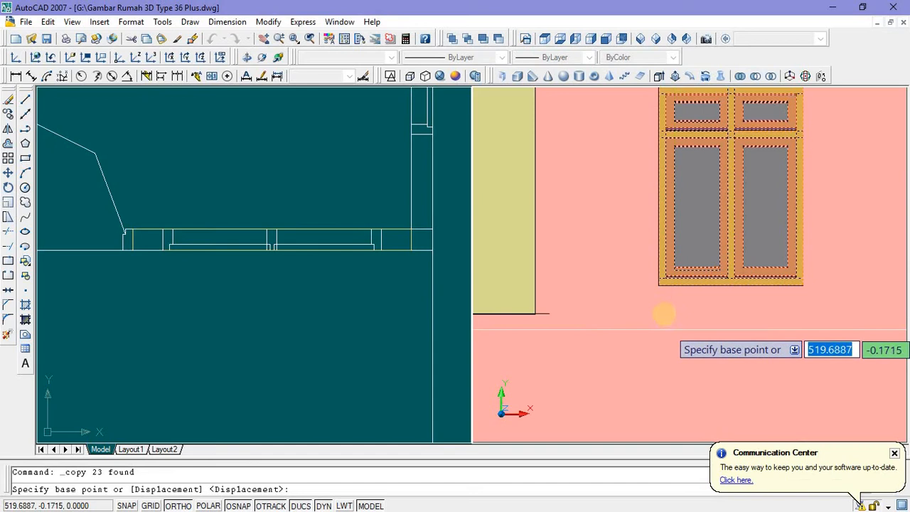
left_click(659, 285)
scroll(659, 285, "down", 3)
scroll(608, 291, "up", 4)
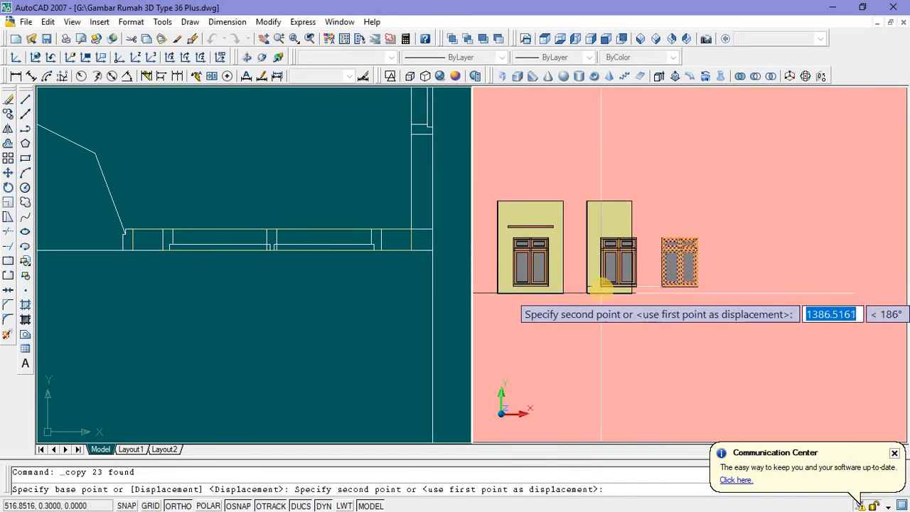
scroll(571, 277, "up", 4)
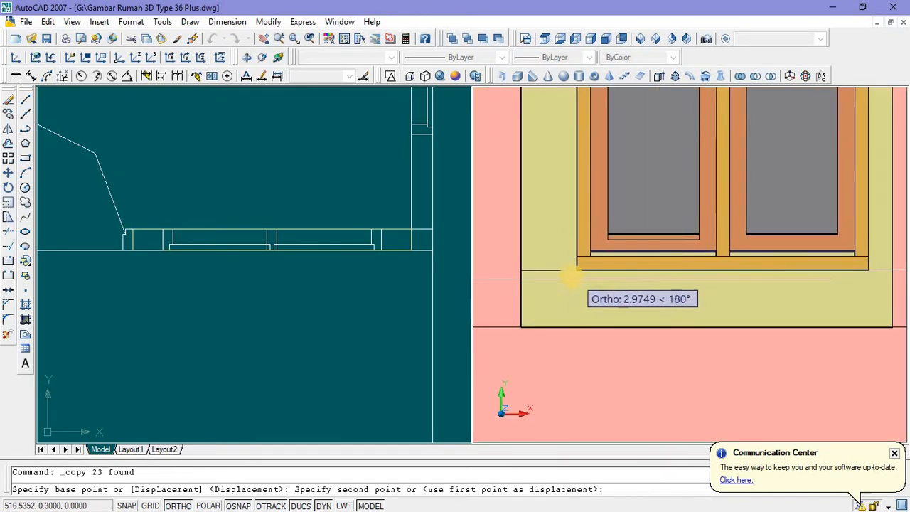
key("Return")
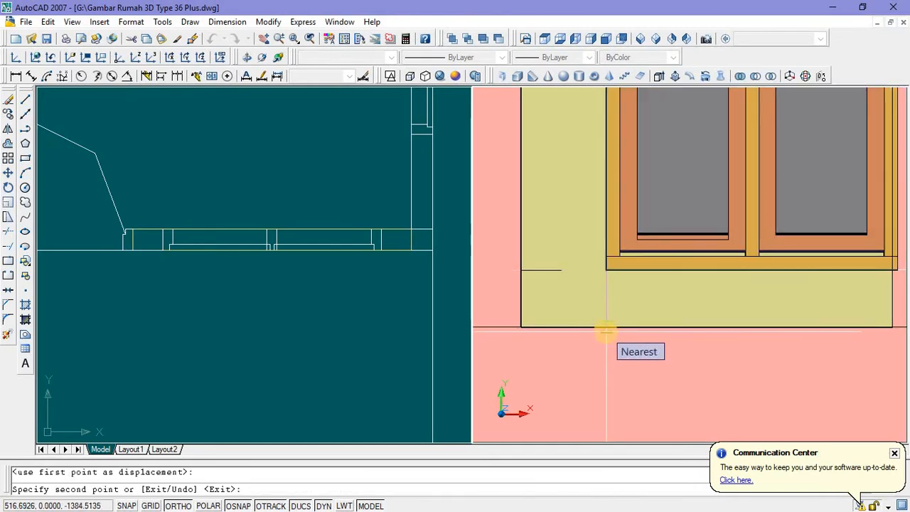
key("Return")
scroll(590, 345, "down", 8)
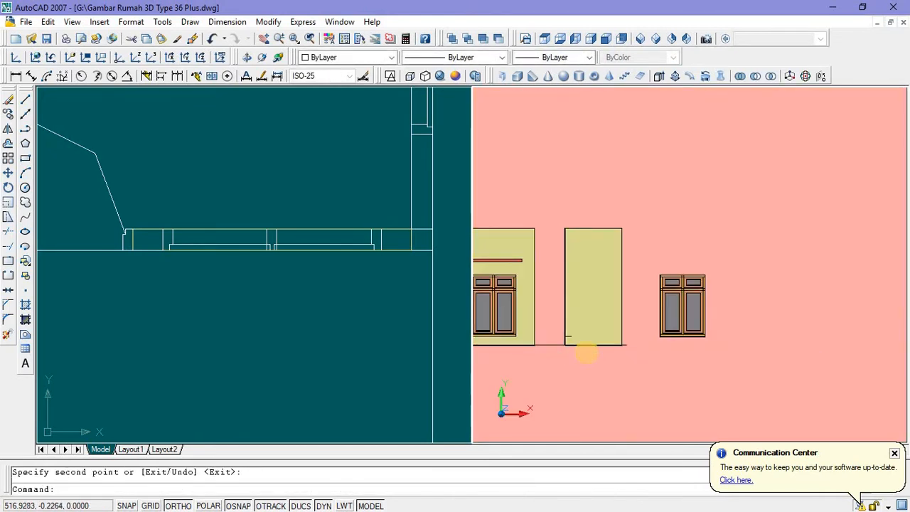
scroll(586, 352, "down", 4)
scroll(586, 352, "up", 3)
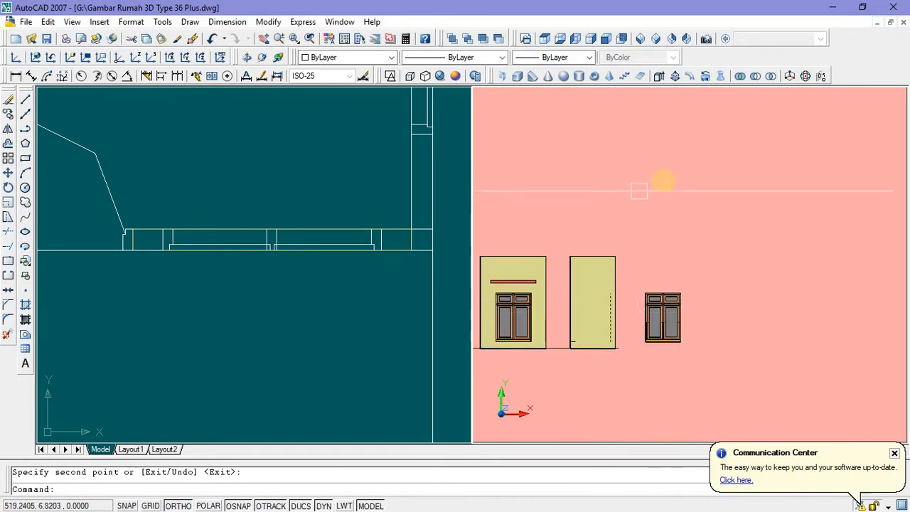
Step: In the southwest isometric view, copy the detached double window to the short guide line's end on the second wall, and return to the front view
left_click(641, 39)
middle_click_drag(576, 264, 558, 254)
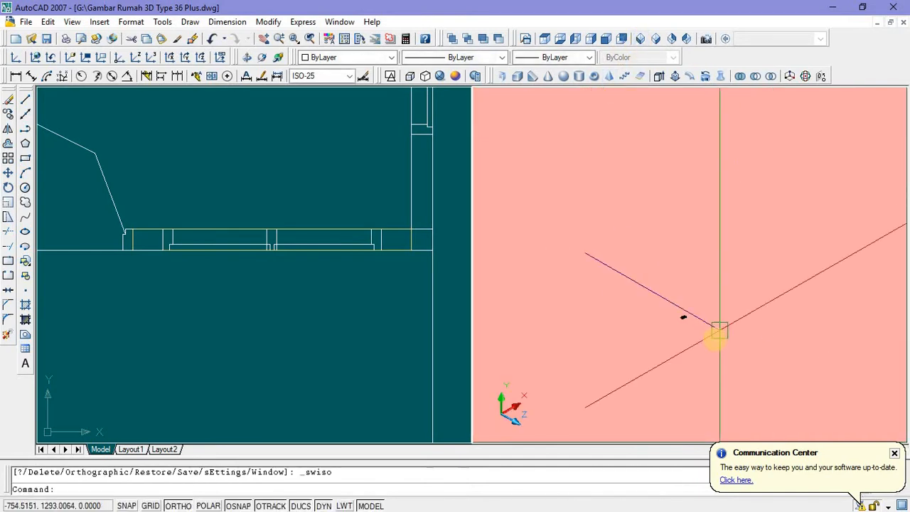
scroll(716, 335, "up", 5)
scroll(604, 258, "up", 5)
scroll(698, 281, "up", 5)
middle_click_drag(532, 226, 673, 154)
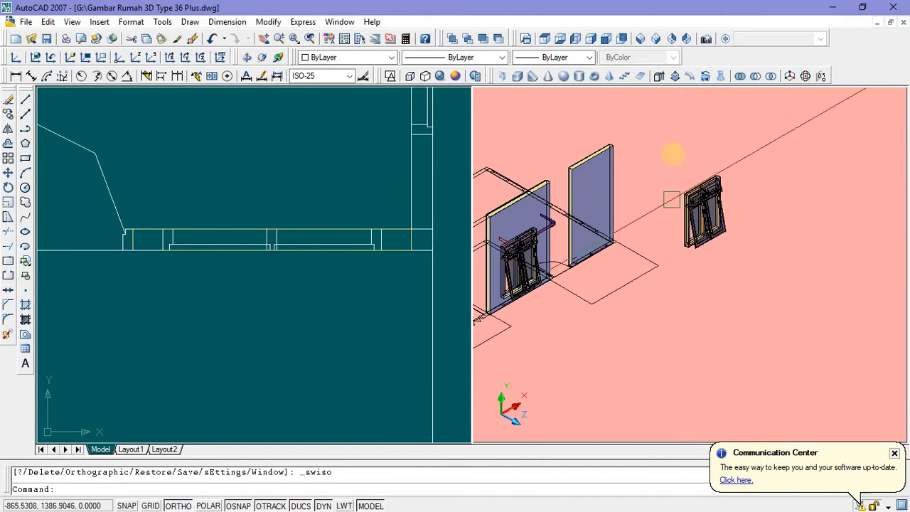
left_click(768, 268)
right_click(723, 172)
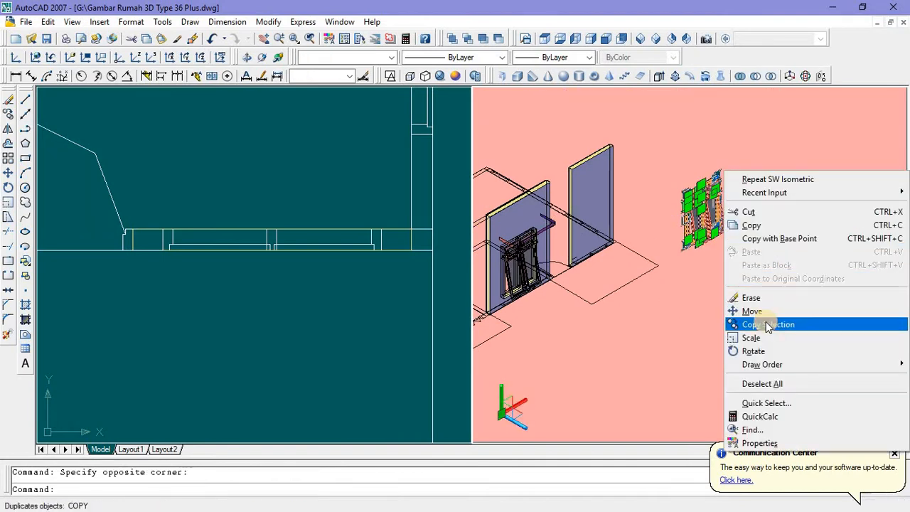
left_click(768, 325)
scroll(726, 235, "up", 5)
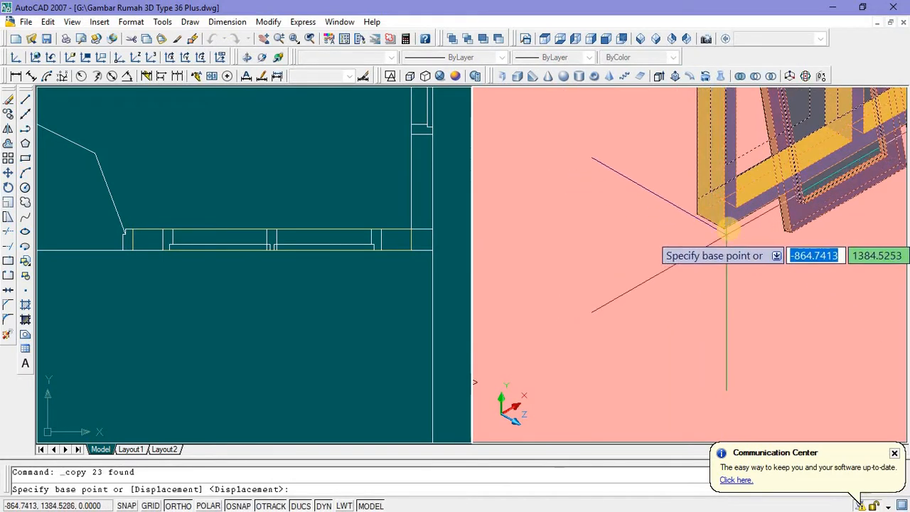
left_click(725, 227)
scroll(726, 227, "down", 6)
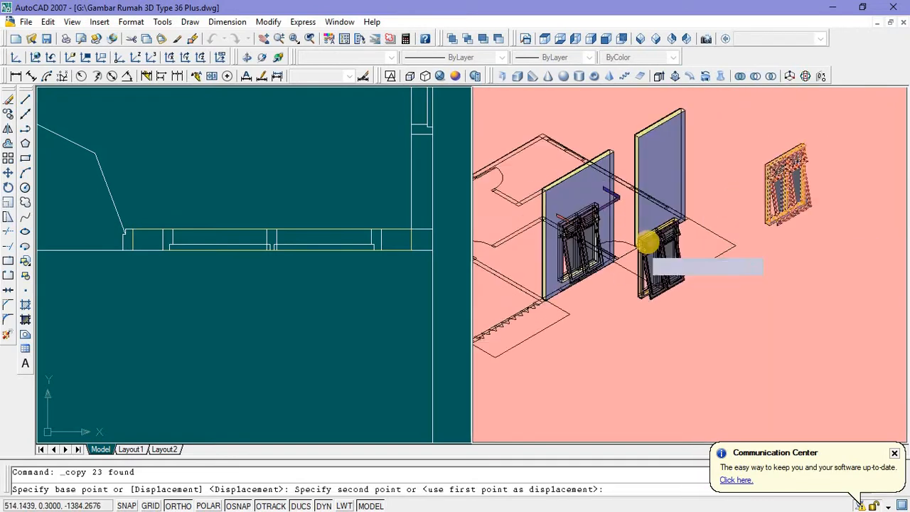
scroll(648, 242, "up", 6)
left_click(625, 220)
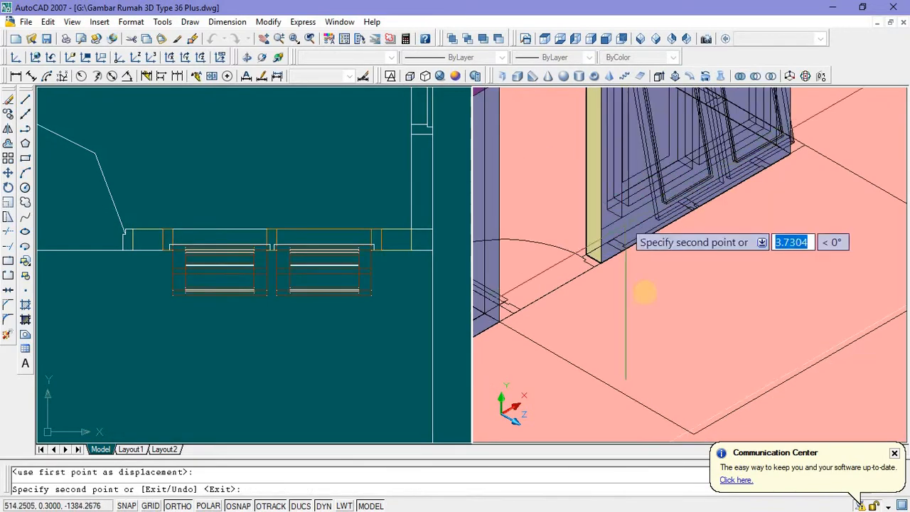
scroll(644, 291, "down", 5)
key("Escape")
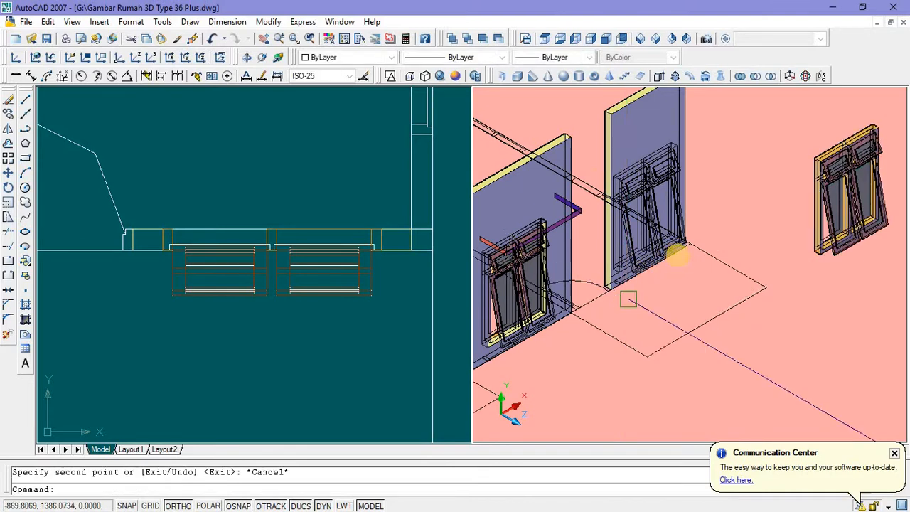
left_click(606, 39)
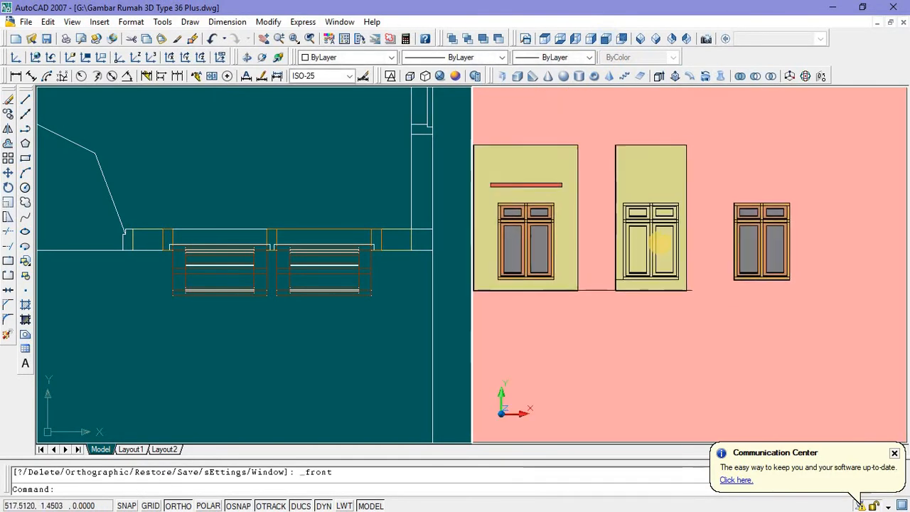
scroll(660, 244, "up", 5)
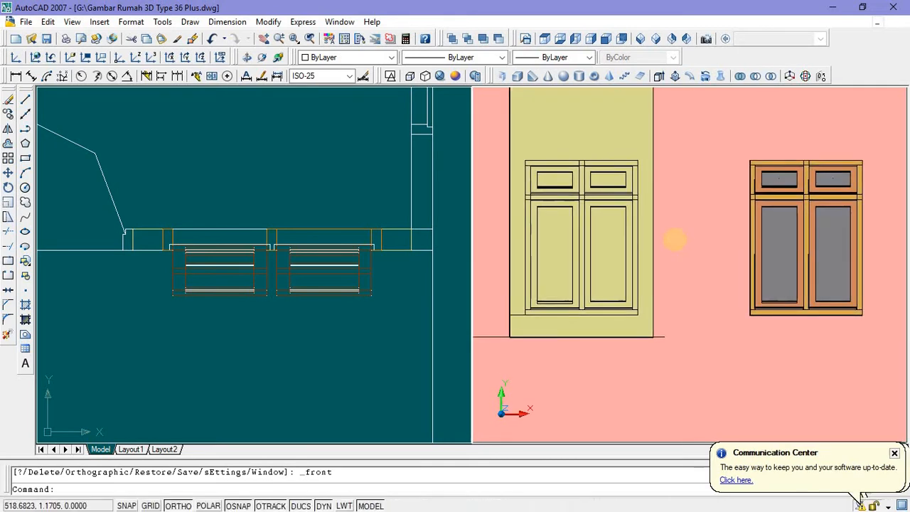
left_click(25, 158)
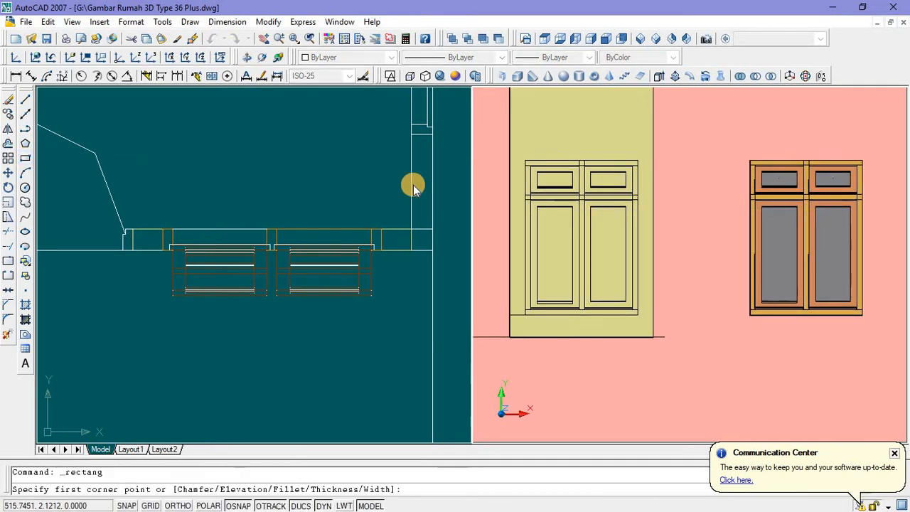
left_click(494, 275)
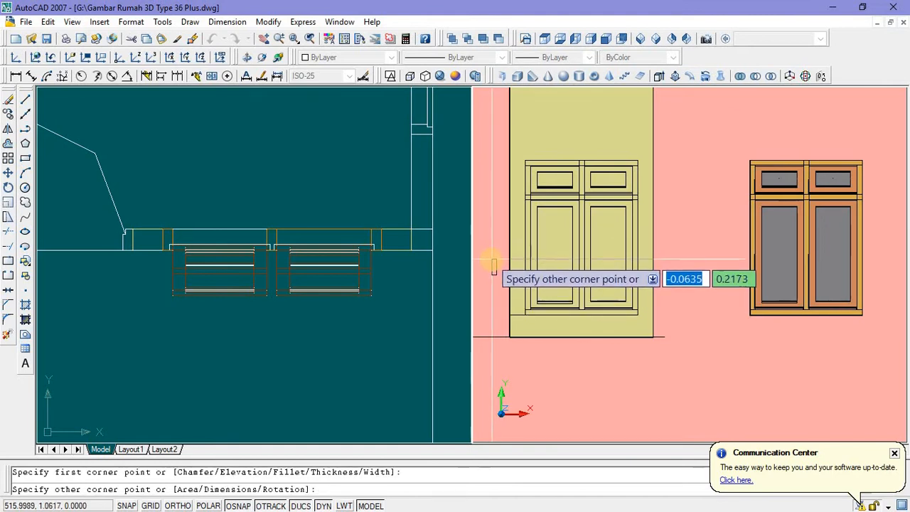
key("Escape")
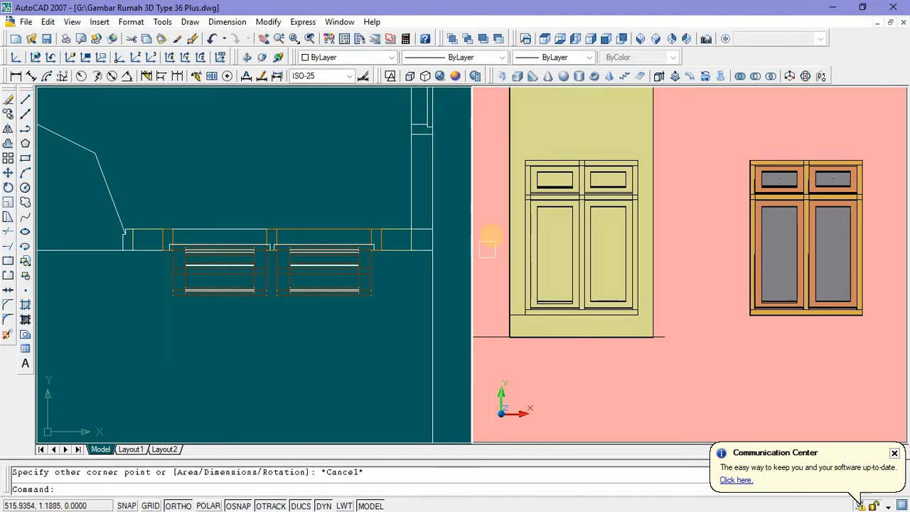
left_click(25, 158)
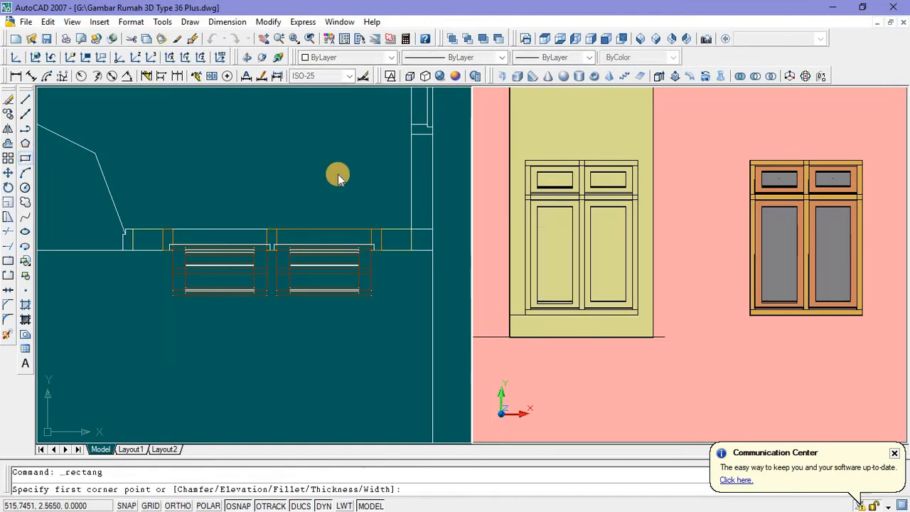
left_click(525, 158)
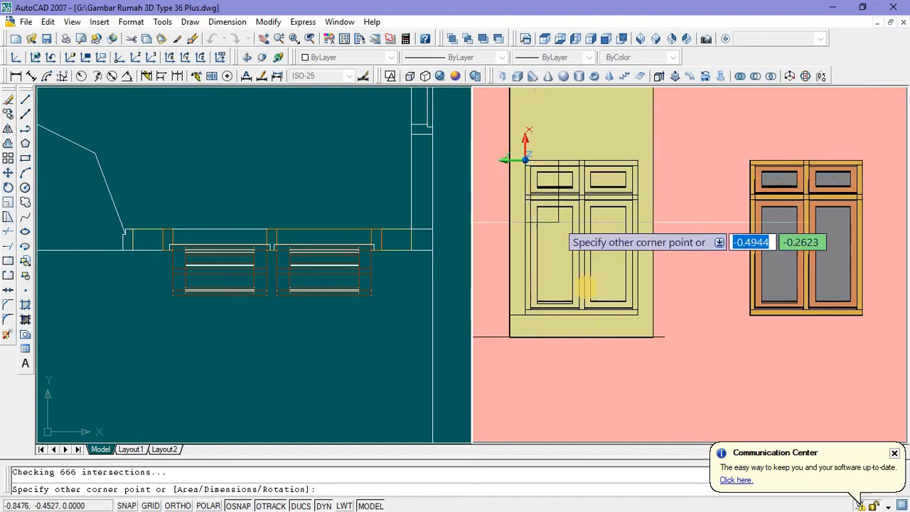
key("Escape")
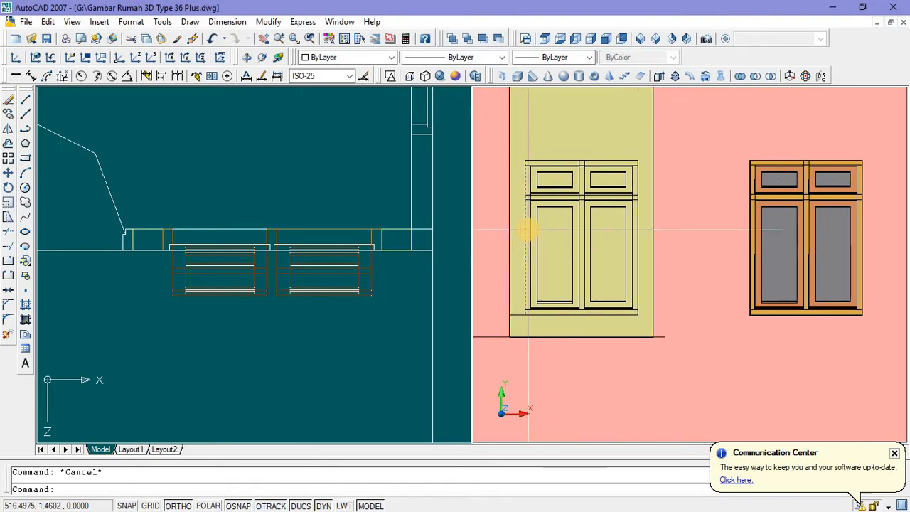
Step: In the southwest isometric view, begin a polyline on the second wall's window frame, from its door-side lower outer corner up to the upper corner
scroll(527, 284, "down", 4)
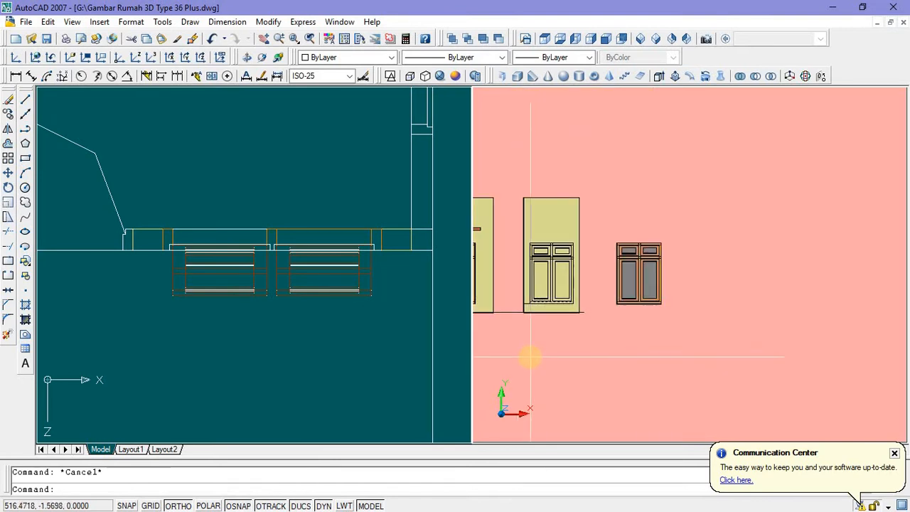
scroll(532, 355, "up", 2)
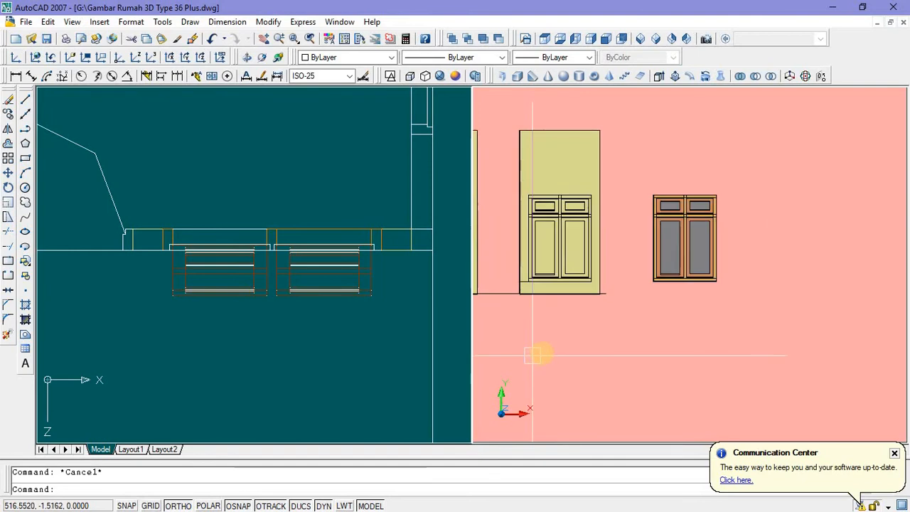
left_click(639, 39)
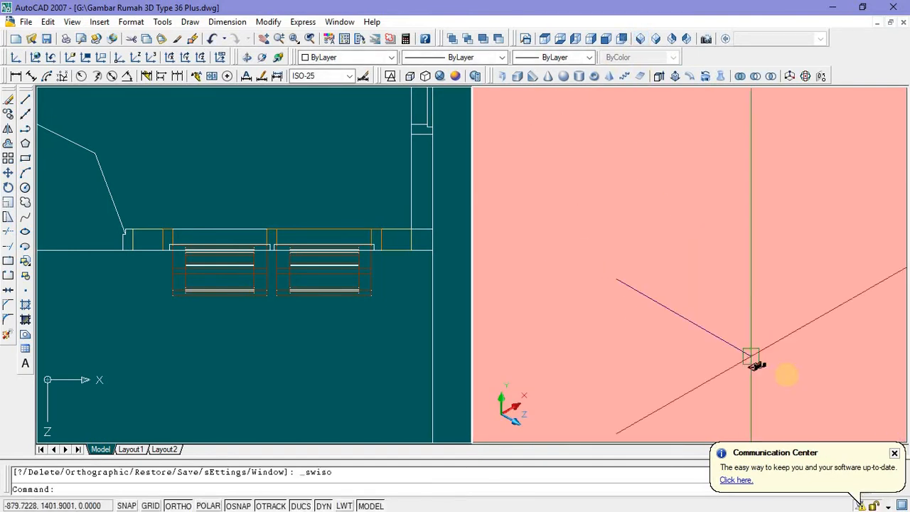
scroll(755, 364, "up", 10)
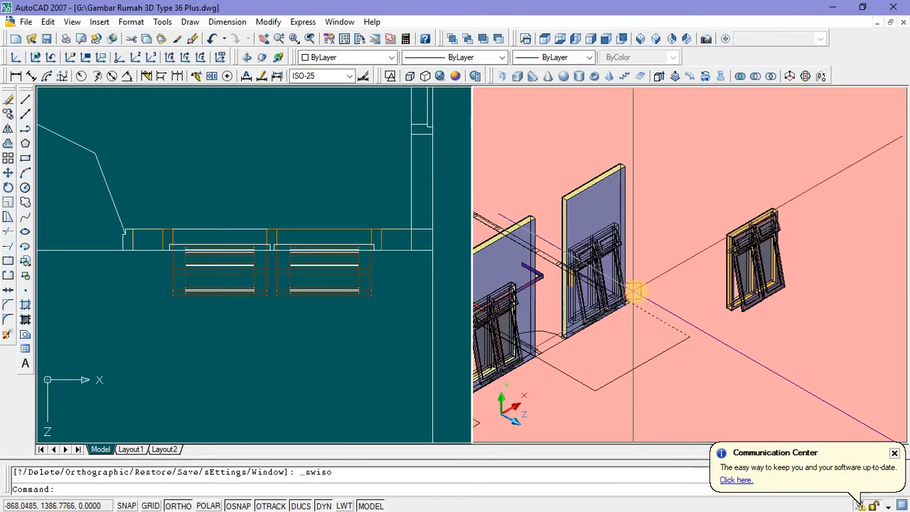
scroll(691, 260, "up", 4)
scroll(578, 189, "up", 2)
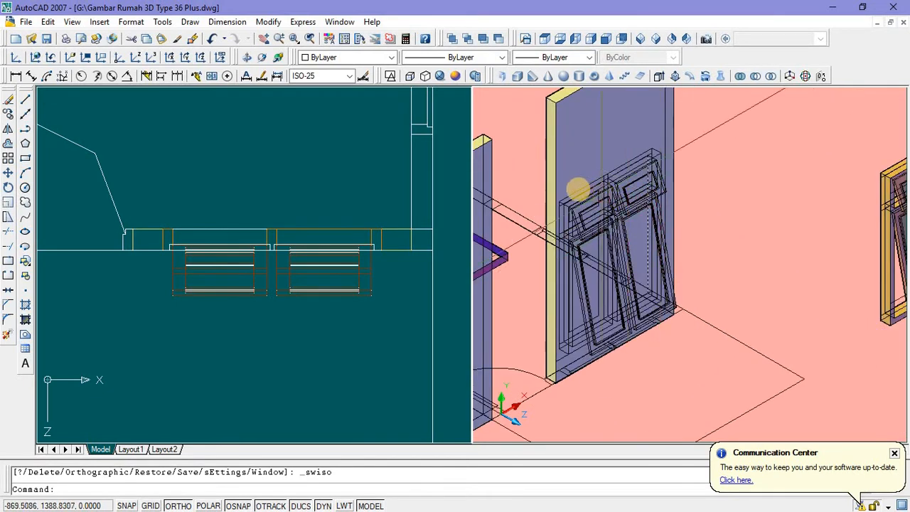
scroll(578, 188, "up", 2)
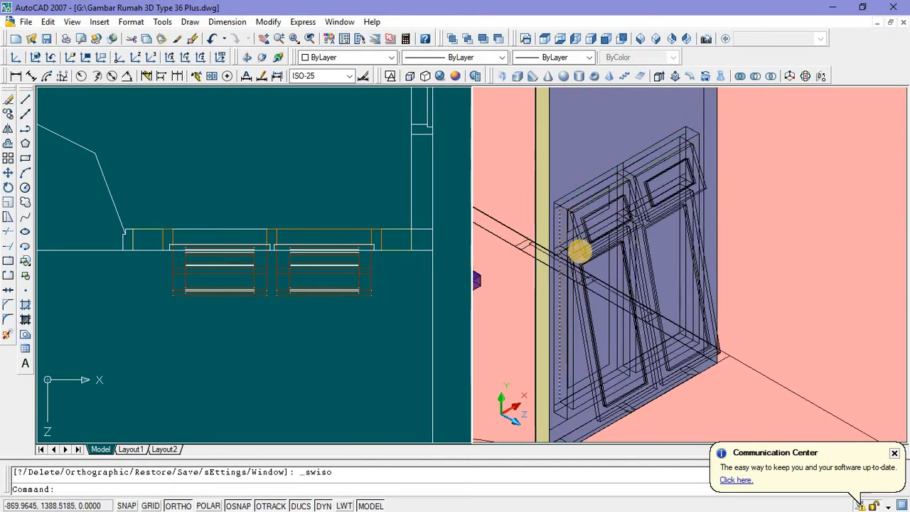
middle_click_drag(573, 330, 570, 276)
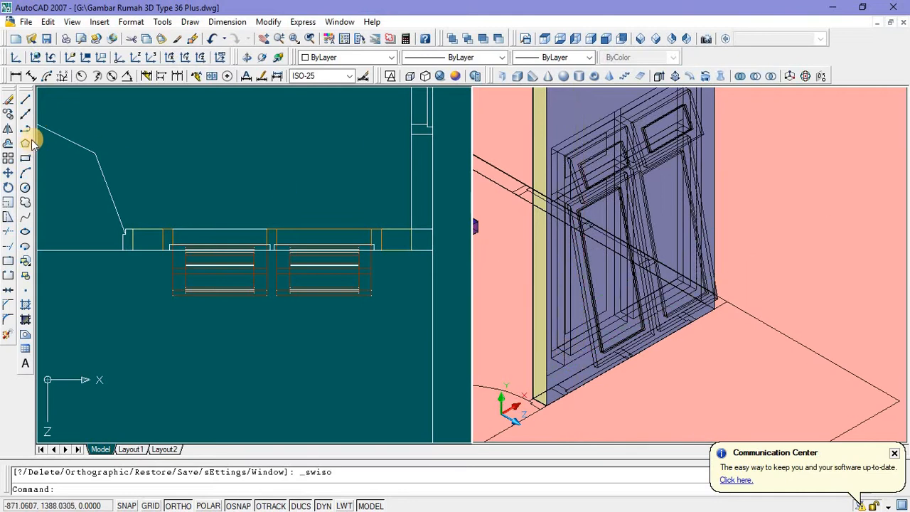
left_click(561, 349)
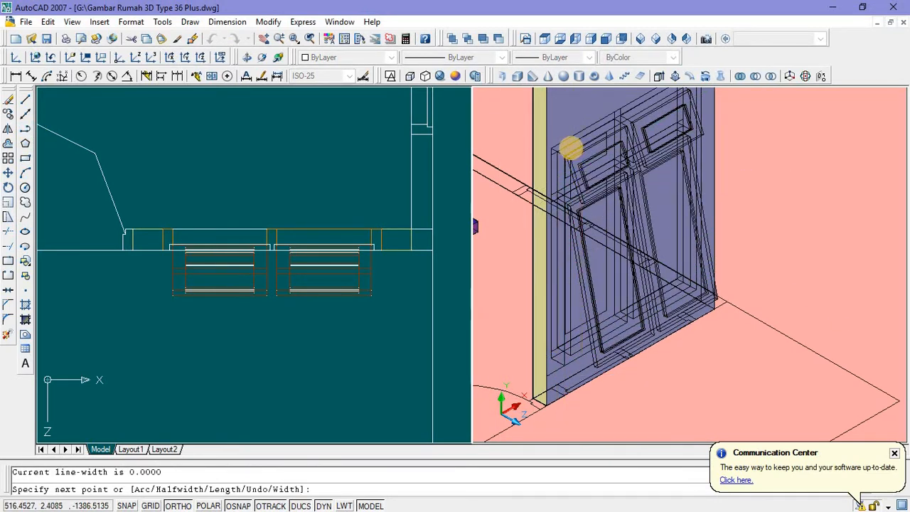
scroll(562, 148, "up", 3)
scroll(569, 178, "down", 3)
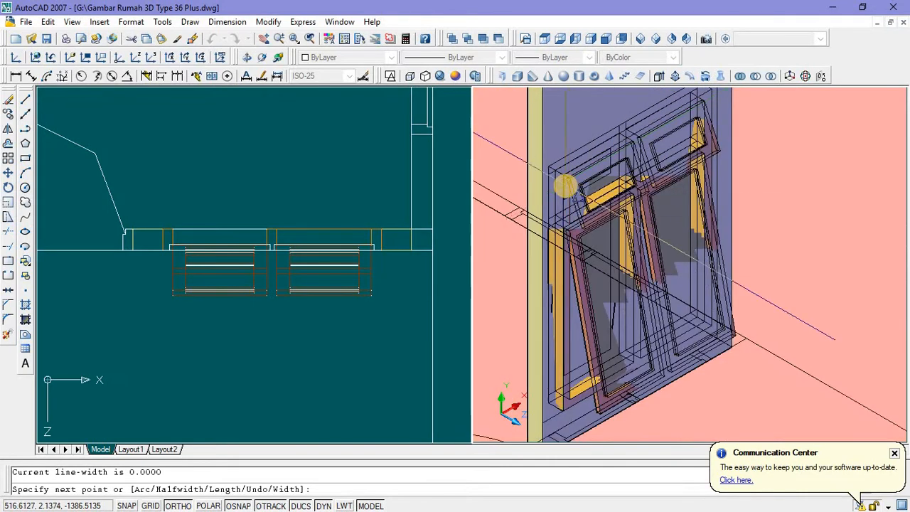
scroll(564, 184, "up", 3)
scroll(559, 164, "up", 2)
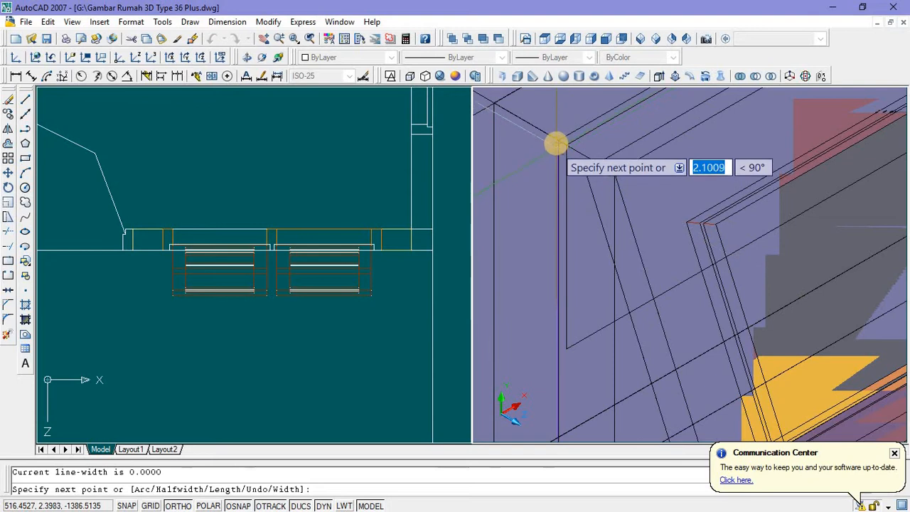
left_click(558, 140)
scroll(556, 145, "down", 2)
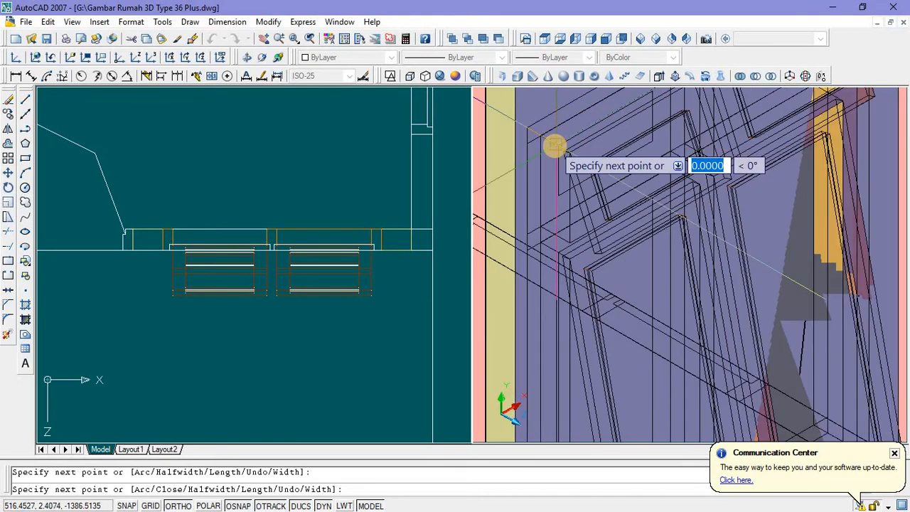
Step: Continue the polyline across the frame's top, down its far side, and to the second wall's door-side lower corner, then end it
scroll(573, 149, "down", 3)
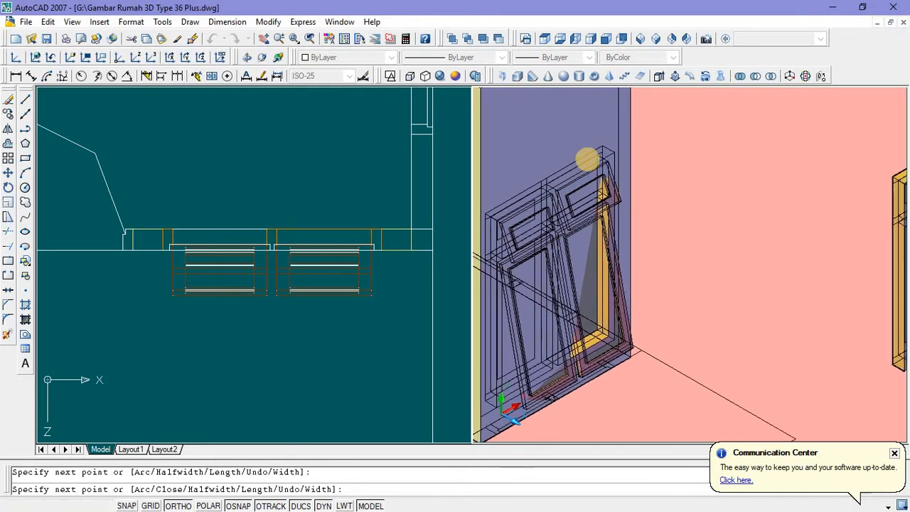
scroll(611, 152, "up", 4)
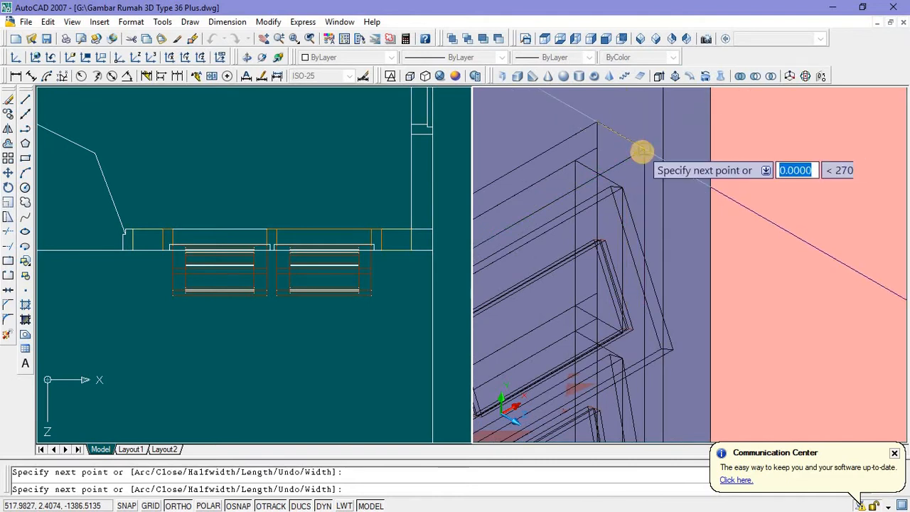
scroll(642, 152, "down", 3)
middle_click_drag(636, 259, 635, 131)
middle_click_drag(629, 304, 683, 246)
scroll(690, 241, "up", 3)
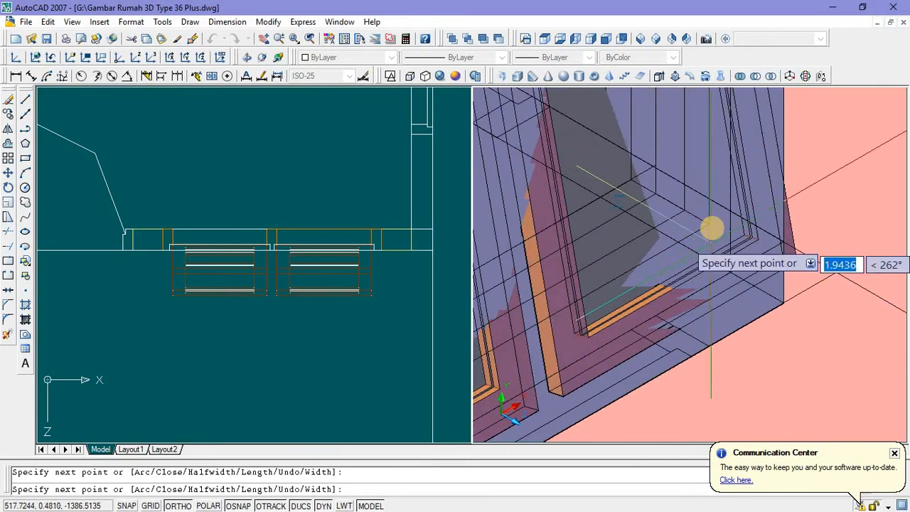
scroll(711, 230, "down", 4)
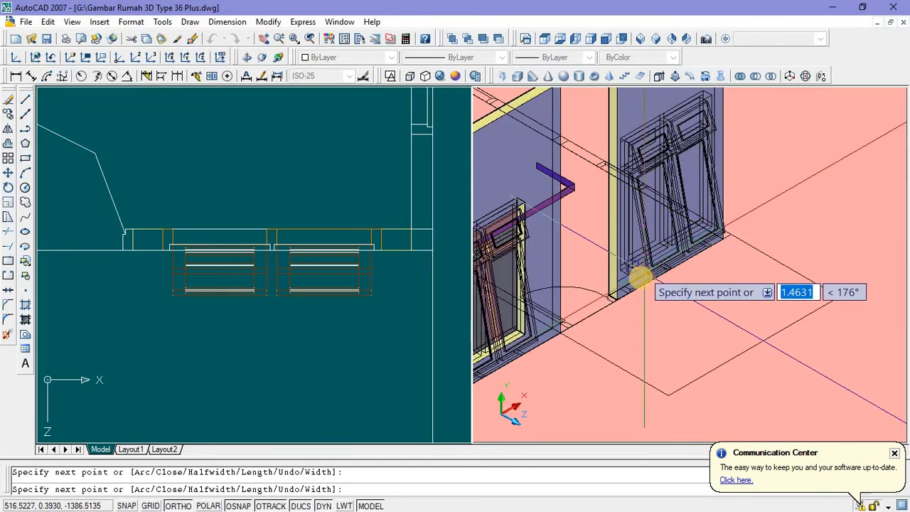
scroll(622, 293, "up", 3)
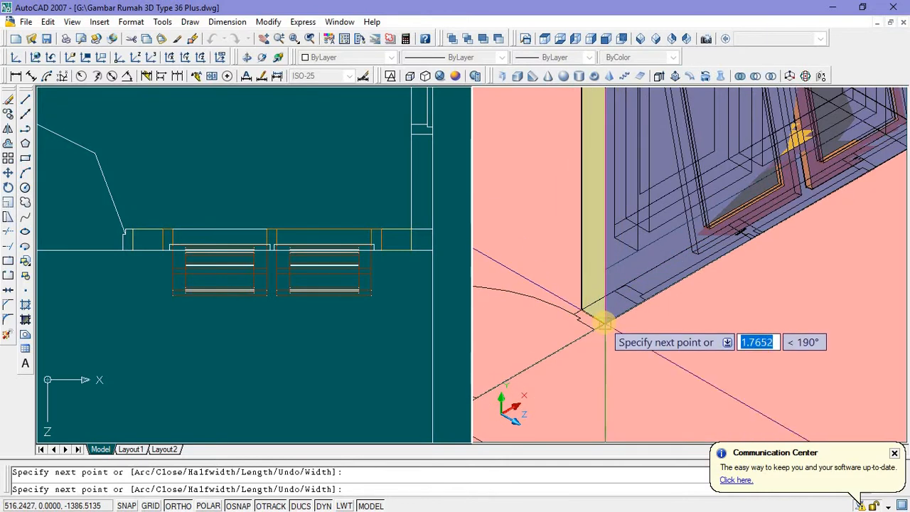
scroll(667, 303, "down", 2)
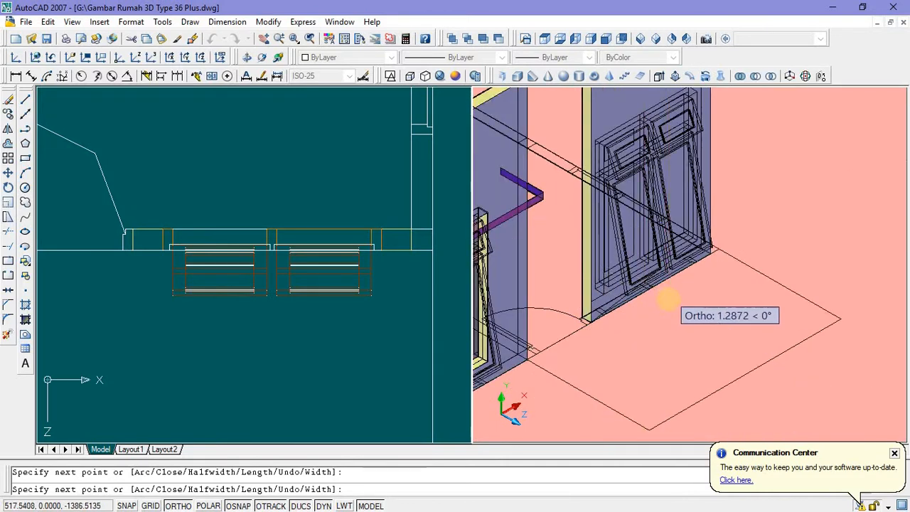
scroll(668, 300, "up", 2)
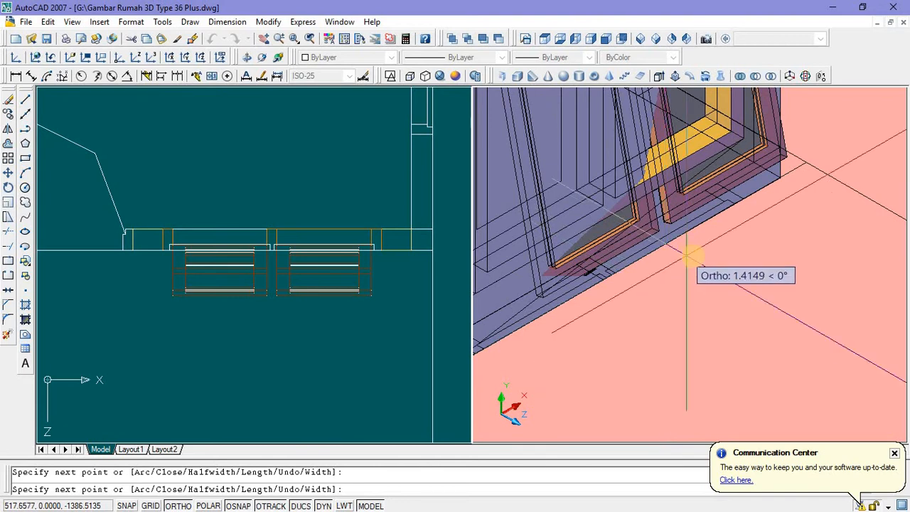
scroll(679, 284, "down", 2)
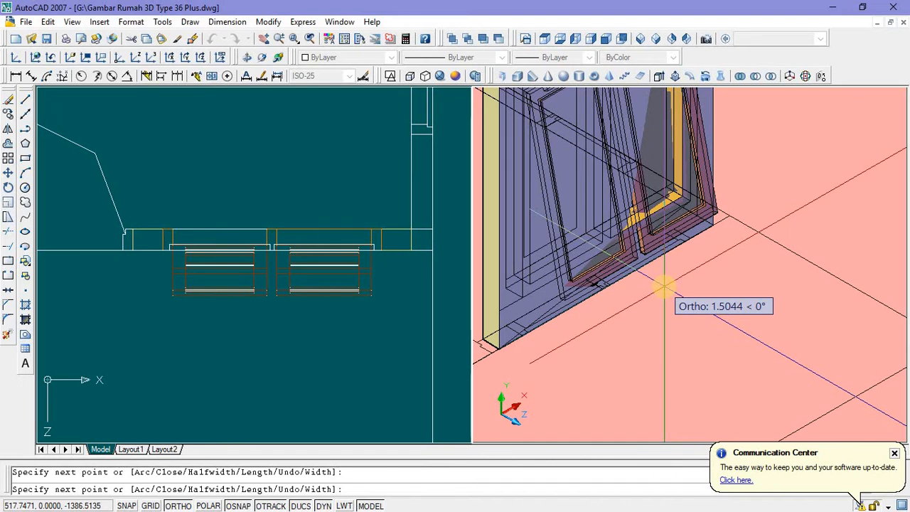
key("Escape")
Step: Stretch the polyline's vertex at the frame's far lower corner to the second wall's far lower corner
scroll(663, 286, "up", 3)
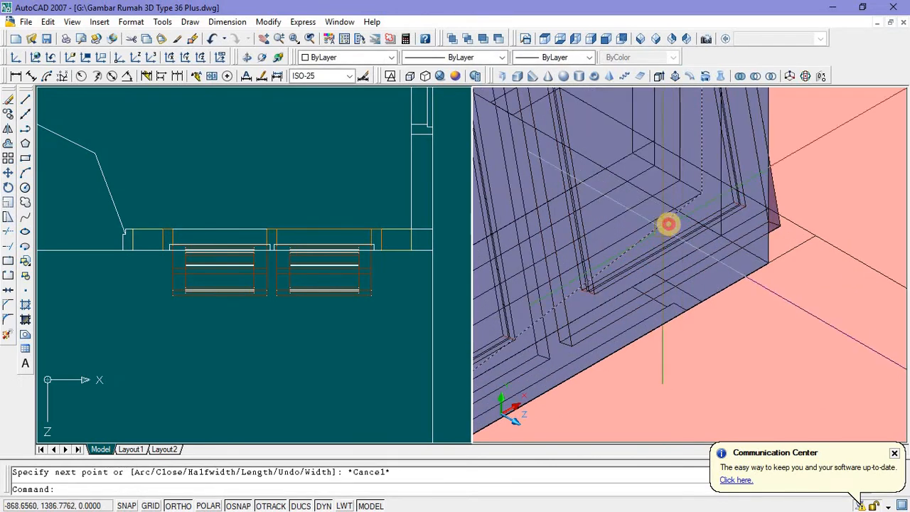
left_click(668, 224)
left_click(701, 192)
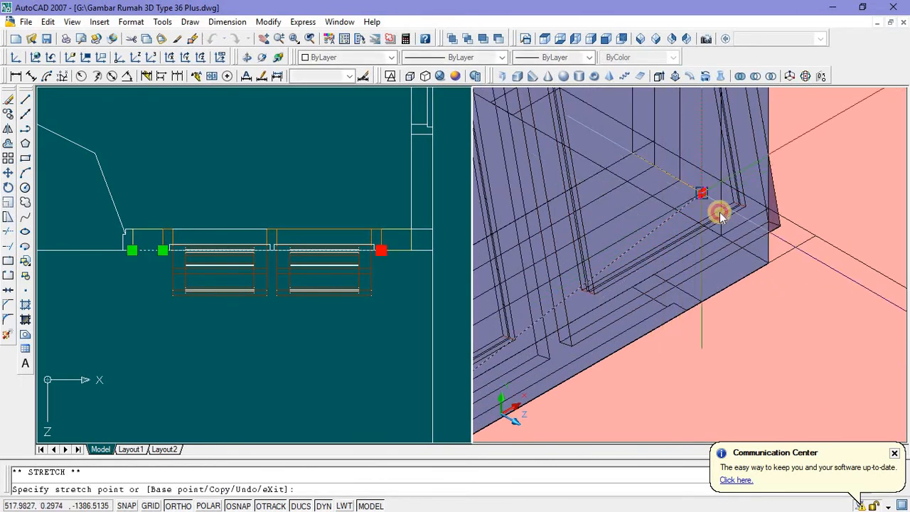
left_click(769, 262)
scroll(746, 310, "down", 3)
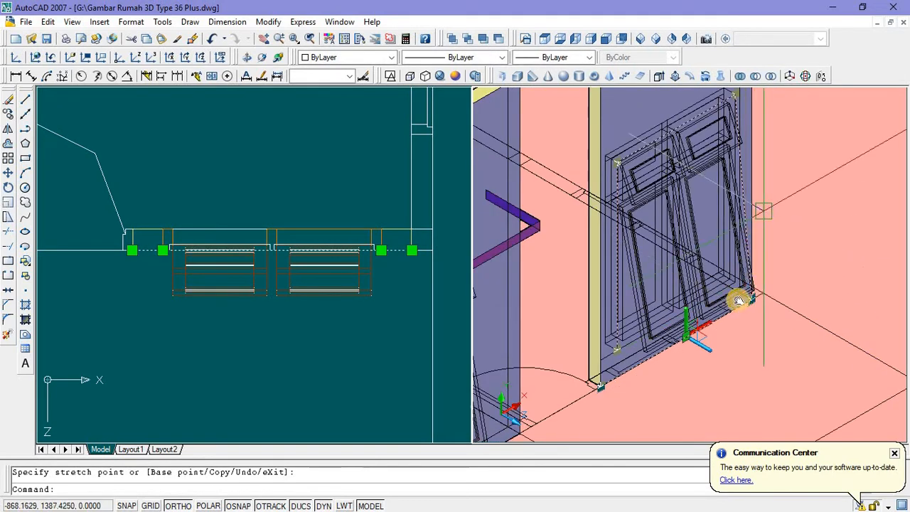
Step: Try to stretch the polyline's vertex at the second wall's far lower corner to a different point
middle_click_drag(763, 210, 735, 304)
scroll(716, 218, "up", 5)
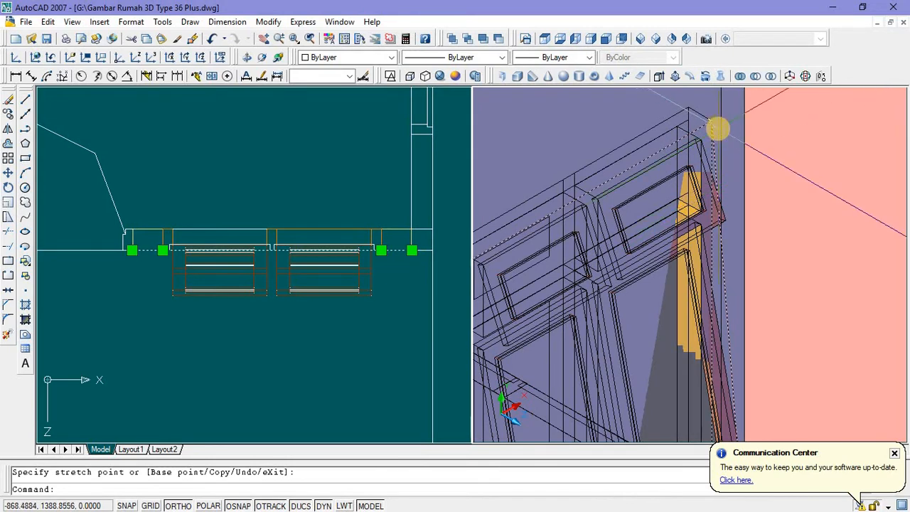
scroll(731, 190, "down", 2)
scroll(741, 229, "up", 4)
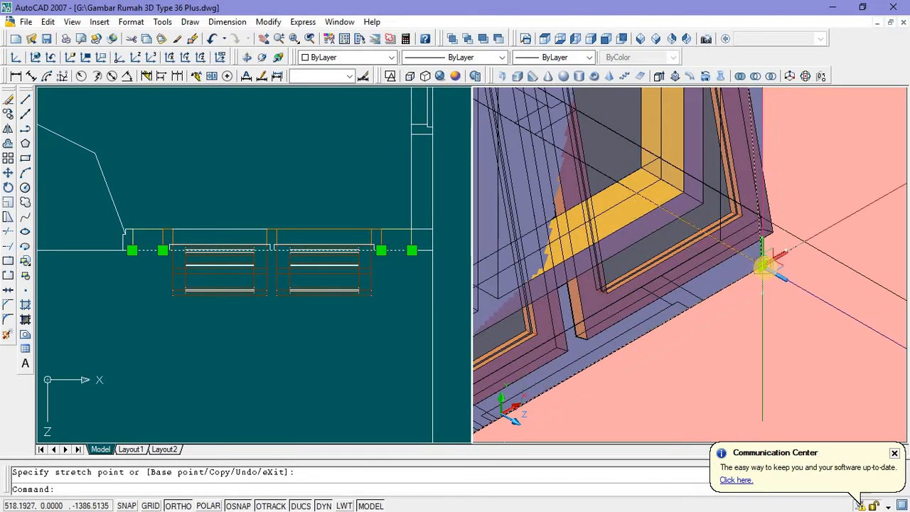
left_click(762, 266)
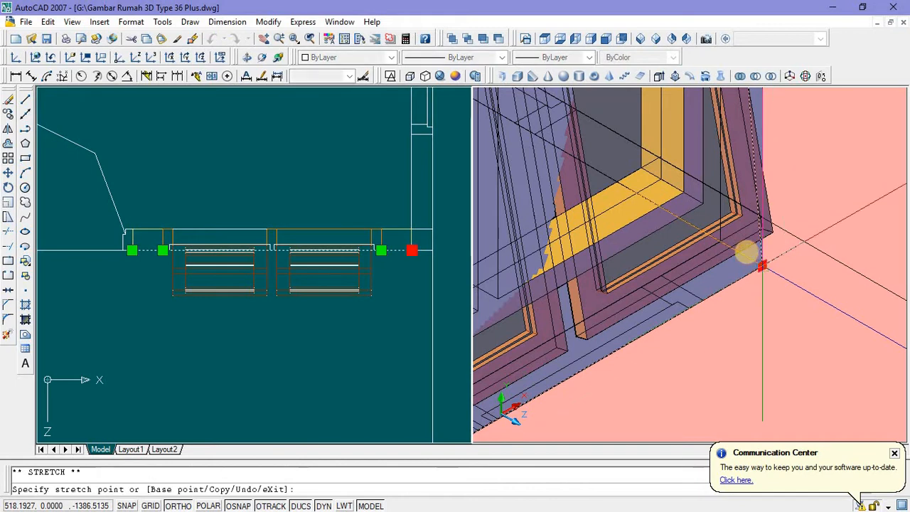
left_click(726, 284)
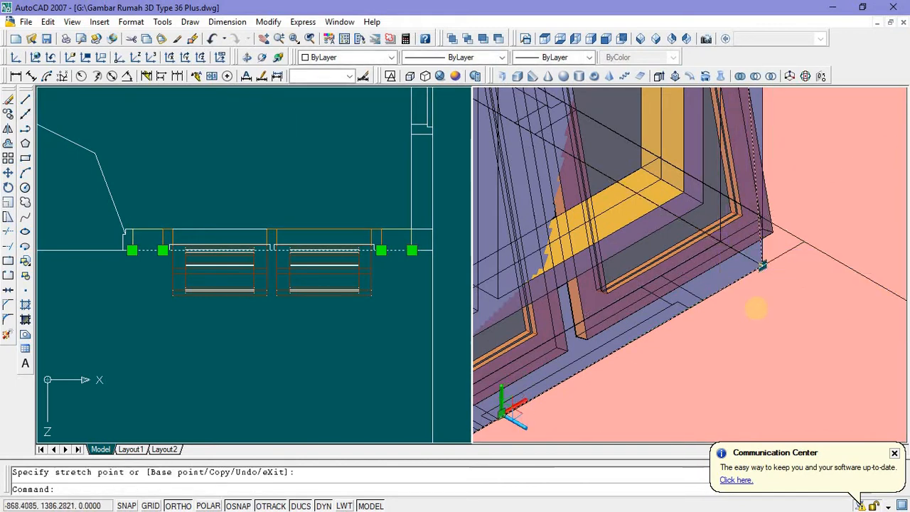
left_click(762, 265)
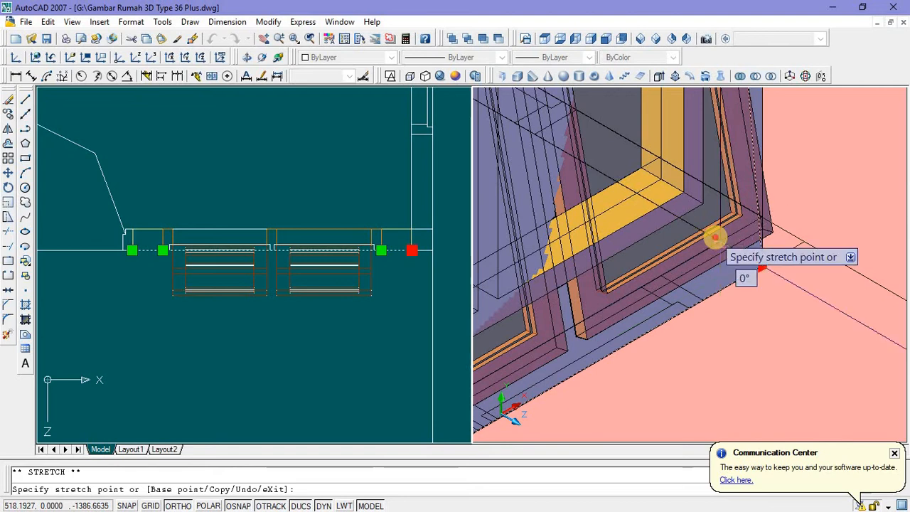
left_click(715, 237)
Step: Deselect the polyline and return the model viewport to the front view with both walls in sight
scroll(752, 372, "down", 7)
middle_click_drag(752, 374, 731, 326)
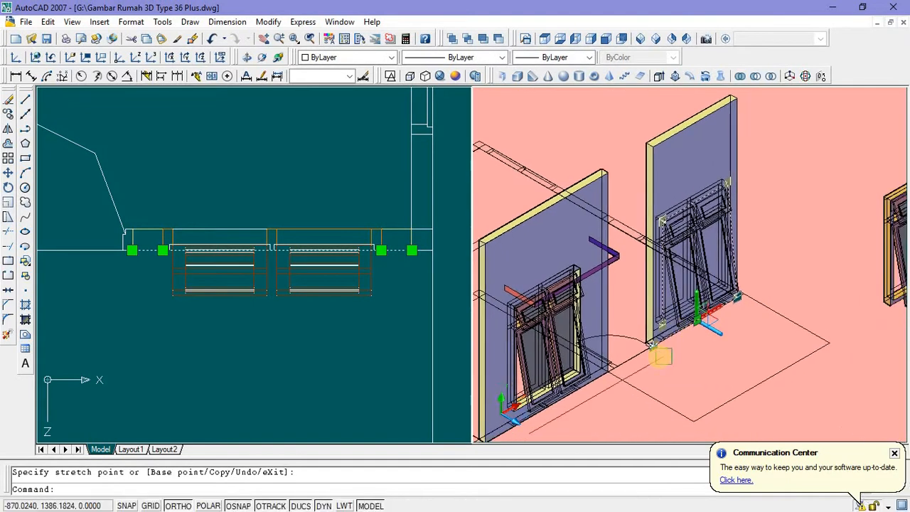
scroll(662, 357, "up", 4)
key("Escape")
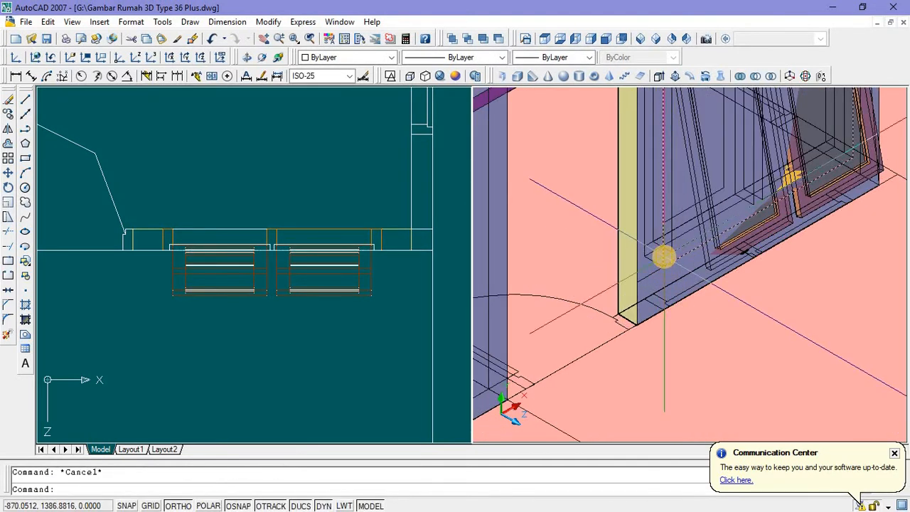
scroll(667, 352, "down", 3)
scroll(672, 361, "up", 1)
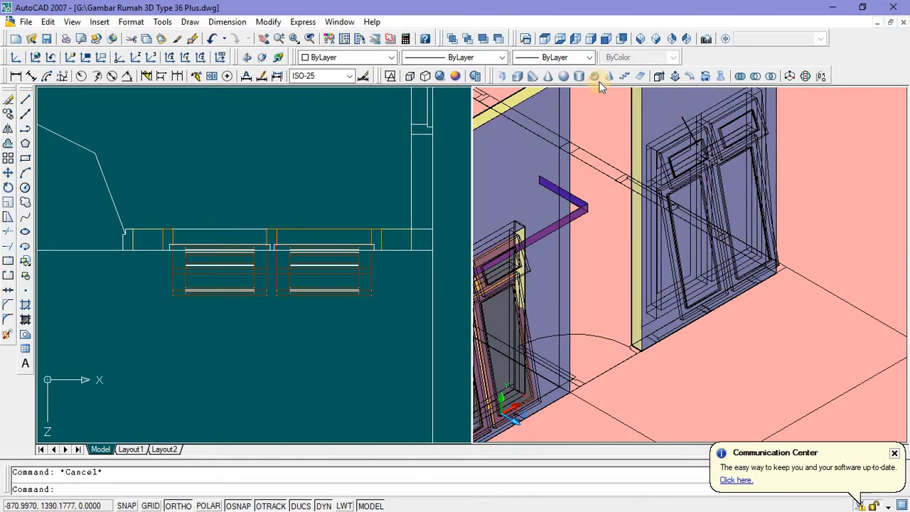
left_click(606, 40)
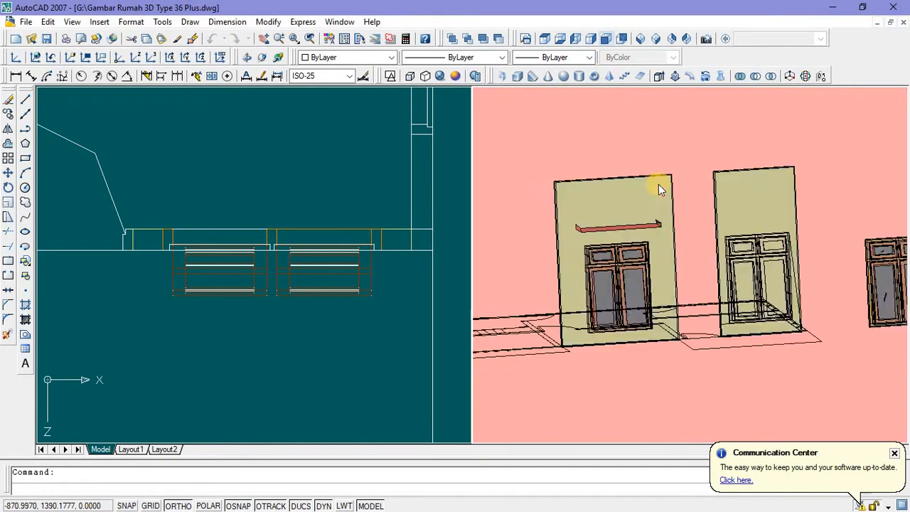
middle_click_drag(647, 344, 673, 330)
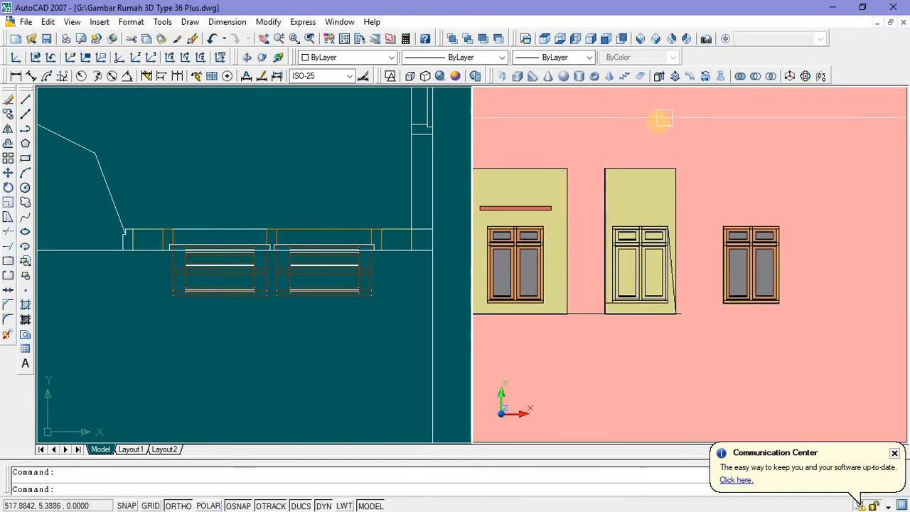
Step: In the southwest isometric view, start extruding the polyline that outlines the second wall's window opening
left_click(640, 39)
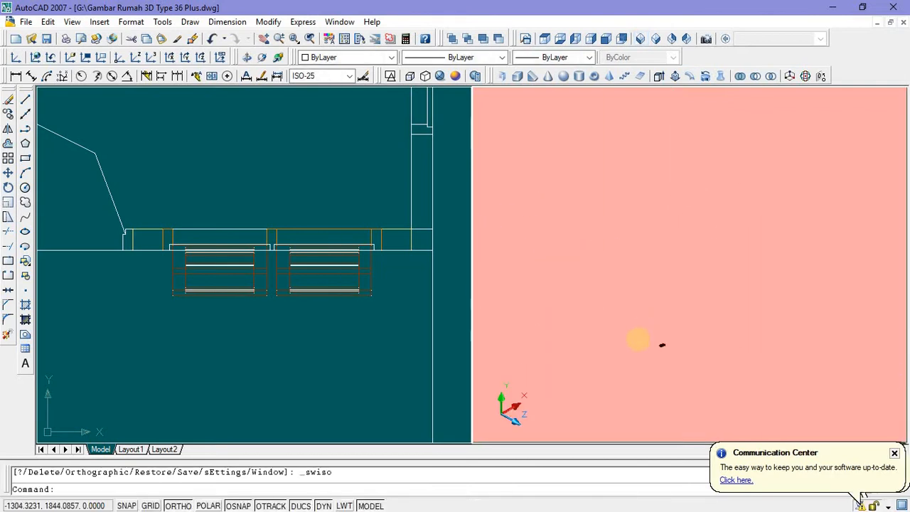
scroll(677, 309, "up", 8)
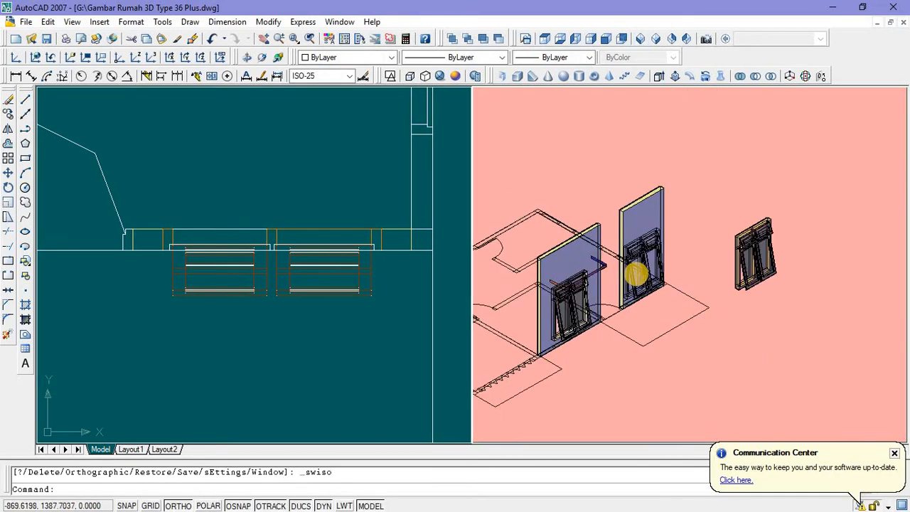
scroll(636, 268, "up", 7)
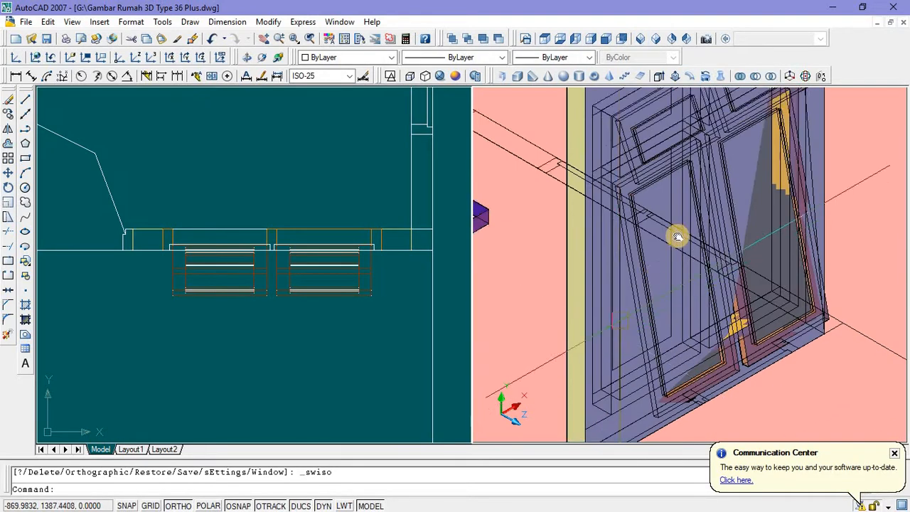
left_click(668, 329)
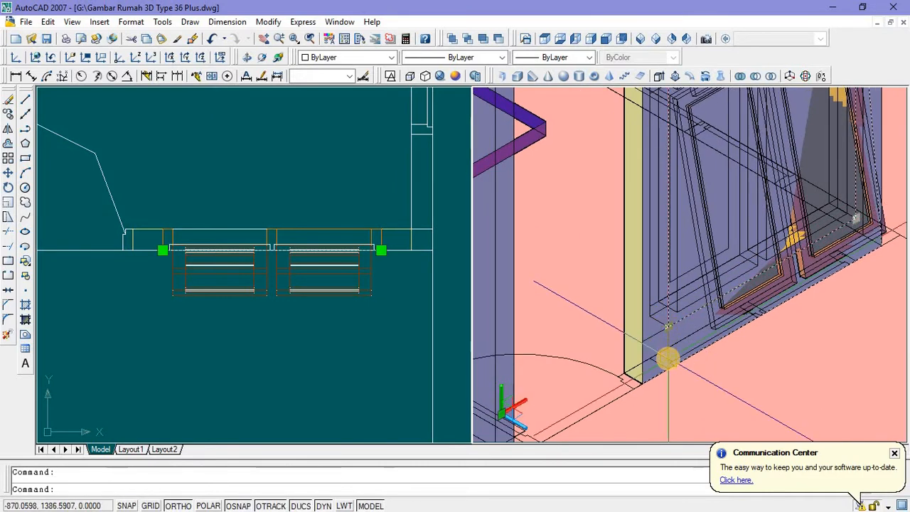
type("e")
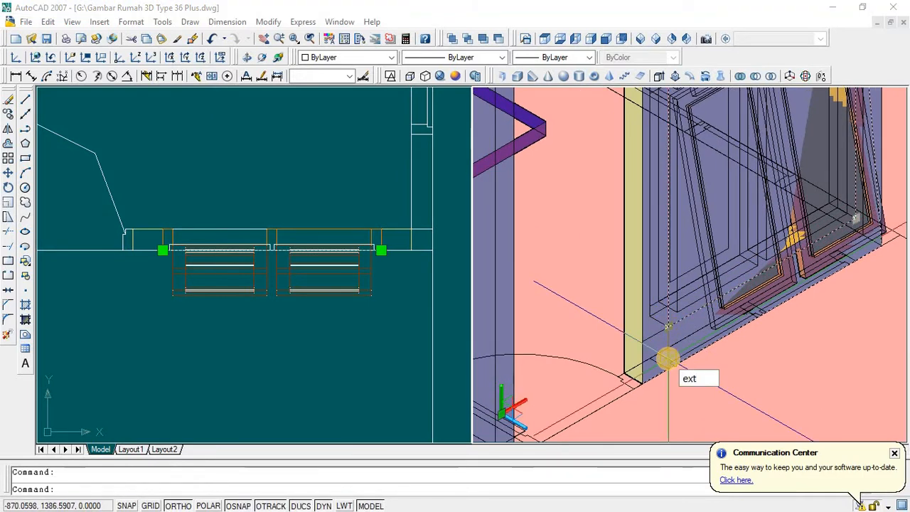
type("xt")
key("Return")
scroll(665, 356, "down", 5)
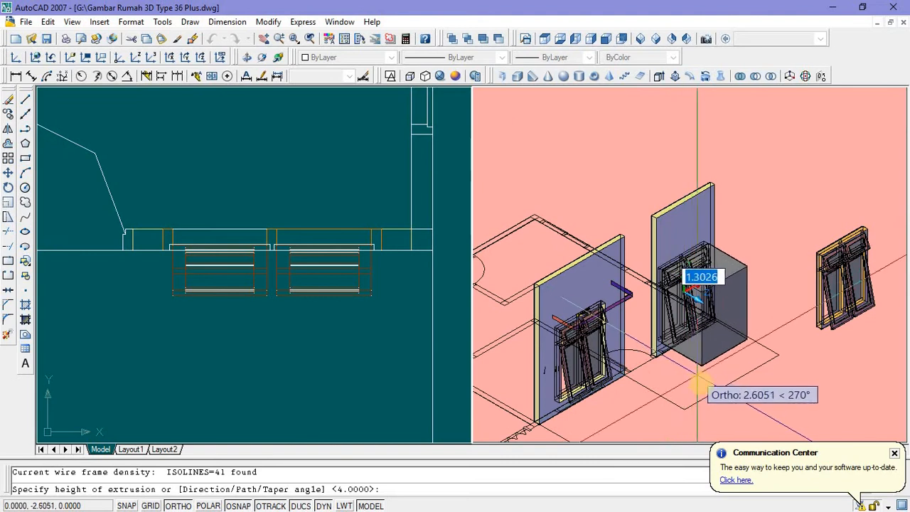
Step: Extrude the window outline to a height of 5 and move the resulting box about 1.25 back through the wall panel
type("5")
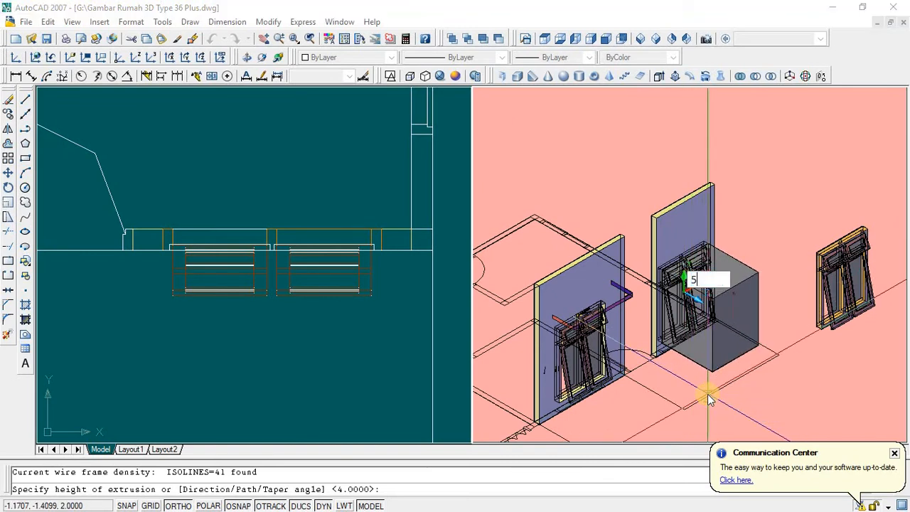
key("Return")
left_click(768, 332)
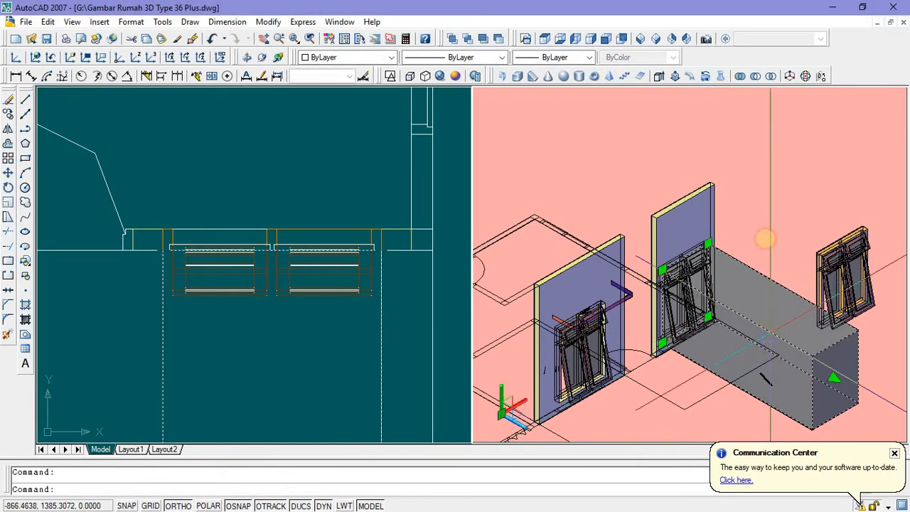
right_click(776, 265)
left_click(770, 362)
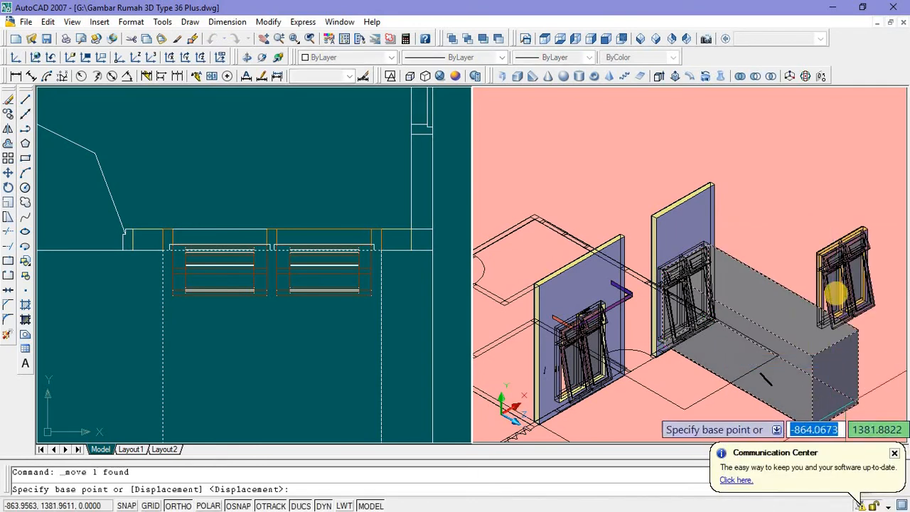
middle_click_drag(881, 215, 796, 206)
left_click(840, 197)
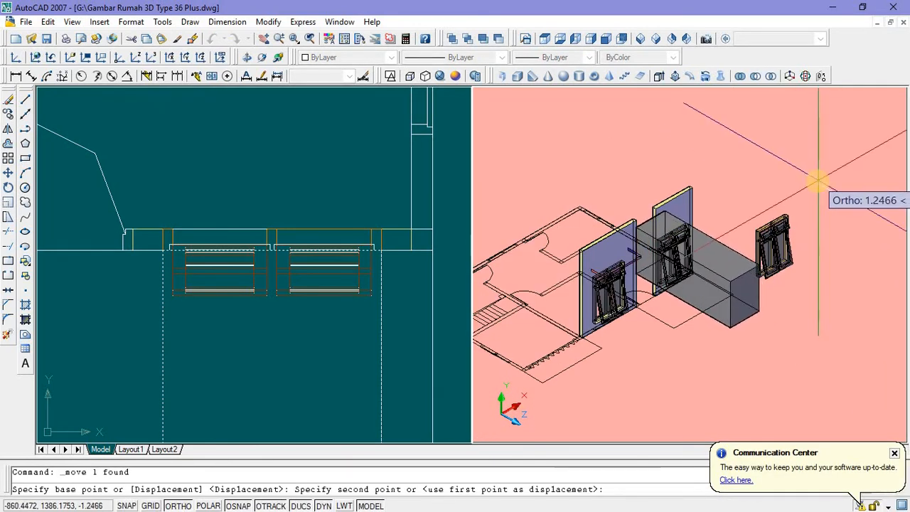
left_click(821, 181)
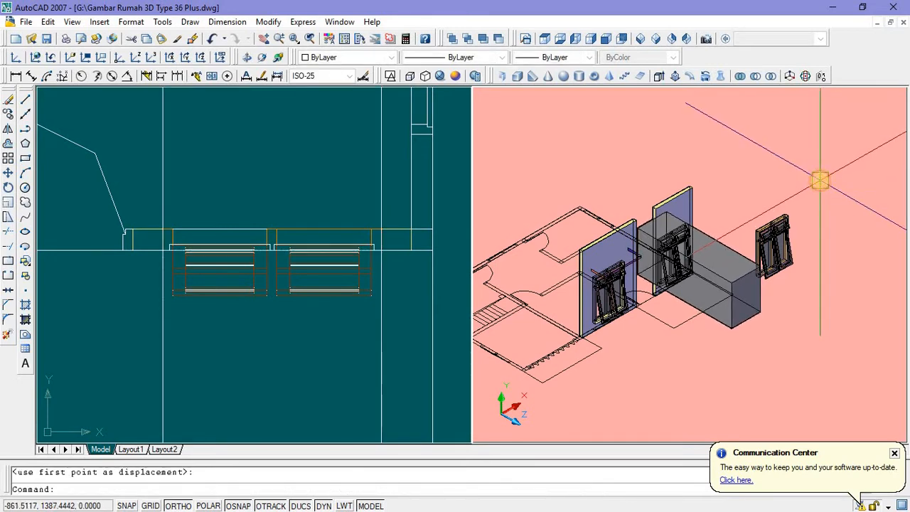
Step: Subtract the extruded box from the rear wall panel to cut the window opening
middle_click_drag(498, 366, 678, 340)
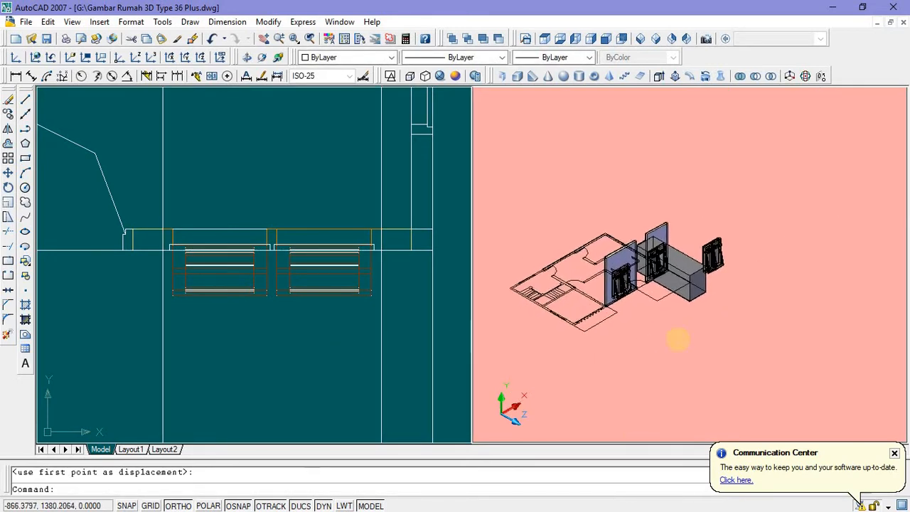
left_click(755, 76)
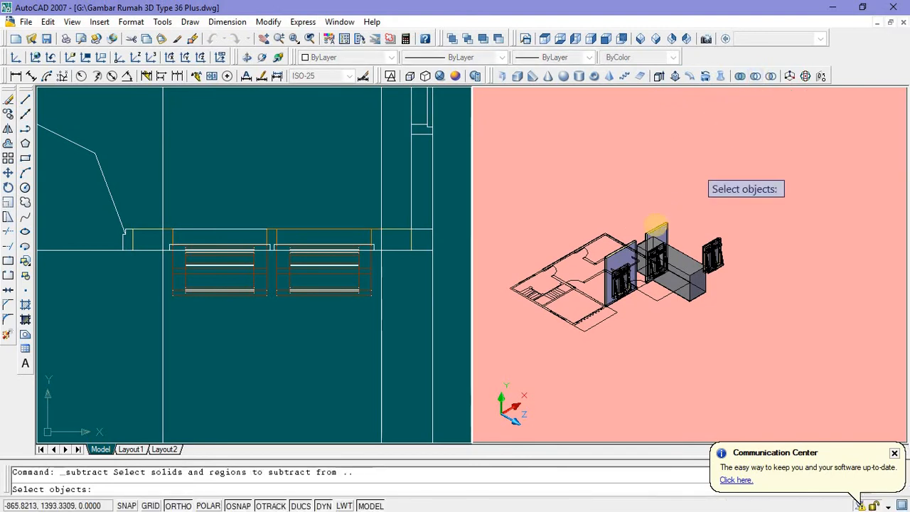
left_click(670, 225)
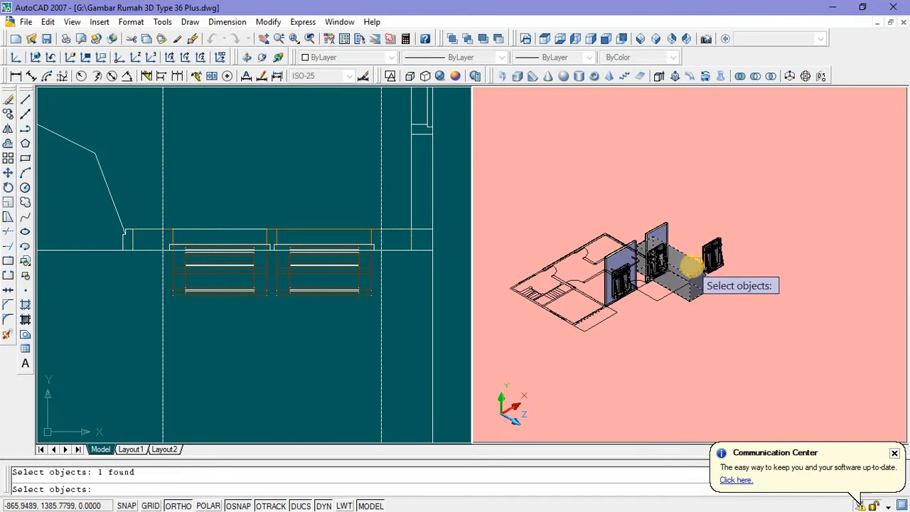
key("Return")
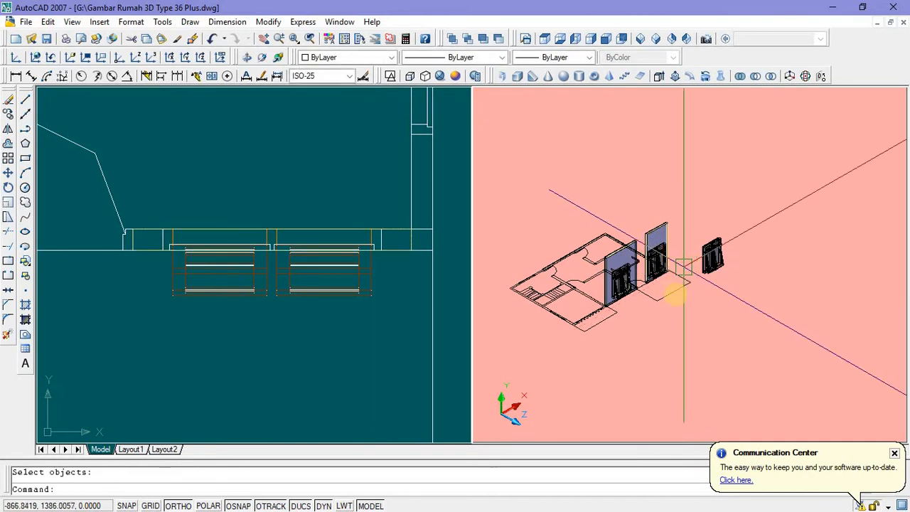
left_click(408, 339)
left_click(401, 344)
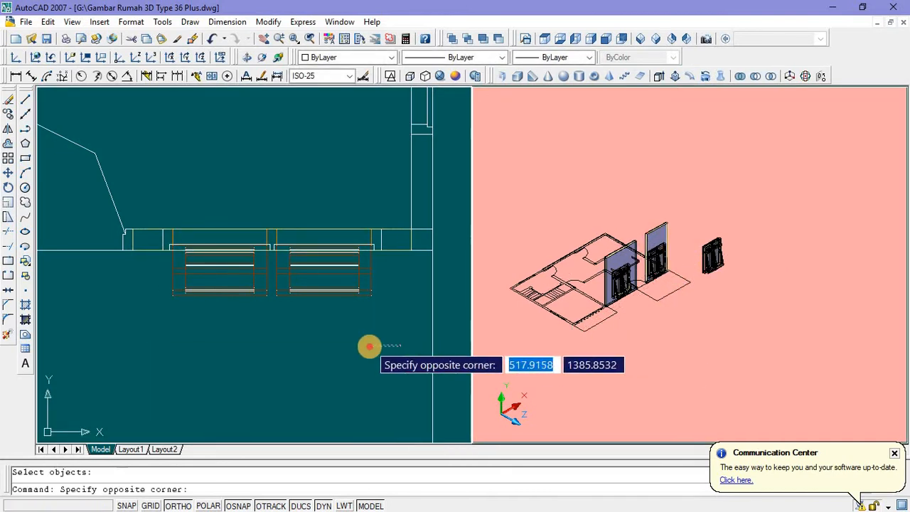
left_click(369, 346)
Step: Erase the short leftover line on the front face of the wall beside the lower corner of the window opening
scroll(681, 226, "up", 10)
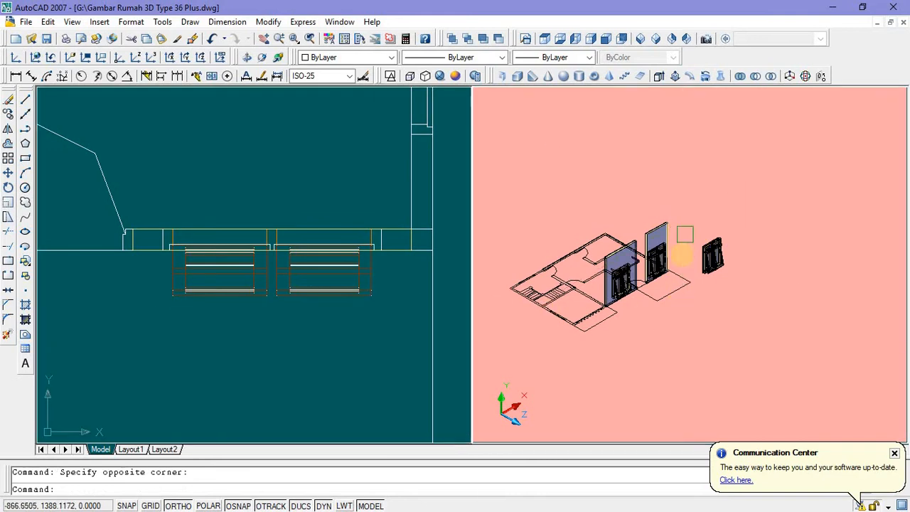
scroll(599, 331, "up", 5)
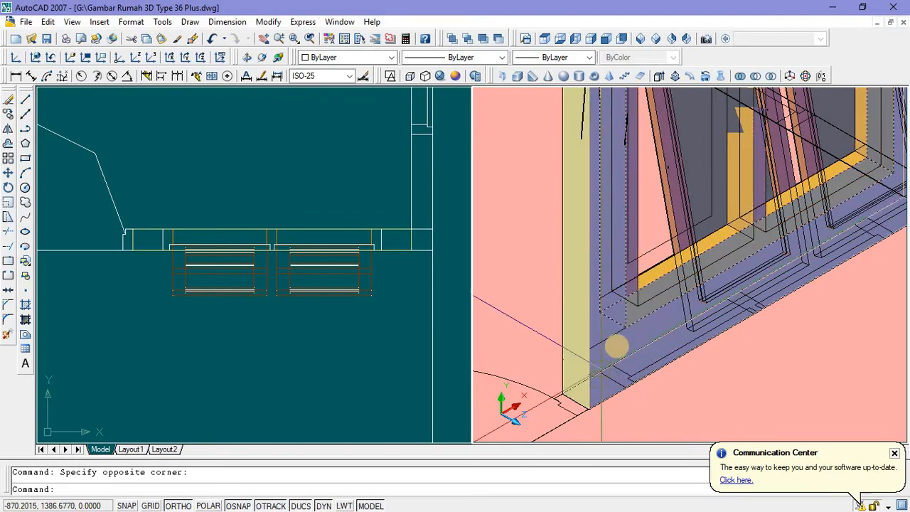
left_click(607, 347)
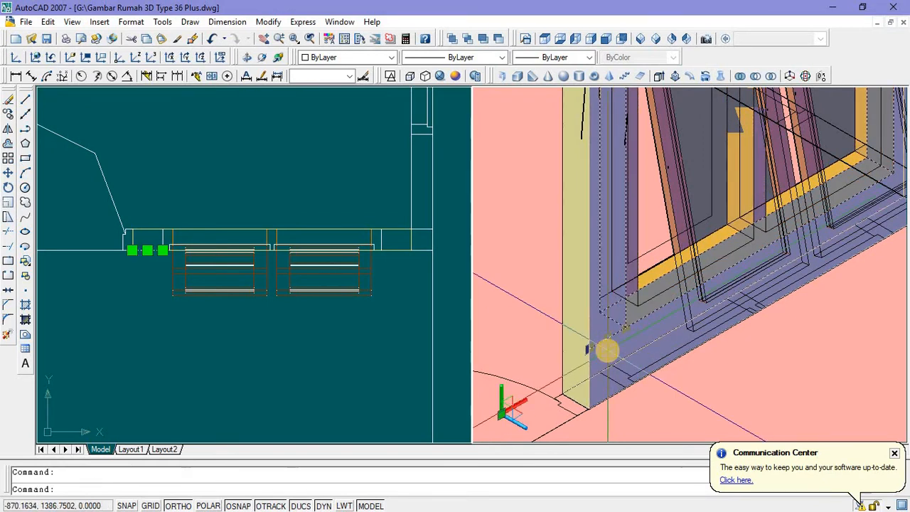
key("Delete")
scroll(587, 327, "down", 8)
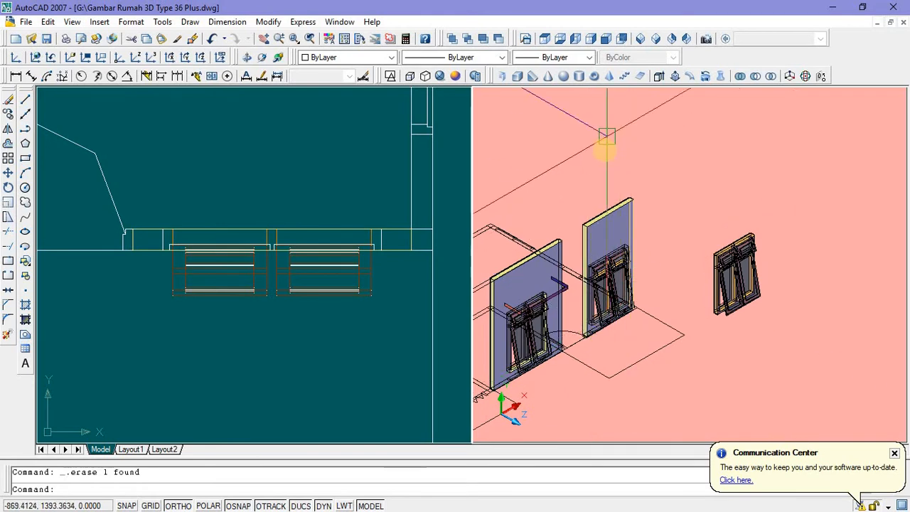
left_click(604, 142)
left_click(599, 165)
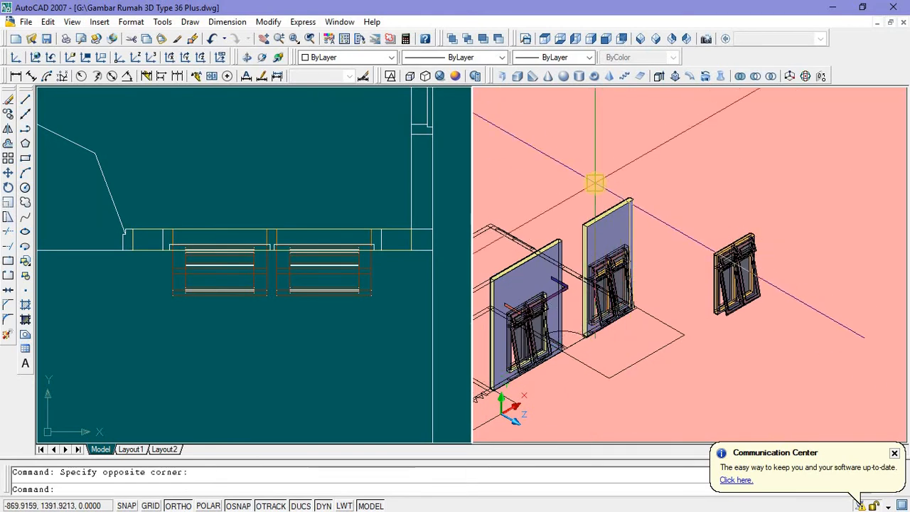
scroll(595, 183, "down", 5)
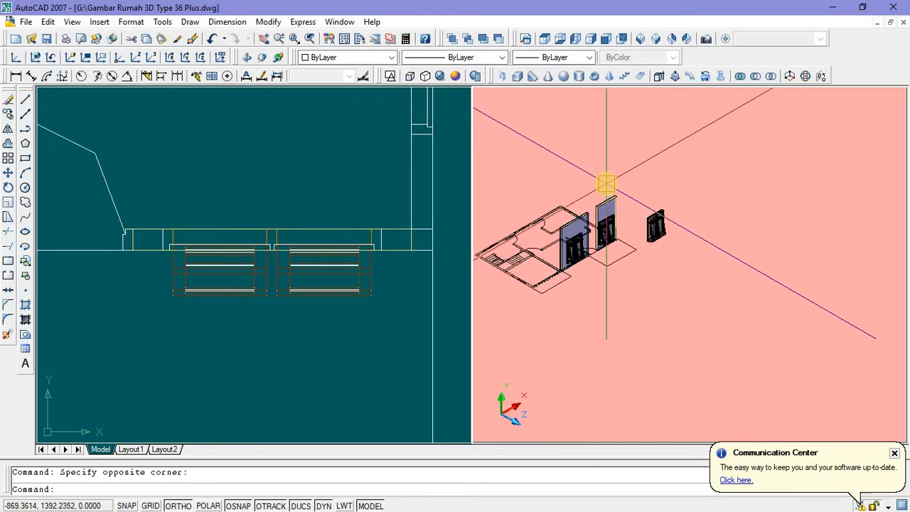
scroll(370, 187, "down", 4)
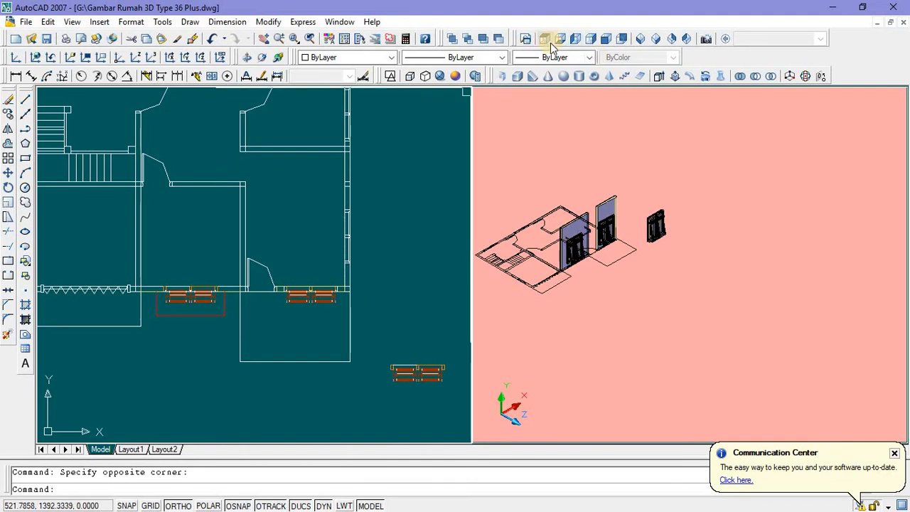
Step: Switch the 3D viewport to the top view and bring the front windows into close view
left_click(627, 138)
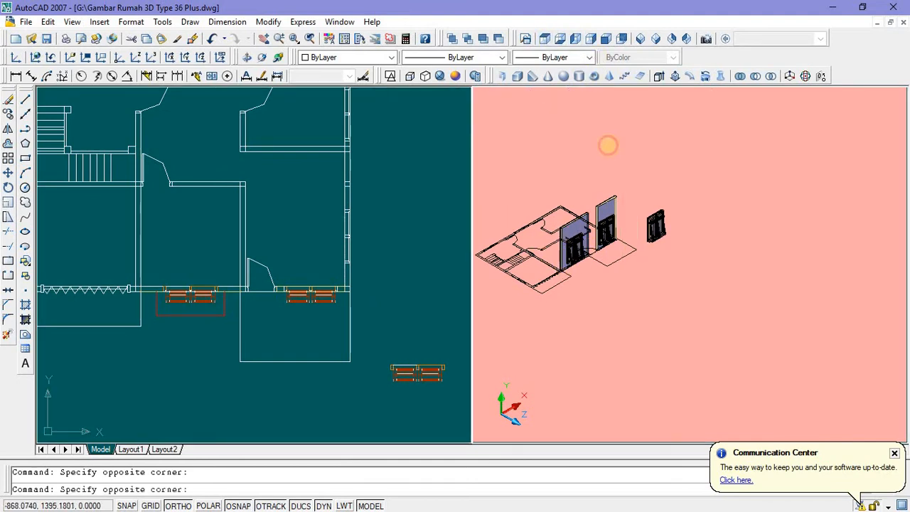
left_click(546, 40)
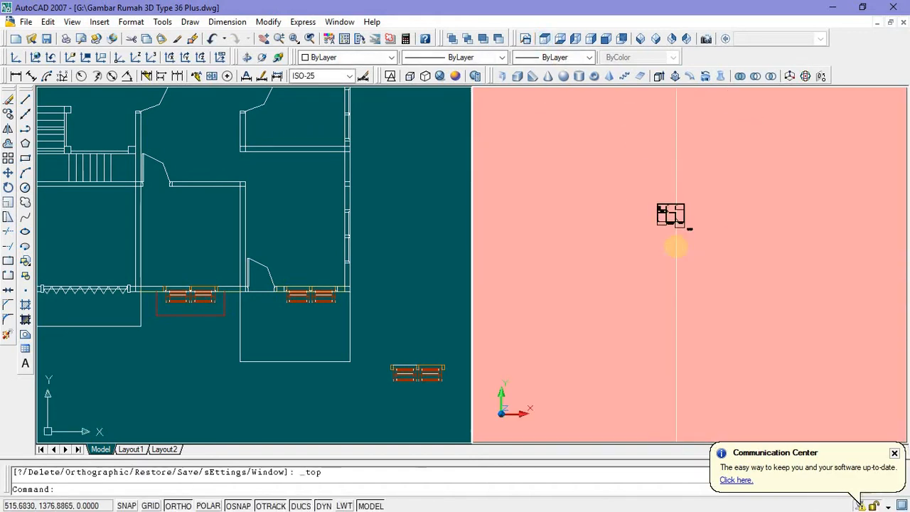
scroll(676, 247, "up", 8)
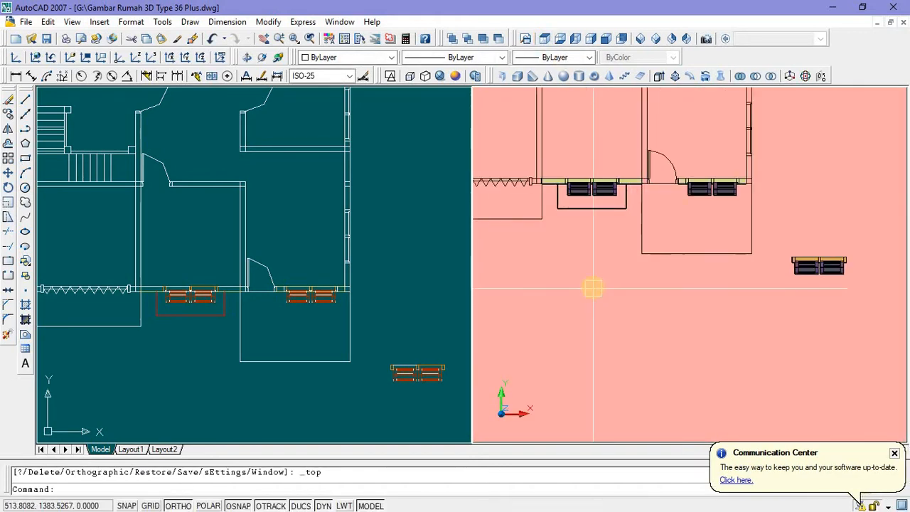
scroll(593, 288, "up", 8)
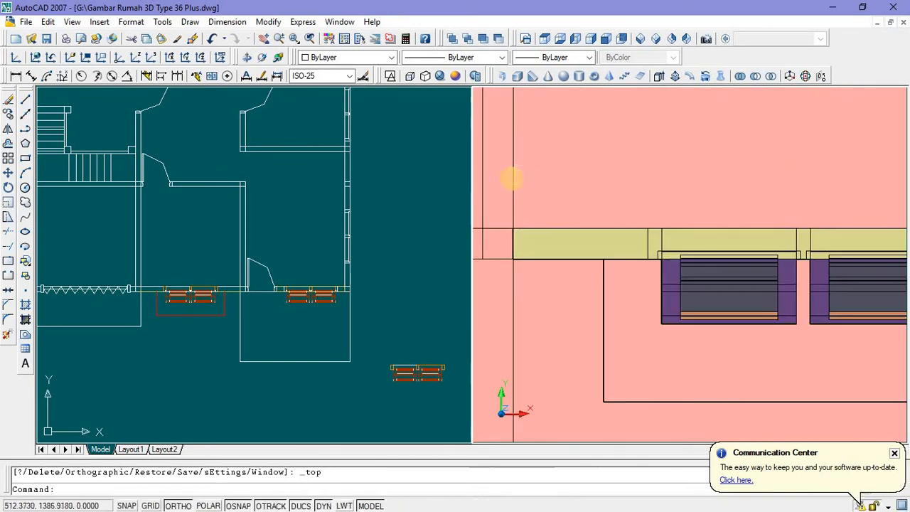
Step: Copy the front wall panel with its double window and surrounding frame outline about 8.35 units along positive X, outside the house
left_click(492, 183)
scroll(493, 187, "down", 3)
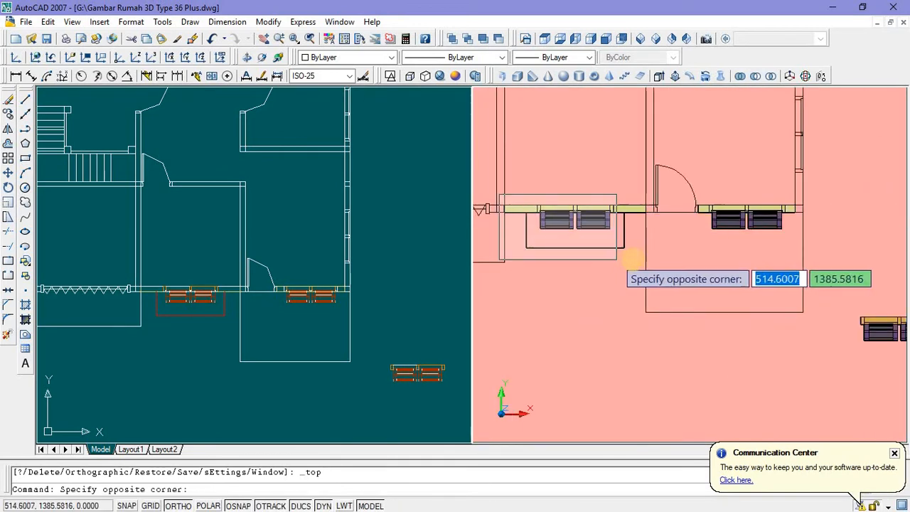
left_click(646, 259)
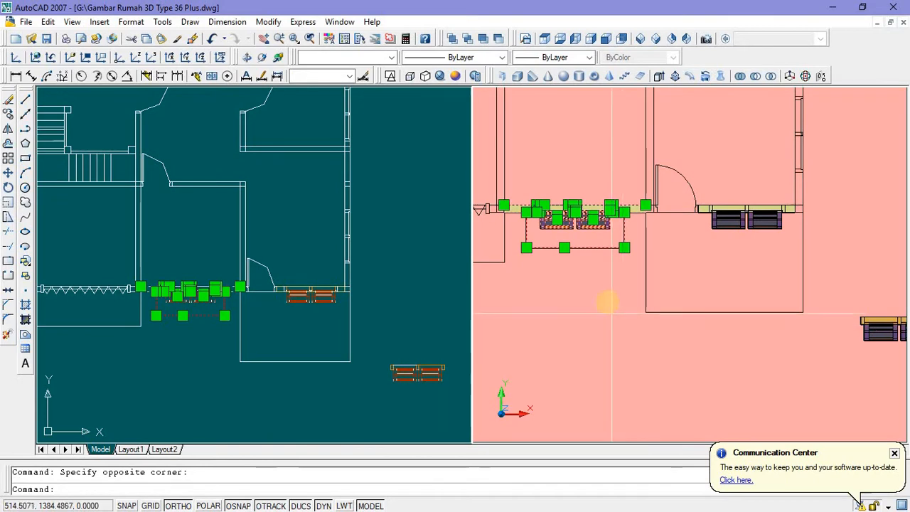
right_click(608, 302)
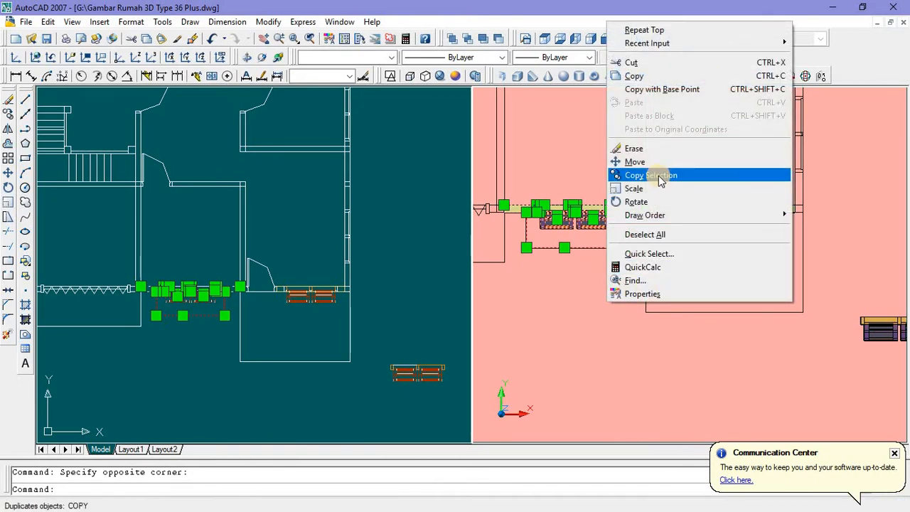
left_click(658, 177)
scroll(617, 260, "down", 2)
left_click(644, 319)
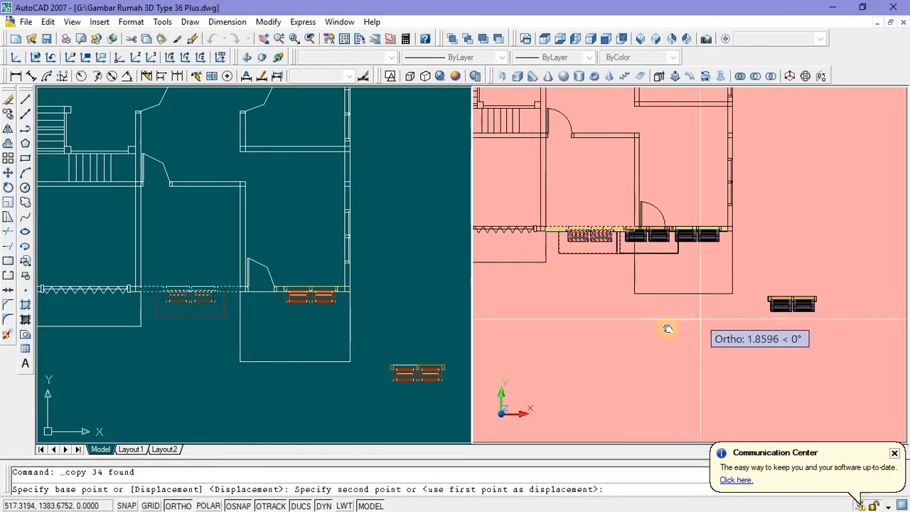
middle_click_drag(669, 329, 513, 335)
left_click(715, 300)
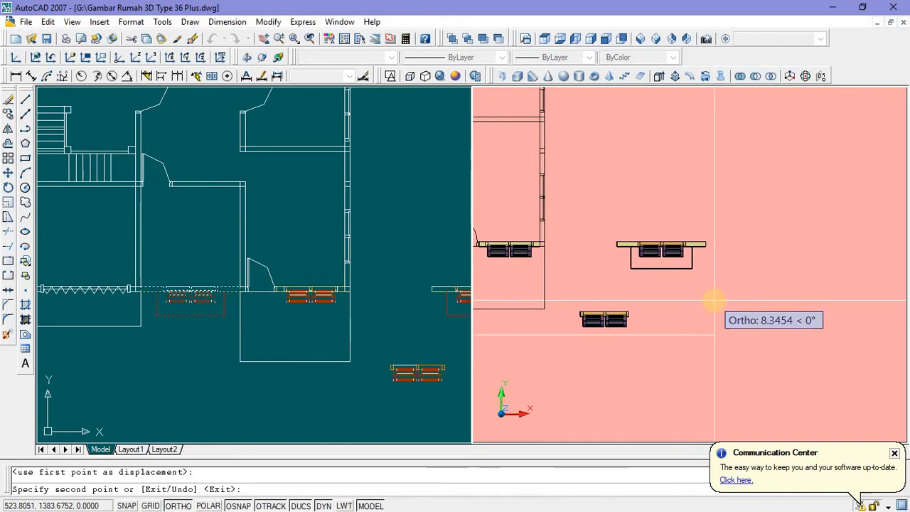
key("Escape")
Step: Rotate the copied wall and window assembly 90 degrees counterclockwise about its right end corner so it stands vertically in plan
left_click(596, 193)
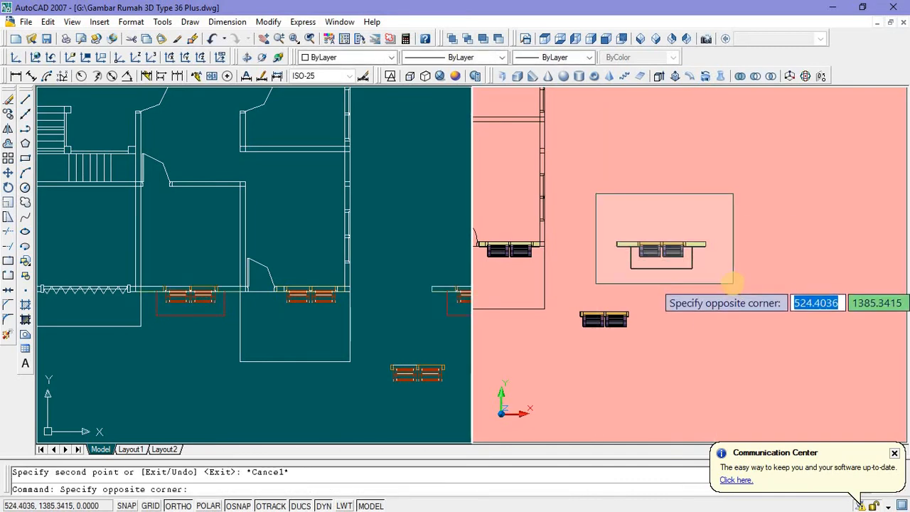
left_click(732, 283)
right_click(721, 169)
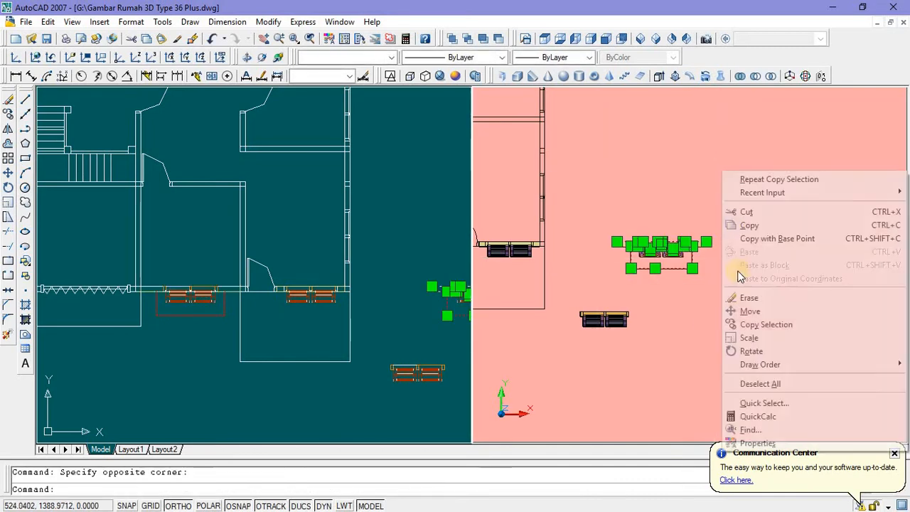
left_click(743, 349)
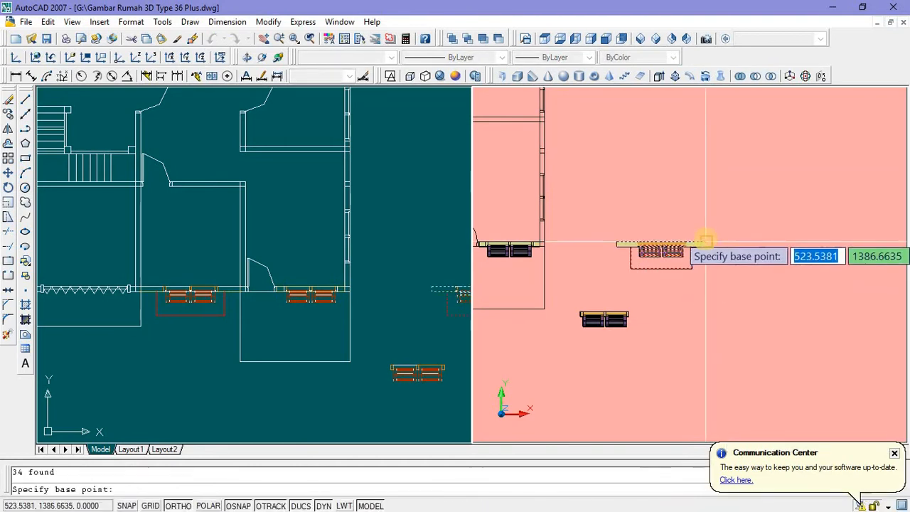
left_click(705, 243)
left_click(707, 218)
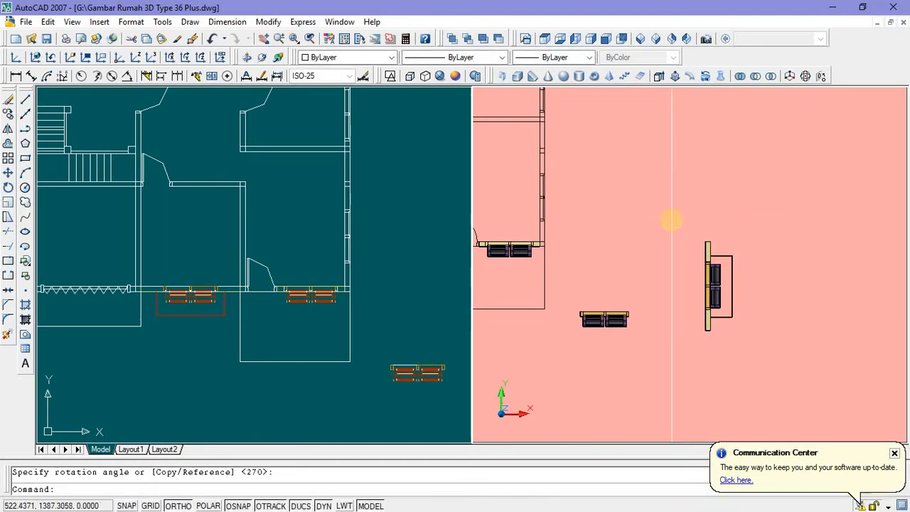
Step: Copy the vertical wall and window assembly by its upper left corner onto the house's right exterior wall, beside the front room
scroll(671, 217, "down", 1)
left_click(672, 211)
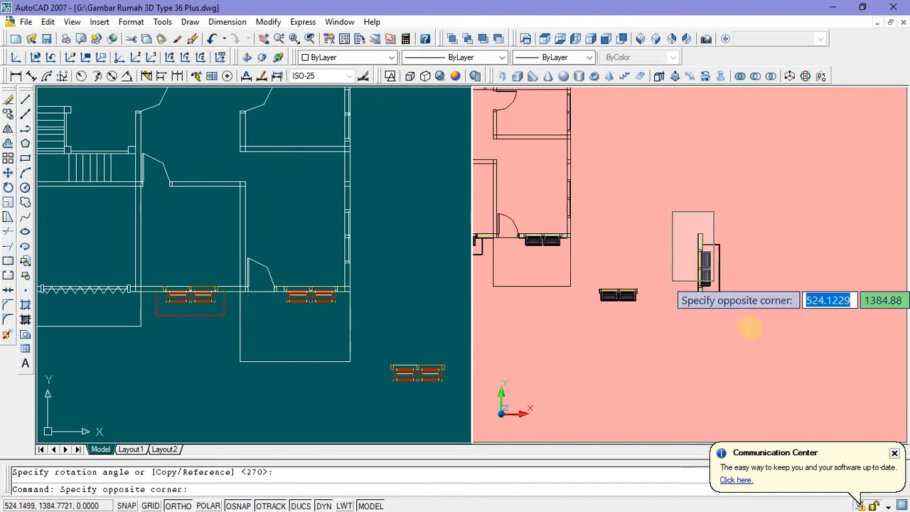
left_click(748, 274)
right_click(725, 202)
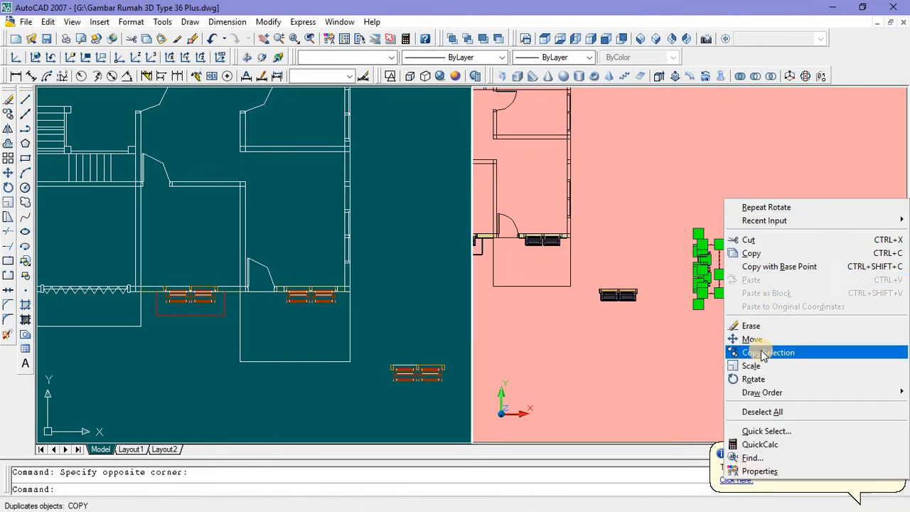
left_click(763, 352)
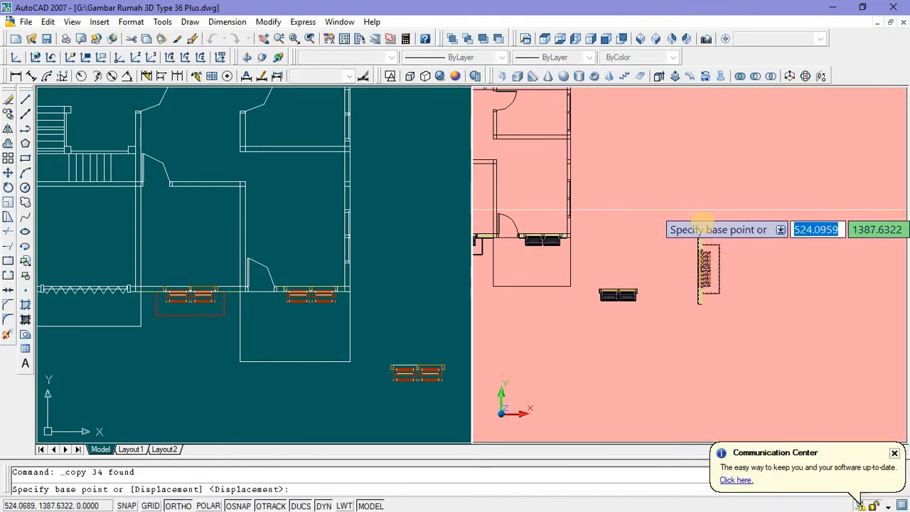
scroll(693, 242, "up", 3)
left_click(687, 250)
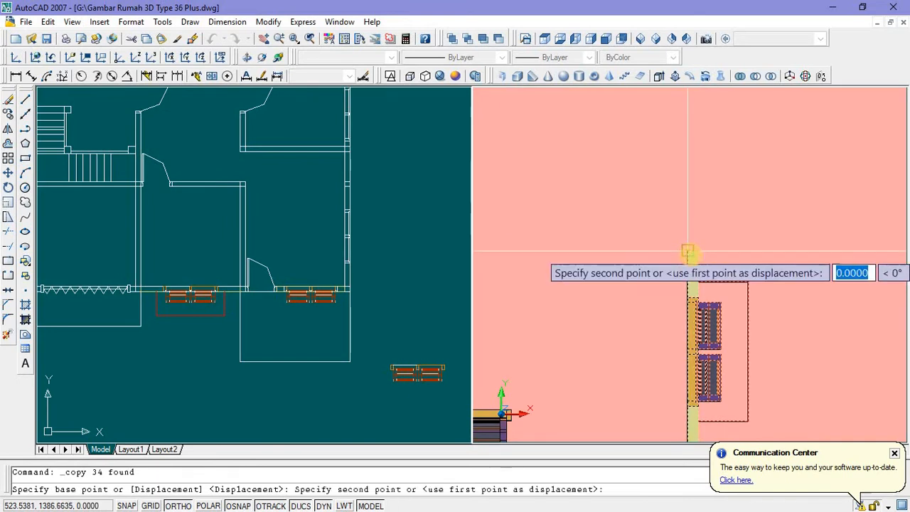
scroll(711, 256, "down", 3)
scroll(635, 210, "up", 4)
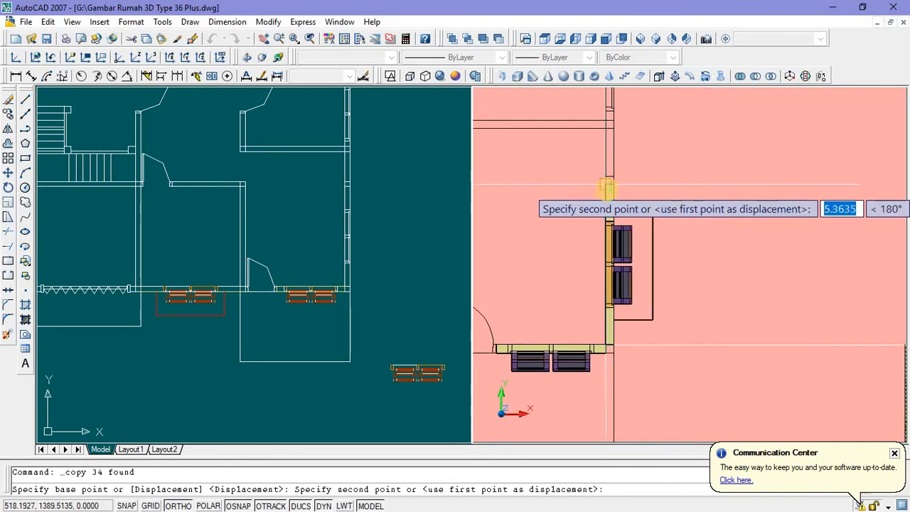
scroll(614, 191, "up", 2)
scroll(614, 190, "up", 3)
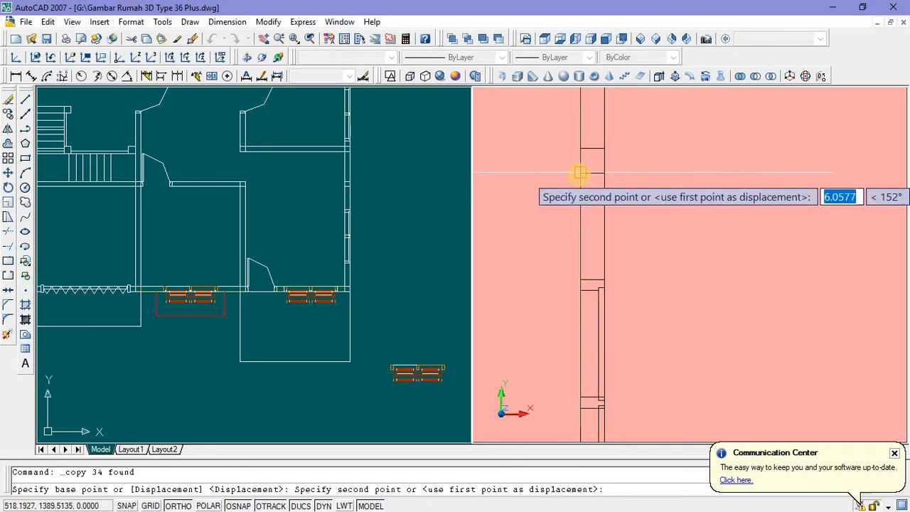
left_click(589, 176)
scroll(609, 193, "down", 5)
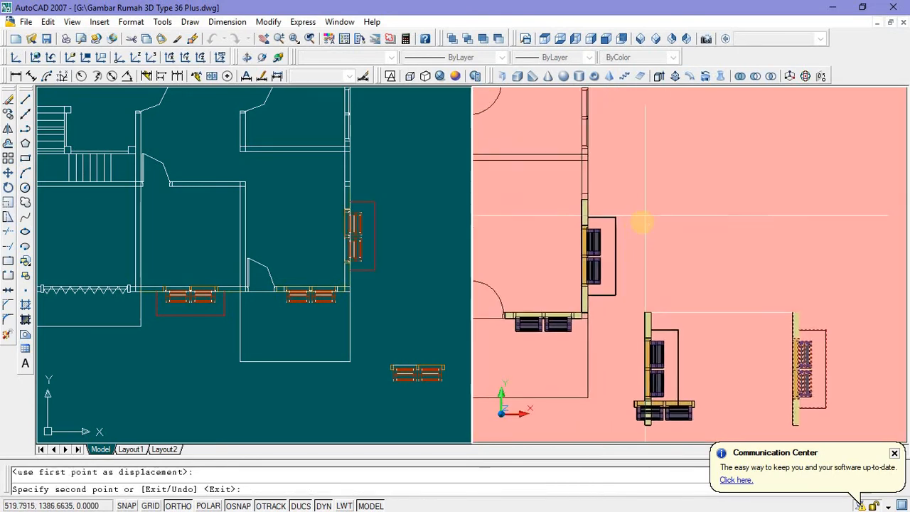
scroll(640, 219, "down", 4)
scroll(632, 186, "up", 1)
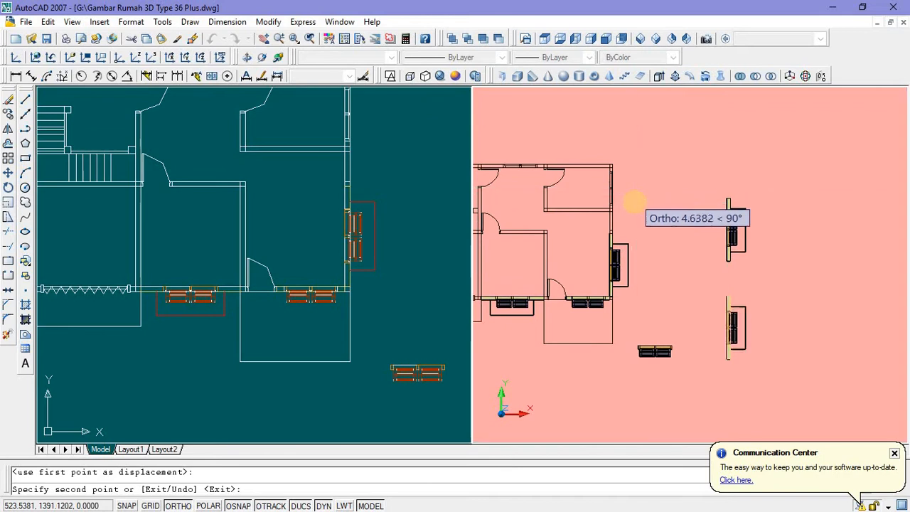
scroll(635, 201, "up", 2)
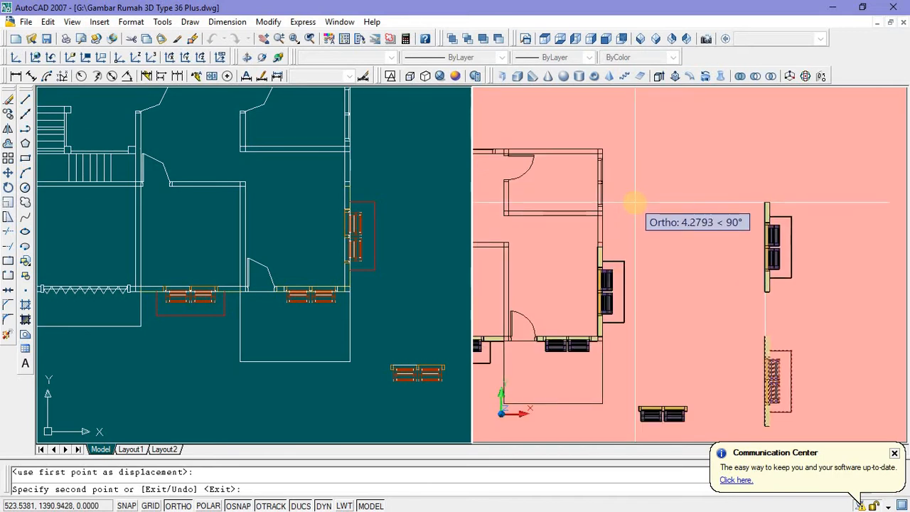
key("Escape")
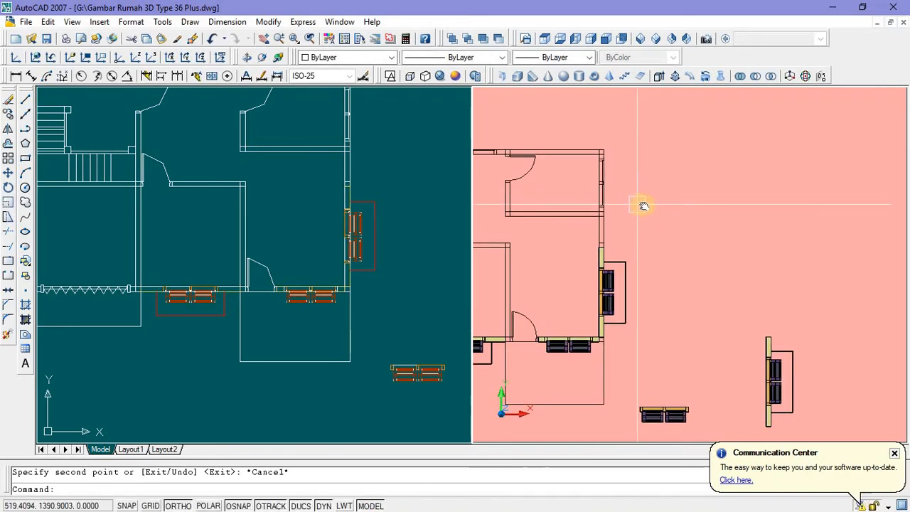
Step: Copy the spare vertical wall and window assembly outside the house about 10.14 units along positive Y
mouse_move(642, 203)
middle_mouse_down()
mouse_move(669, 212)
mouse_move(700, 204)
middle_mouse_up()
scroll(675, 213, "down", 2)
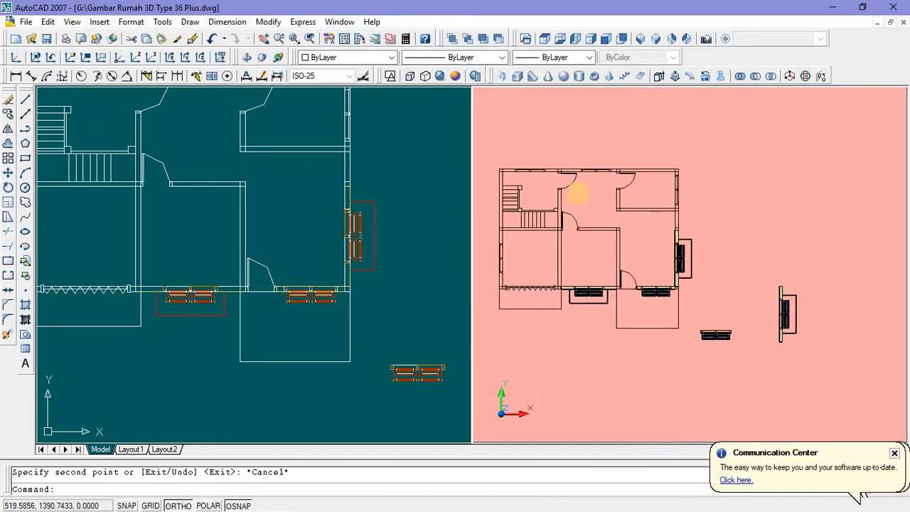
scroll(556, 189, "up", 3)
middle_click_drag(553, 187, 617, 193)
scroll(583, 184, "down", 2)
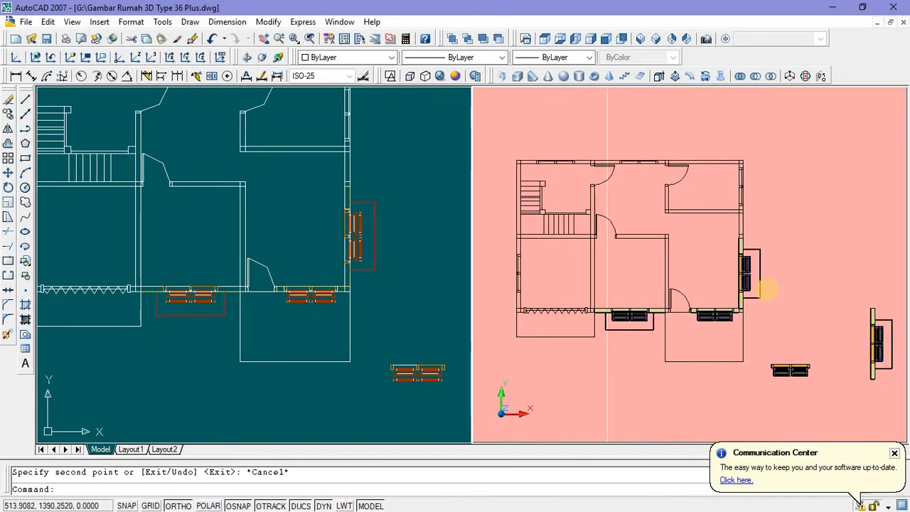
middle_click_drag(771, 288, 714, 259)
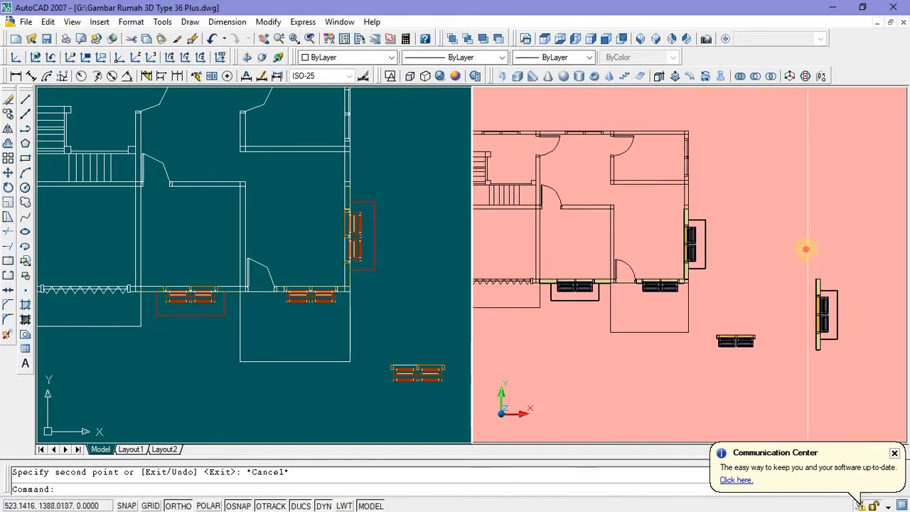
left_click(805, 249)
left_click(824, 368)
middle_click_drag(845, 234, 731, 251)
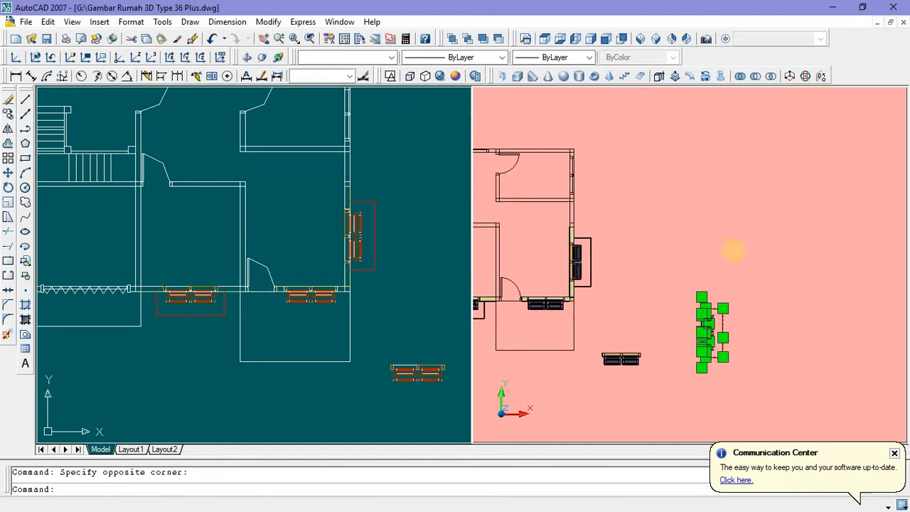
right_click(744, 275)
left_click(756, 382)
left_click(716, 399)
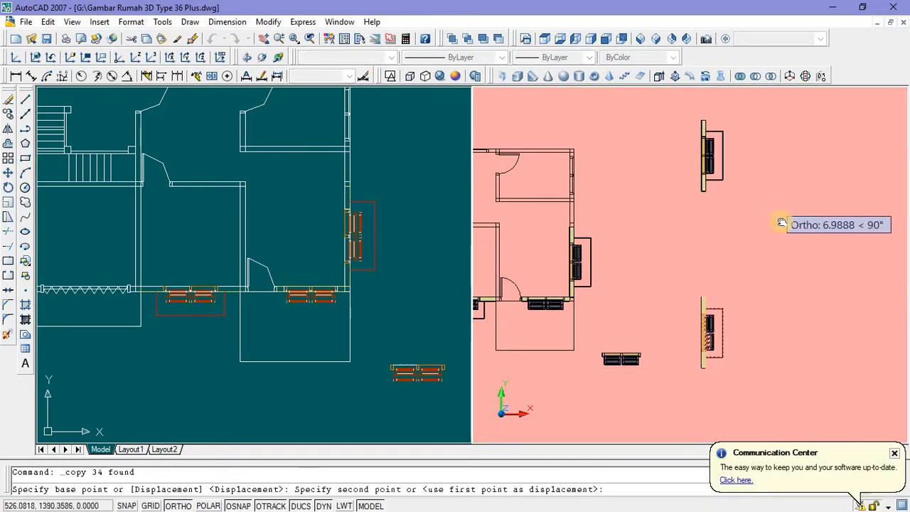
middle_click_drag(782, 223, 788, 332)
left_click(780, 258)
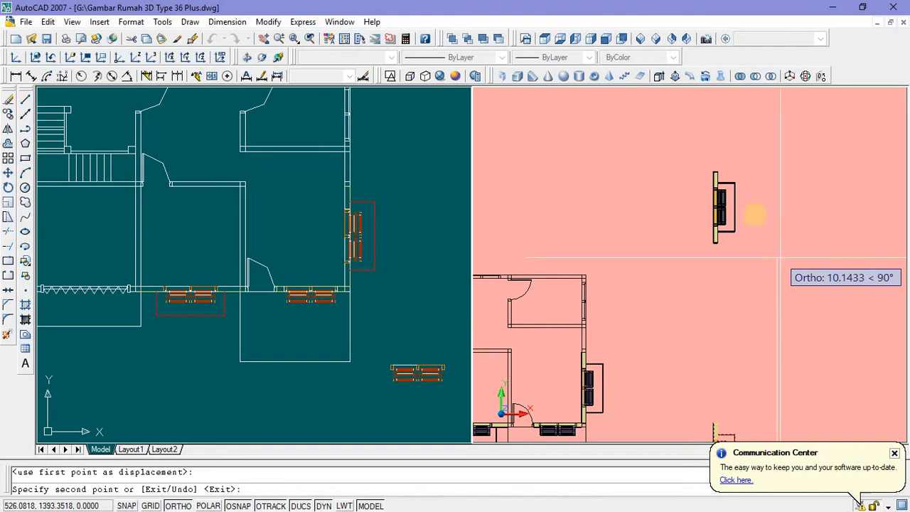
key("Escape")
Step: Rotate the new upper copy 90 degrees counterclockwise about its upper right corner so it lies horizontally with the windows facing the rear
left_click(695, 154)
left_click(774, 272)
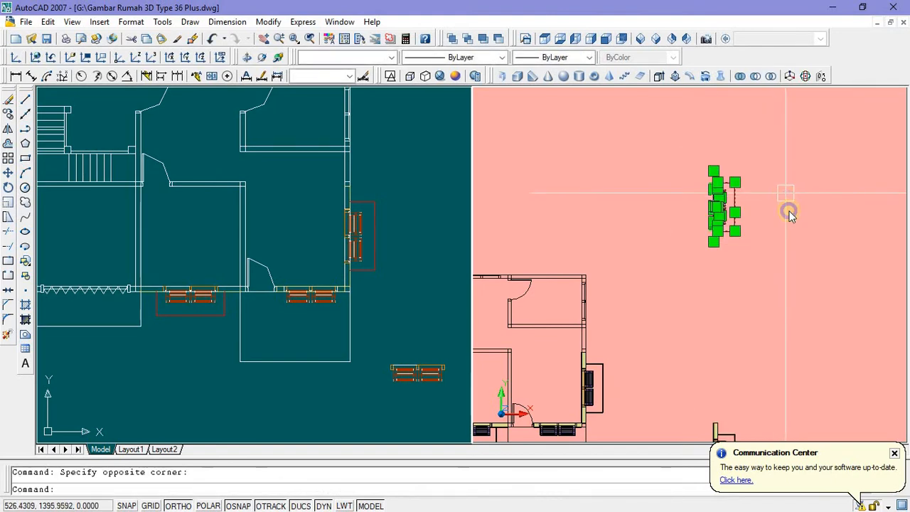
right_click(789, 213)
left_click(767, 375)
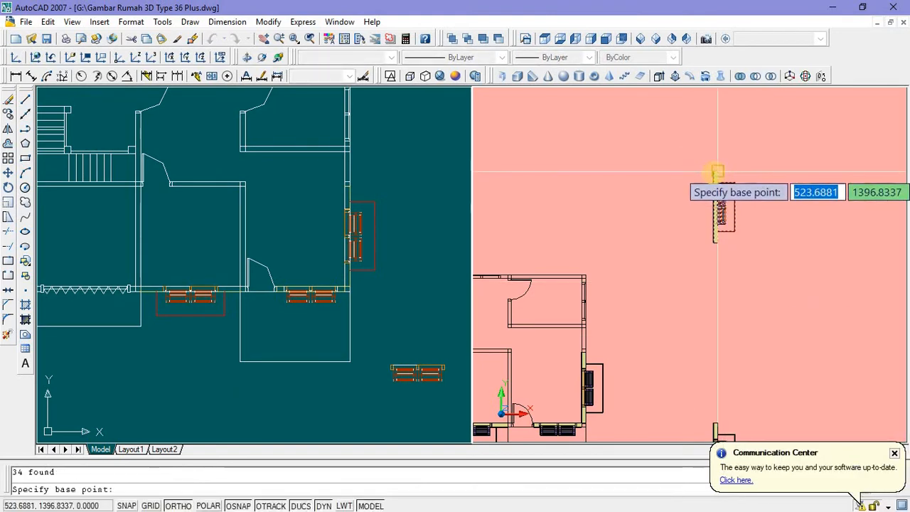
left_click(716, 171)
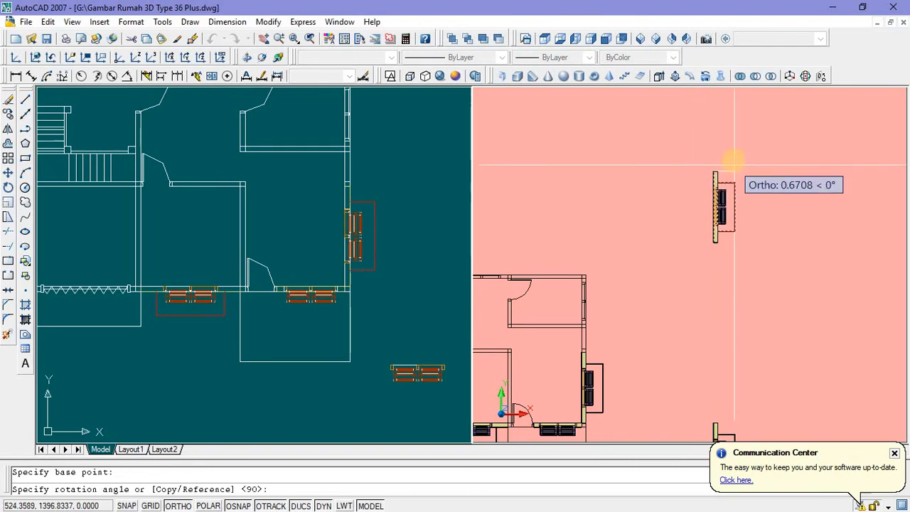
left_click(731, 146)
Step: Copy the horizontal wall and window assembly by its lower left corner onto the rear wall, at the inner corner of the stair room
left_click(690, 128)
left_click(809, 194)
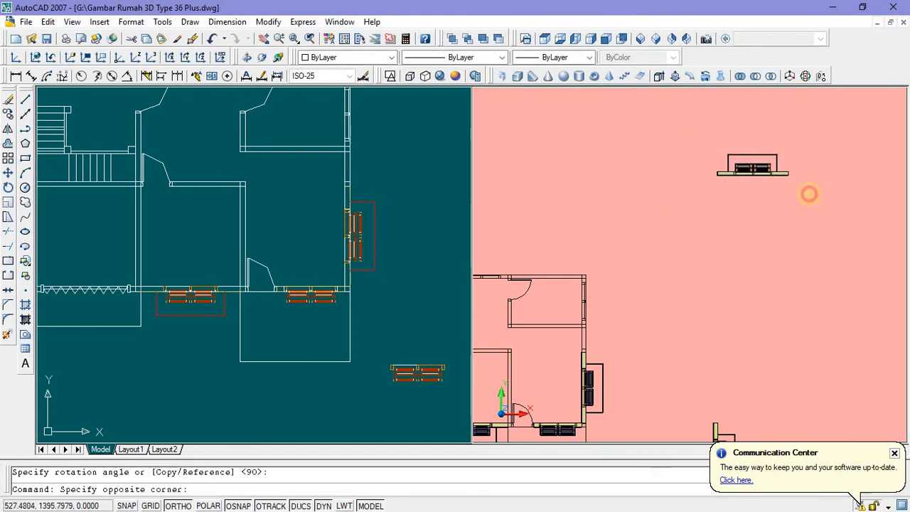
right_click(807, 153)
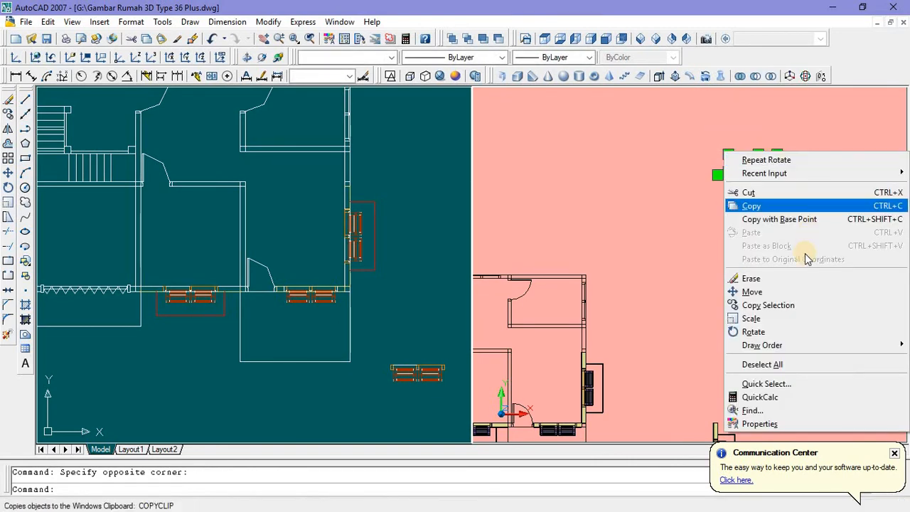
left_click(774, 305)
scroll(725, 185, "up", 4)
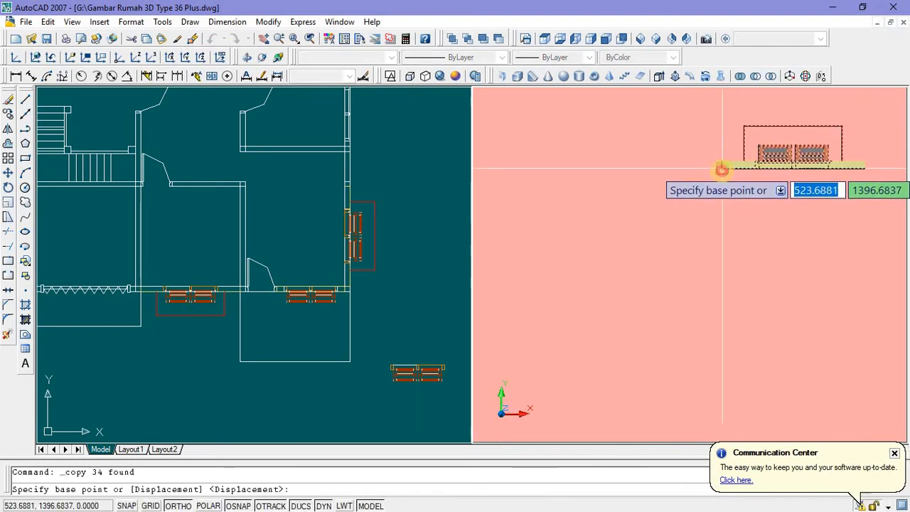
left_click(721, 170)
scroll(722, 170, "down", 5)
scroll(630, 229, "up", 3)
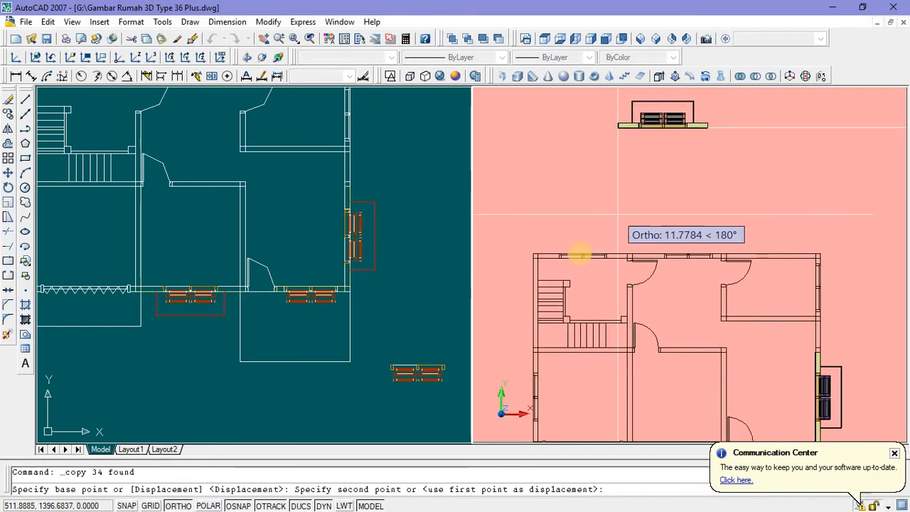
scroll(582, 255, "up", 3)
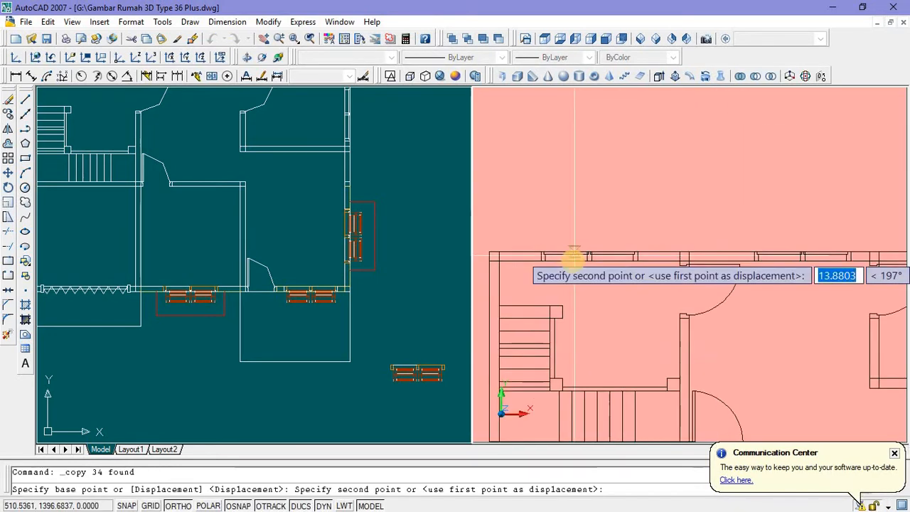
left_click(501, 263)
middle_click_drag(627, 260, 562, 244)
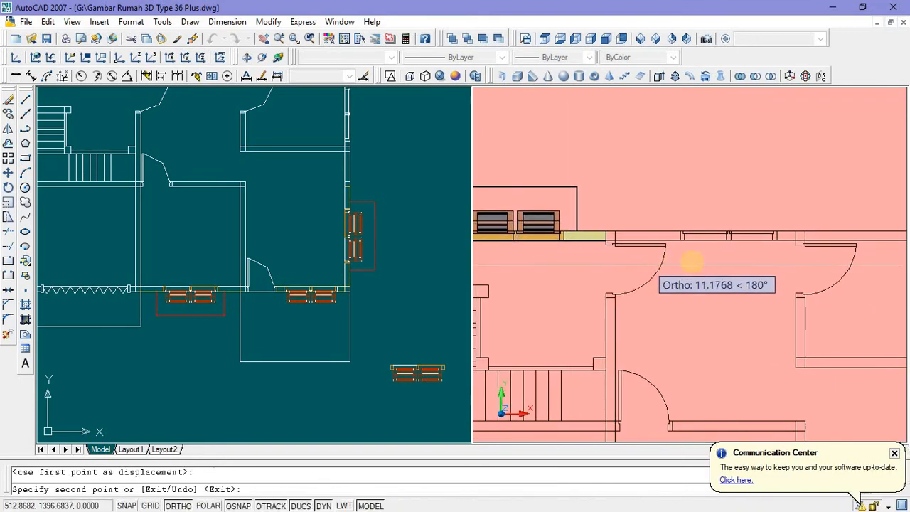
scroll(708, 256, "down", 2)
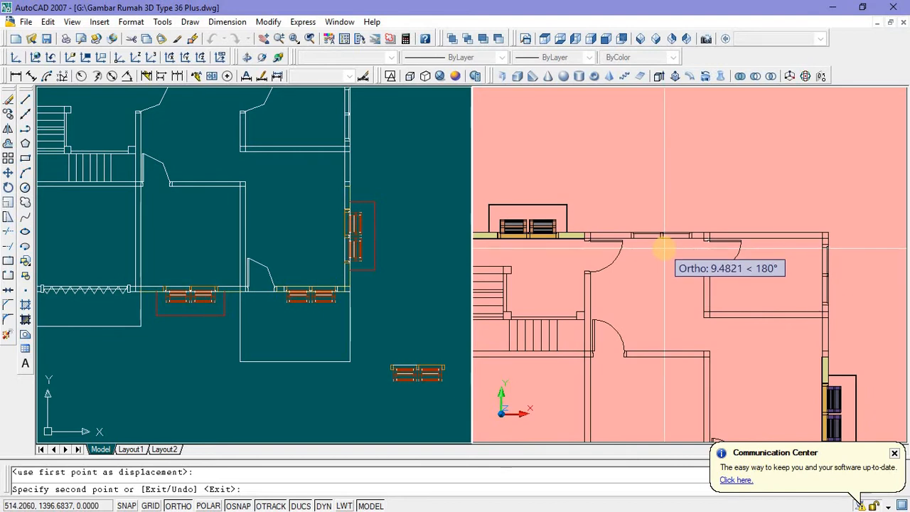
key("Escape")
Step: Erase the 2D double window symbol from the rear wall of the middle room
scroll(633, 228, "up", 2)
left_click(619, 215)
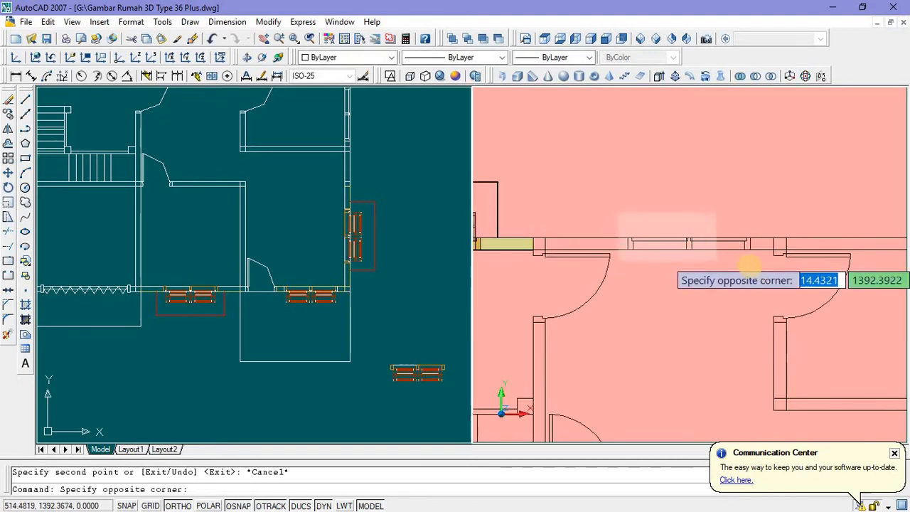
left_click(762, 266)
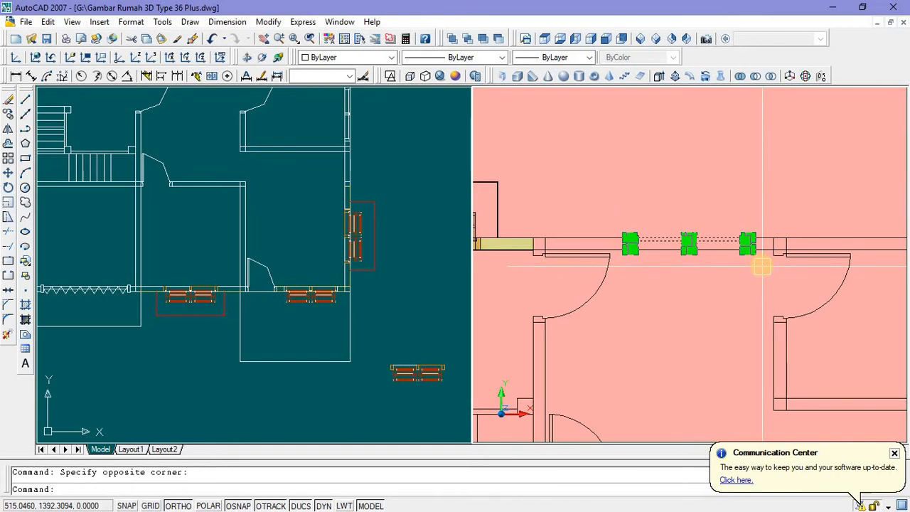
left_click(682, 315)
key("Escape")
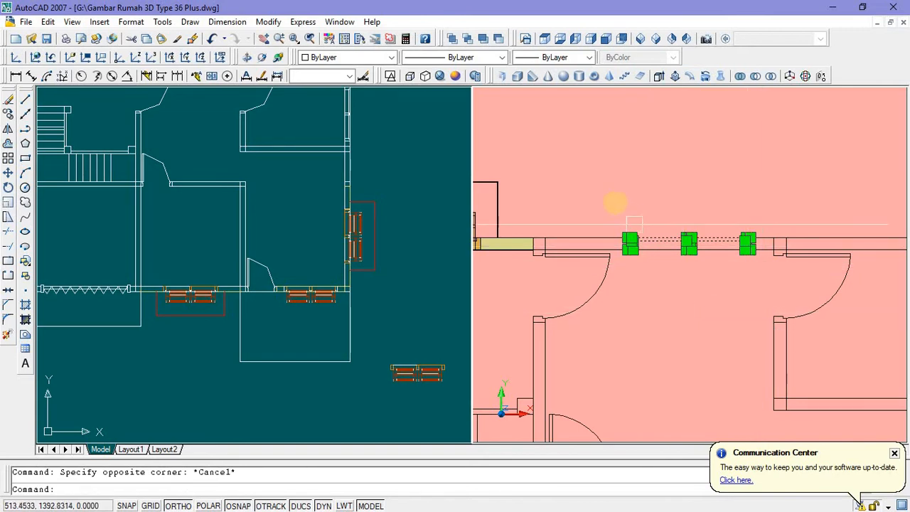
left_click(614, 203)
left_click(768, 274)
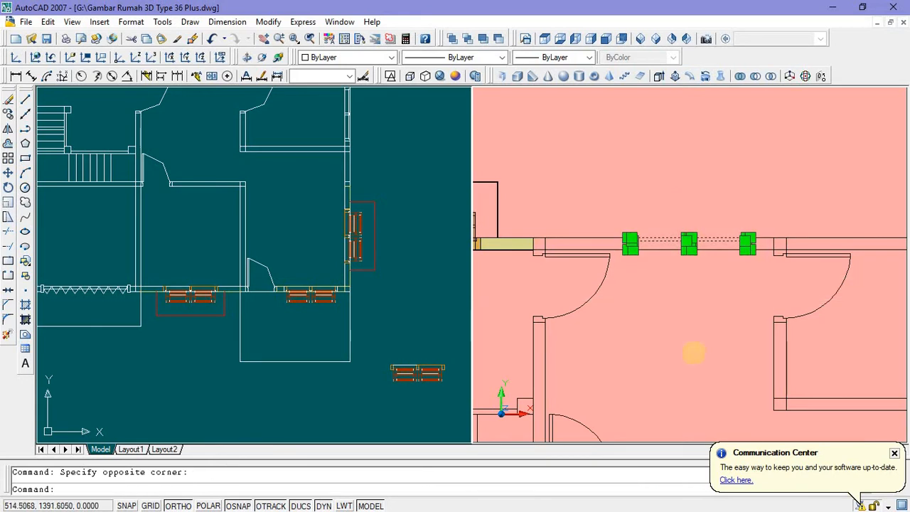
key("Delete")
Step: Copy the stair room's rear wall and window assembly 3 units along positive X onto the rear wall of the middle room
scroll(732, 328, "down", 2)
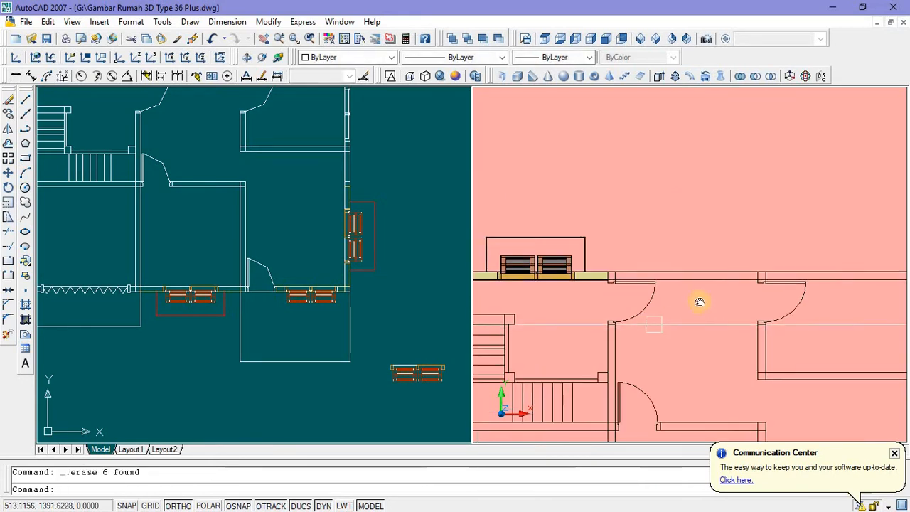
middle_click_drag(700, 301, 744, 269)
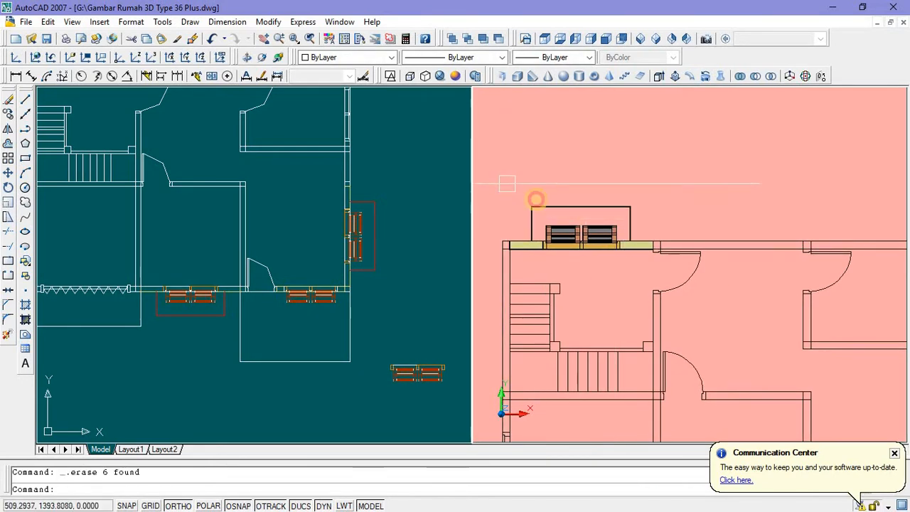
left_click(506, 184)
left_click(656, 250)
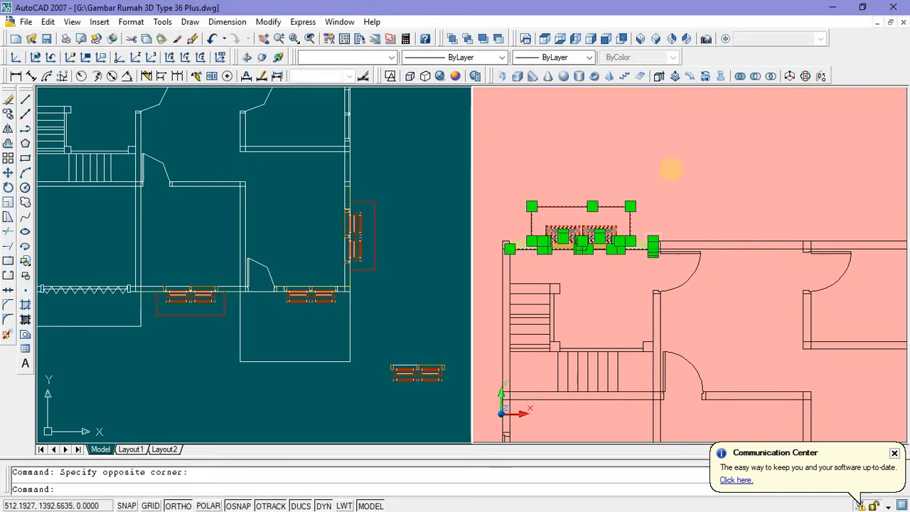
right_click(673, 172)
left_click(708, 326)
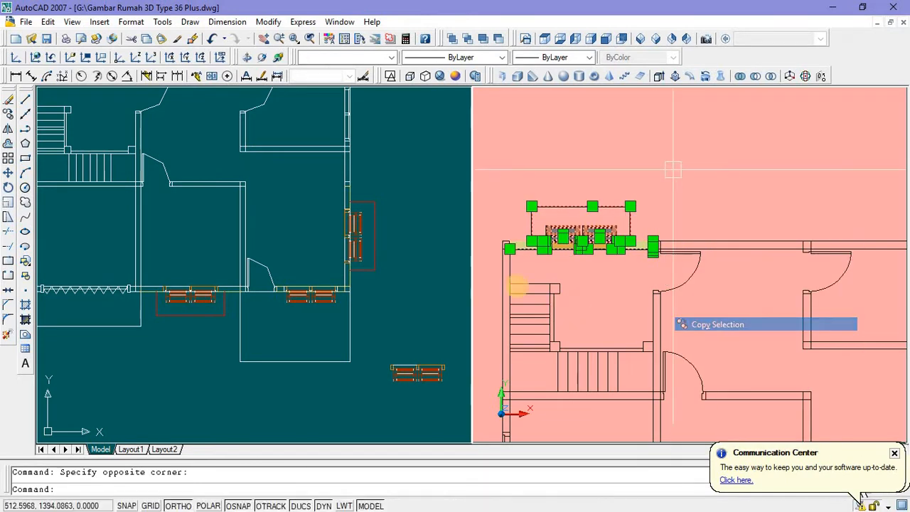
scroll(509, 249, "up", 2)
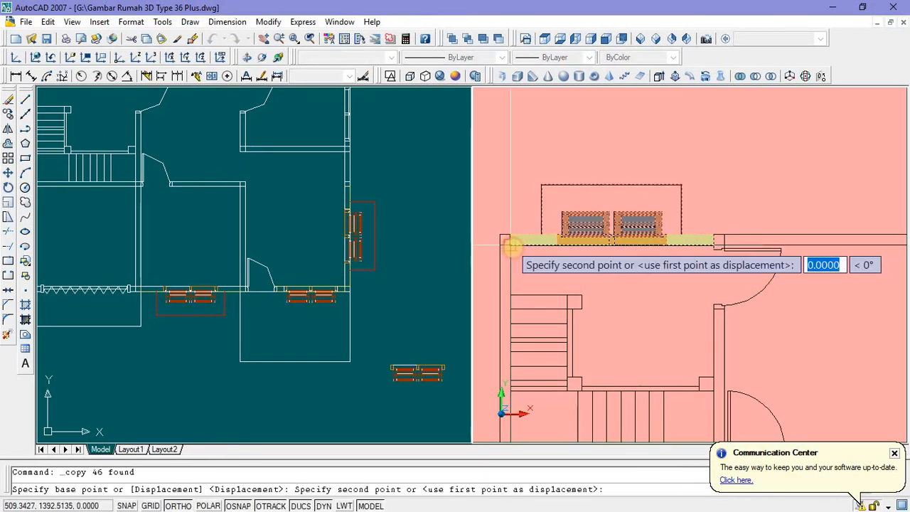
scroll(658, 232, "up", 3)
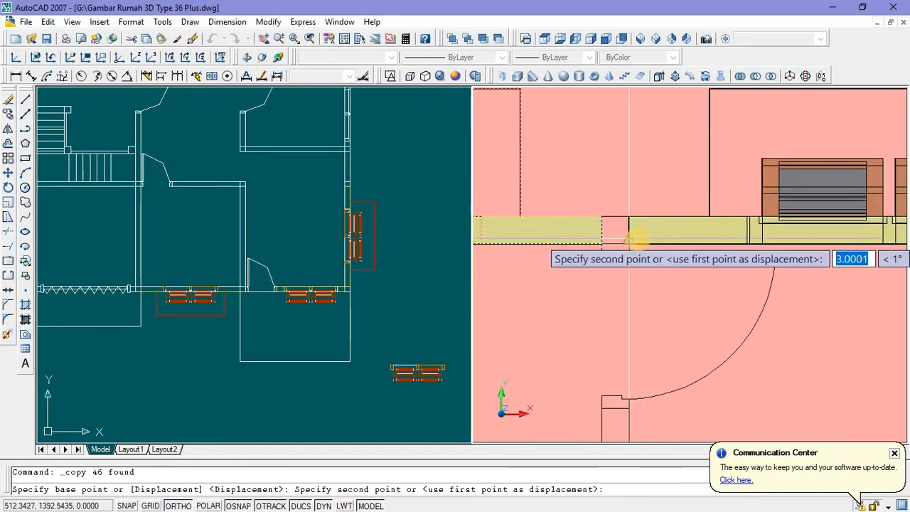
scroll(628, 240, "up", 2)
left_click(626, 242)
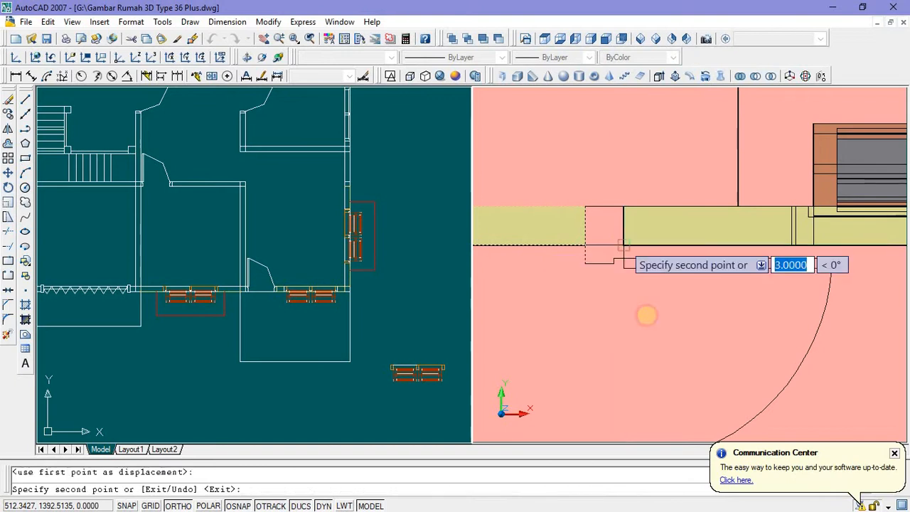
scroll(622, 271, "up", 2)
scroll(645, 302, "down", 3)
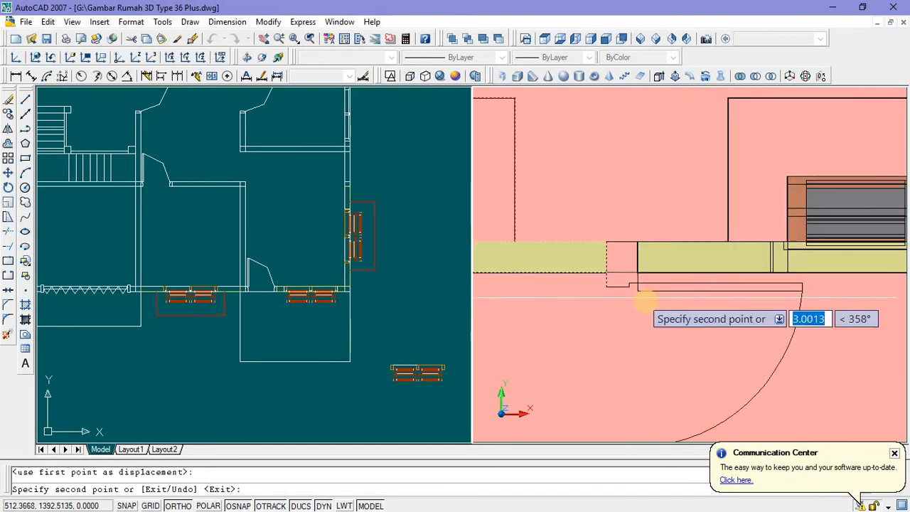
key("Escape")
scroll(592, 269, "down", 4)
middle_click_drag(782, 300, 638, 262)
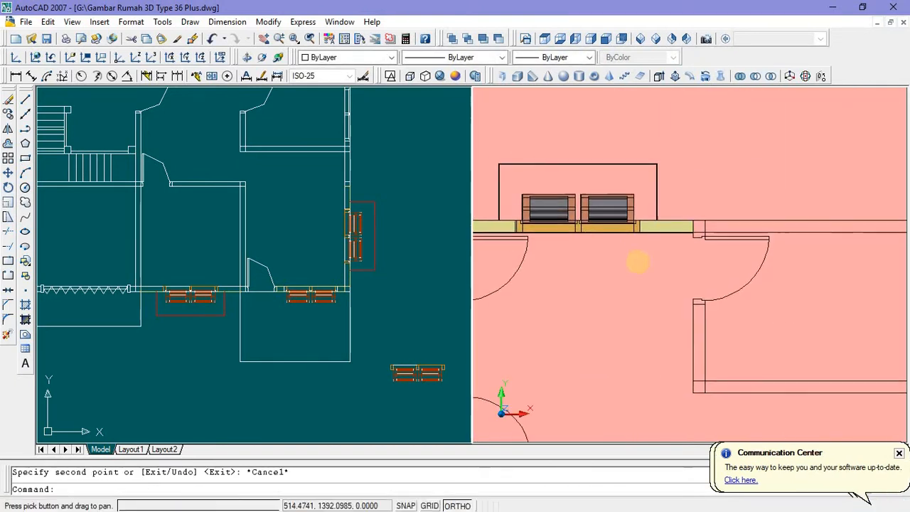
scroll(784, 260, "down", 4)
scroll(728, 265, "up", 2)
scroll(693, 241, "down", 2)
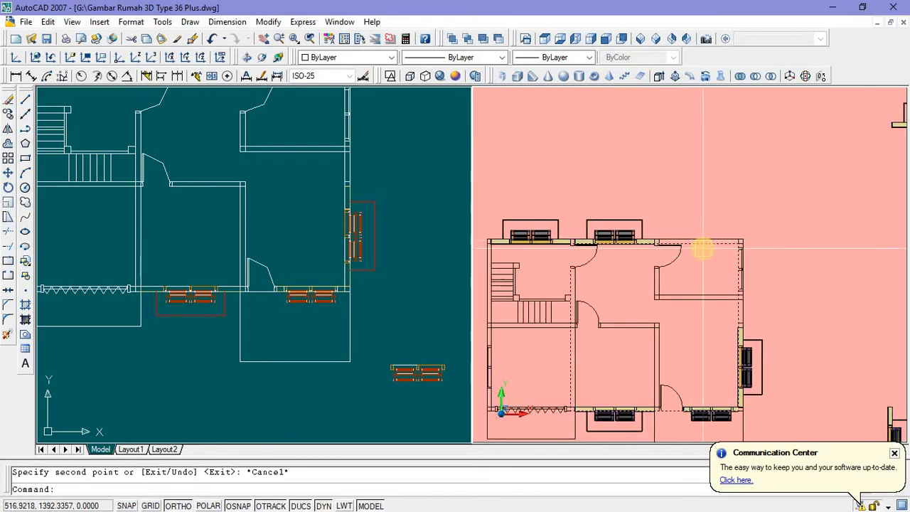
scroll(700, 245, "up", 3)
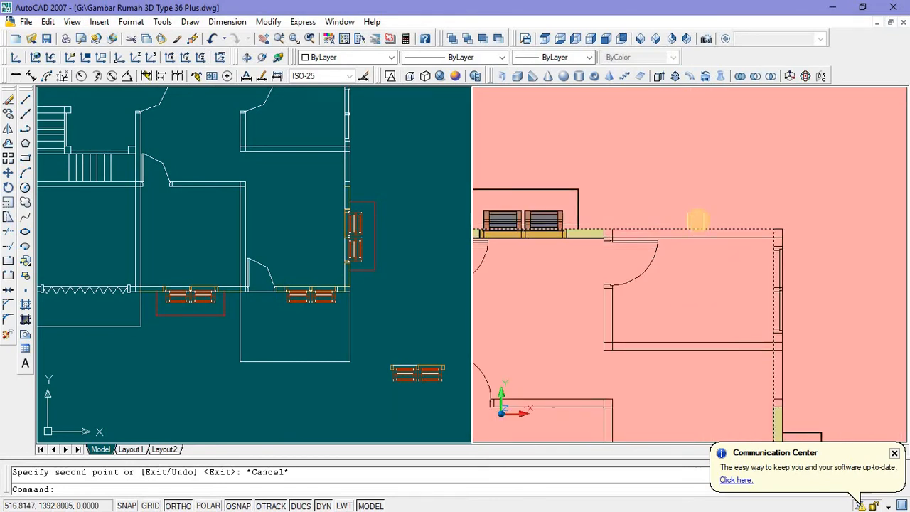
left_click(709, 210)
left_click(681, 198)
scroll(680, 197, "down", 2)
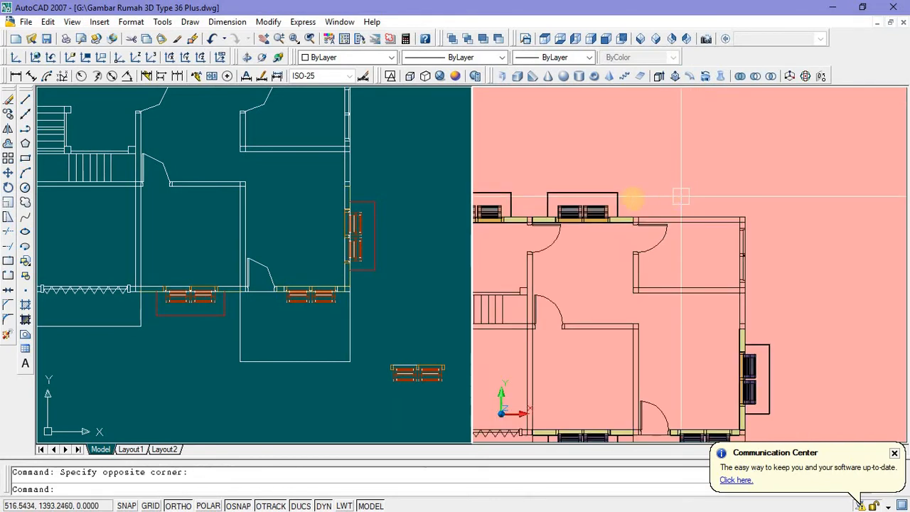
left_click(442, 214)
scroll(437, 216, "down", 5)
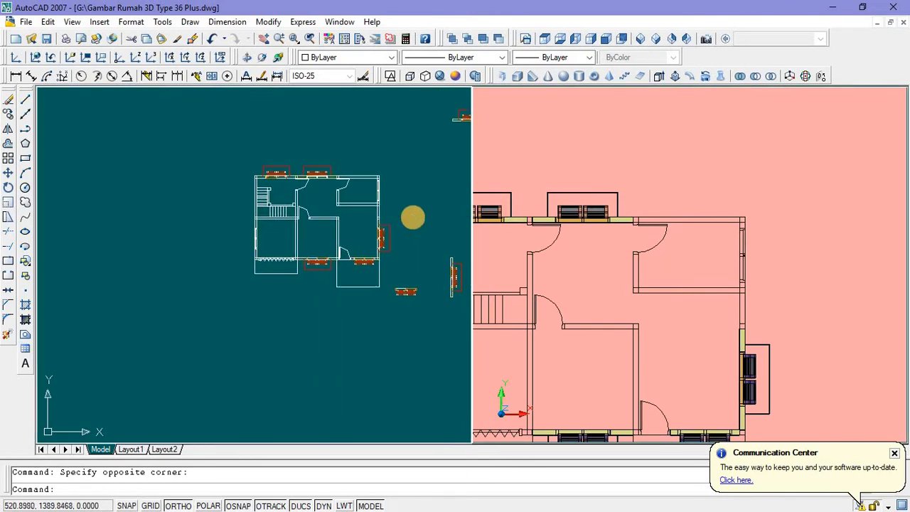
scroll(420, 213, "up", 2)
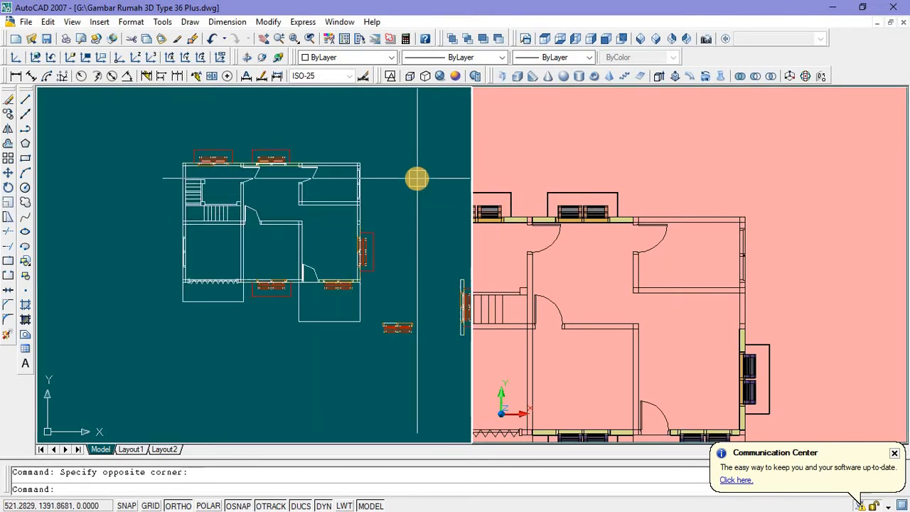
middle_click_drag(417, 179, 396, 190)
Step: Draw a 2.85 by 0.15 rectangle over the windowless rear wall segment of the small rear room, up to its inner corner
left_click(693, 171)
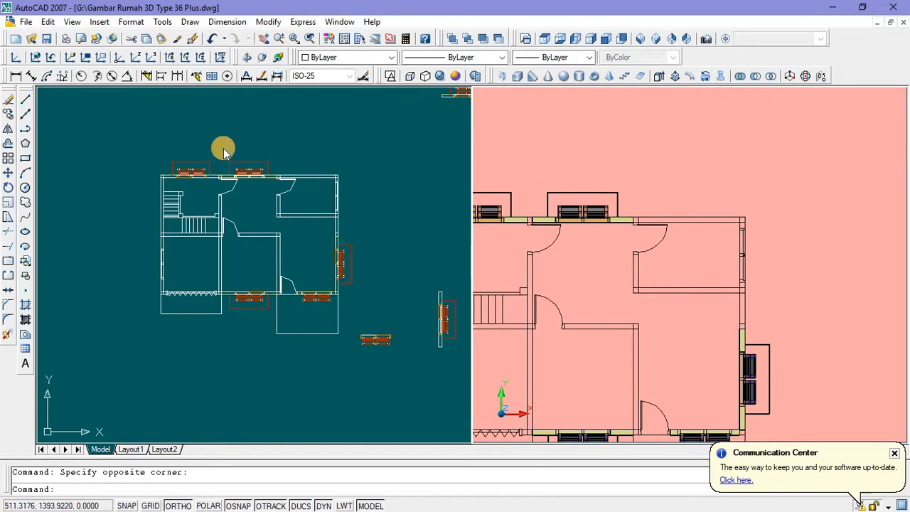
left_click(25, 159)
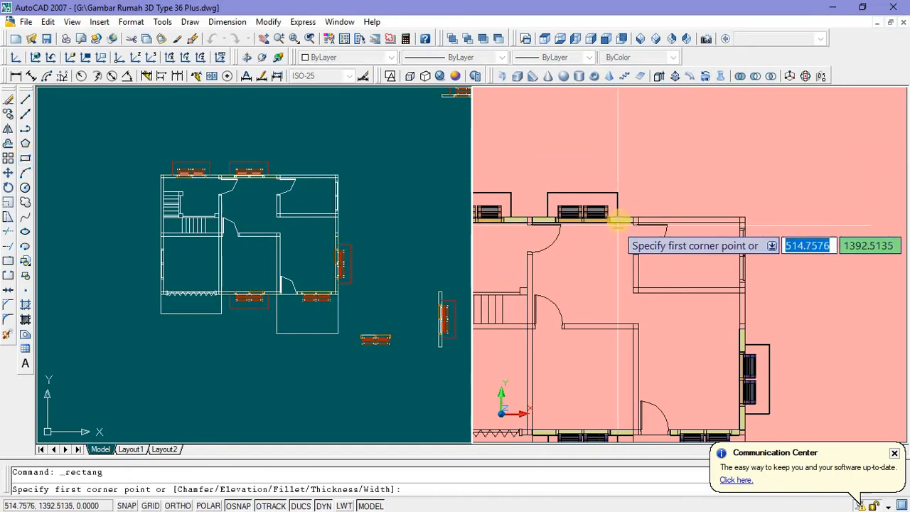
scroll(653, 213, "up", 4)
left_click(641, 212)
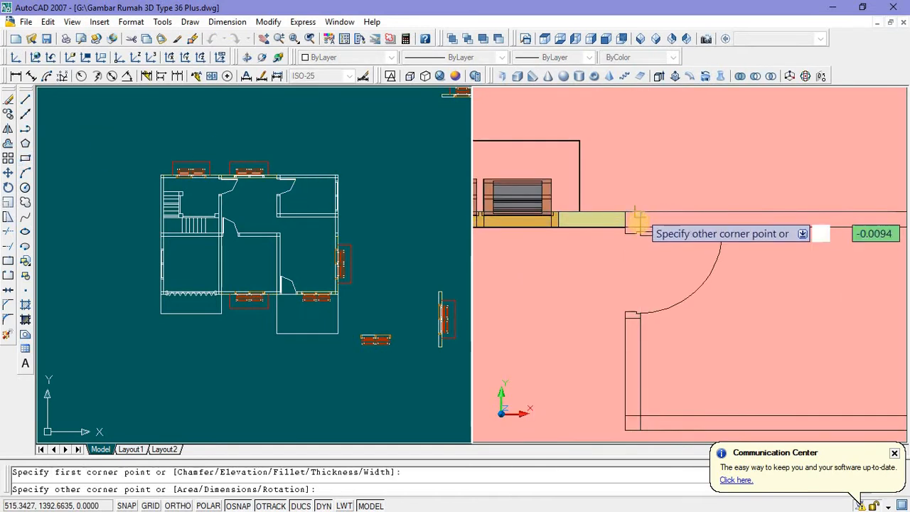
scroll(711, 228, "down", 3)
scroll(753, 228, "up", 3)
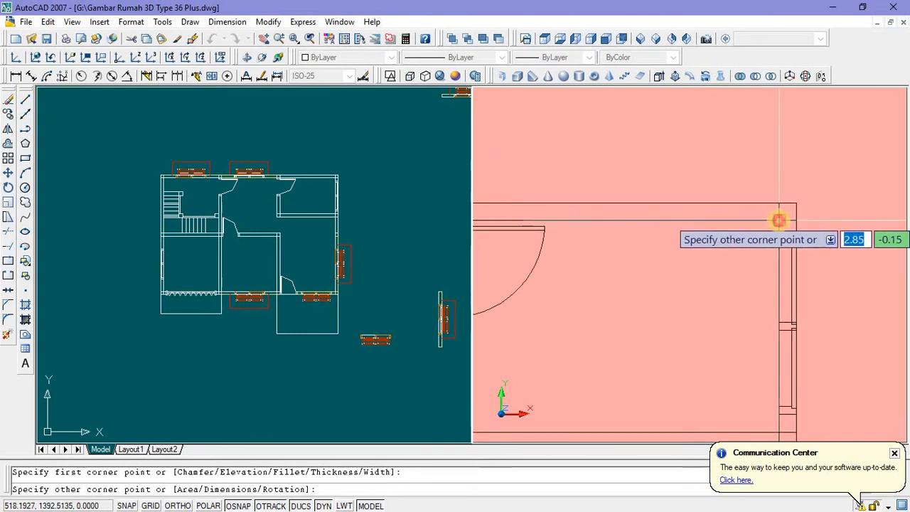
left_click(779, 220)
Step: Extrude the new rear wall rectangle to a height of 4
left_click(720, 220)
scroll(690, 263, "down", 5)
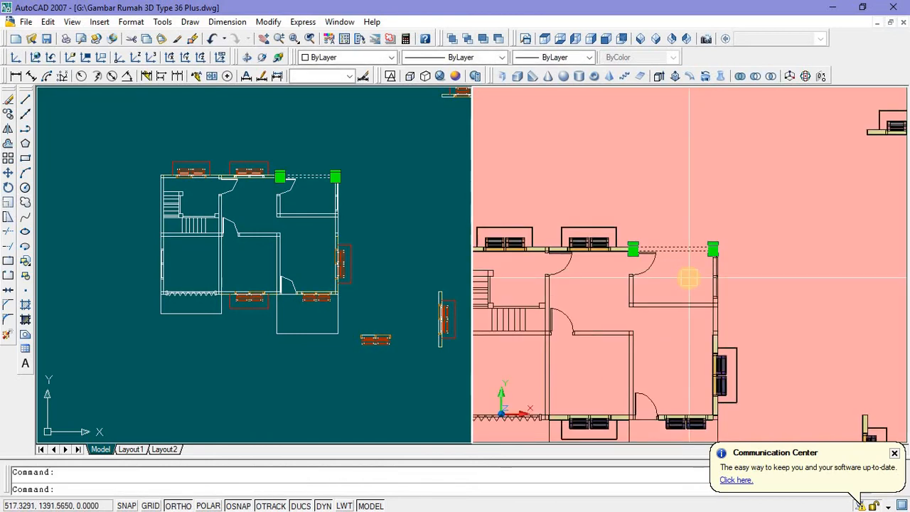
type("ext")
key("Return")
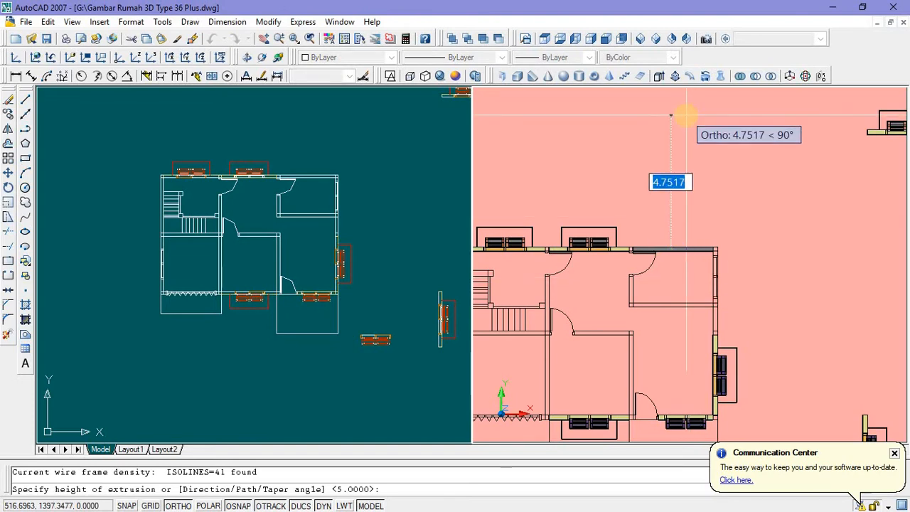
type("4")
key("Return")
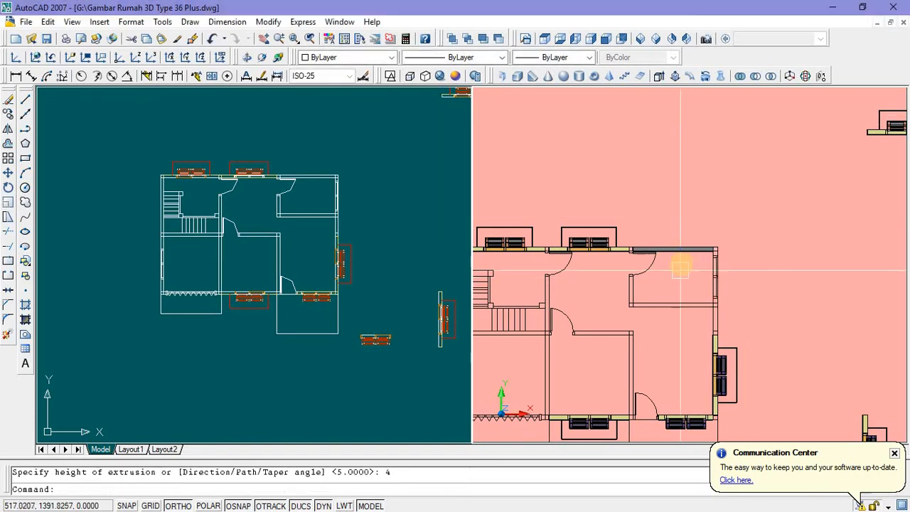
Step: Set the extruded rear wall segment's colour to Color 41 to match the adjacent walls
scroll(680, 270, "up", 3)
scroll(502, 219, "up", 4)
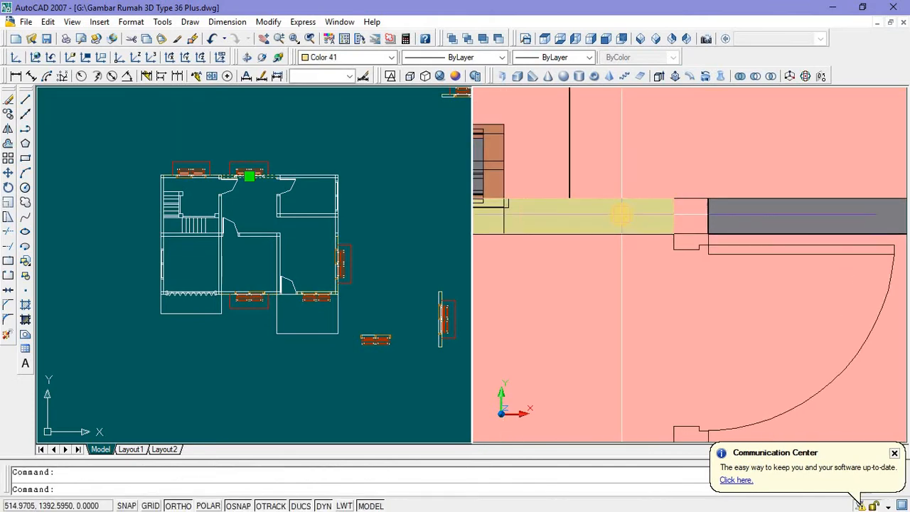
scroll(619, 218, "down", 3)
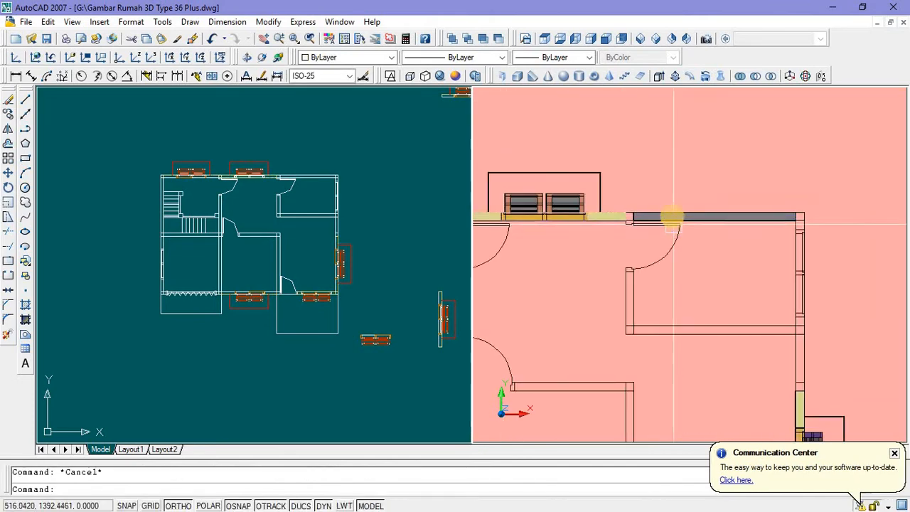
scroll(682, 214, "up", 3)
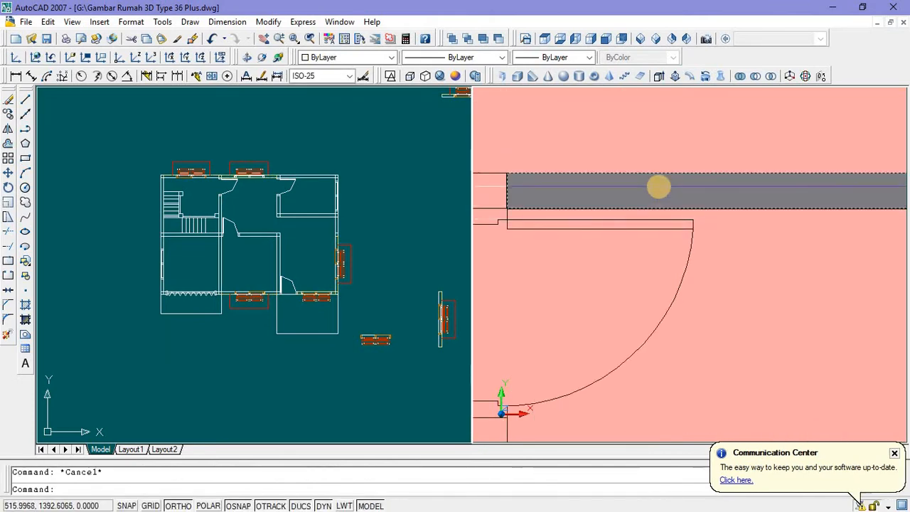
left_click(391, 57)
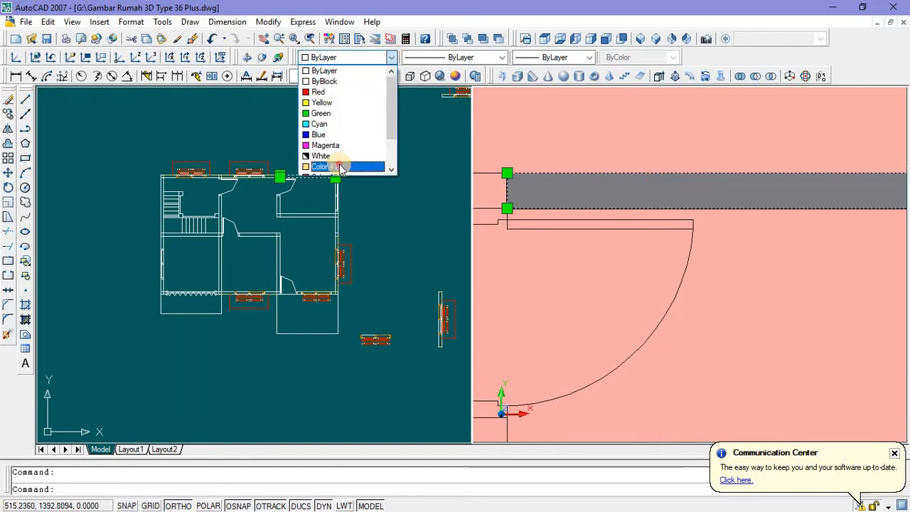
left_click(340, 166)
key("Escape")
Step: Copy the front wall and window assembly beside the entrance door about 3.8 units along positive X, outside the house
scroll(549, 254, "down", 3)
middle_click_drag(585, 295, 626, 131)
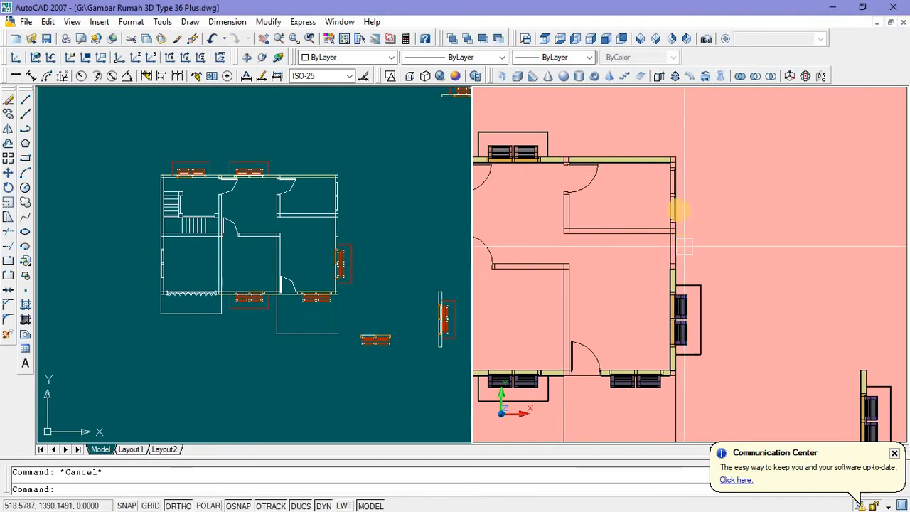
scroll(589, 386, "up", 5)
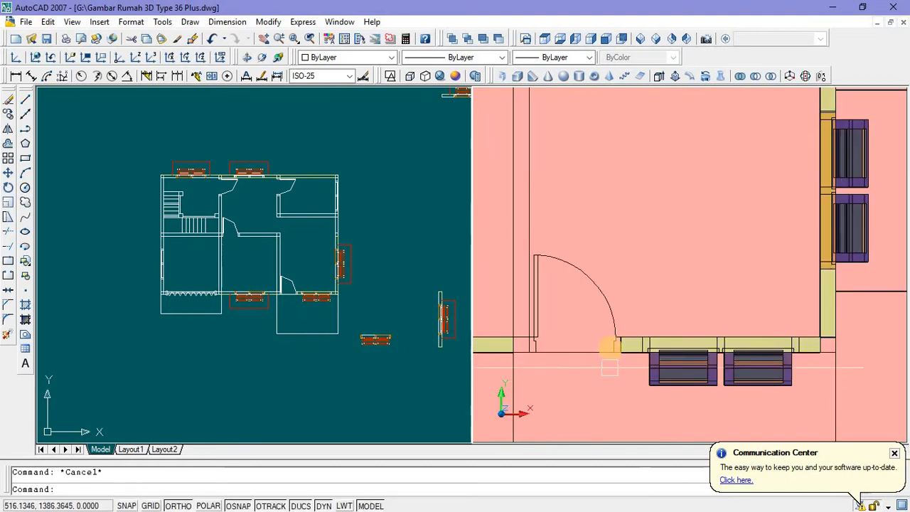
scroll(622, 335, "down", 6)
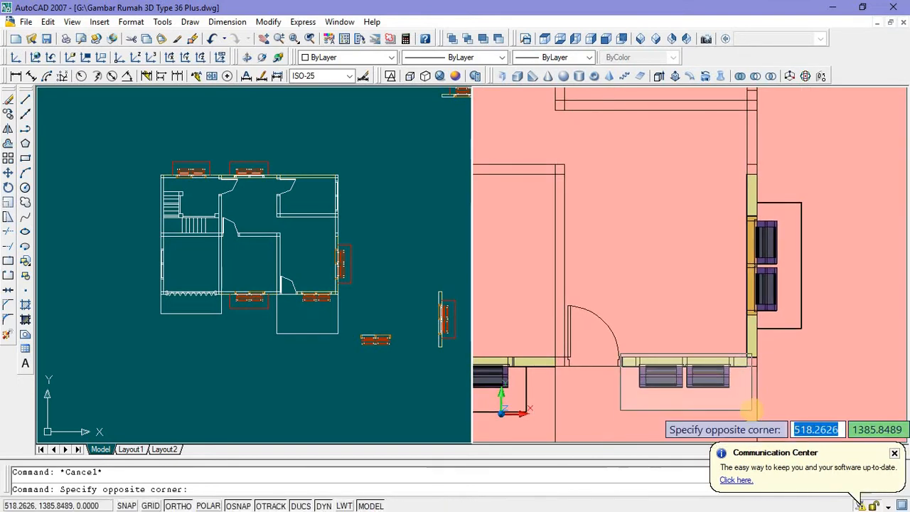
left_click(752, 409)
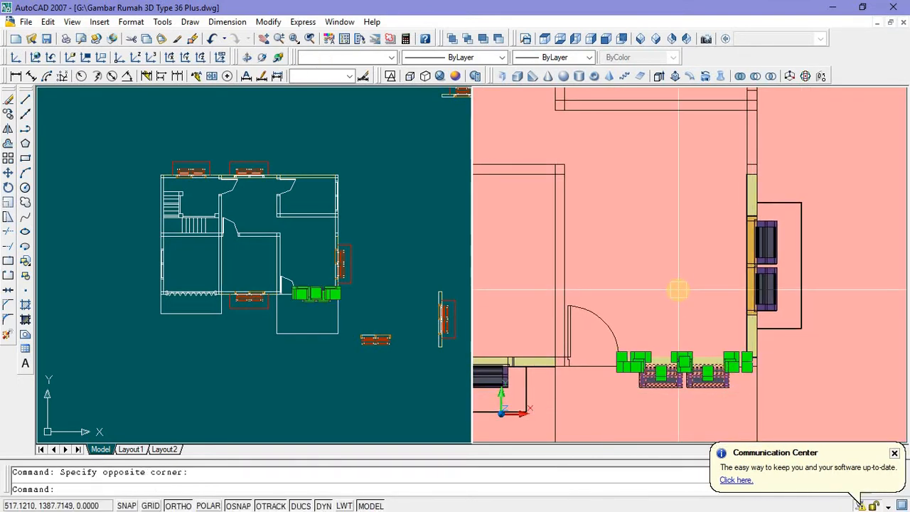
scroll(633, 260, "up", 1)
scroll(630, 253, "down", 1)
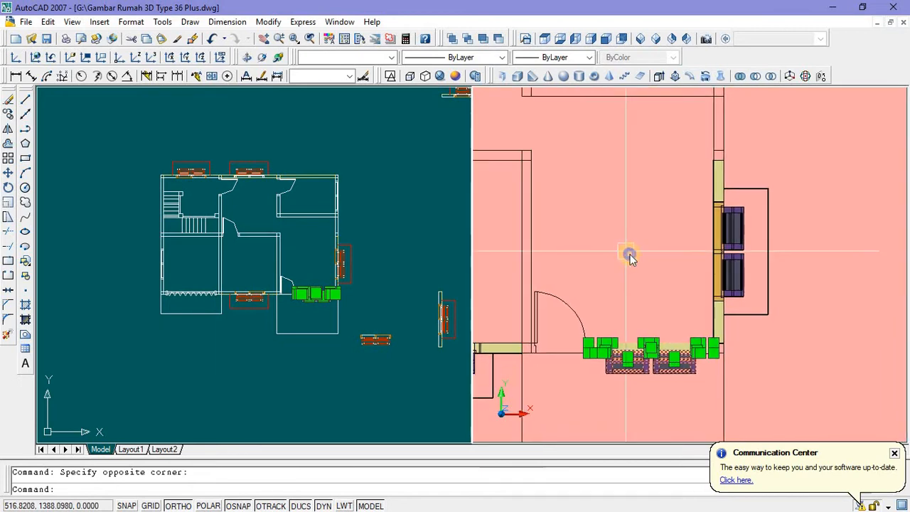
right_click(626, 233)
left_click(651, 384)
left_click(628, 387)
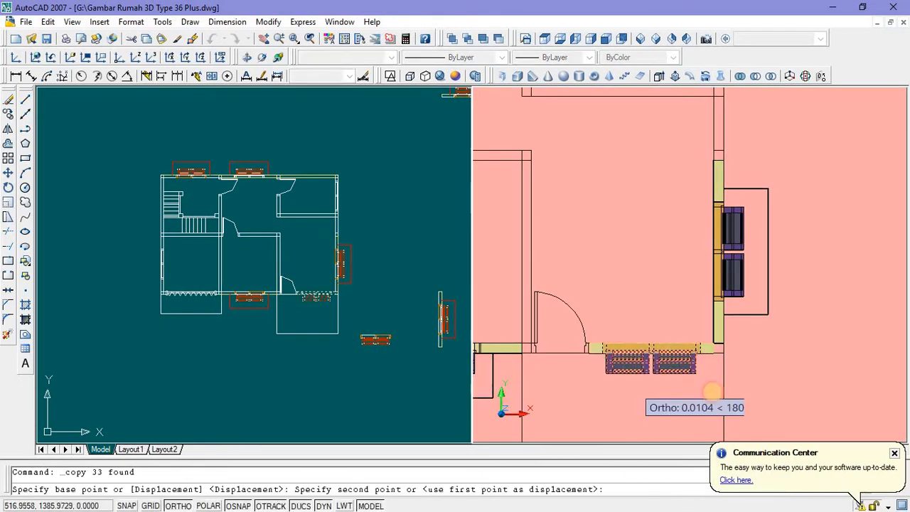
scroll(636, 386, "up", 3)
left_click(726, 368)
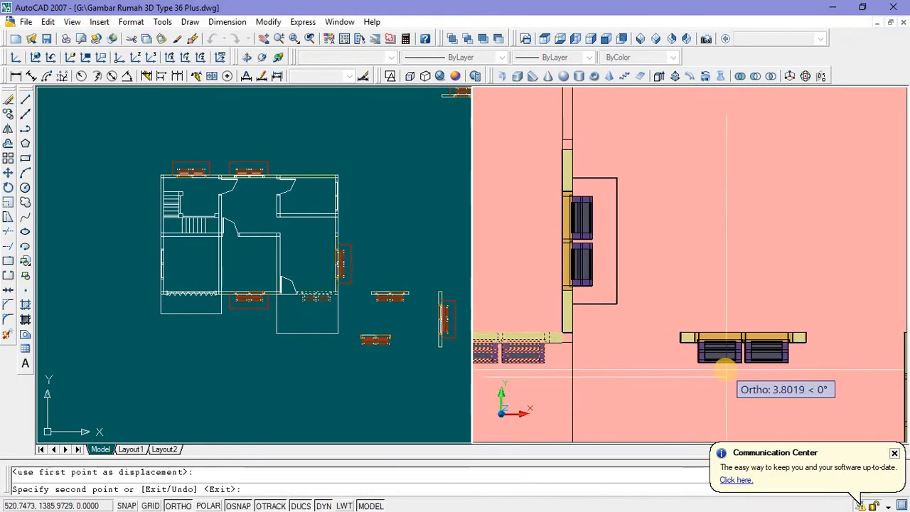
key("Escape")
Step: Rotate the copied wall and window assembly outside the house by 90° so its windows face the positive X direction
left_click(671, 288)
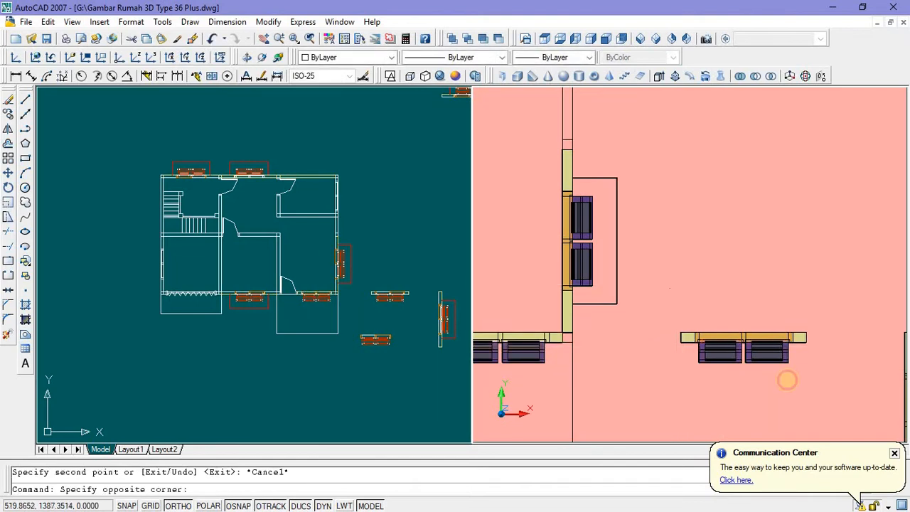
left_click(829, 391)
right_click(706, 239)
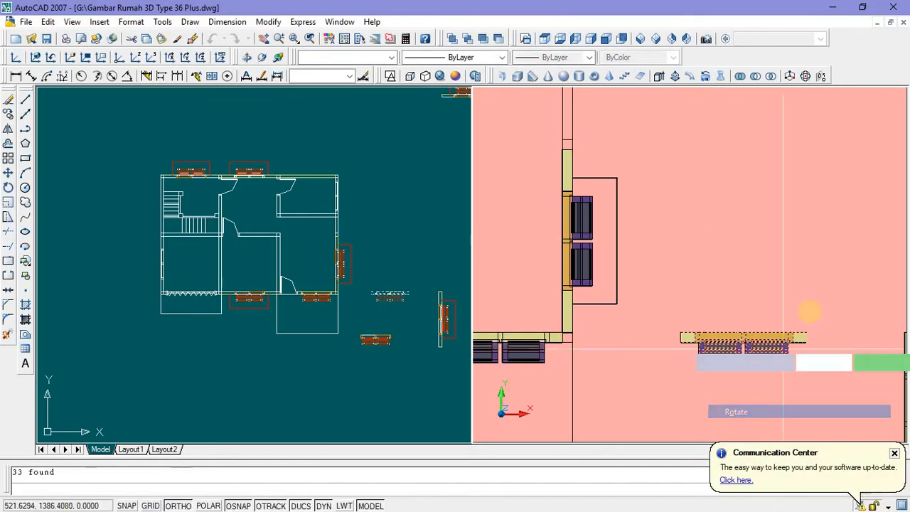
left_click(736, 412)
left_click(806, 318)
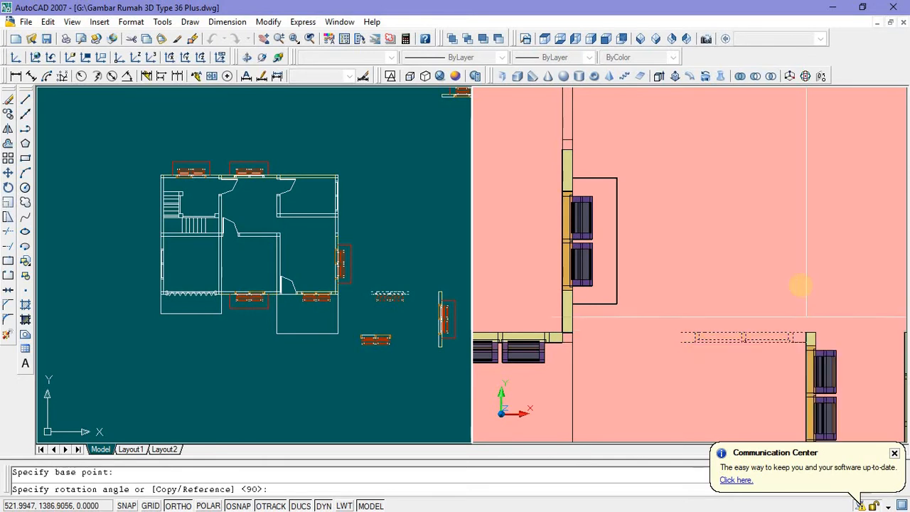
left_click(801, 284)
Step: Move the rotated wall and window assembly onto the small rear room's outer side wall, aligning its upper end with the inner rear corner
scroll(693, 212, "down", 3)
scroll(726, 244, "up", 2)
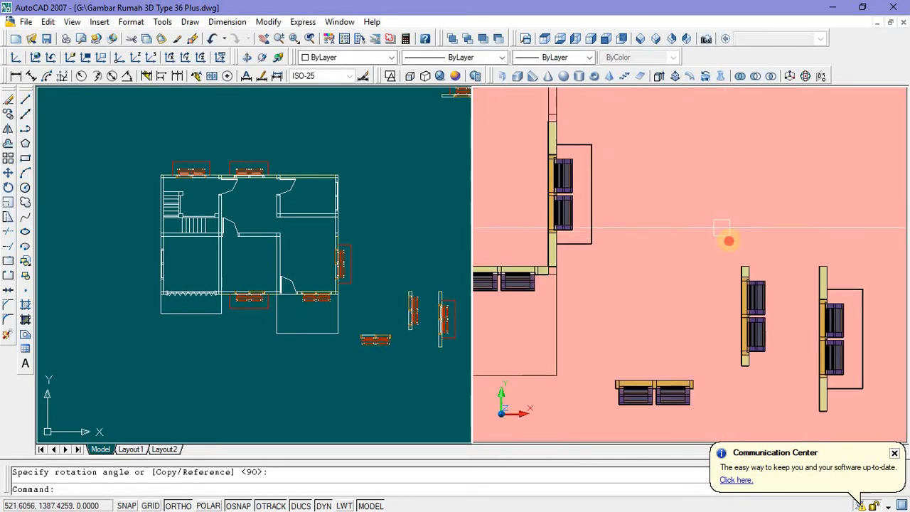
left_click(725, 239)
left_click(604, 380)
right_click(724, 184)
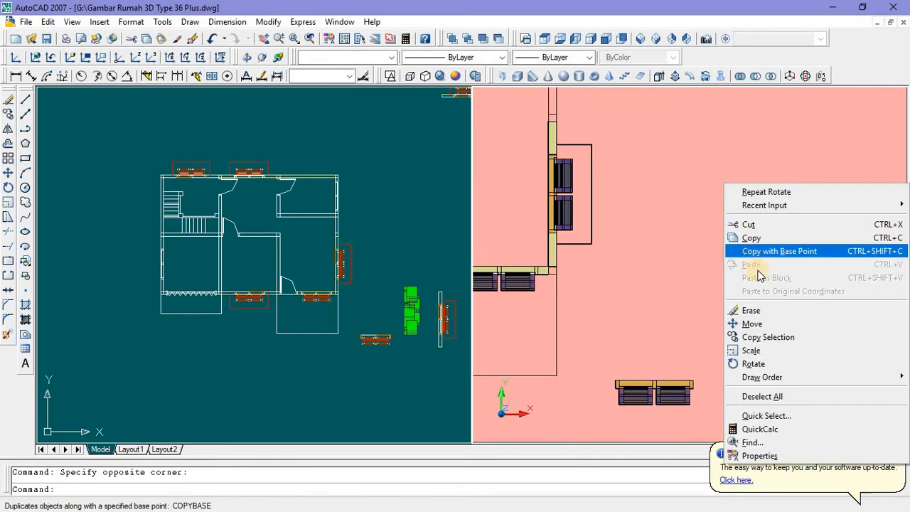
left_click(752, 324)
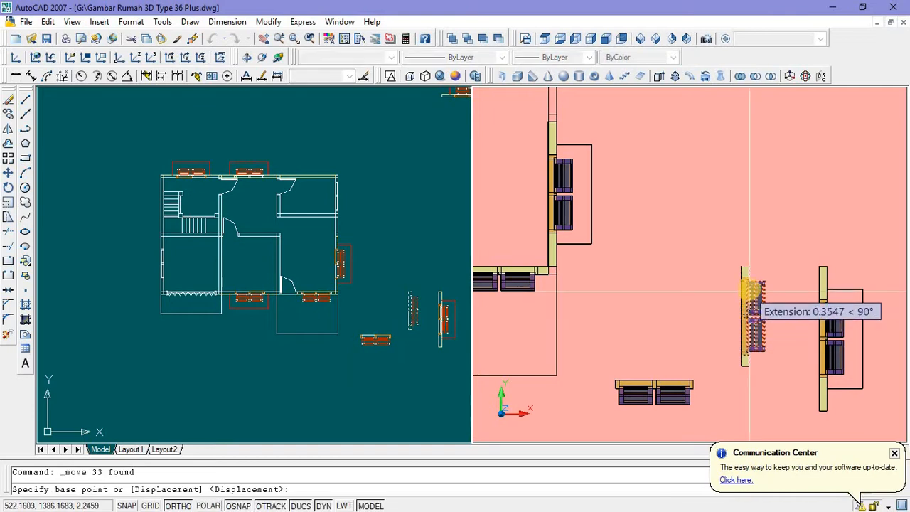
scroll(746, 299, "up", 3)
left_click(723, 224)
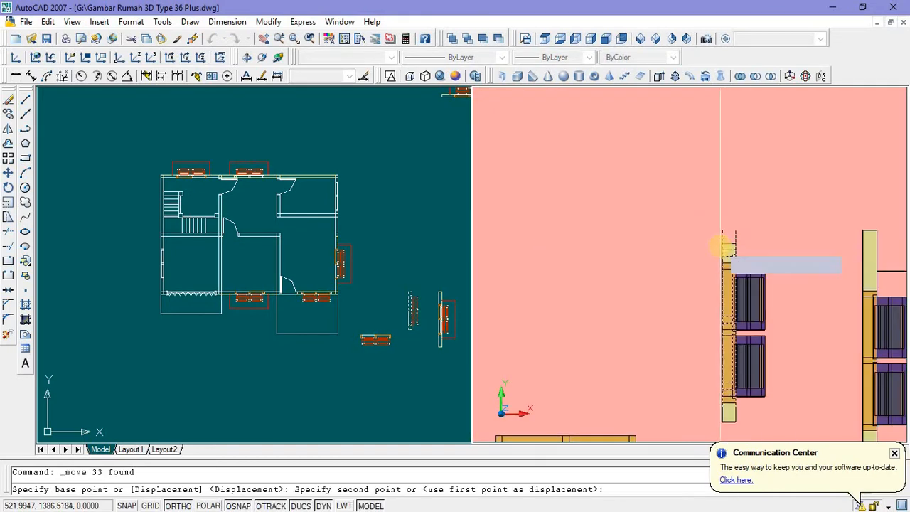
scroll(721, 243, "down", 3)
scroll(644, 217, "up", 3)
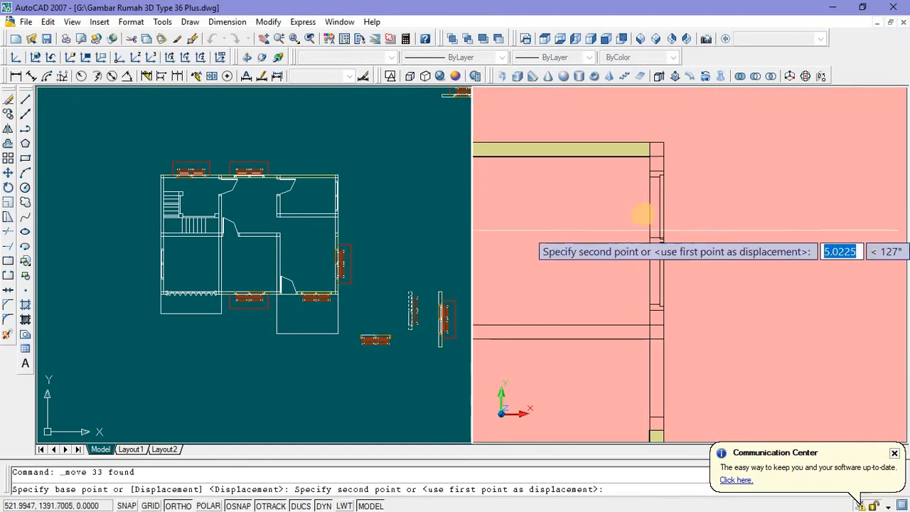
left_click(650, 160)
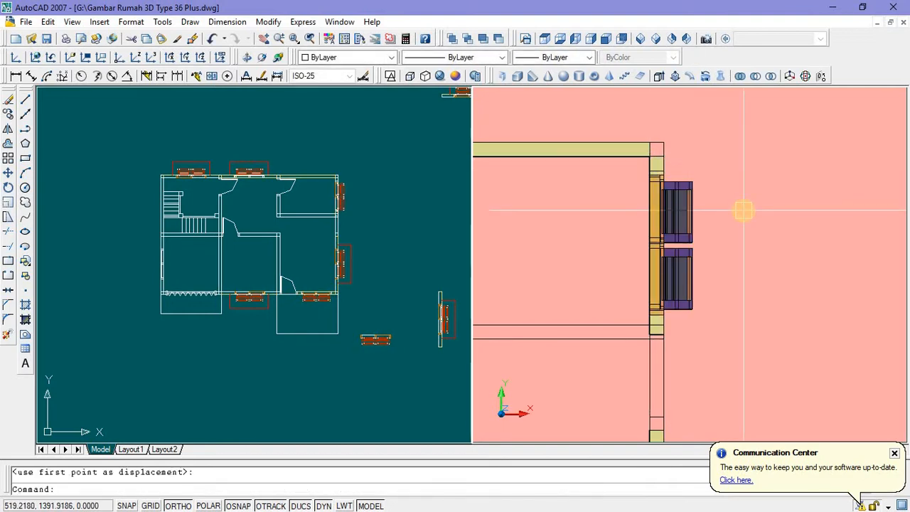
key("Escape")
Step: Slice the small rear room's side wall solid along the inner face line of the partition wall and delete the overhanging piece
middle_click_drag(696, 343, 688, 339)
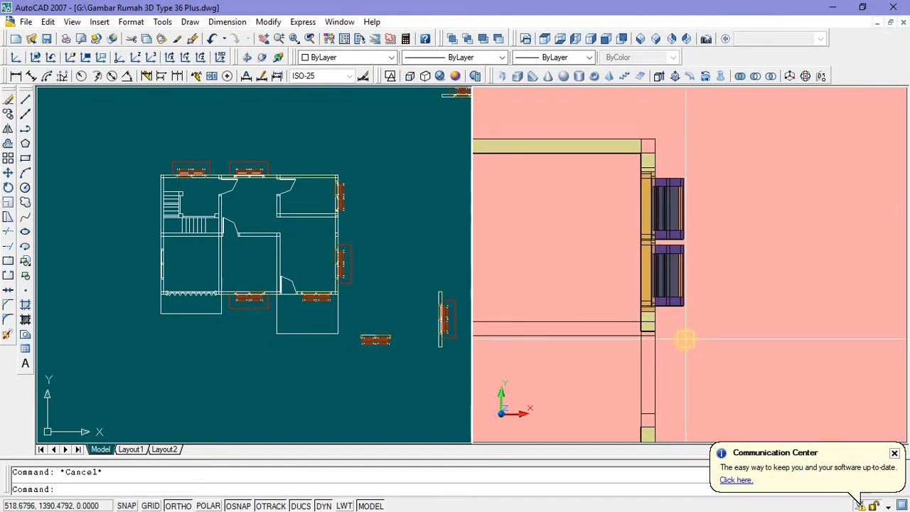
scroll(685, 339, "up", 2)
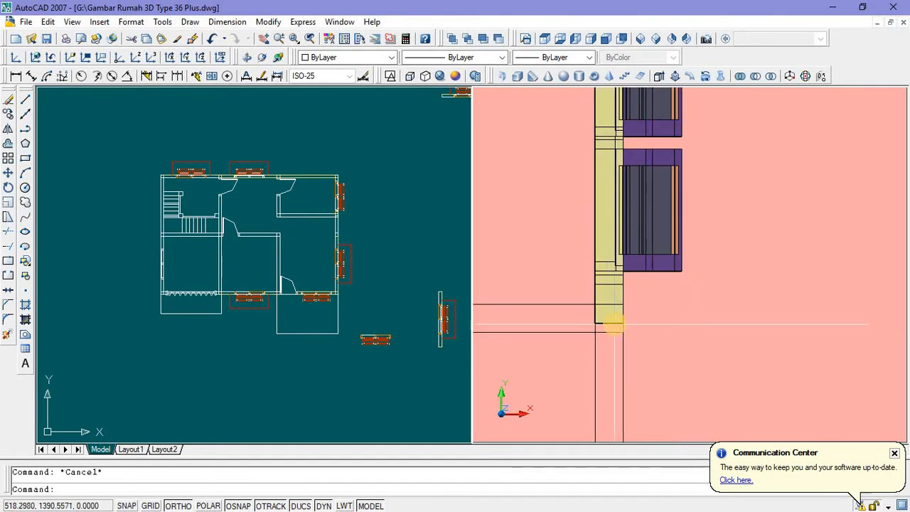
middle_click_drag(609, 320, 588, 315)
scroll(607, 315, "up", 3)
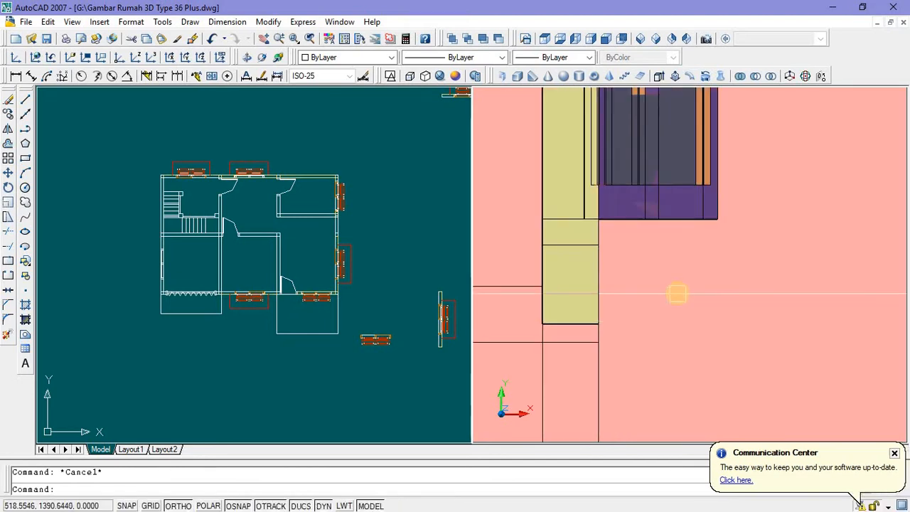
scroll(678, 292, "down", 2)
type("s")
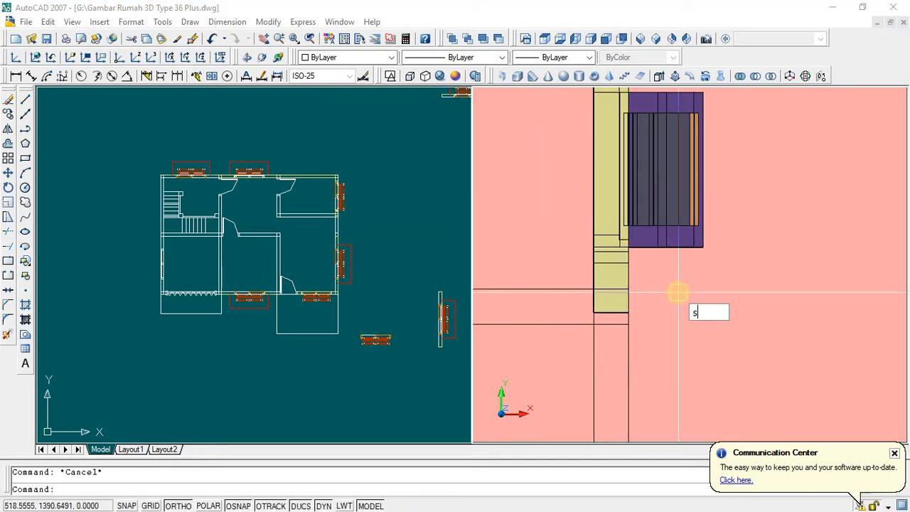
type("lice")
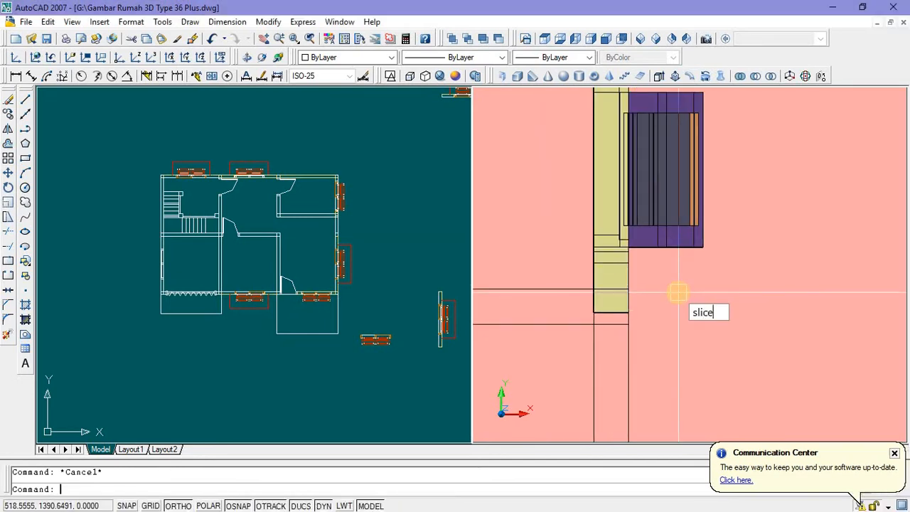
key("Return")
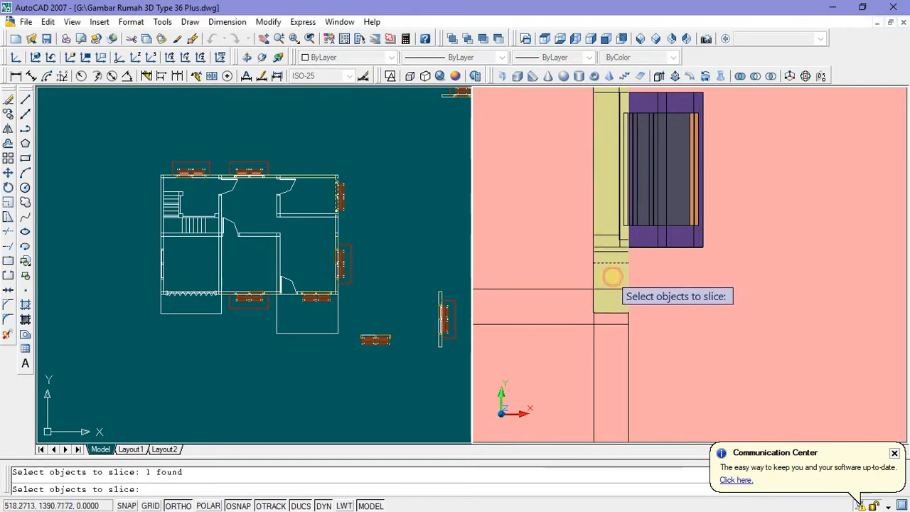
key("Return")
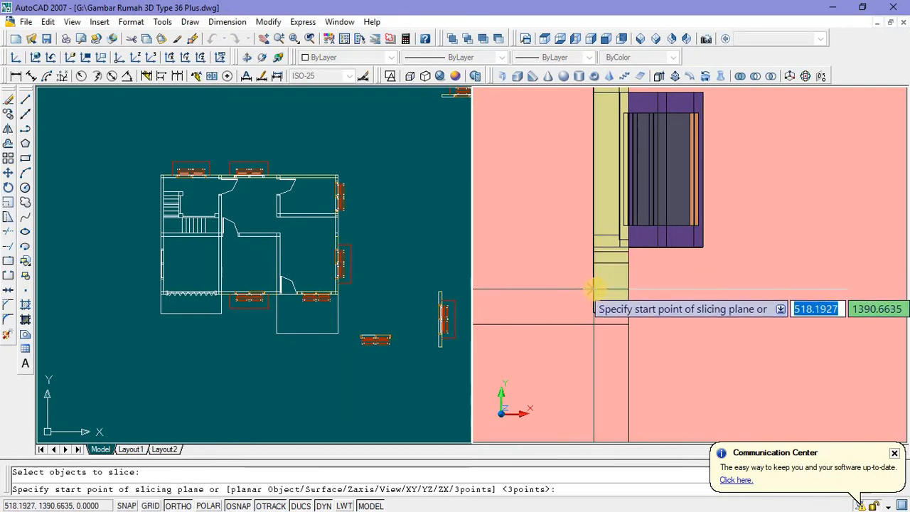
left_click(594, 288)
left_click(588, 289)
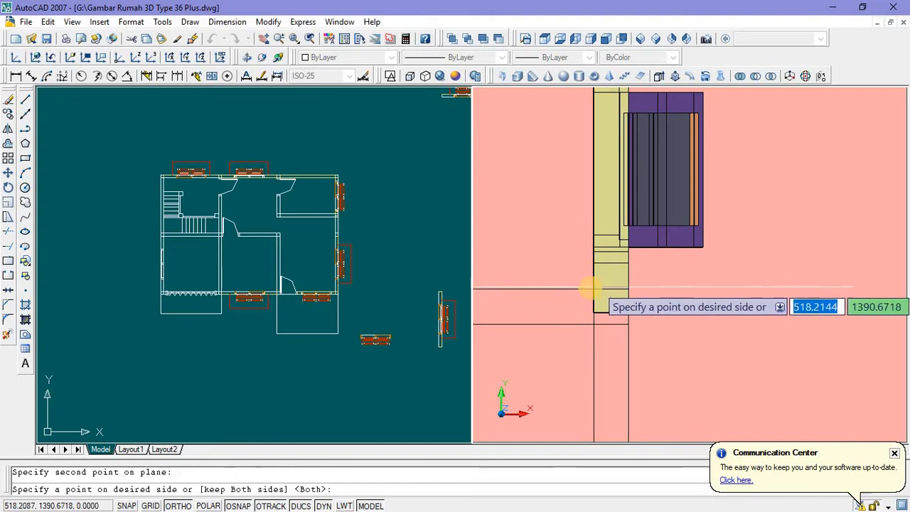
left_click(594, 288)
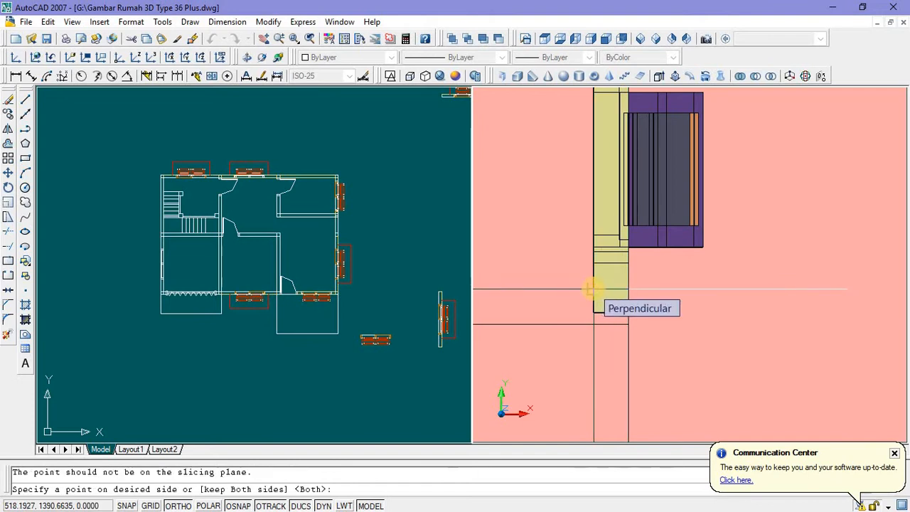
left_click(608, 315)
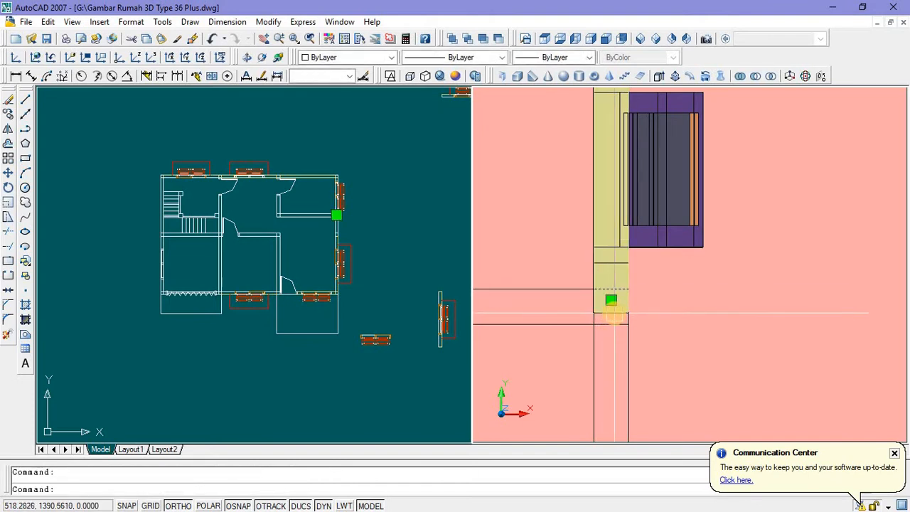
key("Delete")
Step: Draw a rectangle over the outer side wall's windowless segment, from the small rear room's partition to the next wall line near the existing window assembly
scroll(614, 310, "down", 4)
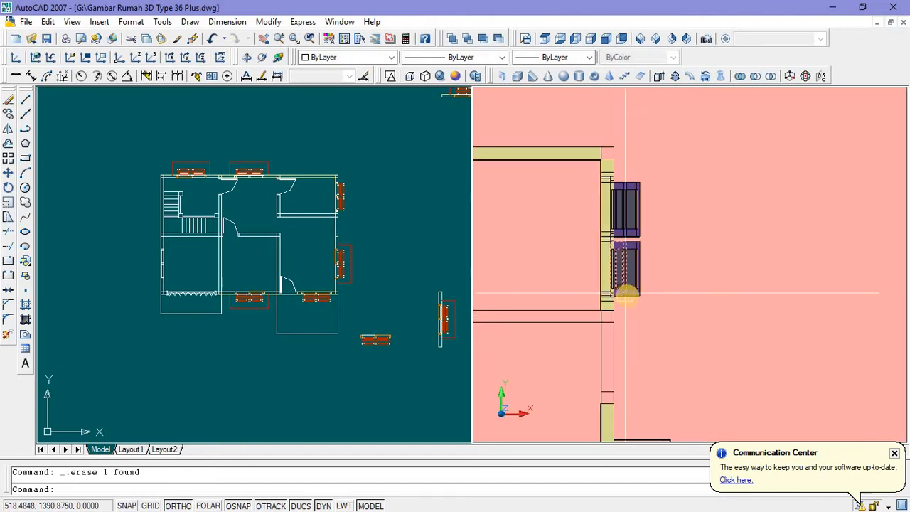
scroll(717, 303, "up", 5)
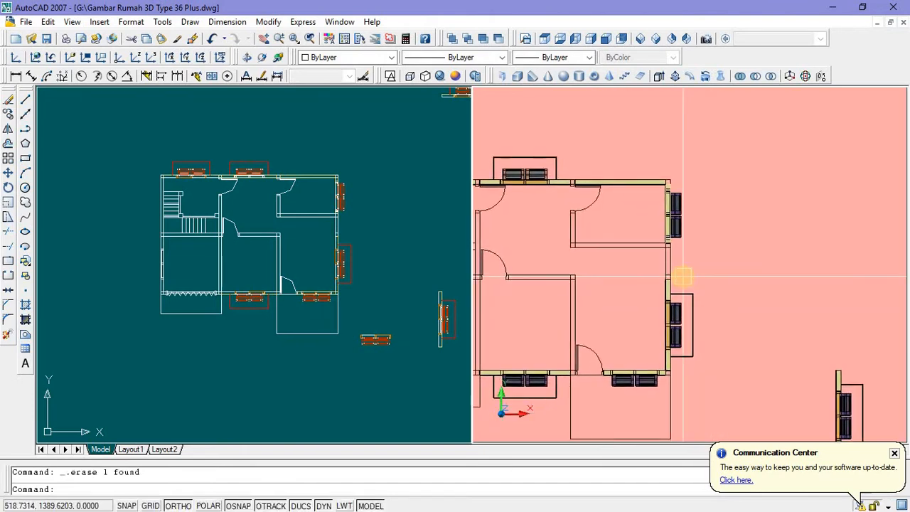
middle_click_drag(623, 265, 620, 265)
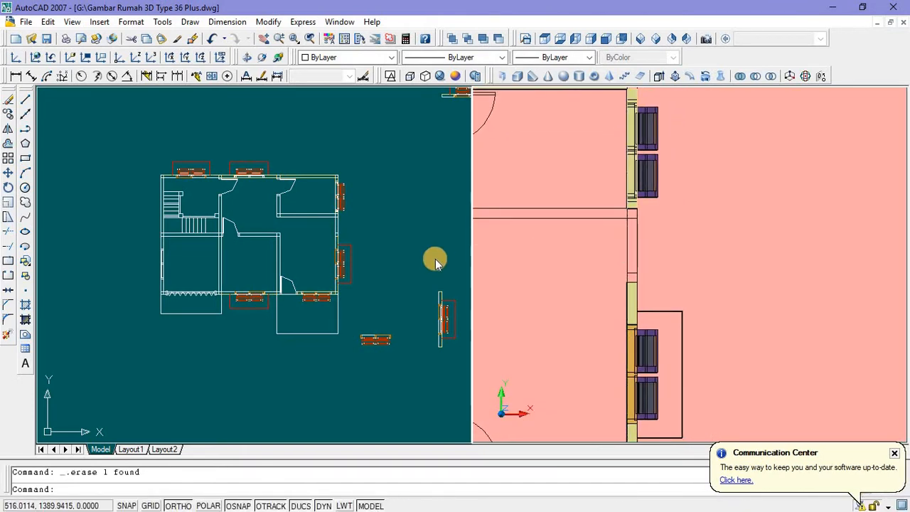
left_click(25, 159)
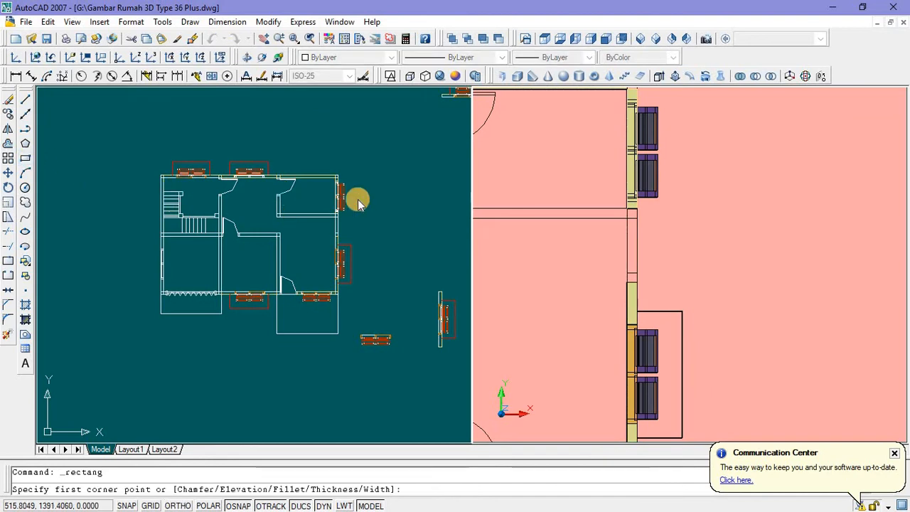
left_click(629, 224)
left_click(637, 274)
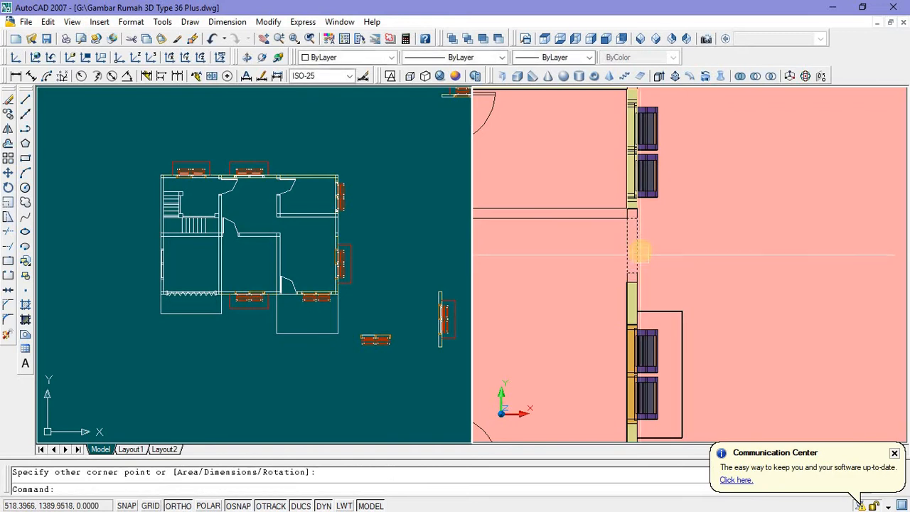
Step: Extrude the new side wall rectangle to a height of 4
left_click(637, 250)
type("ex")
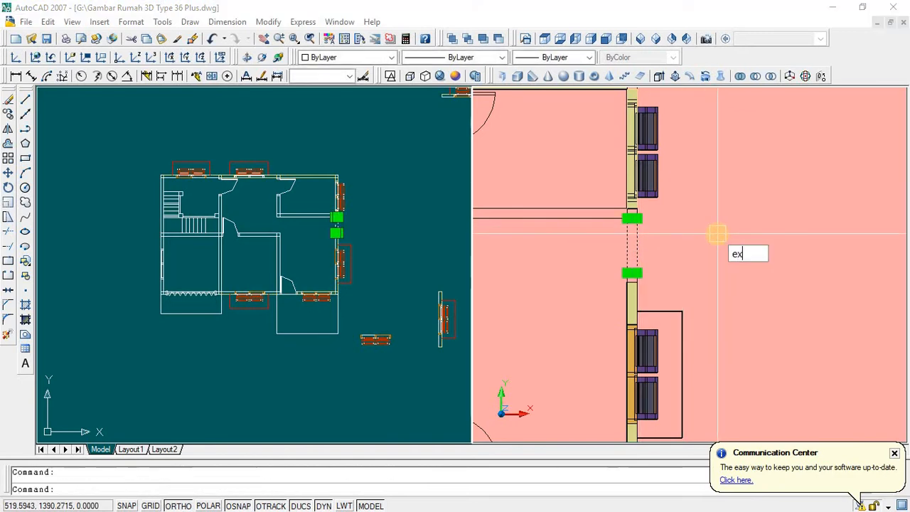
type("t")
key("Return")
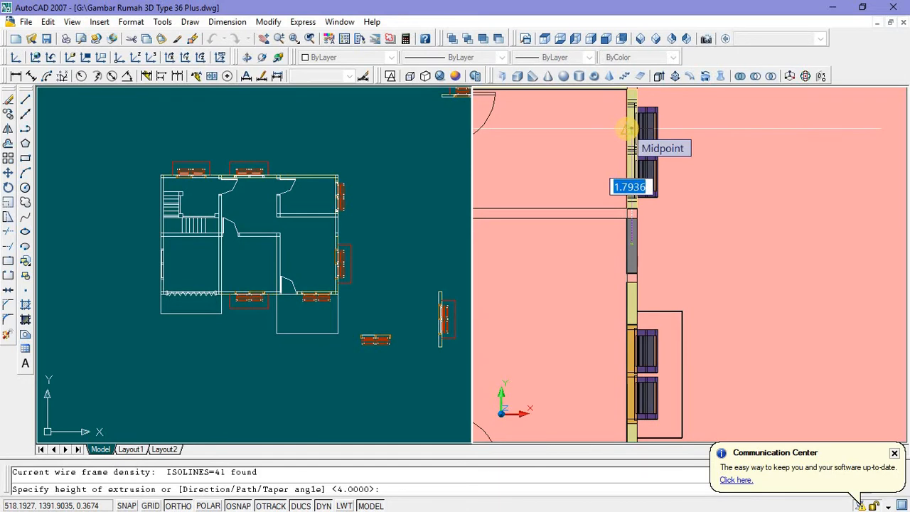
type("4")
key("Return")
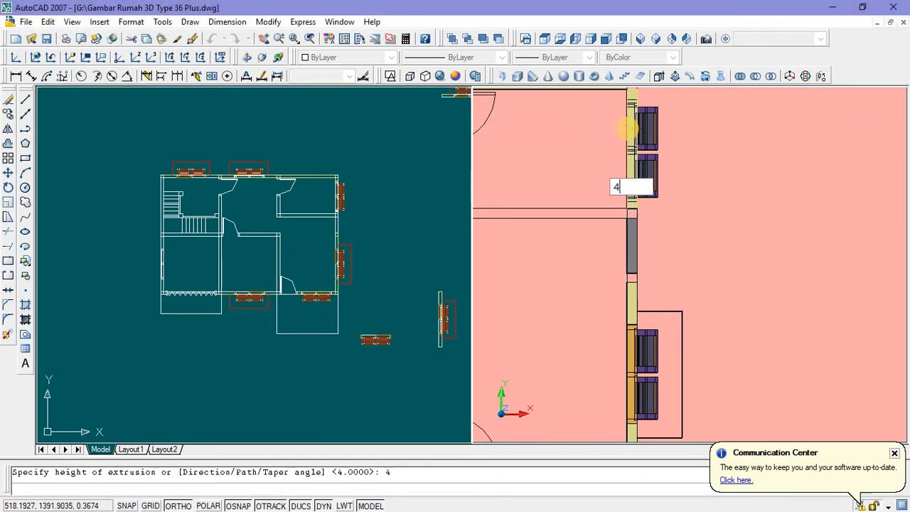
Step: Set the extruded side wall segment's colour to Color 41 to match the adjacent walls
scroll(618, 248, "up", 5)
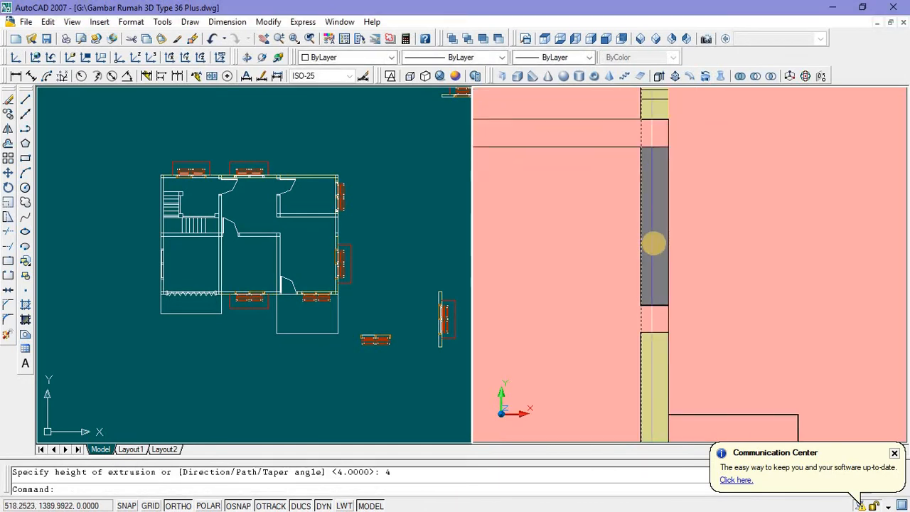
left_click(657, 238)
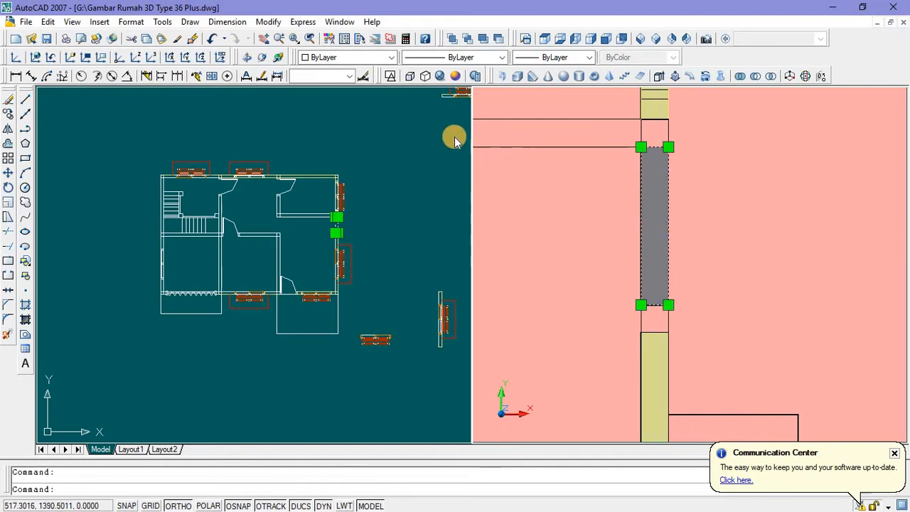
left_click(392, 57)
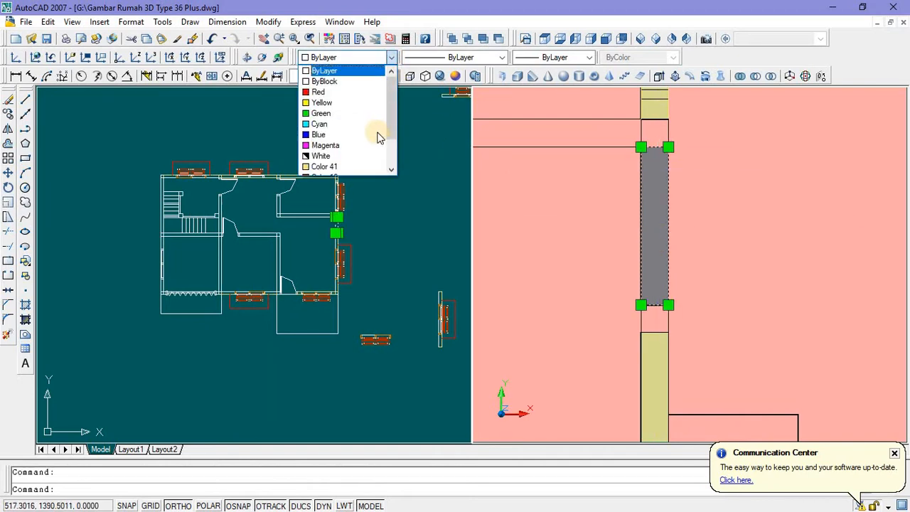
left_click(363, 168)
key("Escape")
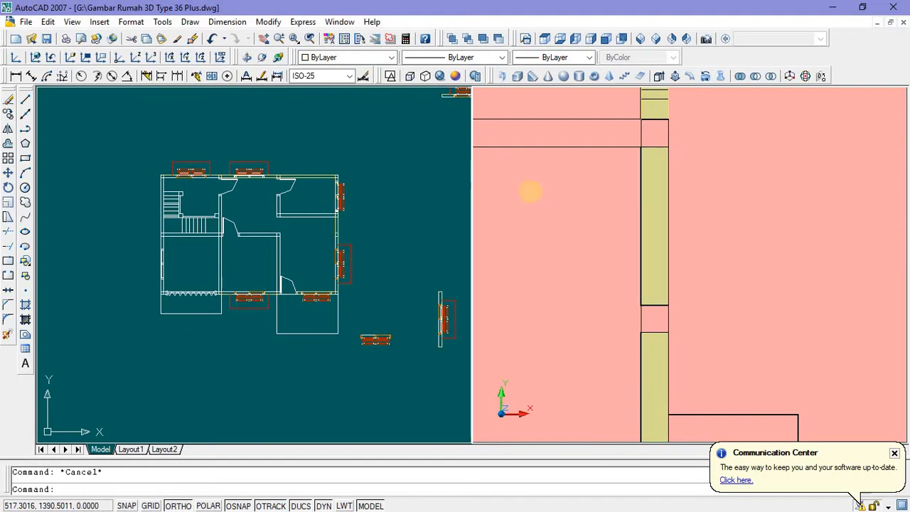
Step: Draw a rectangle over the partition wall beside the front door, from the interior cross wall down to the front wall
scroll(587, 219, "down", 5)
scroll(707, 246, "down", 5)
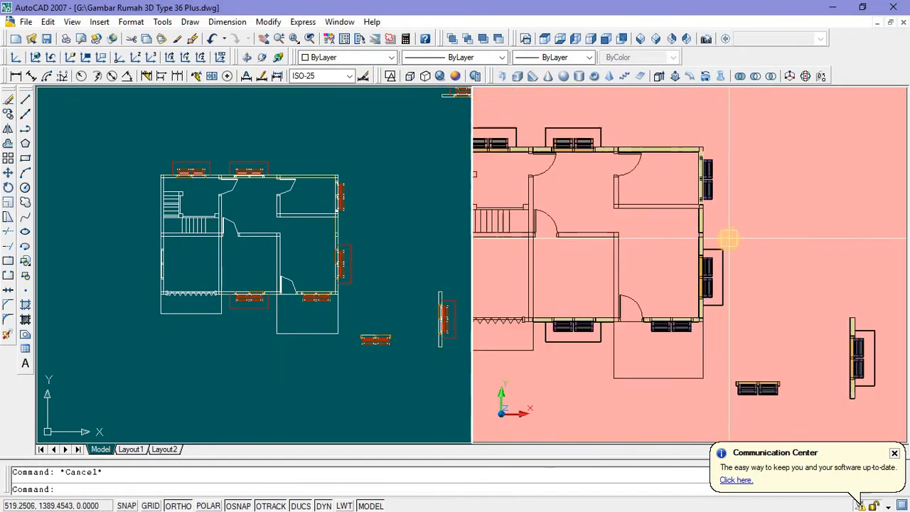
scroll(656, 275, "up", 2)
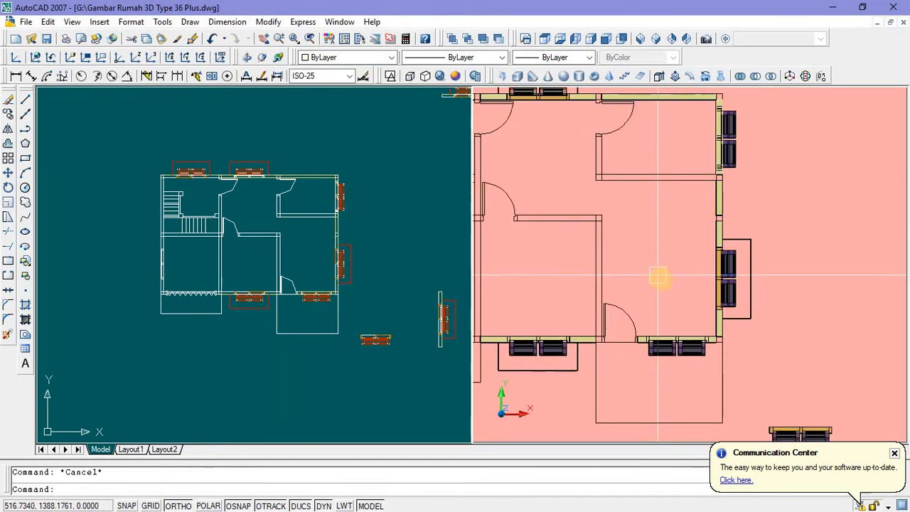
middle_click_drag(657, 276, 654, 248)
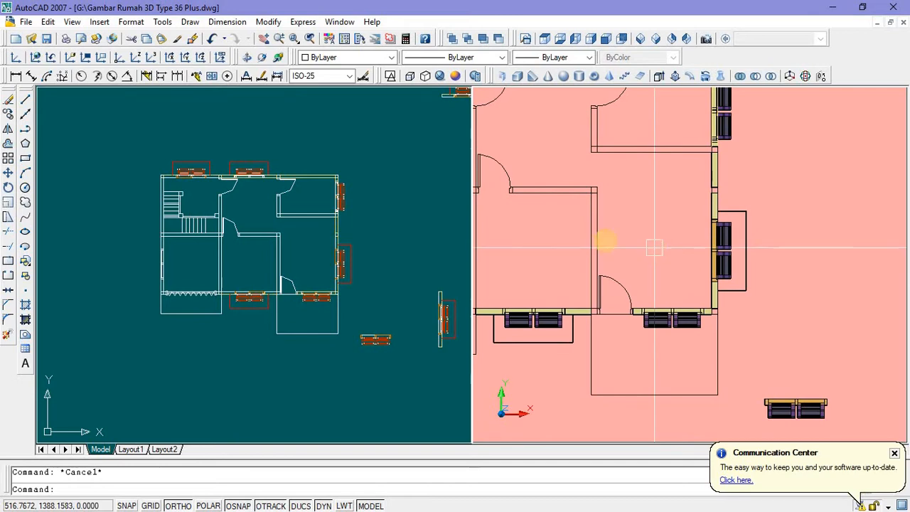
left_click(25, 159)
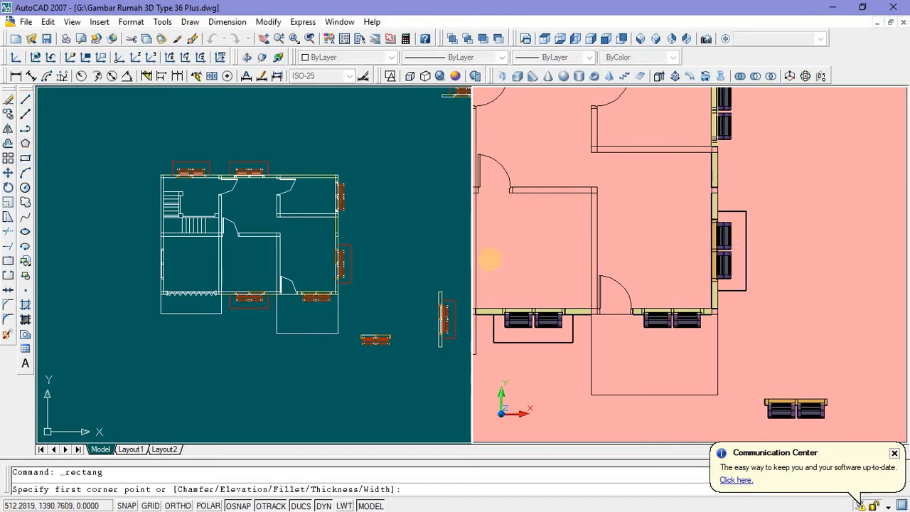
left_click(589, 194)
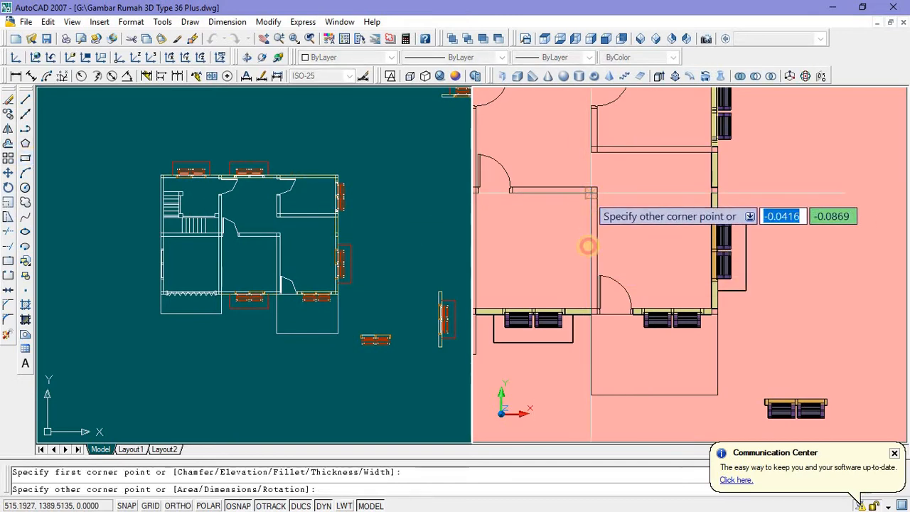
scroll(589, 309, "up", 5)
left_click(600, 303)
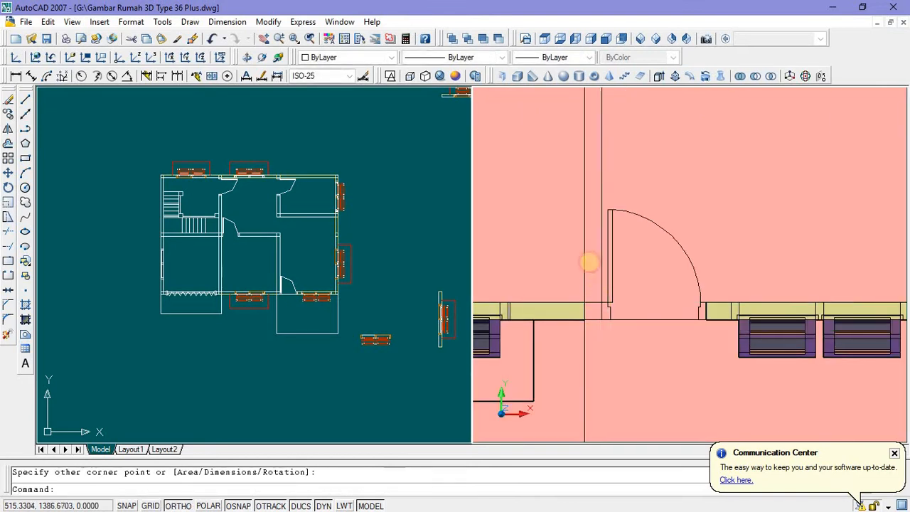
Step: Extrude the partition rectangle beside the front door to a height of 4
scroll(587, 260, "down", 3)
left_click(588, 258)
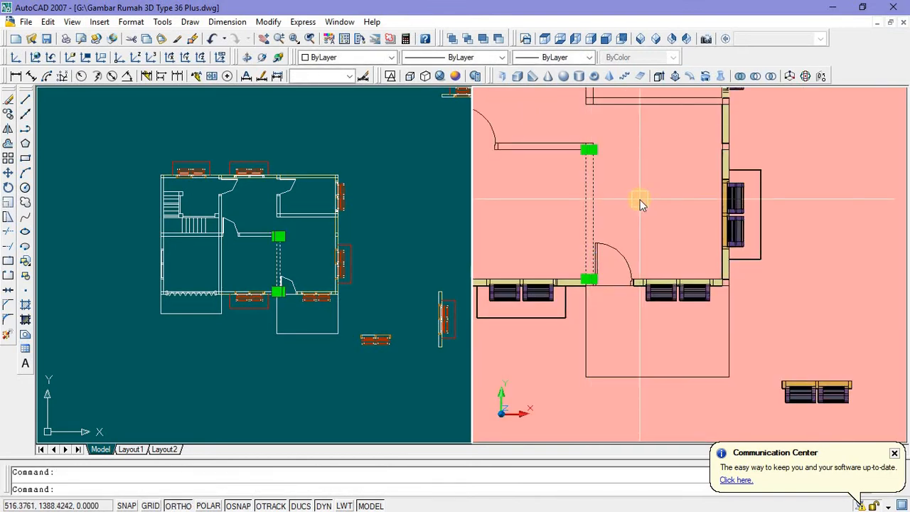
type("ext")
key("Return")
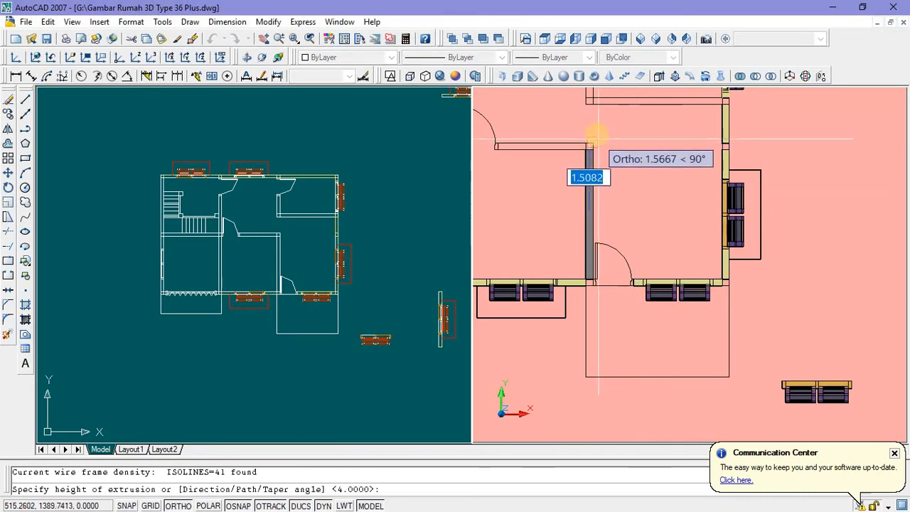
type("4")
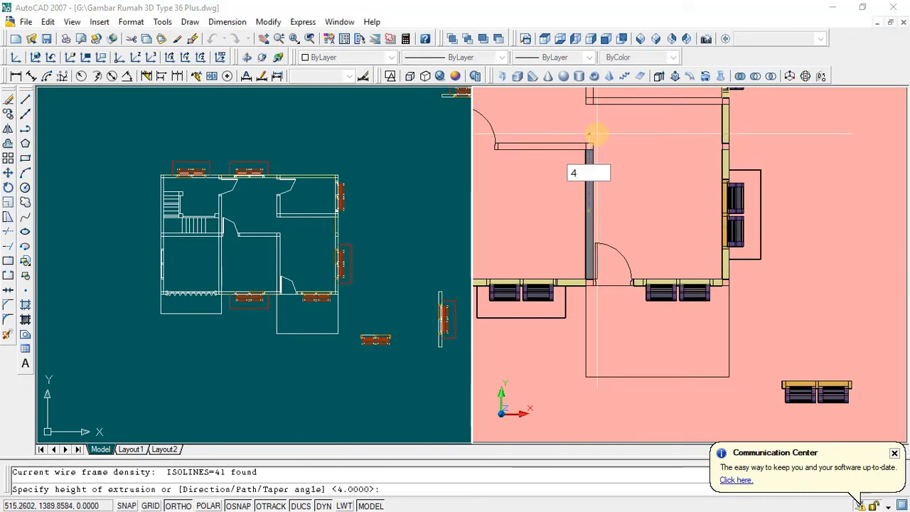
key("Return")
Step: Set the extruded partition beside the front door to Color 41
scroll(589, 180, "up", 2)
scroll(589, 180, "up", 2)
left_click(586, 192)
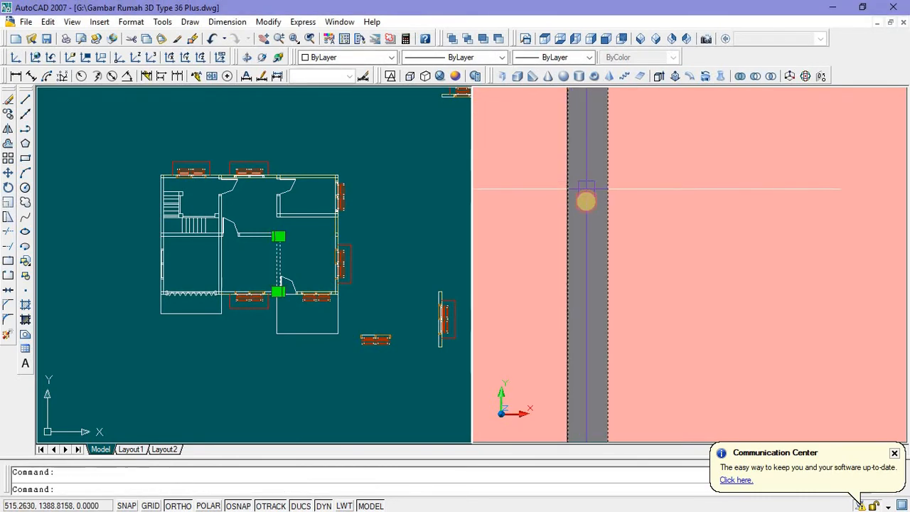
scroll(586, 192, "down", 2)
left_click(391, 57)
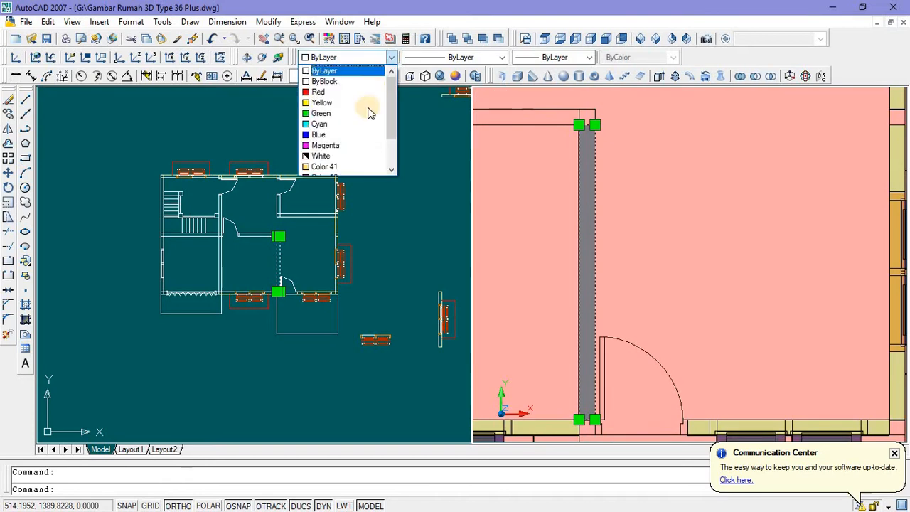
left_click(354, 167)
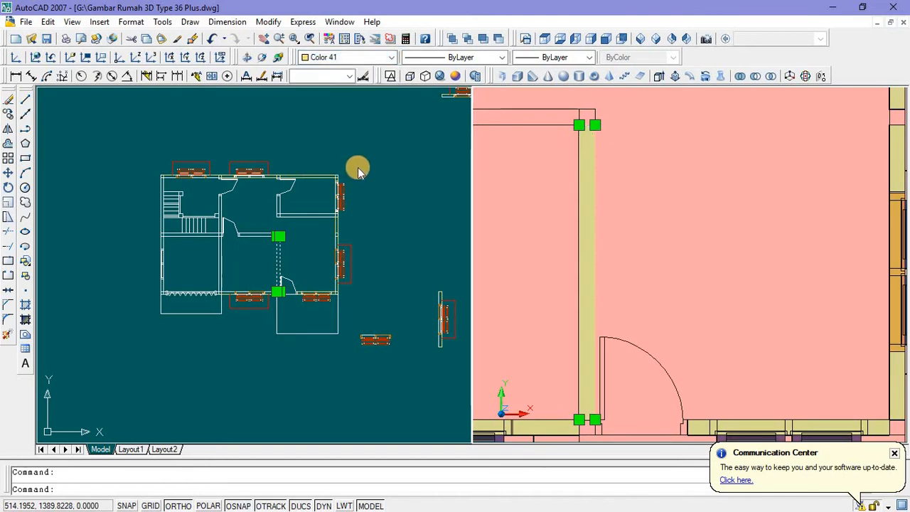
key("Escape")
Step: Draw a rectangle over the middle front room's rear wall, from the door jamb to the corner with the extruded partition
scroll(538, 228, "down", 3)
scroll(543, 206, "up", 2)
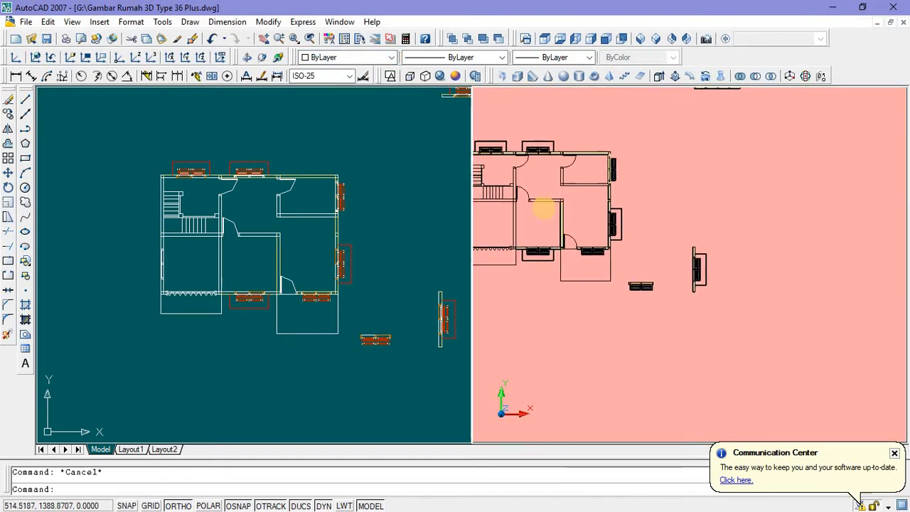
left_click(25, 158)
scroll(515, 178, "up", 4)
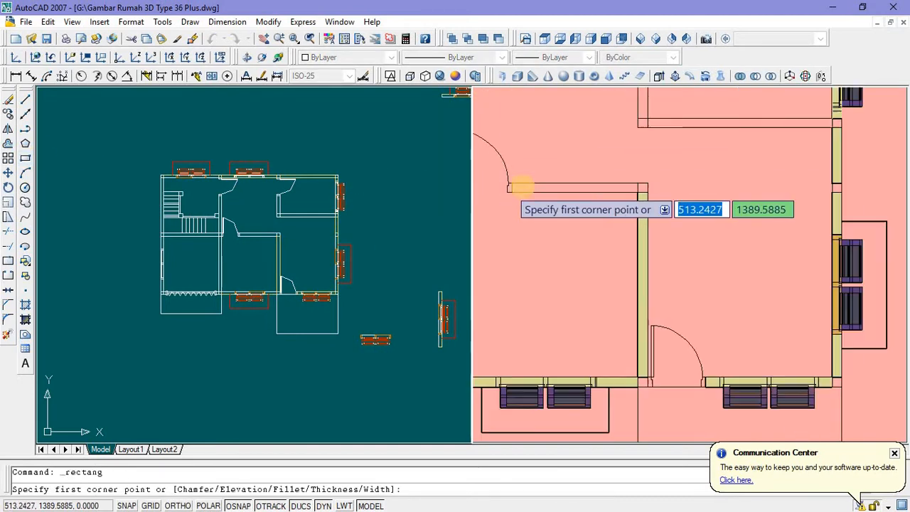
left_click(514, 174)
scroll(540, 203, "down", 2)
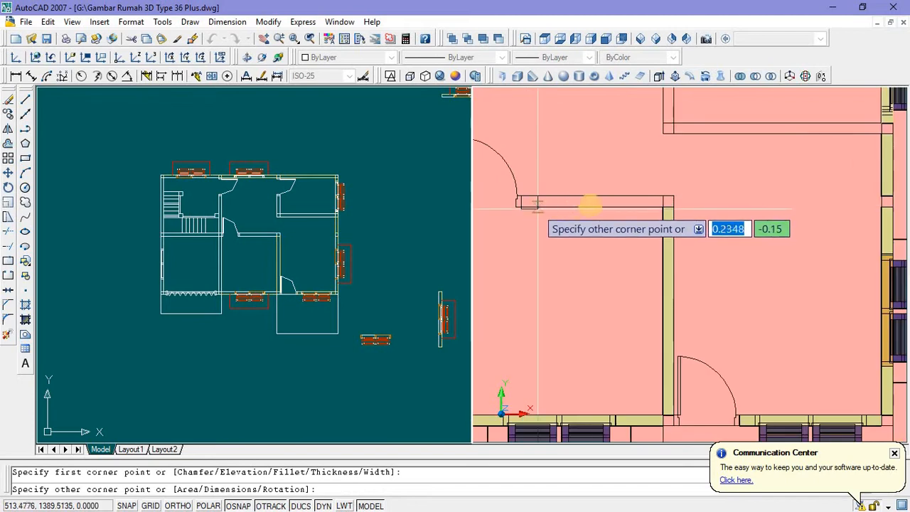
left_click(661, 206)
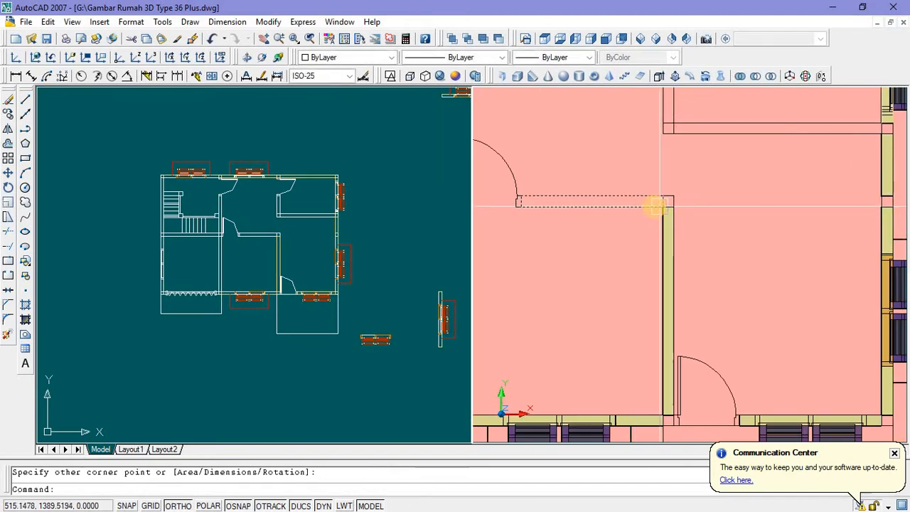
key("Escape")
Step: Extrude the middle front room's rear wall rectangle to a height of 4
left_click(605, 207)
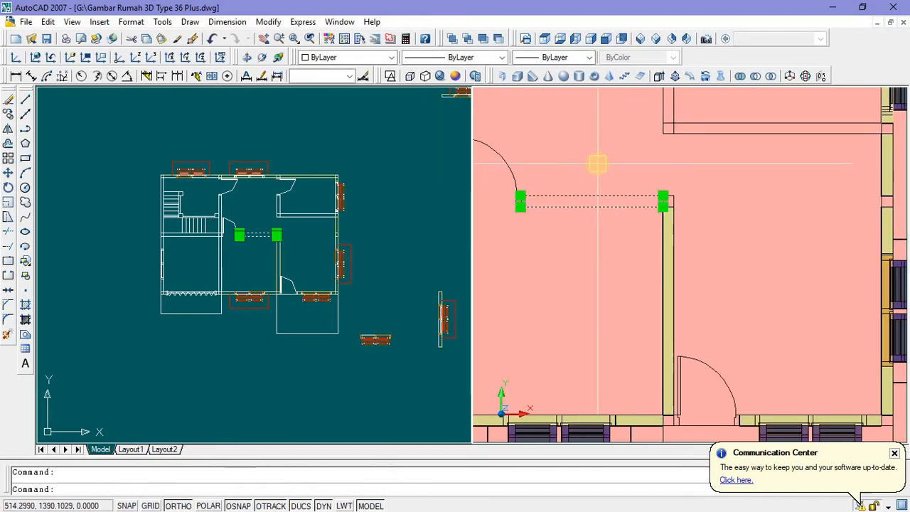
type("ext")
key("Return")
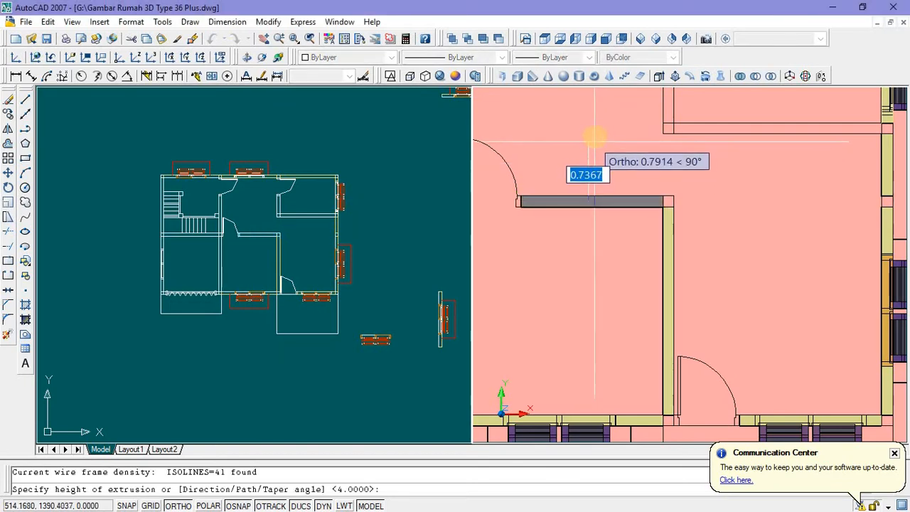
type("4")
key("Return")
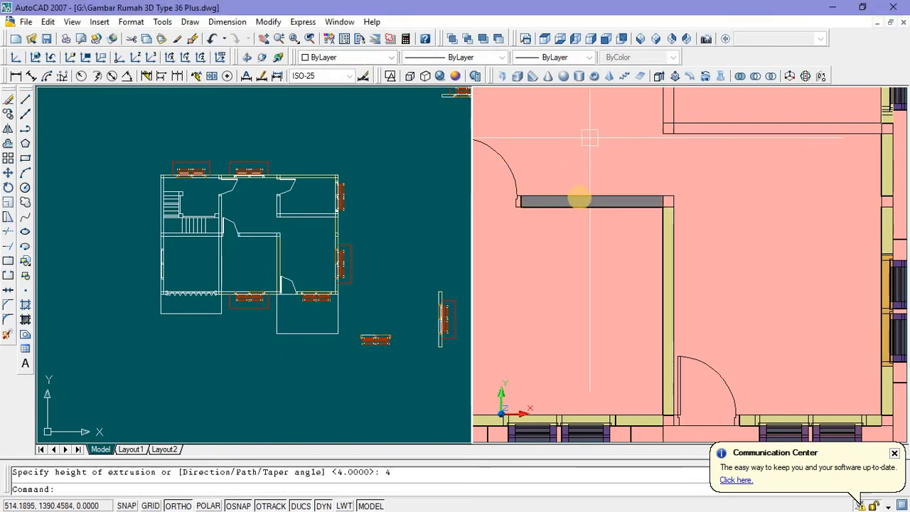
Step: Draw a rectangle 0.15 by 4.95 over the long interior wall, from the rear door jamb past the stairs to the front wall
scroll(582, 193, "down", 5)
scroll(581, 179, "up", 4)
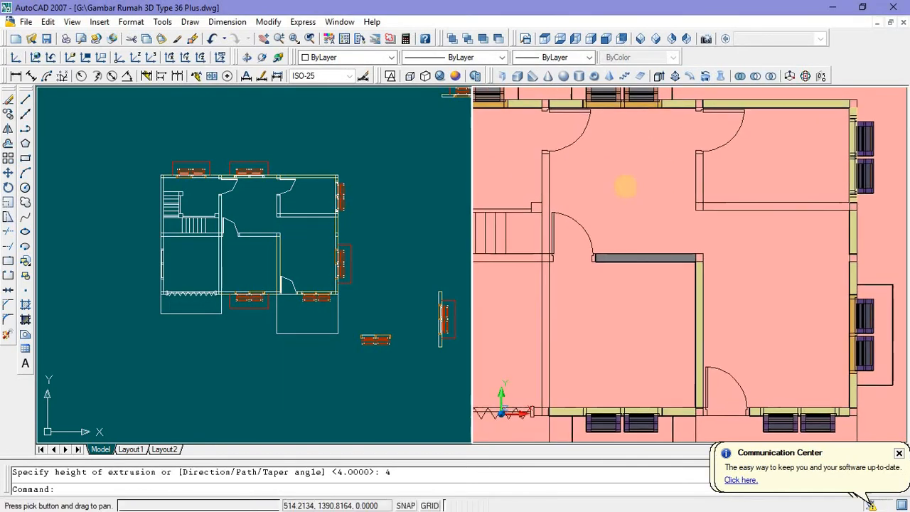
scroll(620, 184, "down", 2)
middle_click_drag(613, 188, 605, 167)
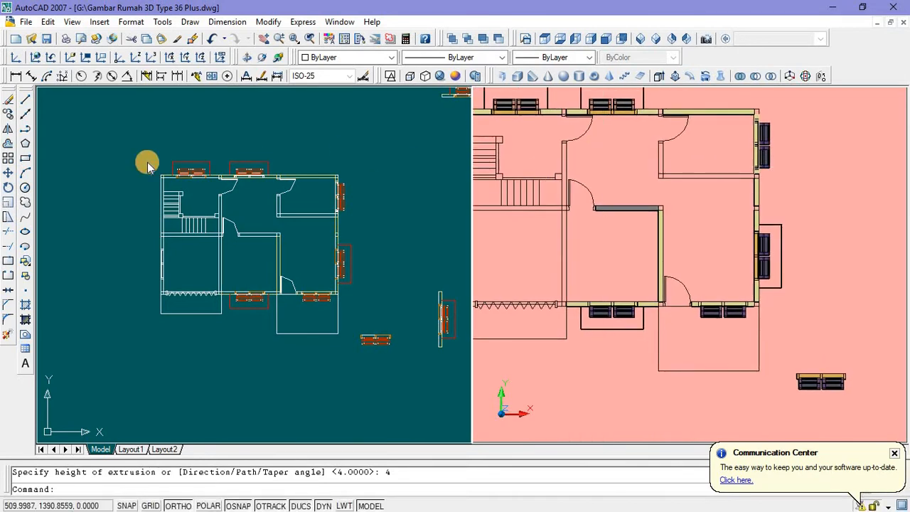
left_click(25, 158)
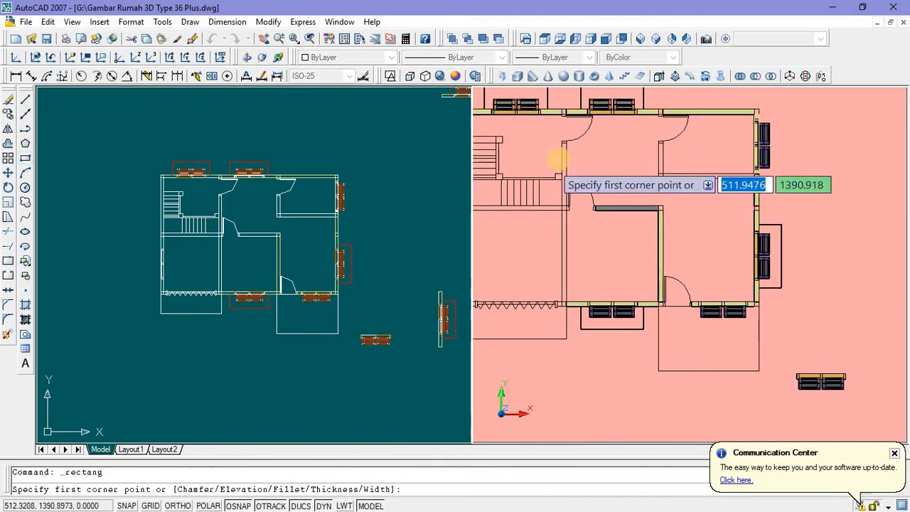
scroll(566, 148, "up", 4)
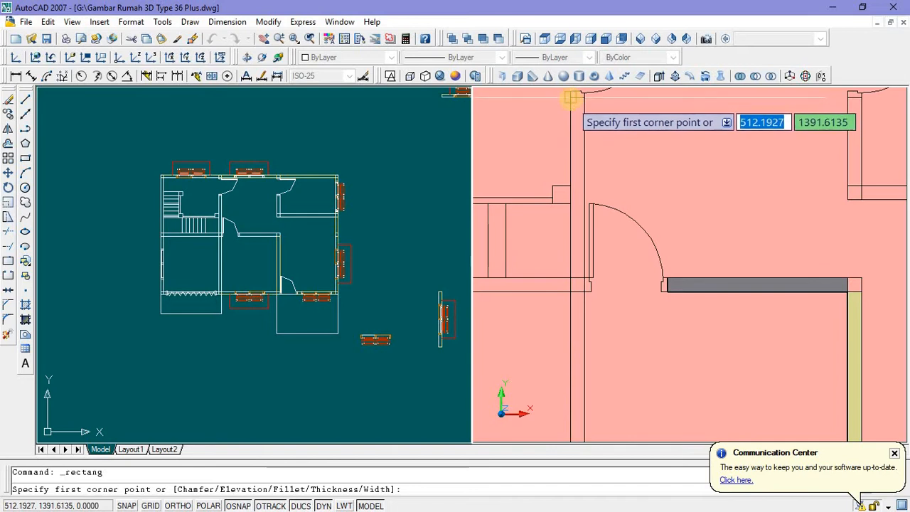
left_click(573, 117)
scroll(577, 275, "down", 3)
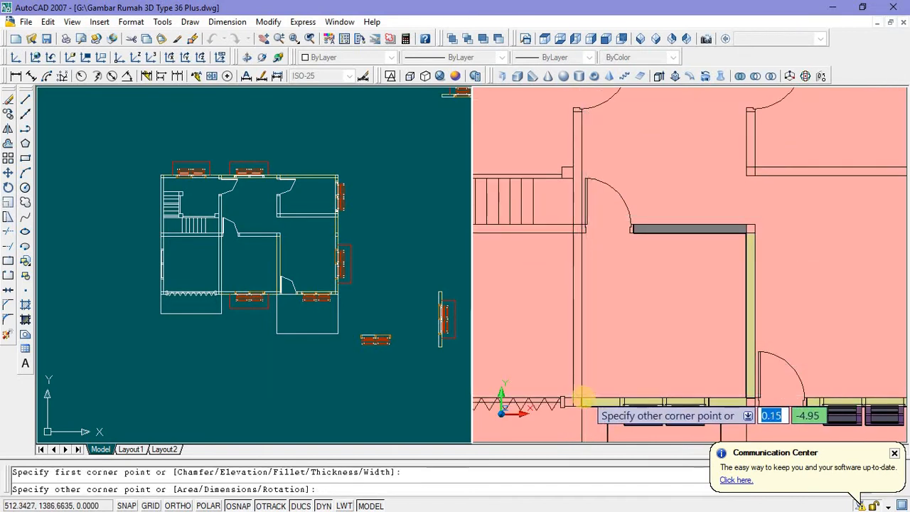
left_click(583, 399)
key("Escape")
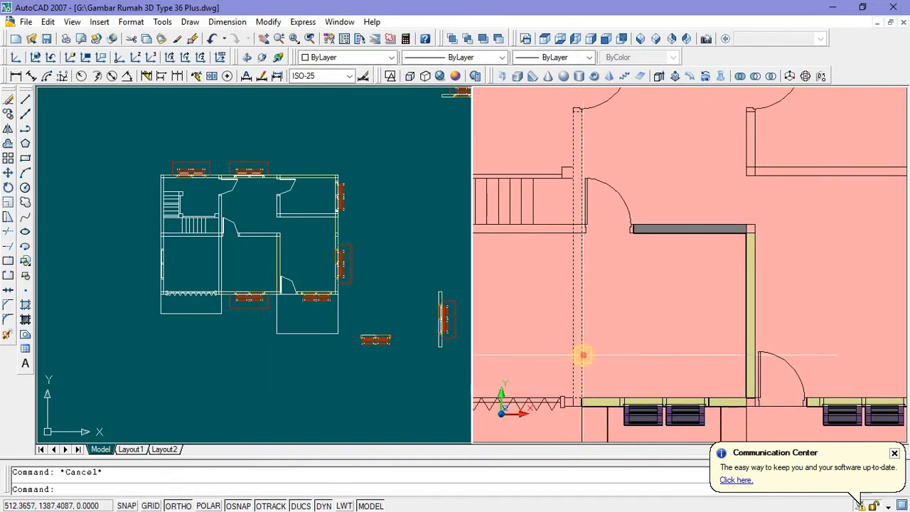
Step: Extrude the long interior wall rectangle beside the stairs to a height of 4
left_click(583, 354)
type("ex")
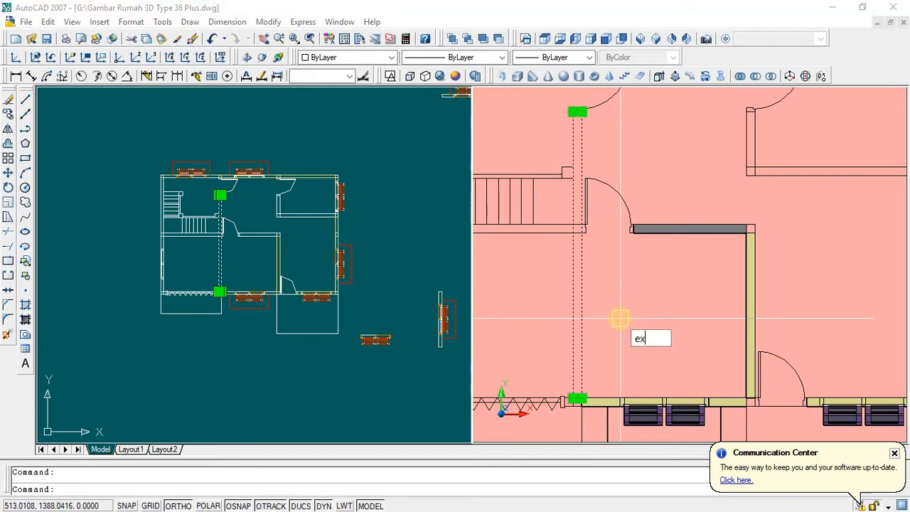
type("t")
key("Return")
scroll(611, 298, "down", 4)
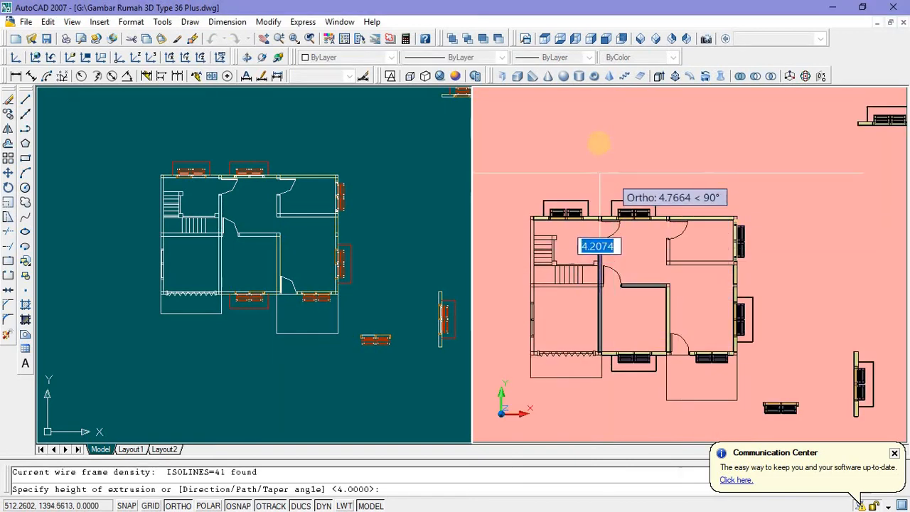
type("4")
key("Return")
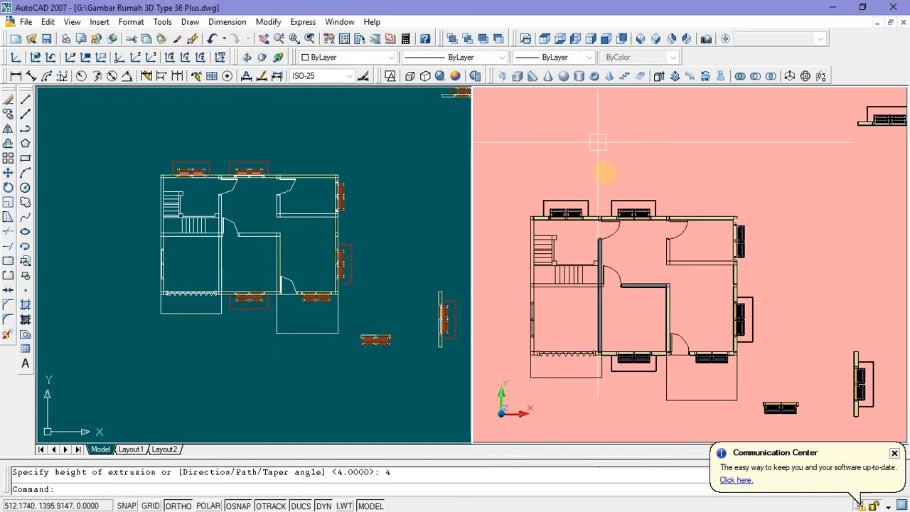
Step: Set the middle front room's rear wall and the long interior wall to Color 41
scroll(611, 242, "up", 5)
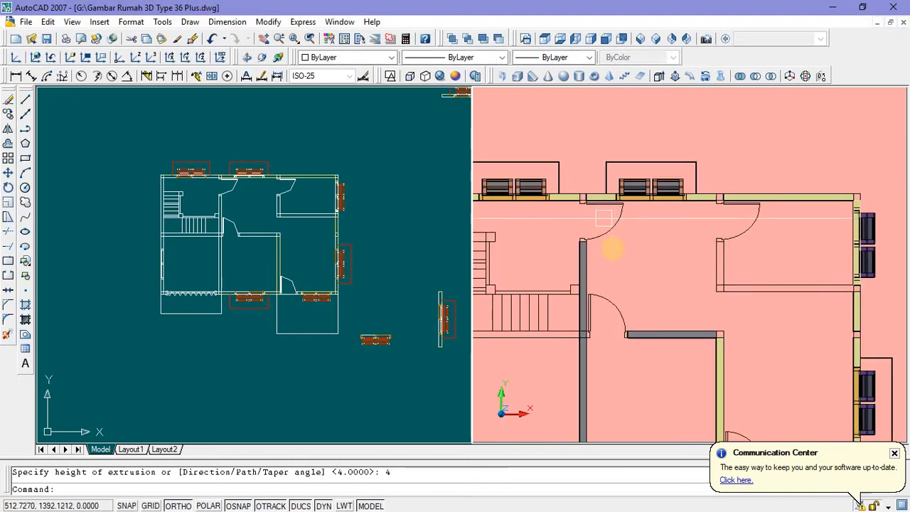
scroll(618, 252, "down", 4)
scroll(628, 263, "up", 7)
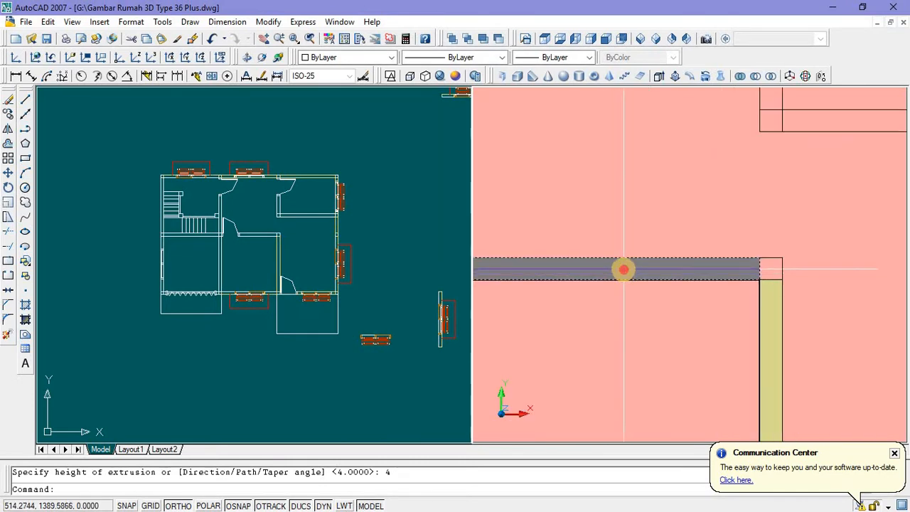
left_click(624, 269)
scroll(612, 277, "down", 4)
scroll(547, 288, "up", 5)
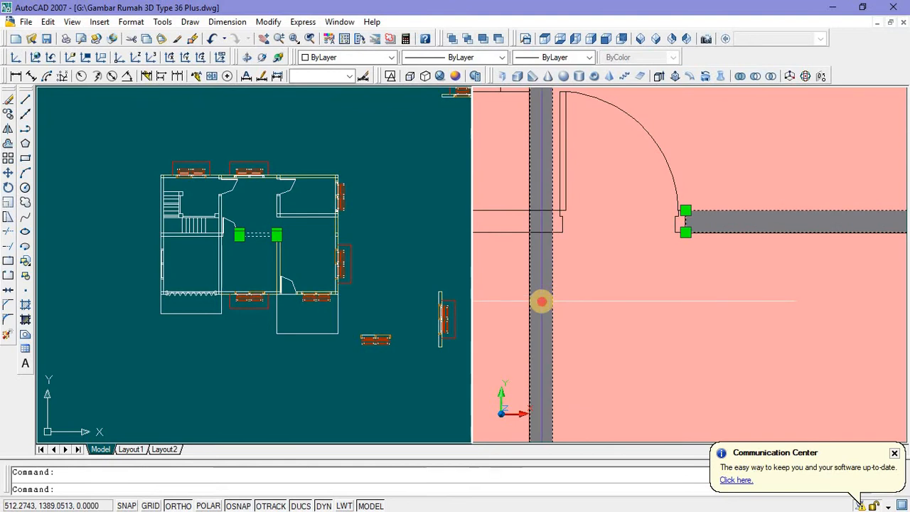
scroll(574, 320, "down", 5)
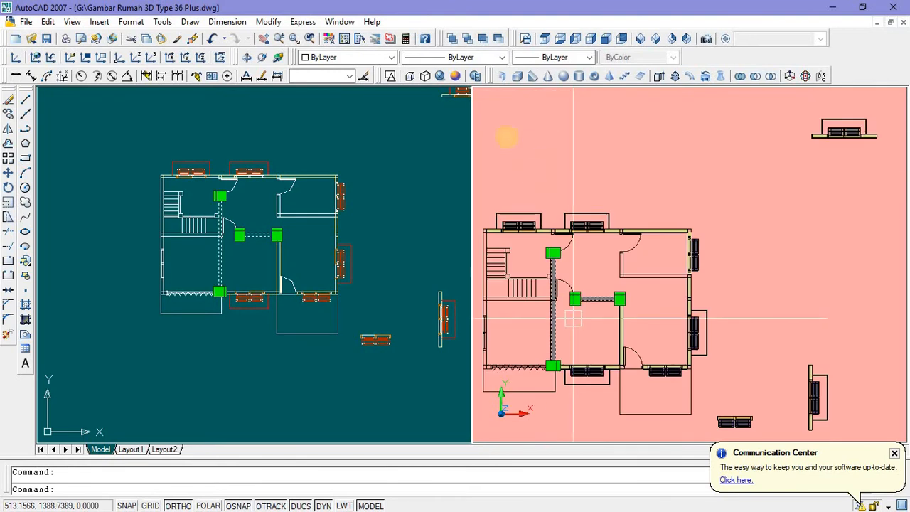
left_click(390, 58)
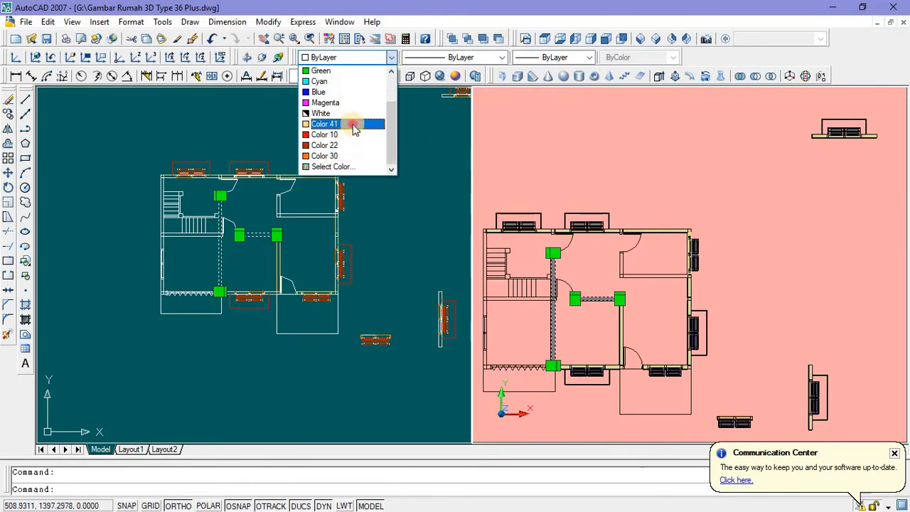
left_click(352, 125)
key("Escape")
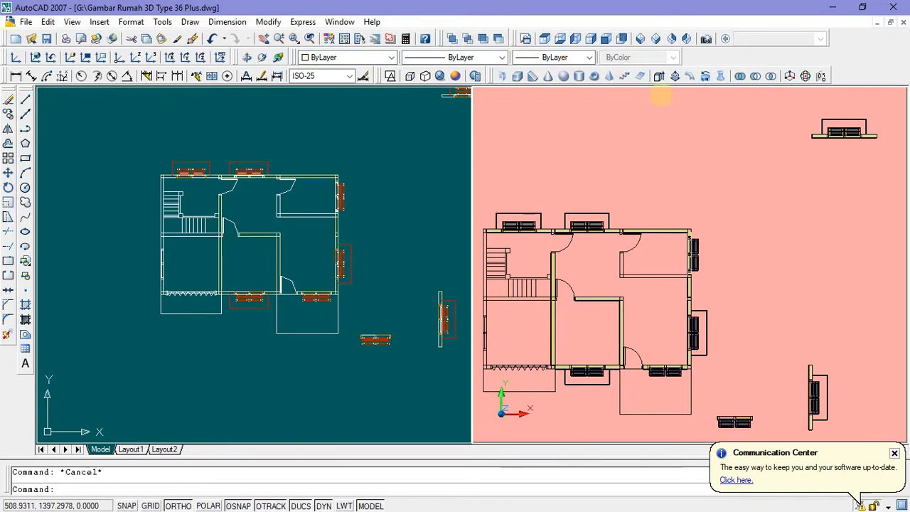
Step: Show the 3D viewport in southwest isometric view and examine the extruded walls and windows
left_click(640, 39)
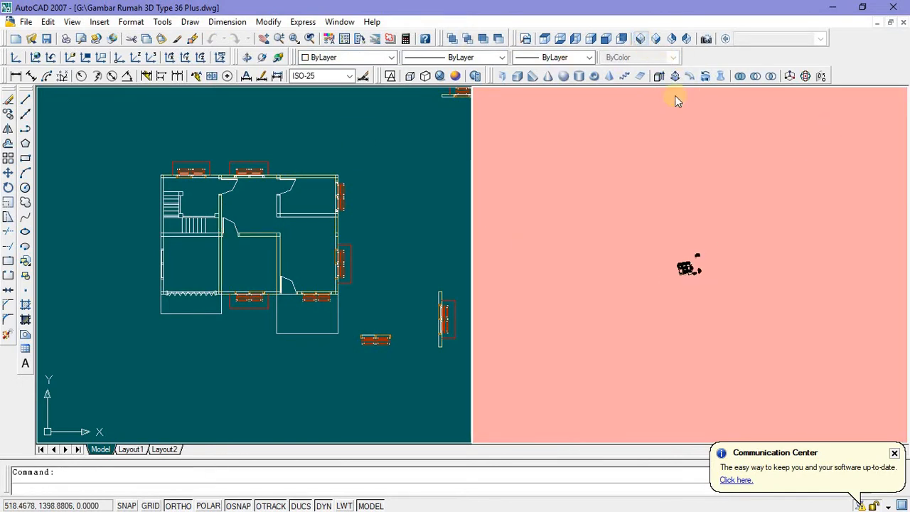
scroll(743, 349, "down", 5)
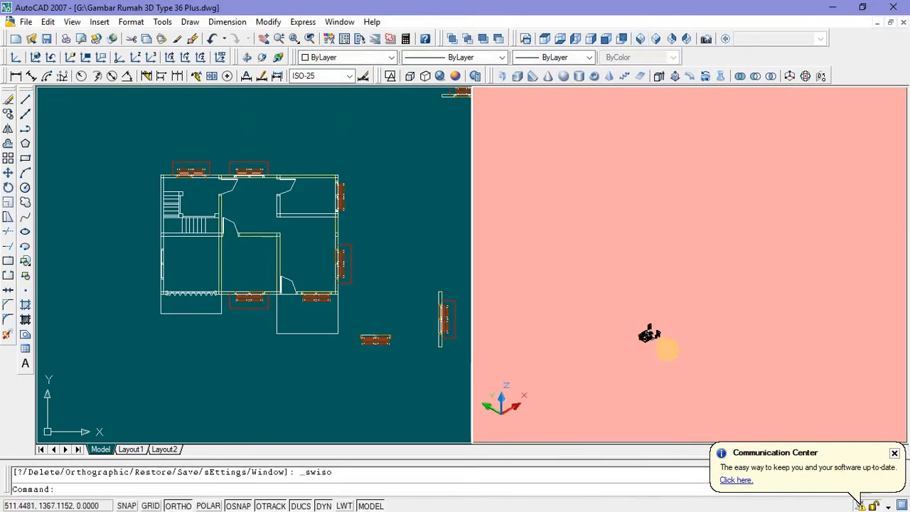
scroll(646, 331, "up", 8)
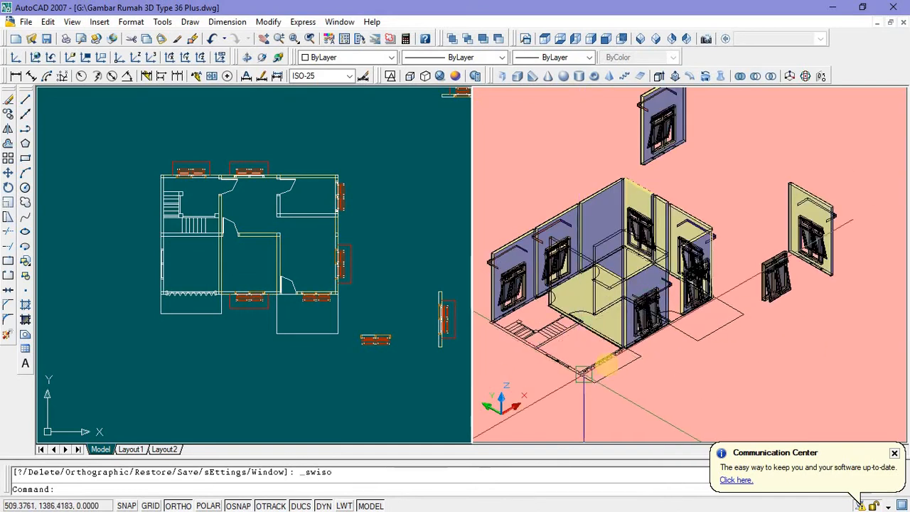
scroll(619, 370, "down", 4)
scroll(621, 346, "up", 7)
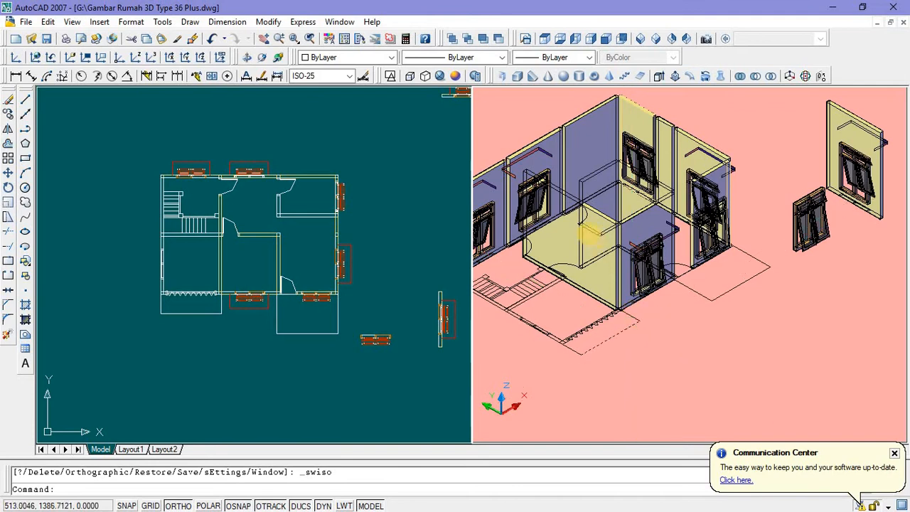
scroll(583, 236, "down", 2)
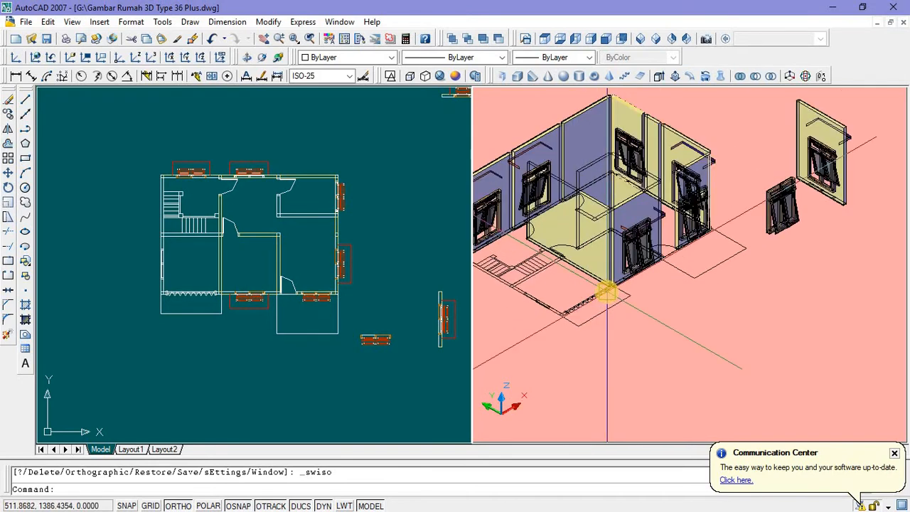
Step: Copy the canopy outline of the front window on the right side wall straight back about 3.41 to the rear window on that wall
left_click(410, 227)
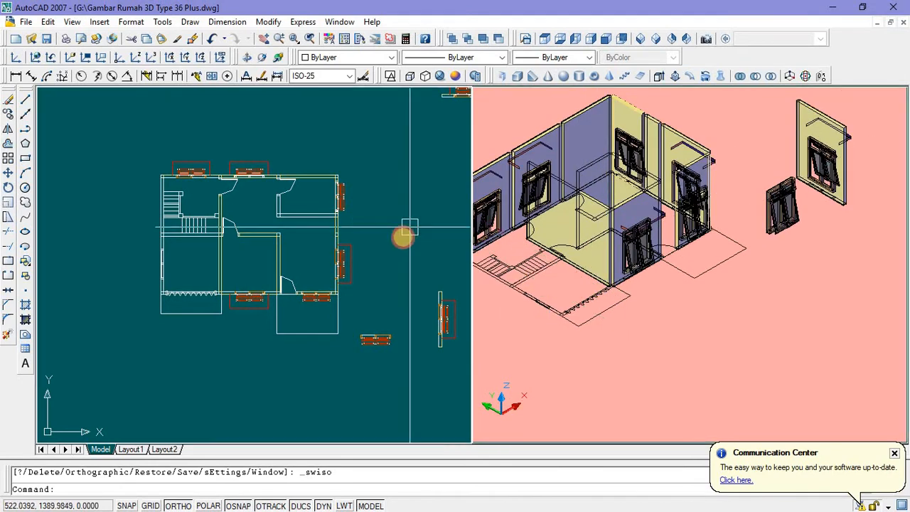
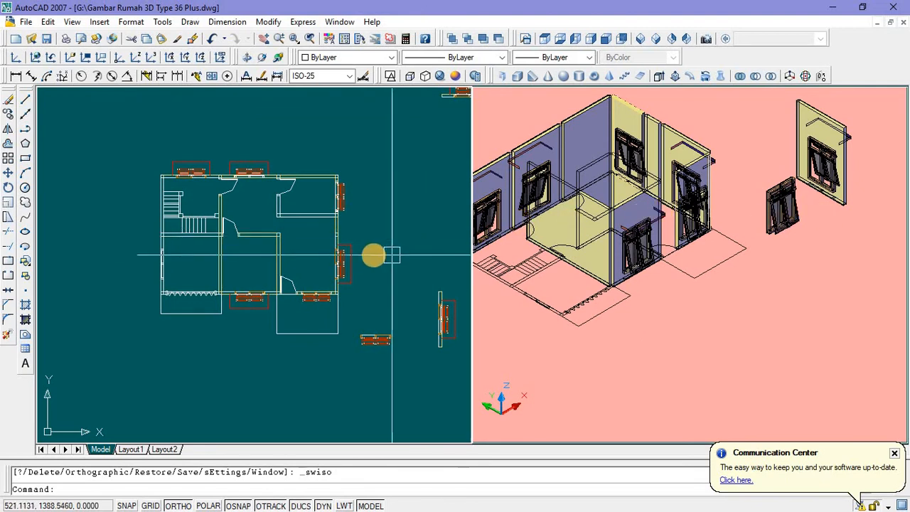
scroll(357, 255, "up", 2)
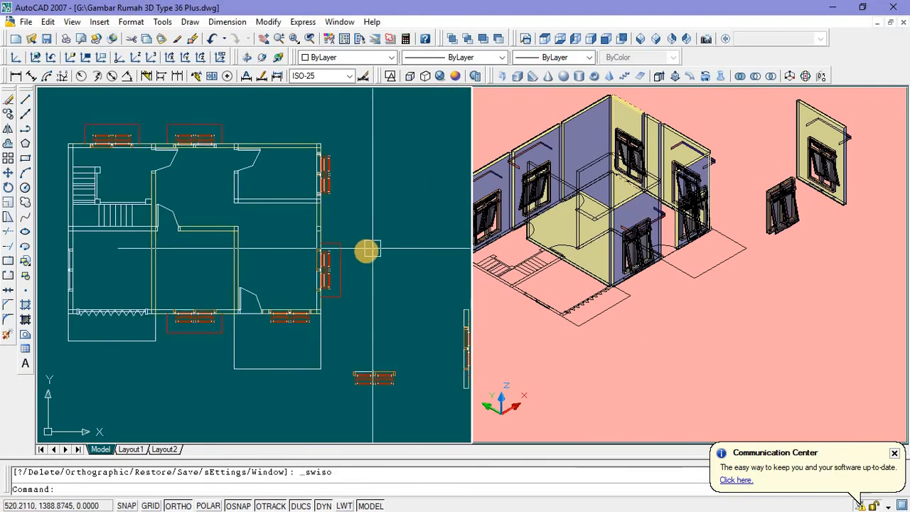
left_click(339, 260)
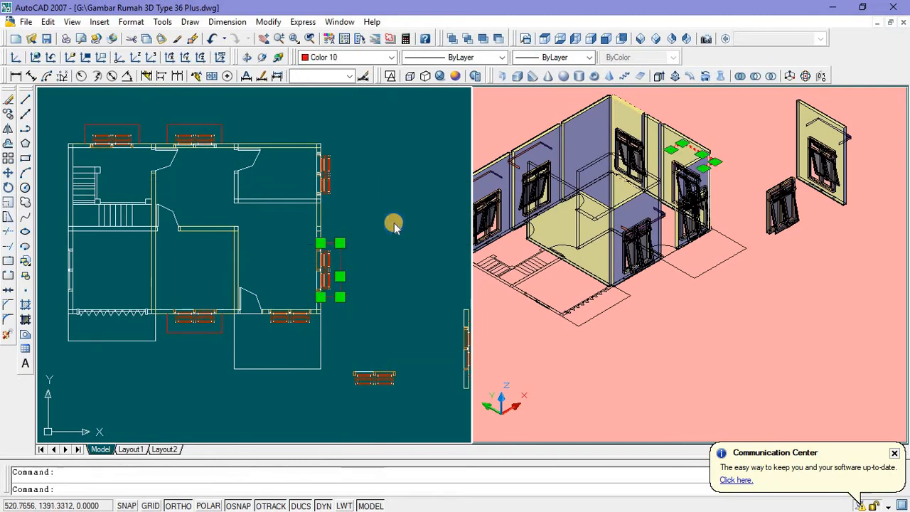
right_click(390, 183)
left_click(411, 337)
scroll(335, 235, "up", 4)
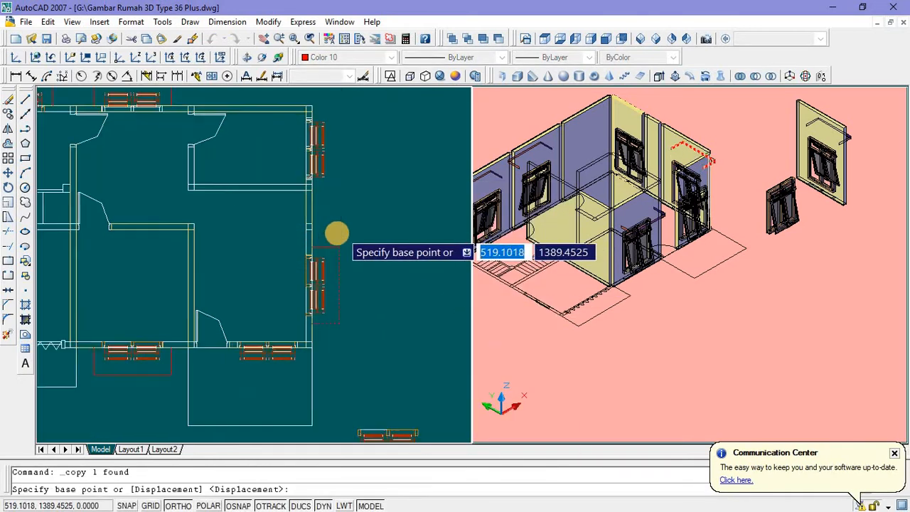
left_click(304, 251)
scroll(308, 242, "down", 4)
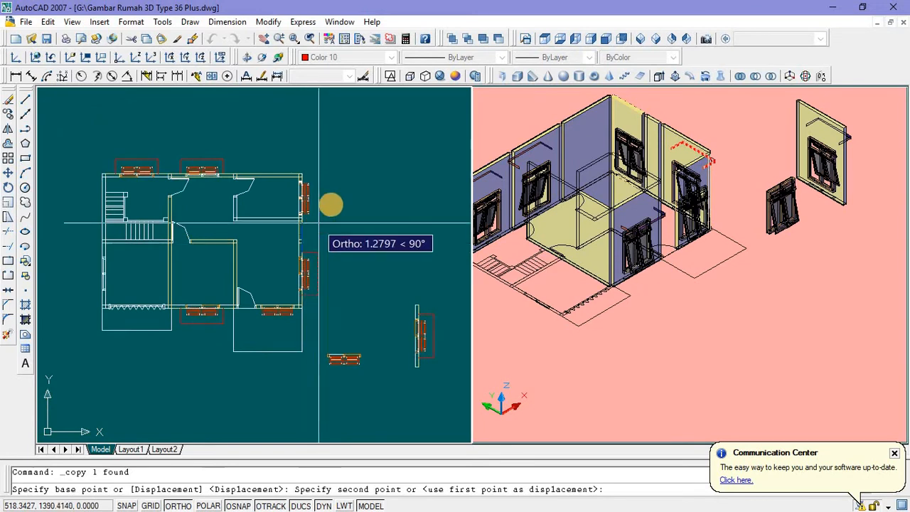
scroll(342, 191, "up", 2)
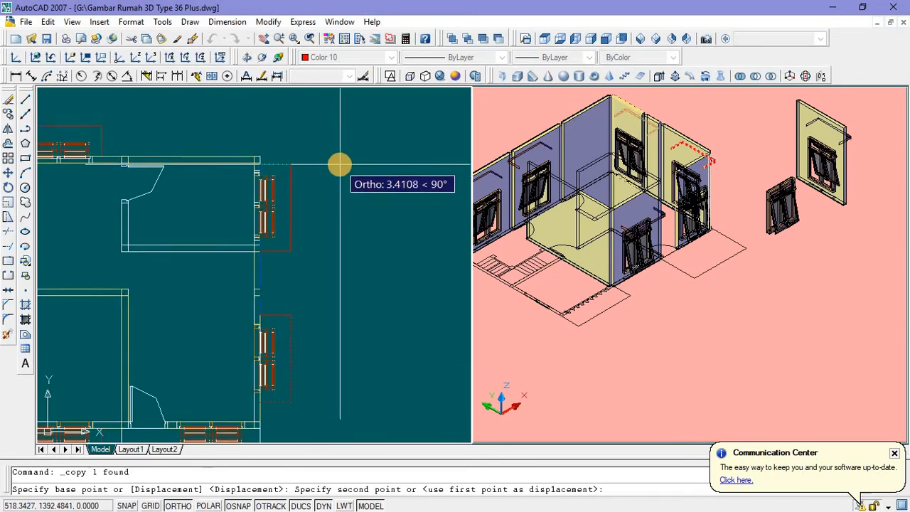
left_click(339, 165)
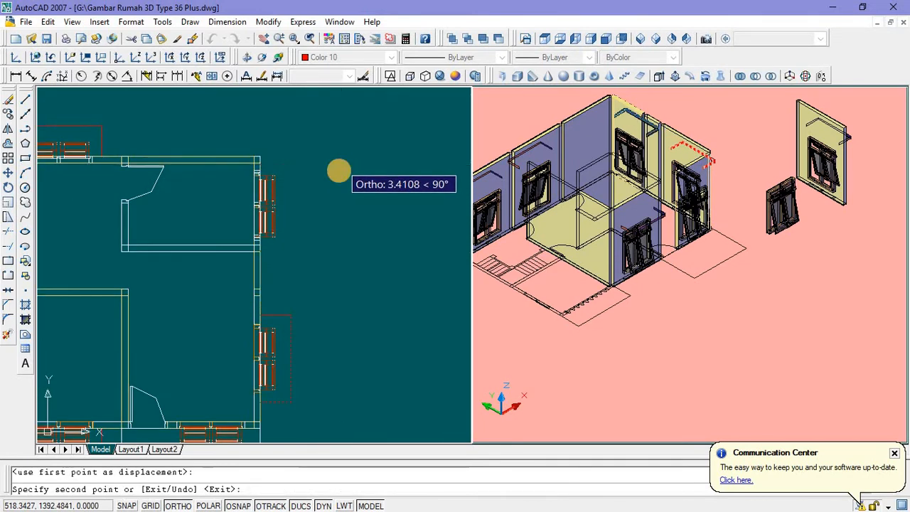
key("Escape")
scroll(370, 179, "down", 4)
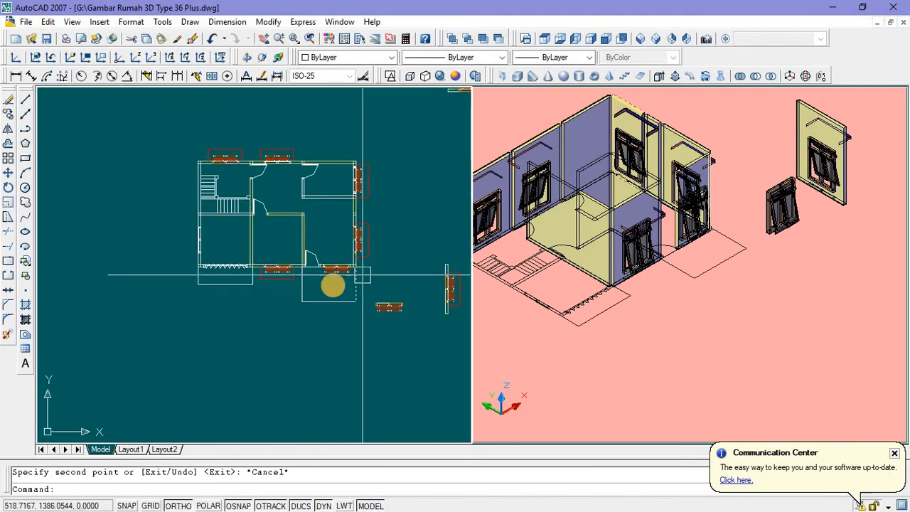
scroll(254, 281, "up", 3)
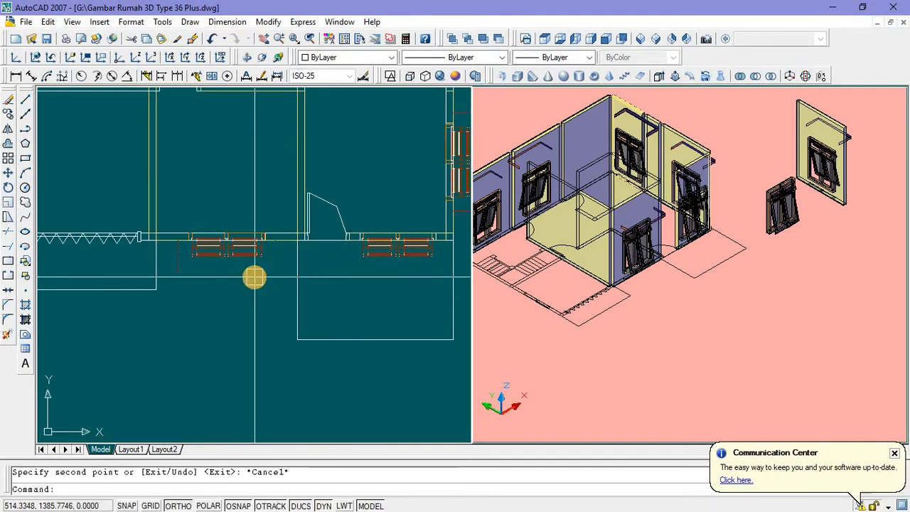
scroll(254, 278, "down", 3)
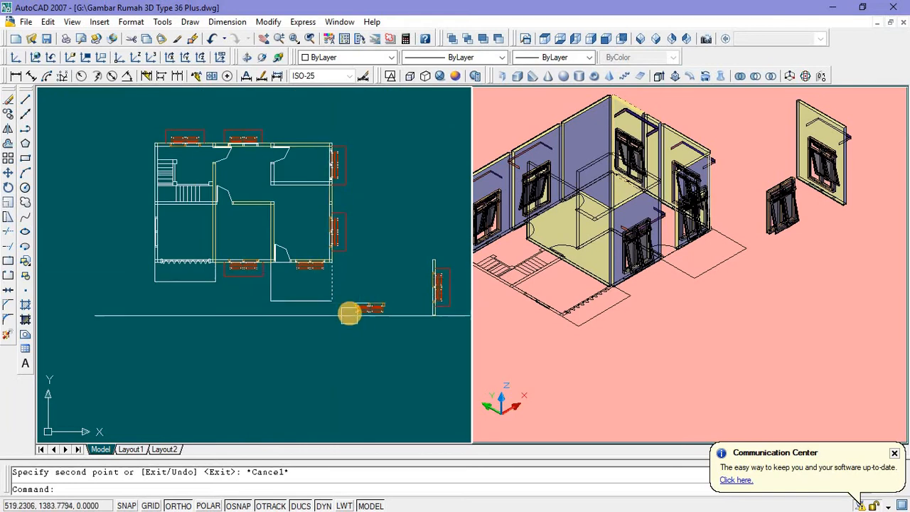
key("Escape")
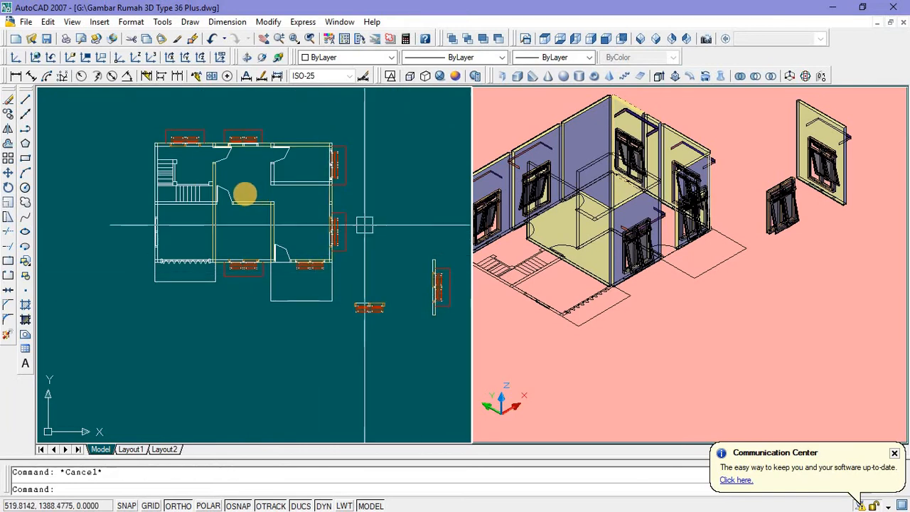
middle_click_drag(210, 192, 271, 189)
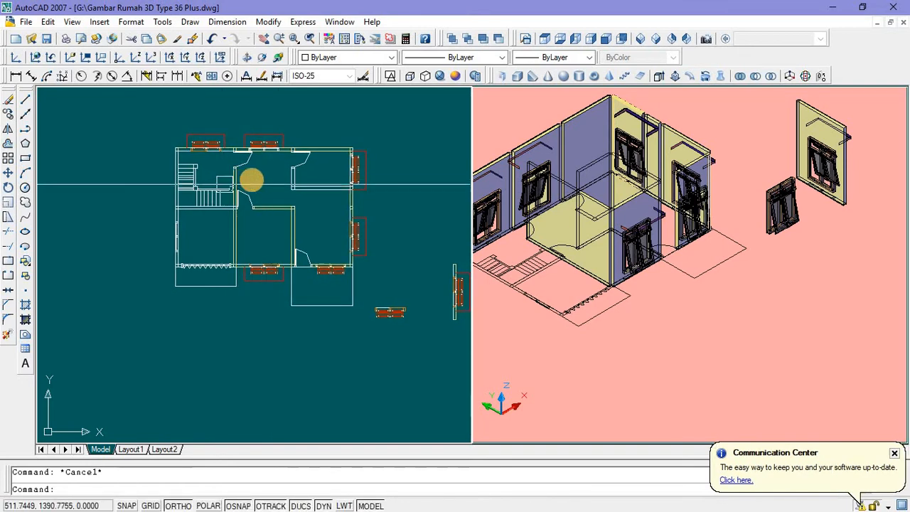
middle_click_drag(270, 185, 246, 183)
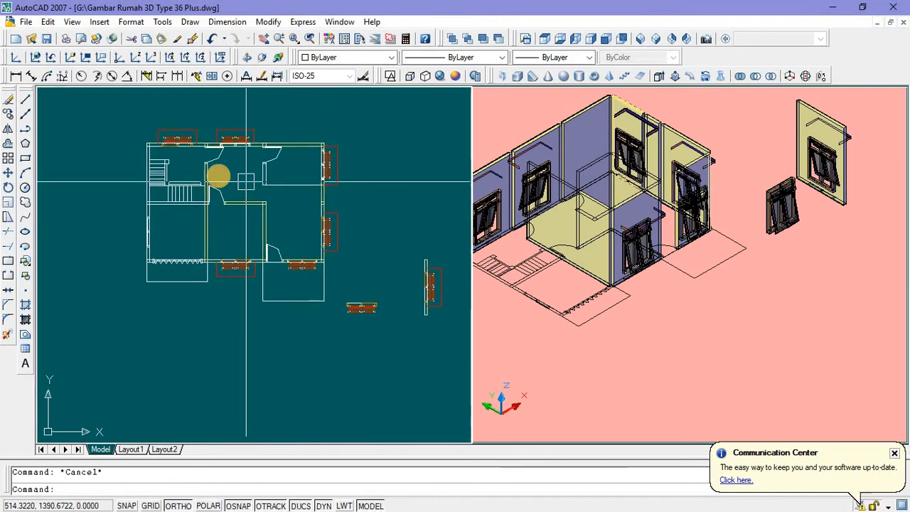
Step: Draw a 0.25 by 0.25 column square in the empty area in front of the house's front-left corner
left_click(25, 158)
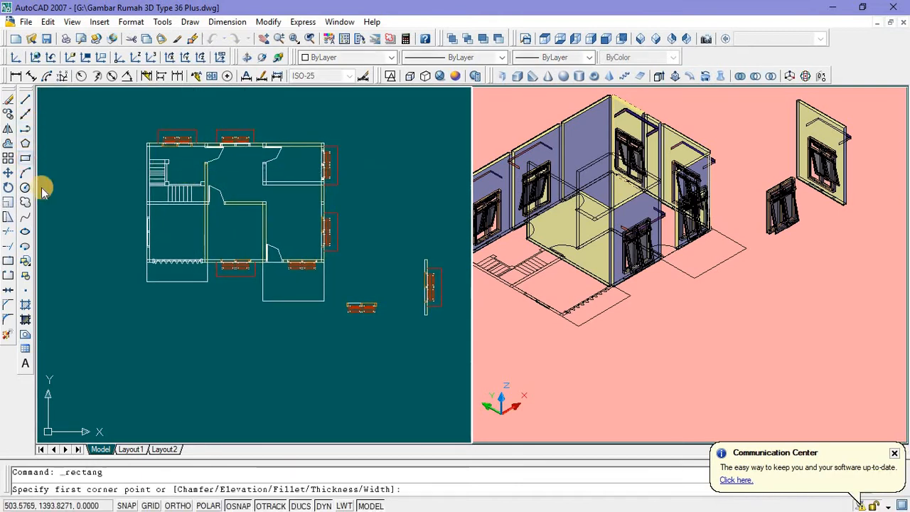
left_click(125, 305)
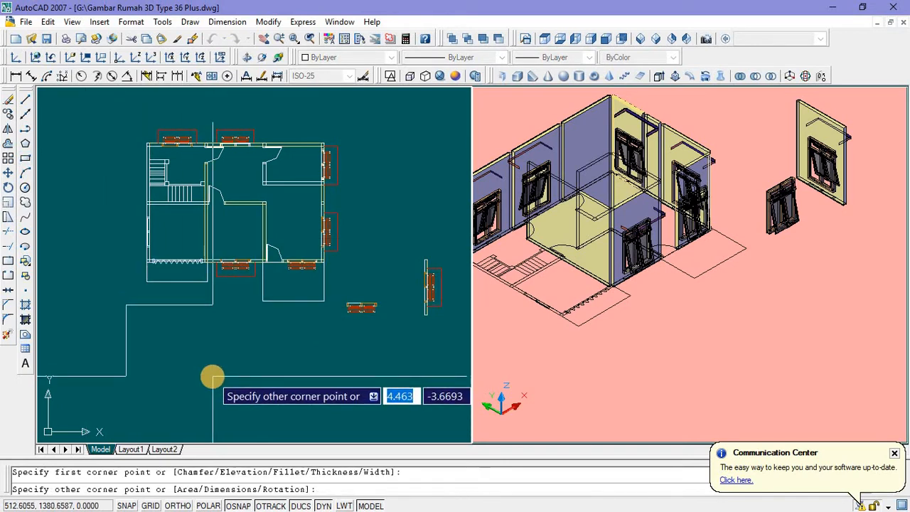
type("@")
type("0.25")
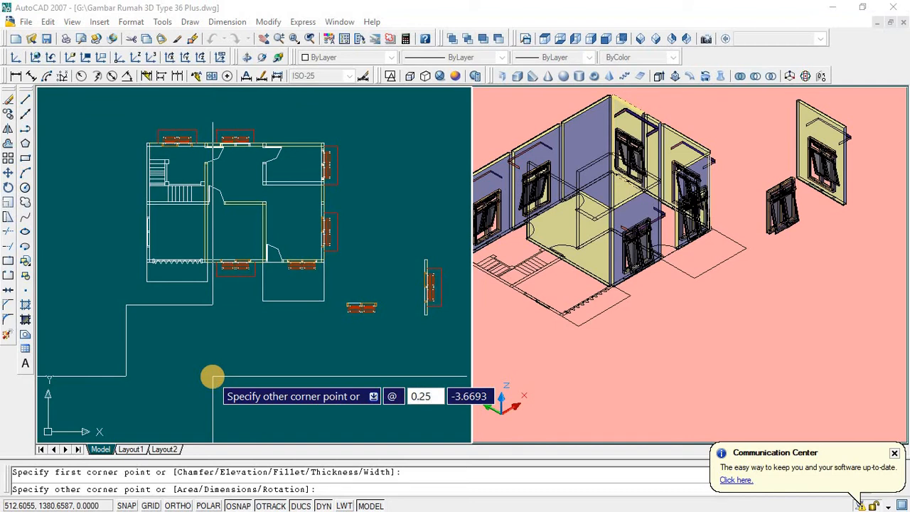
key("Tab")
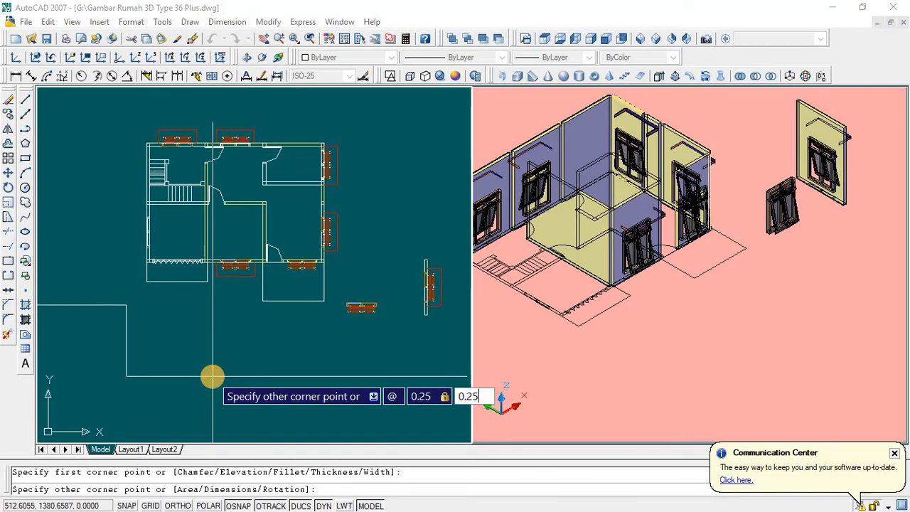
type("0.25")
key("Return")
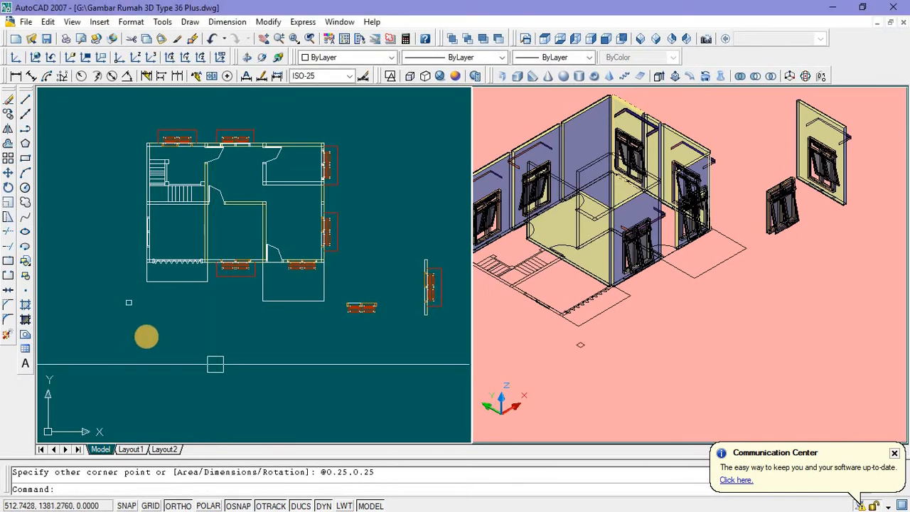
Step: Move the 0.25 square to the front-left wall corner, placing its left-edge midpoint on the midpoint of the wall's outer end
scroll(126, 321, "up", 3)
left_click(98, 252)
left_click(159, 327)
right_click(112, 205)
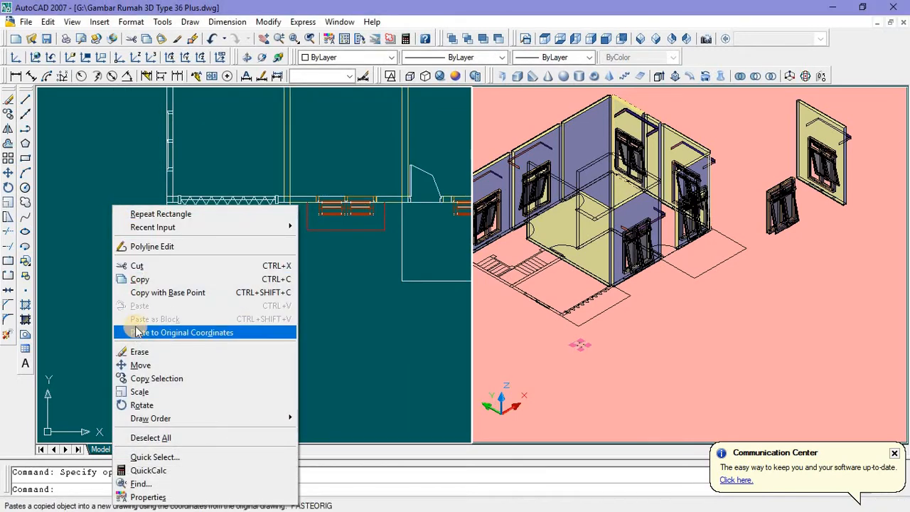
key("Escape")
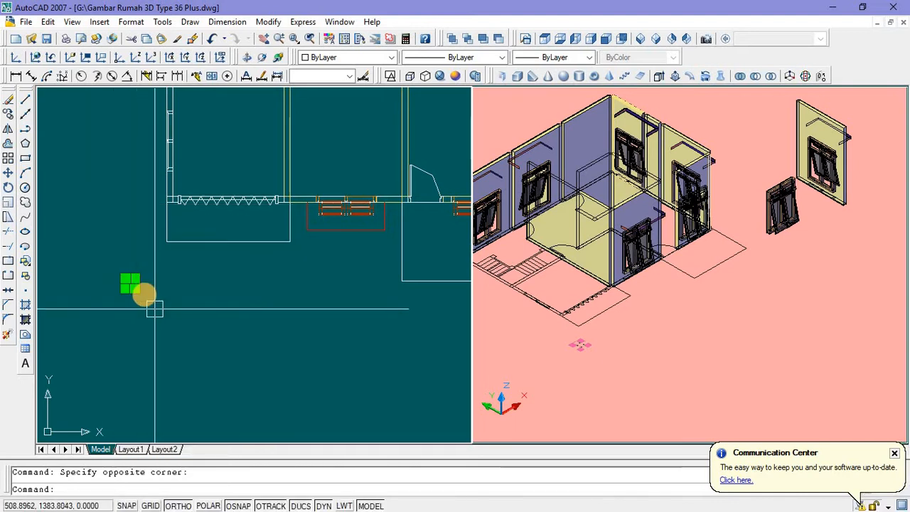
right_click(108, 206)
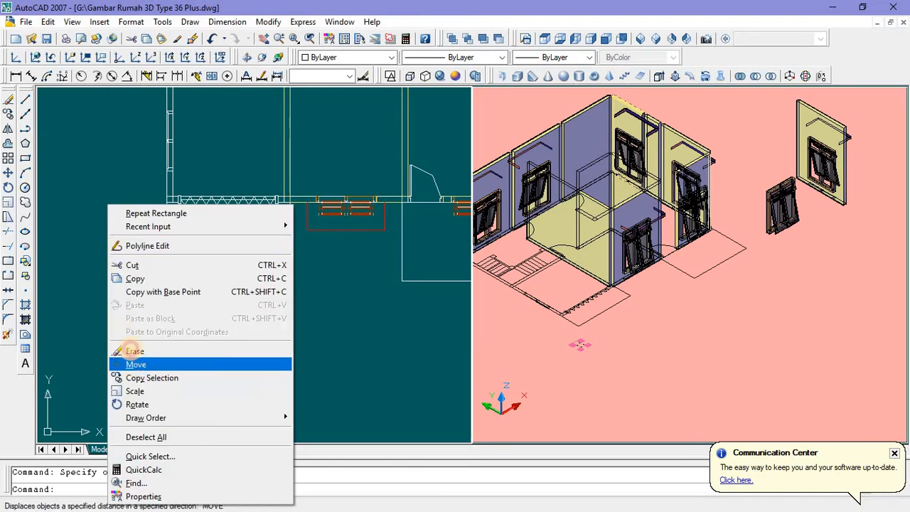
left_click(135, 364)
scroll(122, 285, "up", 2)
scroll(122, 284, "up", 2)
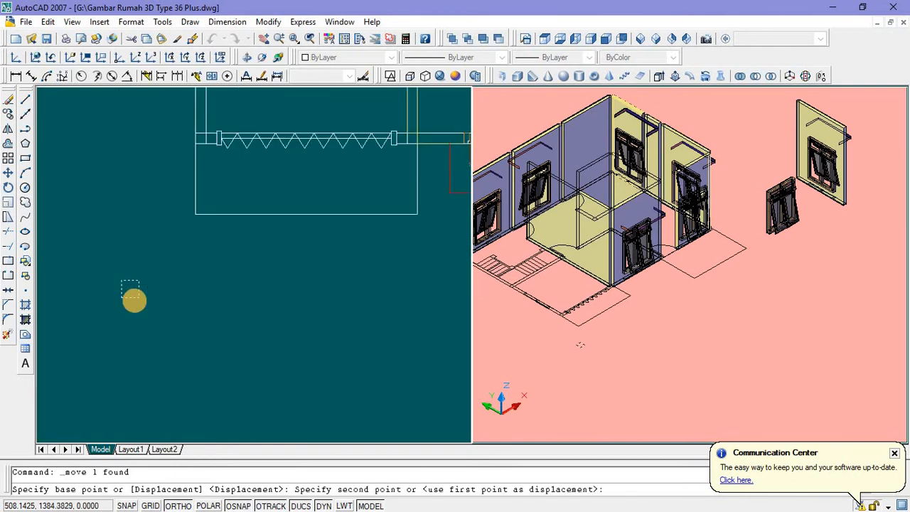
scroll(135, 205, "up", 6)
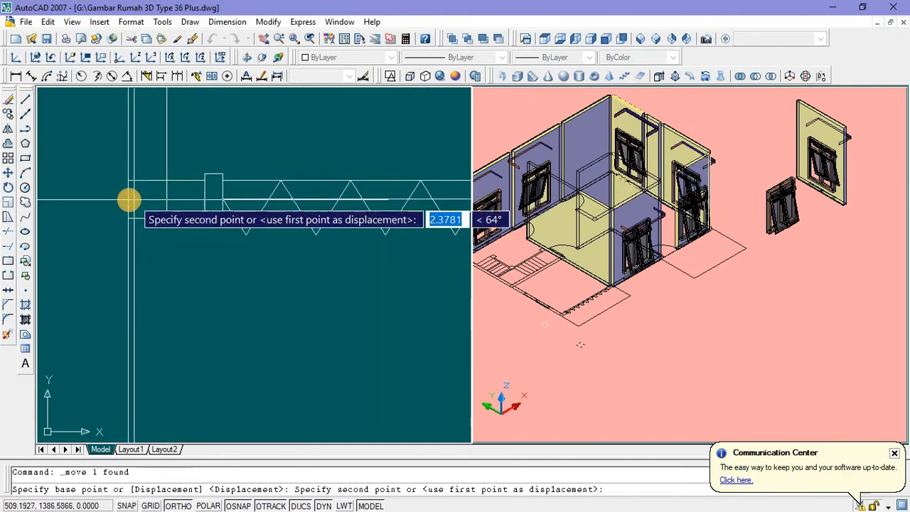
left_click(128, 199)
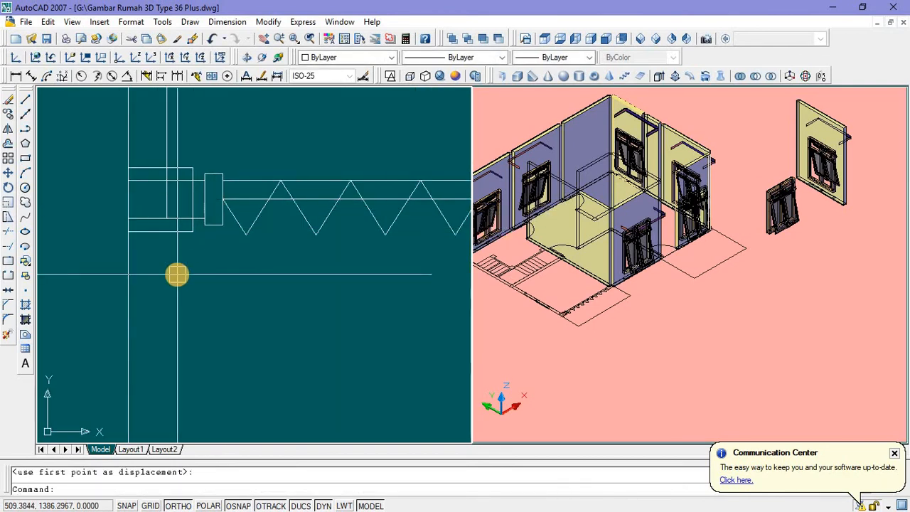
Step: Move the corner square outward so its right edge lines up with the inner face of the left exterior wall
scroll(178, 256, "down", 2)
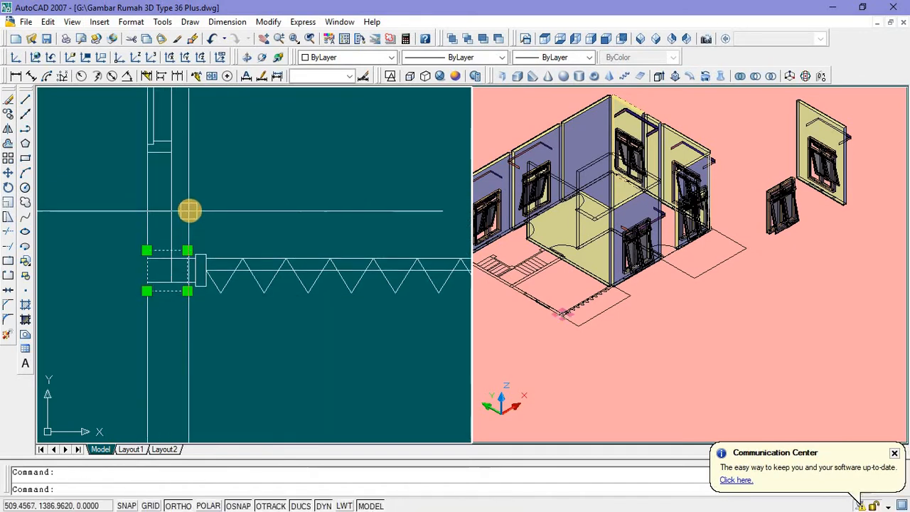
right_click(213, 264)
left_click(213, 371)
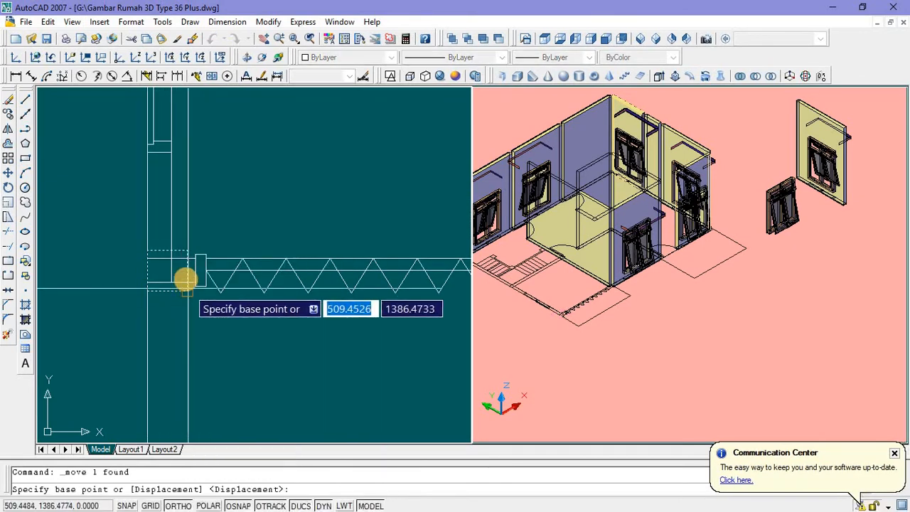
left_click(179, 267)
left_click(174, 279)
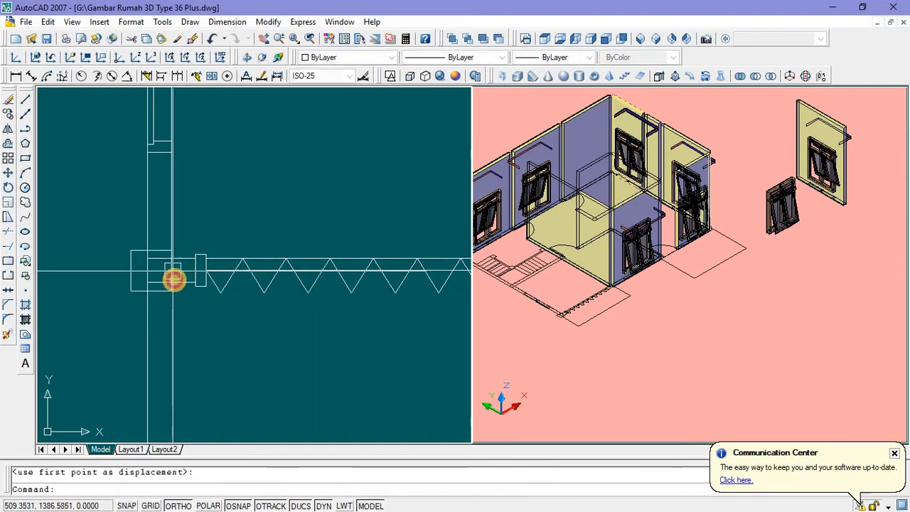
Step: Copy the front-left corner column square straight back along the left wall to the centre of the next cross wall's end
scroll(184, 317, "down", 2)
scroll(178, 313, "up", 4)
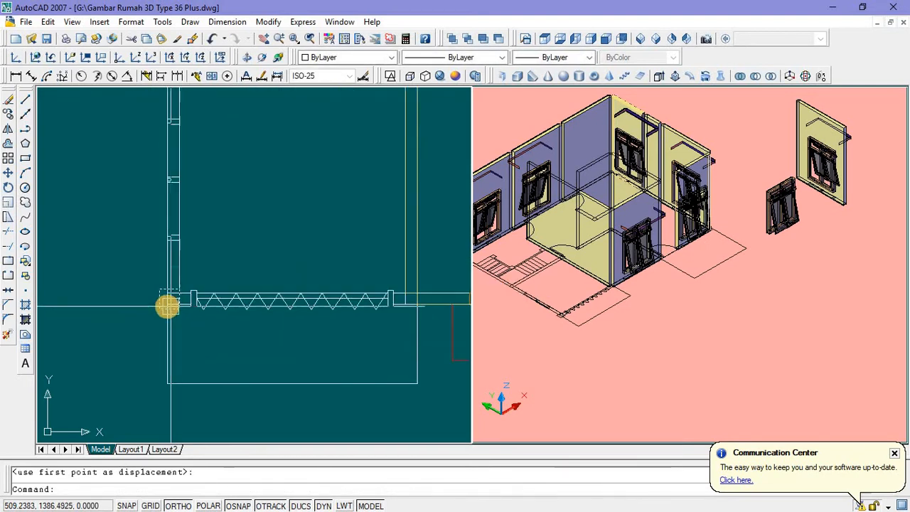
left_click(140, 309)
right_click(143, 212)
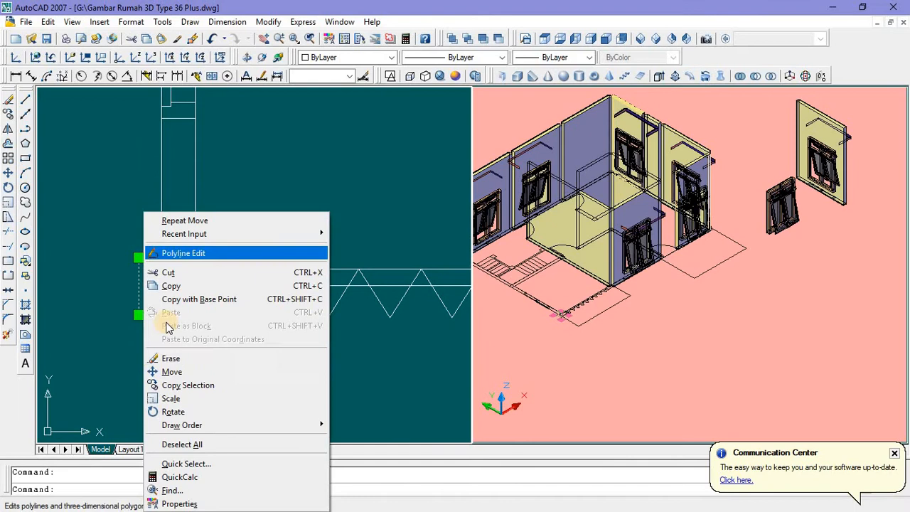
left_click(168, 385)
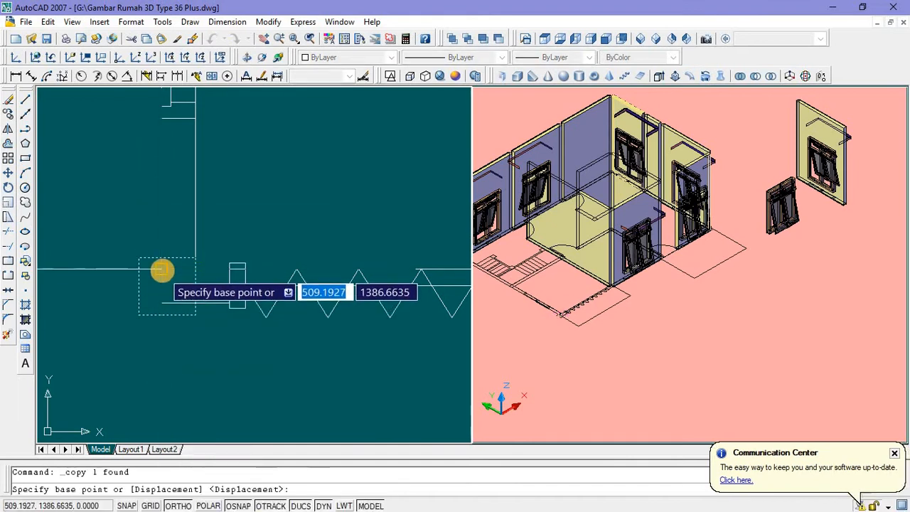
left_click(161, 269)
scroll(161, 301, "down", 4)
middle_click_drag(175, 238, 178, 419)
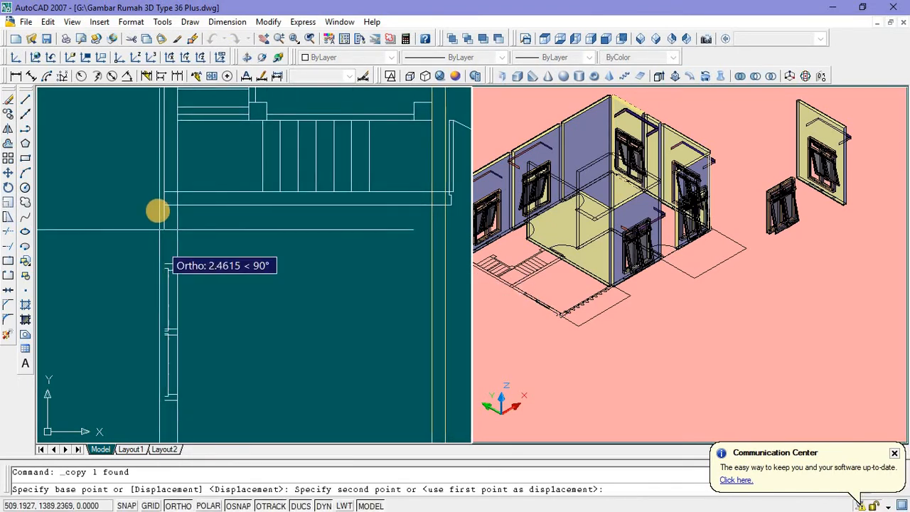
left_click(163, 190)
Step: Place another copy of the column square 6 straight back, at the rear-left wall corner, and finish copying
scroll(181, 243, "down", 4)
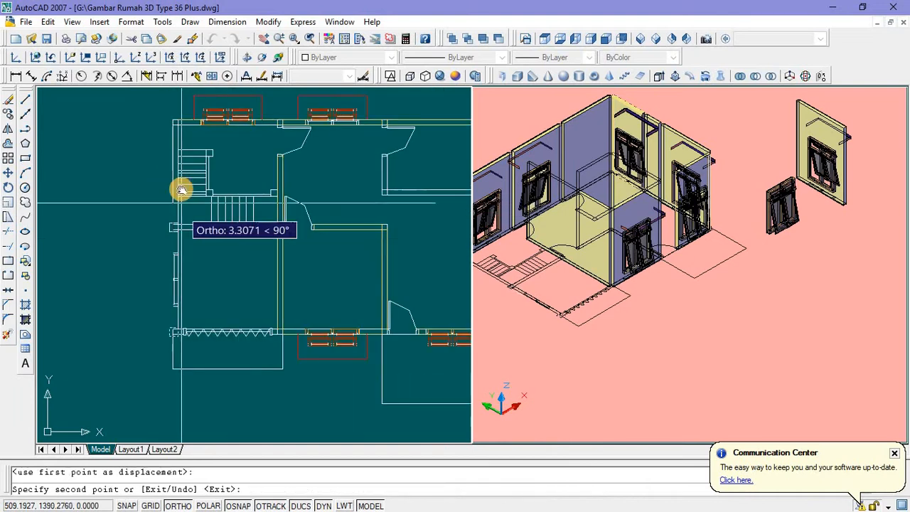
middle_click_drag(177, 149, 159, 265)
scroll(160, 264, "up", 6)
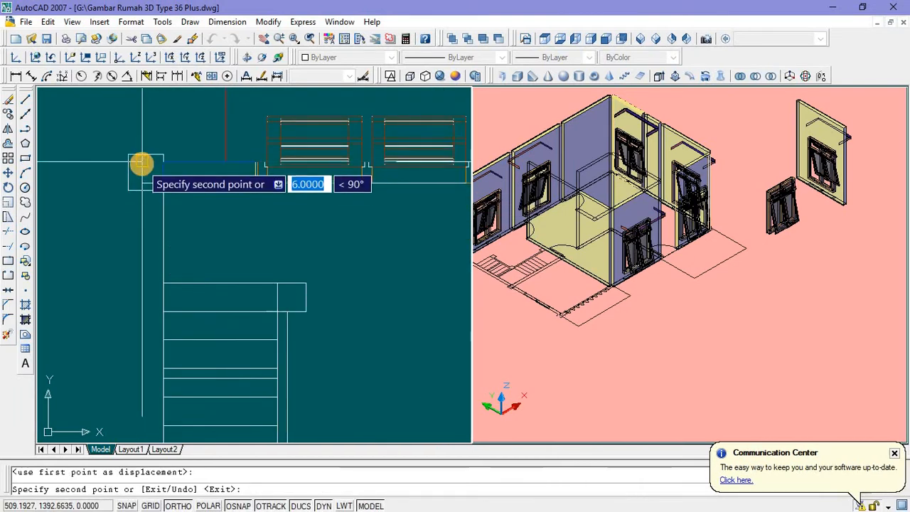
left_click(141, 163)
scroll(189, 208, "down", 2)
key("Escape")
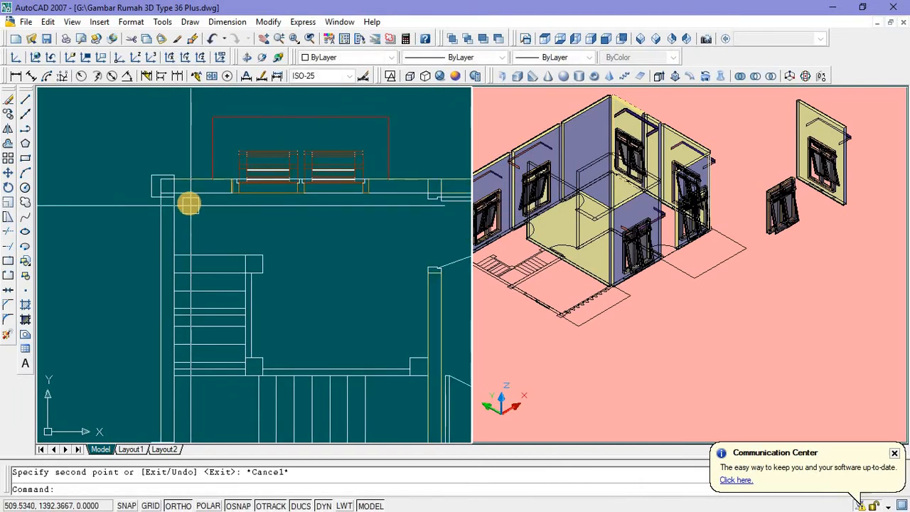
Step: Move the rear-left column square straight outward so its lower edge lines up with the inner face of the rear wall
scroll(247, 218, "down", 2)
middle_click_drag(256, 216, 185, 206)
scroll(107, 190, "up", 3)
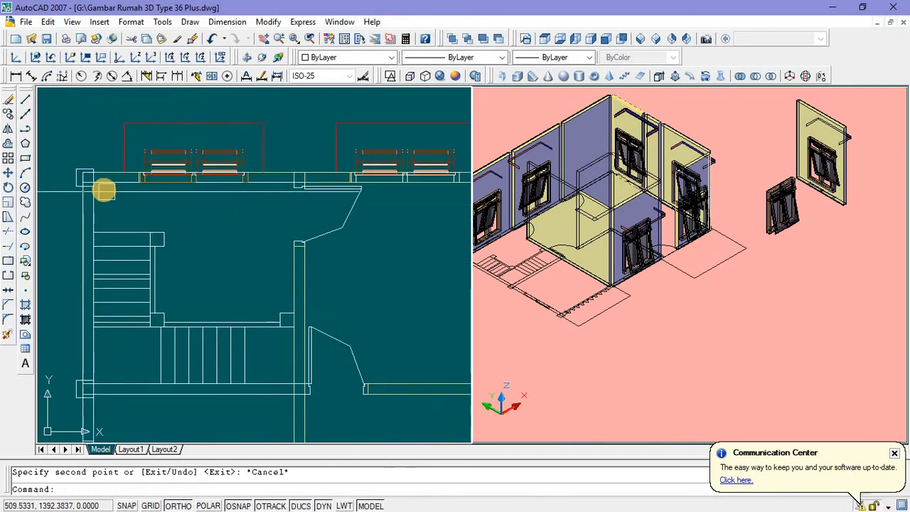
middle_click_drag(105, 189, 169, 193)
scroll(167, 192, "up", 1)
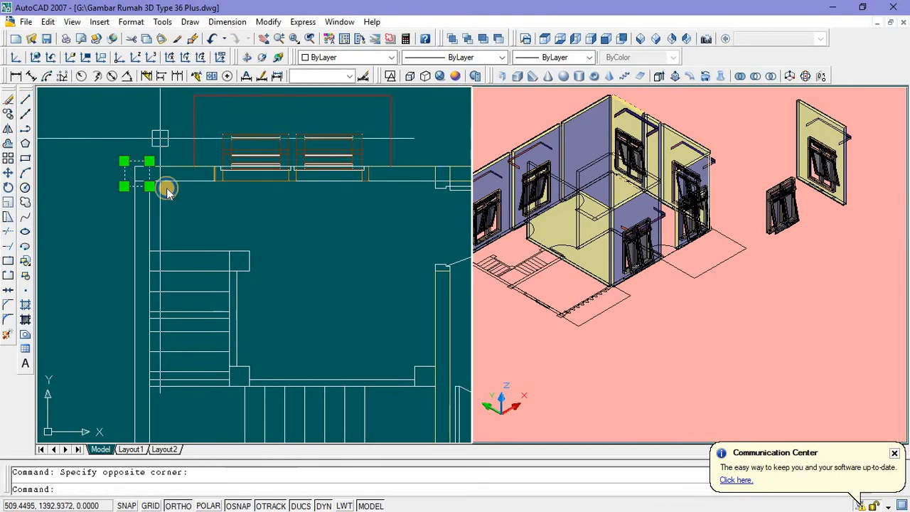
right_click(167, 192)
left_click(204, 298)
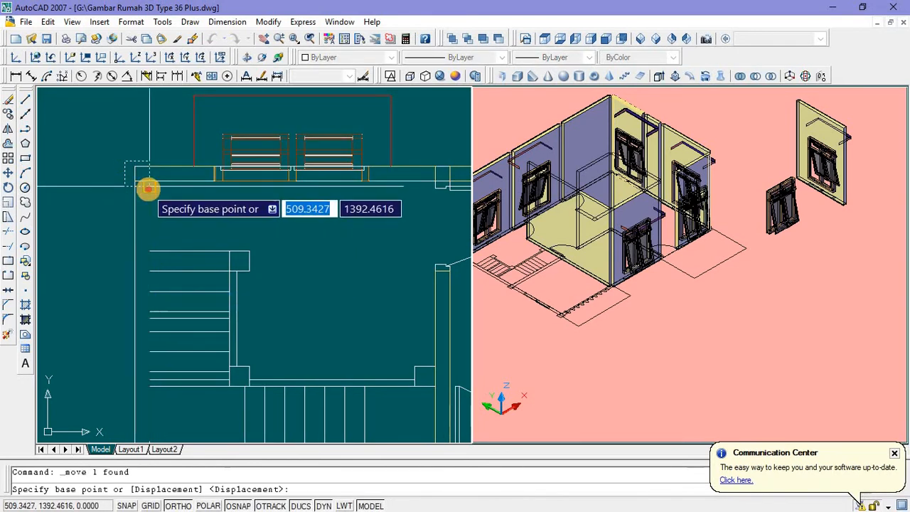
left_click(148, 188)
left_click(155, 241)
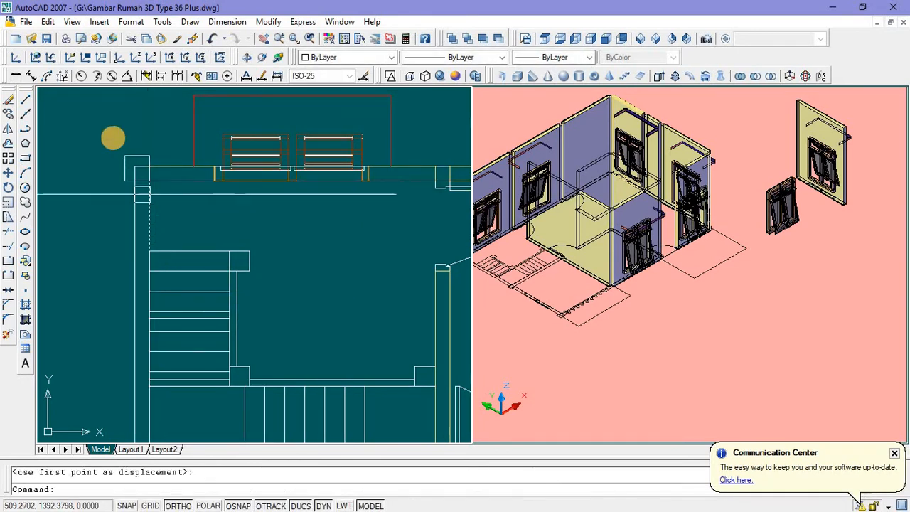
Step: Copy the rear-left column square 3.05 along the rear wall, centring it on the first interior wall junction
left_click(169, 202)
right_click(157, 134)
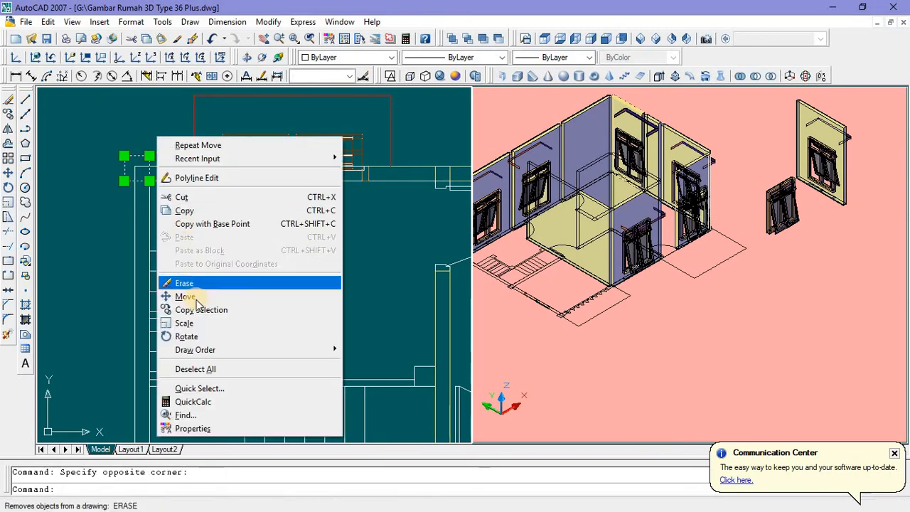
left_click(179, 307)
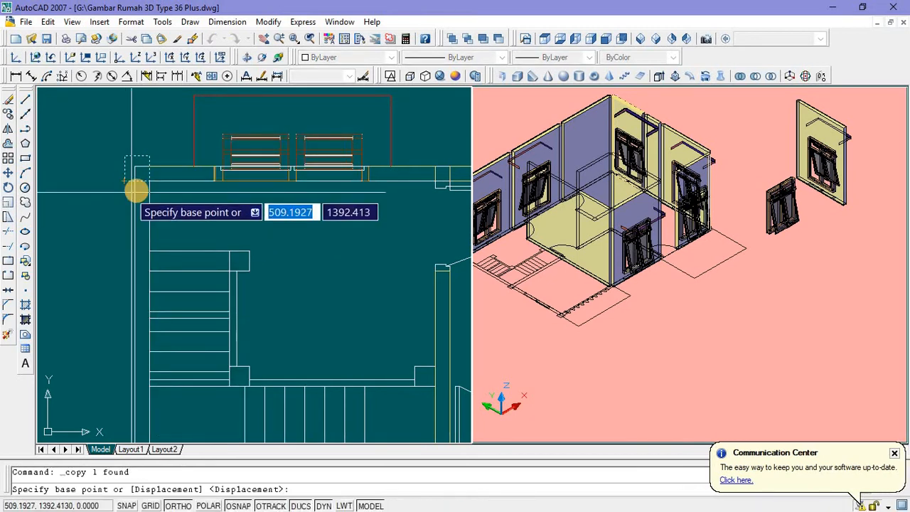
left_click(136, 183)
scroll(225, 179, "up", 2)
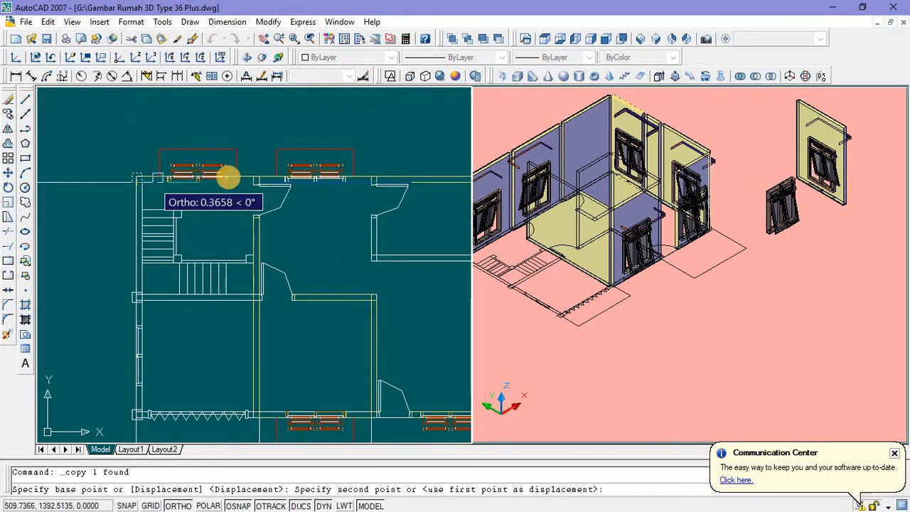
scroll(295, 204, "up", 2)
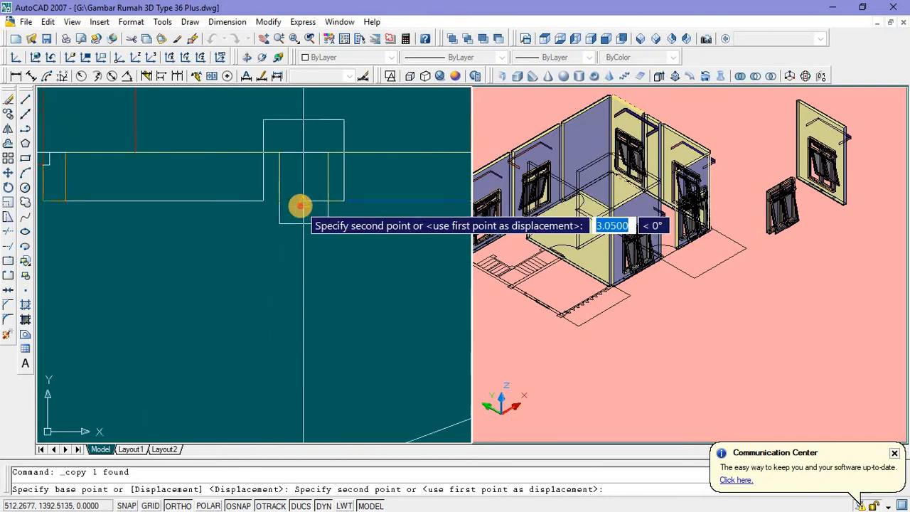
left_click(300, 206)
scroll(245, 235, "down", 2)
scroll(235, 245, "down", 2)
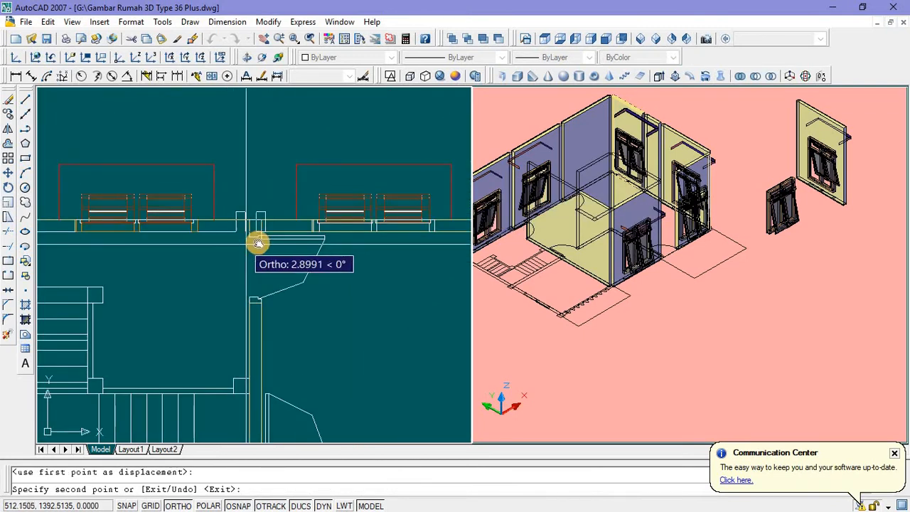
scroll(129, 253, "down", 1)
scroll(266, 236, "down", 4)
middle_click_drag(231, 277, 325, 175)
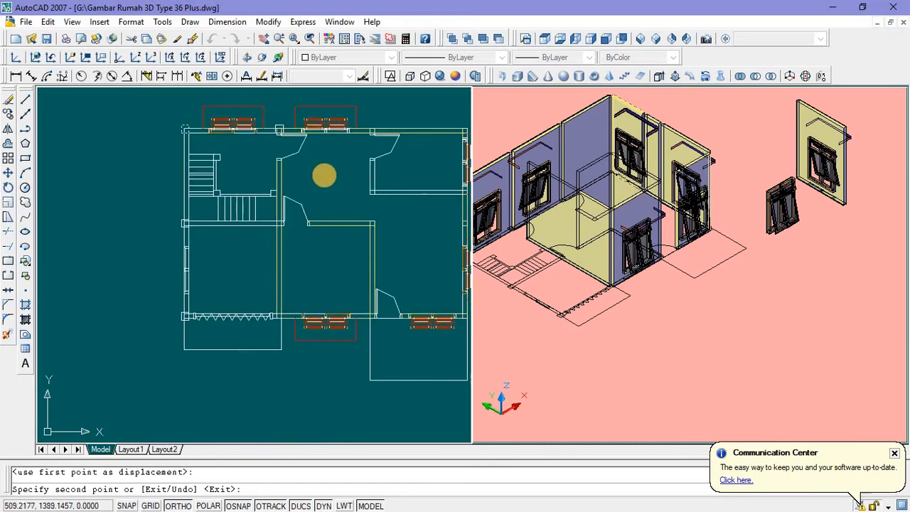
key("Escape")
Step: Copy the middle column square on the left wall straight across to the far face of the first interior wall
scroll(269, 229, "up", 4)
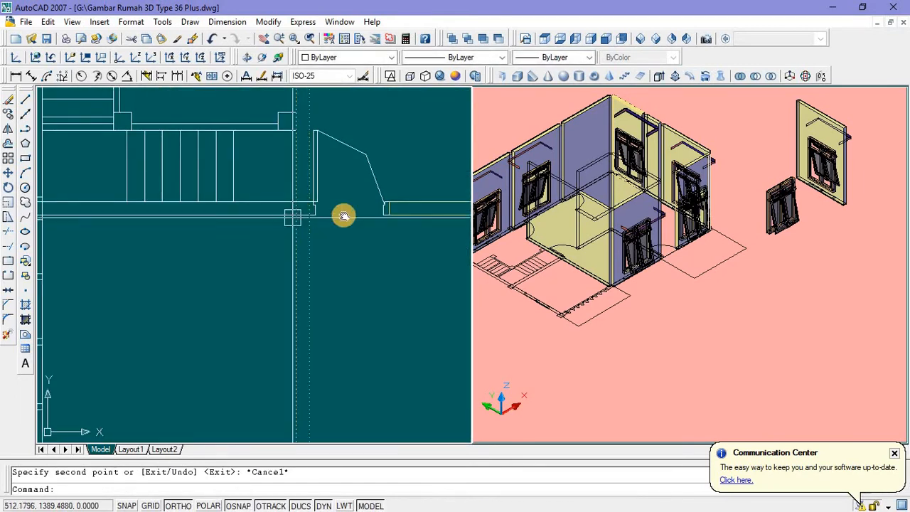
middle_click_drag(293, 218, 365, 214)
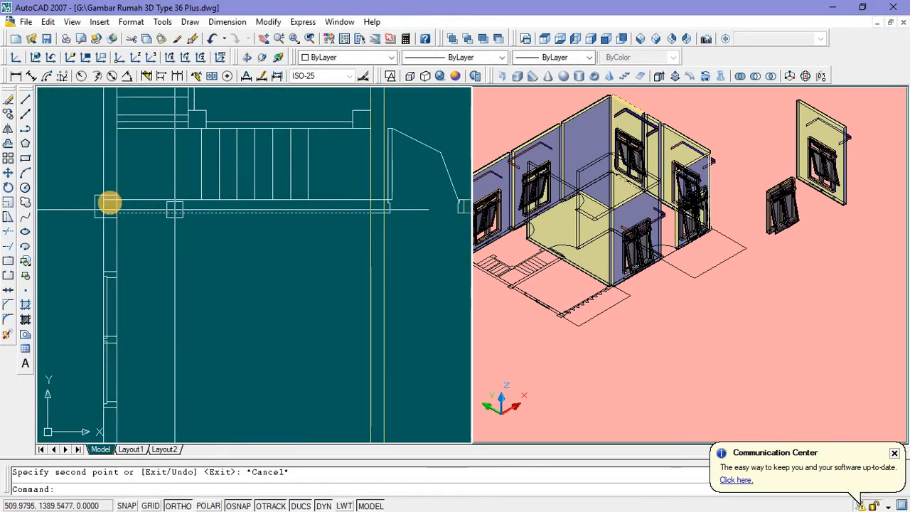
left_click(134, 233)
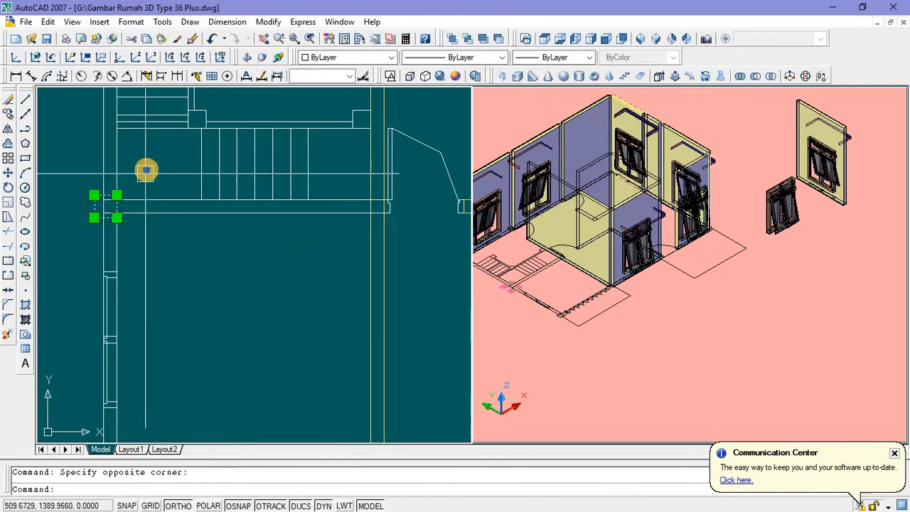
right_click(145, 170)
left_click(173, 343)
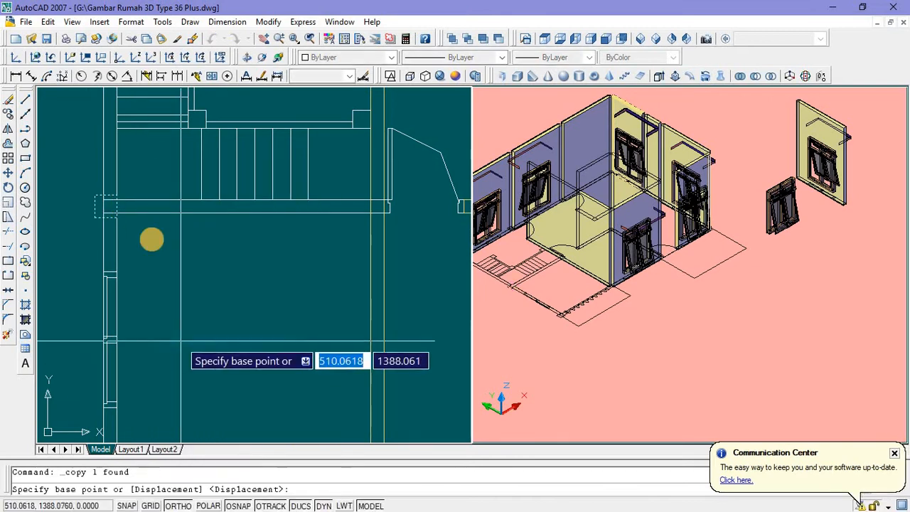
scroll(120, 205, "up", 2)
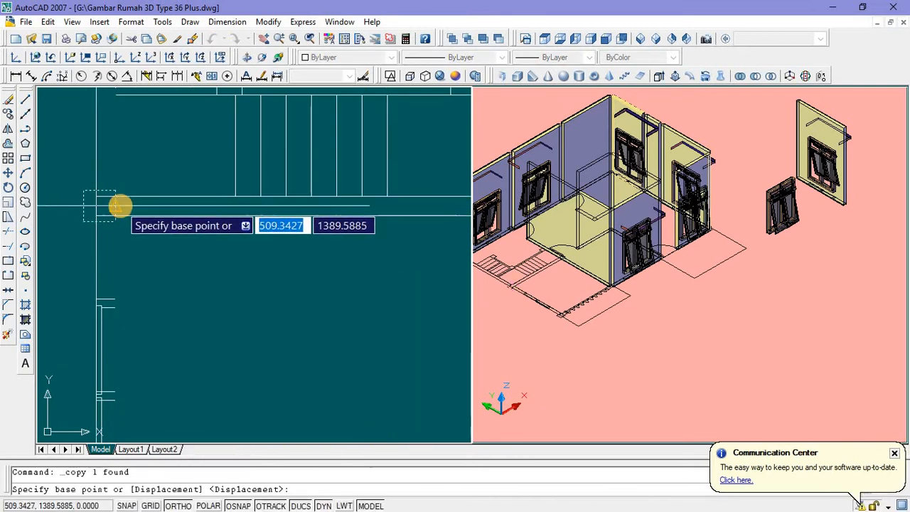
left_click(120, 205)
scroll(206, 205, "down", 3)
scroll(258, 212, "up", 3)
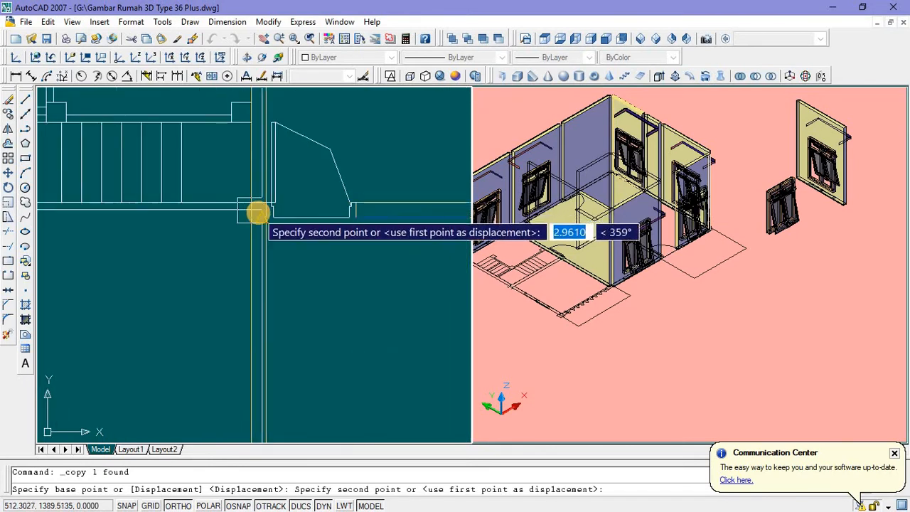
left_click(264, 206)
Step: Place a second copy of the square where that interior wall meets the front wall, offset 4.2426 at 315°, and finish copying
scroll(250, 252, "down", 2)
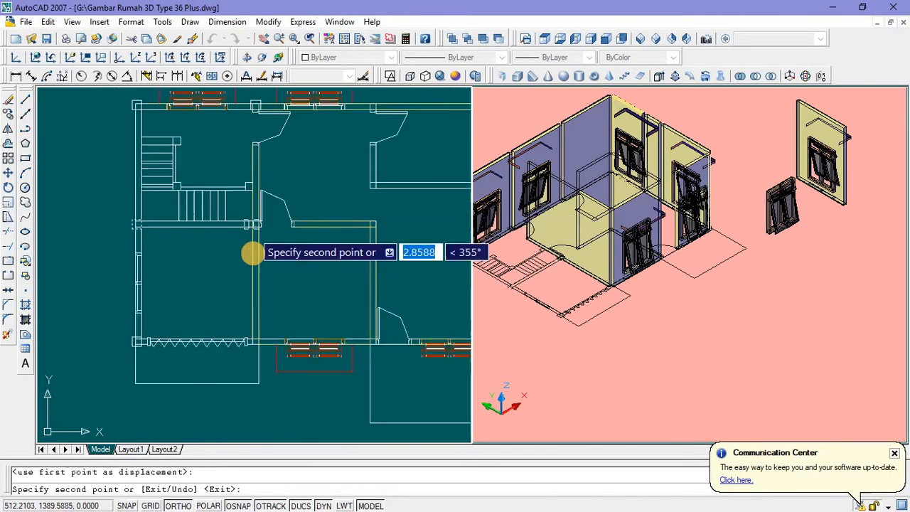
scroll(253, 306, "down", 1)
scroll(254, 294, "up", 5)
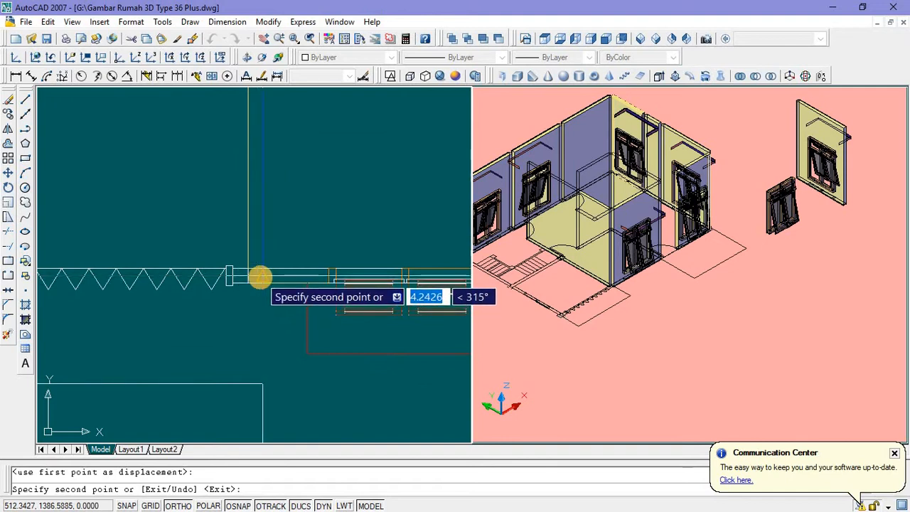
left_click(260, 278)
key("Escape")
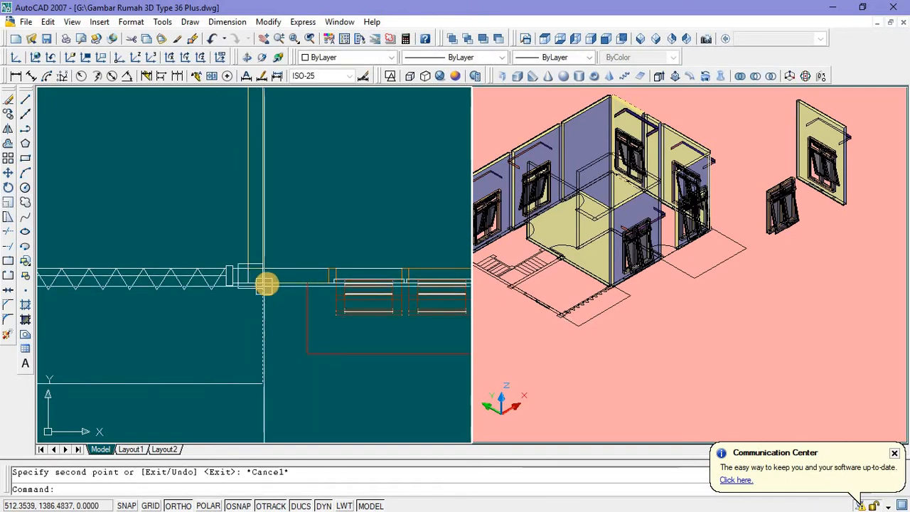
Step: Extrude the front-left corner column square to a height of 4
scroll(149, 291, "down", 3)
scroll(149, 285, "up", 3)
middle_click_drag(118, 269, 163, 266)
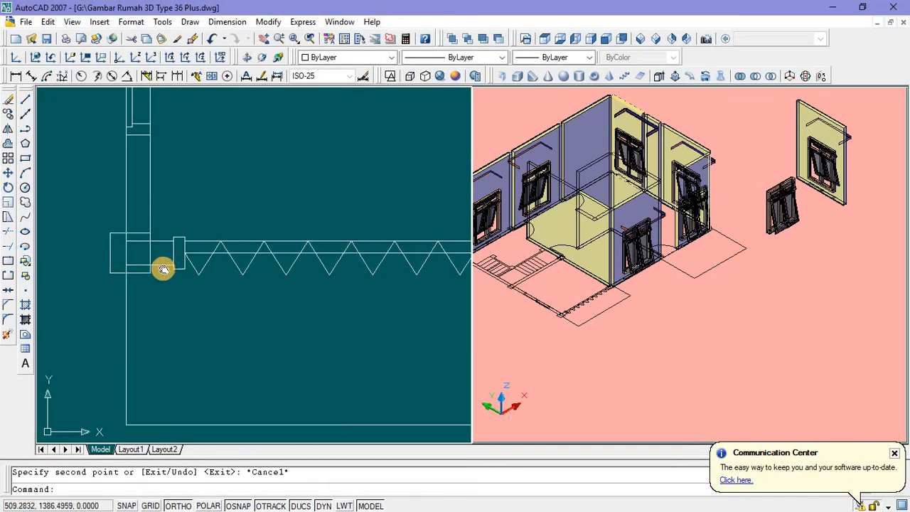
left_click(578, 362)
scroll(567, 362, "down", 4)
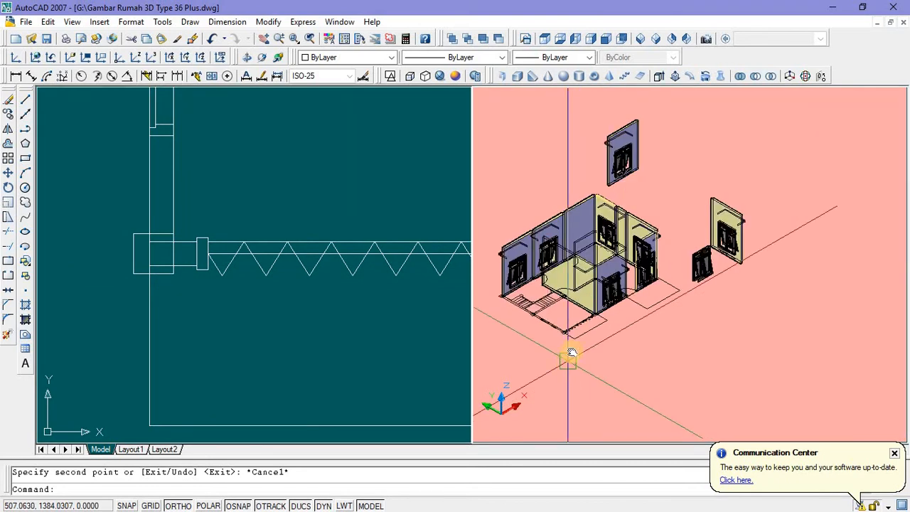
middle_click_drag(567, 360, 582, 331)
scroll(582, 331, "up", 3)
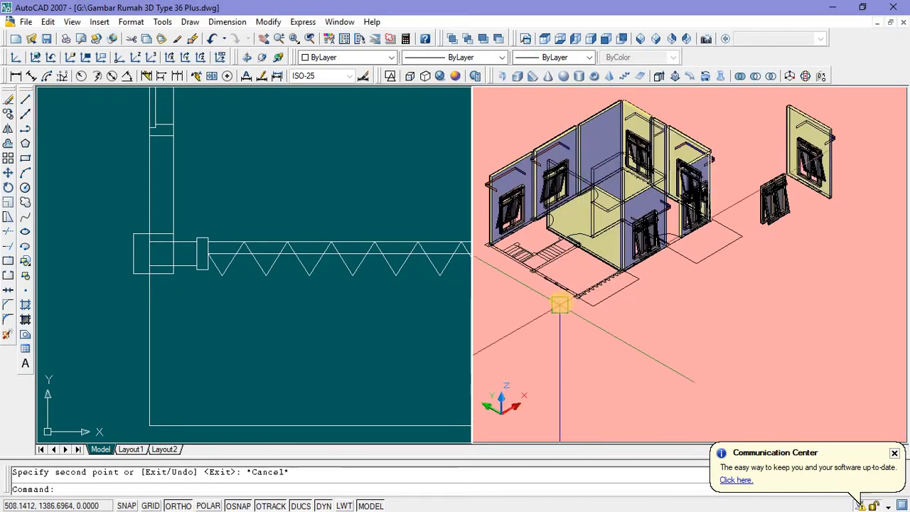
left_click(158, 277)
left_click(161, 276)
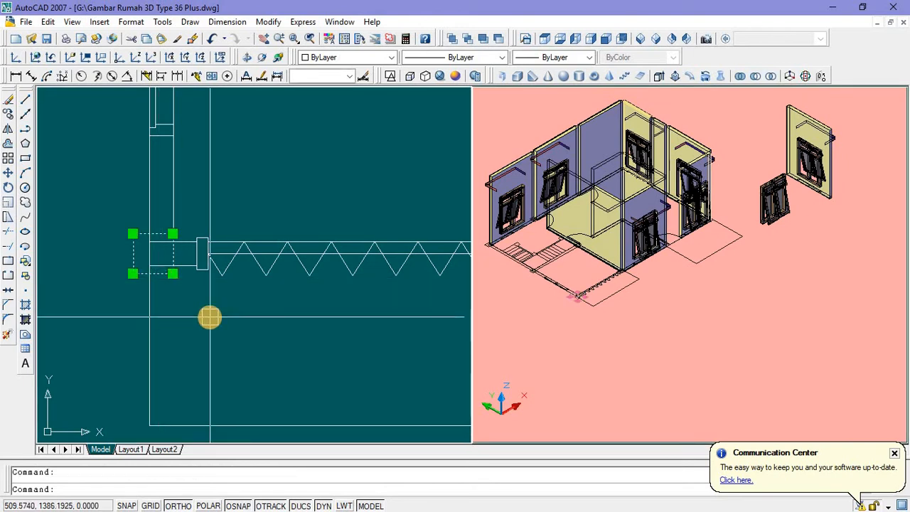
type("e")
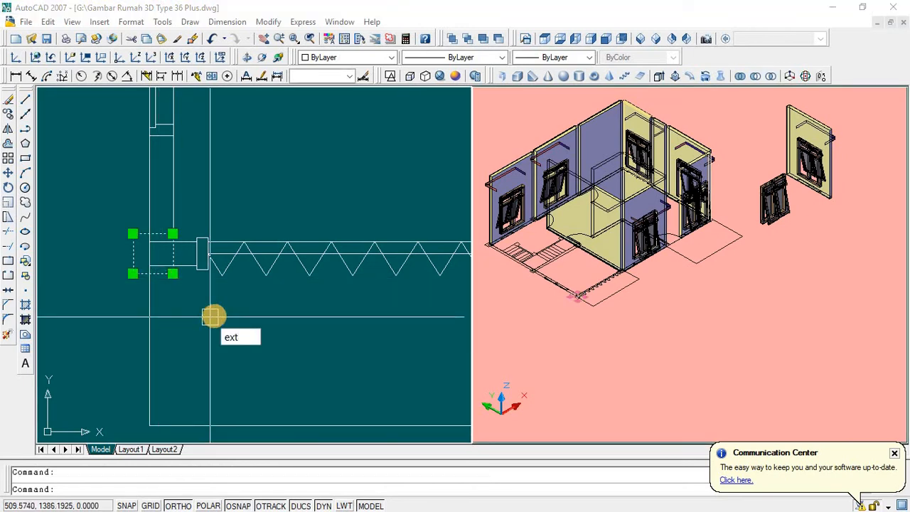
type("xt")
key("Return")
scroll(241, 216, "down", 3)
middle_click_drag(238, 111, 236, 222)
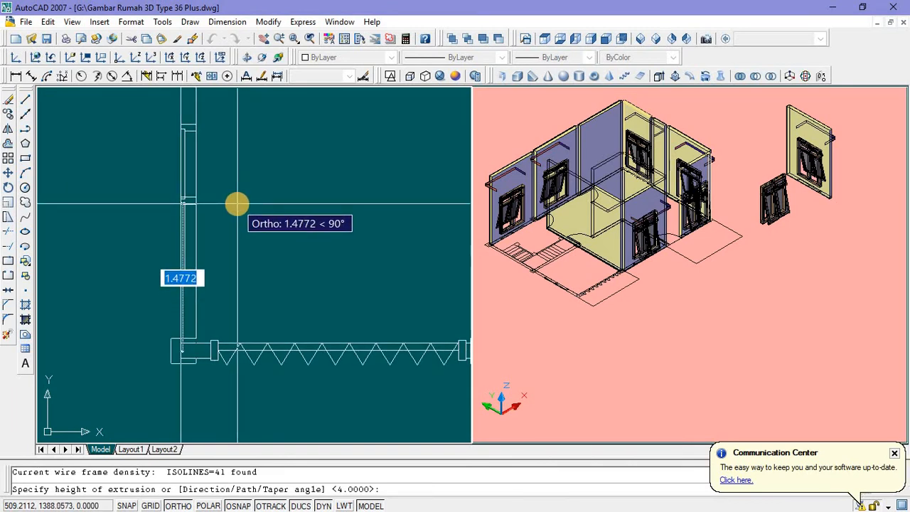
type("4")
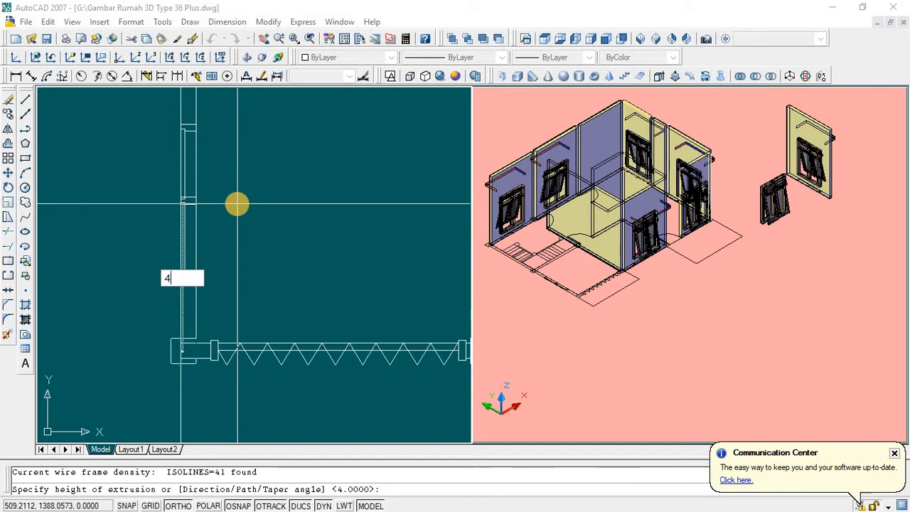
key("Return")
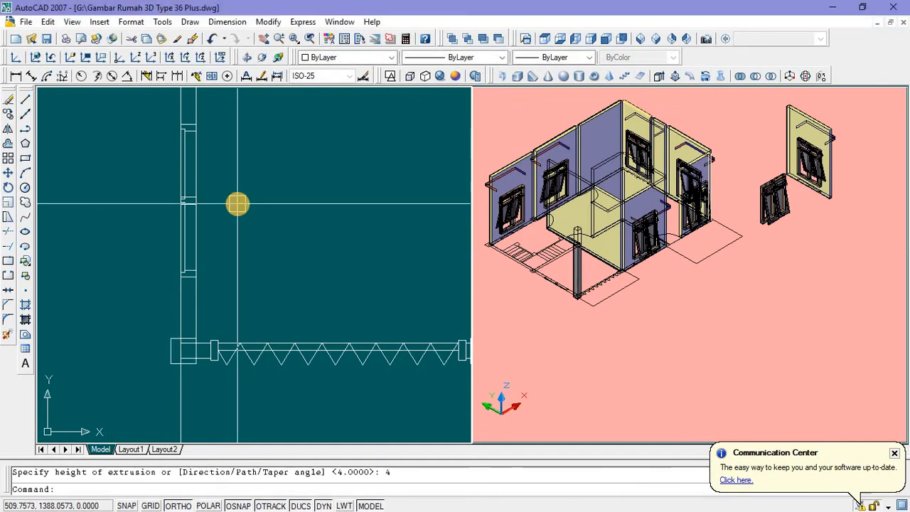
scroll(577, 277, "up", 2)
scroll(577, 275, "up", 1)
left_click(578, 263)
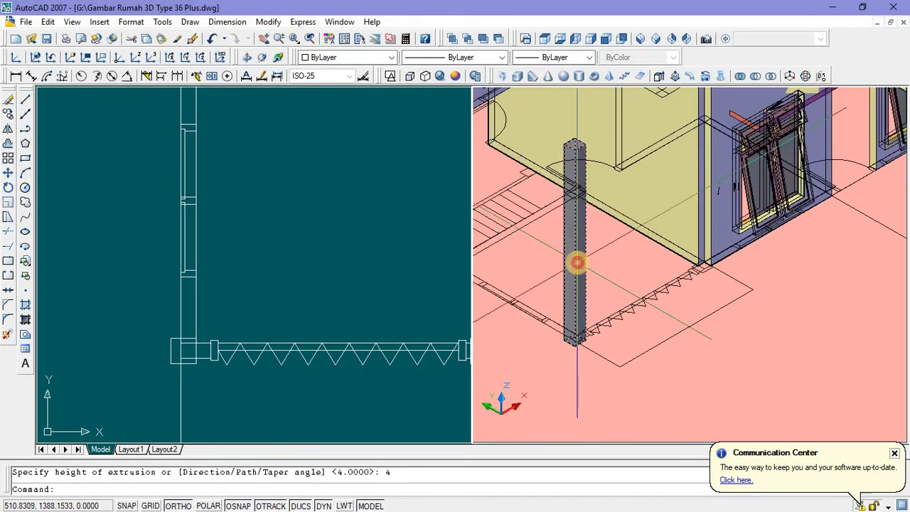
scroll(577, 264, "down", 3)
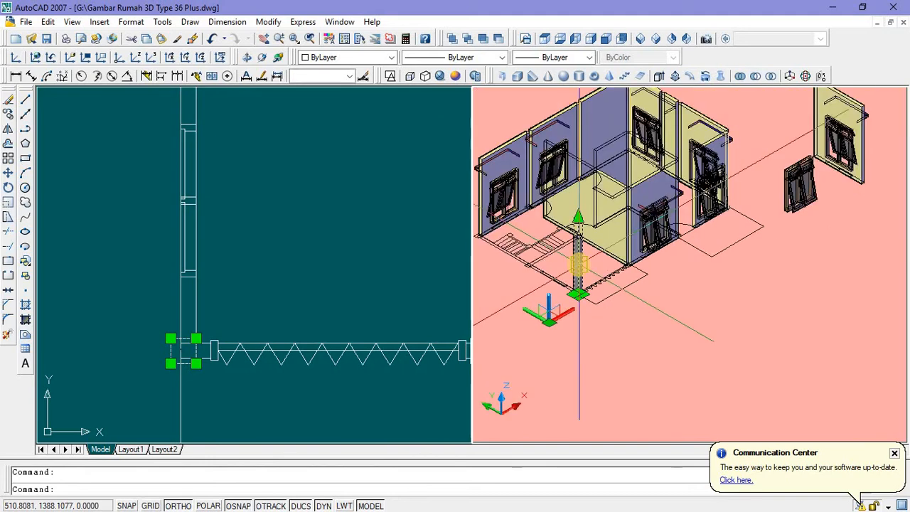
scroll(577, 264, "up", 2)
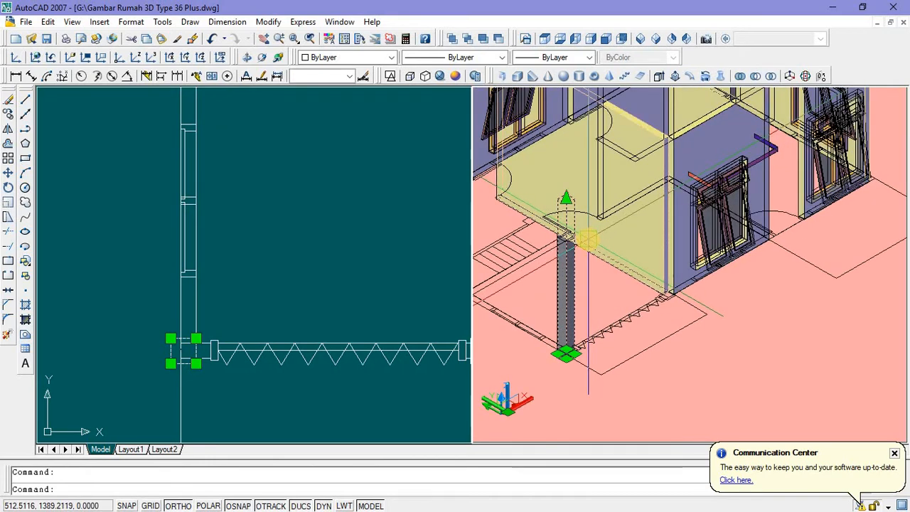
key("Escape")
Step: Draw a 3.15 by 6.15 rectangle from the rear-left outer wall corner to the front end of the first interior wall
left_click(284, 307)
scroll(274, 293, "down", 3)
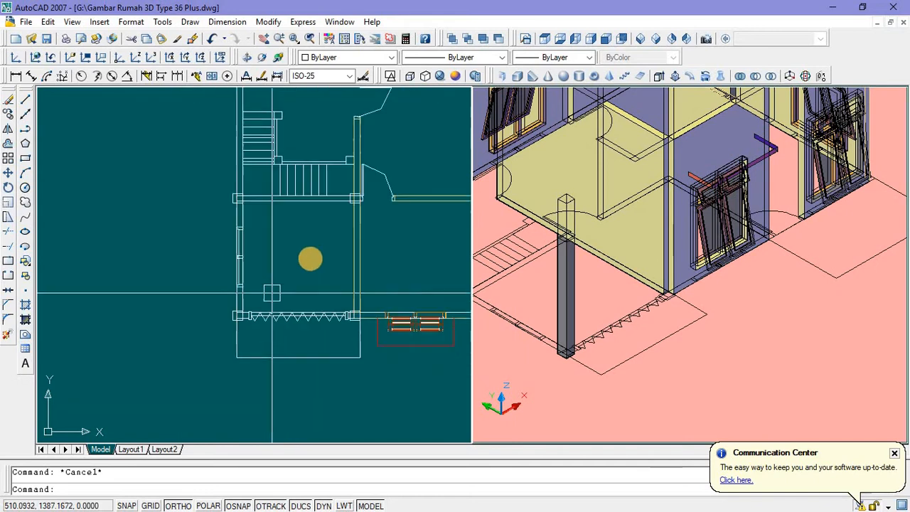
middle_click_drag(310, 257, 252, 305)
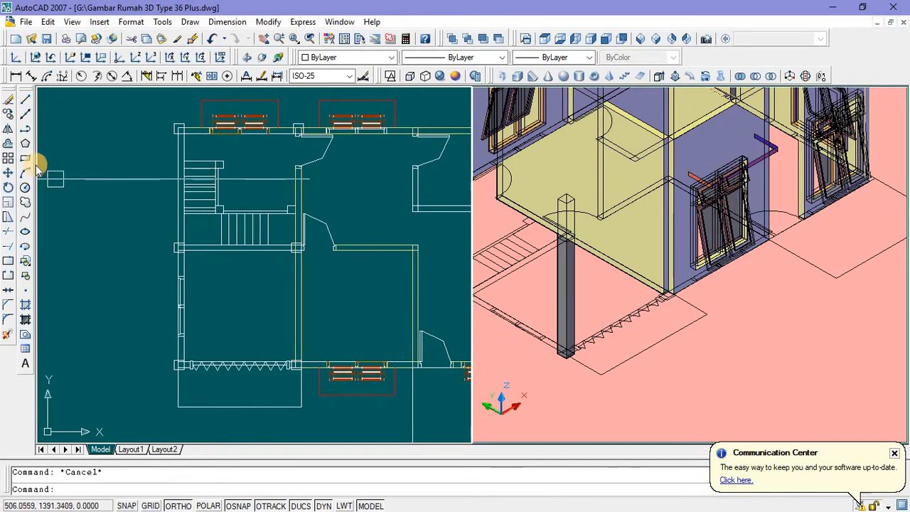
scroll(178, 146, "up", 5)
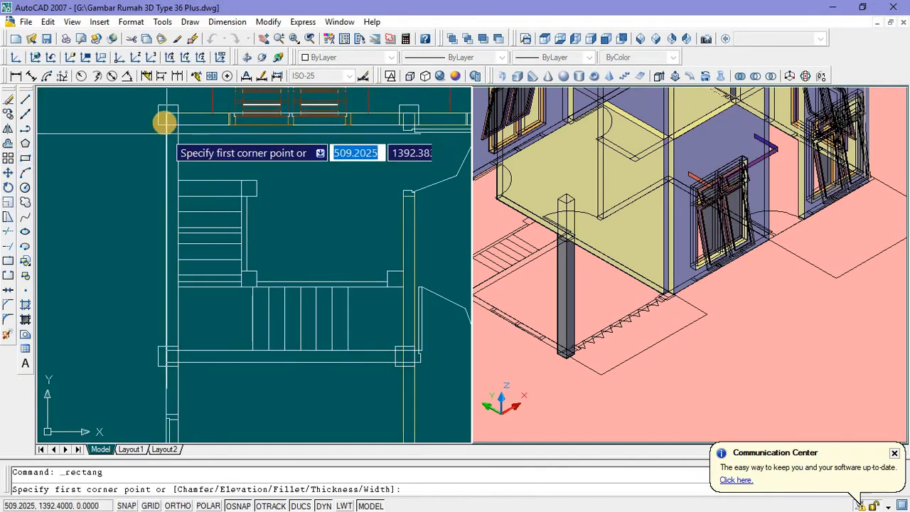
left_click(190, 113)
scroll(199, 122, "down", 5)
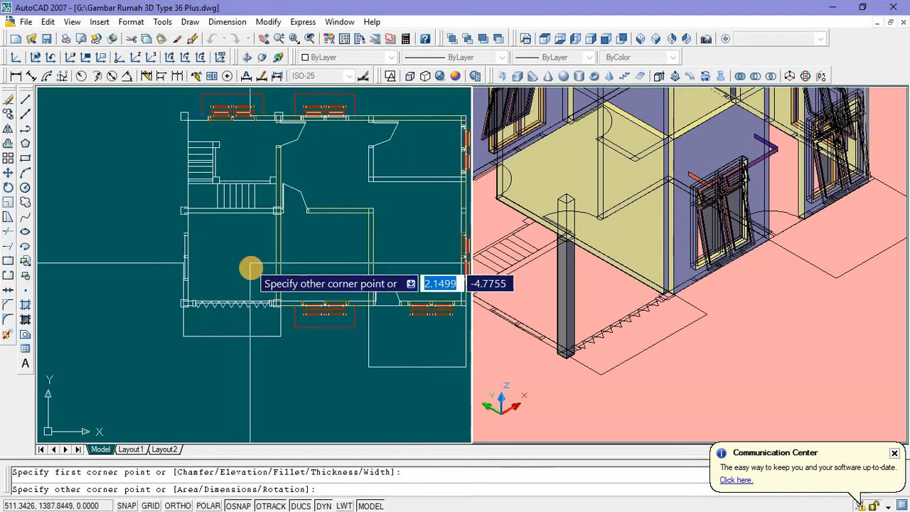
scroll(252, 278, "up", 4)
scroll(293, 342, "up", 4)
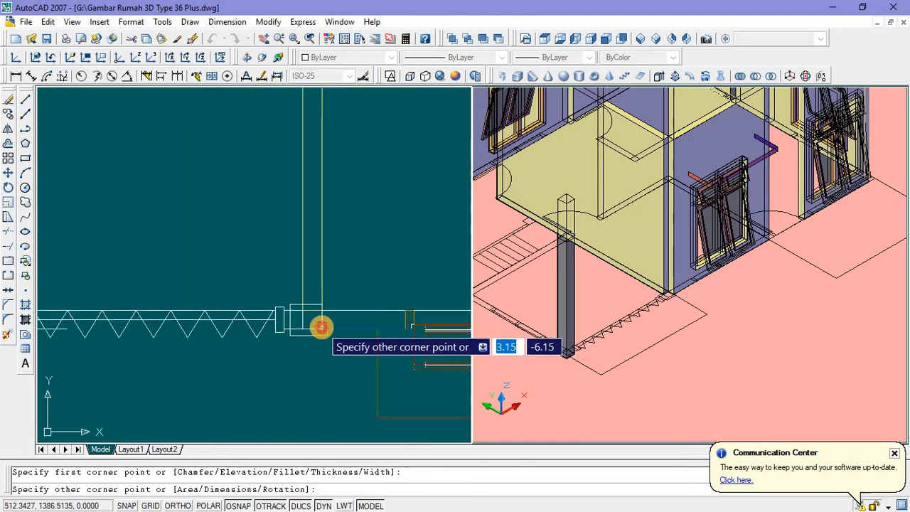
left_click(322, 328)
Step: Extrude the rectangle over the left-hand rooms to a height of 0.02
scroll(324, 295, "down", 5)
left_click(325, 269)
scroll(325, 361, "down", 5)
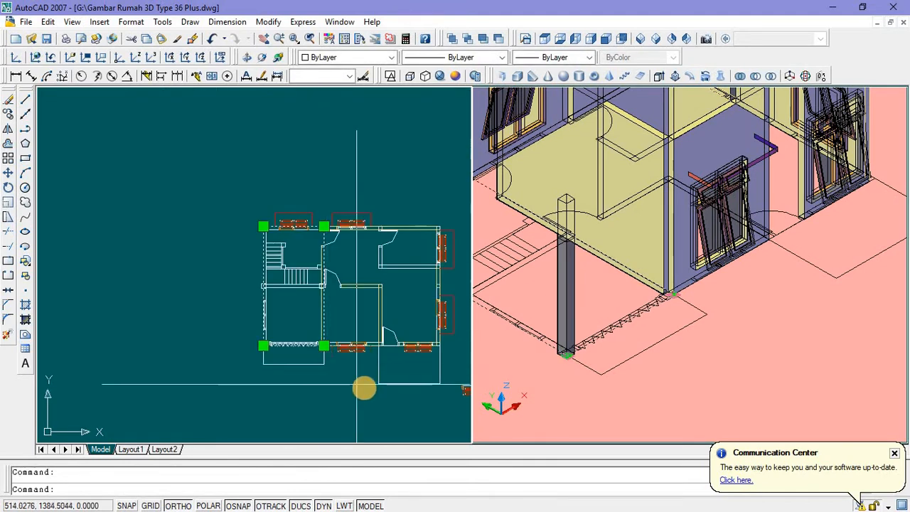
type("ex")
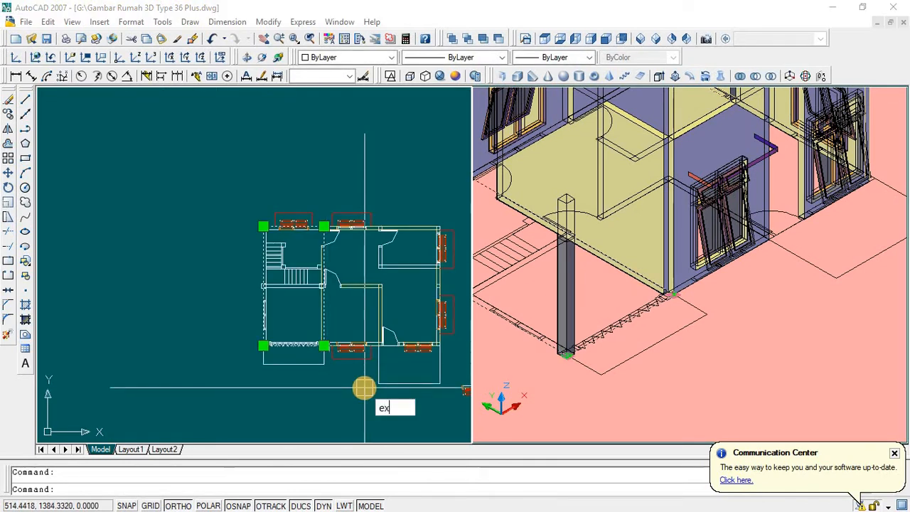
type("t")
key("Return")
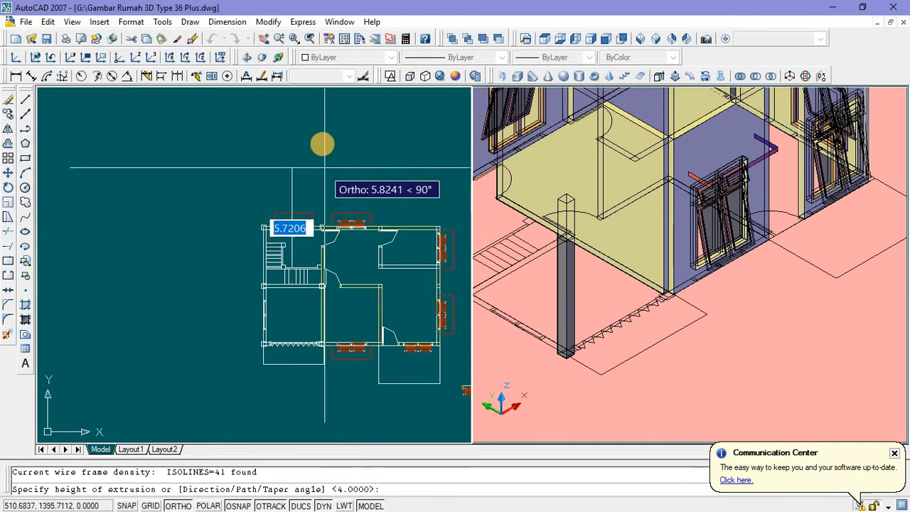
type("0.")
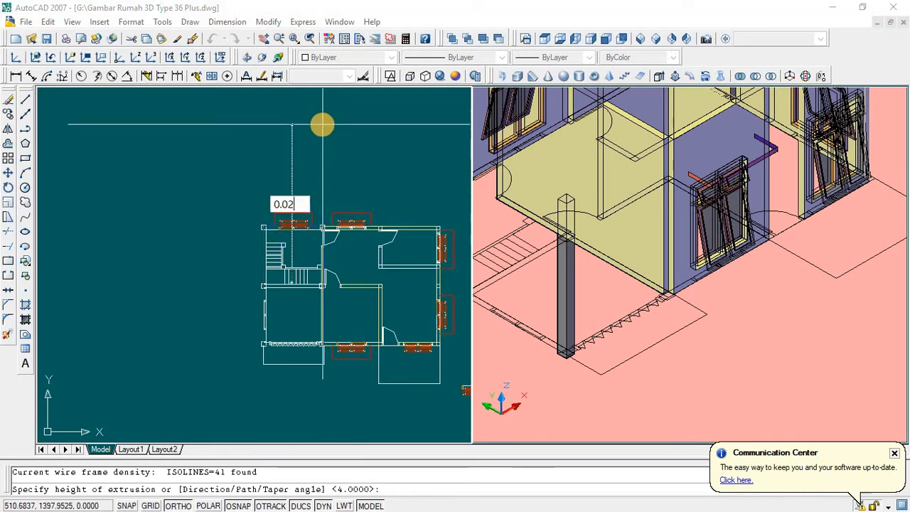
type("02")
key("Return")
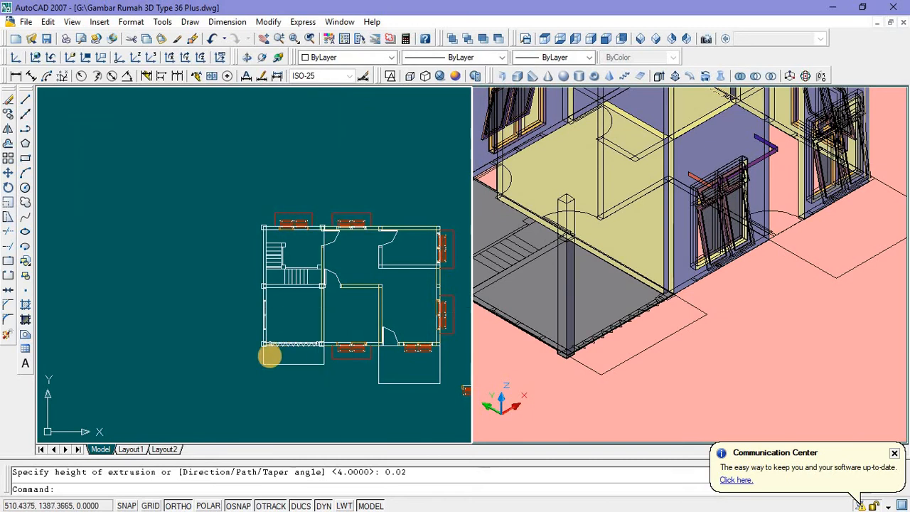
scroll(274, 361, "up", 2)
scroll(274, 361, "up", 1)
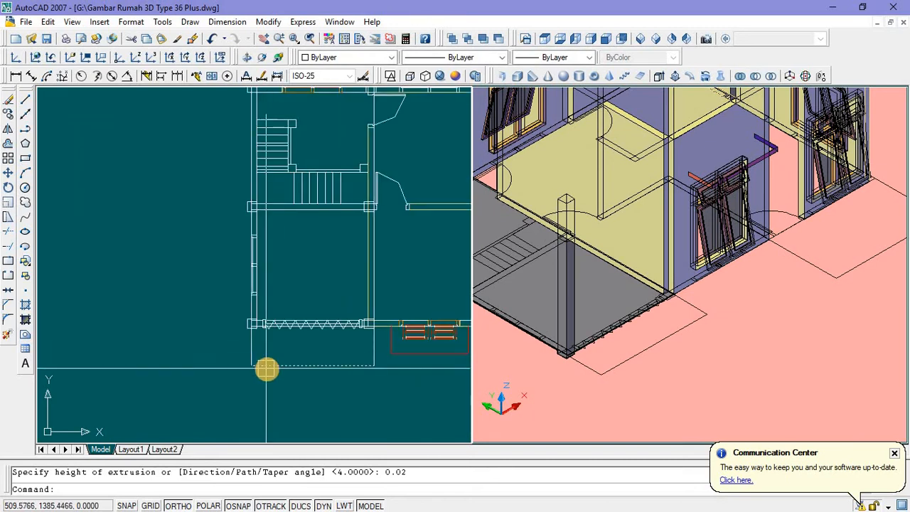
left_click(251, 306)
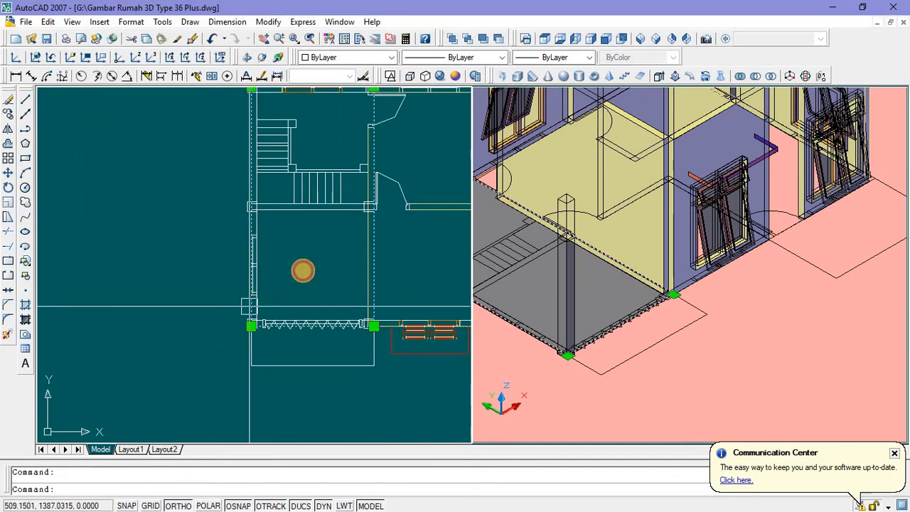
middle_click_drag(313, 262, 315, 296)
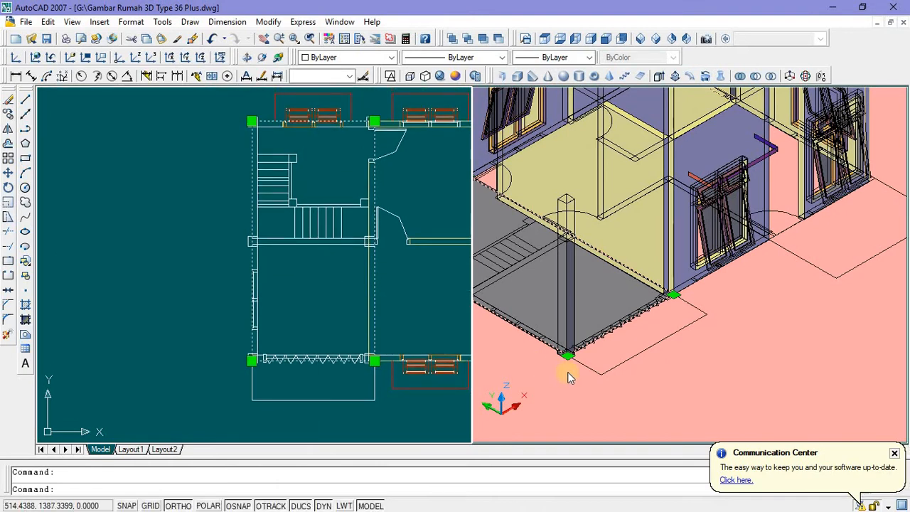
left_click(559, 401)
scroll(565, 359, "up", 2)
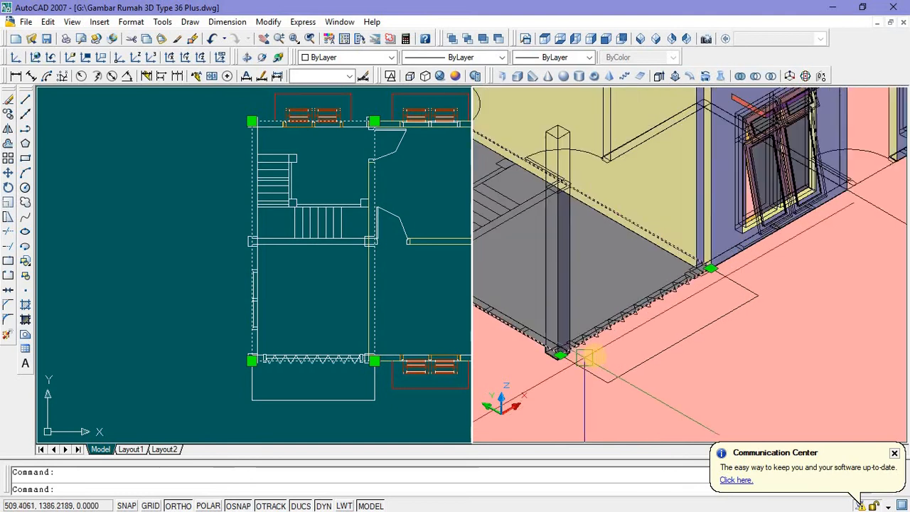
right_click(603, 350)
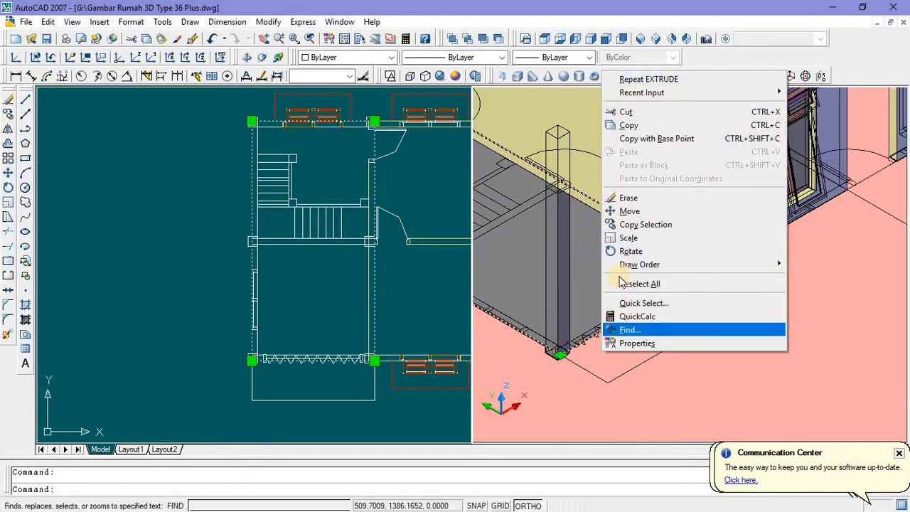
left_click(629, 211)
scroll(548, 366, "up", 4)
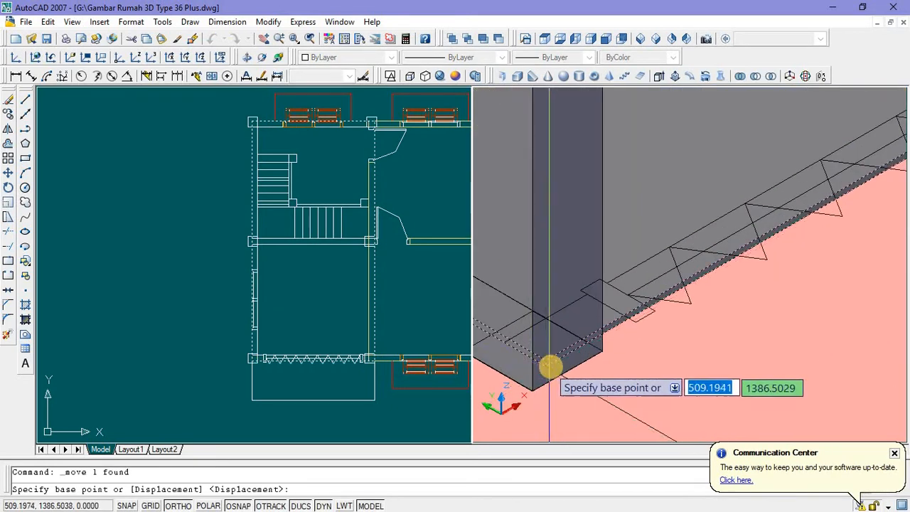
left_click(548, 367)
scroll(549, 367, "down", 3)
scroll(559, 268, "down", 5)
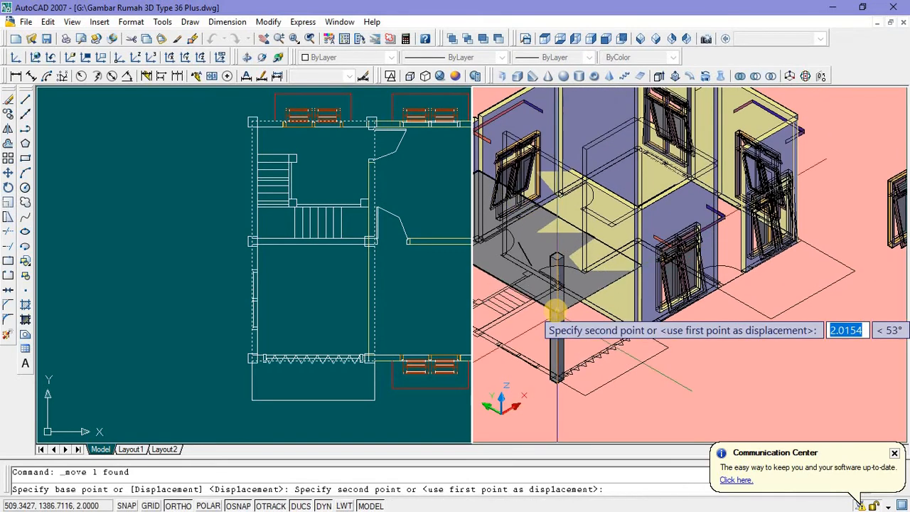
key("Escape")
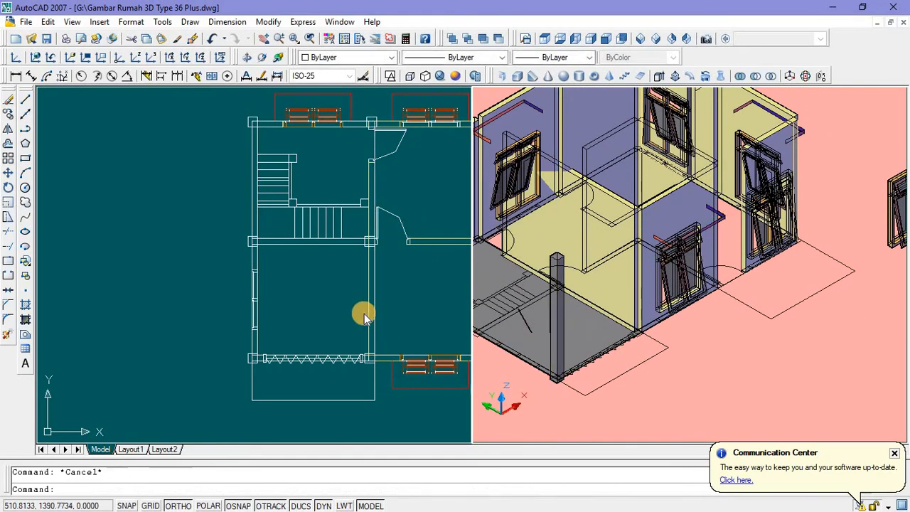
Step: Move the thin slab straight up by 4 from its front-left bottom corner
scroll(551, 405, "up", 4)
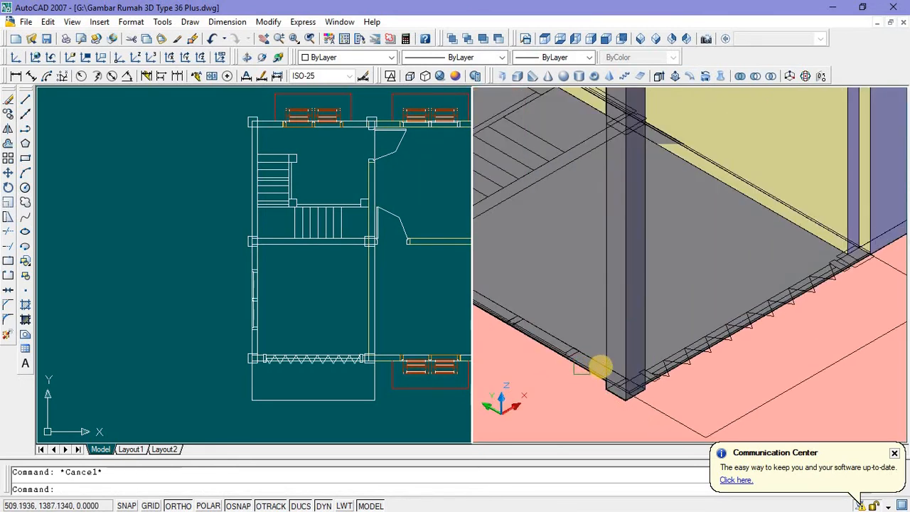
scroll(603, 379, "up", 4)
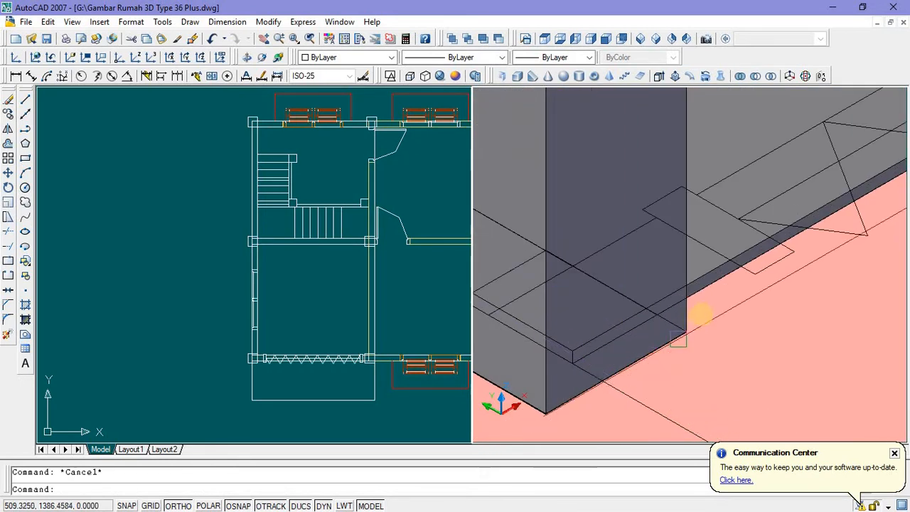
right_click(717, 282)
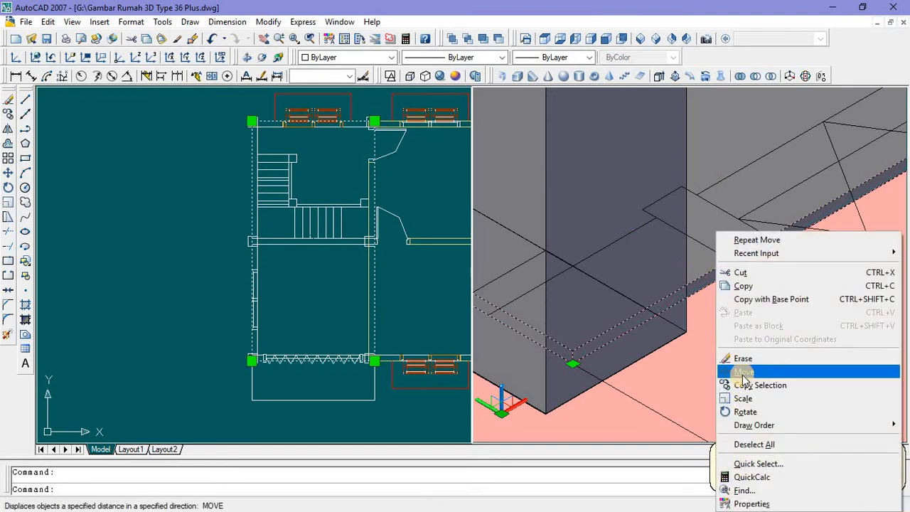
left_click(743, 372)
left_click(573, 364)
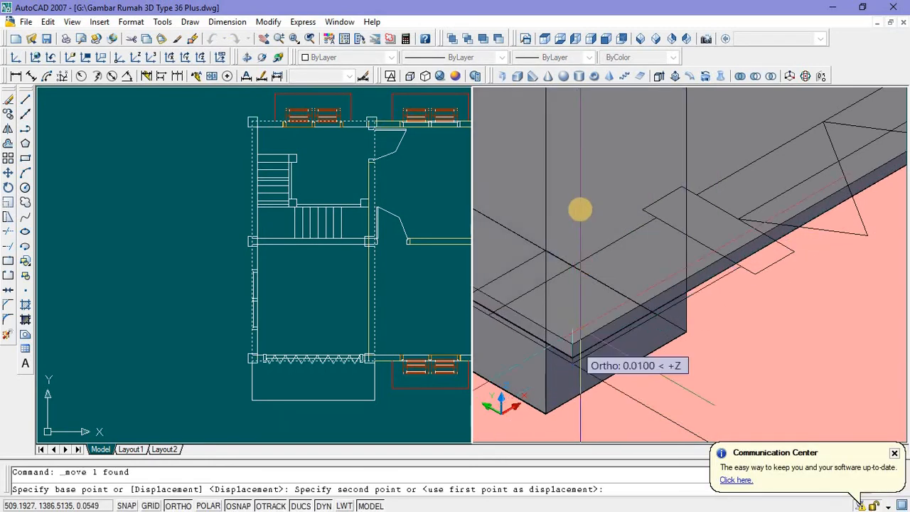
type("4")
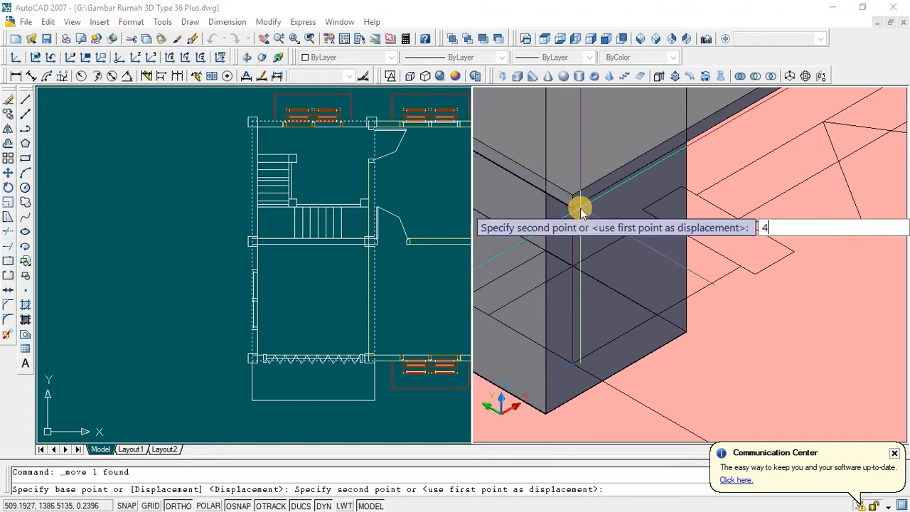
key("Return")
scroll(577, 216, "down", 6)
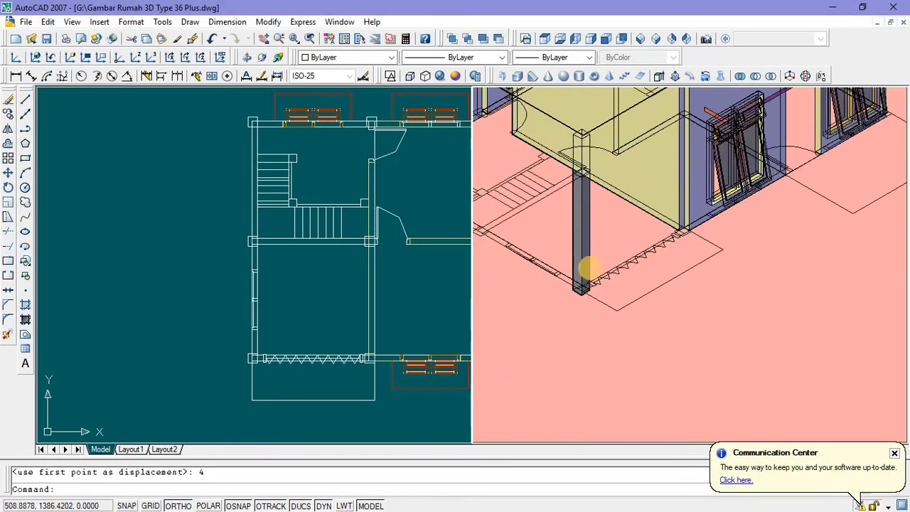
scroll(587, 251, "down", 4)
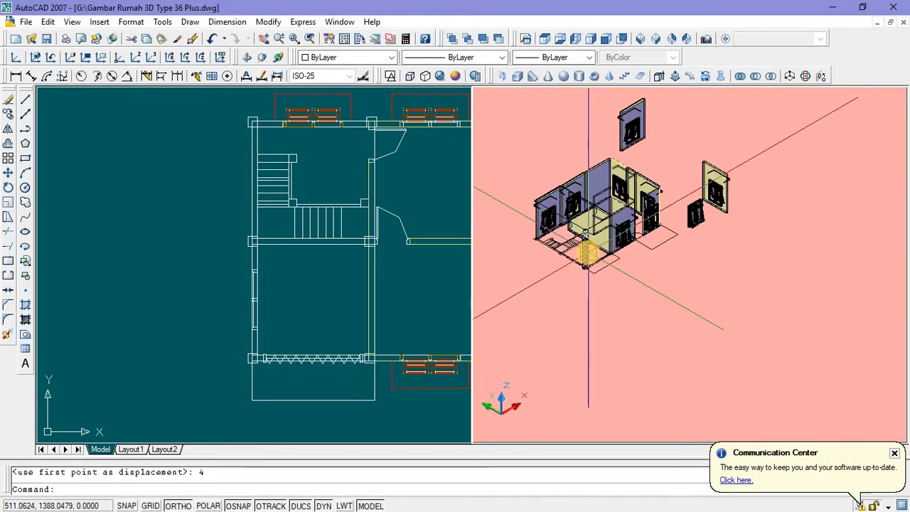
scroll(588, 254, "up", 5)
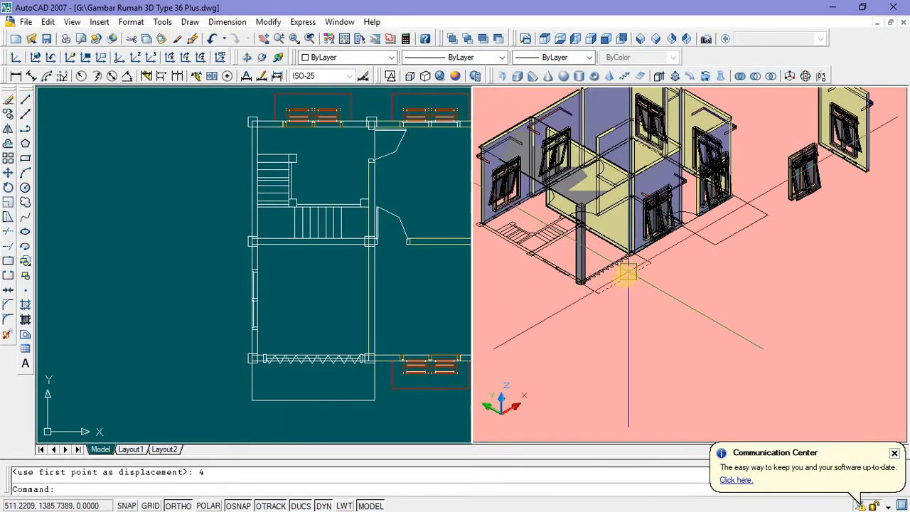
scroll(628, 276, "down", 7)
Step: Change the raised thin slab over the left-hand rooms to Color 41
left_click(434, 300)
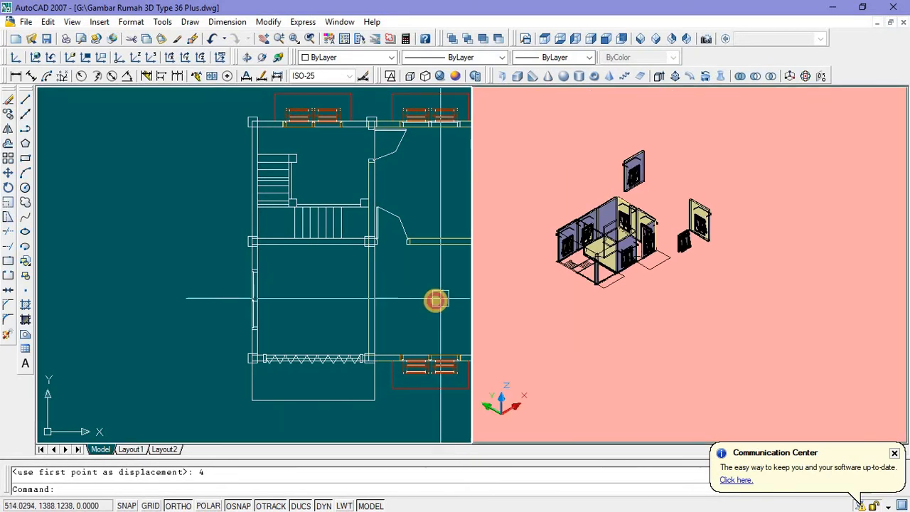
left_click(601, 325)
scroll(587, 329, "down", 5)
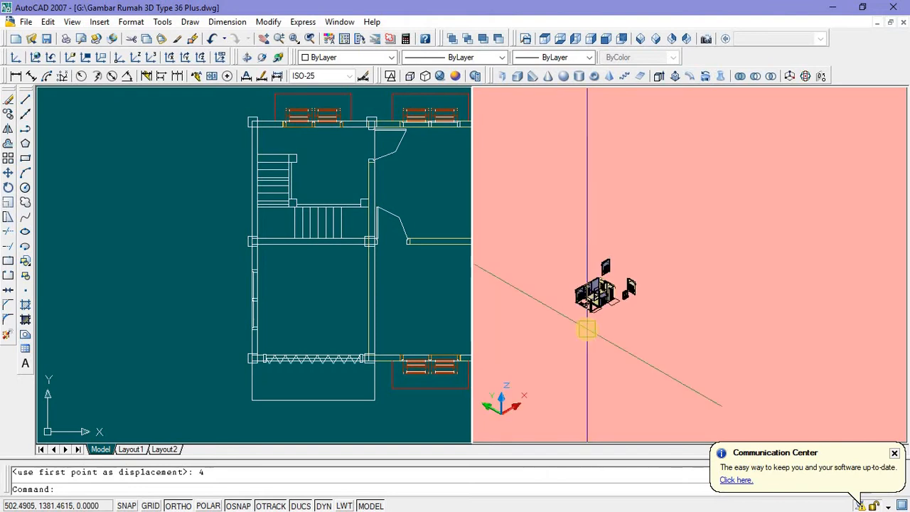
scroll(588, 319, "up", 5)
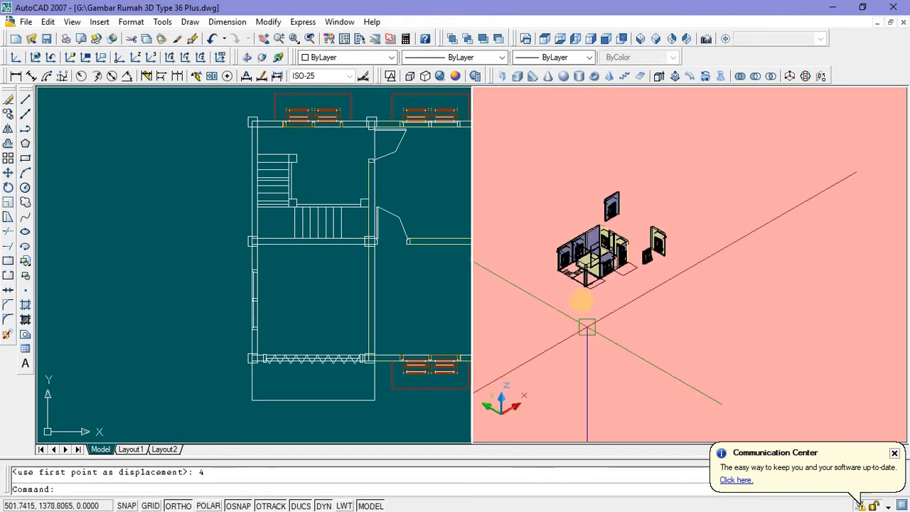
scroll(562, 238, "up", 2)
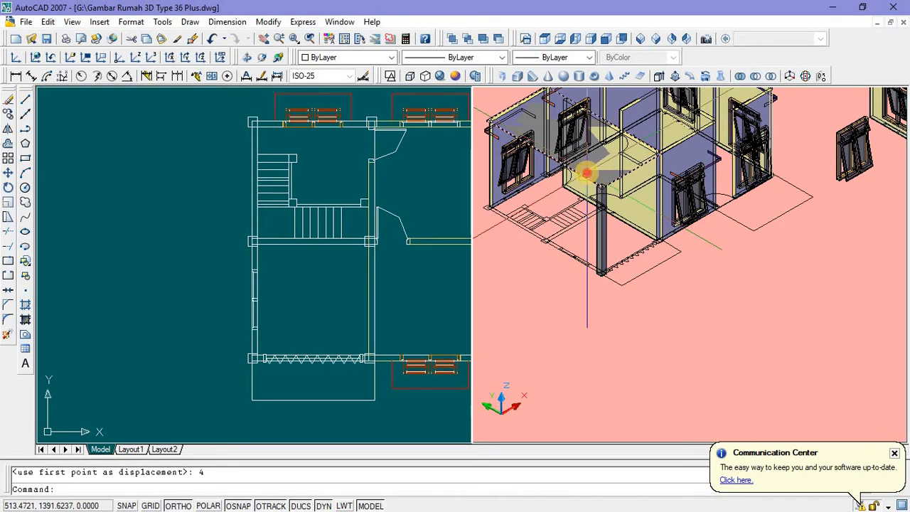
left_click(586, 172)
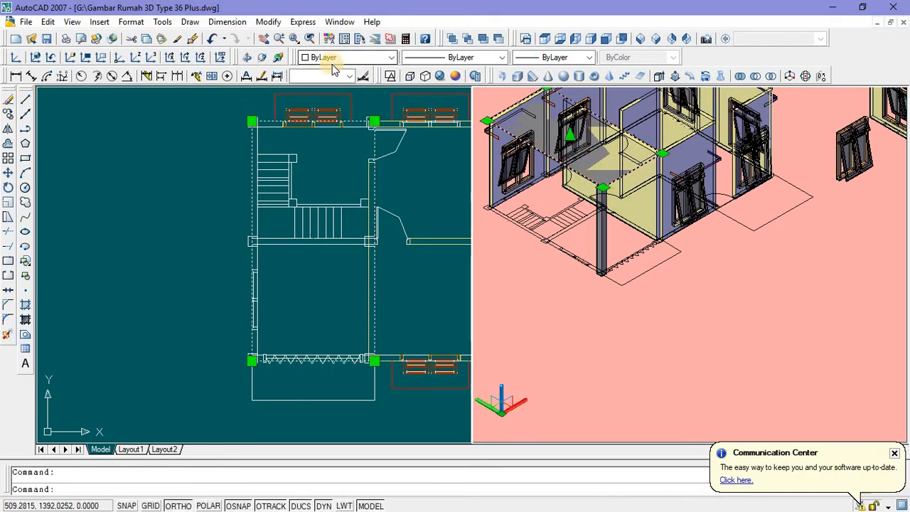
left_click(392, 58)
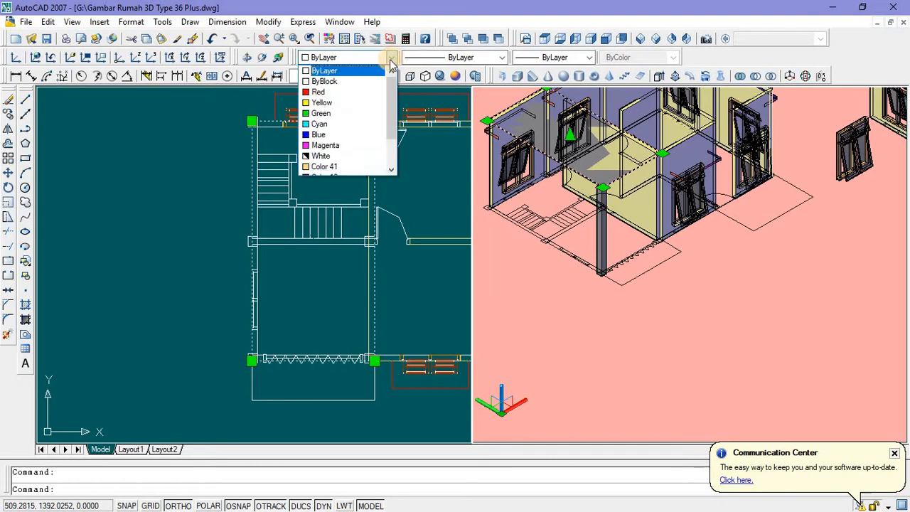
left_click(331, 168)
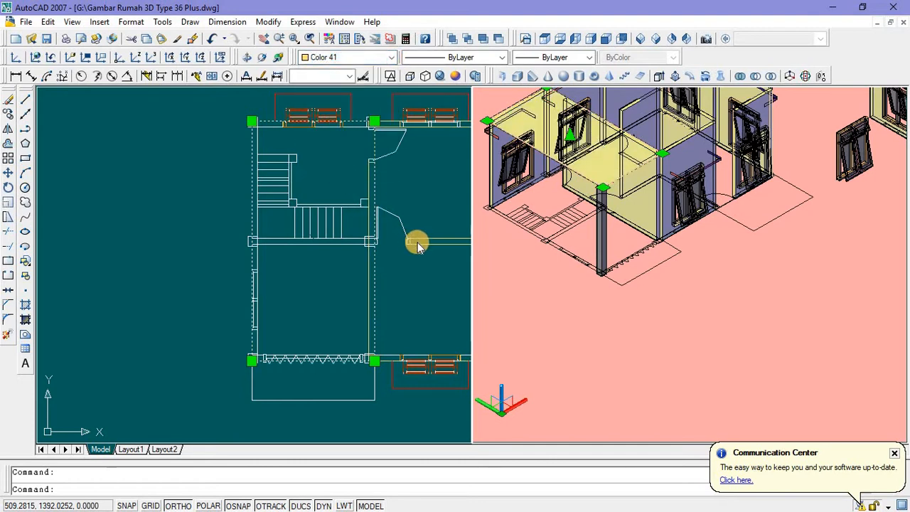
key("Escape")
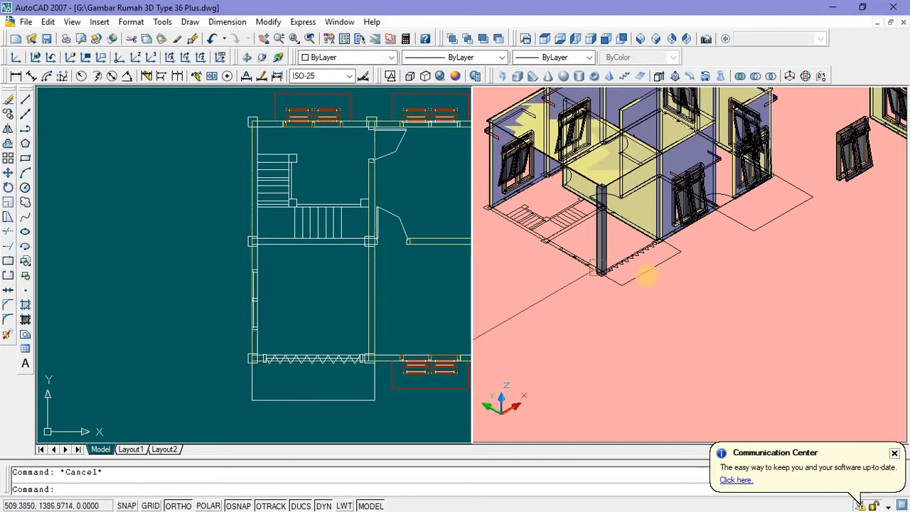
Step: Copy the front room's complete window assembly, including its canopy, horizontally to the empty area left of the house plan
left_click(349, 292)
scroll(298, 324, "down", 2)
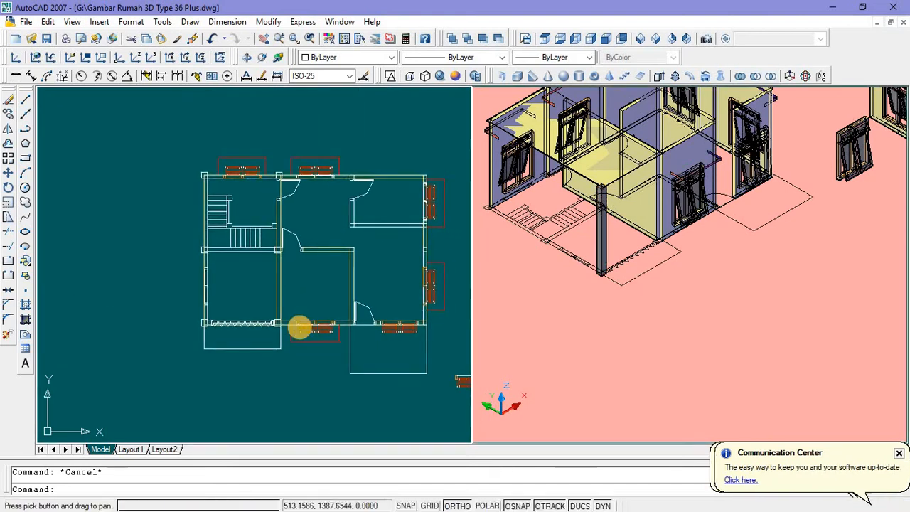
scroll(279, 321, "up", 3)
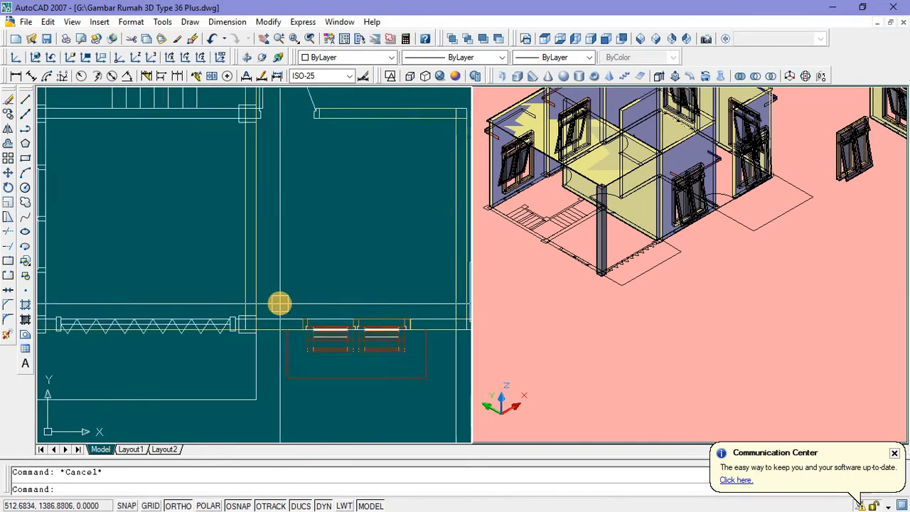
scroll(272, 303, "down", 2)
left_click(273, 303)
left_click(351, 361)
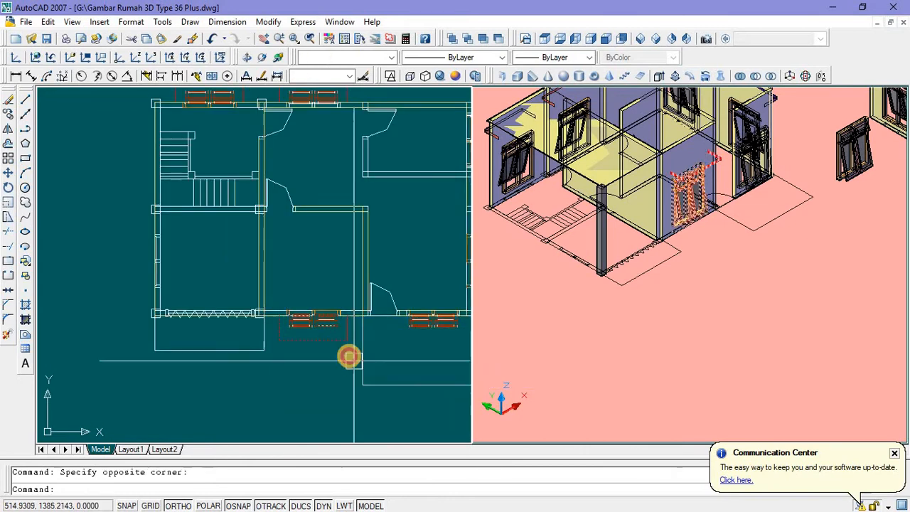
right_click(310, 261)
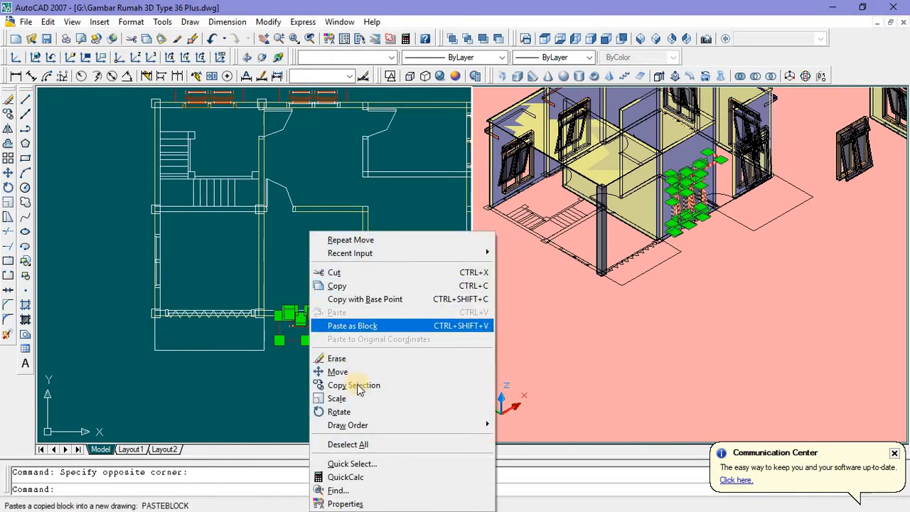
left_click(355, 384)
left_click(330, 386)
middle_click_drag(158, 386, 243, 388)
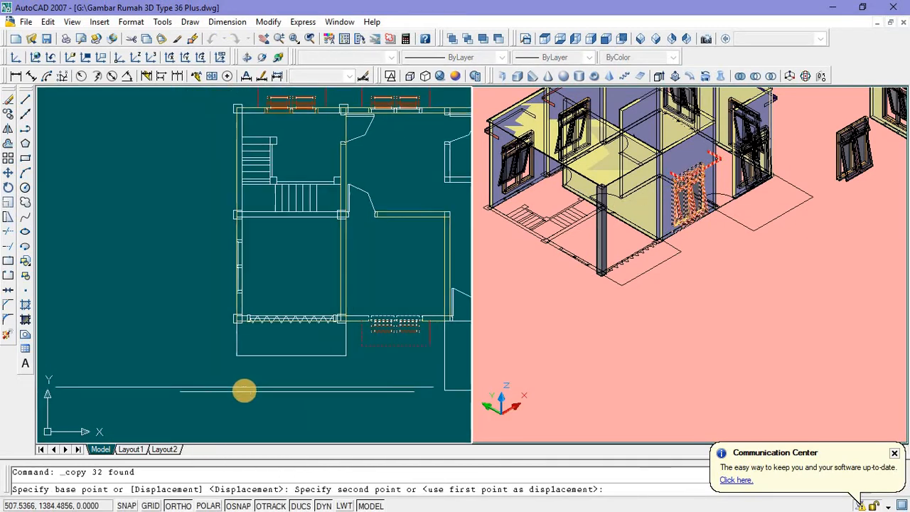
left_click(198, 388)
key("Escape")
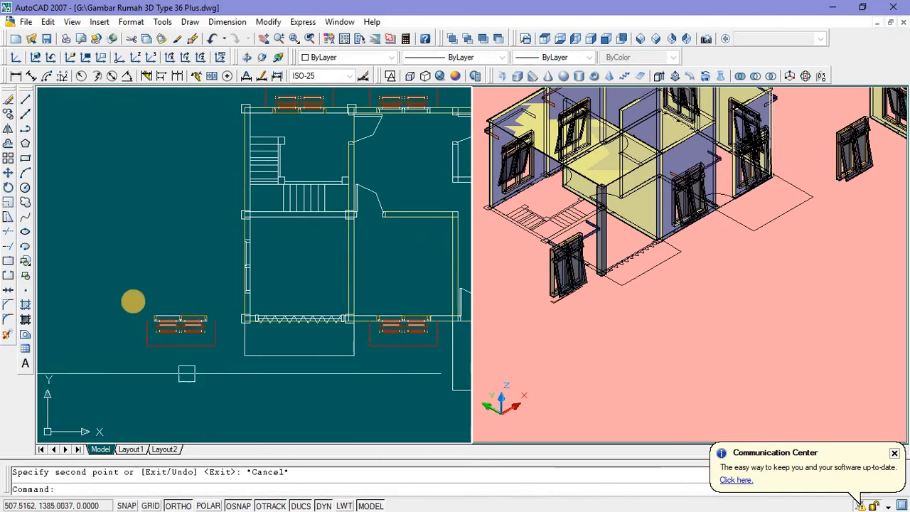
Step: Rotate the copied window assembly 270 degrees about its rear-right corner so its canopy faces away from the left wall
left_click(128, 274)
left_click(226, 367)
right_click(175, 245)
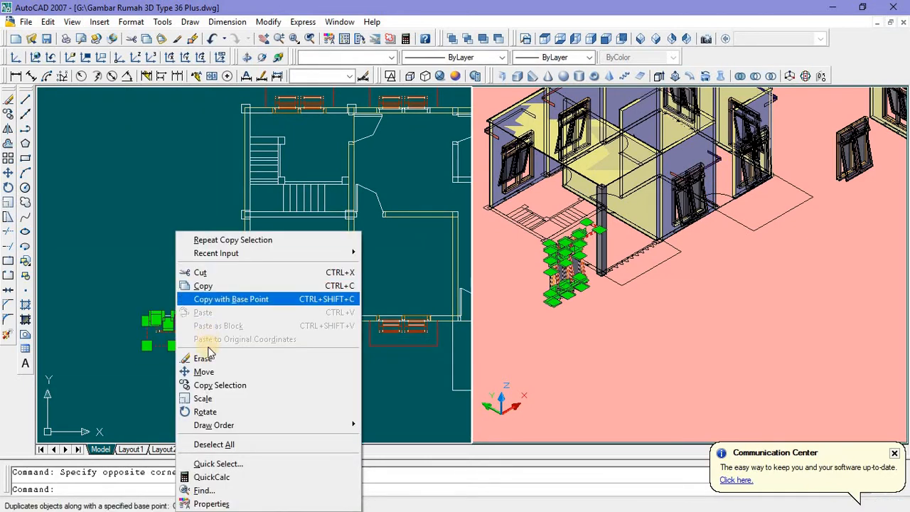
left_click(202, 408)
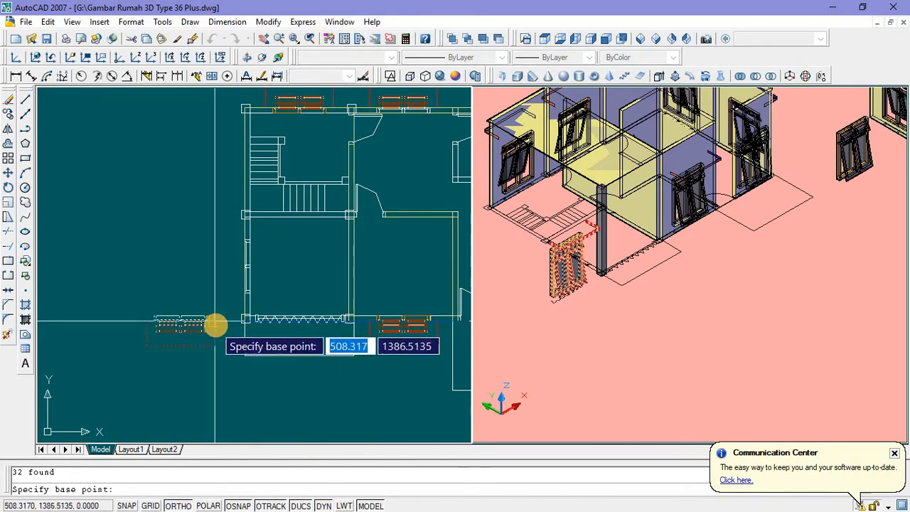
left_click(213, 320)
left_click(211, 360)
Step: Move the rotated window assembly by its frame's outer rear corner to the rear outer corner of the front-left room's side window opening
left_click(173, 220)
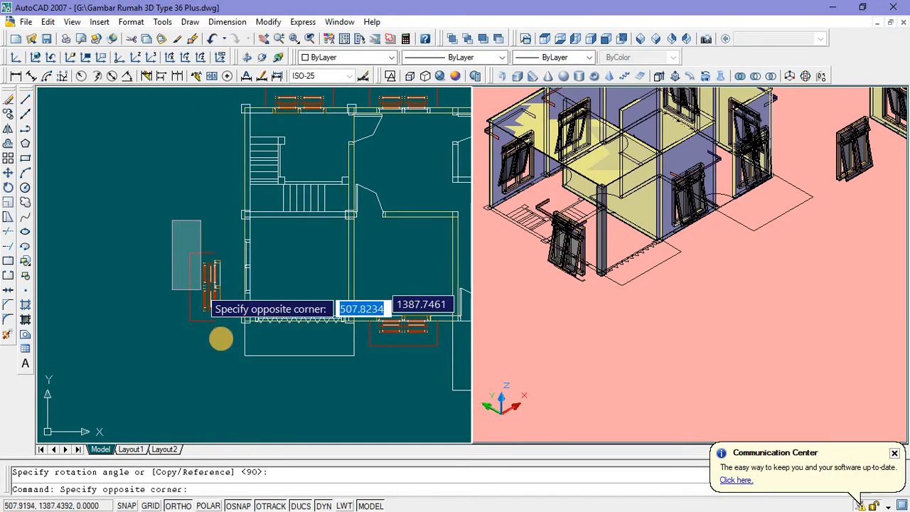
left_click(222, 340)
right_click(194, 229)
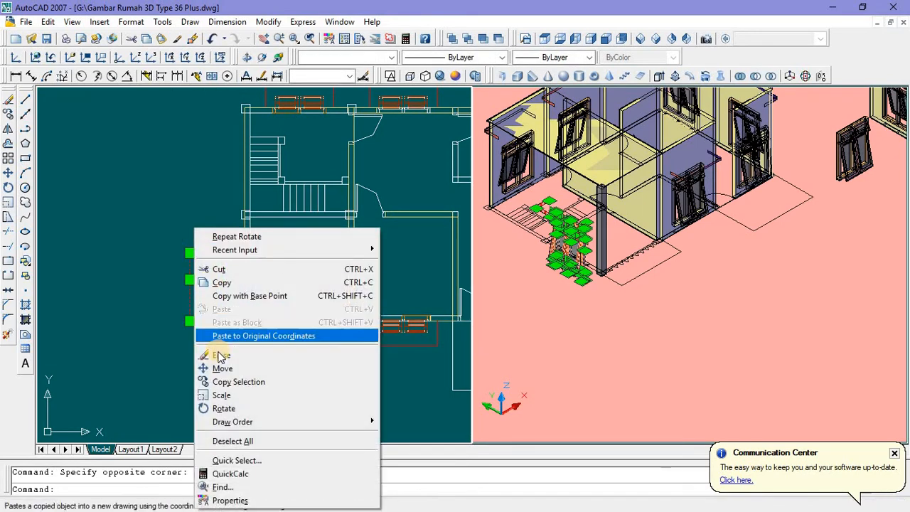
left_click(213, 368)
scroll(220, 276, "up", 3)
scroll(221, 276, "up", 2)
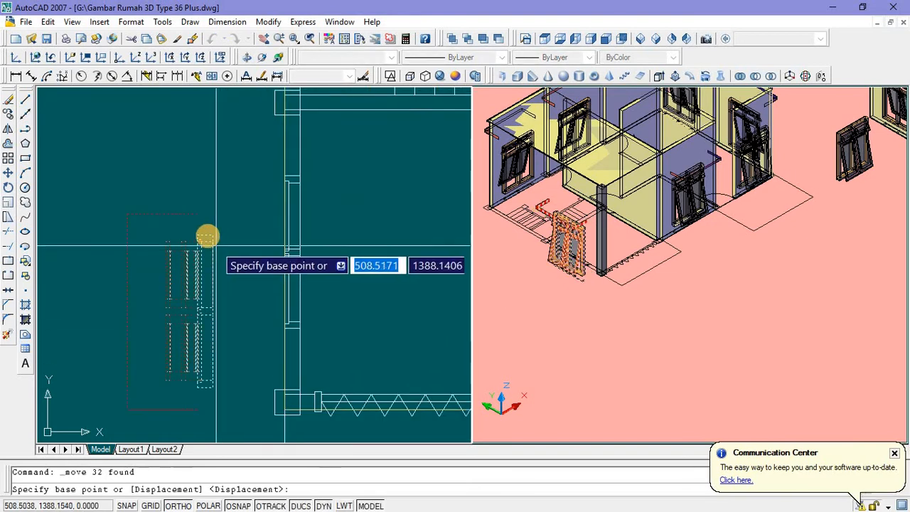
left_click(192, 235)
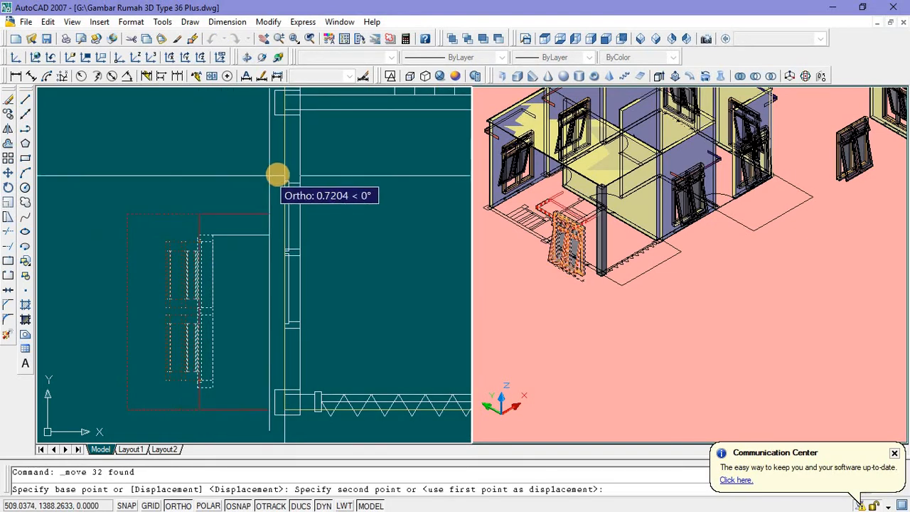
left_click(278, 177)
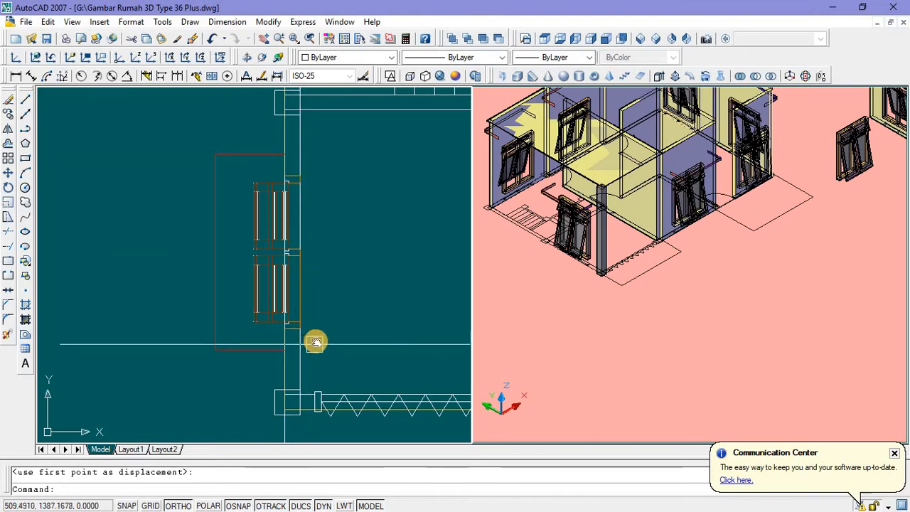
scroll(315, 339, "down", 2)
middle_click_drag(293, 304, 253, 299)
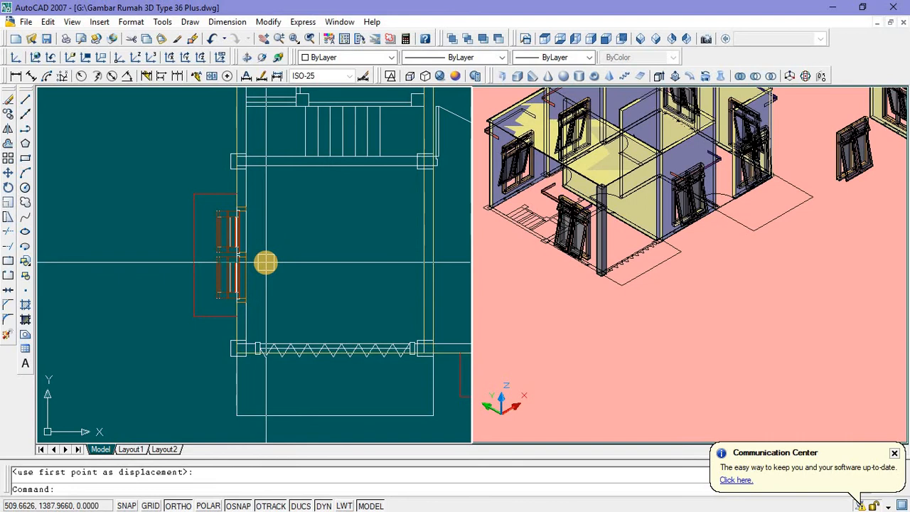
key("Escape")
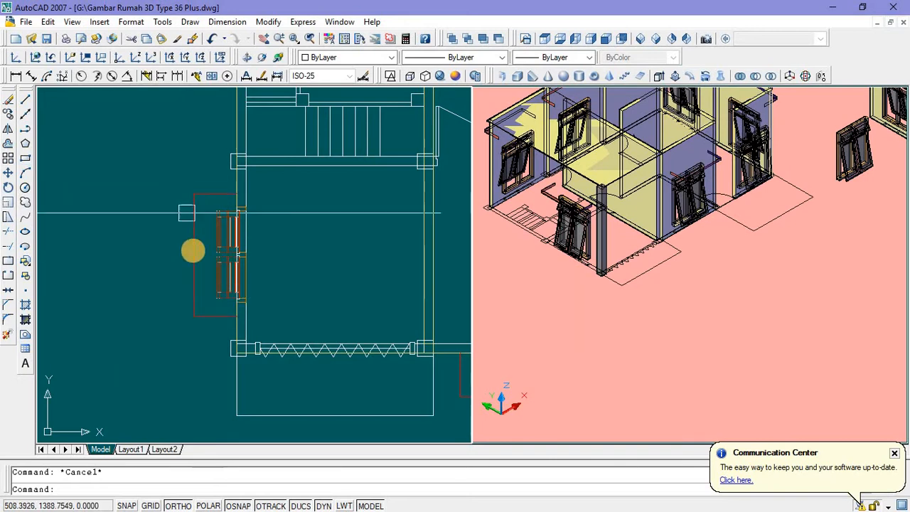
Step: Copy the 3D front wall panel with the window opening about 7.07 to the left, clear of the house plan
scroll(186, 213, "down", 3)
scroll(309, 263, "up", 3)
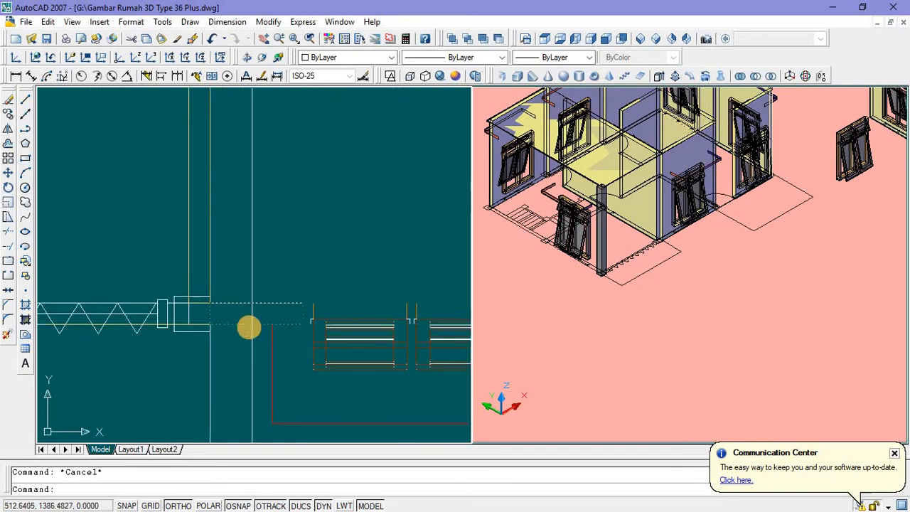
left_click(261, 308)
scroll(269, 287, "down", 1)
right_click(297, 226)
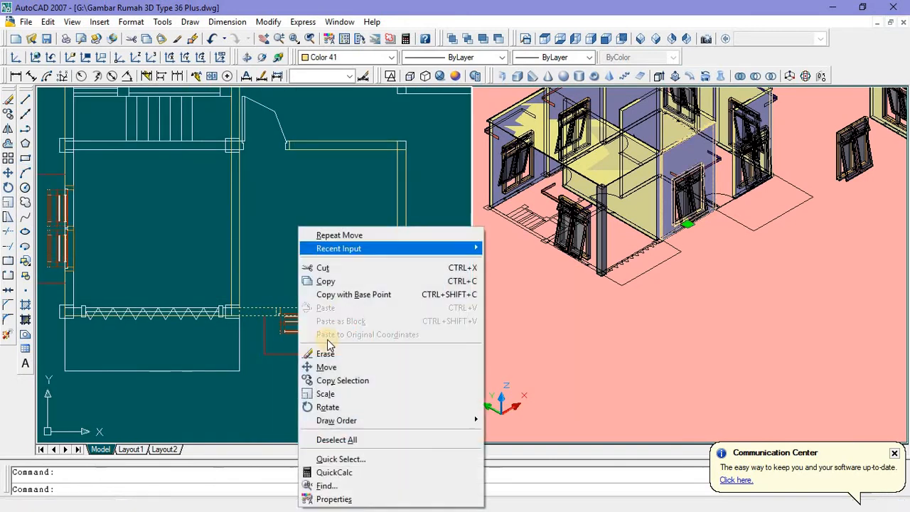
left_click(334, 380)
middle_click_drag(335, 381, 416, 387)
left_click(369, 388)
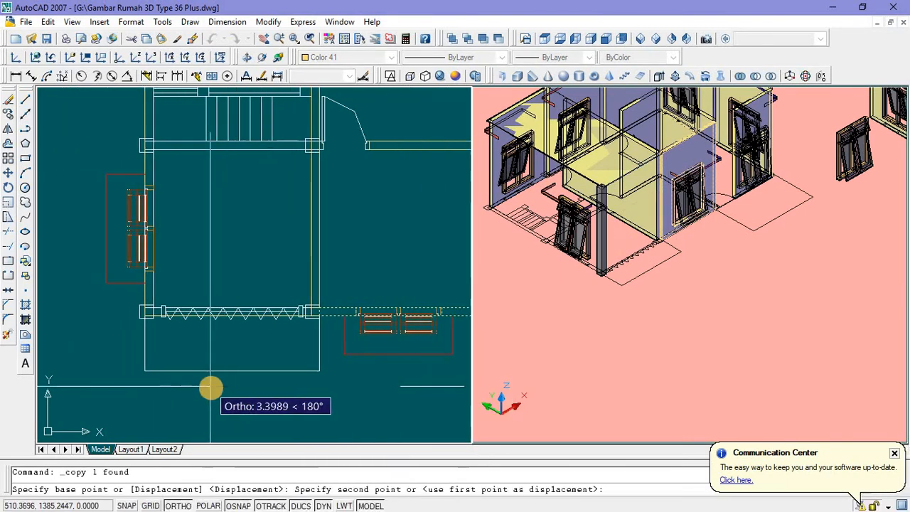
middle_click_drag(53, 377, 263, 373)
left_click(222, 371)
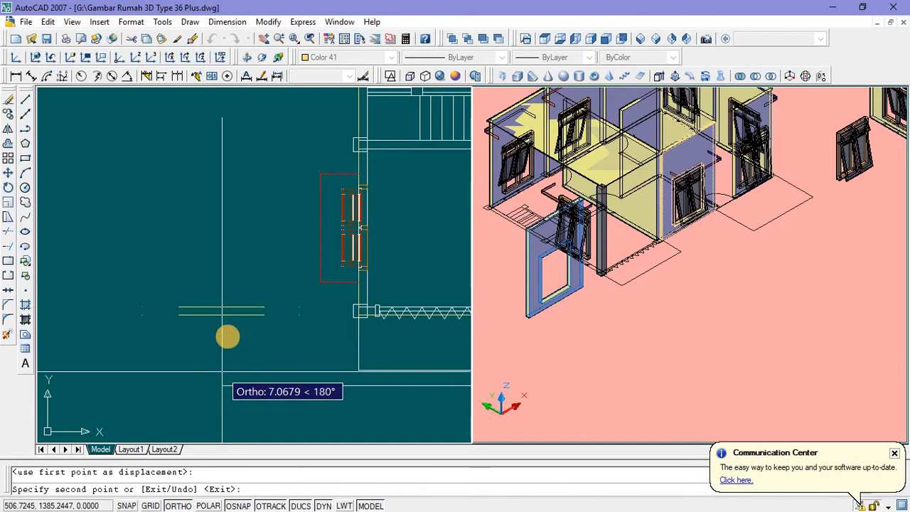
key("Escape")
Step: Rotate the copied wall panel 270 degrees about its front-right corner so it runs parallel to the left outer wall
left_click(220, 313)
right_click(202, 221)
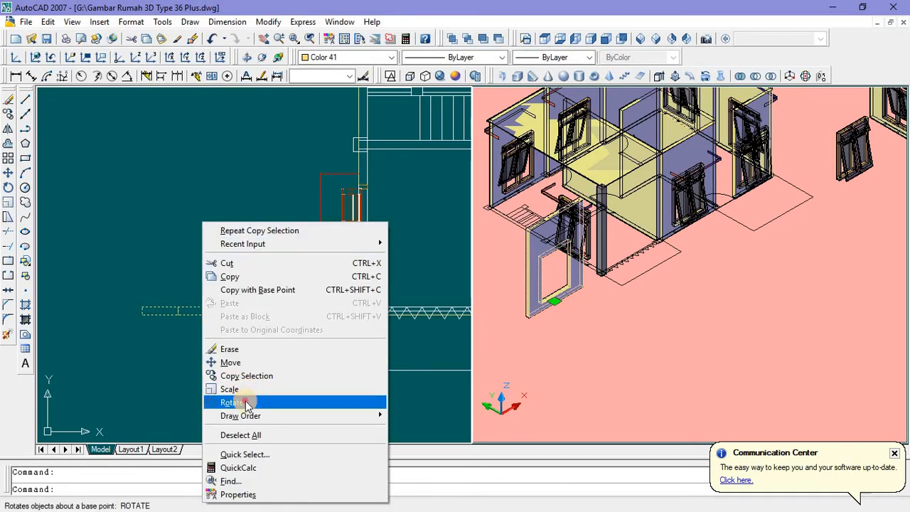
left_click(246, 403)
left_click(298, 318)
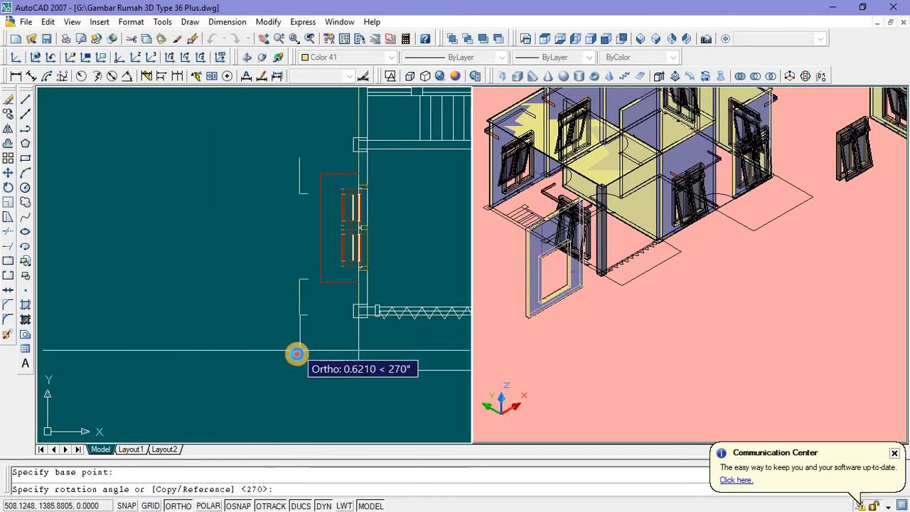
left_click(297, 353)
Step: Move the rotated wall panel by its rear-left corner onto the left outer wall line, against the middle column and around the window
left_click(295, 171)
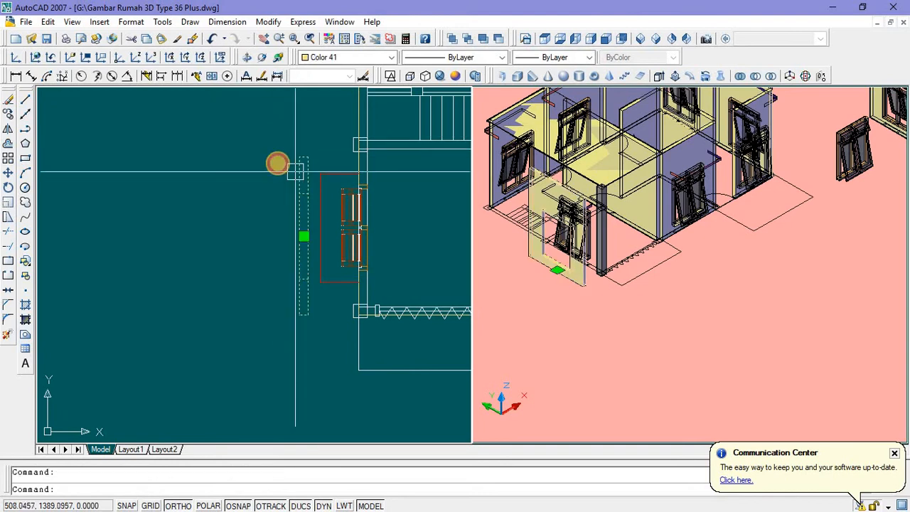
right_click(284, 137)
left_click(306, 275)
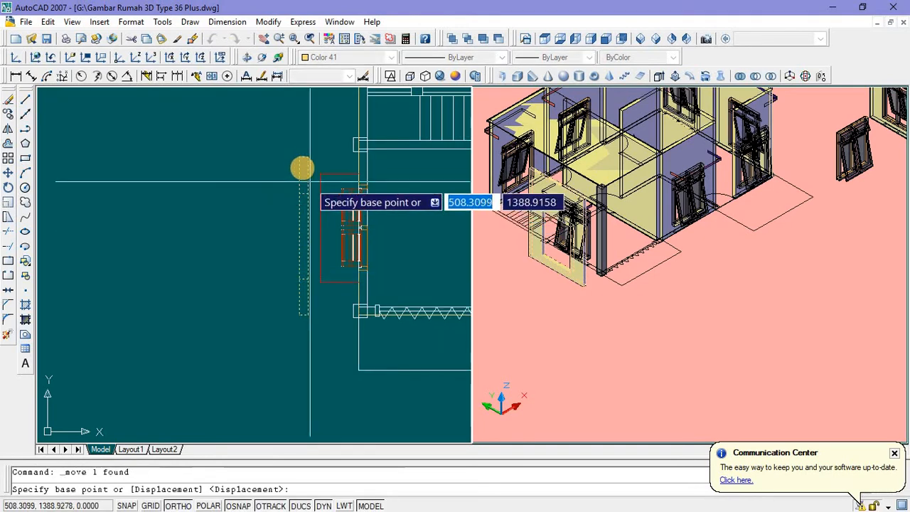
left_click(301, 155)
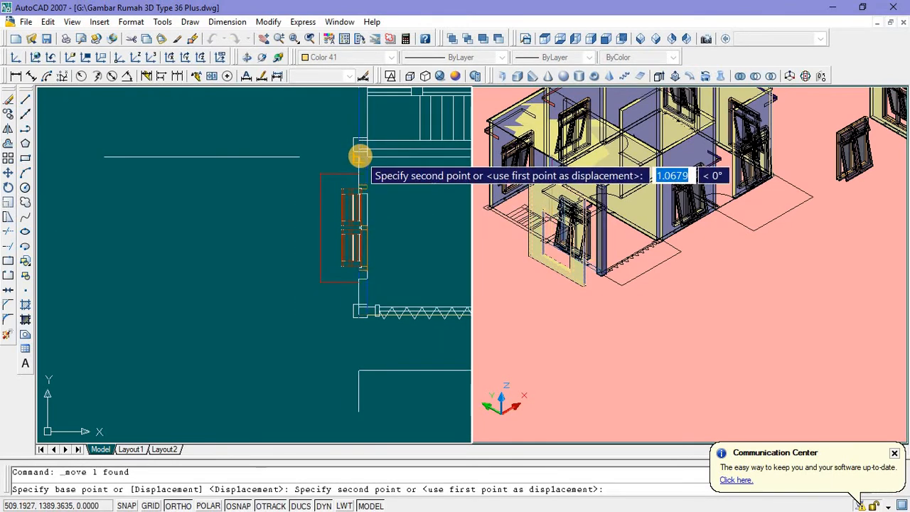
scroll(359, 155, "up", 3)
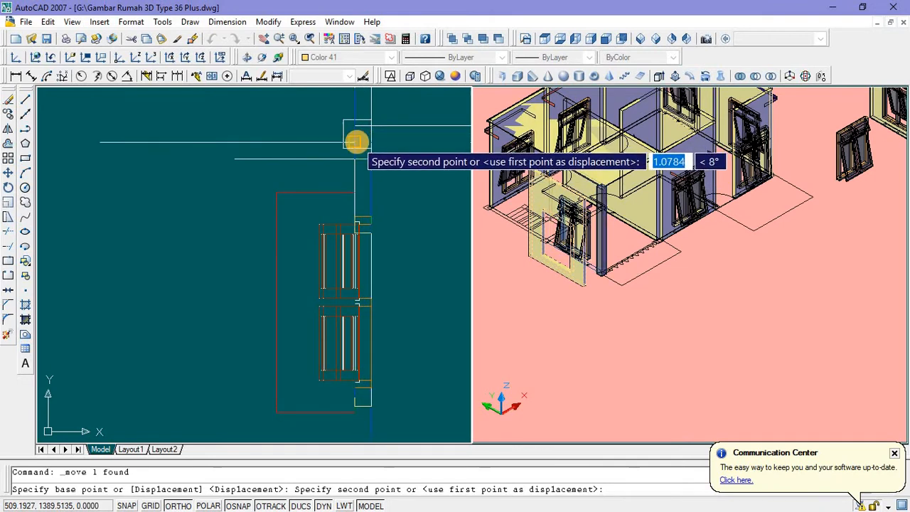
left_click(356, 142)
scroll(225, 203, "down", 2)
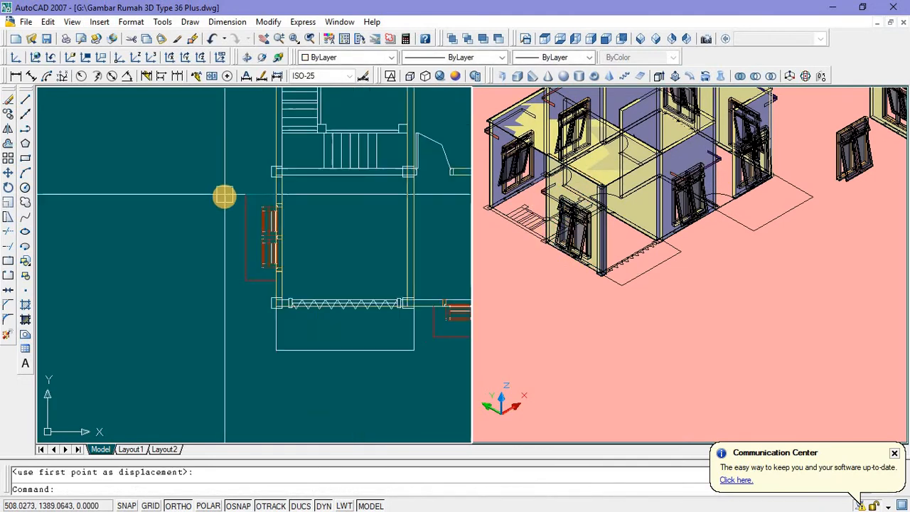
scroll(224, 197, "up", 1)
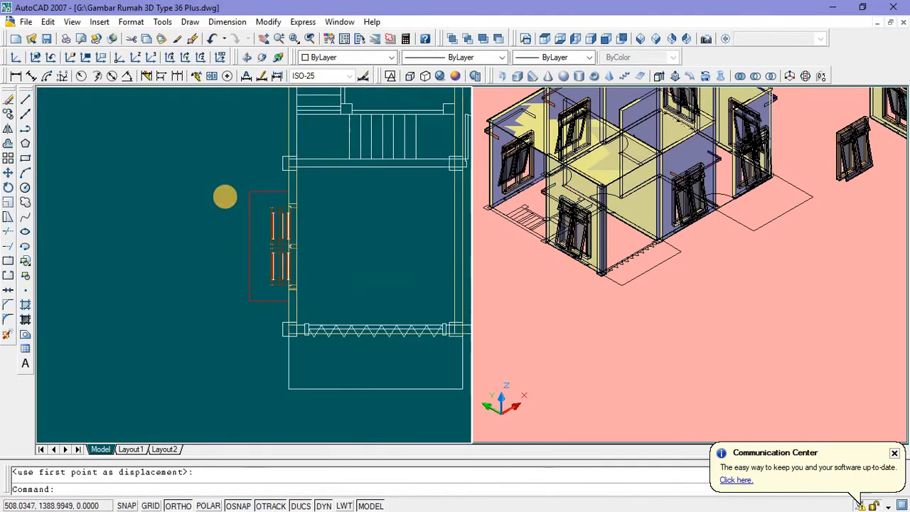
Step: Try to draw a rectangle over the stair room's left outer wall, between the rear corner column and the middle column
left_click(593, 315)
scroll(379, 264, "down", 1)
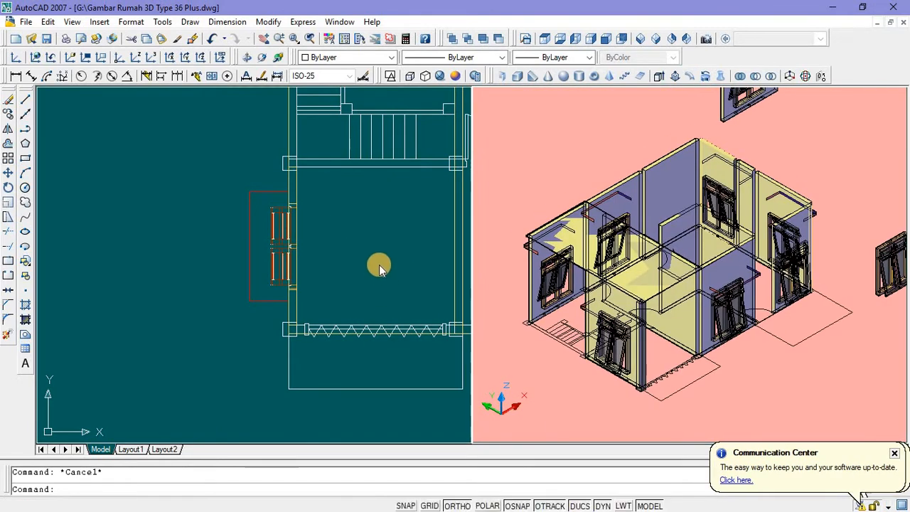
left_click(371, 264)
scroll(360, 186, "down", 3)
scroll(359, 186, "up", 4)
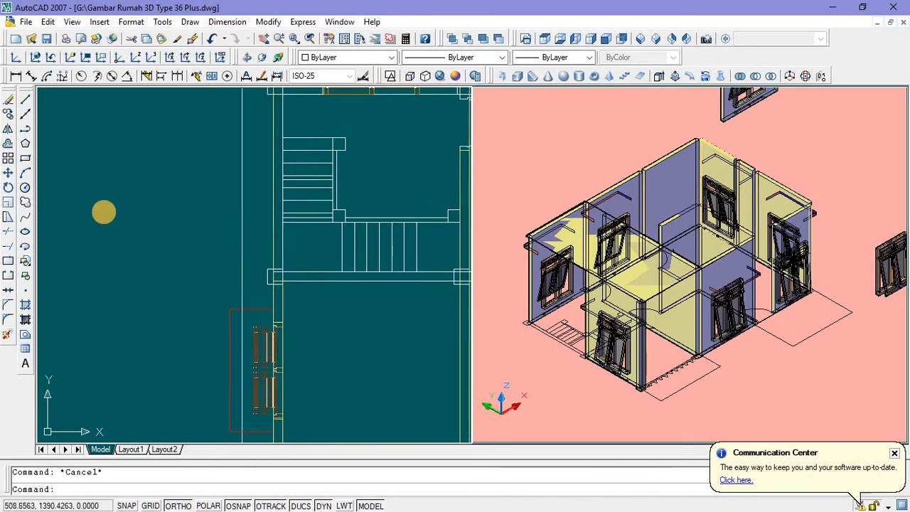
left_click(25, 159)
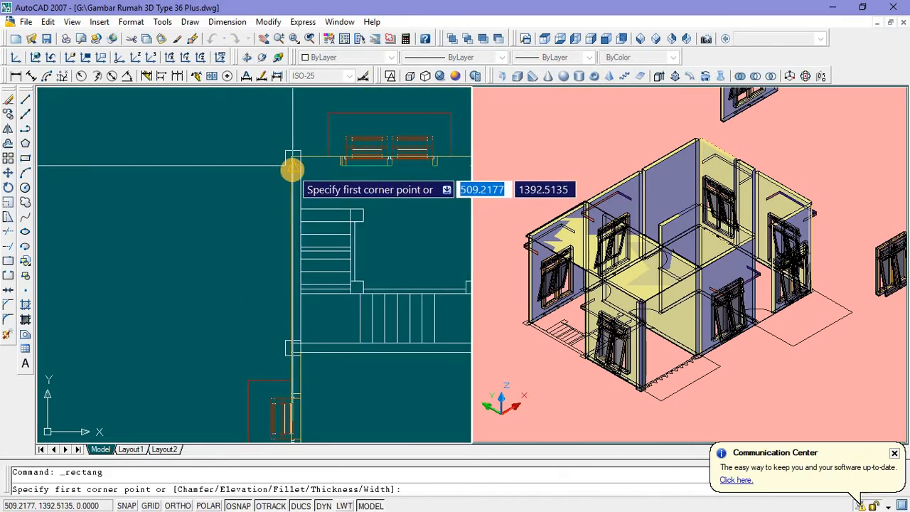
left_click(292, 170)
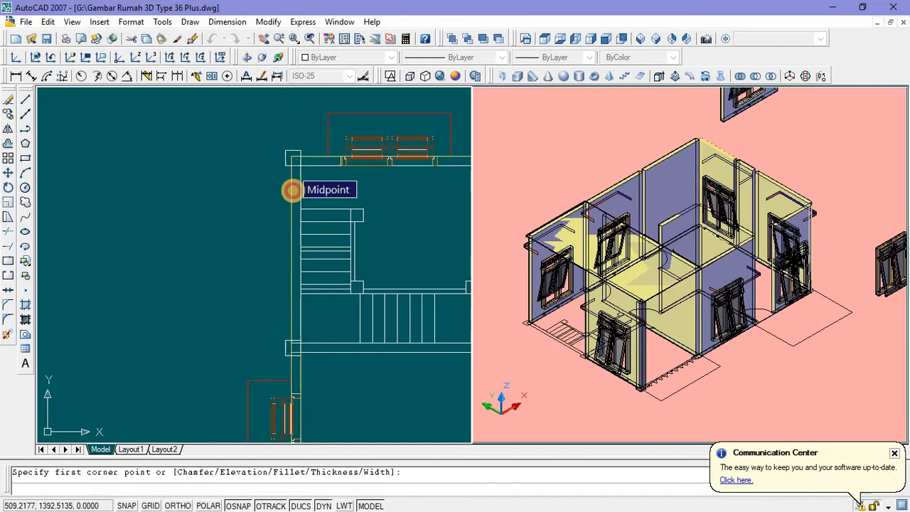
left_click(298, 340)
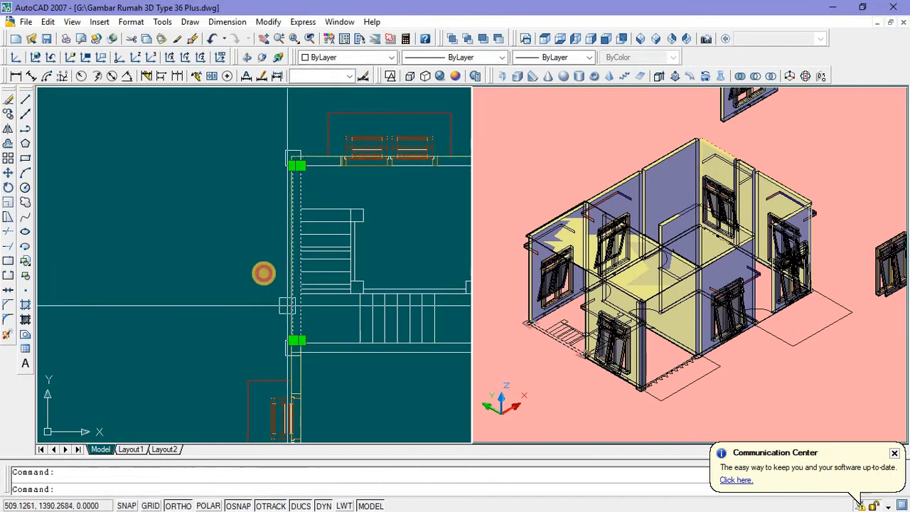
Step: Erase the misaligned rectangle along the stair room's left outer wall
scroll(313, 206, "up", 4)
middle_click_drag(323, 187, 348, 279)
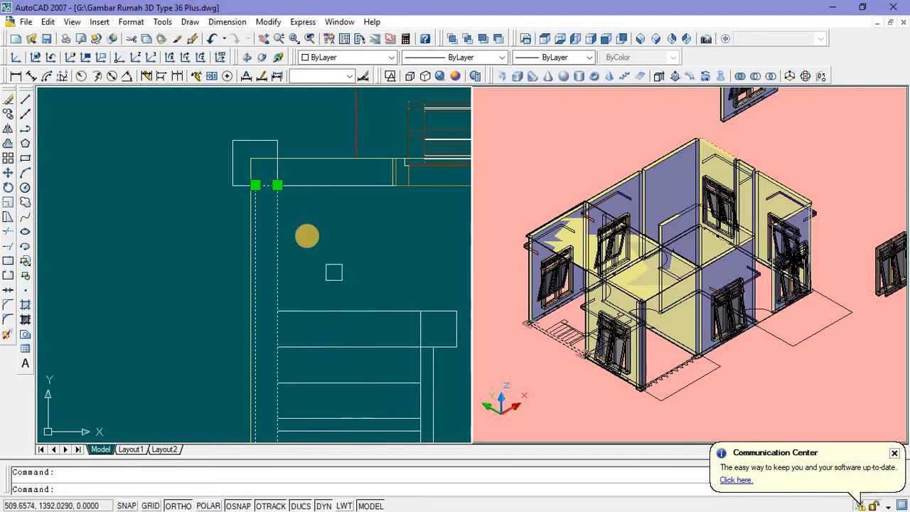
left_click(283, 211)
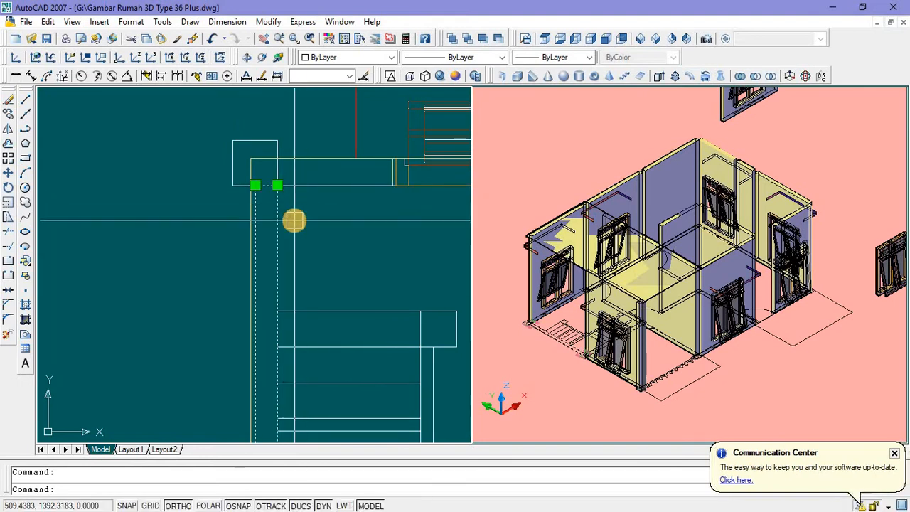
key("Delete")
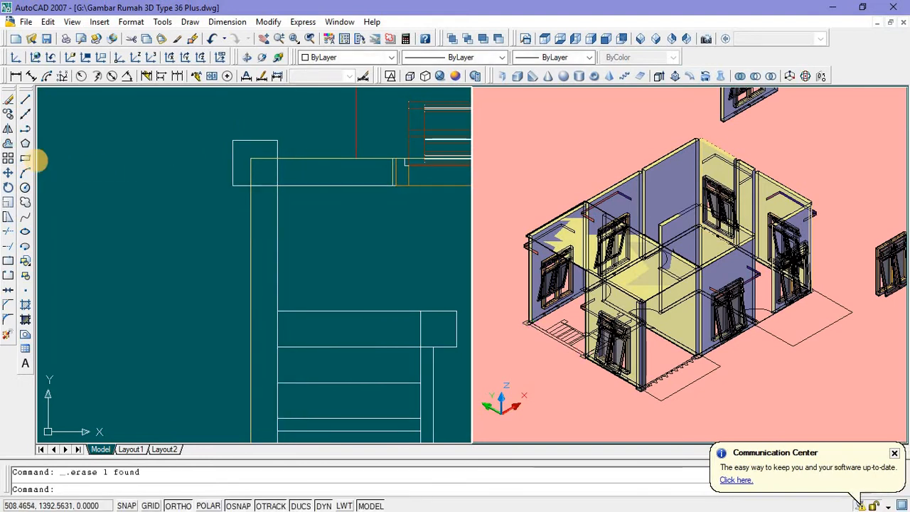
Step: Draw a rectangle over the stair room's left wall, from its outer line at the rear corner column to the middle column
left_click(25, 158)
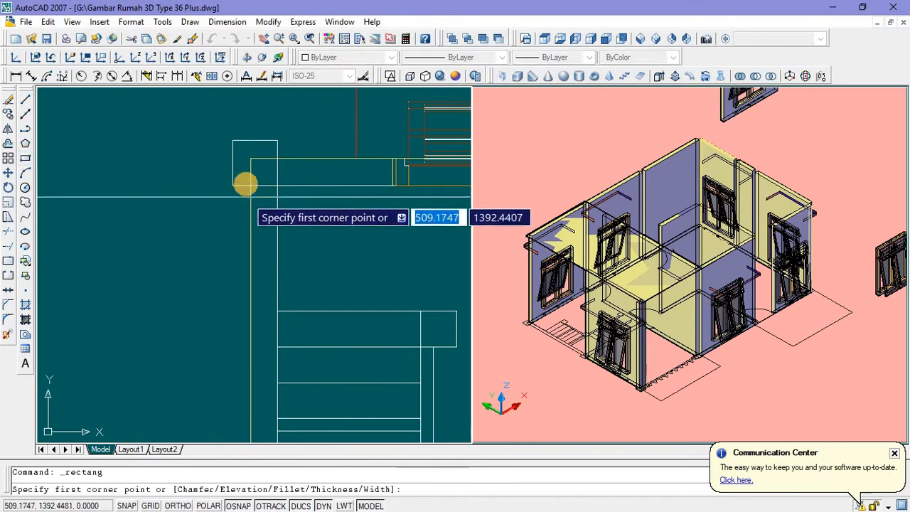
left_click(250, 184)
mouse_move(263, 209)
middle_mouse_down()
mouse_move(276, 287)
mouse_move(275, 376)
middle_mouse_up()
left_click(277, 373)
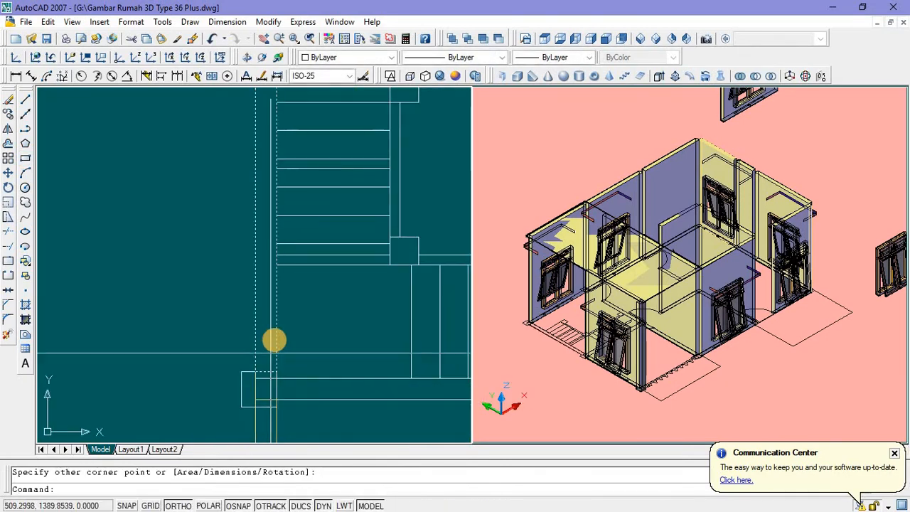
Step: Extrude the stair room's left wall rectangle to a height of 4
left_click(274, 341)
scroll(274, 341, "down", 6)
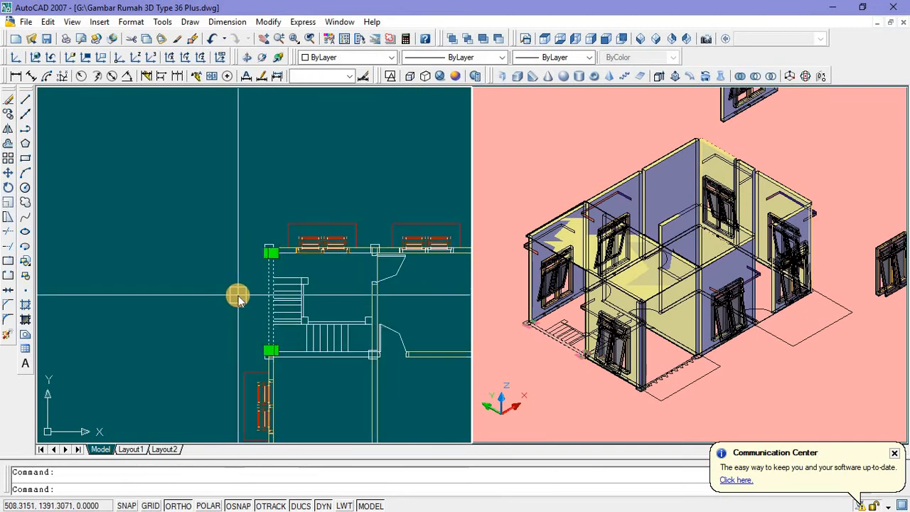
type("ext")
key("Return")
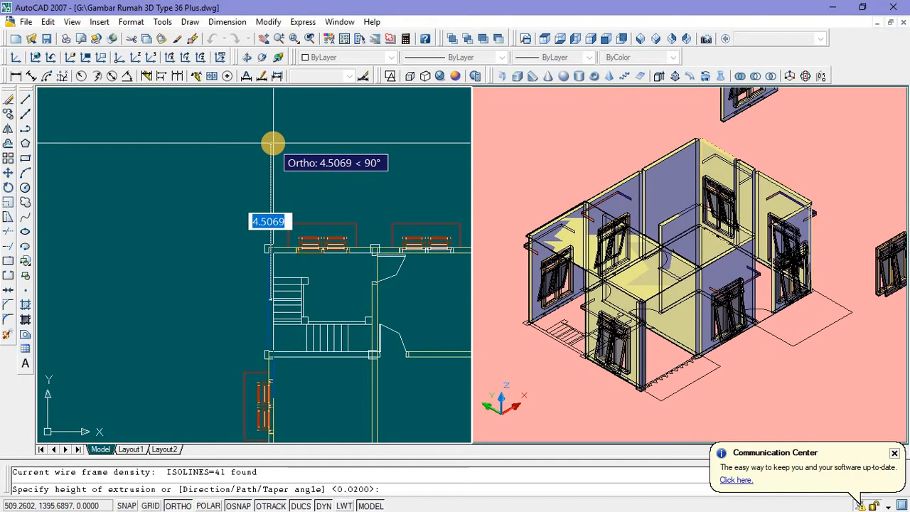
type("4")
key("Return")
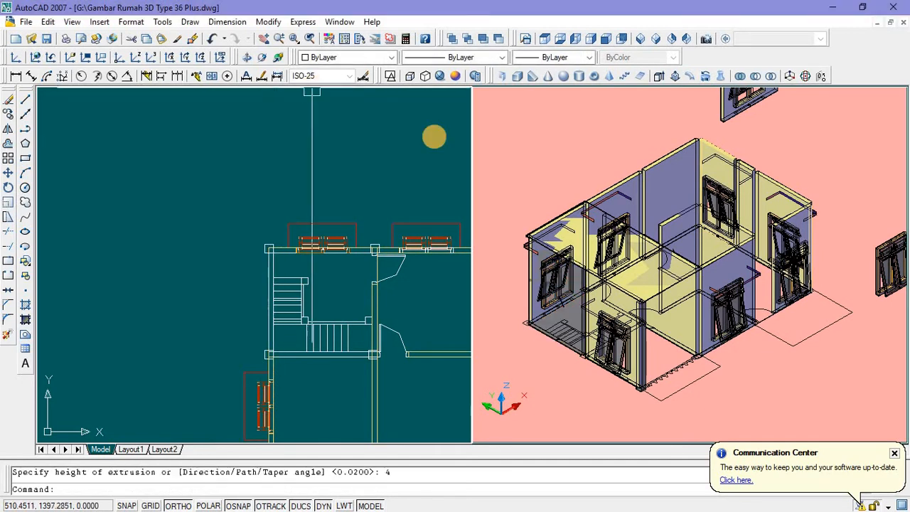
Step: Assign Color 41 to the extruded left wall of the stair room
left_click(278, 267)
left_click(391, 58)
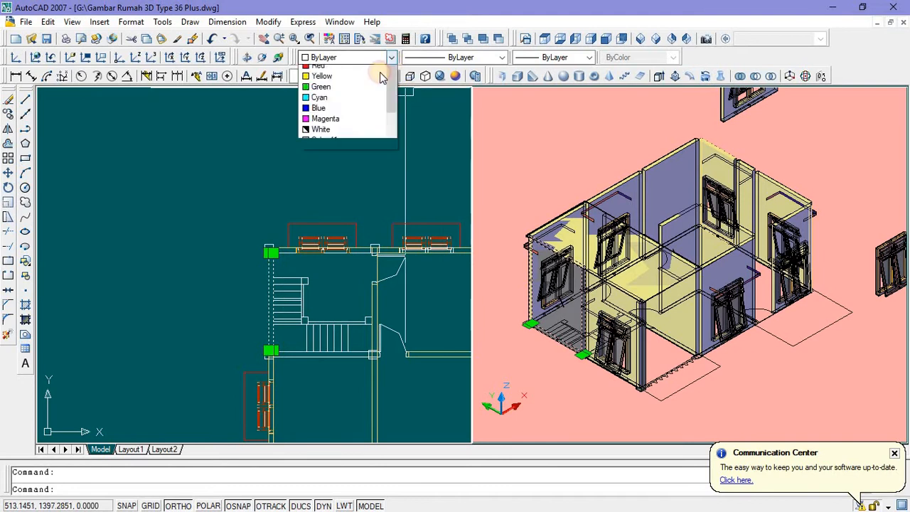
left_click(348, 167)
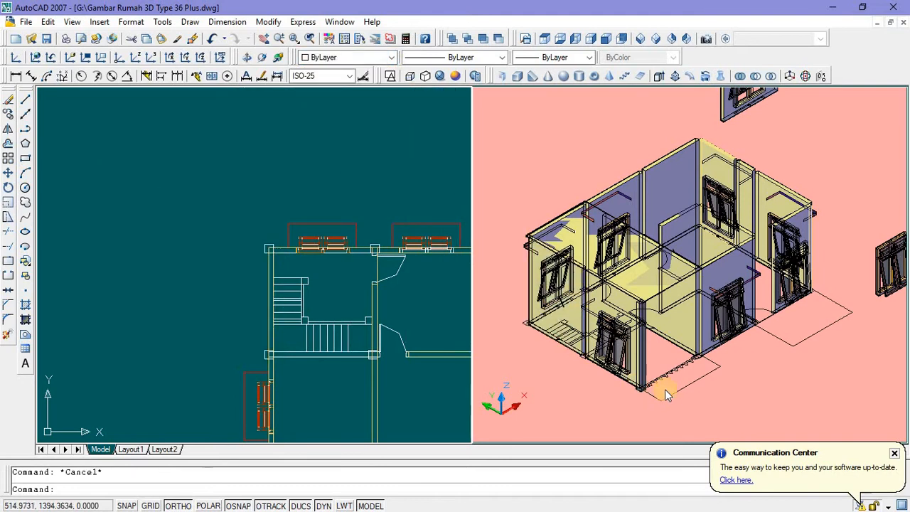
Step: Check the model in the front view, and return the plan viewport to the top view
left_click(606, 40)
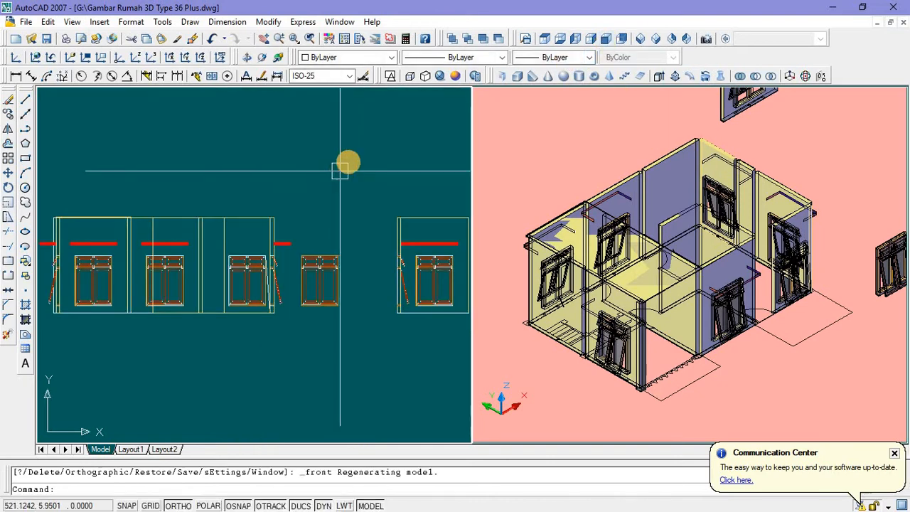
left_click(544, 40)
middle_click_drag(328, 317, 345, 183)
scroll(234, 268, "up", 10)
mouse_move(154, 292)
middle_mouse_down()
mouse_move(279, 255)
mouse_move(337, 218)
middle_mouse_up()
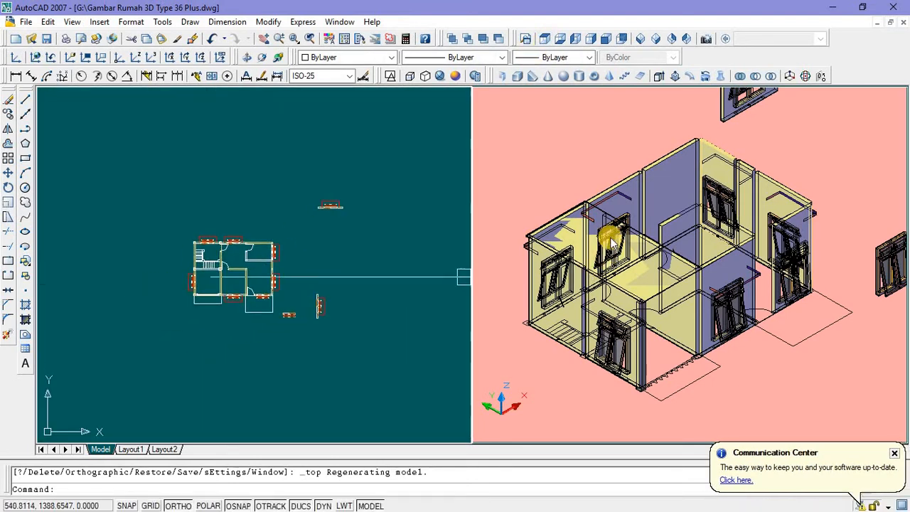
Step: Orbit the 3D view to examine the house walls and windows from the front, and restore the southwest isometric view
left_click(590, 157)
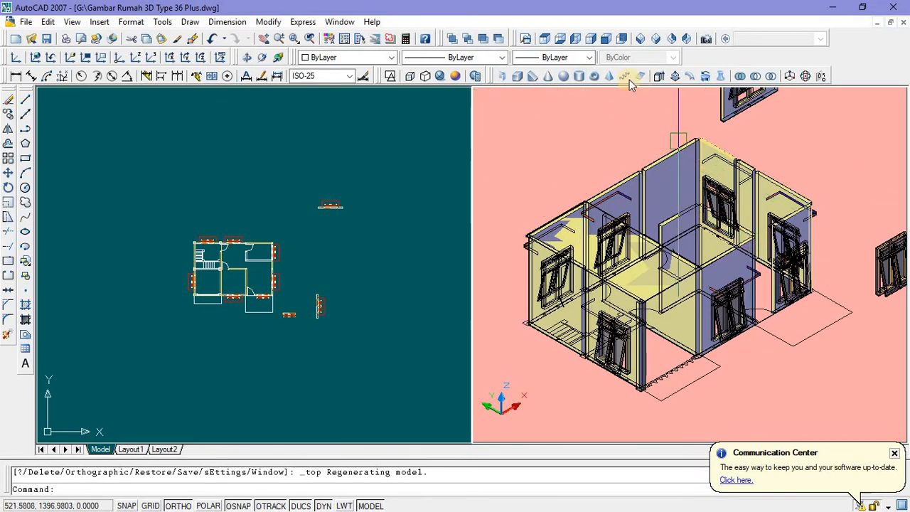
left_click(267, 59)
left_click_drag(579, 322, 612, 283)
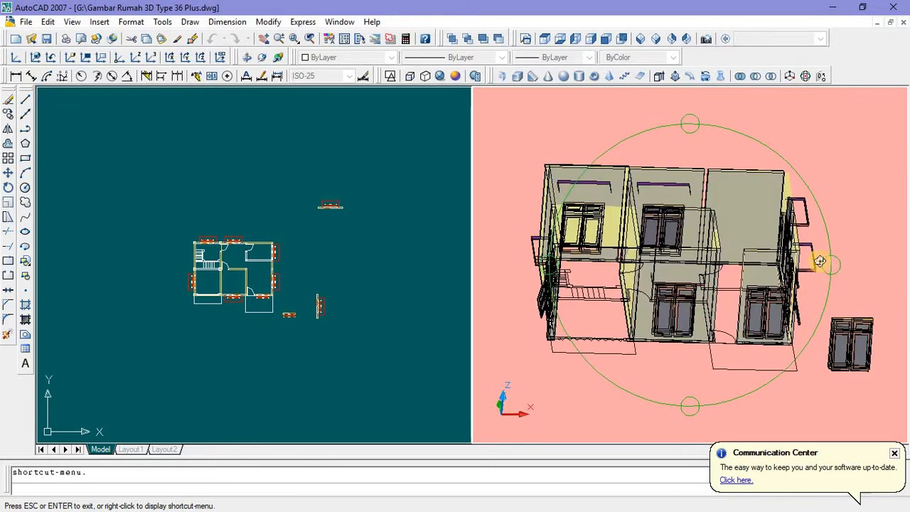
key("Escape")
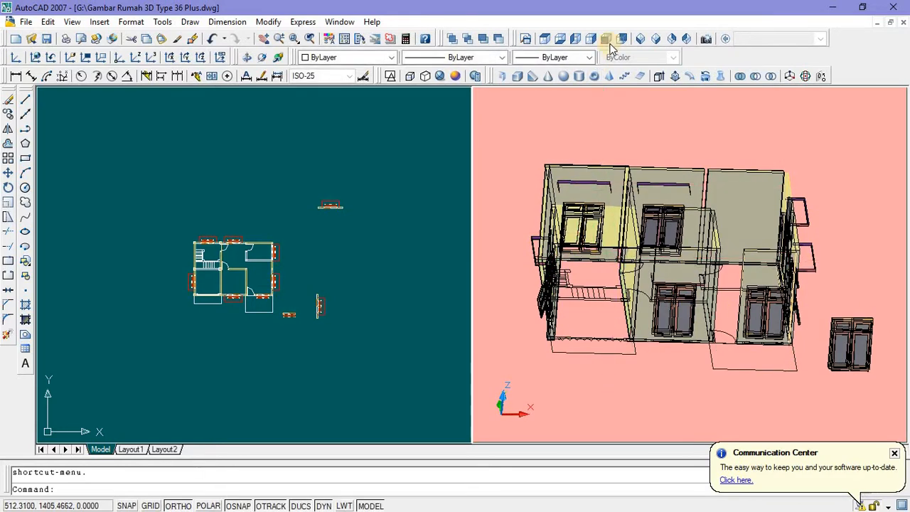
left_click(640, 39)
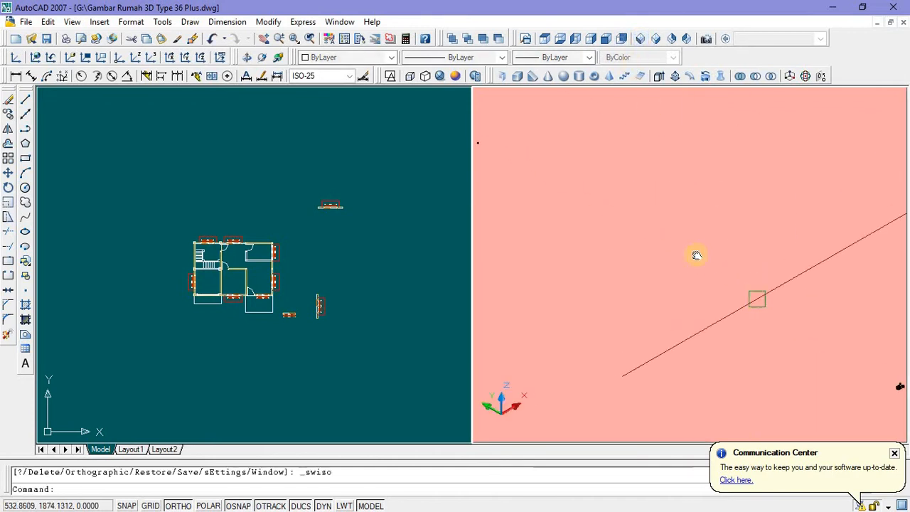
scroll(728, 261, "up", 5)
scroll(820, 344, "up", 3)
middle_click_drag(820, 343, 641, 211)
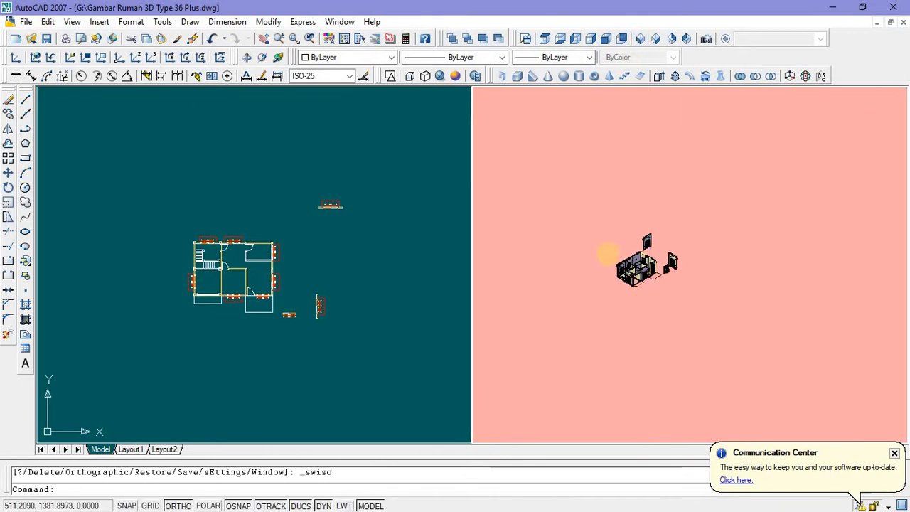
scroll(607, 254, "up", 7)
middle_click_drag(598, 240, 644, 261)
Step: Copy the front entrance door symbol with its jambs and swing arc about 5.64 to the right, clear of the plan
left_click(284, 348)
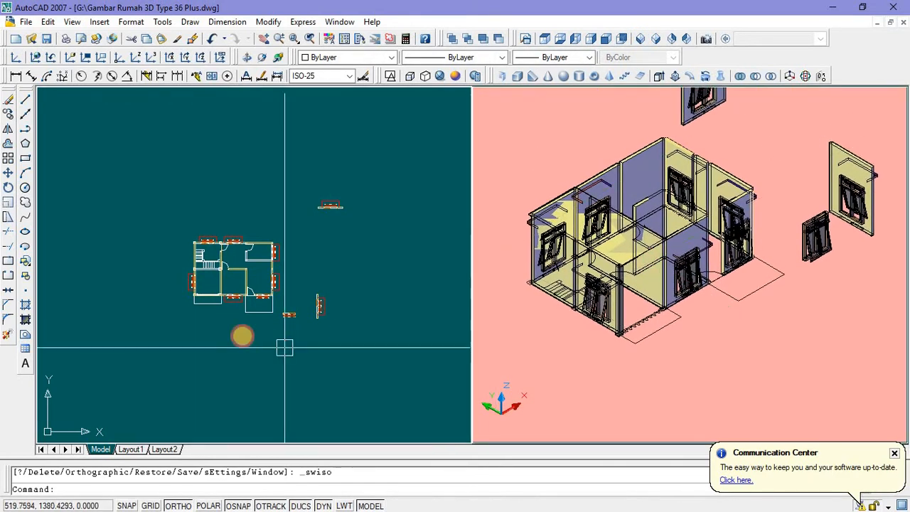
scroll(238, 322, "up", 2)
scroll(308, 252, "up", 3)
scroll(274, 242, "up", 2)
scroll(261, 252, "up", 2)
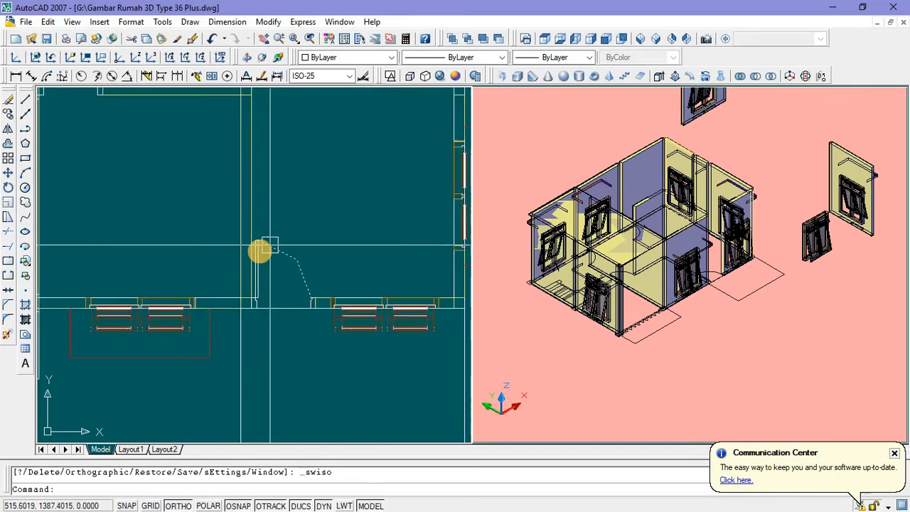
scroll(247, 240, "up", 2)
scroll(242, 226, "up", 1)
left_click(235, 212)
scroll(294, 319, "down", 1)
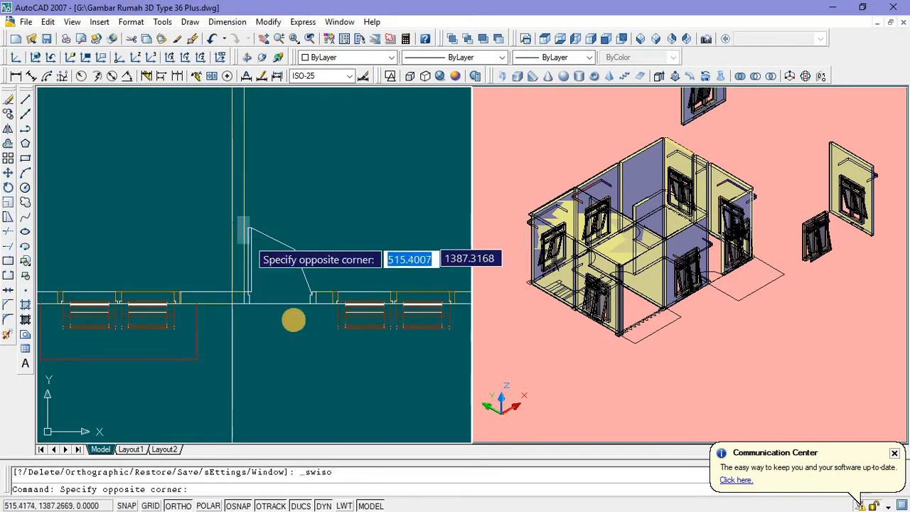
left_click(322, 324)
right_click(305, 191)
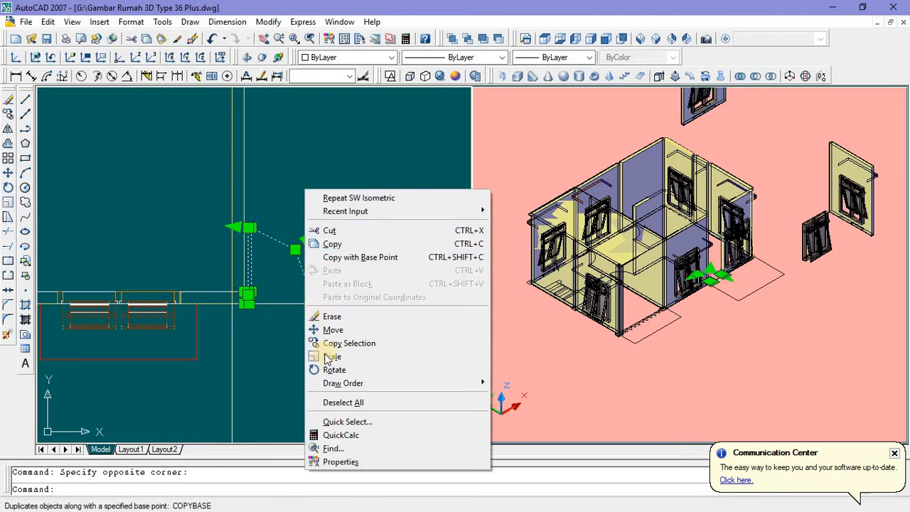
left_click(331, 343)
scroll(291, 359, "down", 3)
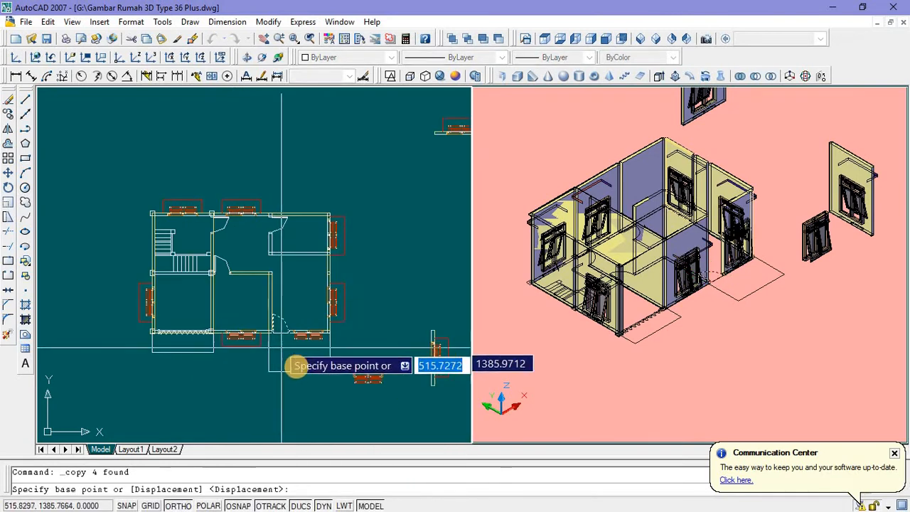
left_click(291, 364)
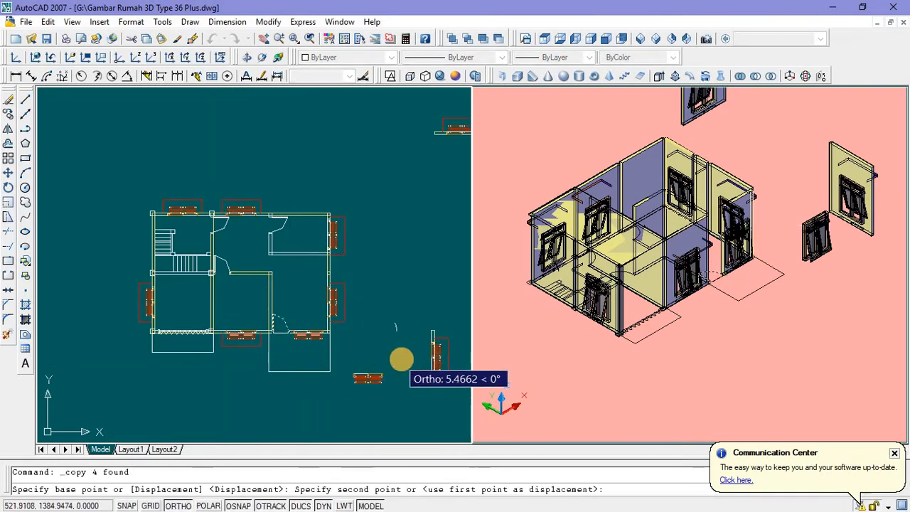
middle_click_drag(403, 359, 354, 363)
left_click(355, 363)
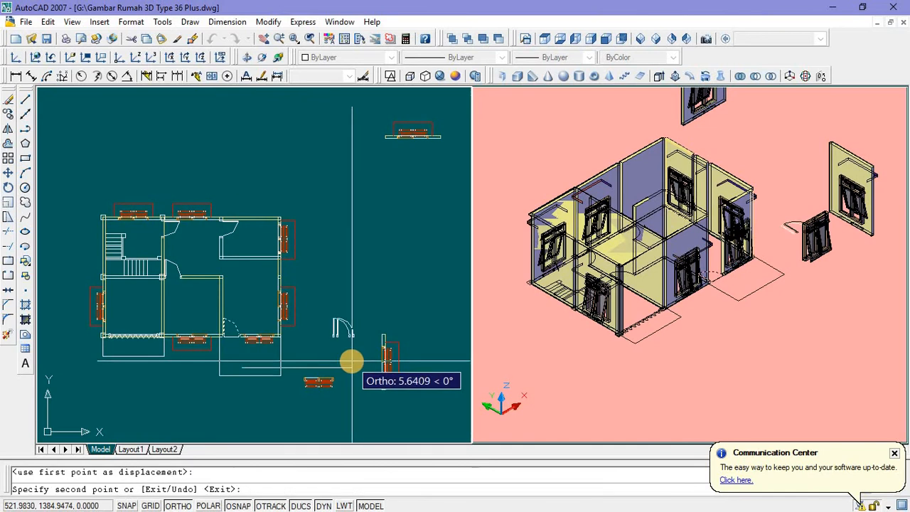
key("Escape")
Step: Delete the spare rotated wall panel with its window and the spare window assembly beside the front of the house plan
left_click(367, 298)
left_click(431, 422)
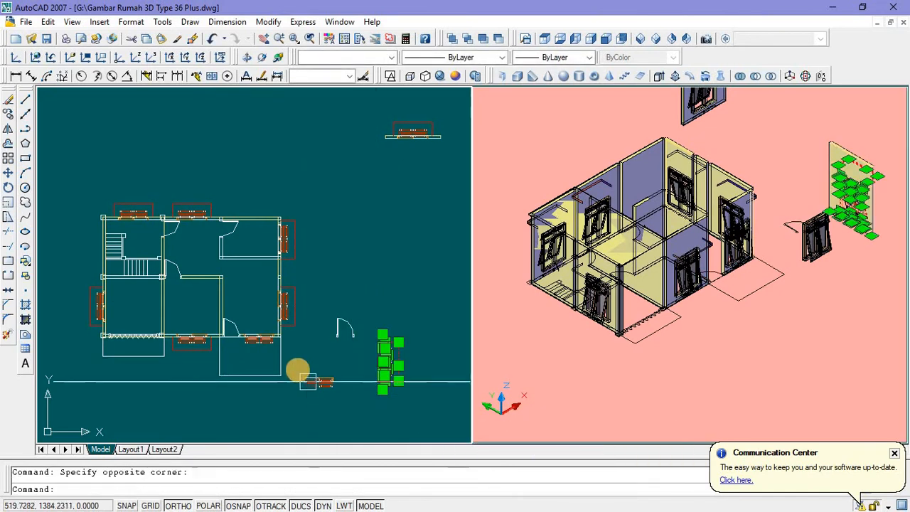
left_click(297, 368)
left_click(364, 411)
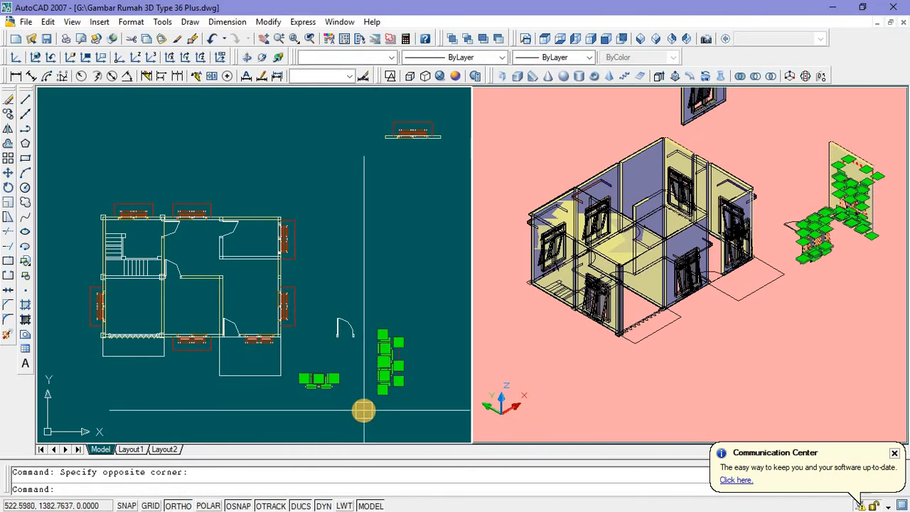
key("Delete")
Step: Draw a 0.9 horizontal guide line above the copied door symbol, spanning its outer jamb edges, and erase the vertical construction line
scroll(345, 327, "up", 5)
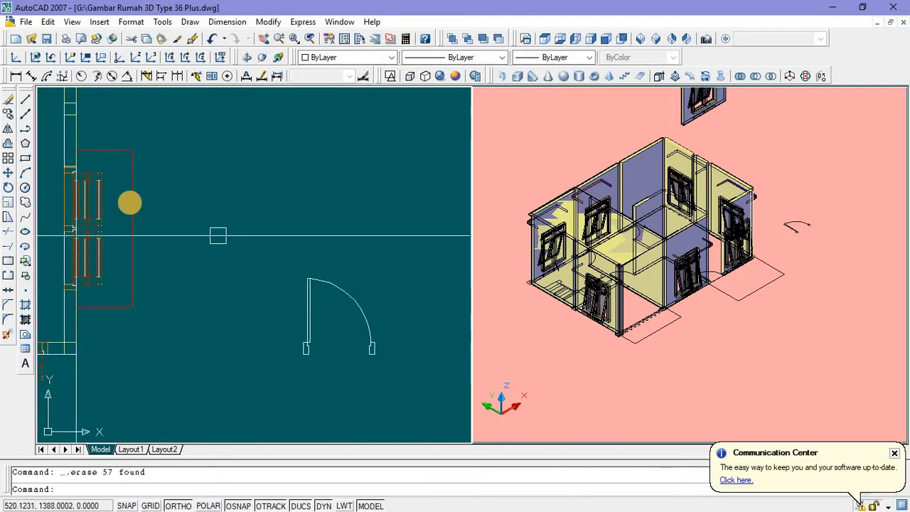
left_click(24, 101)
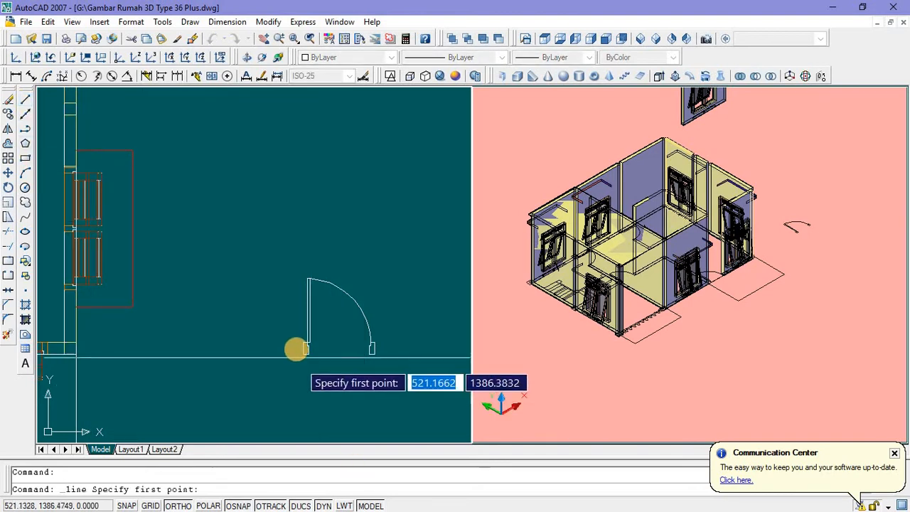
scroll(298, 349, "up", 5)
left_click(309, 332)
scroll(307, 346, "down", 5)
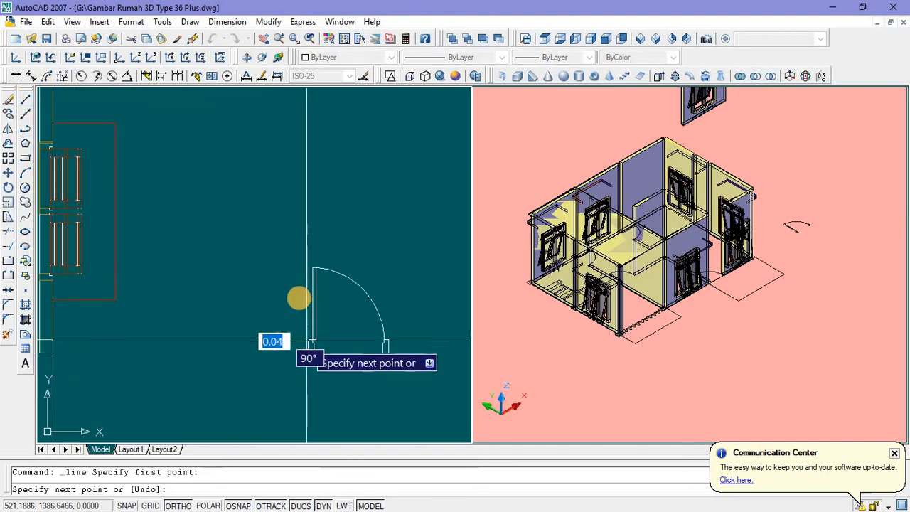
left_click(306, 245)
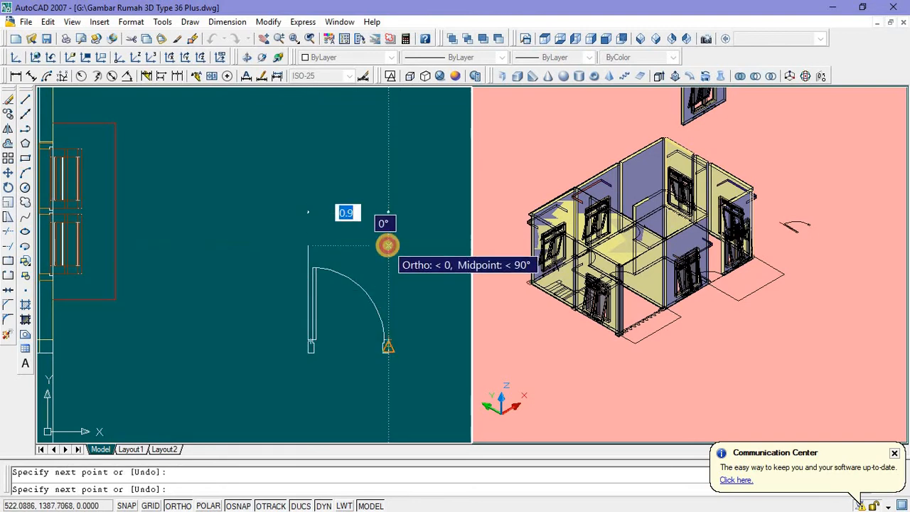
left_click(388, 245)
key("Escape")
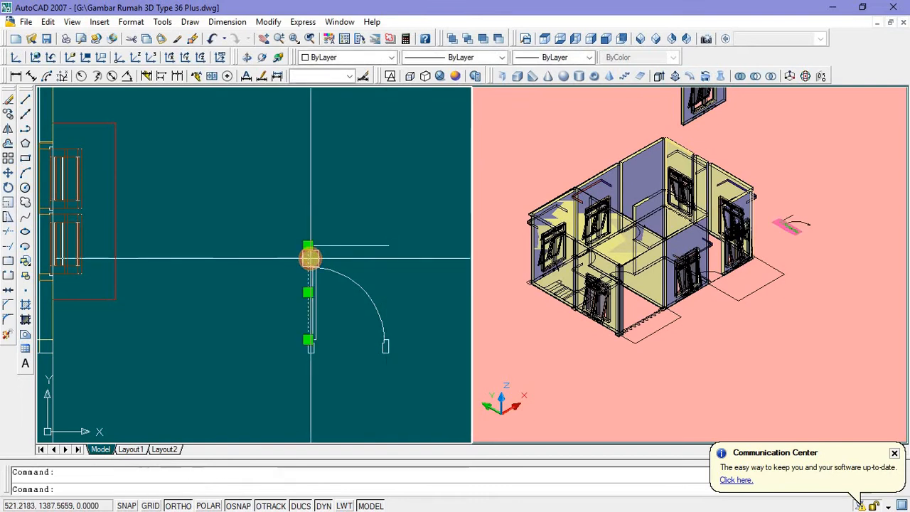
key("Delete")
mouse_move(328, 274)
middle_mouse_down()
mouse_move(320, 284)
mouse_move(318, 340)
middle_mouse_up()
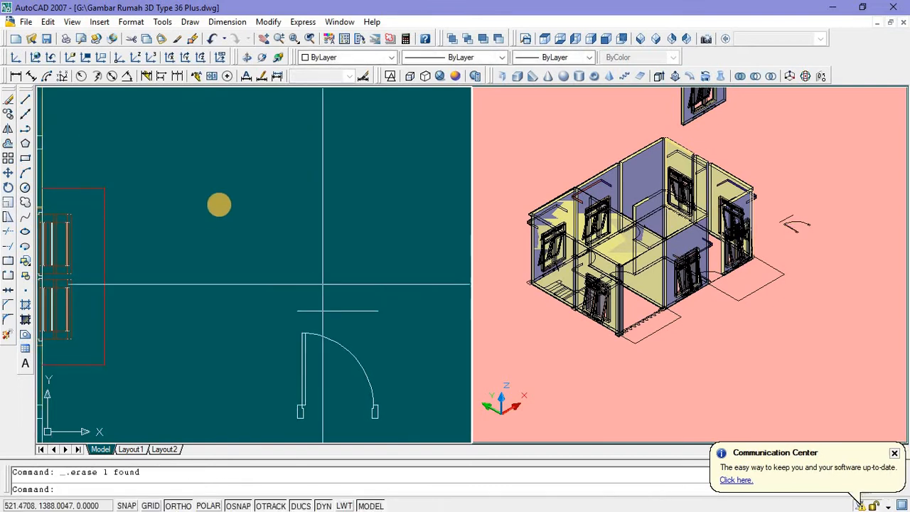
Step: Draw the door frame's outer outline as a polyline from the guide line, 2 high and 0.9 wide, ending with a 0.07 inward return at the foot
left_click(25, 158)
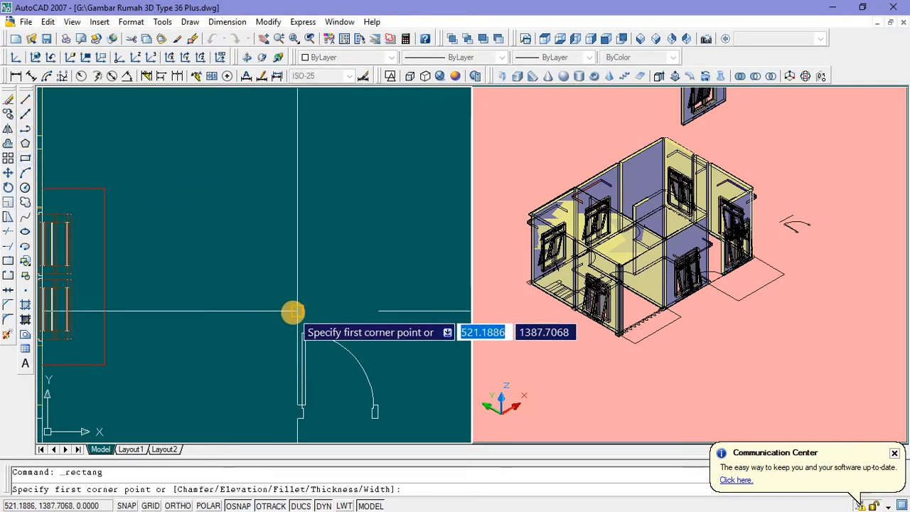
type("`")
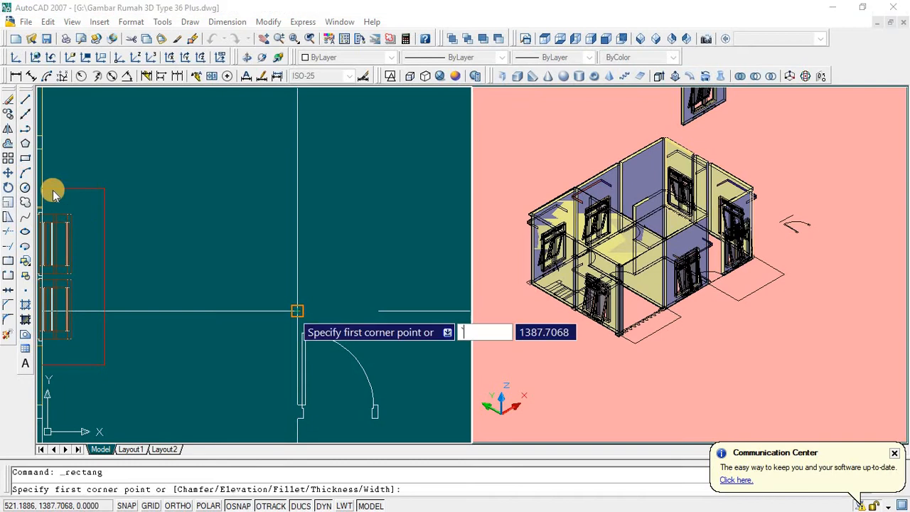
left_click(26, 131)
left_click(297, 310)
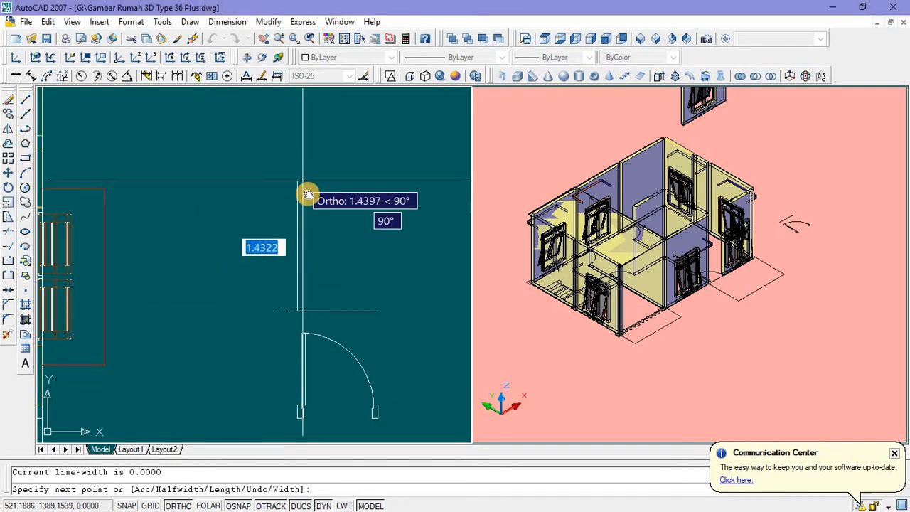
scroll(307, 194, "up", 1)
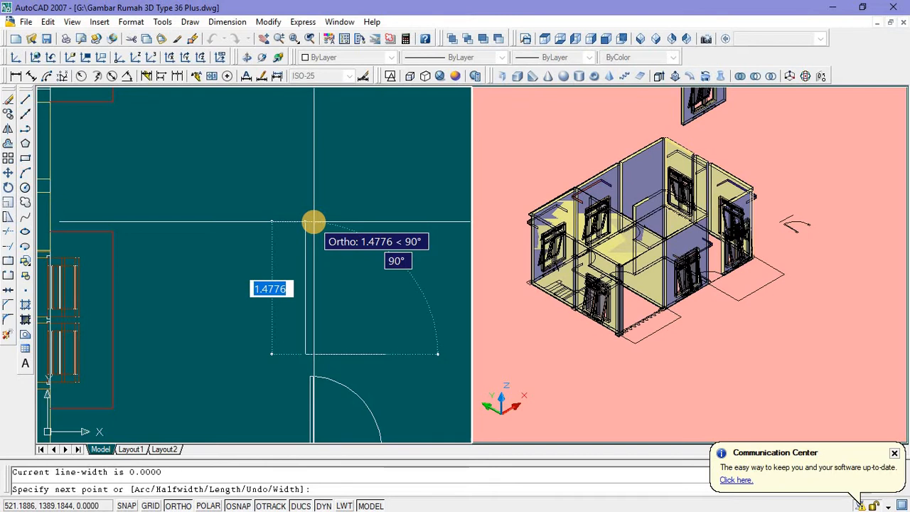
type("2")
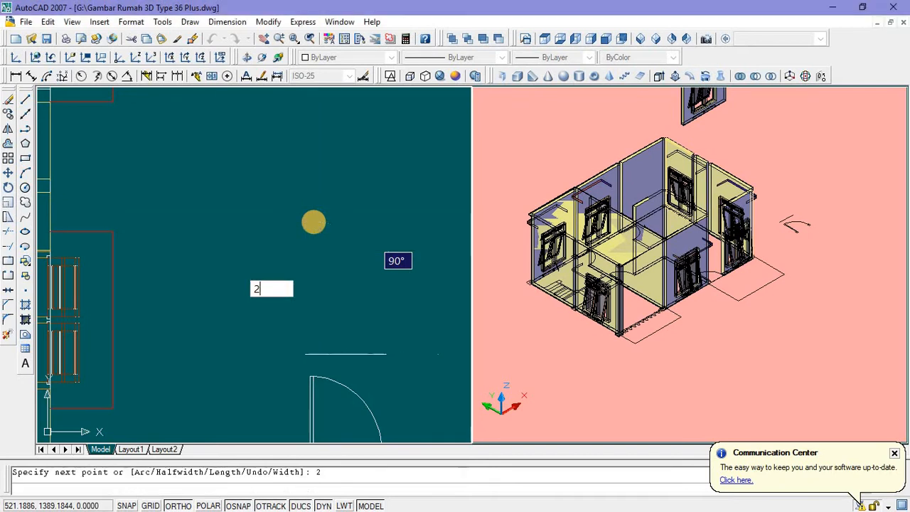
key("Return")
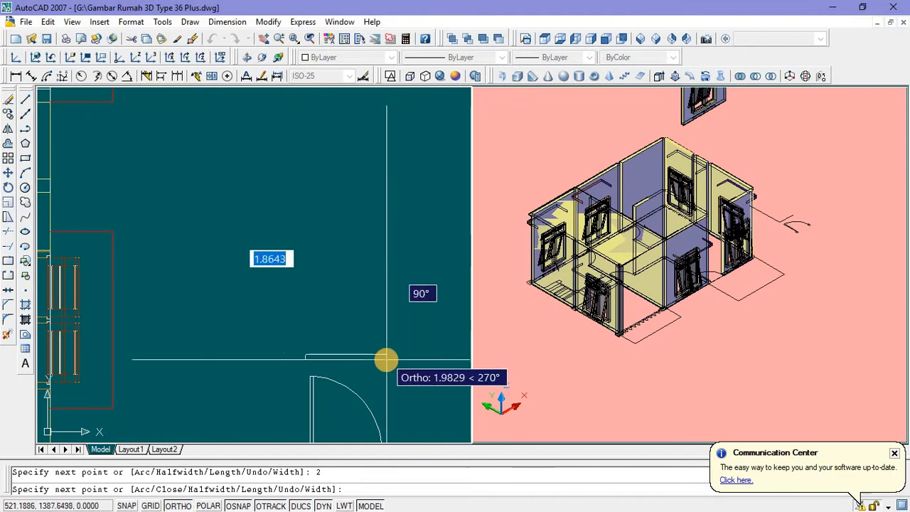
left_click(385, 291)
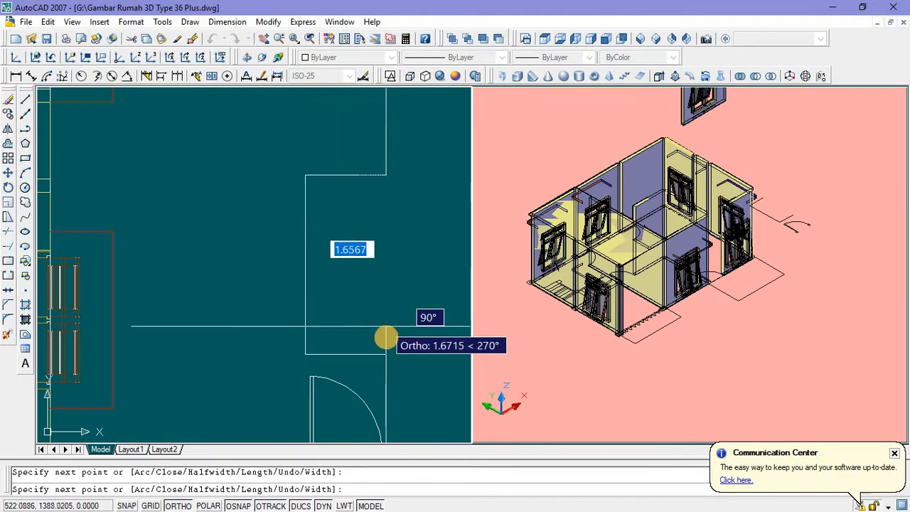
left_click(386, 356)
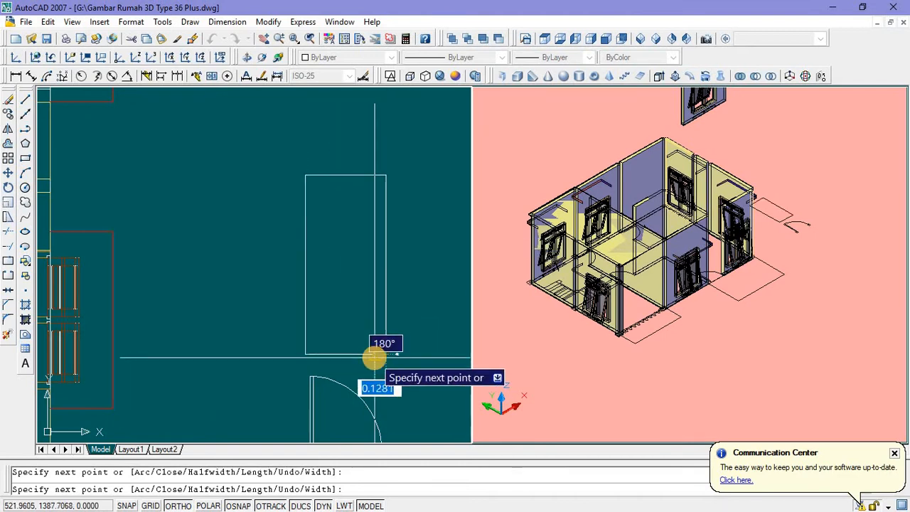
type("0.07")
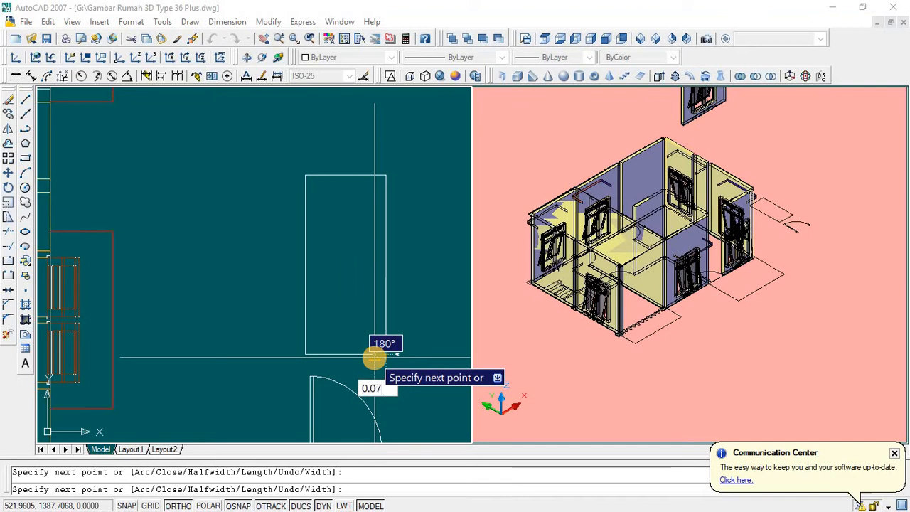
key("Return")
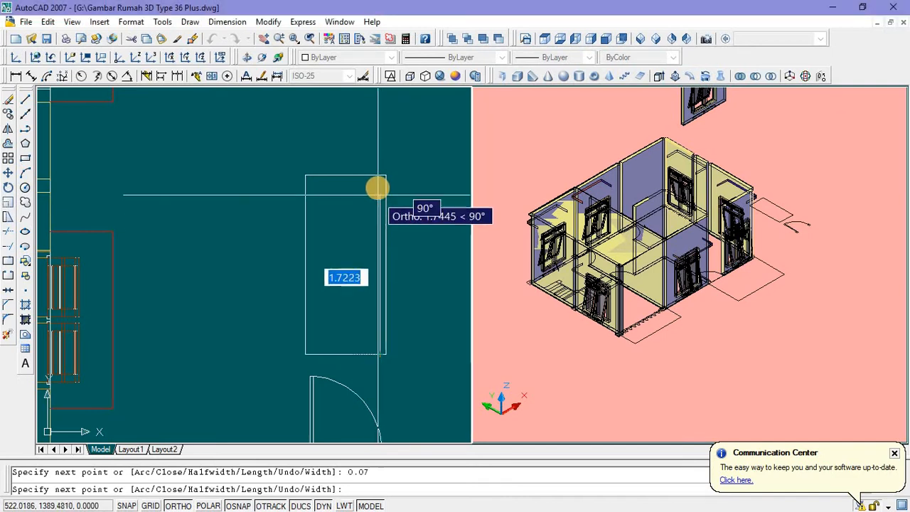
Step: Try to continue the polyline 0.93 upward from the 0.07 foot return as the frame's inner edge
scroll(379, 185, "up", 2)
key("F8")
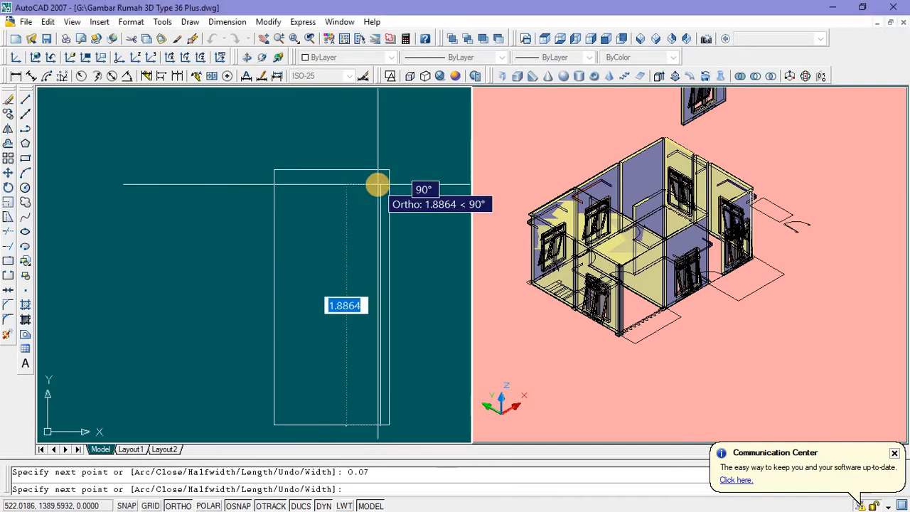
scroll(379, 185, "up", 1)
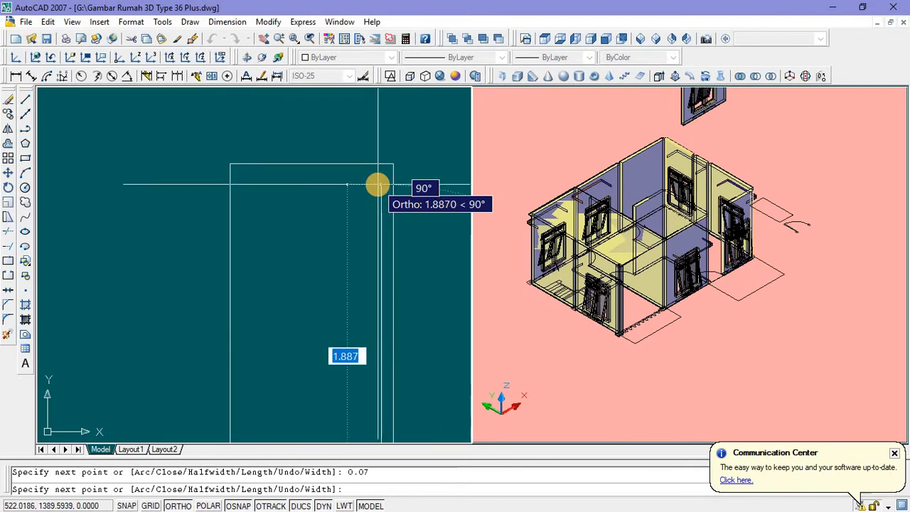
type("0.")
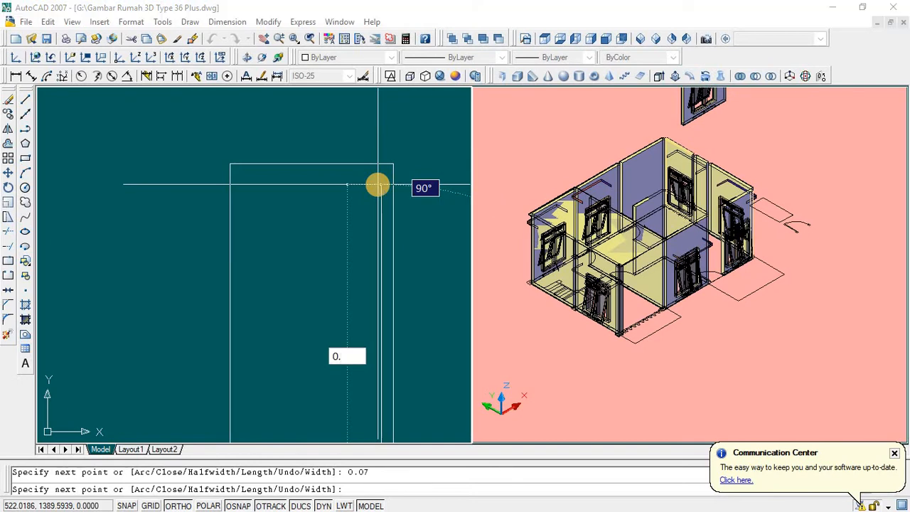
type("93")
key("Return")
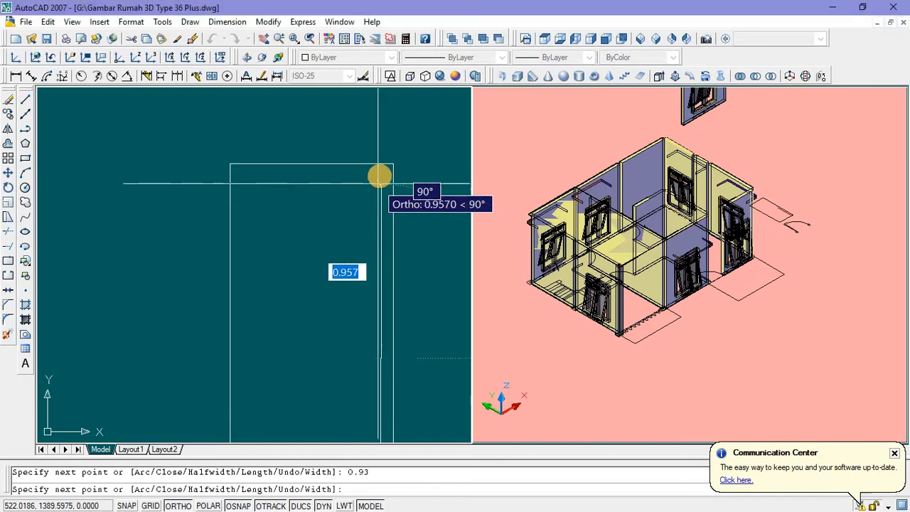
scroll(329, 240, "down", 5)
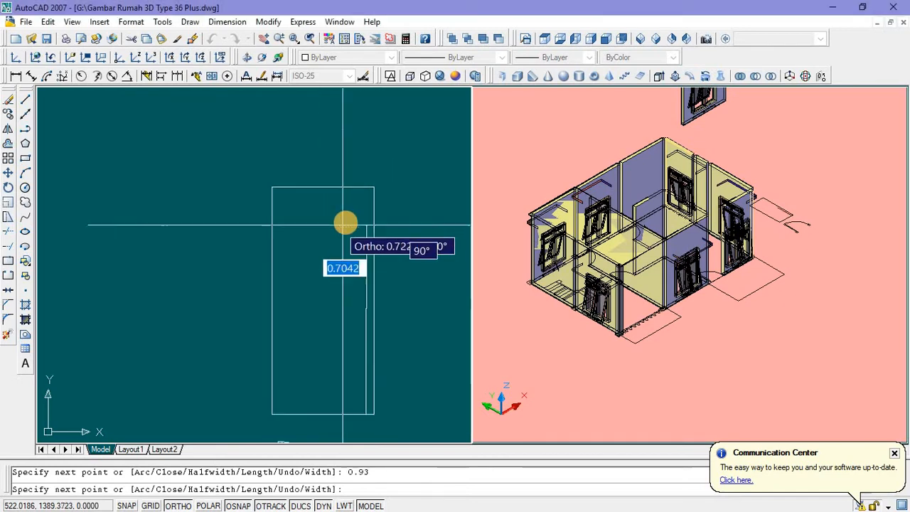
scroll(337, 260, "up", 5)
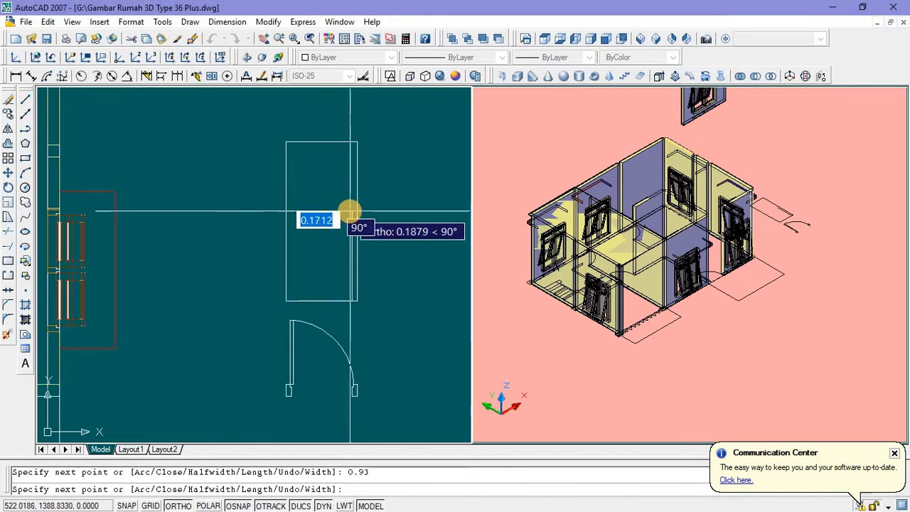
Step: End the polyline and stretch the free endpoint of its 0.93 inner segment back down to the foot return
key("Escape")
scroll(352, 245, "up", 4)
left_click(356, 190)
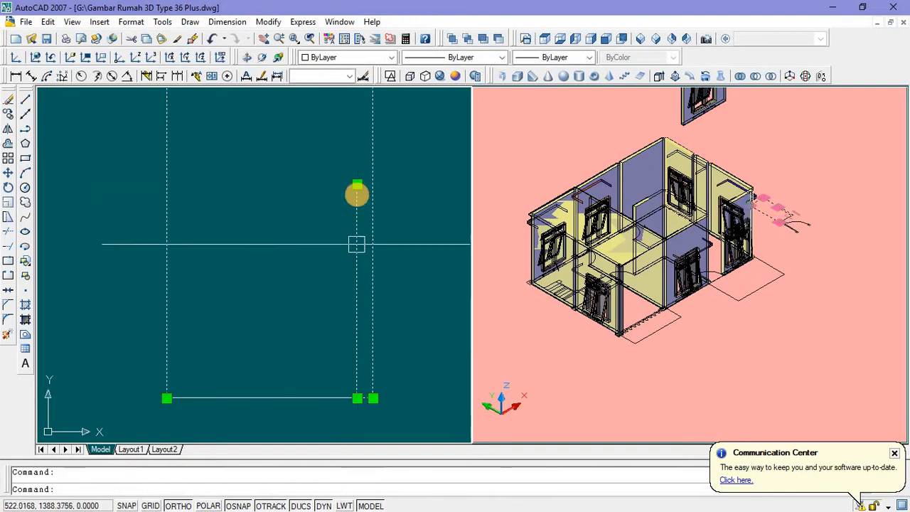
left_click(358, 184)
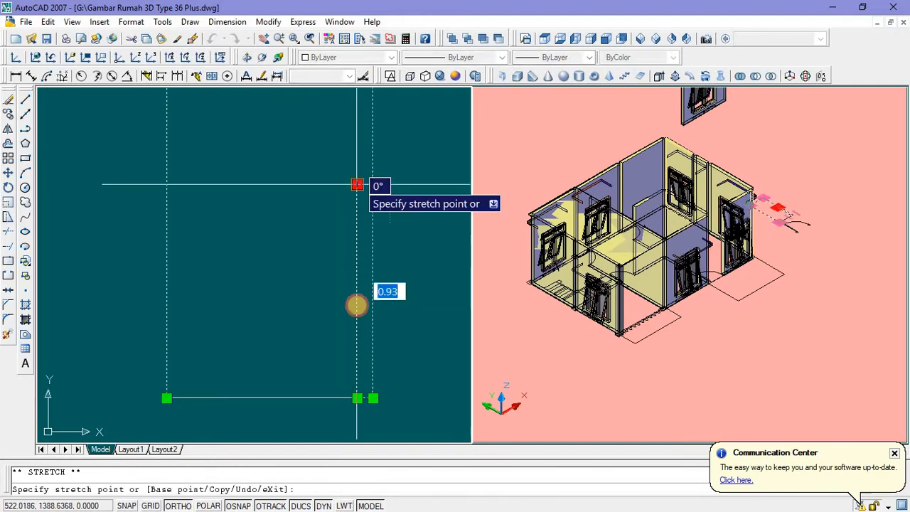
left_click(354, 400)
key("Escape")
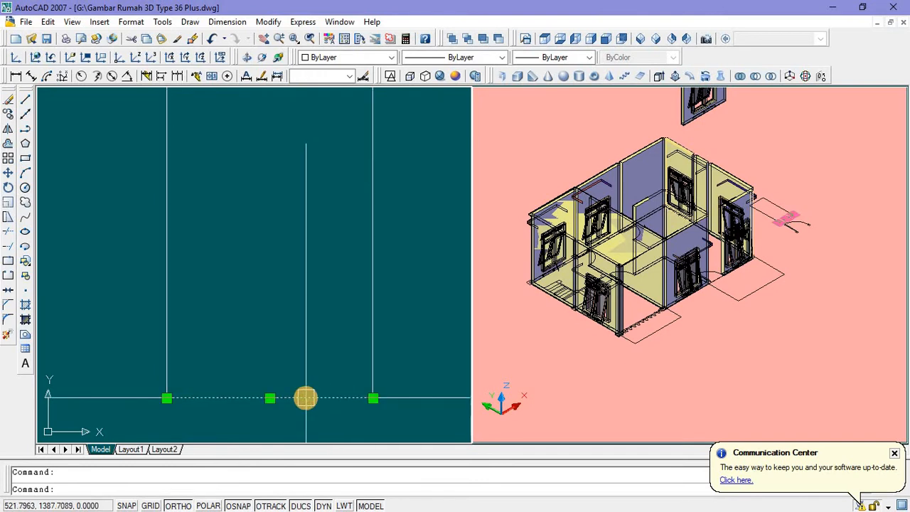
Step: Erase the 0.9 horizontal guide line across the foot of the door frame outline
key("Delete")
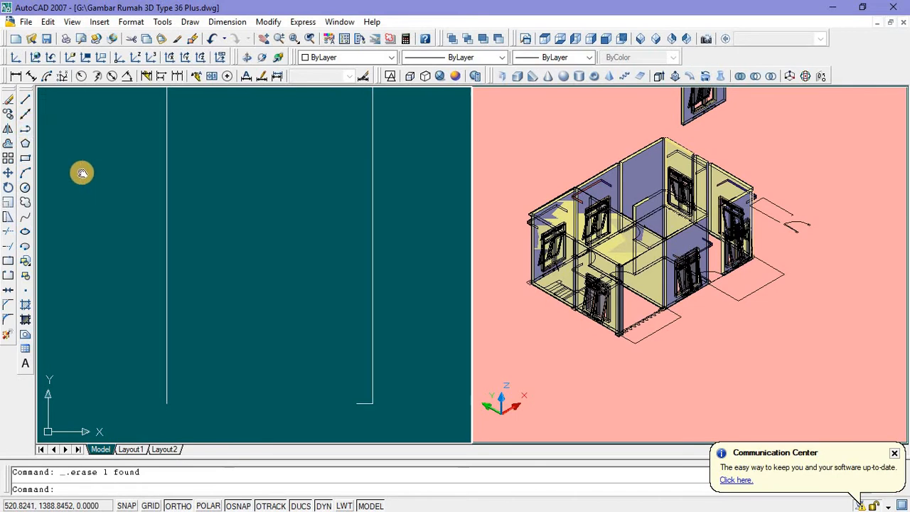
middle_click_drag(82, 173, 84, 191)
scroll(84, 191, "down", 2)
scroll(166, 193, "down", 2)
middle_click_drag(189, 197, 244, 211)
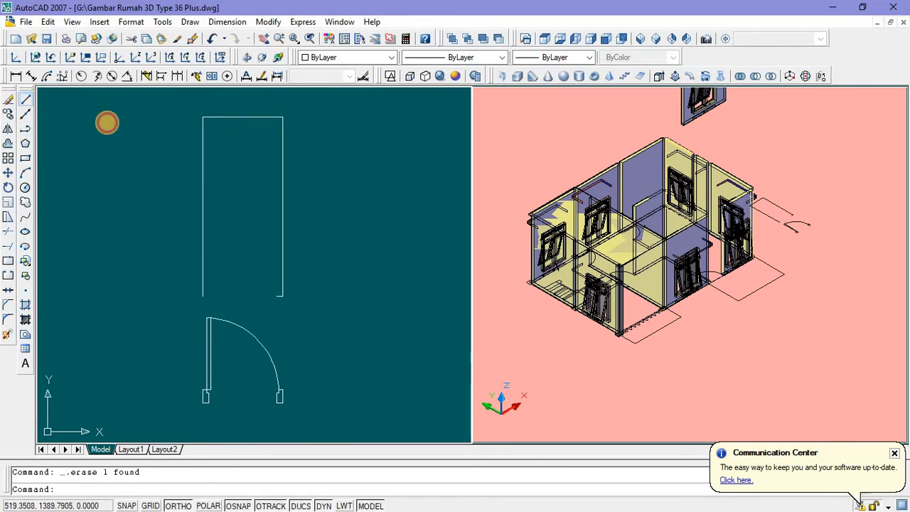
Step: Draw a 0.07 vertical line down from the frame outline's top edge to mark the head thickness
left_click(25, 99)
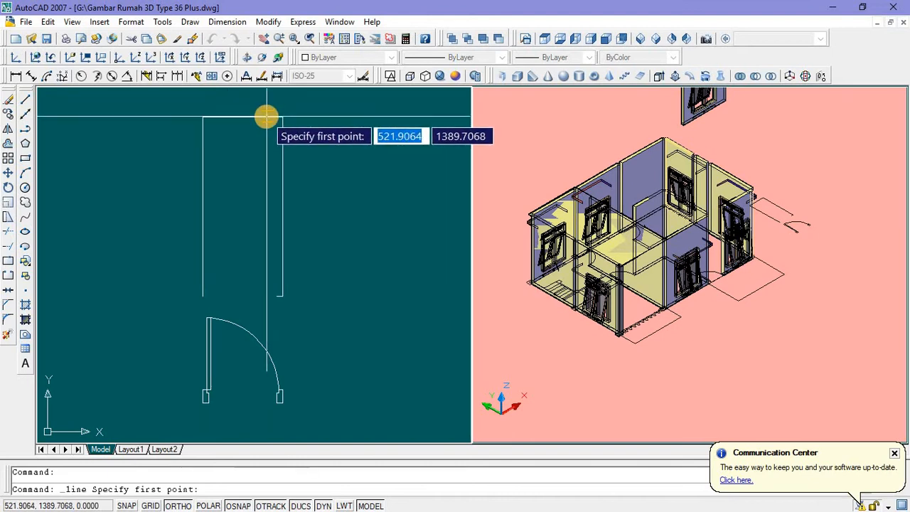
left_click(265, 116)
type("0")
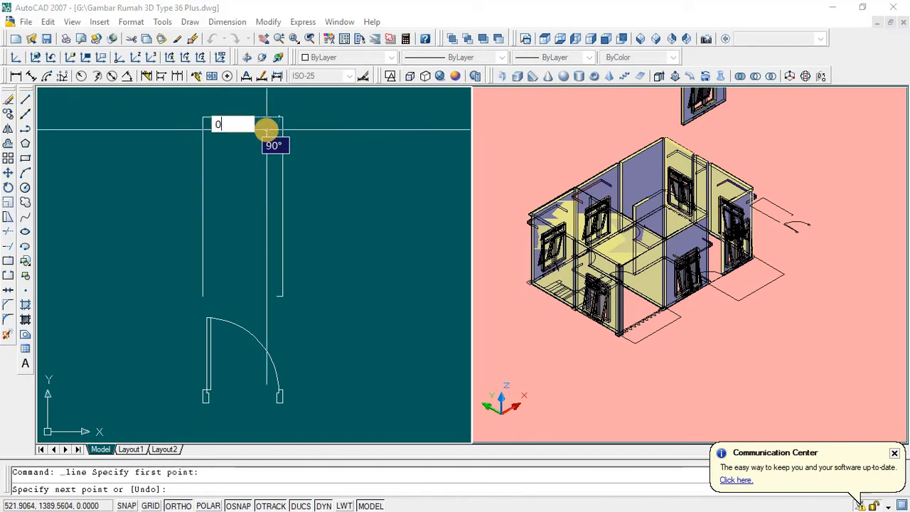
type(".07")
key("Return")
key("Return")
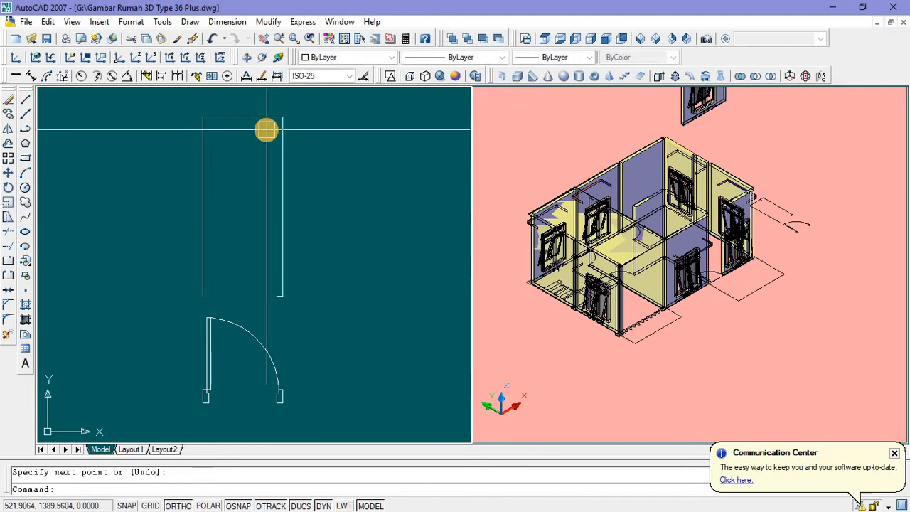
left_click(280, 284)
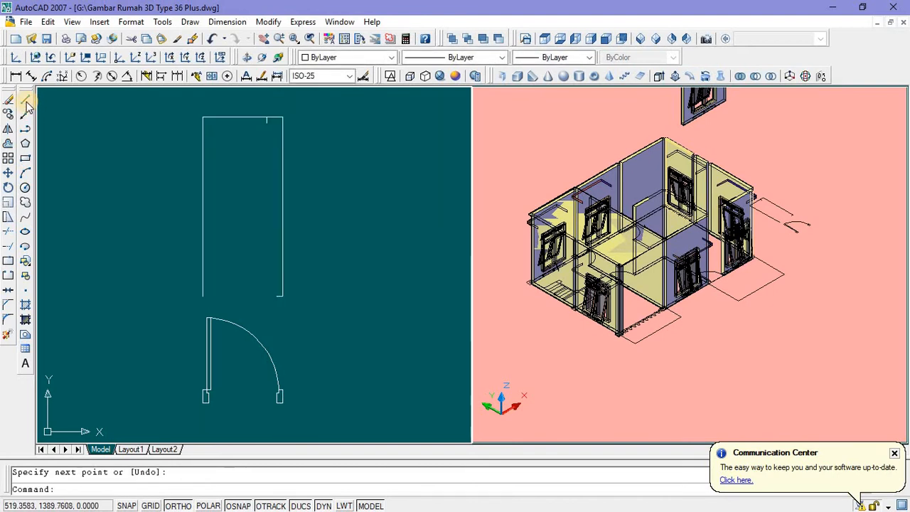
Step: Draw the right jamb's inner edge as a vertical polyline from the foot return up to the level of the head thickness mark
left_click(25, 129)
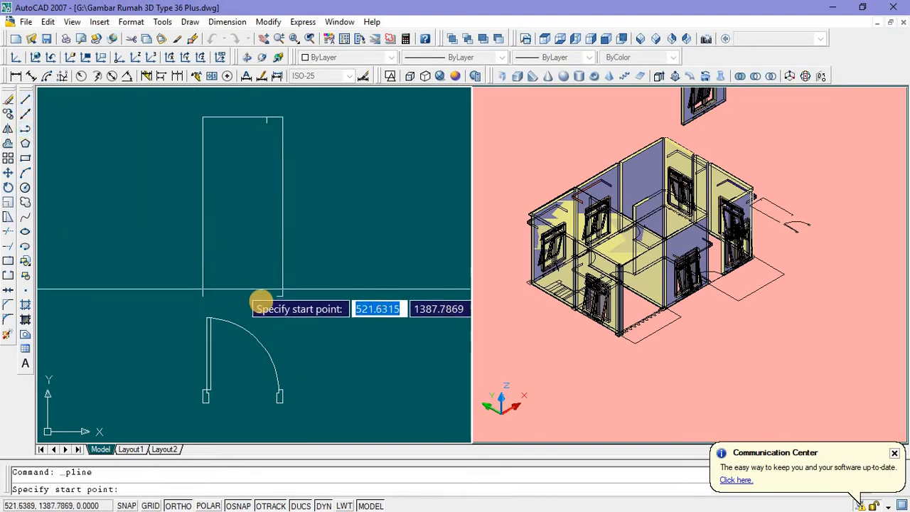
left_click(270, 274)
scroll(274, 135, "up", 3)
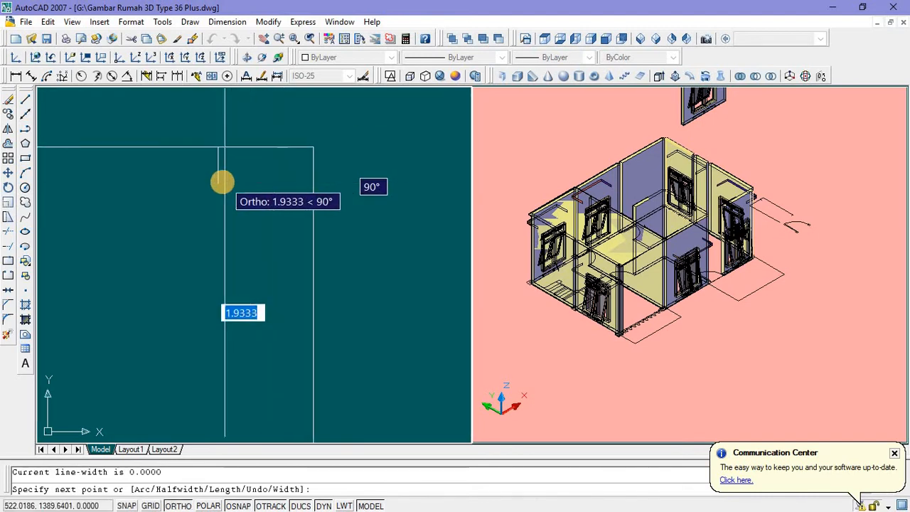
left_click(263, 183)
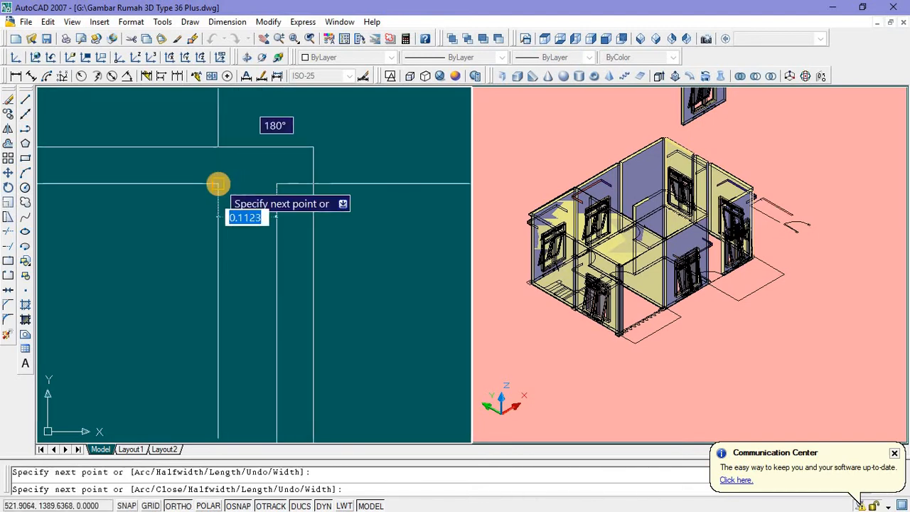
scroll(138, 179, "down", 4)
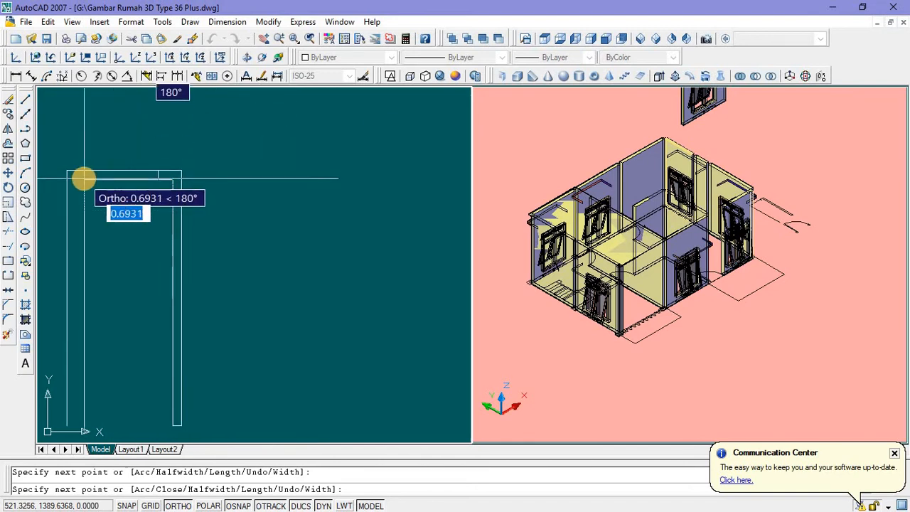
scroll(83, 178, "up", 1)
middle_click_drag(96, 179, 217, 177)
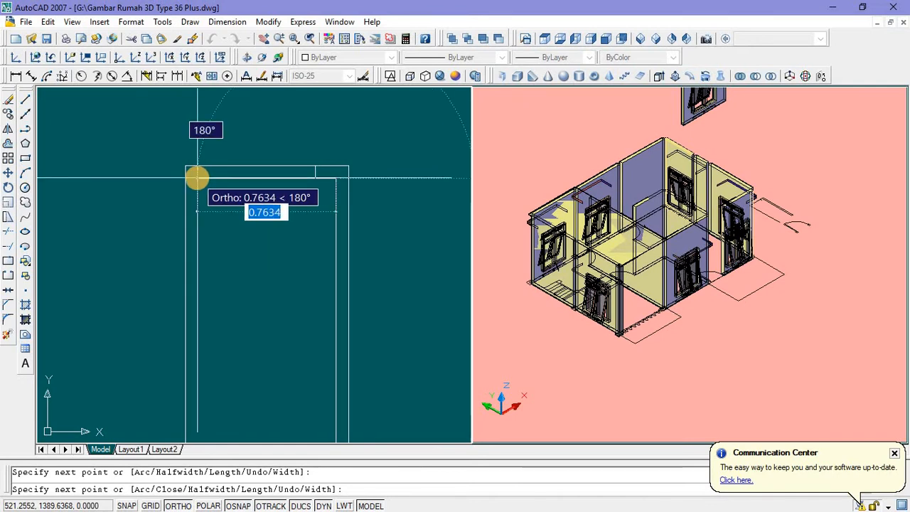
key("Escape")
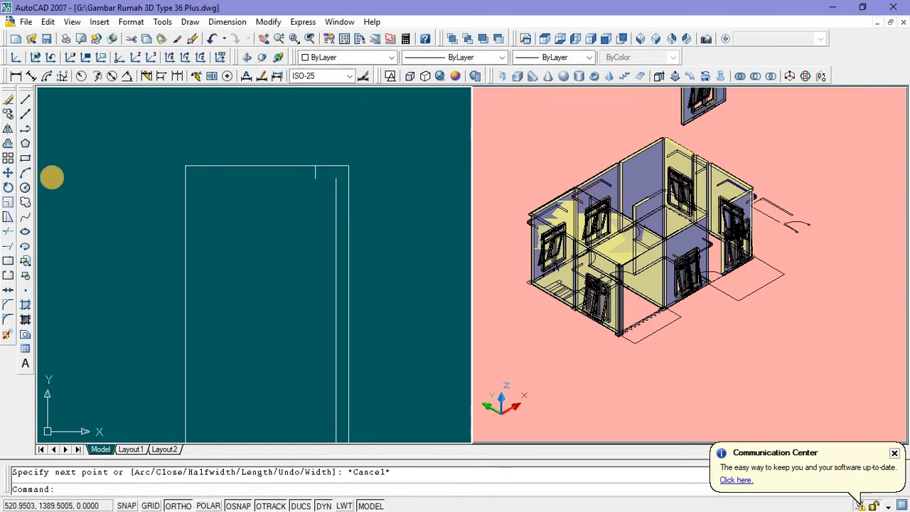
Step: Draw a 0.07 horizontal line inward from the frame outline's left edge to mark the left jamb thickness
left_click(25, 99)
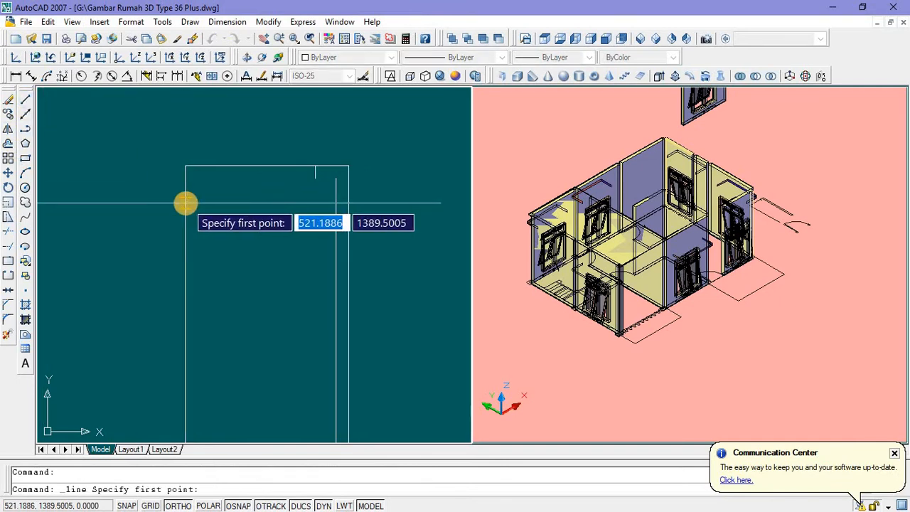
left_click(184, 204)
type("0.")
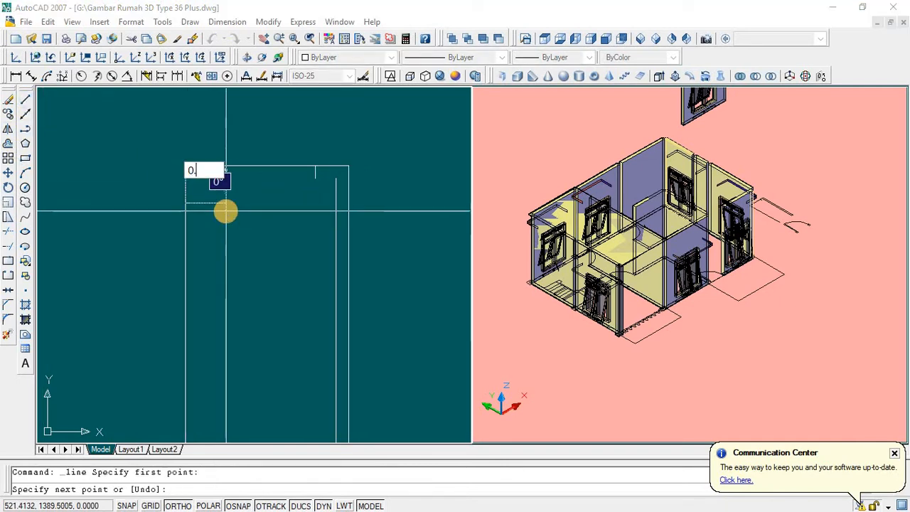
type("07")
key("Return")
key("Return")
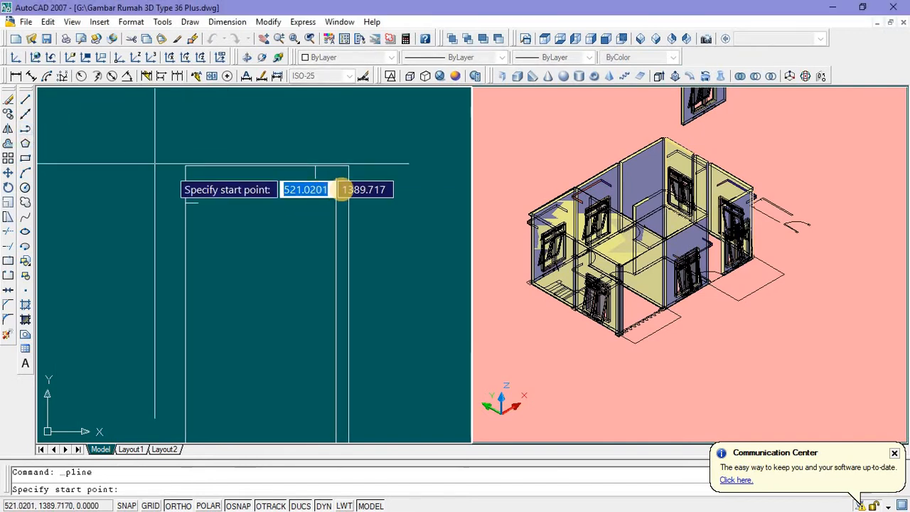
Step: Draw a polyline along the head's underside, down the left jamb's inner edge by 1.93, and across its foot to the outer edge
left_click(291, 183)
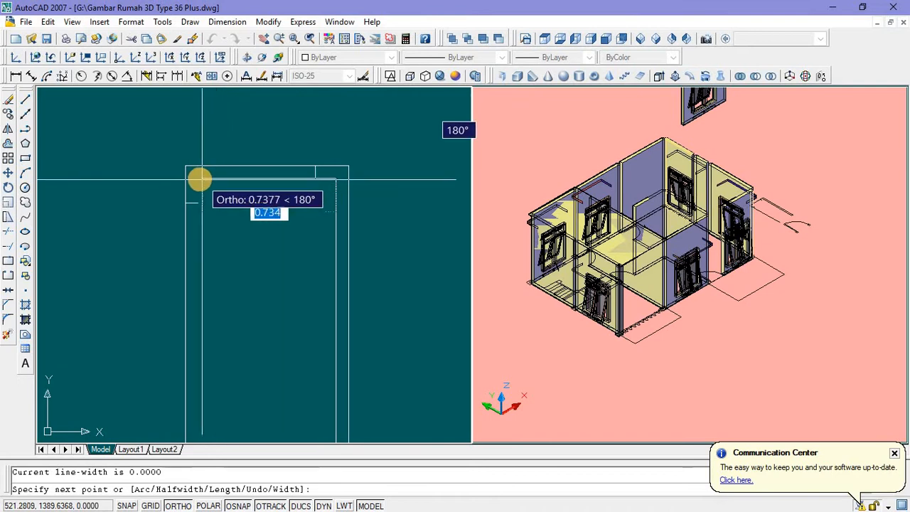
left_click(199, 194)
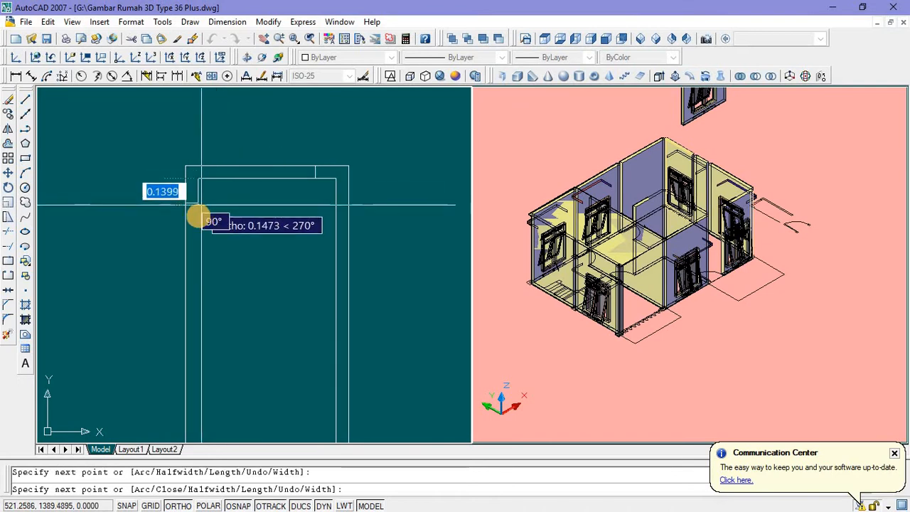
scroll(199, 269, "down", 7)
scroll(199, 302, "up", 5)
scroll(207, 298, "down", 2)
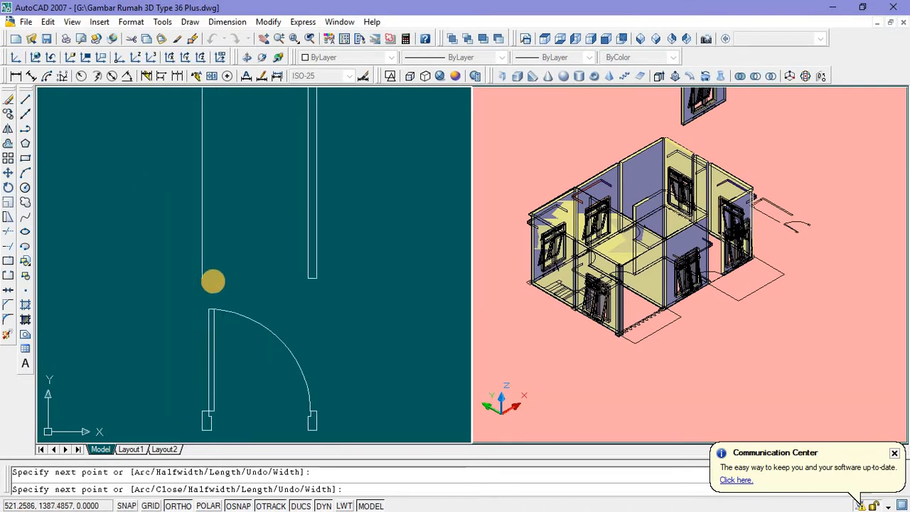
scroll(204, 280, "up", 4)
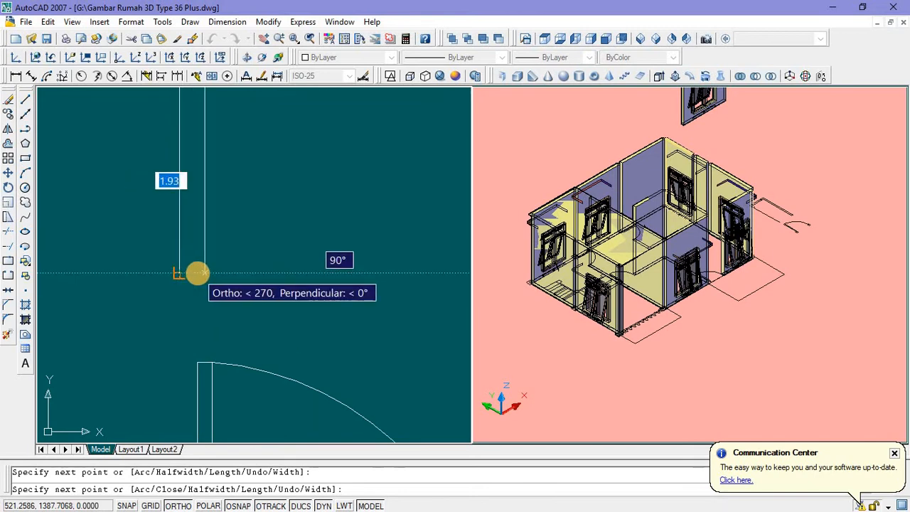
left_click(194, 273)
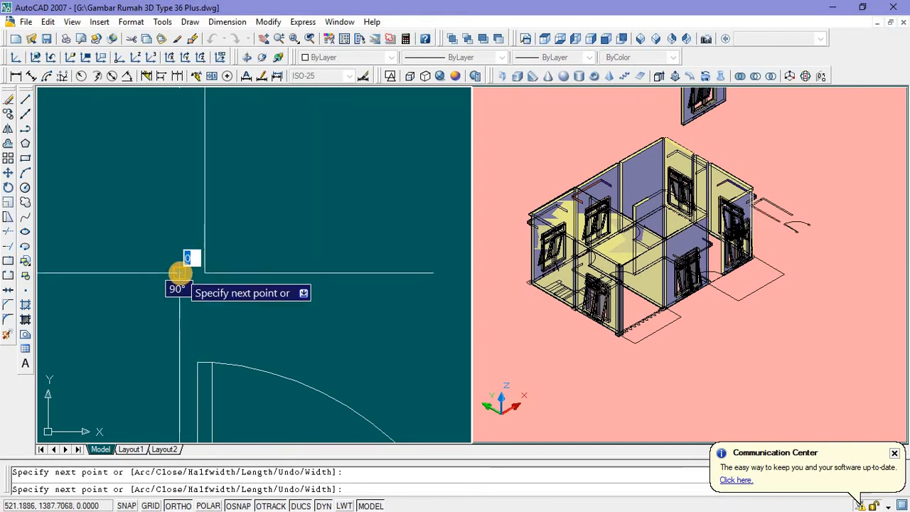
key("Escape")
Step: Erase the two 0.07 thickness marks at the door frame's head and left jamb
scroll(240, 217, "down", 4)
scroll(242, 188, "up", 6)
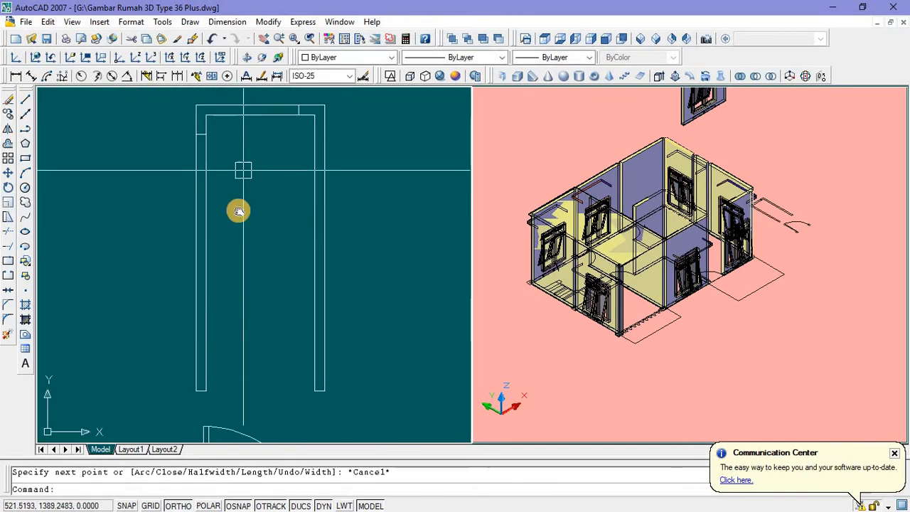
scroll(288, 183, "up", 9)
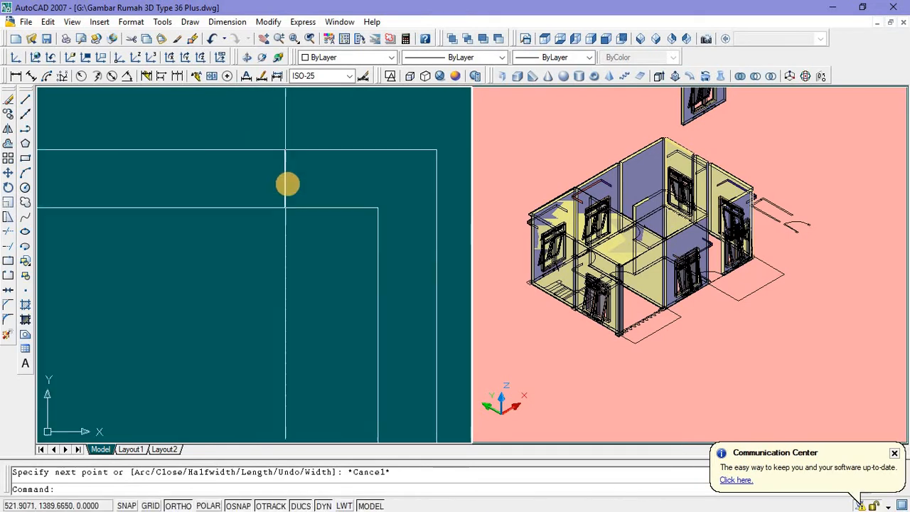
left_click(285, 184)
scroll(300, 185, "down", 8)
scroll(256, 207, "up", 4)
left_click(69, 218)
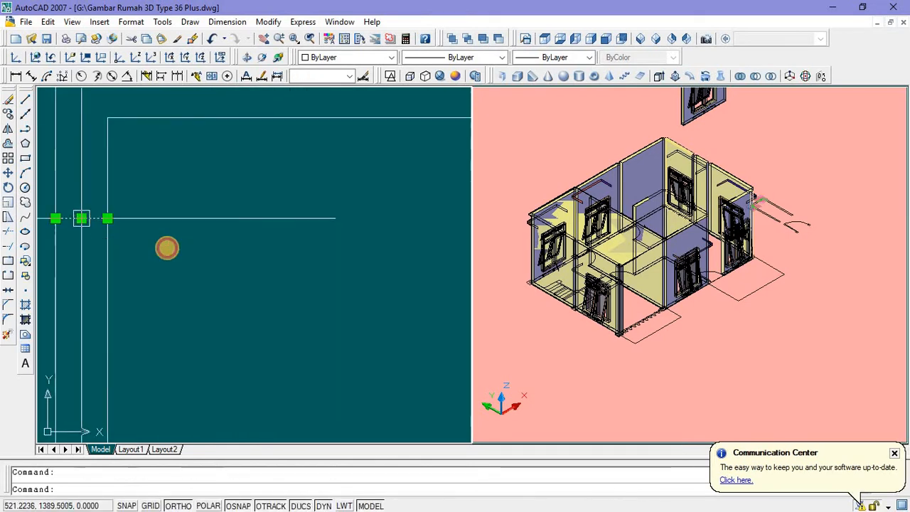
scroll(258, 270, "down", 5)
key("Delete")
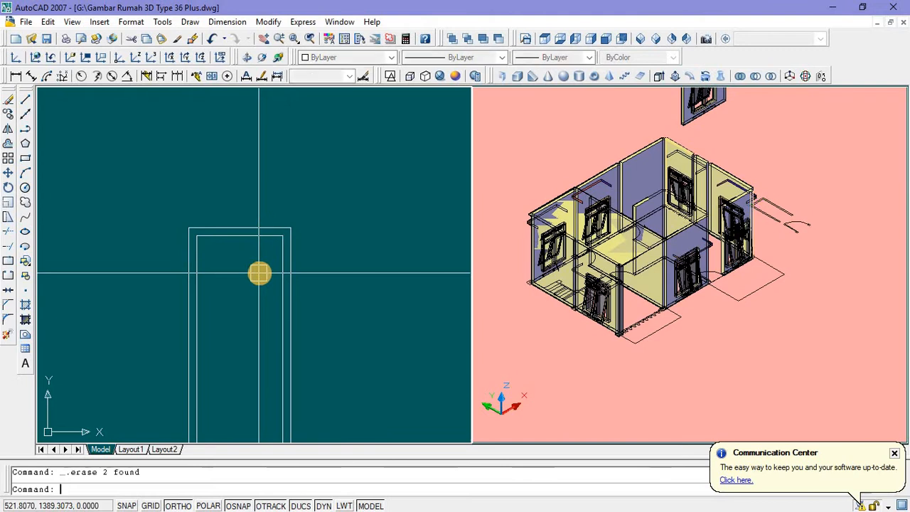
Step: Edit the right jamb's inner polyline with PEDIT Join, selecting the outer outline and the head and left jamb polyline to join with it
scroll(291, 280, "down", 5)
scroll(297, 288, "up", 4)
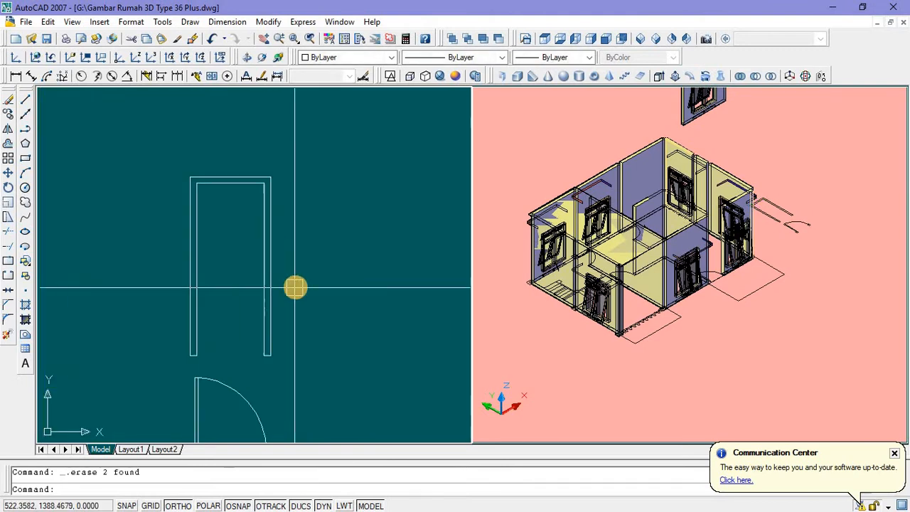
middle_click_drag(295, 287, 345, 299)
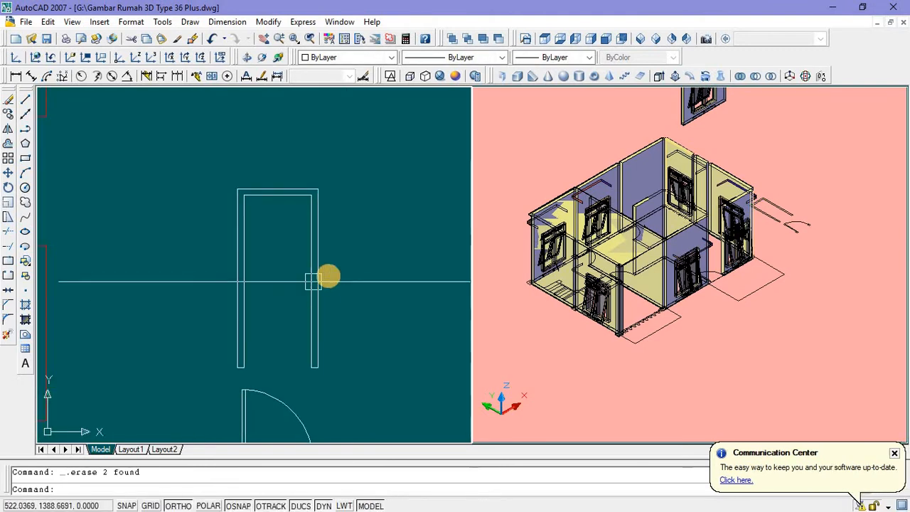
type("pe")
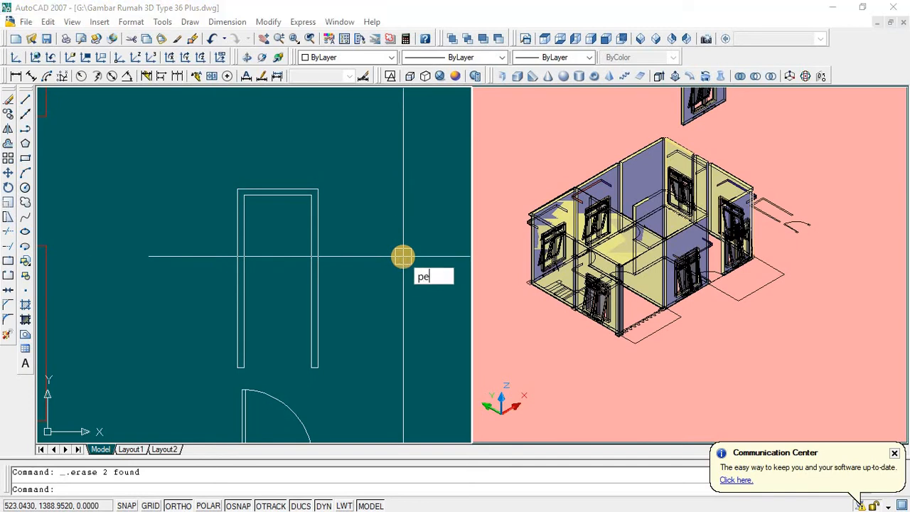
key("Return")
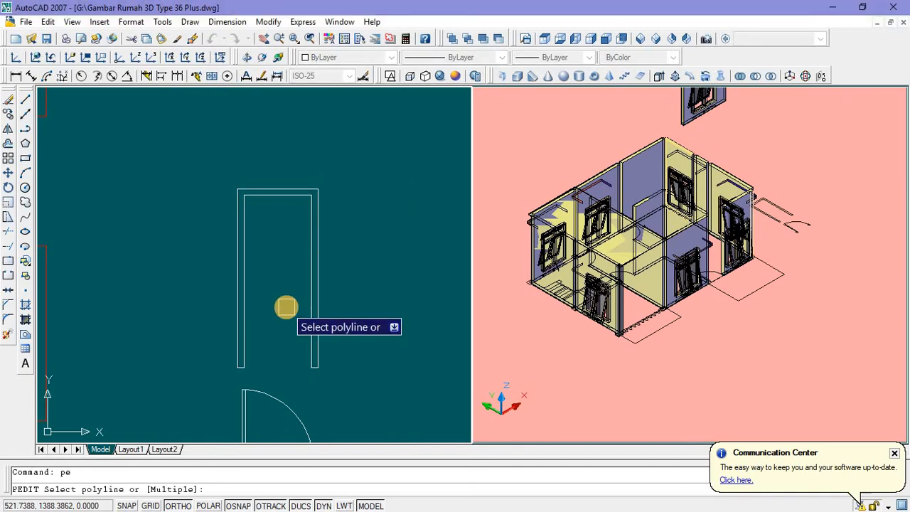
left_click(309, 307)
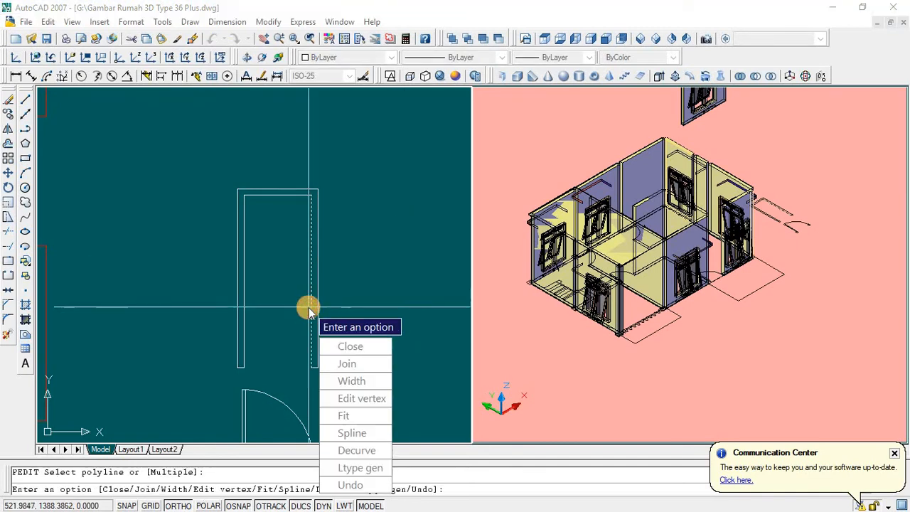
left_click(346, 364)
left_click(306, 307)
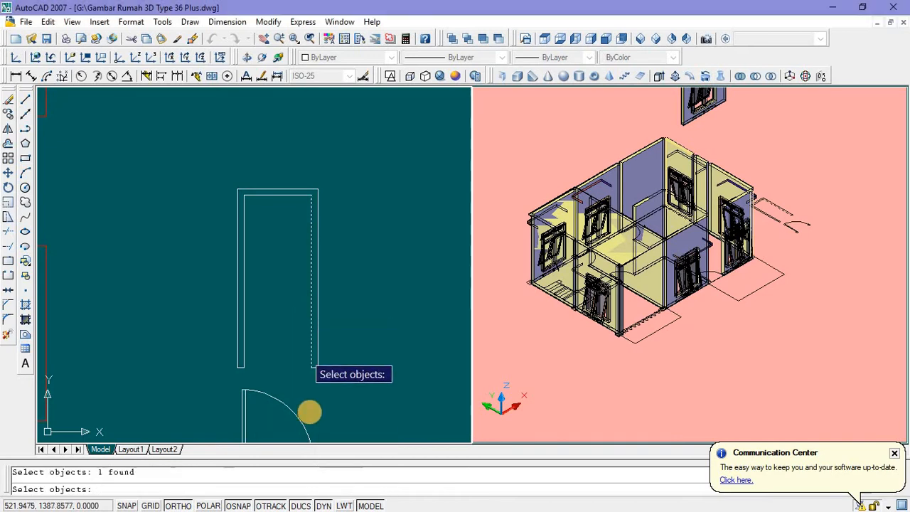
scroll(309, 413, "up", 4)
scroll(320, 285, "up", 4)
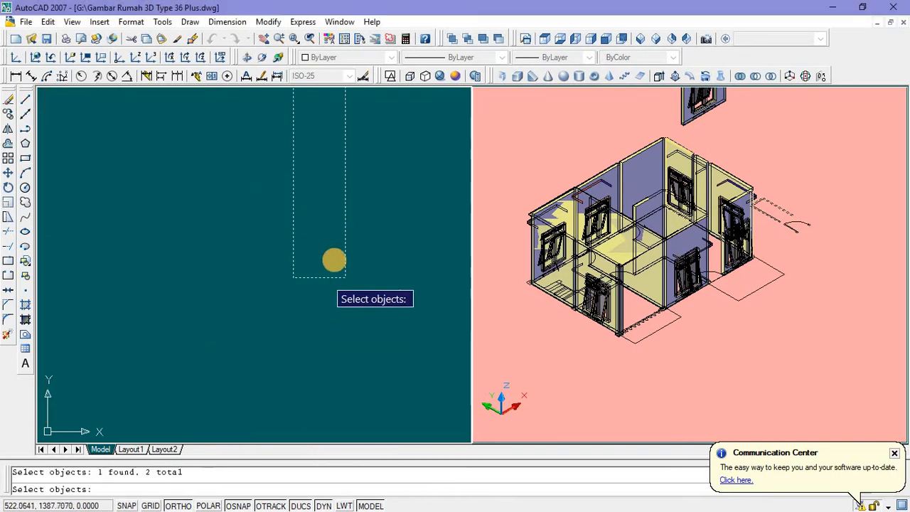
scroll(321, 327, "down", 3)
scroll(295, 179, "up", 4)
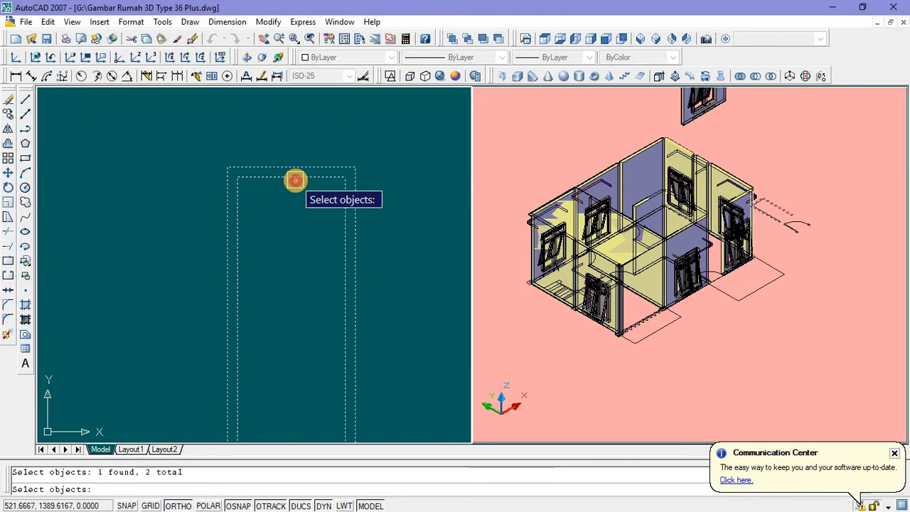
left_click(295, 180)
scroll(295, 213, "down", 4)
scroll(292, 244, "up", 5)
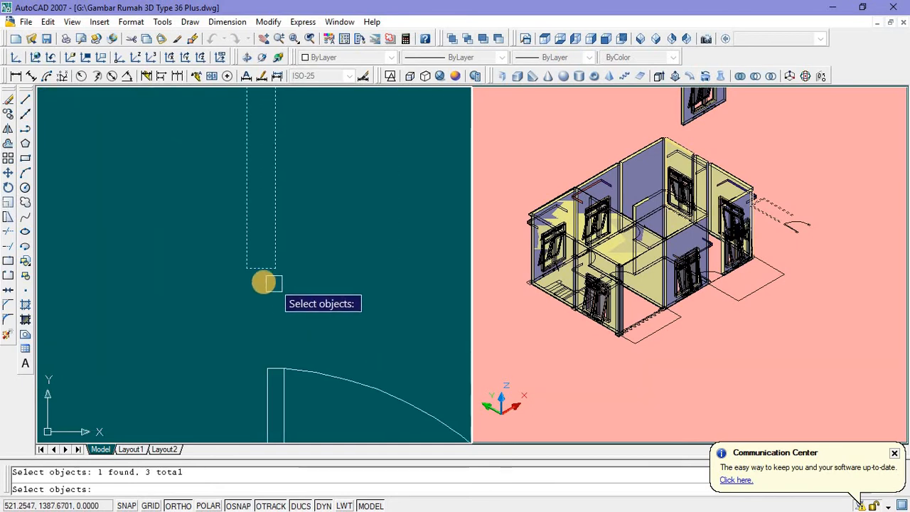
left_click(262, 268)
scroll(318, 265, "down", 5)
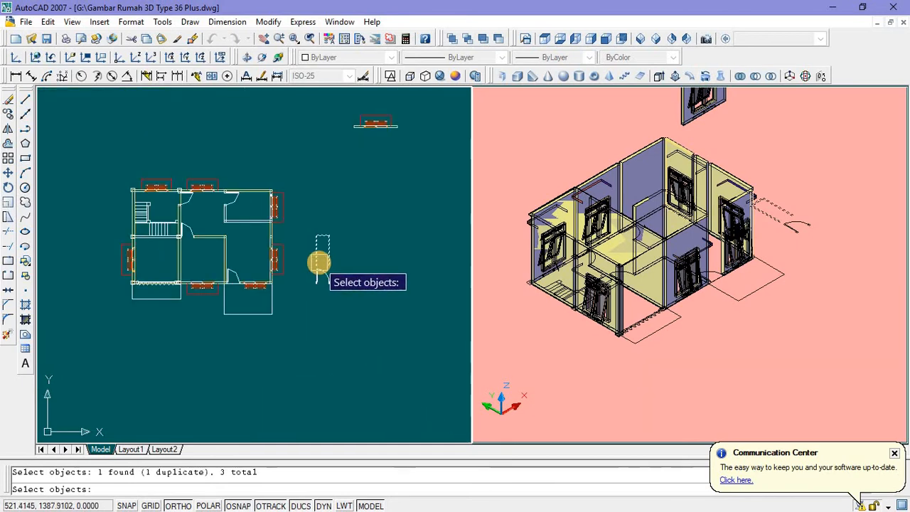
Step: Join the selected door frame segments into a single polyline and end the polyline edit
scroll(320, 256, "up", 5)
key("Return")
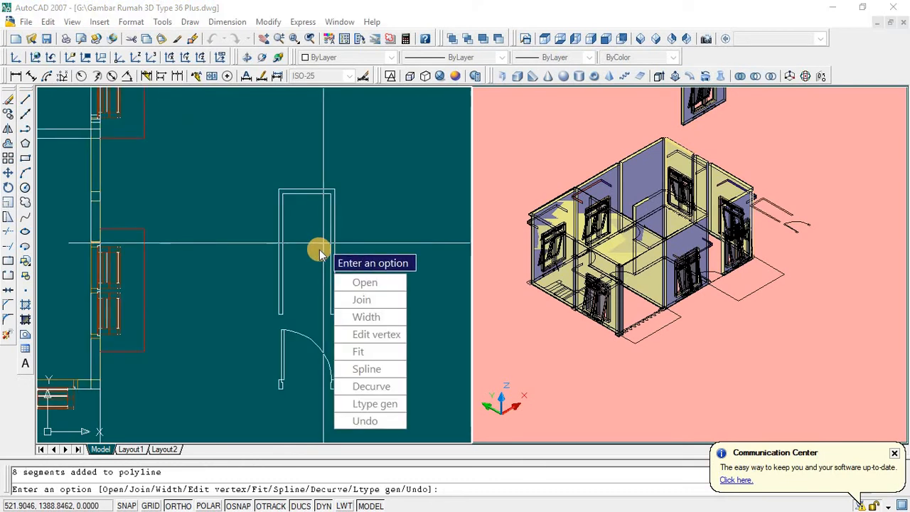
key("Return")
Step: Draw a line along the door frame's outer top edge from its left to its right corner, continuing 0.4 upward
middle_click_drag(321, 248, 339, 264)
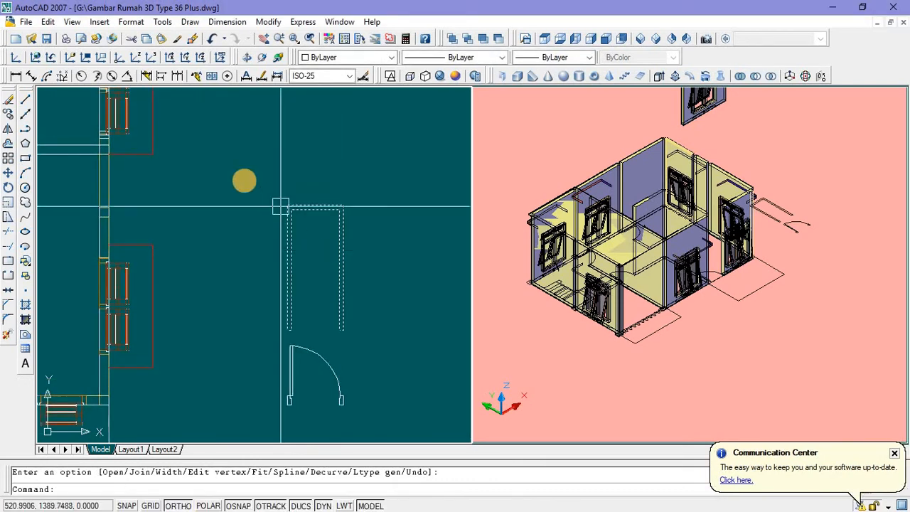
middle_click_drag(167, 168, 188, 174)
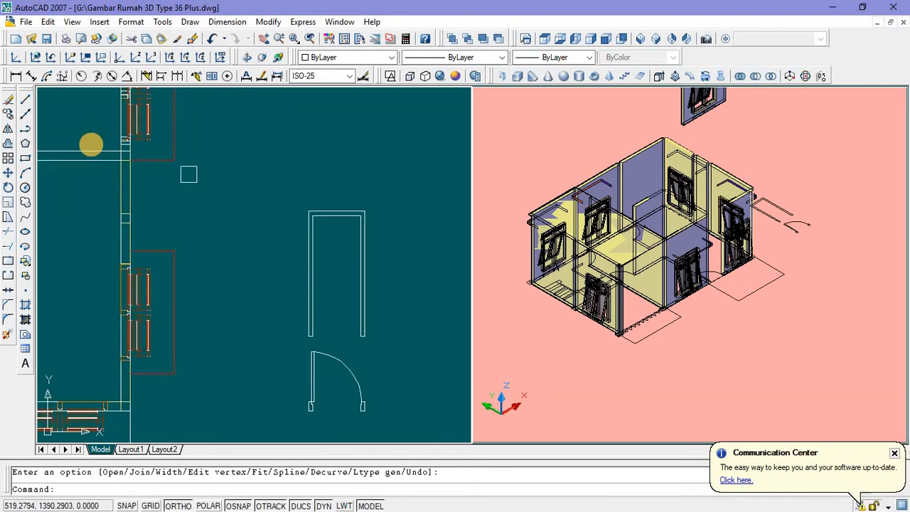
left_click(26, 100)
scroll(309, 206, "up", 4)
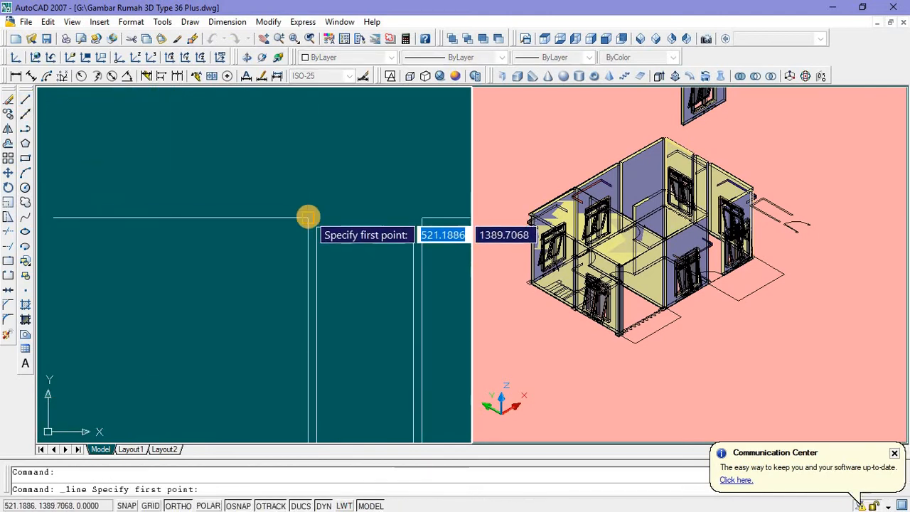
left_click(309, 219)
left_click(420, 213)
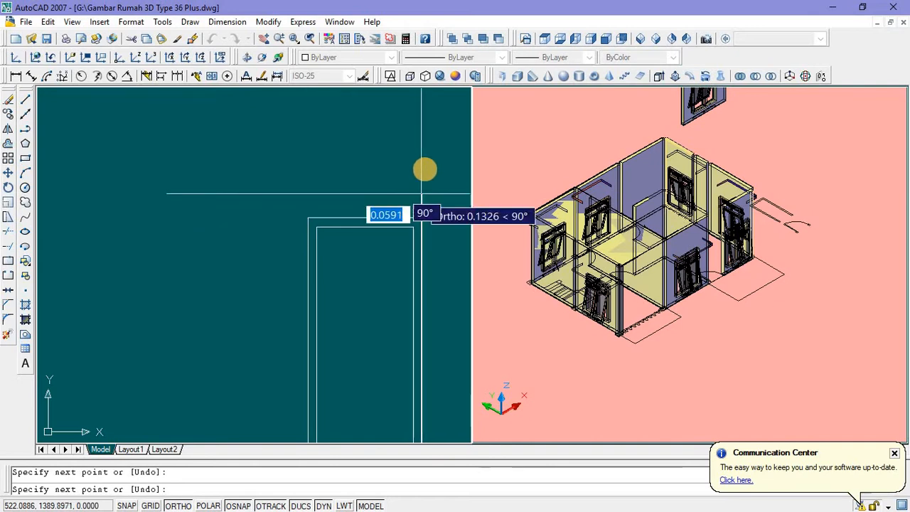
middle_click_drag(422, 173, 403, 186)
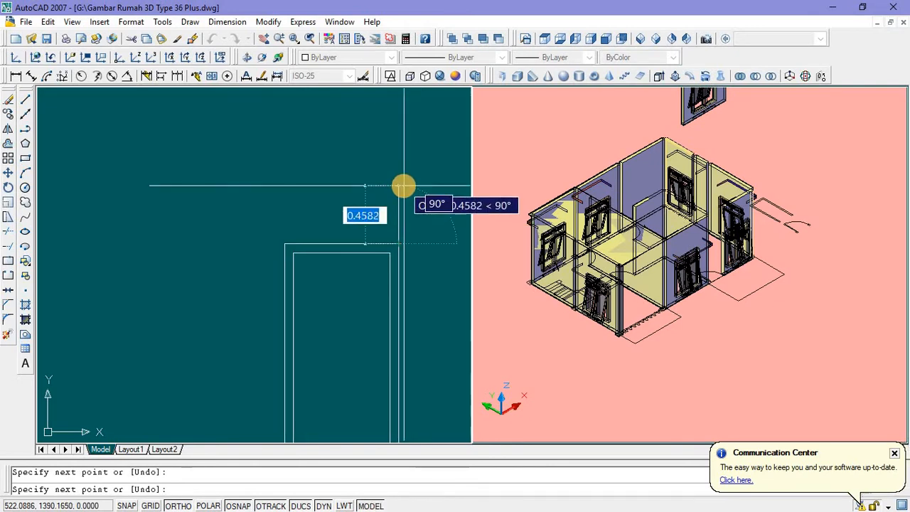
type("0")
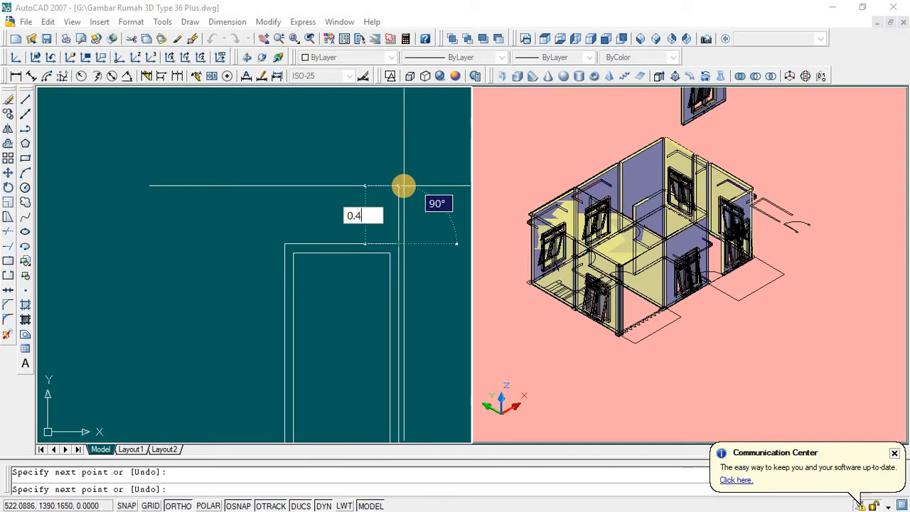
type(".4")
key("Return")
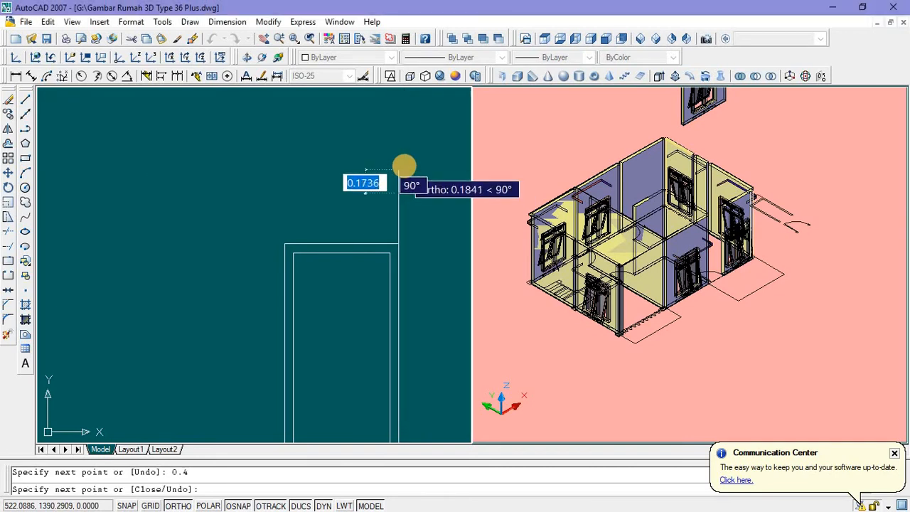
Step: Continue the outline 0.07 upward, across above the left frame edge, 0.07 down, and on down to the frame's upper-left corner
type("0")
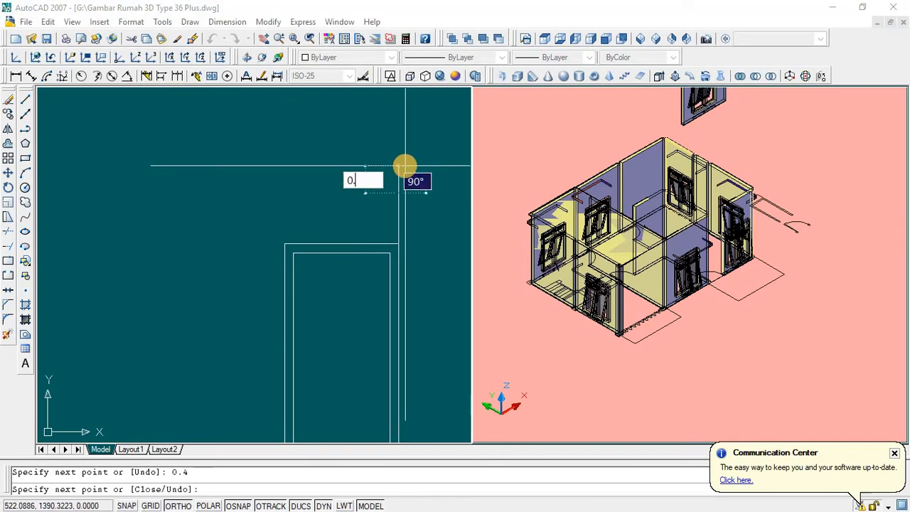
key("Return")
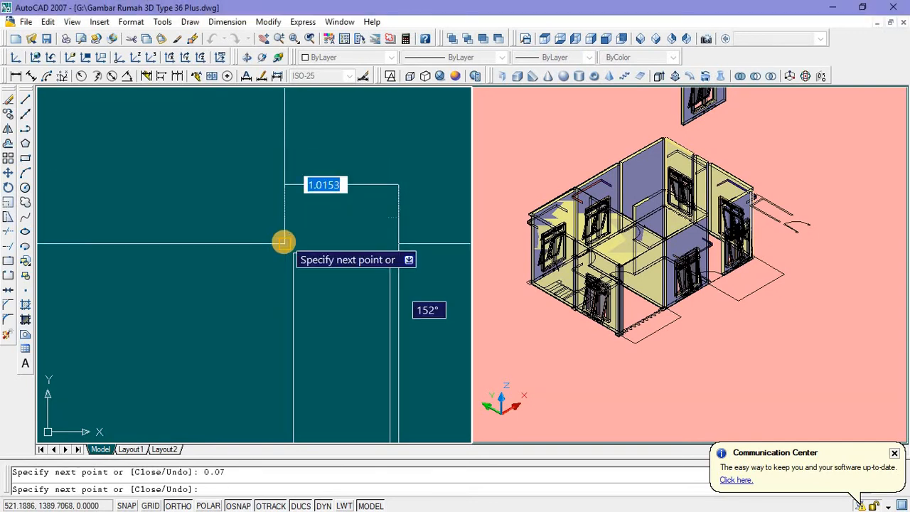
left_click(284, 192)
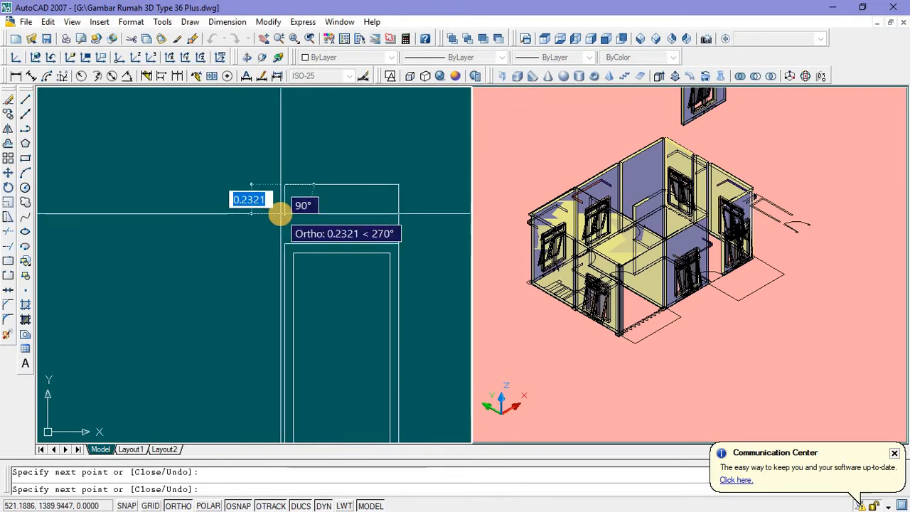
type("0.07")
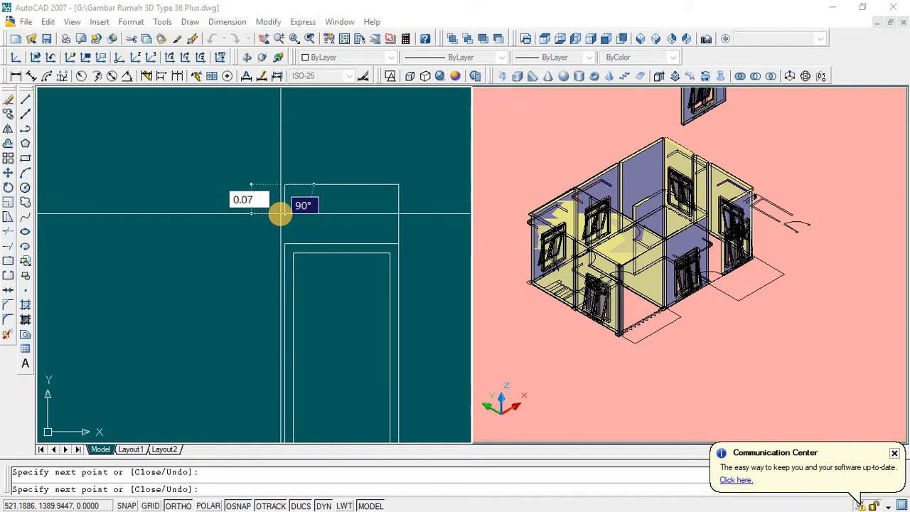
key("Return")
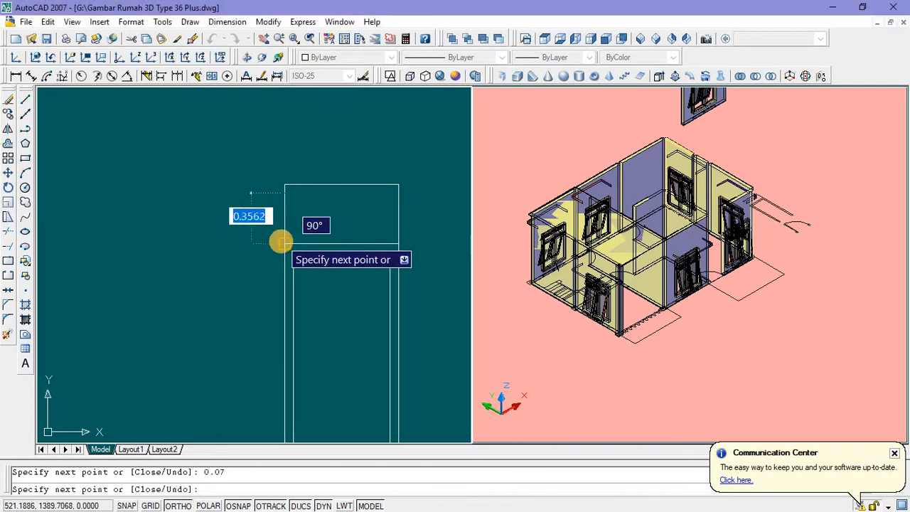
left_click(283, 243)
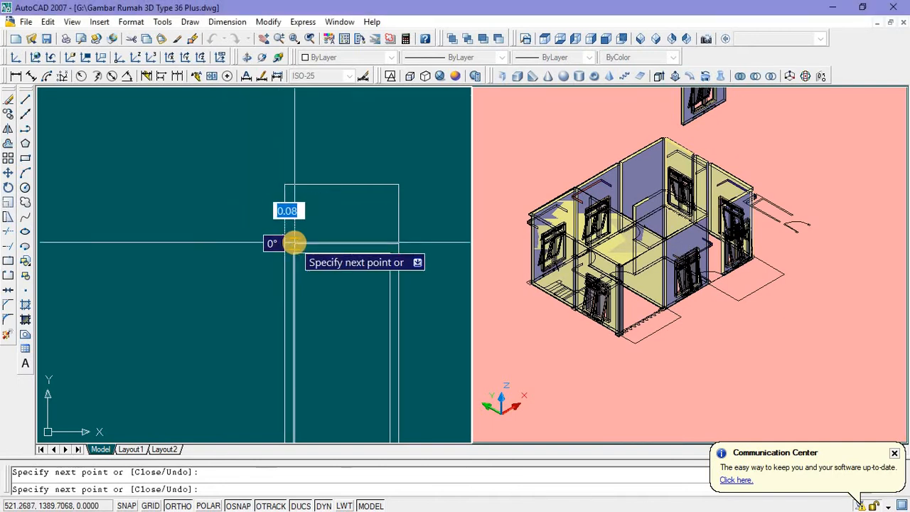
Step: Draw the upper frame's inner outline 0.07 inward, up, across and down to the door frame, ending at its upper-right outer corner
type("0.")
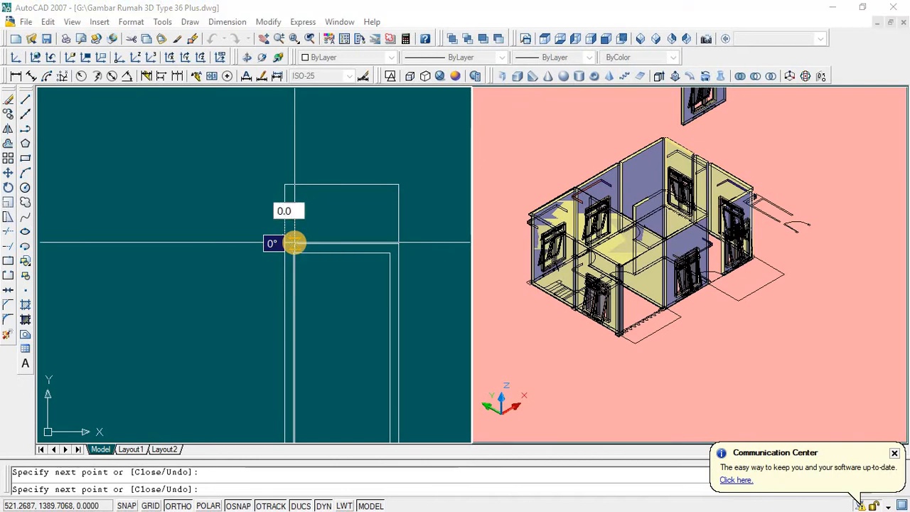
type("07")
key("Return")
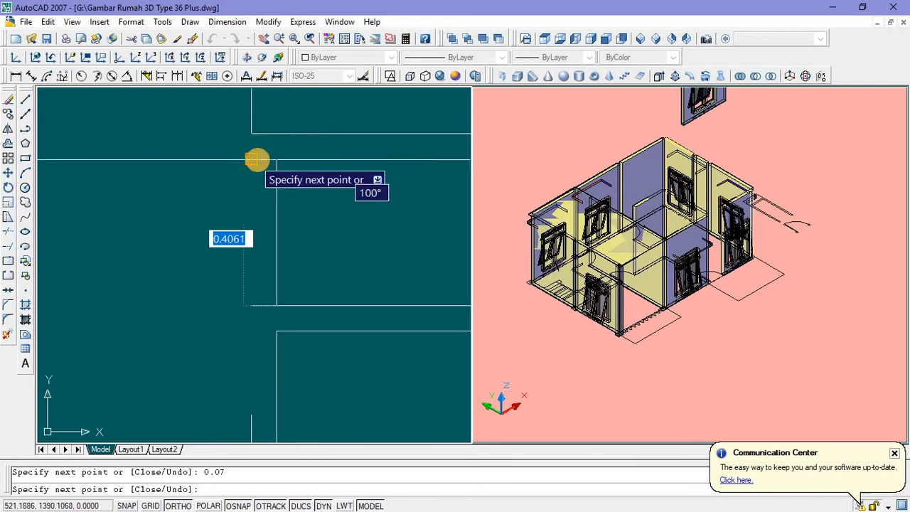
left_click(260, 158)
scroll(309, 163, "down", 4)
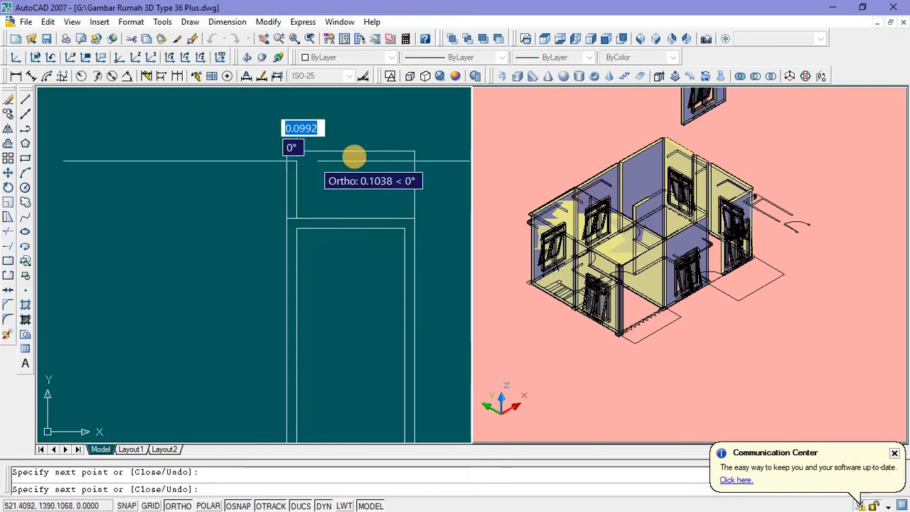
middle_click_drag(353, 163, 281, 194)
scroll(320, 192, "up", 3)
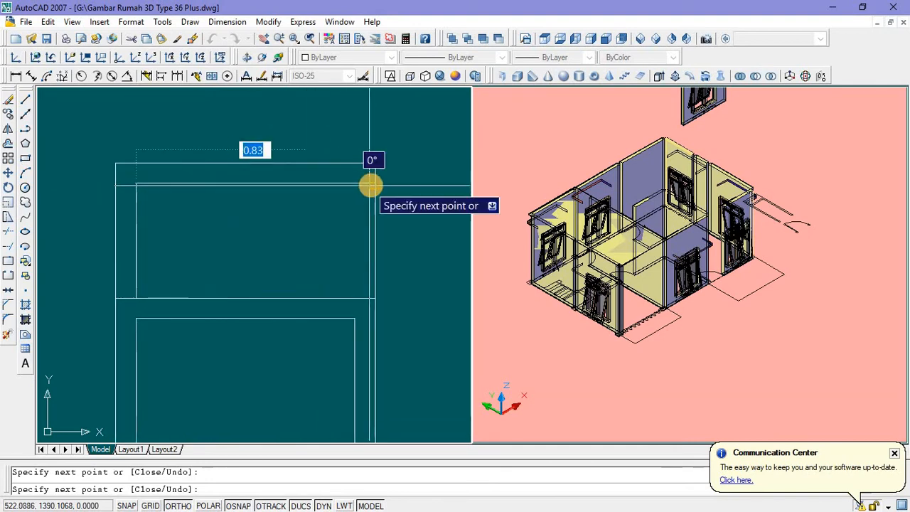
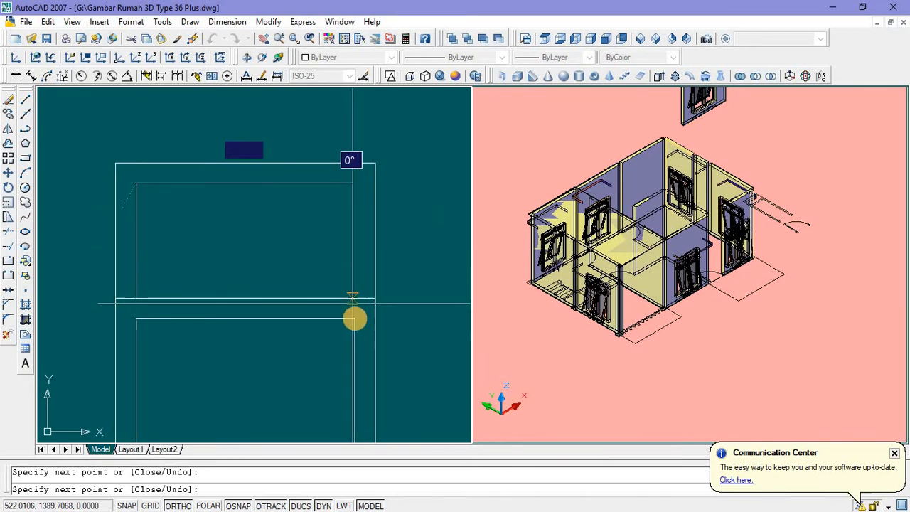
left_click(354, 313)
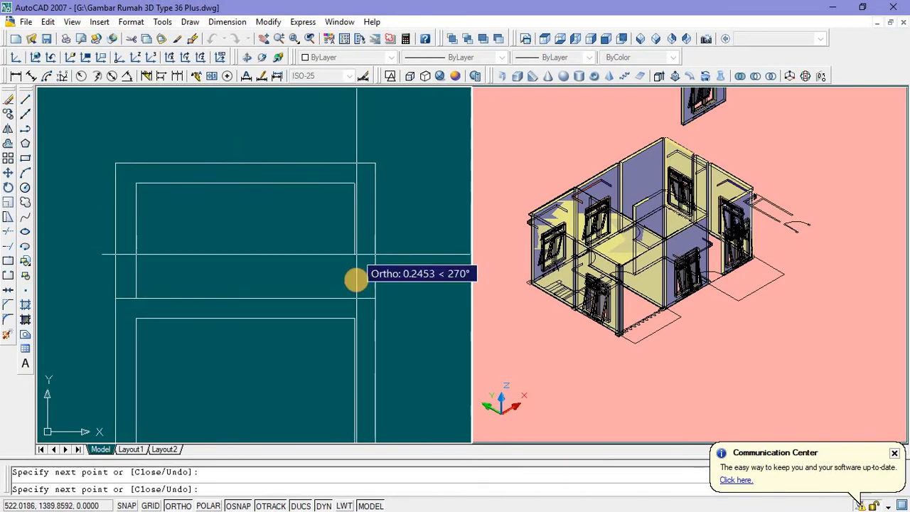
left_click(354, 298)
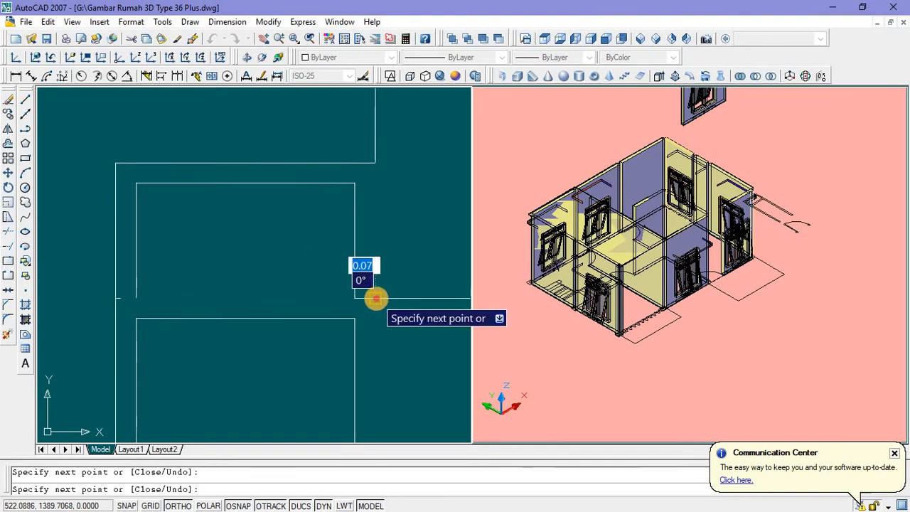
left_click(376, 298)
key("Return")
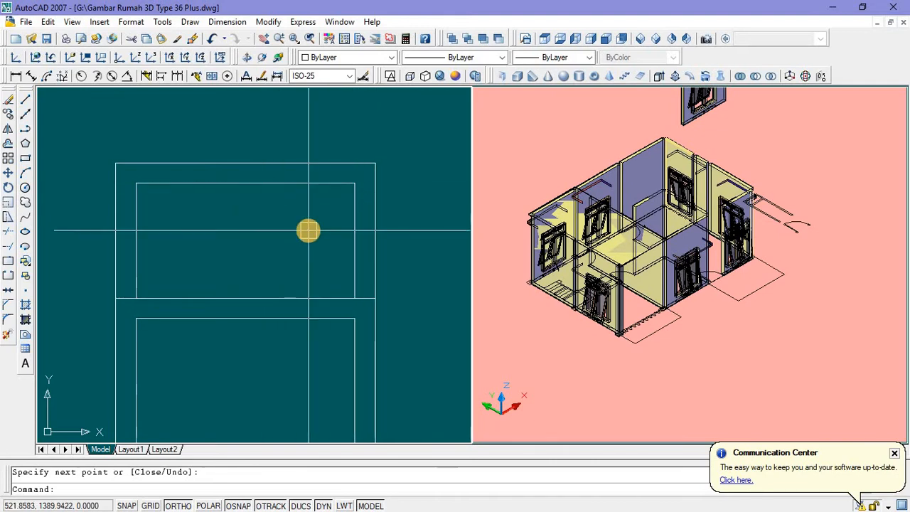
Step: Join the outer, inner and short base lines of the upper frame above the door into one polyline with PEDIT
type("p")
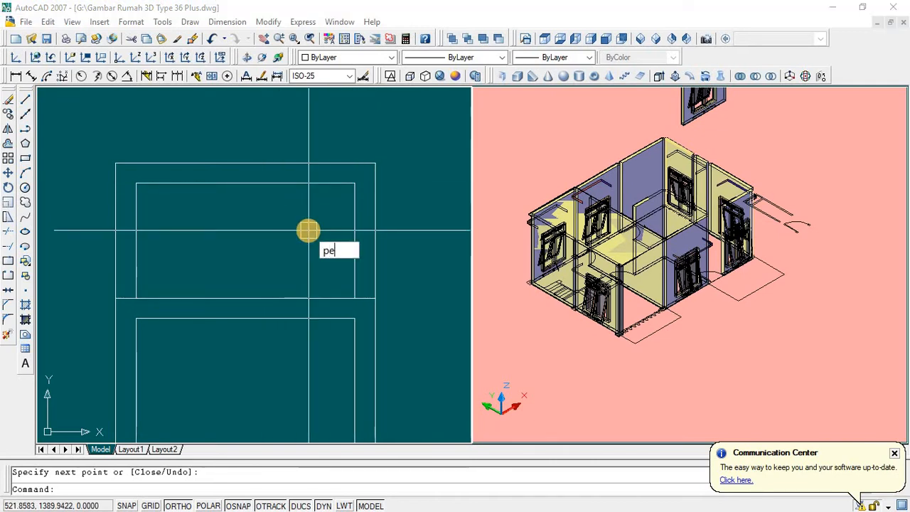
type("e")
key("Return")
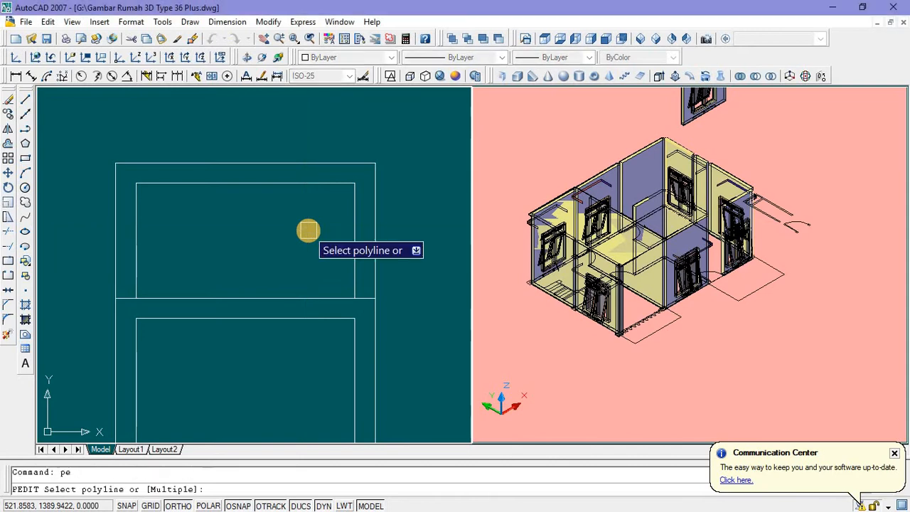
left_click(377, 240)
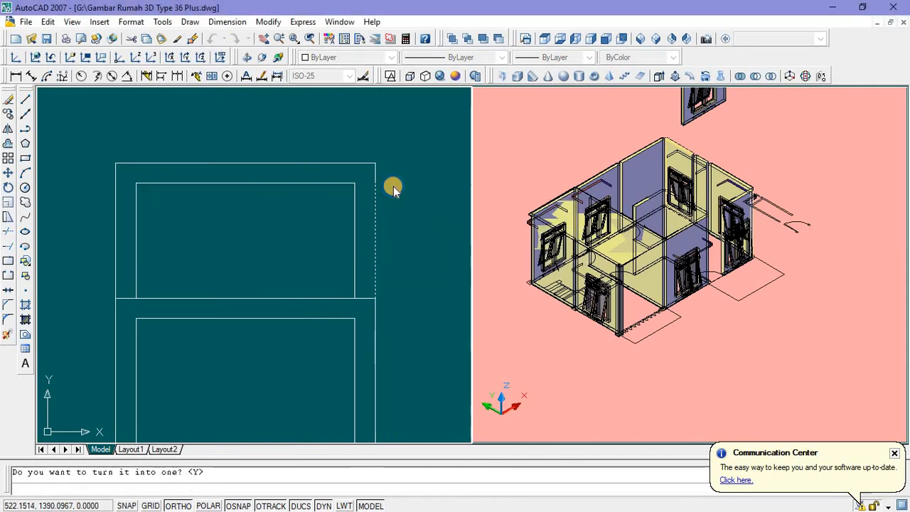
key("Return")
key("Down")
key("Return")
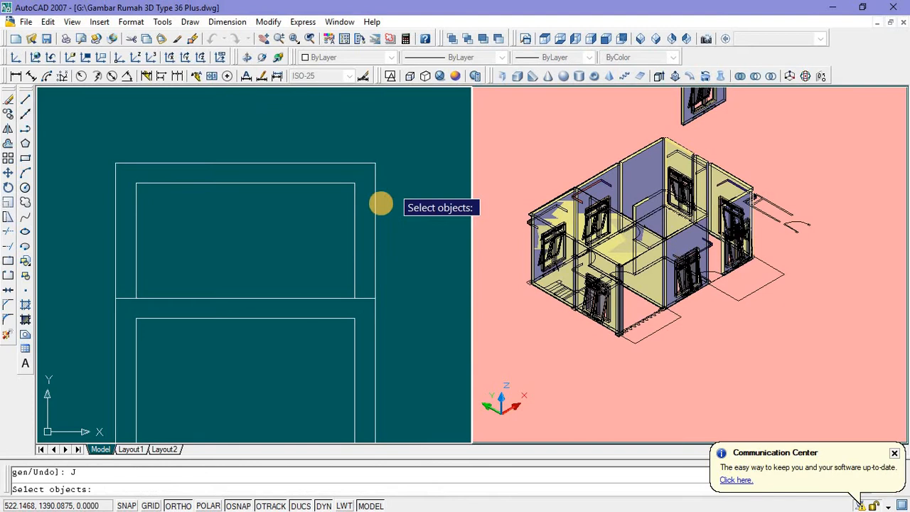
left_click(379, 213)
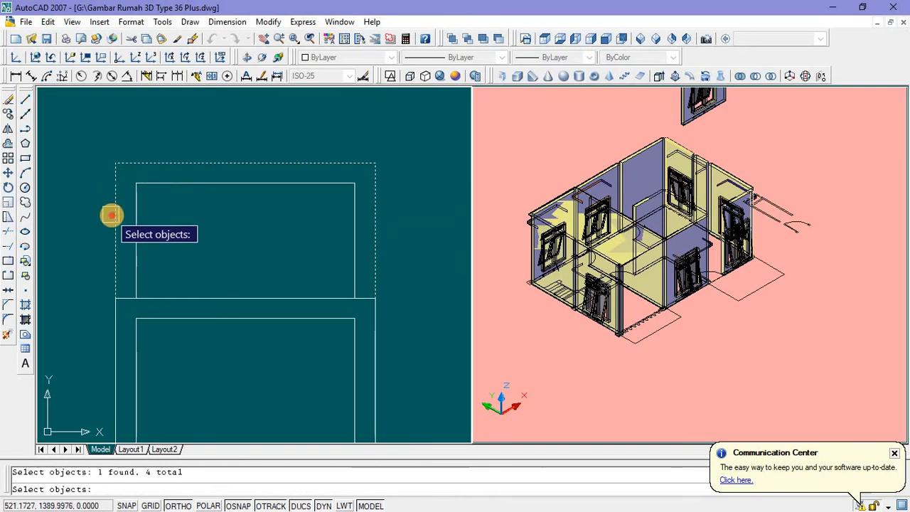
left_click(128, 302)
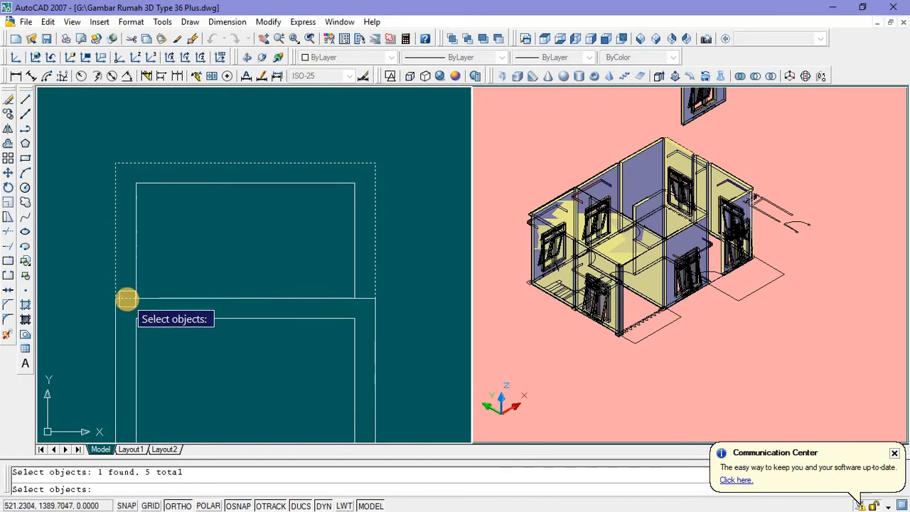
left_click(134, 278)
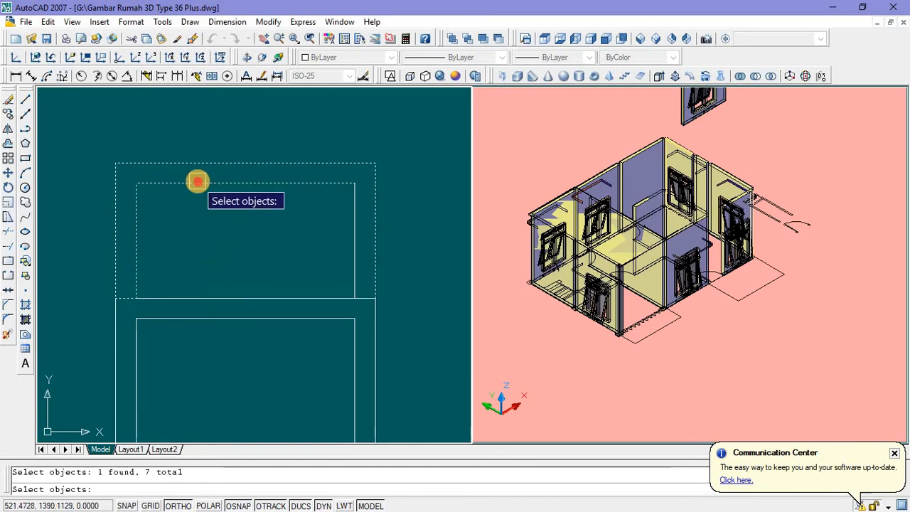
left_click(197, 180)
left_click(360, 295)
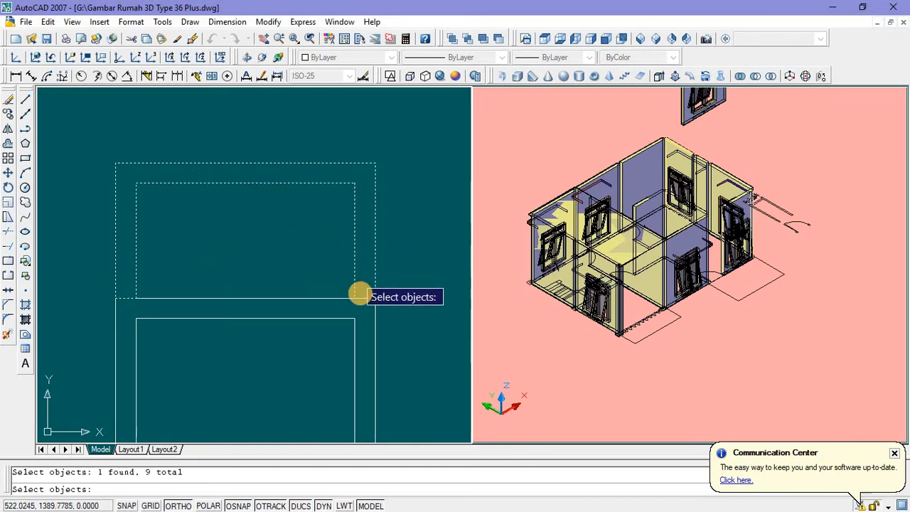
left_click(370, 299)
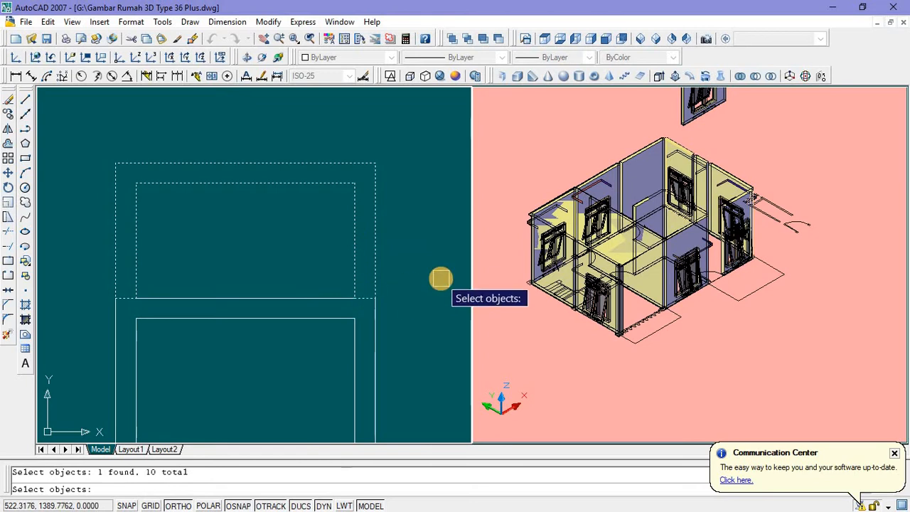
key("Return")
key("Return")
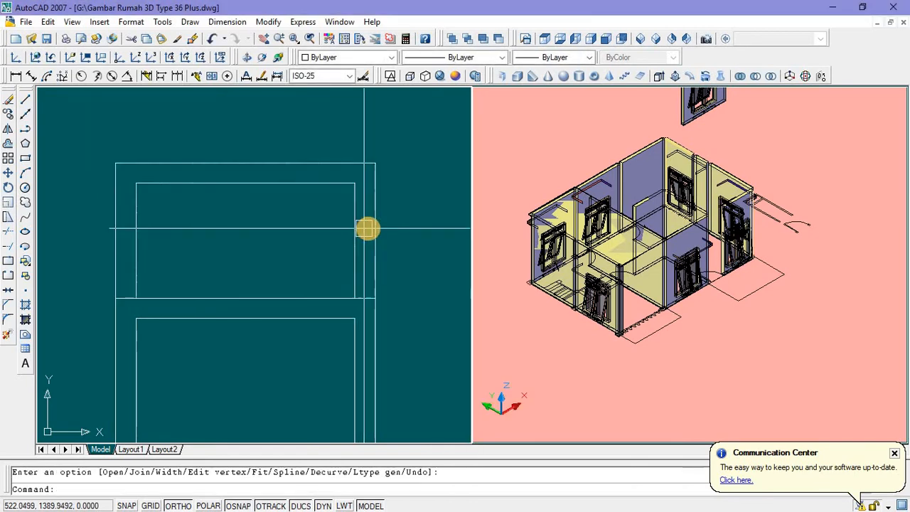
Step: Move the door frame, the upper frame above it and the leftover line about 2.4 to the right, away from the house plan
scroll(351, 260, "up", 2)
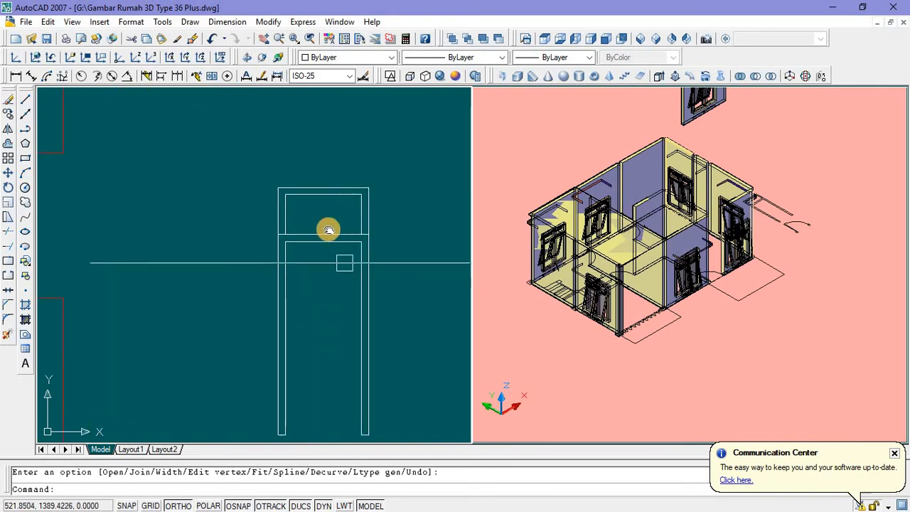
middle_click_drag(327, 230, 307, 199)
left_click(293, 166)
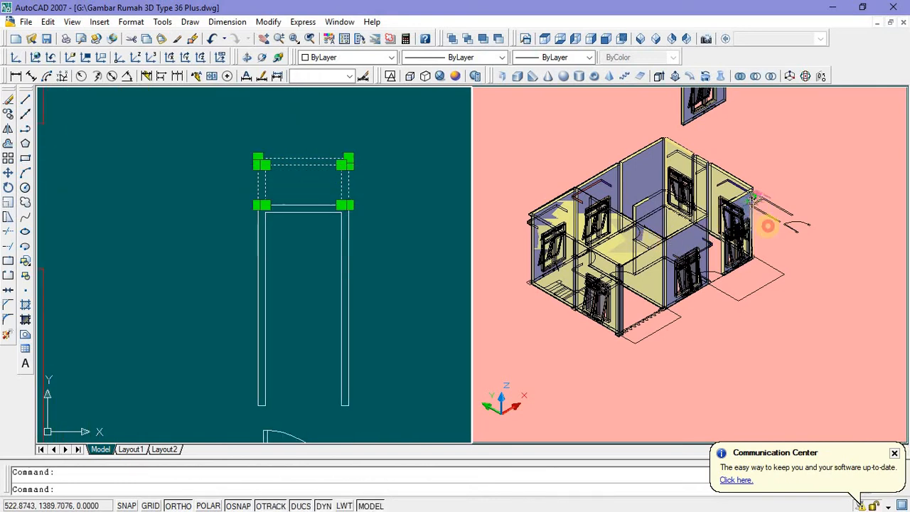
scroll(768, 213, "up", 3)
scroll(767, 187, "up", 3)
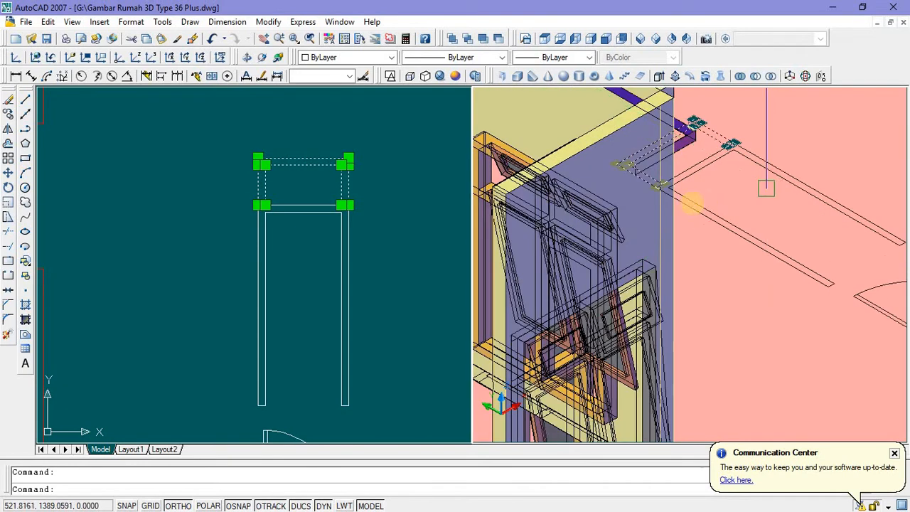
scroll(495, 202, "down", 5)
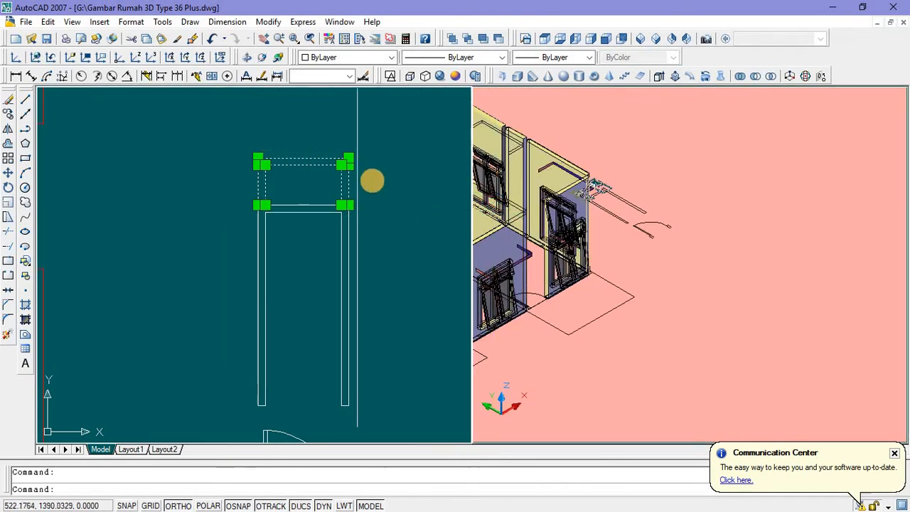
scroll(372, 180, "down", 6)
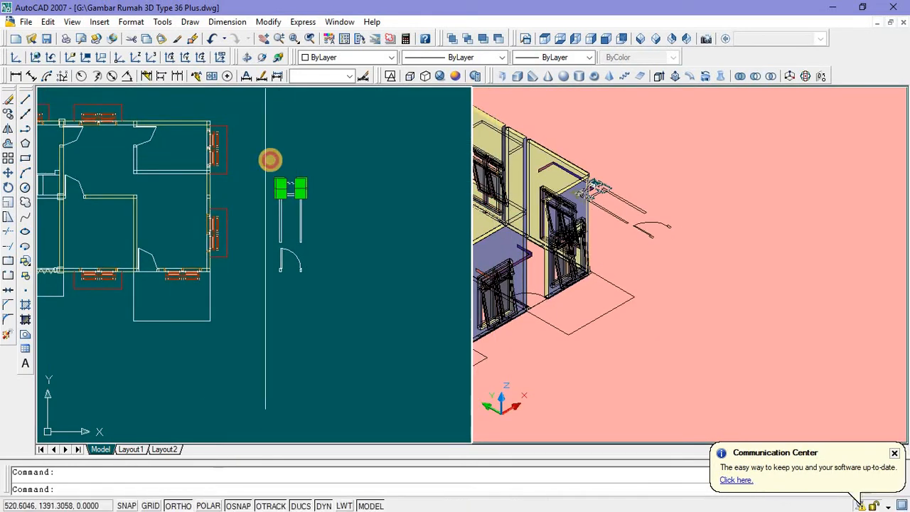
left_click(270, 159)
left_click(325, 245)
right_click(374, 165)
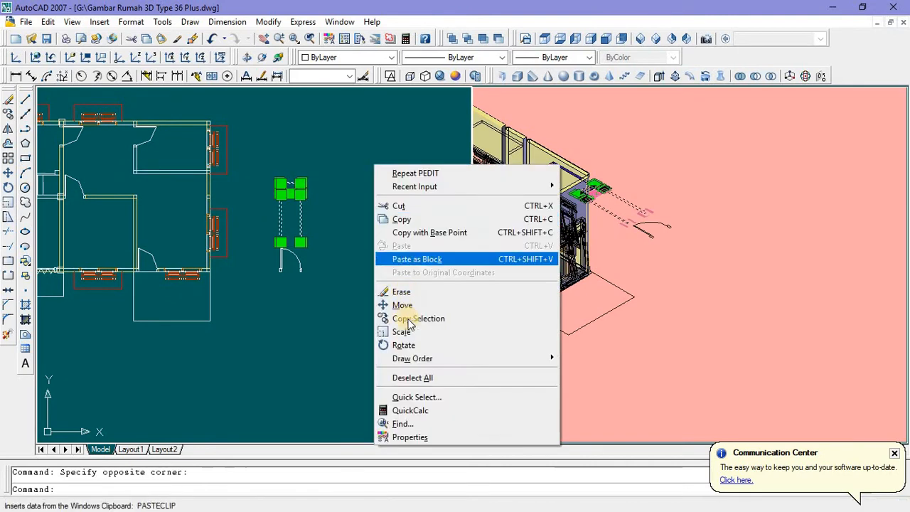
left_click(402, 305)
left_click(360, 312)
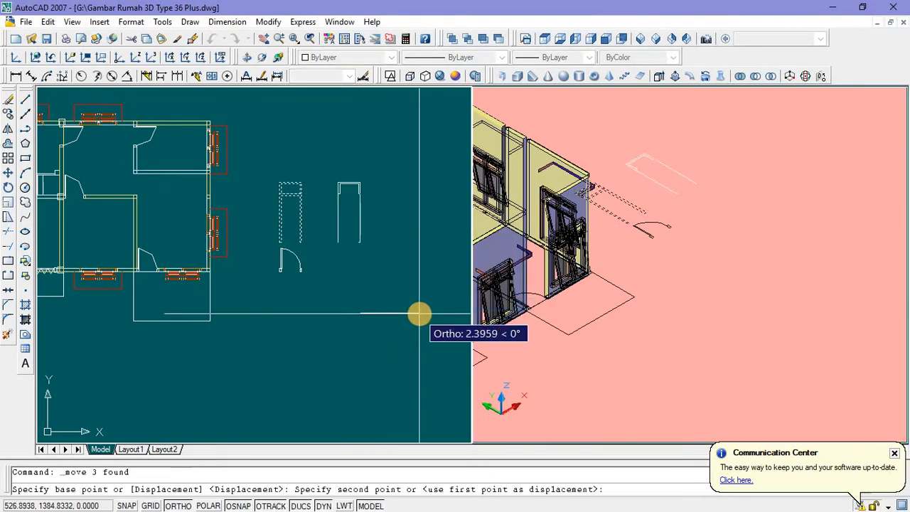
left_click(419, 312)
Step: Extrude the upper frame's polyline to a height of 0.15
scroll(398, 211, "up", 5)
scroll(457, 301, "down", 1)
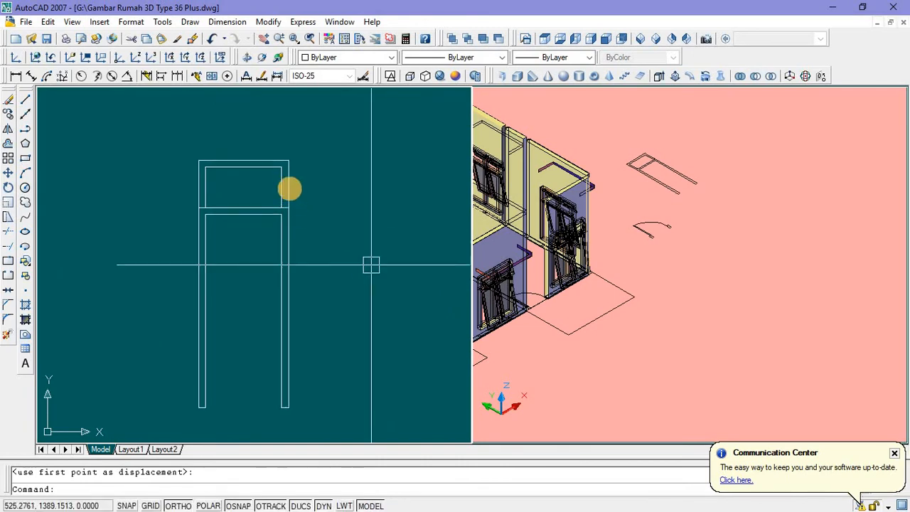
left_click(295, 181)
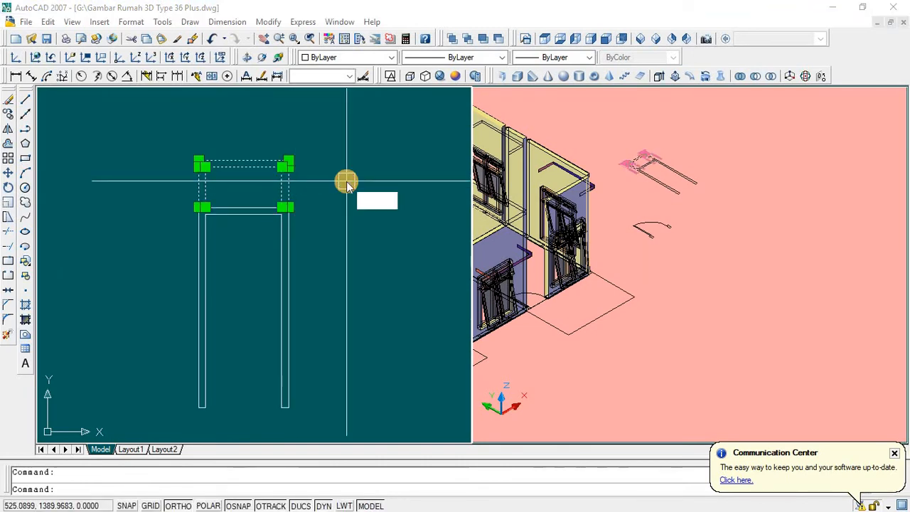
key("Return")
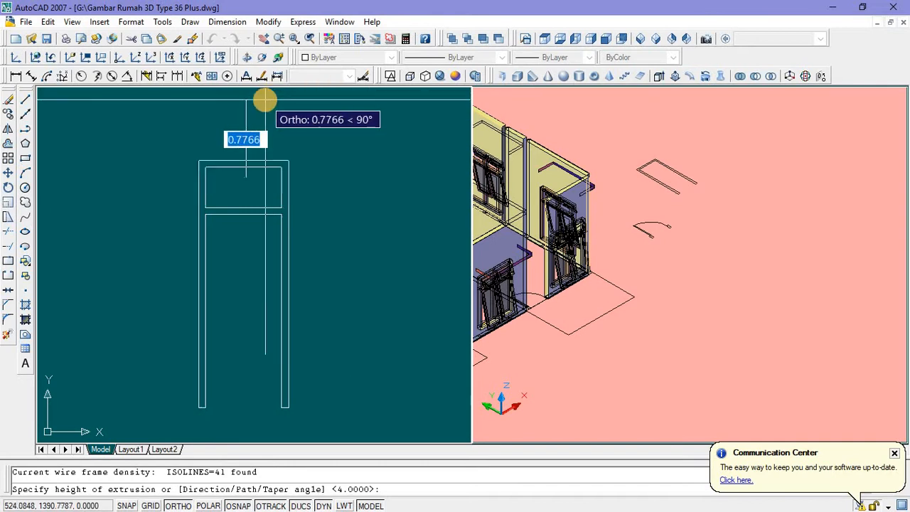
type("0.15")
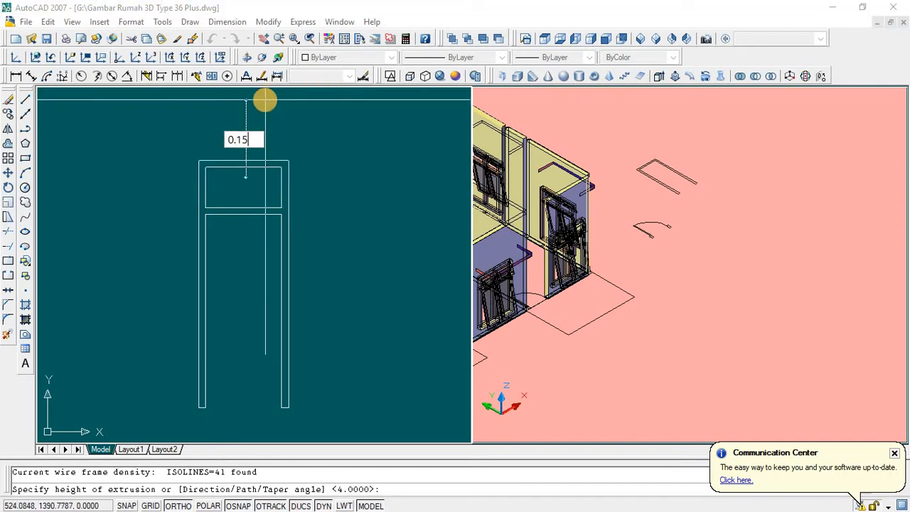
key("Return")
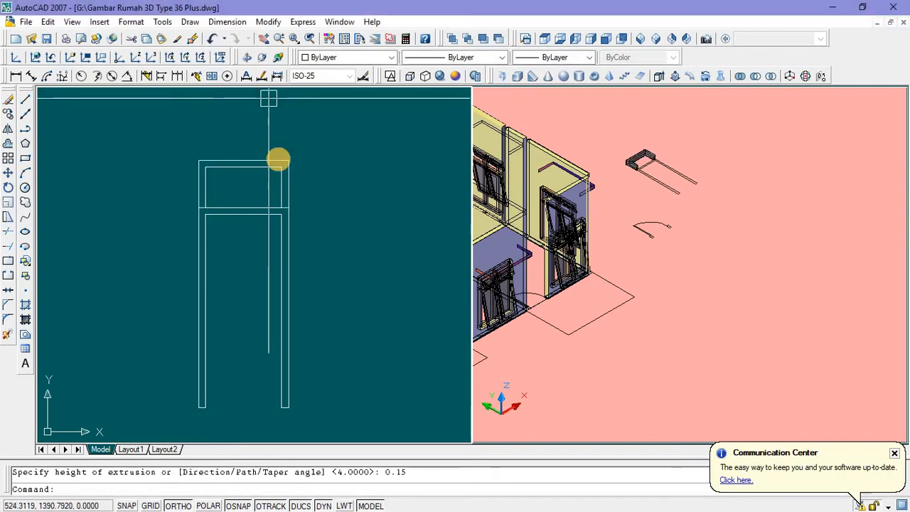
Step: Extrude the door frame's polyline below the upper frame to a height of 0.15
left_click(269, 219)
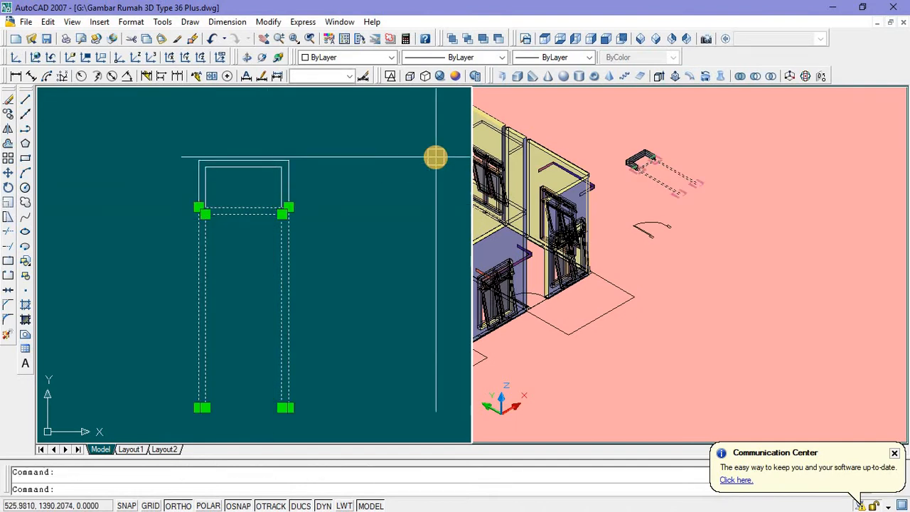
type("ext")
key("Return")
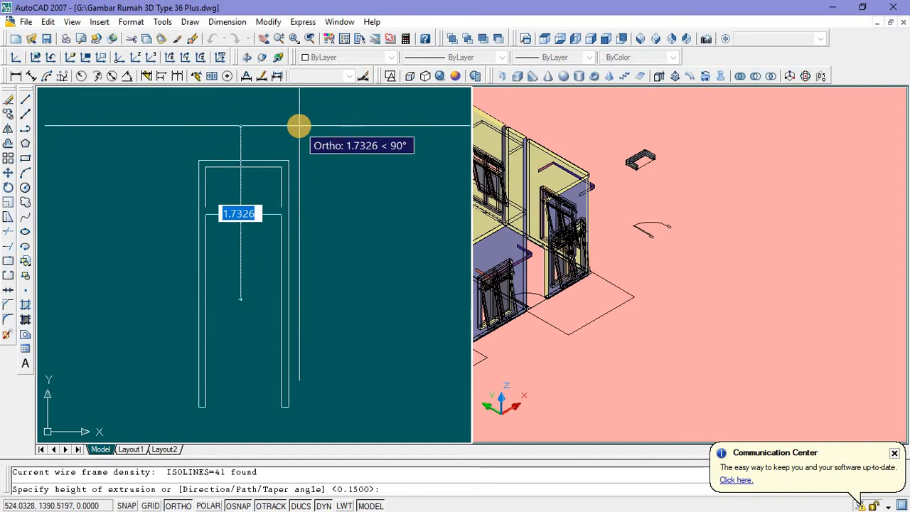
type("0")
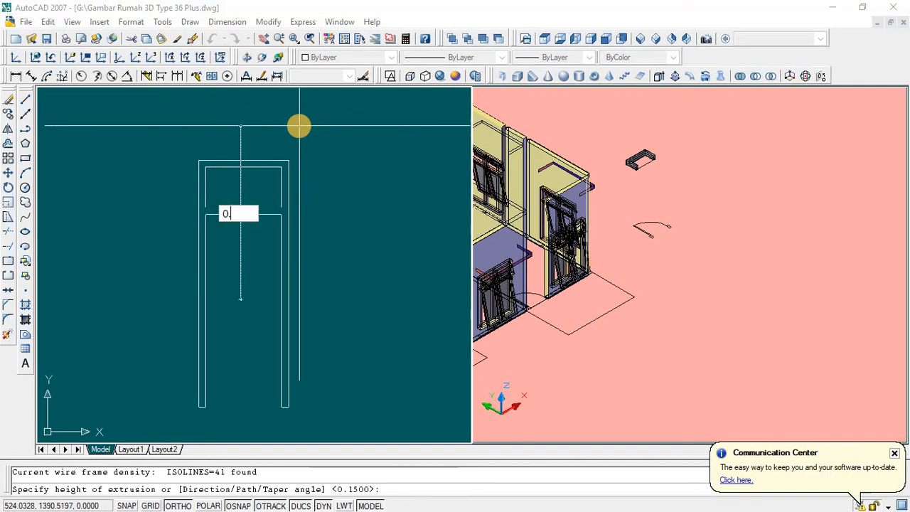
type(".15")
key("Return")
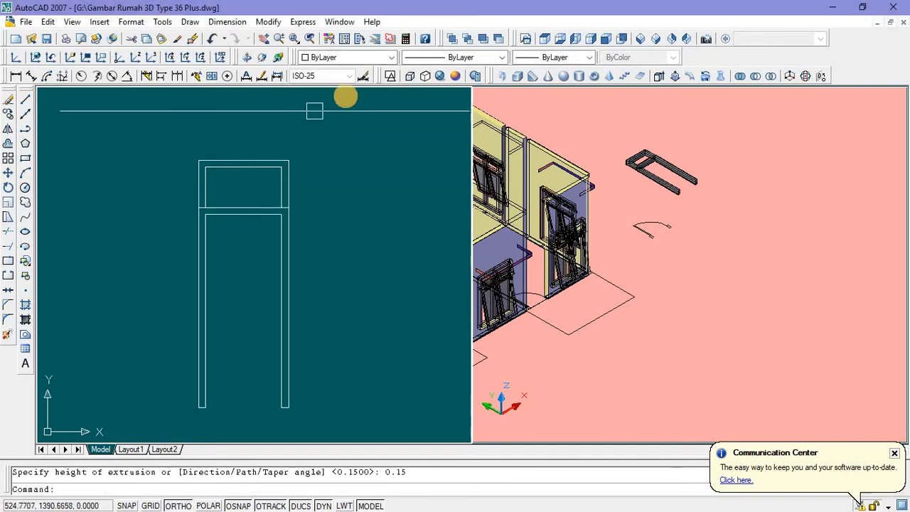
Step: Unite the extruded door frame and the extruded upper frame into one solid with Union
left_click(672, 130)
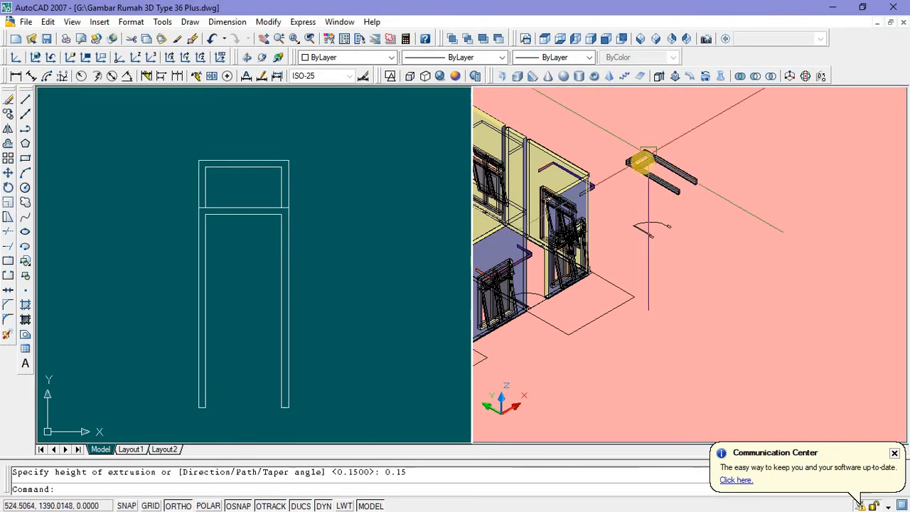
scroll(642, 163, "up", 5)
scroll(630, 180, "up", 2)
scroll(659, 183, "down", 4)
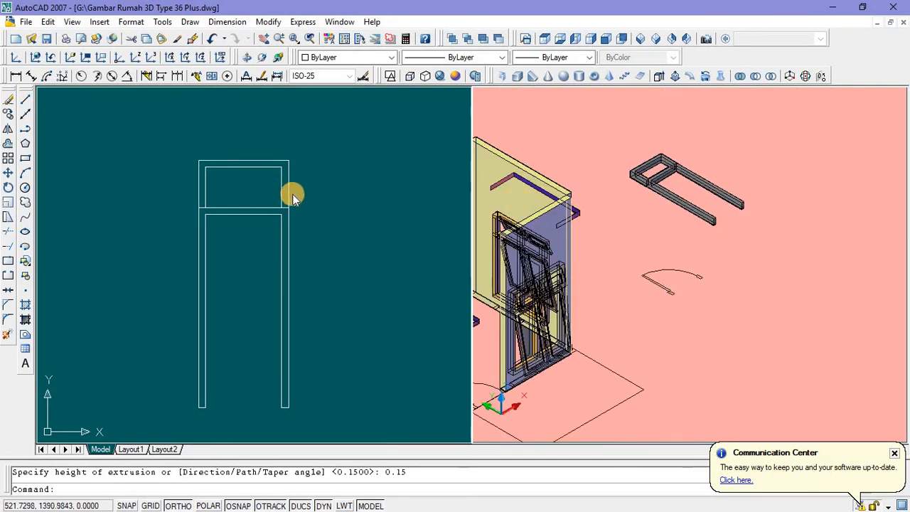
left_click(347, 213)
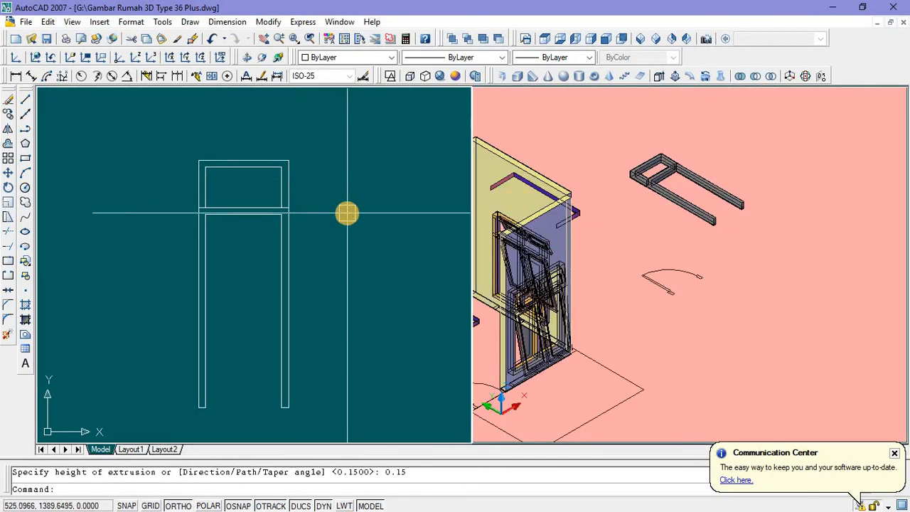
type("uni")
key("Return")
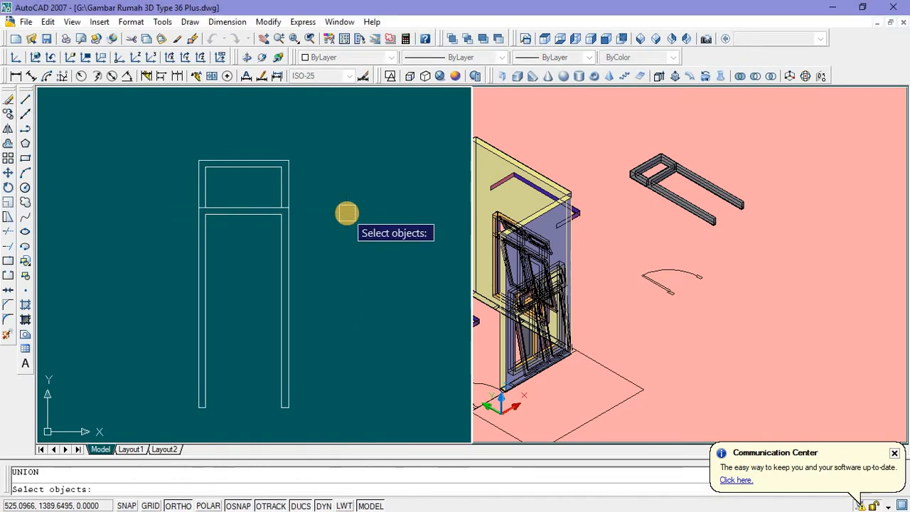
left_click(289, 240)
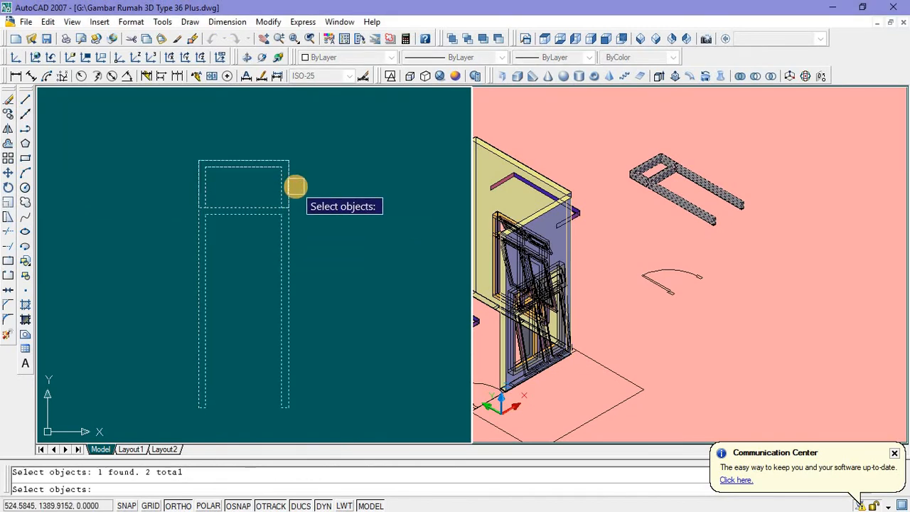
key("Return")
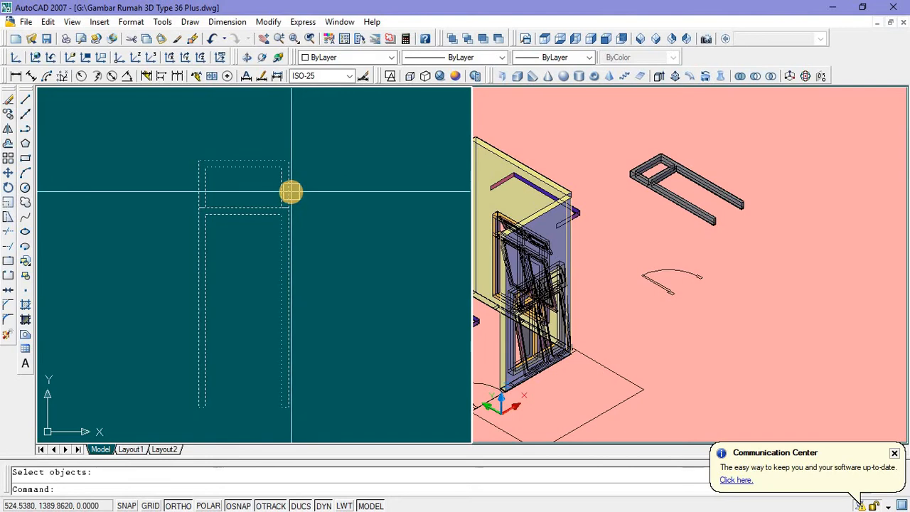
Step: Delete the leftover line running along the joint between the door frame and the upper frame
scroll(215, 209, "up", 4)
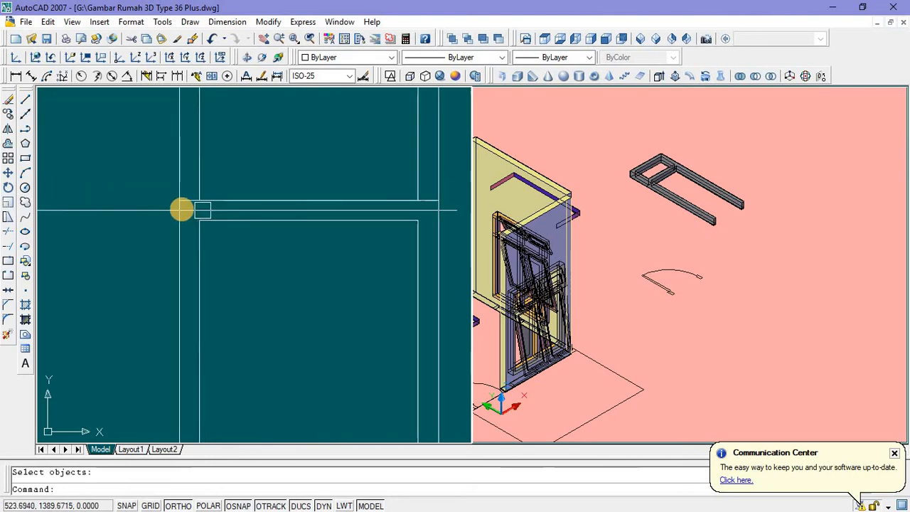
scroll(187, 203, "up", 2)
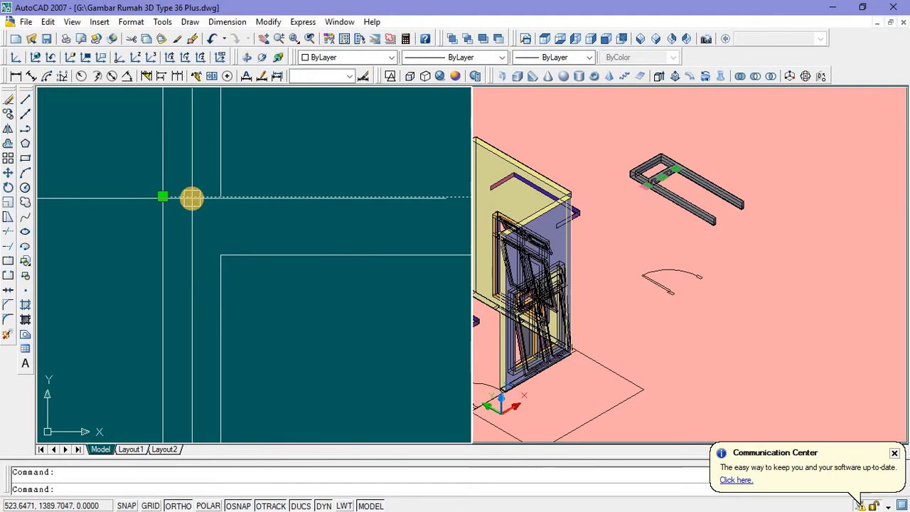
key("Delete")
scroll(207, 249, "down", 3)
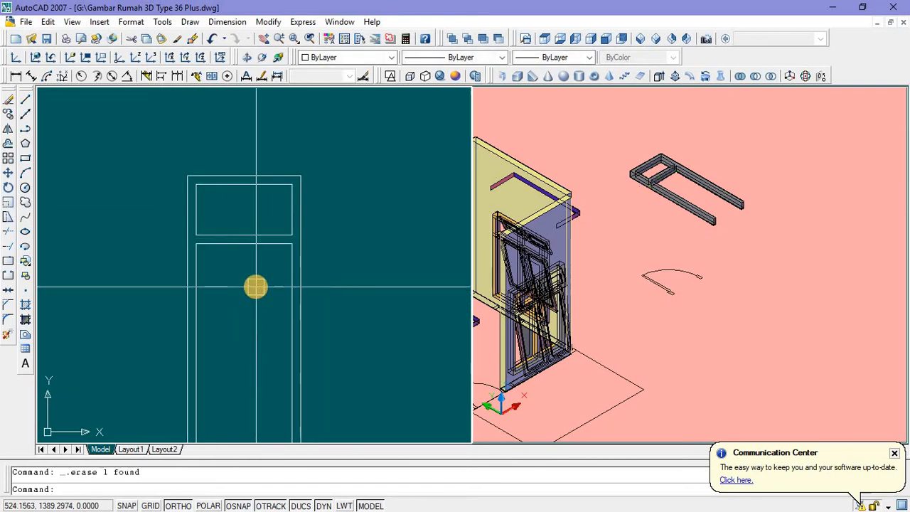
Step: Draw a rectangle filling the upper frame's opening, from its upper-left to its lower-right inner corner
left_click(25, 158)
left_click(195, 184)
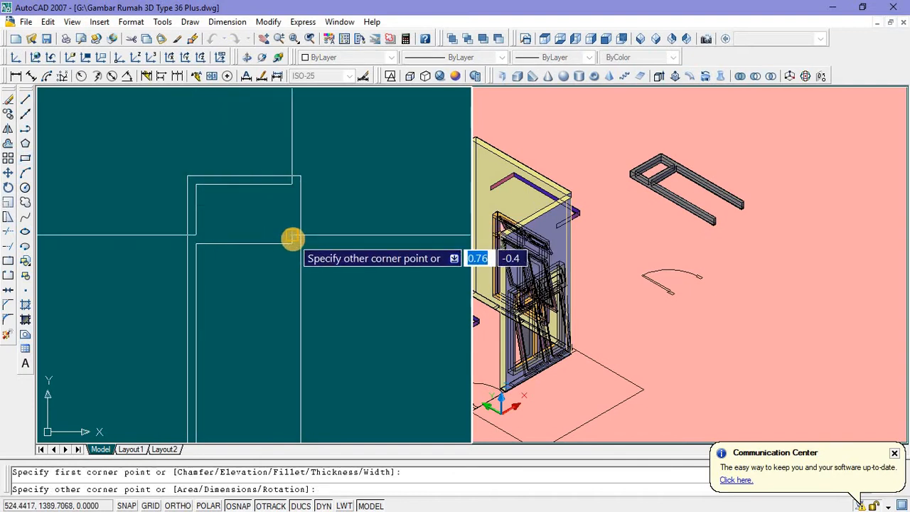
left_click(291, 236)
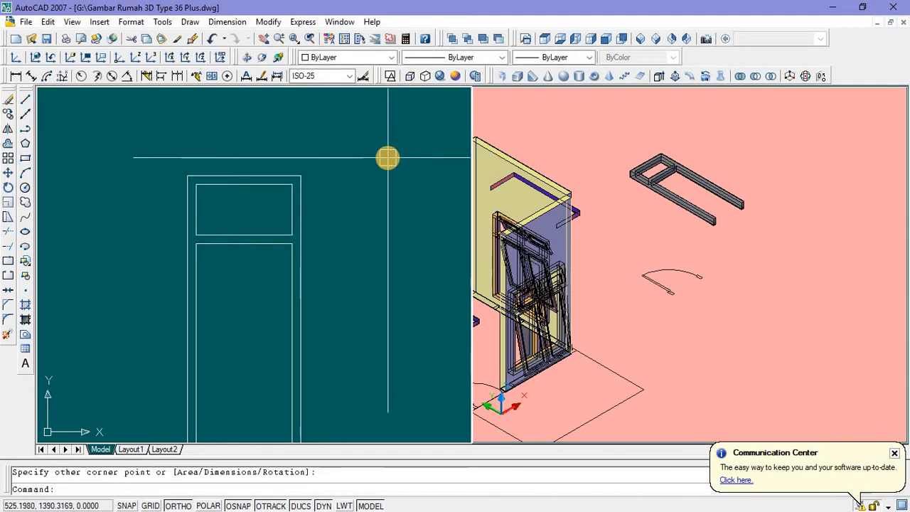
Step: Offset the rectangle in the upper opening 0.09 inward
type("o")
key("Return")
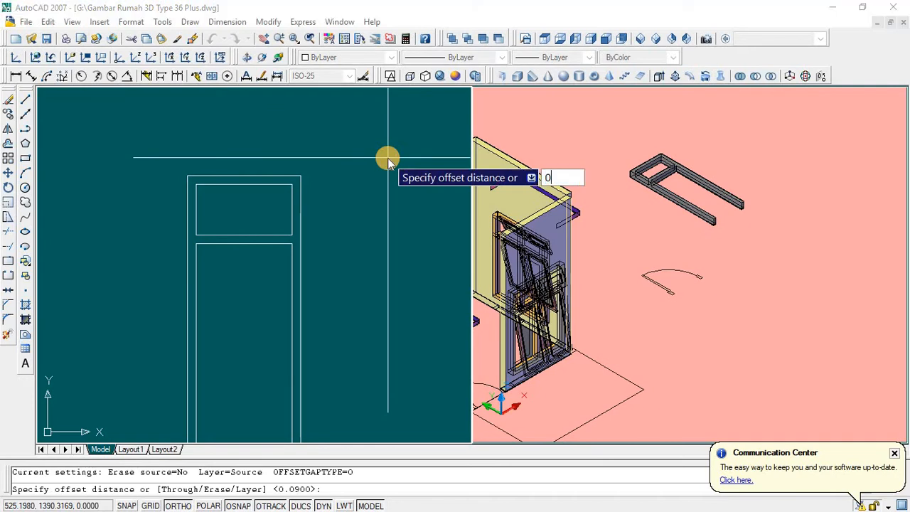
type("0.09")
key("Return")
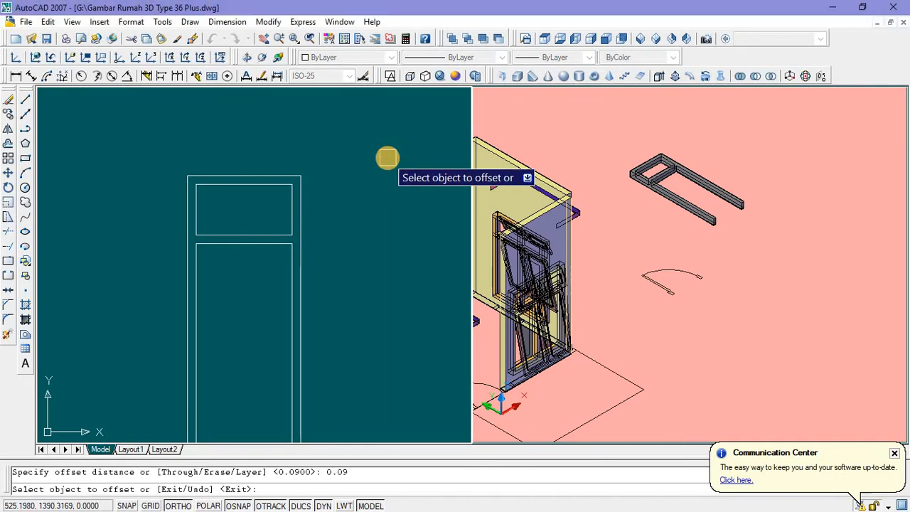
left_click(242, 186)
left_click(247, 211)
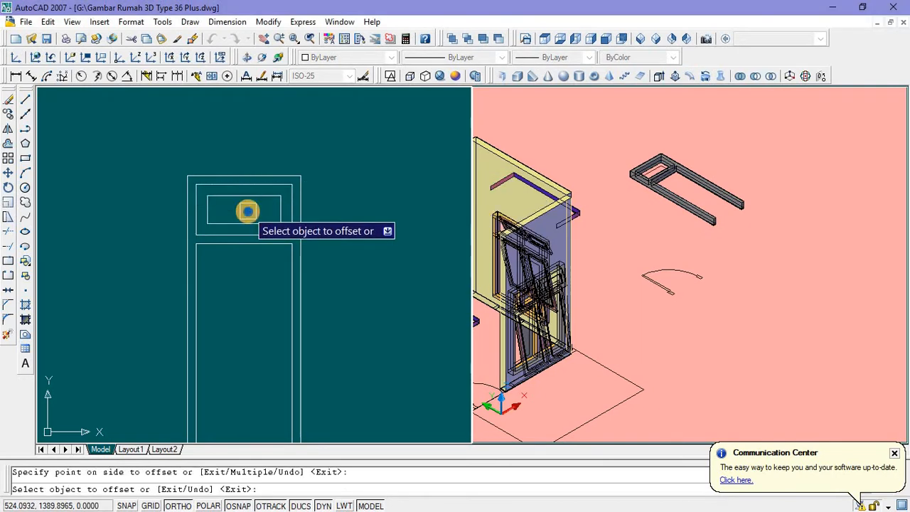
right_click(247, 211)
Step: Copy the two nested rectangles in the upper opening about 1.19 to the left, outside the frame
left_click(250, 219)
left_click(250, 226)
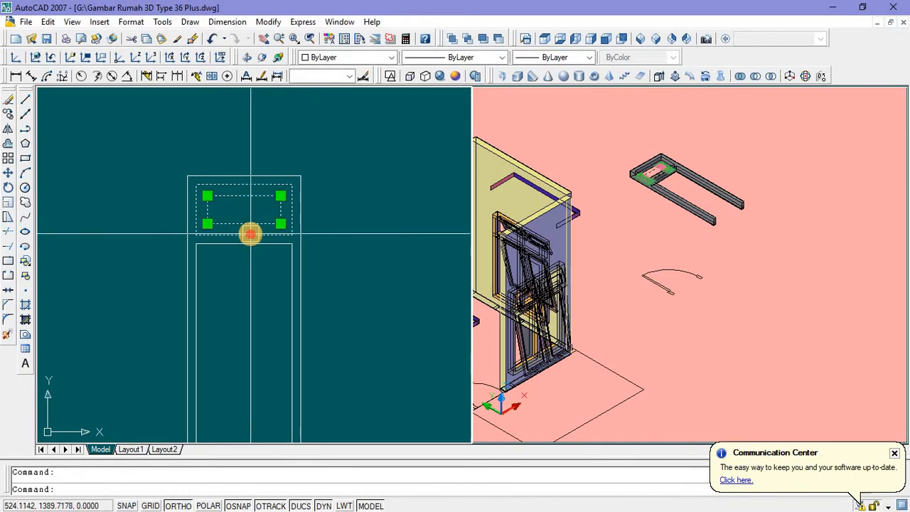
right_click(277, 147)
left_click(287, 298)
left_click(178, 293)
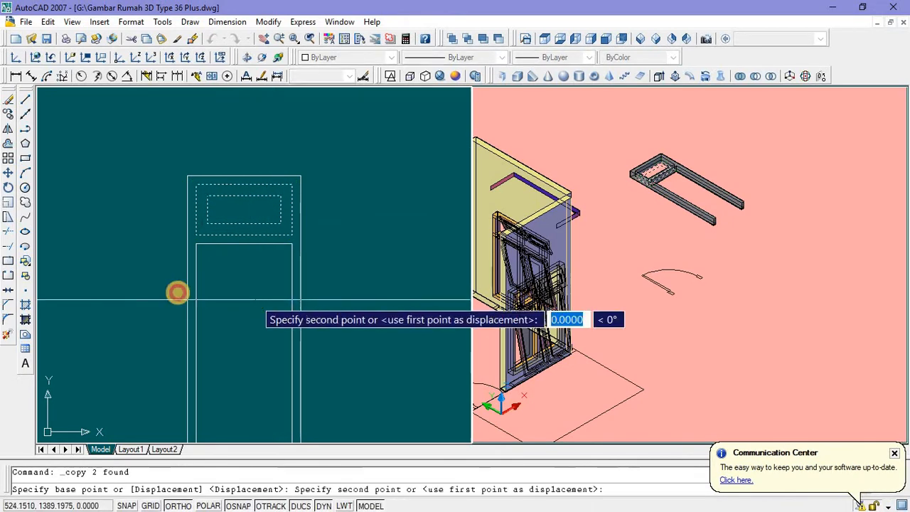
middle_click_drag(103, 294, 213, 304)
left_click(214, 305)
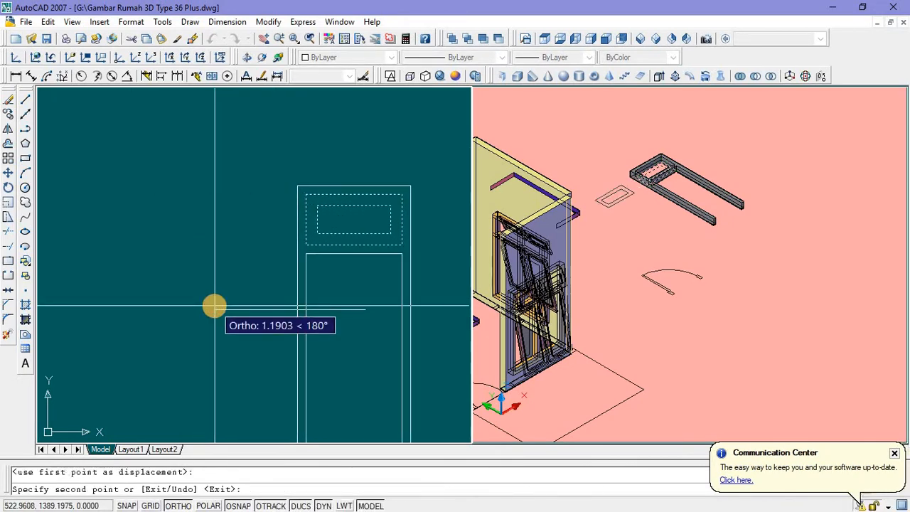
key("Escape")
Step: Copy the two nested rectangles beside the door frame once more, further to the left
left_click(202, 231)
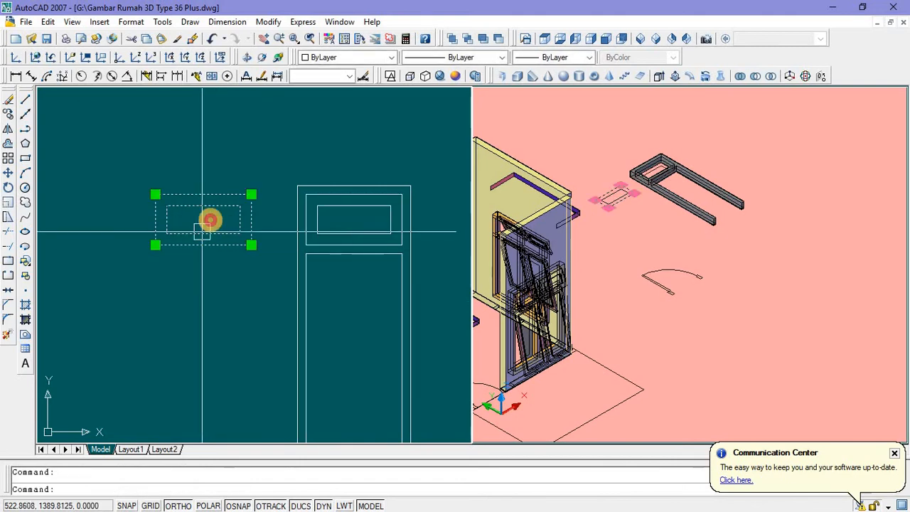
right_click(225, 220)
left_click(260, 302)
scroll(256, 309, "down", 3)
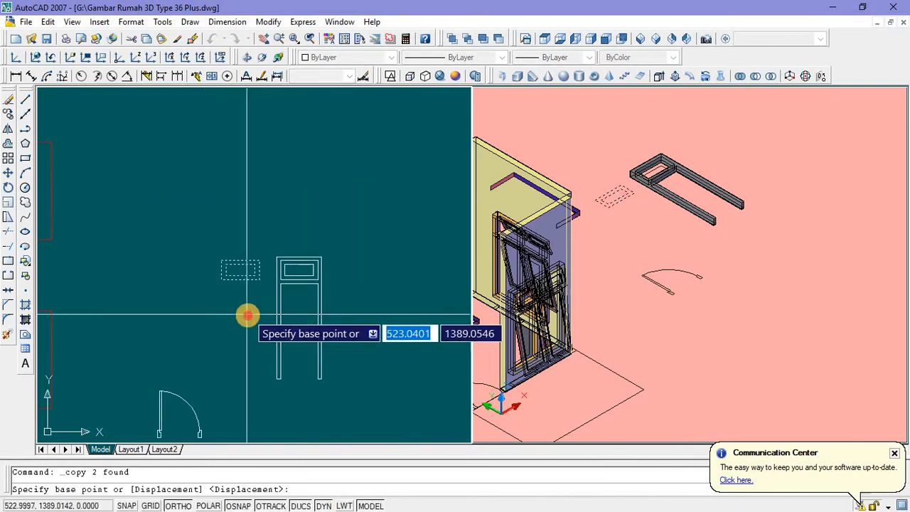
left_click(248, 315)
key("Escape")
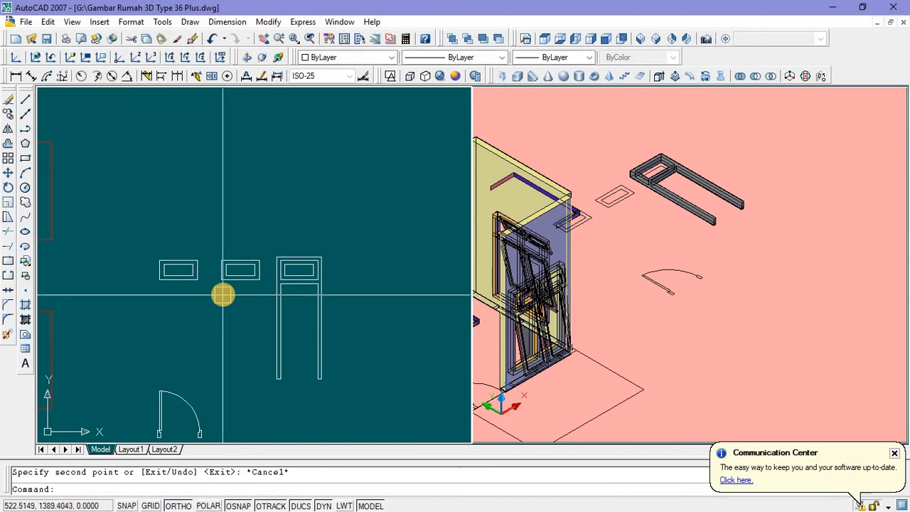
Step: Extrude the outer rectangle of the leftmost nested pair to a height of 0.04
scroll(295, 268, "up", 4)
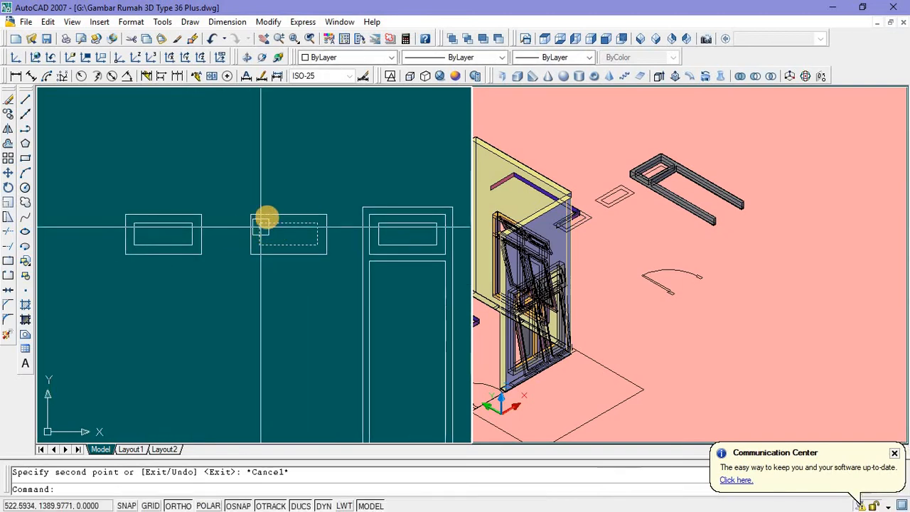
middle_click_drag(217, 253, 230, 254)
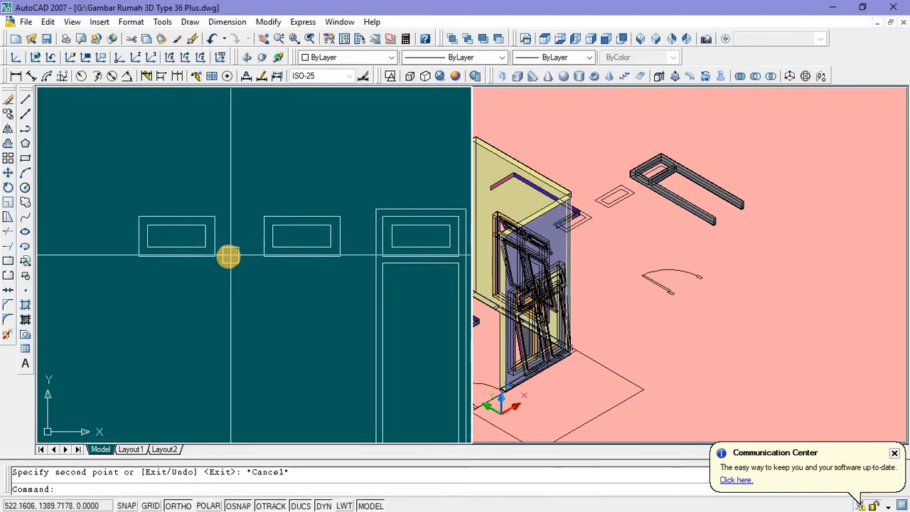
left_click(219, 253)
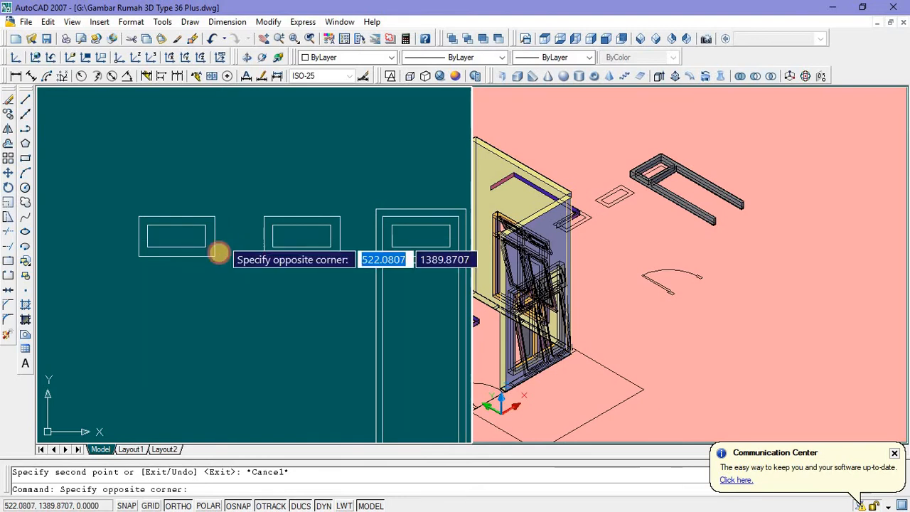
left_click(209, 248)
type("e")
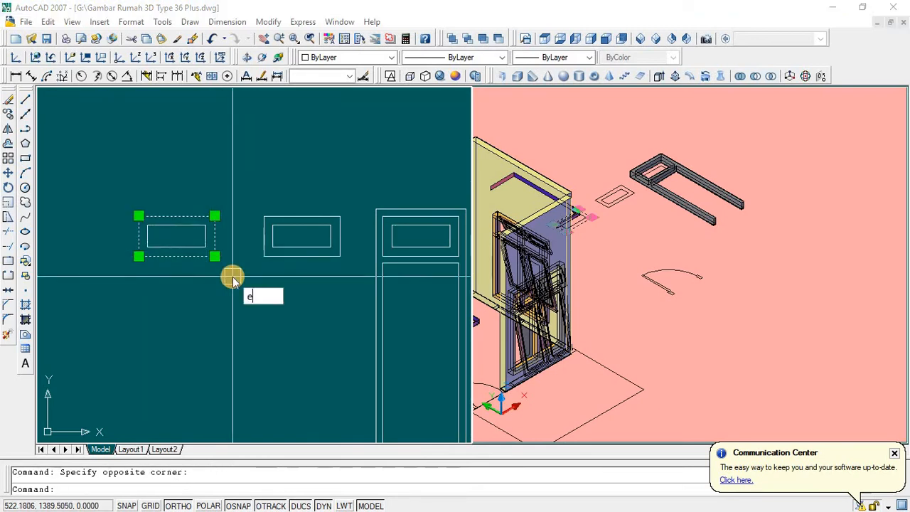
type("xt")
key("Return")
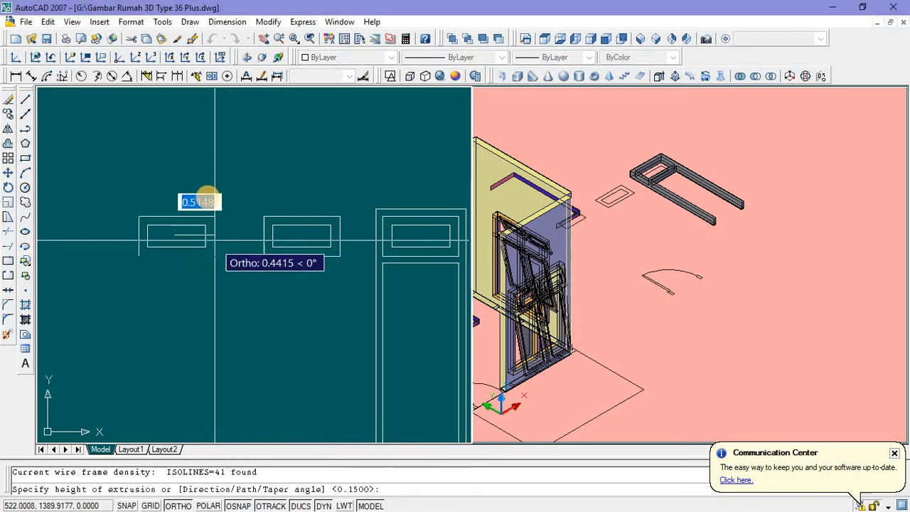
type("0")
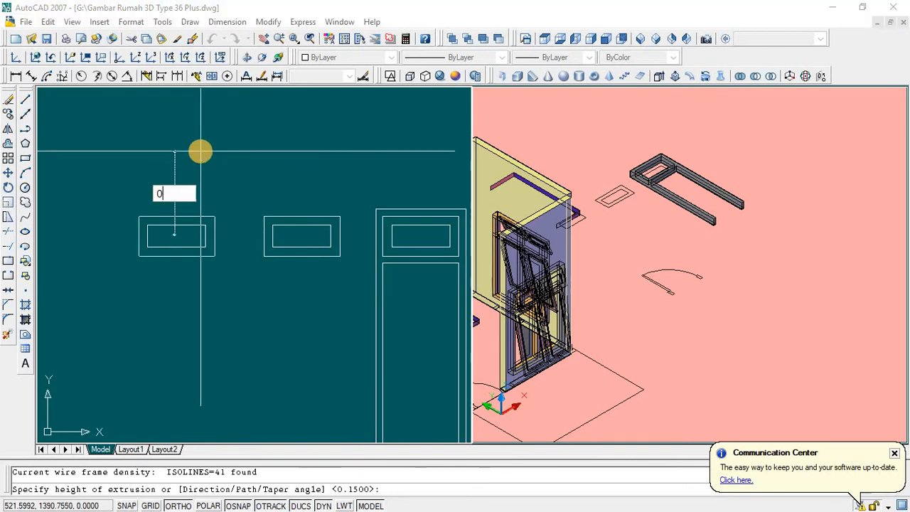
type(".04")
key("Return")
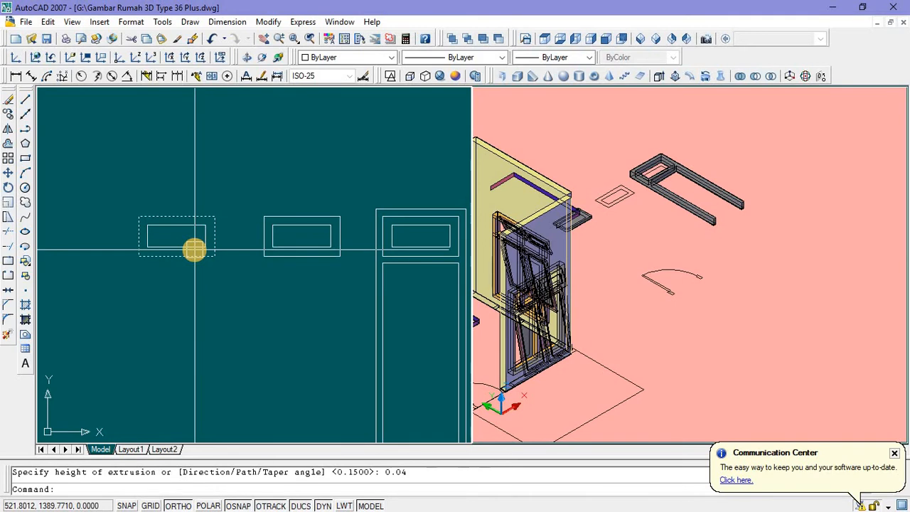
Step: Extrude the inner rectangle of the leftmost pair to a height of 3
left_click(194, 250)
key("Escape")
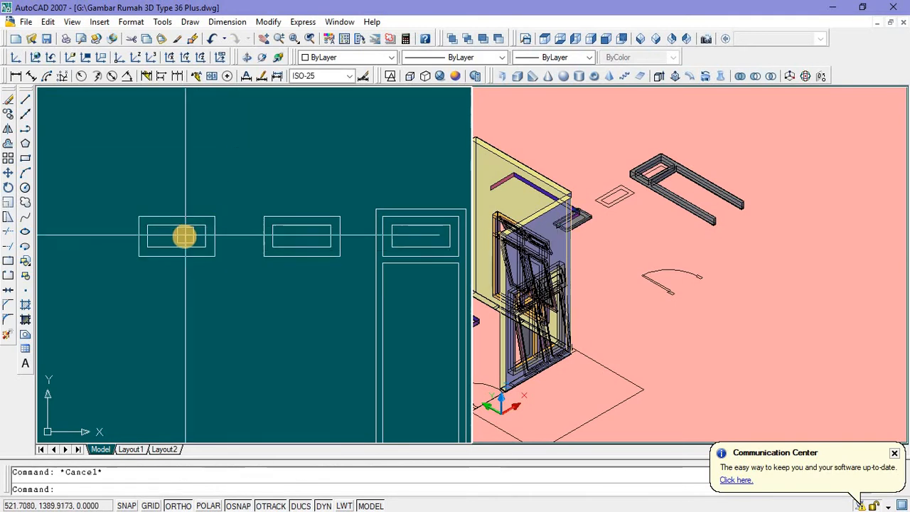
left_click(186, 245)
type("e")
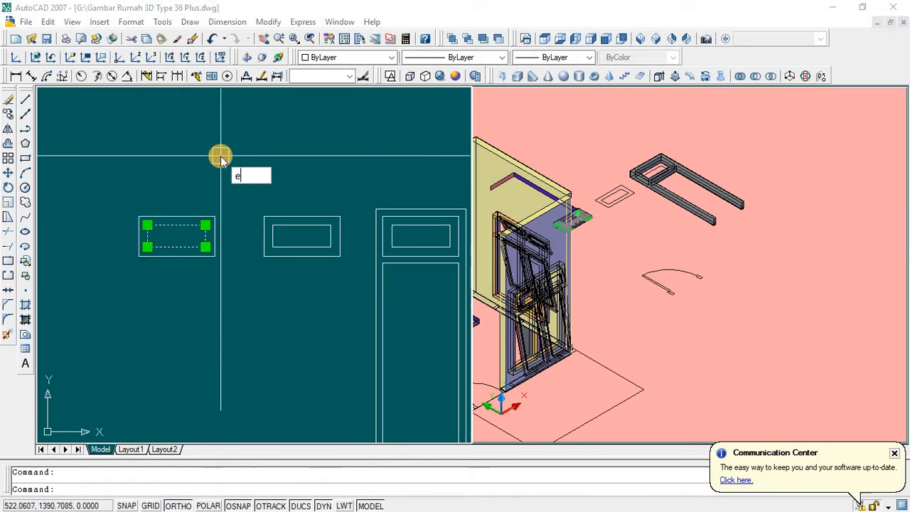
type("xt")
key("Return")
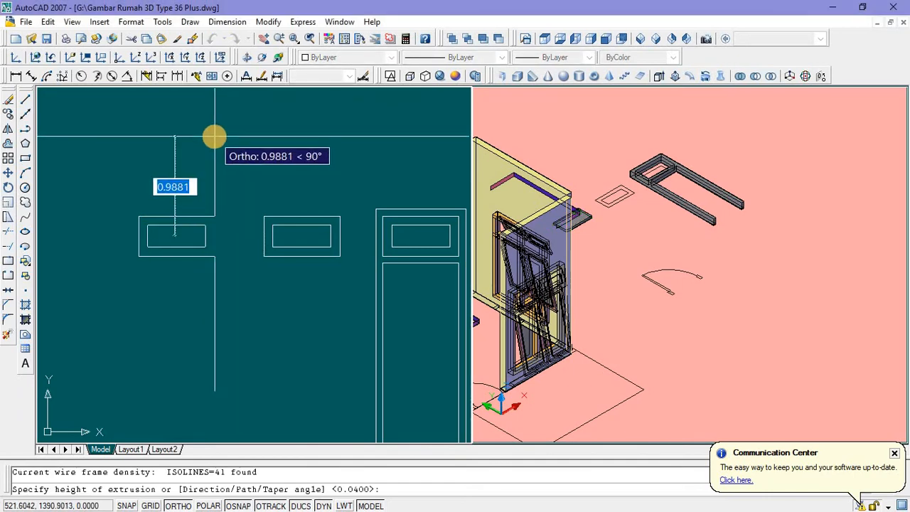
type("3")
key("Return")
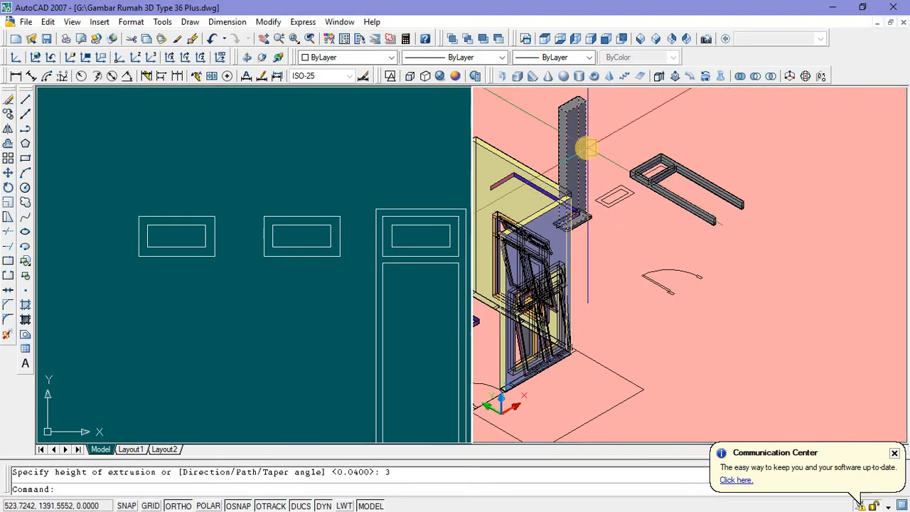
Step: Move the tall inner block down about 0.24 along Z so it passes fully through the thin slab
left_click(586, 146)
right_click(629, 137)
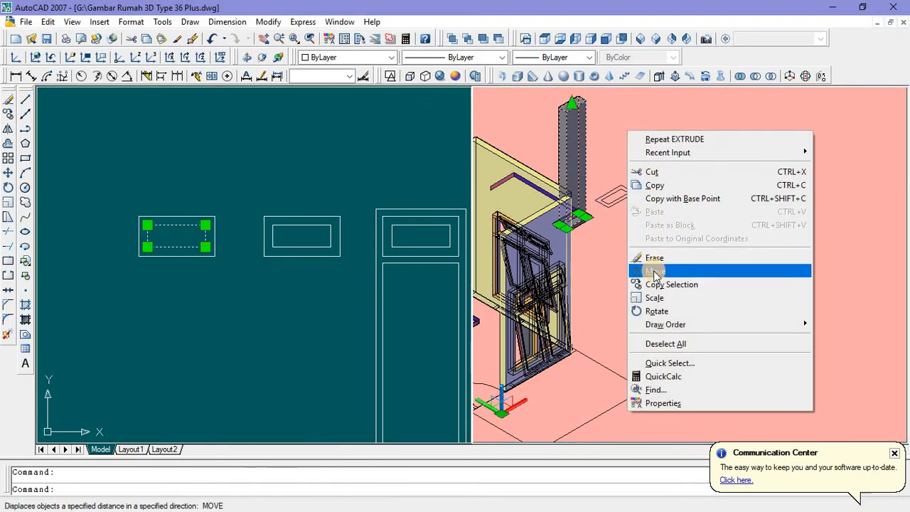
left_click(656, 270)
left_click(623, 113)
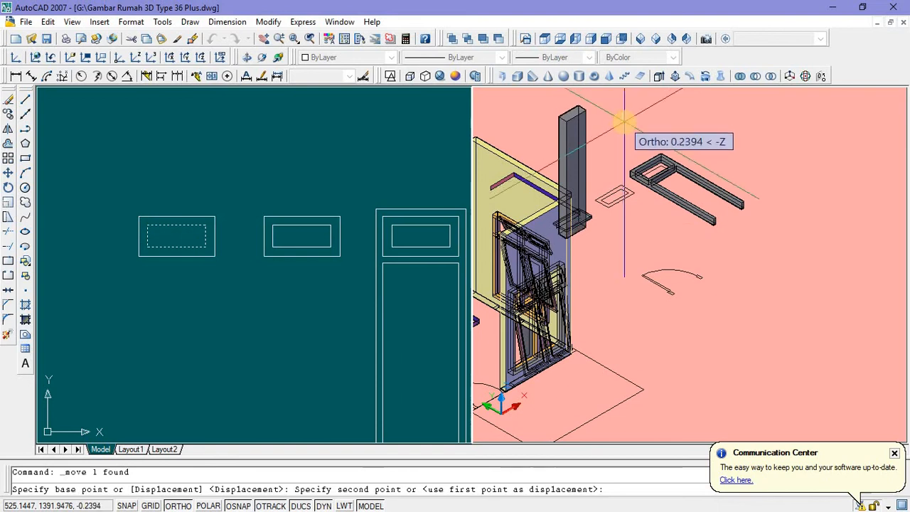
left_click(621, 119)
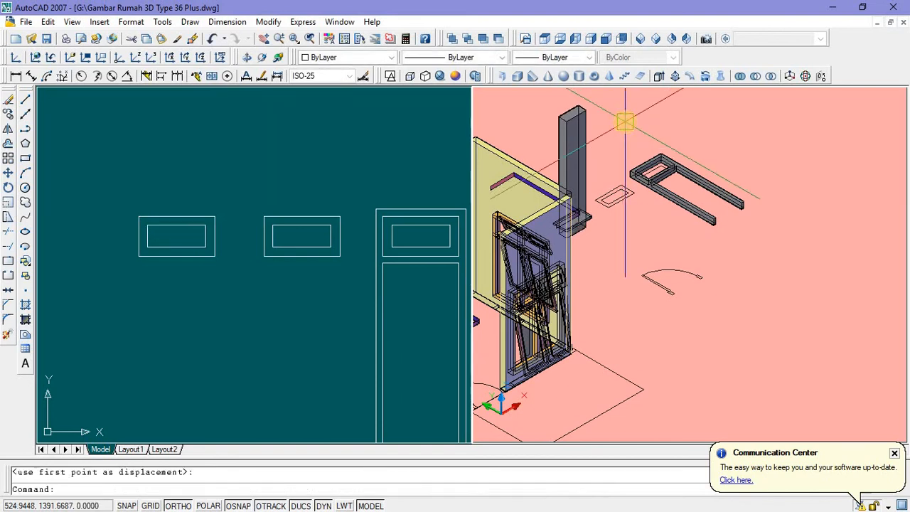
Step: Subtract the tall inner block from the thin slab to cut the opening of the ventilation frame
left_click(756, 76)
scroll(590, 215, "up", 3)
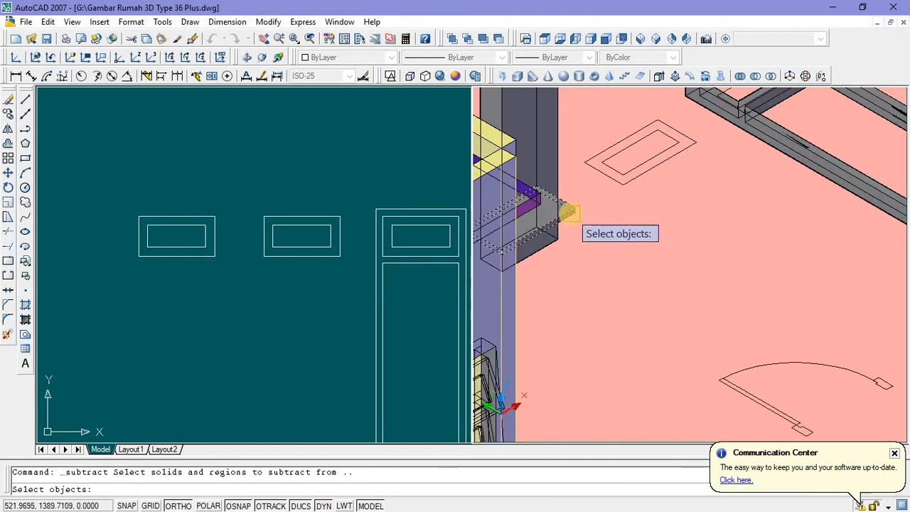
right_click(559, 163)
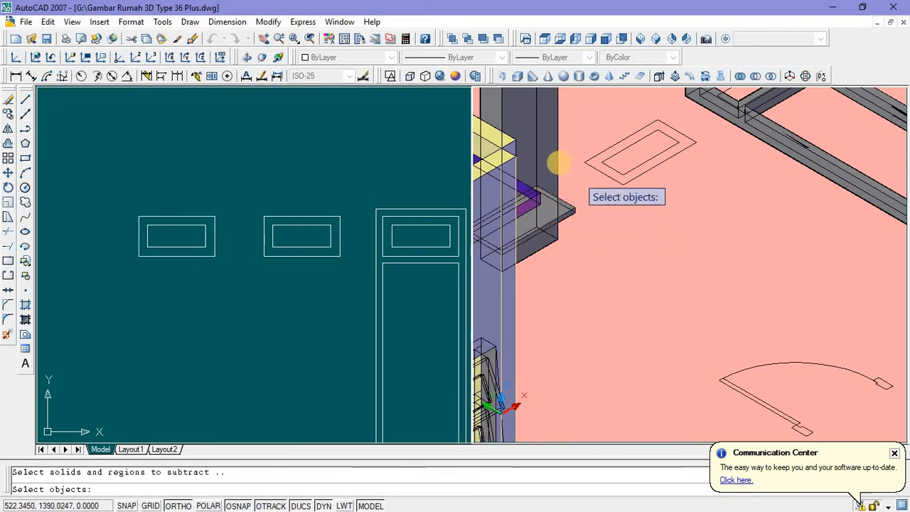
right_click(559, 162)
Step: Move the hollow ventilation frame straight along negative Y, clear of the wall and its band
middle_click_drag(552, 209, 575, 215)
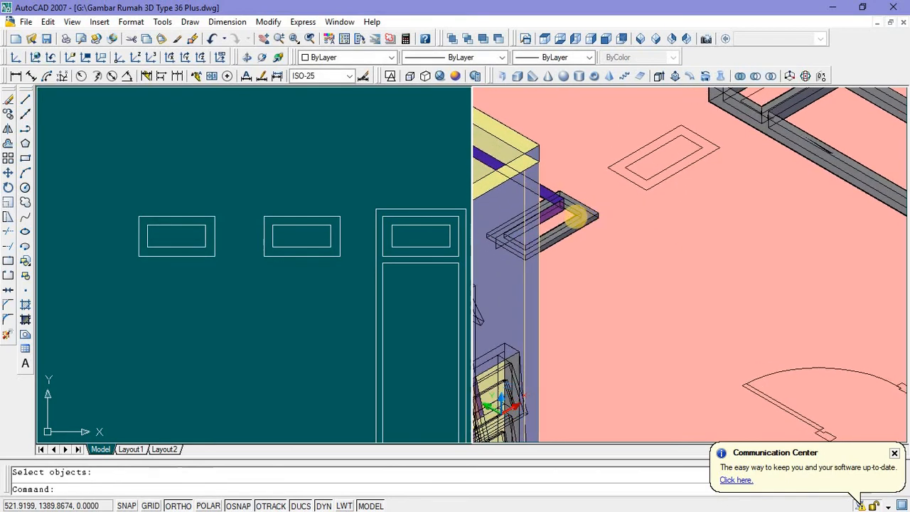
left_click(577, 210)
right_click(587, 184)
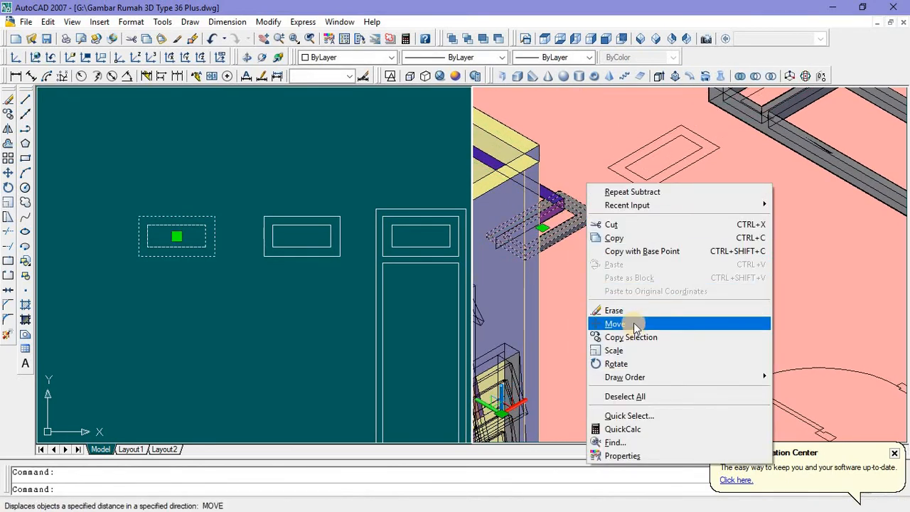
left_click(635, 324)
left_click(628, 306)
left_click(693, 349)
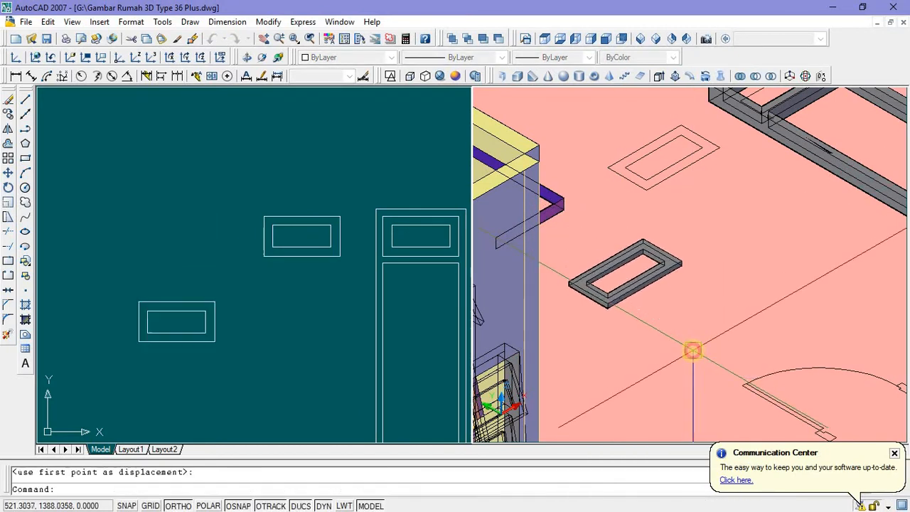
Step: Copy the inner rectangle of the remaining nested pair into the opening of the ventilation frame, matching lower-left corners
left_click(261, 341)
middle_click_drag(260, 341, 334, 328)
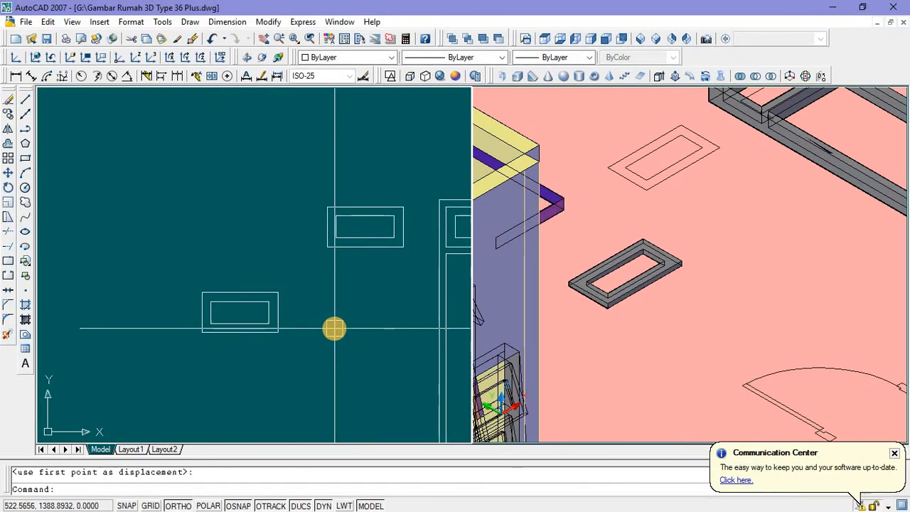
left_click(366, 236)
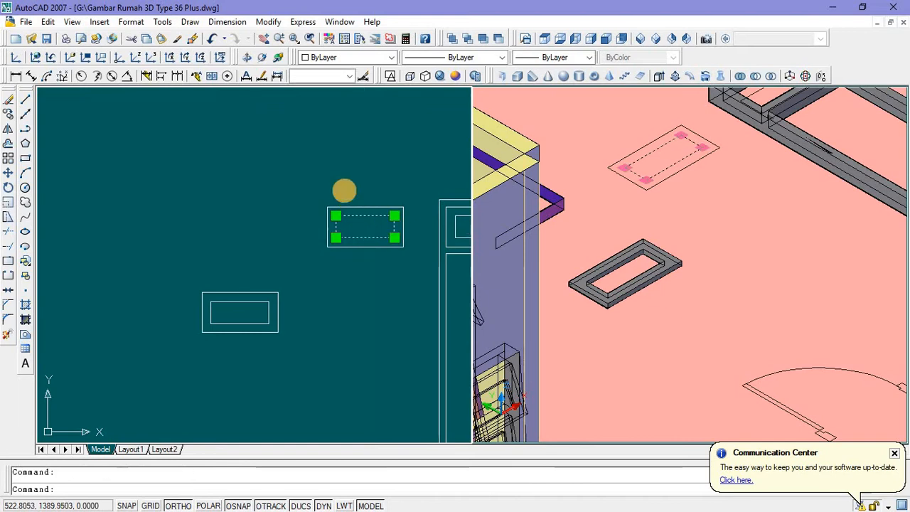
right_click(339, 177)
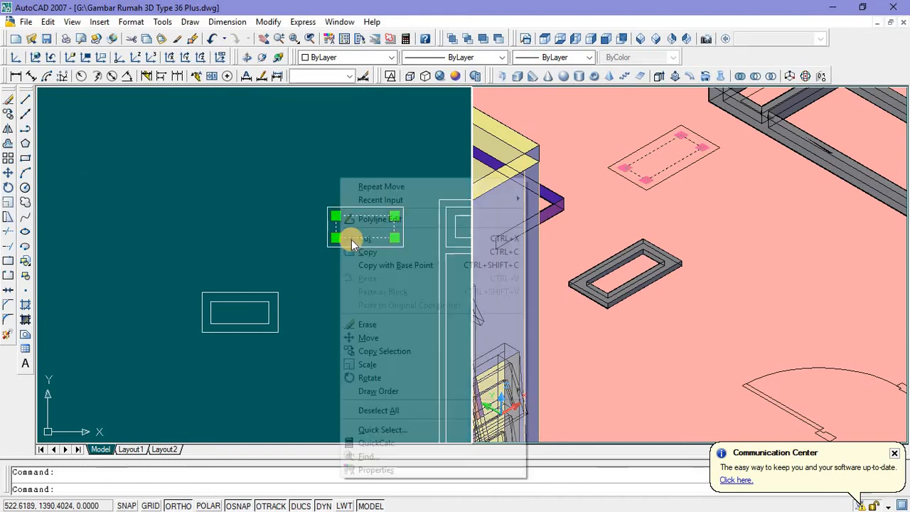
left_click(350, 349)
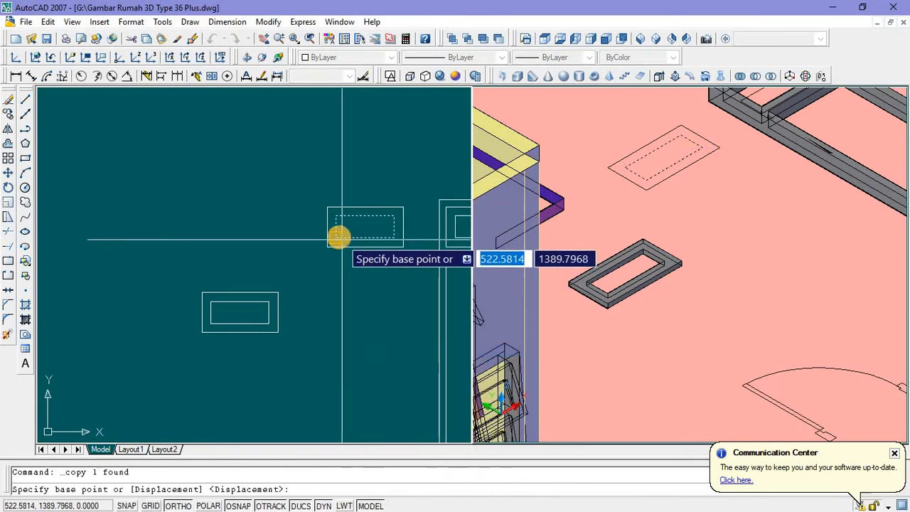
left_click(339, 238)
left_click(209, 326)
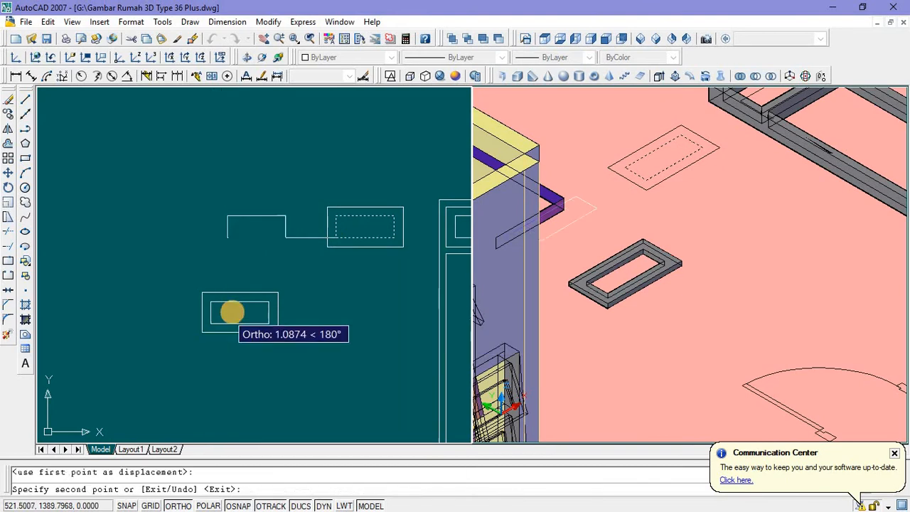
type("1")
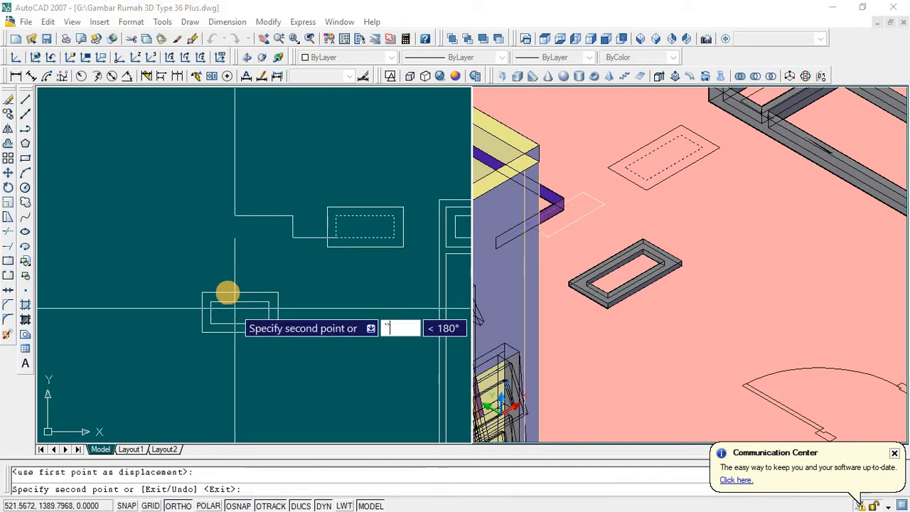
key("Escape")
Step: Extrude the rectangle inside the ventilation frame's opening to a height of 0.05
left_click(236, 304)
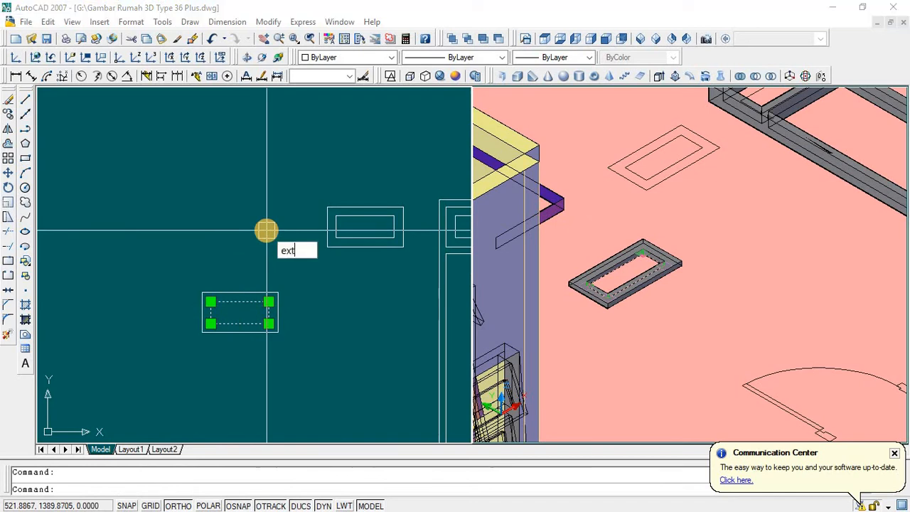
key("Return")
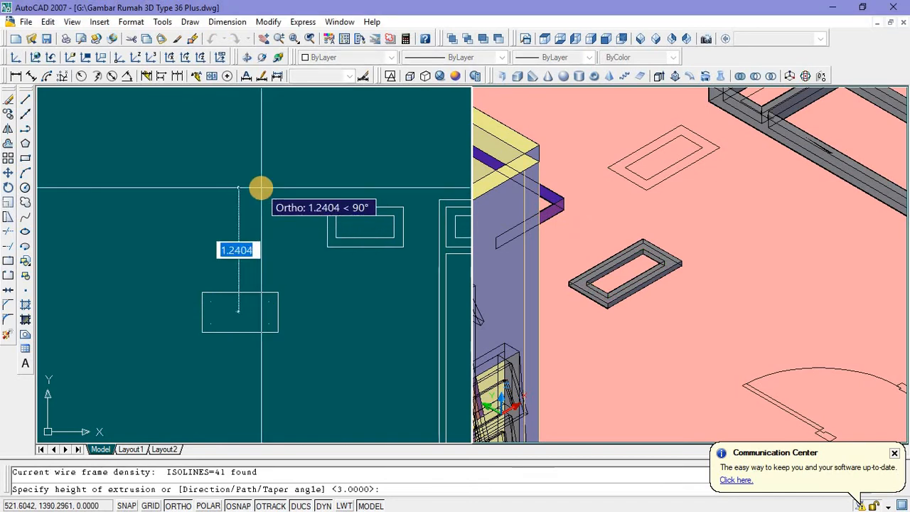
type("0.05")
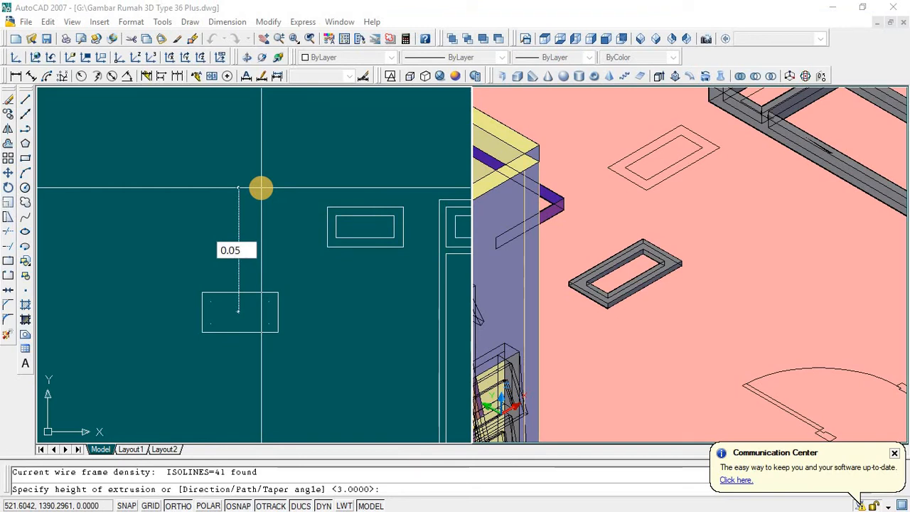
key("Return")
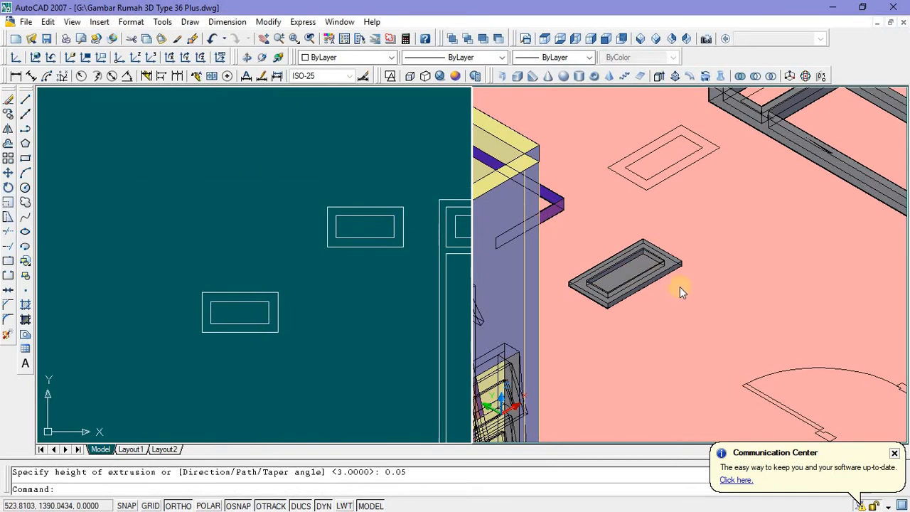
Step: Undo the last extrusion of the rectangle in the ventilation frame's opening
left_click(402, 295)
left_click(384, 294)
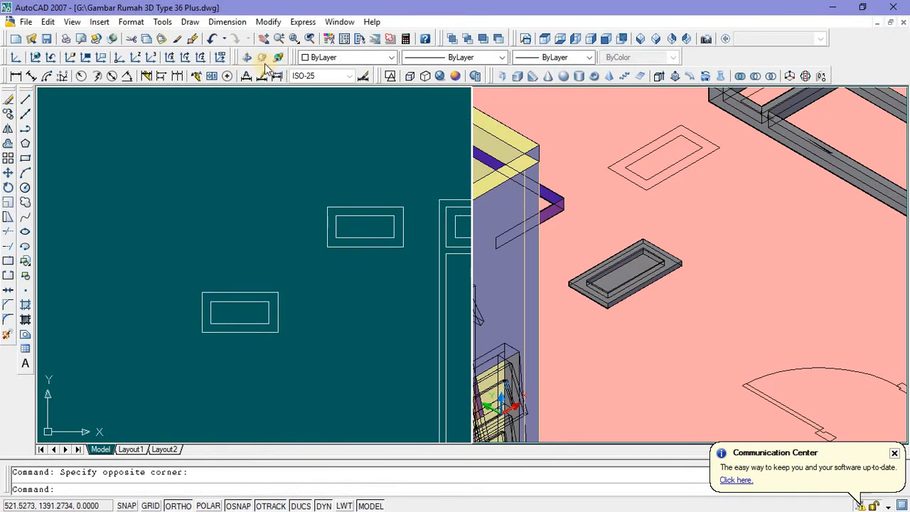
left_click(212, 40)
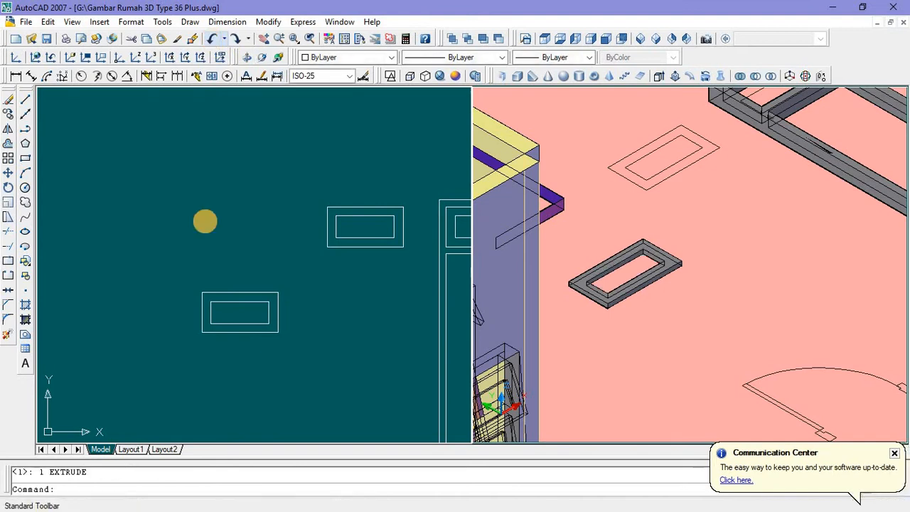
Step: Extrude the rectangle inside the ventilation frame's opening to a height of 0.005 as a thin pane
left_click(225, 303)
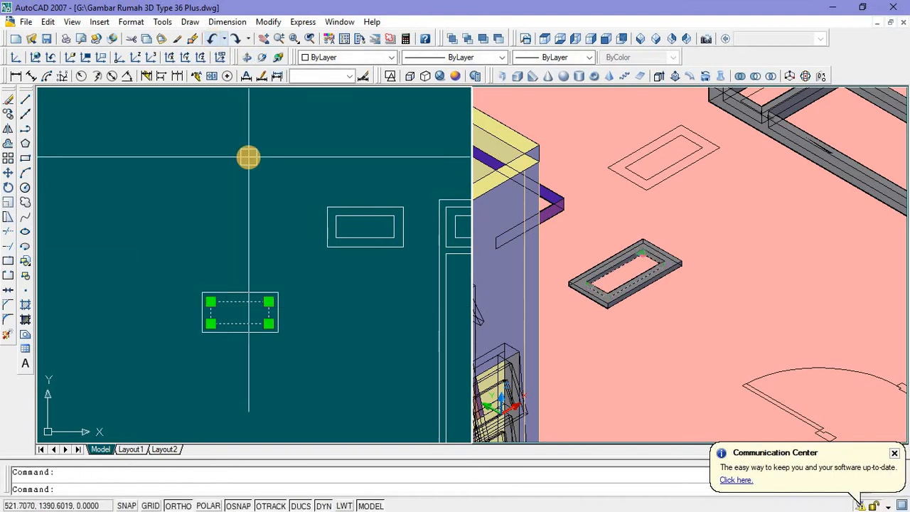
type("e")
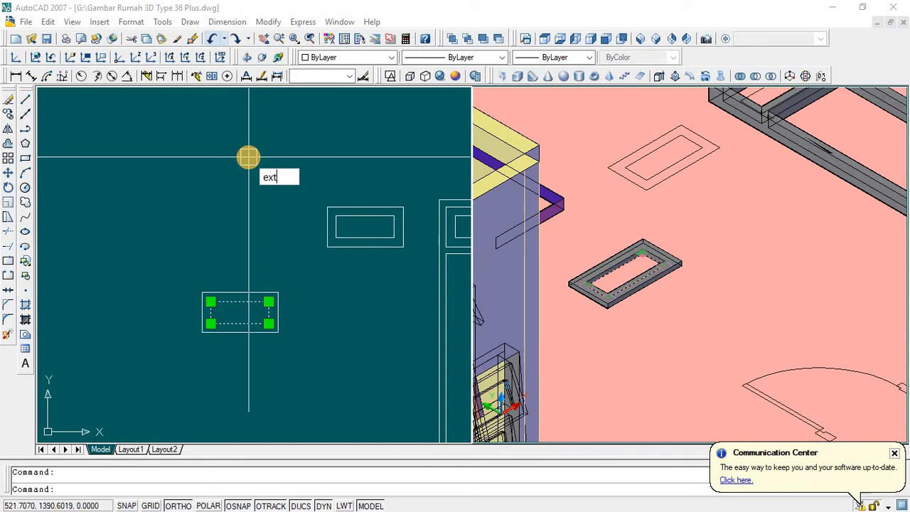
type("xt")
key("Return")
type("0.005")
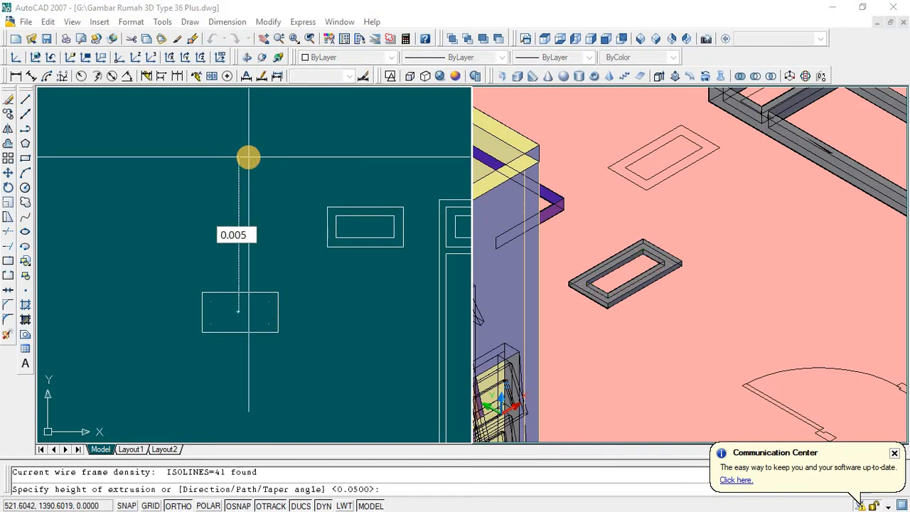
key("Return")
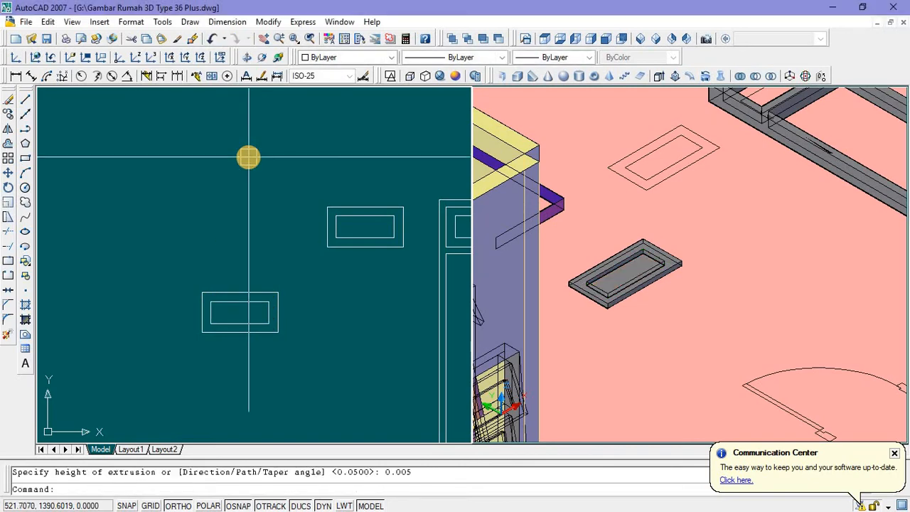
Step: Move the thin pane straight up to mid-depth of the ventilation frame, using the vertical corner edges as reference points
left_click(679, 352)
scroll(635, 289, "up", 2)
scroll(640, 298, "up", 3)
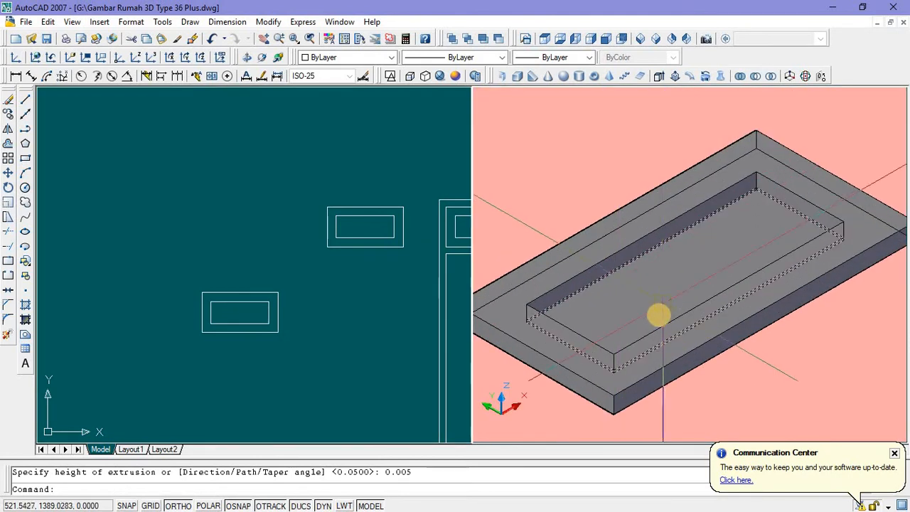
left_click(659, 313)
right_click(676, 331)
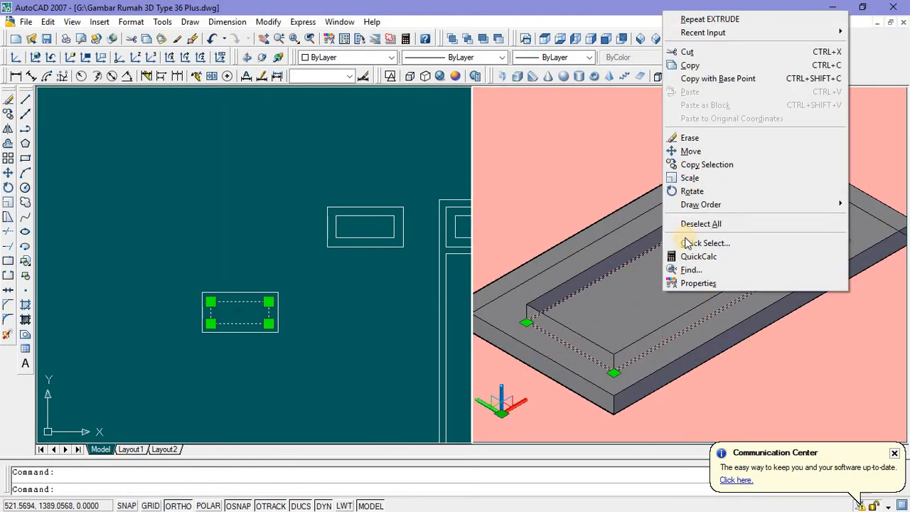
left_click(688, 152)
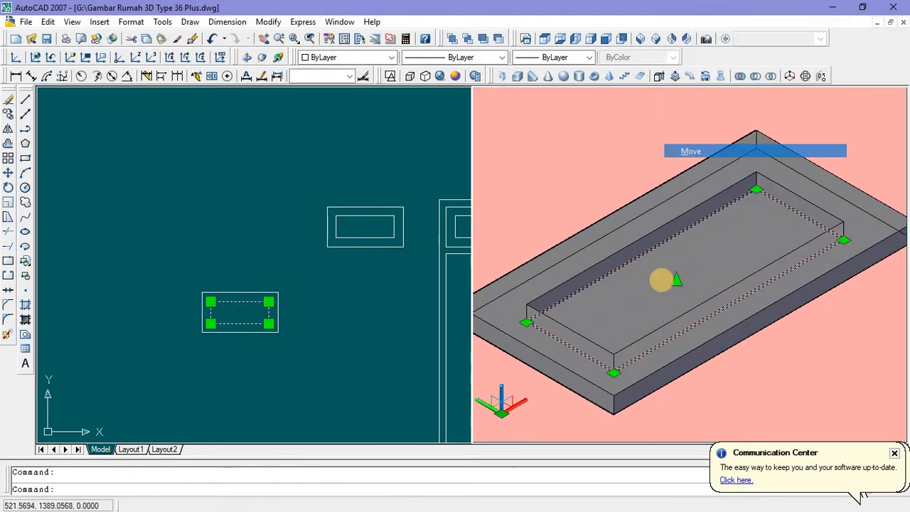
scroll(601, 305, "up", 5)
middle_click_drag(602, 310, 640, 350)
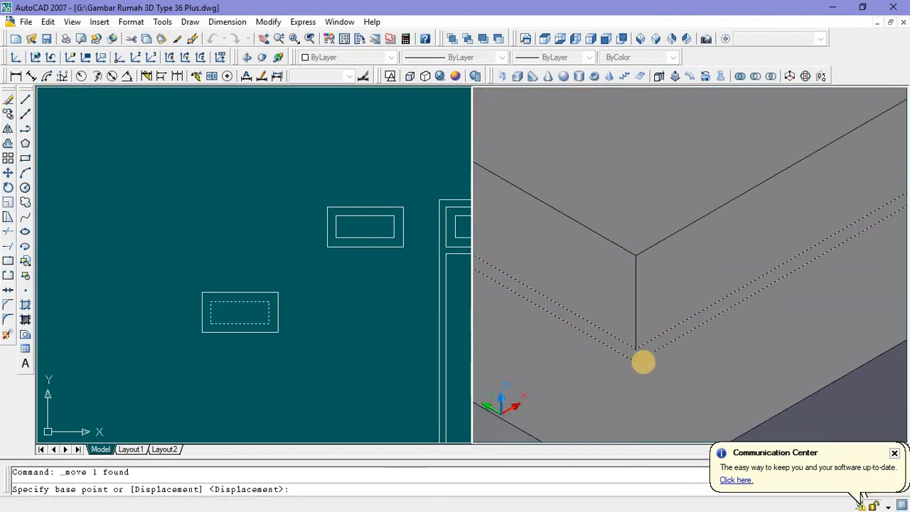
scroll(644, 360, "up", 5)
left_click(616, 348)
scroll(615, 348, "down", 5)
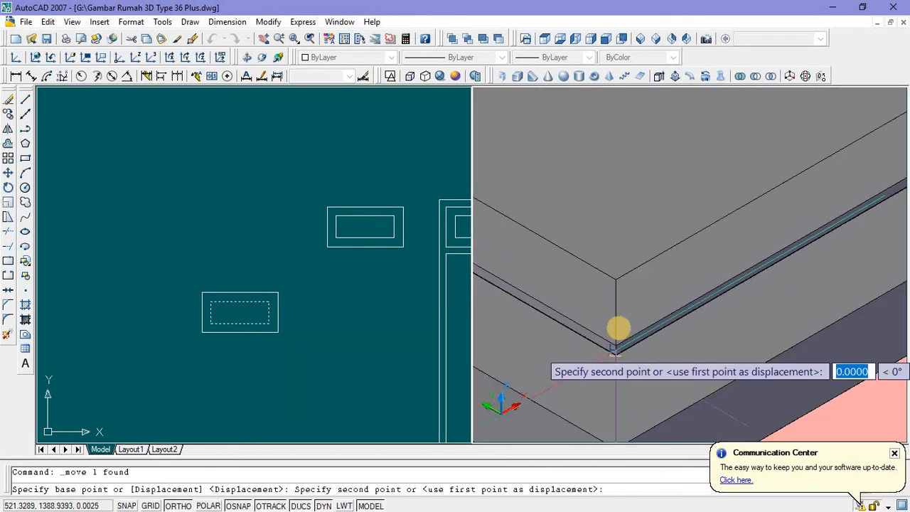
left_click(616, 317)
scroll(587, 361, "down", 5)
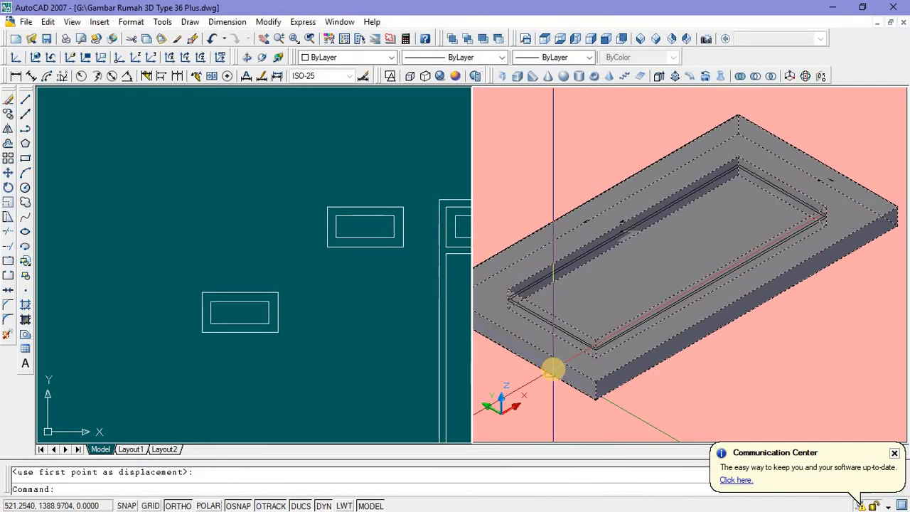
key("Escape")
scroll(594, 367, "down", 6)
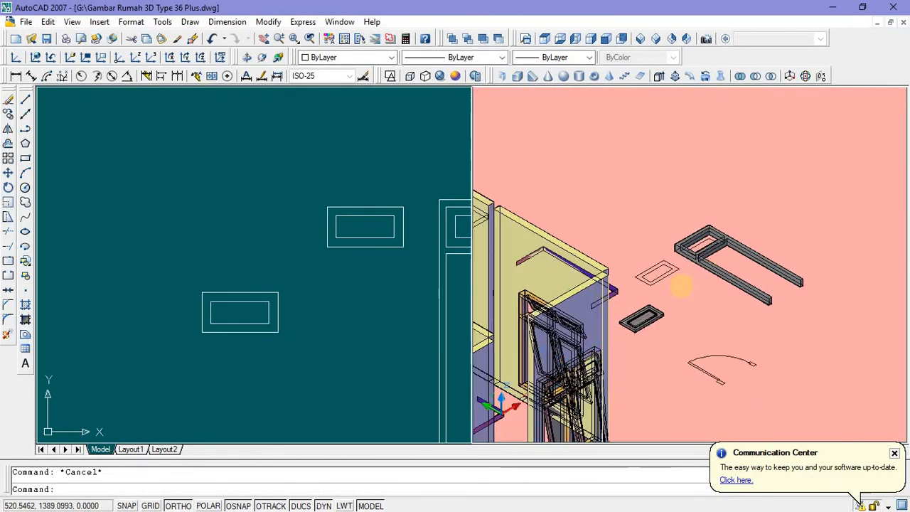
Step: Examine the colour assigned to the tilted ventilation sash of the existing window
middle_click_drag(681, 285, 755, 234)
left_click(363, 341)
scroll(327, 335, "down", 5)
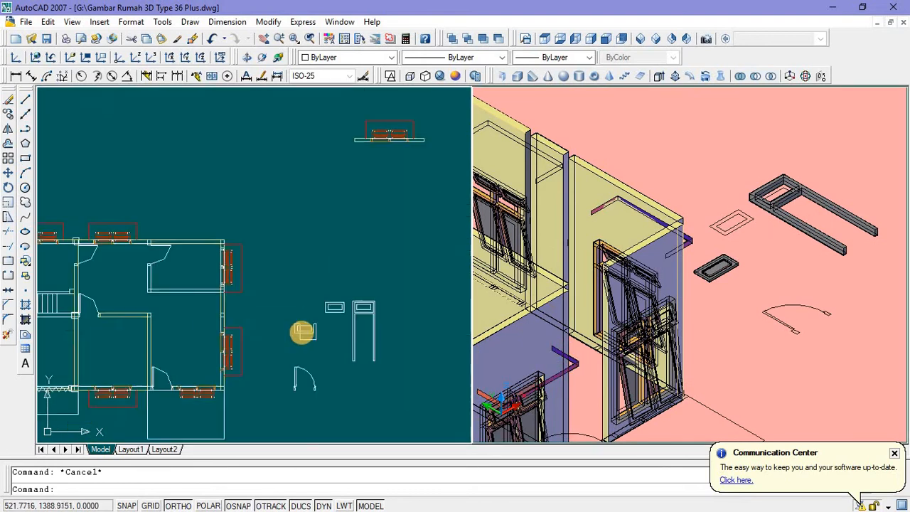
scroll(303, 331, "down", 2)
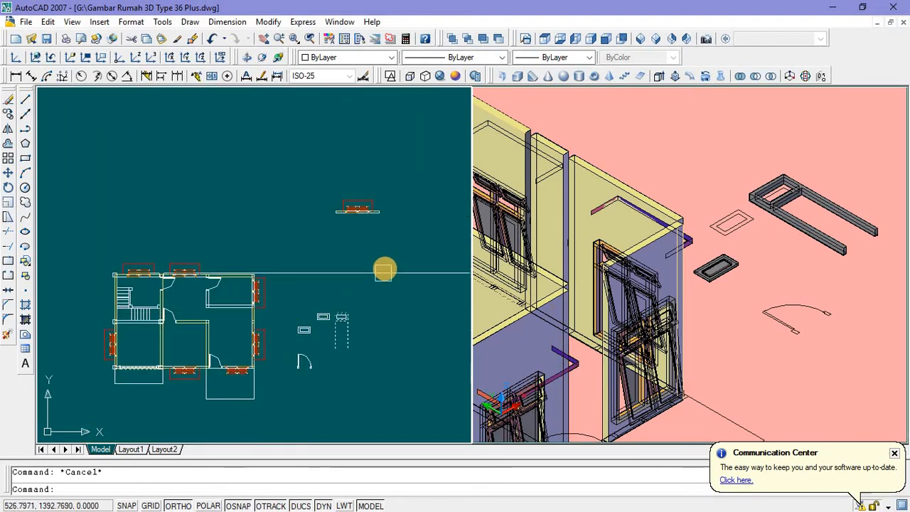
scroll(383, 270, "up", 2)
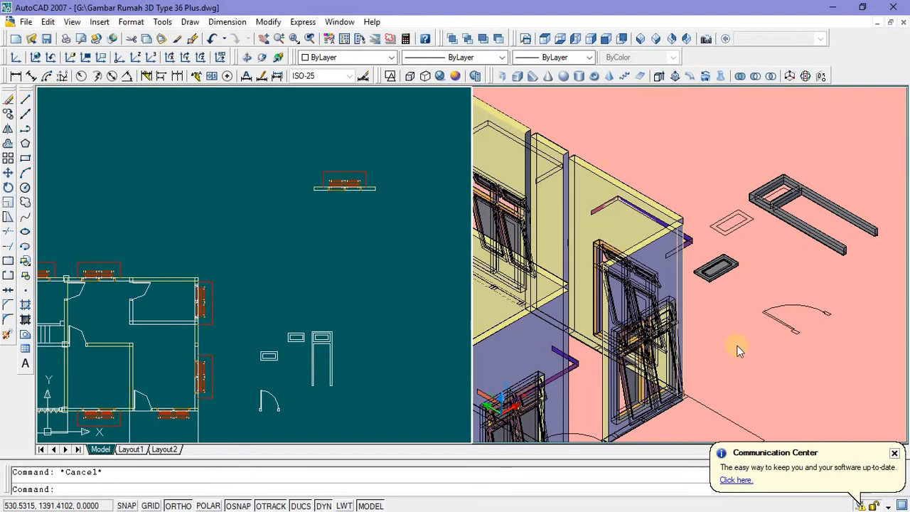
scroll(640, 334, "up", 8)
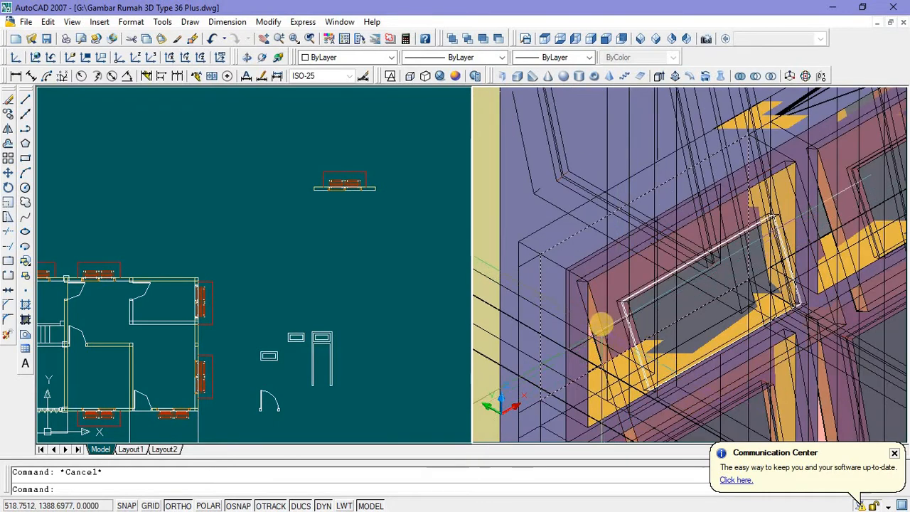
scroll(601, 325, "up", 5)
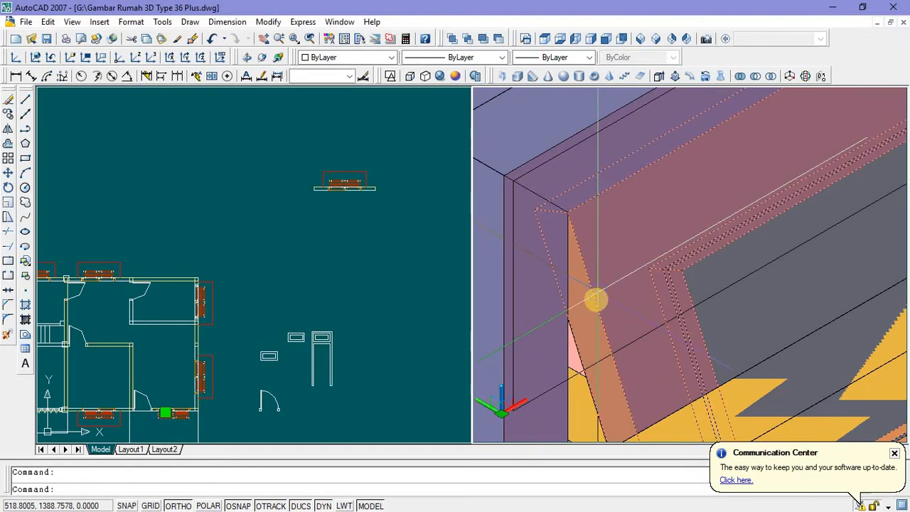
key("Escape")
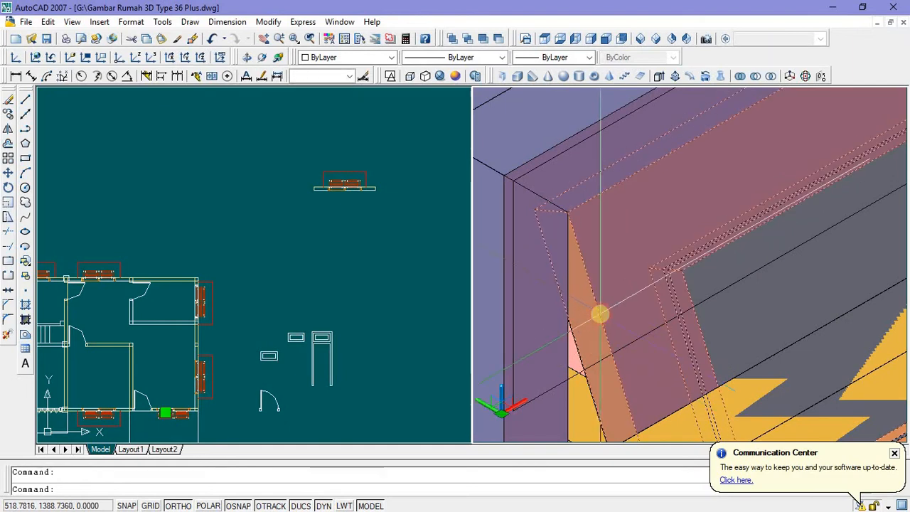
left_click(392, 58)
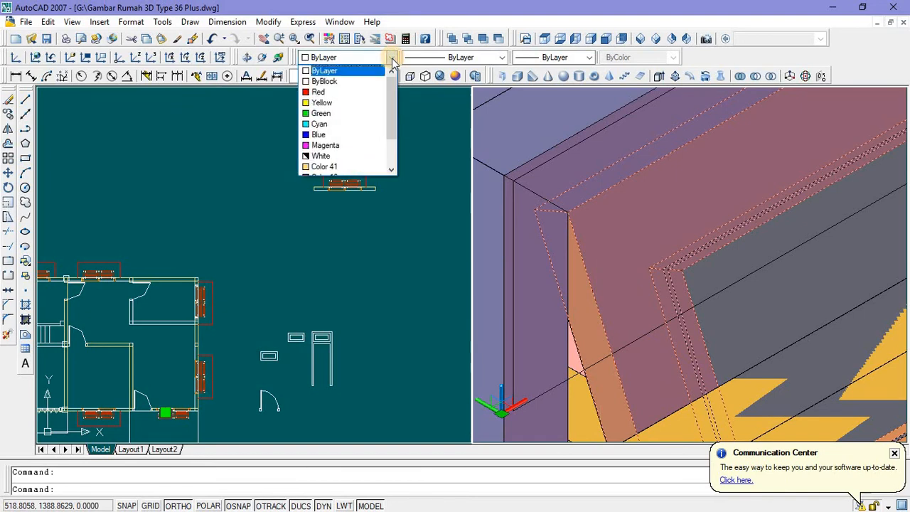
left_click(373, 122)
Step: Assign Color 30 to the new ventilation frame together with the selected window sash
scroll(534, 203, "down", 6)
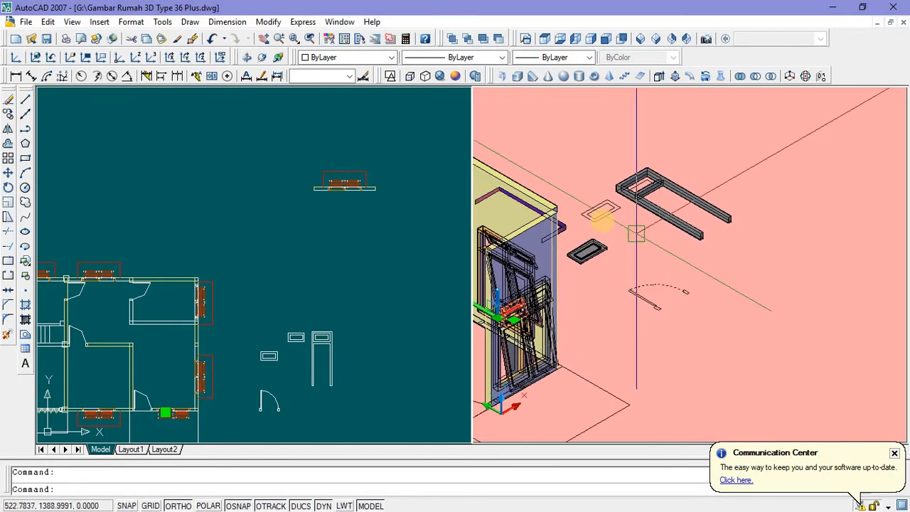
scroll(593, 254, "up", 4)
left_click(594, 254)
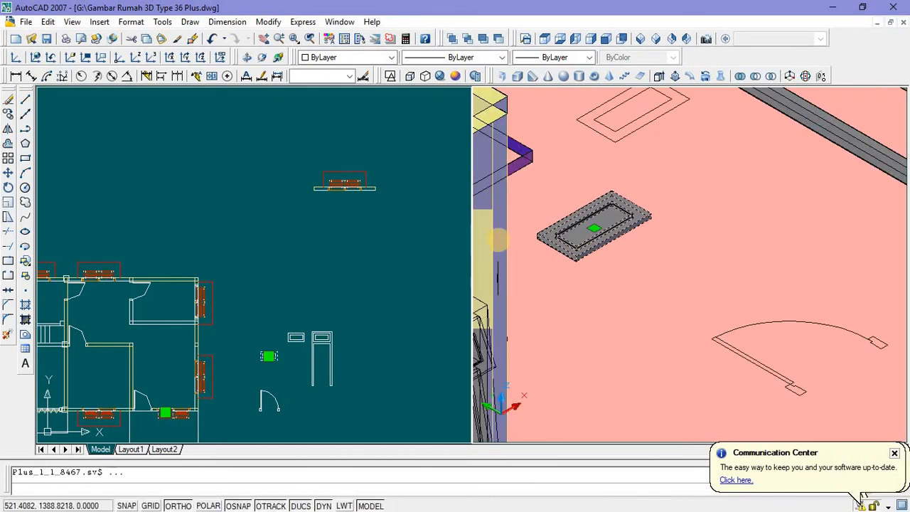
left_click(390, 58)
left_click_drag(364, 171, 352, 193)
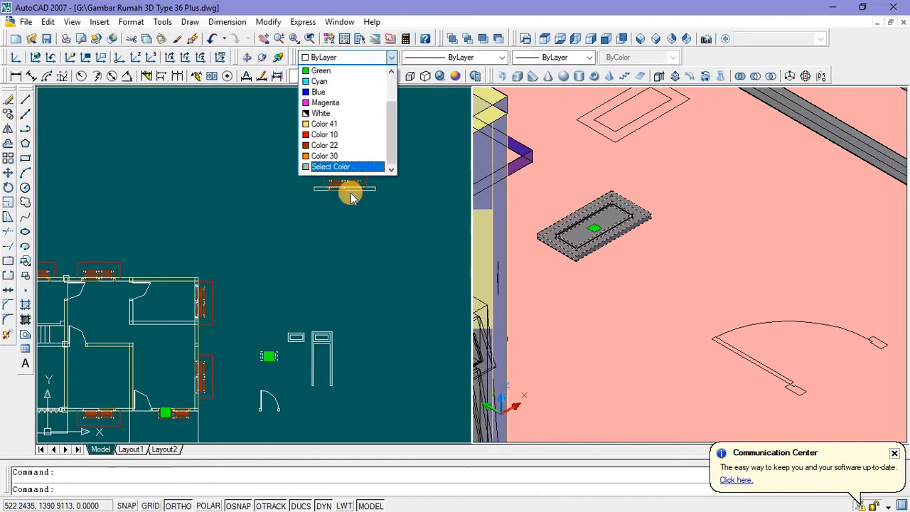
left_click(349, 155)
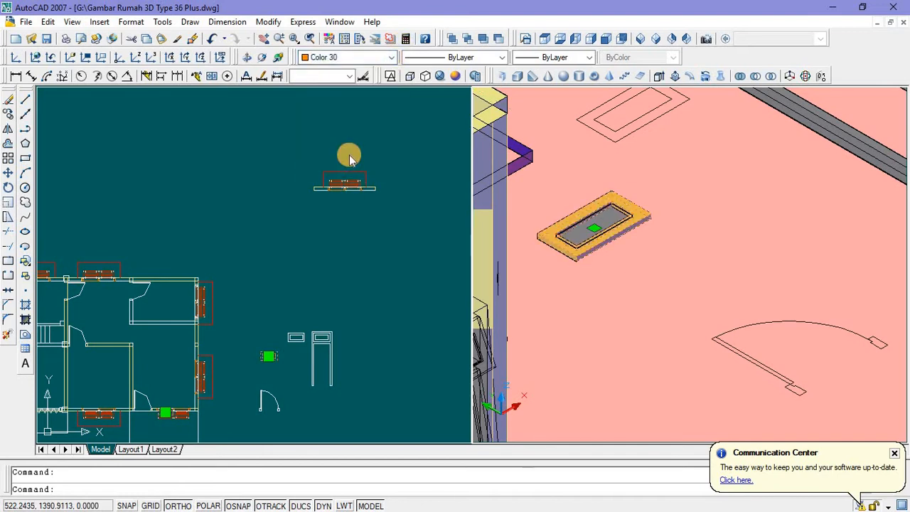
key("Escape")
Step: Unite the ventilation frame and its inner pane into one solid with Union
scroll(573, 266, "down", 2)
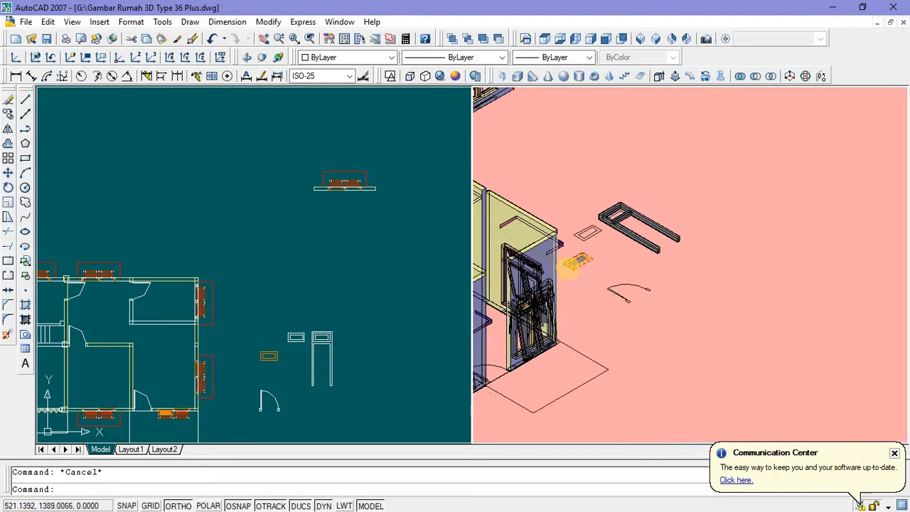
scroll(579, 257, "up", 4)
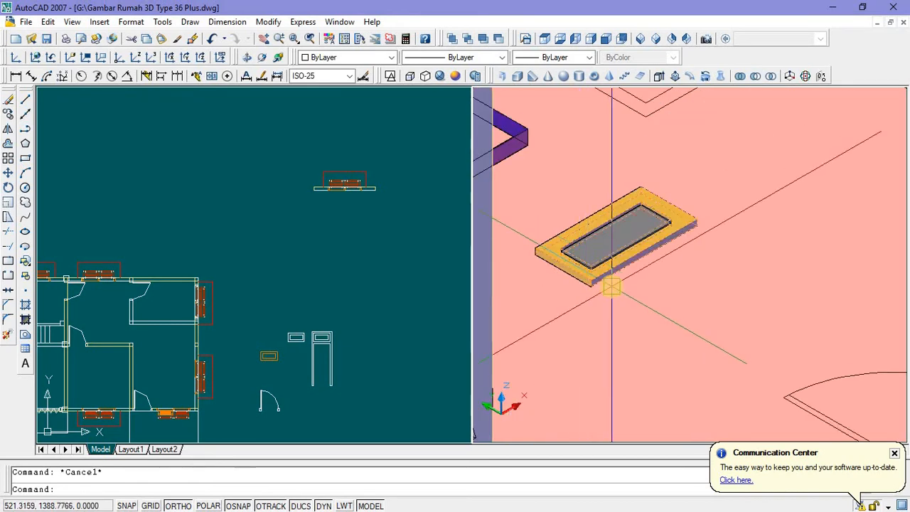
key("Return")
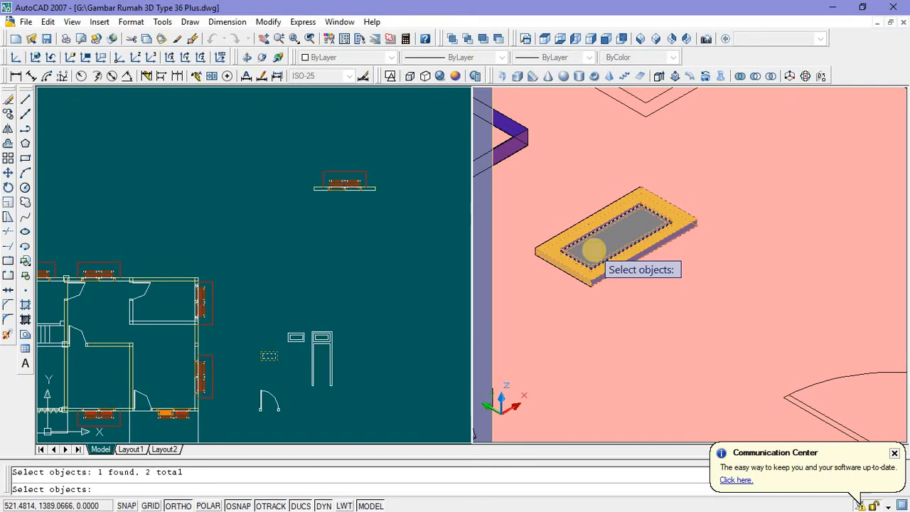
key("Return")
scroll(613, 248, "down", 3)
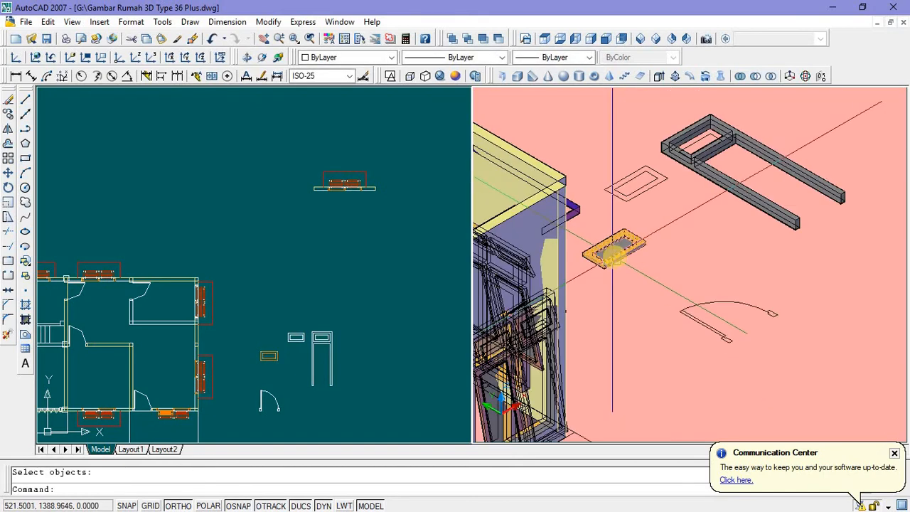
Step: Move the united ventilation panel into the upper opening of the grey door frame, matching their left corners
middle_click_drag(613, 249, 594, 288)
left_click(596, 290)
right_click(617, 295)
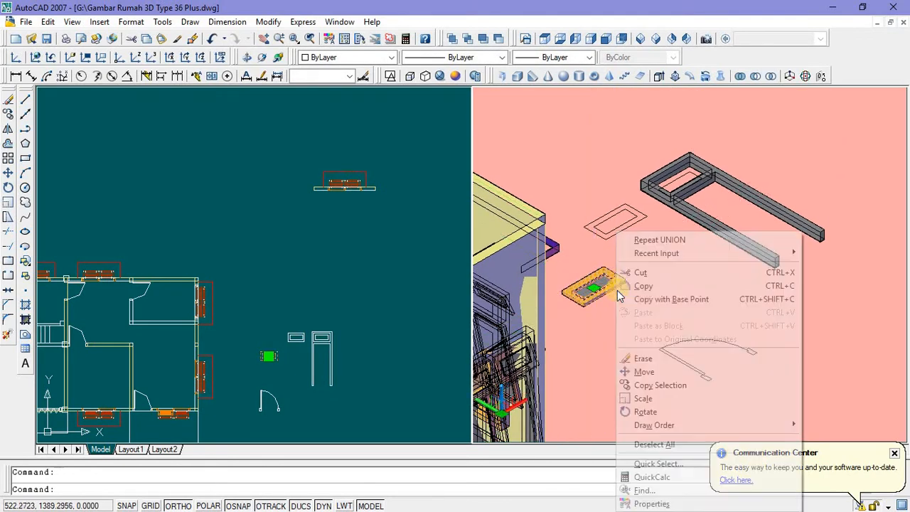
left_click(639, 371)
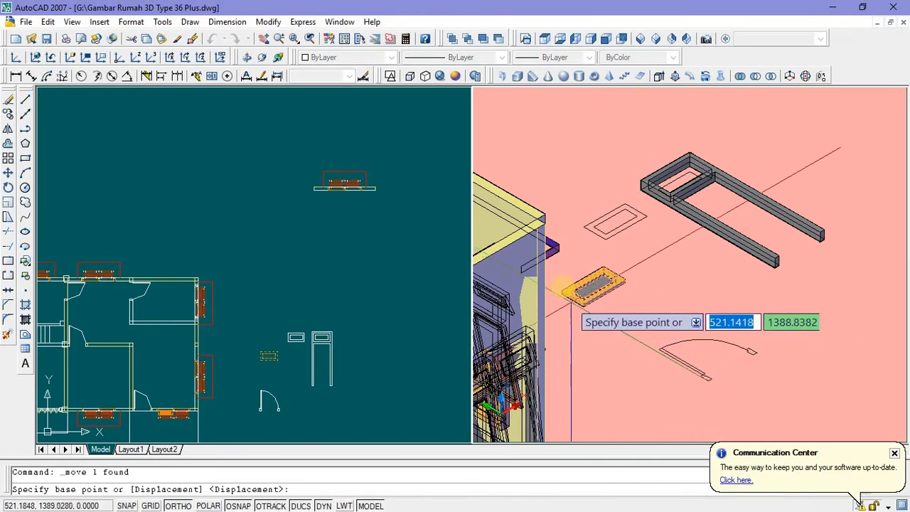
scroll(569, 309, "up", 4)
left_click(561, 305)
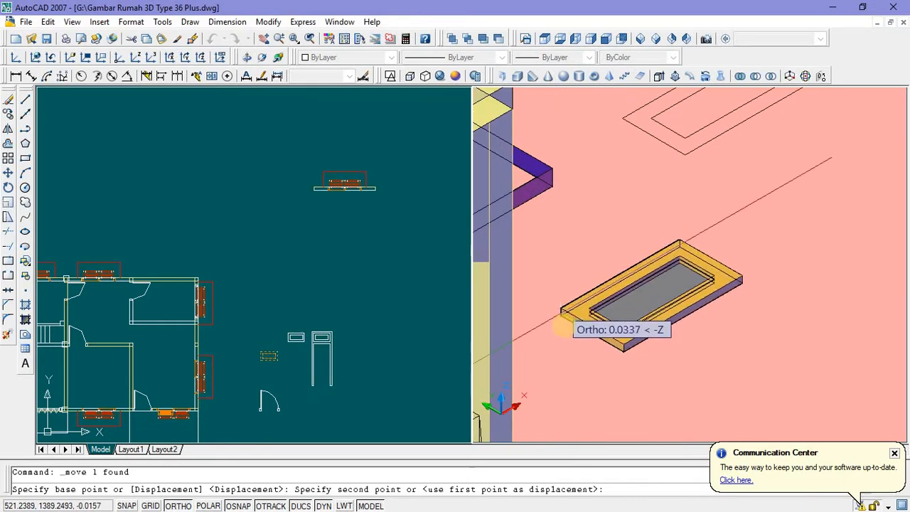
scroll(561, 313, "down", 5)
scroll(629, 239, "up", 4)
scroll(630, 240, "up", 3)
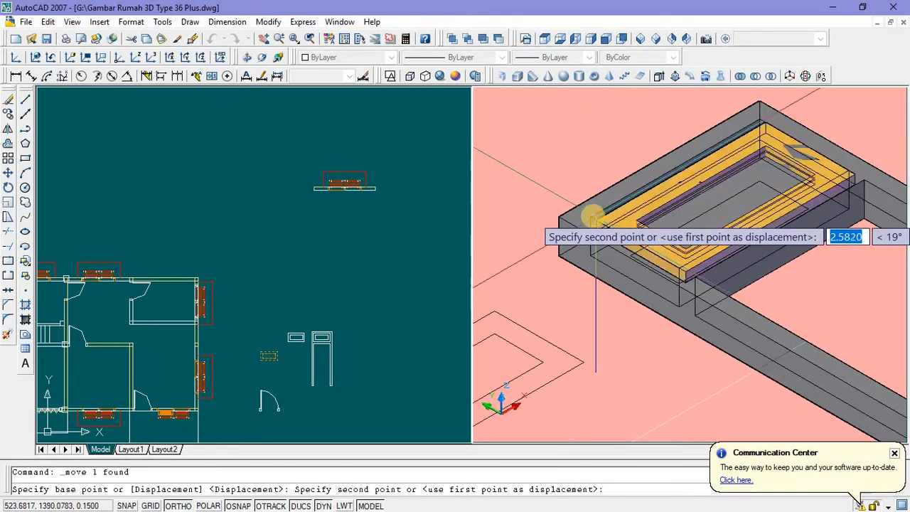
left_click(591, 216)
left_click(659, 234)
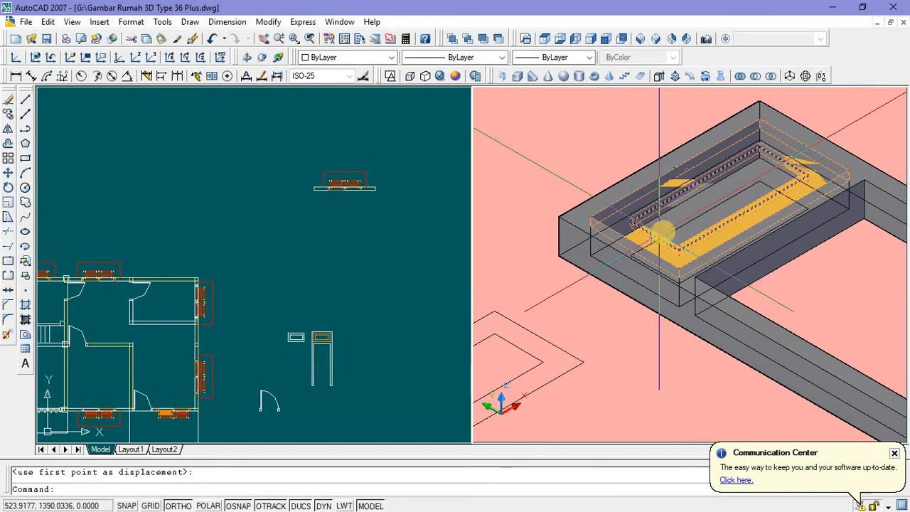
key("Escape")
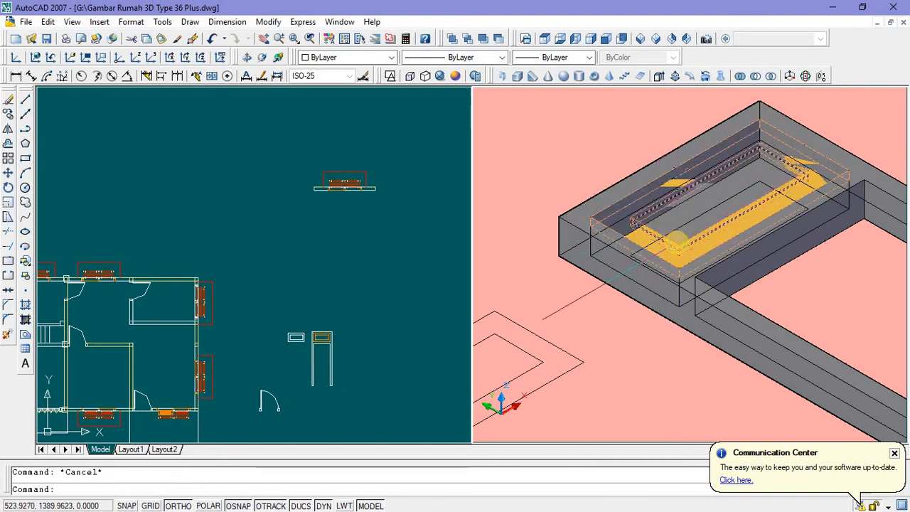
left_click(677, 242)
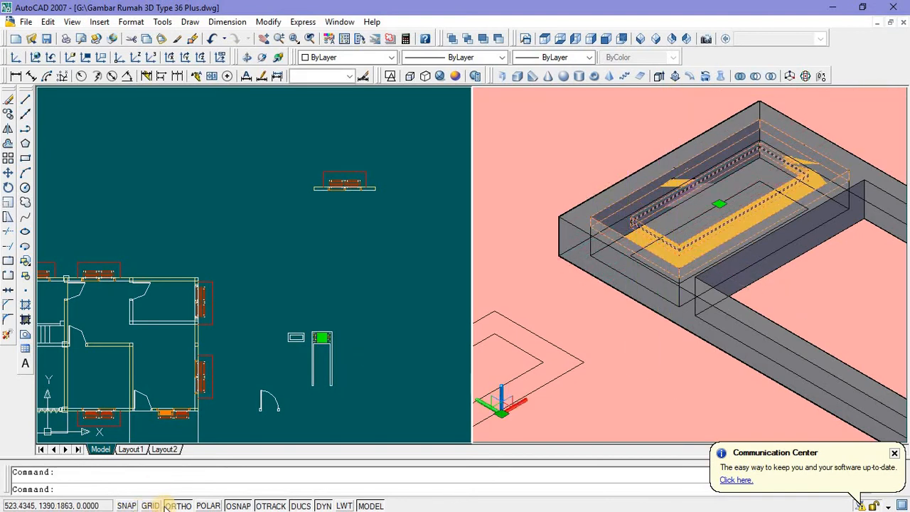
right_click(554, 178)
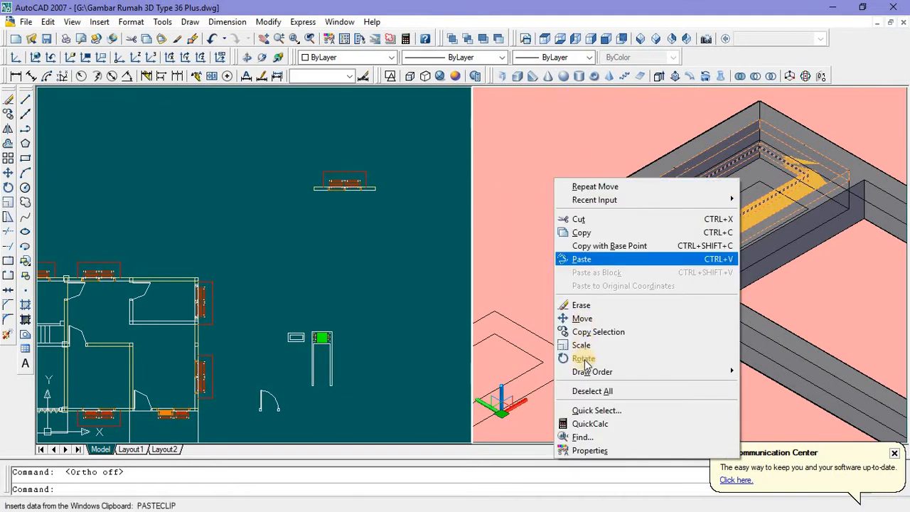
left_click(582, 359)
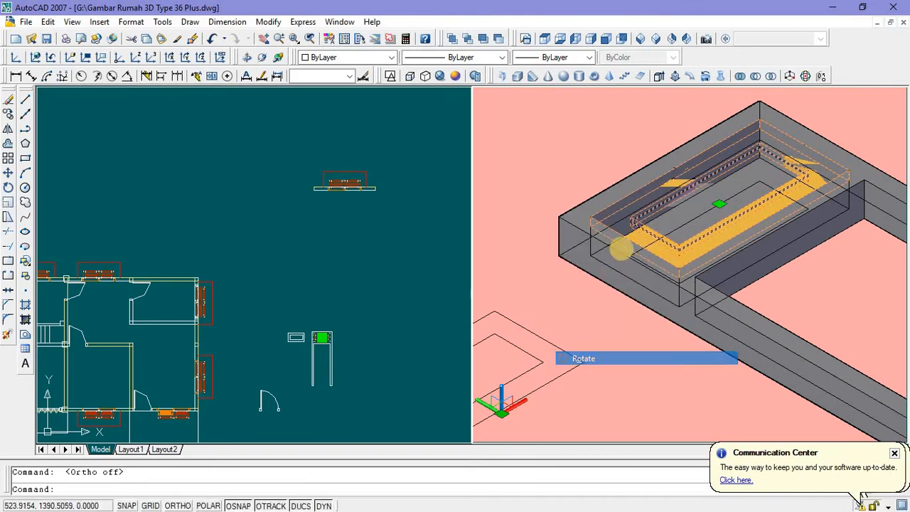
left_click(591, 213)
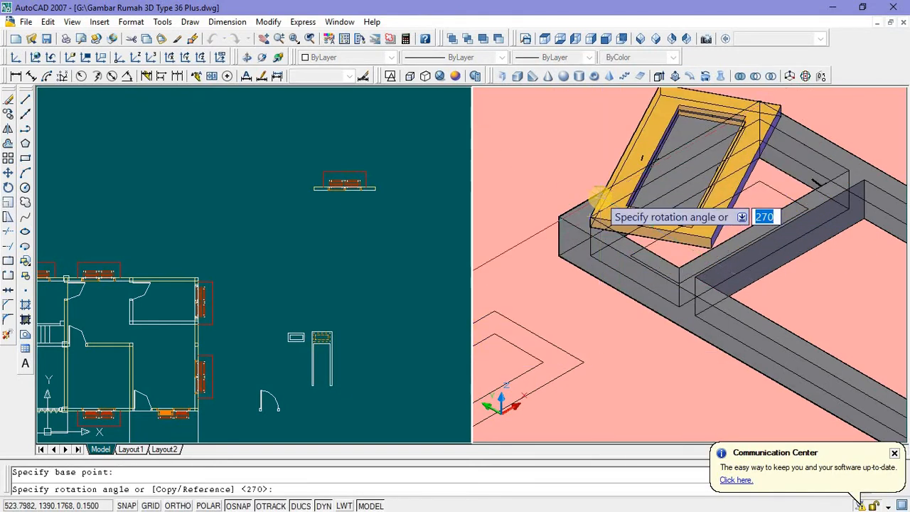
key("Escape")
scroll(609, 278, "down", 5)
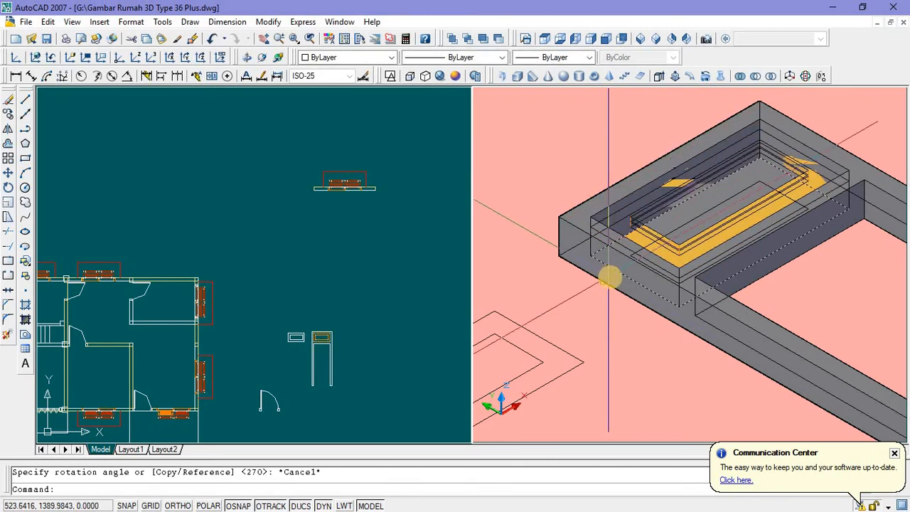
middle_click_drag(637, 326, 633, 327)
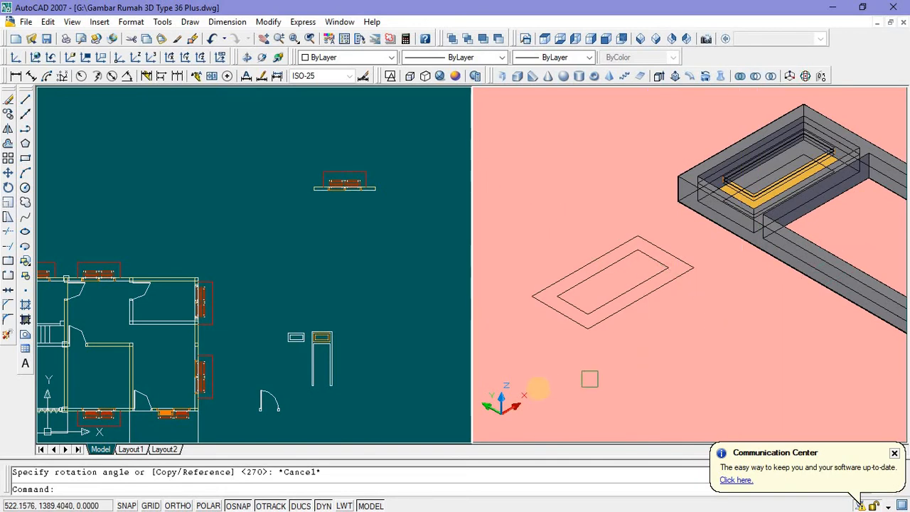
left_click(154, 59)
left_click(569, 348)
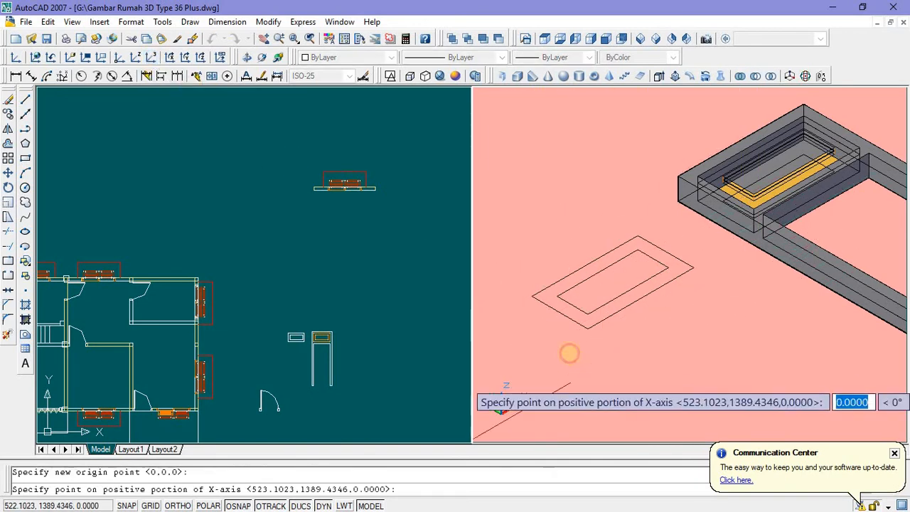
left_click(571, 347)
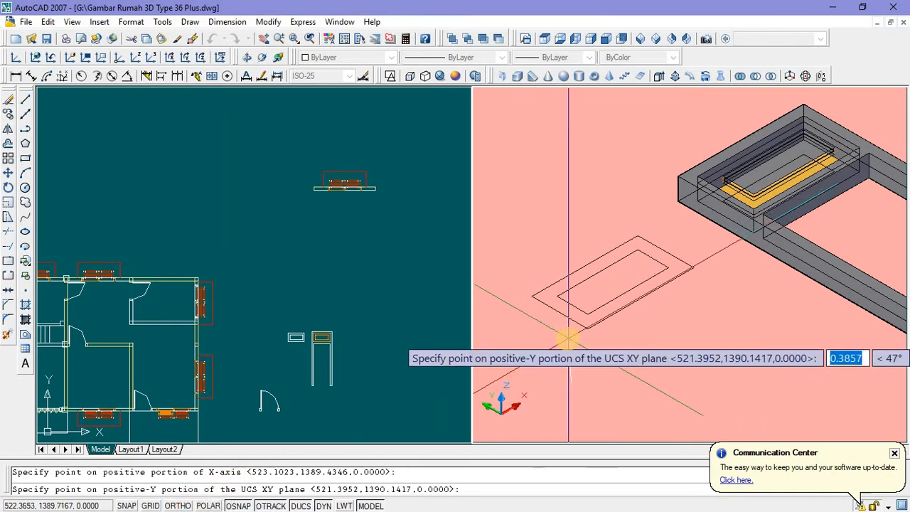
key("Escape")
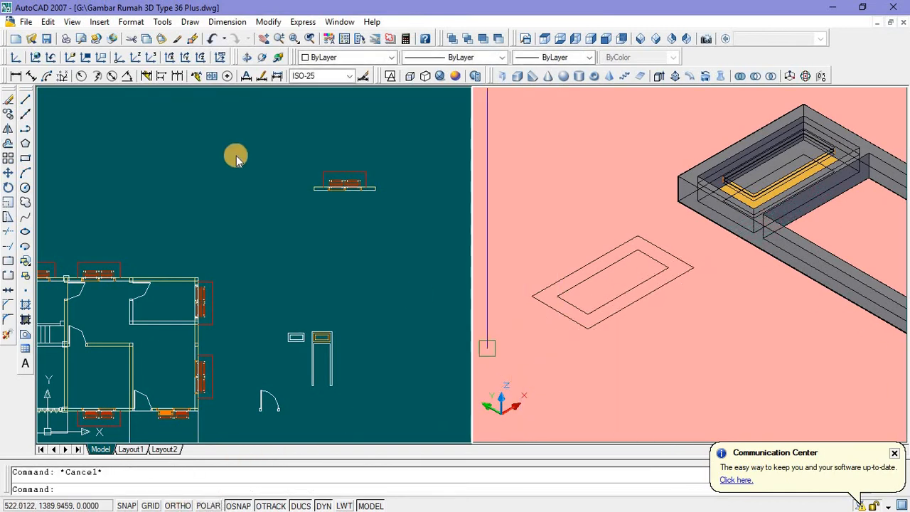
left_click(152, 58)
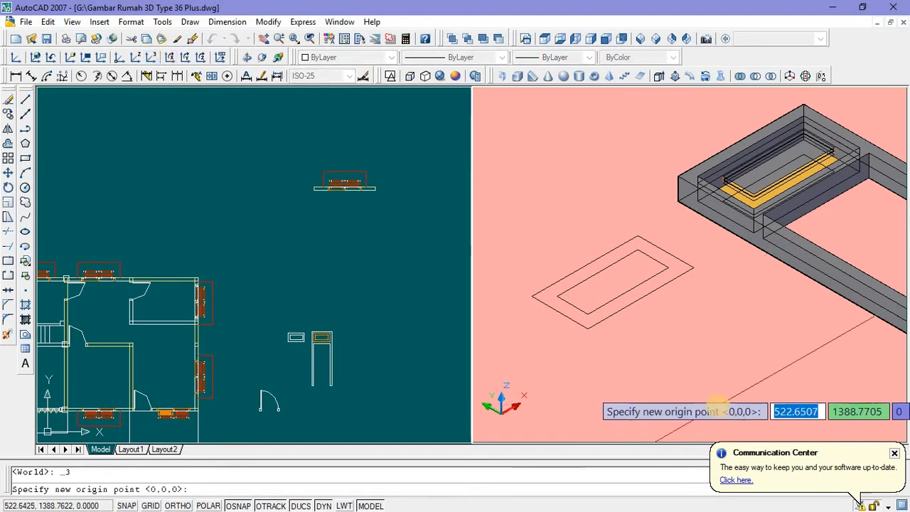
left_click(632, 378)
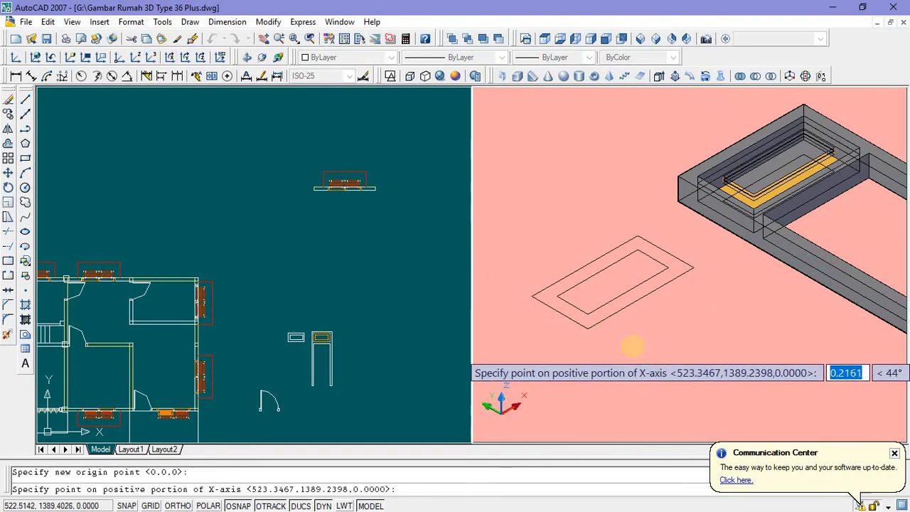
left_click(631, 349)
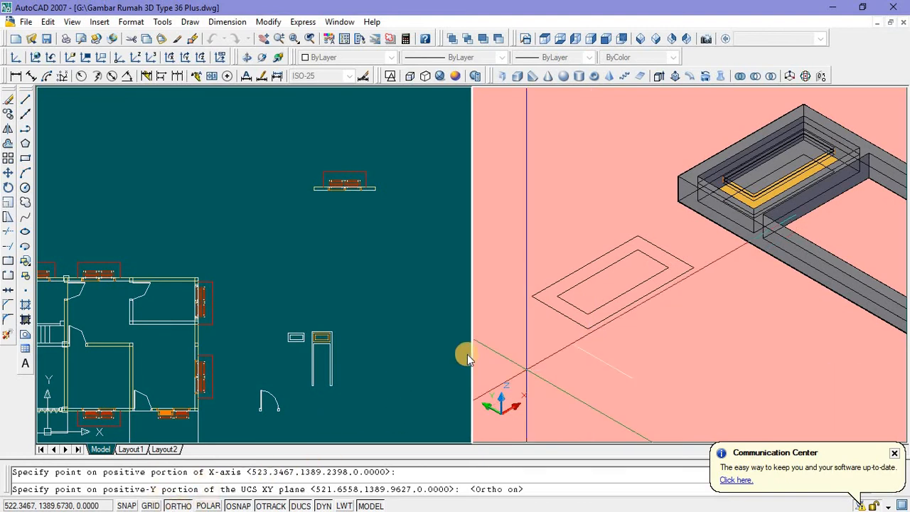
key("Escape")
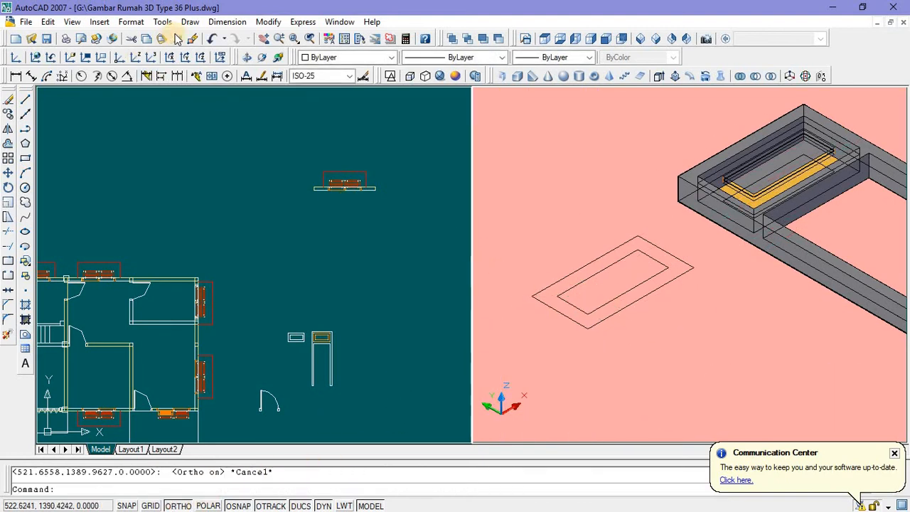
Step: Define a three-point UCS beside the flat ventilation outline, with X pointing straight up and Y kept along the world Y direction
left_click(154, 60)
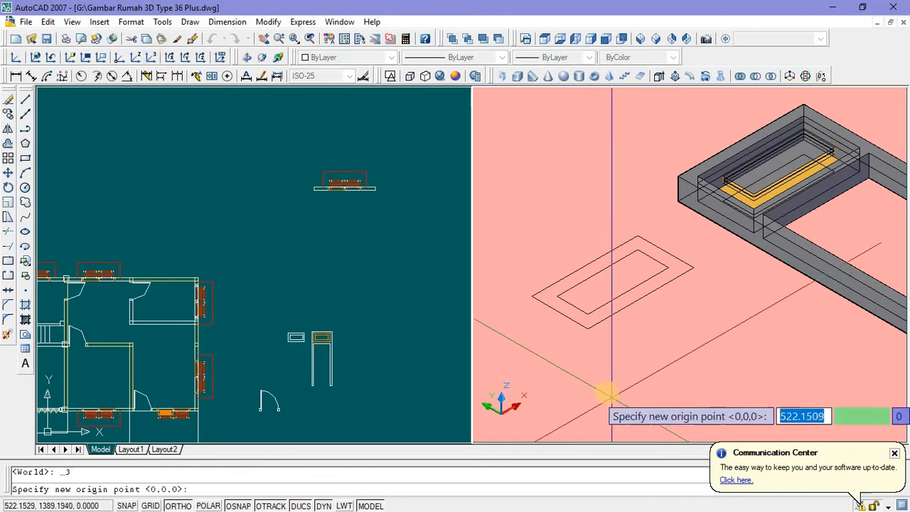
left_click(606, 358)
left_click(551, 354)
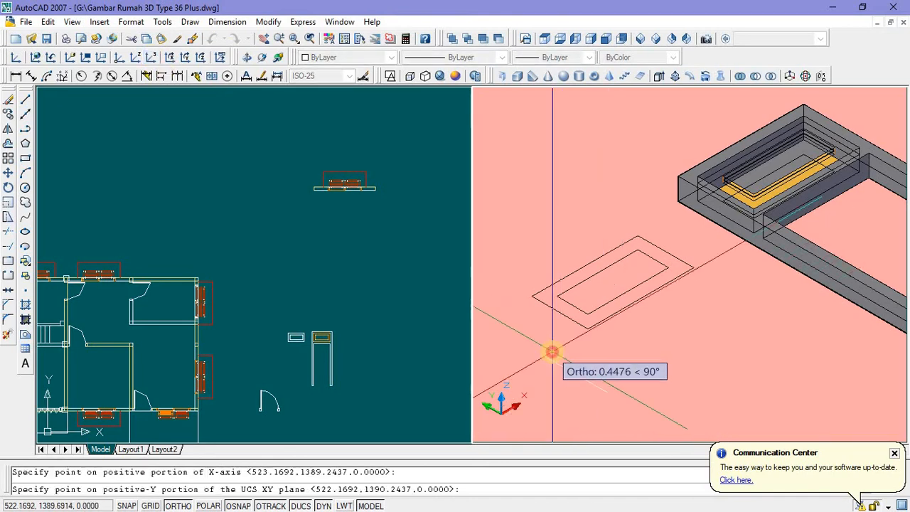
left_click(551, 350)
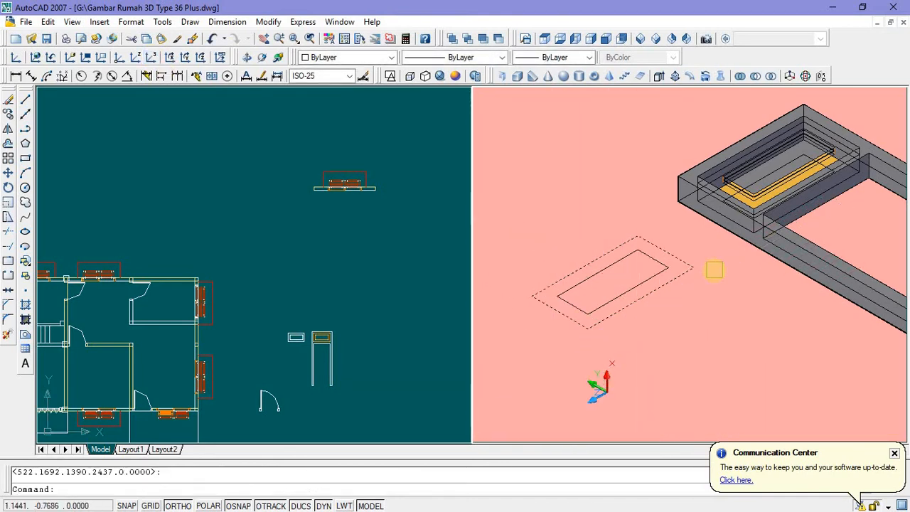
Step: Rotate the ventilation panel freehand about its upper corner, with Ortho off, so that it tilts out of the door frame
middle_click_drag(713, 268, 709, 266)
left_click(732, 200)
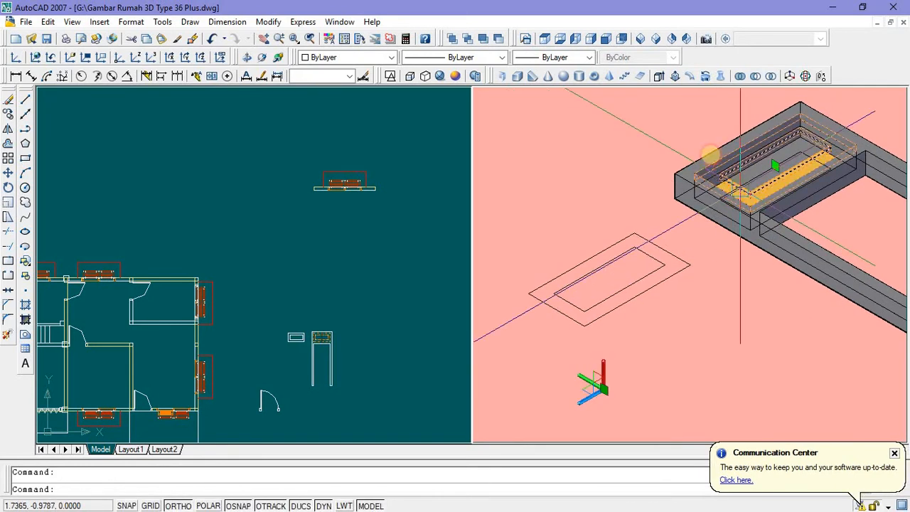
right_click(710, 152)
left_click(732, 333)
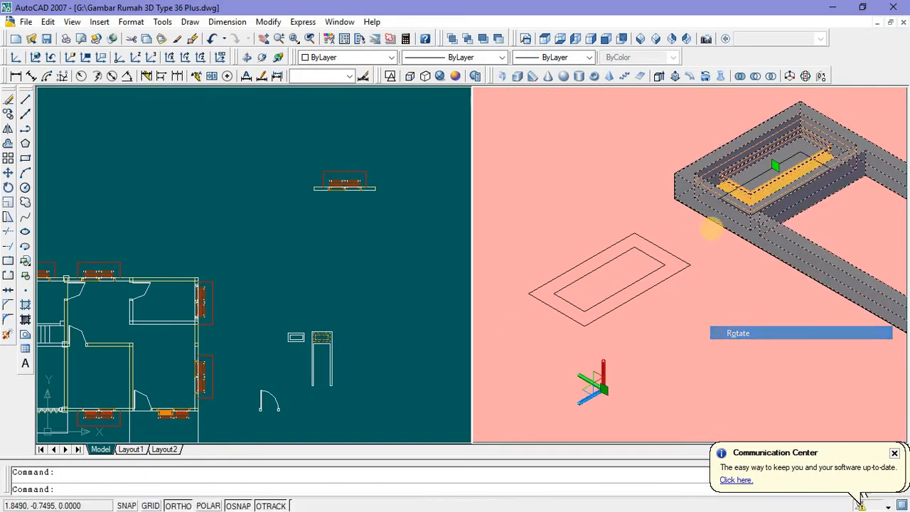
left_click(697, 171)
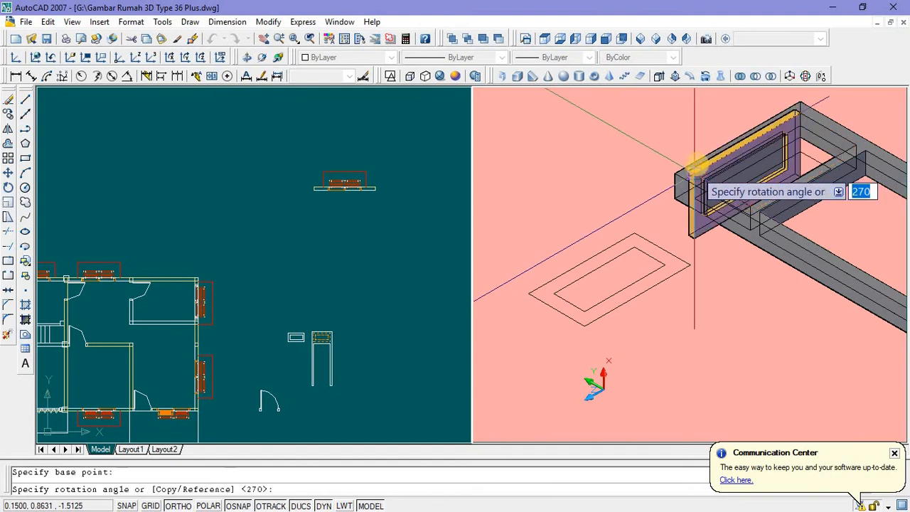
left_click(178, 505)
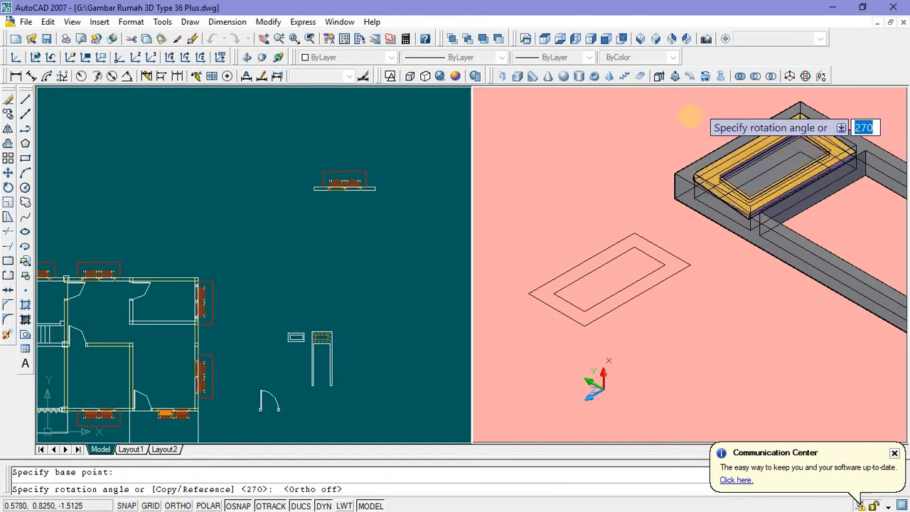
left_click(678, 120)
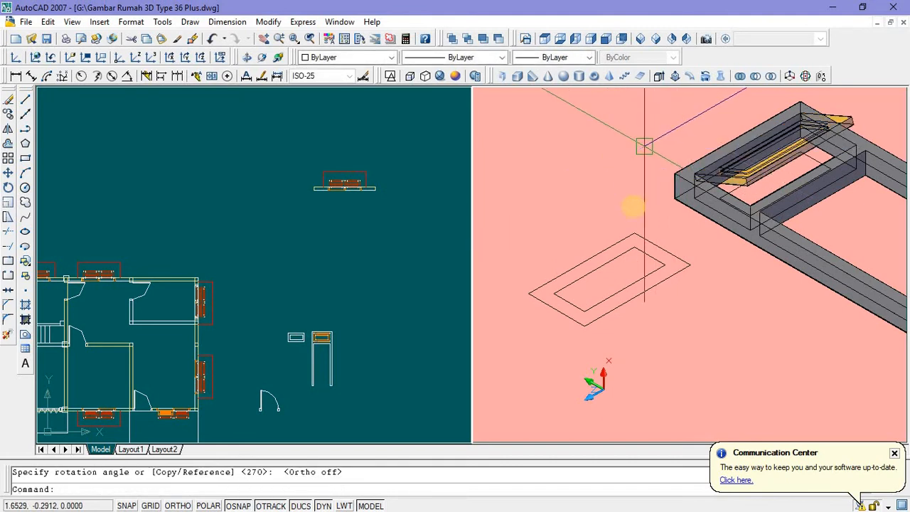
Step: Assign Color 30 to the grey door frame solid
scroll(634, 205, "down", 7)
scroll(668, 238, "up", 2)
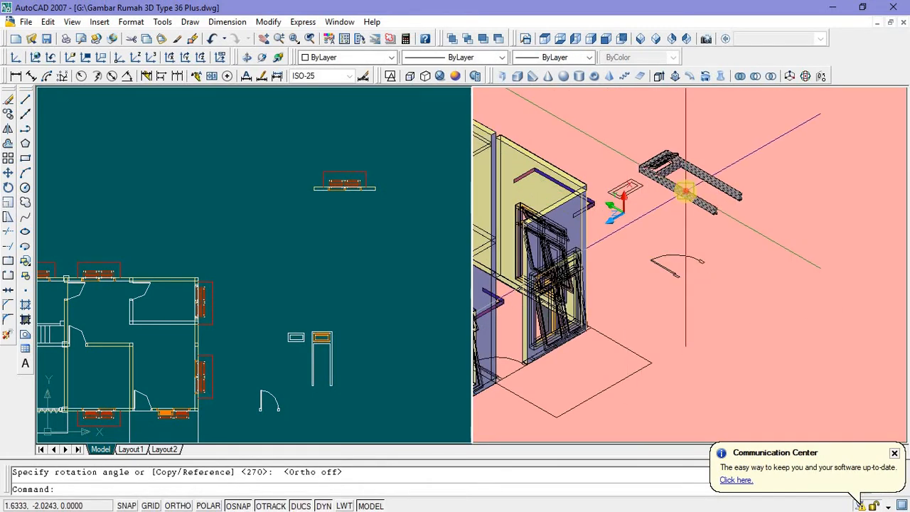
left_click(360, 128)
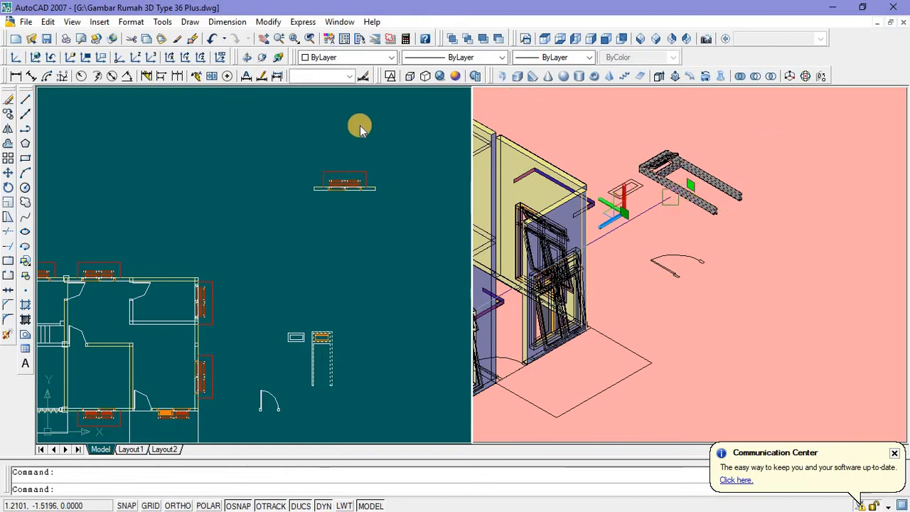
left_click(392, 58)
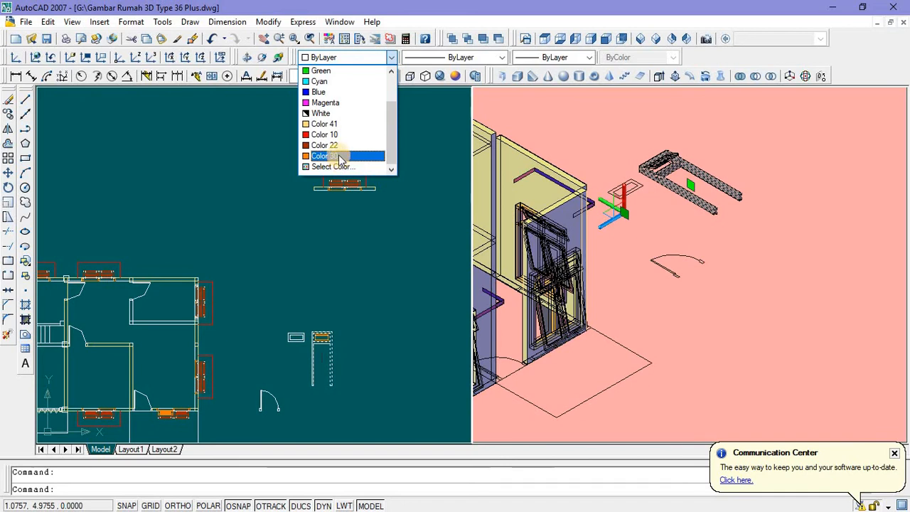
left_click(324, 155)
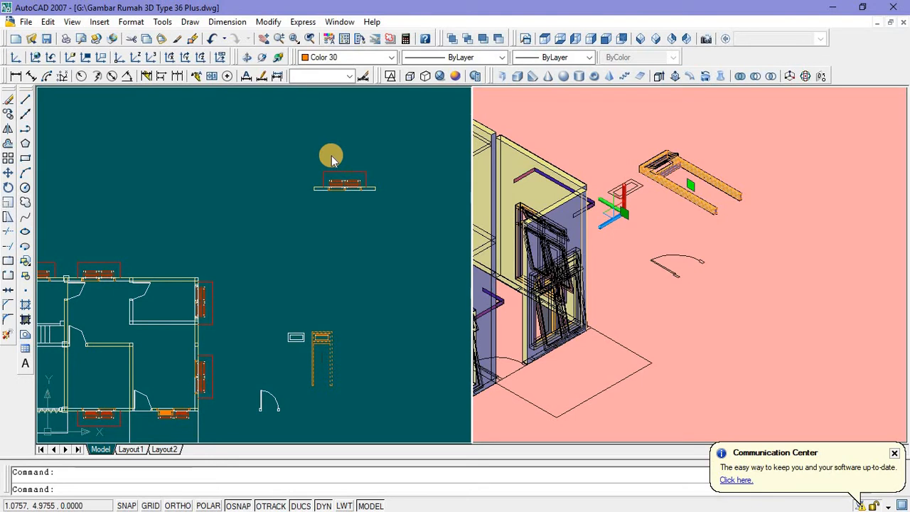
key("Escape")
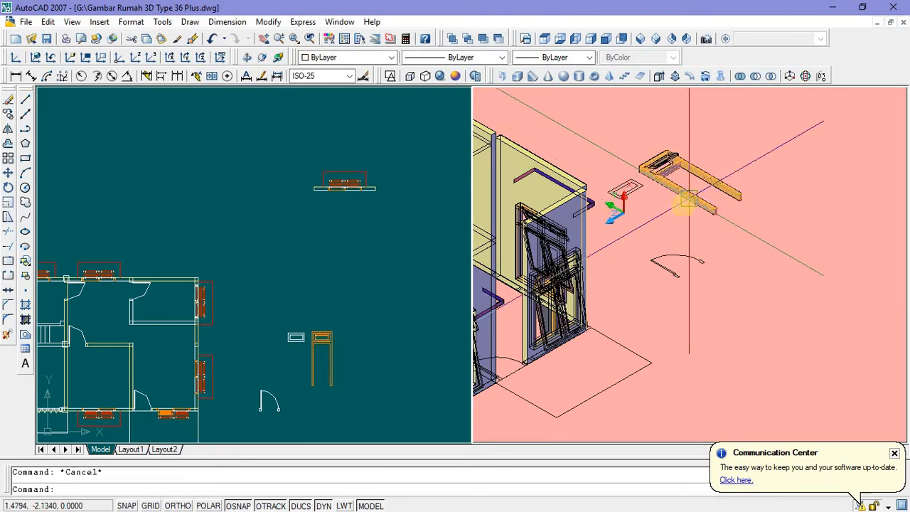
Step: Erase the two leftover ventilation rectangles beside the door frame in the plan view
left_click(386, 263)
scroll(305, 371, "up", 3)
left_click(234, 249)
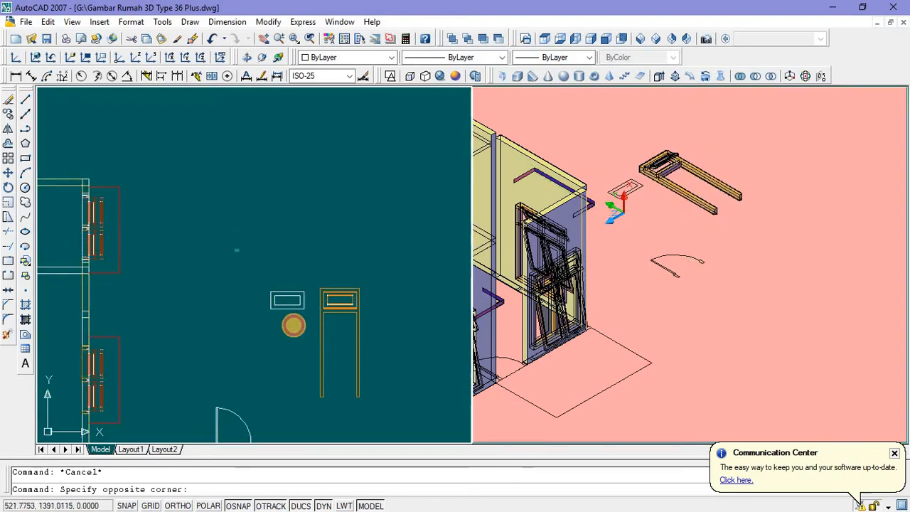
left_click(309, 331)
key("Delete")
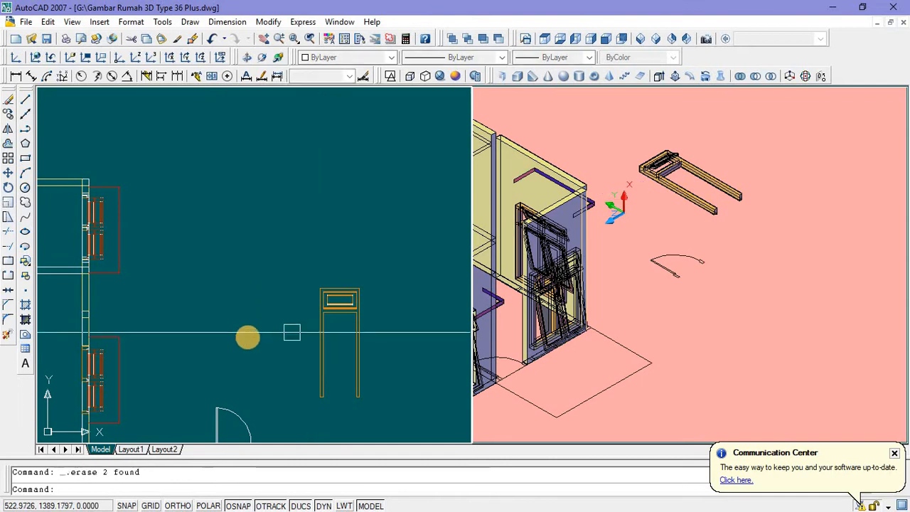
Step: Erase the loose door swing symbol standing beside the door frame in the plan view
scroll(257, 327, "down", 2)
left_click(195, 338)
left_click(263, 420)
key("Delete")
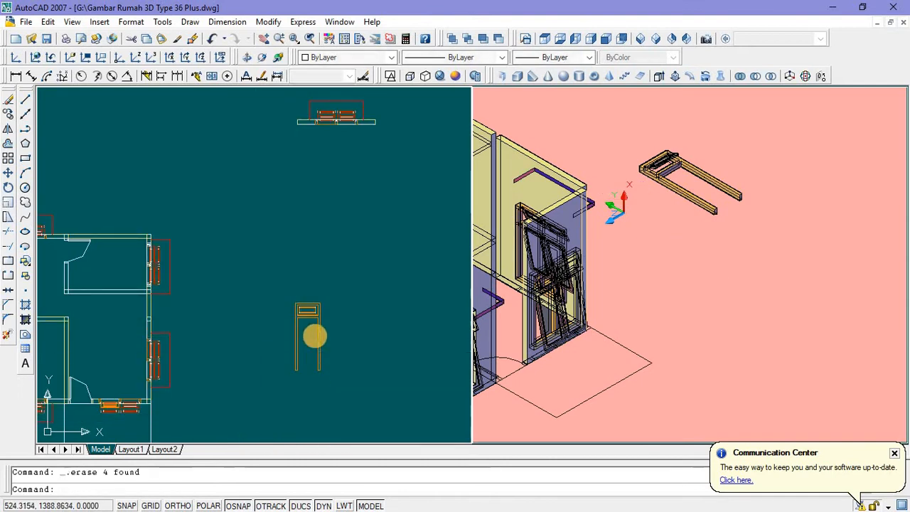
Step: Draw a rectangle filling the door opening, from the frame's inner upper corner to the opposite foot of the frame
scroll(315, 335, "up", 4)
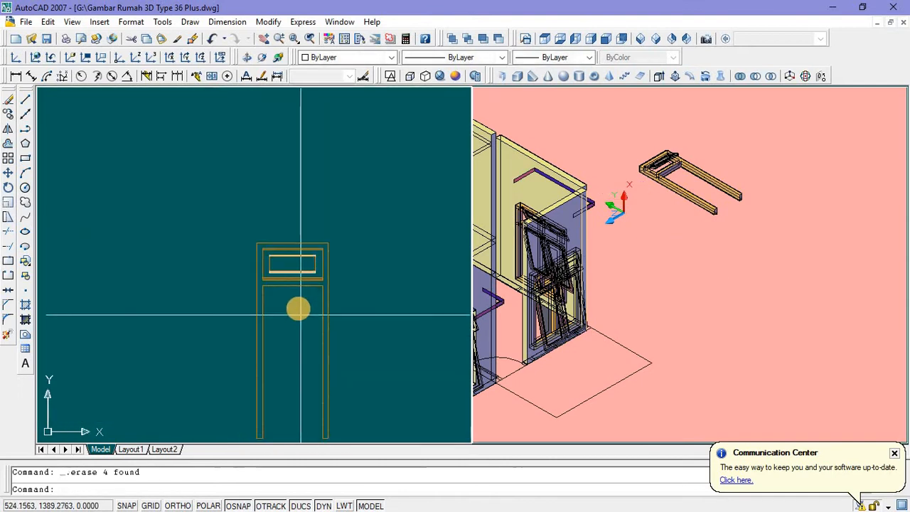
left_click(26, 159)
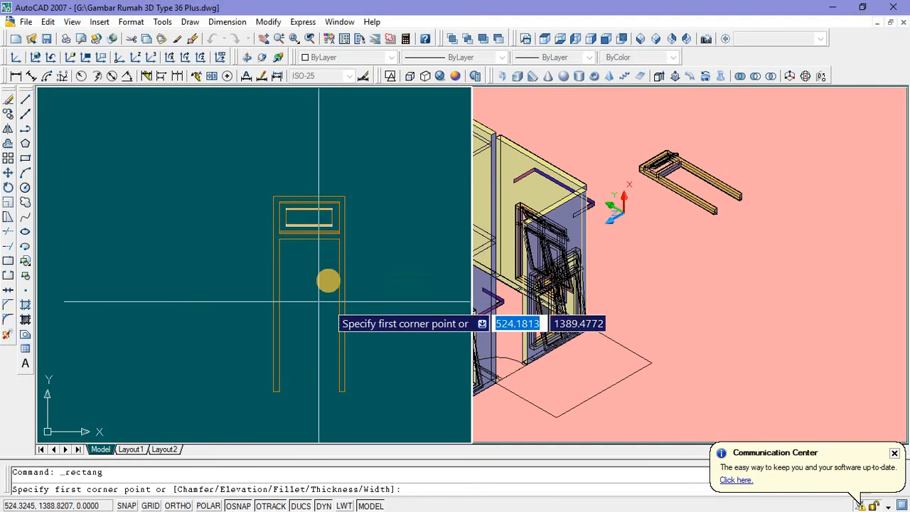
left_click(280, 239)
left_click(338, 391)
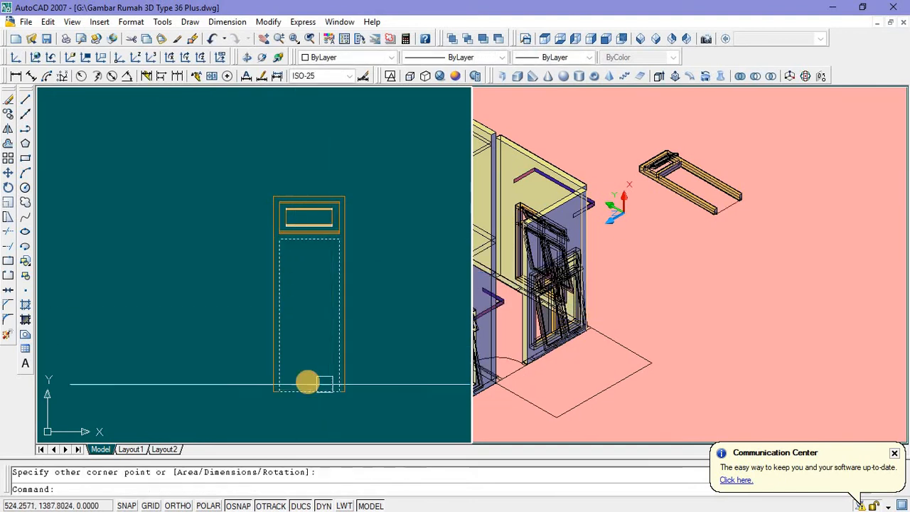
Step: Copy the door opening rectangle horizontally to the free space on the frame's left side, with Ortho on
middle_click_drag(300, 357, 300, 354)
left_click(299, 356)
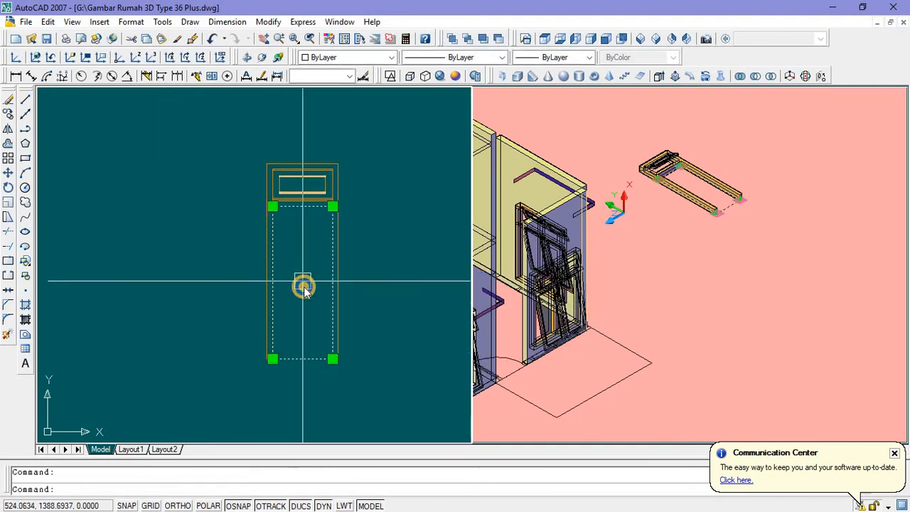
right_click(303, 286)
left_click(335, 384)
left_click(335, 392)
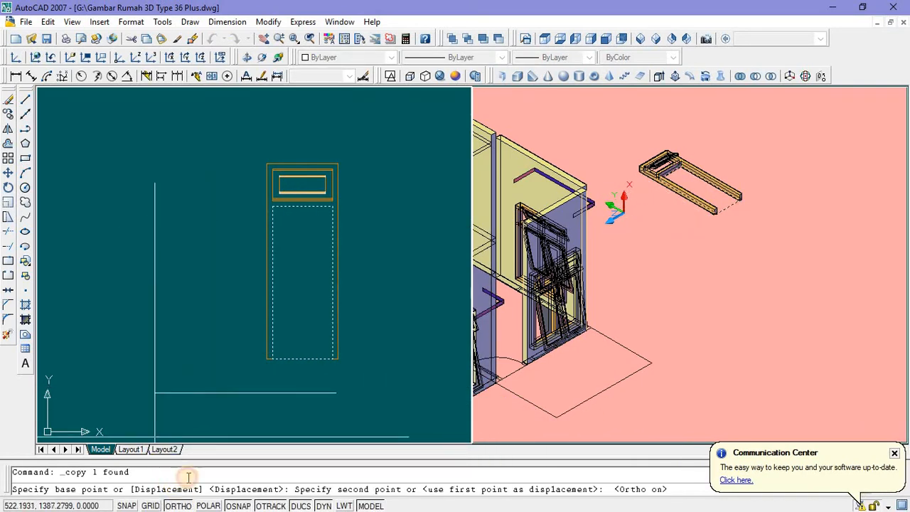
left_click(235, 427)
key("Escape")
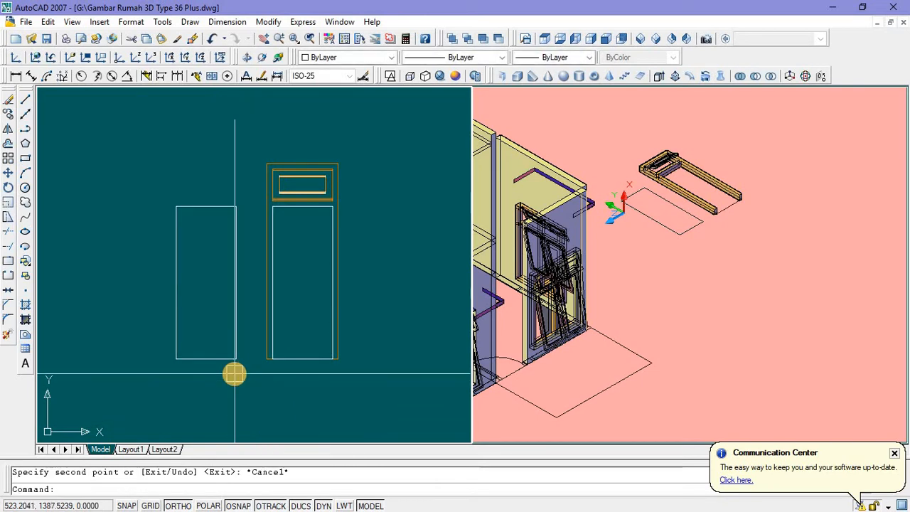
Step: Offset the copied door rectangle beside the frame 0.1 to the inside
type("o")
key("Return")
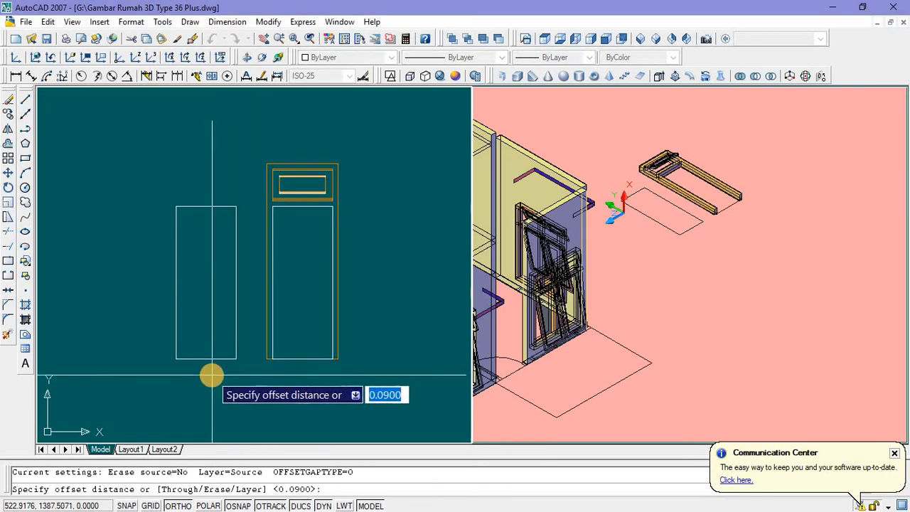
type("0")
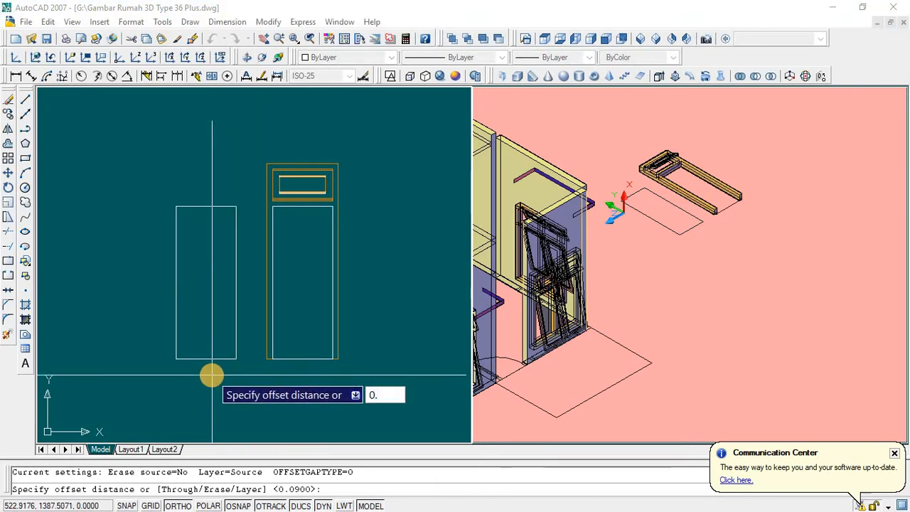
type(".1")
key("Return")
left_click(177, 325)
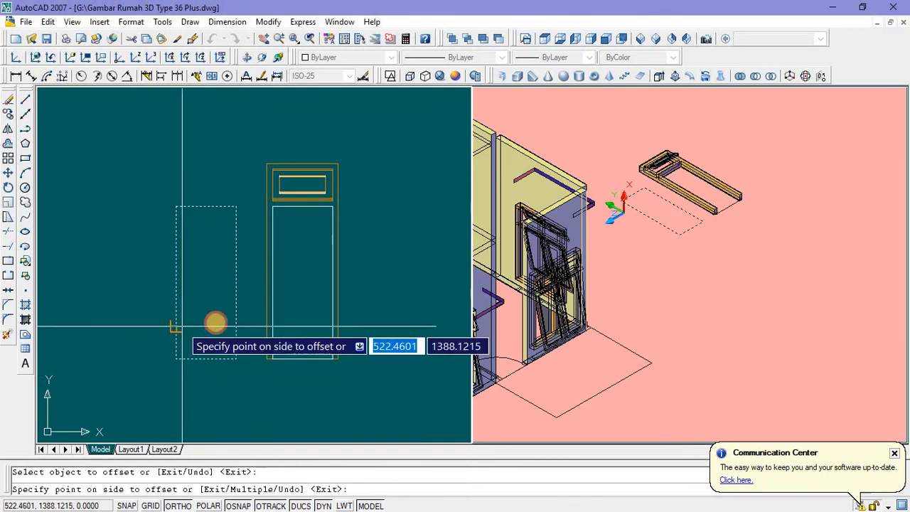
left_click(216, 323)
key("Escape")
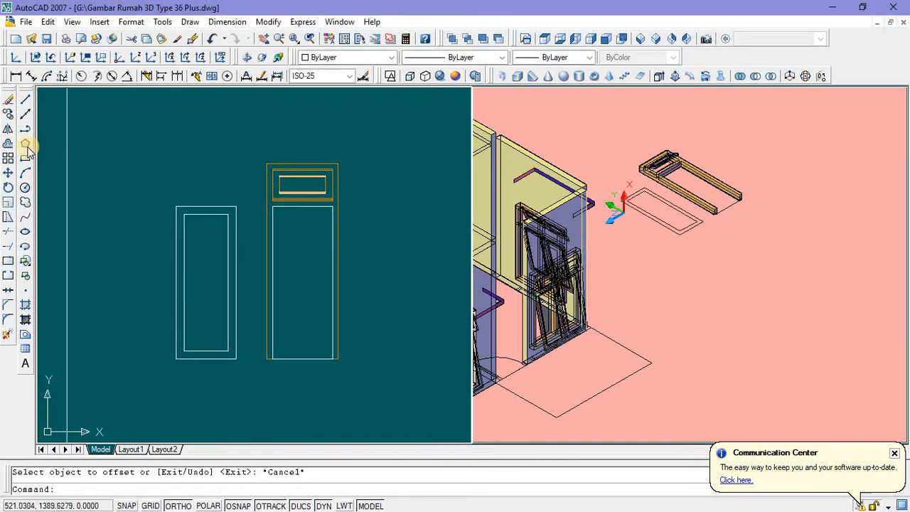
Step: Draw a vertical centre line in the inner rectangle, between the midpoints of its upper and lower edges
left_click(27, 104)
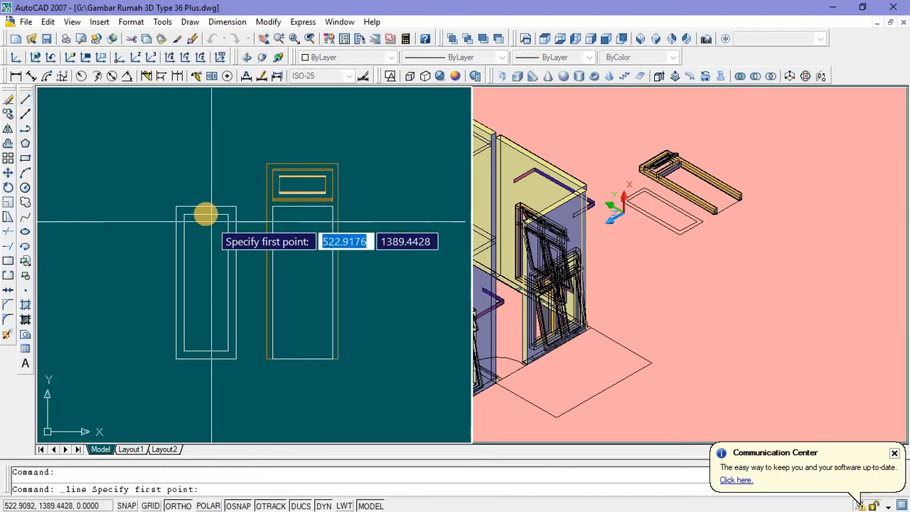
left_click(204, 277)
left_click(205, 353)
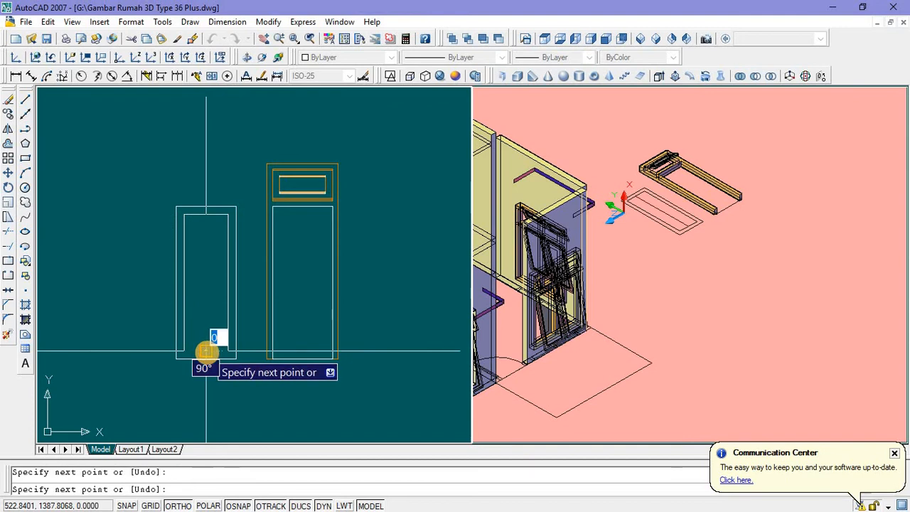
key("Escape")
Step: Draw a horizontal line across the inner rectangle between the midpoints of its two long sides
scroll(198, 289, "up", 3)
middle_click_drag(214, 284, 211, 305)
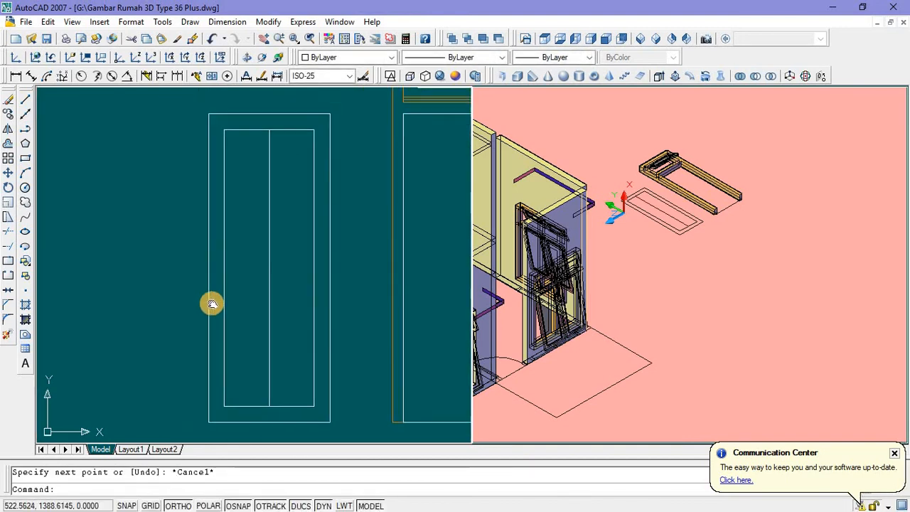
middle_click_drag(213, 254, 200, 186)
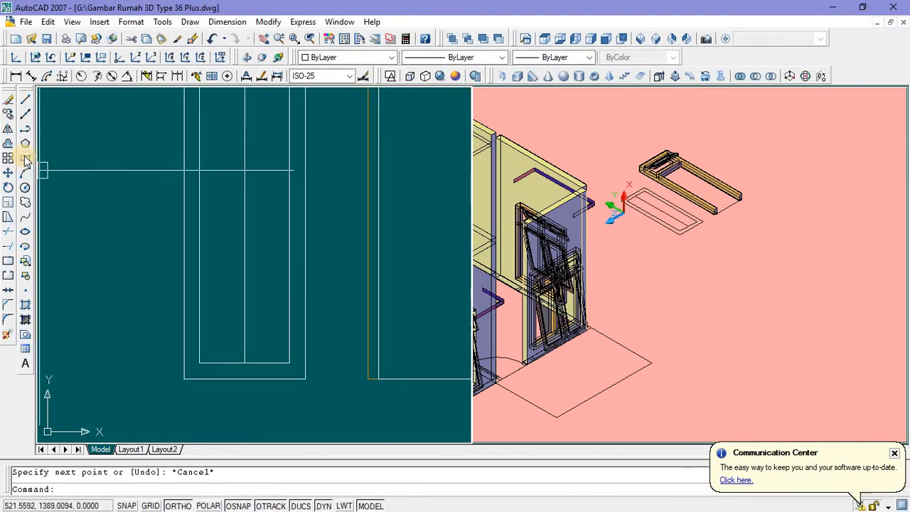
left_click(24, 101)
scroll(182, 213, "down", 2)
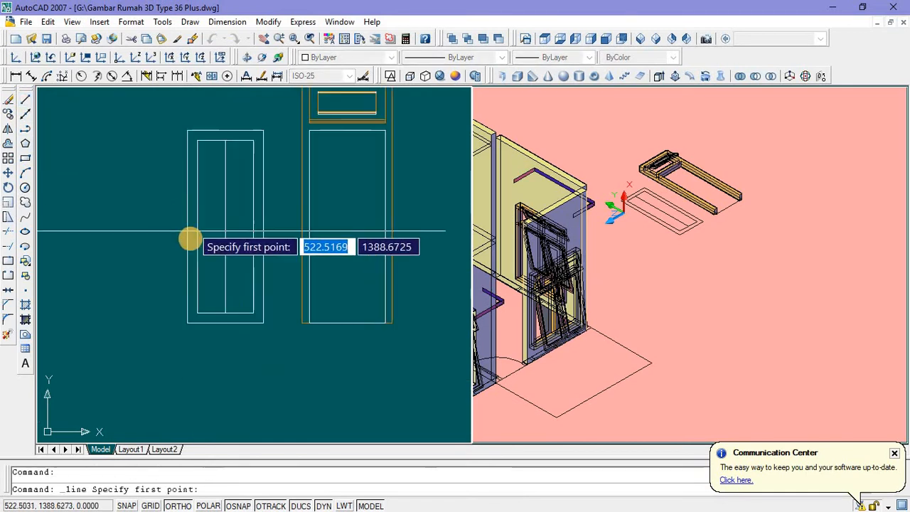
left_click(198, 221)
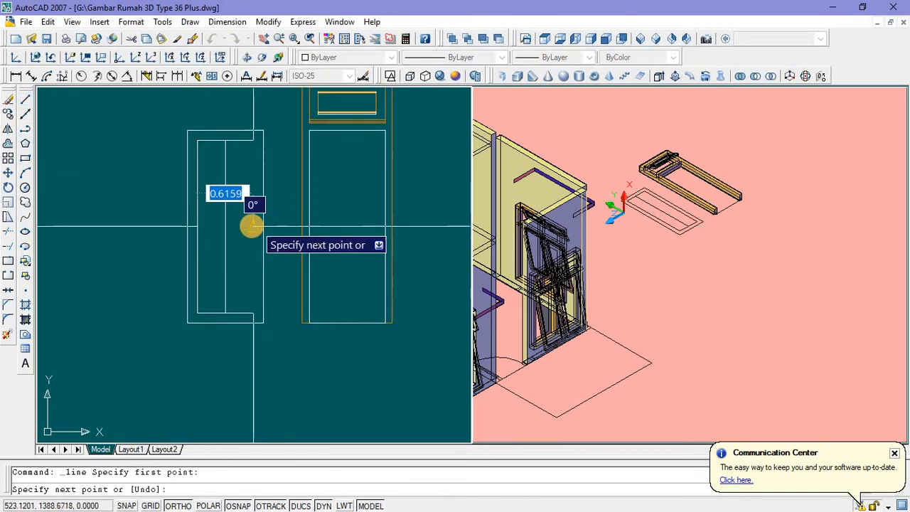
left_click(252, 226)
key("Escape")
Step: Draw a helper line along the upper half of the inner rectangle's left side and a horizontal line from its midpoint to the opposite side
right_click(163, 143)
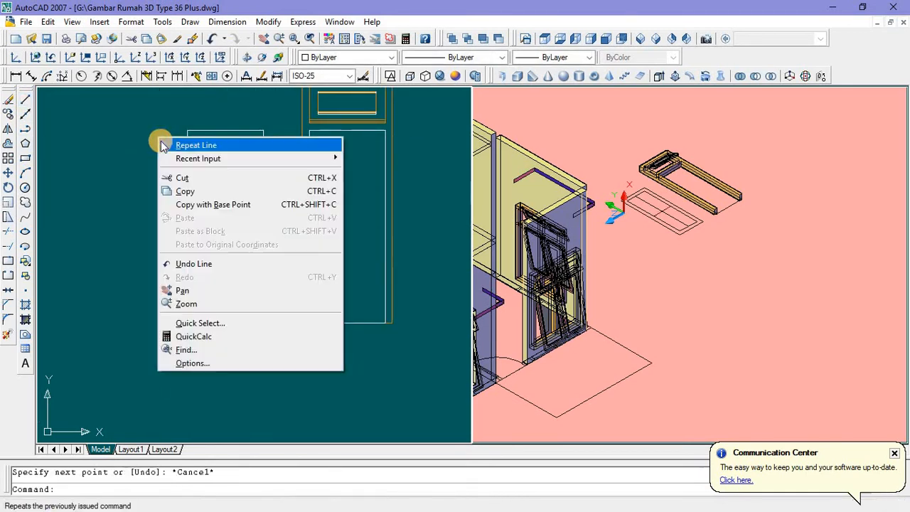
left_click(174, 144)
left_click(195, 141)
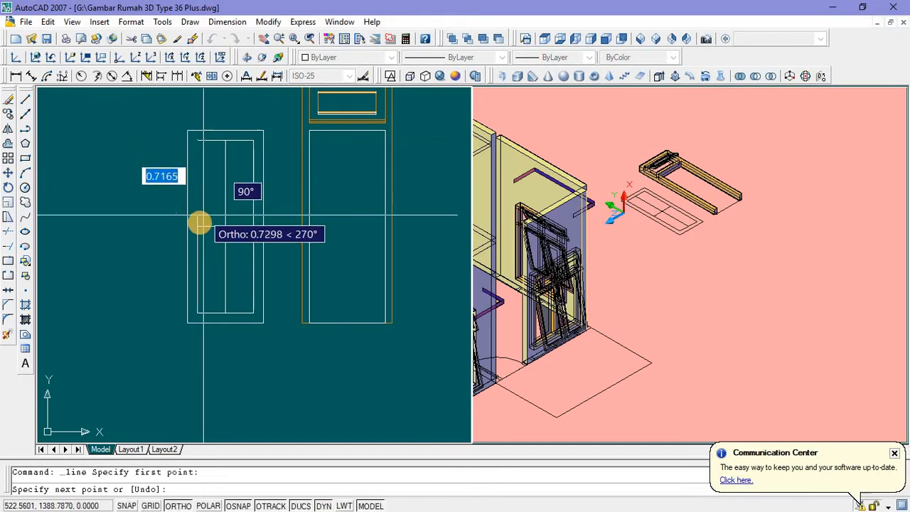
key("Escape")
right_click(138, 173)
left_click(146, 180)
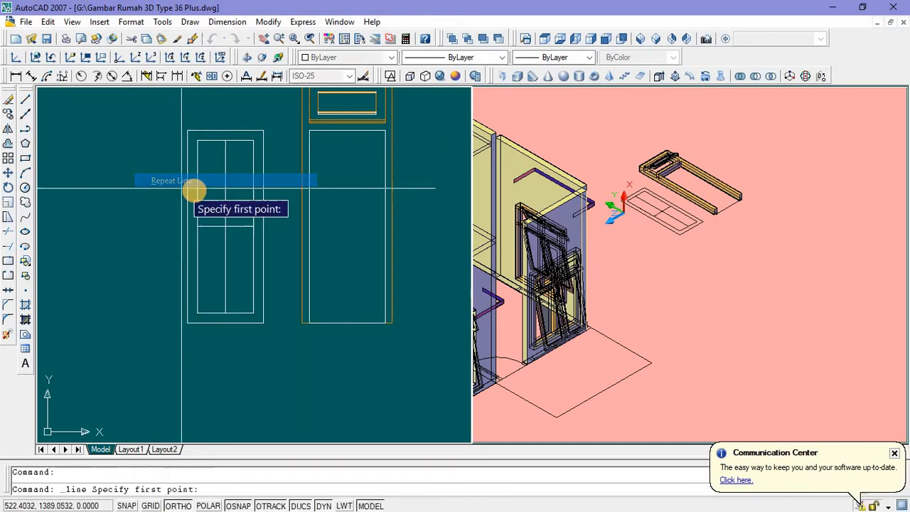
left_click(199, 186)
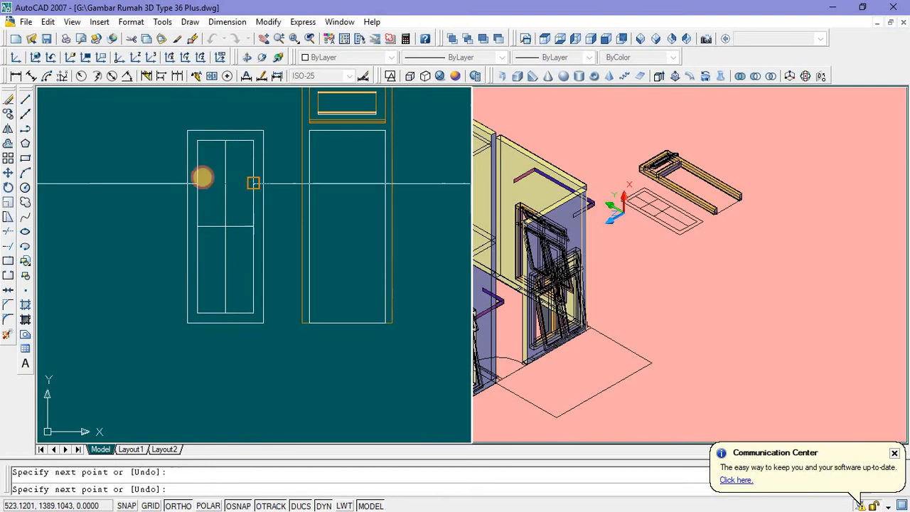
key("Escape")
Step: Draw a helper line along the lower half of the inner rectangle's left side and a horizontal line from its midpoint to the opposite side
right_click(174, 178)
left_click(191, 183)
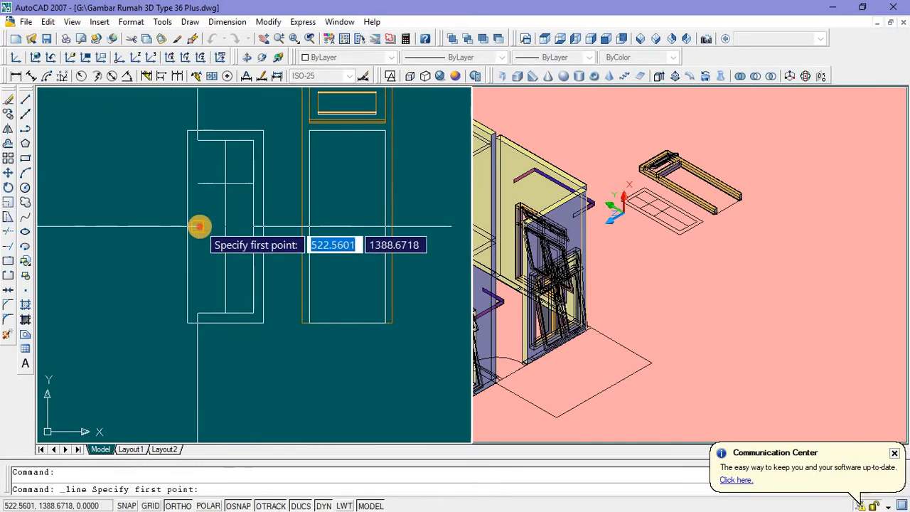
left_click(199, 226)
left_click(199, 313)
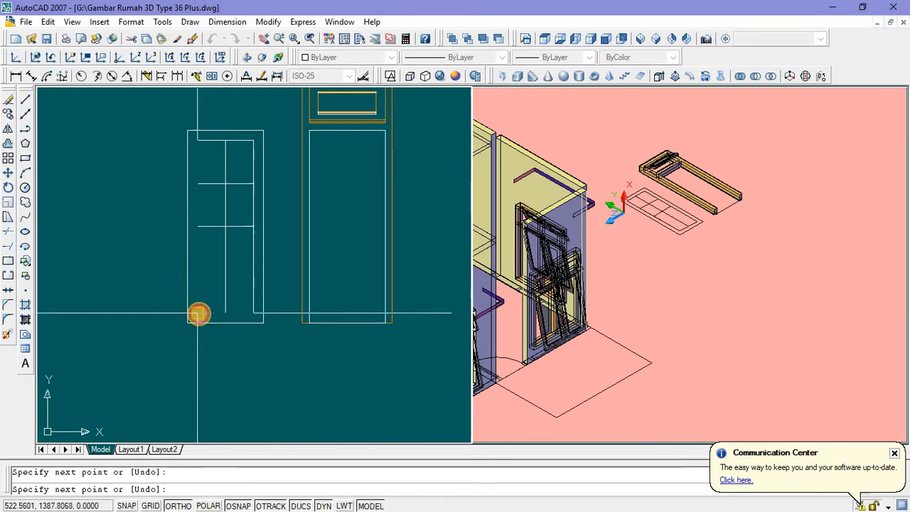
key("Escape")
right_click(124, 235)
left_click(160, 242)
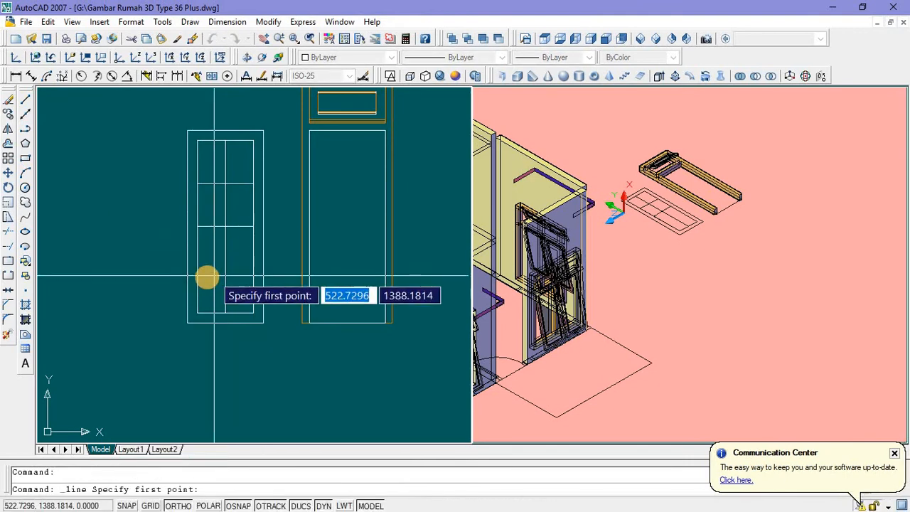
left_click(226, 268)
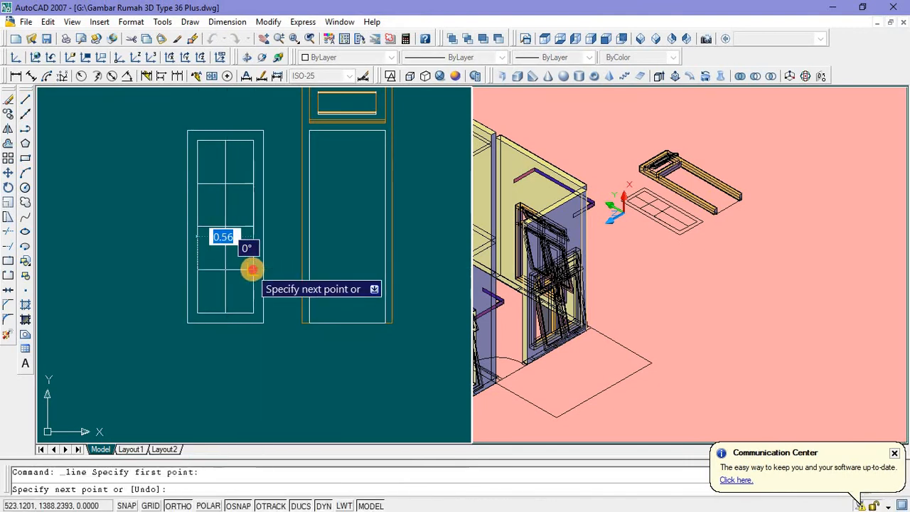
key("Escape")
Step: Offset the door leaf's vertical centre line 0.03 to both sides
middle_click_drag(227, 261, 204, 258)
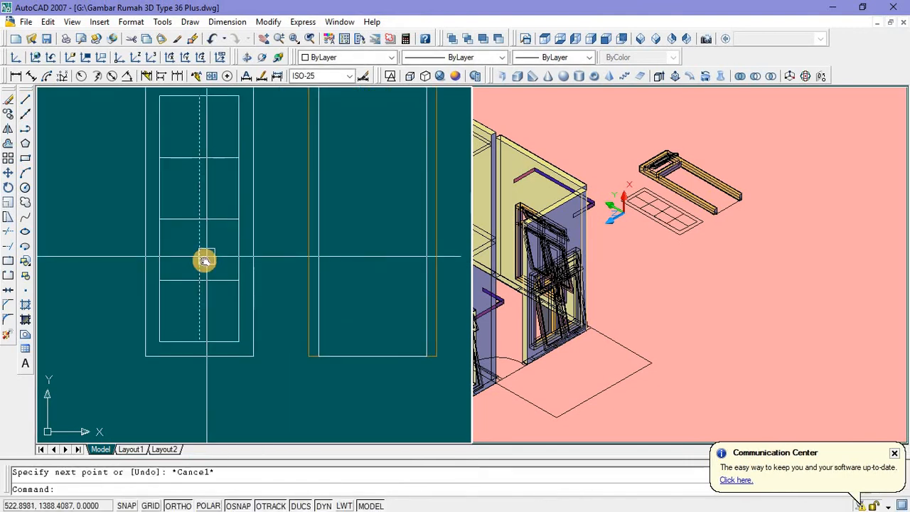
scroll(204, 263, "up", 3)
type("o")
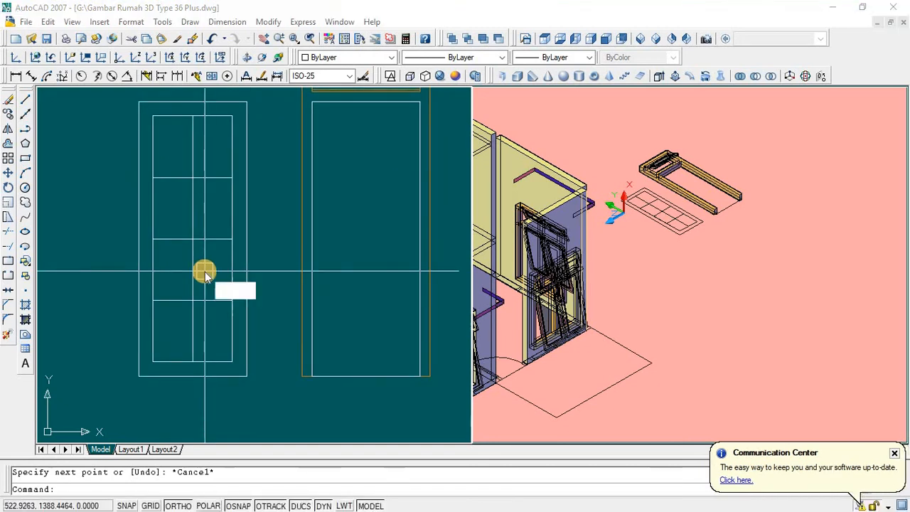
key("Return")
type("0.03")
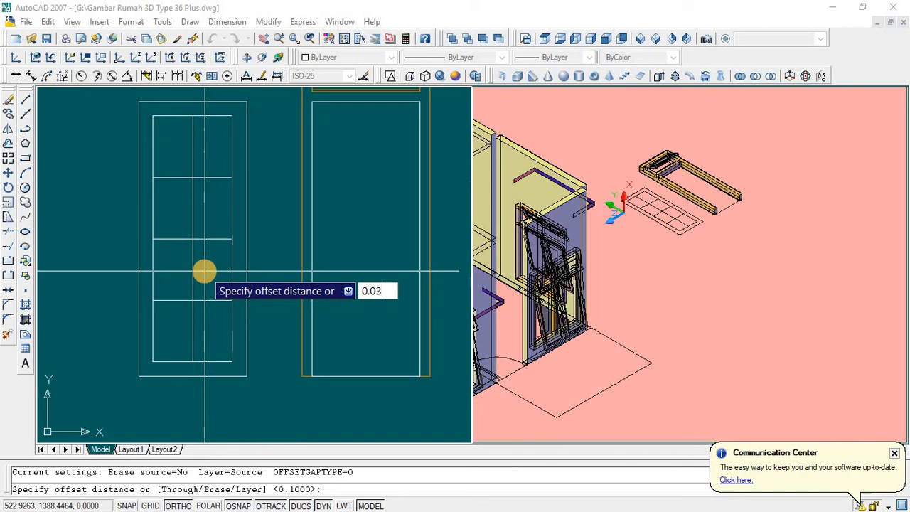
key("Return")
left_click(193, 277)
left_click(179, 281)
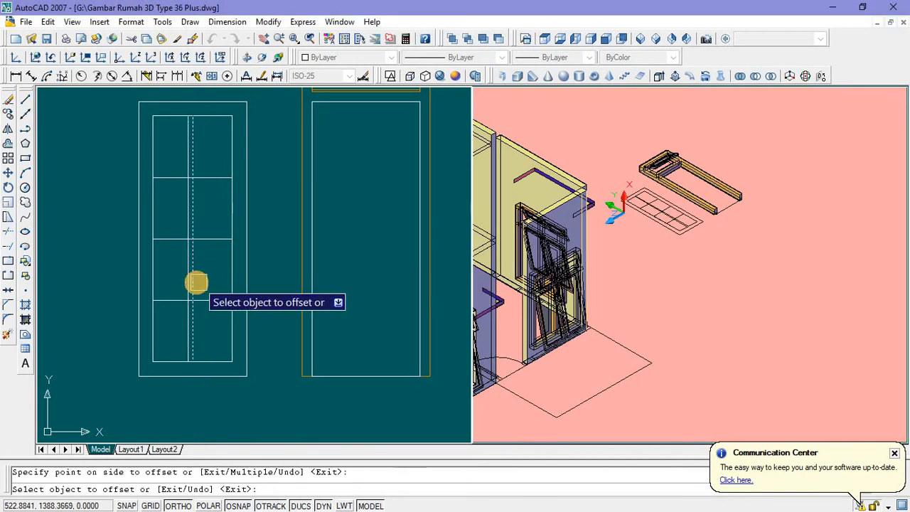
scroll(197, 283, "up", 4)
left_click(215, 289)
left_click(223, 329)
scroll(223, 329, "down", 3)
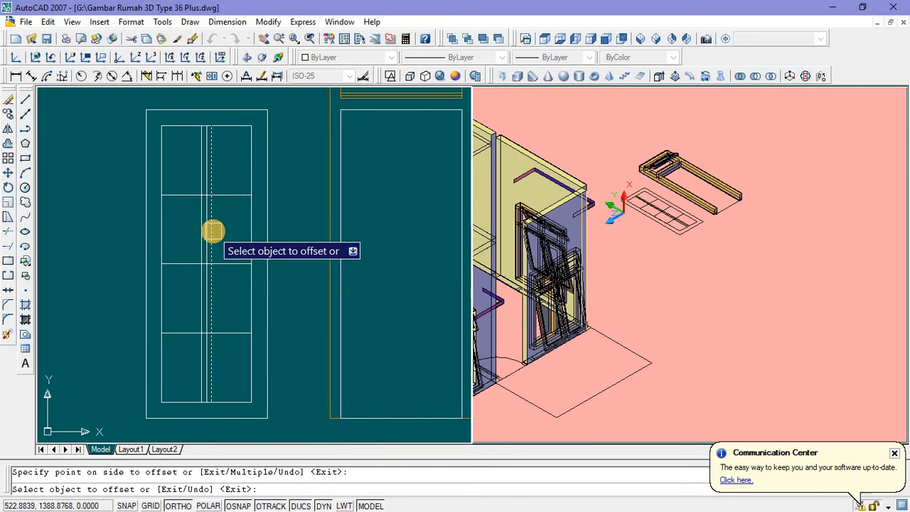
key("Escape")
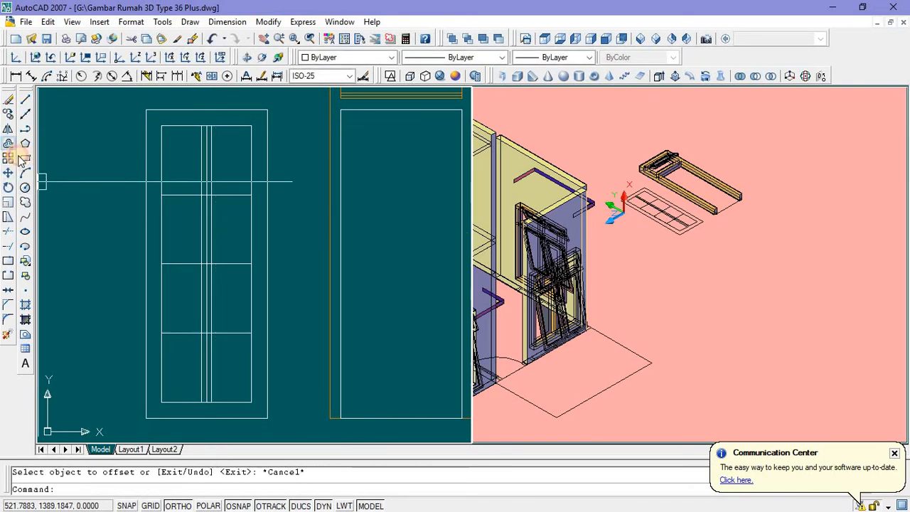
Step: Offset the middle and lower horizontal lines of the door leaf 0.02 both upward and downward
left_click(9, 144)
type("0.02")
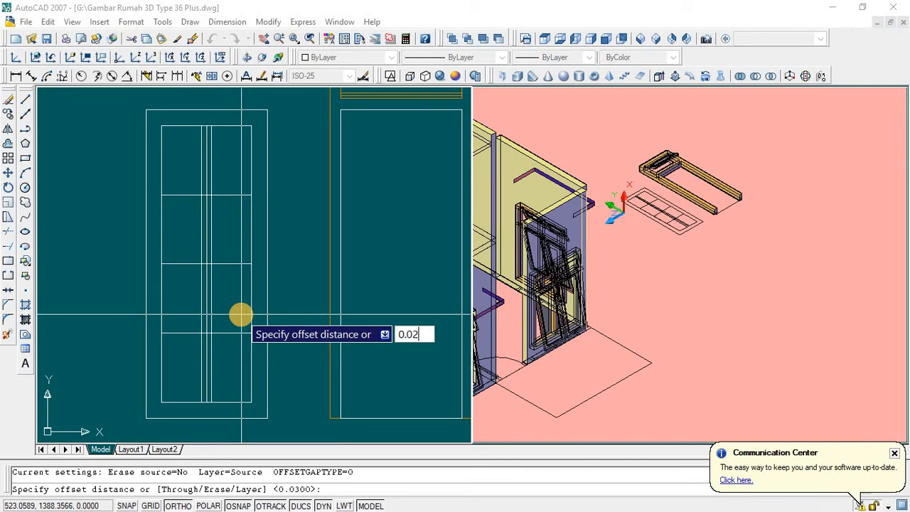
key("Return")
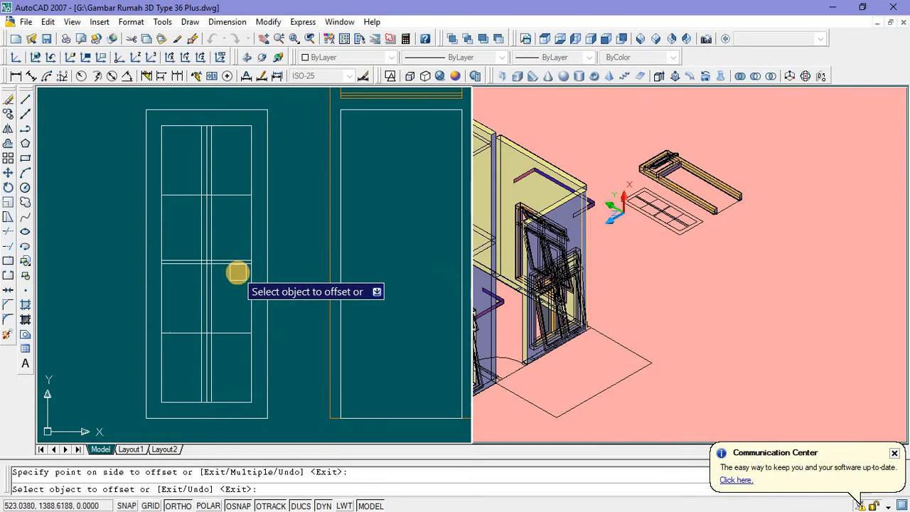
left_click(239, 269)
left_click(237, 299)
left_click(236, 331)
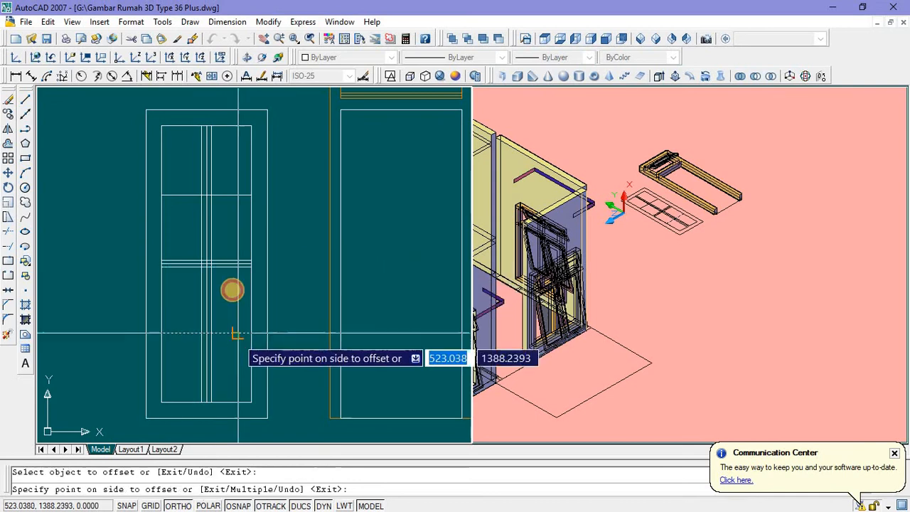
left_click(237, 341)
left_click(235, 346)
left_click(235, 313)
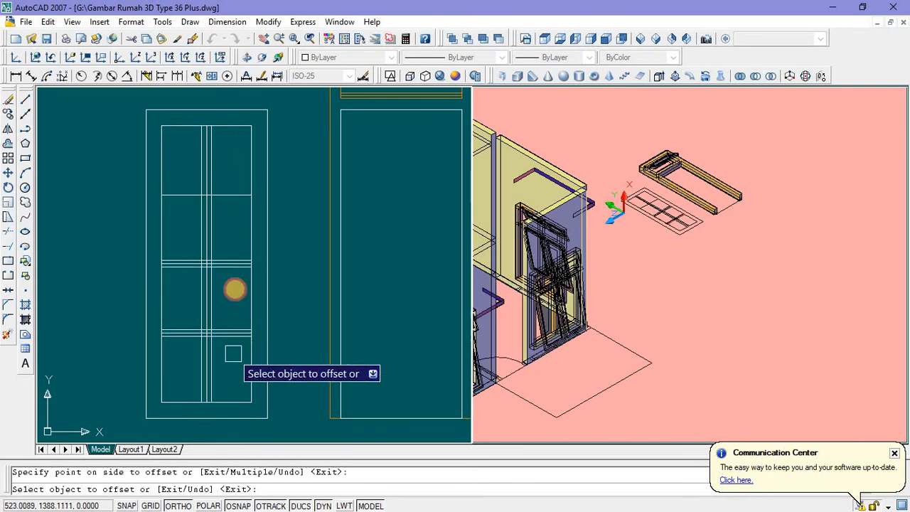
Step: Offset the door leaf's upper horizontal line 0.02 both upward and downward
left_click(232, 194)
left_click(234, 156)
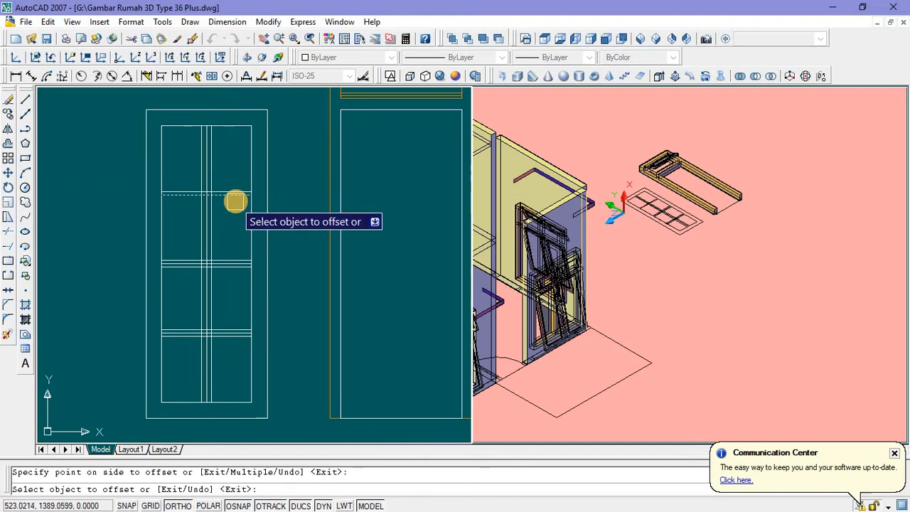
left_click(235, 196)
left_click(233, 234)
key("Escape")
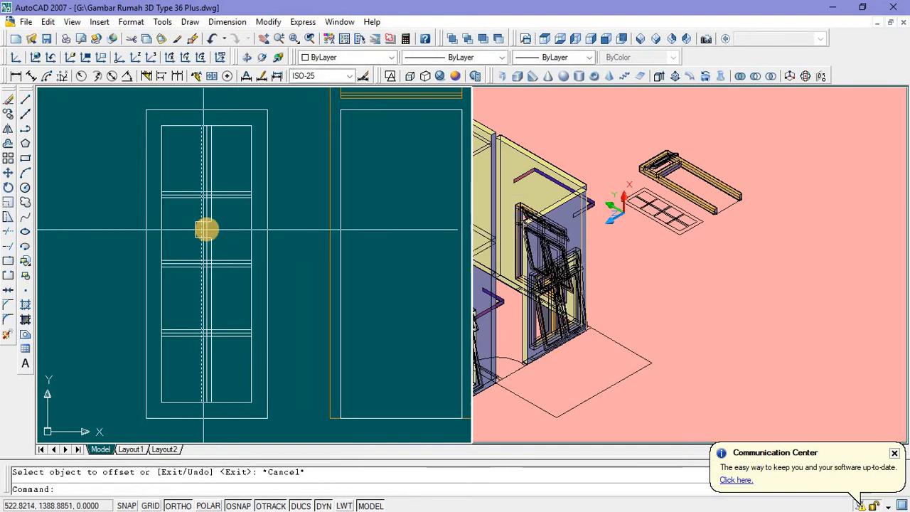
Step: Erase the door leaf's original vertical centre line and the original upper horizontal line between their offset copies
scroll(206, 229, "up", 5)
key("Delete")
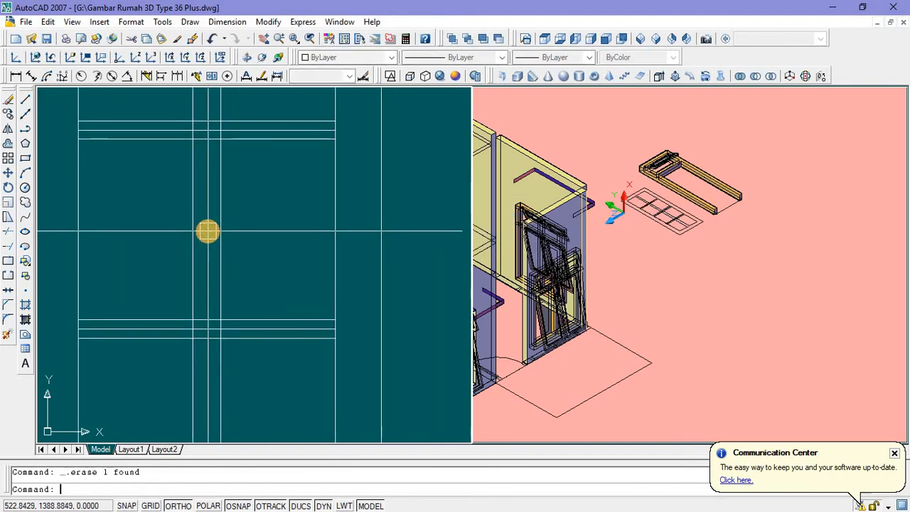
left_click(257, 129)
key("Delete")
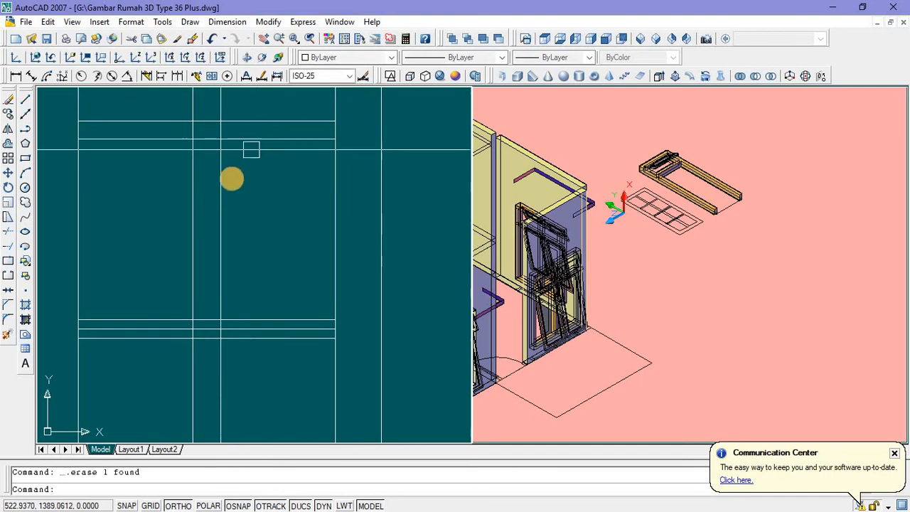
left_click(251, 331)
key("Delete")
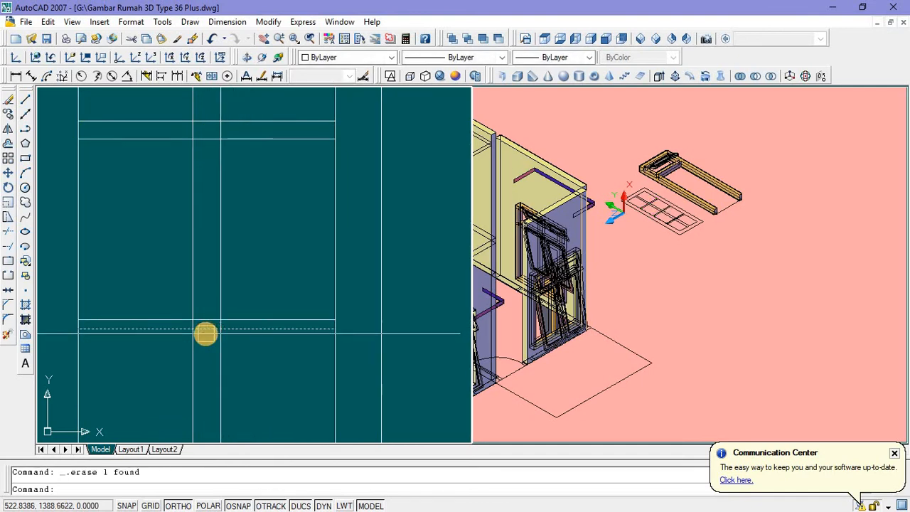
left_click(212, 40)
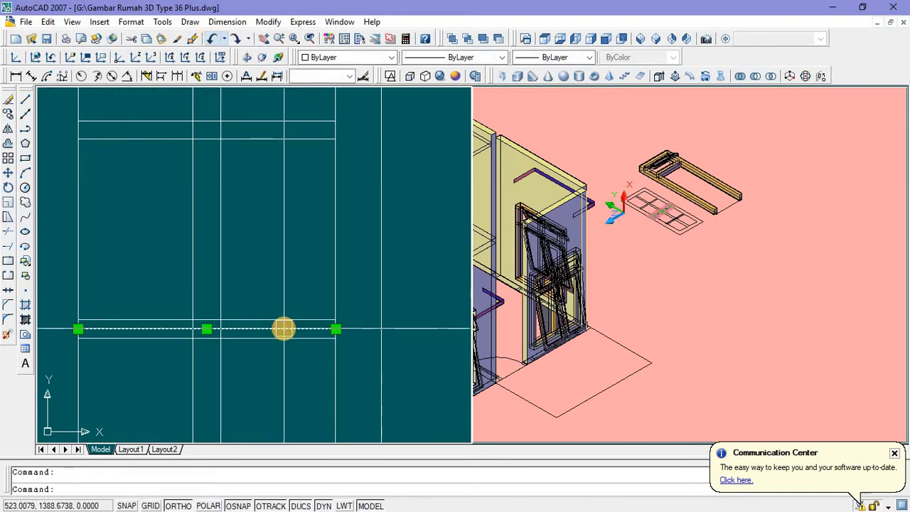
Step: Erase the original middle horizontal line lying between its two offset copies
key("Delete")
scroll(280, 199, "down", 4)
scroll(248, 325, "up", 7)
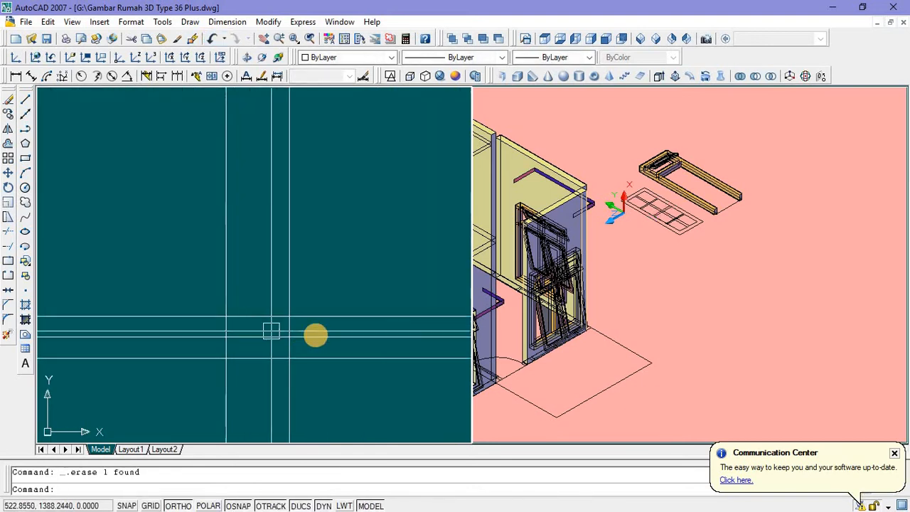
Step: Erase the door leaf's original lower horizontal line lying between its two offset copies
left_click(321, 337)
key("Delete")
scroll(295, 356, "down", 4)
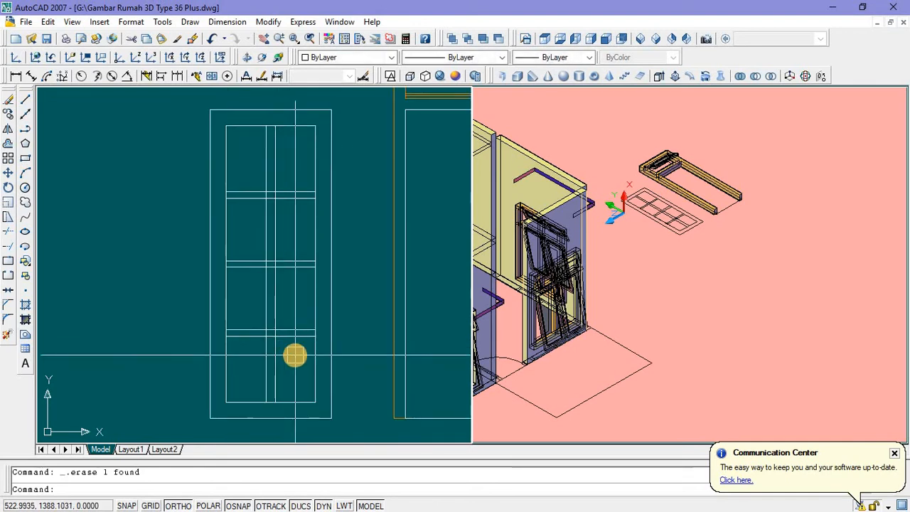
Step: Trim the lower horizontal bar's two lines where they cross the door leaf's vertical centre bar
type("tr")
key("Return")
key("Return")
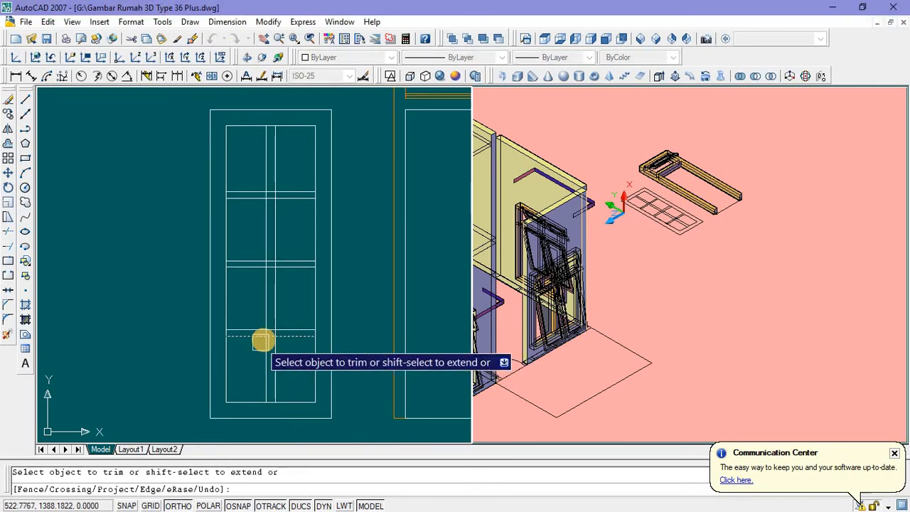
scroll(284, 338, "up", 4)
left_click(295, 285)
left_click(295, 285)
scroll(280, 367, "down", 5)
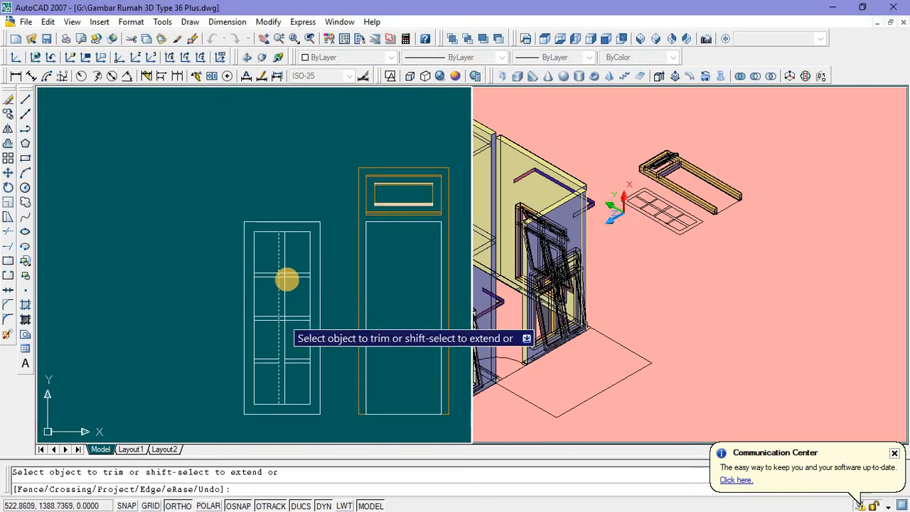
Step: Trim away the middle horizontal bar's line segments inside the door leaf's vertical centre bar
scroll(264, 377, "up", 5)
middle_click_drag(274, 328, 334, 247)
scroll(313, 222, "down", 4)
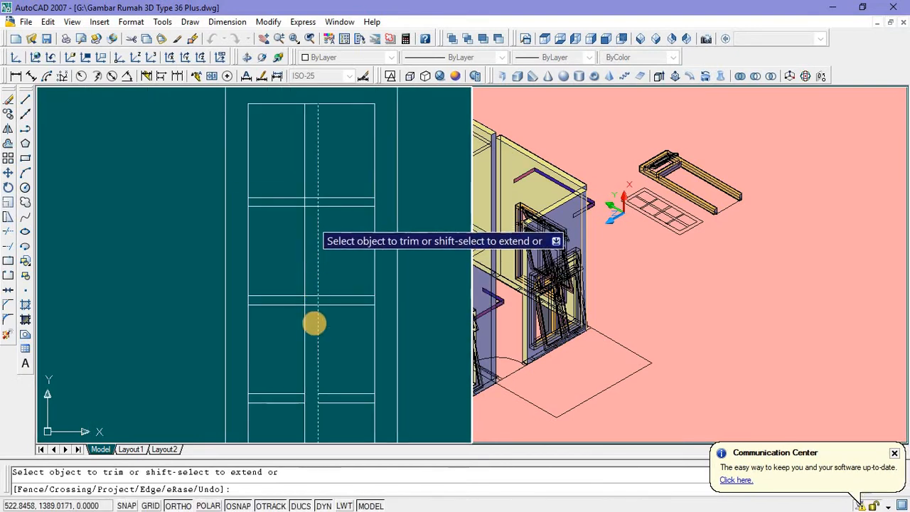
scroll(314, 327, "up", 6)
left_click(298, 221)
left_click(283, 183)
scroll(280, 261, "down", 4)
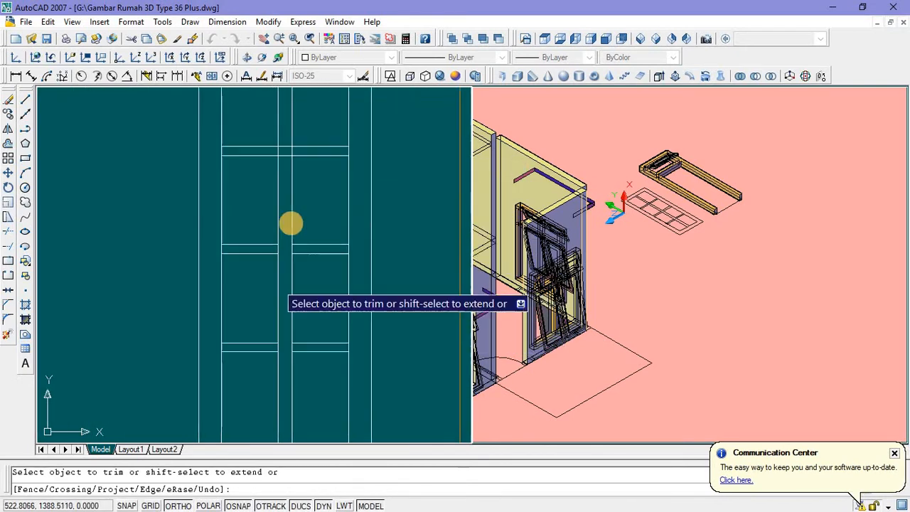
Step: Trim the upper horizontal bar's lines between the two vertical bar lines and finish trimming
middle_click_drag(282, 190, 266, 323)
scroll(265, 286, "up", 3)
left_click(284, 310)
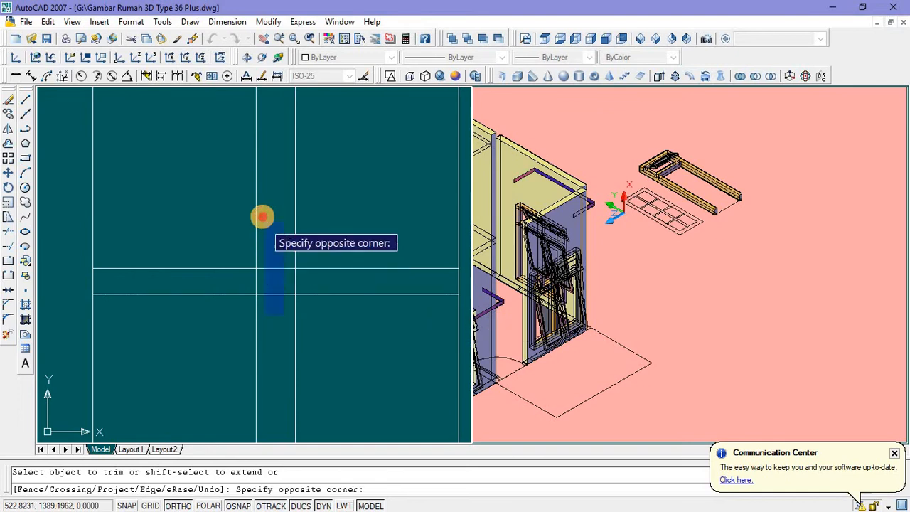
left_click(260, 215)
scroll(260, 256, "down", 4)
key("Escape")
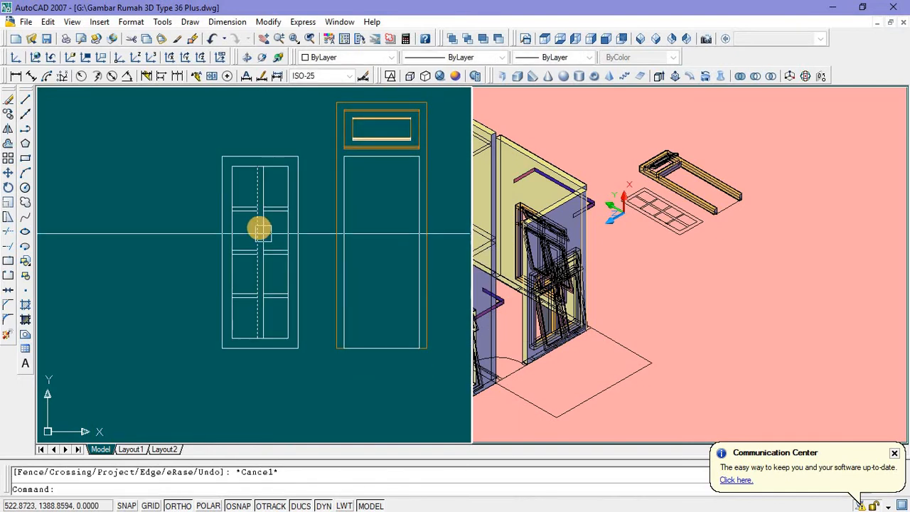
Step: Draw a rectangle around the door leaf's upper-left pane, from the inner border corner to the bars' corner
scroll(258, 226, "up", 4)
scroll(258, 227, "down", 2)
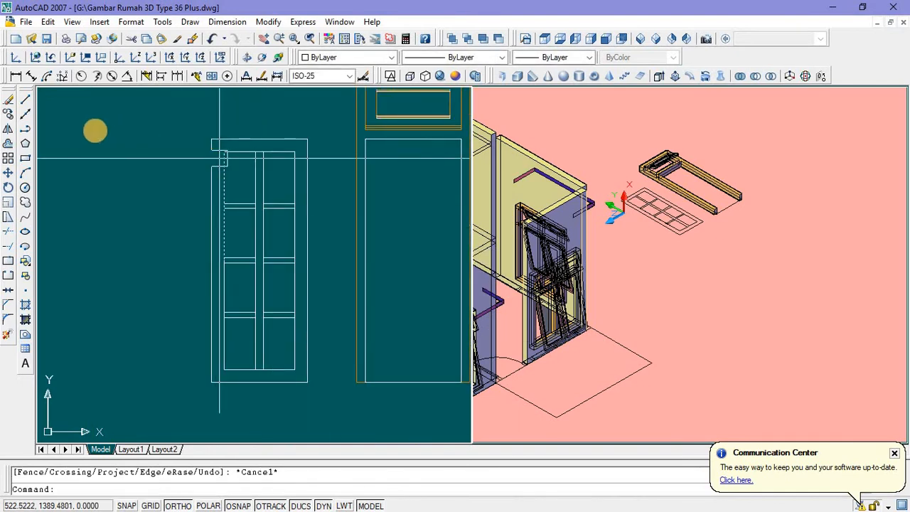
left_click(26, 158)
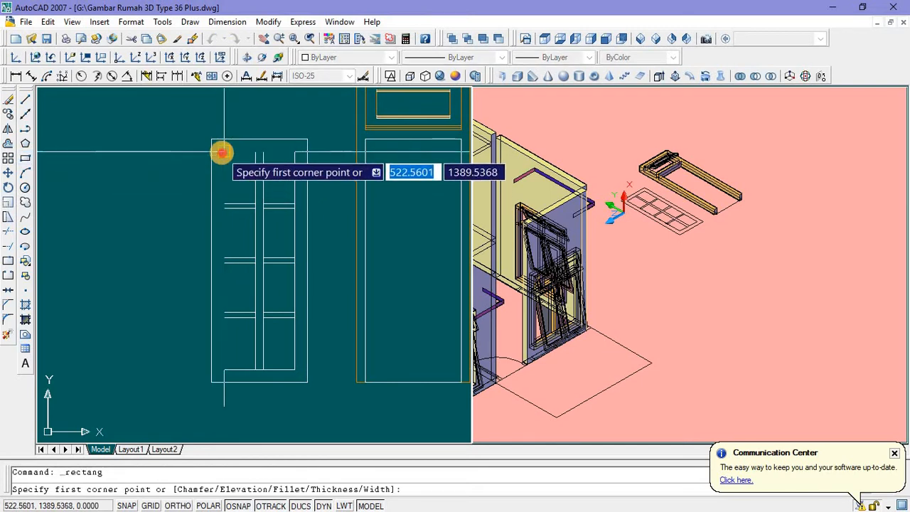
left_click(223, 152)
left_click(255, 203)
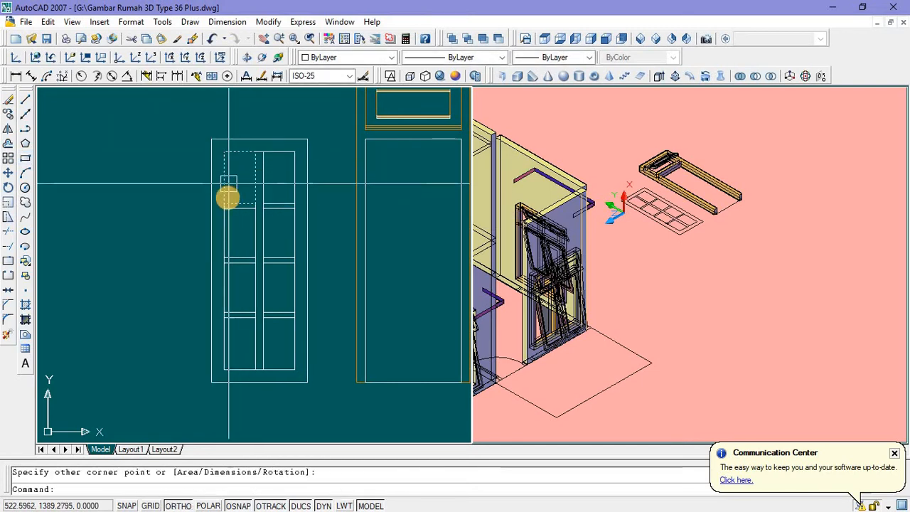
Step: Try to offset the upper-left pane's rectangle inward with a distance of 0.025
scroll(227, 197, "up", 3)
middle_click_drag(219, 213, 205, 258)
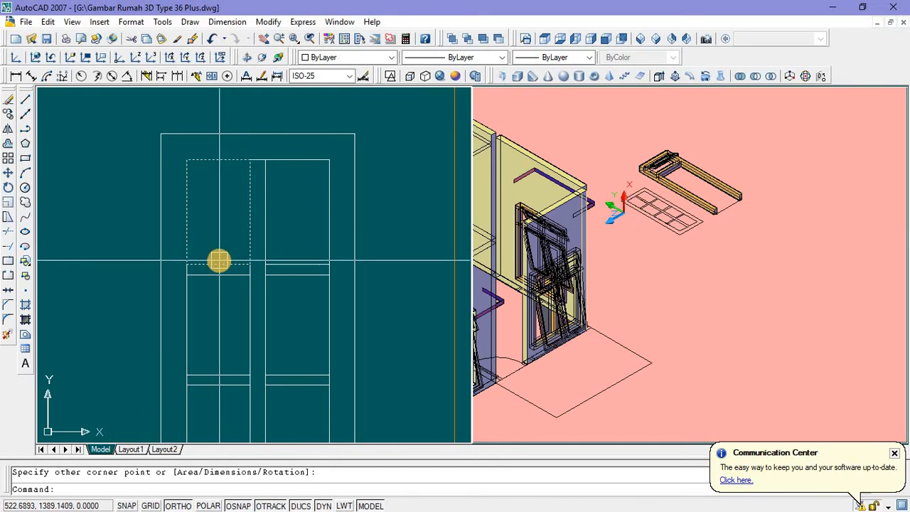
left_click(219, 262)
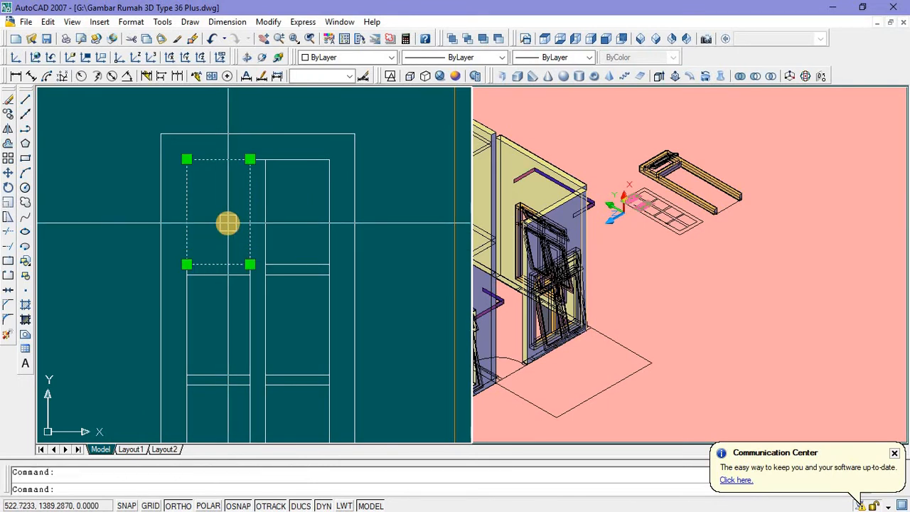
type("o")
key("Return")
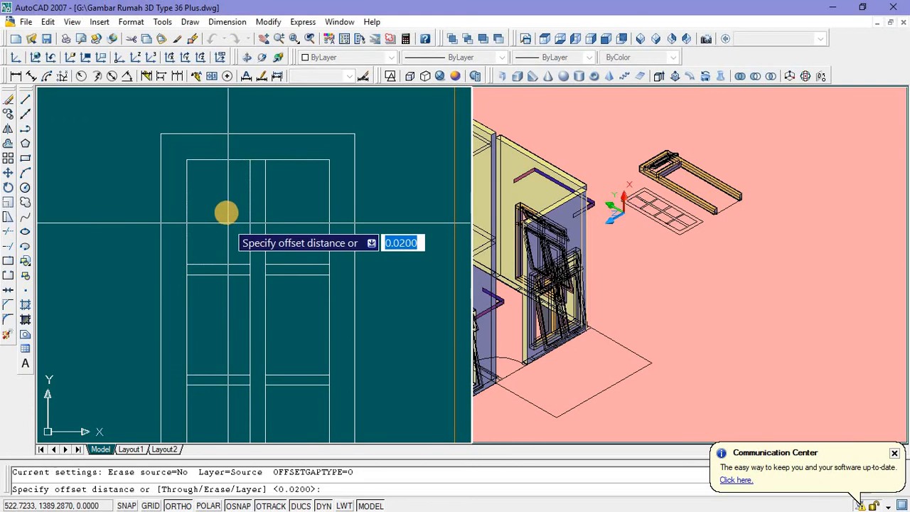
type("0.0")
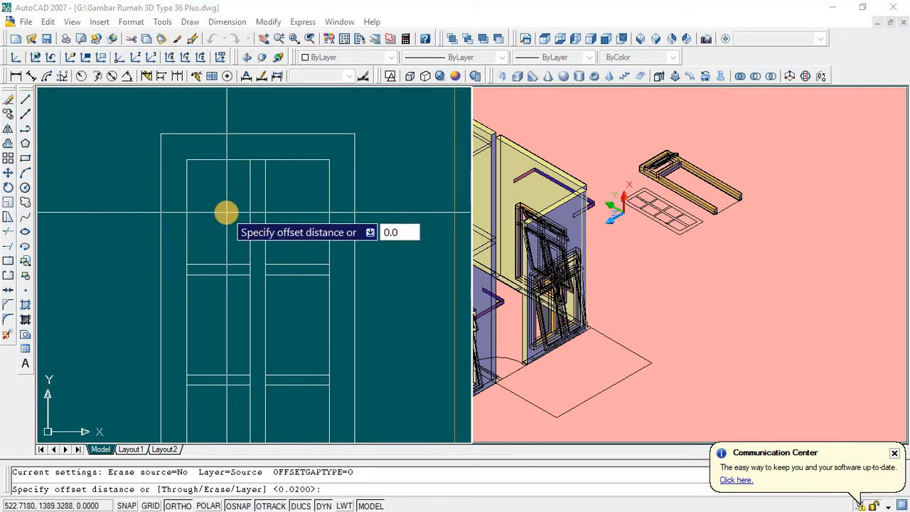
type("25")
key("Return")
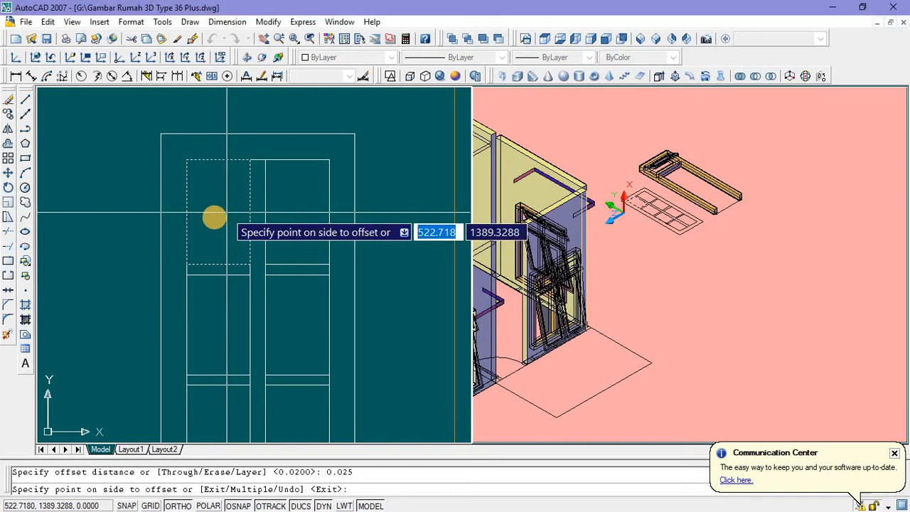
left_click(195, 229)
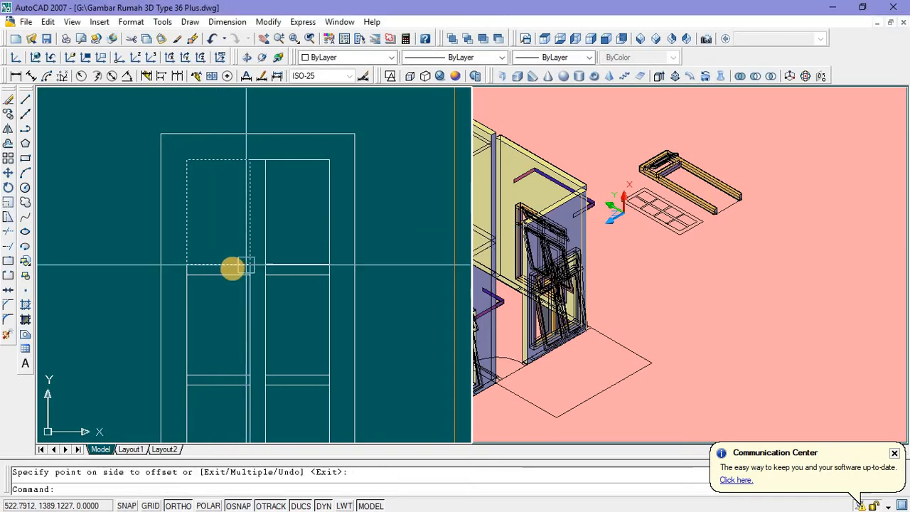
Step: Offset the upper-left pane's rectangle 0.025 inward, and erase the resulting inner rectangle
key("Return")
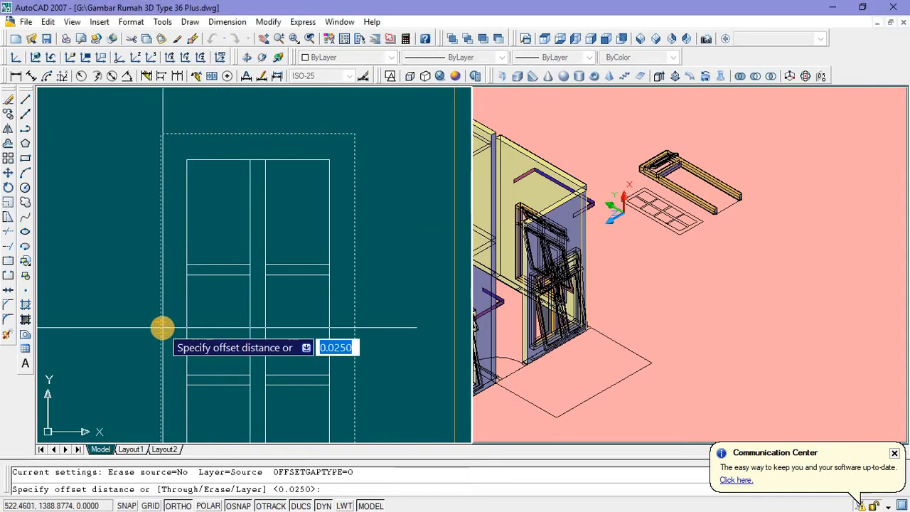
type("0")
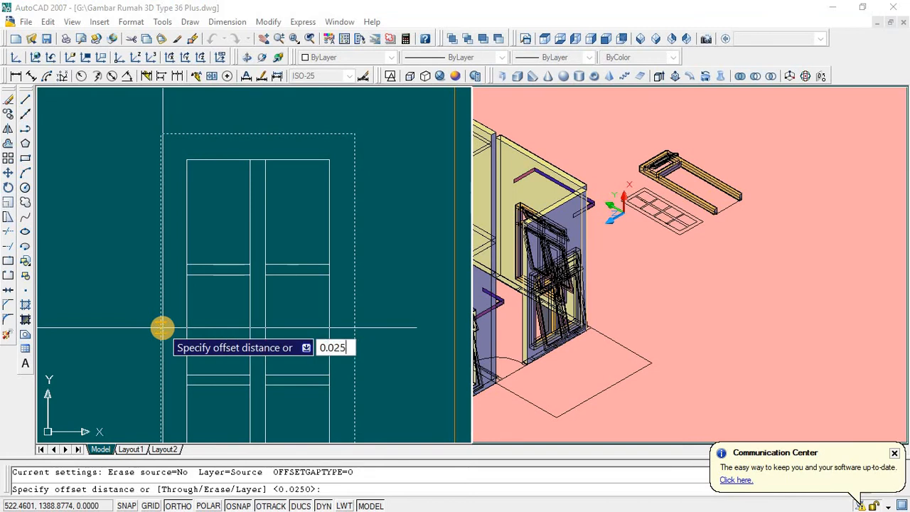
key("Return")
left_click(188, 241)
left_click(229, 238)
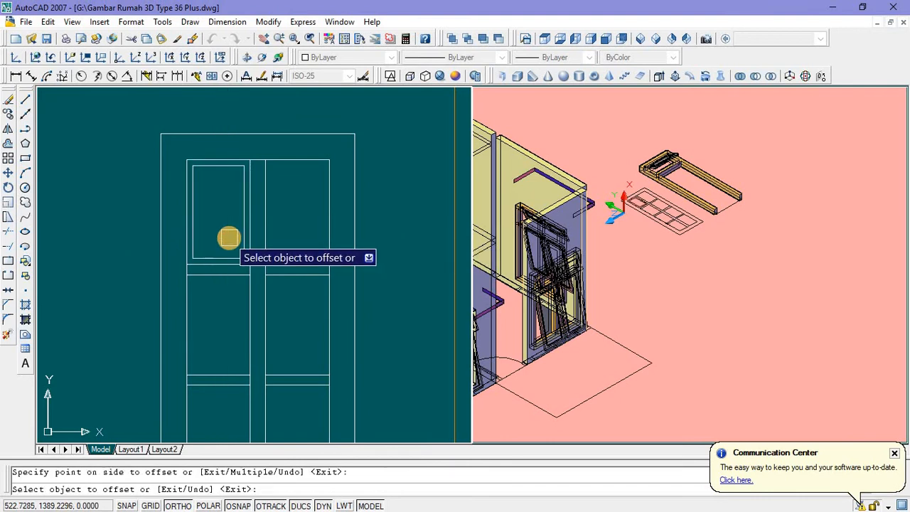
key("Escape")
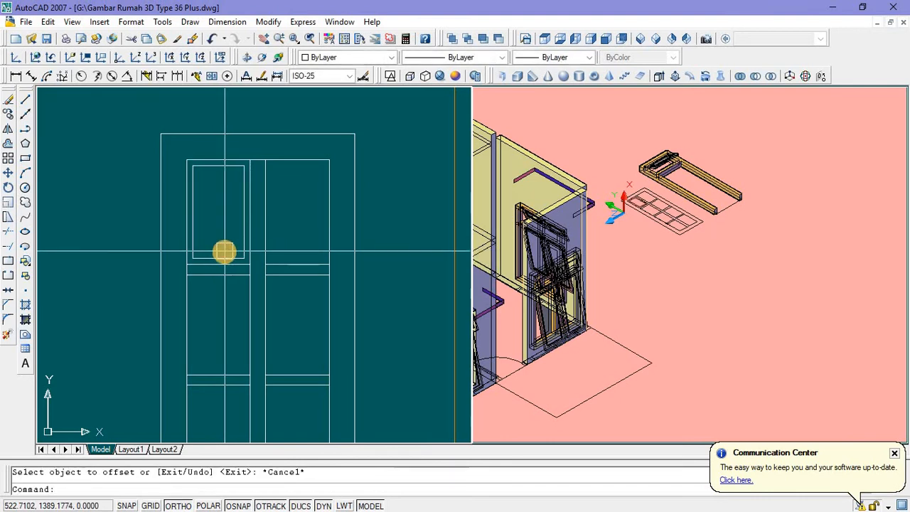
left_click(224, 235)
key("Delete")
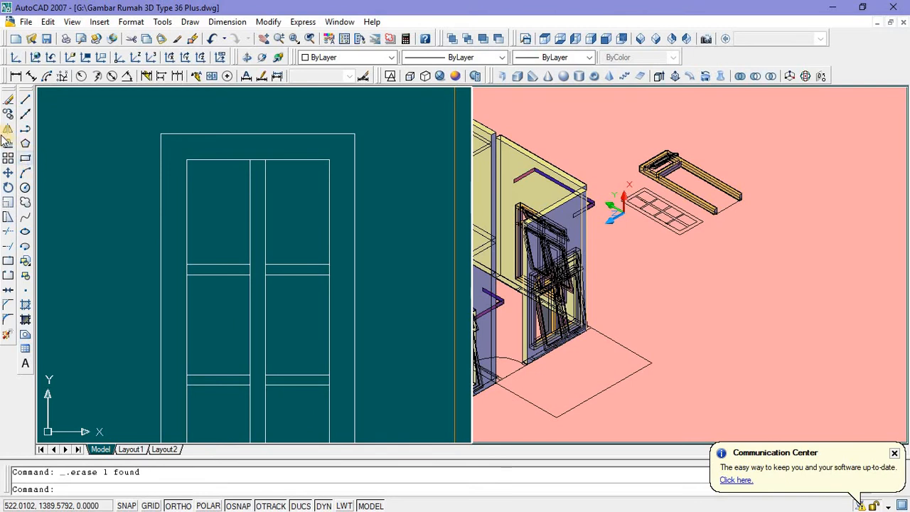
Step: Offset the upper-left pane's rectangle 0.04 to its inside
left_click(8, 144)
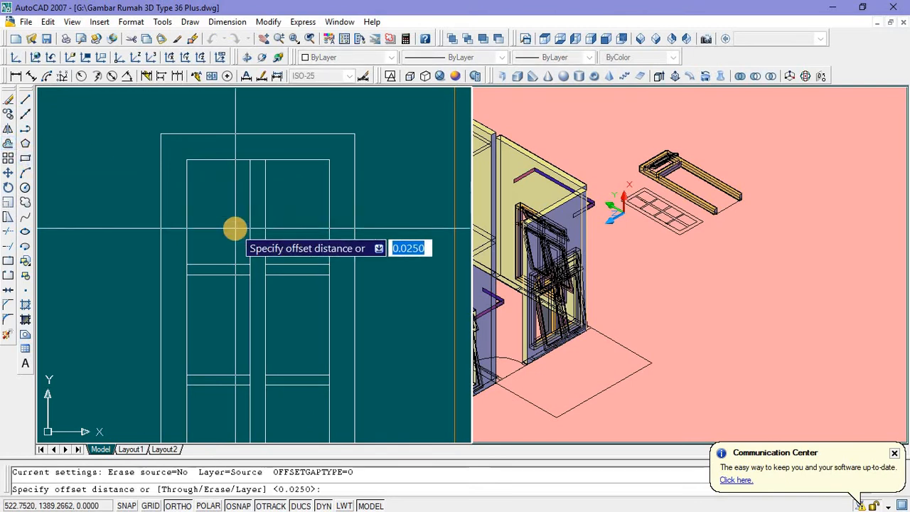
type("0")
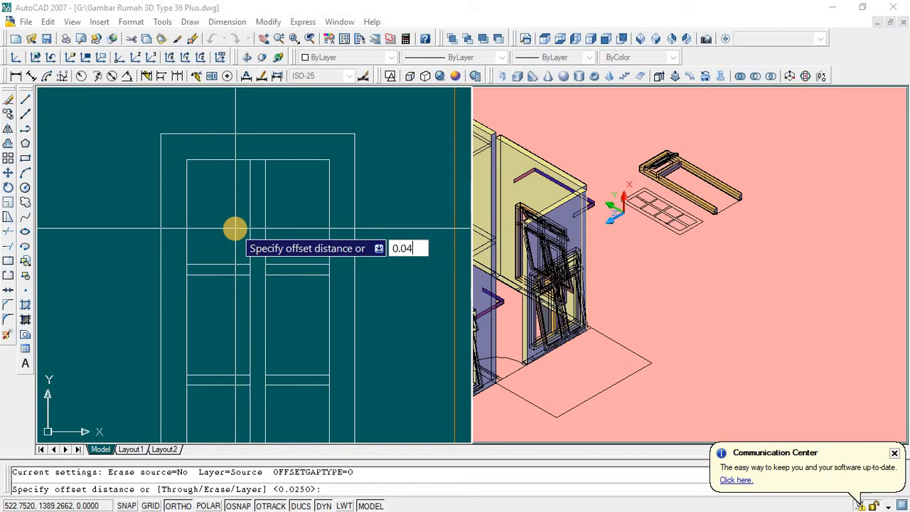
type(".04")
key("Return")
left_click(189, 235)
left_click(230, 235)
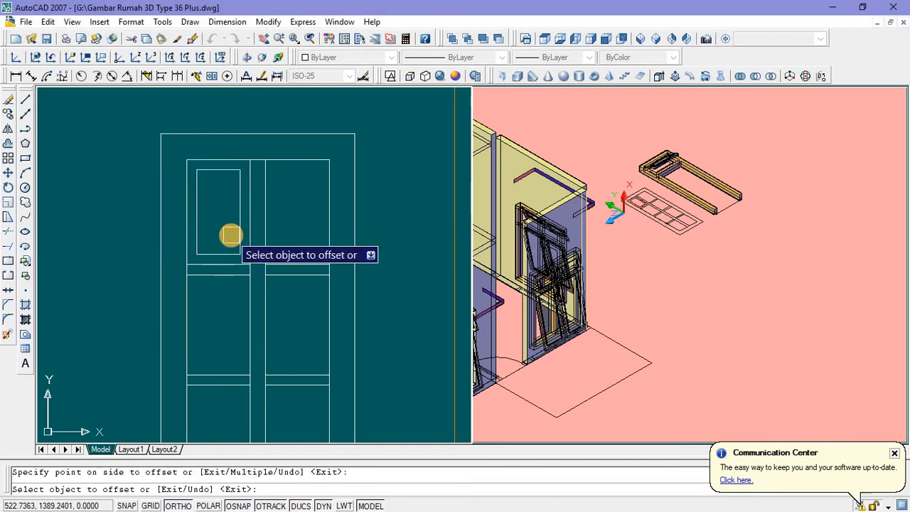
key("Escape")
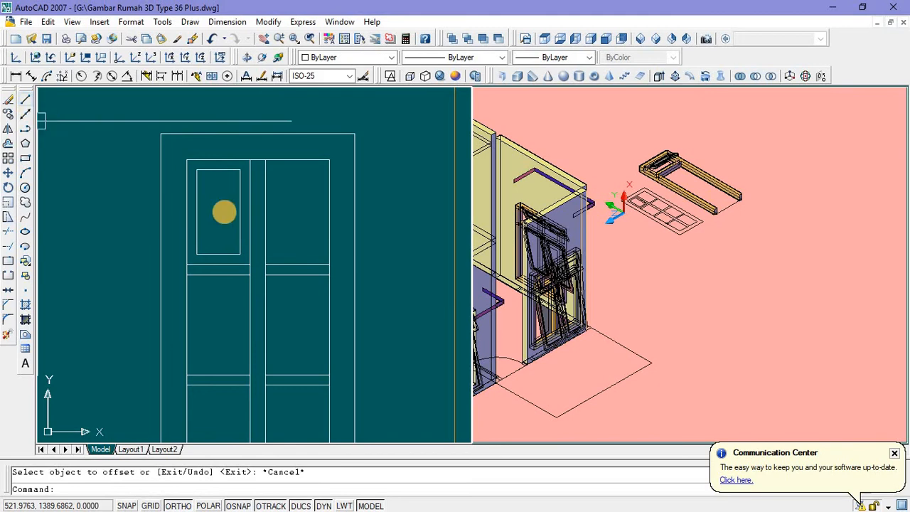
Step: Copy the complete door leaf drawing horizontally to the empty area left of the original
scroll(203, 268, "up", 3)
left_click(209, 262)
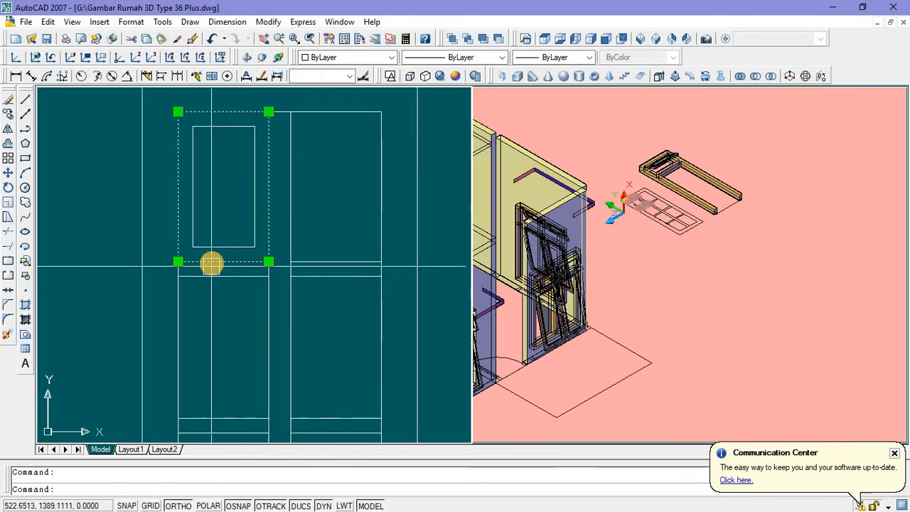
scroll(212, 264, "down", 2)
scroll(211, 213, "down", 2)
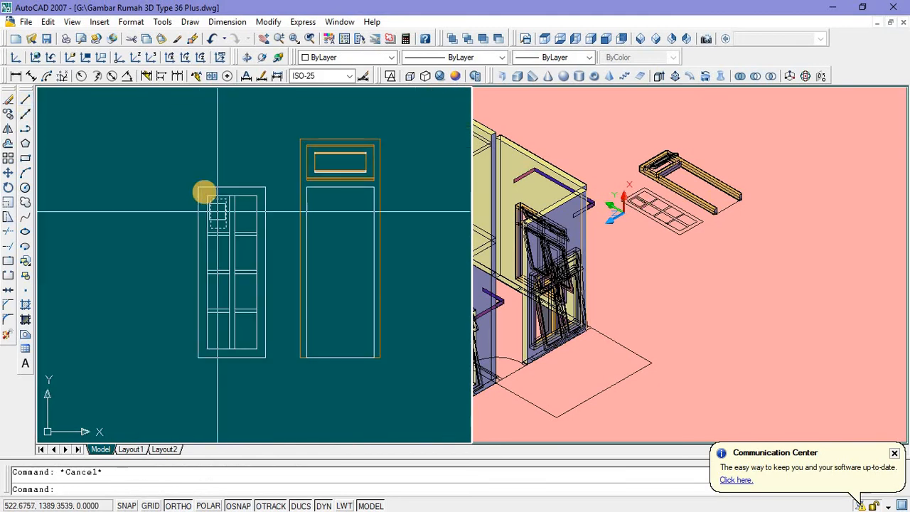
left_click(173, 142)
left_click(298, 368)
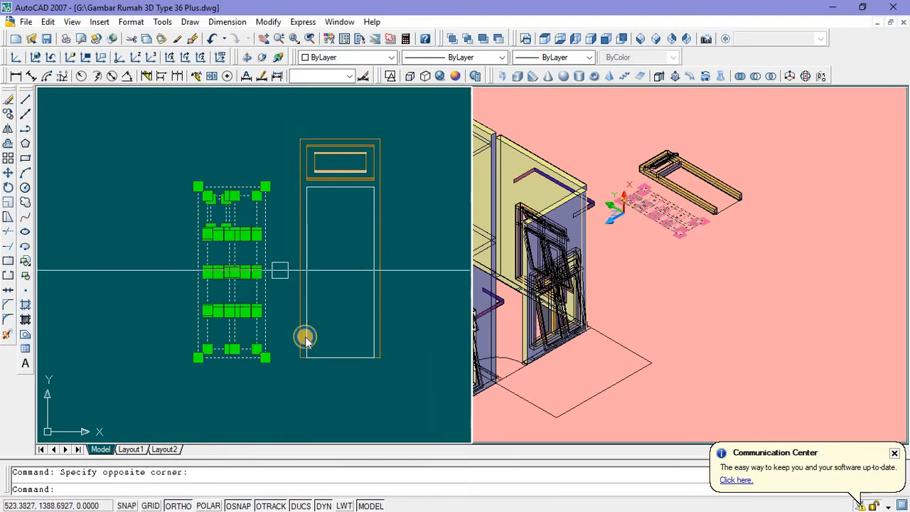
right_click(282, 341)
left_click(317, 381)
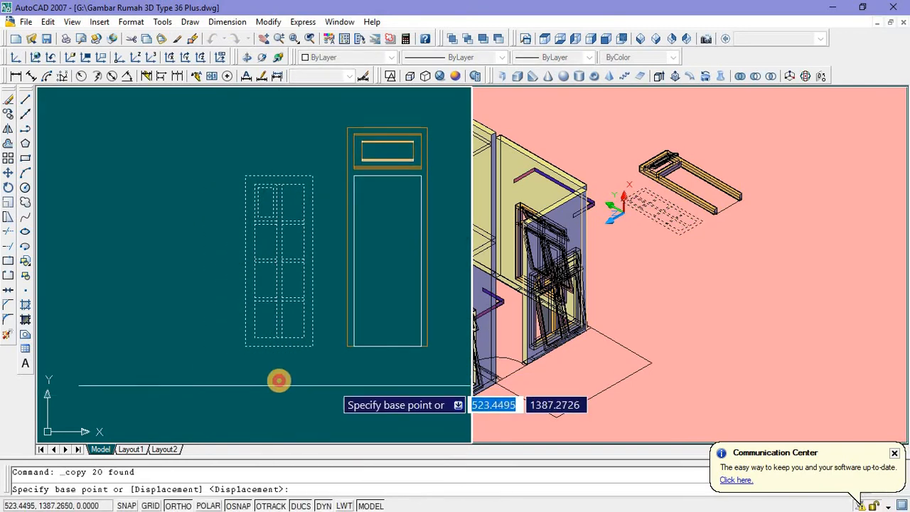
left_click(278, 380)
left_click(204, 372)
key("Escape")
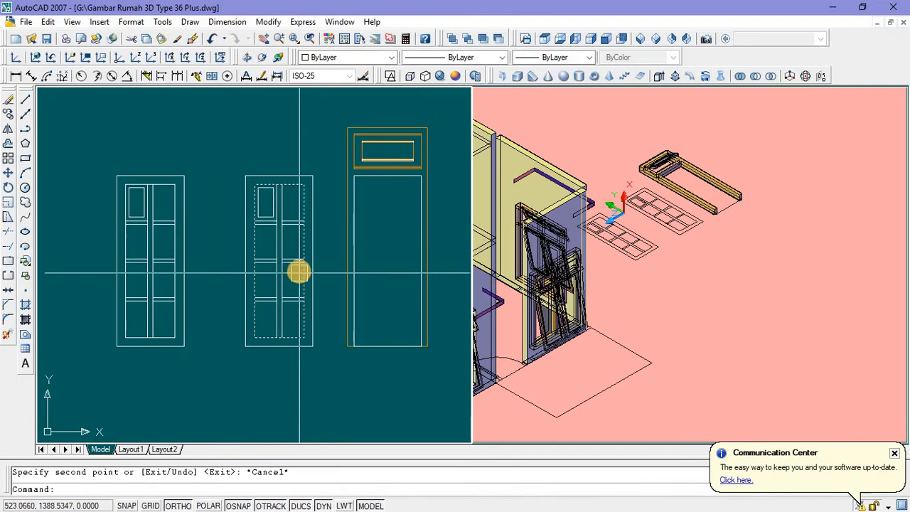
Step: Extrude the outer border rectangle of the original door leaf to a height of 0.04
scroll(289, 177, "up", 2)
left_click(274, 156)
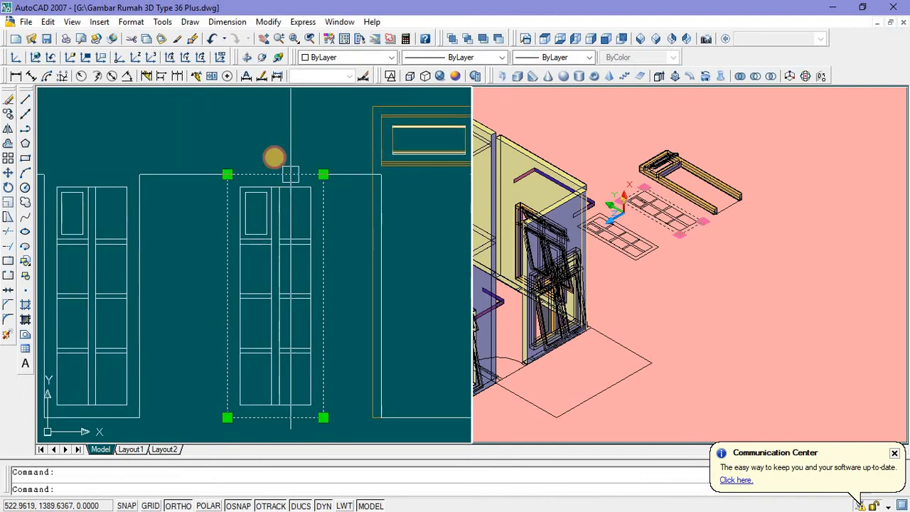
scroll(276, 153, "down", 2)
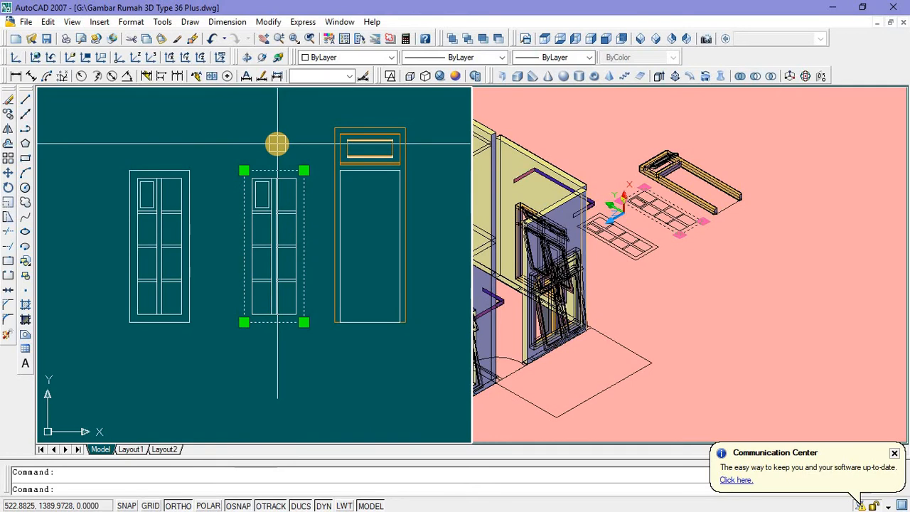
type("ext")
key("Return")
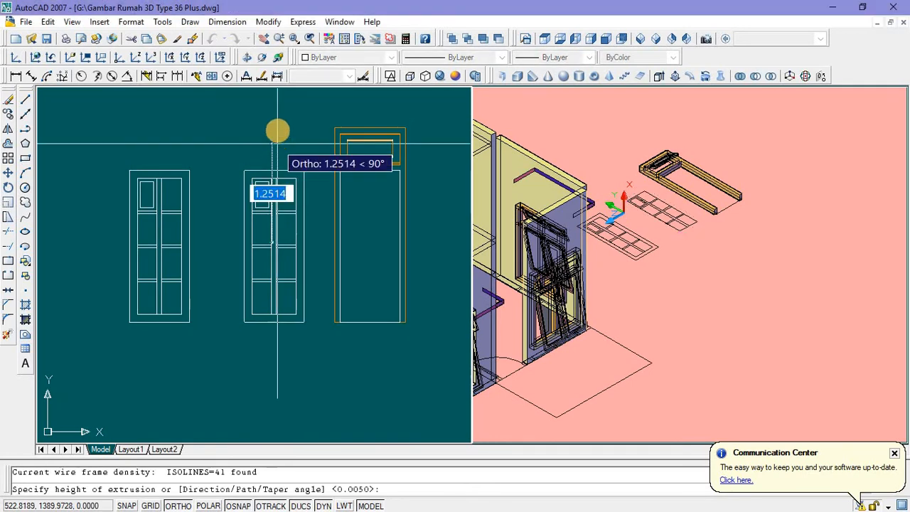
type("0.")
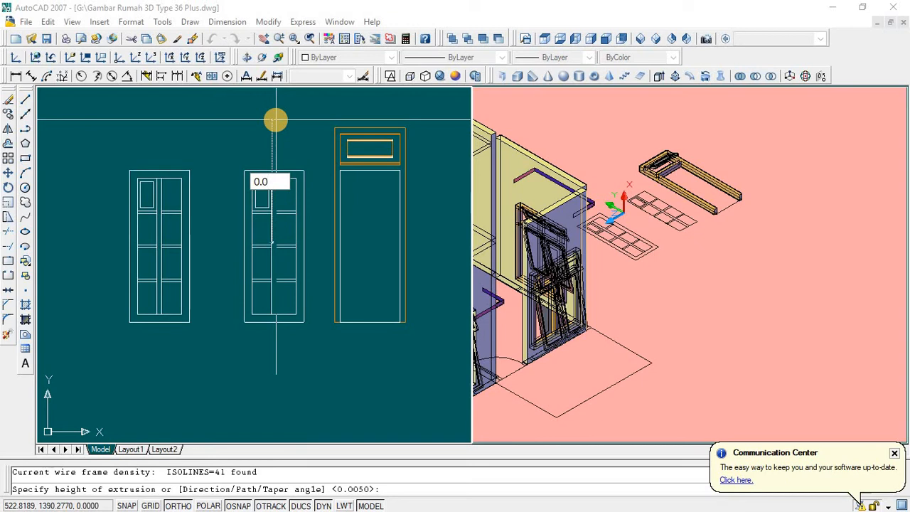
type("04")
key("Return")
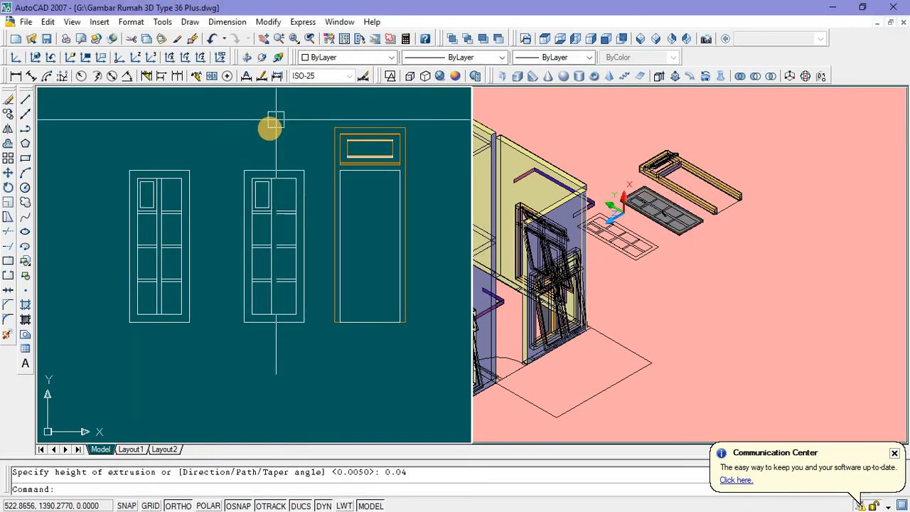
Step: Extrude the inner border rectangle of the original door leaf to a height of 5
scroll(281, 191, "up", 2)
left_click(300, 183)
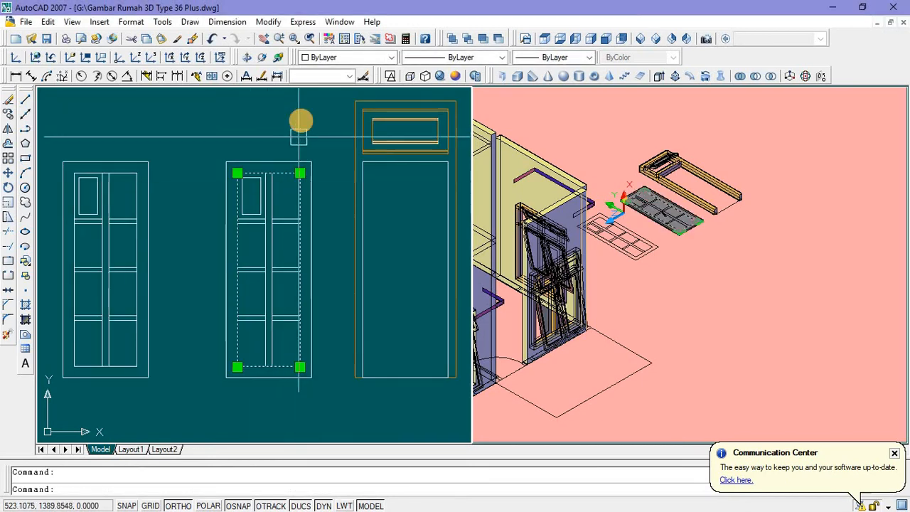
type("ex")
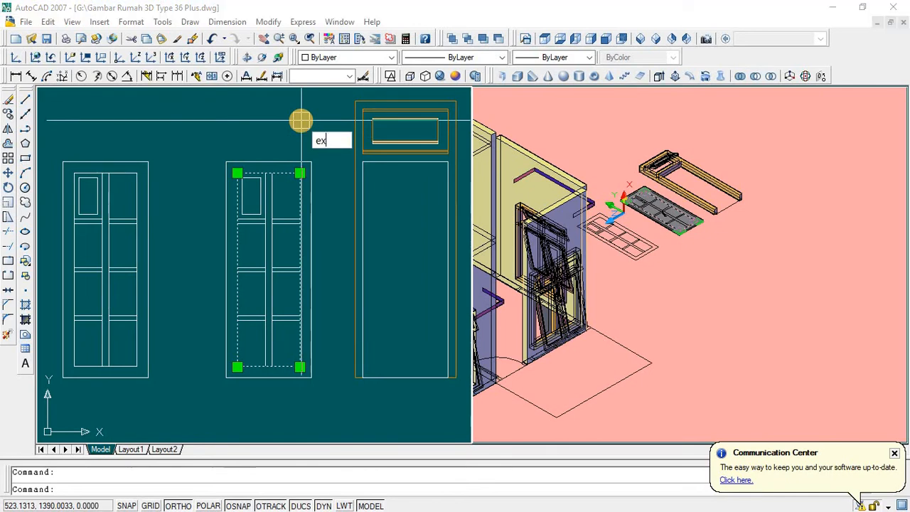
type("t")
key("Return")
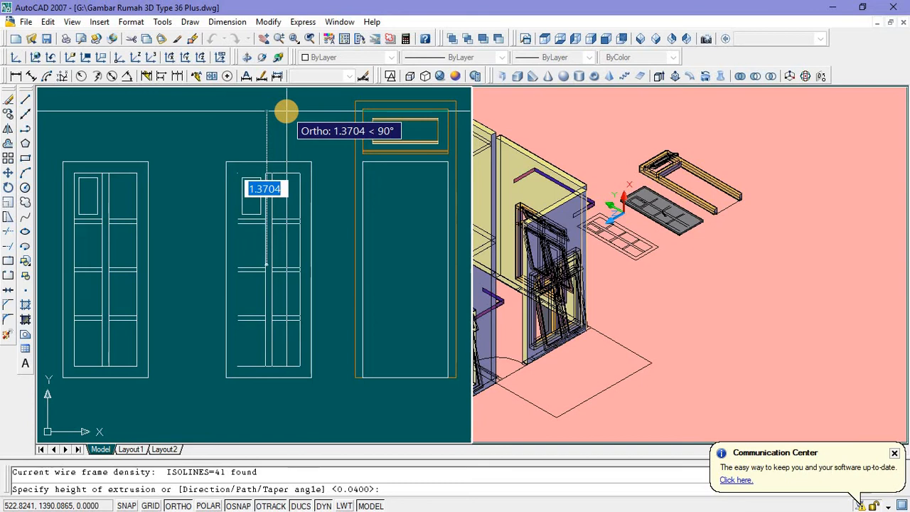
type("5")
key("Return")
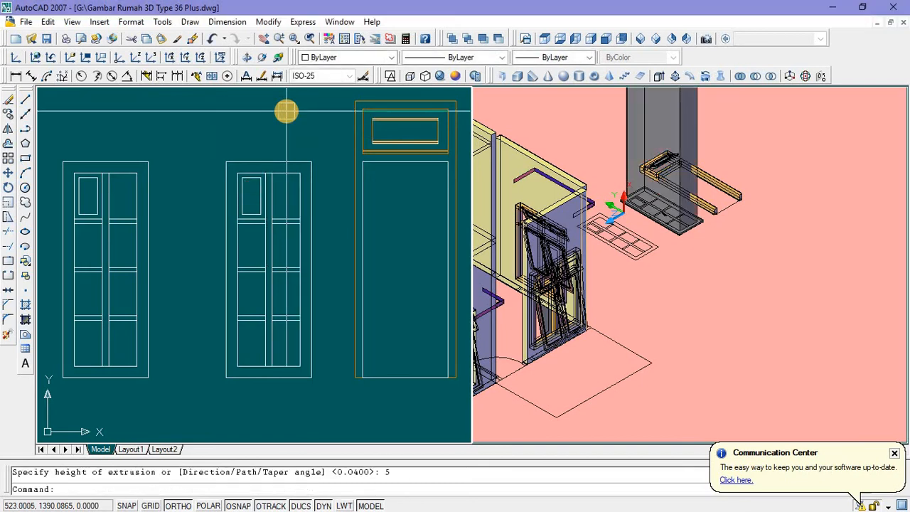
Step: Move the tall inner block straight down in the 3D view so it passes completely through the door leaf slab
left_click(785, 250)
scroll(769, 260, "down", 2)
left_click(722, 159)
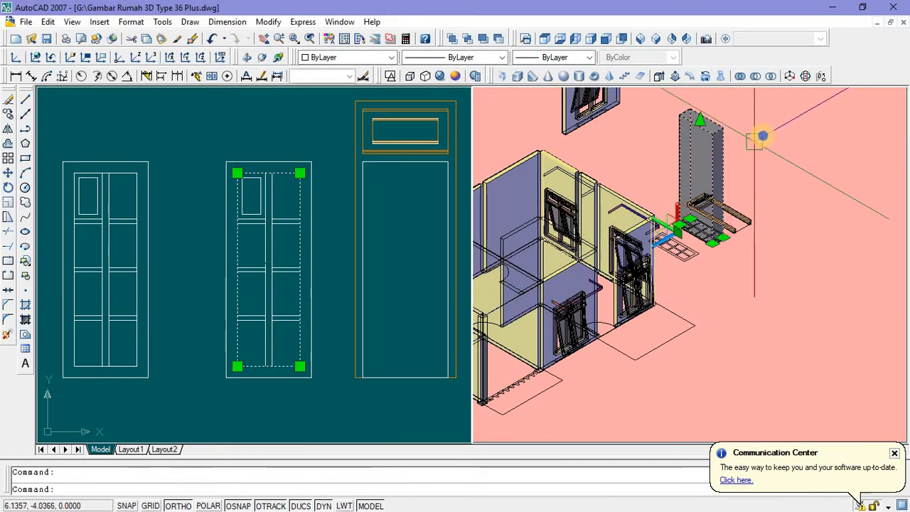
right_click(755, 138)
left_click(780, 275)
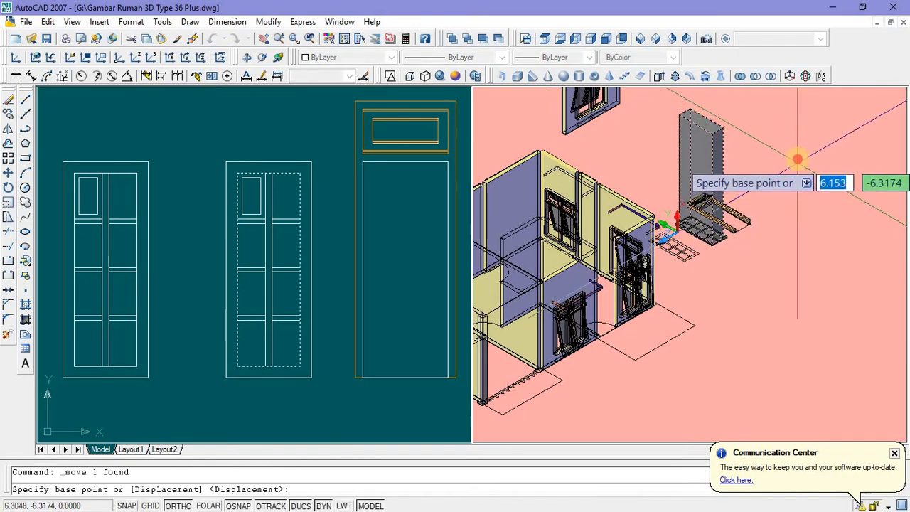
left_click(798, 159)
left_click(801, 178)
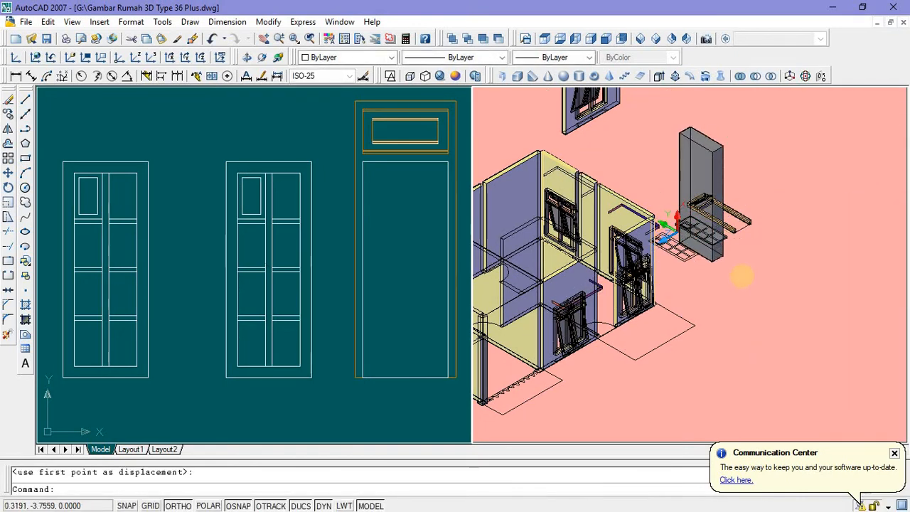
Step: Subtract the tall inner block from the 0.04 thick door leaf slab to leave a hollow border frame
left_click(755, 76)
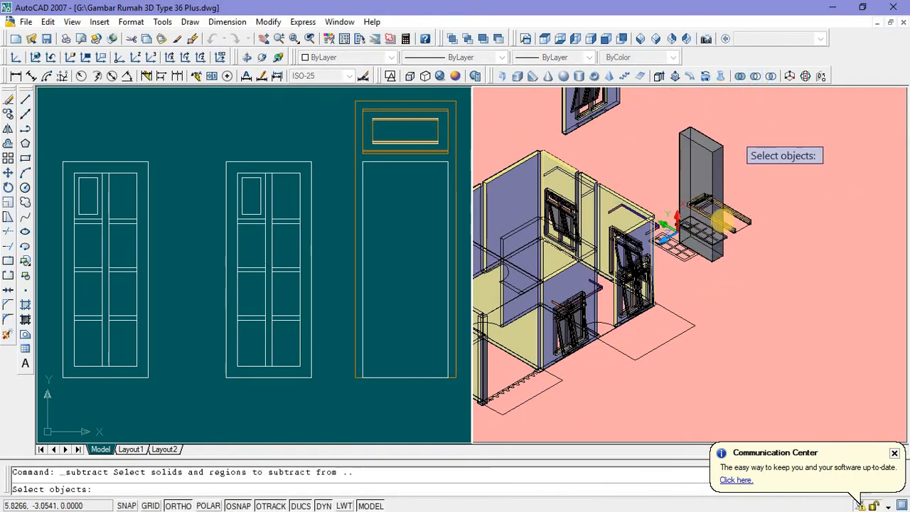
scroll(739, 142, "up", 6)
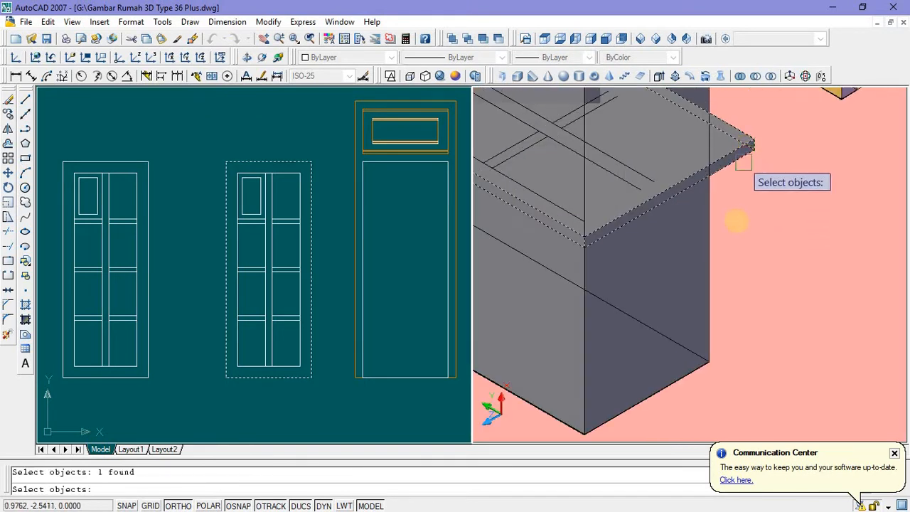
scroll(736, 221, "down", 5)
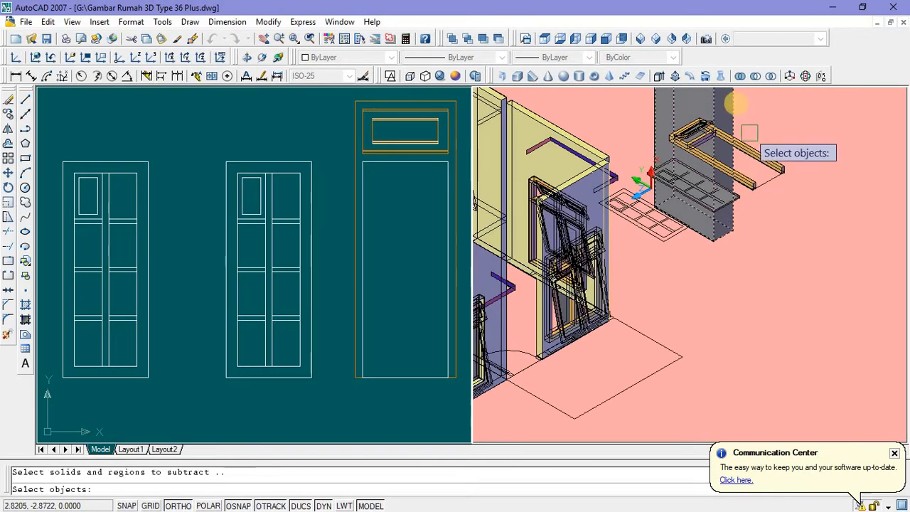
key("Return")
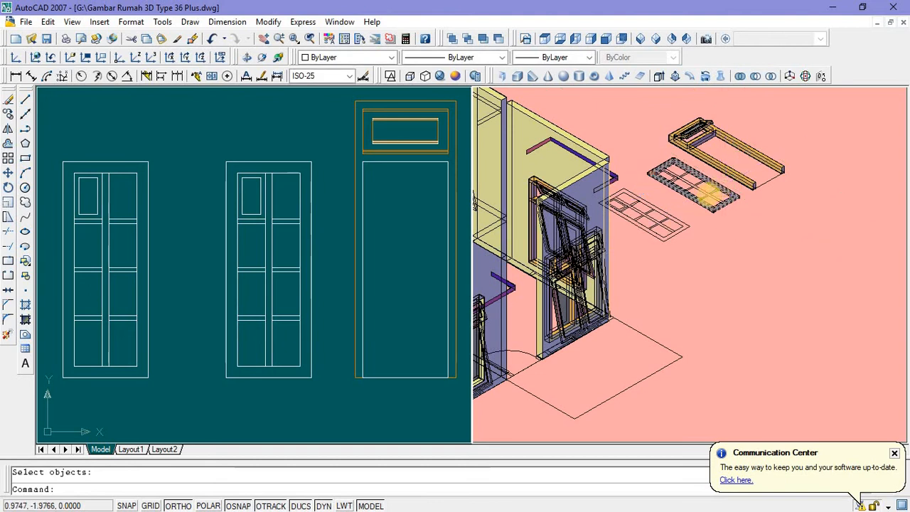
scroll(720, 189, "up", 2)
left_click(340, 227)
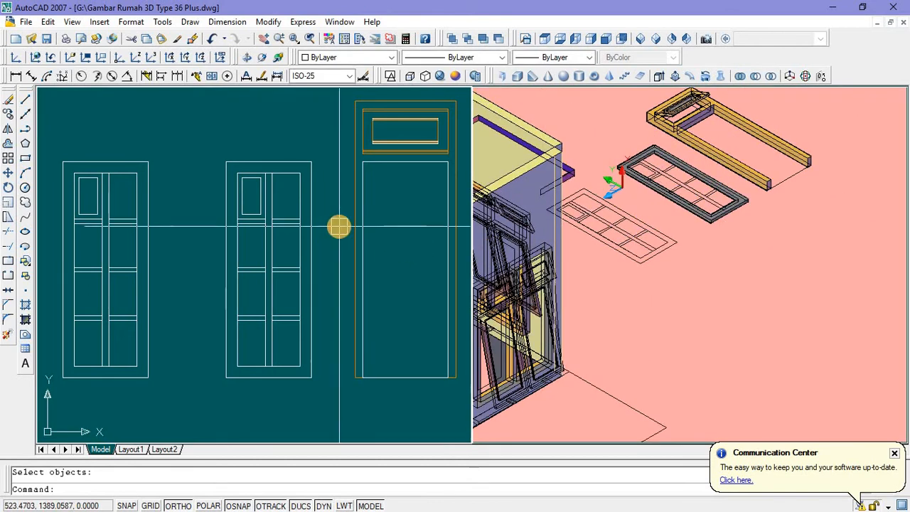
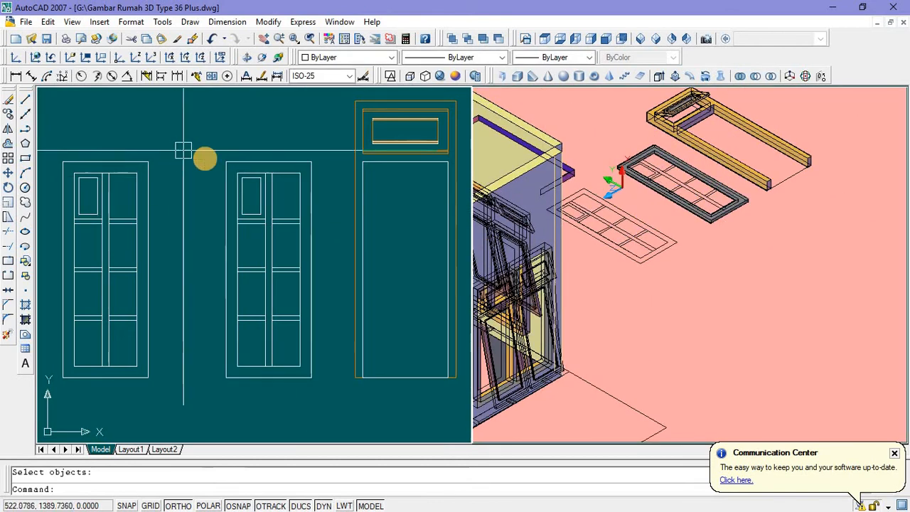
Step: Draw a rectangle about 0.06 by 1.73 over the vertical dividing bar, spanning the full height of the original leaf's opening
left_click(25, 158)
scroll(260, 167, "up", 4)
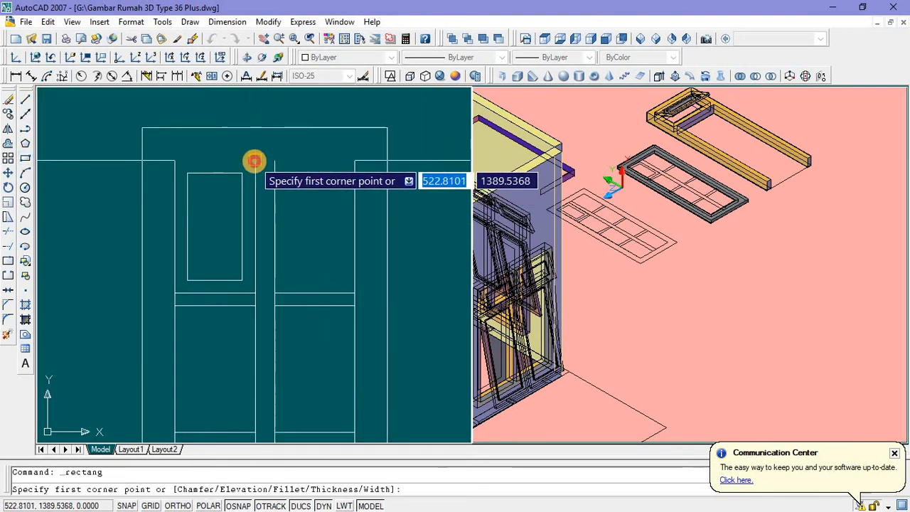
left_click(255, 161)
scroll(260, 207, "down", 3)
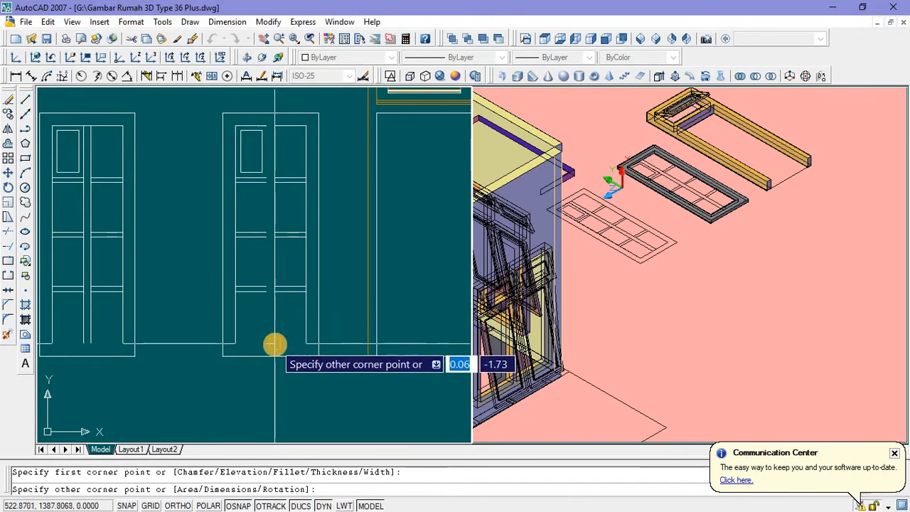
key("Escape")
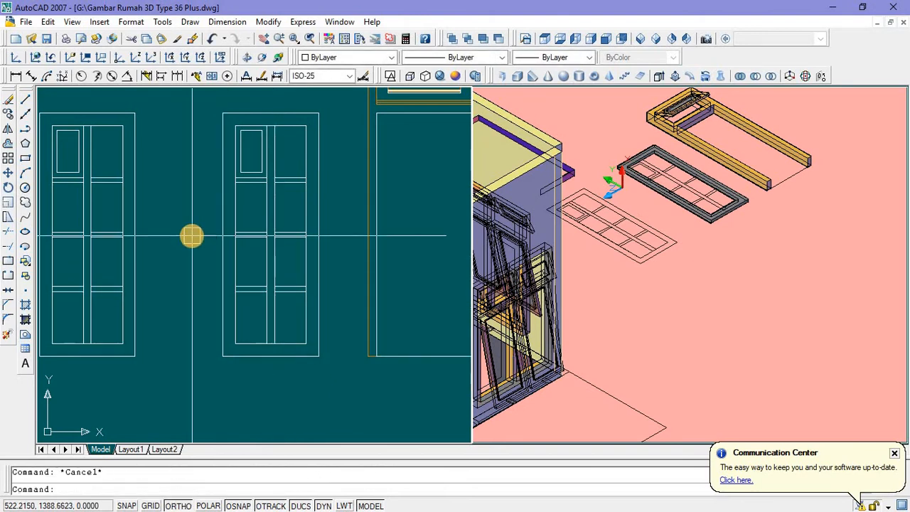
Step: Extrude the vertical dividing bar's rectangle to a height of 0.04
left_click(270, 273)
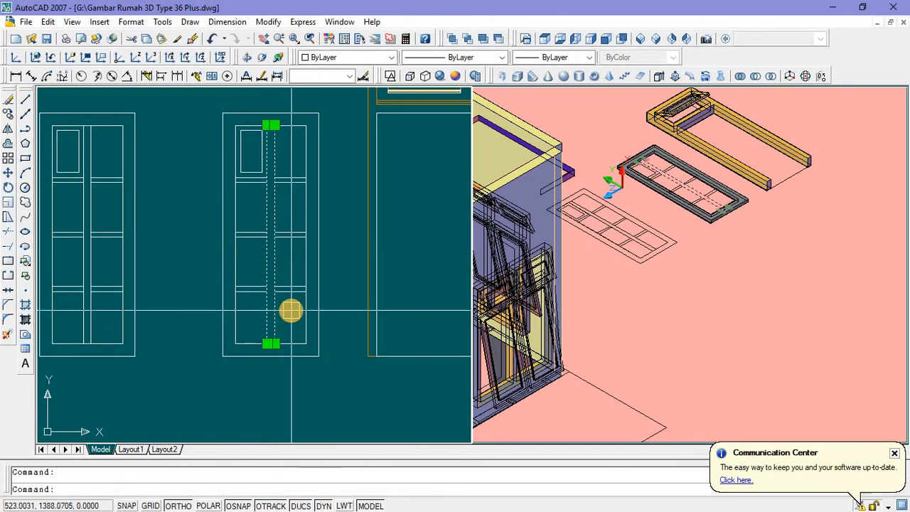
type("ext")
key("Return")
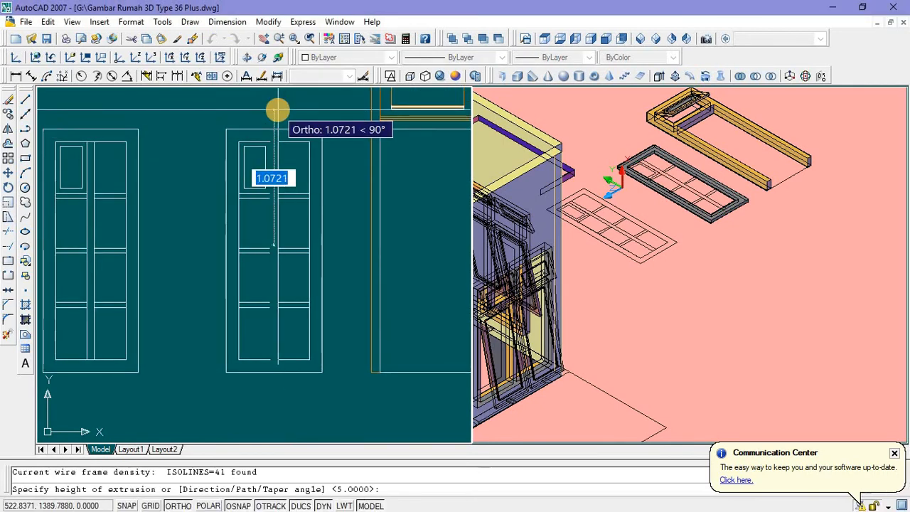
type("0.04")
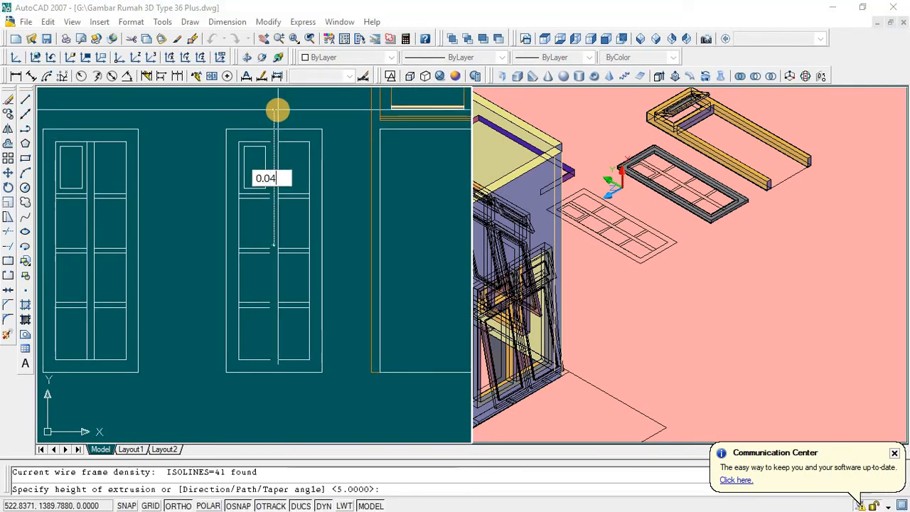
key("Return")
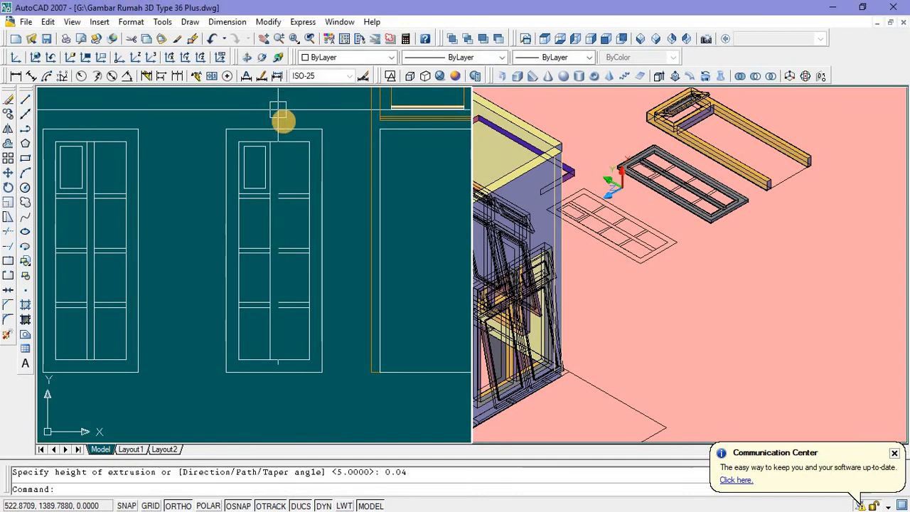
Step: Draw a rectangle over the upper-left horizontal dividing bar, from the border to the vertical bar
left_click(25, 158)
scroll(245, 191, "up", 3)
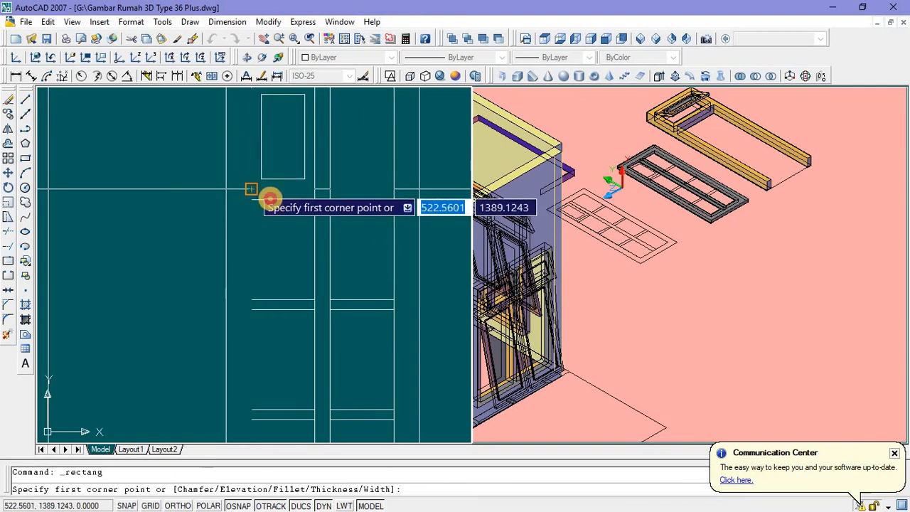
left_click(253, 189)
left_click(315, 200)
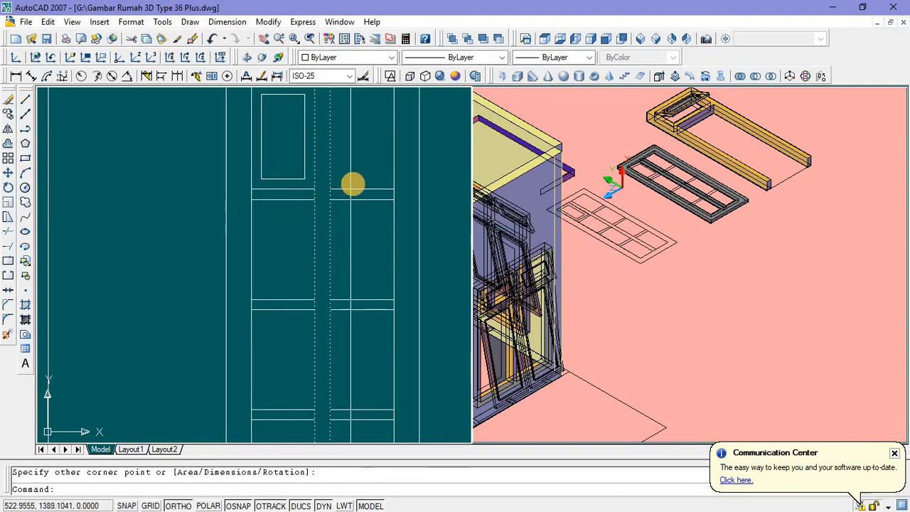
Step: Copy the upper-left bar's rectangle onto the matching bar on the other side of the vertical divider
left_click(305, 199)
right_click(342, 163)
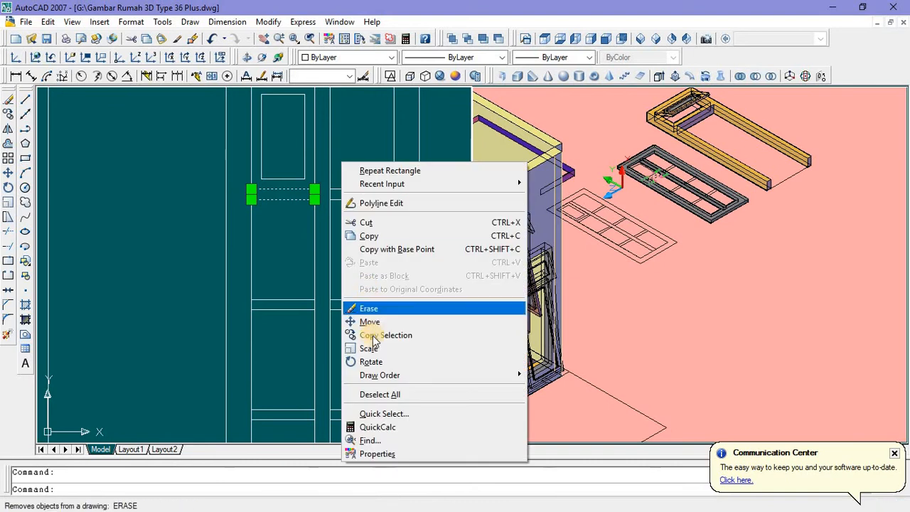
left_click(370, 335)
left_click(315, 200)
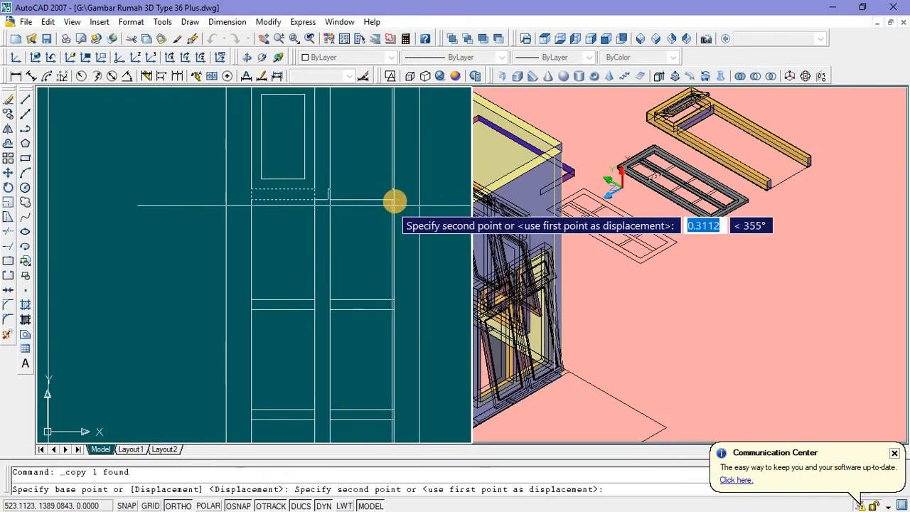
left_click(394, 199)
key("Escape")
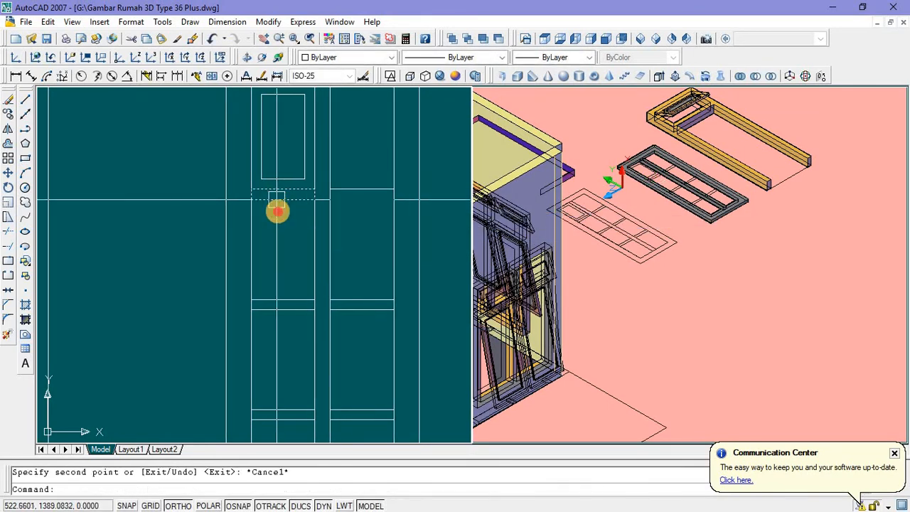
Step: Extrude the upper-left horizontal bar's rectangle to a height of 0.04
type("ext")
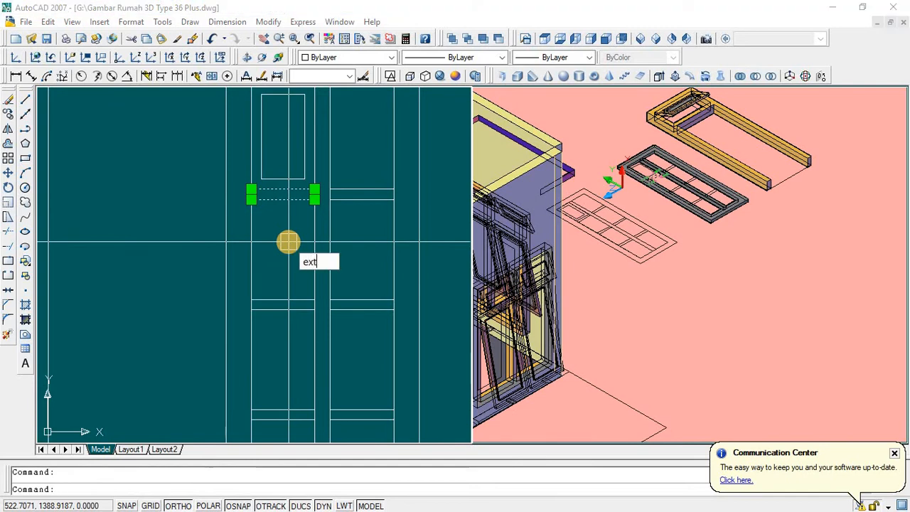
key("Return")
type("0")
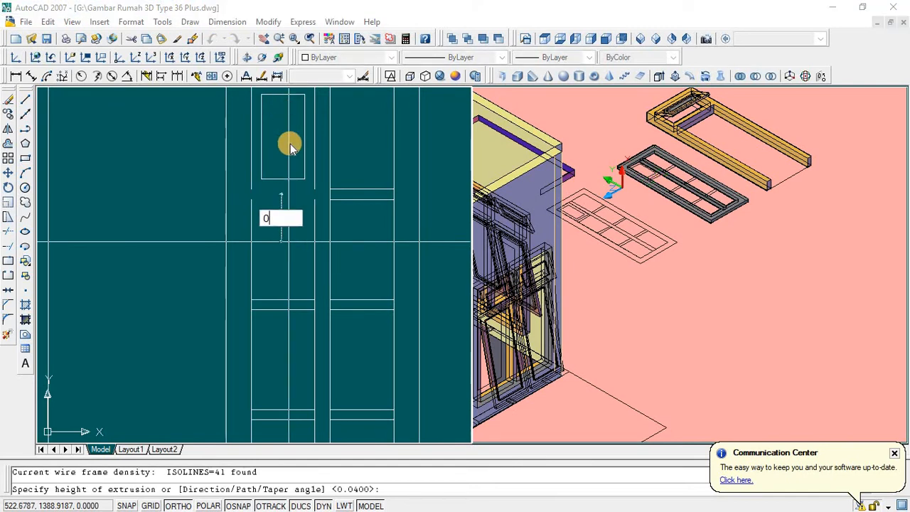
key("BackSpace")
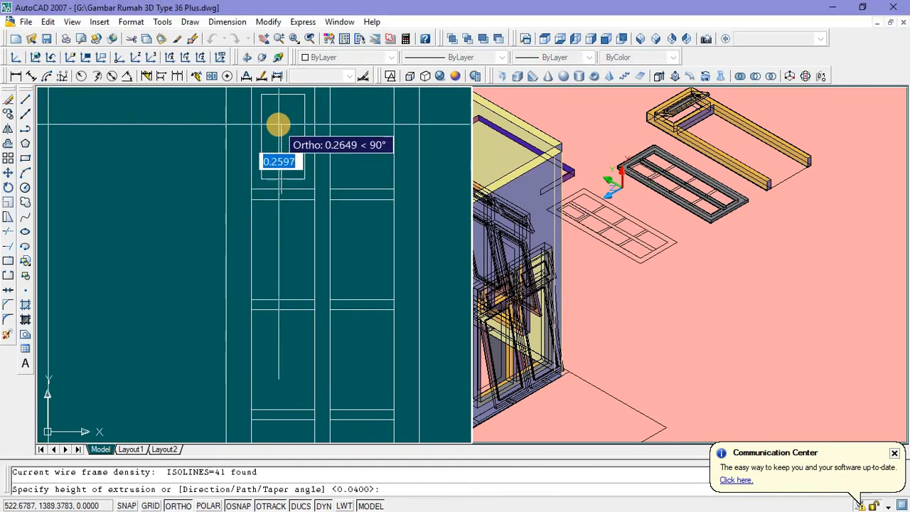
type("0.0")
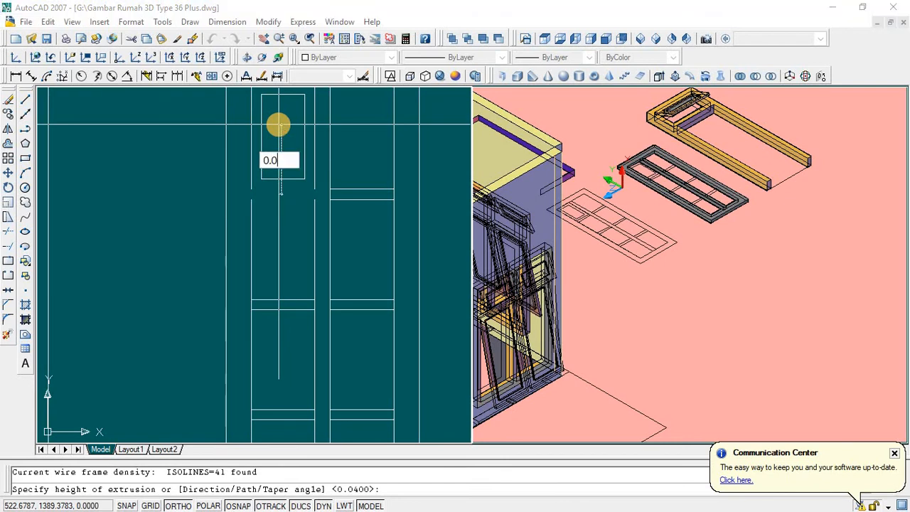
type("4")
key("Return")
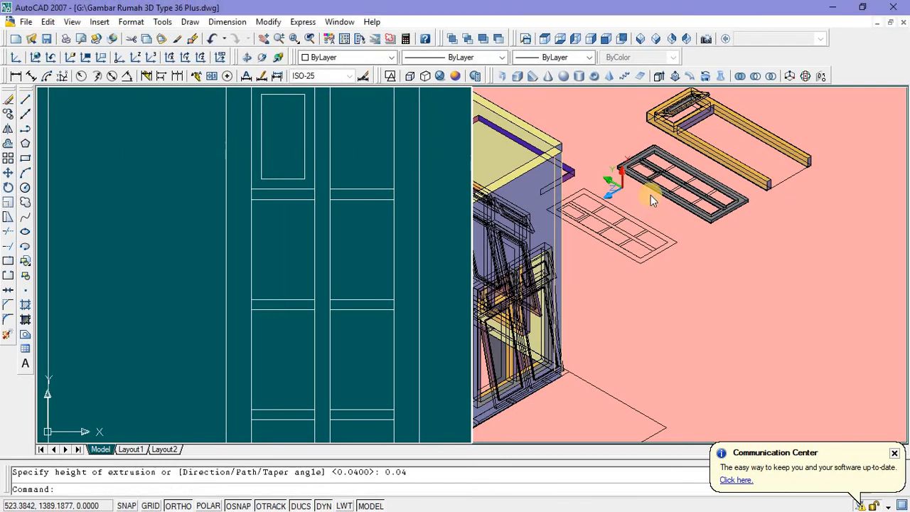
Step: Copy the extruded upper-left horizontal bar to the other five horizontal bar positions on both sides of the door leaf's vertical divider
scroll(652, 201, "up", 5)
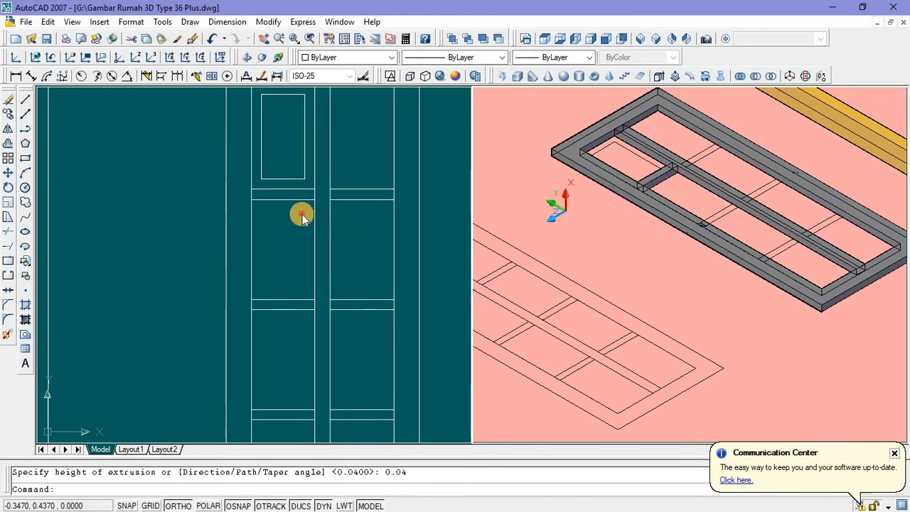
left_click(302, 214)
left_click(301, 203)
right_click(350, 152)
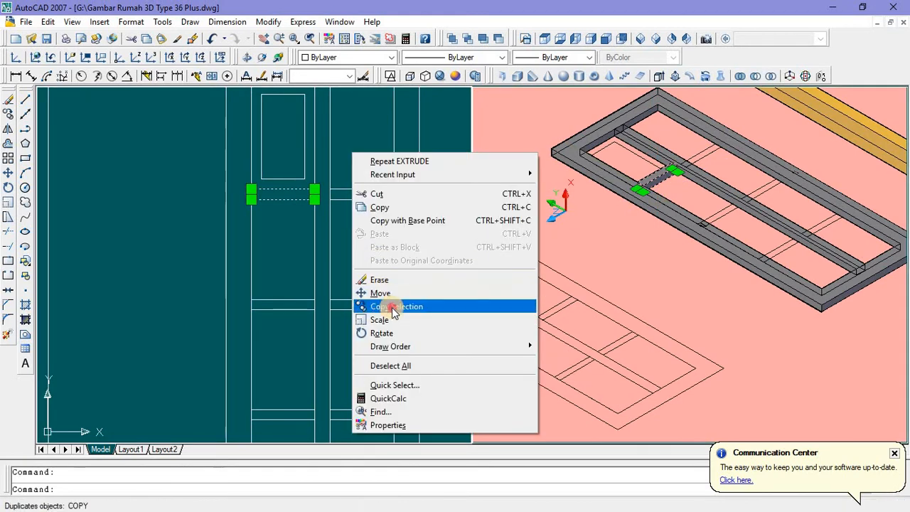
left_click(393, 306)
left_click(315, 199)
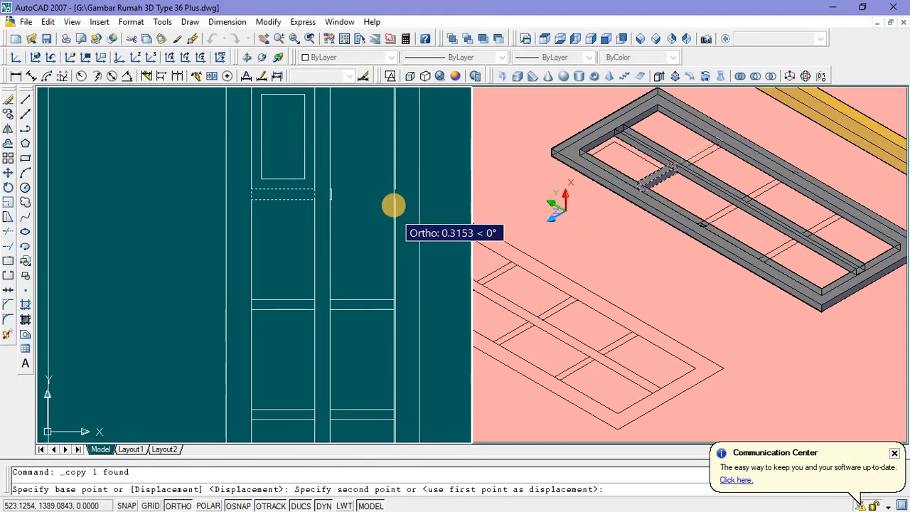
left_click(393, 202)
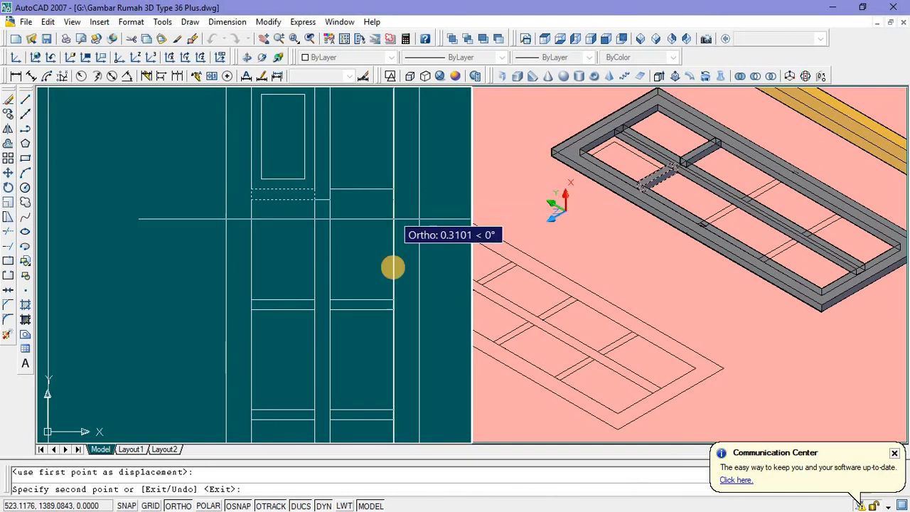
left_click(396, 311)
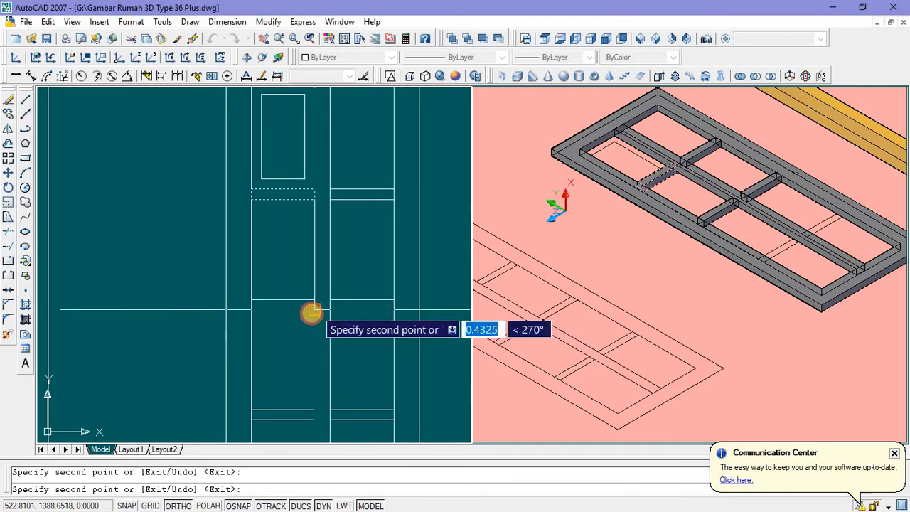
middle_click_drag(341, 388, 348, 282)
left_click(401, 316)
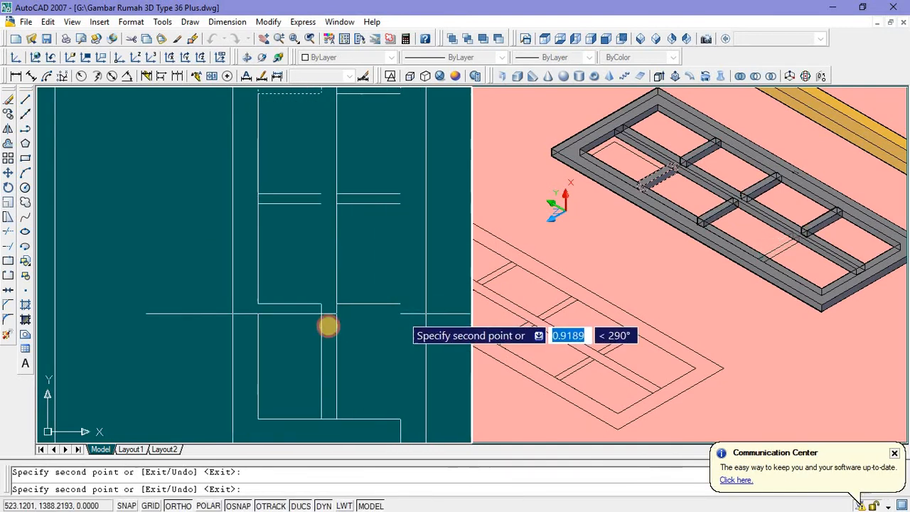
left_click(320, 314)
middle_click_drag(321, 315, 319, 371)
scroll(319, 372, "down", 2)
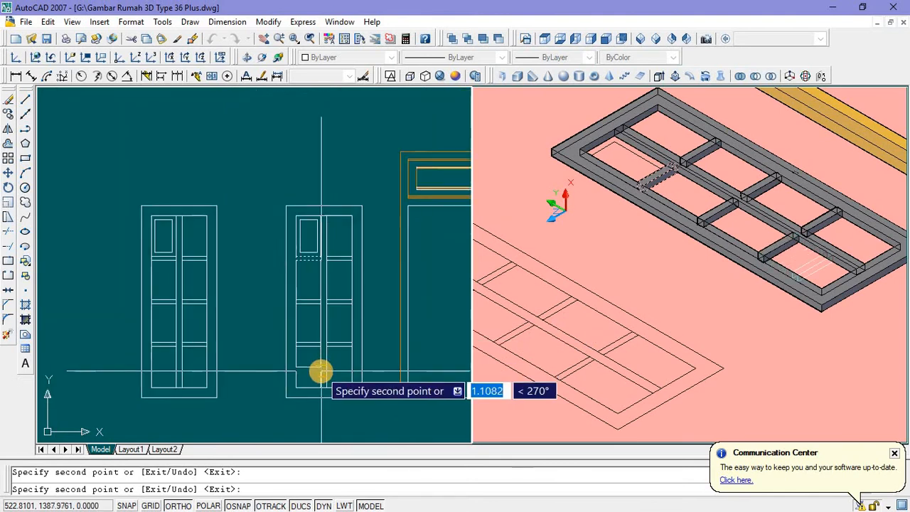
key("Escape")
scroll(351, 341, "up", 2)
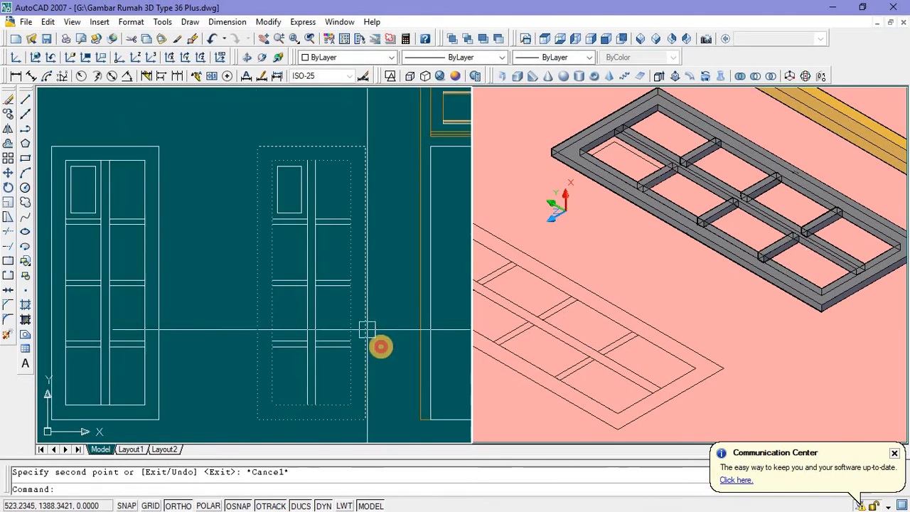
left_click(367, 329)
key("Escape")
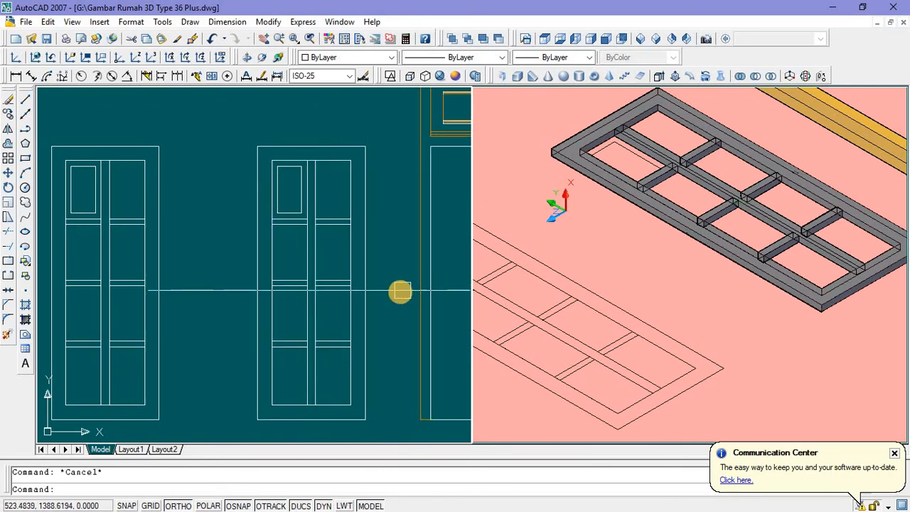
type("uni")
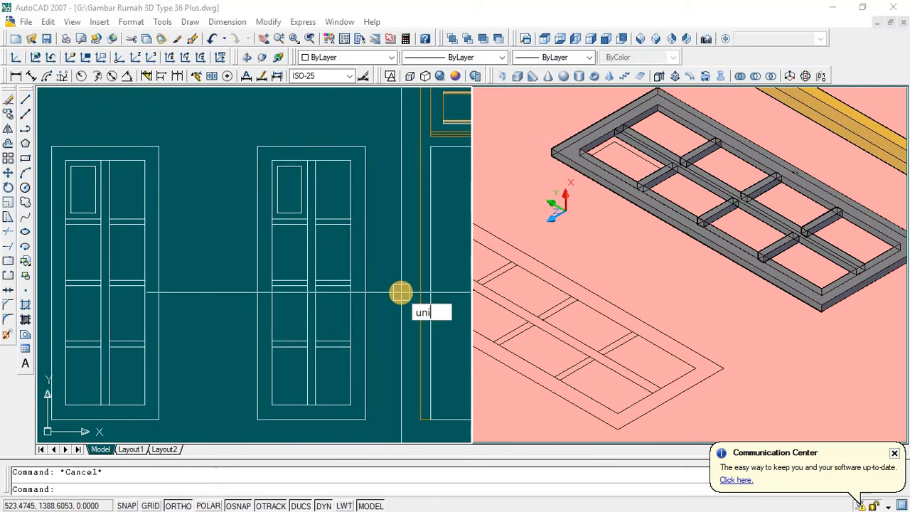
type("on")
key("Return")
left_click(366, 290)
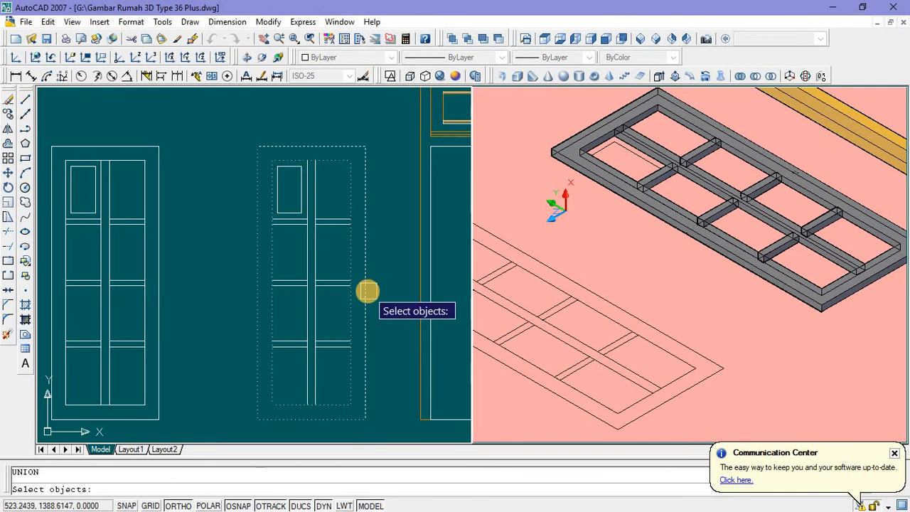
key("Return")
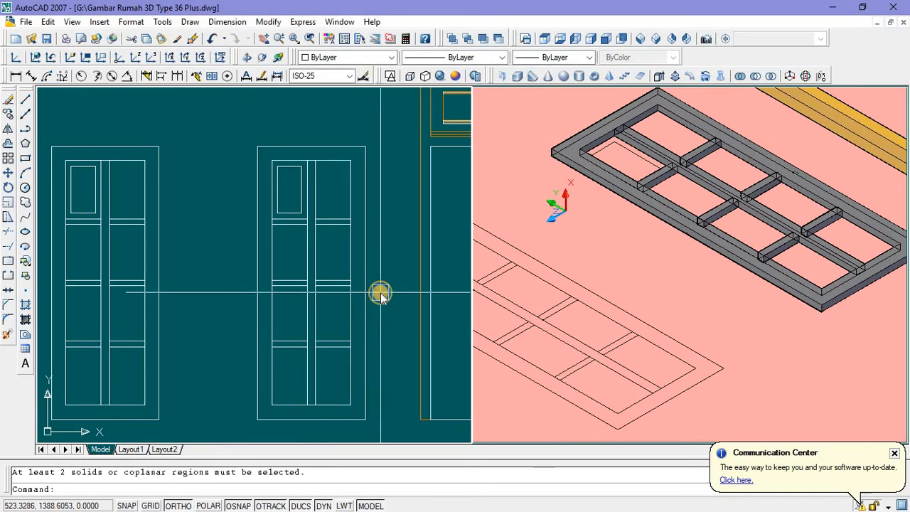
right_click(378, 295)
left_click(380, 325)
left_click(383, 340)
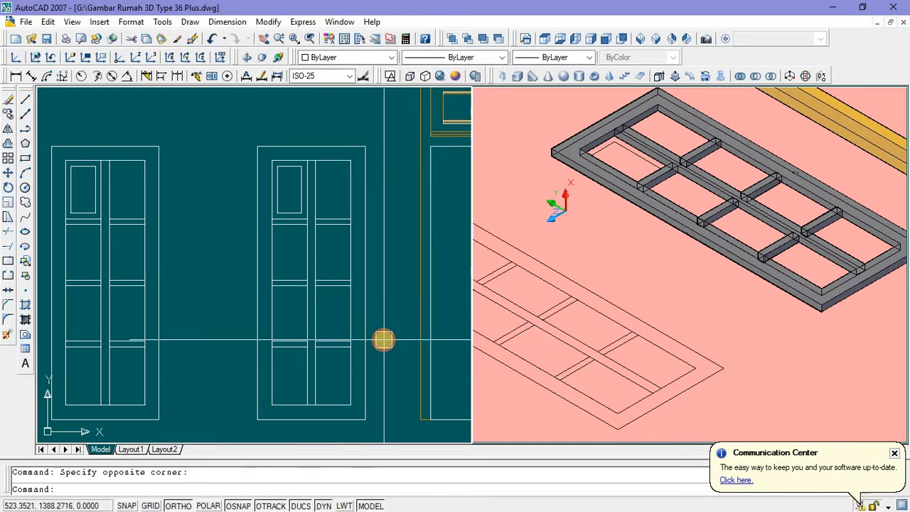
type("un")
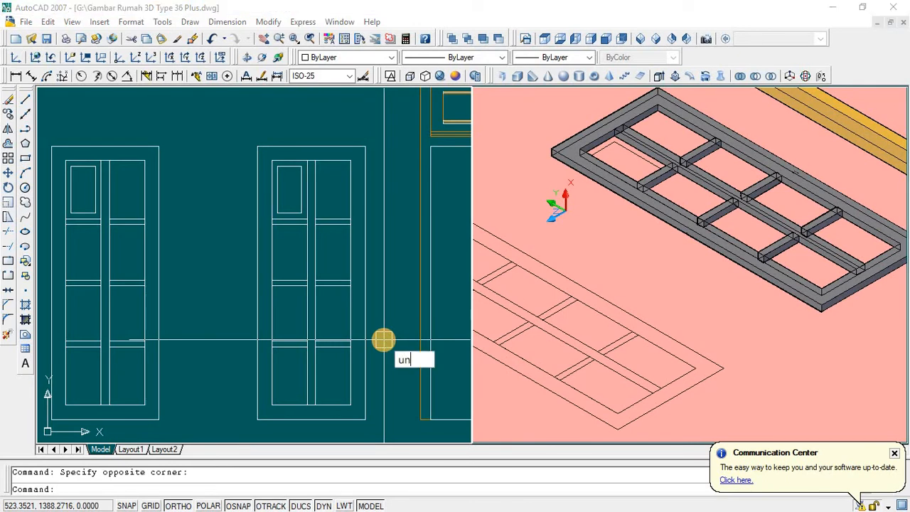
type("ion")
key("Return")
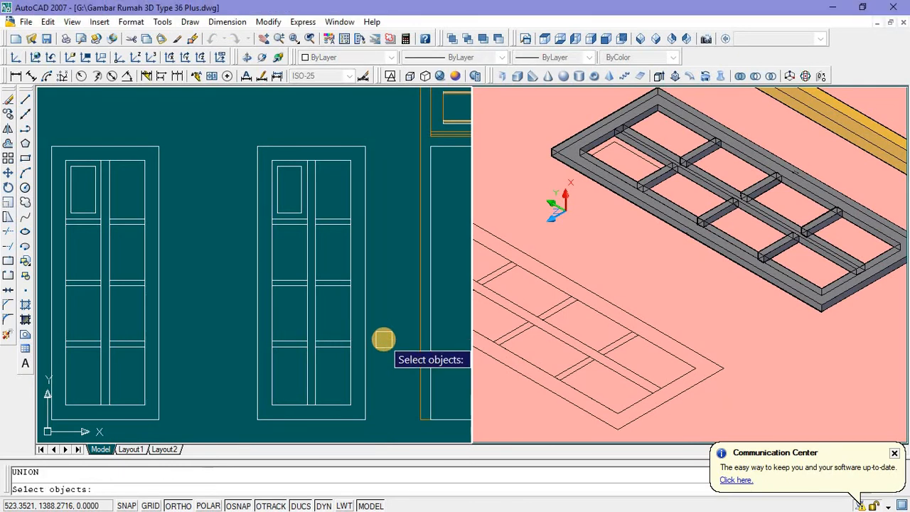
left_click(366, 340)
key("Return")
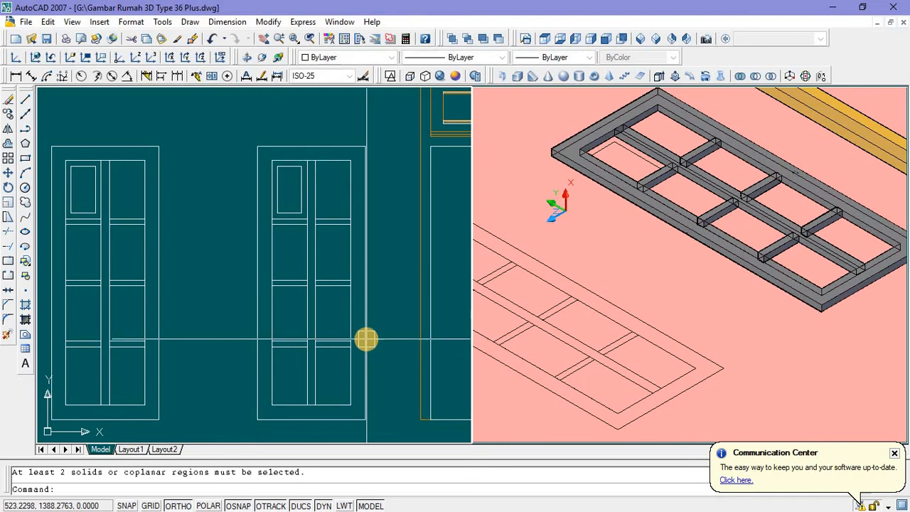
left_click(364, 340)
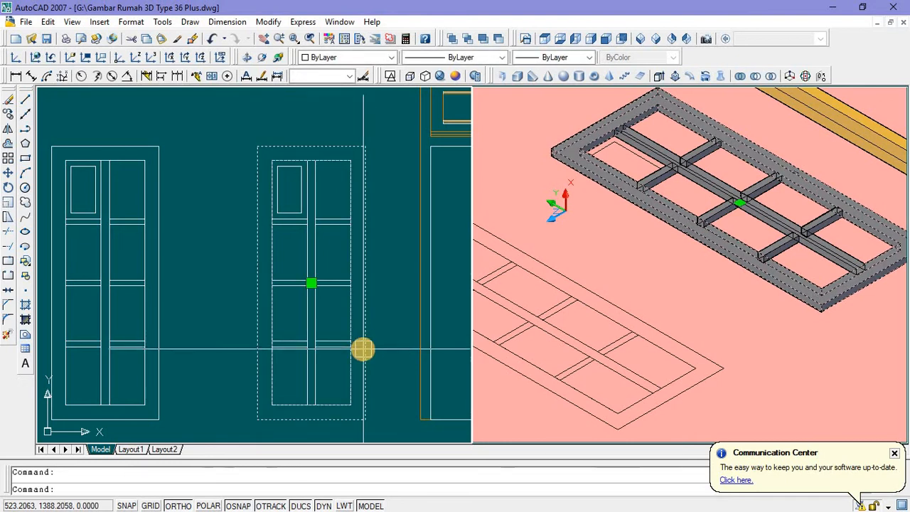
key("Escape")
left_click(715, 290)
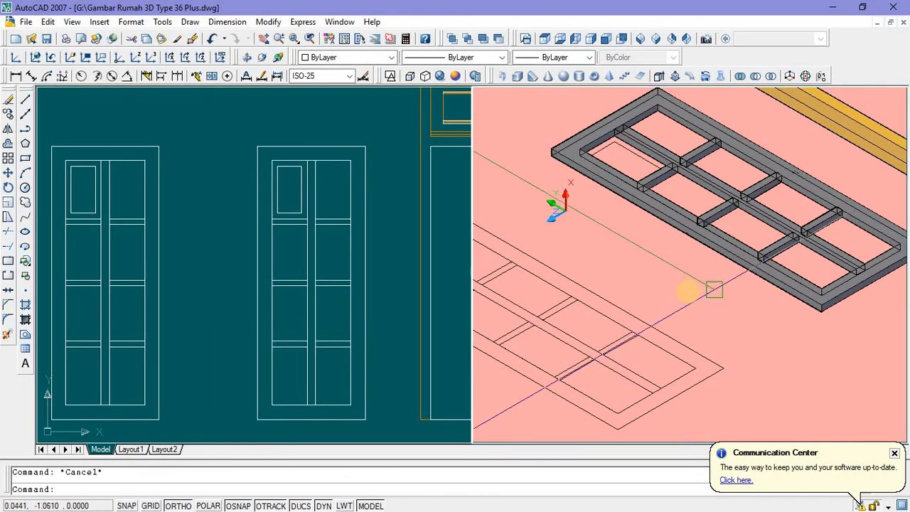
scroll(688, 290, "down", 2)
scroll(752, 276, "up", 3)
middle_click_drag(752, 276, 713, 311)
scroll(709, 317, "down", 2)
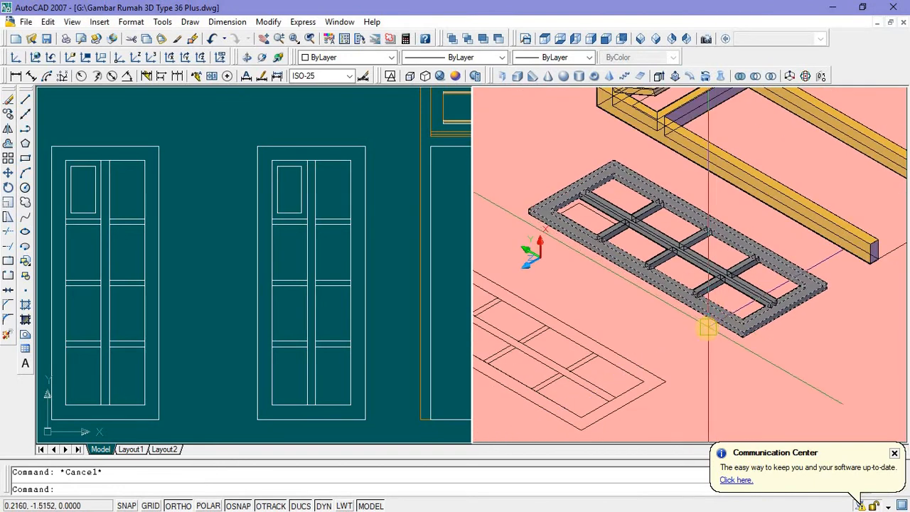
type("u")
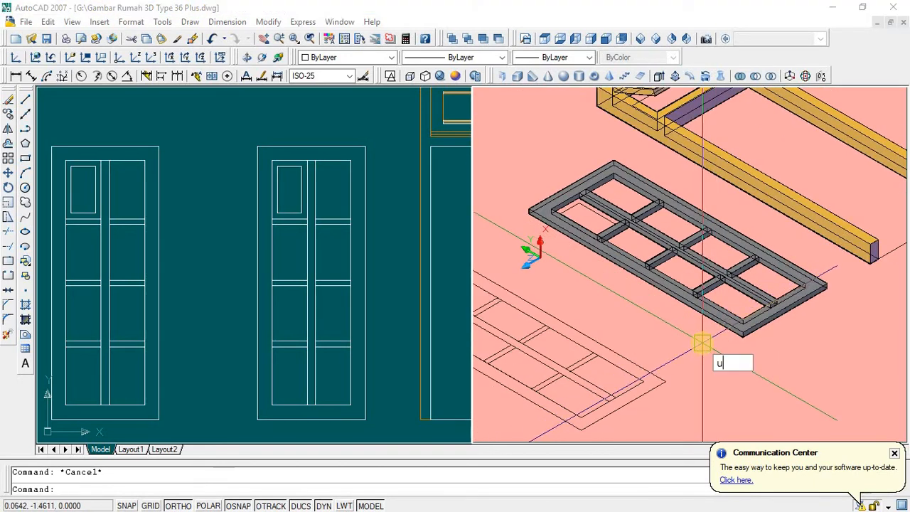
type("nion")
key("Return")
left_click(734, 328)
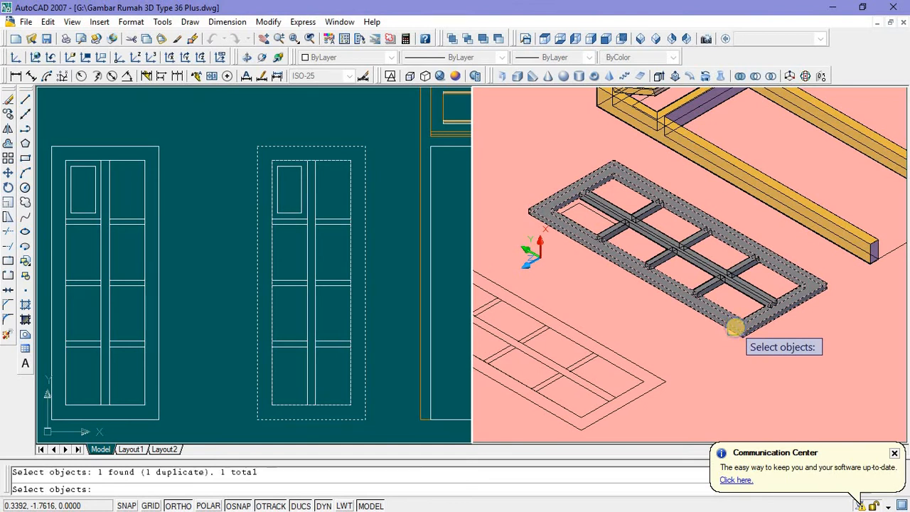
key("Return")
Step: Union the door leaf's border, vertical dividing bar and all six horizontal bars into one solid
left_click(734, 328)
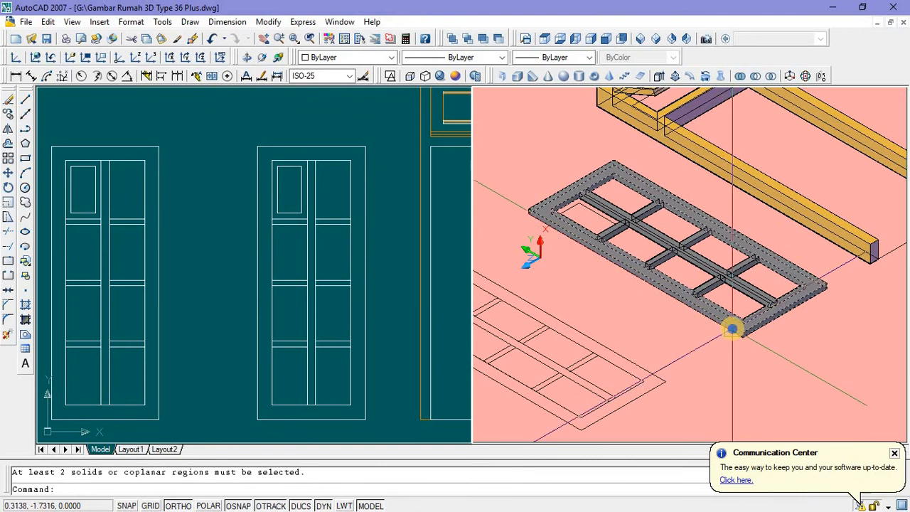
right_click(734, 333)
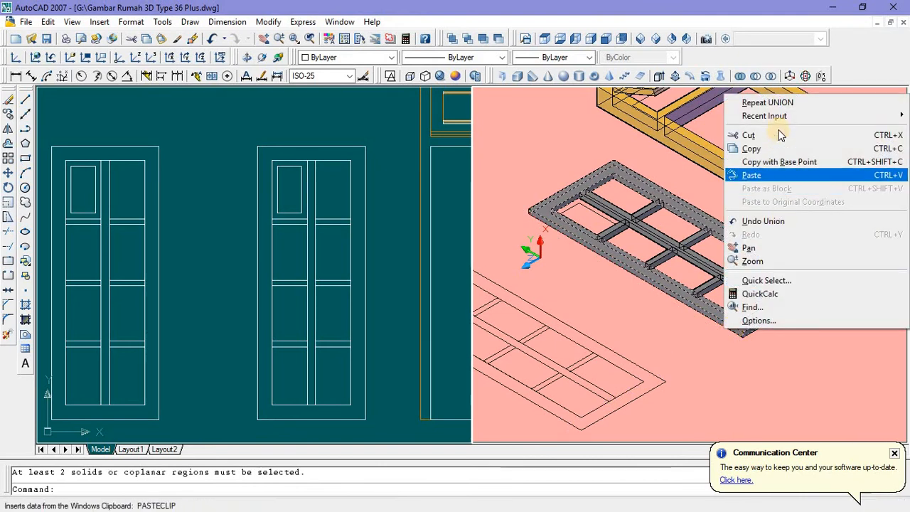
left_click(769, 103)
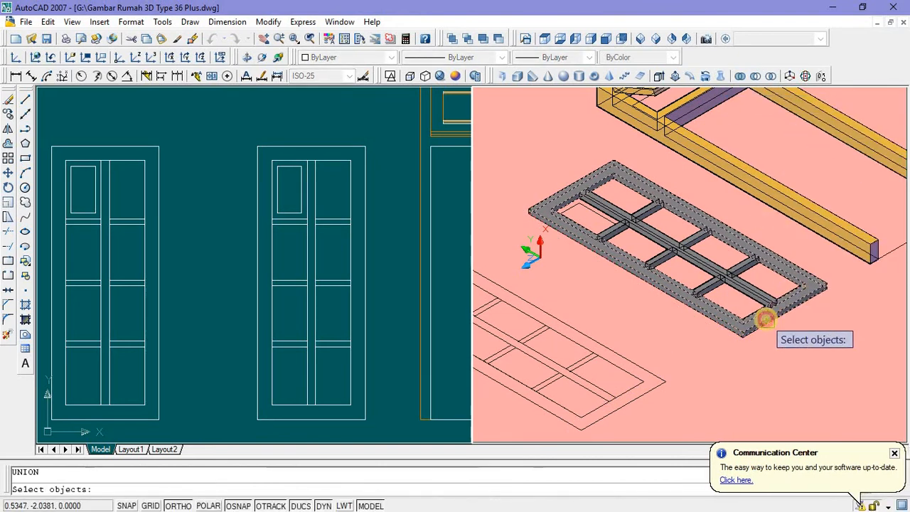
left_click(766, 320)
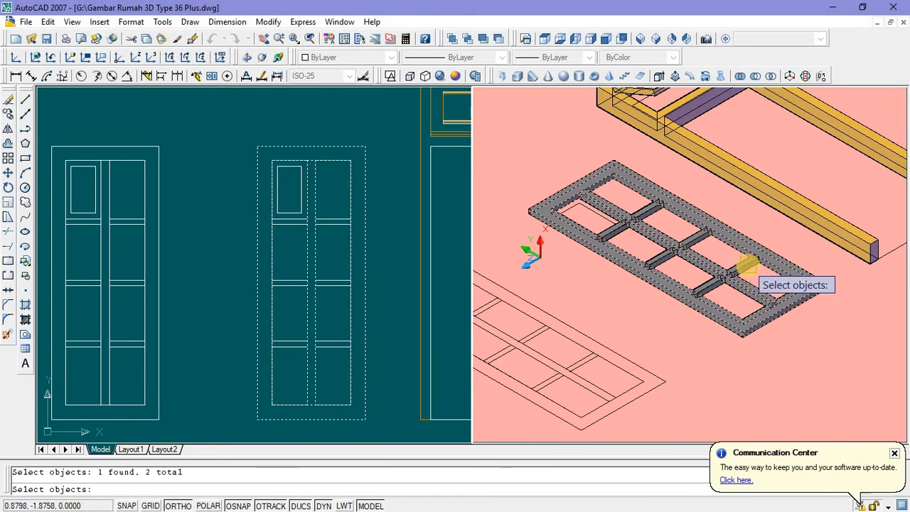
scroll(747, 265, "up", 3)
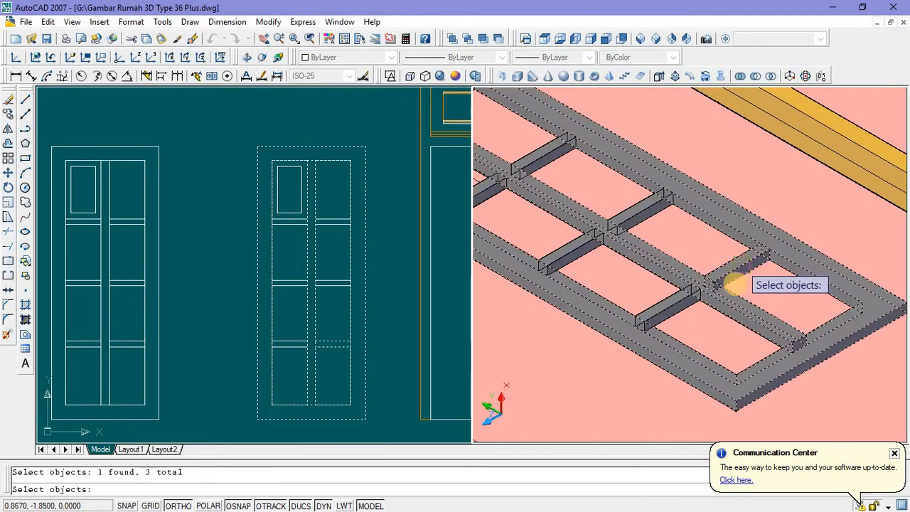
left_click(575, 241)
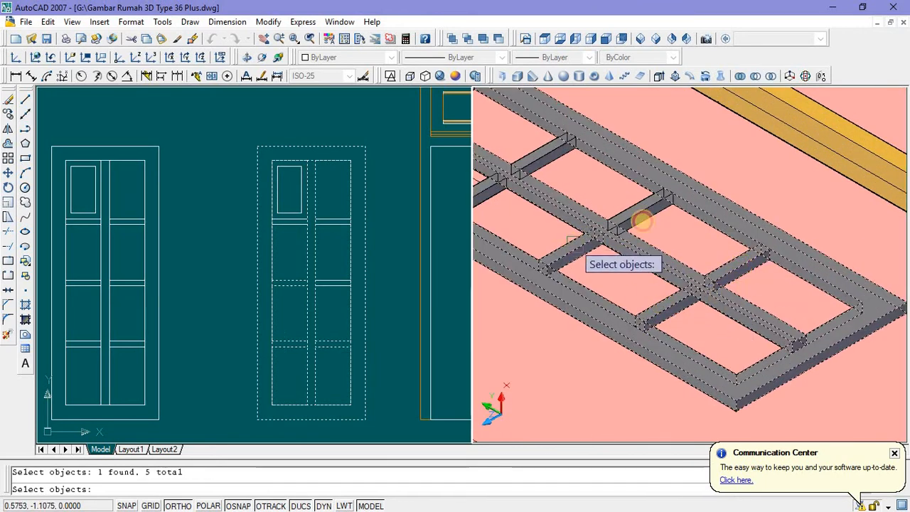
left_click(647, 214)
scroll(655, 233, "down", 2)
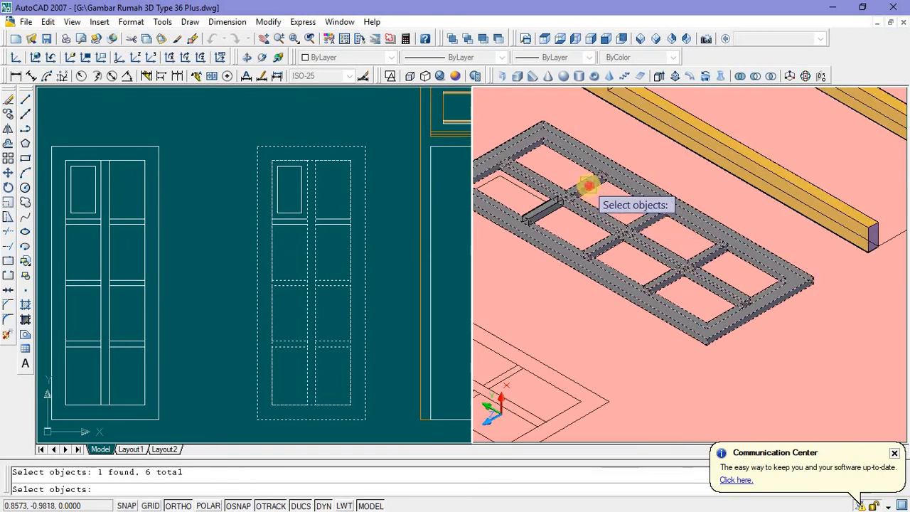
left_click(588, 187)
left_click(540, 209)
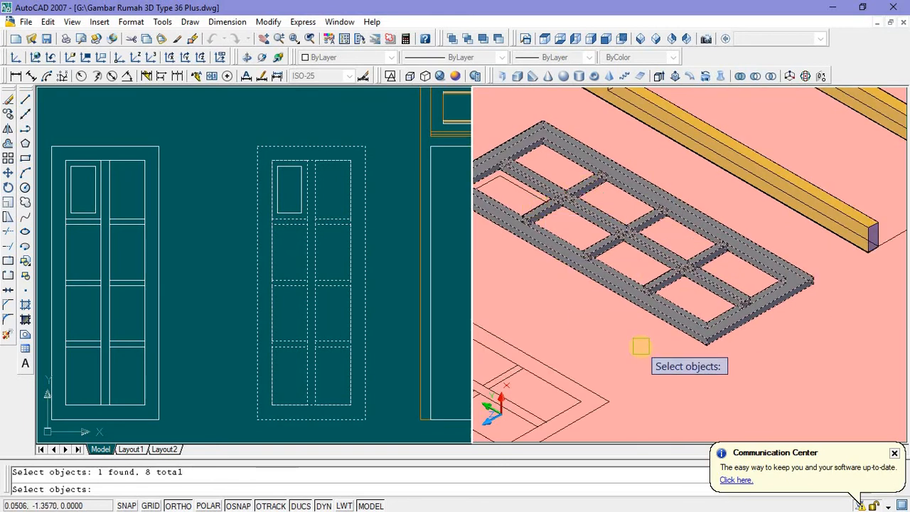
key("Return")
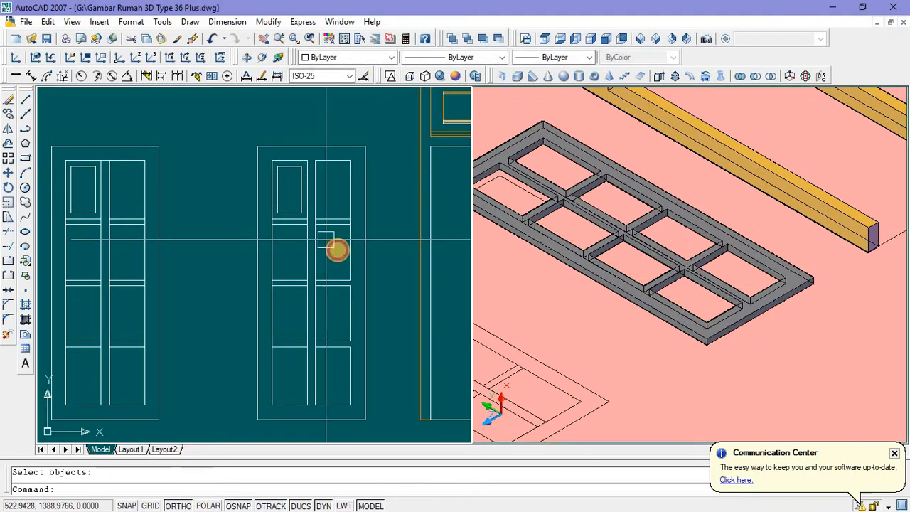
Step: Erase the inset pane rectangle from the upper-left opening of the unioned door leaf
scroll(306, 221, "up", 2)
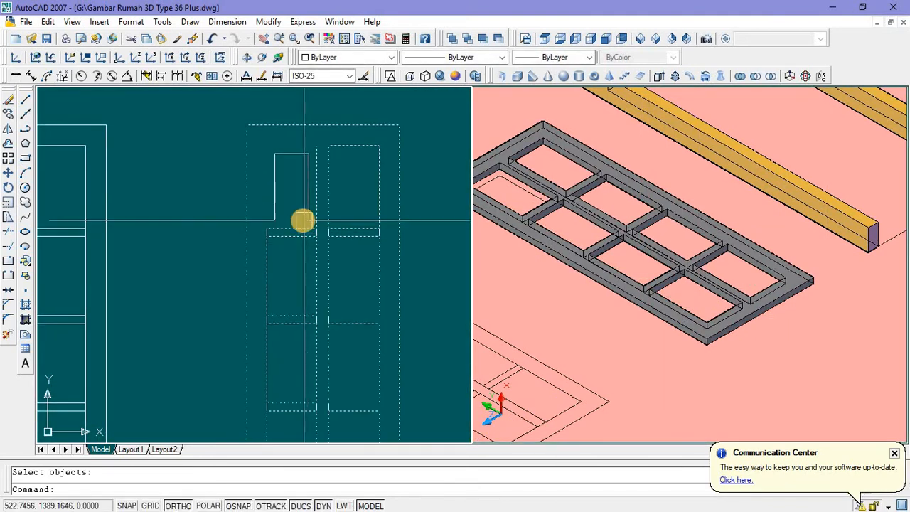
left_click(303, 219)
scroll(270, 206, "up", 2)
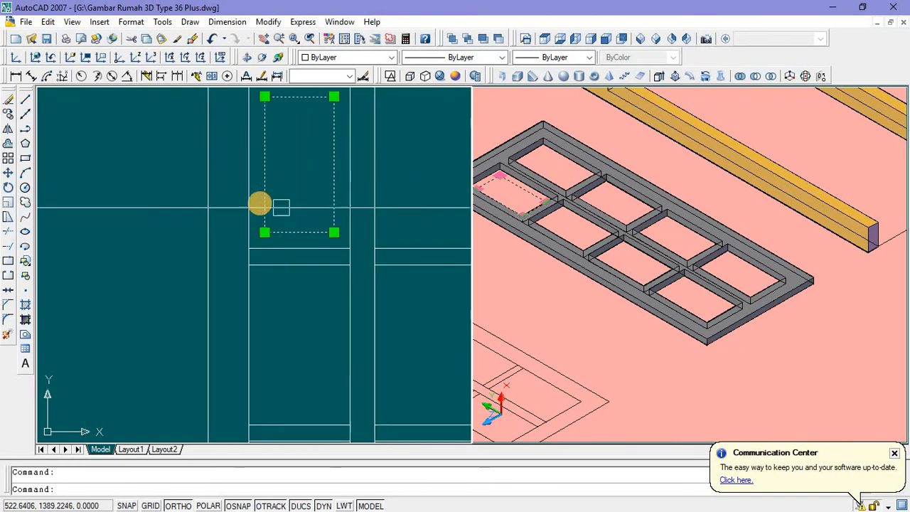
scroll(281, 231, "down", 3)
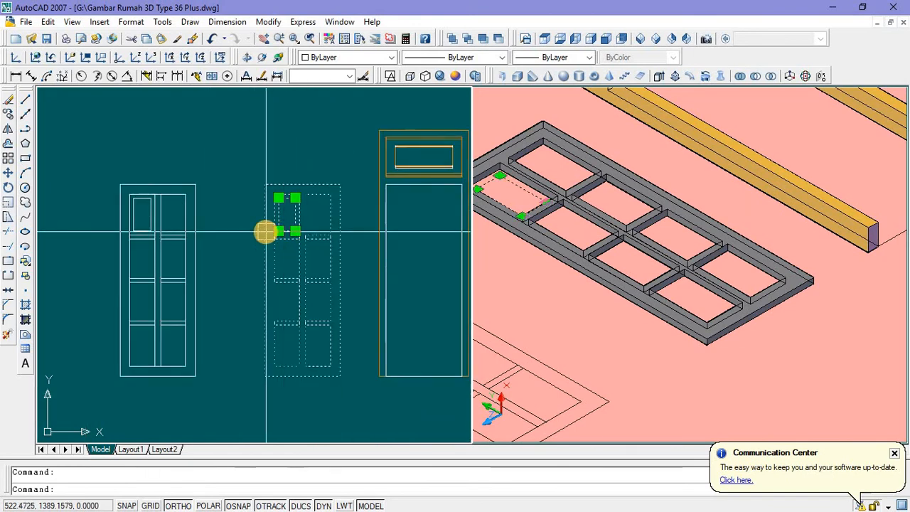
scroll(280, 224, "up", 2)
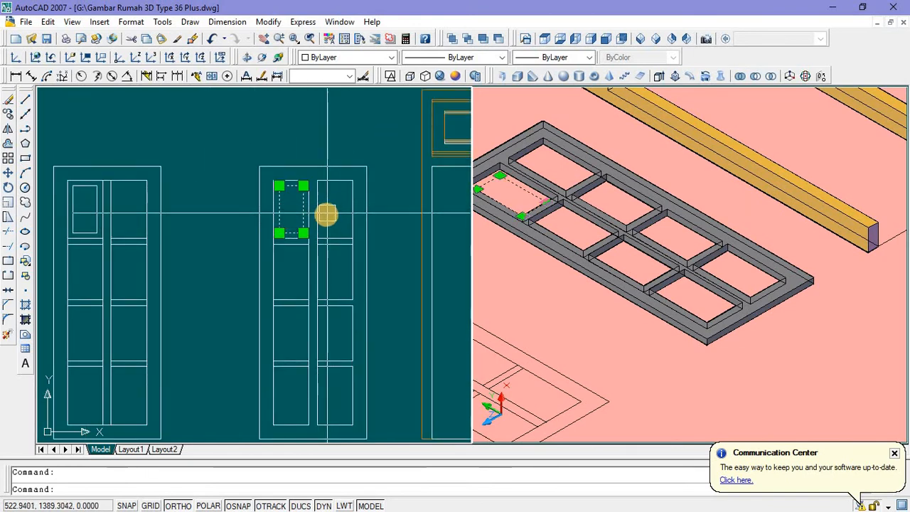
scroll(301, 224, "up", 1)
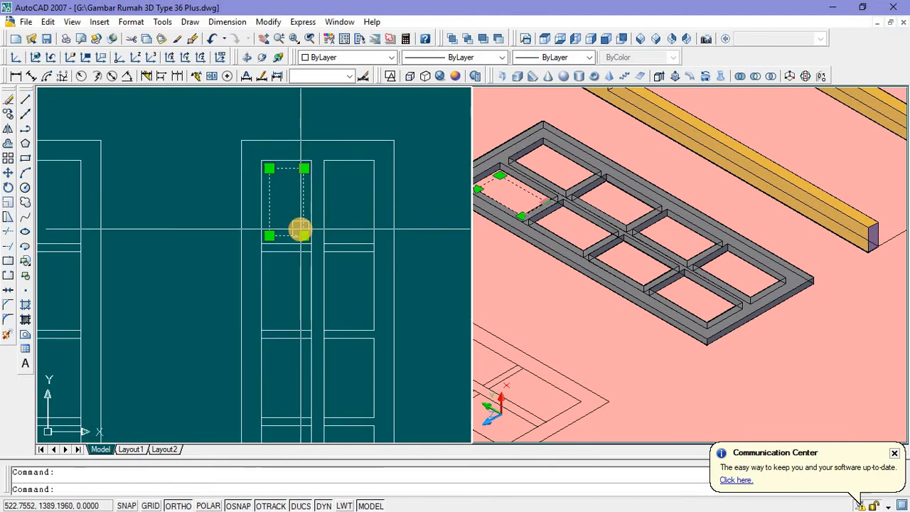
key("Delete")
scroll(304, 231, "down", 1)
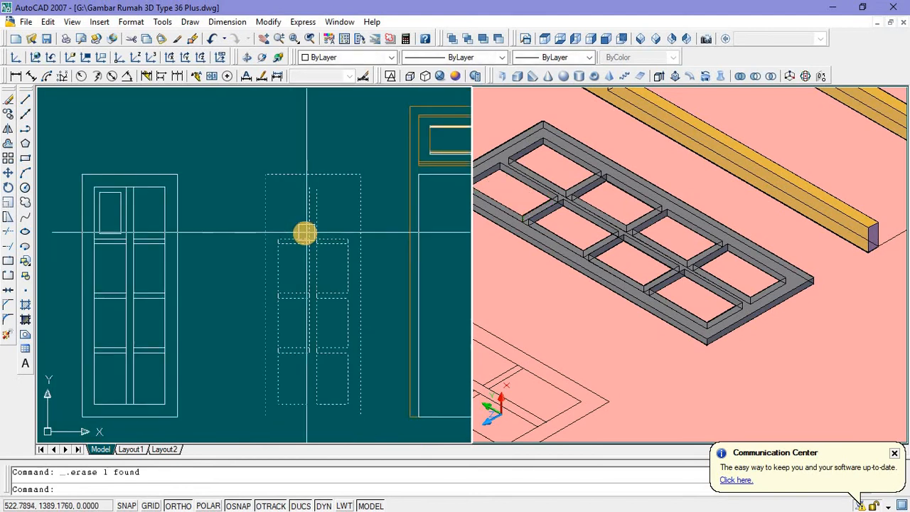
scroll(141, 176, "up", 2)
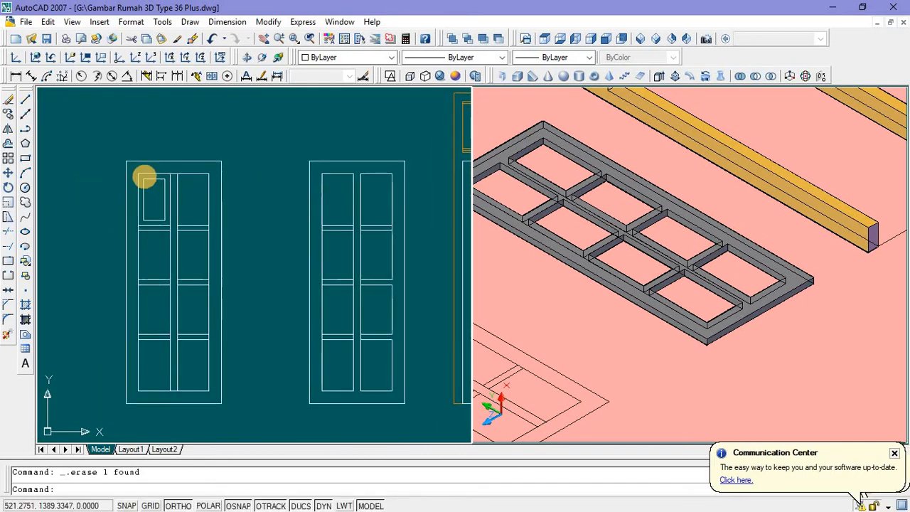
scroll(132, 168, "up", 2)
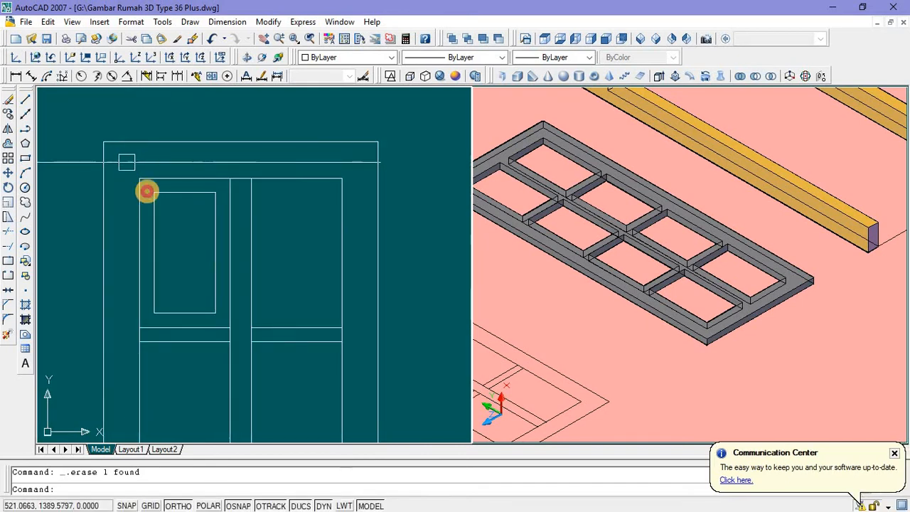
left_click(146, 190)
left_click(240, 331)
scroll(270, 195, "down", 3)
right_click(272, 207)
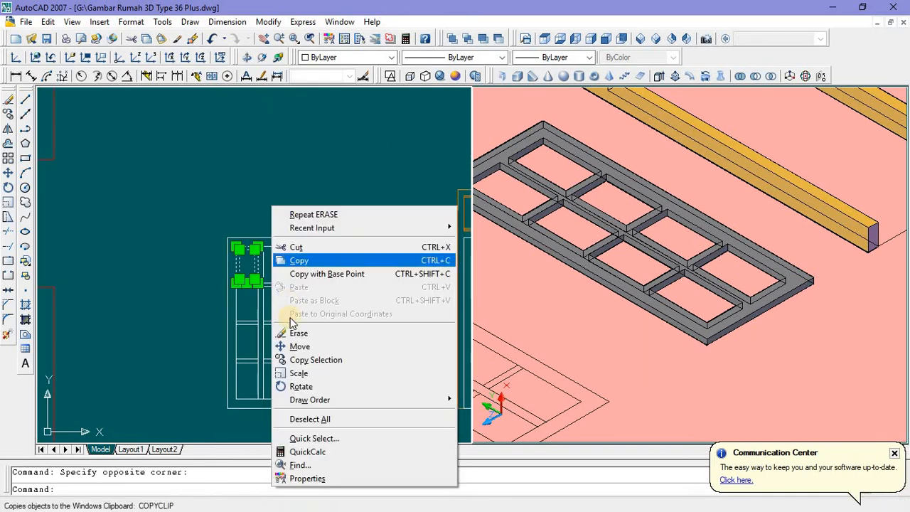
left_click(298, 346)
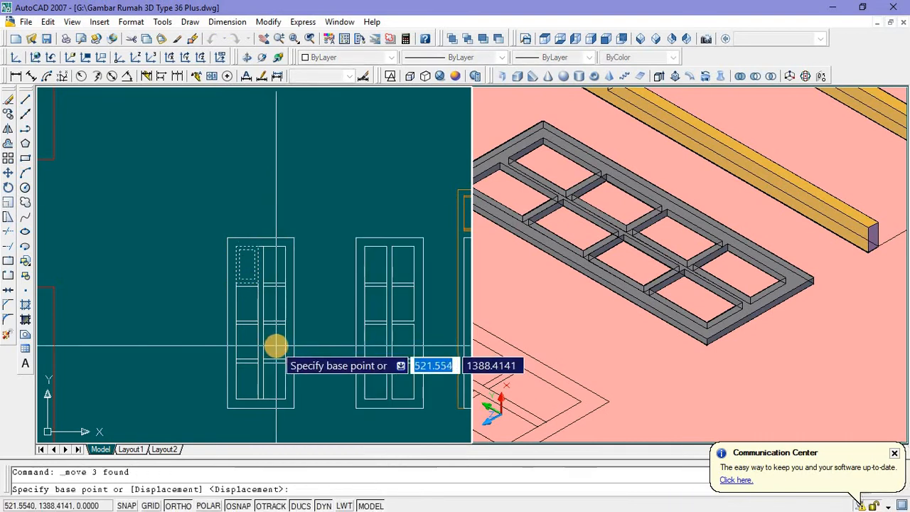
key("Escape")
Step: Copy the upper-left pane's outer and inner outlines from the flat door drawing to the empty space beside it
scroll(236, 258, "up", 5)
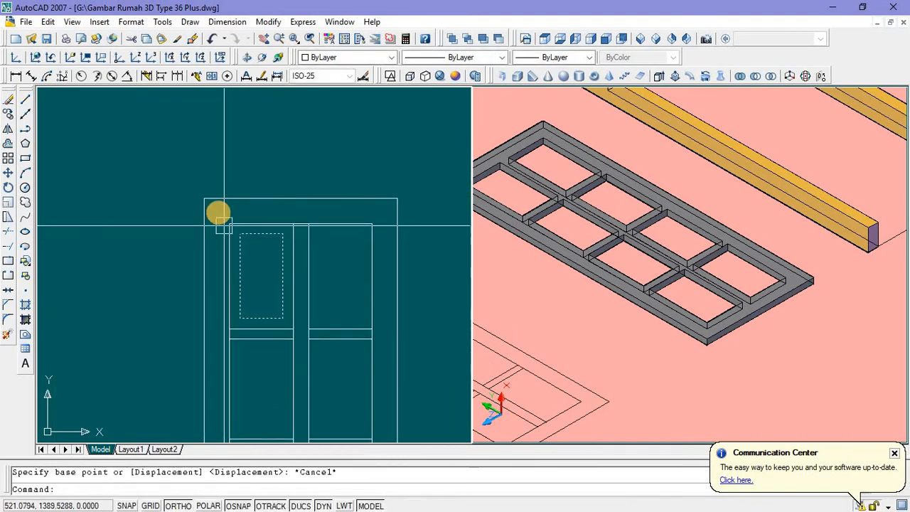
left_click(220, 211)
left_click(300, 335)
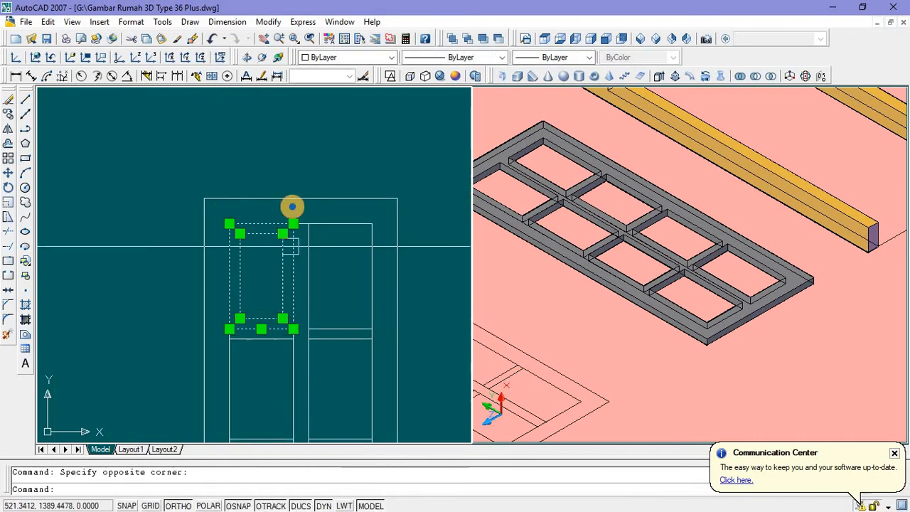
right_click(292, 208)
left_click(337, 362)
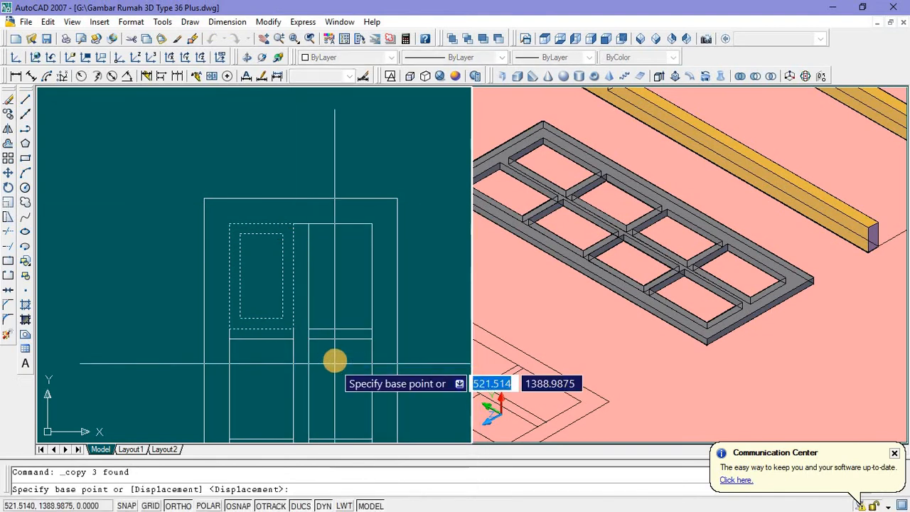
left_click(336, 360)
middle_click_drag(190, 353, 313, 356)
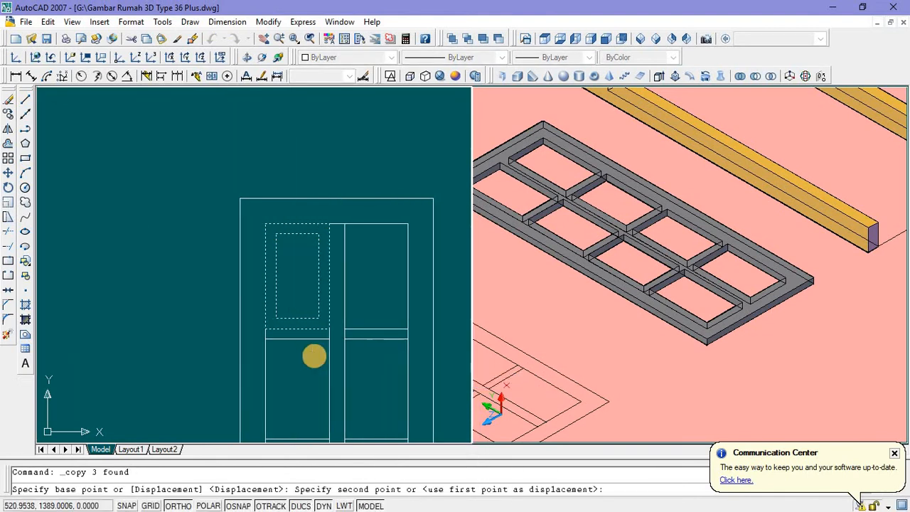
left_click(273, 354)
key("Escape")
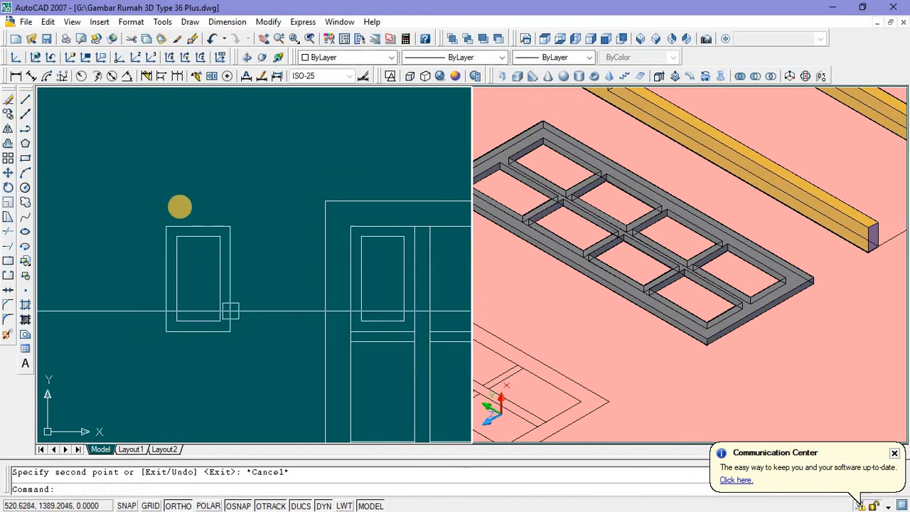
Step: Make a second copy of the detached pane outlines on the side away from the door drawing
left_click(157, 186)
left_click(269, 368)
right_click(276, 283)
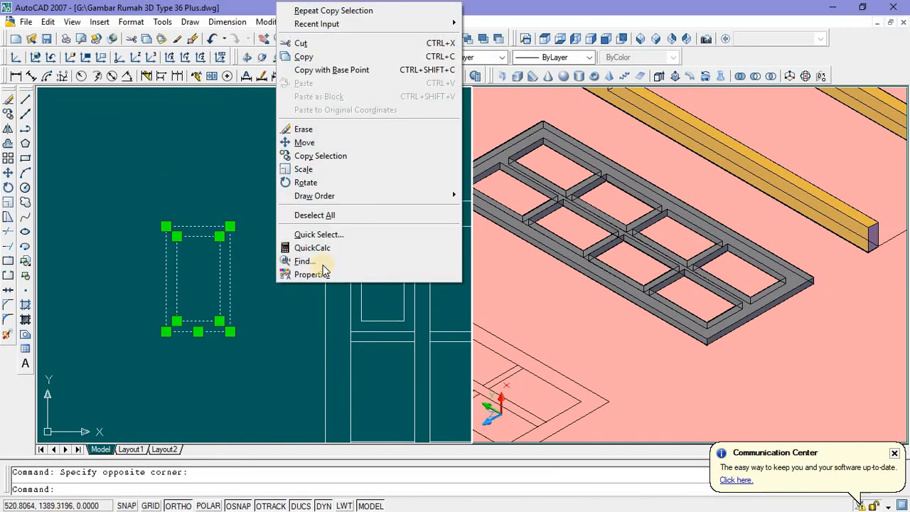
left_click(308, 157)
middle_click_drag(352, 311, 420, 287)
left_click(338, 331)
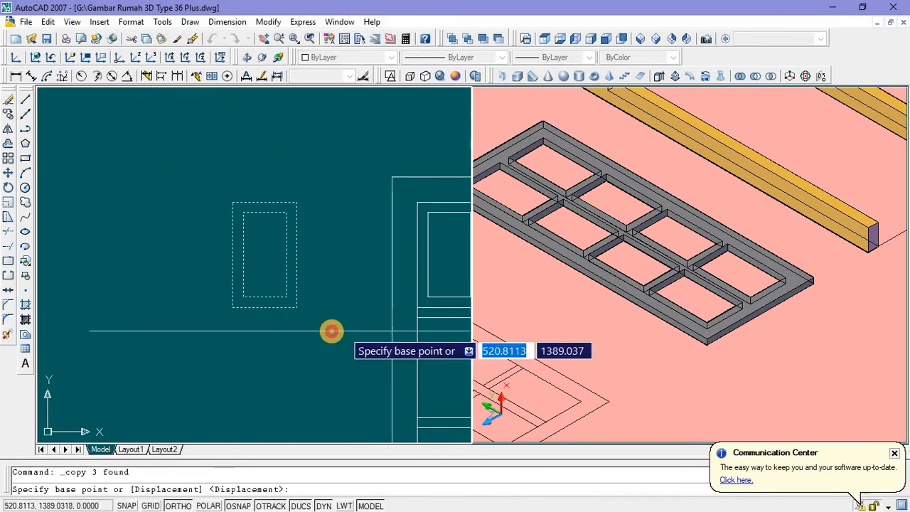
left_click(233, 342)
key("Escape")
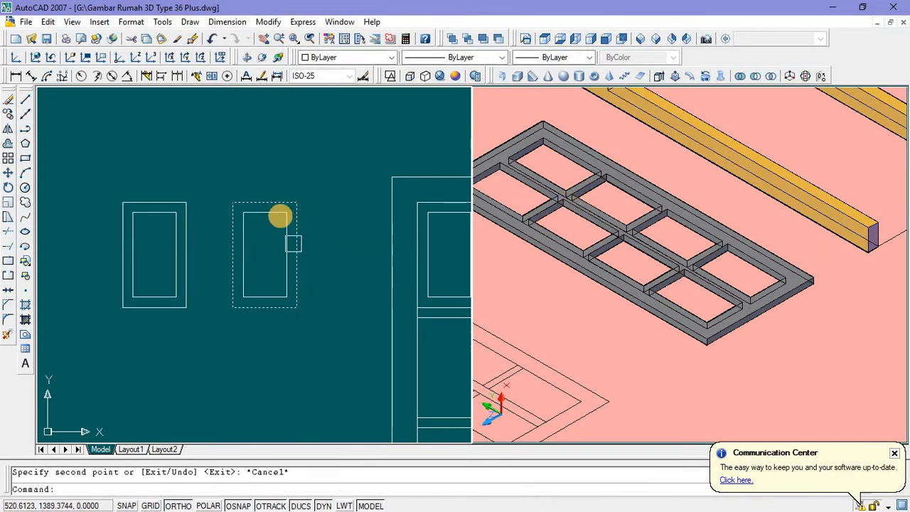
Step: Extrude the outer rectangle of the detached pane nearest the door drawing to a height of 0.01
scroll(284, 206, "up", 3)
left_click(287, 192)
scroll(320, 223, "down", 4)
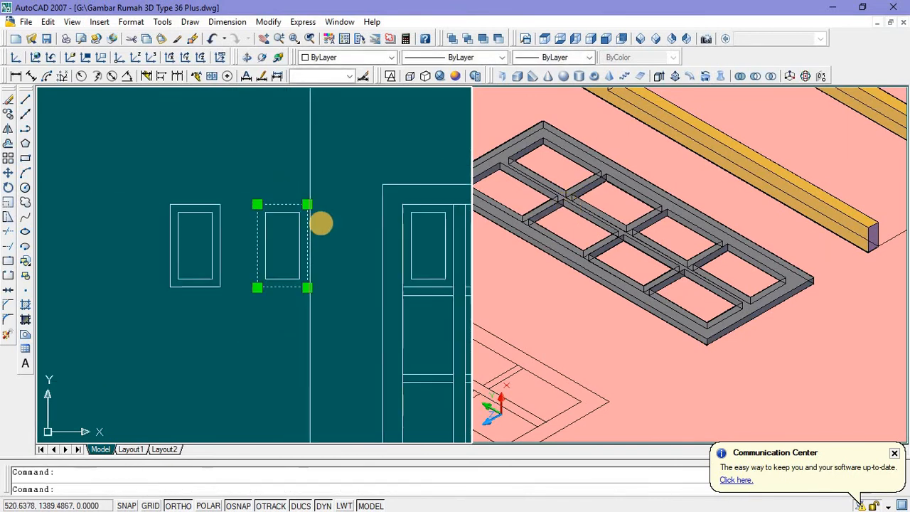
type("ex")
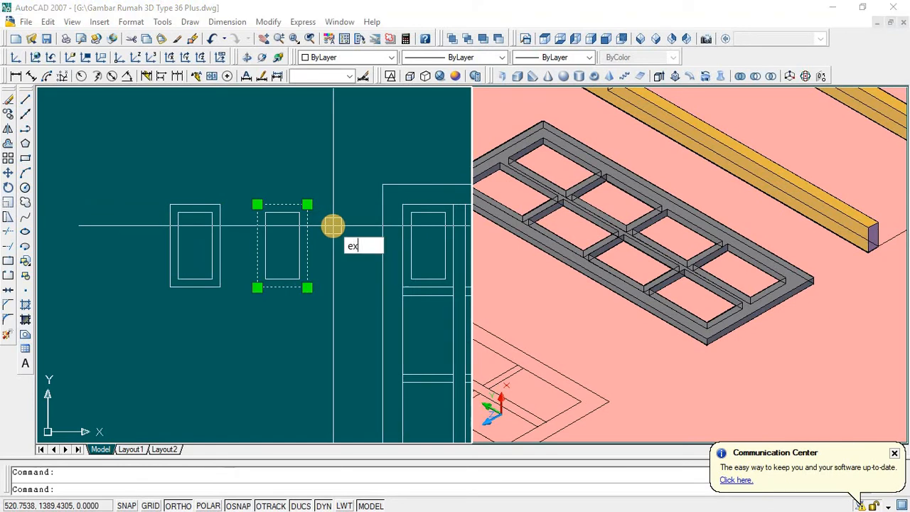
type("t")
key("Return")
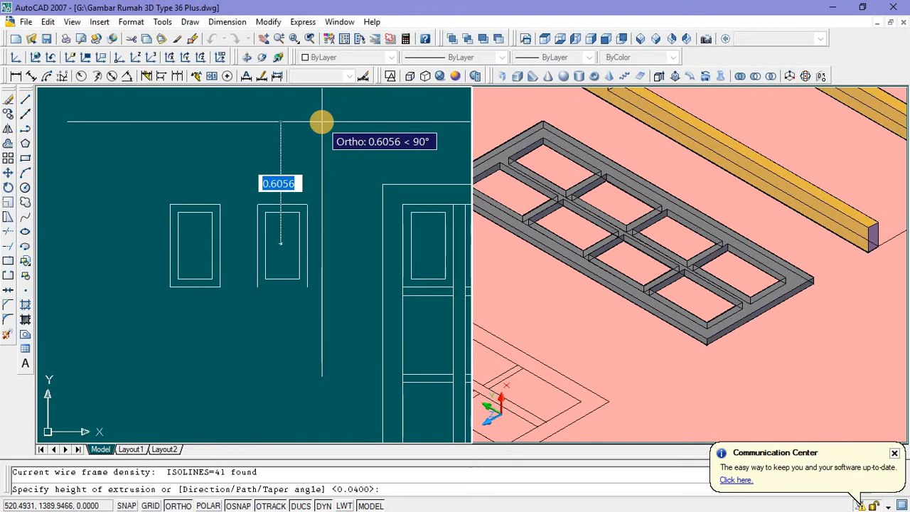
type("0.")
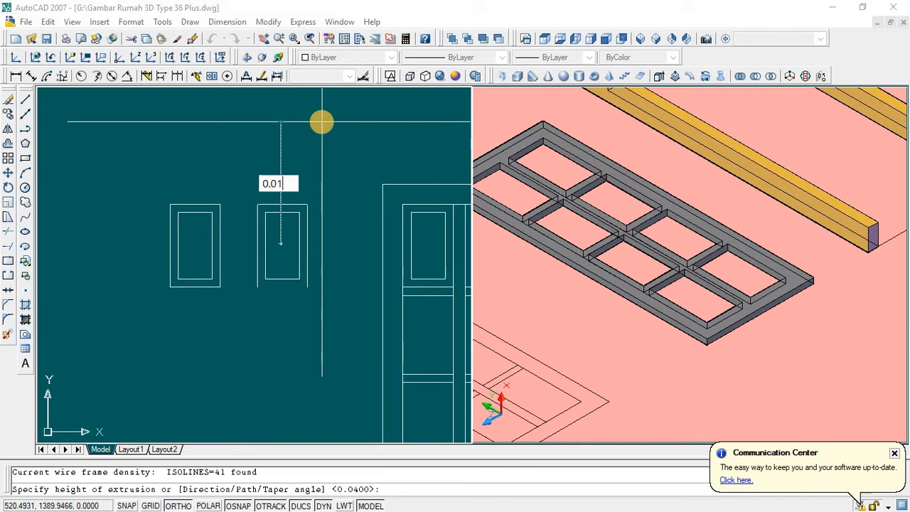
type("01")
key("Return")
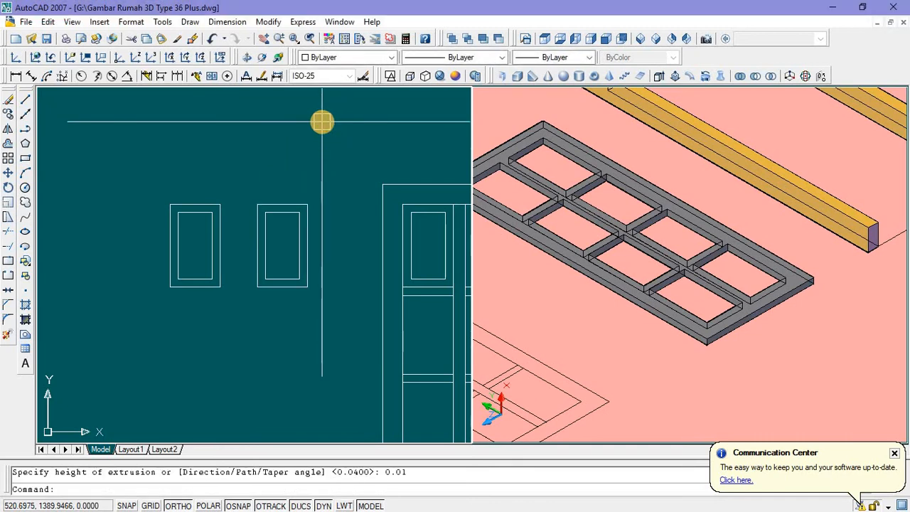
Step: Move the pane copies, both door leaves and the door frame together horizontally, farther away from the house plan
scroll(544, 308, "down", 5)
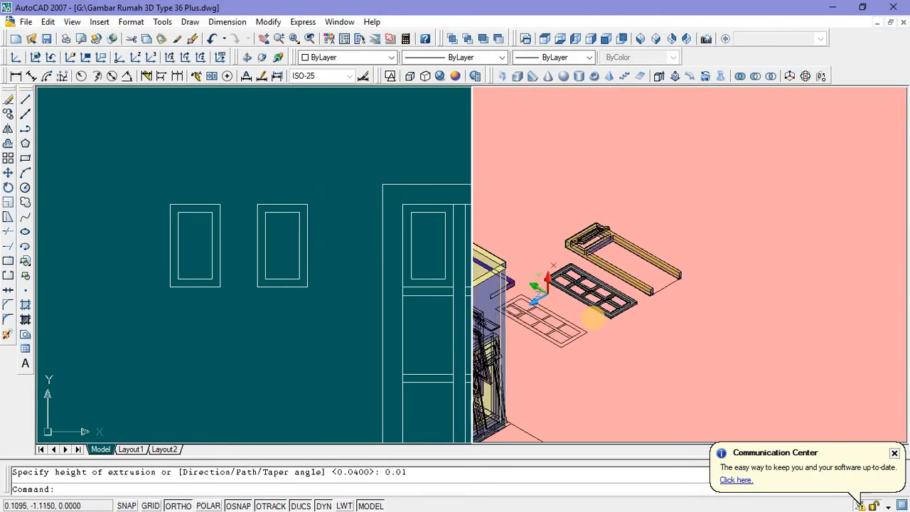
scroll(547, 313, "up", 5)
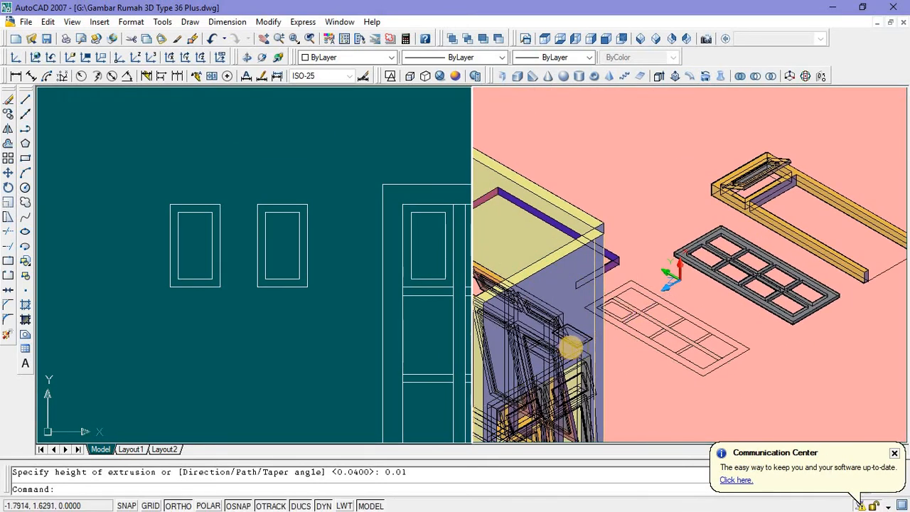
scroll(574, 344, "down", 3)
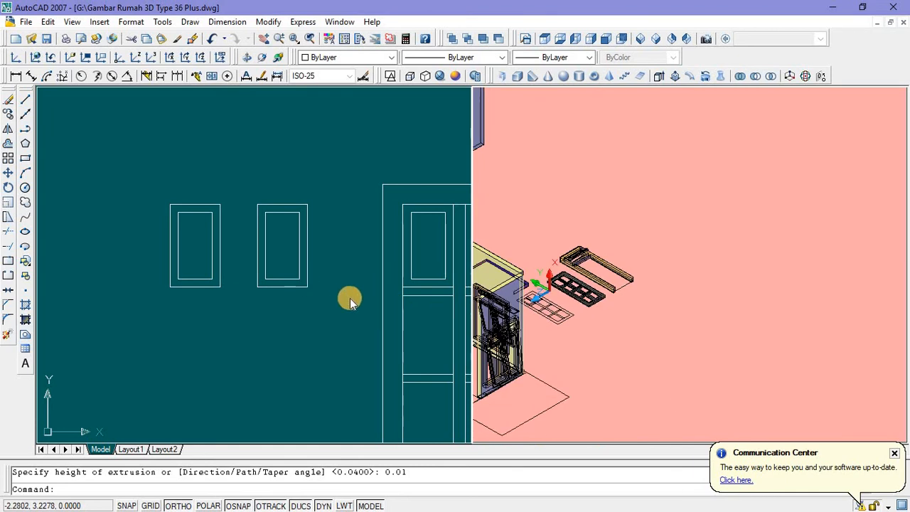
scroll(325, 297, "down", 3)
scroll(202, 213, "up", 2)
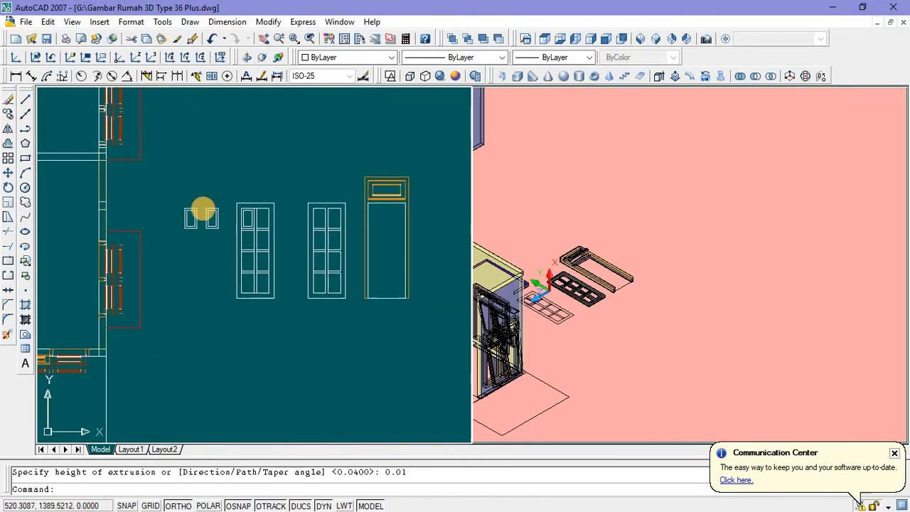
left_click(165, 113)
scroll(205, 188, "down", 2)
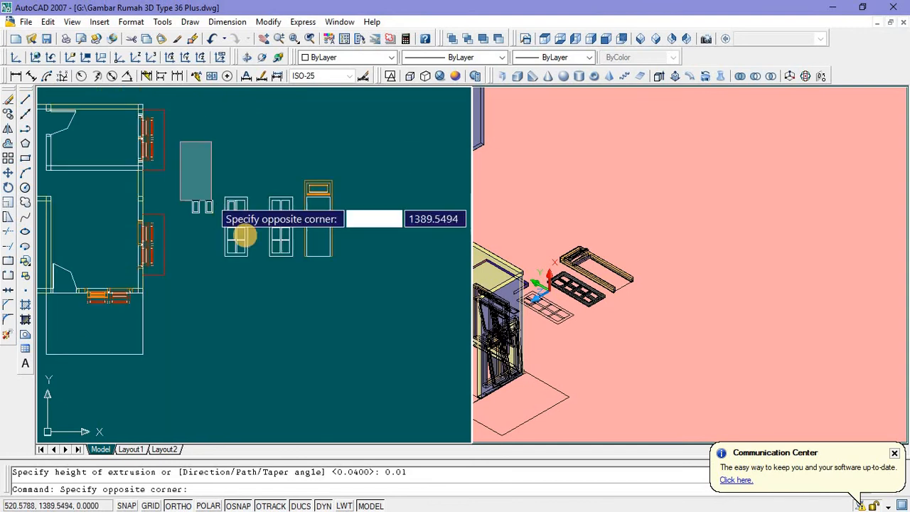
left_click(363, 287)
right_click(365, 155)
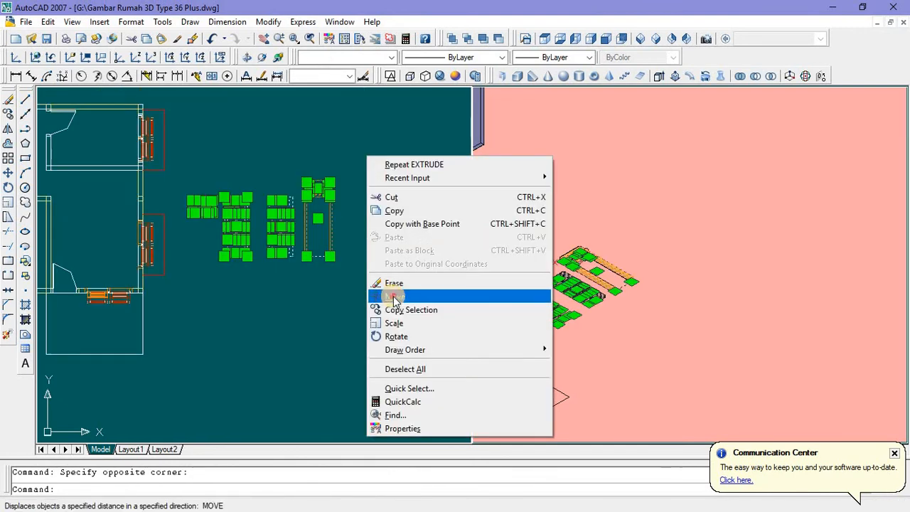
left_click(394, 296)
left_click(186, 300)
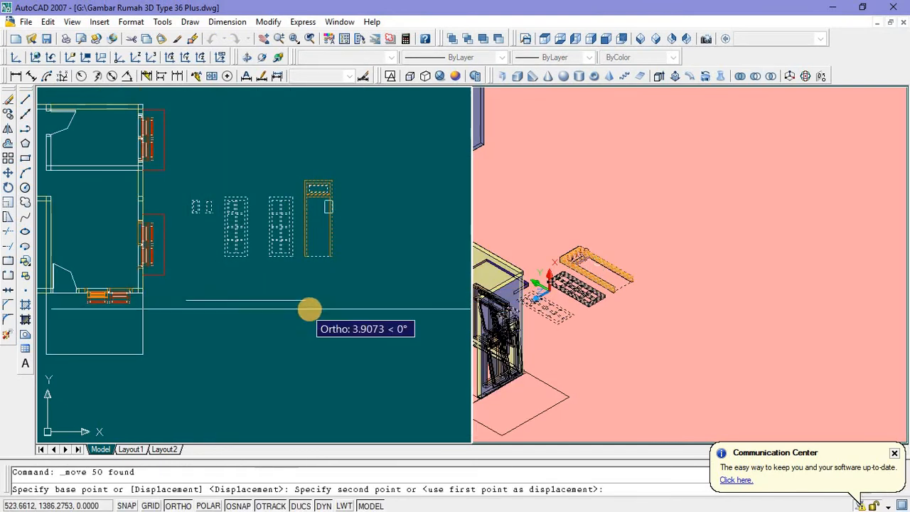
middle_click_drag(405, 320, 327, 310)
left_click(348, 306)
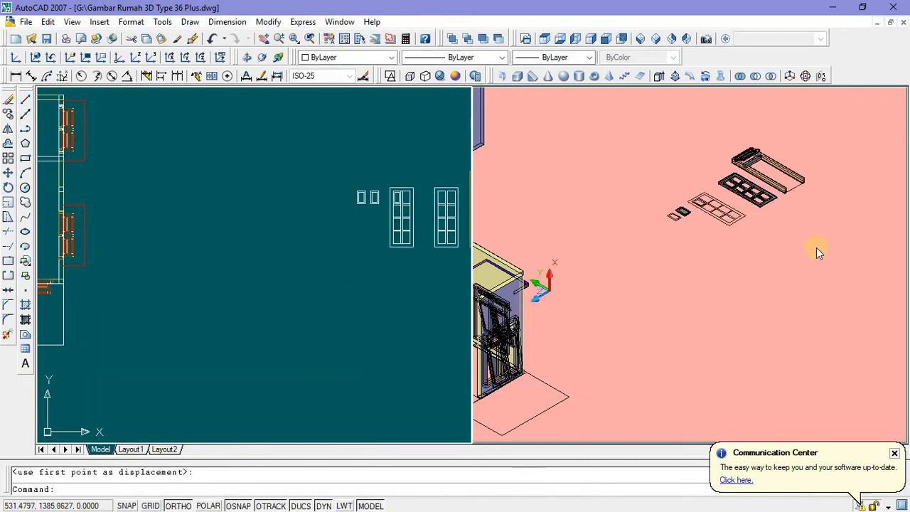
Step: Examine the extruded pane and its spare outline copy in both the plan and the 3D view
middle_click_drag(708, 261, 611, 346)
left_click(683, 272)
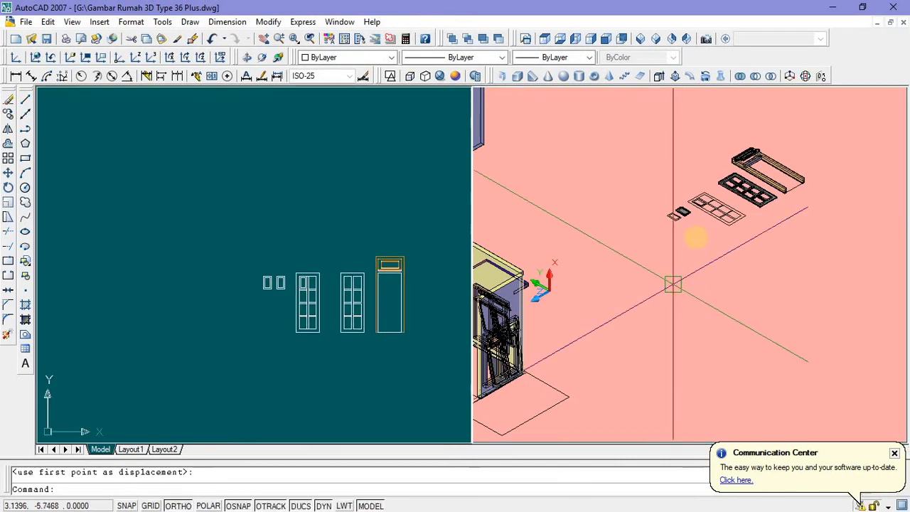
scroll(696, 237, "up", 4)
middle_click_drag(696, 237, 678, 341)
scroll(646, 289, "up", 4)
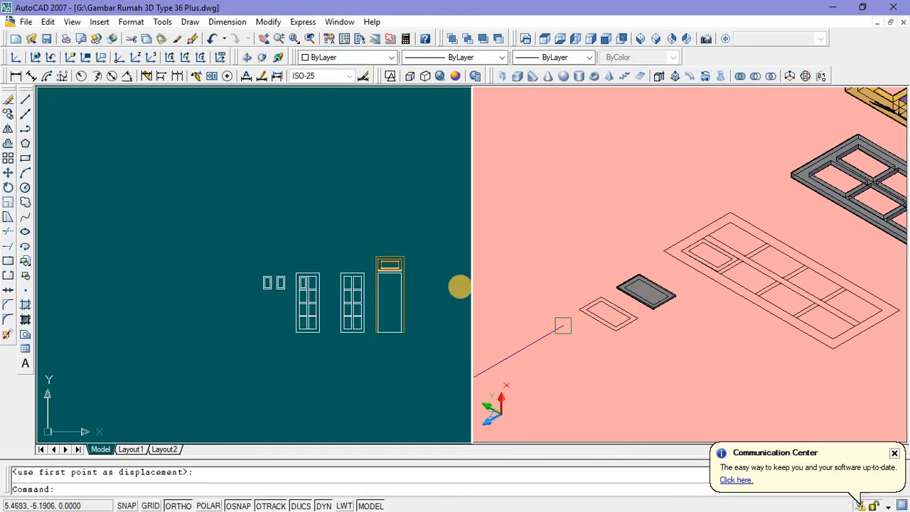
left_click(268, 297)
scroll(274, 292, "up", 5)
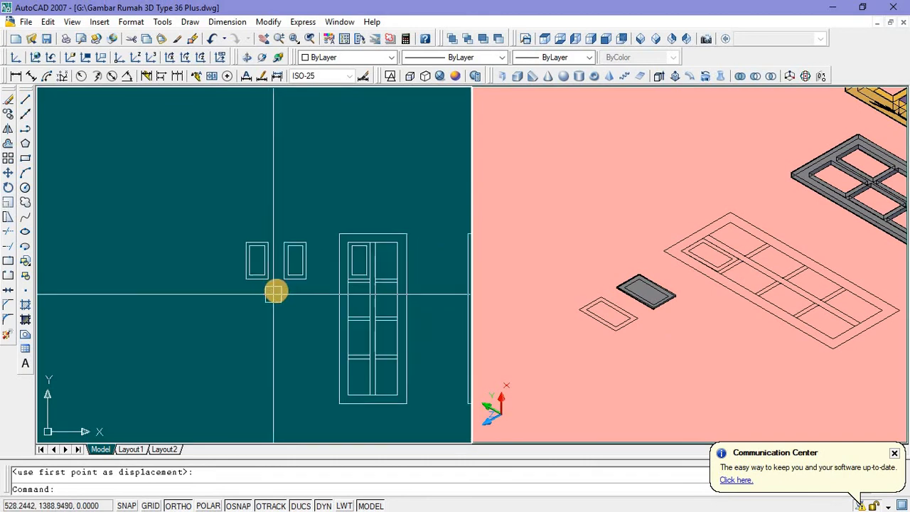
left_click(677, 328)
left_click(667, 301)
key("Escape")
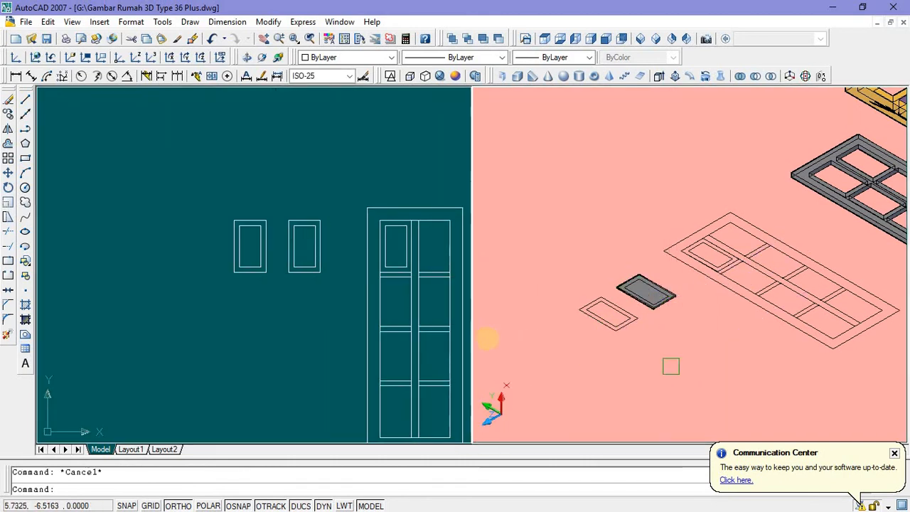
Step: Extrude the inner rectangle of the pane copy nearest the door drawing to a height of 0.4
scroll(341, 278, "up", 3)
scroll(318, 290, "down", 4)
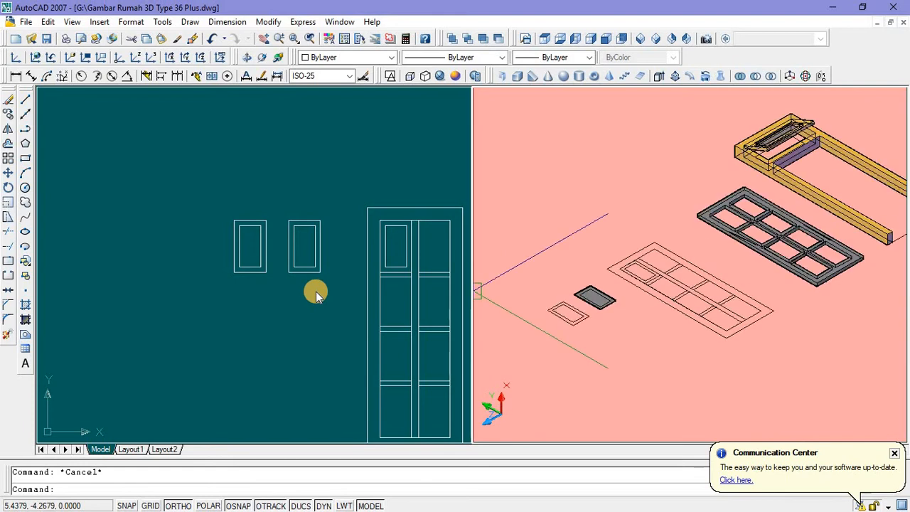
left_click(305, 261)
scroll(300, 264, "up", 4)
left_click(303, 217)
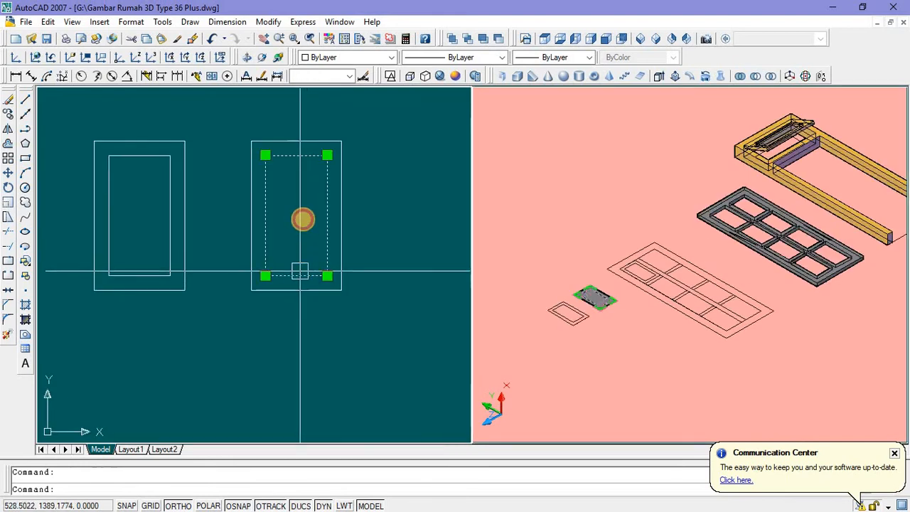
type("ex")
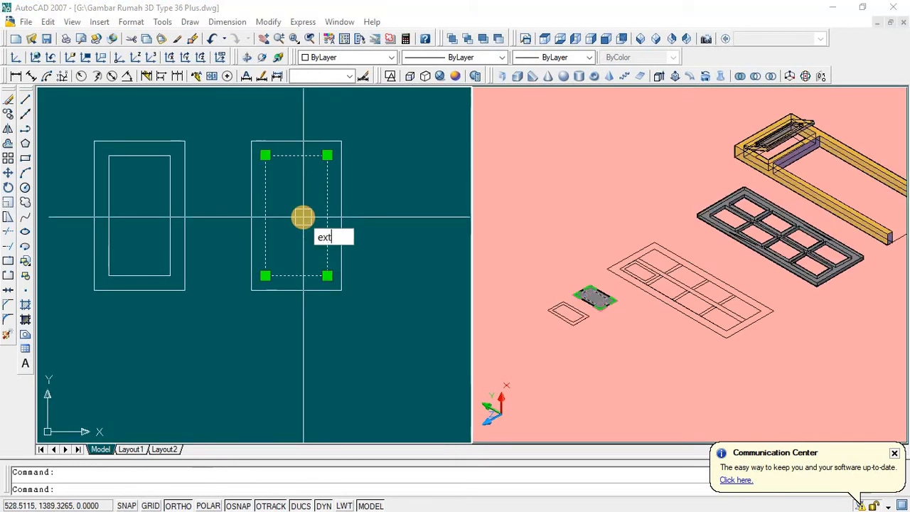
type("t")
key("Return")
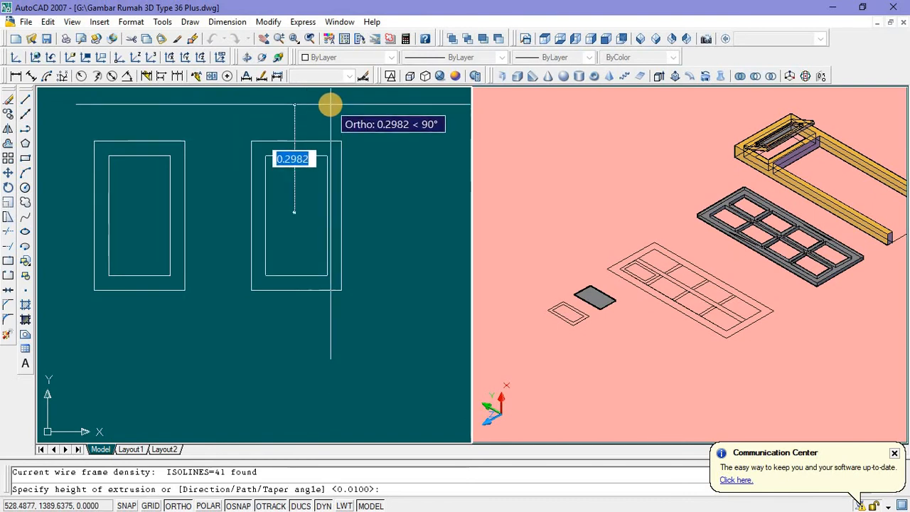
type("0.4")
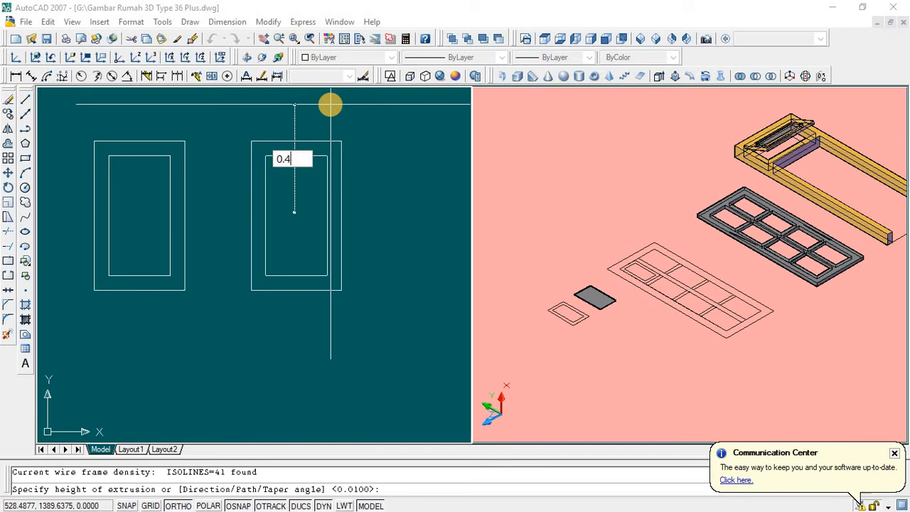
key("Return")
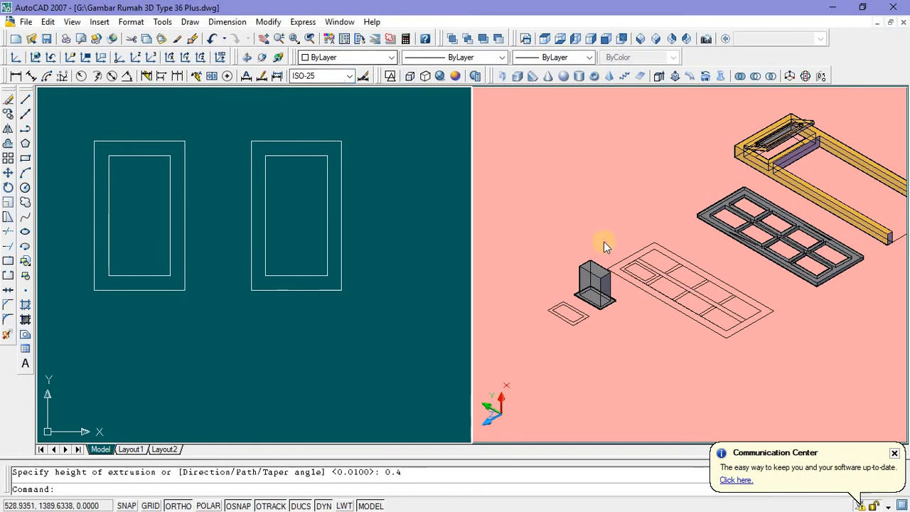
Step: Move the tall inner block about 0.07 straight down so that it passes fully through the thin pane plate
scroll(602, 263, "up", 2)
left_click(585, 284)
right_click(596, 181)
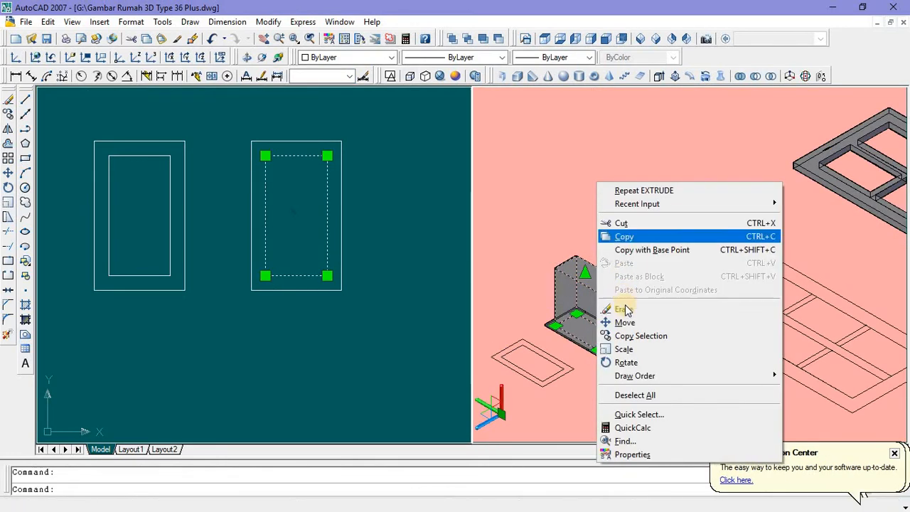
left_click(624, 321)
left_click(588, 146)
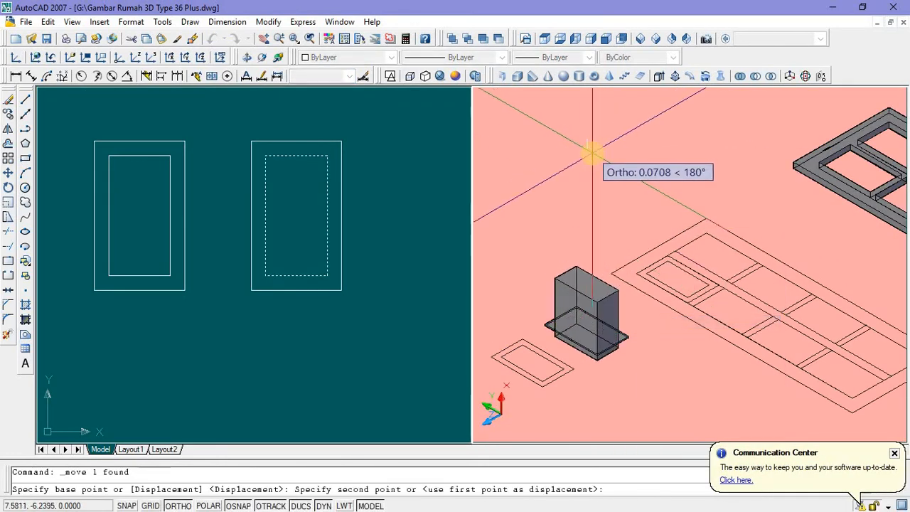
left_click(589, 156)
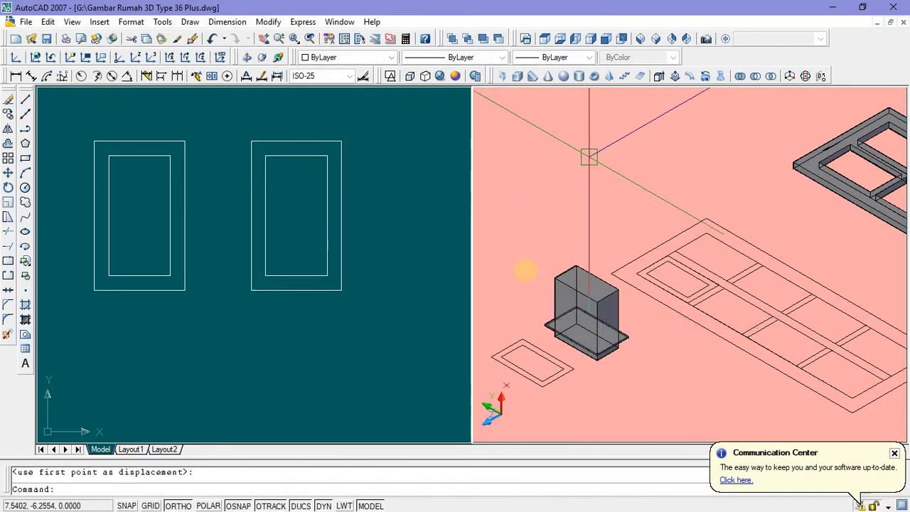
Step: Subtract the tall inner block from the thin pane plate to cut a rectangular opening
left_click(756, 76)
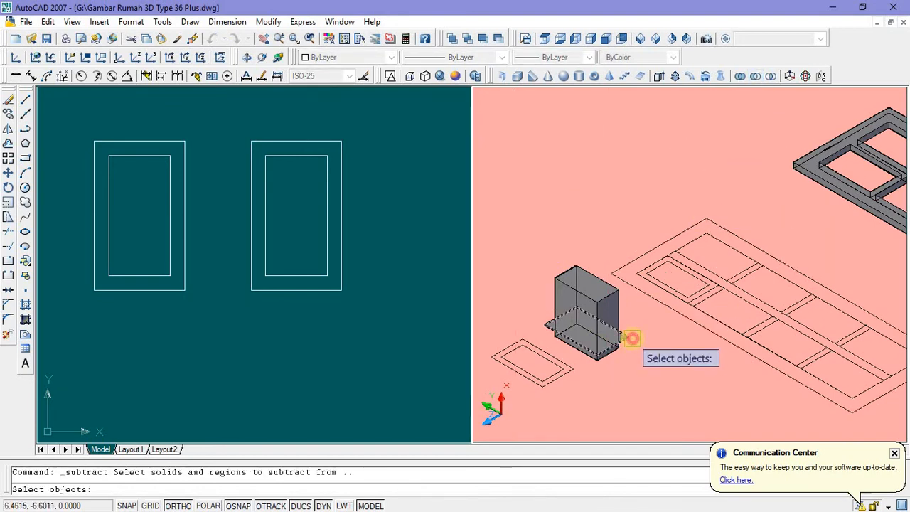
left_click(632, 339)
key("Return")
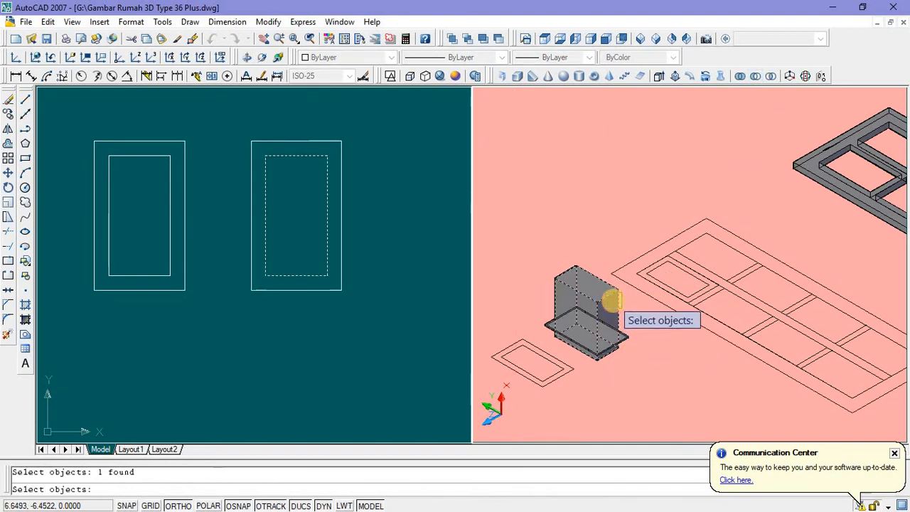
key("Return")
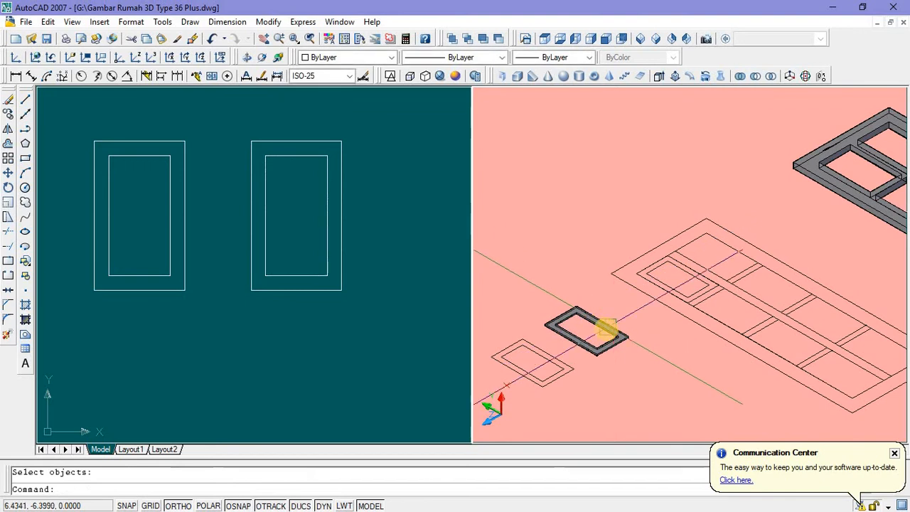
left_click(25, 158)
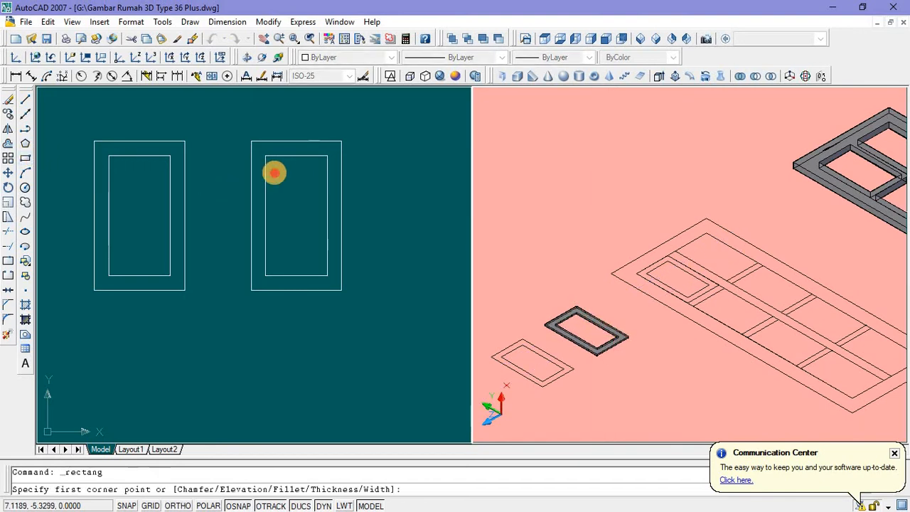
left_click(267, 157)
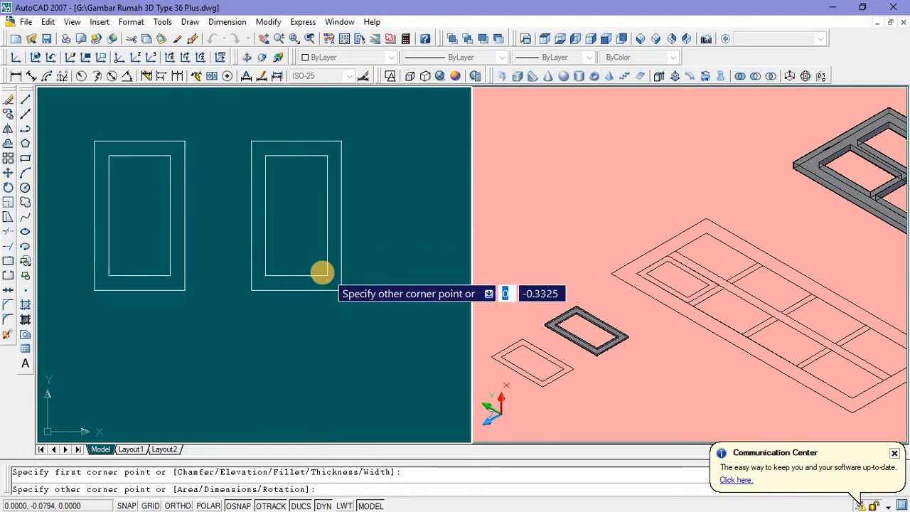
key("Escape")
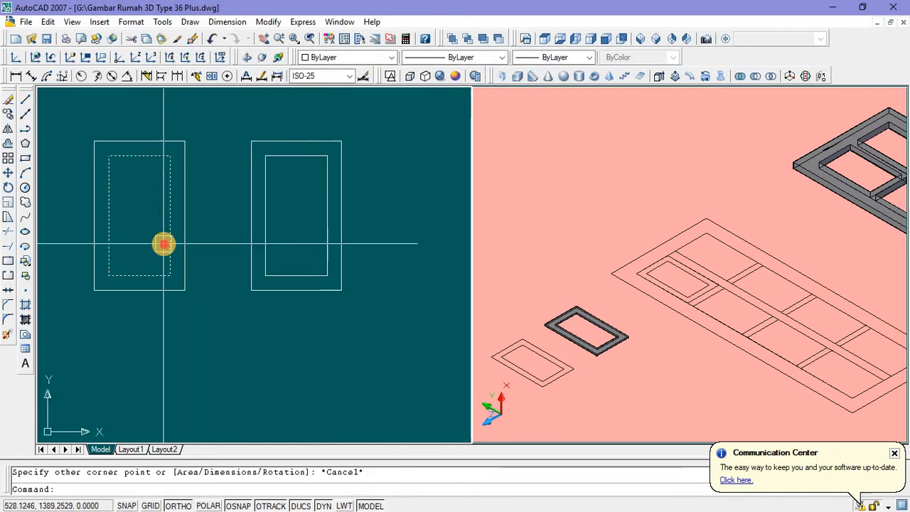
Step: Move the spare outline's inner rectangle onto the opening of the pane frame, matching their corners
left_click(168, 242)
right_click(198, 209)
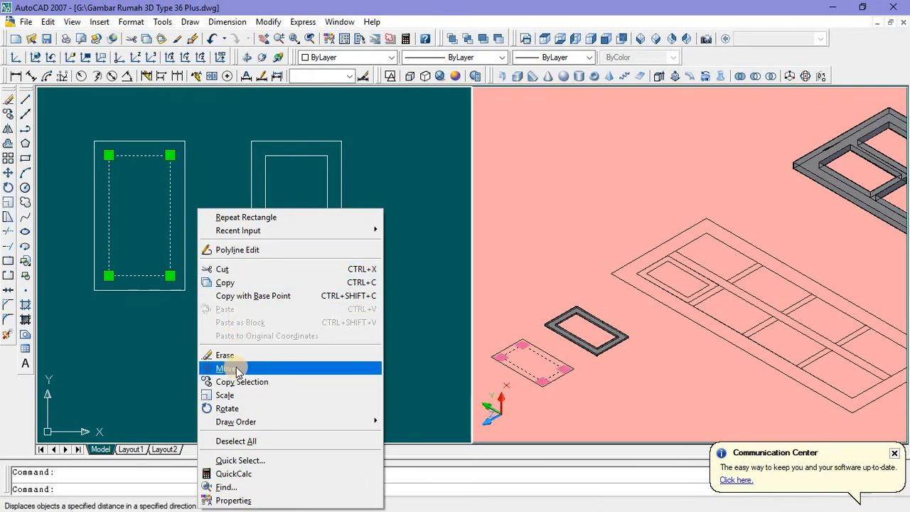
left_click(228, 368)
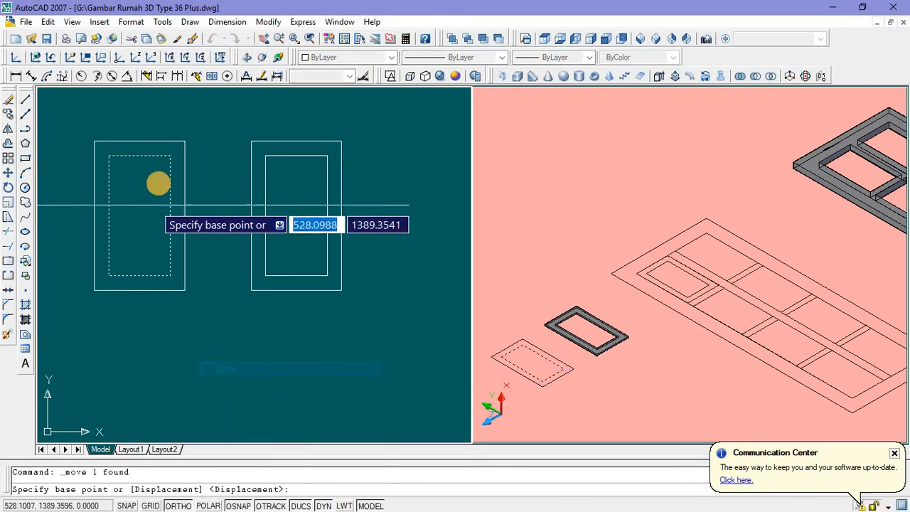
left_click(171, 154)
left_click(327, 154)
key("Escape")
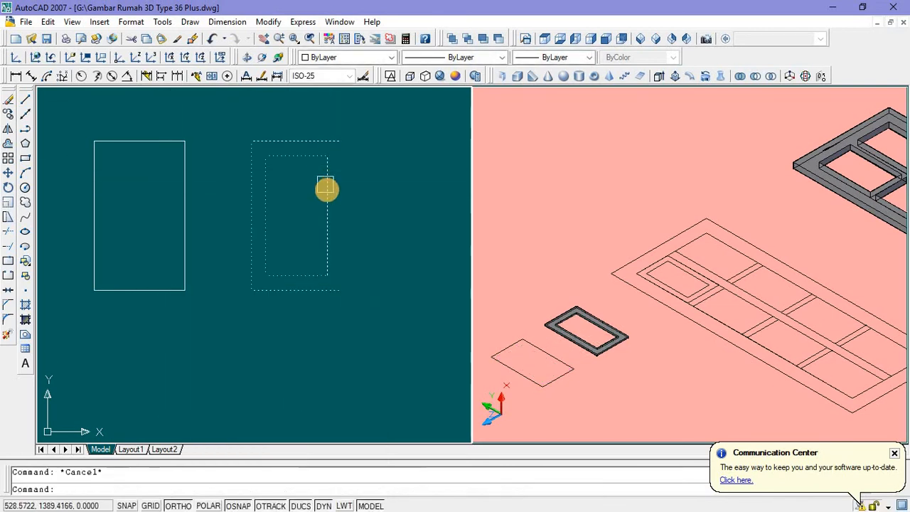
Step: Try to extrude the rectangle in the pane frame's opening, then undo back to before the rectangle was moved
left_click(325, 207)
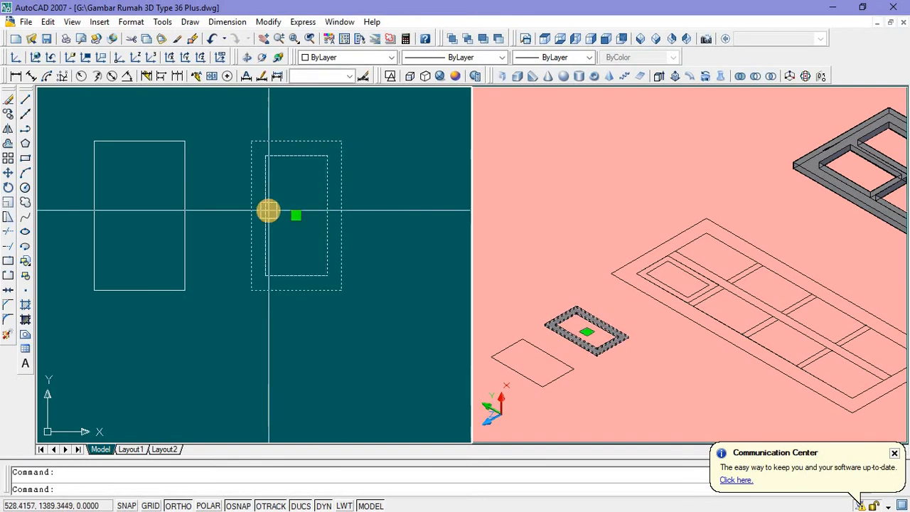
type("ex")
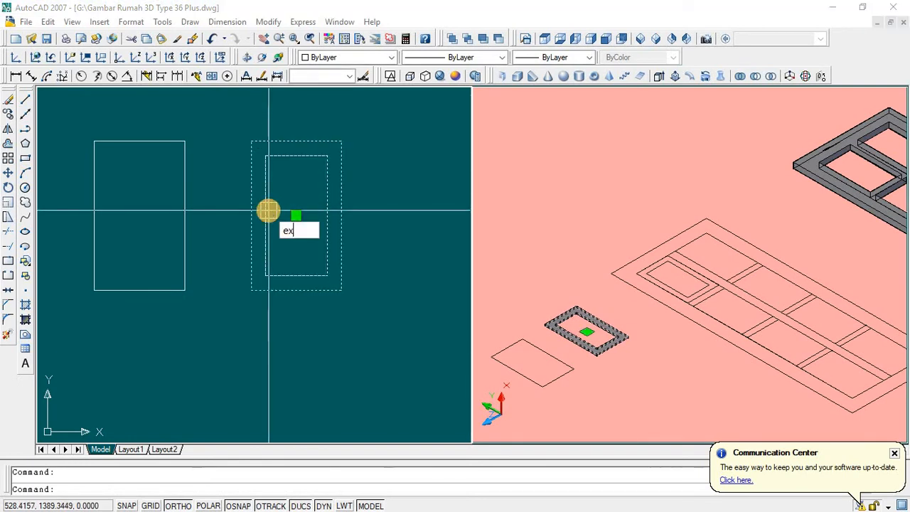
type("t")
key("Return")
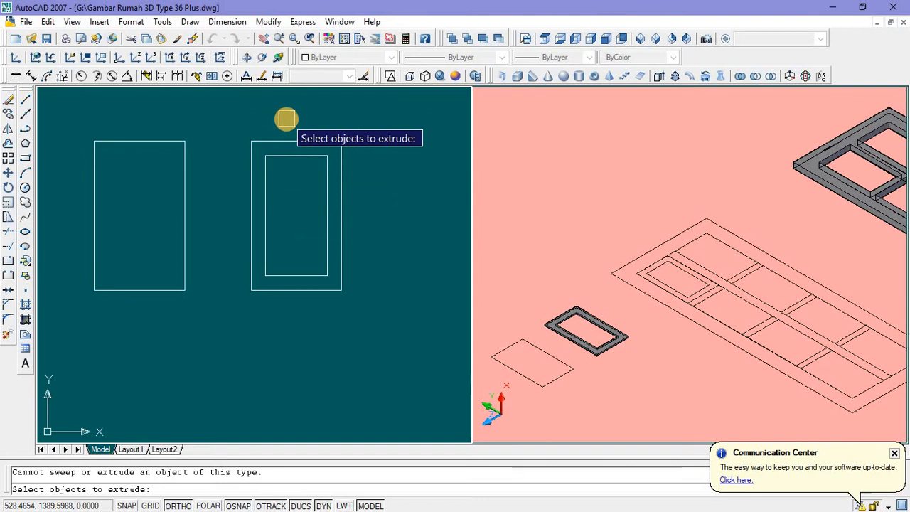
key("Escape")
left_click(296, 202)
left_click(296, 201)
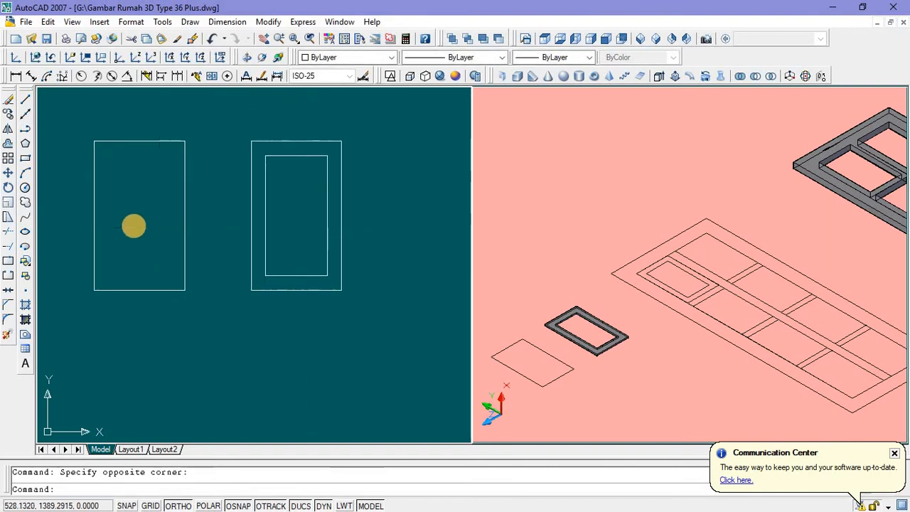
left_click(213, 39)
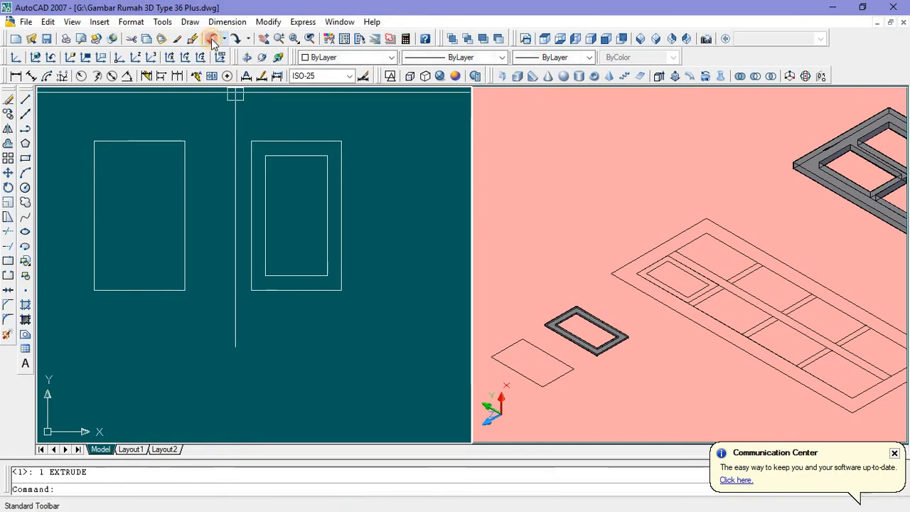
left_click(213, 39)
Step: Extrude the inner rectangle of the spare pane outline to a height of 0.04
left_click(166, 159)
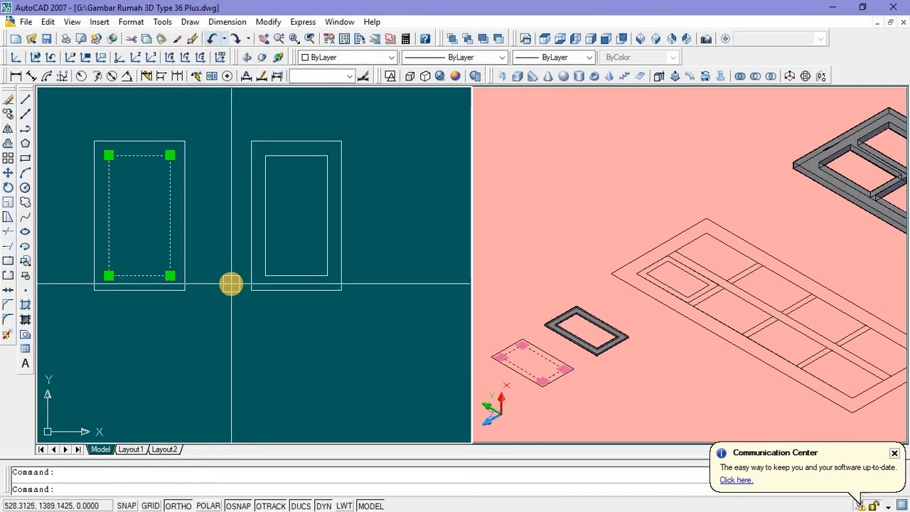
type("ex")
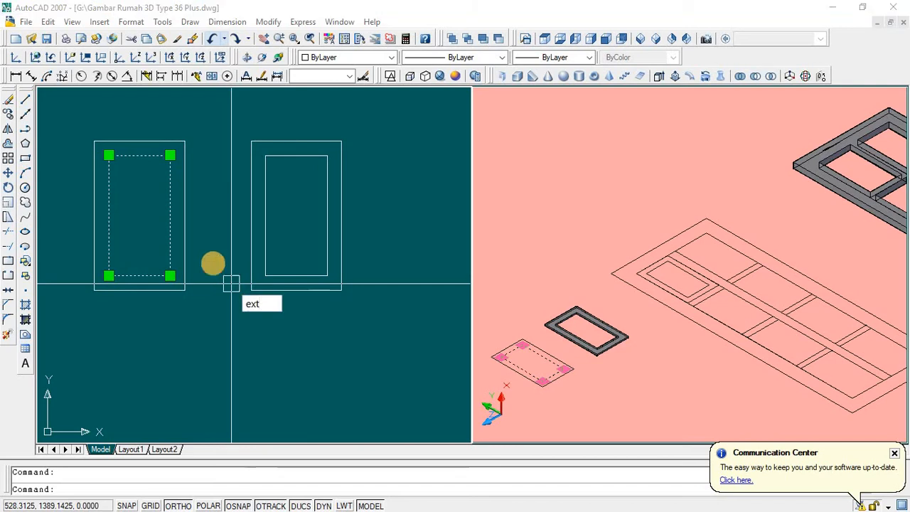
type("t")
key("Return")
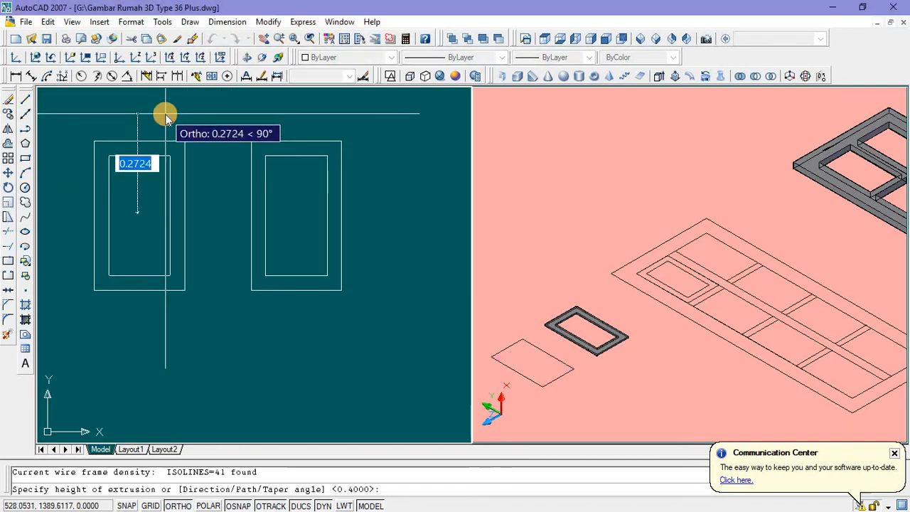
type("0")
type(".04")
key("Return")
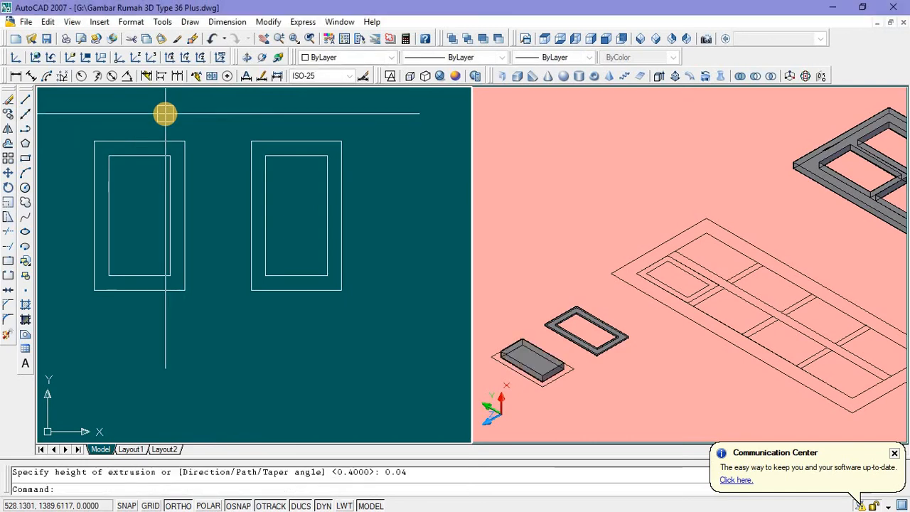
Step: Copy the 0.04 block into the pane frame's opening, from its vertical corner edge's midpoint to the matching midpoint on the opening's inner corner
left_click(560, 328)
scroll(565, 364, "up", 5)
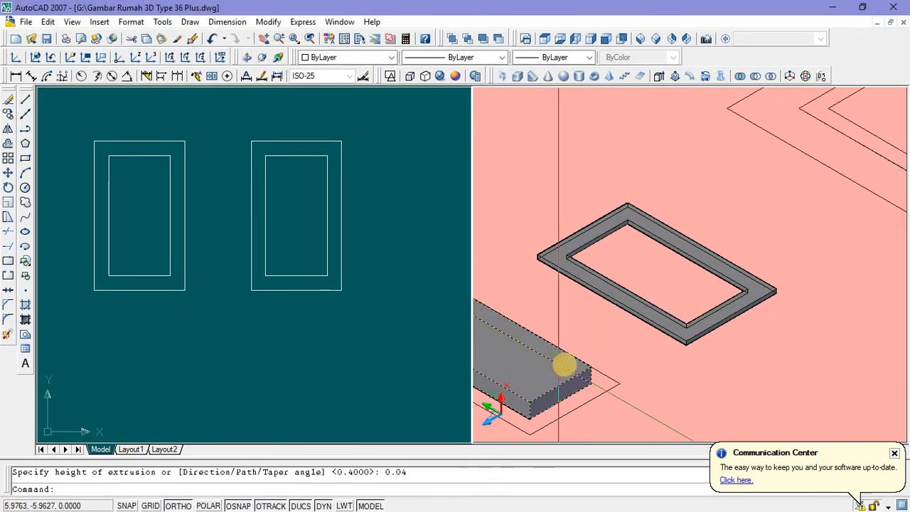
left_click(574, 320)
right_click(574, 319)
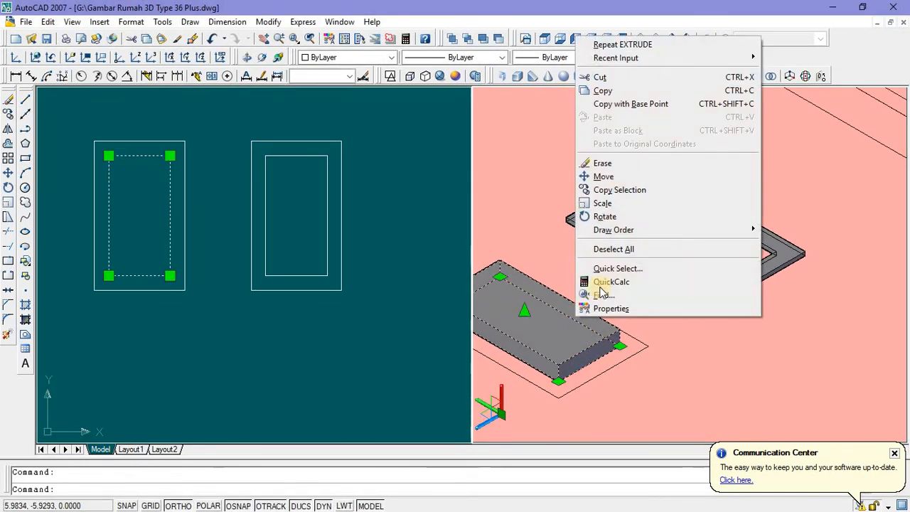
left_click(605, 190)
scroll(562, 362, "up", 8)
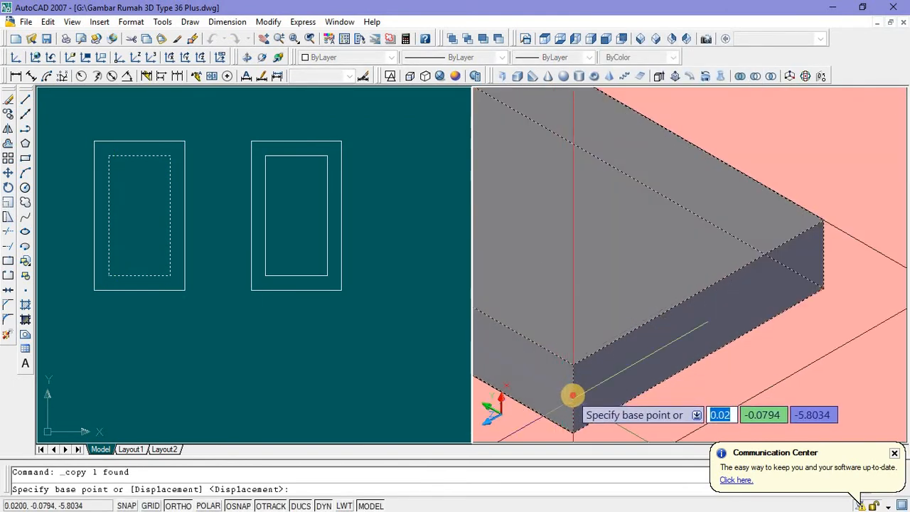
left_click(567, 395)
scroll(691, 349, "down", 5)
scroll(742, 311, "up", 8)
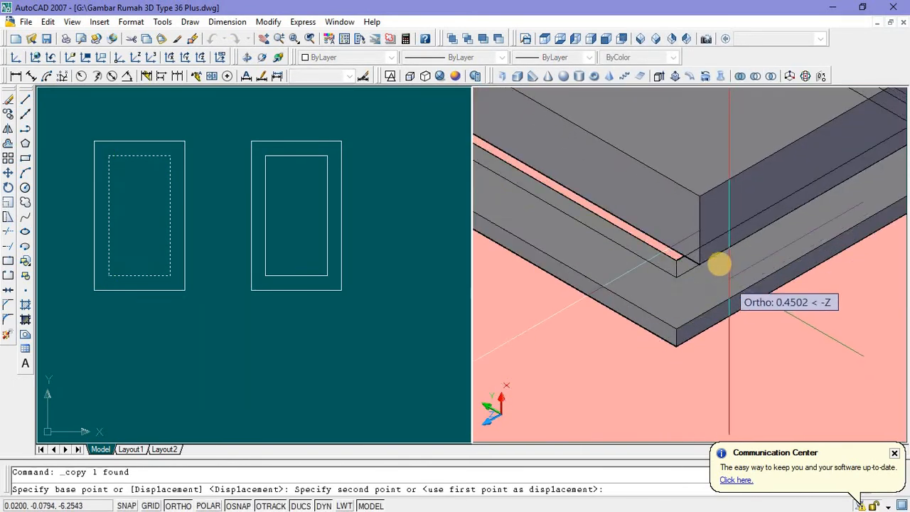
scroll(569, 274, "down", 5)
left_click(537, 282)
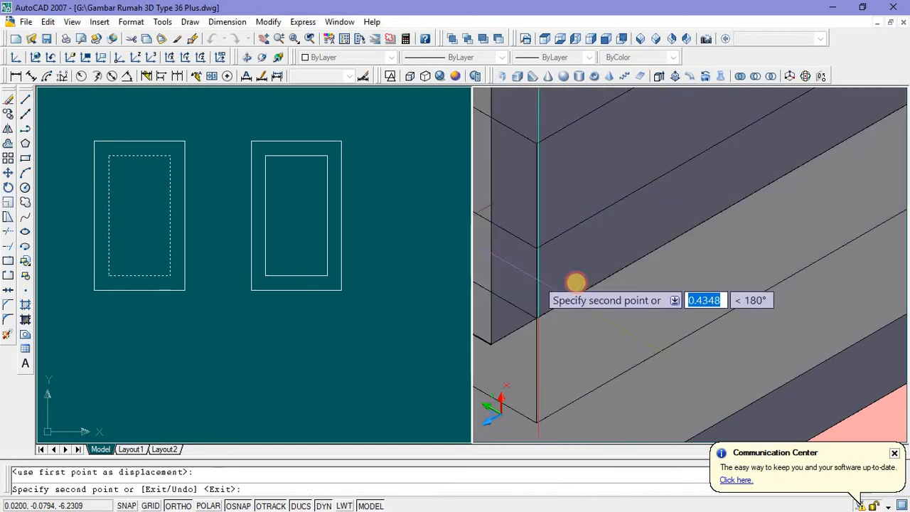
scroll(586, 313, "down", 5)
scroll(596, 340, "down", 3)
key("Escape")
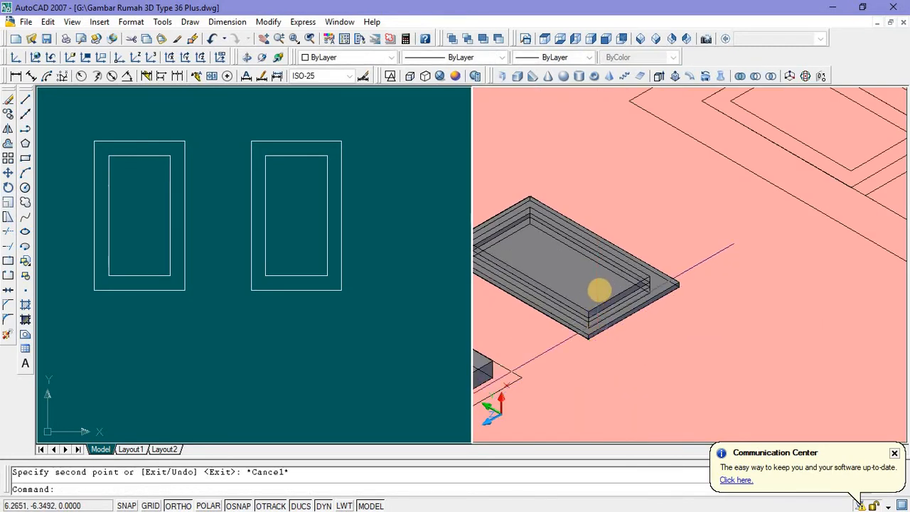
Step: Set the colour of the inset block in the pane frame's opening to index color 222
scroll(612, 281, "up", 2)
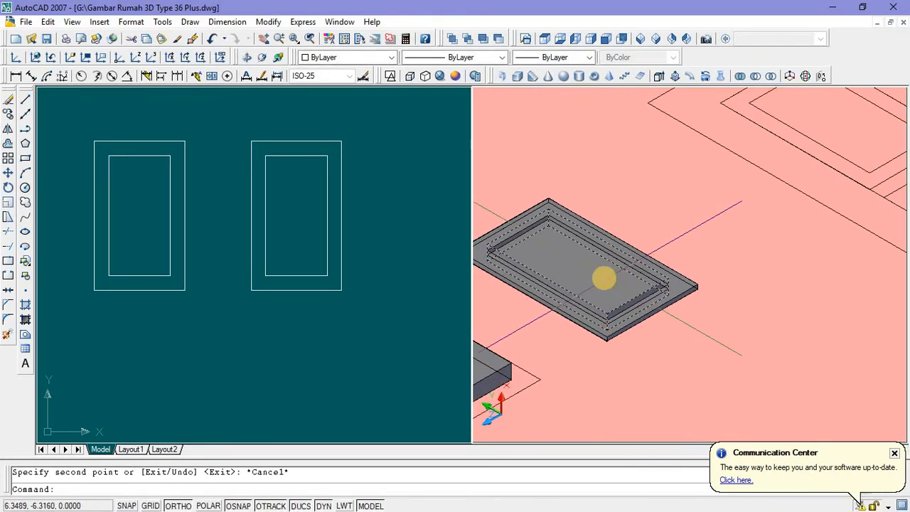
left_click(392, 59)
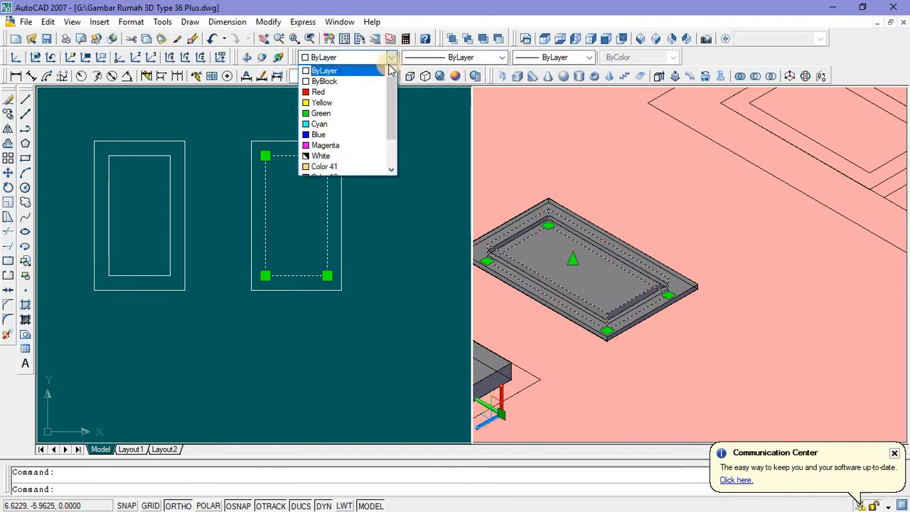
left_click(345, 167)
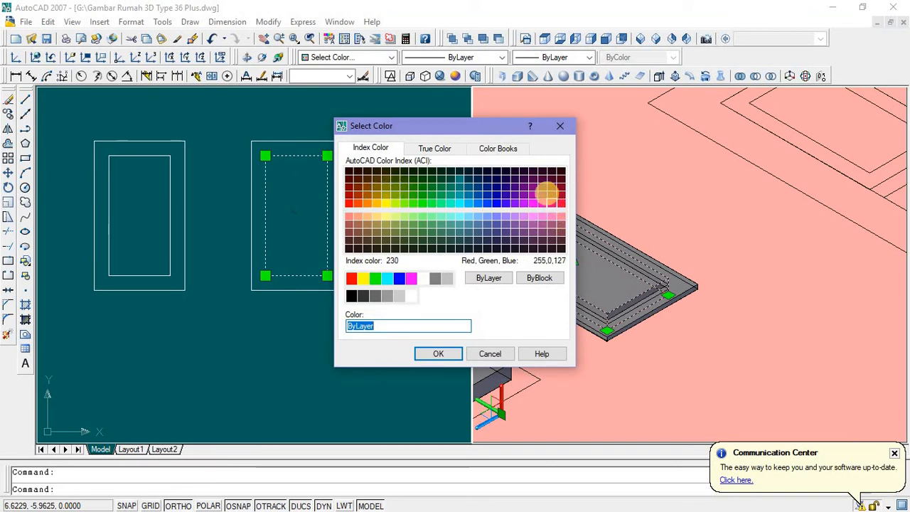
left_click(543, 194)
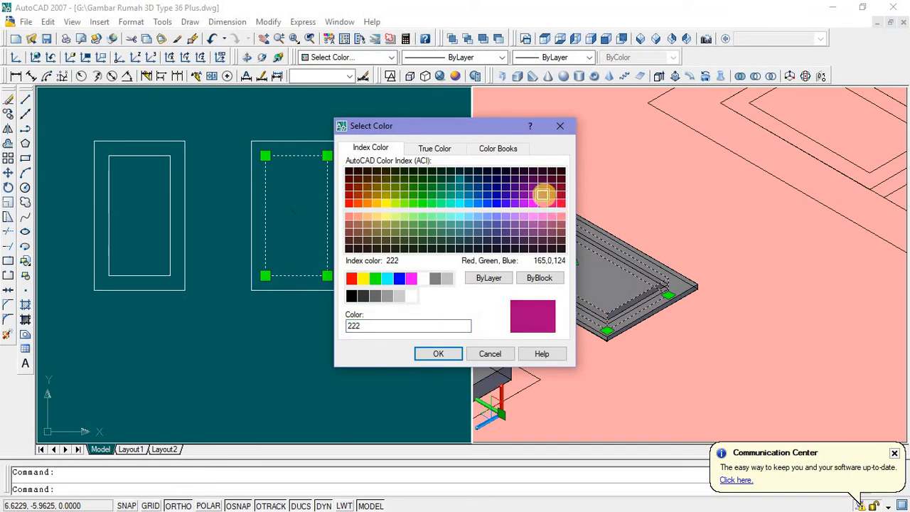
left_click(453, 353)
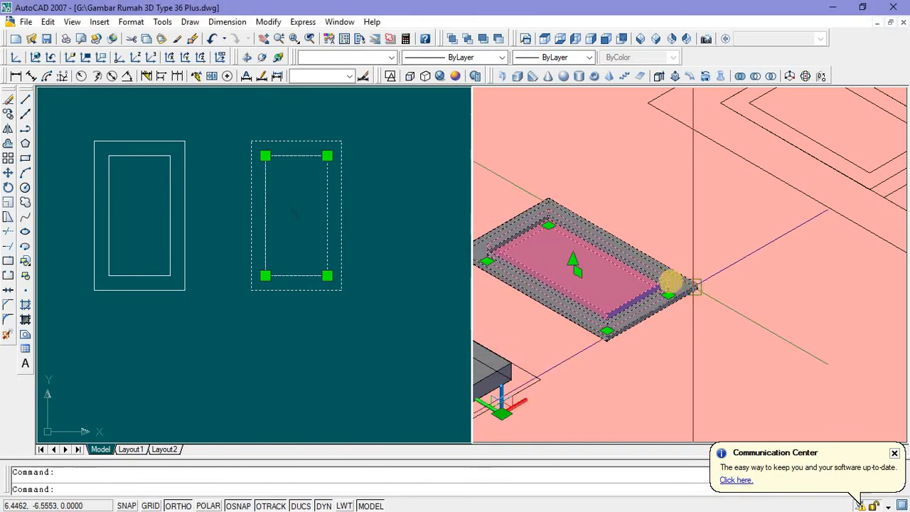
Step: Set the colour of the pane frame and its inset block together to index color 90
left_click(391, 58)
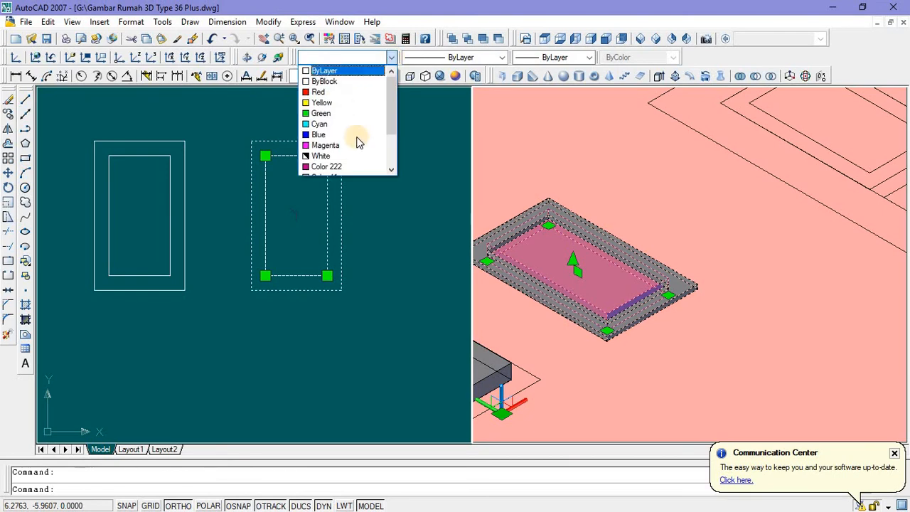
scroll(351, 178, "down", 2)
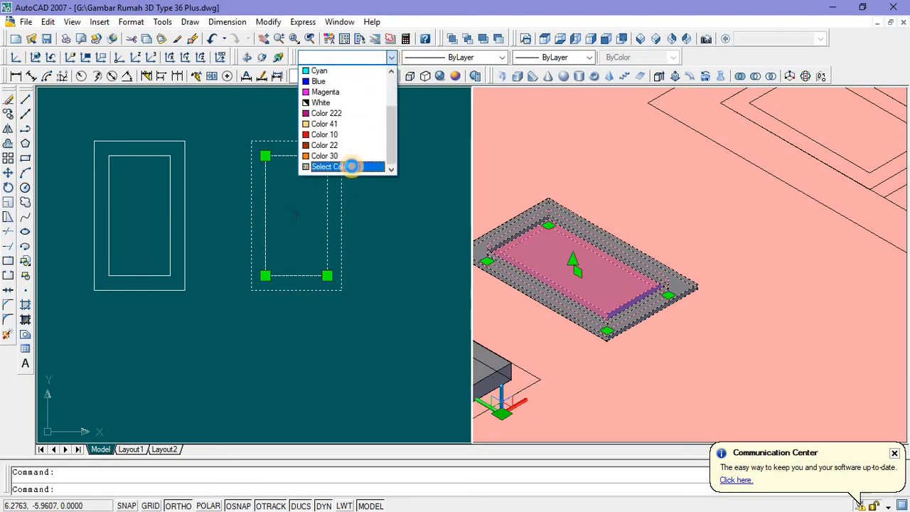
left_click(351, 167)
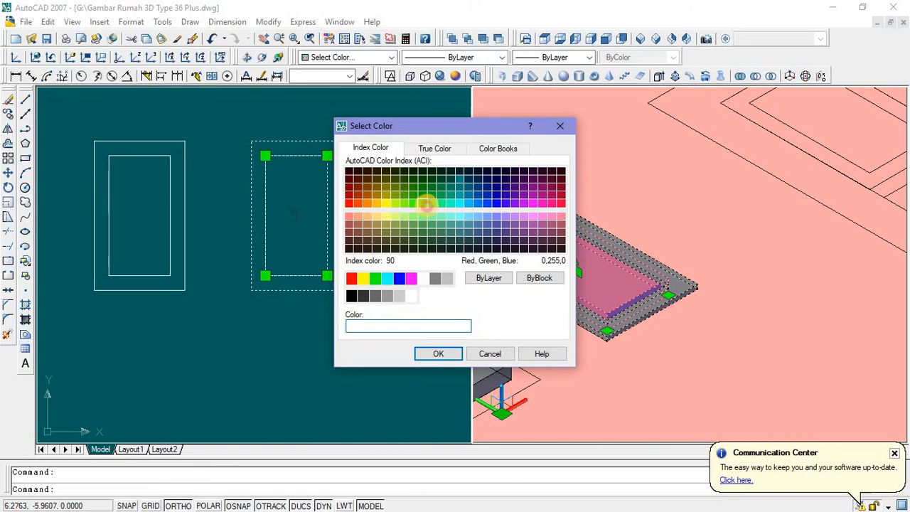
left_click(424, 204)
left_click(438, 353)
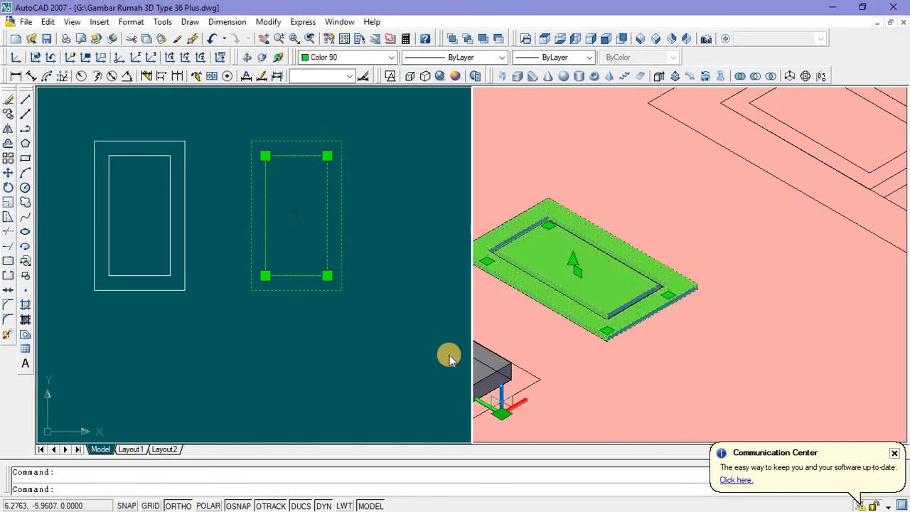
key("Escape")
Step: Recolour only the inset block inside the green pane frame with Color 10
left_click(598, 272)
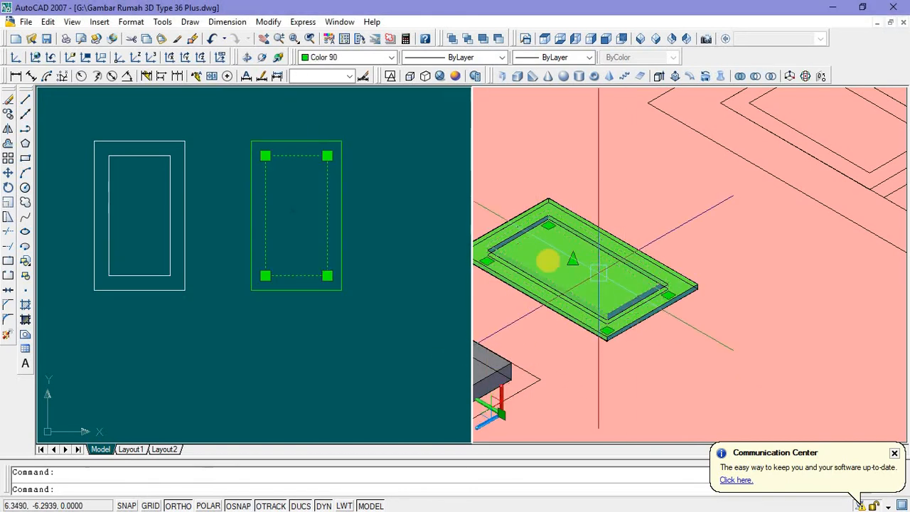
left_click(394, 60)
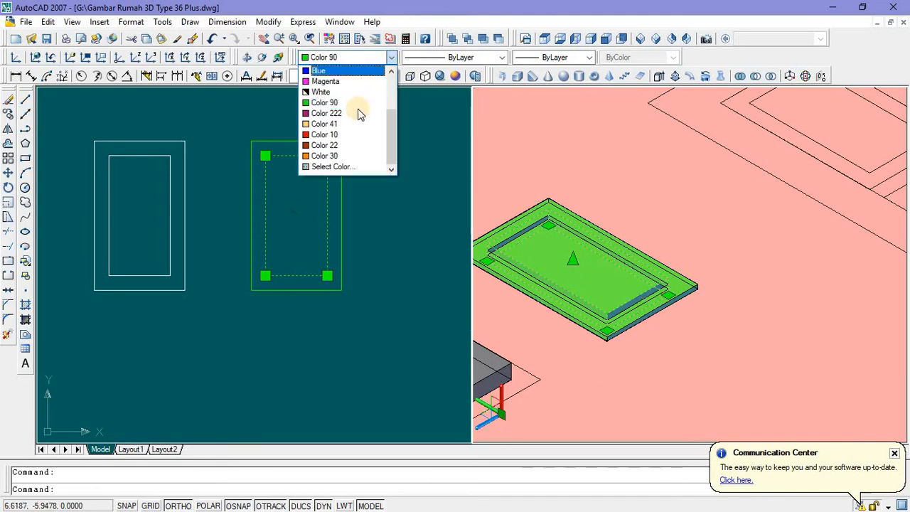
left_click(347, 135)
key("Escape")
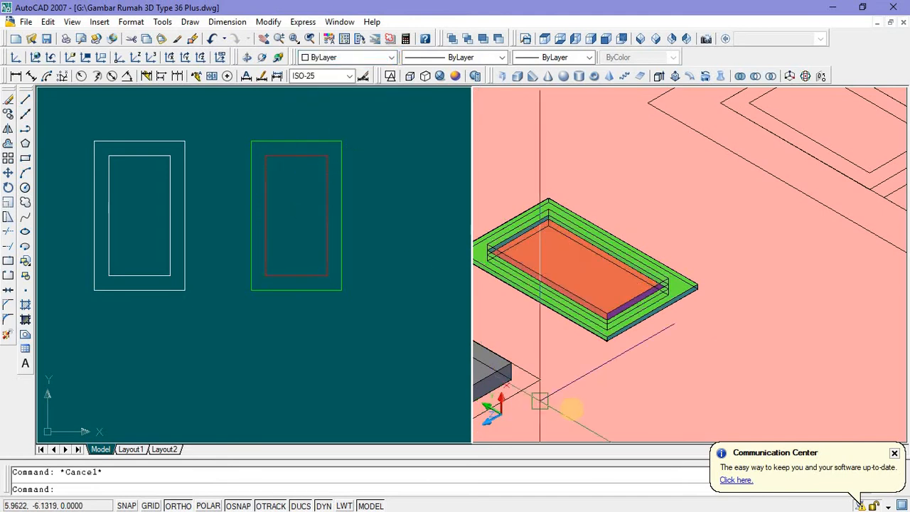
scroll(645, 316, "up", 3)
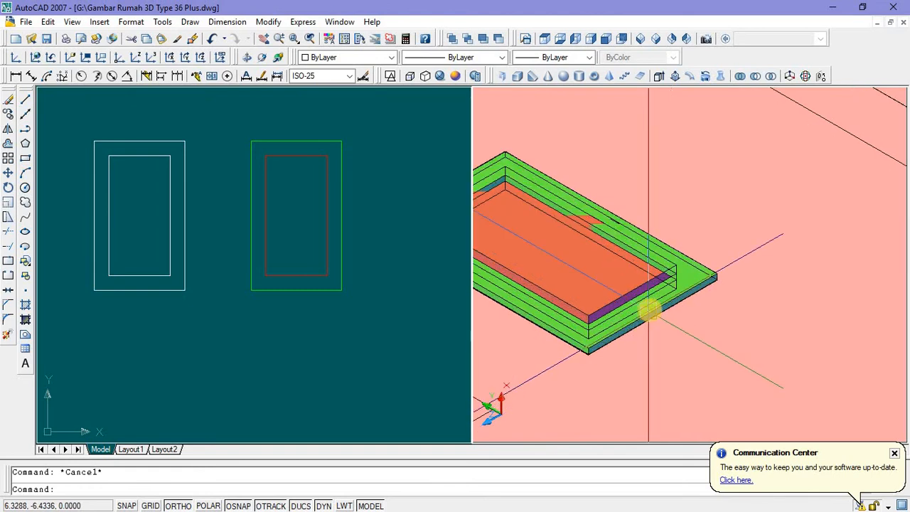
scroll(649, 310, "up", 3)
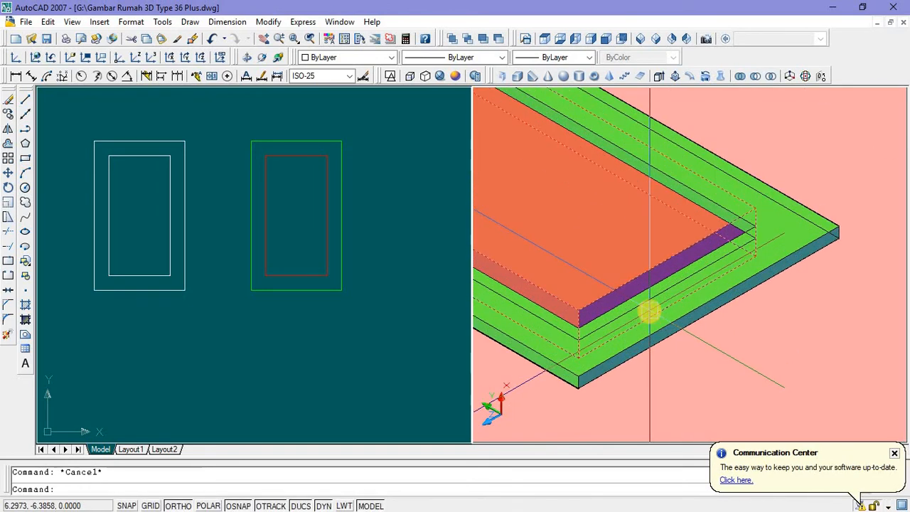
Step: Union the green rectangular frame solid with the red panel solid inside it
scroll(649, 316, "down", 3)
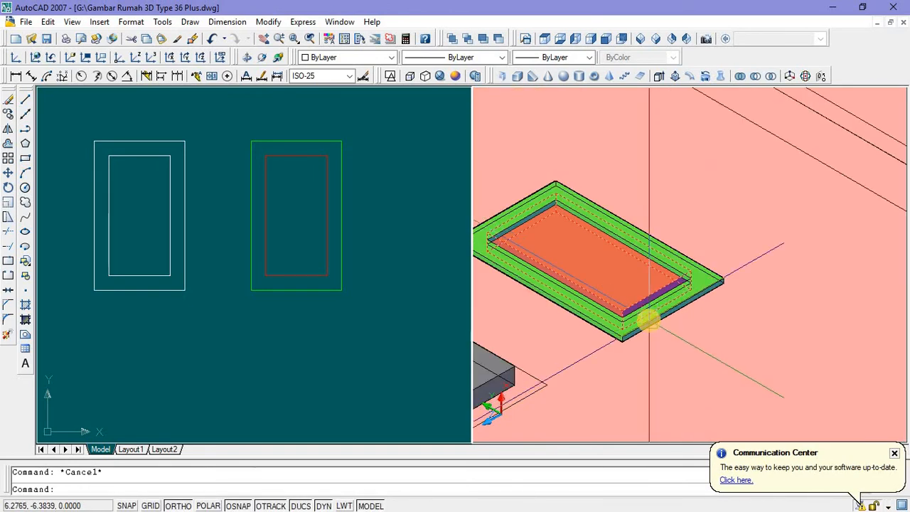
scroll(646, 320, "up", 3)
scroll(674, 358, "down", 3)
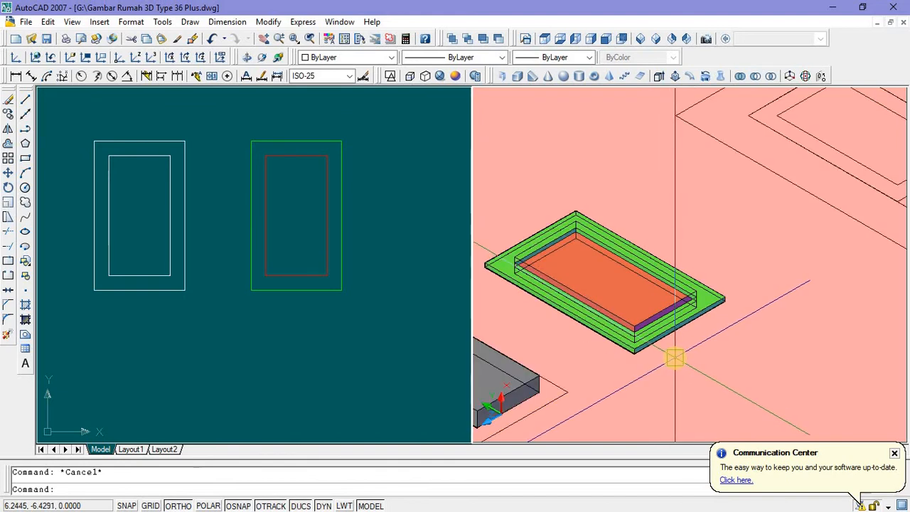
type("uni")
key("Return")
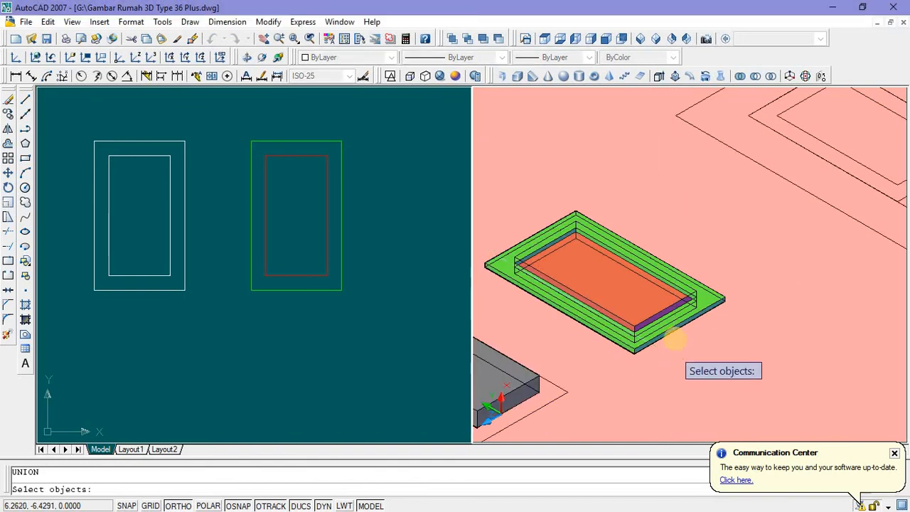
left_click(671, 331)
left_click(642, 306)
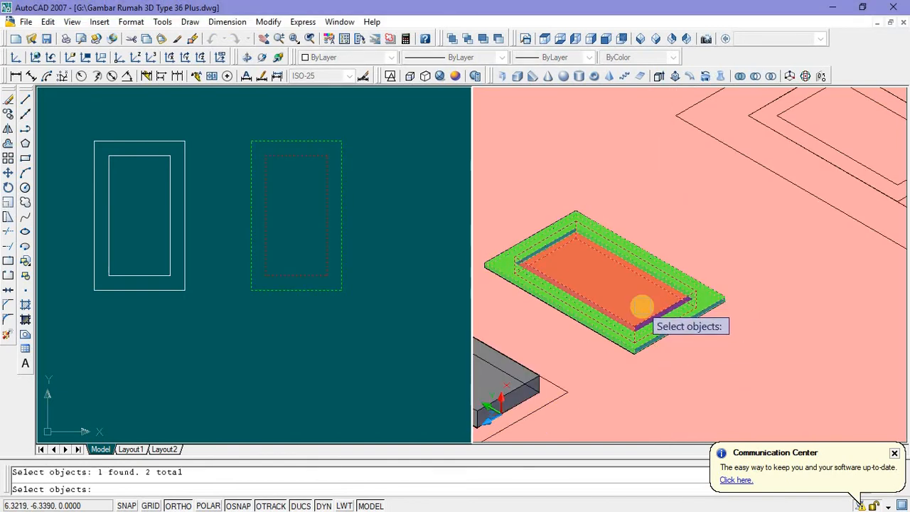
key("Return")
Step: Copy the merged panel from its upper-left corner into the two top openings of the solid door leaf
scroll(642, 306, "down", 6)
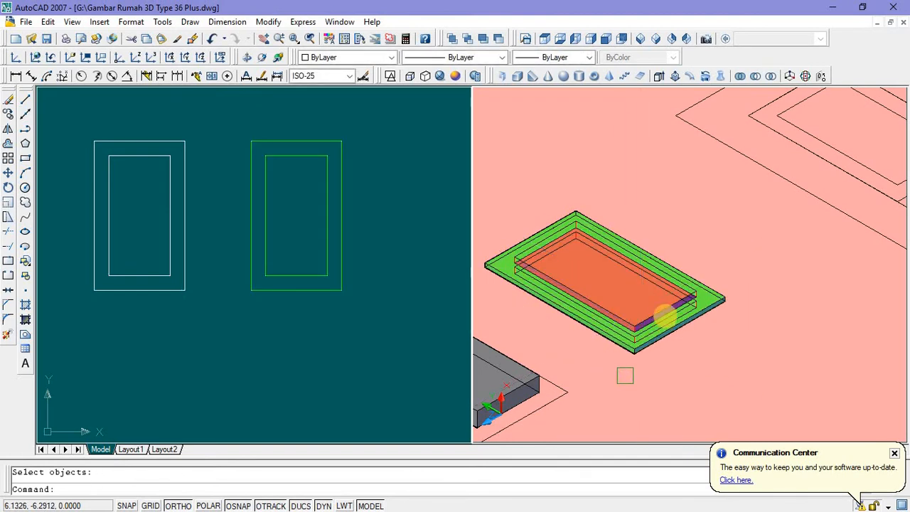
scroll(688, 308, "up", 2)
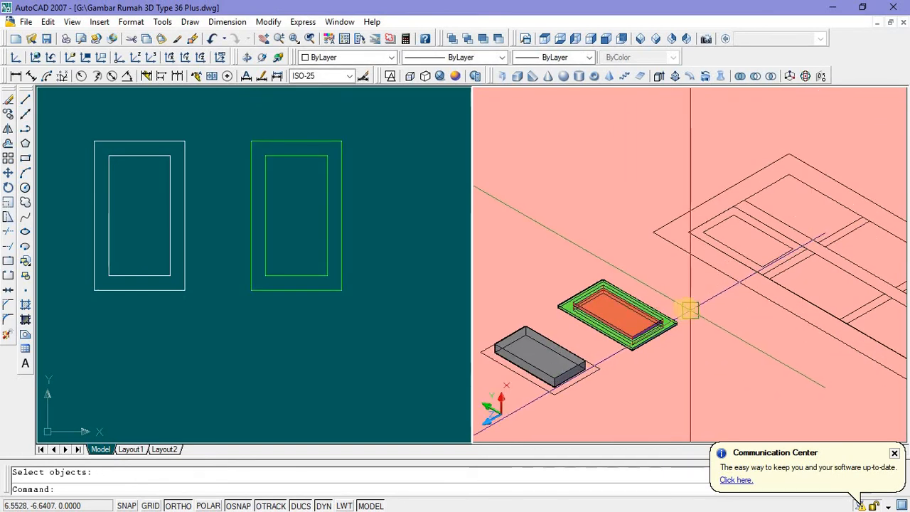
scroll(670, 308, "down", 5)
left_click(567, 293)
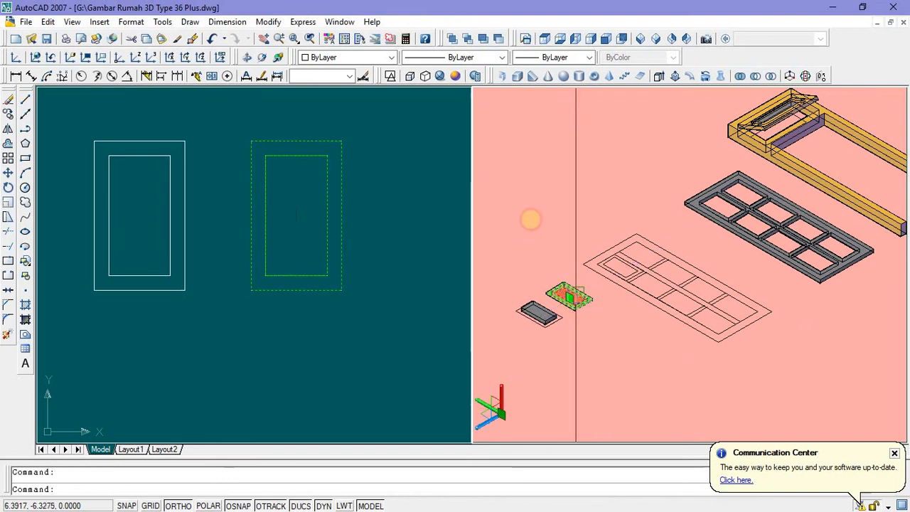
right_click(532, 220)
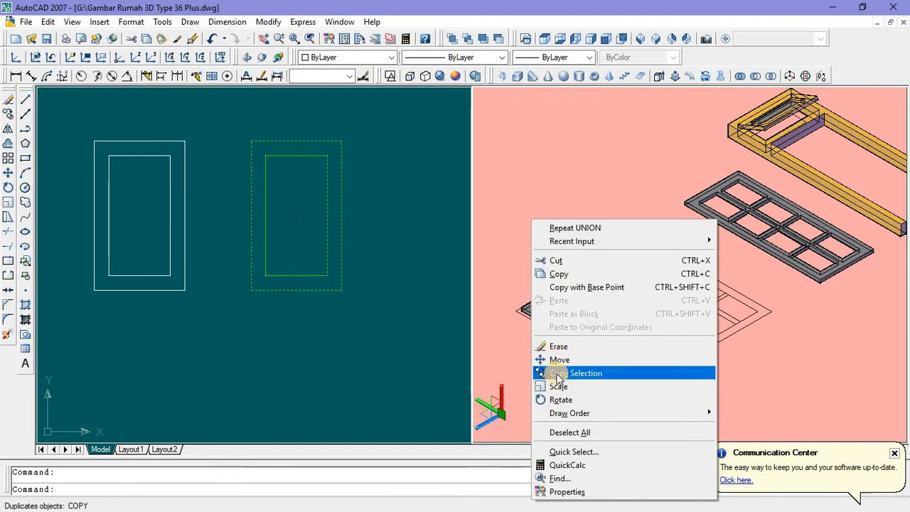
left_click(559, 373)
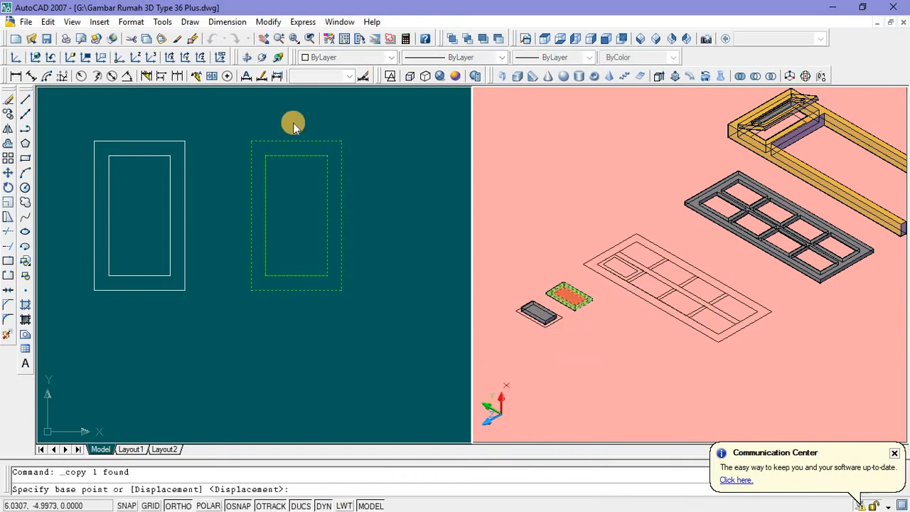
left_click(249, 142)
scroll(242, 186, "down", 5)
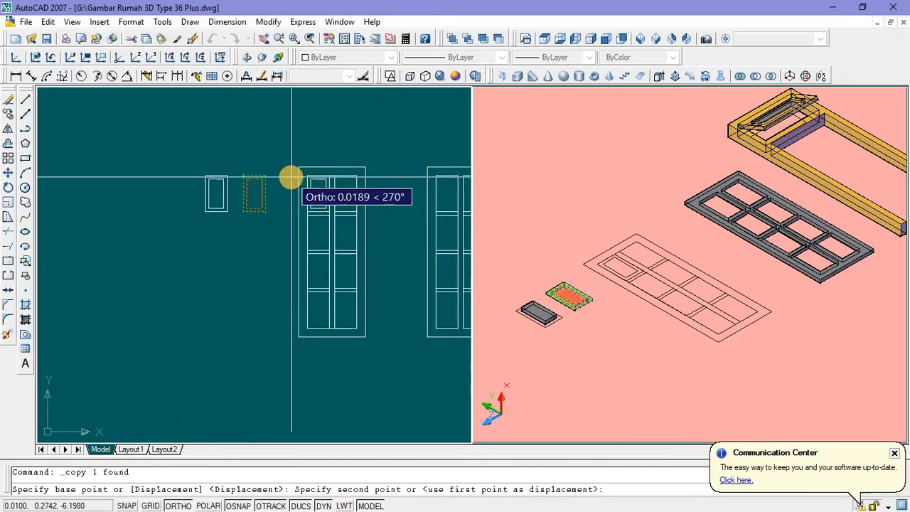
middle_click_drag(291, 177, 221, 186)
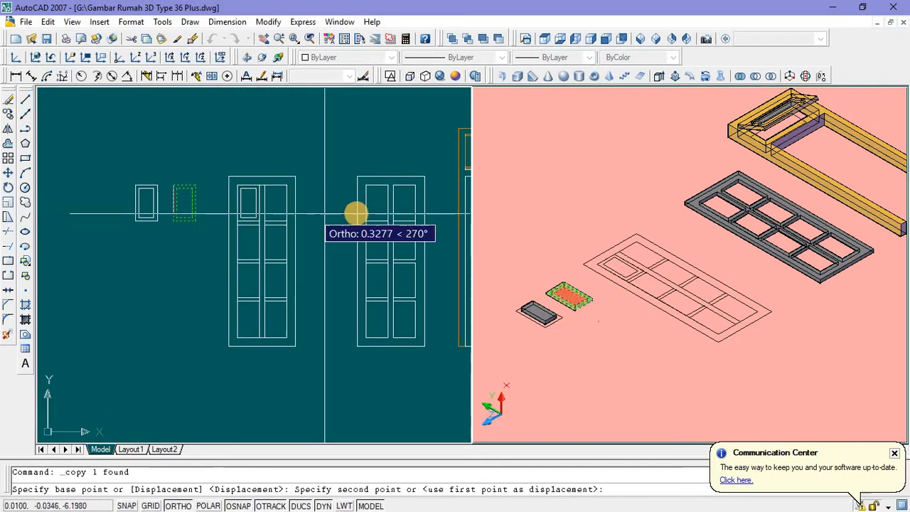
middle_click_drag(356, 213, 294, 230)
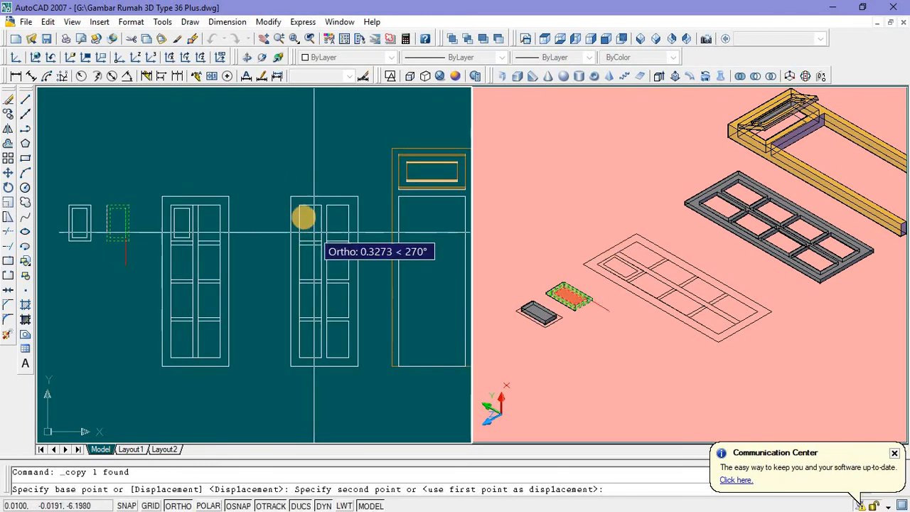
scroll(313, 228, "up", 3)
left_click(279, 172)
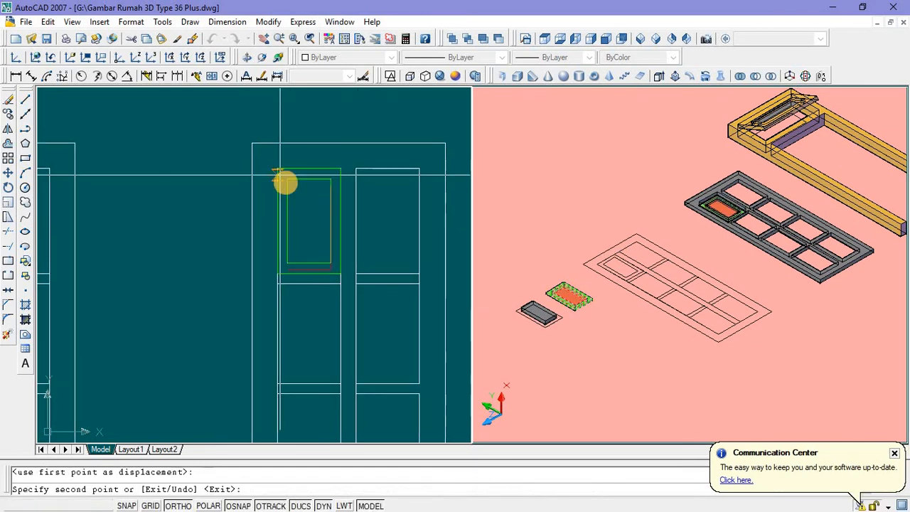
left_click(357, 173)
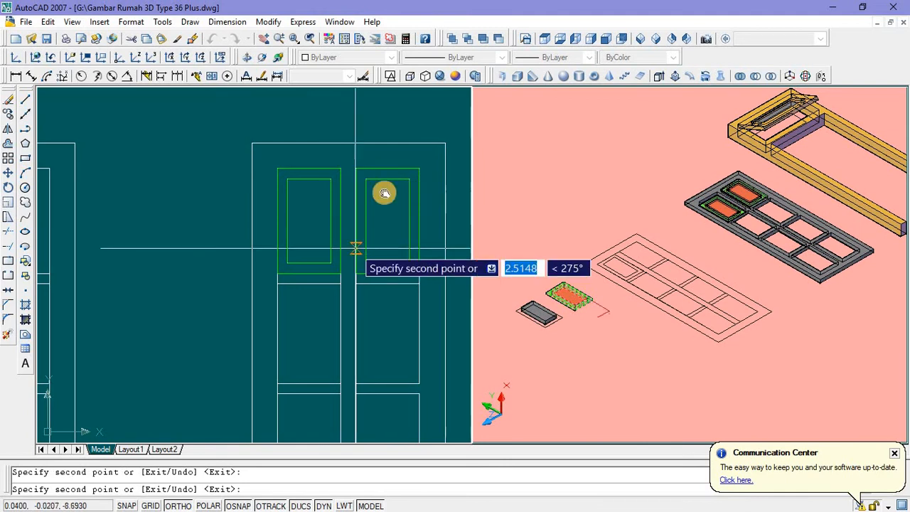
Step: Copy the panel into both second-row openings of the door leaf and end the copying
middle_click_drag(384, 193, 424, 114)
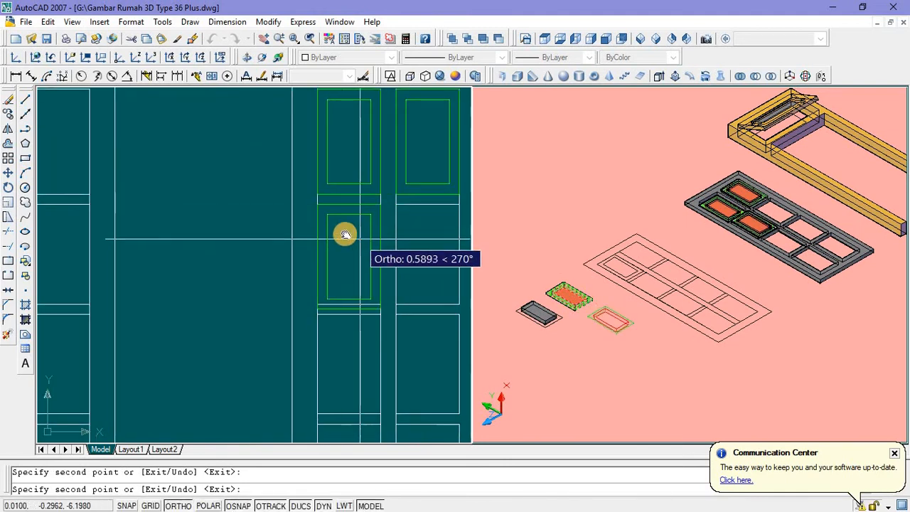
middle_click_drag(345, 235, 313, 225)
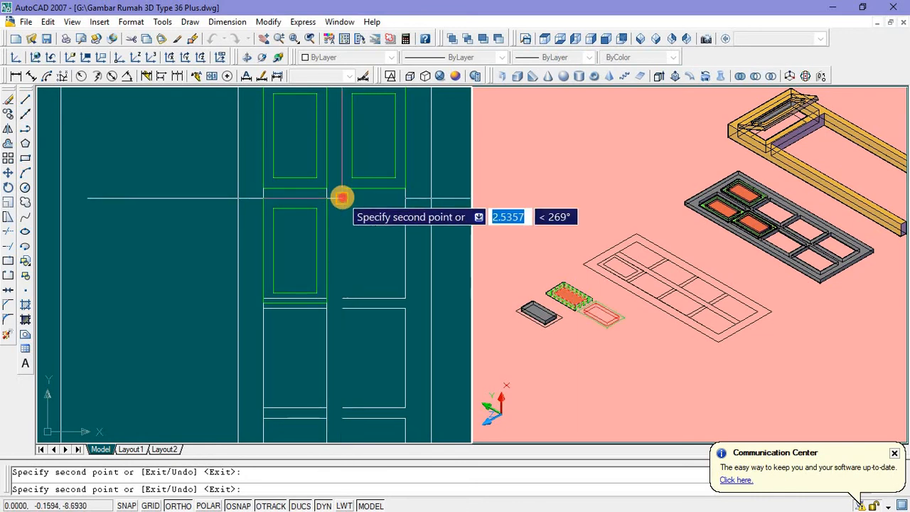
left_click(342, 198)
middle_click_drag(350, 288, 369, 221)
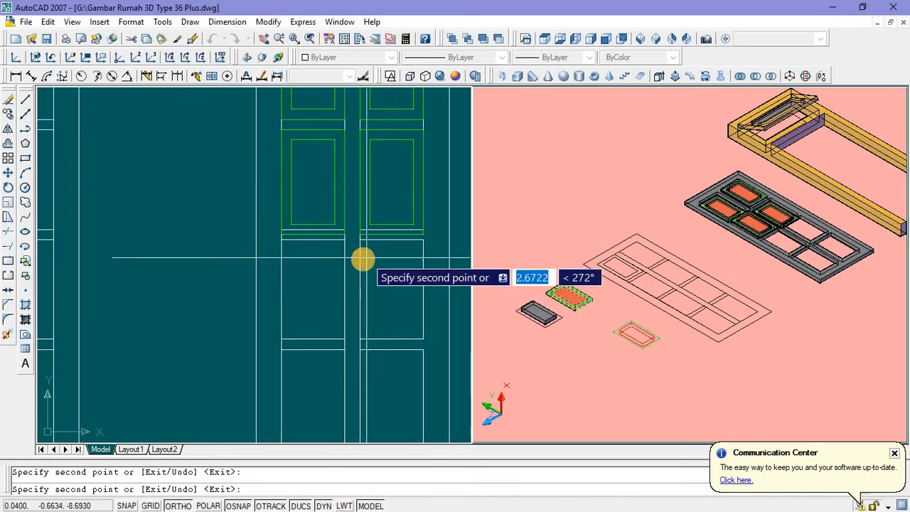
middle_click_drag(362, 260, 327, 287)
key("Escape")
left_click(285, 250)
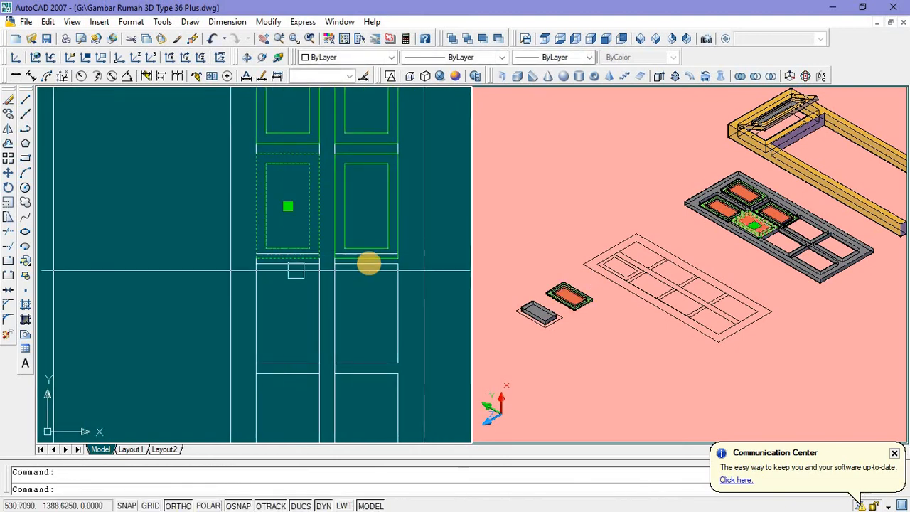
left_click(364, 245)
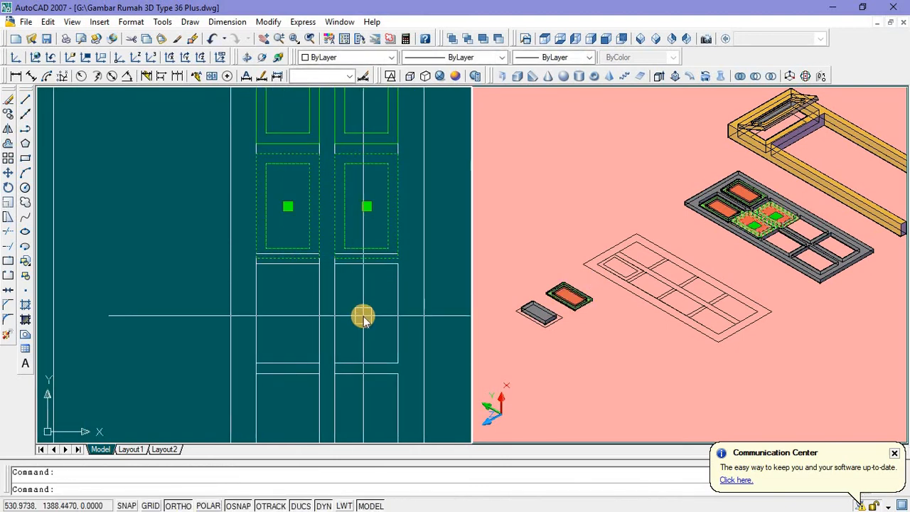
type("mi")
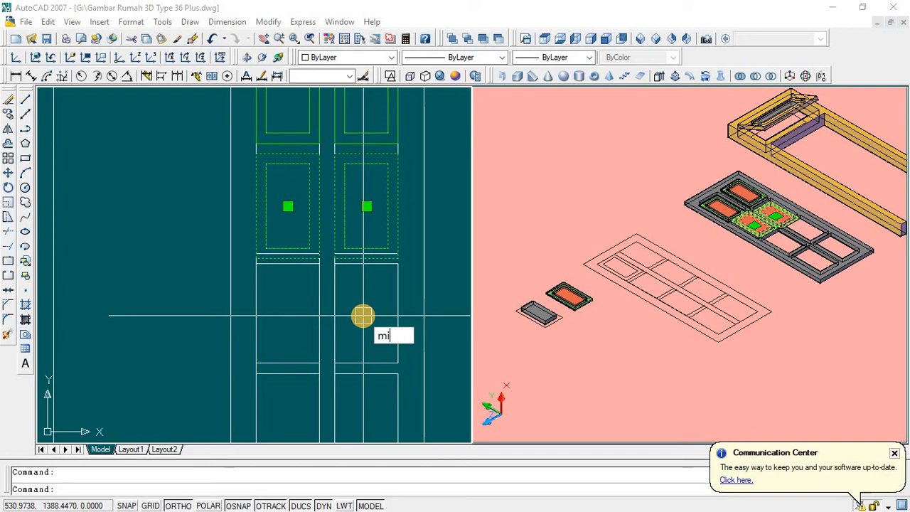
key("Escape")
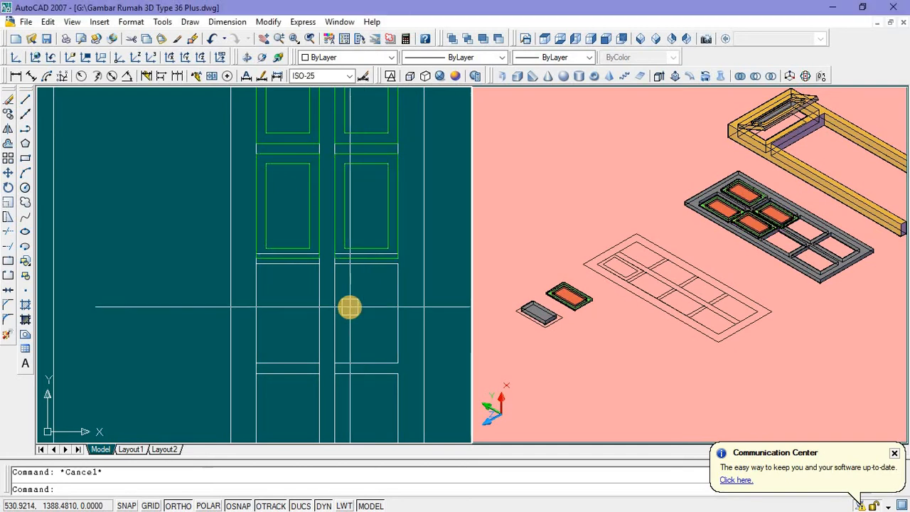
Step: Erase the two panel copies in the second row of the door leaf
left_click(287, 245)
left_click(287, 247)
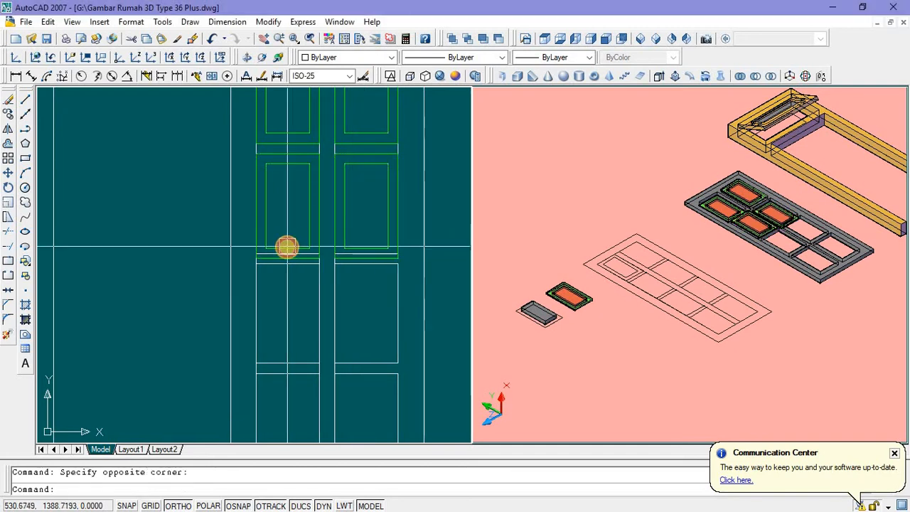
left_click(299, 249)
left_click(299, 249)
left_click(348, 227)
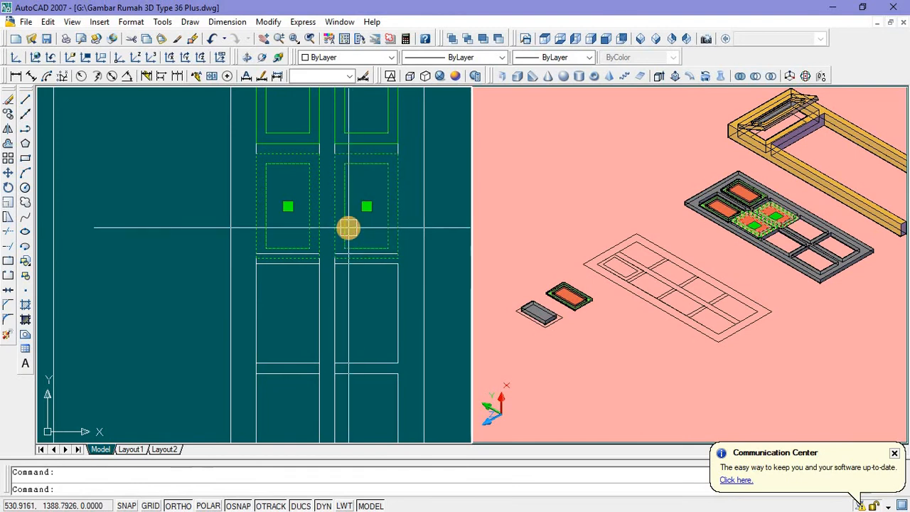
key("Delete")
Step: Mirror the two top panels about the door leaf's horizontal midline into the bottom openings, keeping the source panels
scroll(347, 246, "down", 2)
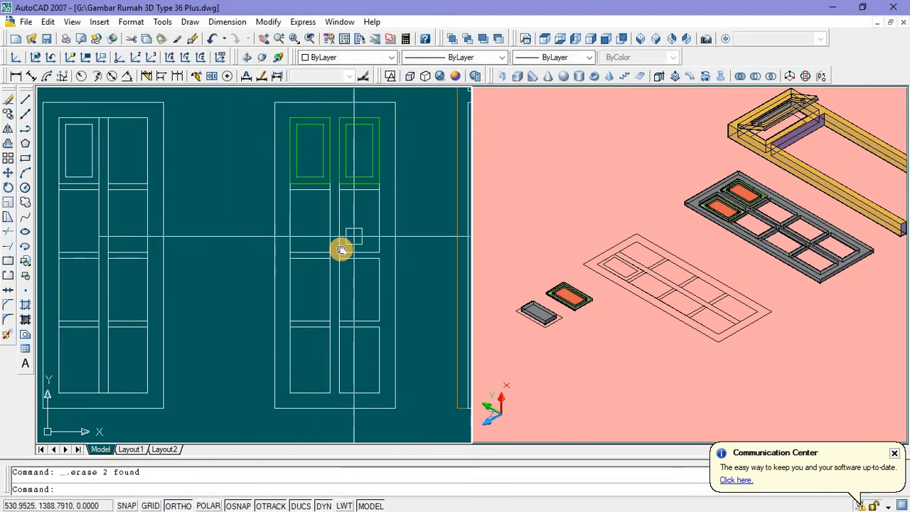
left_click(345, 187)
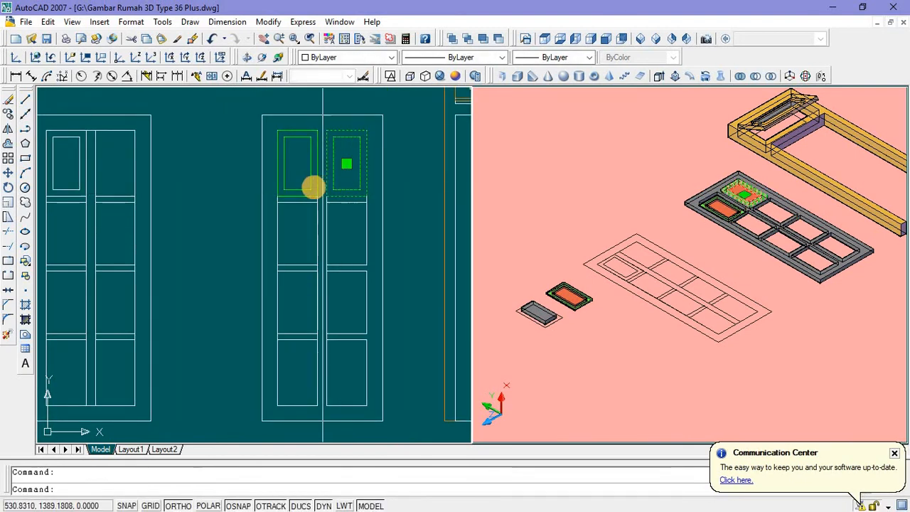
left_click(312, 187)
type("mi")
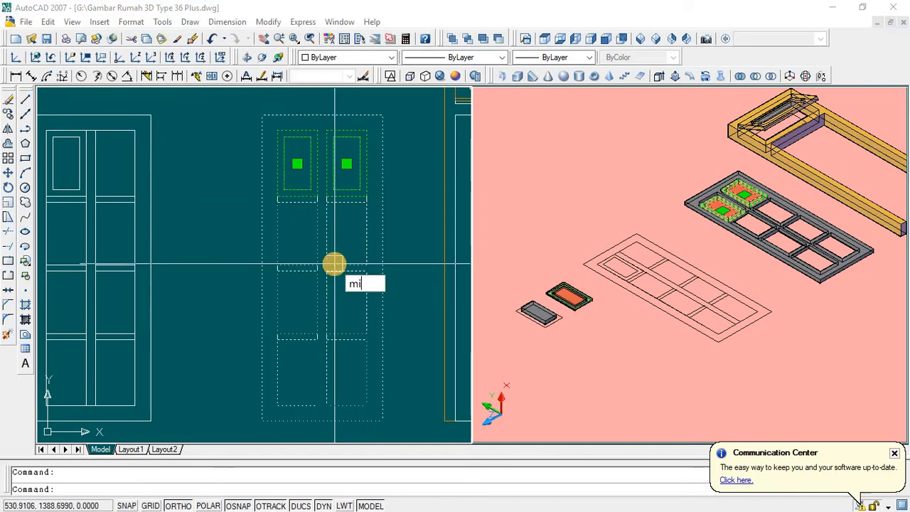
key("Return")
left_click(384, 270)
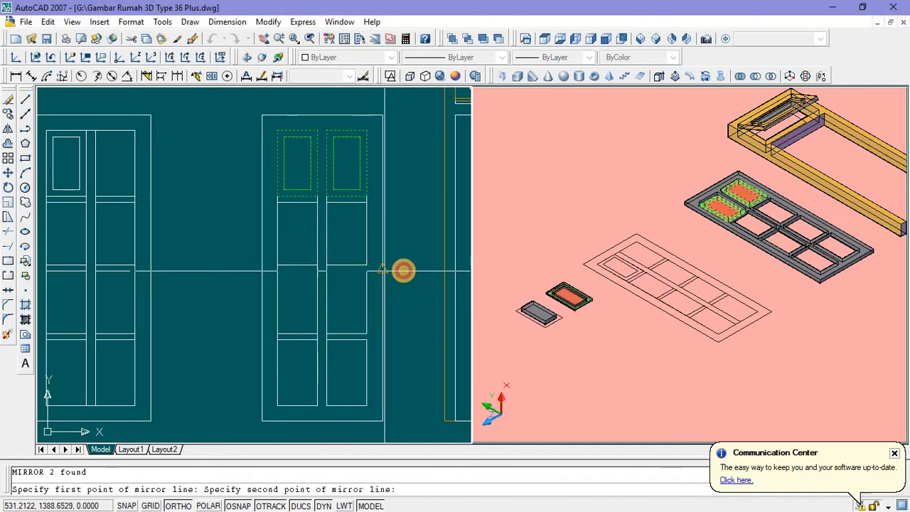
left_click(412, 269)
key("Return")
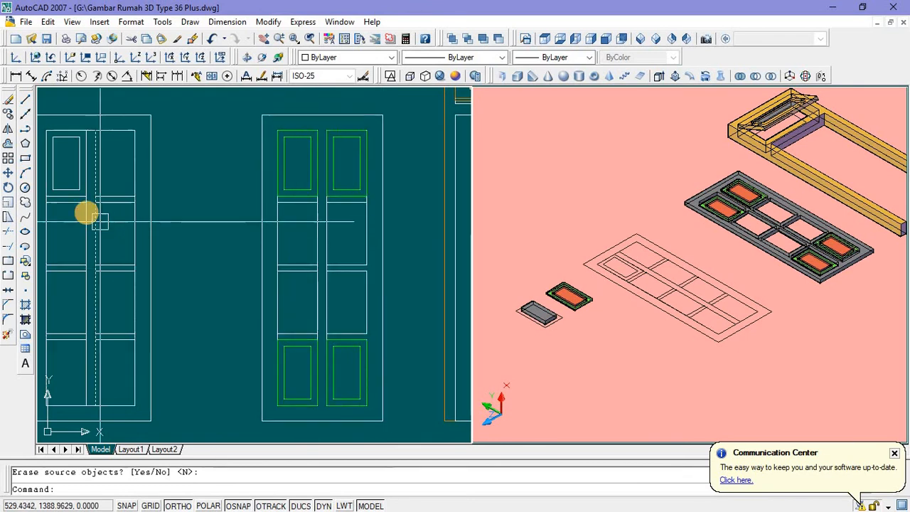
Step: Draw a rectangle spanning the two middle openings in the left column of the door leaf
left_click(24, 160)
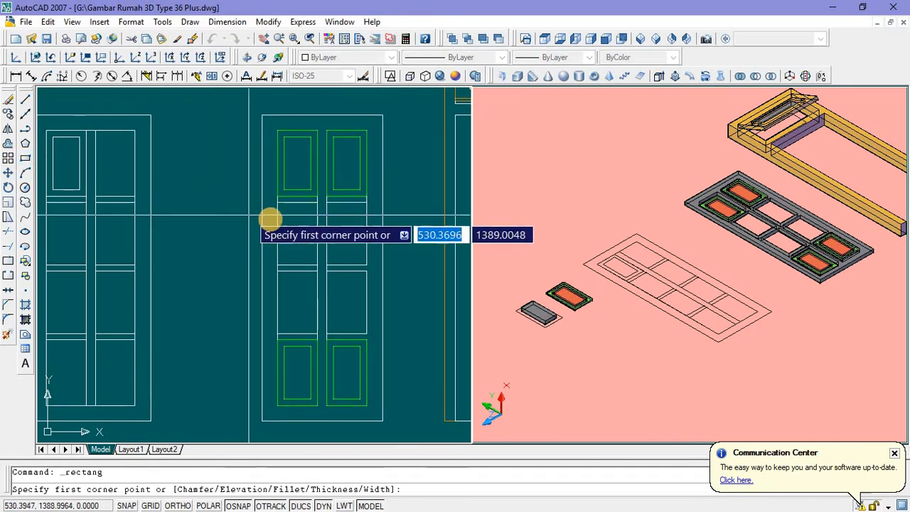
left_click(282, 203)
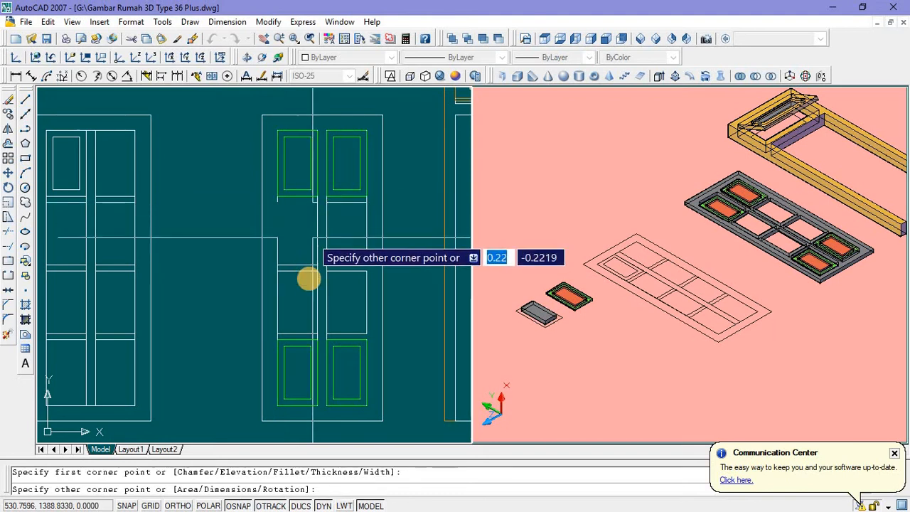
left_click(315, 333)
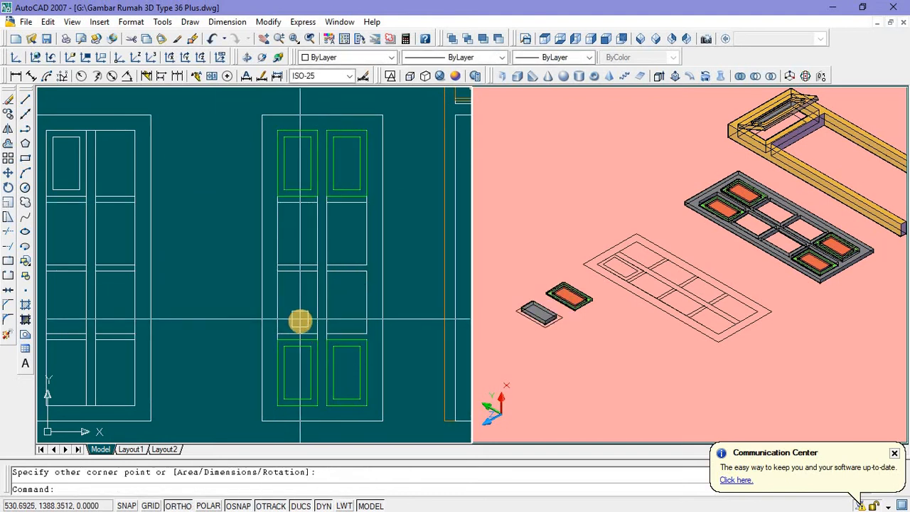
Step: Extrude the tall rectangle over the left column's two middle openings to a height of 0.005
left_click(301, 332)
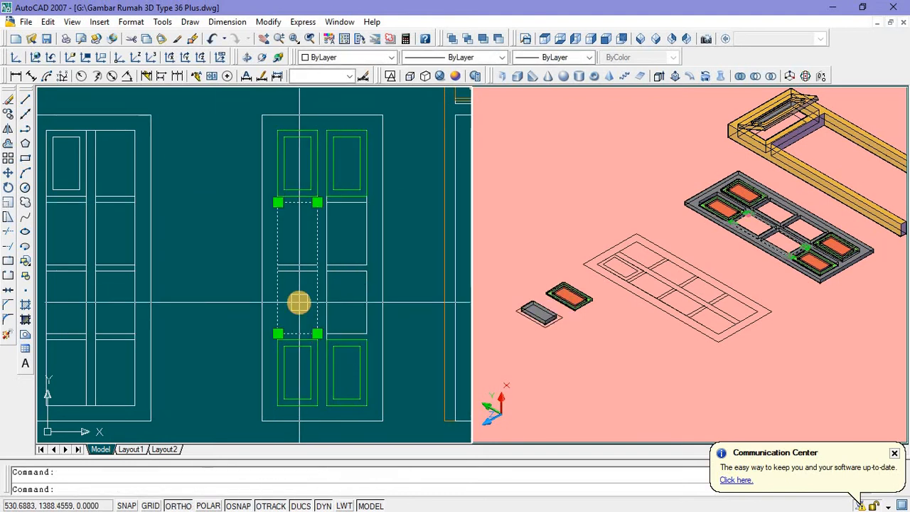
type("ext")
key("Return")
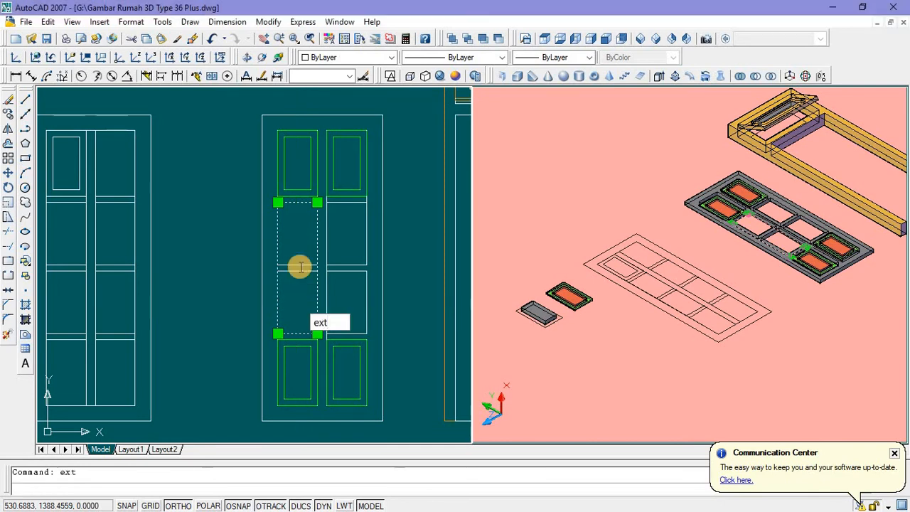
middle_click_drag(299, 253, 306, 340)
middle_click_drag(300, 158, 300, 125)
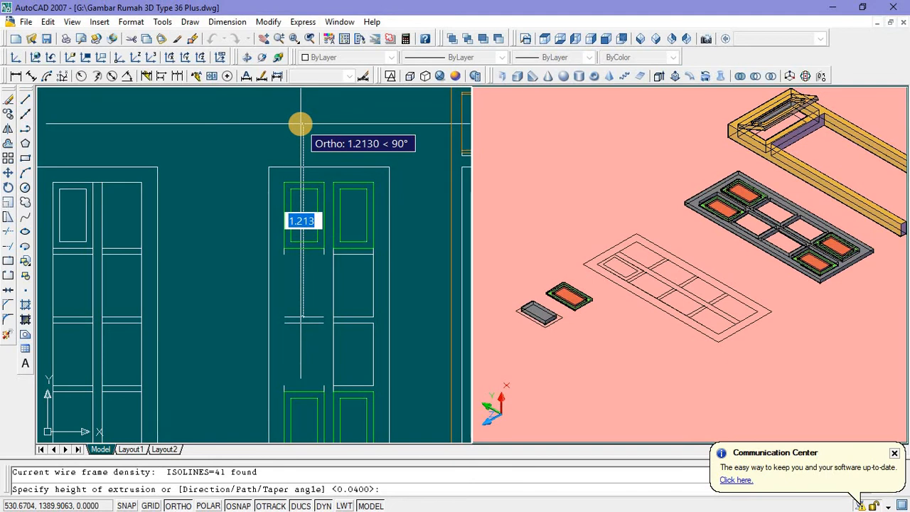
type("0.0")
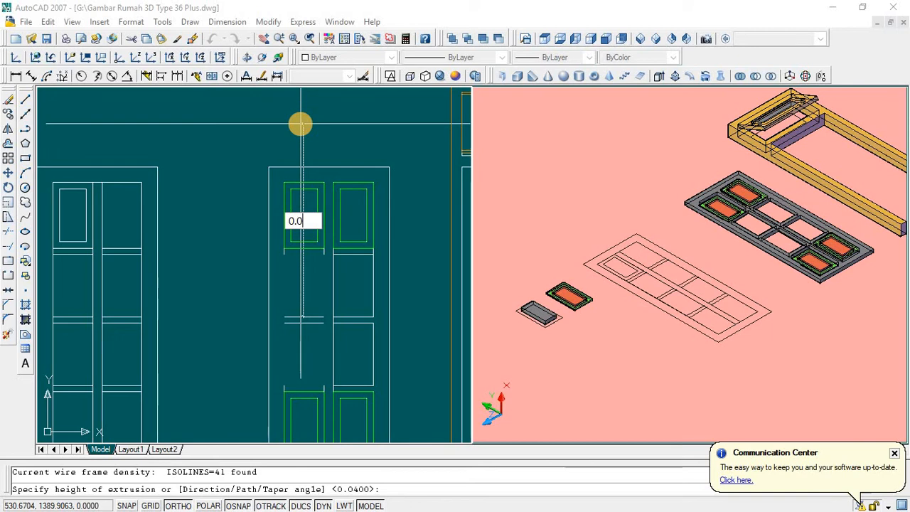
type("05")
key("Return")
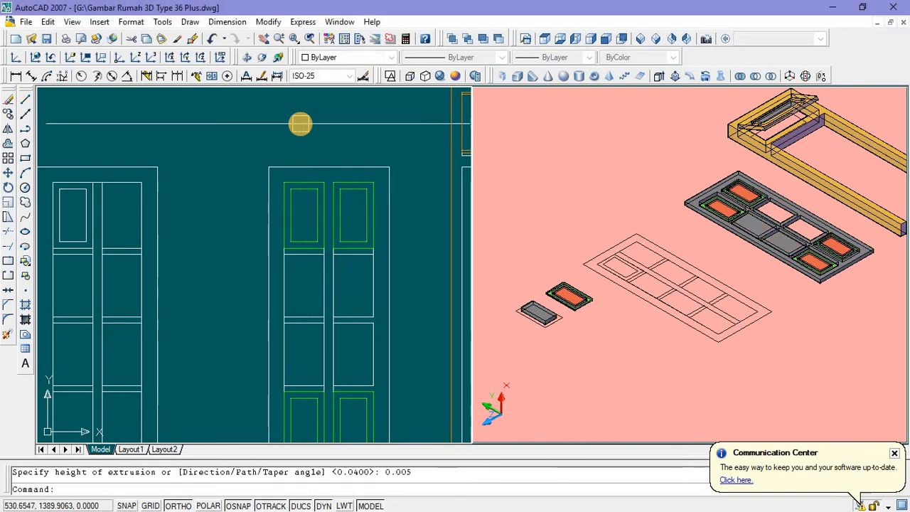
Step: Move the thin middle panel from its corner edge's midpoint up to the midpoint of the door opening's corner edge
left_click(735, 222)
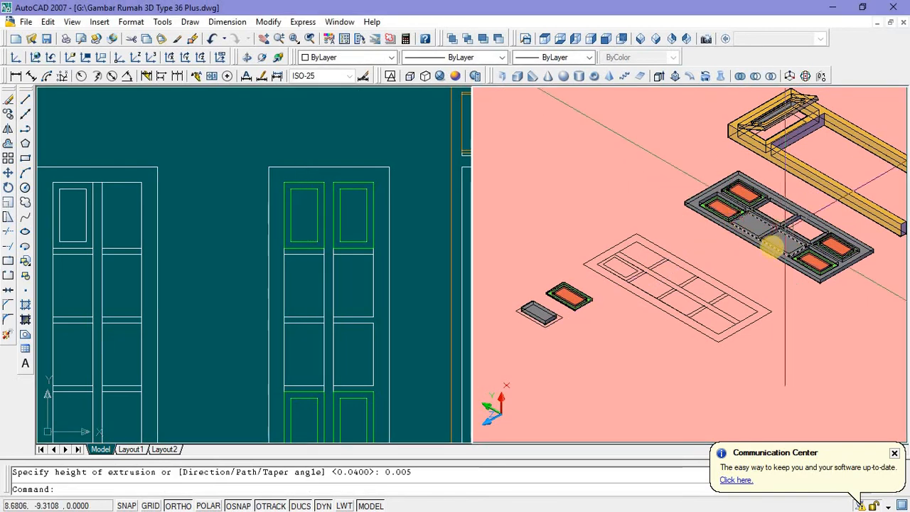
scroll(772, 244, "up", 6)
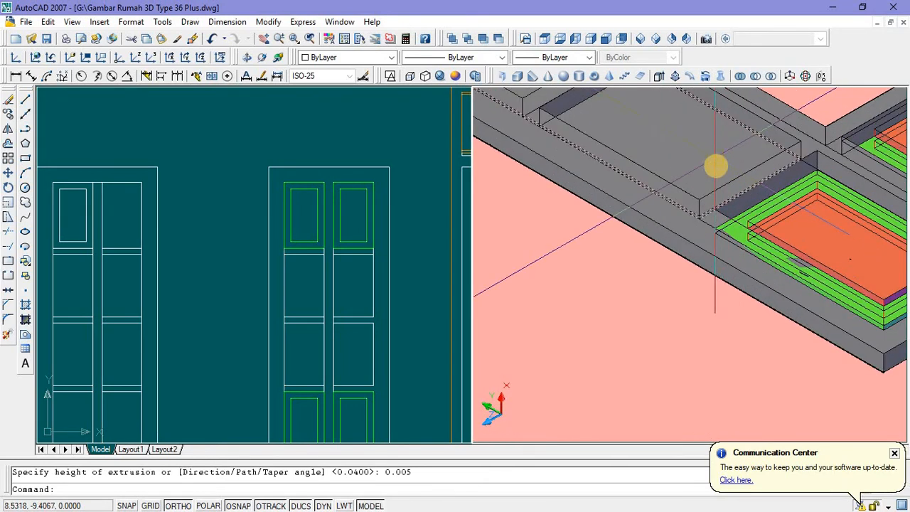
scroll(682, 205, "up", 3)
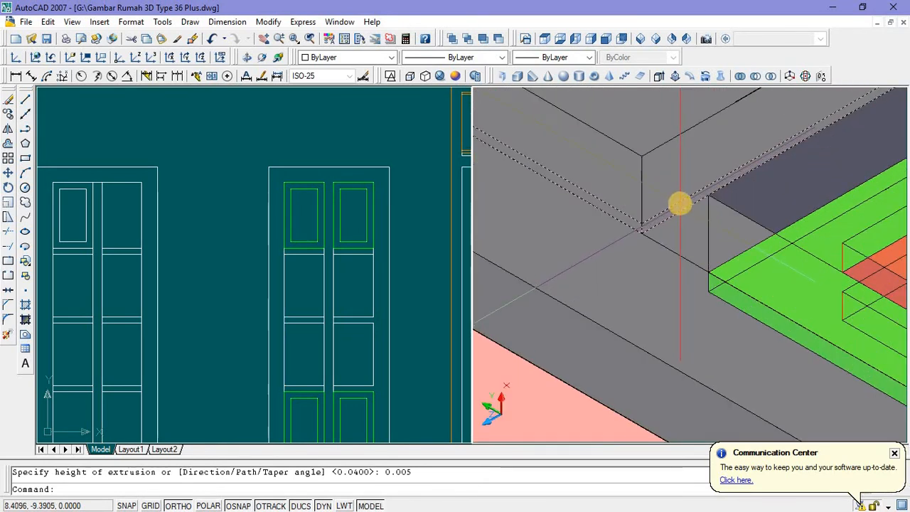
left_click(679, 204)
right_click(676, 161)
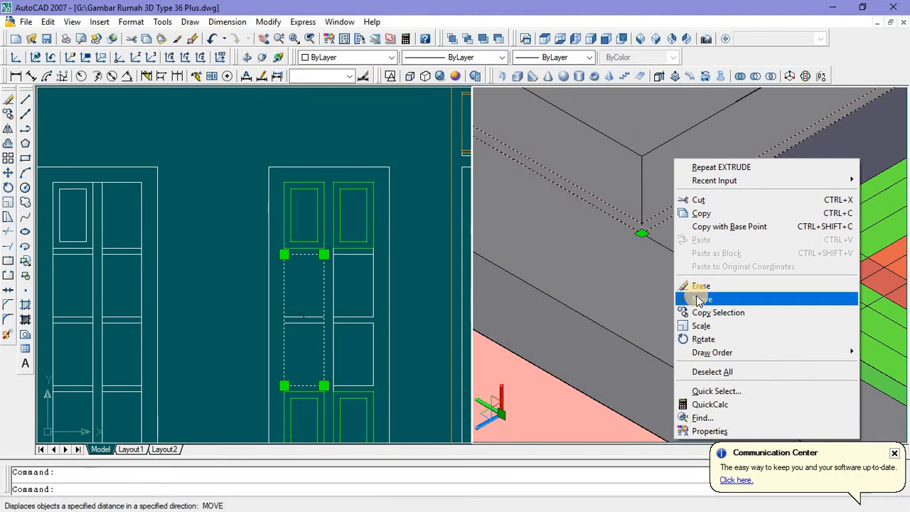
left_click(696, 300)
scroll(641, 228, "up", 4)
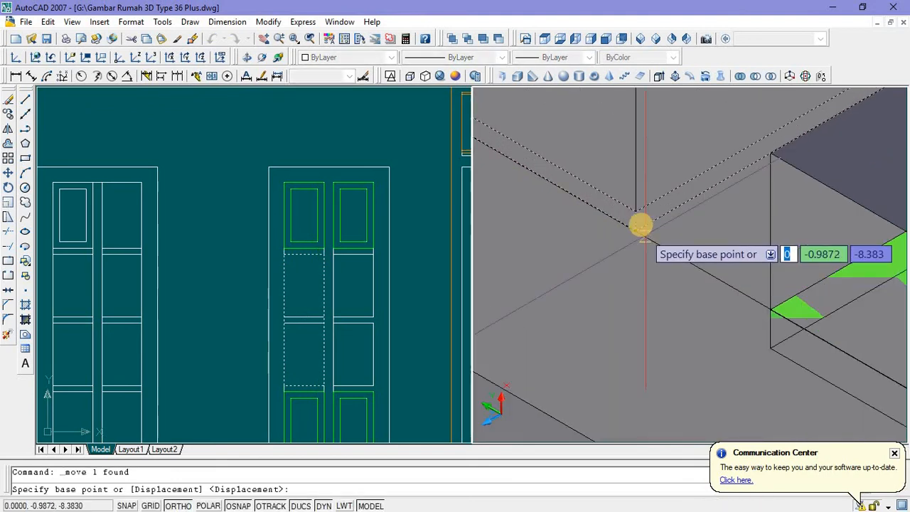
left_click(635, 225)
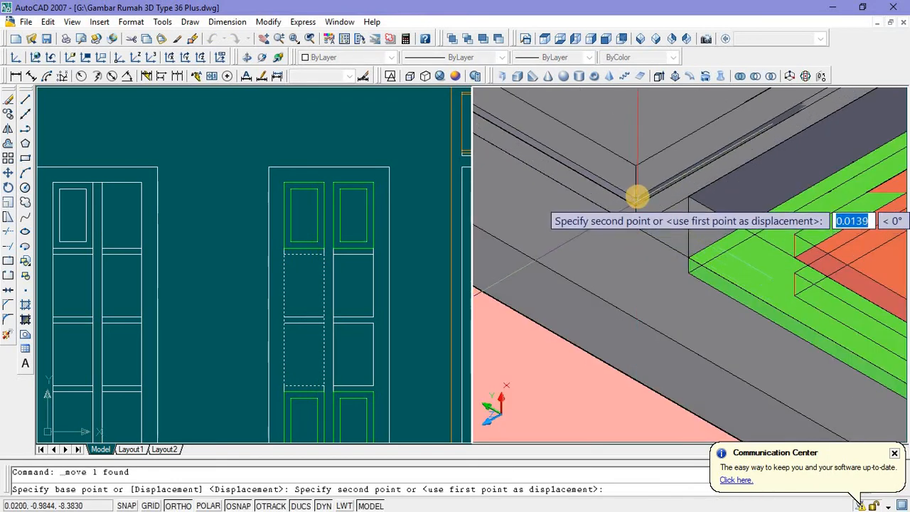
left_click(631, 206)
scroll(616, 246, "down", 3)
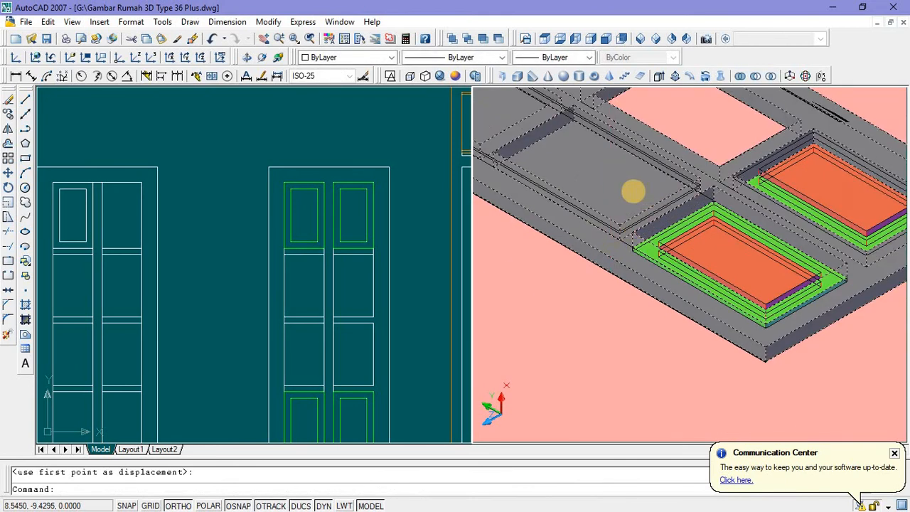
scroll(634, 189, "down", 3)
key("Escape")
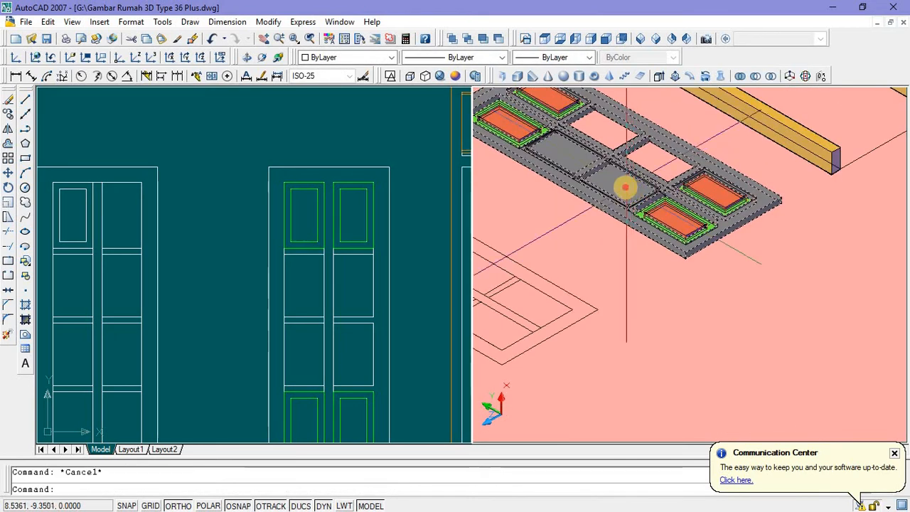
Step: Set the thin middle panel's color to Color 10 and clear the selection
left_click(625, 186)
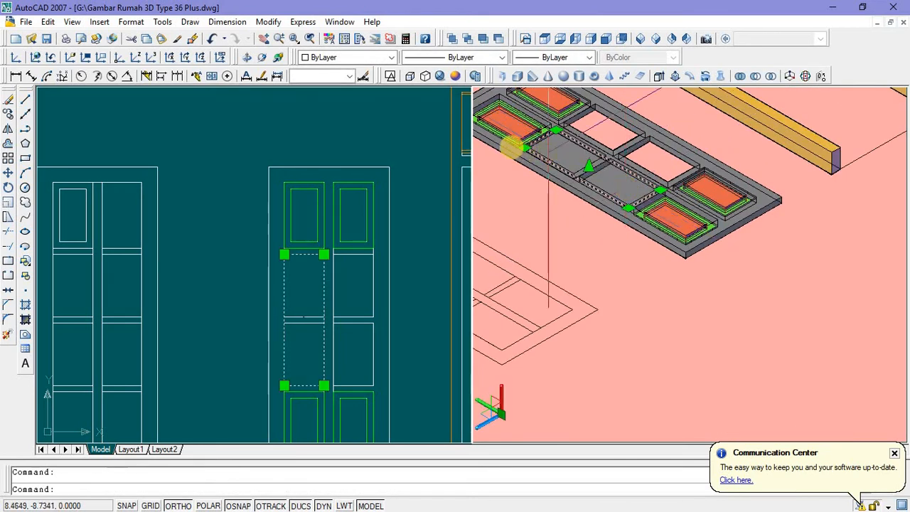
left_click(391, 58)
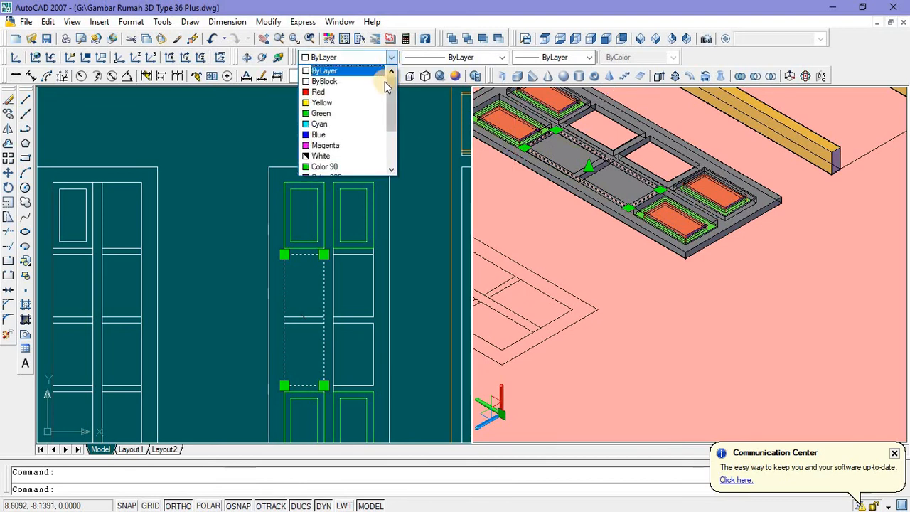
scroll(359, 114, "down", 2)
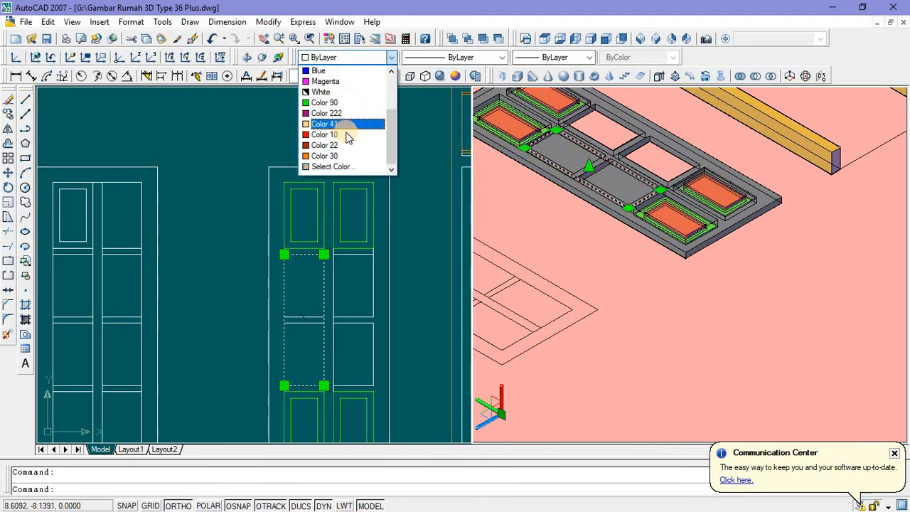
left_click(345, 134)
key("Escape")
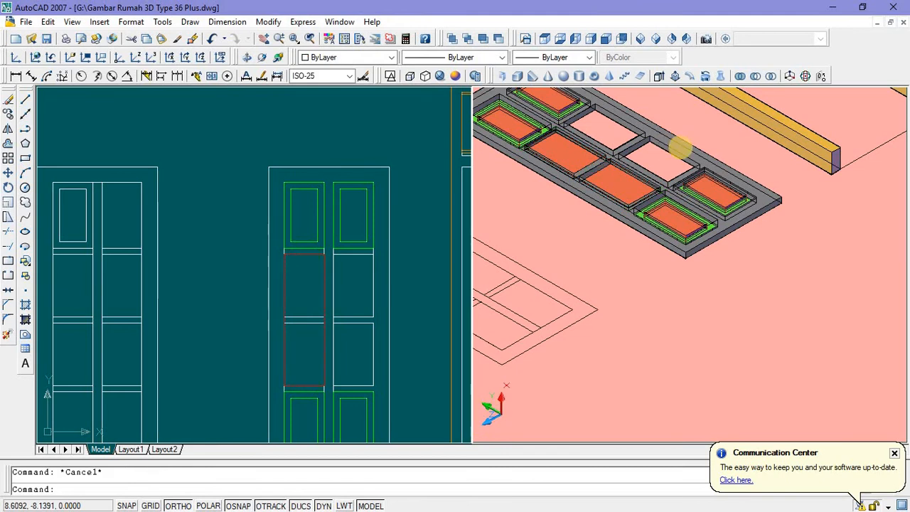
Step: Copy the red middle panel into the right column's two middle openings at mid-thickness and end the copying
scroll(632, 176, "up", 5)
left_click(632, 199)
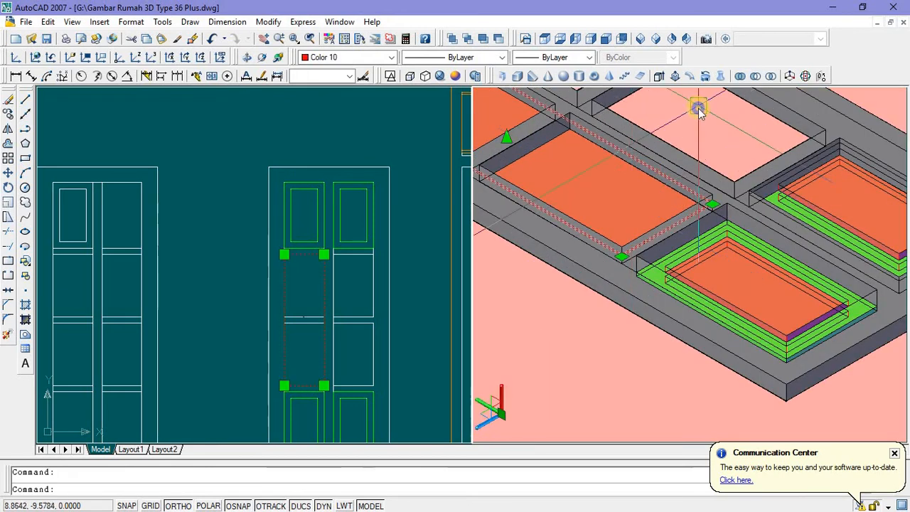
right_click(698, 106)
left_click(720, 260)
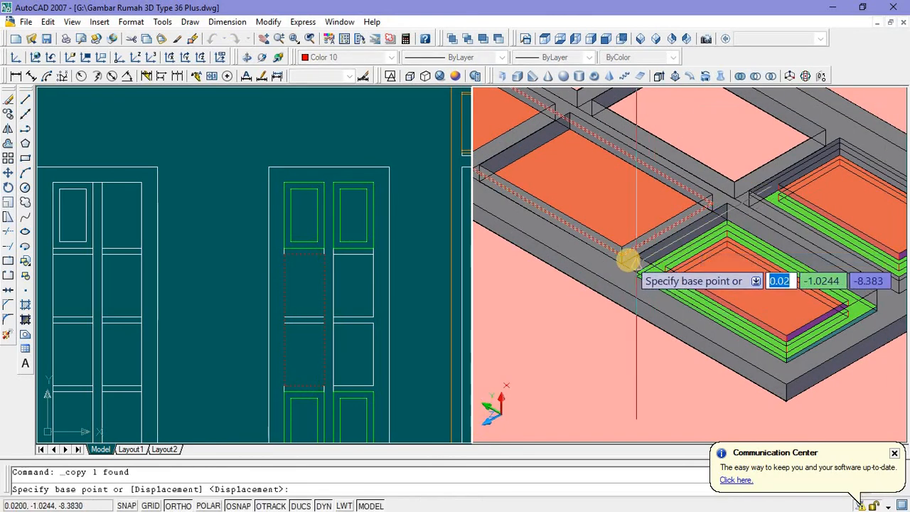
scroll(604, 249, "up", 6)
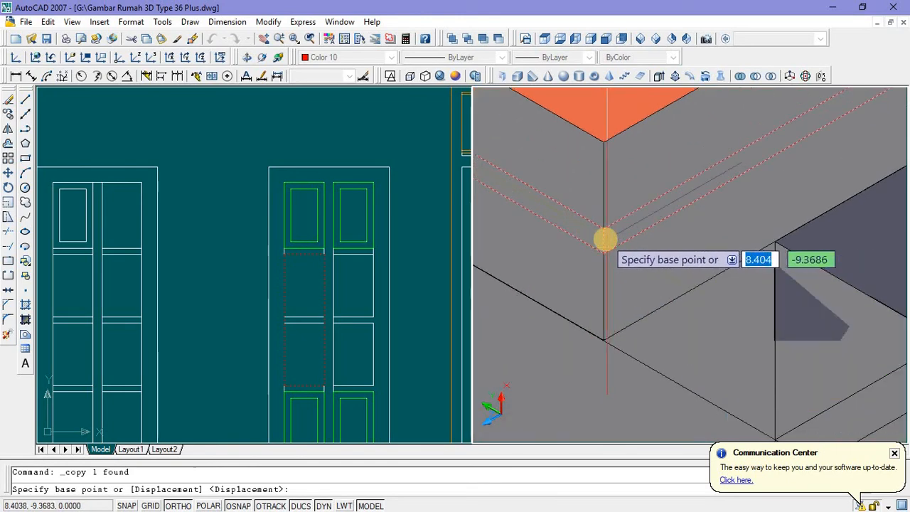
left_click(615, 242)
scroll(615, 242, "down", 5)
scroll(661, 223, "up", 6)
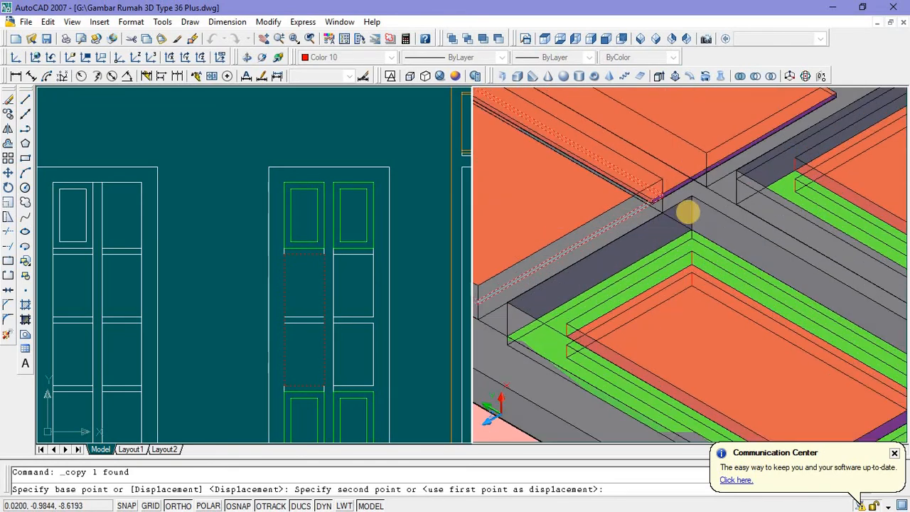
scroll(696, 160, "up", 4)
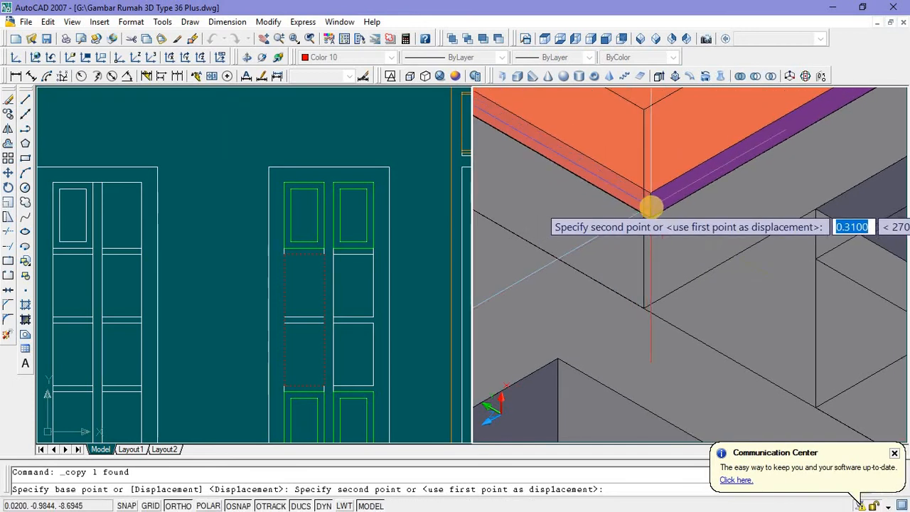
scroll(649, 208, "up", 2)
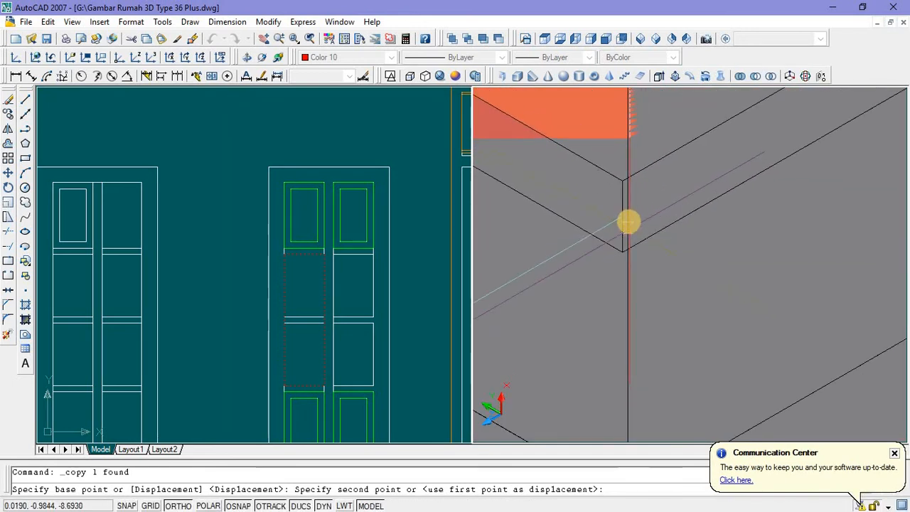
left_click(661, 249)
scroll(662, 251, "down", 2)
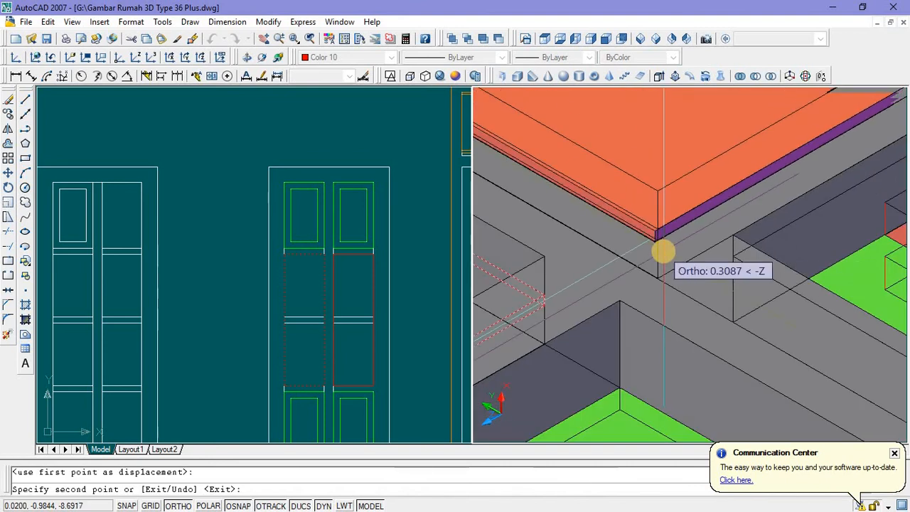
key("Escape")
scroll(661, 256, "down", 6)
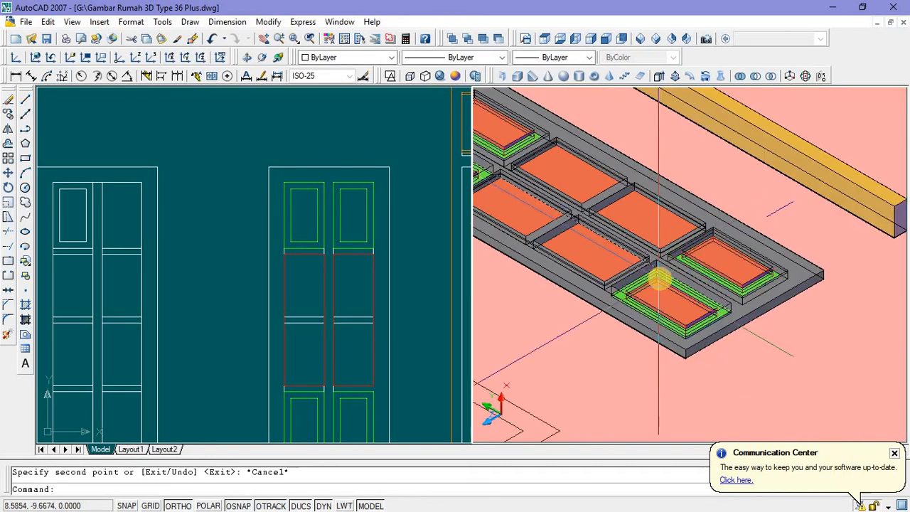
scroll(611, 260, "up", 4)
scroll(617, 260, "down", 3)
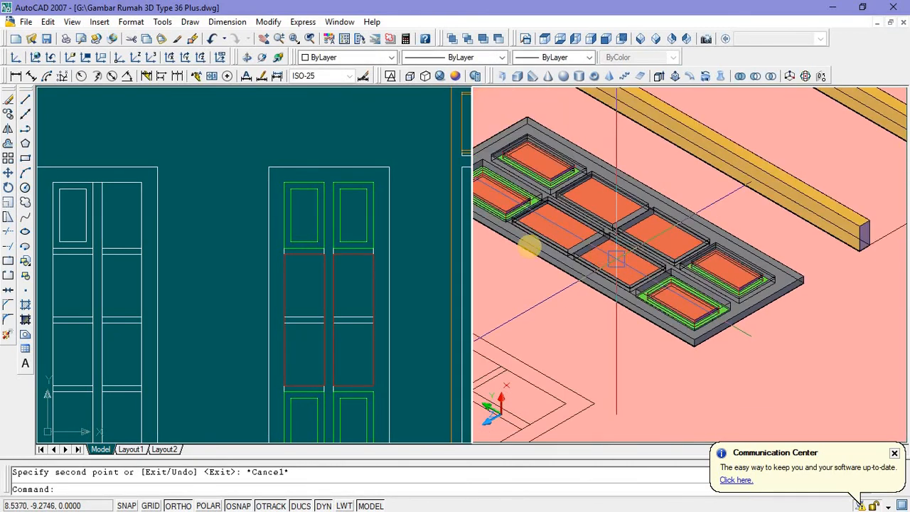
Step: Unite the door leaf frame with its four raised corner panels and the red thin middle panels into one solid
left_click(434, 227)
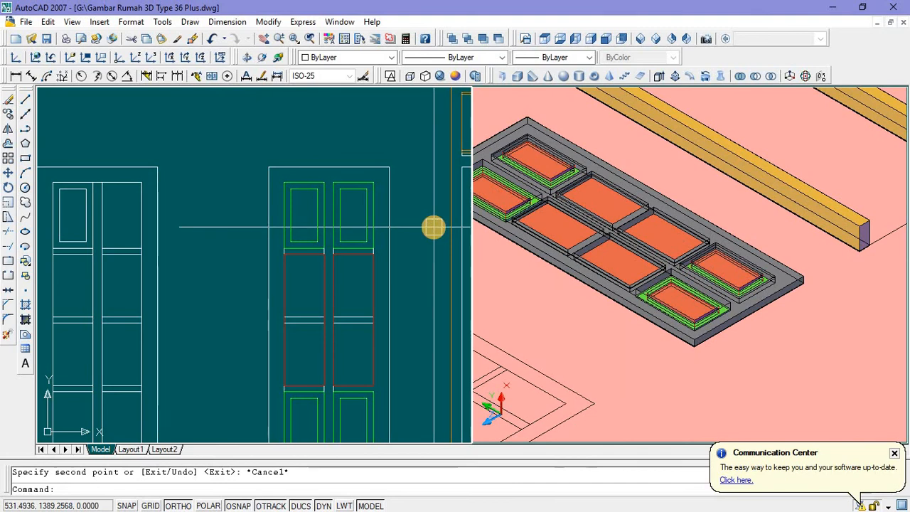
left_click(419, 220)
scroll(419, 222, "down", 8)
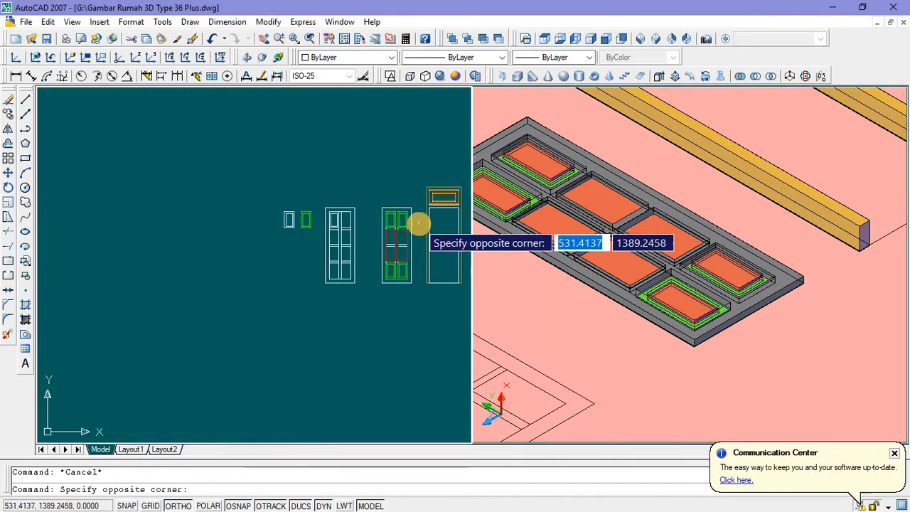
left_click(419, 223)
scroll(417, 236, "up", 6)
middle_click_drag(418, 237, 362, 232)
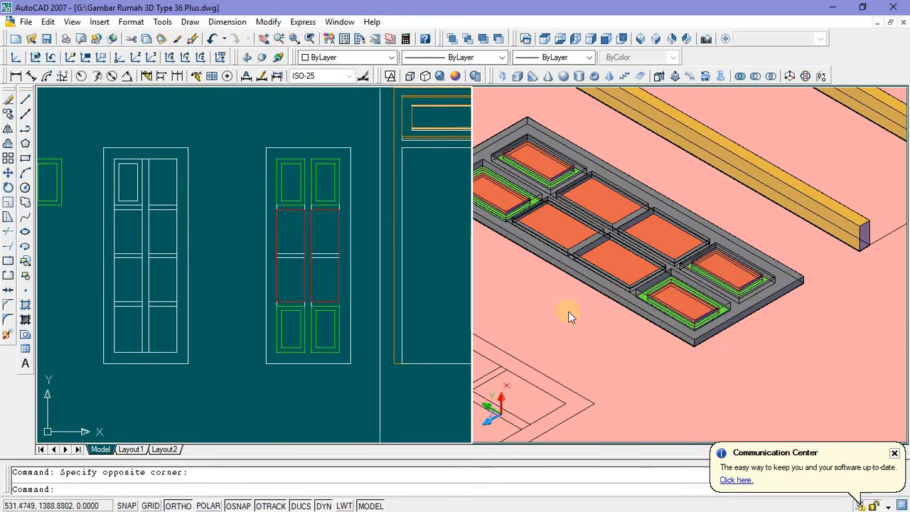
left_click(610, 325)
scroll(614, 331, "down", 7)
scroll(613, 331, "up", 6)
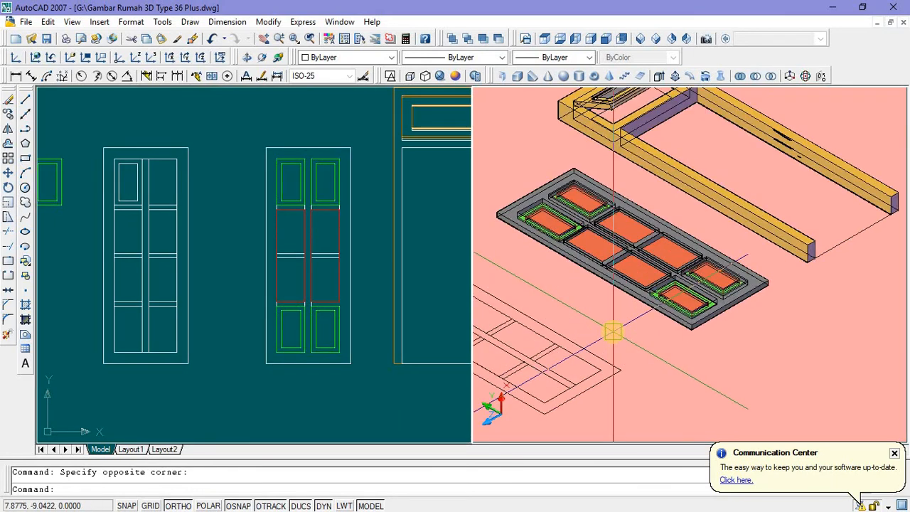
type("union")
key("Return")
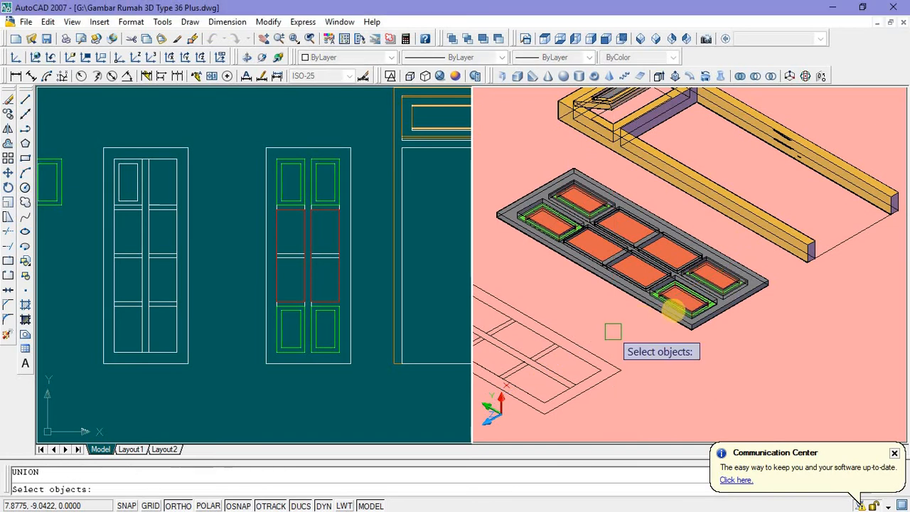
left_click(691, 326)
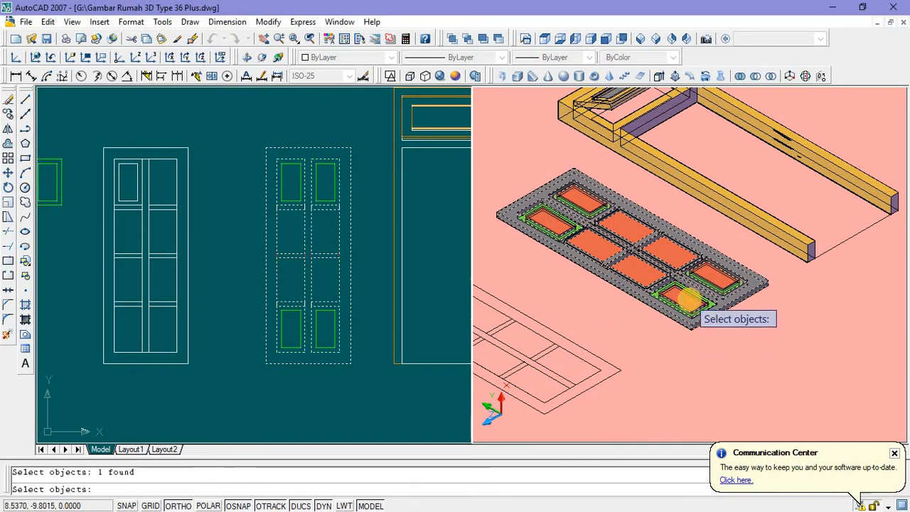
scroll(688, 300, "up", 3)
scroll(419, 304, "down", 4)
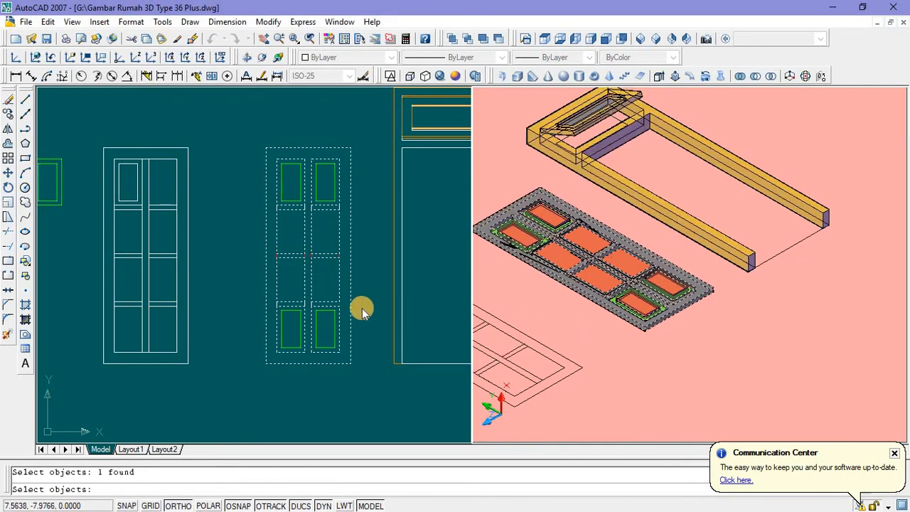
left_click(361, 309)
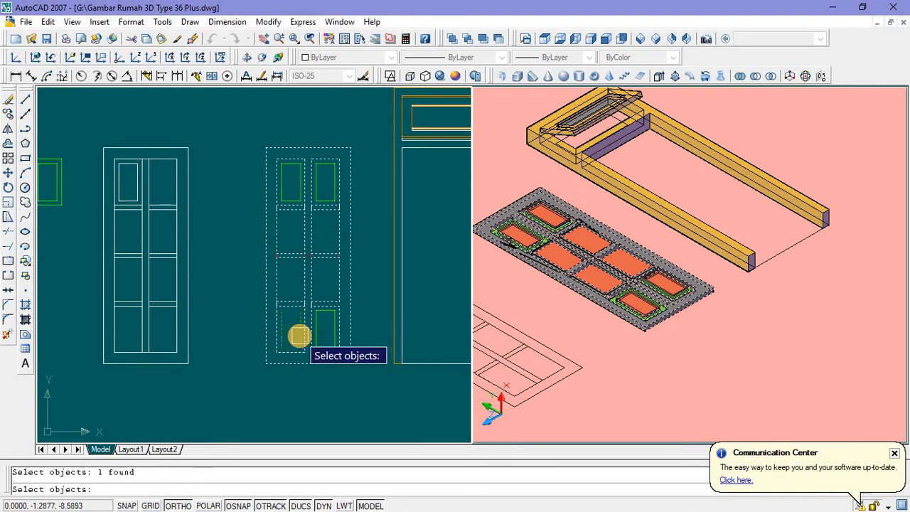
left_click(297, 332)
left_click(318, 318)
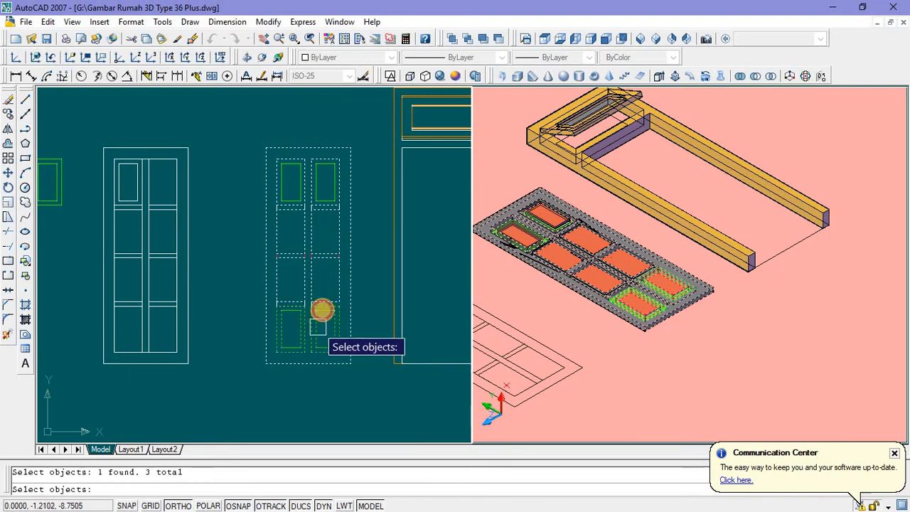
left_click(310, 190)
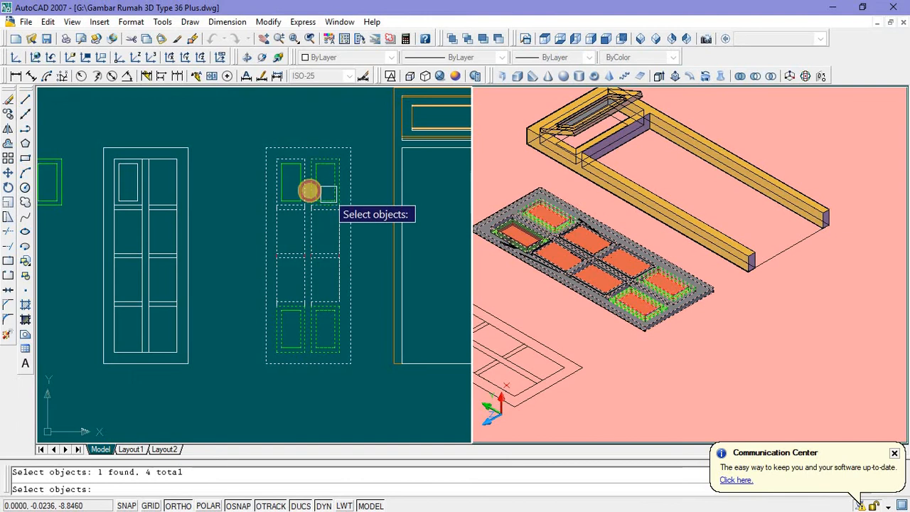
left_click(571, 263)
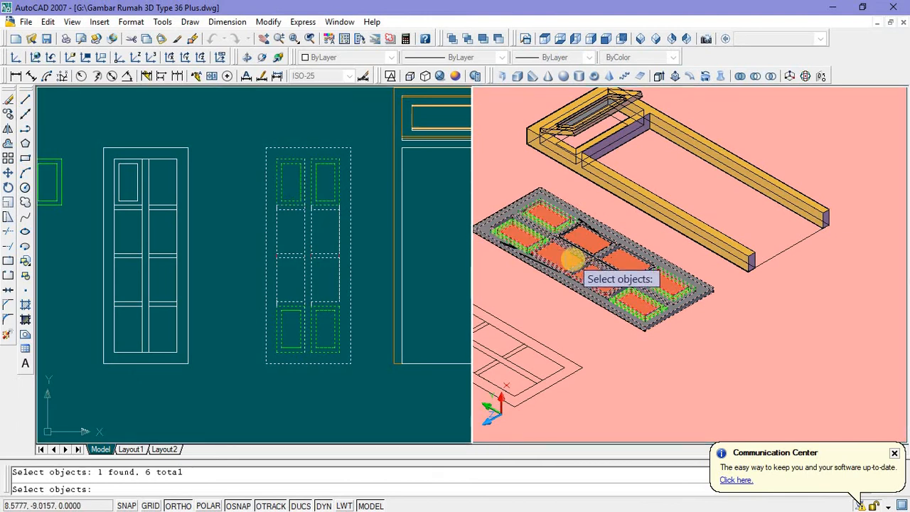
left_click(592, 245)
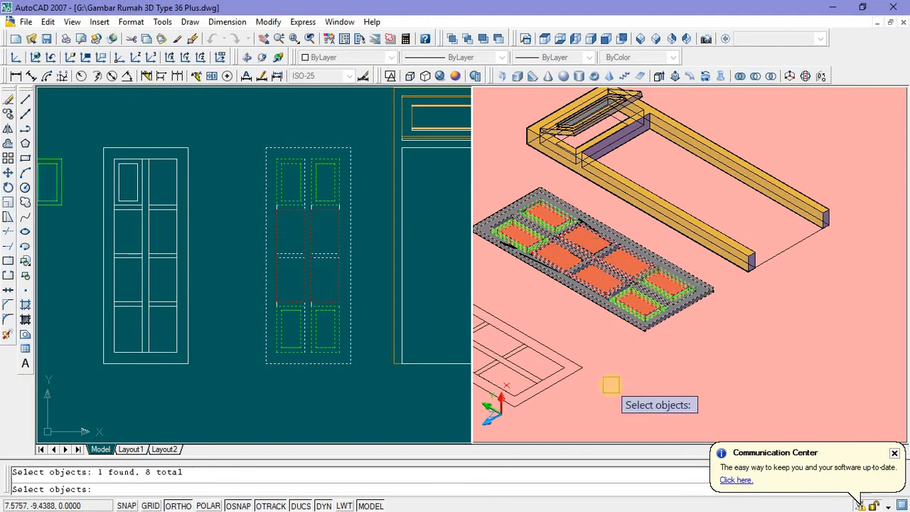
key("Return")
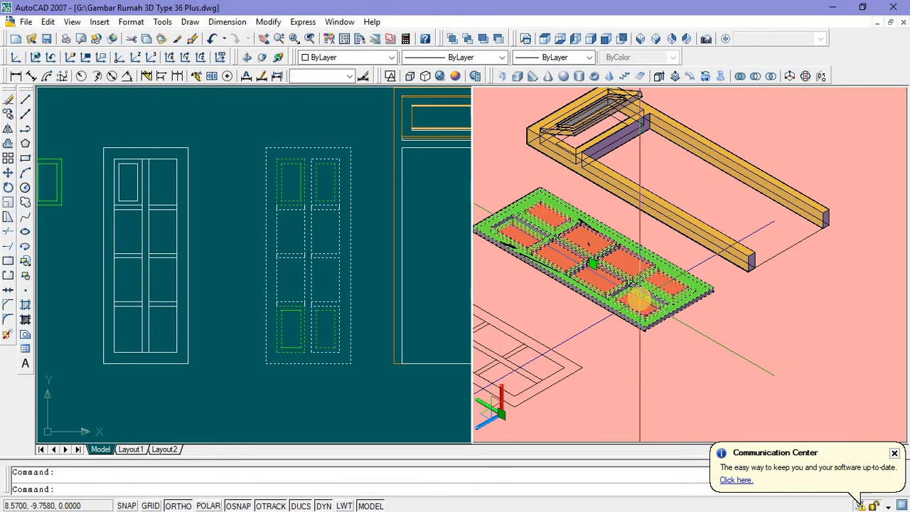
Step: Copy the united door leaf from its lower outer corner into the yellow door frame's opening, and end the copying
scroll(401, 331, "down", 5)
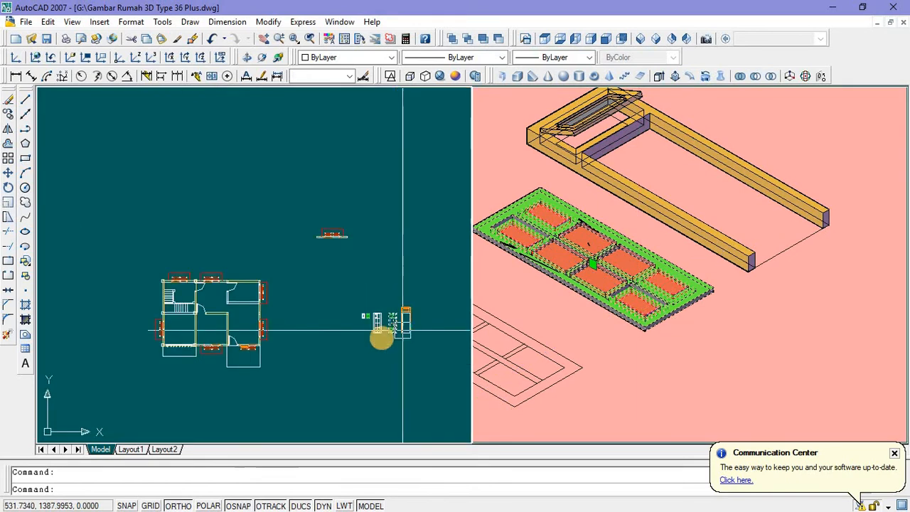
scroll(254, 331, "up", 5)
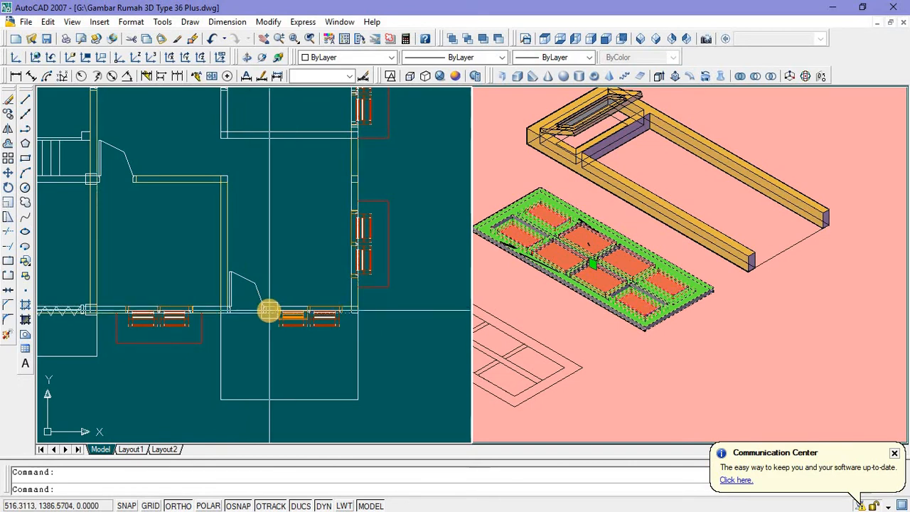
left_click(624, 317)
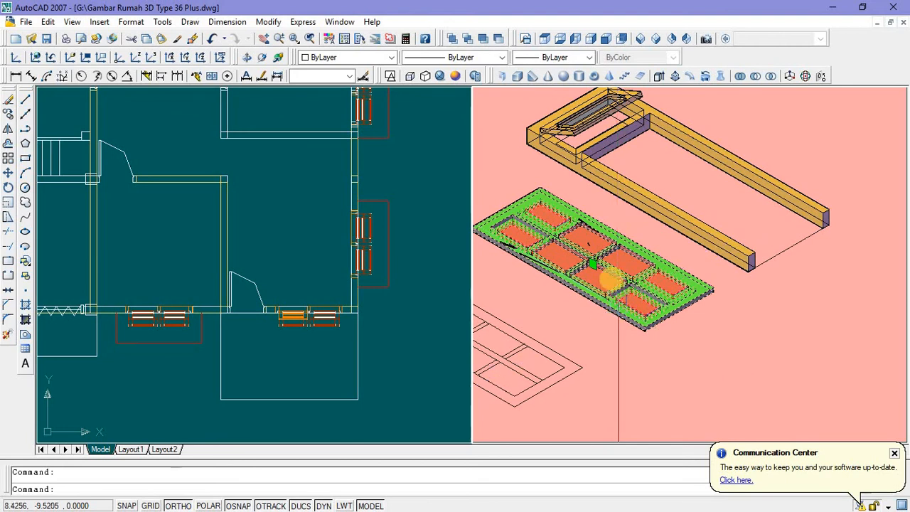
right_click(656, 232)
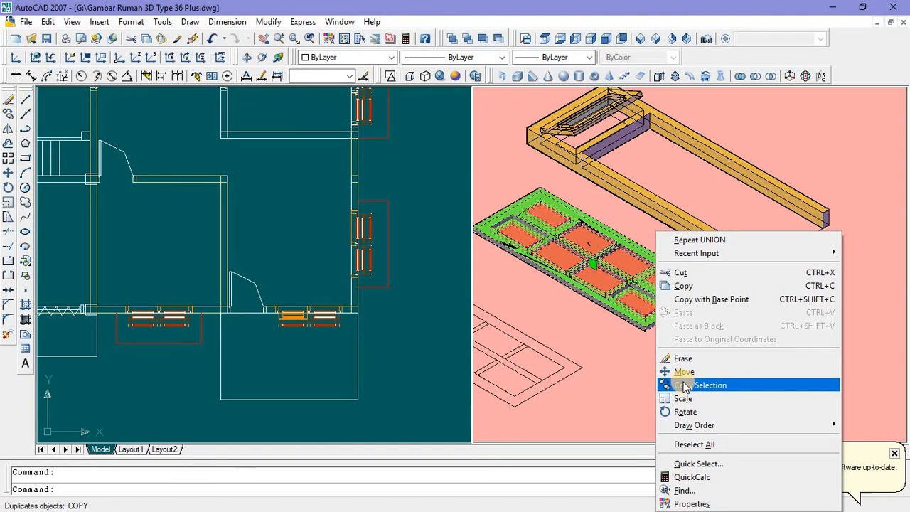
left_click(684, 384)
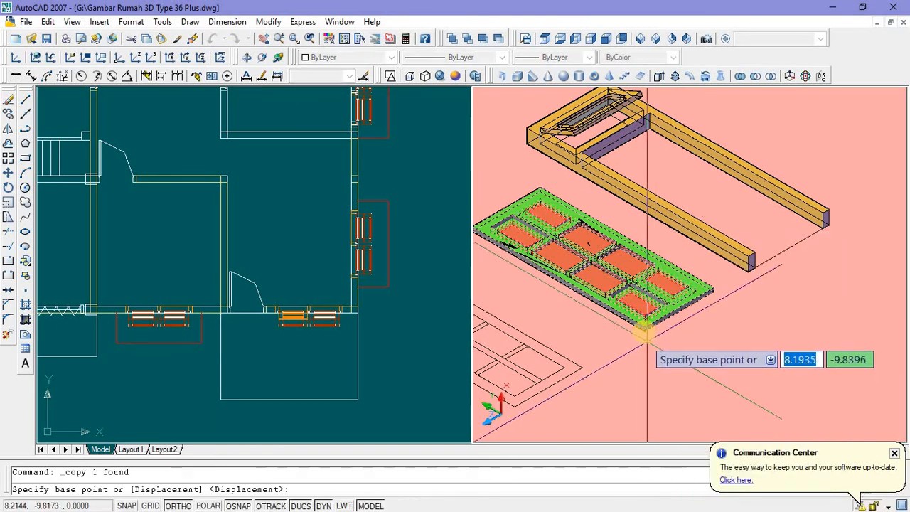
scroll(642, 328, "up", 6)
left_click(643, 323)
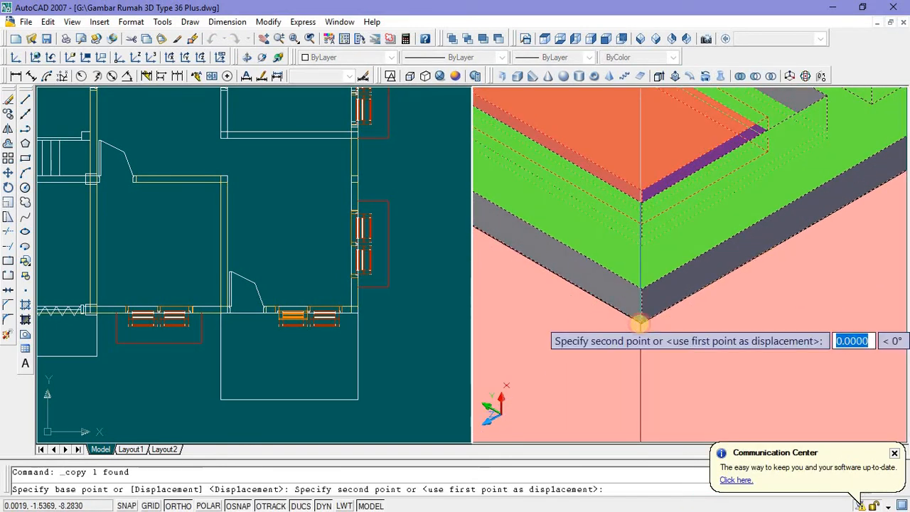
scroll(636, 320, "down", 6)
scroll(800, 262, "up", 5)
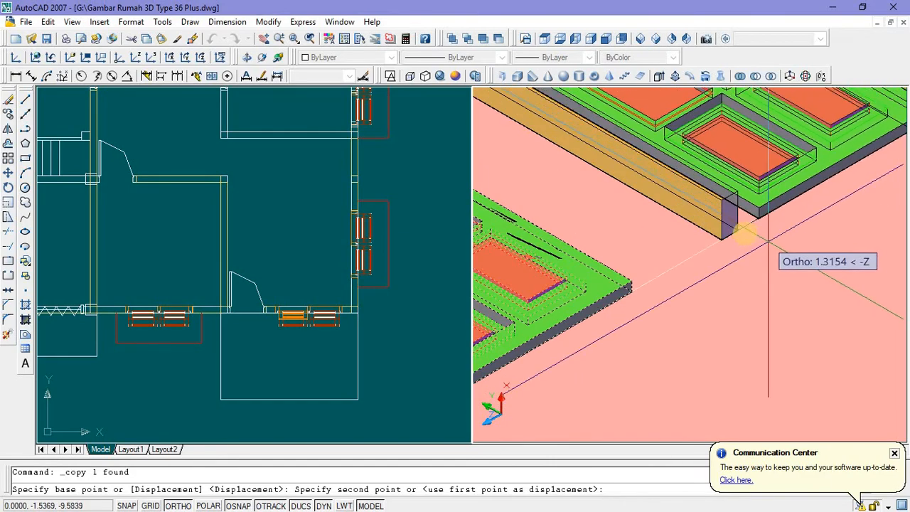
left_click(723, 297)
scroll(714, 324, "down", 6)
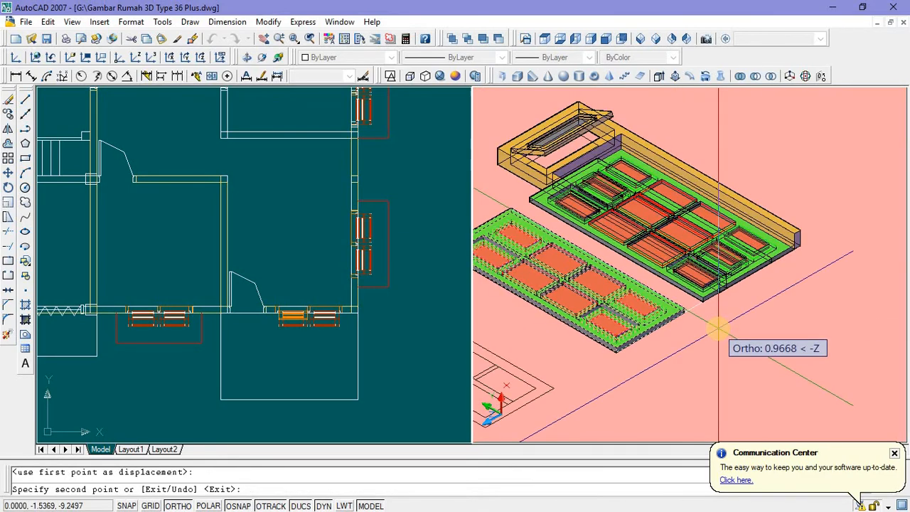
key("Escape")
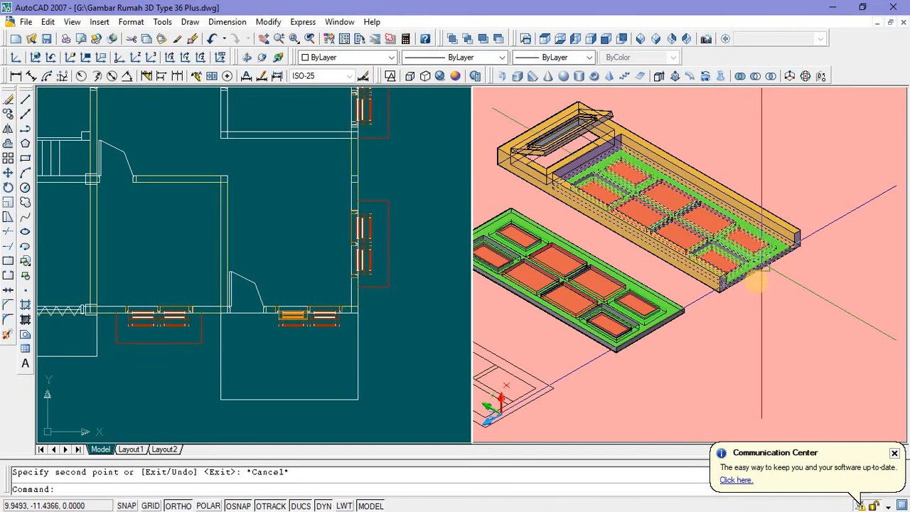
Step: View the model from the back and the front, and set the 3D view to southwest isometric around the doors
scroll(762, 262, "up", 2)
scroll(764, 258, "down", 1)
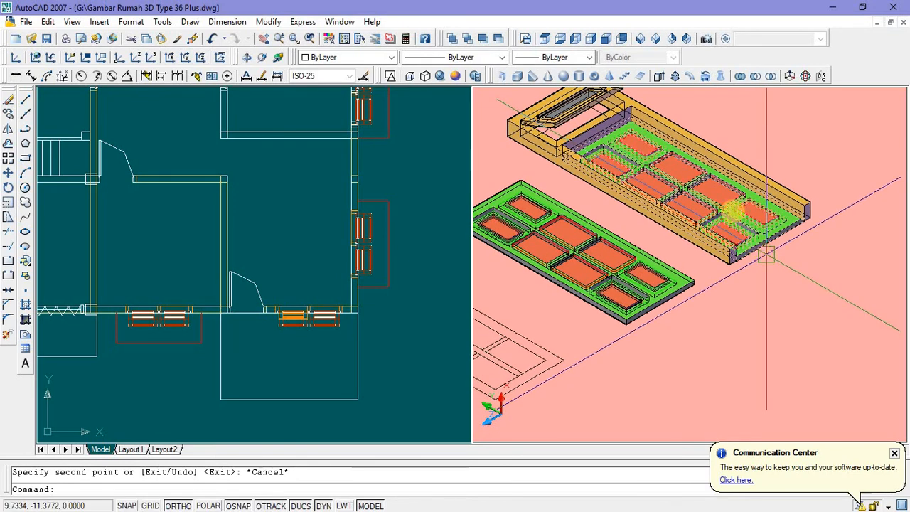
left_click(622, 40)
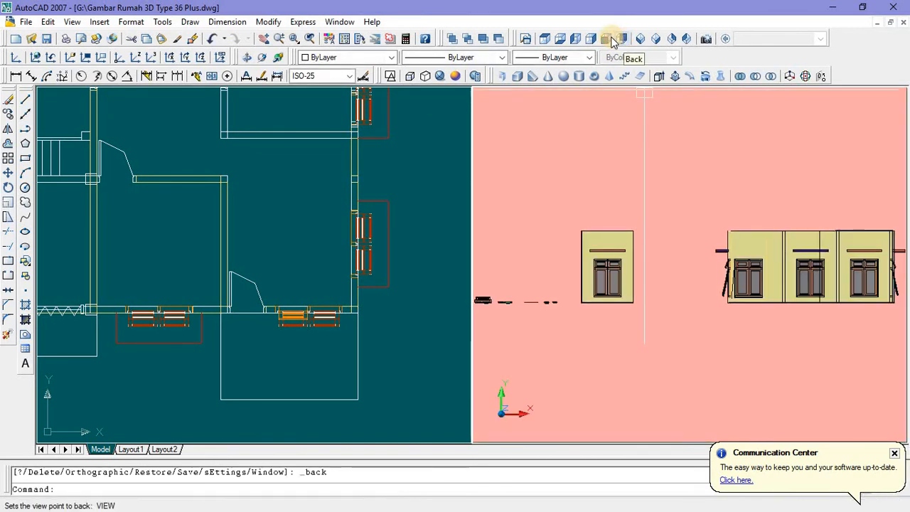
left_click(610, 40)
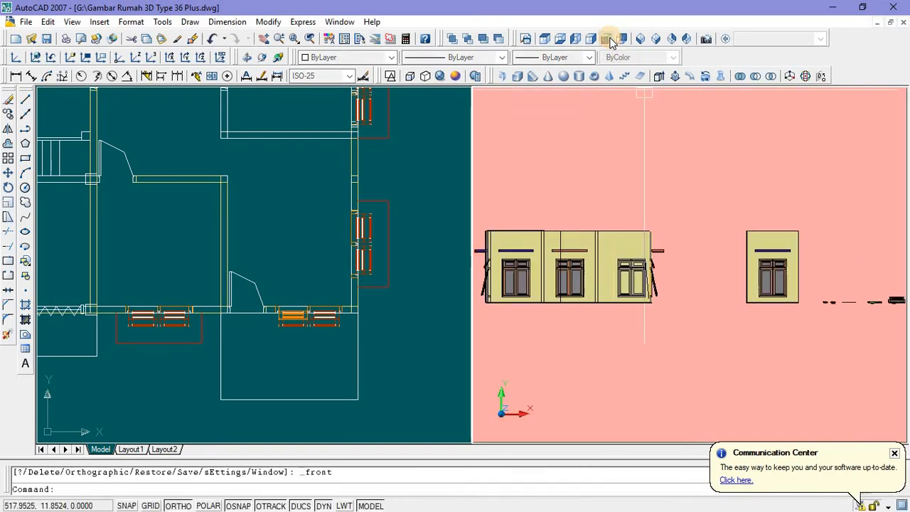
left_click(642, 39)
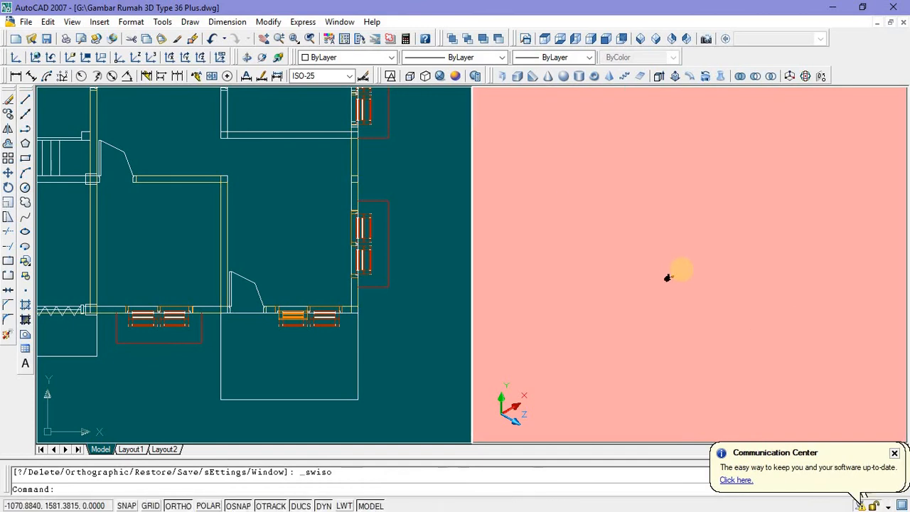
scroll(627, 282, "up", 8)
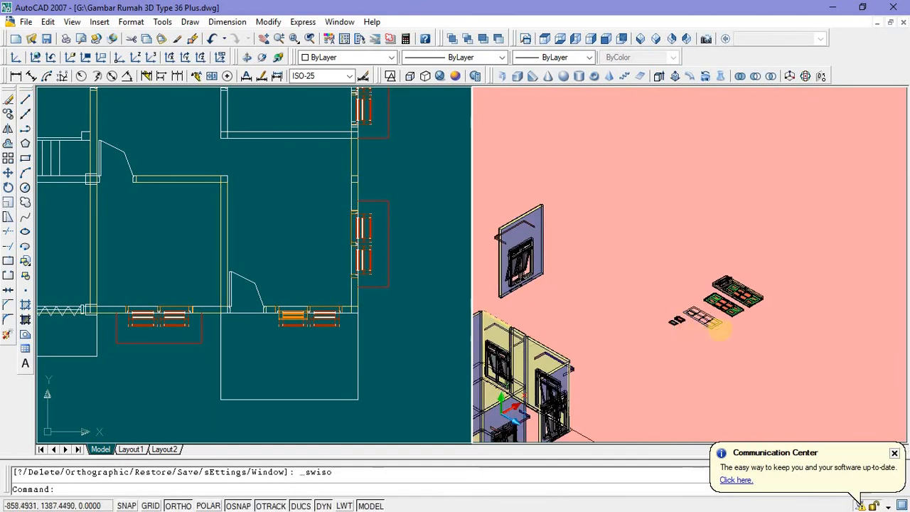
scroll(724, 332, "up", 3)
middle_click_drag(762, 331, 718, 340)
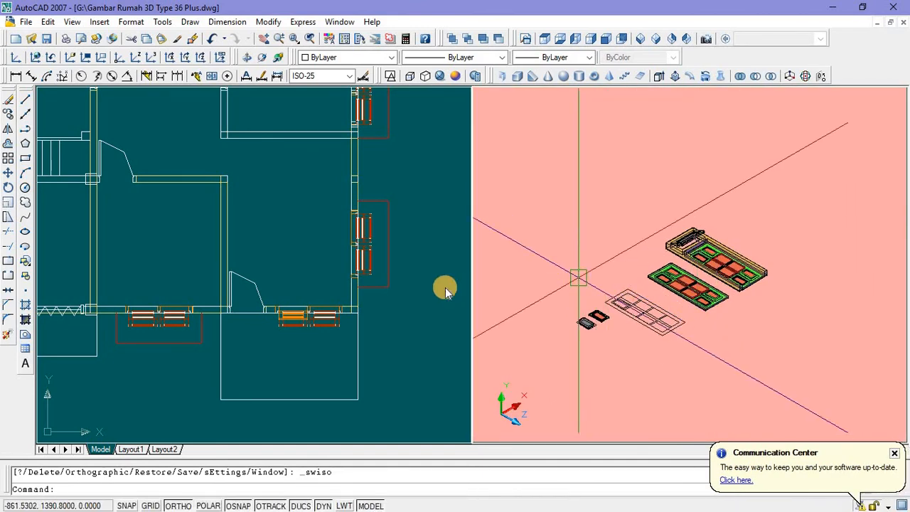
Step: Delete the two small panels, the flat door outline and the original door leaf beside the framed door
scroll(401, 303, "down", 6)
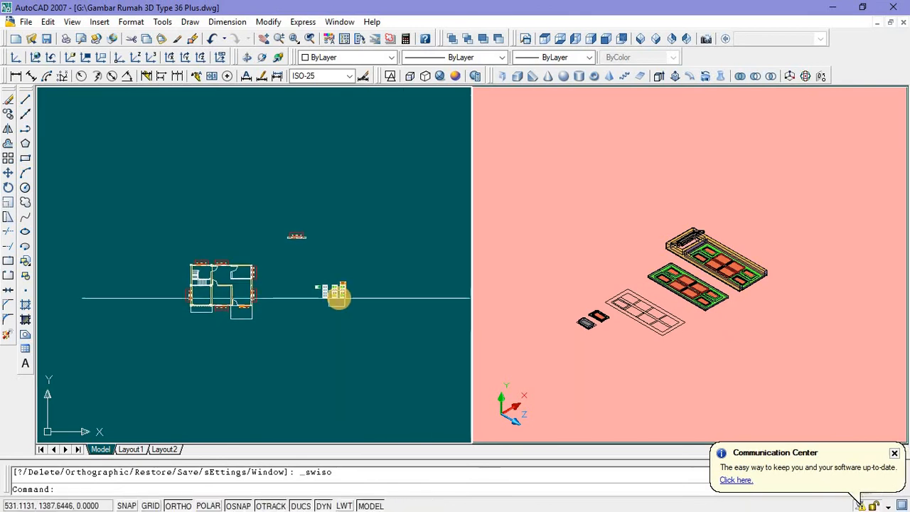
scroll(338, 297, "up", 5)
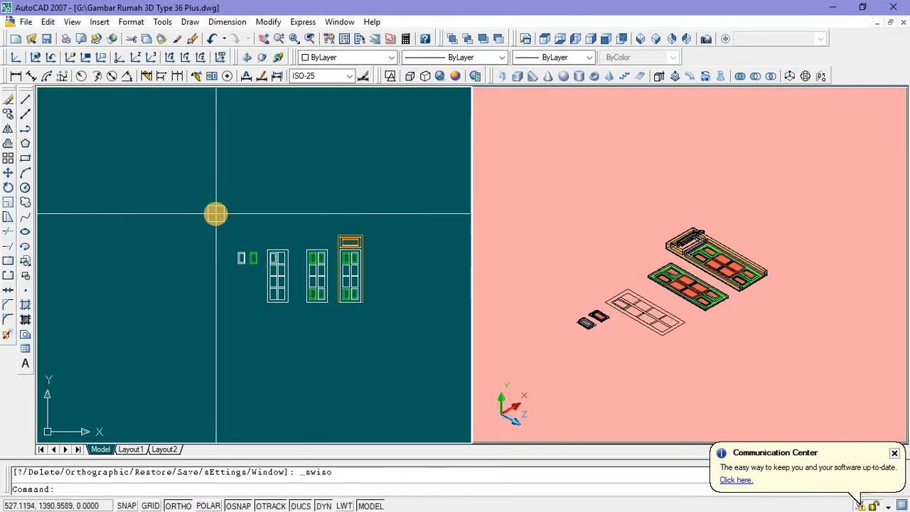
left_click(216, 213)
left_click(331, 324)
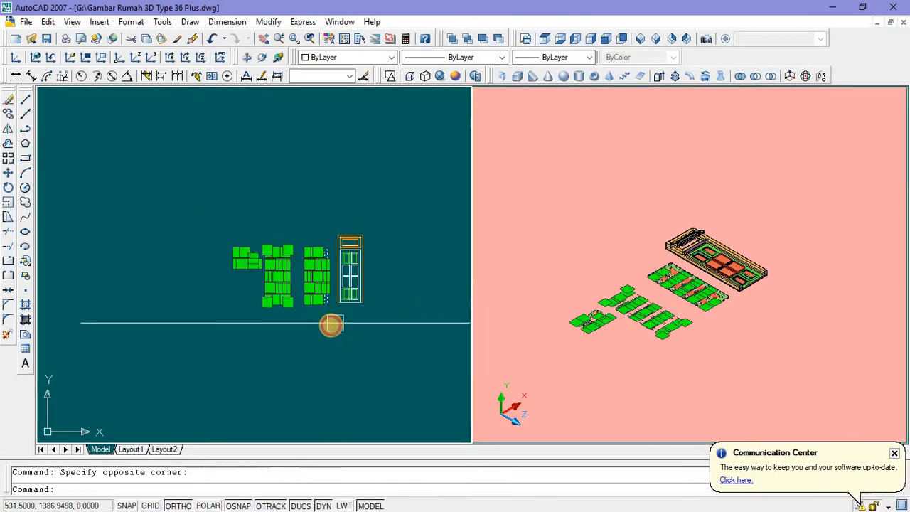
key("Delete")
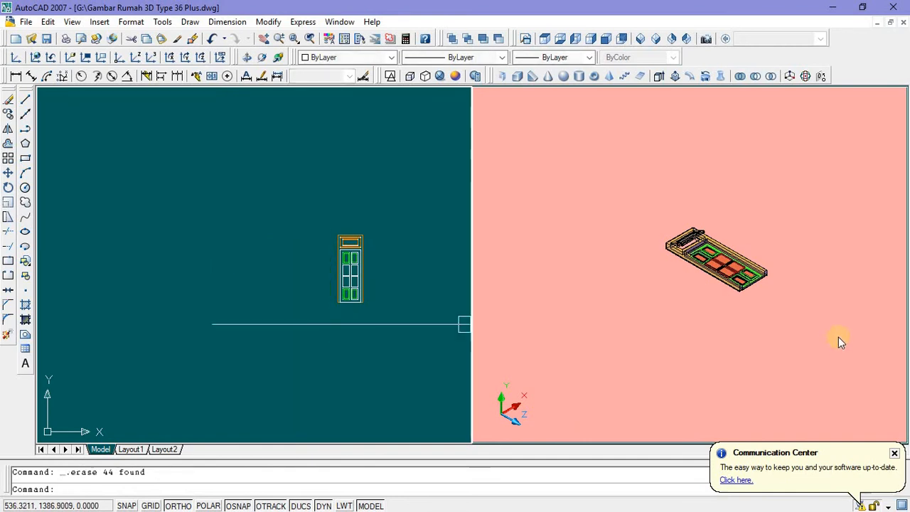
Step: Rotate the door leaf open about its lower hinge corner at the frame, at a free angle with ortho off
left_click(799, 290)
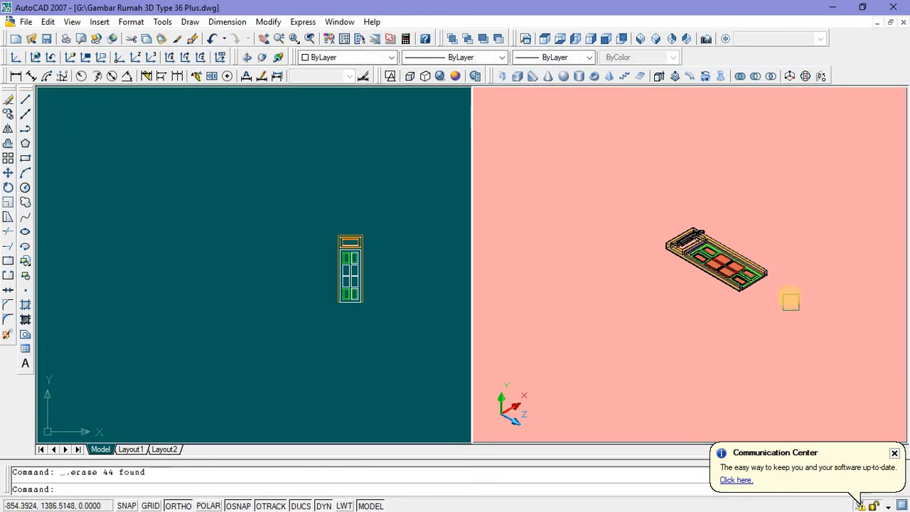
middle_click_drag(790, 301, 768, 313)
left_click(748, 304)
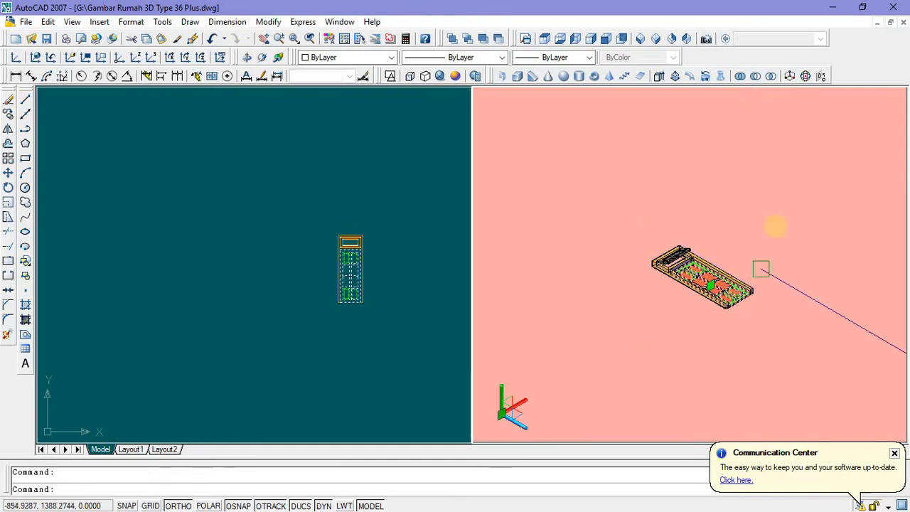
right_click(780, 218)
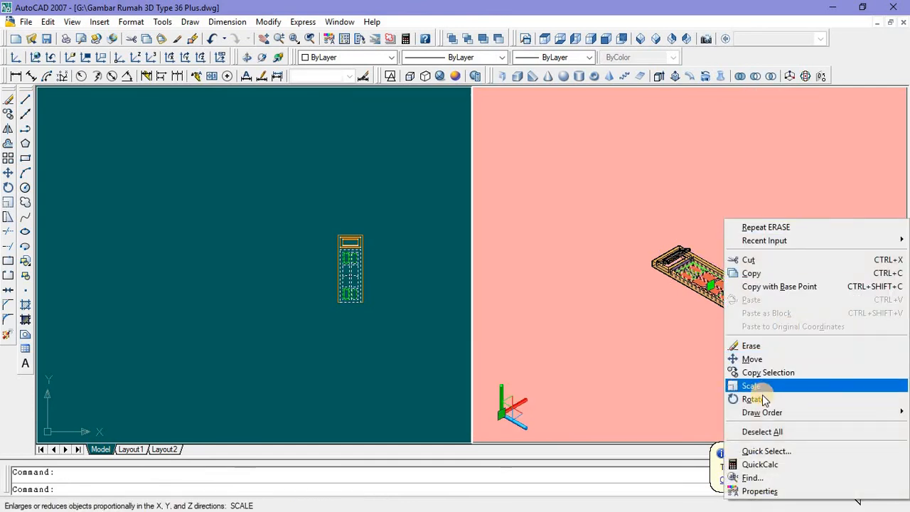
left_click(753, 399)
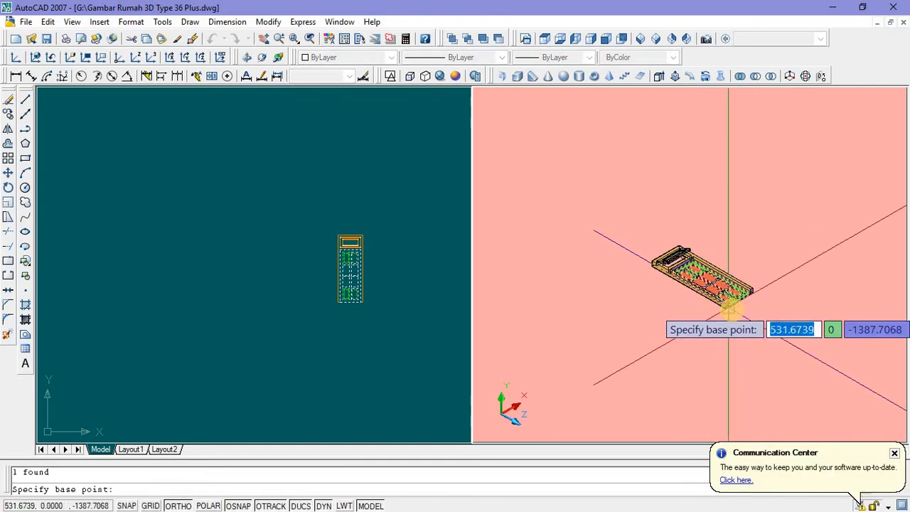
scroll(732, 310, "up", 2)
scroll(732, 309, "up", 5)
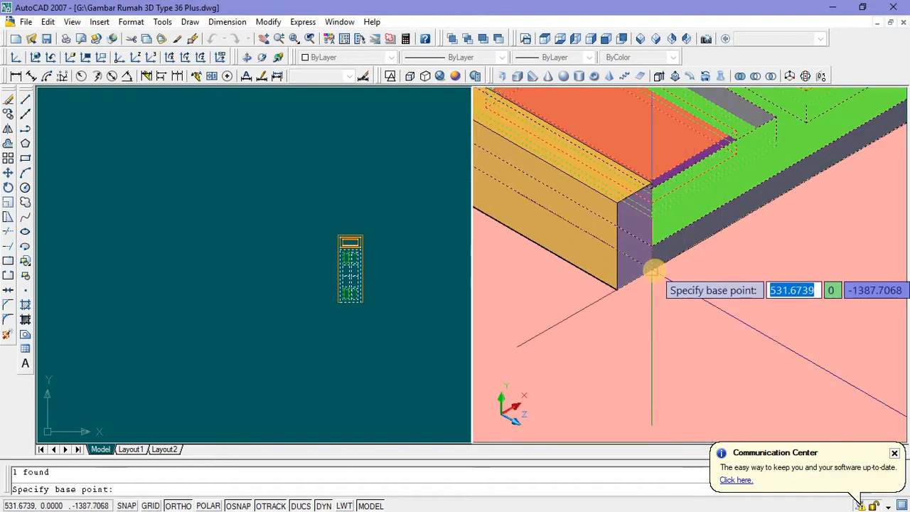
left_click(652, 269)
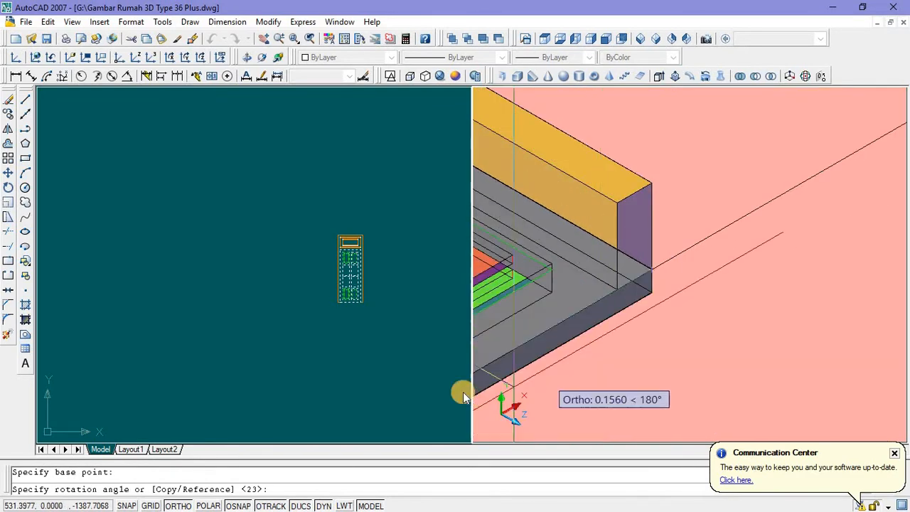
left_click(181, 506)
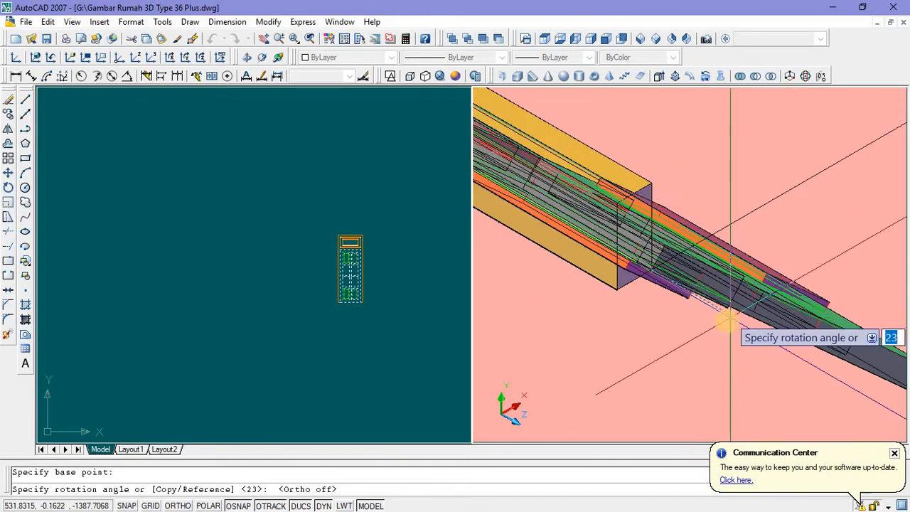
middle_click_drag(713, 319, 711, 318)
scroll(710, 318, "down", 2)
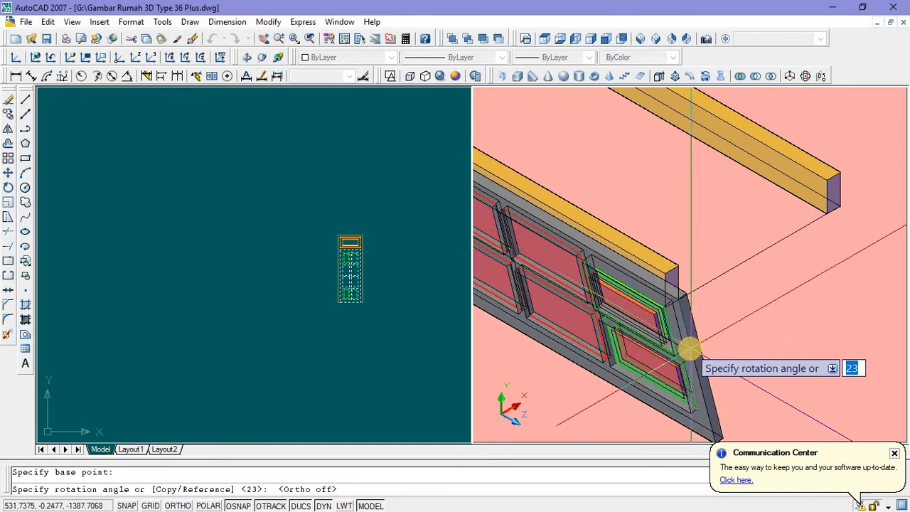
left_click(699, 345)
scroll(699, 345, "down", 3)
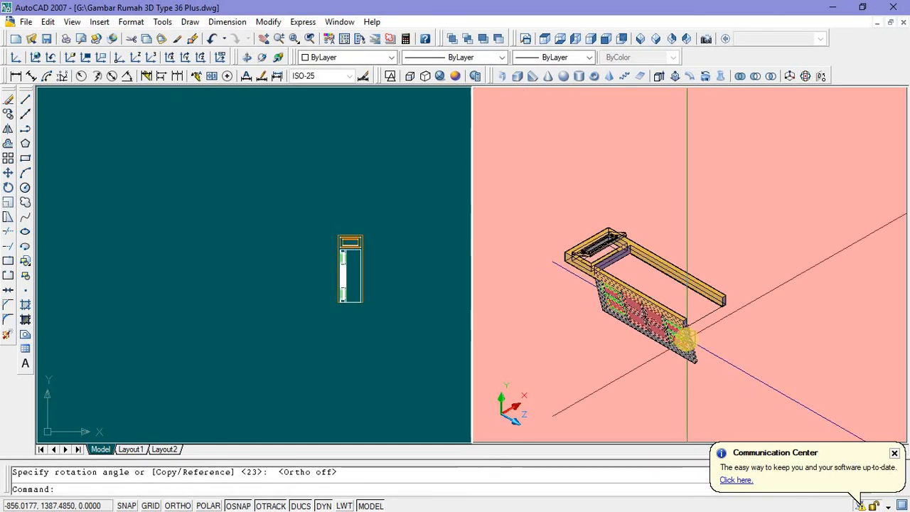
Step: Unite the pieces of the yellow door frame into one solid with the Union command
scroll(694, 347, "up", 1)
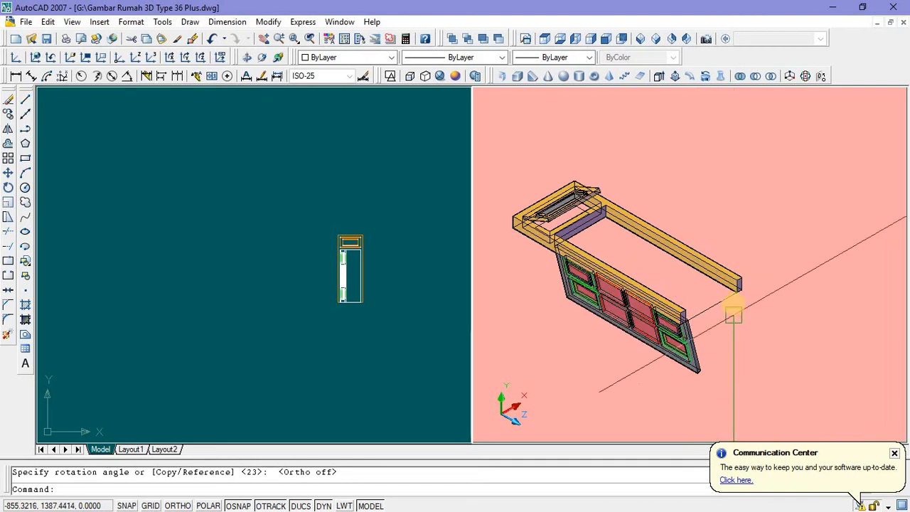
type("uni")
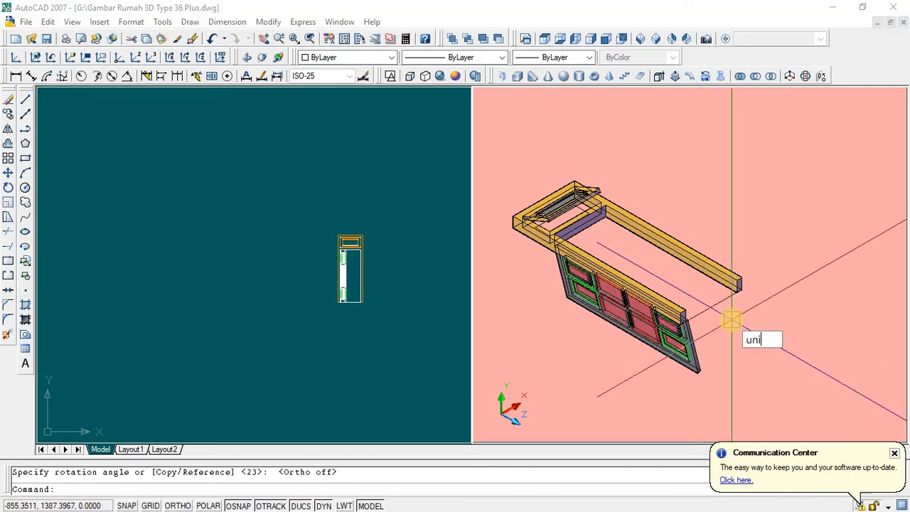
type("on")
key("Return")
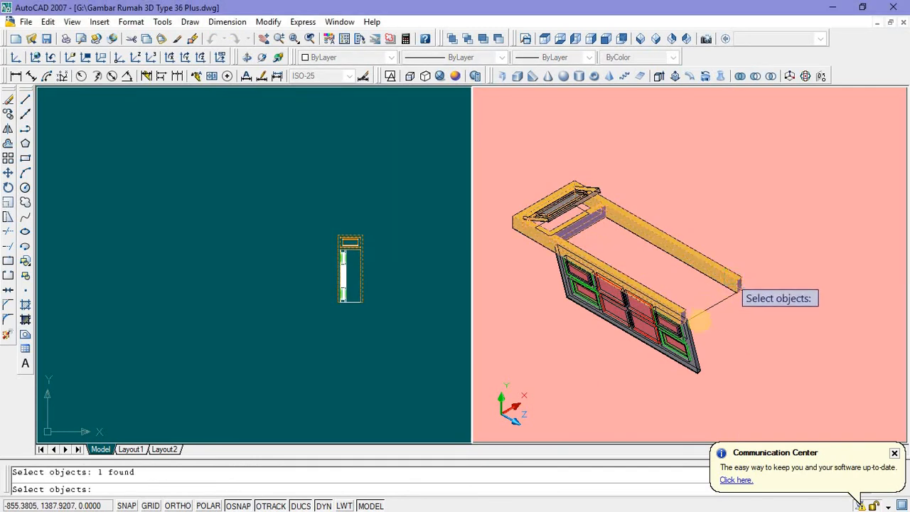
key("Return")
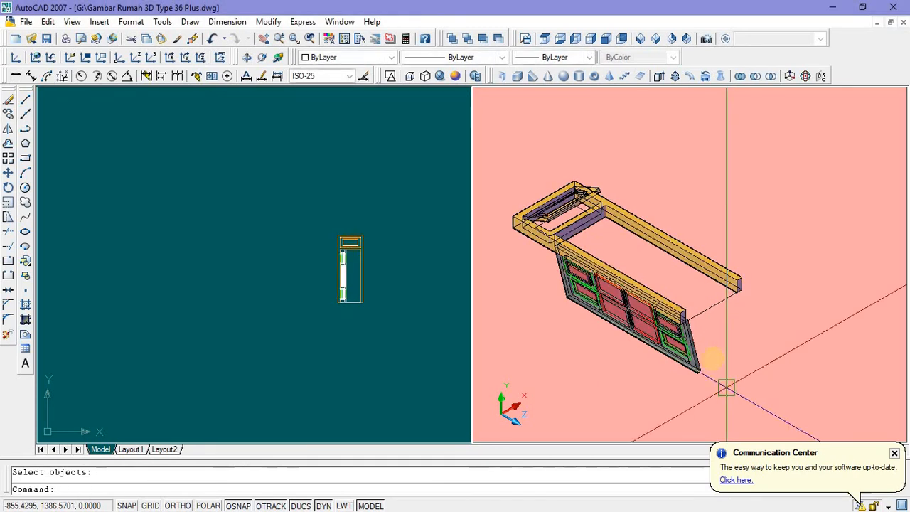
Step: Define a three-point UCS beside the door in the 3D view, with X pointing up and Y running along the door's length
scroll(721, 361, "down", 2)
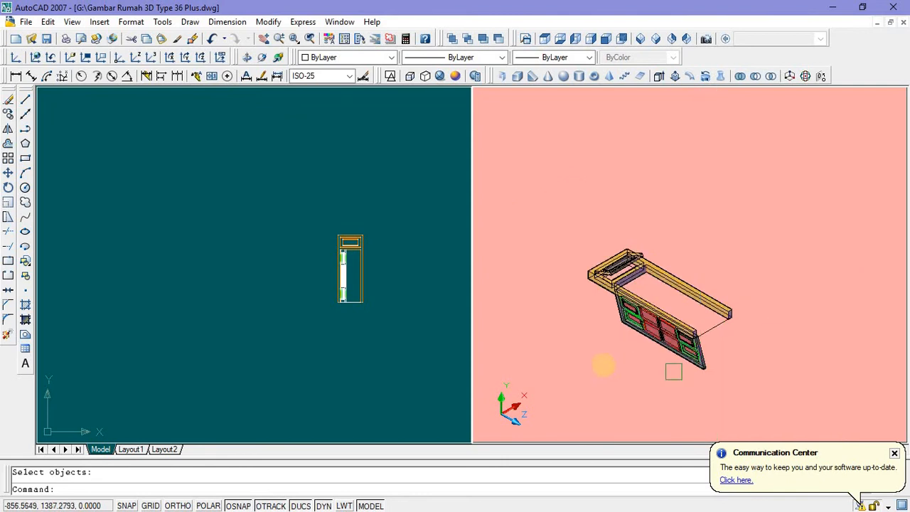
left_click(396, 246)
scroll(411, 297, "down", 3)
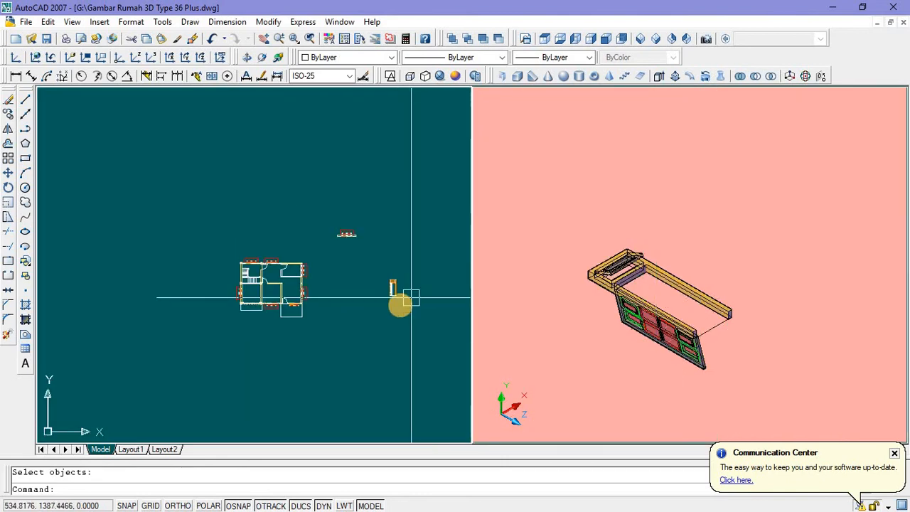
scroll(333, 313, "up", 2)
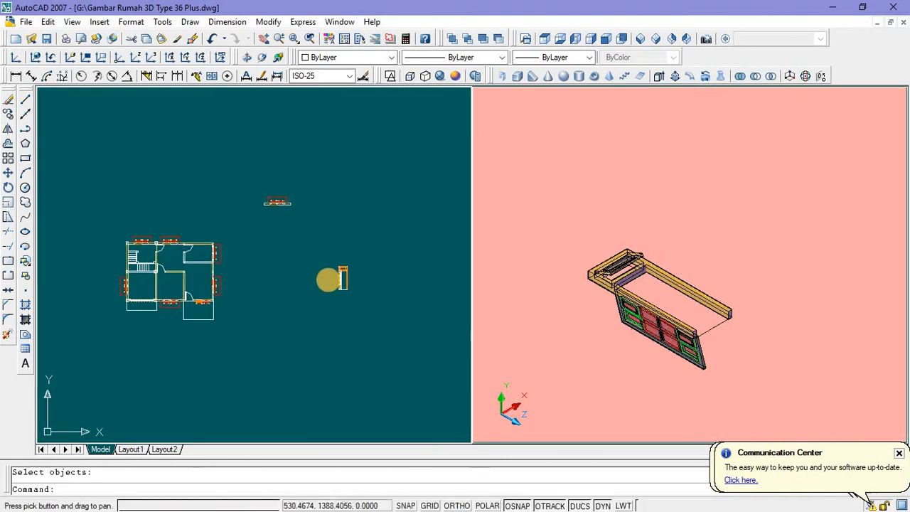
scroll(325, 278, "up", 2)
scroll(328, 225, "down", 2)
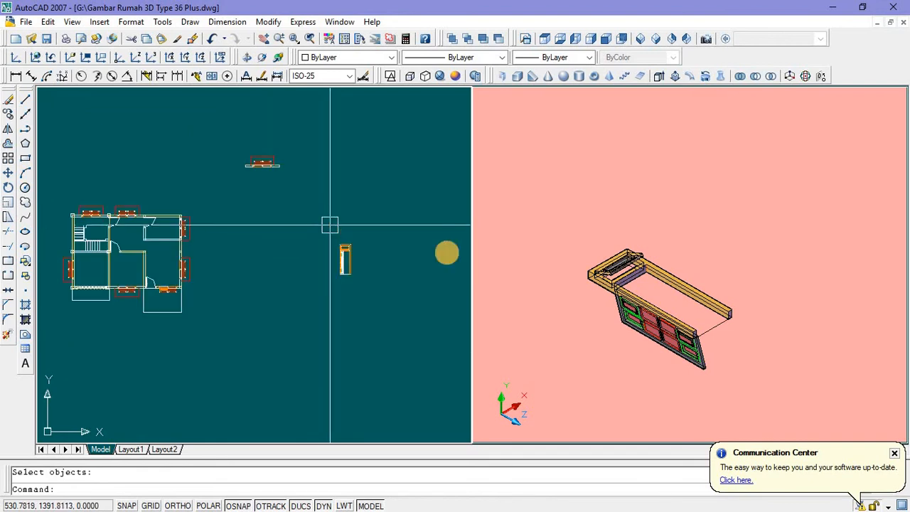
left_click(568, 342)
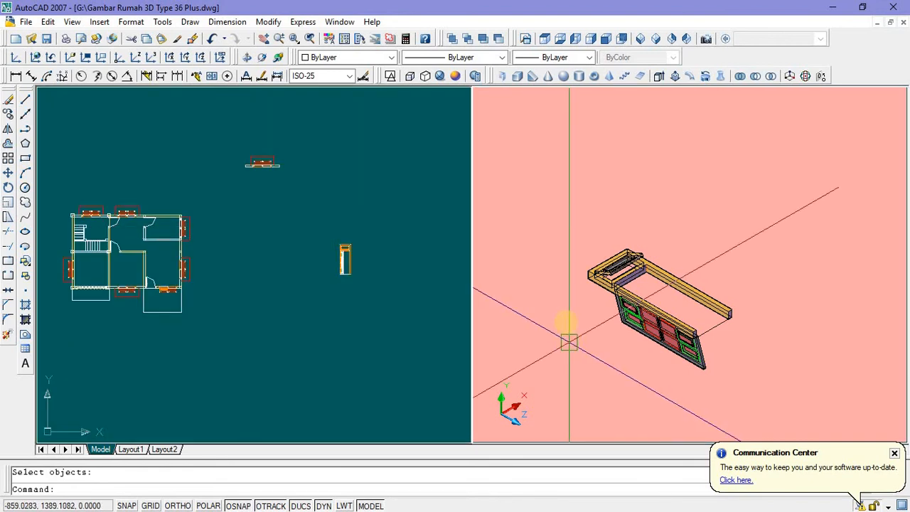
left_click(155, 59)
left_click(560, 342)
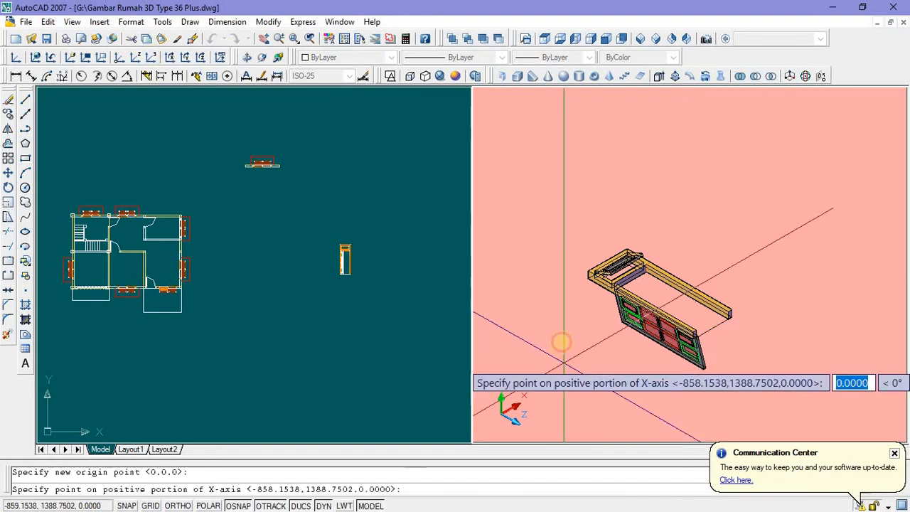
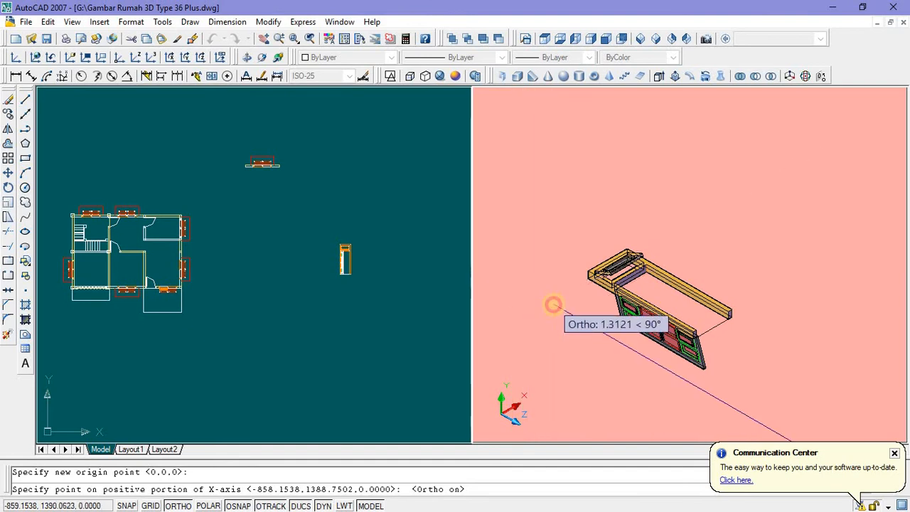
left_click(545, 305)
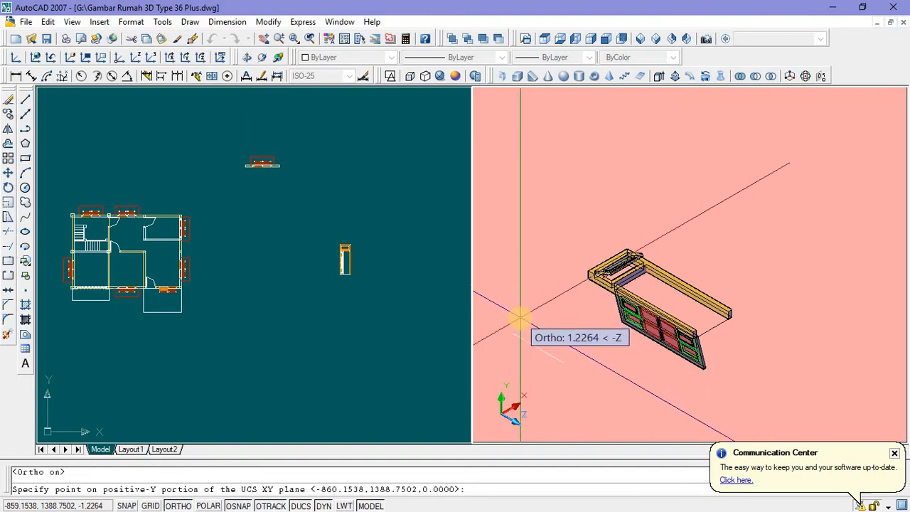
left_click(520, 319)
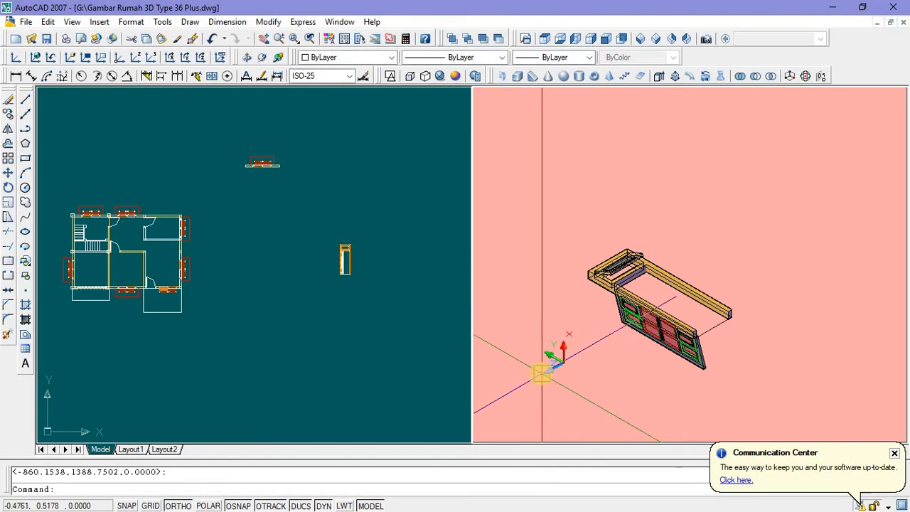
Step: Rotate the whole door with its frame upright about the frame's lower corner
left_click(577, 195)
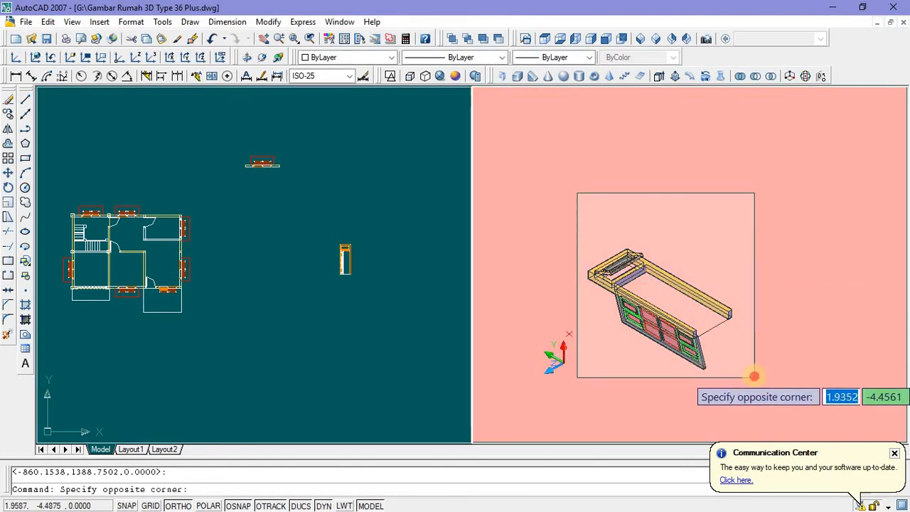
left_click(754, 376)
right_click(690, 181)
left_click(717, 359)
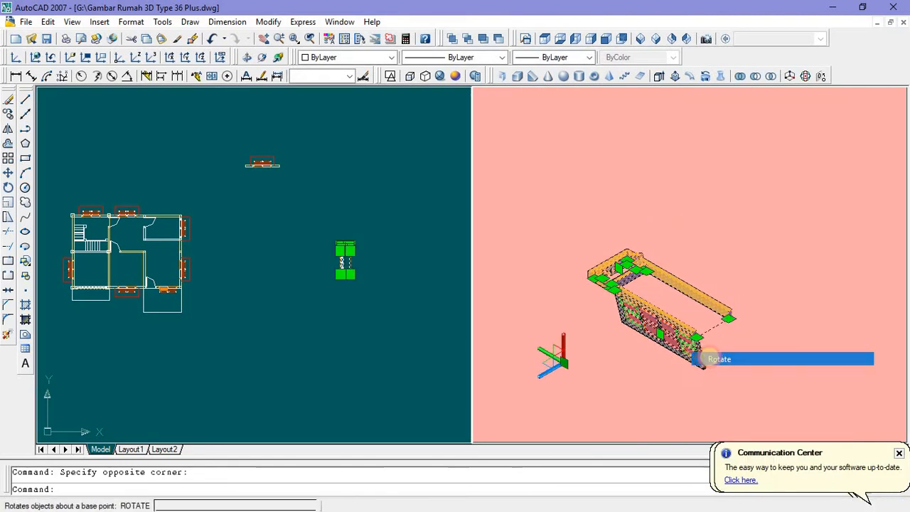
left_click(696, 345)
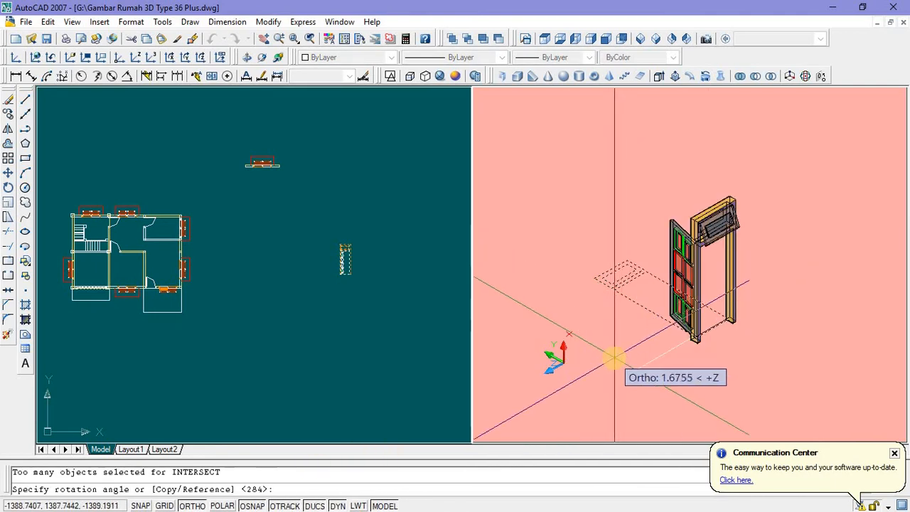
left_click(618, 359)
Step: Copy the upright door with its frame from the frame's corner in plan to the front door opening of the floor plan, and end the copying
left_click(307, 272)
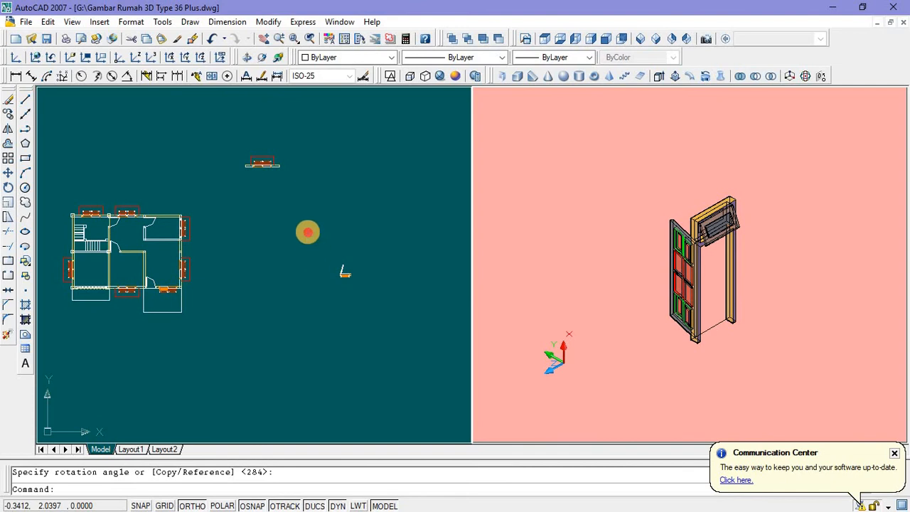
left_click(306, 243)
left_click(375, 311)
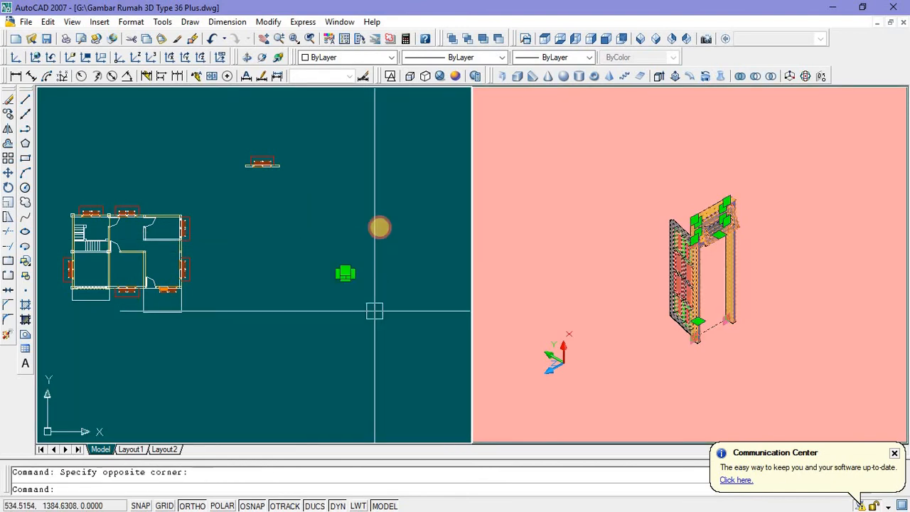
right_click(380, 229)
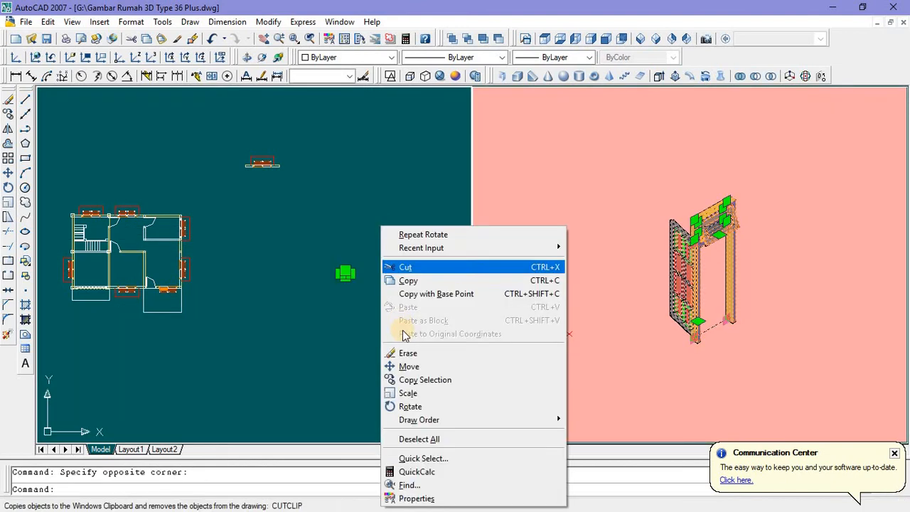
left_click(405, 380)
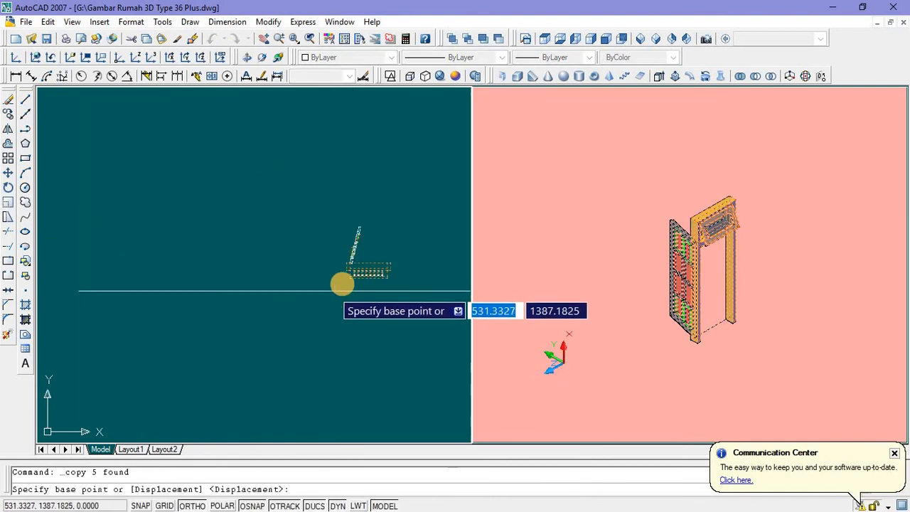
scroll(341, 288, "up", 4)
left_click(355, 243)
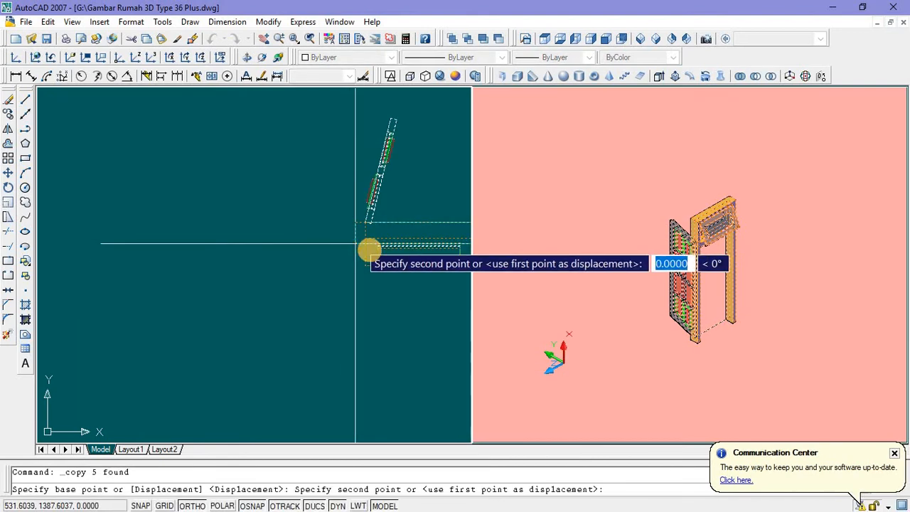
scroll(320, 256, "down", 5)
scroll(178, 264, "up", 4)
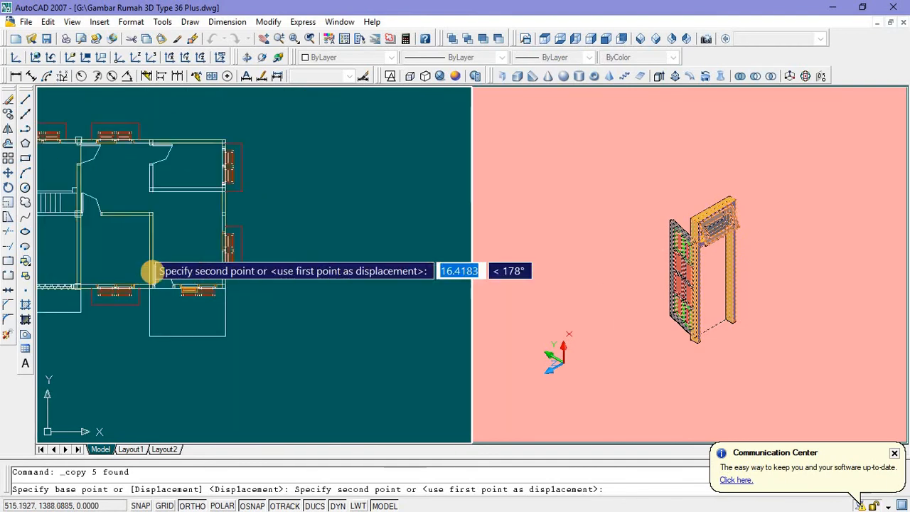
scroll(164, 319, "up", 8)
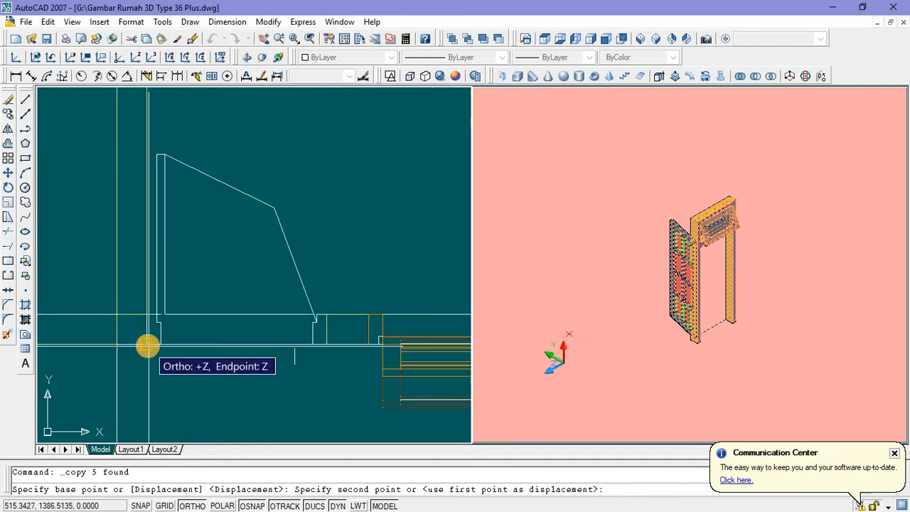
left_click(147, 346)
scroll(227, 401, "down", 3)
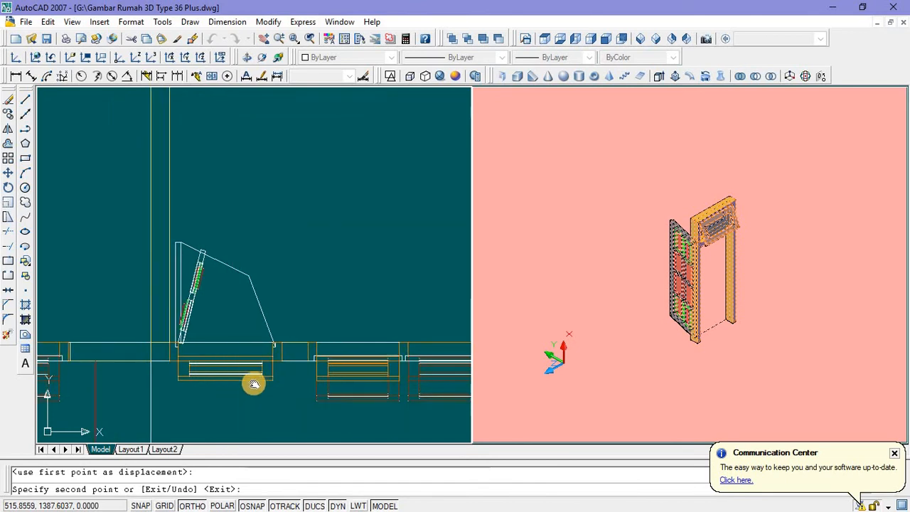
middle_click_drag(233, 402, 253, 383)
key("Escape")
Step: Erase the 2D door leaf and swing lines at the front door opening and at the front-left room's door opening
left_click(204, 262)
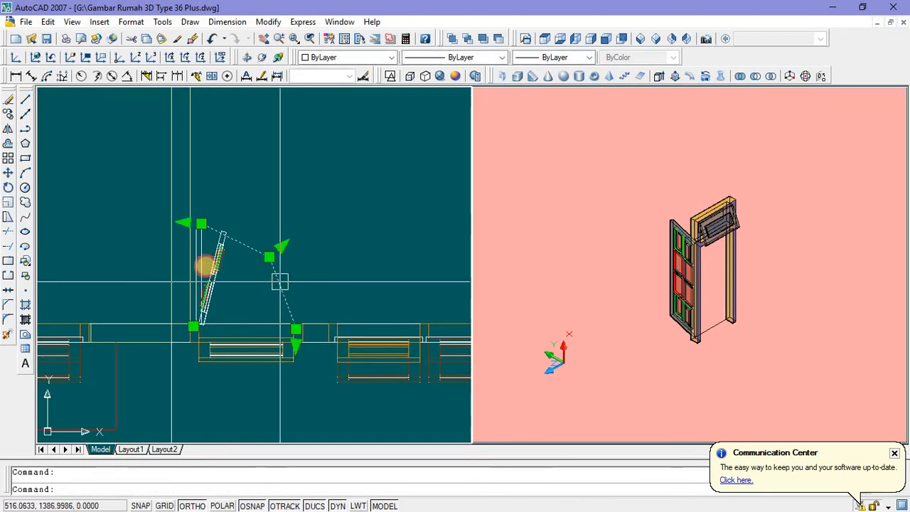
scroll(204, 260, "up", 3)
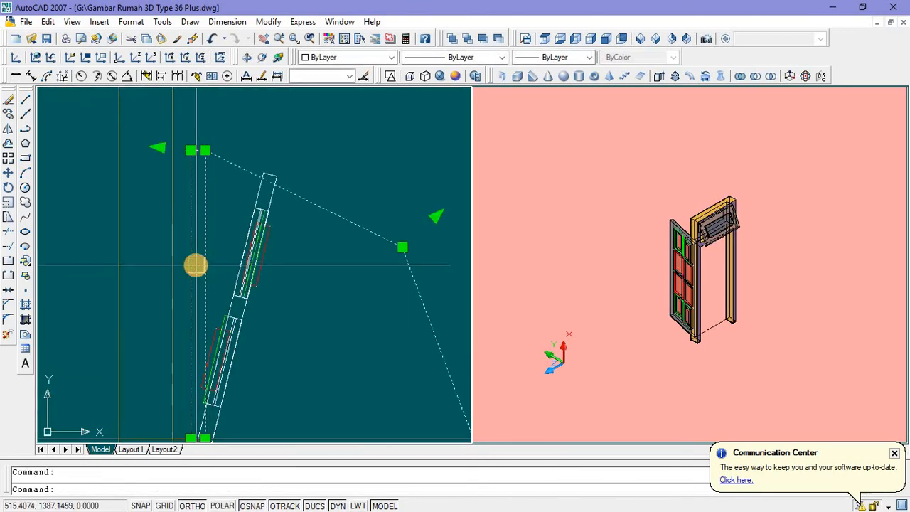
key("Delete")
scroll(220, 240, "down", 4)
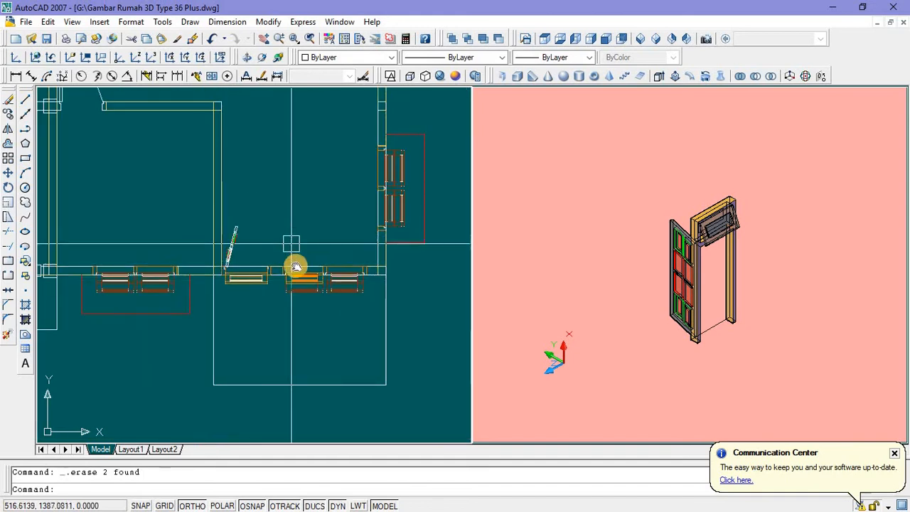
middle_click_drag(295, 266, 307, 316)
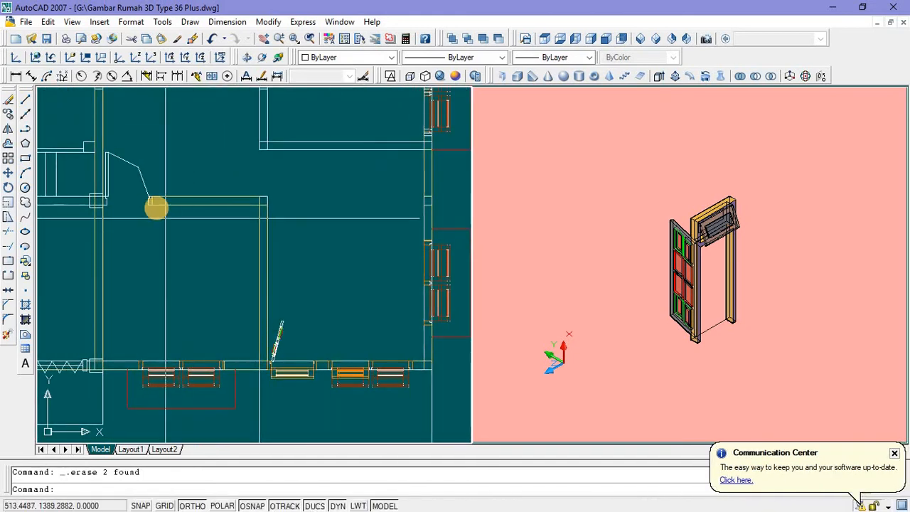
scroll(122, 180, "up", 2)
left_click(121, 175)
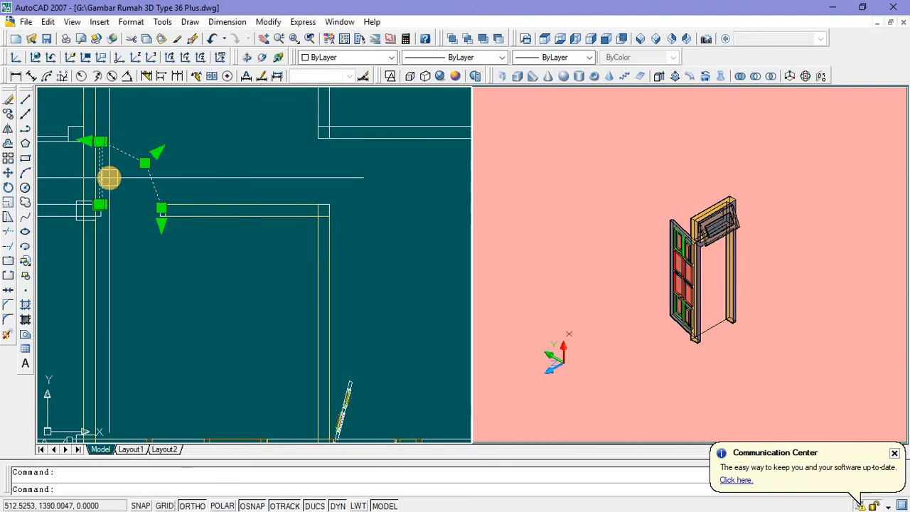
key("Delete")
Step: Copy the front door with its frame from the frame's corner to the door opening in the front-left room's rear wall, ending the copying
middle_click_drag(197, 246, 248, 189)
middle_click_drag(362, 339, 237, 257)
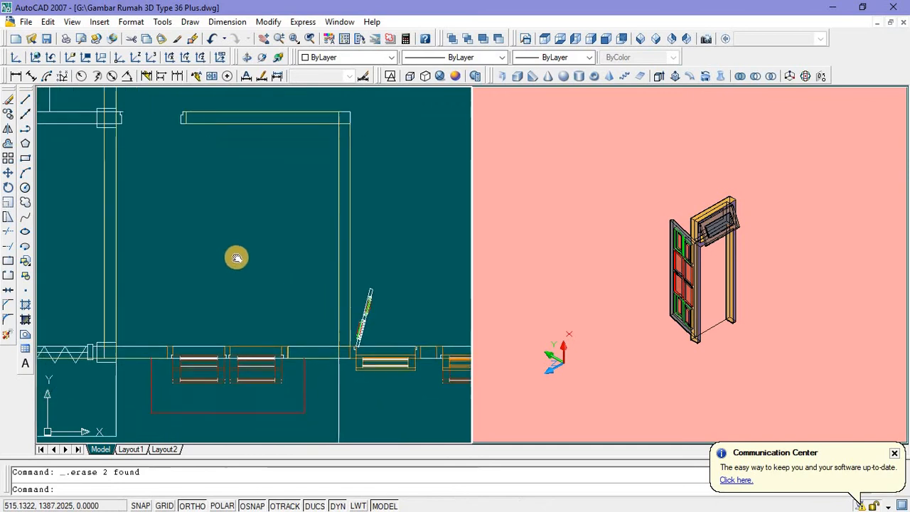
middle_click_drag(372, 316, 274, 270)
scroll(274, 270, "up", 4)
left_click(194, 166)
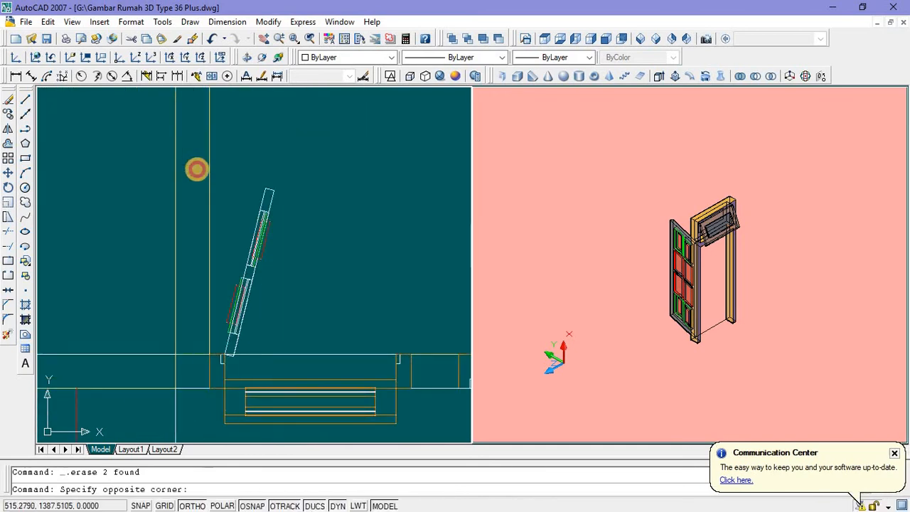
scroll(213, 197, "down", 2)
left_click(349, 367)
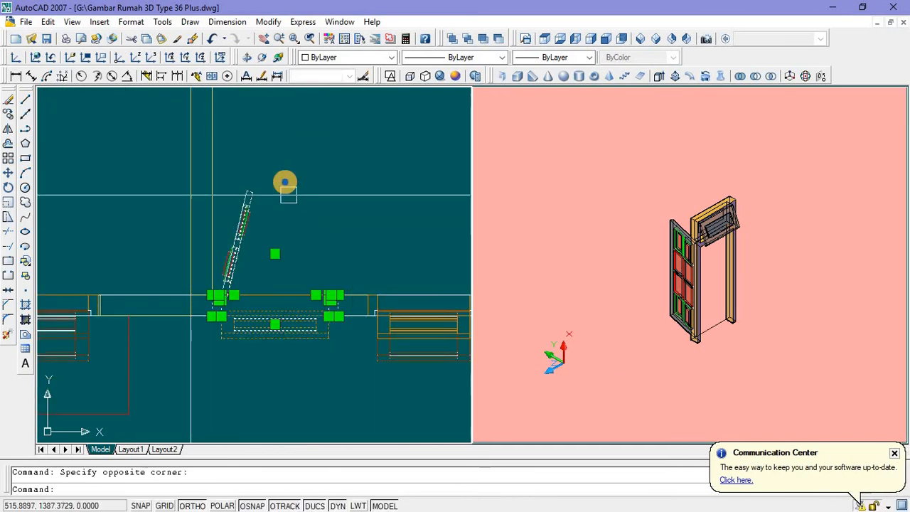
right_click(285, 183)
left_click(306, 335)
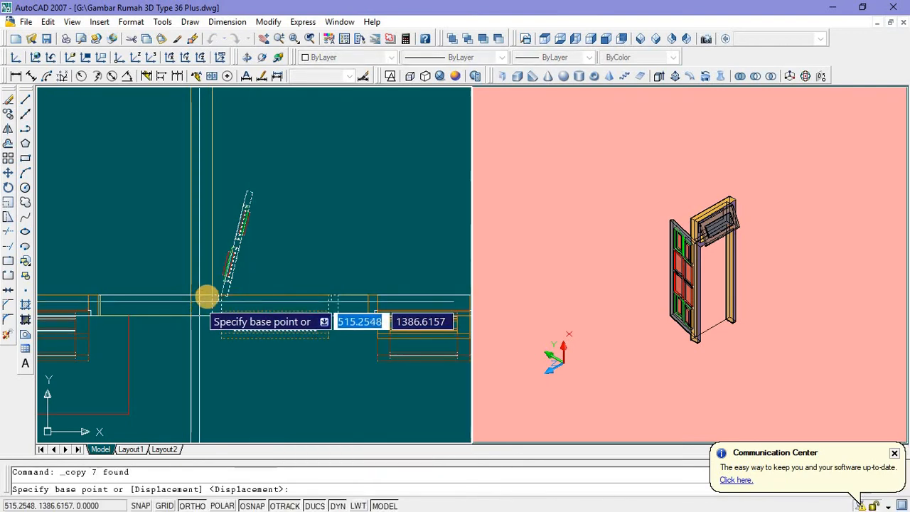
left_click(209, 294)
scroll(213, 306, "down", 3)
scroll(181, 208, "up", 6)
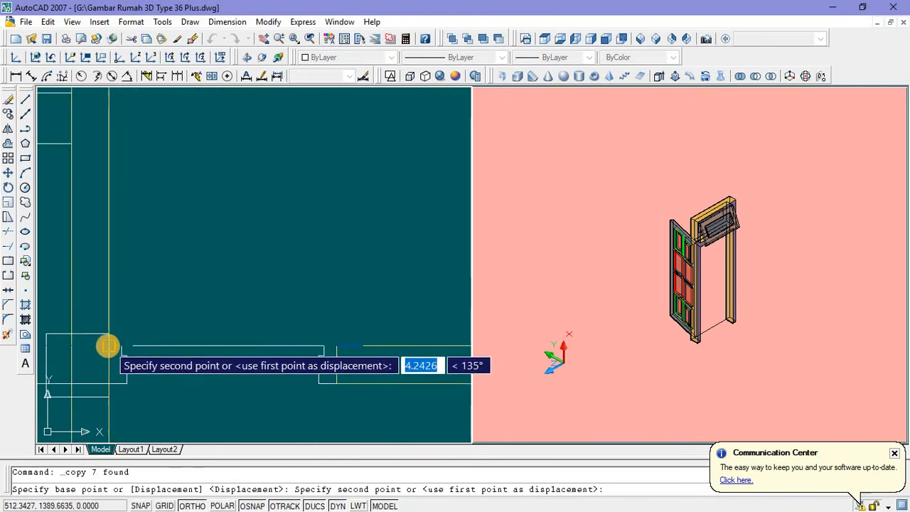
left_click(108, 345)
scroll(199, 285, "down", 5)
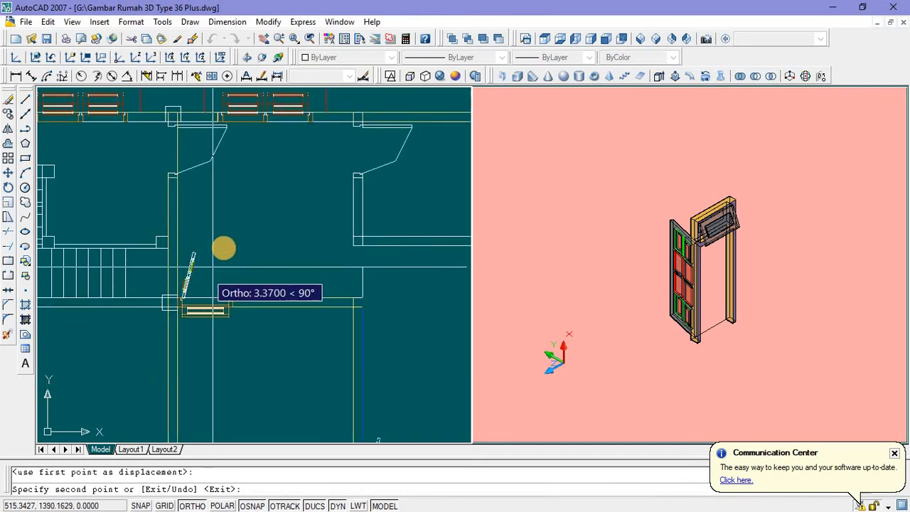
middle_click_drag(233, 246, 233, 284)
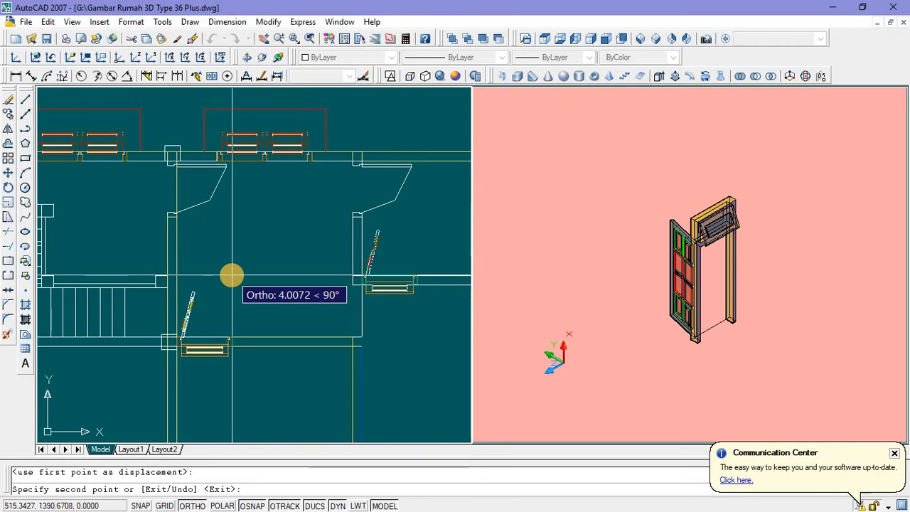
key("Escape")
middle_click_drag(275, 240, 189, 254)
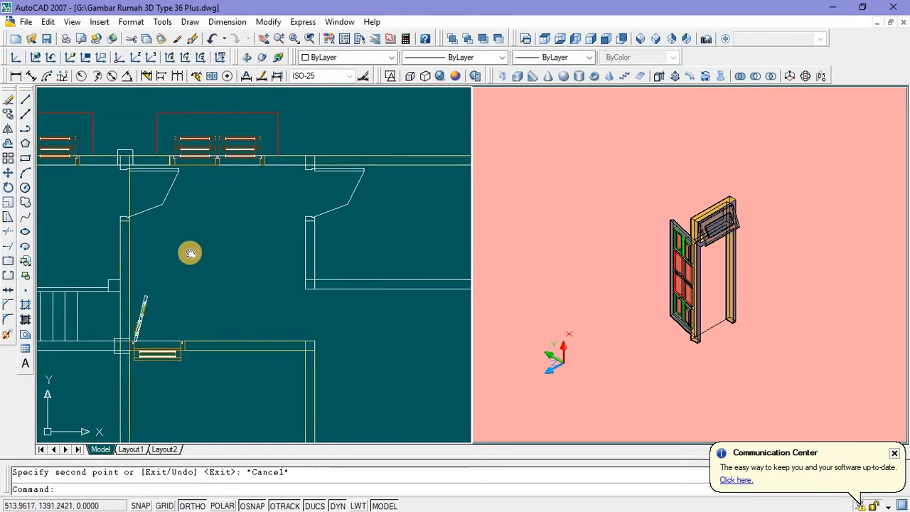
left_click(592, 242)
scroll(591, 239, "down", 2)
middle_click_drag(605, 246, 696, 261)
scroll(666, 252, "down", 2)
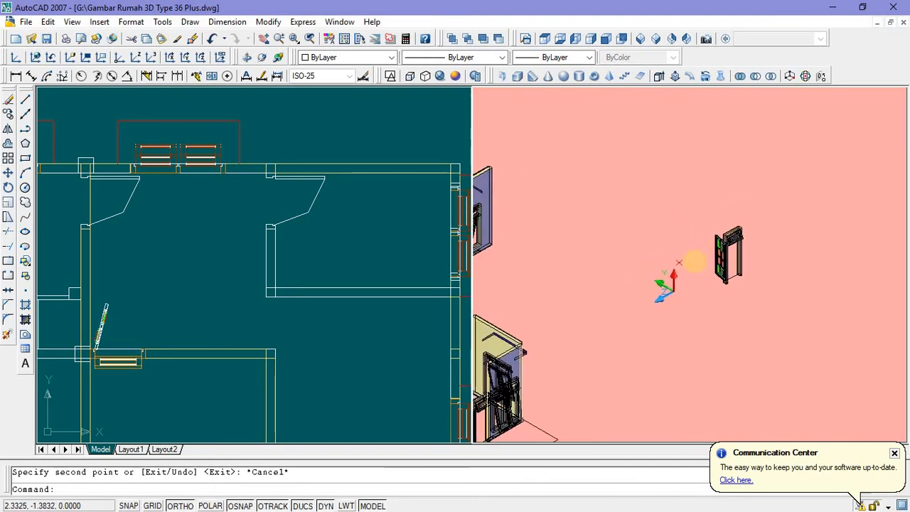
left_click(174, 270)
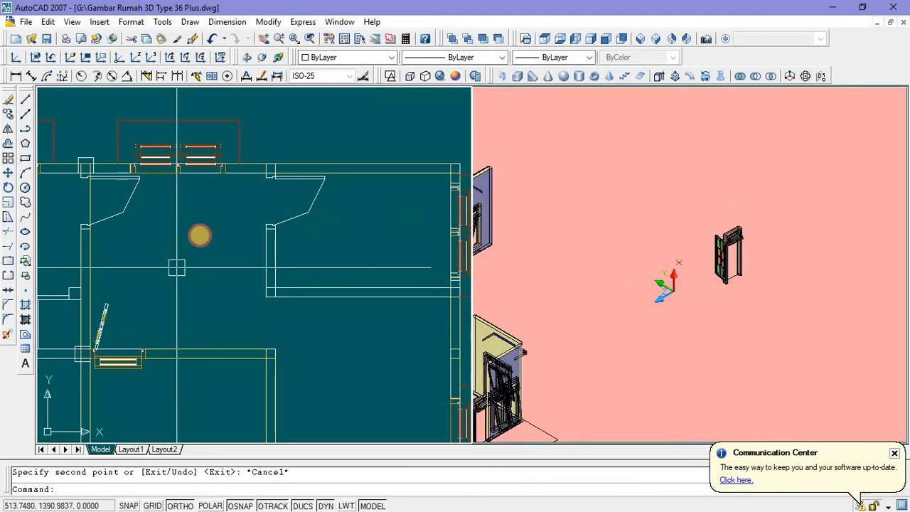
Step: Copy the front-left room's 3D door with its frame straight up to the empty area beyond the plan's rear wall
scroll(122, 288, "up", 5)
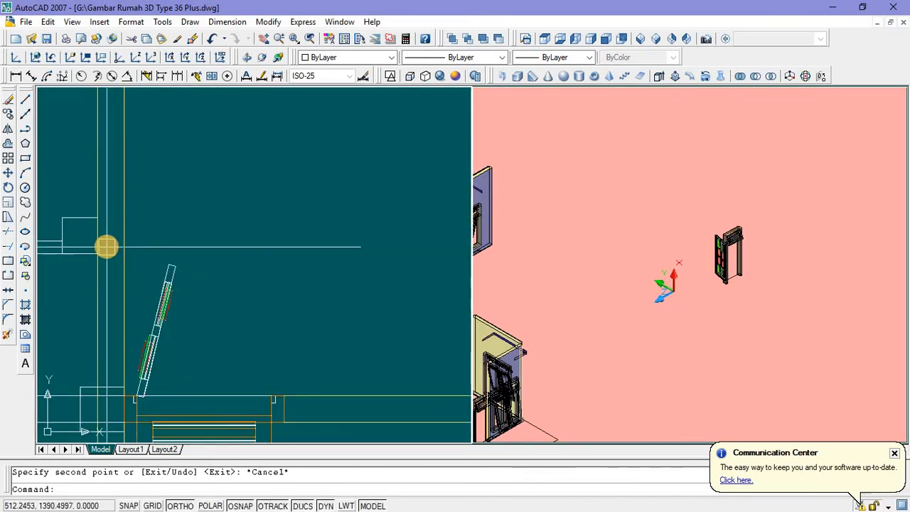
left_click(106, 246)
scroll(121, 263, "down", 3)
left_click(248, 402)
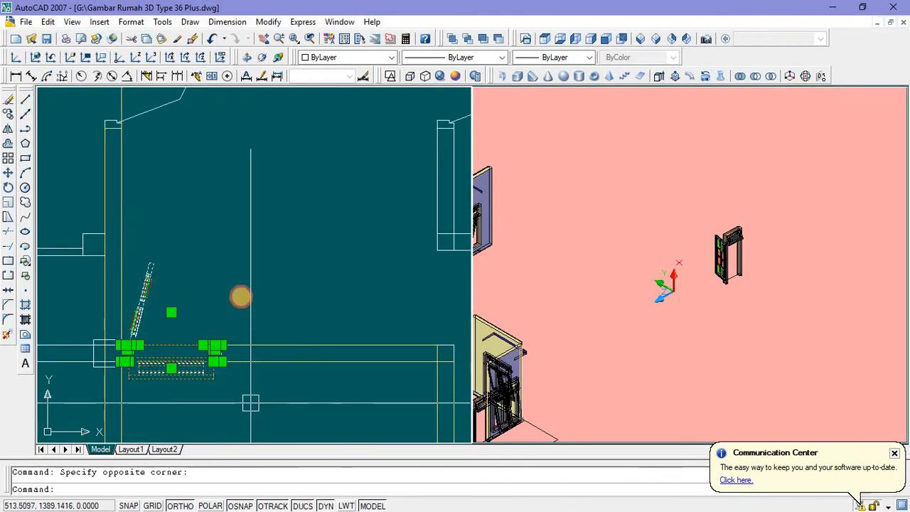
scroll(231, 280, "down", 3)
right_click(250, 288)
left_click(264, 380)
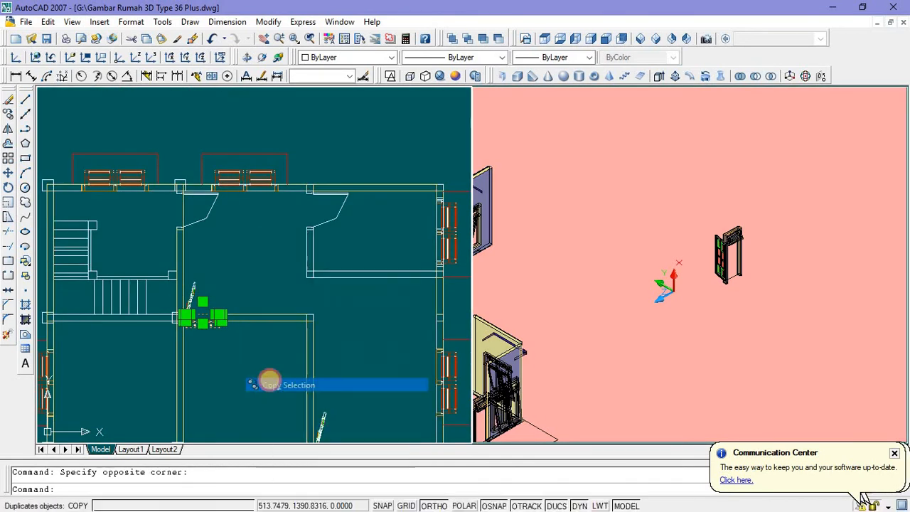
left_click(260, 359)
middle_click_drag(262, 166, 256, 308)
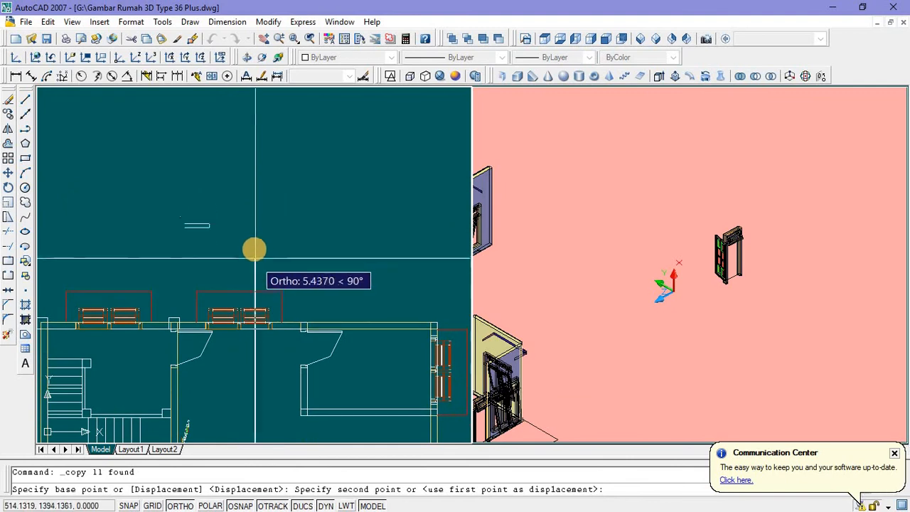
left_click(253, 238)
key("Escape")
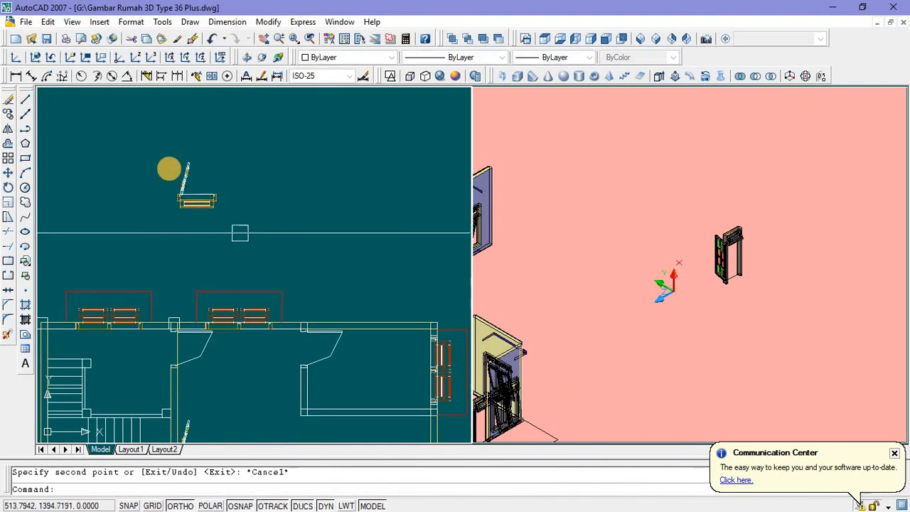
Step: Rotate the door copy beyond the rear wall 90 degrees clockwise about its frame's corner
left_click(152, 147)
left_click(223, 225)
right_click(248, 178)
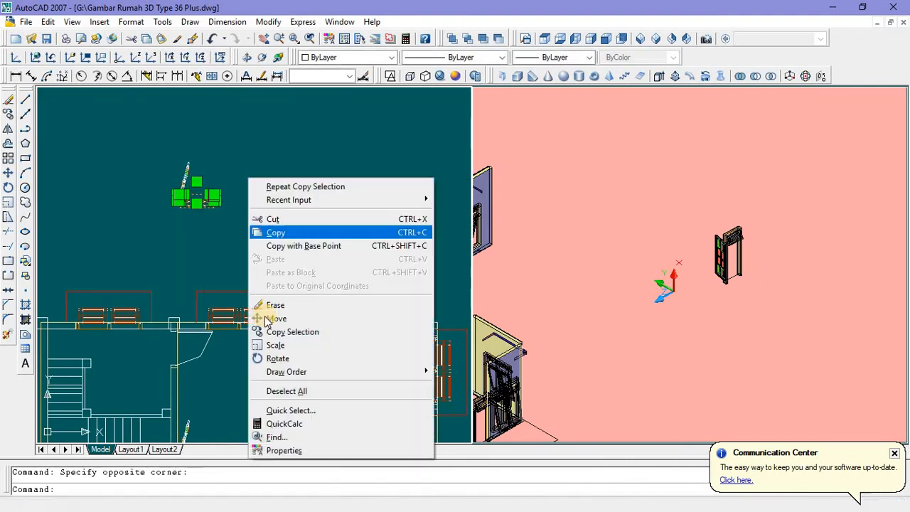
left_click(274, 359)
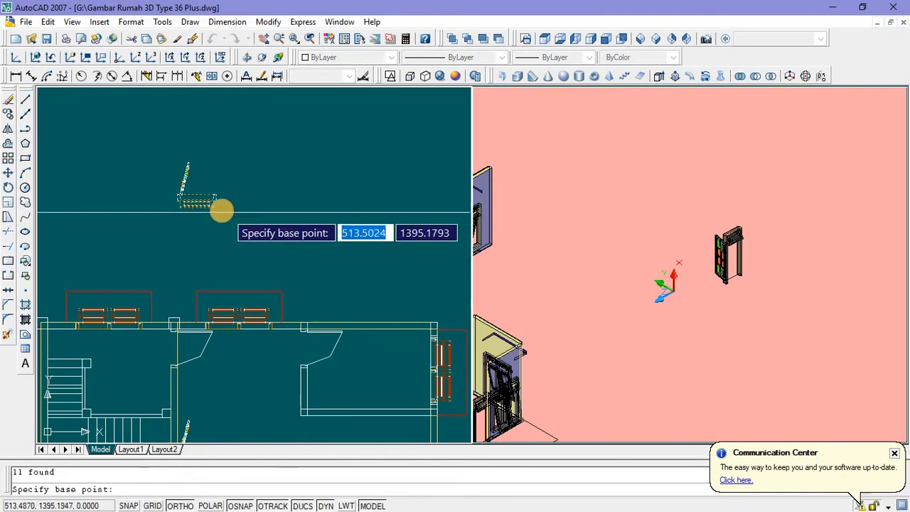
left_click(214, 207)
left_click(212, 216)
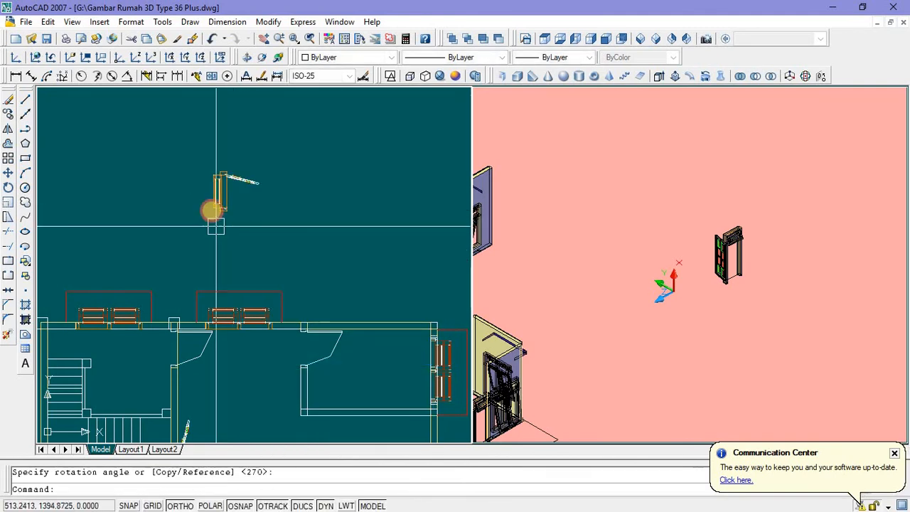
Step: Move the rotated door from its frame's upper corner to the rear wall's outer face above the rear-right room's door opening
left_click(190, 146)
left_click(285, 239)
right_click(295, 177)
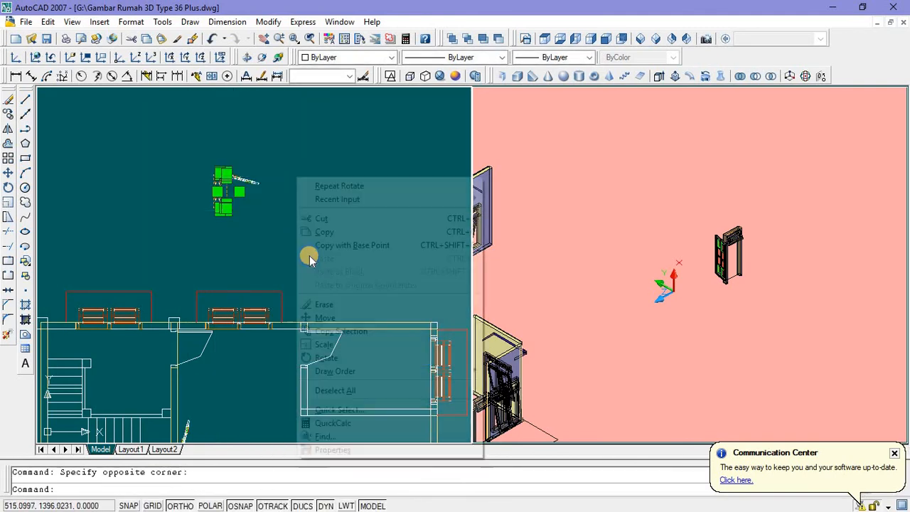
left_click(322, 318)
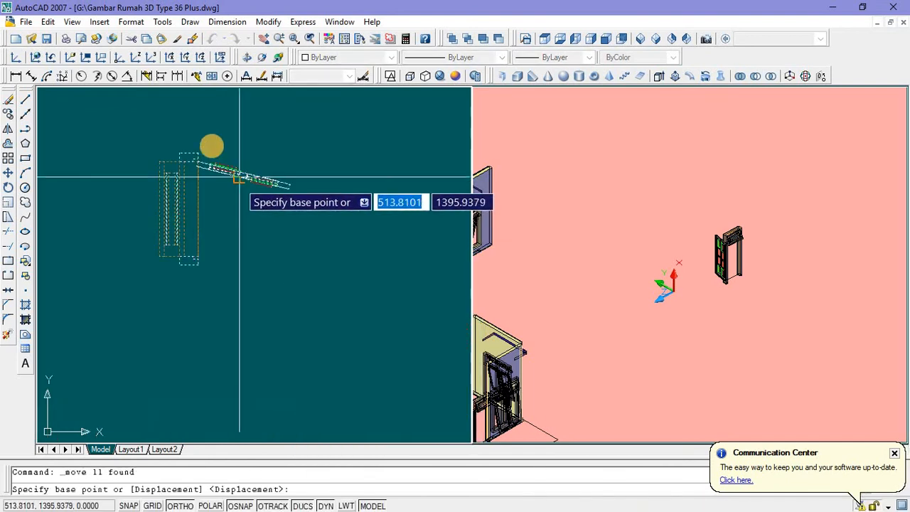
left_click(178, 148)
scroll(183, 171, "down", 3)
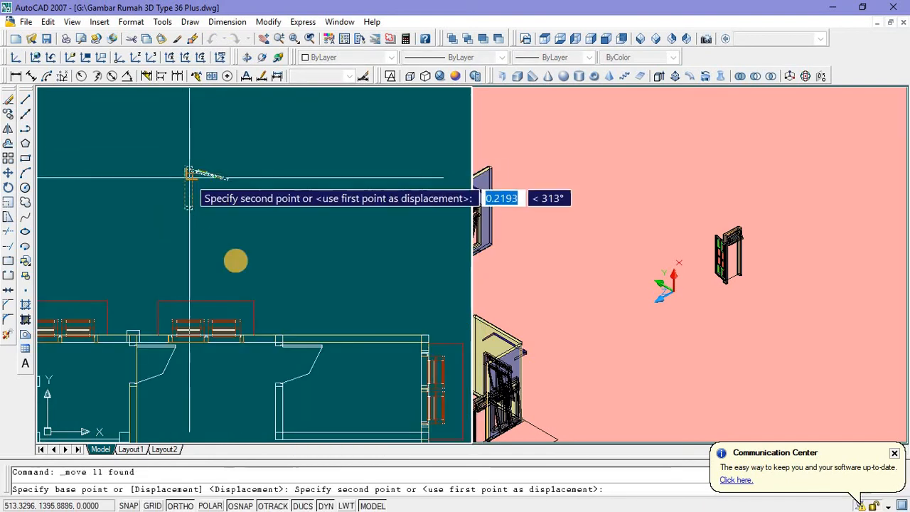
scroll(264, 316, "up", 3)
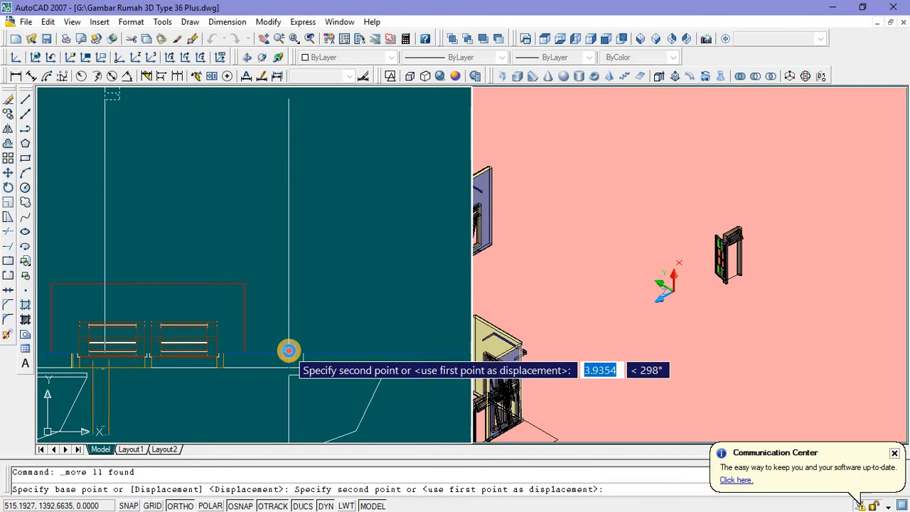
left_click(288, 351)
scroll(344, 278, "down", 8)
scroll(290, 326, "up", 2)
scroll(353, 291, "up", 3)
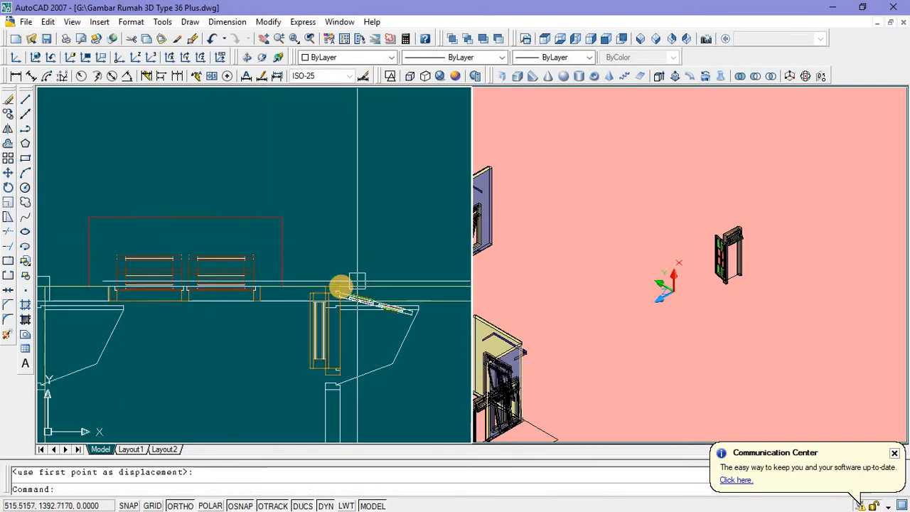
Step: Move the rotated door and the overlapping 2D door lines from the rear wall's outer face to its inner face
left_click(302, 273)
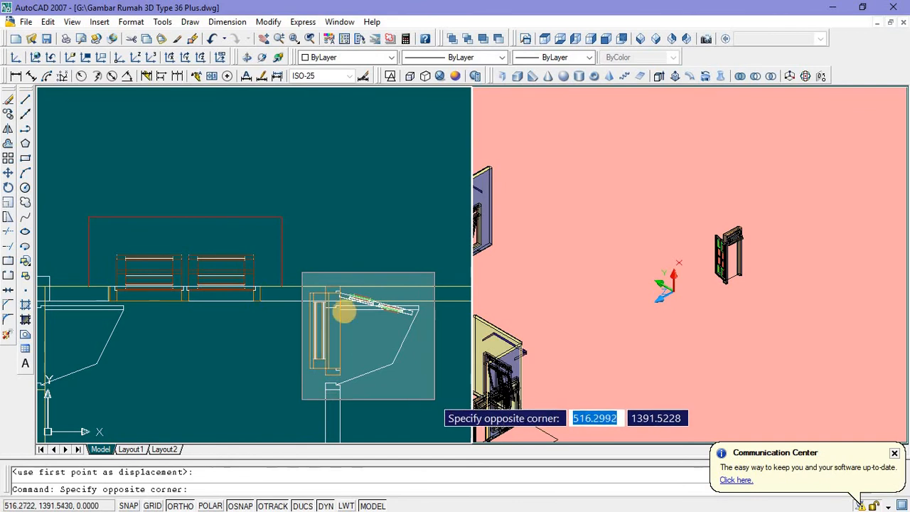
left_click(344, 304)
left_click(296, 251)
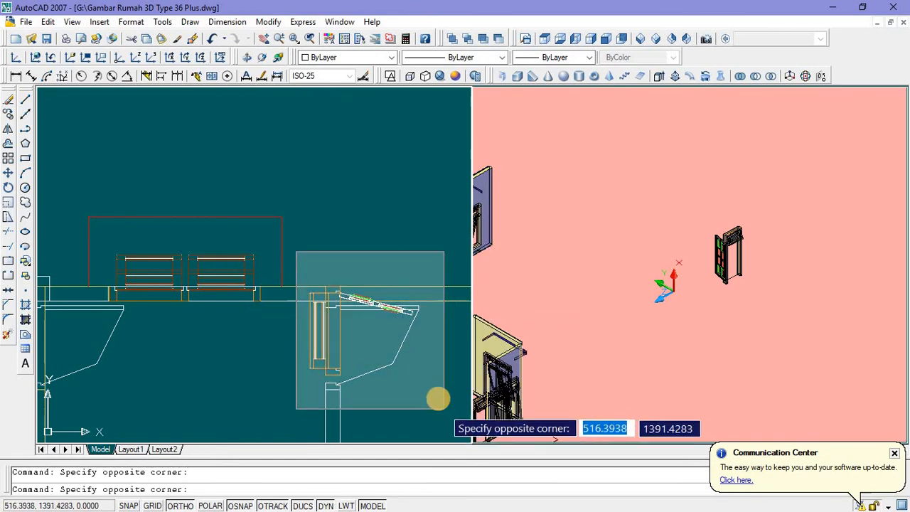
left_click(440, 377)
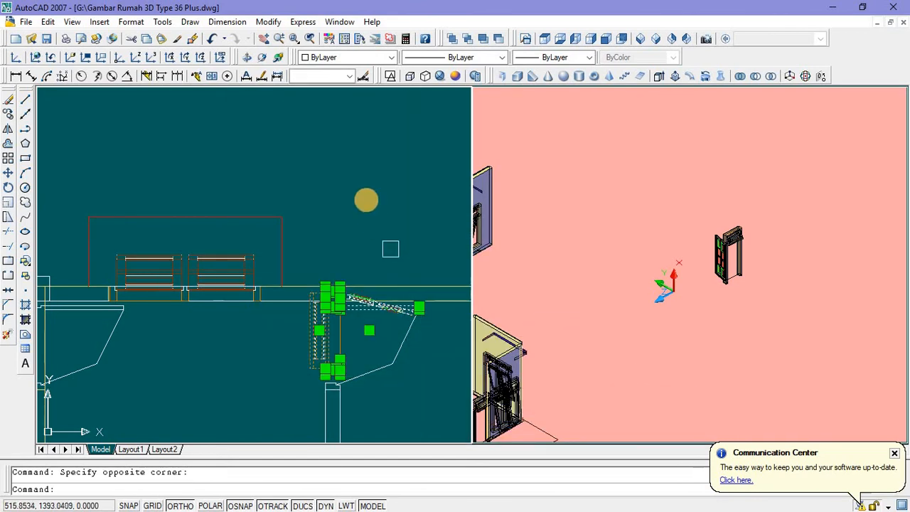
right_click(362, 195)
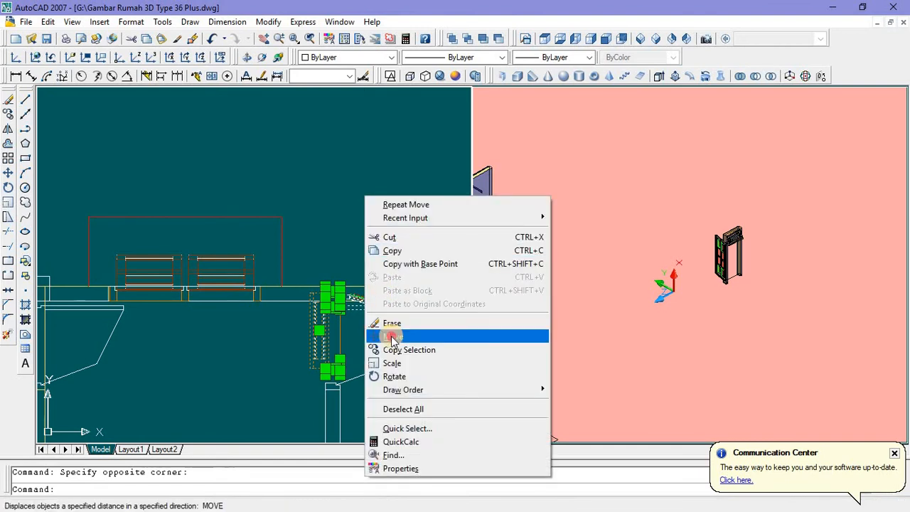
left_click(387, 335)
scroll(342, 306, "up", 3)
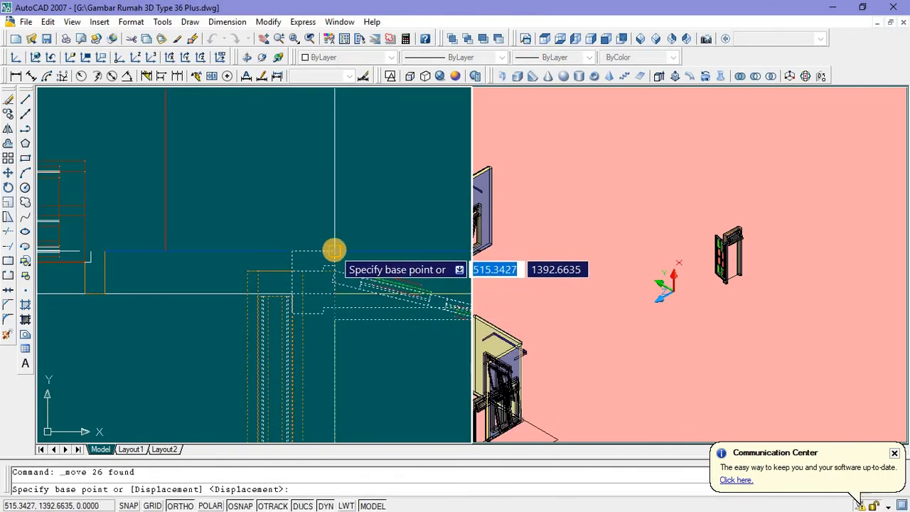
left_click(334, 282)
left_click(335, 295)
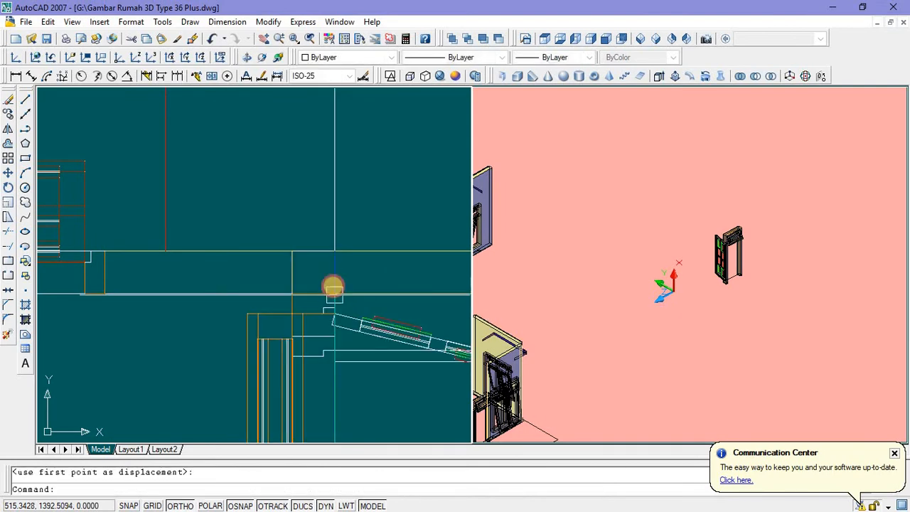
Step: Erase the leftover 2D door symbol beside the rotated door at the rear-right room's opening
scroll(331, 231, "down", 5)
scroll(363, 273, "up", 5)
middle_click_drag(389, 252, 353, 285)
key("Delete")
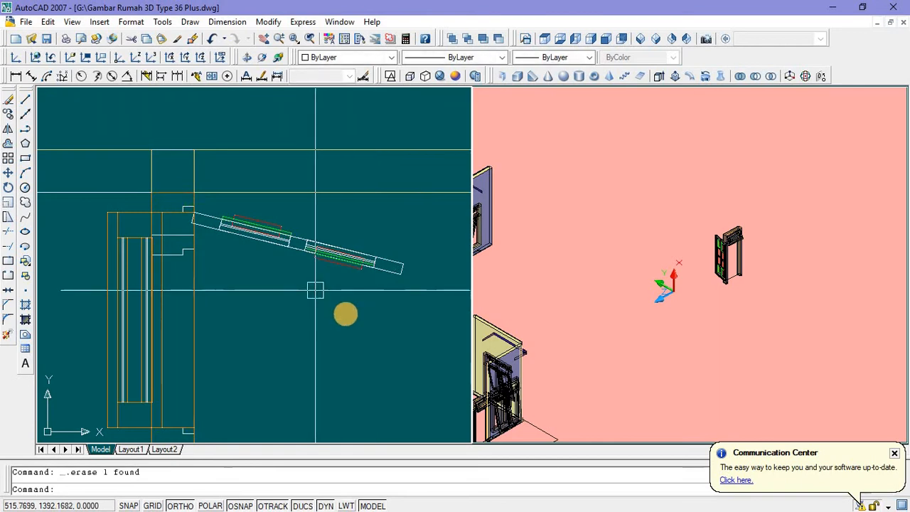
Step: Erase the 2D door symbol at the stairwell's door opening beside the rear wall
scroll(356, 313, "down", 8)
middle_click_drag(288, 330, 324, 284)
scroll(264, 260, "up", 3)
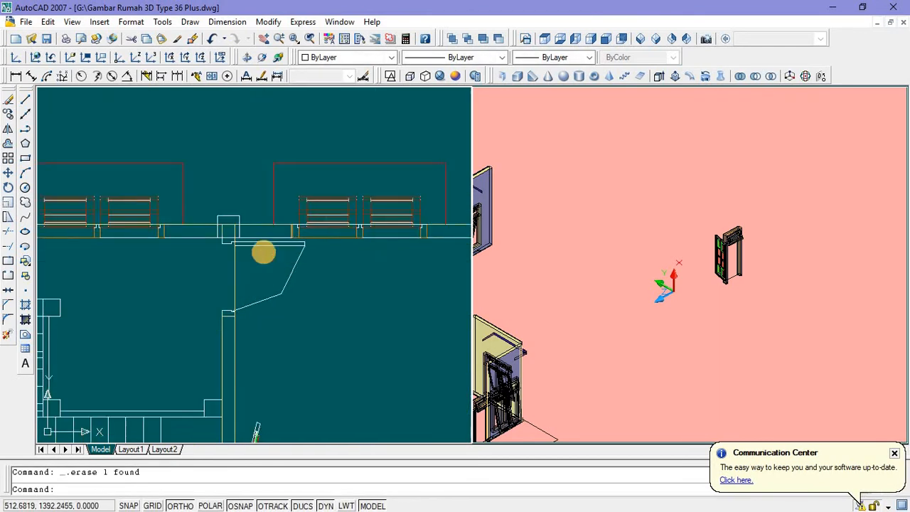
scroll(263, 252, "up", 3)
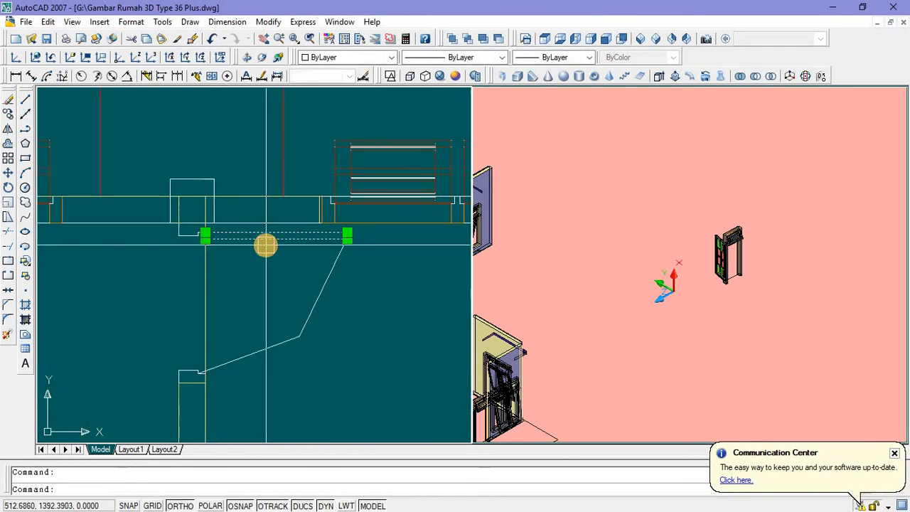
key("Delete")
scroll(310, 302, "down", 2)
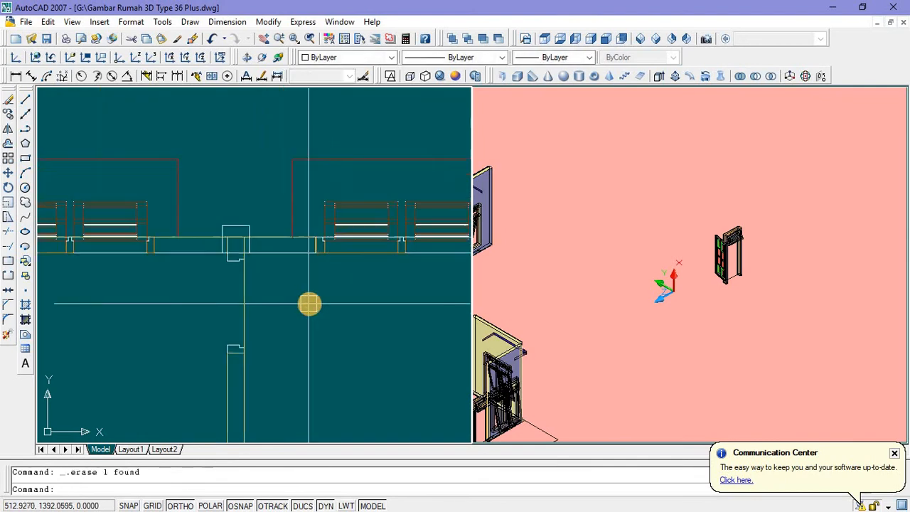
Step: Copy the rear-right room's door horizontally from its frame's upper corner at the wall face to the matching point of the stairwell's door opening
scroll(344, 267, "down", 3)
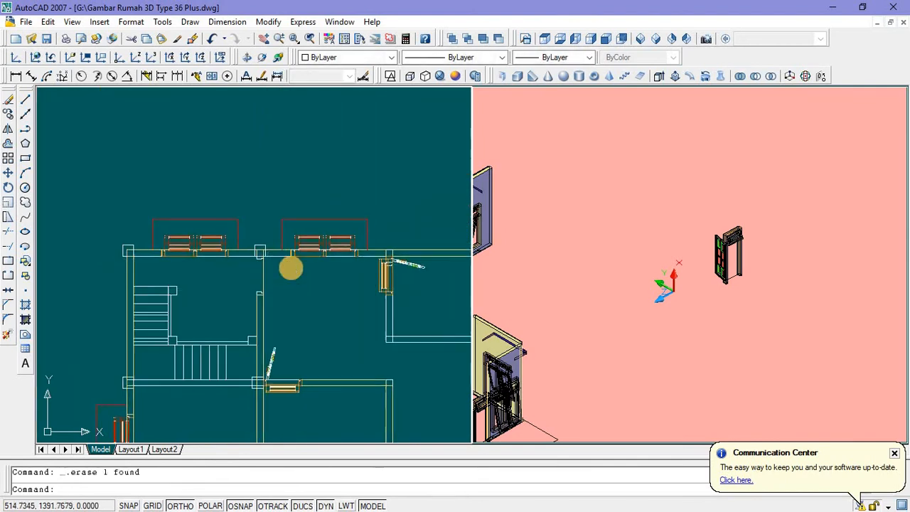
scroll(299, 234, "up", 5)
left_click(260, 159)
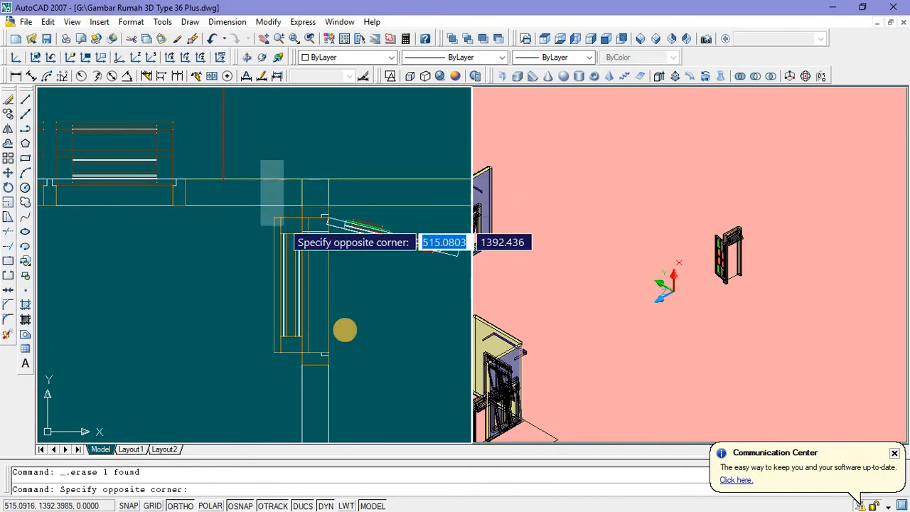
scroll(345, 329, "down", 4)
left_click(411, 367)
right_click(349, 173)
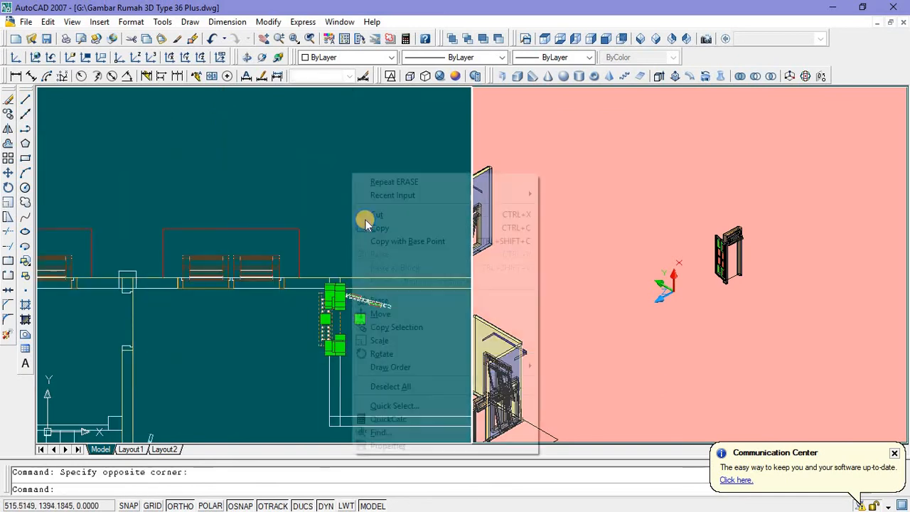
left_click(368, 327)
scroll(346, 297, "up", 6)
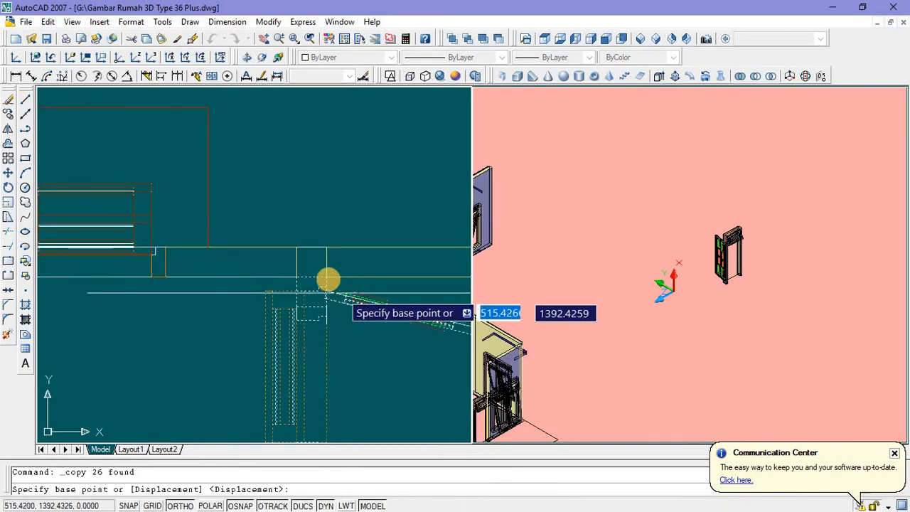
left_click(344, 294)
scroll(345, 294, "down", 5)
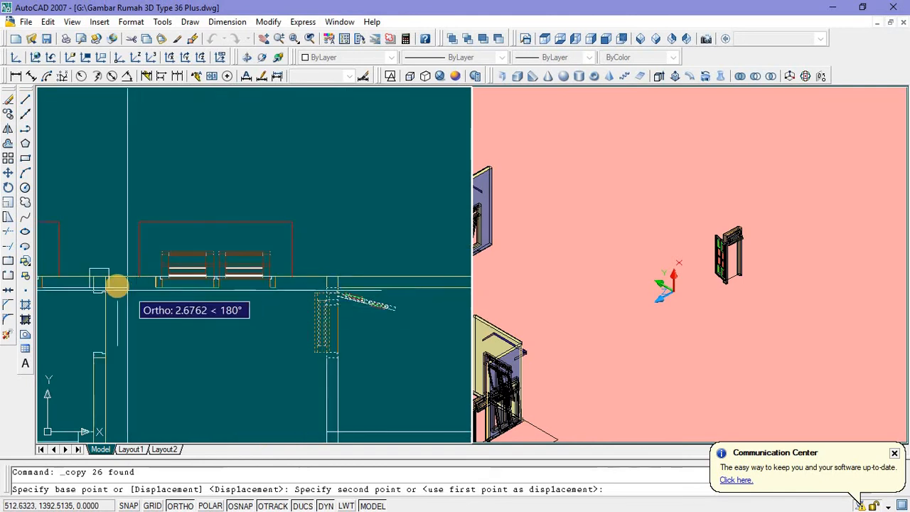
scroll(116, 287, "up", 5)
left_click(82, 294)
scroll(227, 319, "down", 5)
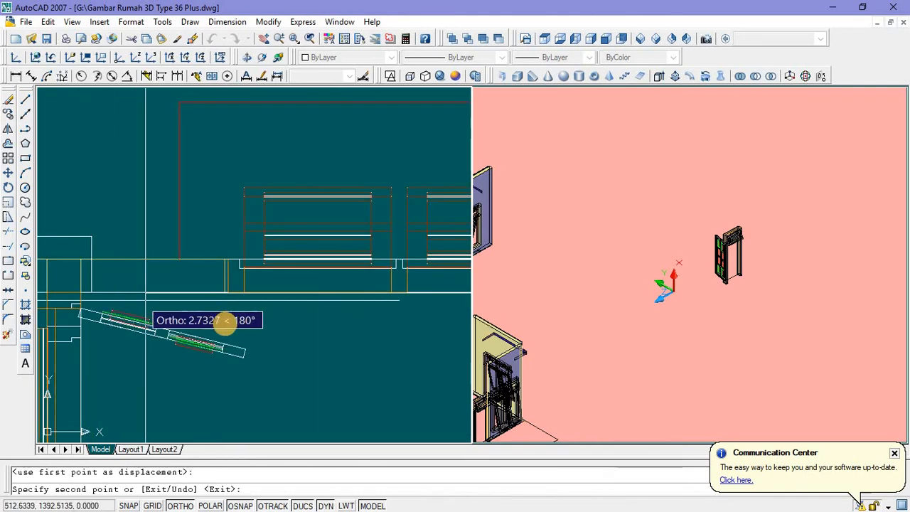
key("Escape")
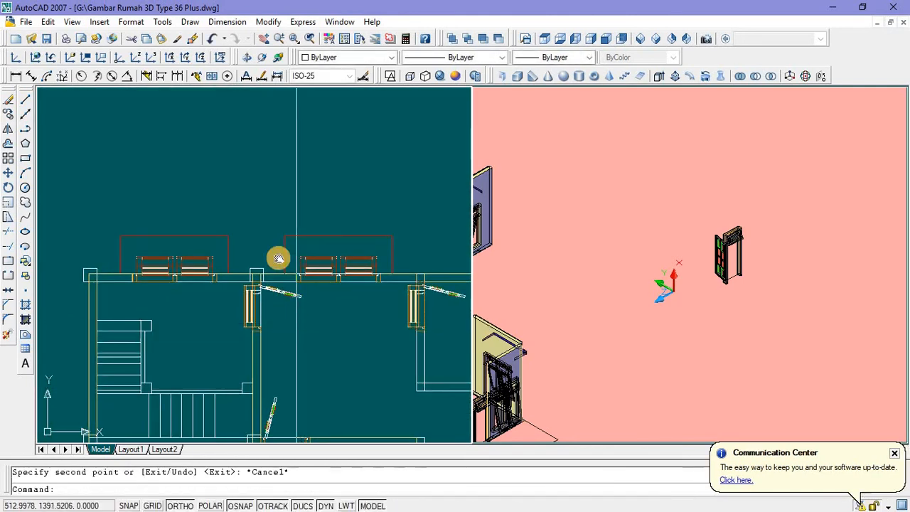
Step: Copy the stairwell's door with its adjoining frame lines straight up beyond the rear wall, about 2.88 units
scroll(278, 256, "down", 4)
middle_click_drag(295, 267, 287, 246)
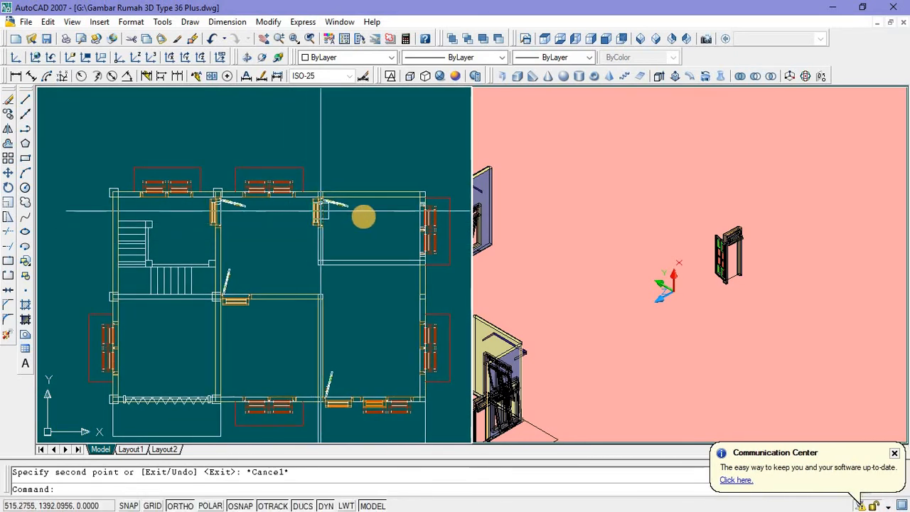
middle_click_drag(297, 304, 326, 274)
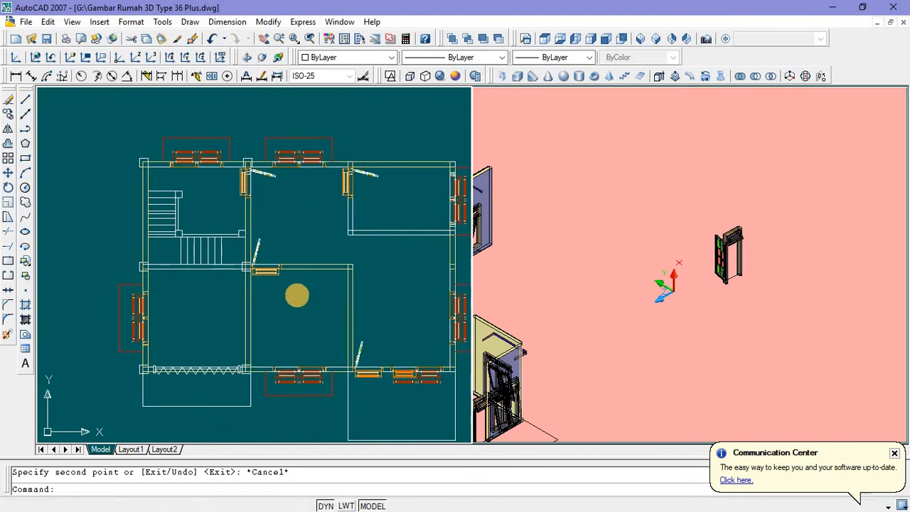
scroll(248, 316, "up", 3)
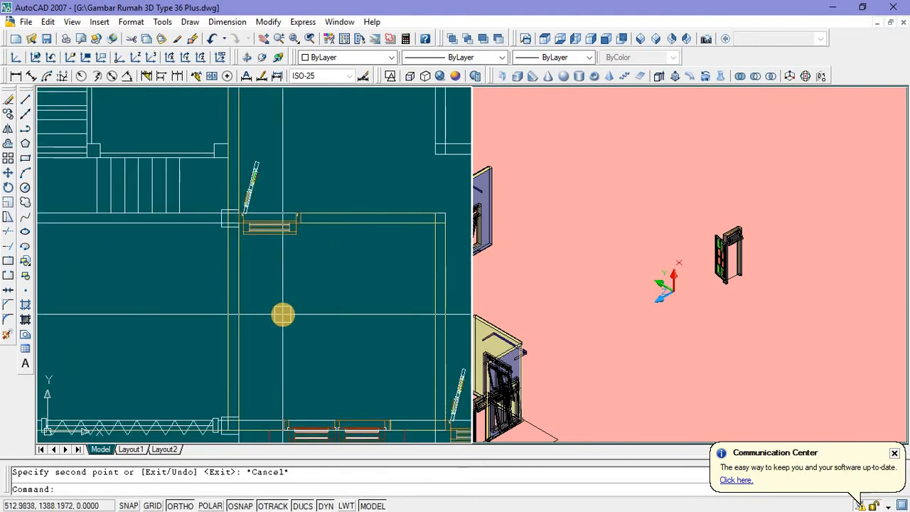
scroll(283, 315, "down", 3)
scroll(285, 314, "up", 1)
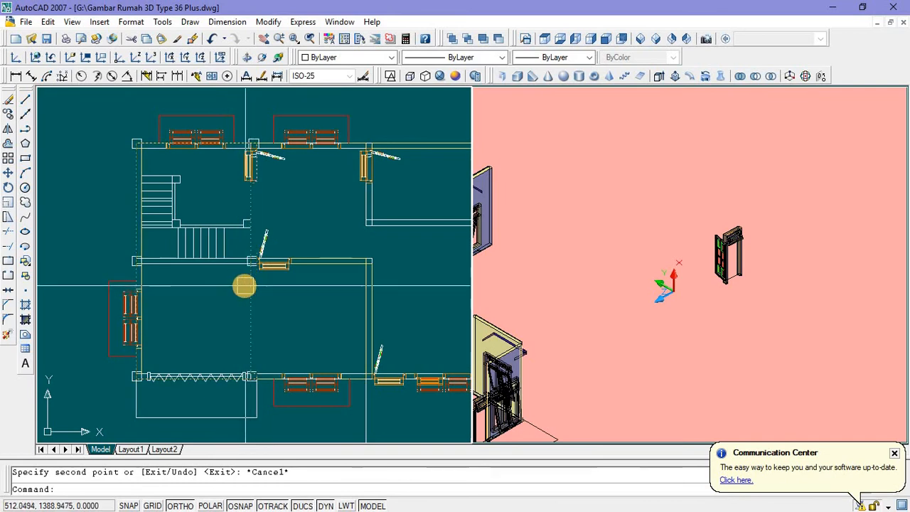
scroll(273, 138, "up", 8)
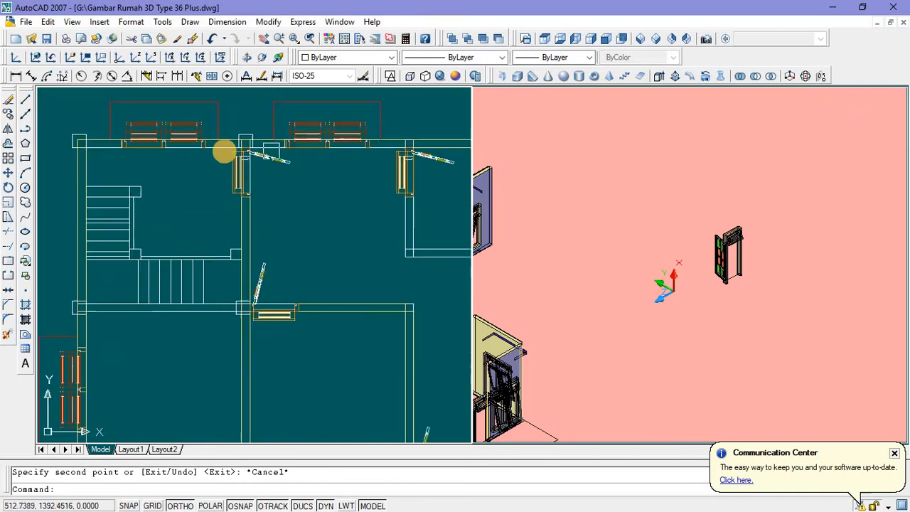
left_click(216, 137)
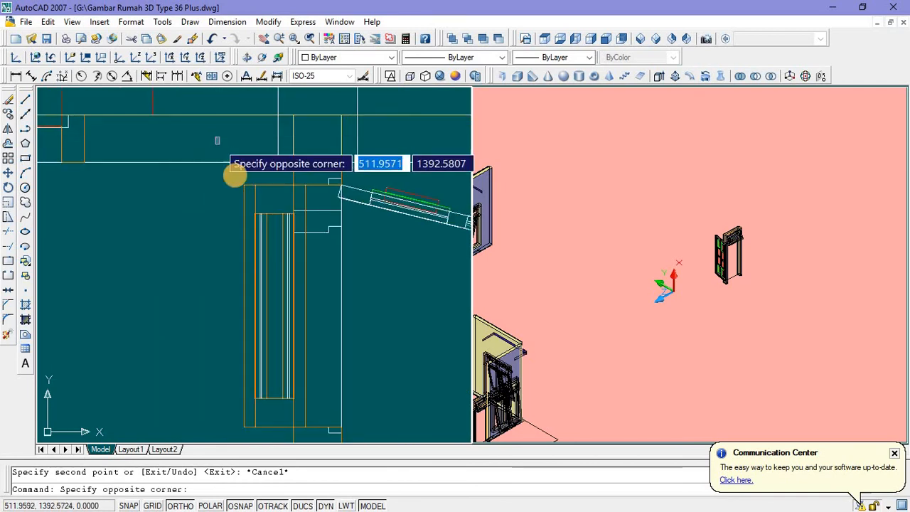
scroll(234, 173, "down", 4)
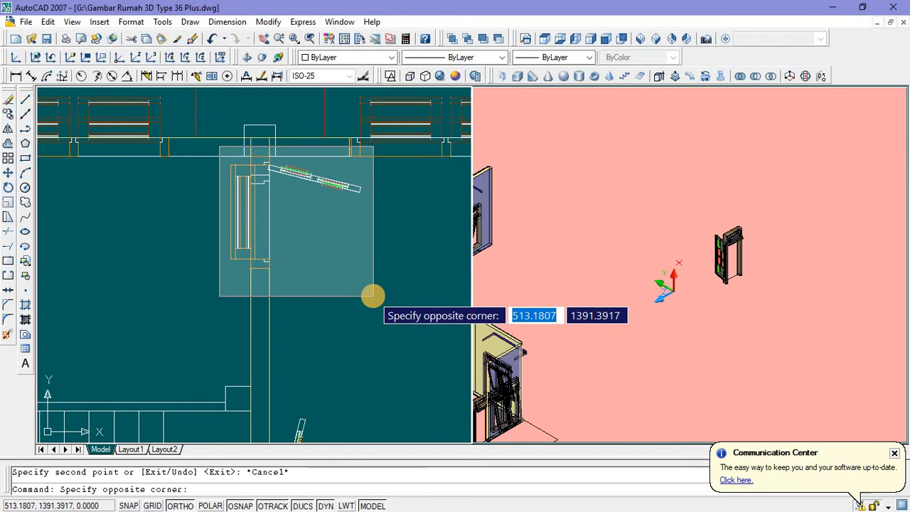
left_click(373, 295)
right_click(345, 273)
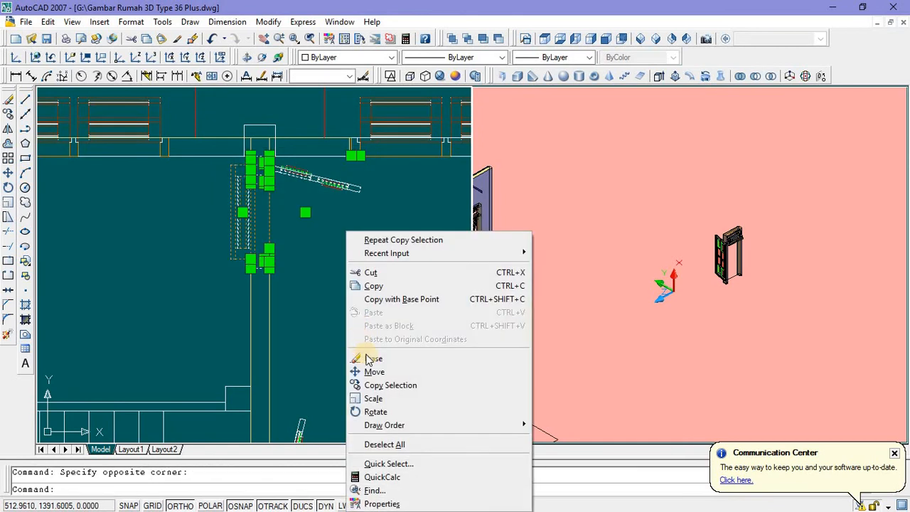
left_click(373, 385)
scroll(347, 375, "down", 2)
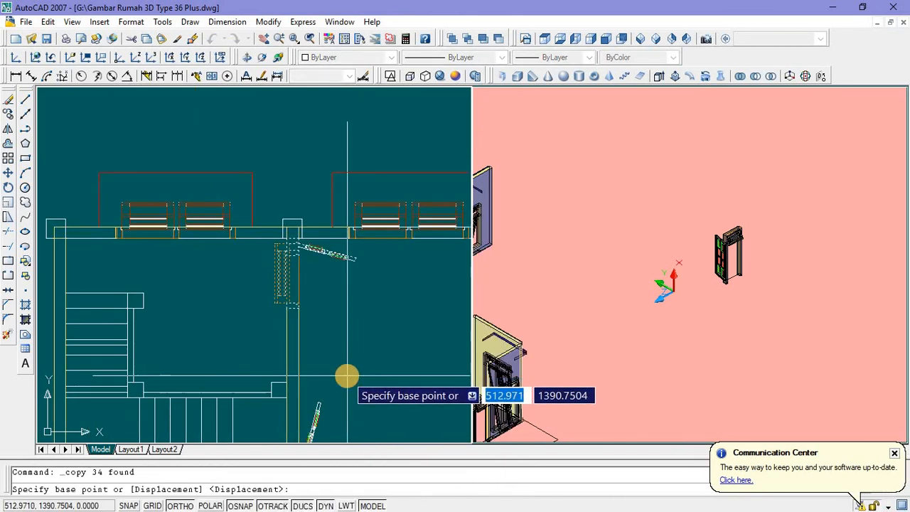
left_click(349, 374)
middle_click_drag(355, 275, 336, 391)
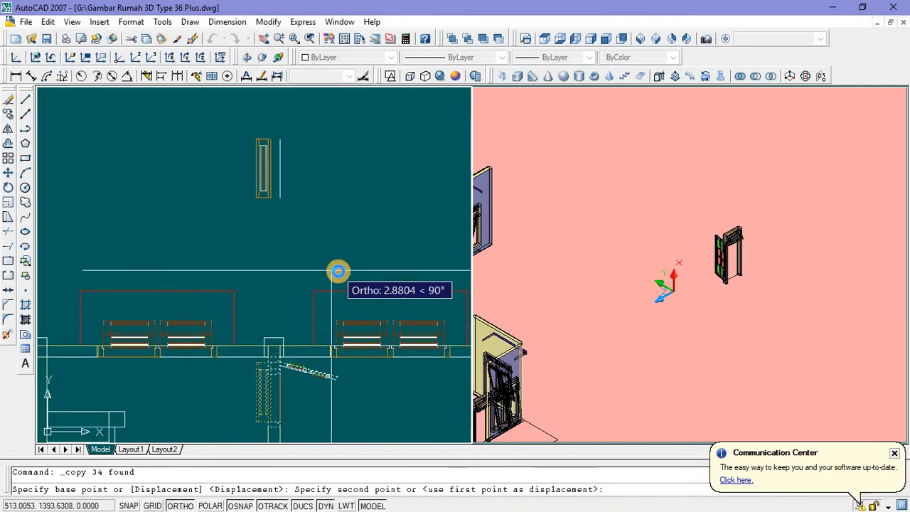
left_click(339, 270)
key("Escape")
Step: Mirror the door copy beyond the rear wall across a vertical line on its window-panel side, keeping the source objects
left_click(233, 115)
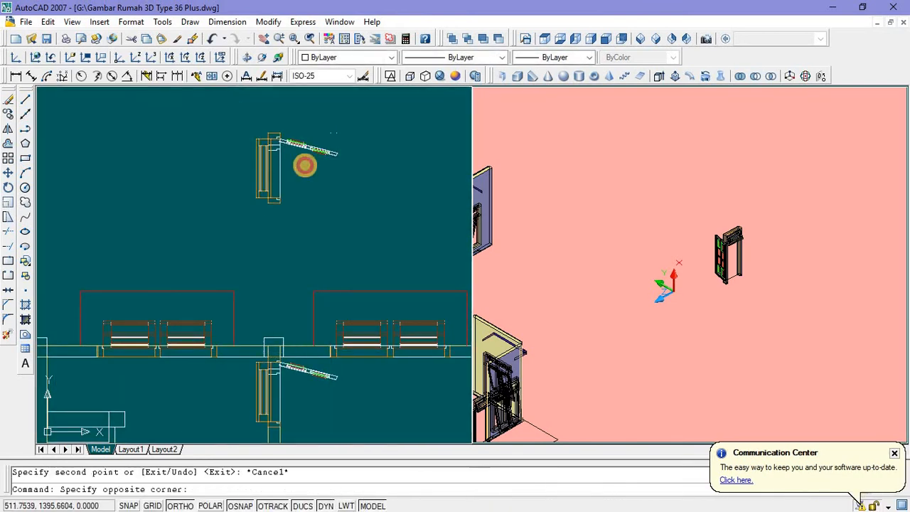
left_click(368, 237)
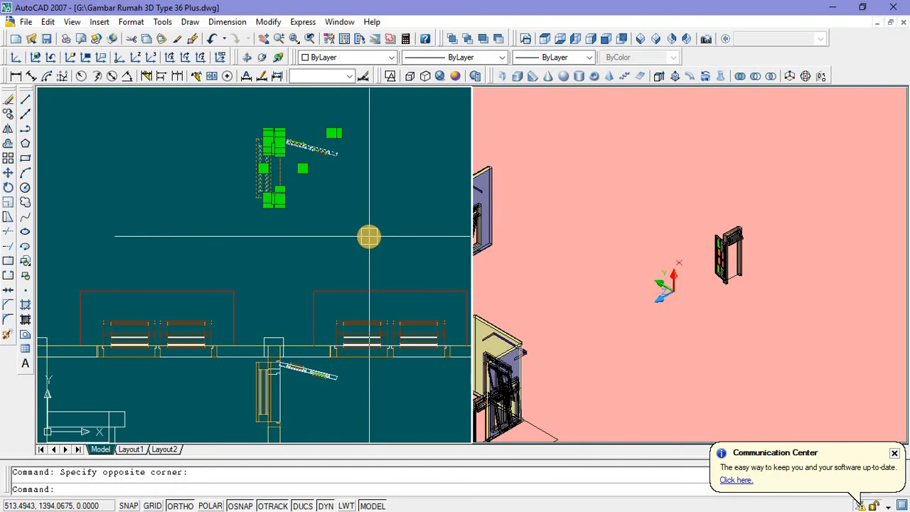
type("mi")
key("Return")
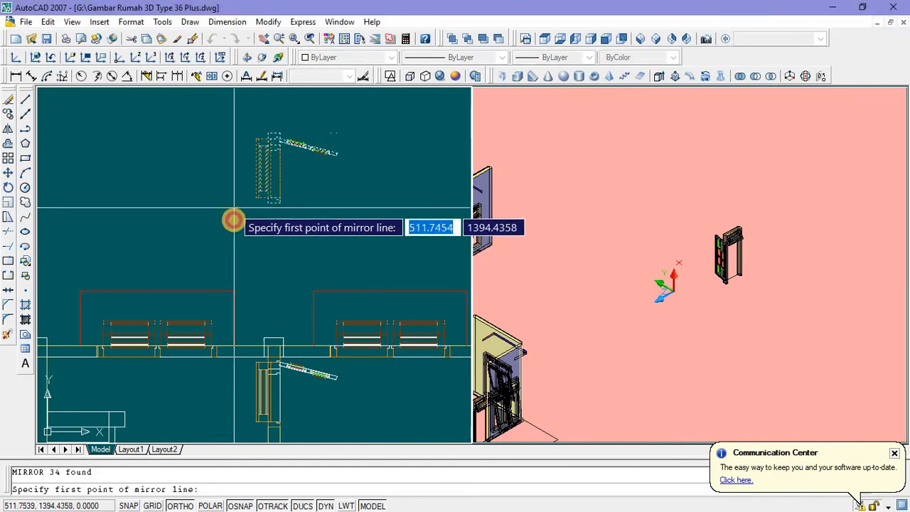
left_click(233, 211)
left_click(235, 242)
key("Return")
scroll(245, 237, "down", 2)
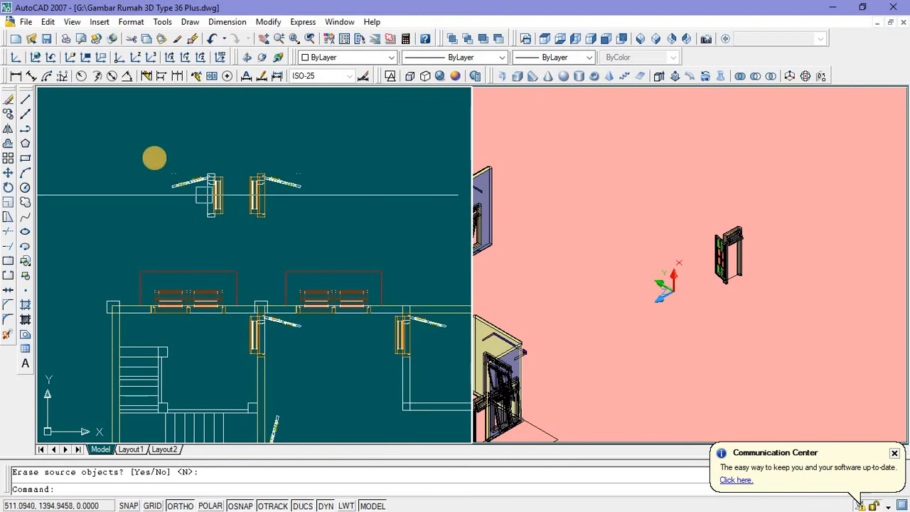
Step: Erase the small stray pieces beside the leaves of the two door copies beyond the rear wall
scroll(154, 155, "up", 3)
left_click(153, 153)
left_click(218, 193)
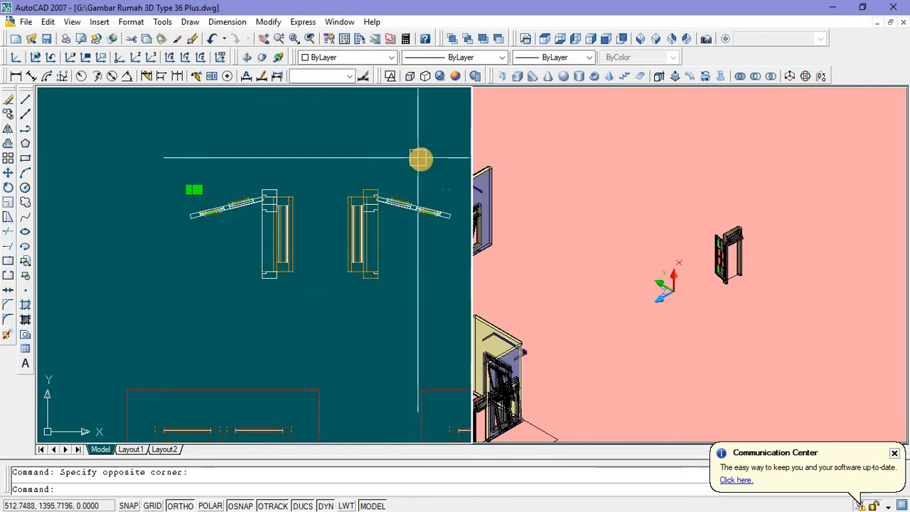
left_click(421, 184)
scroll(423, 184, "down", 1)
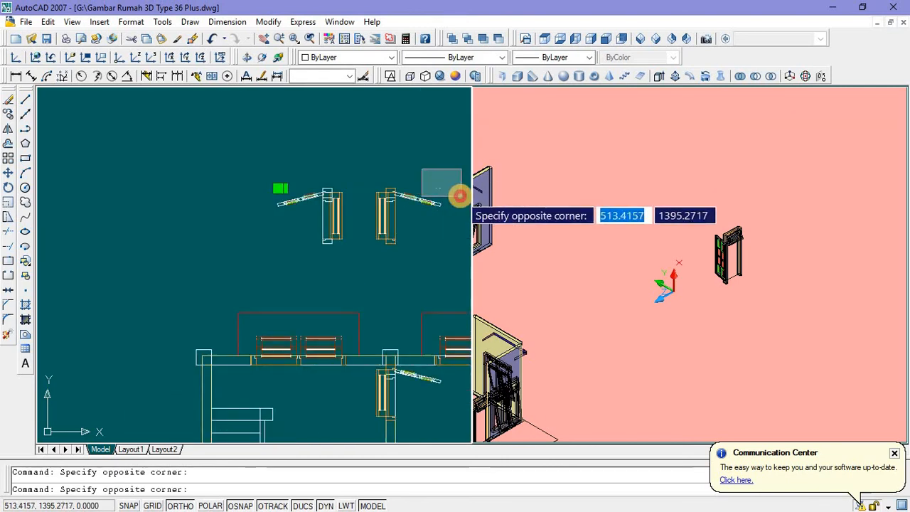
left_click(453, 191)
key("Delete")
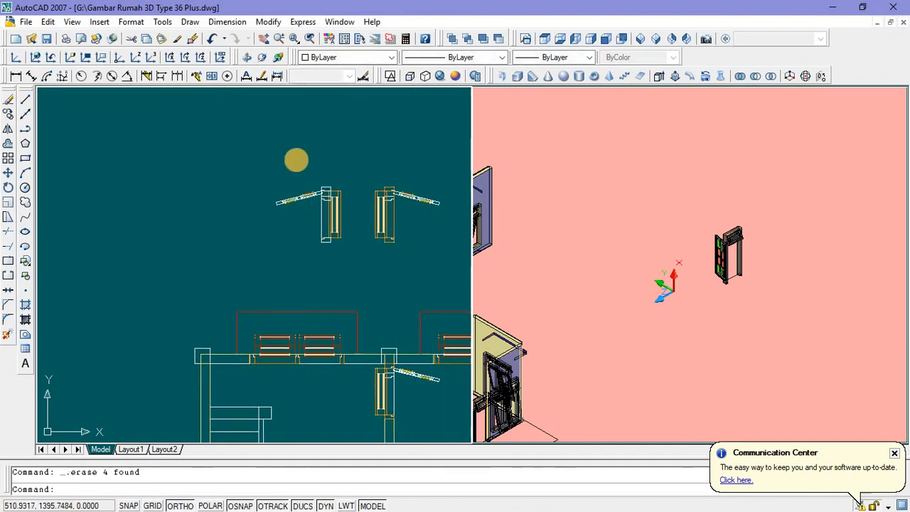
Step: Copy the mirrored door from its frame's upper corner into the front-left room's side-wall opening, just below the column at the stairwell's front corner
left_click(240, 146)
left_click(349, 250)
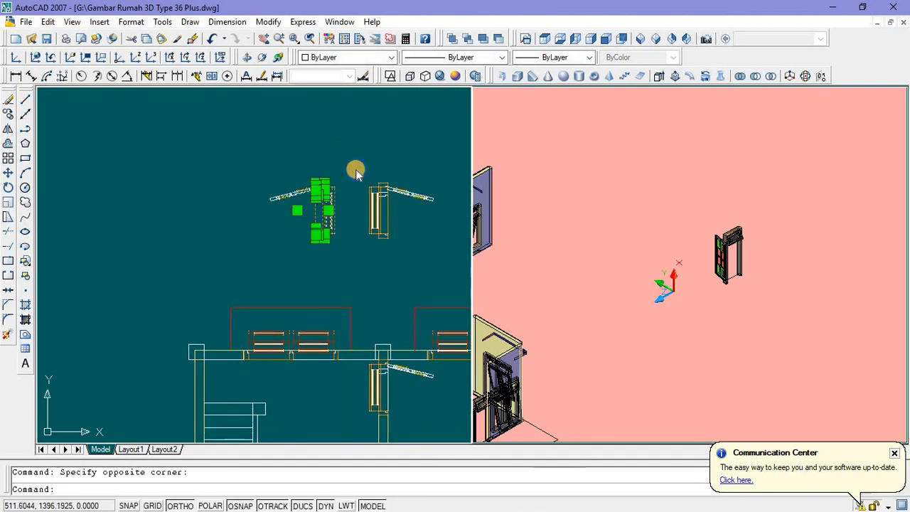
right_click(355, 175)
left_click(355, 287)
scroll(333, 168, "up", 2)
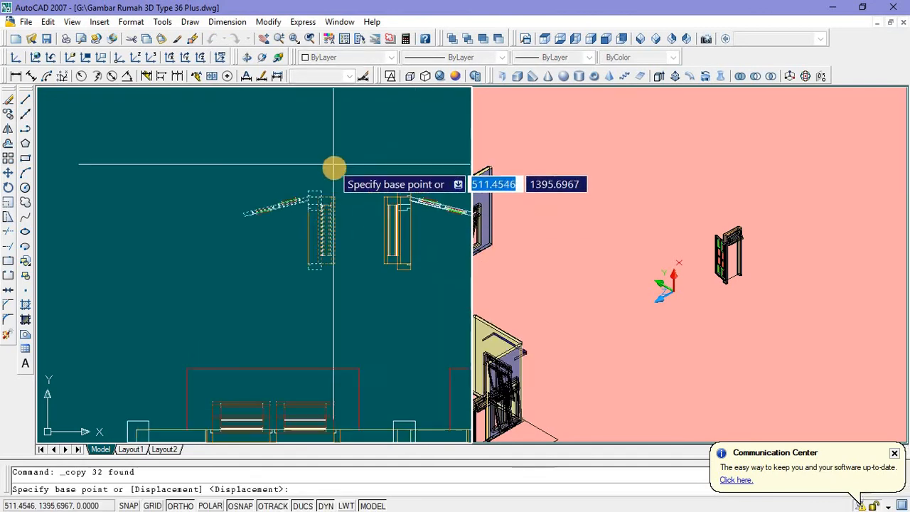
scroll(313, 199, "up", 2)
left_click(310, 205)
scroll(310, 199, "down", 5)
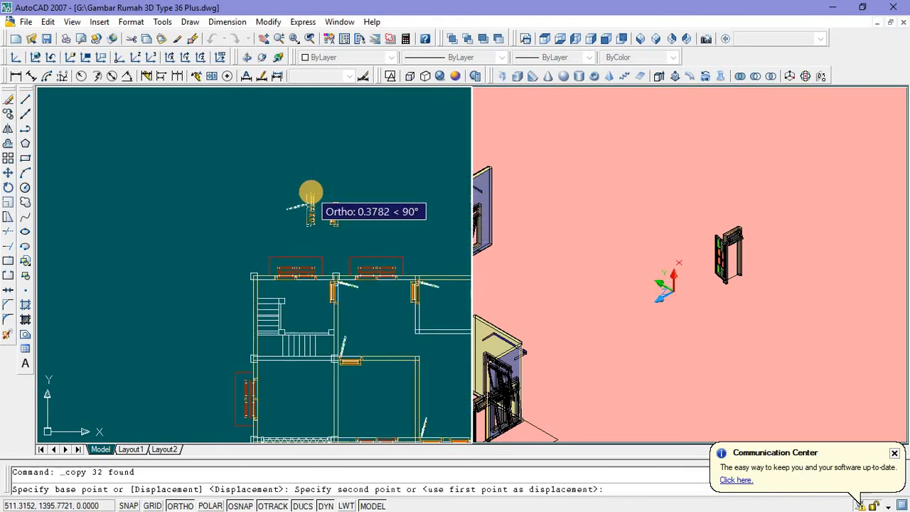
scroll(311, 192, "down", 5)
scroll(312, 205, "up", 5)
scroll(335, 342, "up", 4)
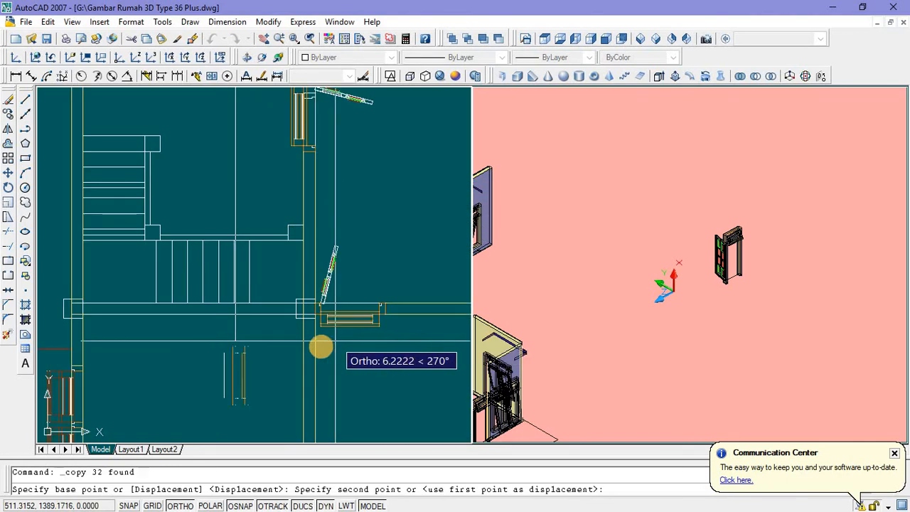
scroll(320, 346, "up", 3)
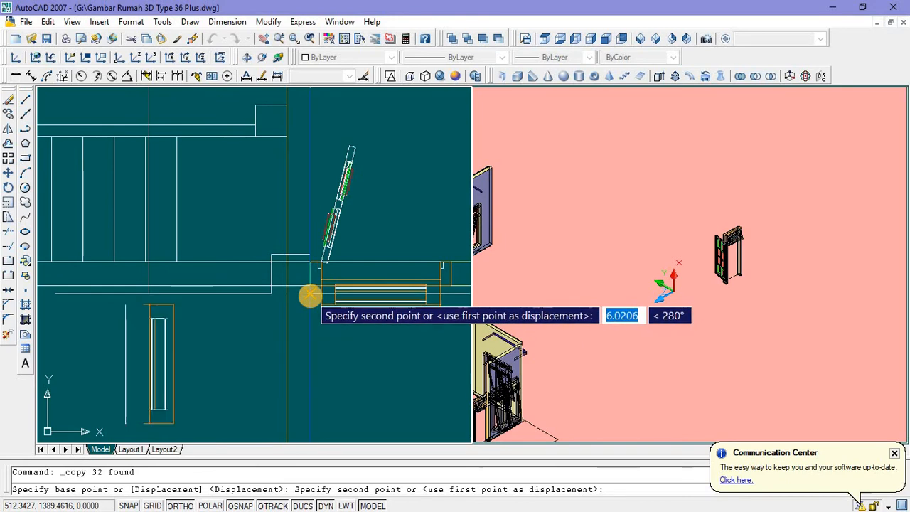
left_click(310, 295)
scroll(299, 361, "down", 2)
middle_click_drag(340, 371, 315, 338)
key("Escape")
middle_click_drag(369, 338, 345, 274)
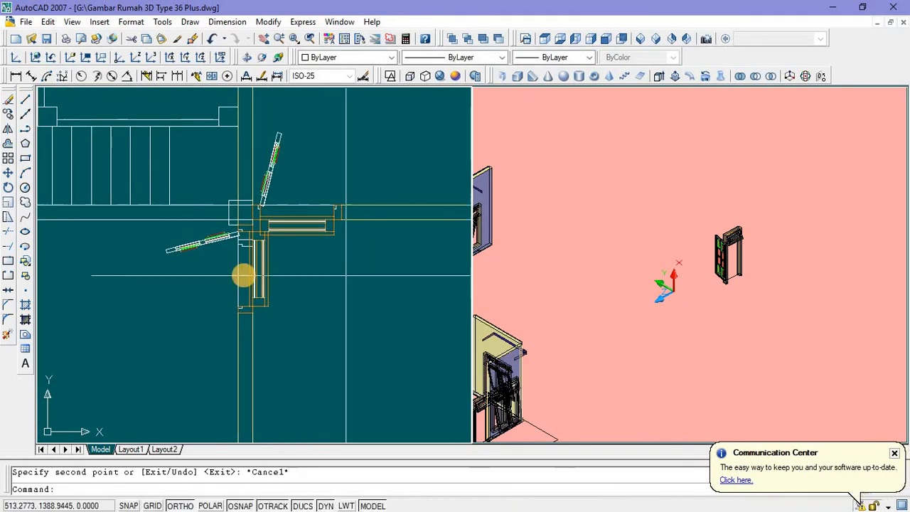
scroll(252, 275, "down", 2)
scroll(259, 274, "down", 2)
scroll(261, 243, "up", 4)
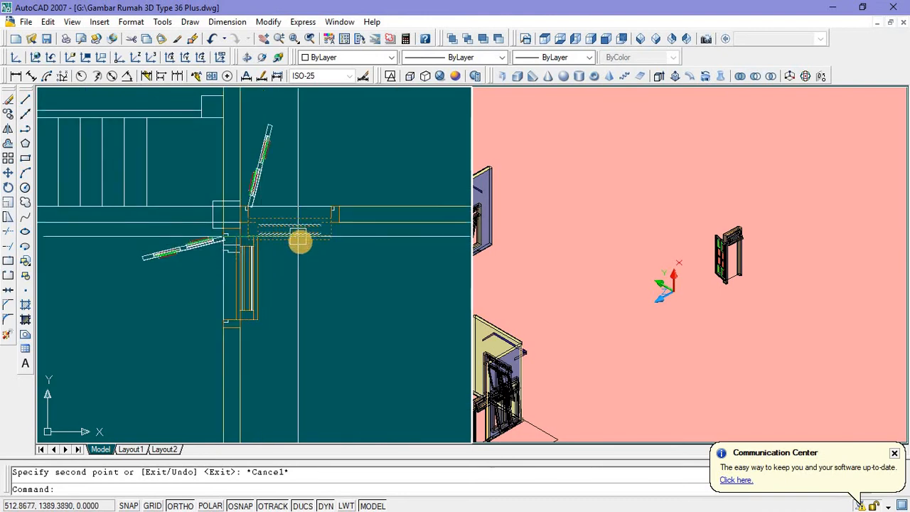
scroll(310, 286, "down", 3)
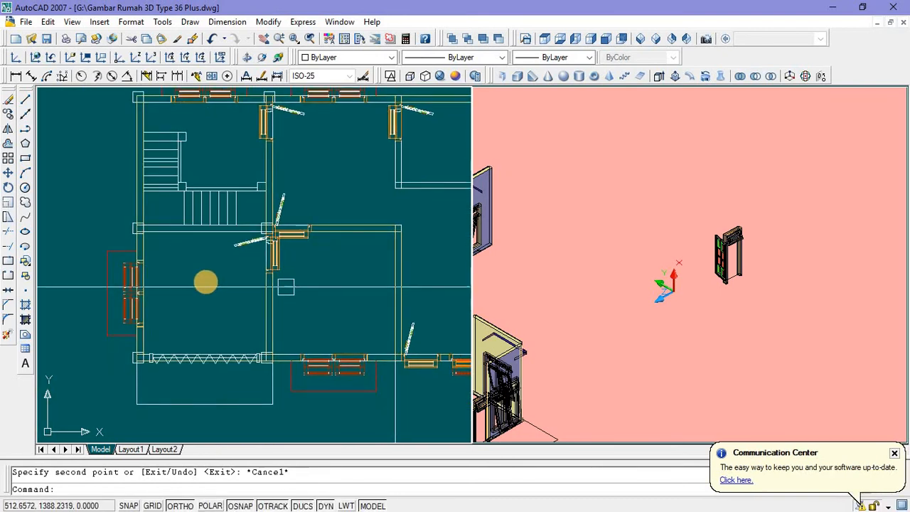
Step: Examine the placed doors, windows and walls of the house in the plan and 3D views
scroll(210, 304, "down", 3)
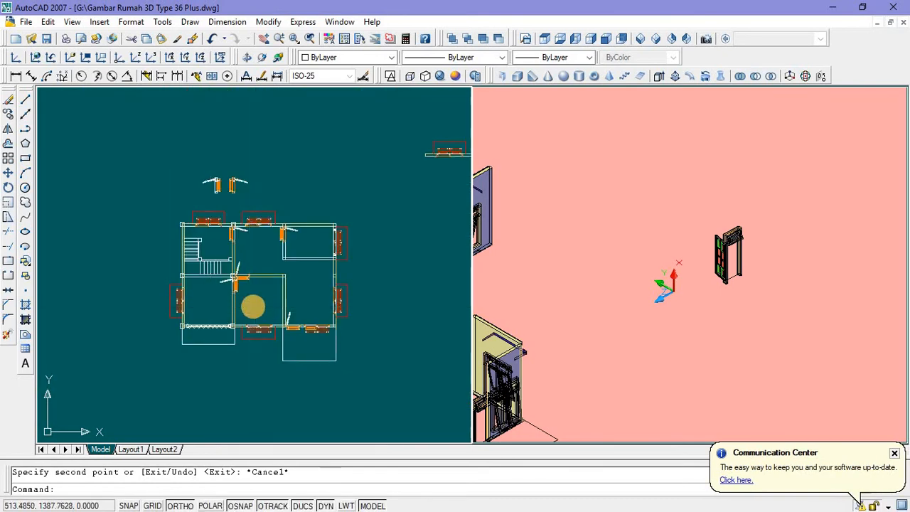
left_click(587, 318)
scroll(588, 320, "down", 5)
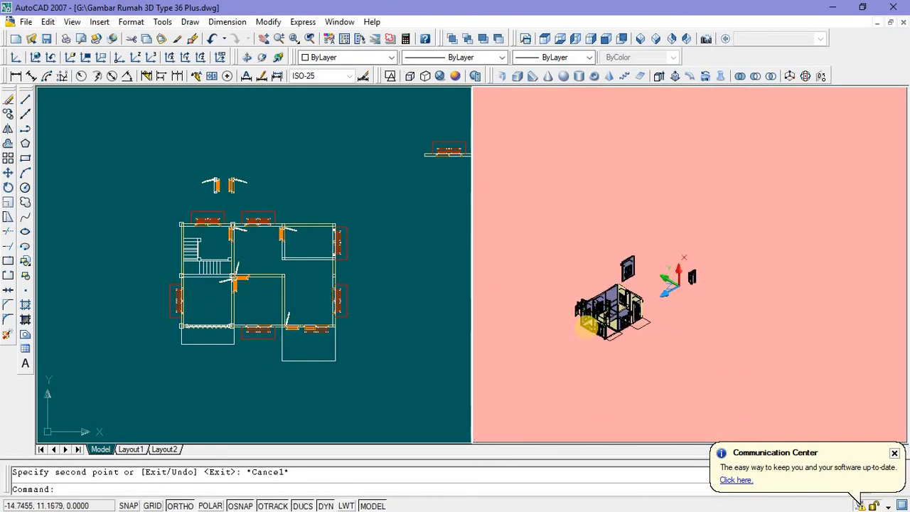
scroll(587, 324, "up", 8)
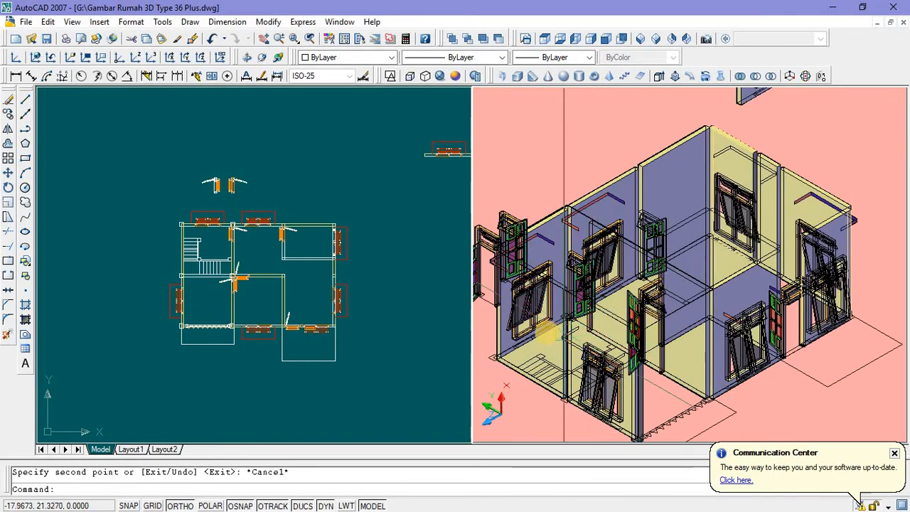
left_click(423, 287)
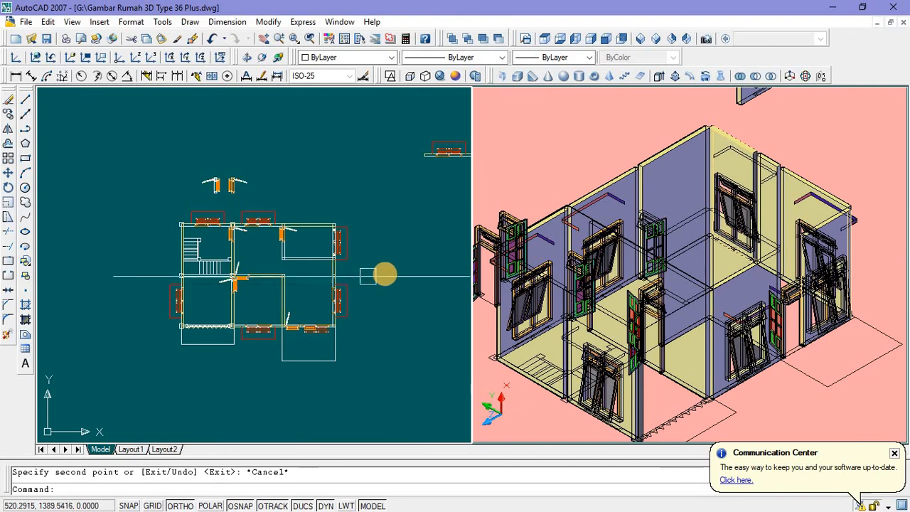
left_click(522, 345)
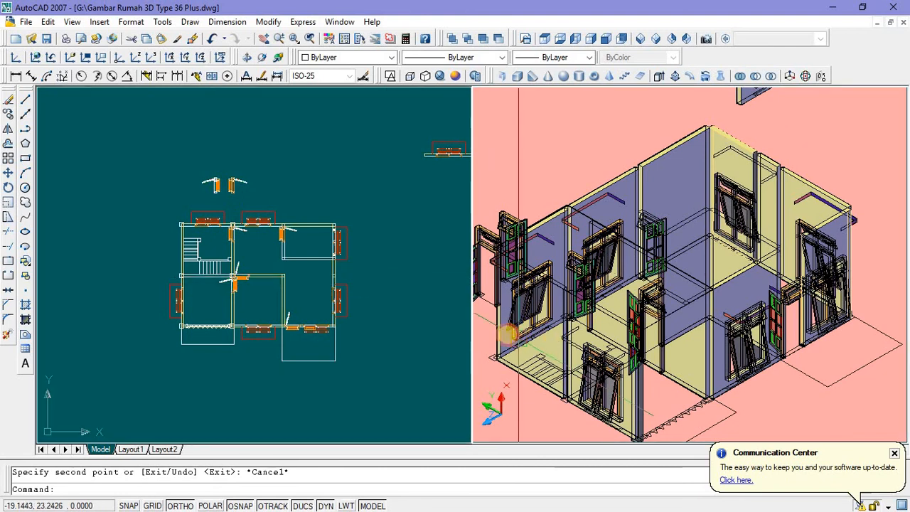
scroll(497, 333, "up", 4)
scroll(572, 302, "down", 6)
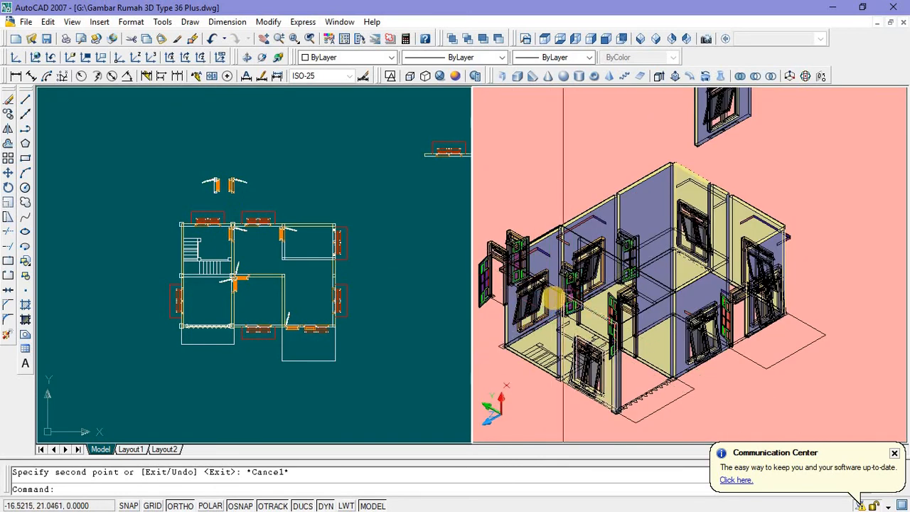
scroll(554, 287, "up", 3)
left_click(555, 288)
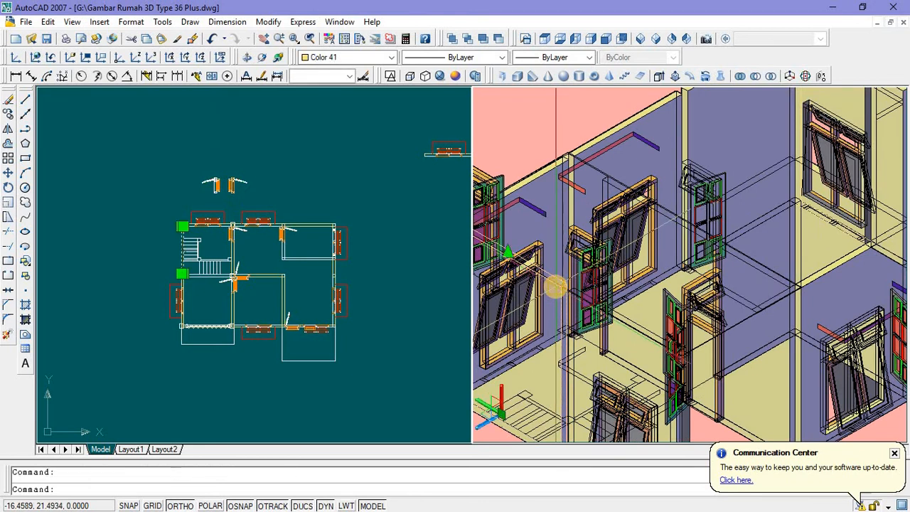
key("Escape")
scroll(656, 209, "down", 5)
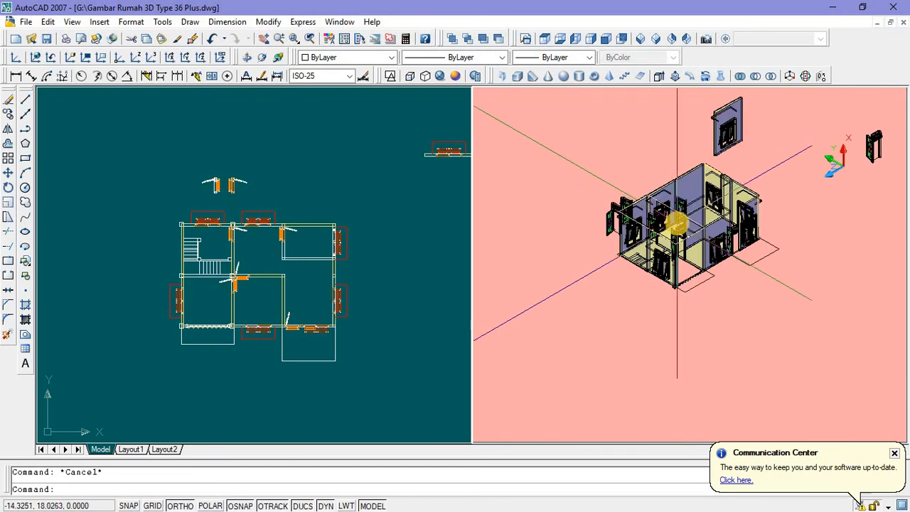
scroll(675, 222, "up", 2)
left_click(382, 215)
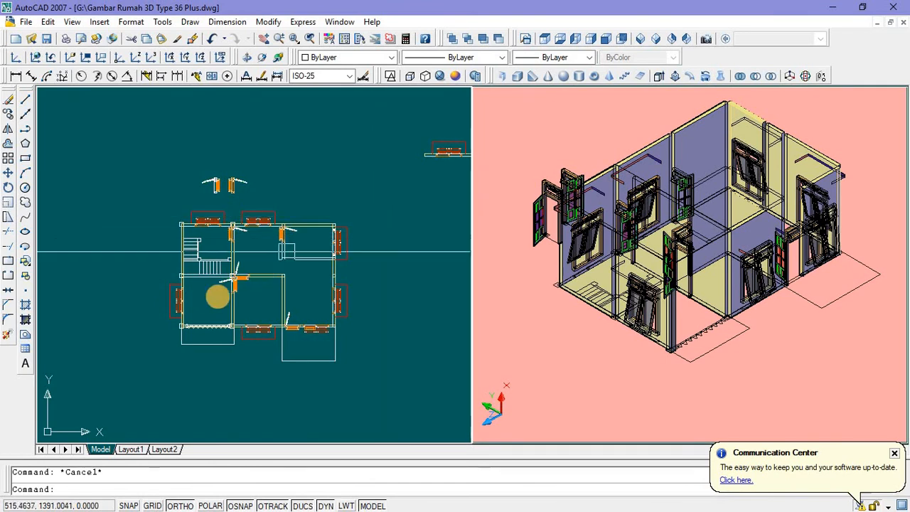
middle_click_drag(215, 298, 217, 288)
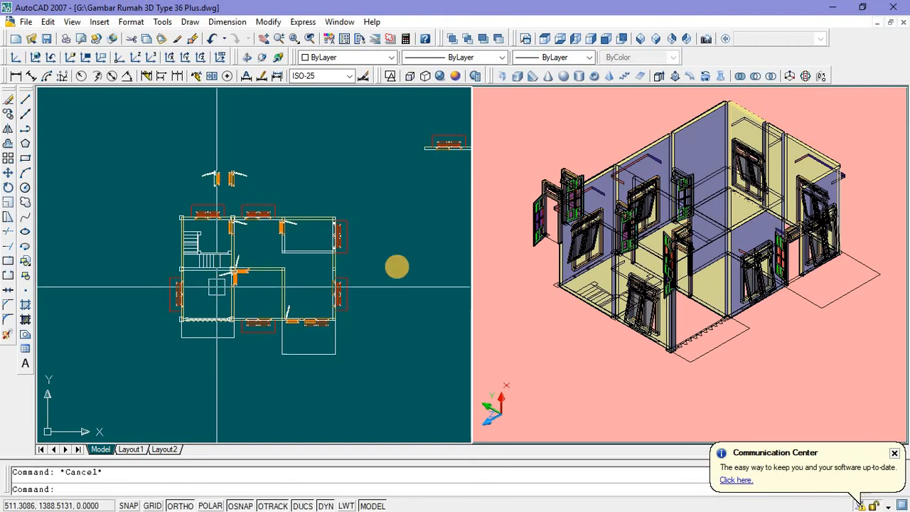
Step: Check the index colour assigned to the wall around the stairwell and front-left room, leaving it at Color 41
left_click(616, 238)
scroll(729, 253, "up", 4)
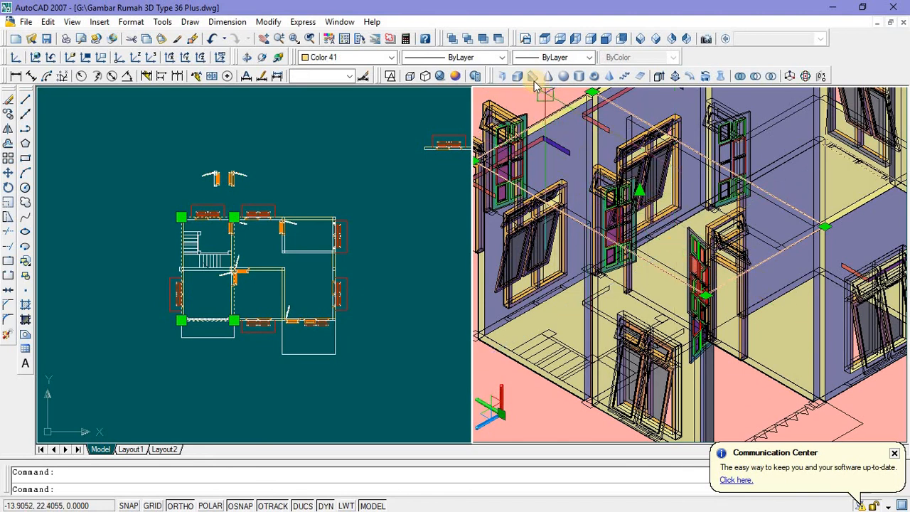
left_click(393, 57)
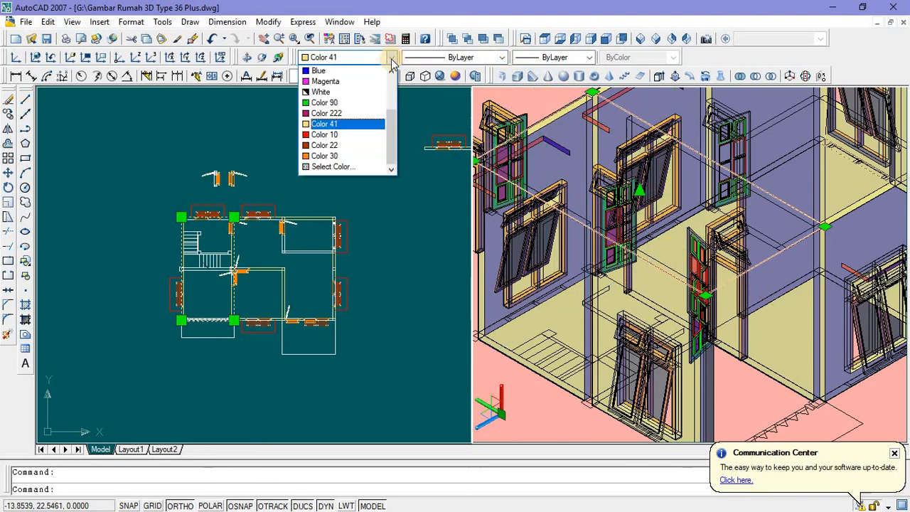
left_click(317, 168)
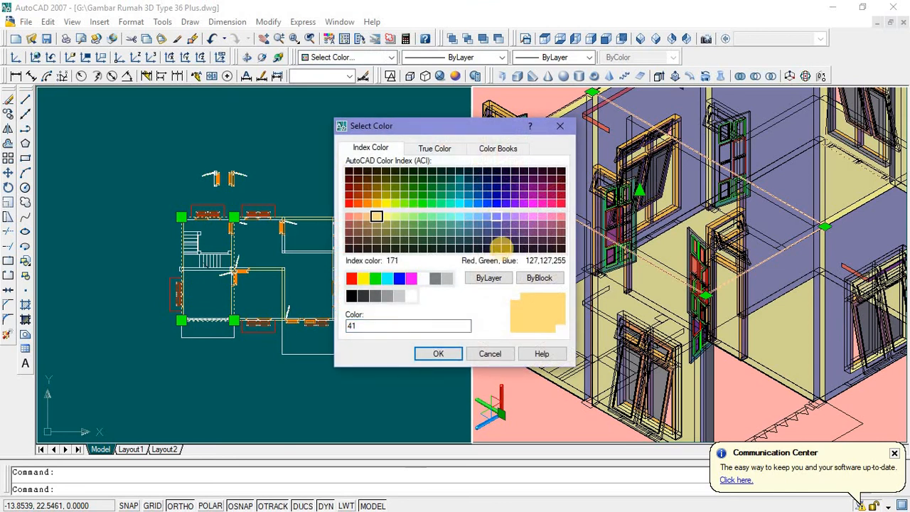
left_click(438, 353)
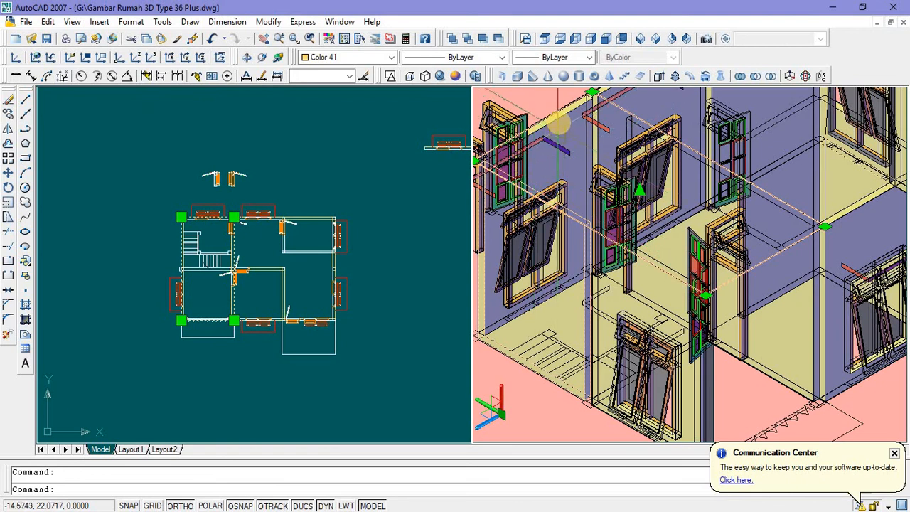
scroll(559, 124, "up", 2)
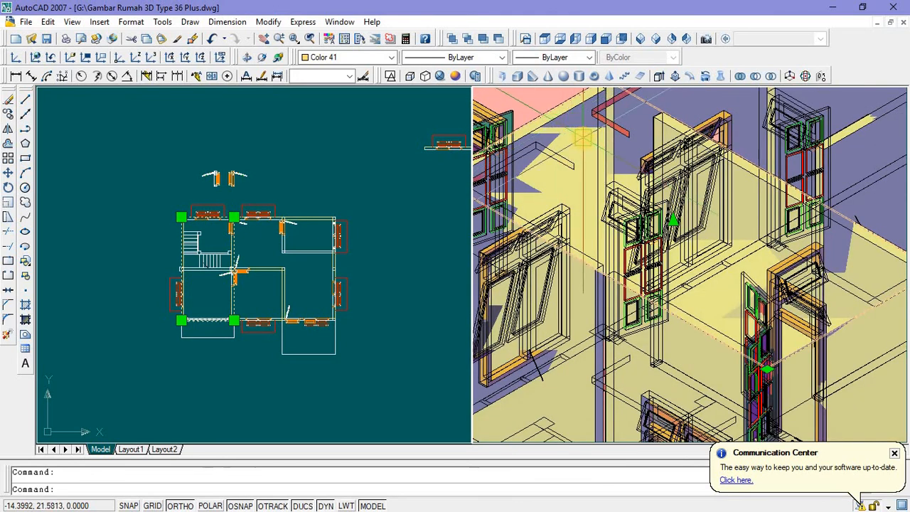
key("Escape")
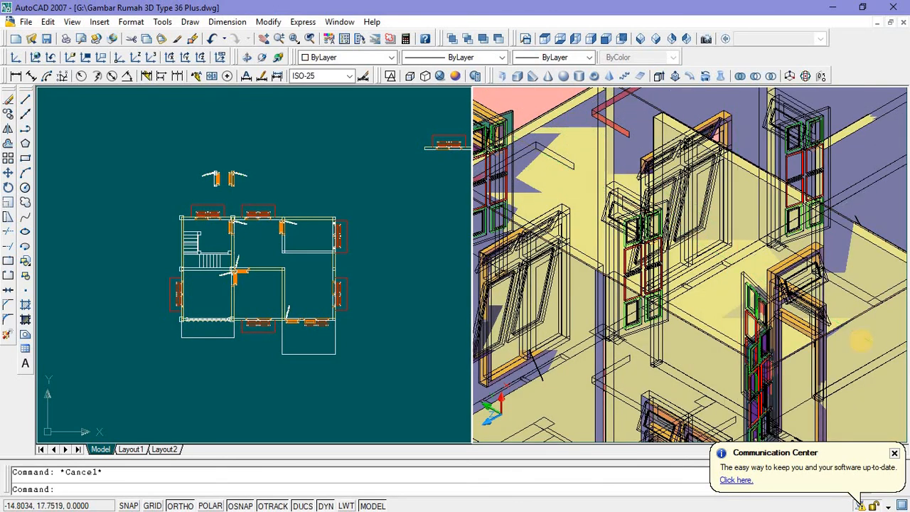
scroll(584, 147, "down", 5)
scroll(889, 286, "up", 5)
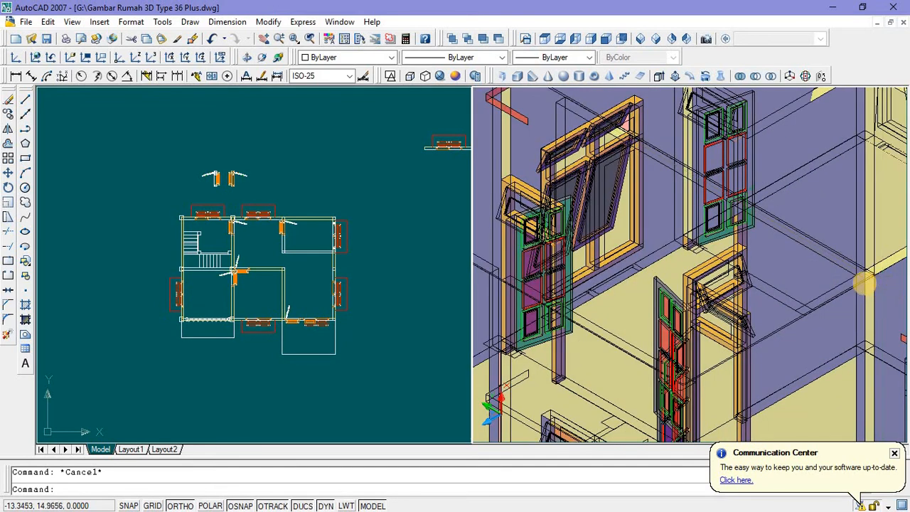
left_click(848, 294)
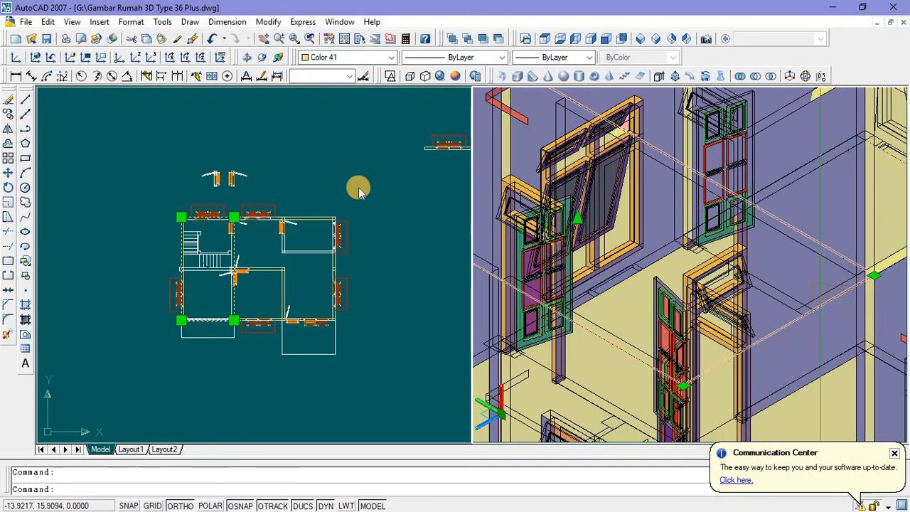
key("Escape")
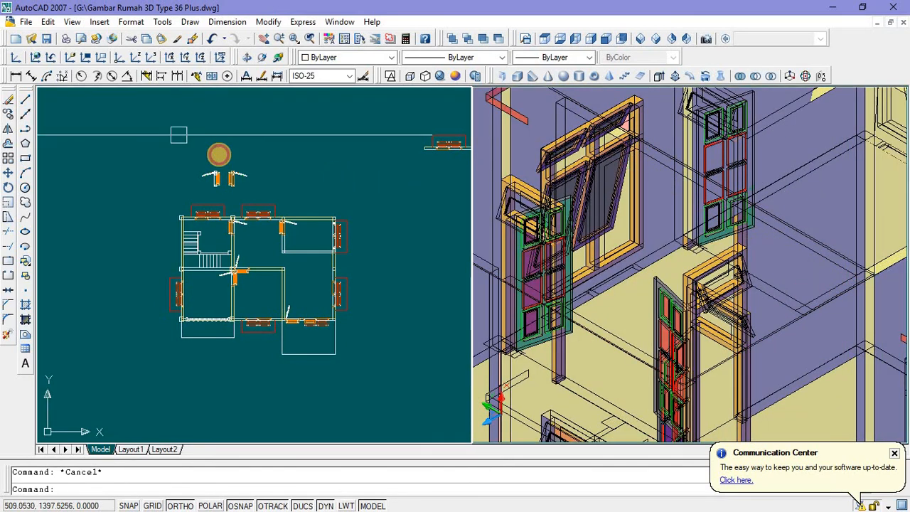
Step: Erase both door copies standing beyond the rear wall
left_click(271, 191)
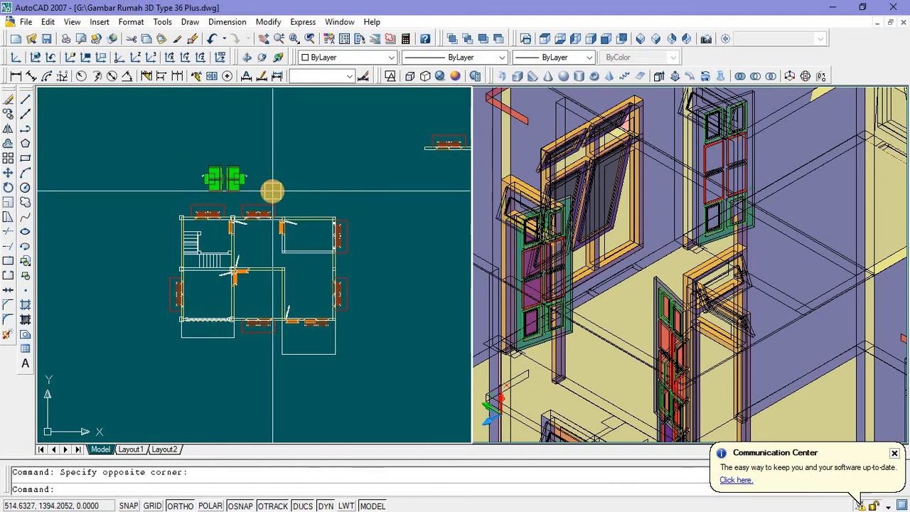
key("Delete")
left_click(646, 217)
scroll(636, 263, "down", 5)
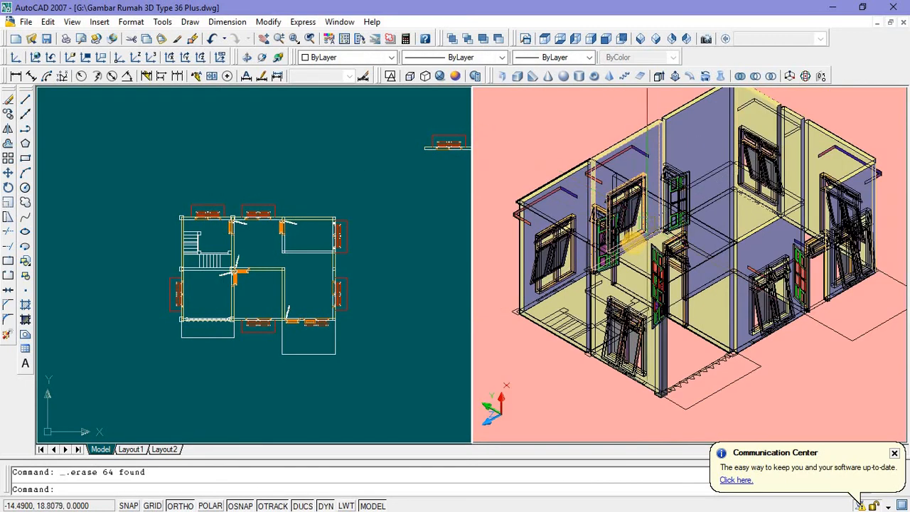
Step: Examine the house's corner columns in the plan and 3D views, including the stairwell's rear corner and the front corner
middle_click_drag(633, 266, 644, 258)
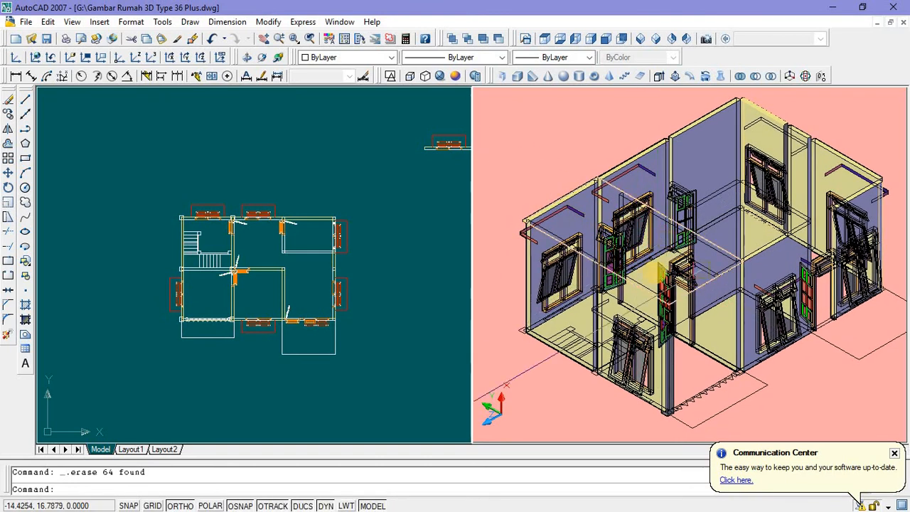
left_click(208, 299)
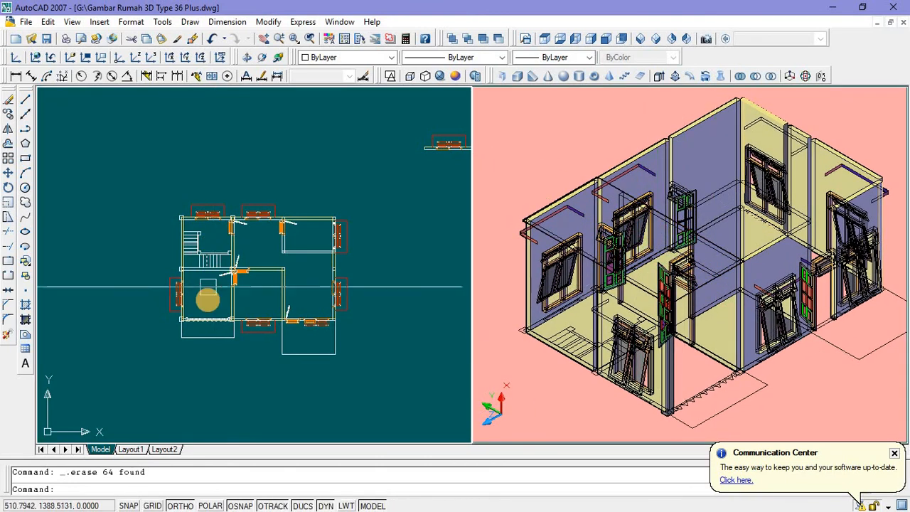
left_click(724, 267)
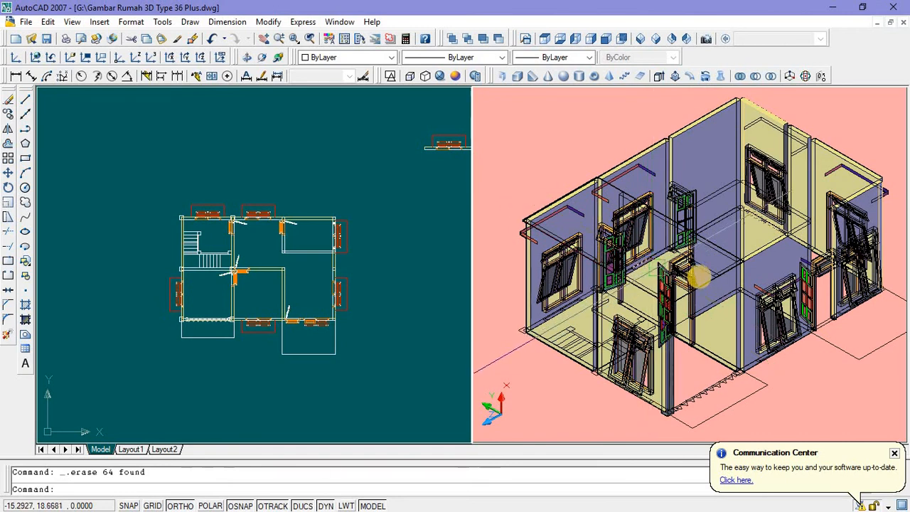
scroll(710, 264, "up", 3)
scroll(701, 258, "down", 5)
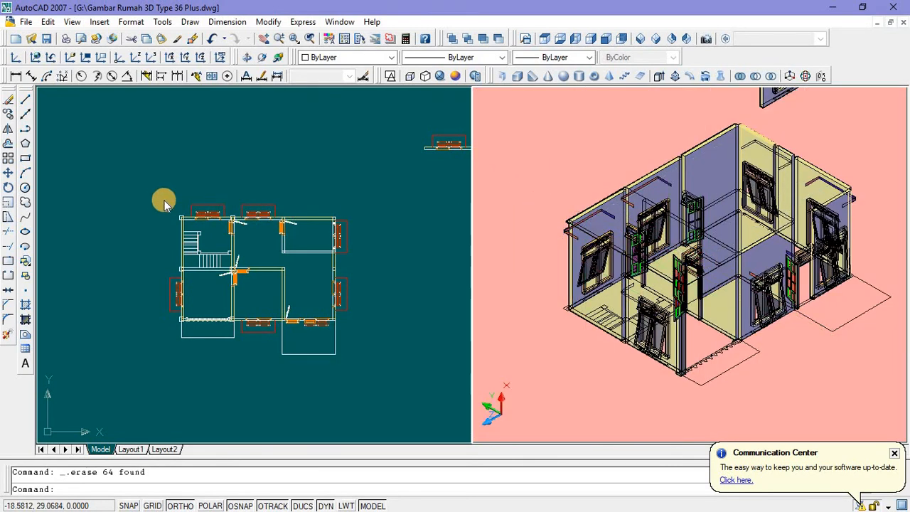
scroll(170, 206, "up", 9)
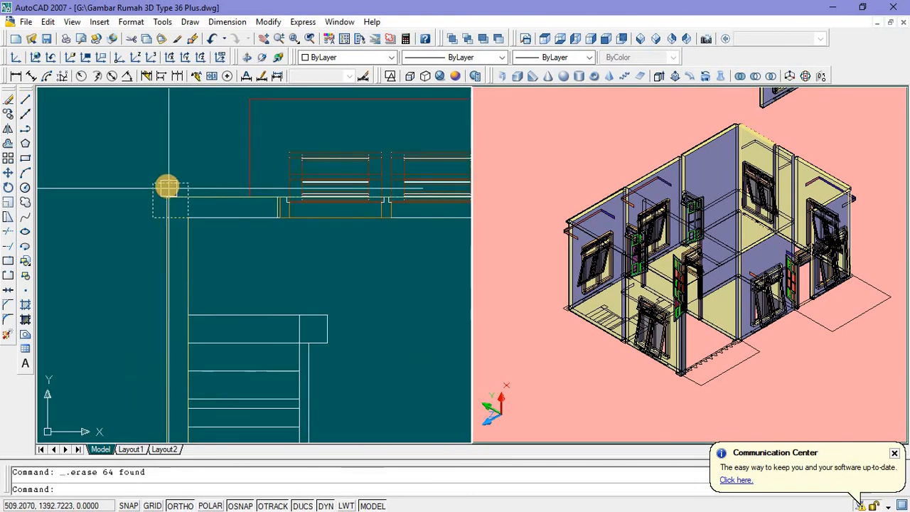
left_click(167, 186)
scroll(178, 171, "down", 4)
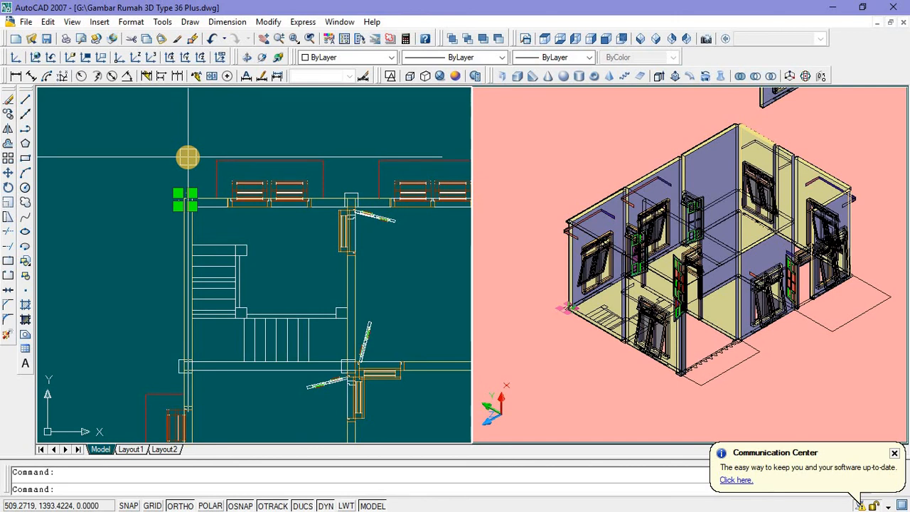
key("Escape")
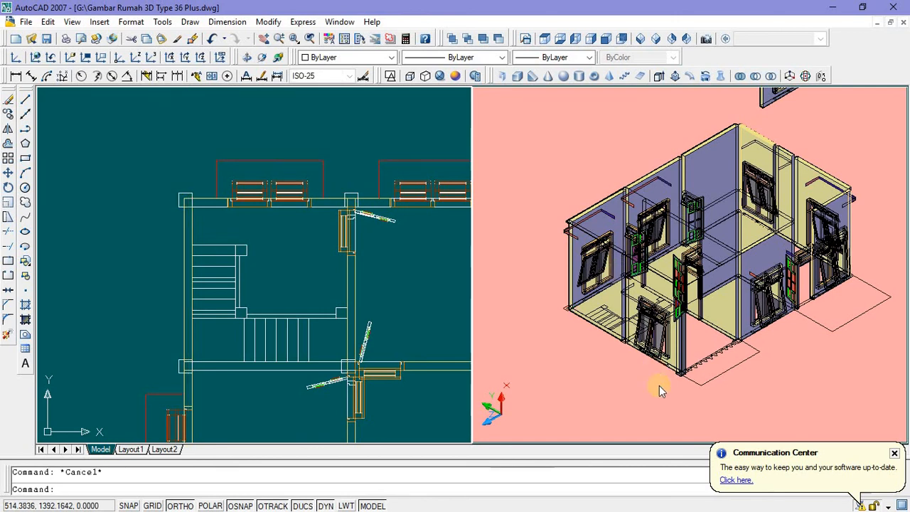
left_click(665, 374)
scroll(687, 334, "up", 5)
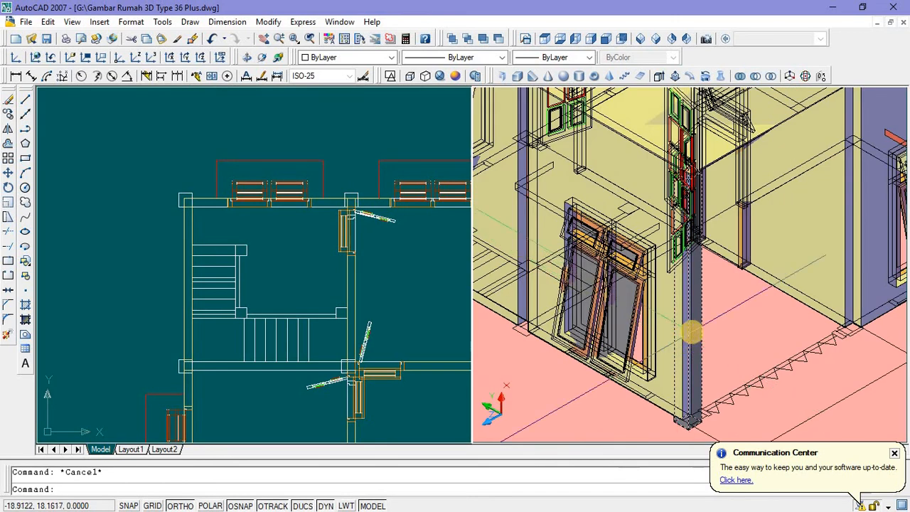
scroll(691, 332, "down", 5)
Step: Set the colour of the front-left corner column's outline beside the folding door to index colour 50
left_click(294, 319)
scroll(294, 339, "down", 6)
scroll(297, 312, "up", 4)
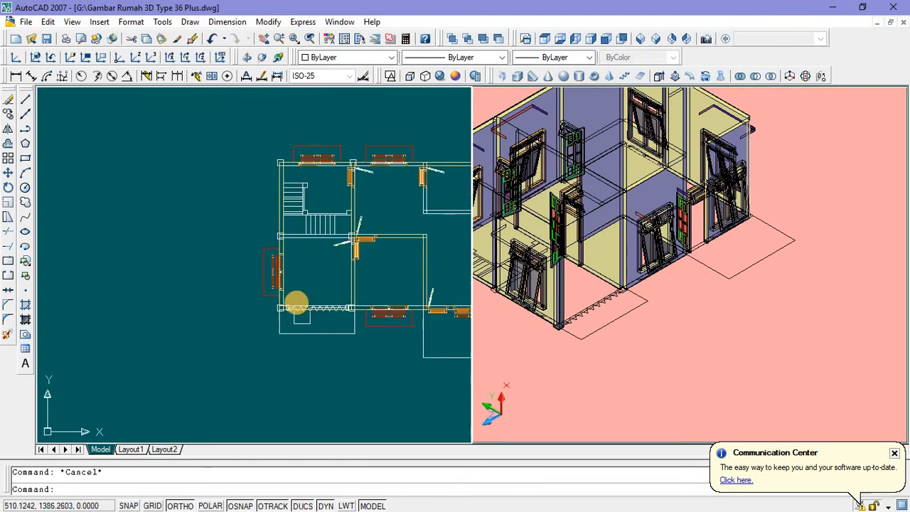
scroll(270, 313, "up", 8)
left_click(195, 325)
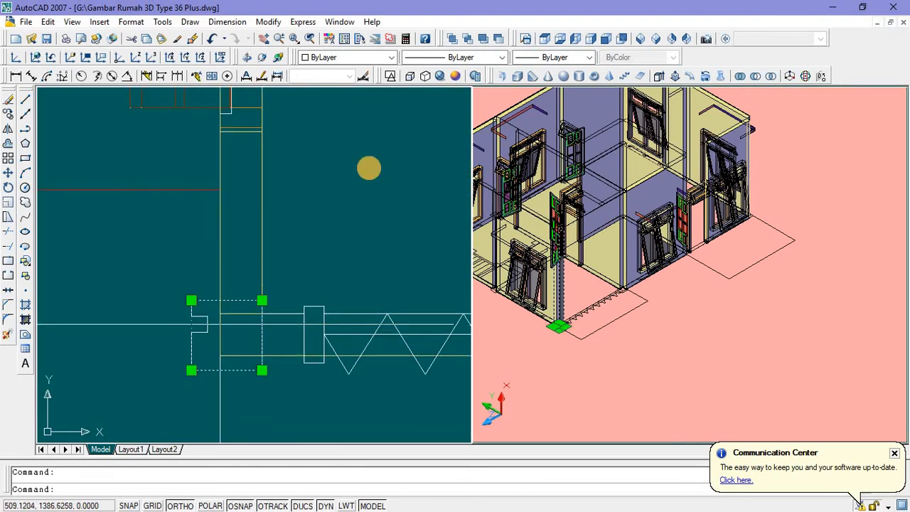
left_click(392, 57)
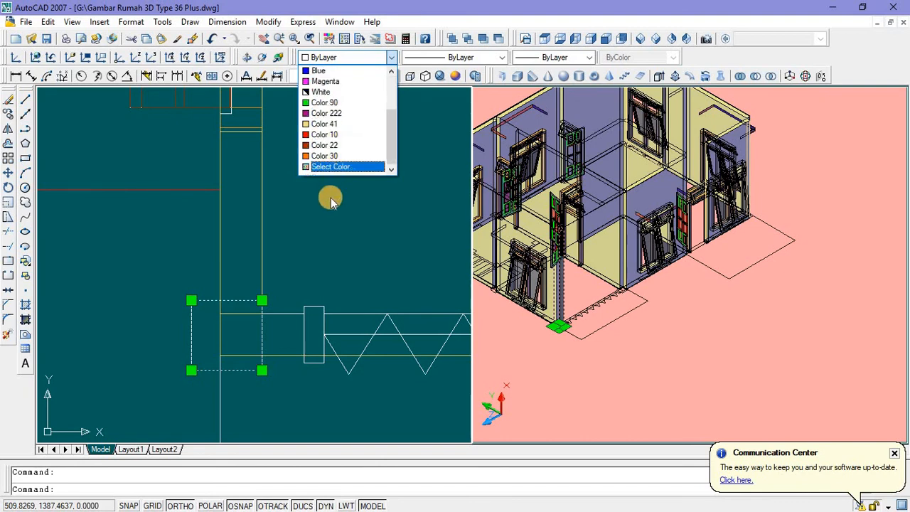
left_click(340, 167)
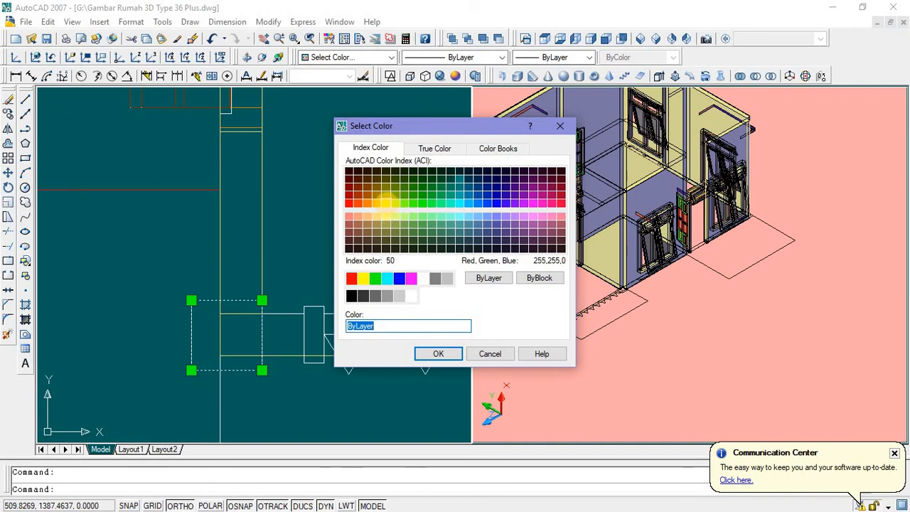
left_click(384, 204)
left_click(438, 354)
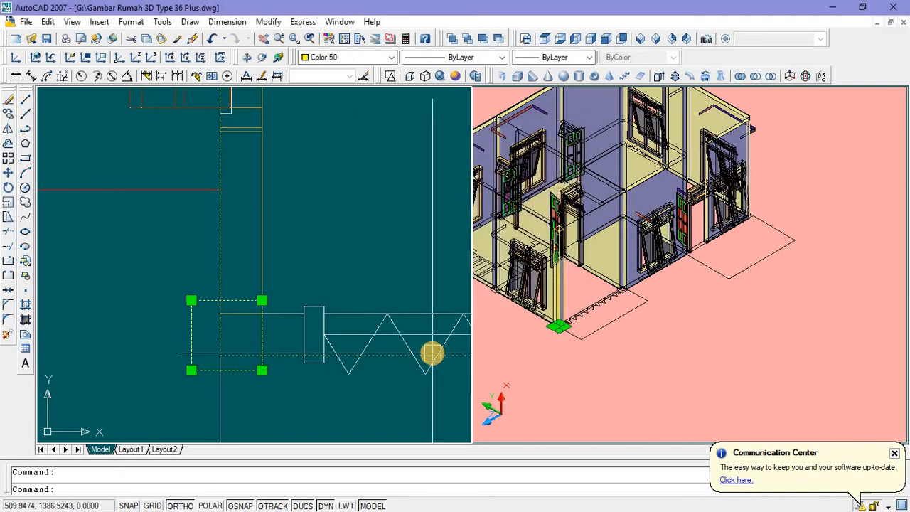
left_click(594, 307)
scroll(561, 313, "up", 3)
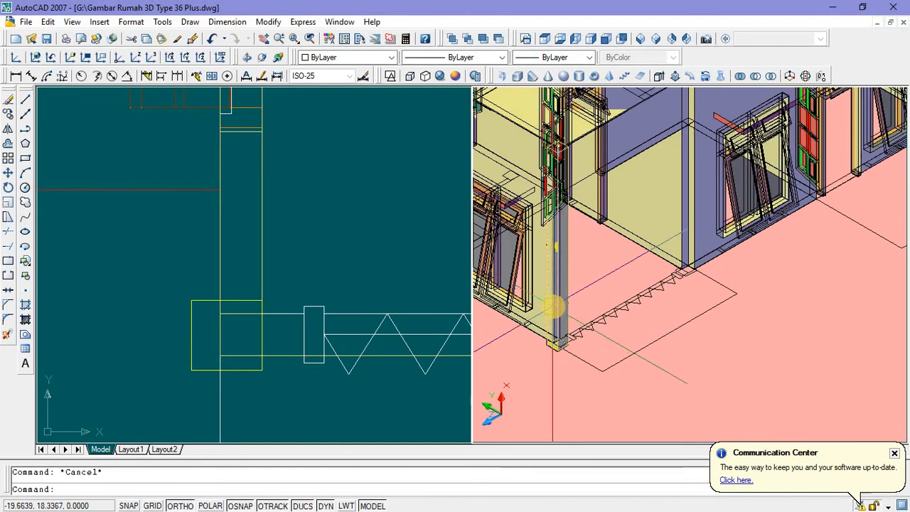
Step: Try index colour 170 on the front-left corner column, restoring Color 50
scroll(551, 347, "up", 3)
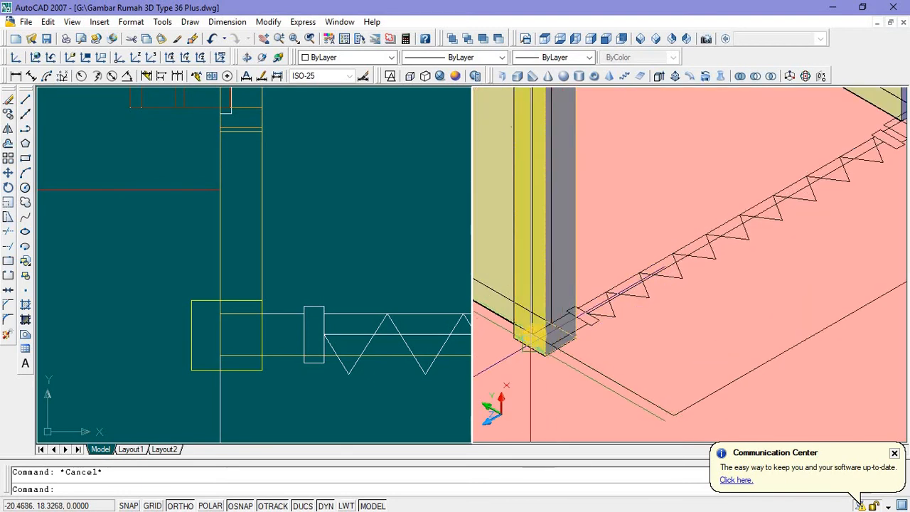
left_click(538, 327)
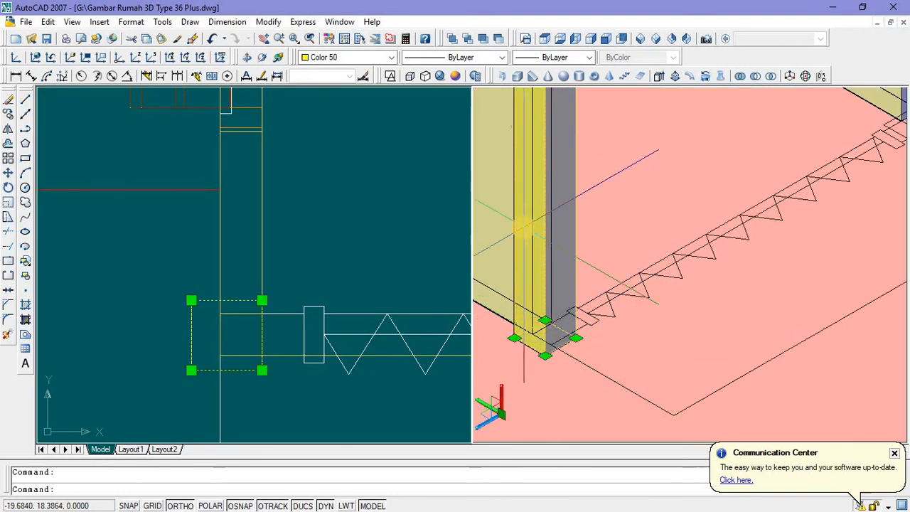
left_click(392, 56)
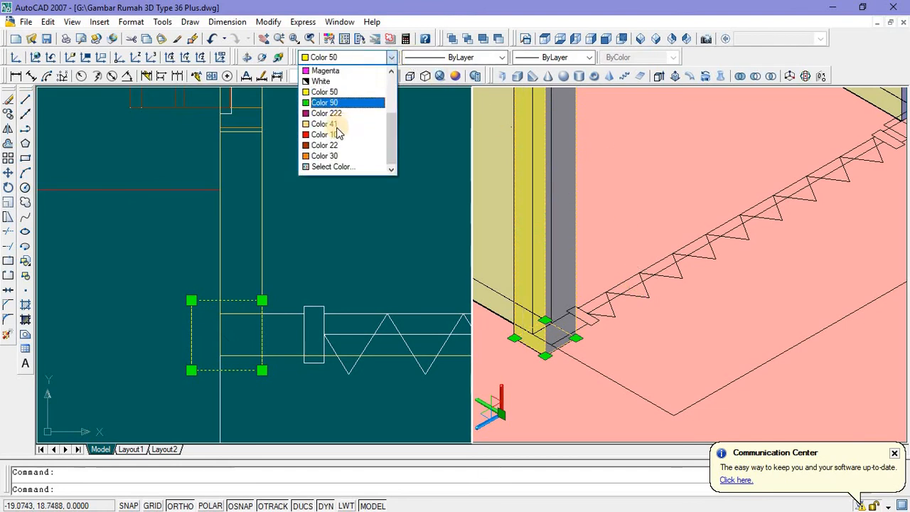
left_click(330, 168)
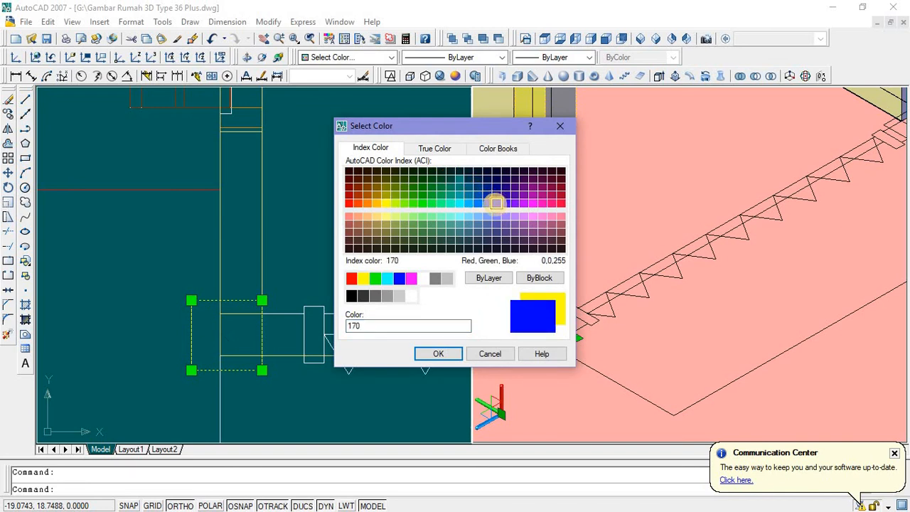
double_click(496, 203)
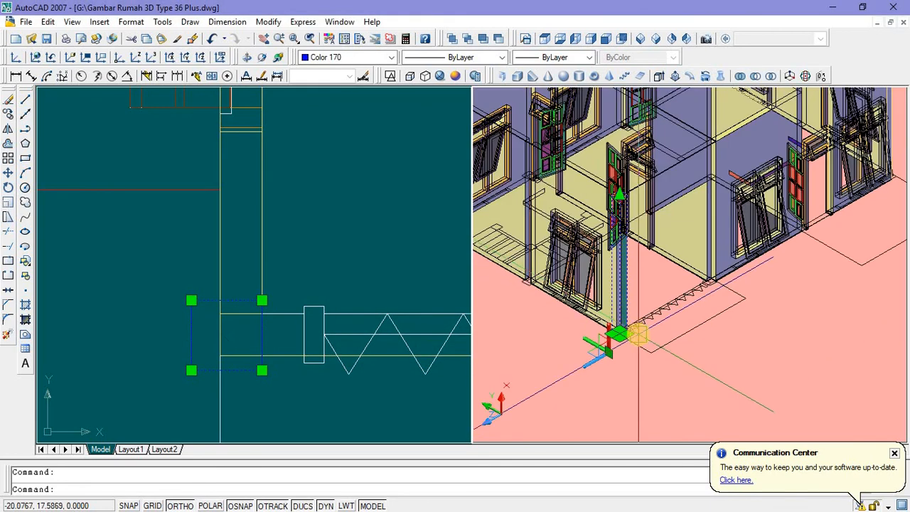
scroll(623, 293, "up", 5)
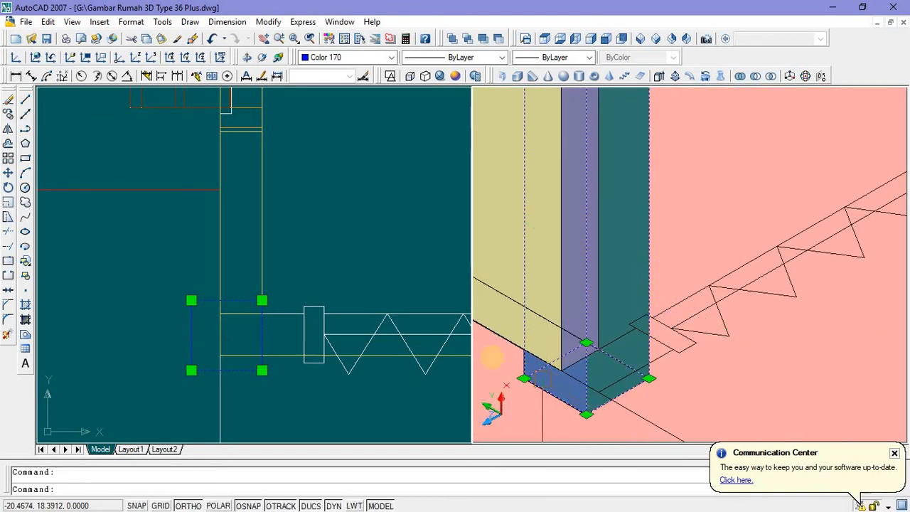
left_click(391, 57)
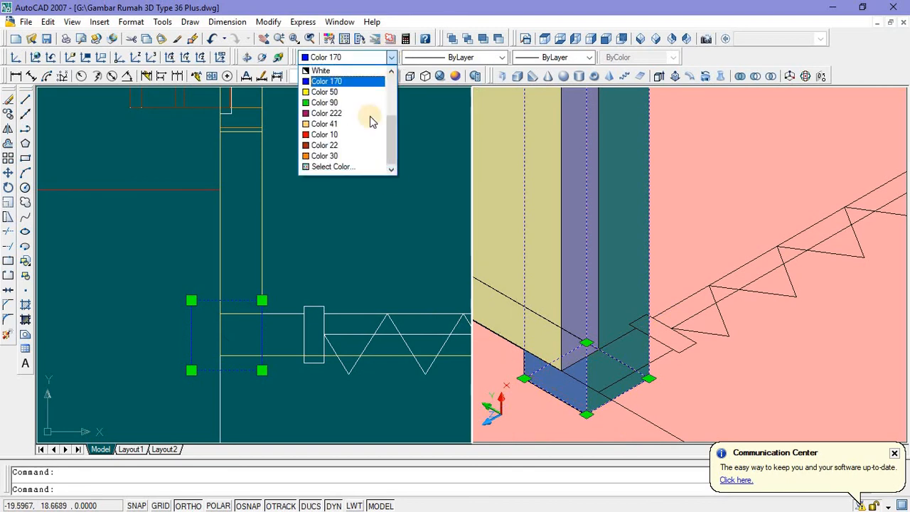
left_click(344, 92)
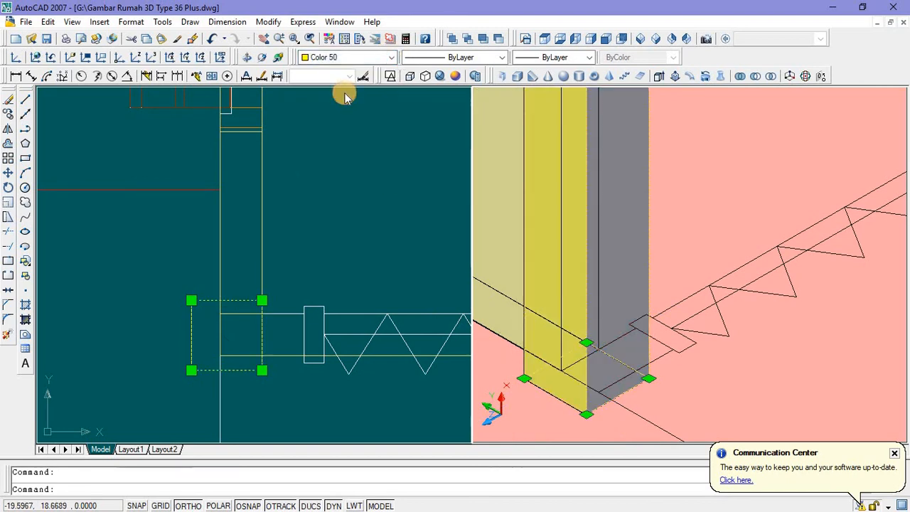
key("Escape")
scroll(599, 285, "down", 3)
scroll(597, 284, "up", 2)
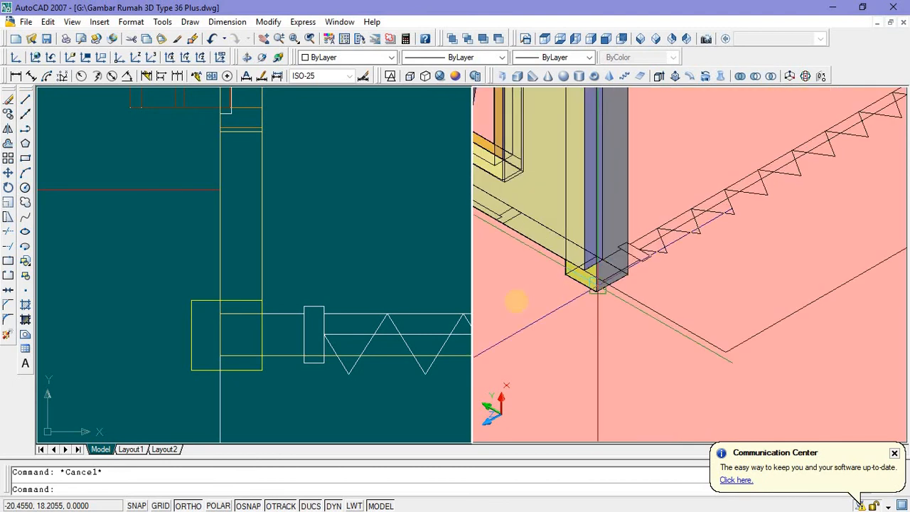
Step: Copy the front-left corner column in the plan by its corner to the matching junction 3 units back along the left wall
left_click(204, 300)
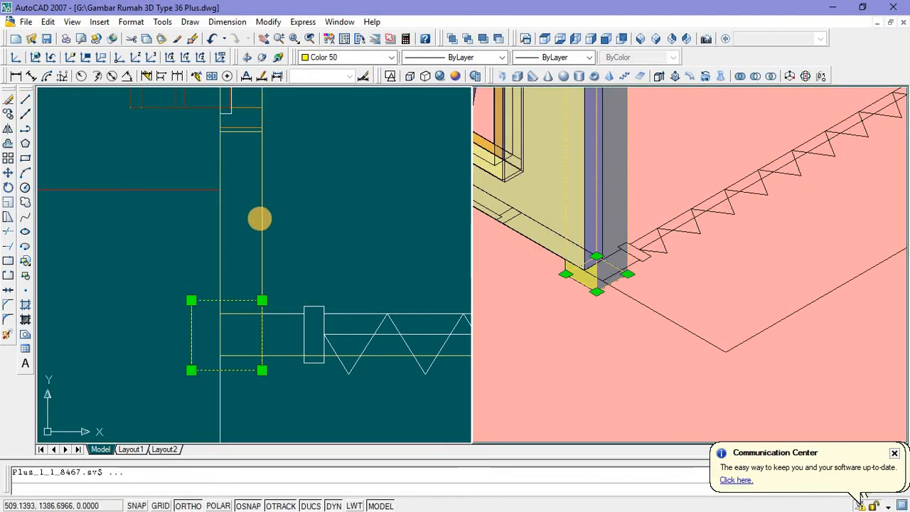
right_click(288, 205)
left_click(305, 355)
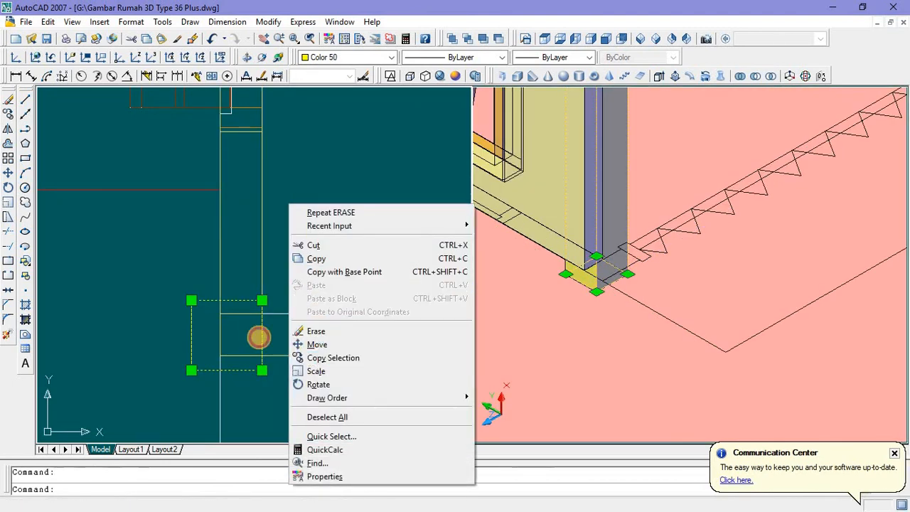
left_click(194, 312)
scroll(192, 313, "down", 3)
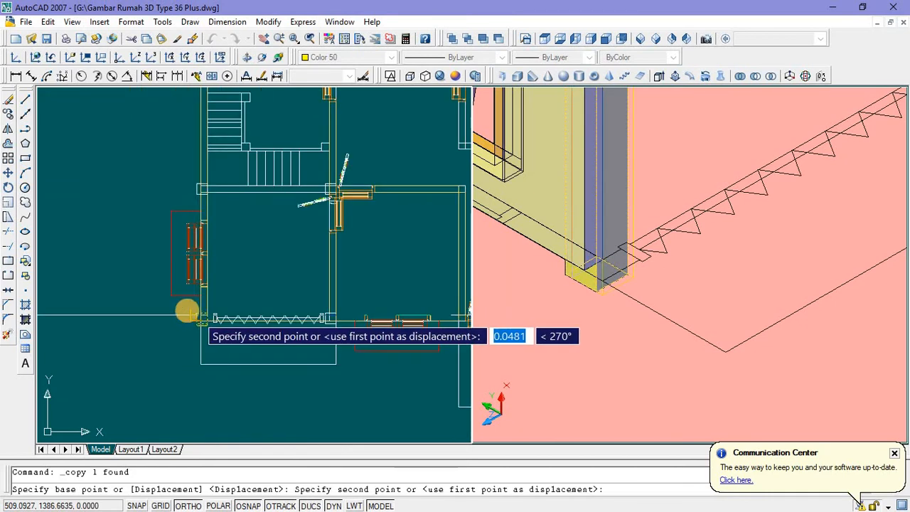
scroll(204, 213, "up", 4)
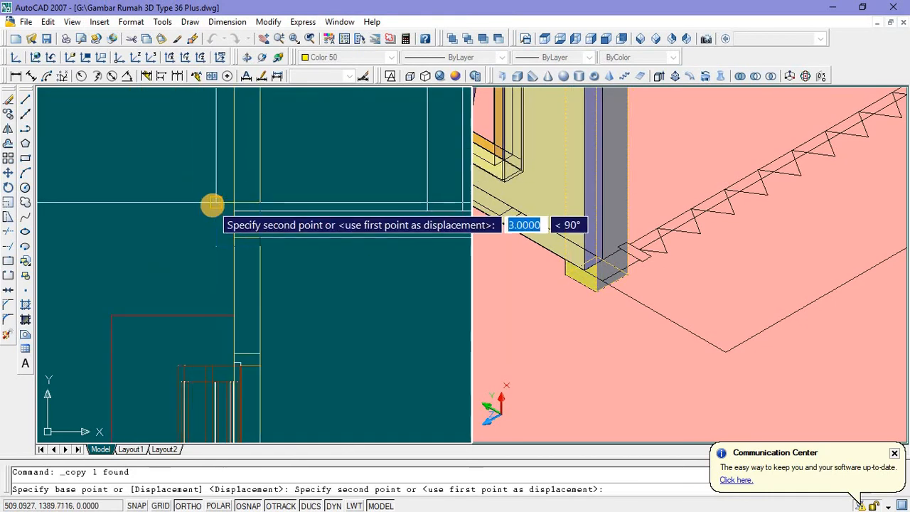
Step: Place further column copies at the house's rear-left corner and where the inner wall meets the rear wall
scroll(204, 256, "down", 3)
scroll(205, 195, "up", 4)
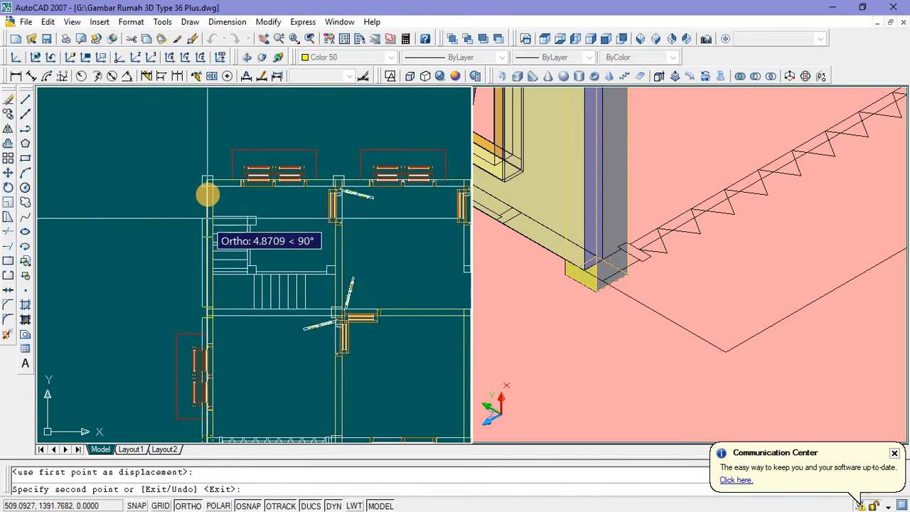
left_click(195, 187)
scroll(224, 207, "down", 4)
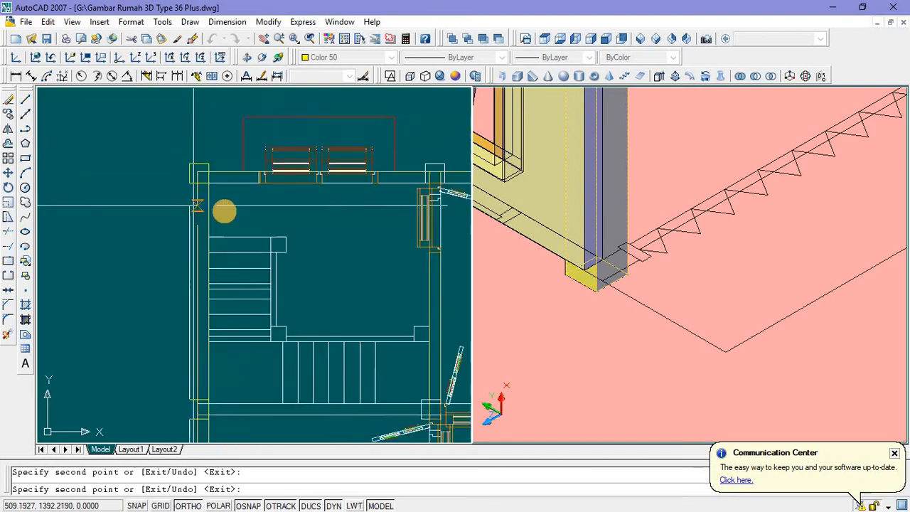
scroll(288, 205, "up", 3)
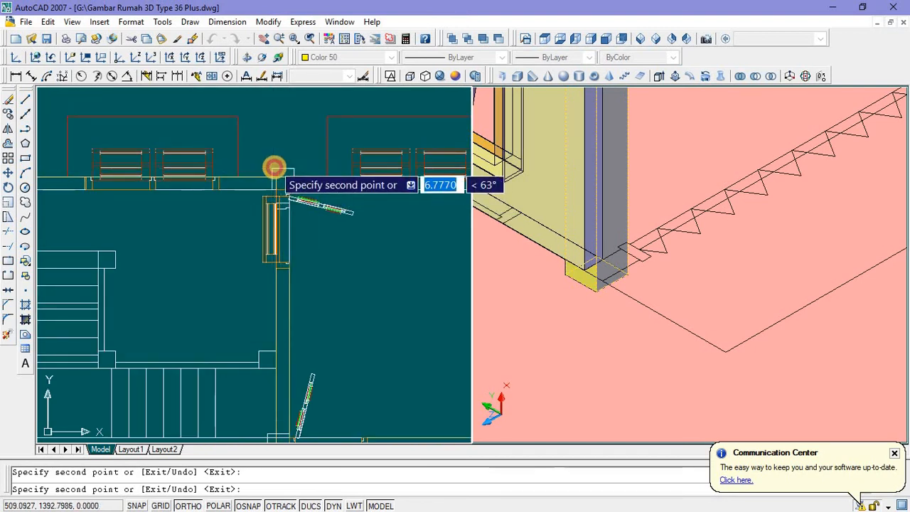
Step: Place column copies at the inner wall junction beside the stairs and at the other end of the folding door, ending the copy
scroll(274, 166, "down", 5)
scroll(276, 241, "up", 6)
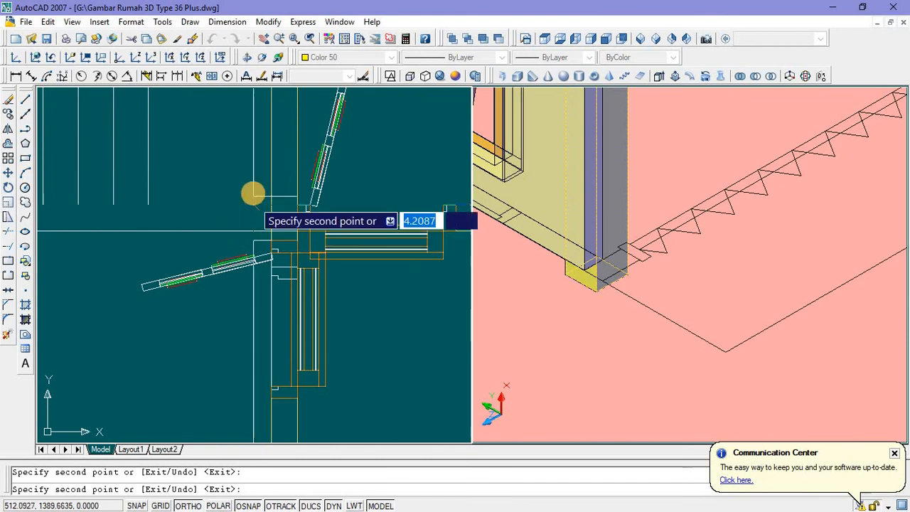
scroll(256, 197, "down", 6)
scroll(257, 328, "up", 8)
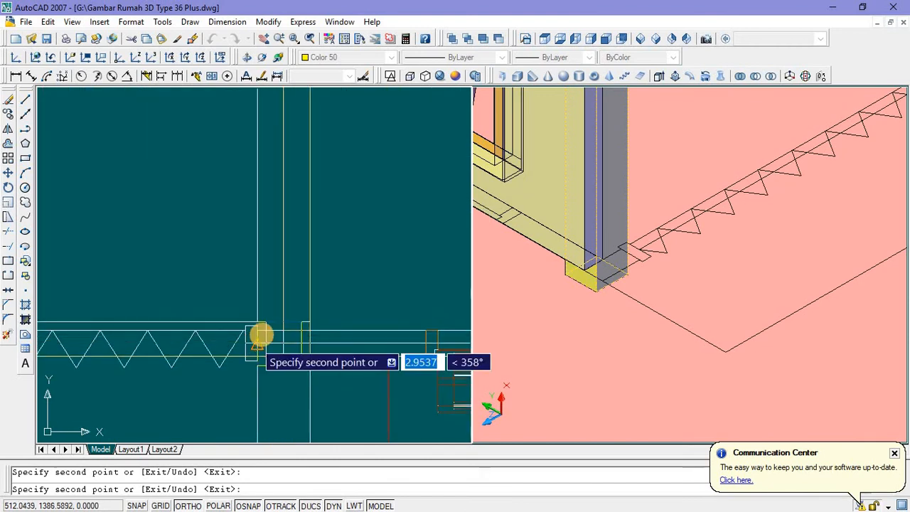
left_click(306, 329)
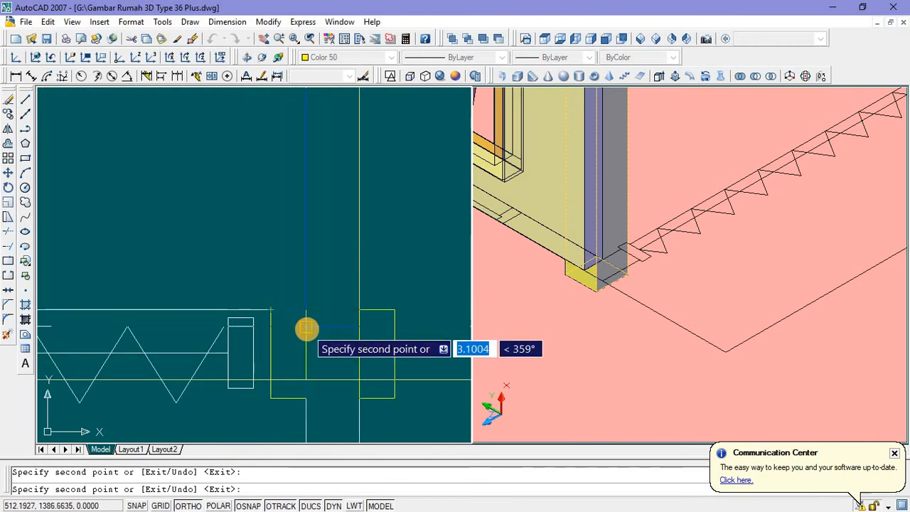
key("Escape")
Step: Show the house in the Left elevation view in the 3D viewport
scroll(576, 268, "down", 8)
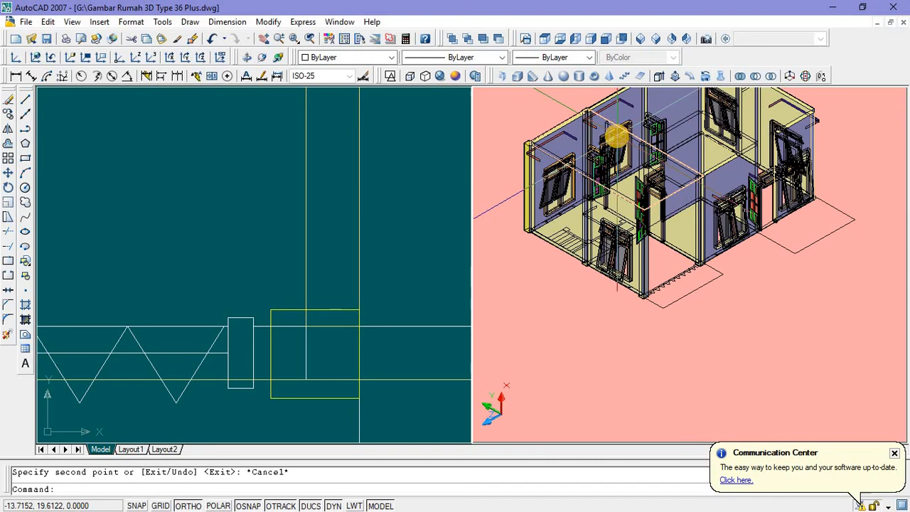
left_click(607, 39)
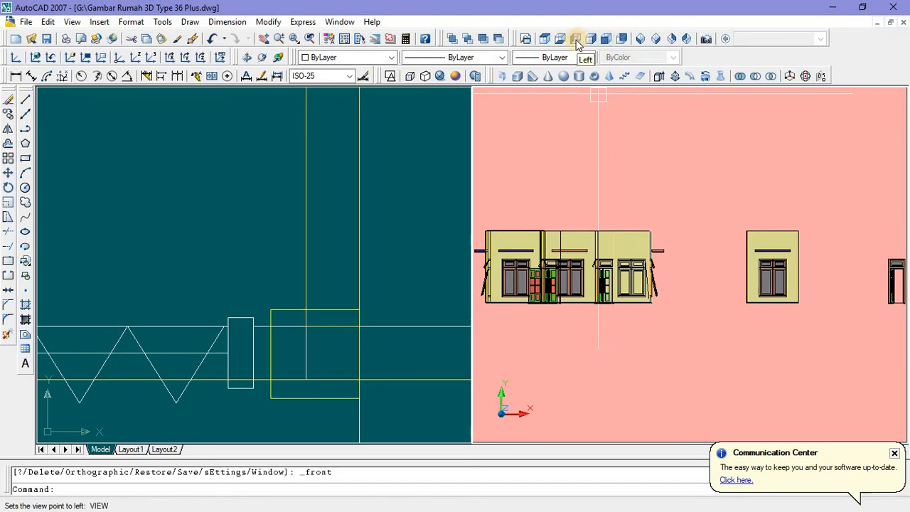
left_click(576, 39)
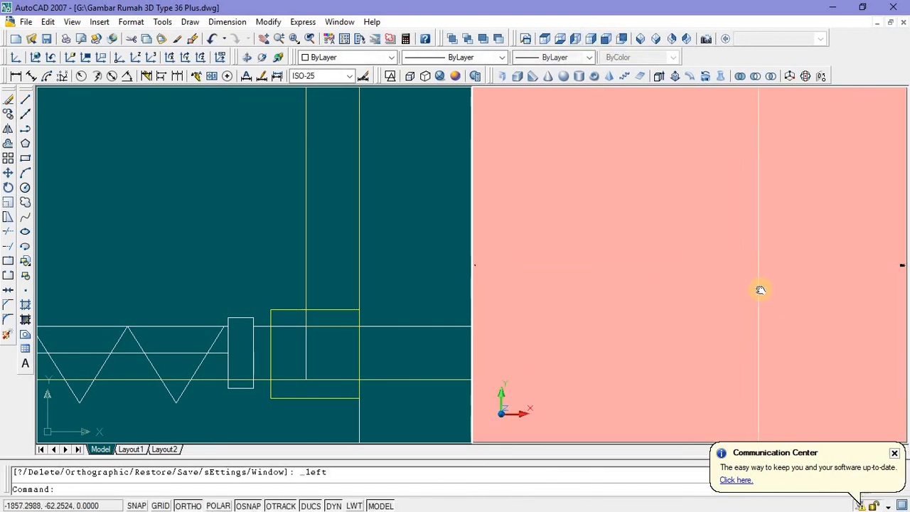
scroll(755, 257, "up", 10)
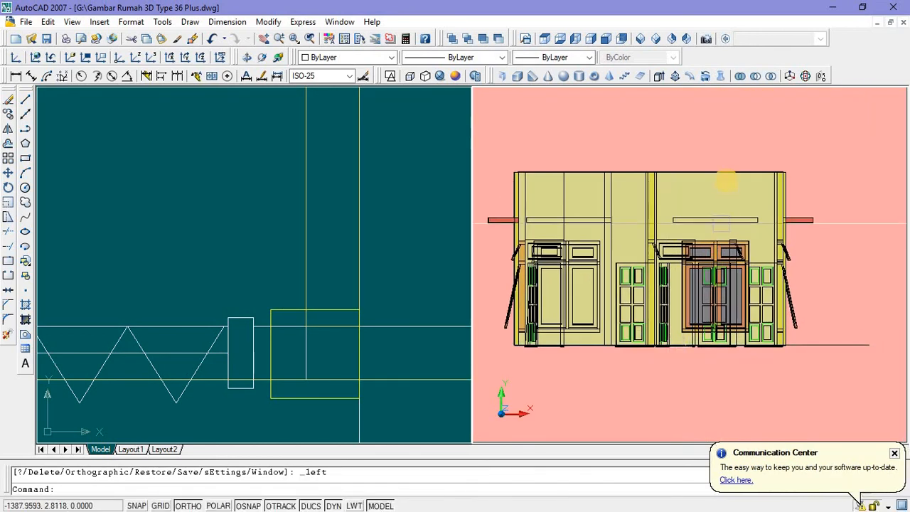
left_click(788, 180)
scroll(796, 369, "up", 2)
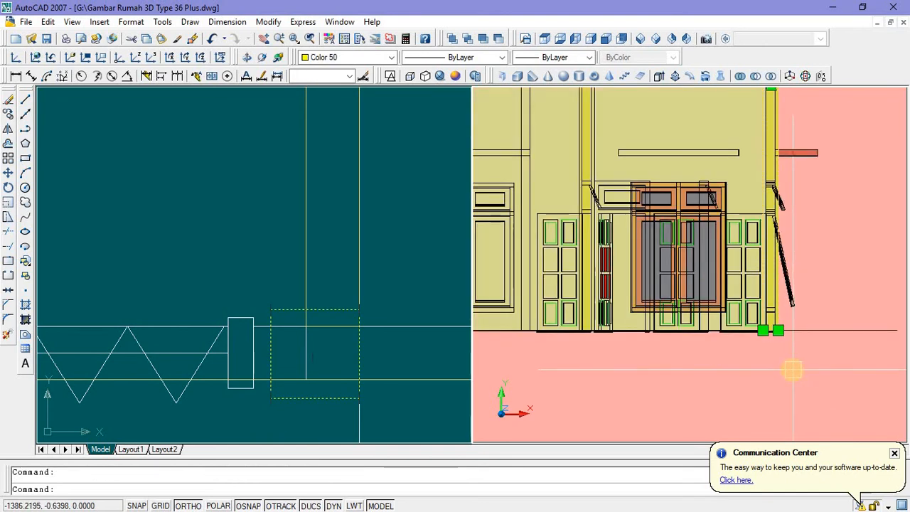
key("Escape")
Step: Copy the front column at the folding door's inner end straight up by 4 units in the Left view
scroll(788, 344, "up", 2)
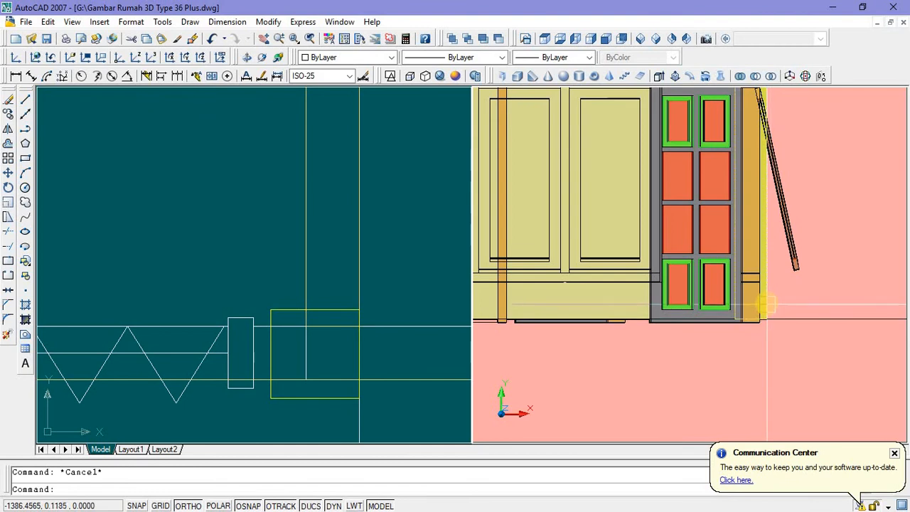
right_click(736, 344)
left_click(769, 216)
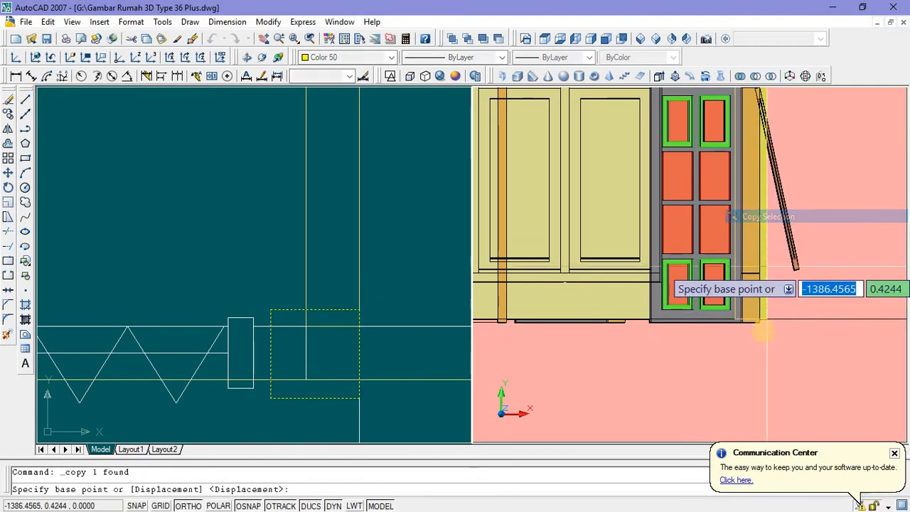
left_click(756, 326)
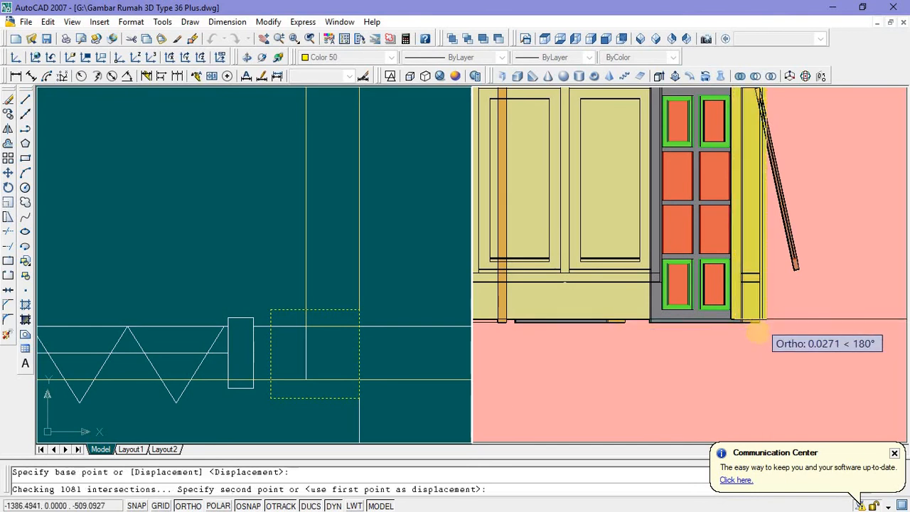
scroll(756, 327, "down", 3)
scroll(757, 208, "up", 2)
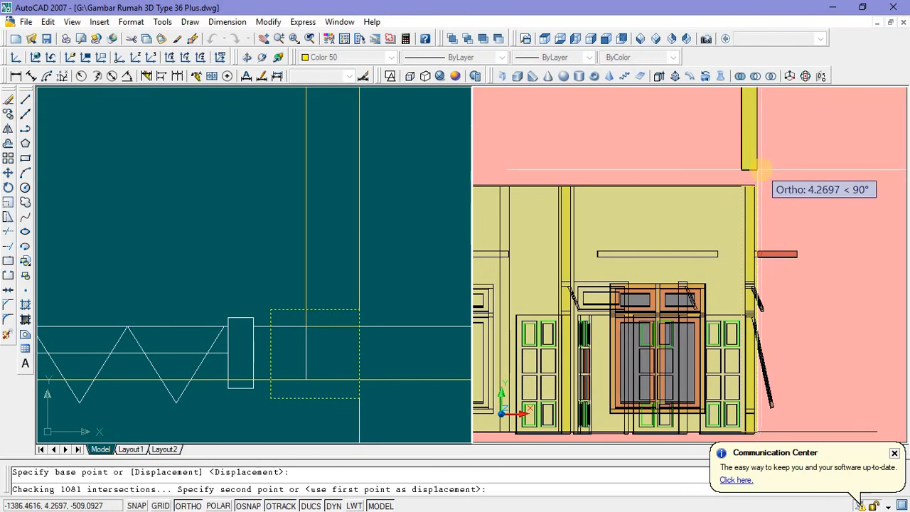
type("4")
key("Return")
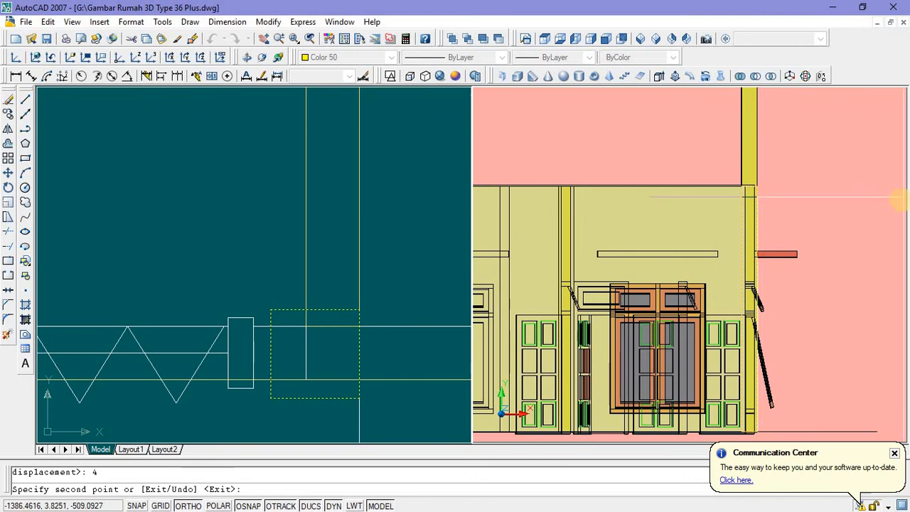
key("Return")
scroll(802, 223, "down", 5)
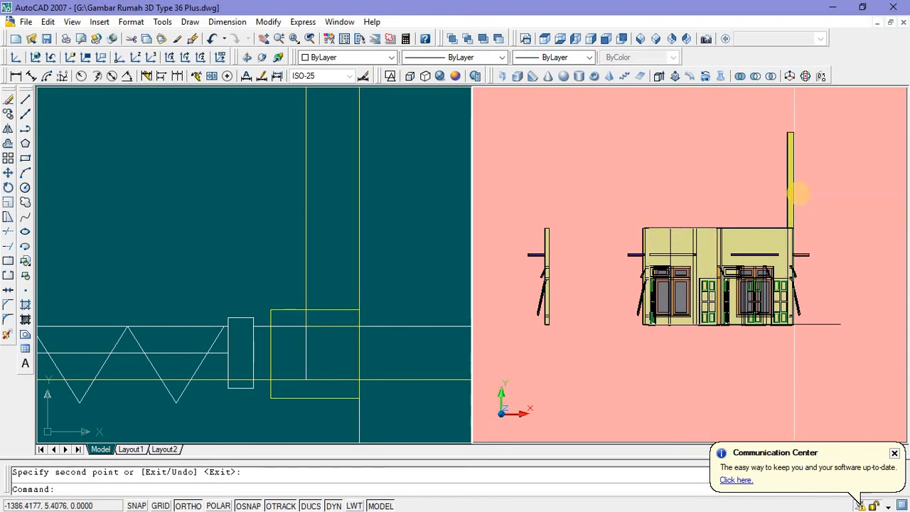
Step: Examine the house and the column copied above the front wall in the SW Isometric view
left_click(640, 39)
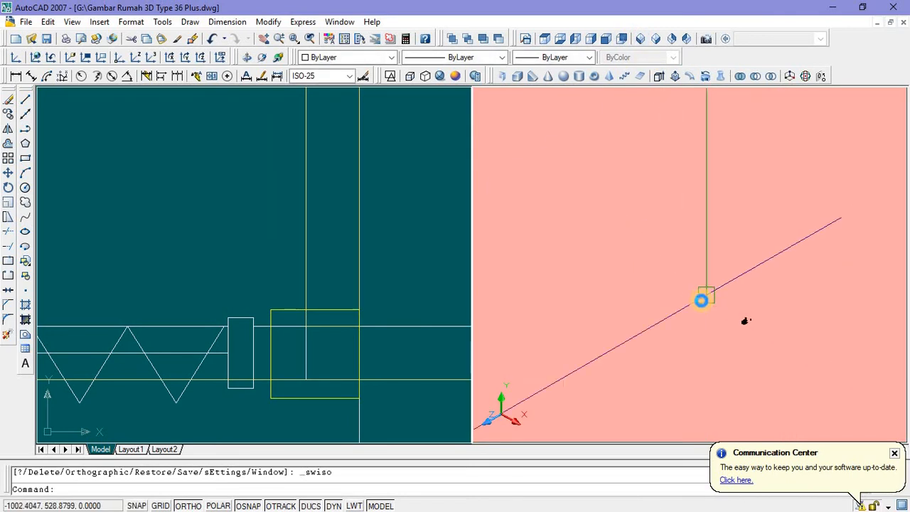
middle_click_drag(743, 322, 623, 244)
scroll(688, 276, "up", 10)
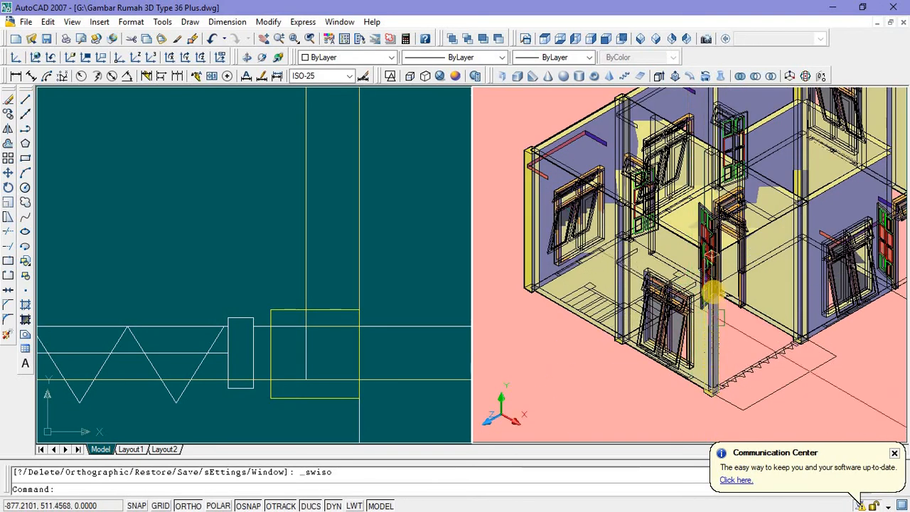
scroll(725, 198, "down", 3)
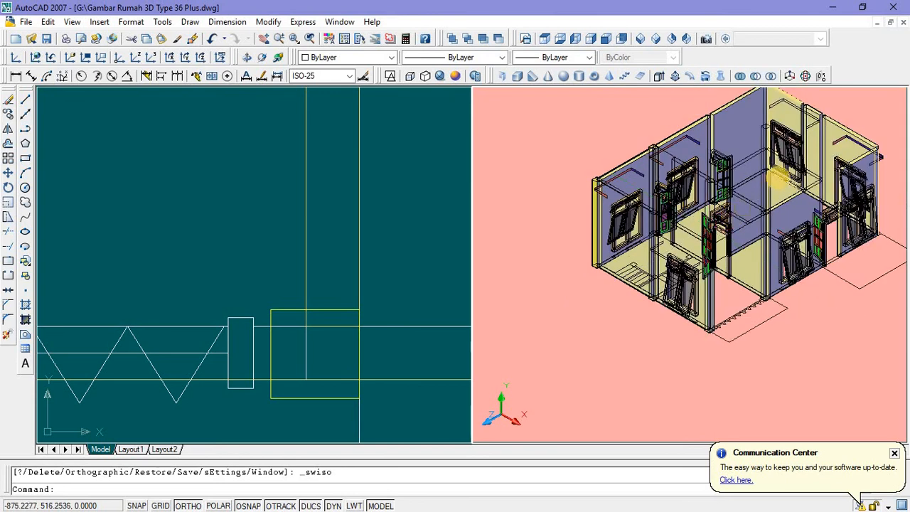
scroll(712, 266, "down", 5)
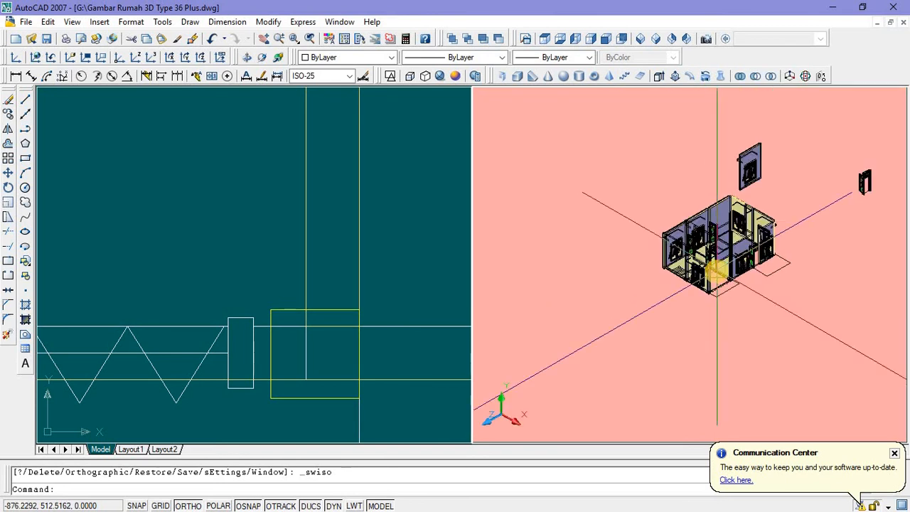
middle_click_drag(735, 241, 663, 284)
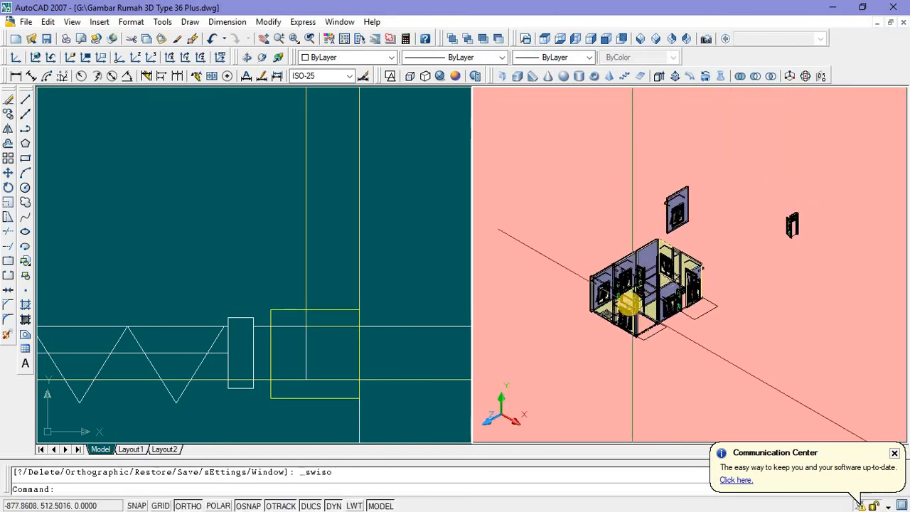
Step: Examine the columns around the folding door in plan and the isometric view, including a zoom to all objects in 3D
scroll(629, 304, "up", 5)
left_click(426, 297)
scroll(420, 291, "down", 5)
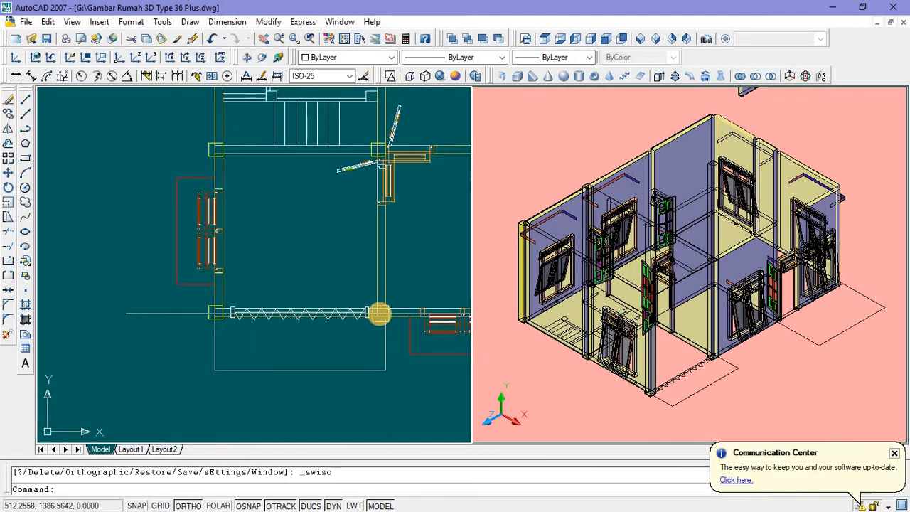
scroll(366, 317, "down", 2)
scroll(288, 318, "up", 3)
scroll(290, 318, "down", 2)
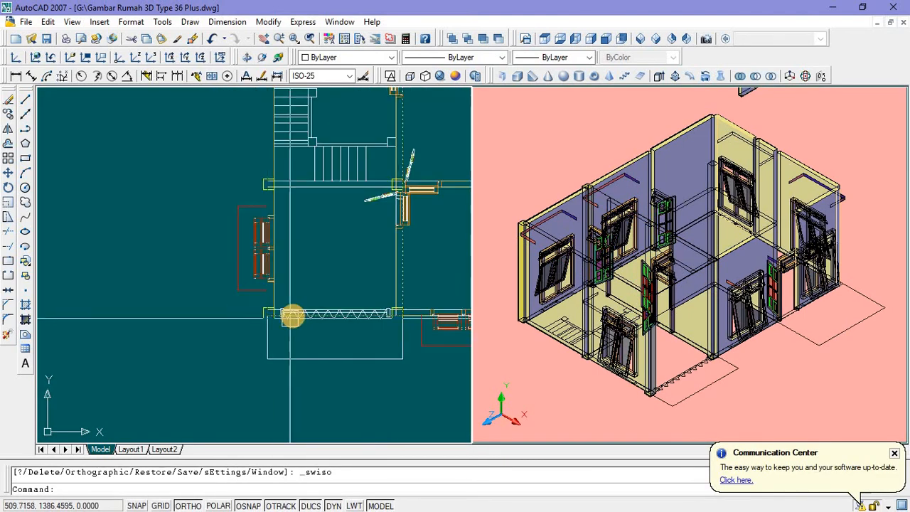
left_click(573, 381)
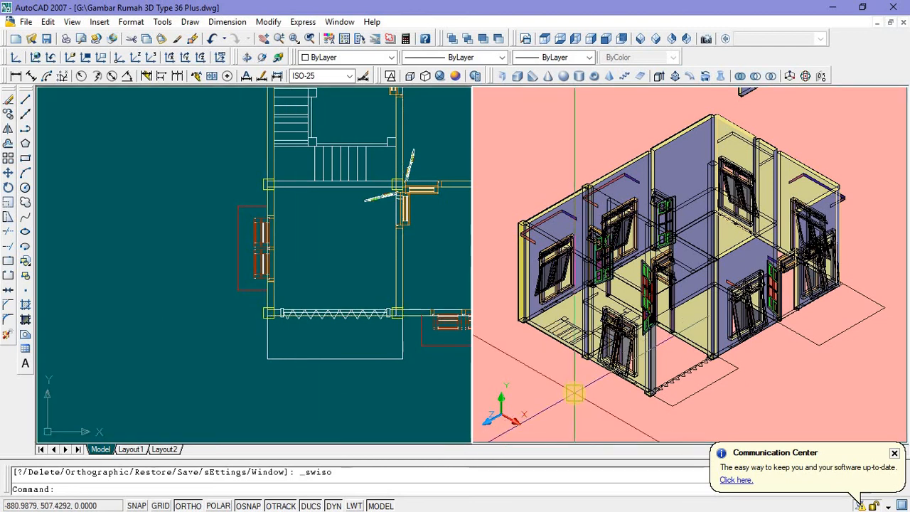
type("z")
key("Return")
type("al")
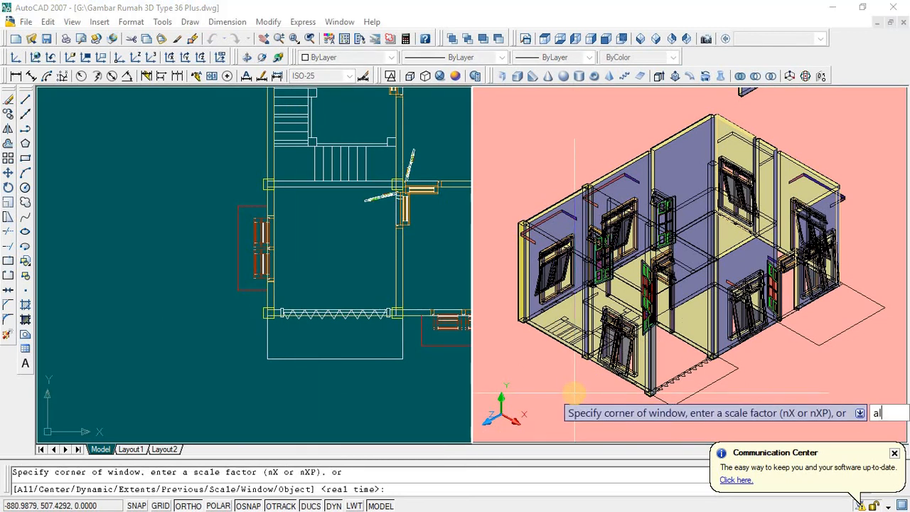
key("Return")
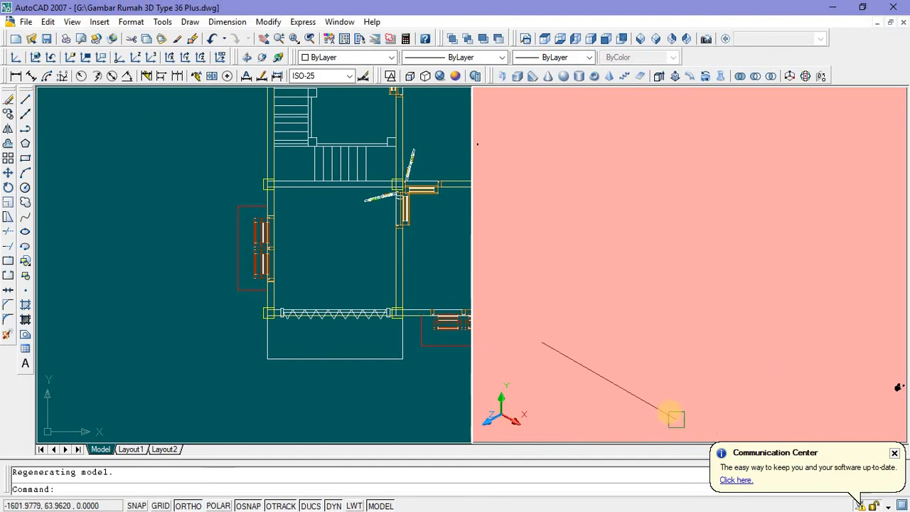
middle_click_drag(669, 385, 668, 357)
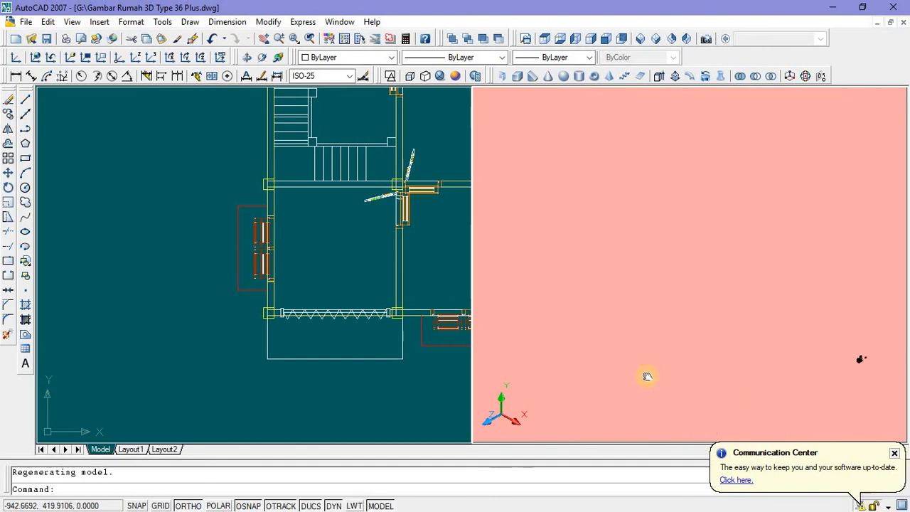
scroll(639, 334, "up", 10)
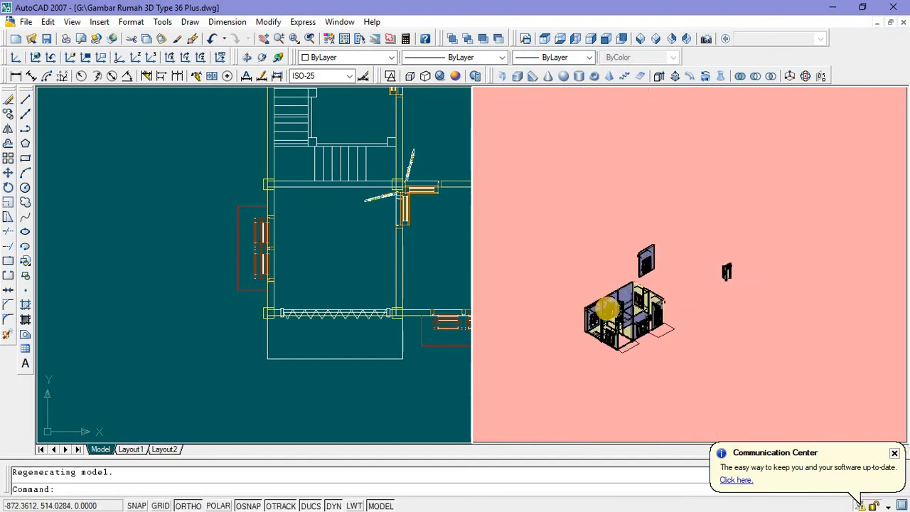
scroll(568, 364, "up", 4)
scroll(630, 345, "down", 3)
scroll(640, 334, "up", 8)
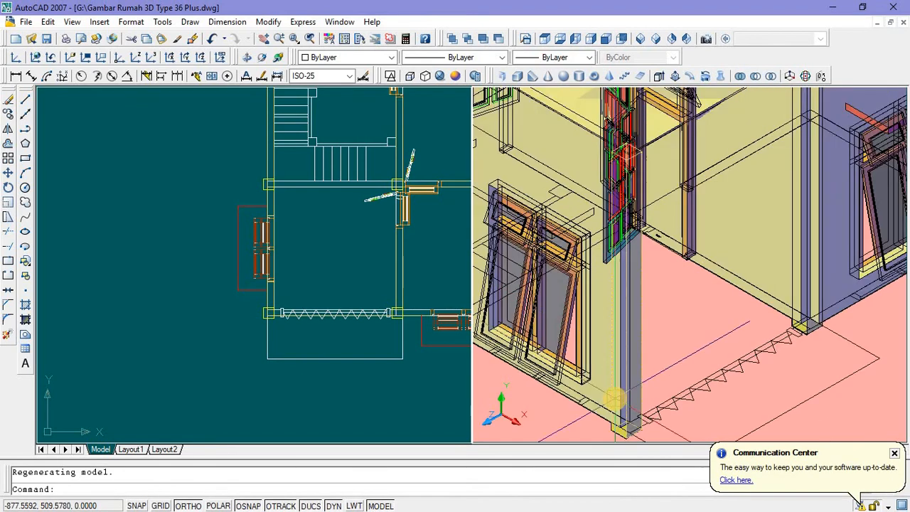
Step: Copy the outer front corner column beside the folding door straight up, from its bottom corner to its top corner
scroll(665, 287, "down", 3)
left_click(669, 323)
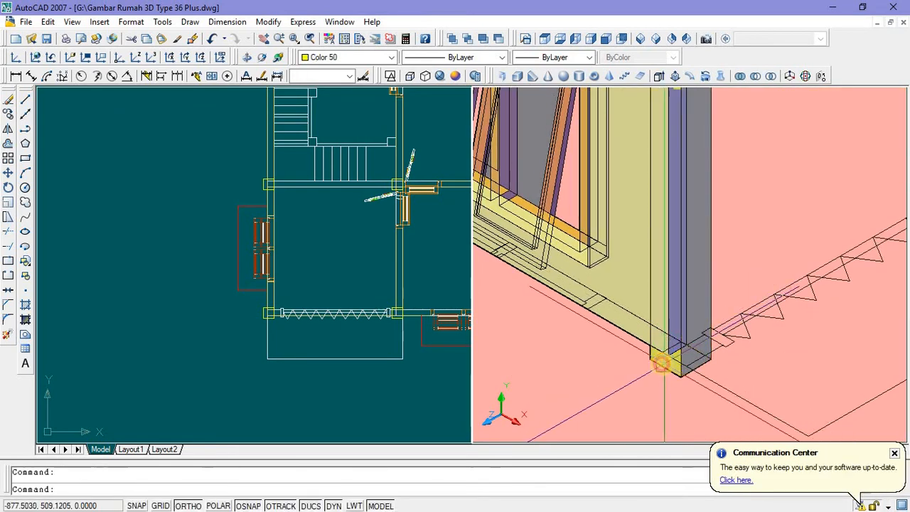
scroll(672, 320, "down", 1)
scroll(672, 316, "down", 2)
scroll(675, 306, "up", 3)
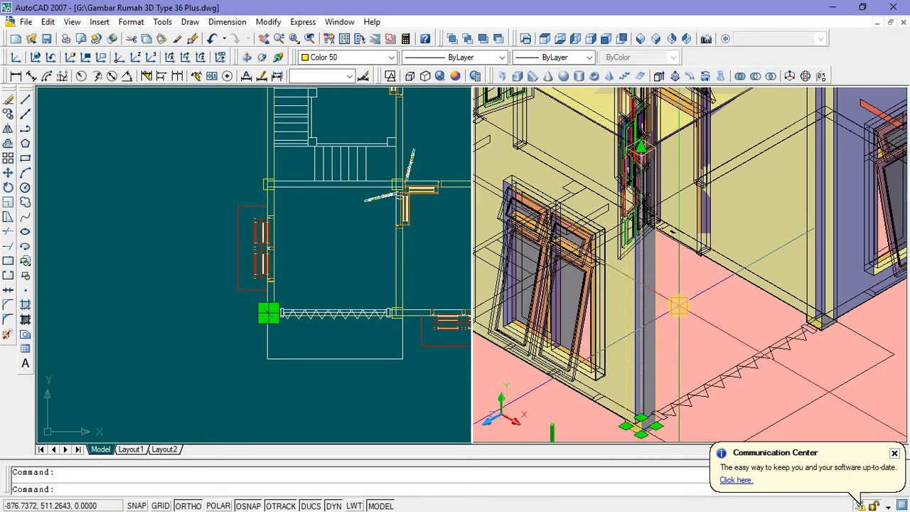
right_click(681, 305)
left_click(732, 176)
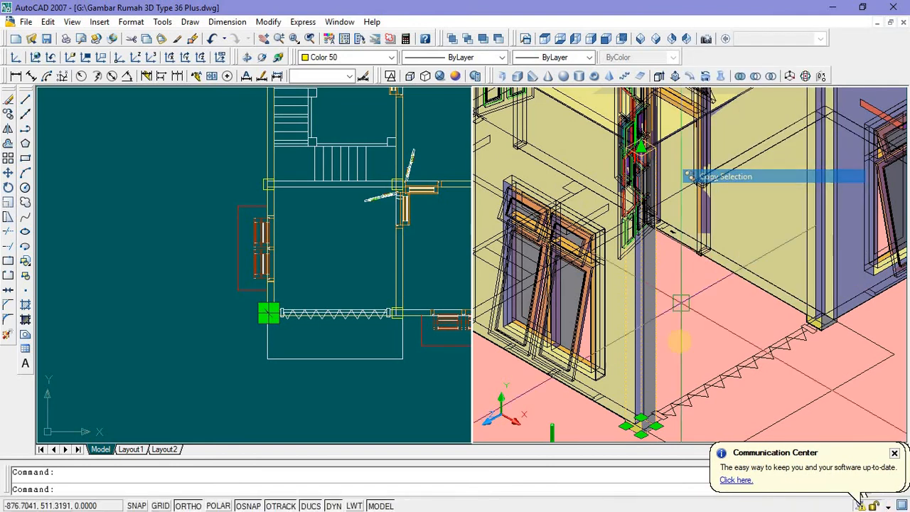
scroll(632, 435, "up", 2)
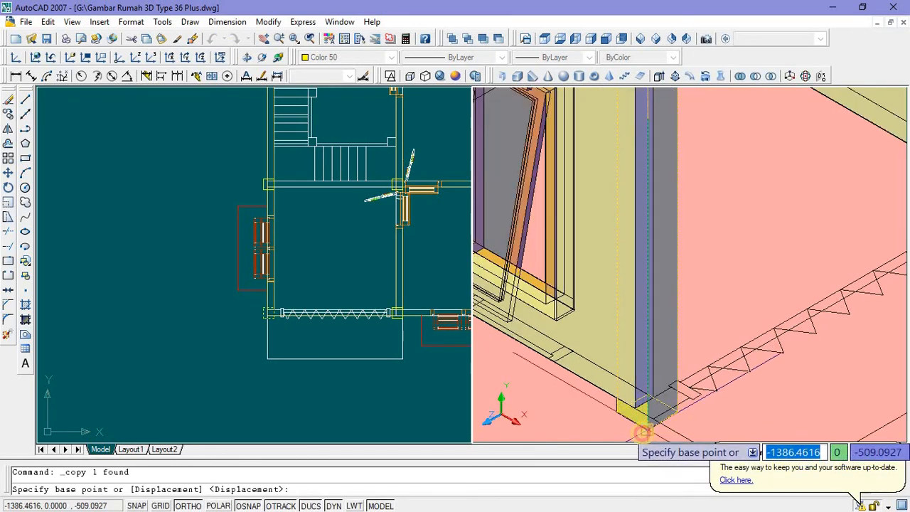
left_click(641, 431)
scroll(648, 359, "down", 3)
scroll(633, 276, "up", 1)
scroll(646, 209, "up", 3)
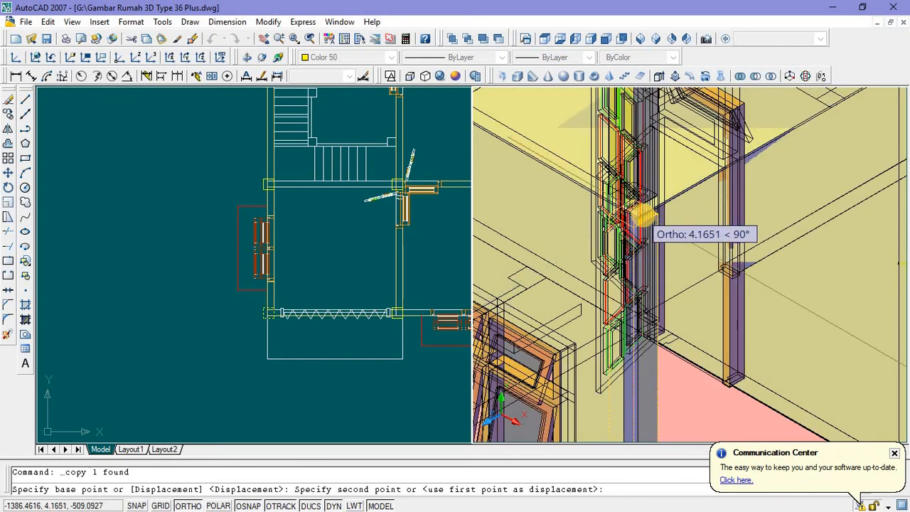
scroll(644, 212, "up", 1)
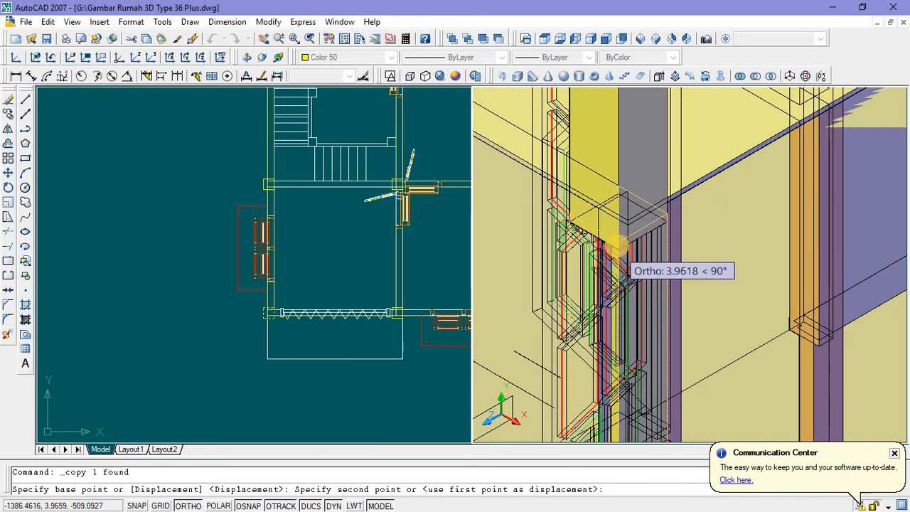
left_click(619, 242)
scroll(616, 272, "down", 2)
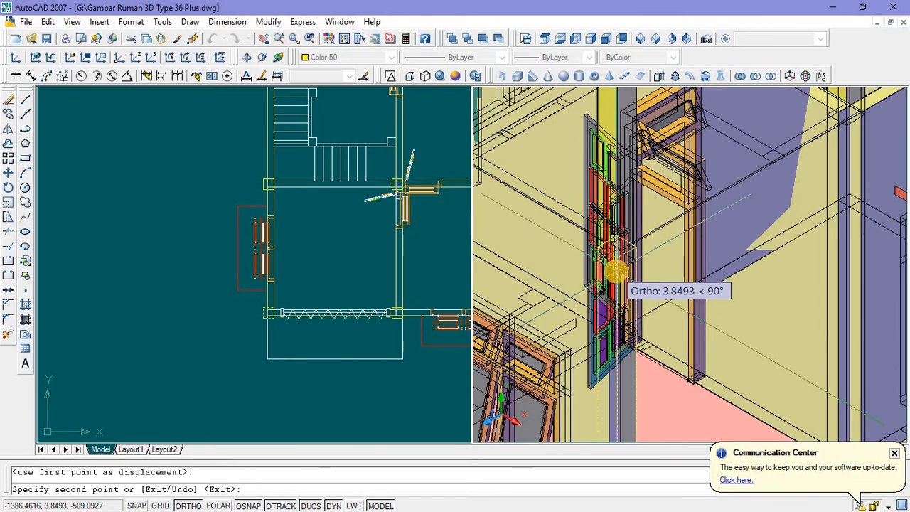
key("Escape")
Step: Copy both stacked columns at the outer front corner in plan, placing the first copy at the folding door's inner end
scroll(616, 272, "down", 5)
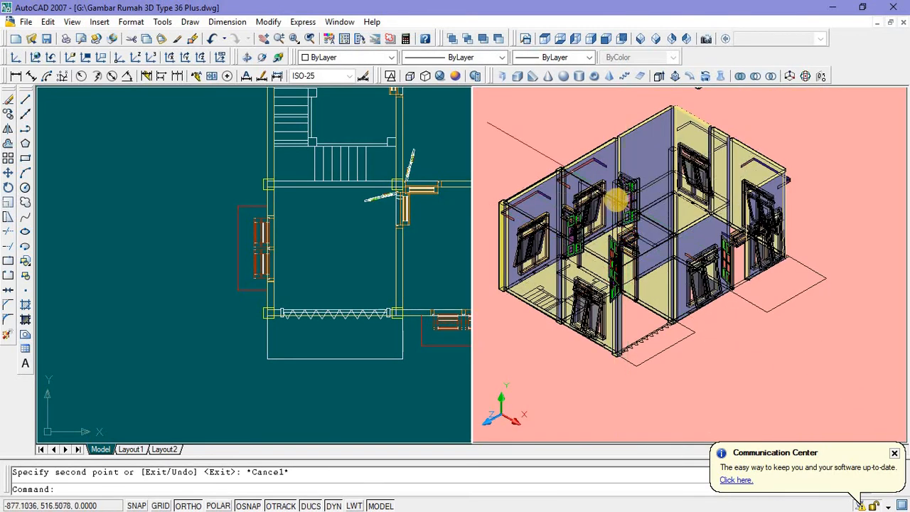
left_click(611, 344)
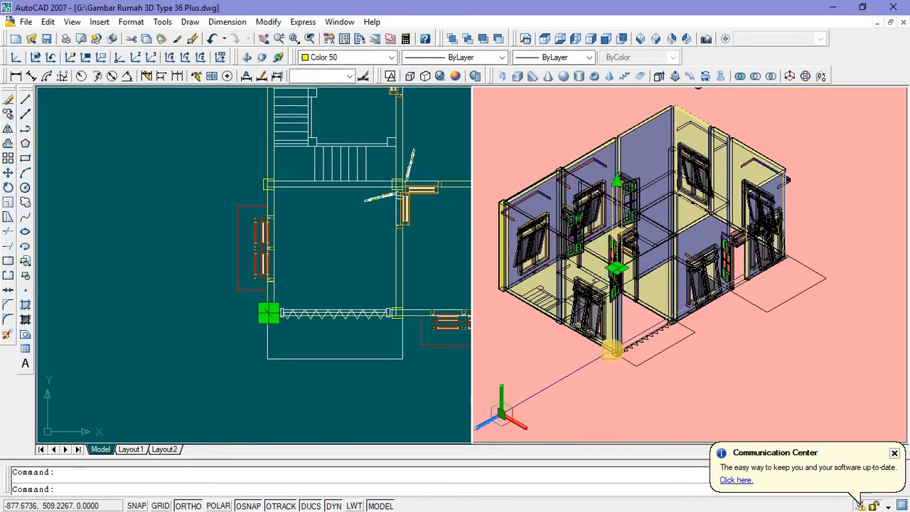
scroll(613, 340, "up", 4)
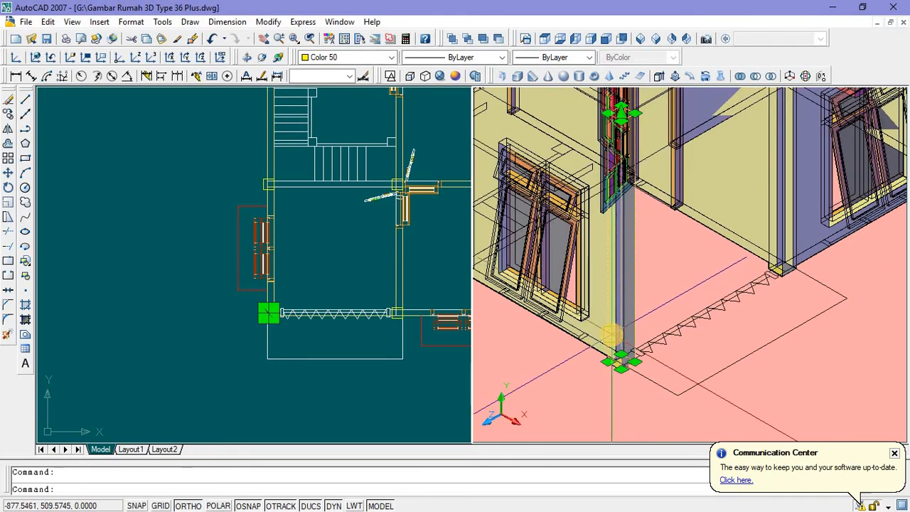
scroll(612, 334, "down", 5)
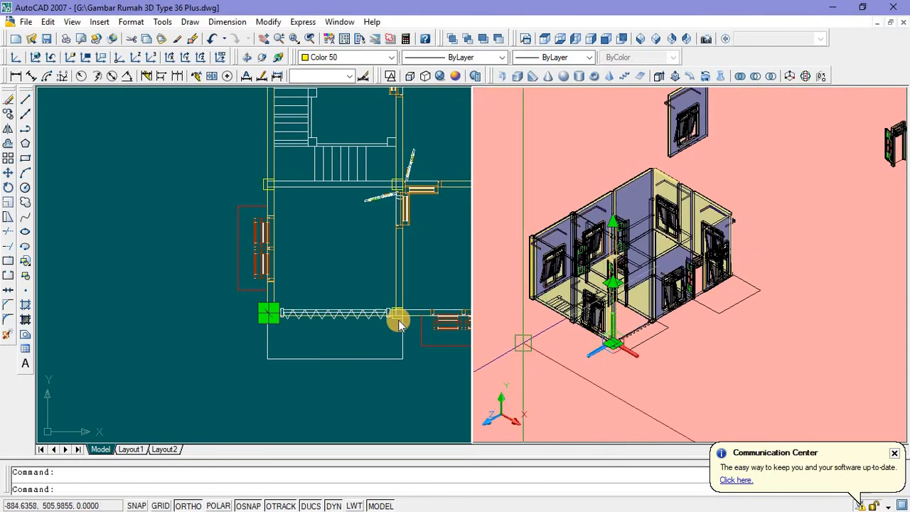
right_click(339, 263)
left_click(359, 386)
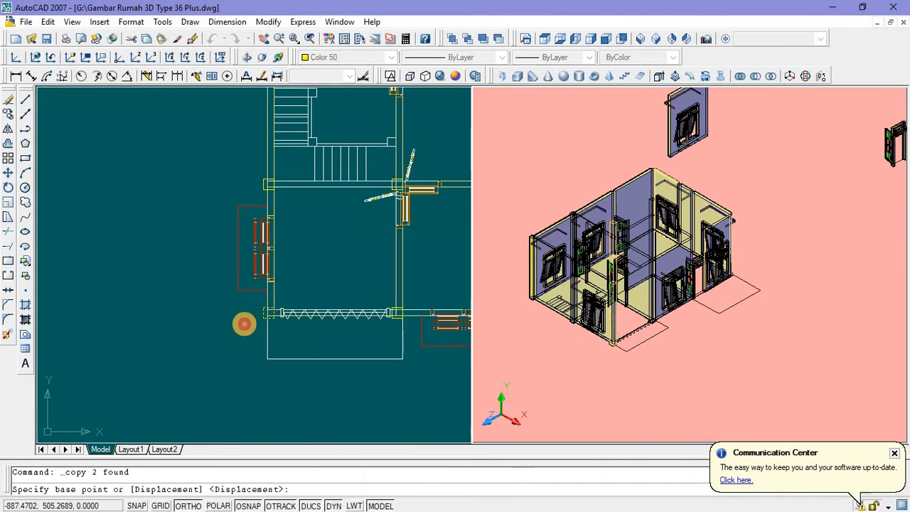
left_click(293, 308)
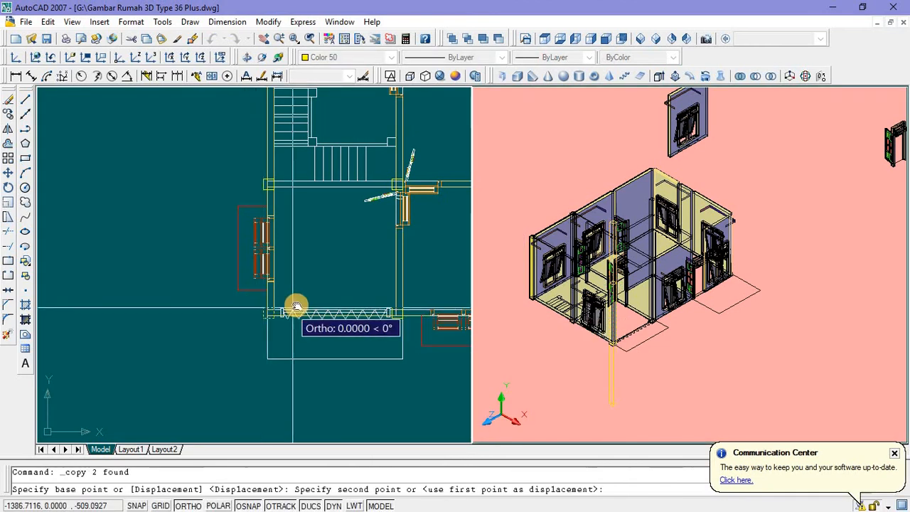
scroll(295, 308, "up", 5)
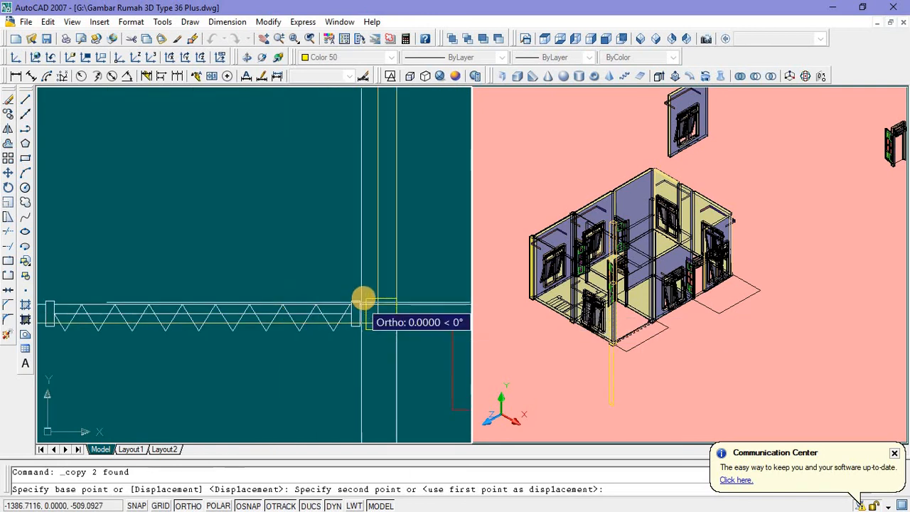
left_click(362, 300)
Step: Place further copies of the stacked columns at the inner wall junction beside the stairs and the outer wall junction opposite
scroll(359, 270, "down", 5)
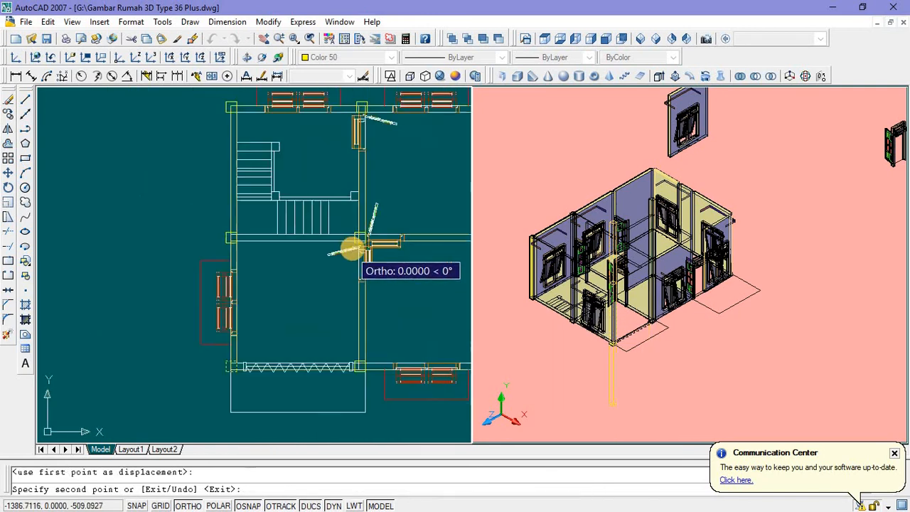
scroll(358, 197, "up", 5)
left_click(366, 204)
scroll(234, 194, "down", 4)
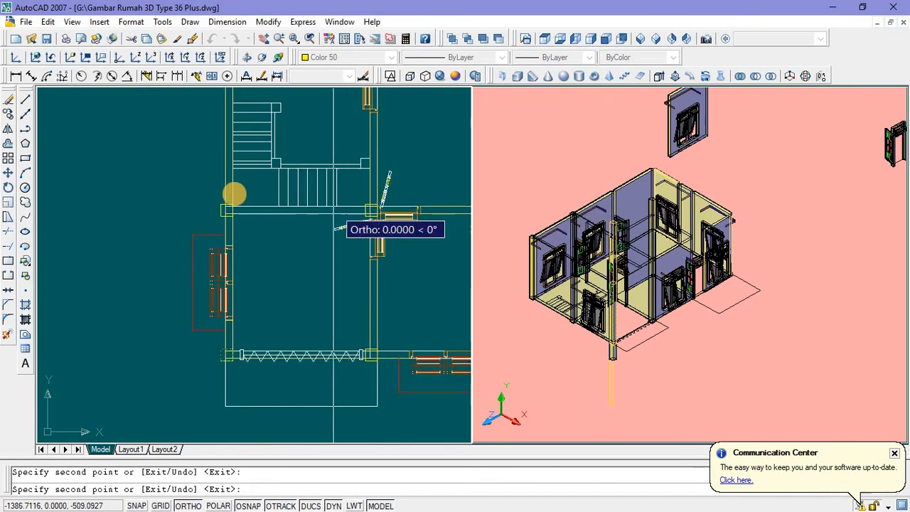
scroll(234, 194, "up", 5)
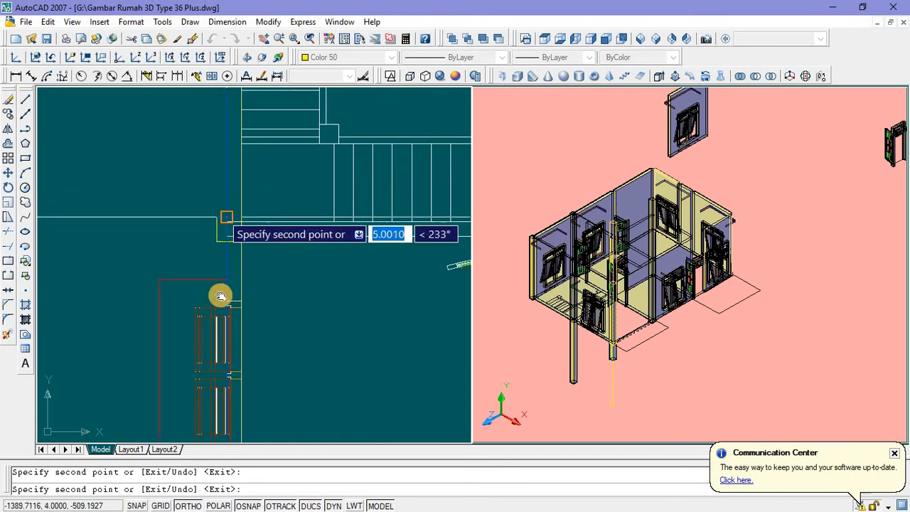
middle_click_drag(220, 296, 203, 363)
Step: Place a copy of the stacked columns at the outer rear corner behind the stairs and end the copy
scroll(204, 364, "down", 5)
scroll(205, 261, "up", 5)
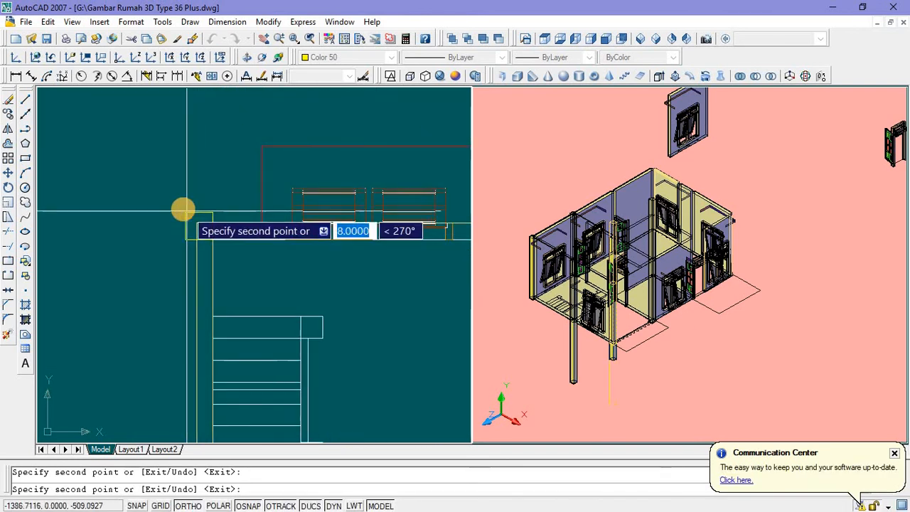
left_click(187, 212)
scroll(200, 222, "down", 5)
scroll(330, 213, "up", 4)
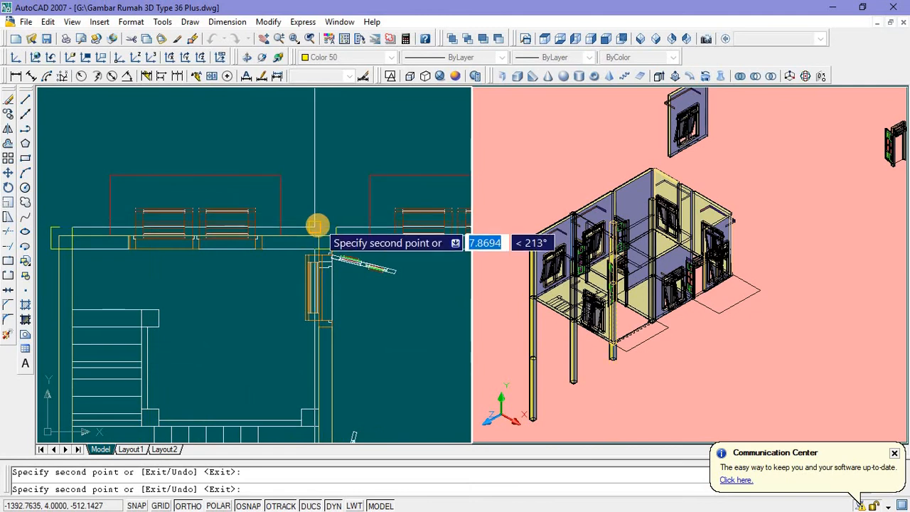
key("Escape")
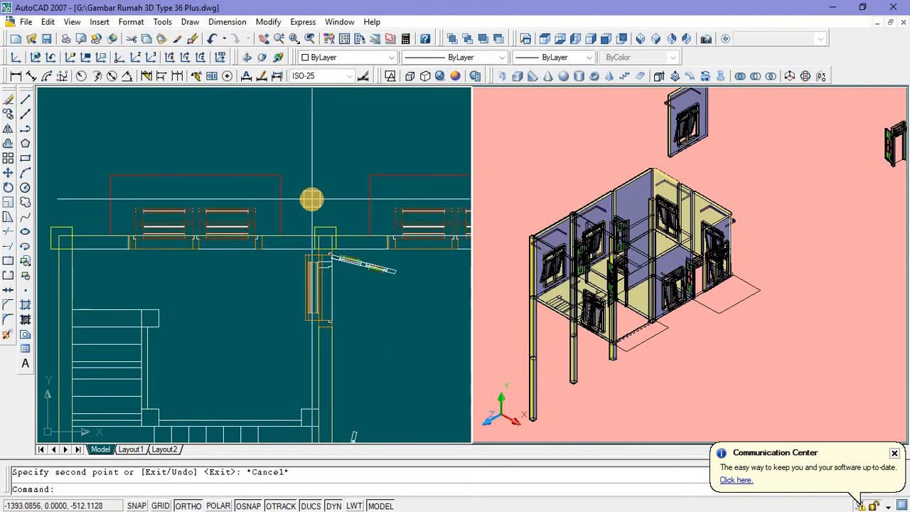
Step: Inspect the copied stacked columns in plan and below the house in the isometric view
scroll(313, 199, "down", 2)
left_click(546, 354)
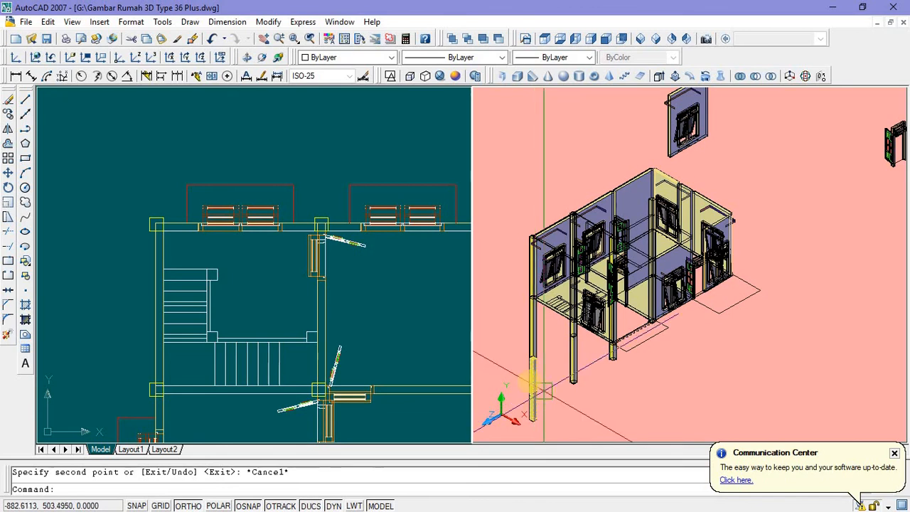
left_click(428, 337)
left_click(430, 338)
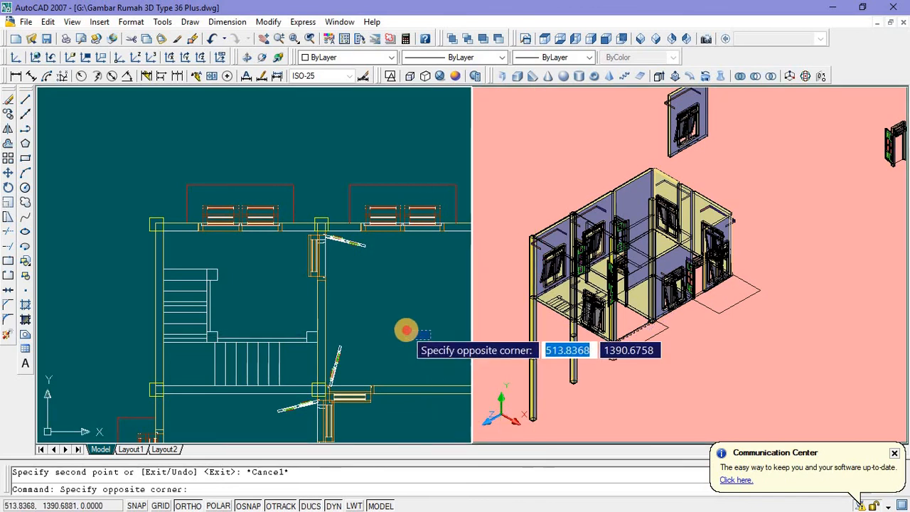
left_click(406, 329)
scroll(408, 302, "down", 4)
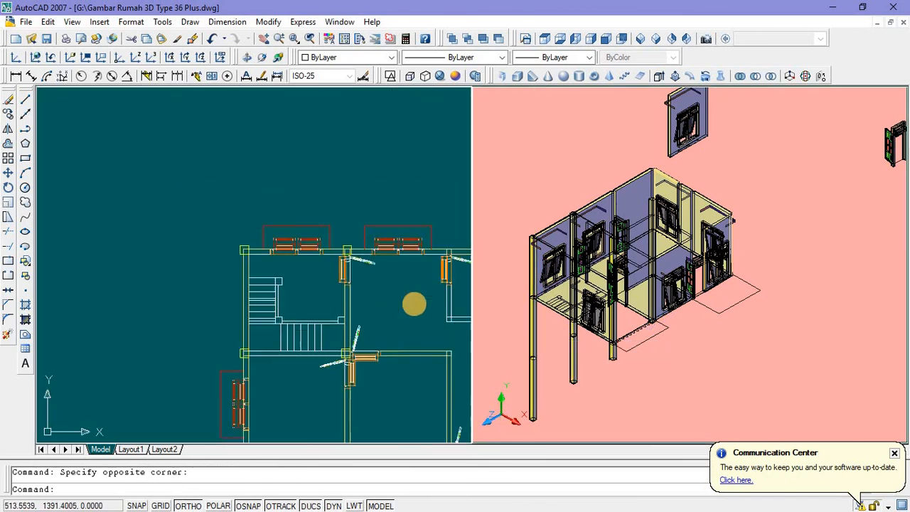
left_click(565, 389)
scroll(569, 377, "up", 3)
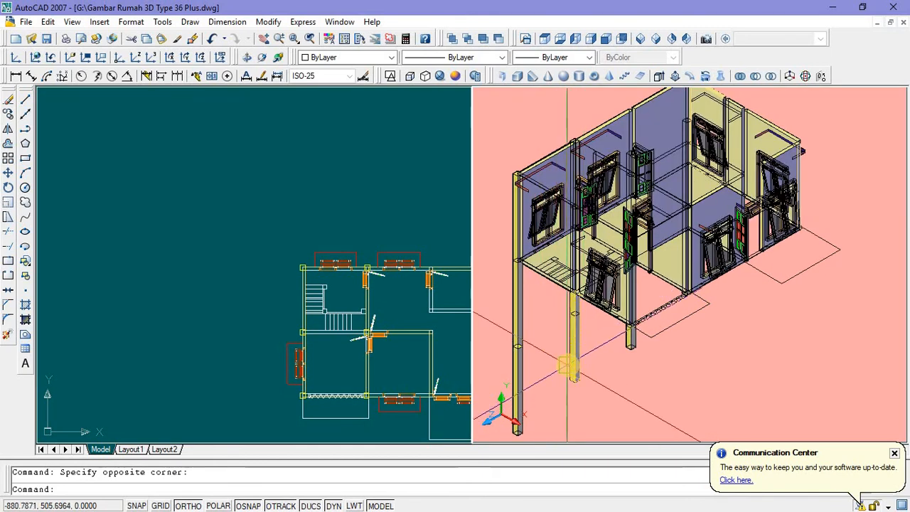
left_click(569, 366)
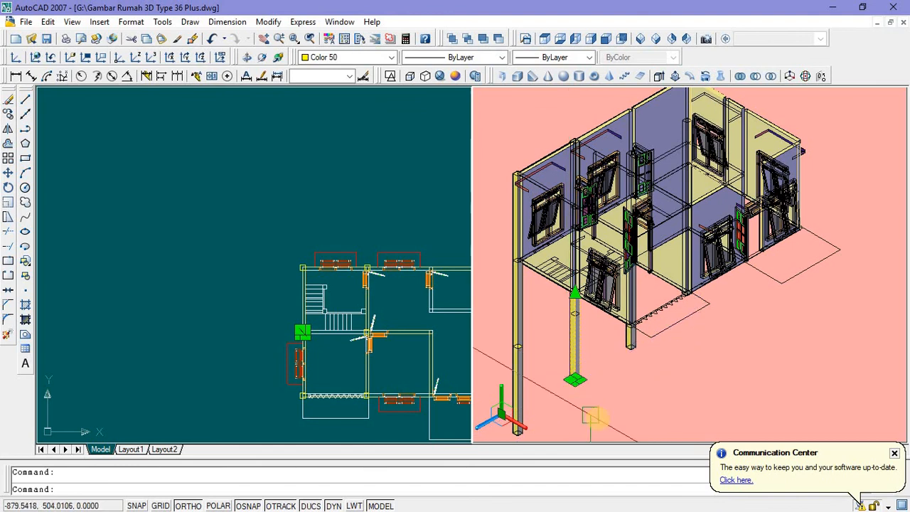
left_click(607, 411)
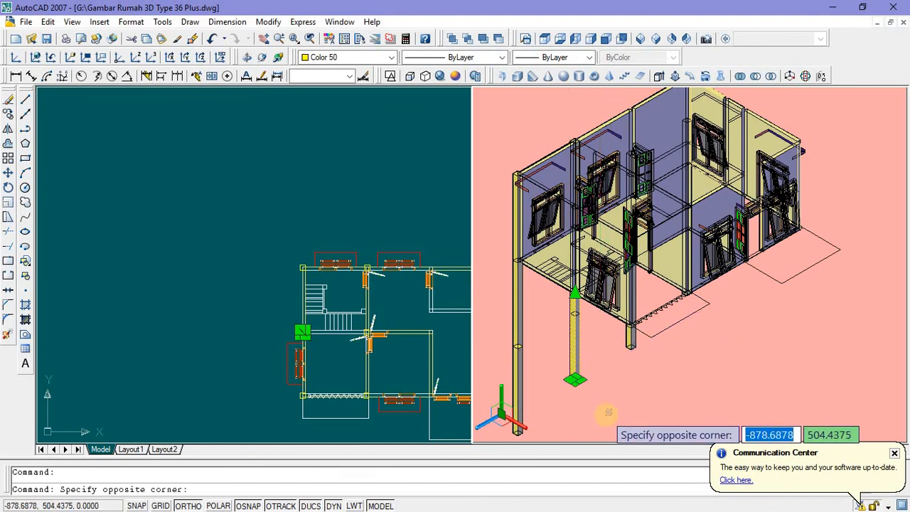
key("Escape")
left_click(607, 414)
left_click(545, 417)
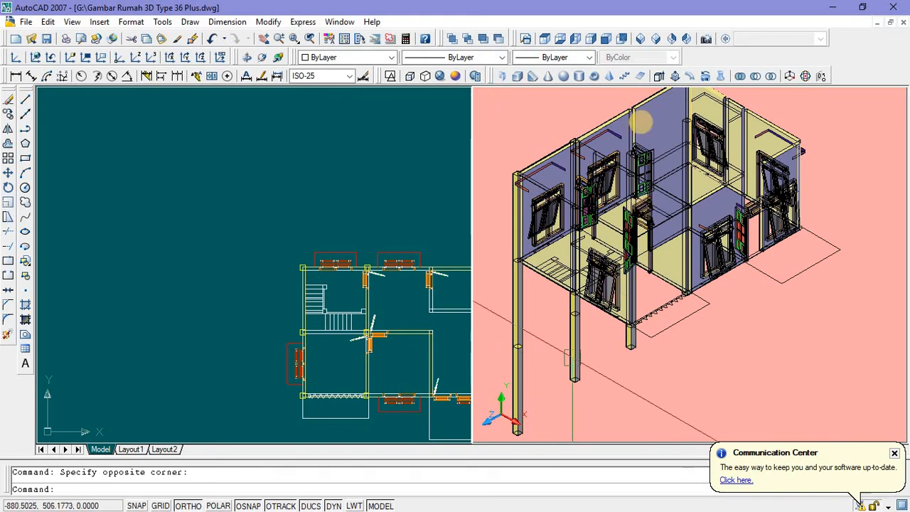
Step: Set the 3D viewport to the southwest isometric view with the whole model in sight
left_click(548, 42)
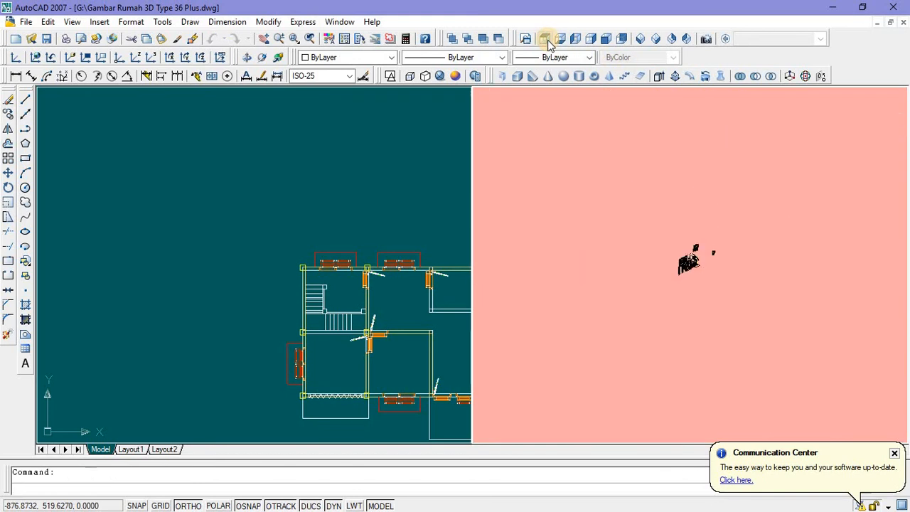
middle_click_drag(700, 262, 653, 245)
scroll(561, 177, "up", 9)
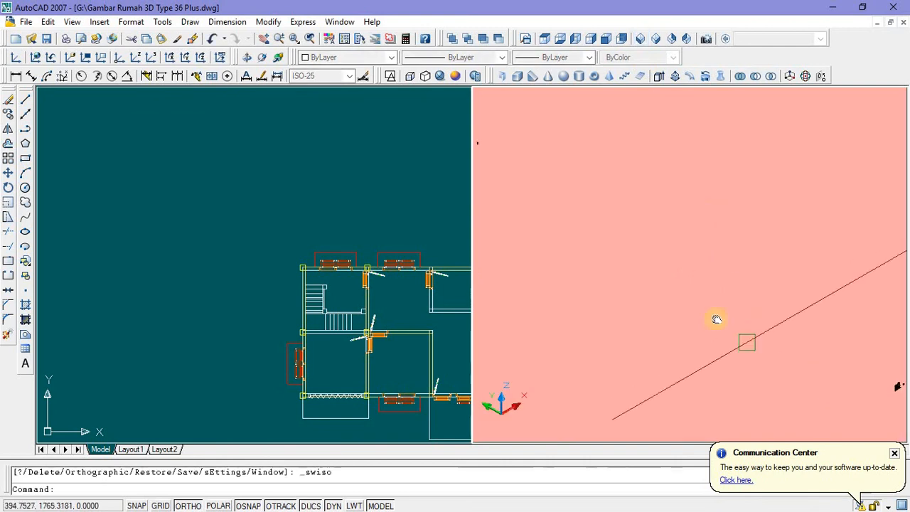
scroll(720, 302, "up", 3)
Step: Erase the loose window and door objects lying outside the house in the plan view
left_click(451, 216)
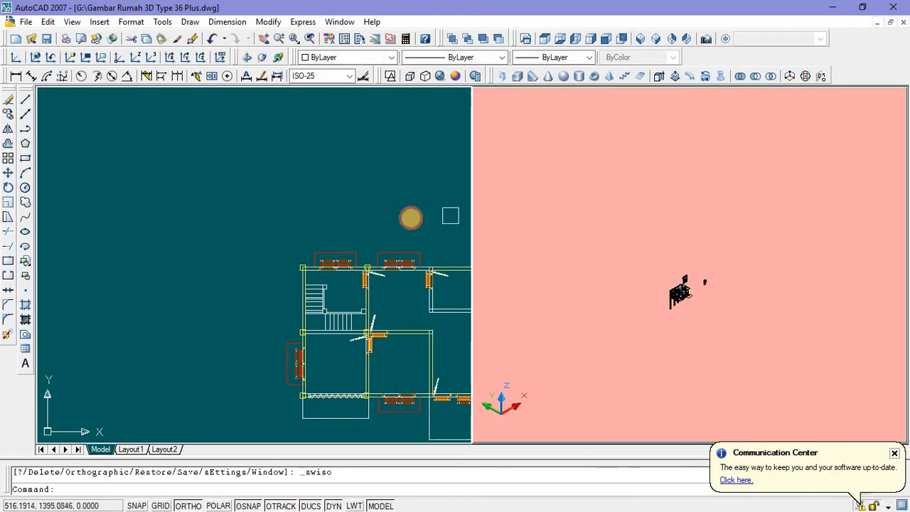
scroll(410, 217, "down", 6)
middle_click_drag(424, 242, 225, 207)
scroll(222, 185, "up", 4)
left_click(238, 152)
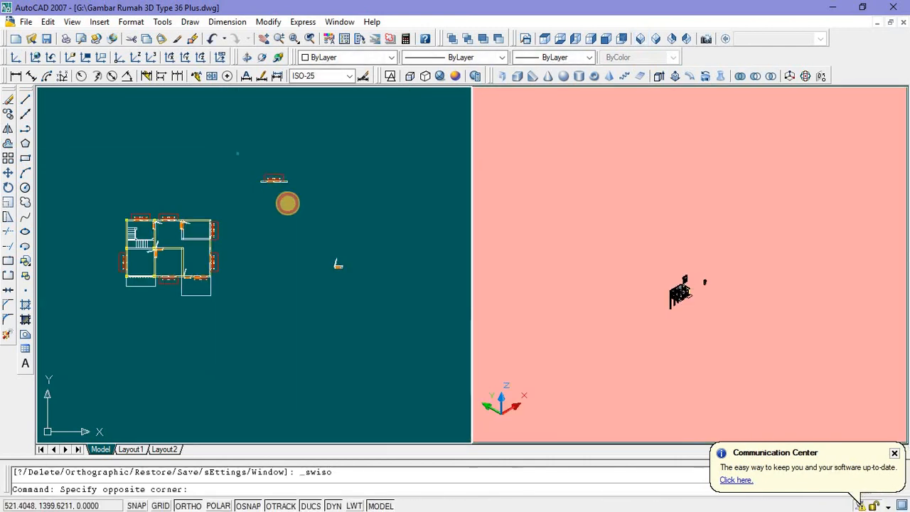
left_click(298, 203)
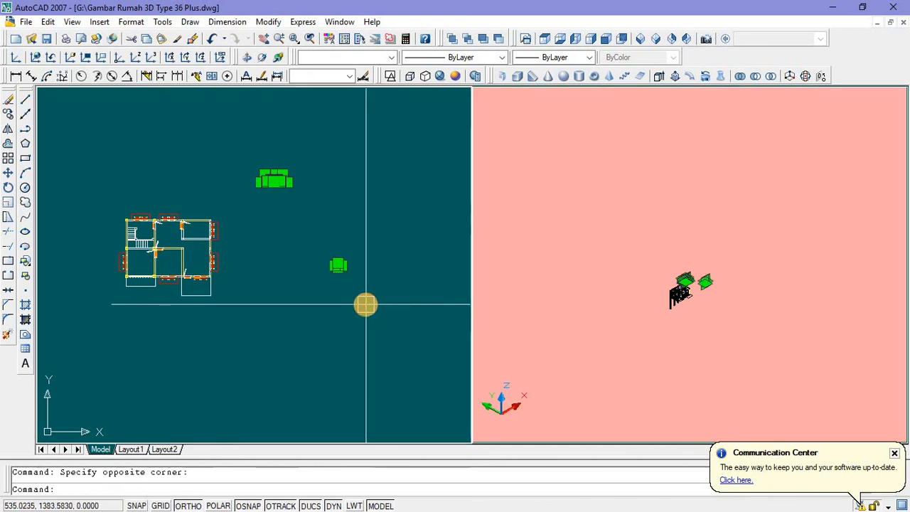
key("Delete")
Step: Orbit around the house and examine the heights of the columns above and below the walls
scroll(696, 302, "up", 4)
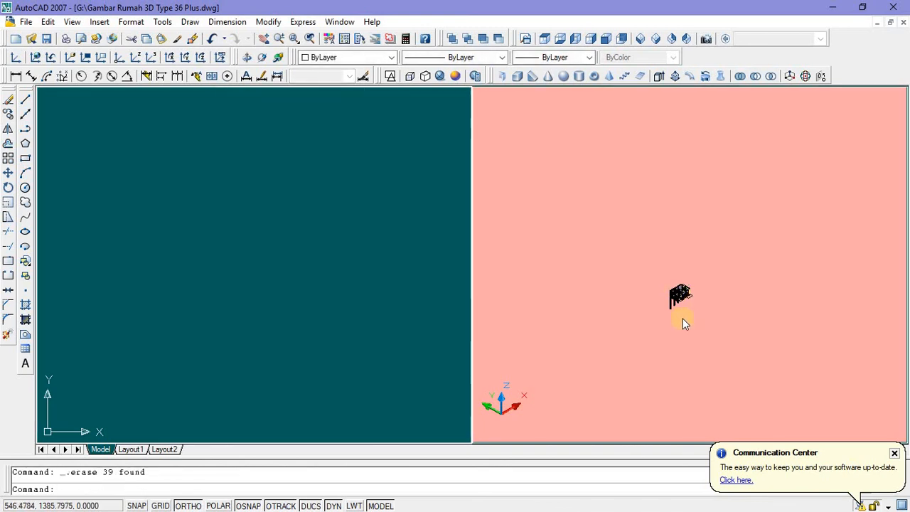
scroll(674, 324, "down", 4)
scroll(636, 325, "down", 2)
left_click(642, 310)
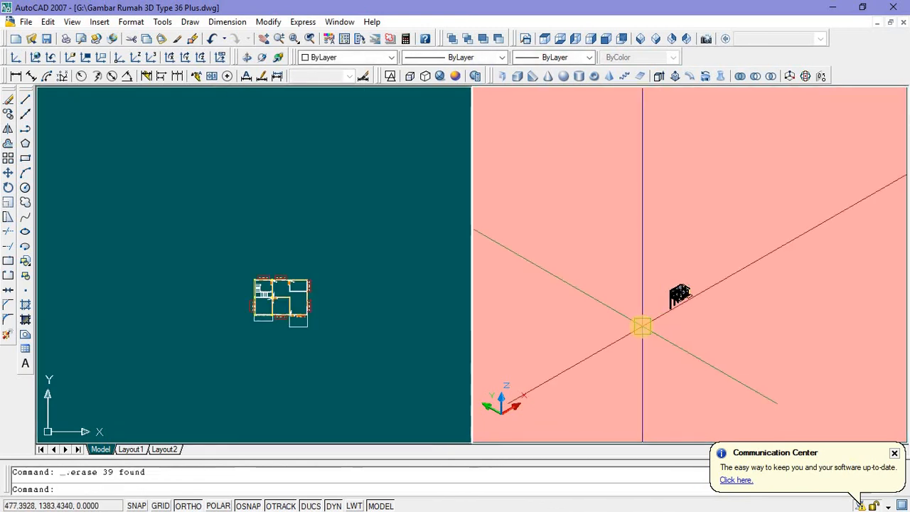
scroll(668, 300, "up", 3)
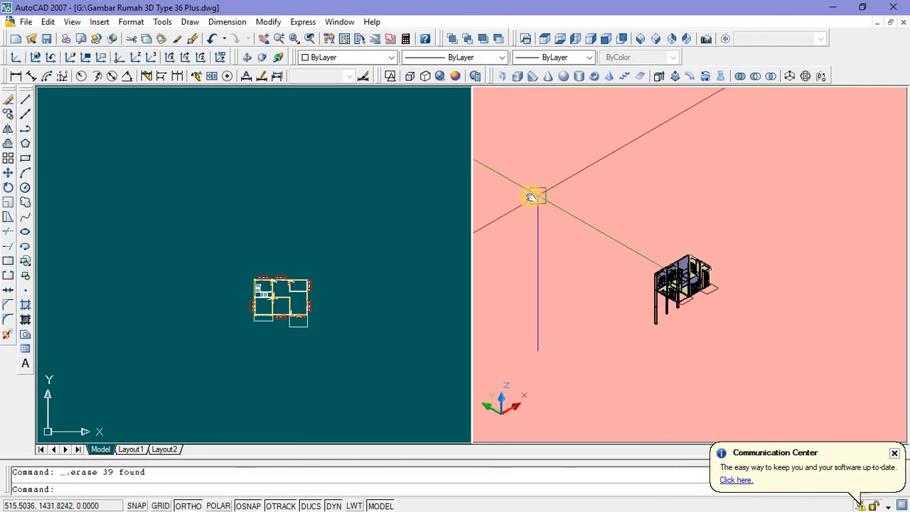
middle_click_drag(530, 197, 502, 197)
left_click(278, 58)
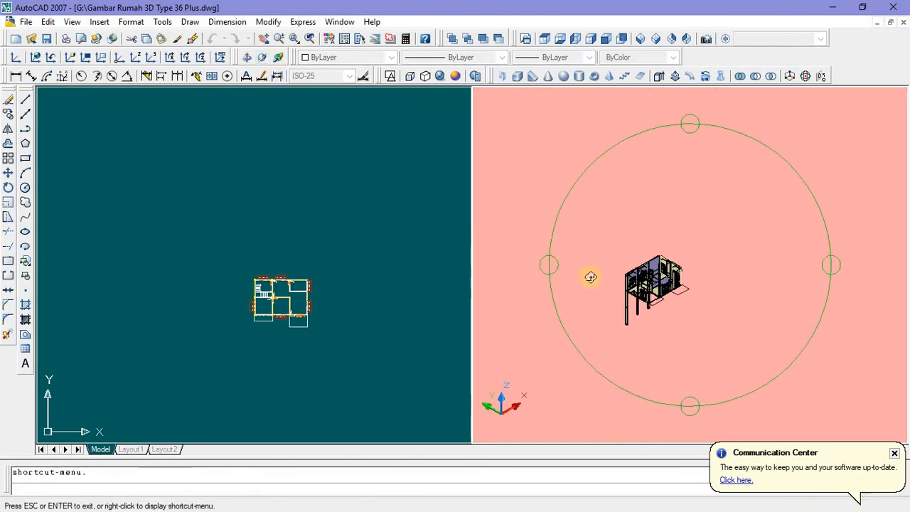
left_click_drag(636, 297, 587, 255)
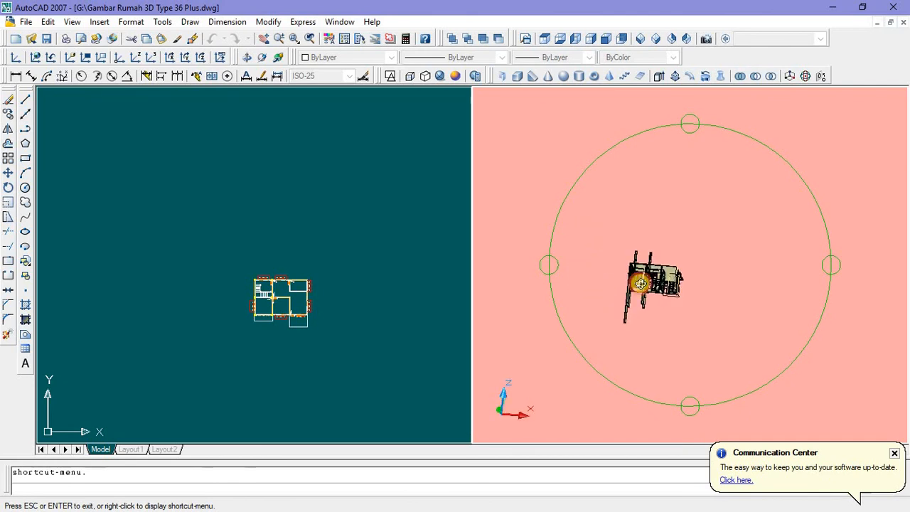
left_click_drag(622, 277, 759, 268)
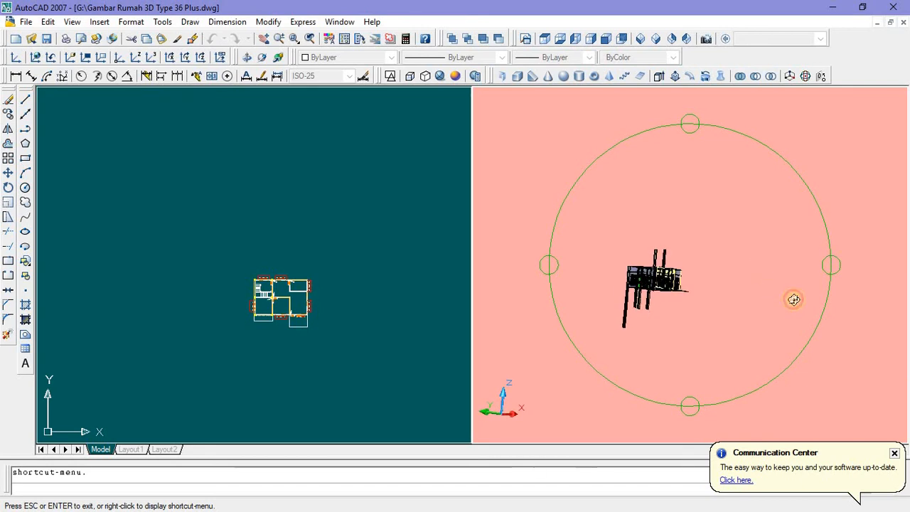
left_click_drag(794, 299, 770, 290)
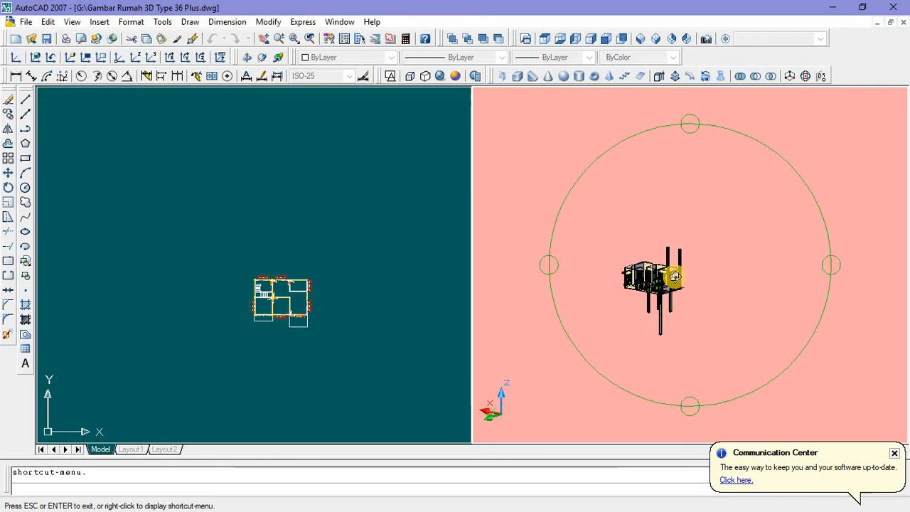
scroll(676, 268, "up", 5)
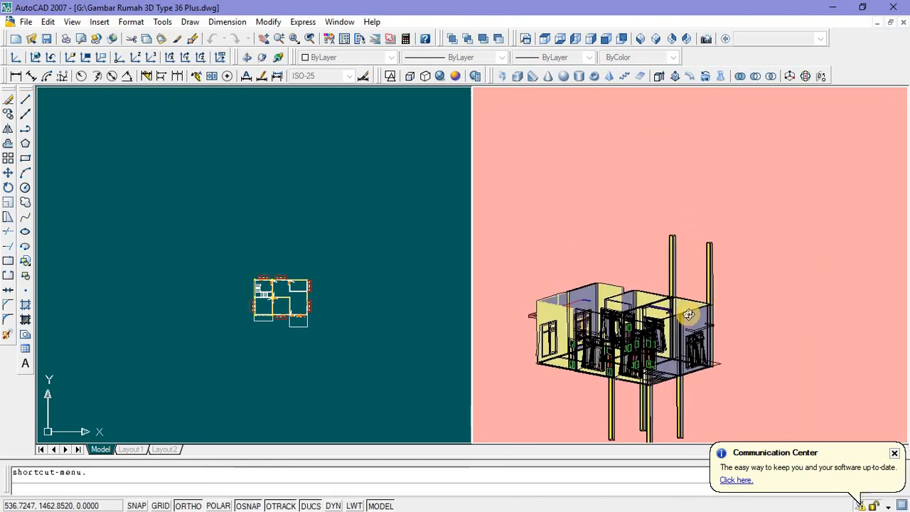
scroll(726, 281, "up", 2)
left_click_drag(725, 281, 718, 216)
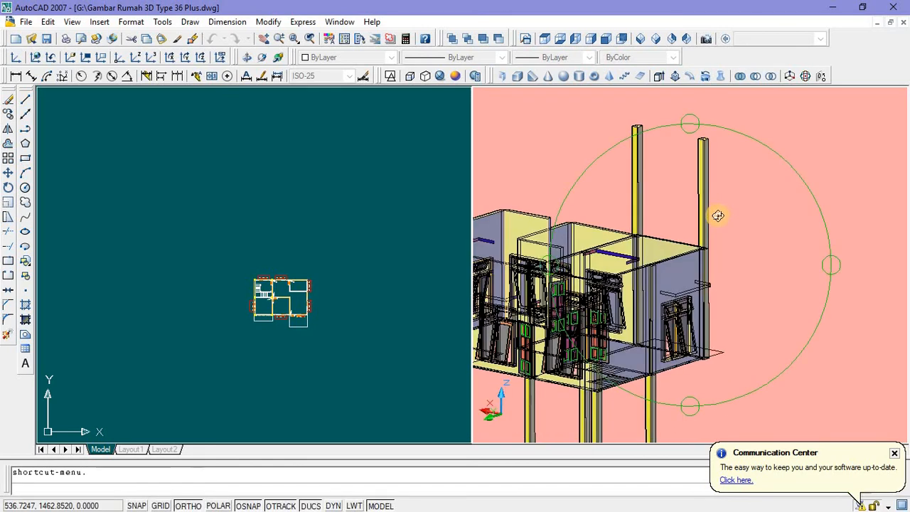
key("Escape")
left_click(703, 204)
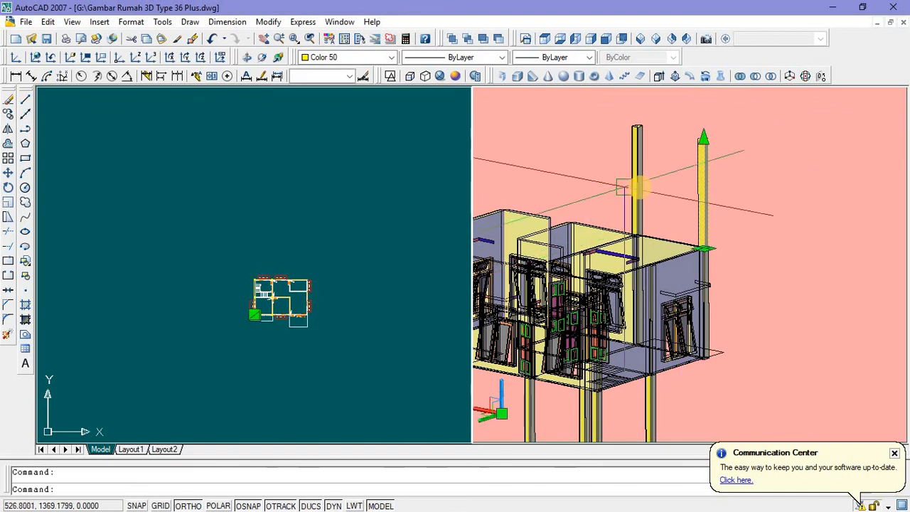
left_click(637, 187)
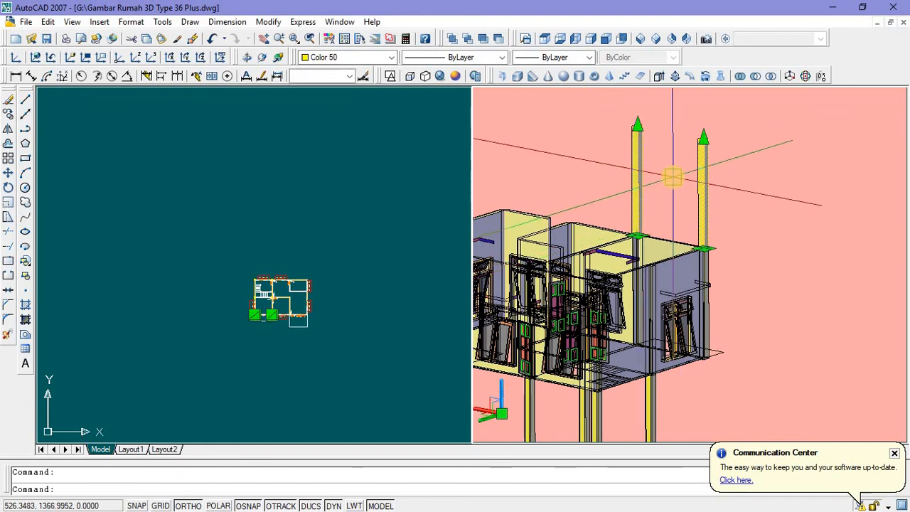
middle_click_drag(667, 347, 672, 234)
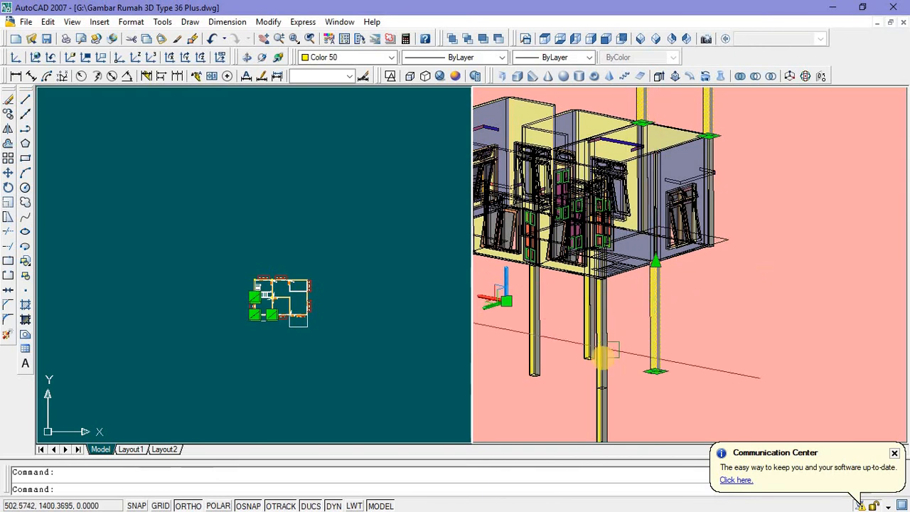
key("Escape")
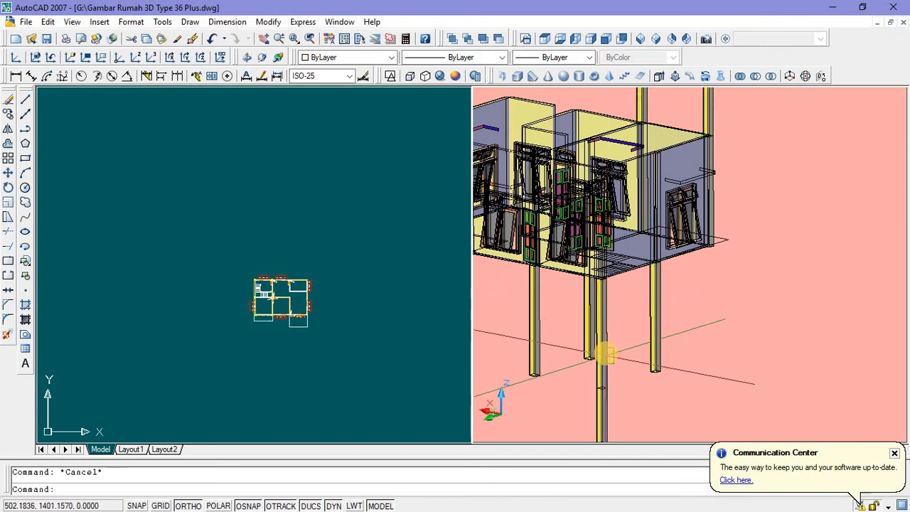
Step: Erase all the misplaced columns hanging below the house floor
left_click(602, 346)
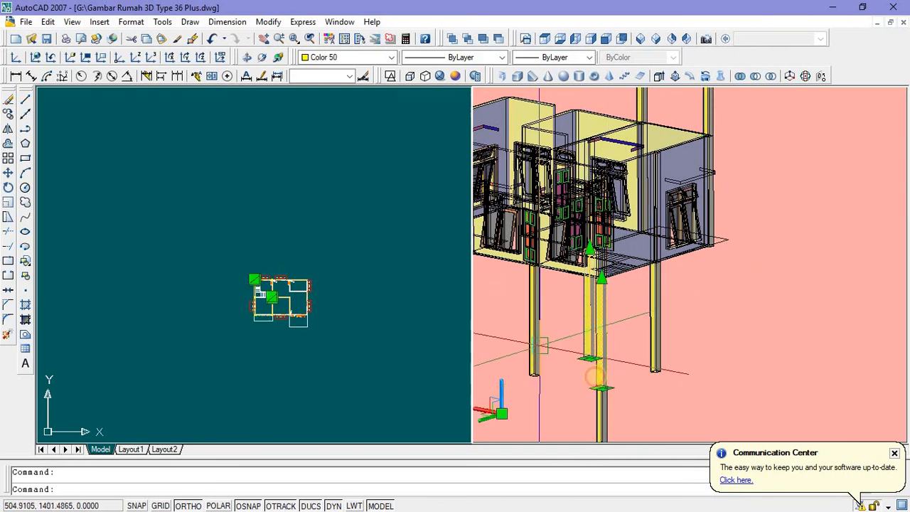
mouse_move(612, 406)
middle_mouse_down()
mouse_move(593, 382)
mouse_move(625, 347)
middle_mouse_up()
key("Delete")
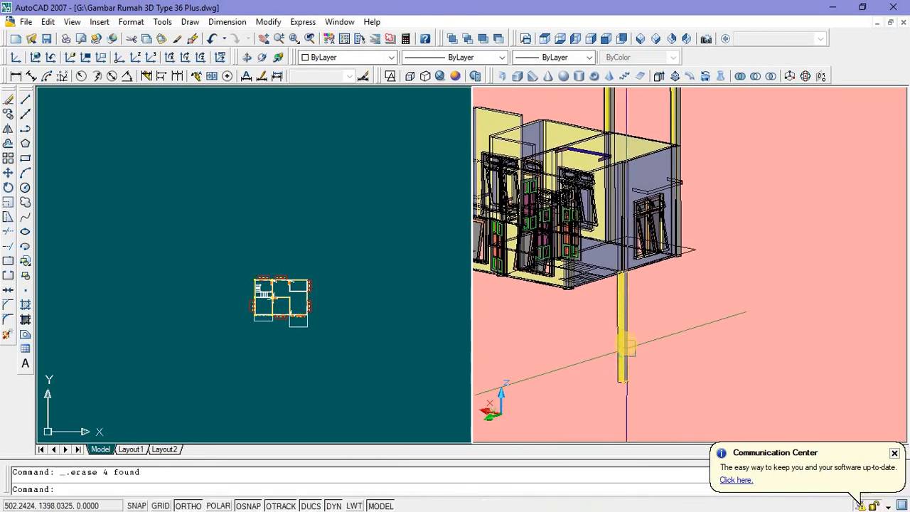
key("Delete")
Step: Copy the two upper columns above the folding-door wall onto the column tops at the outer and inner wall junctions behind it, and end the copy
scroll(623, 171, "up", 4)
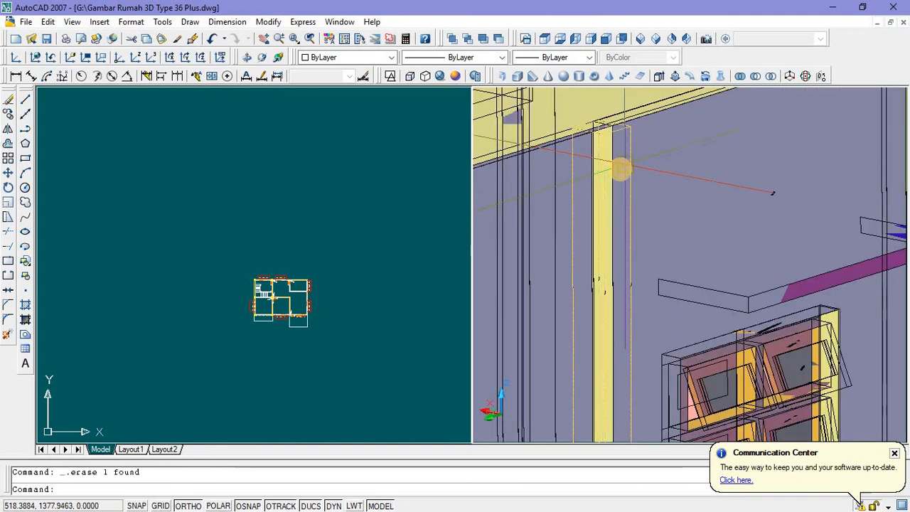
scroll(643, 181, "down", 2)
middle_click_drag(647, 198, 652, 268)
scroll(654, 270, "down", 2)
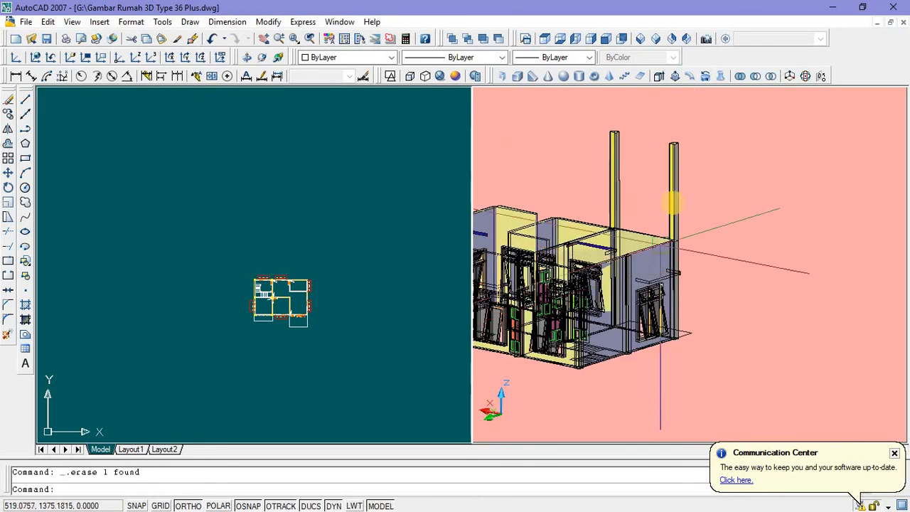
left_click(674, 198)
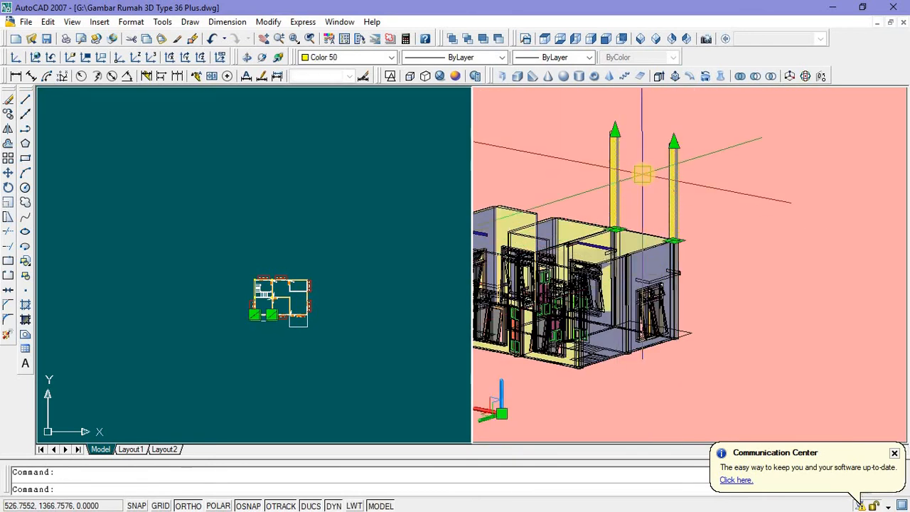
right_click(641, 175)
left_click(654, 327)
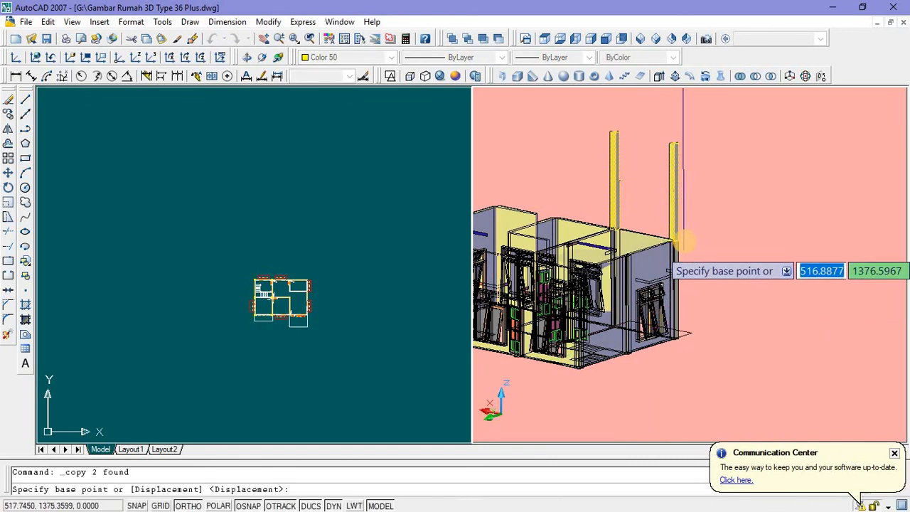
scroll(672, 241, "up", 4)
left_click(661, 237)
scroll(663, 236, "down", 4)
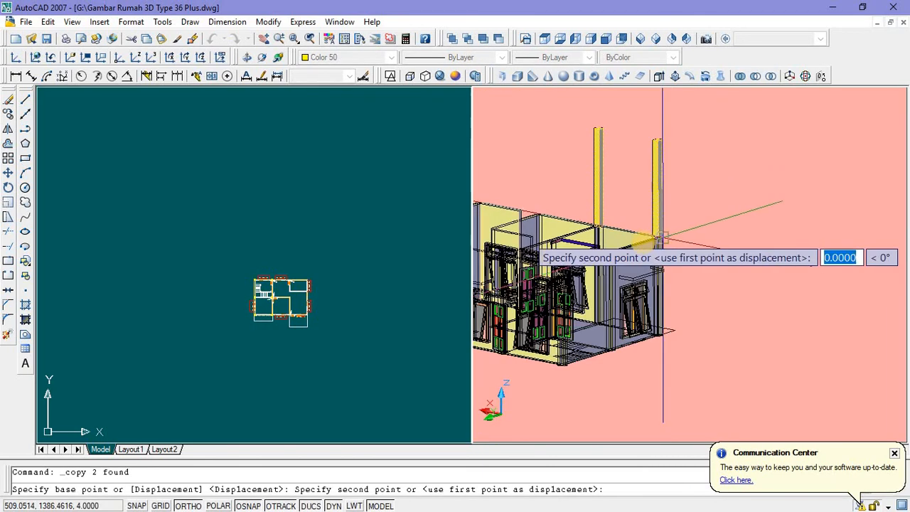
scroll(663, 238, "up", 8)
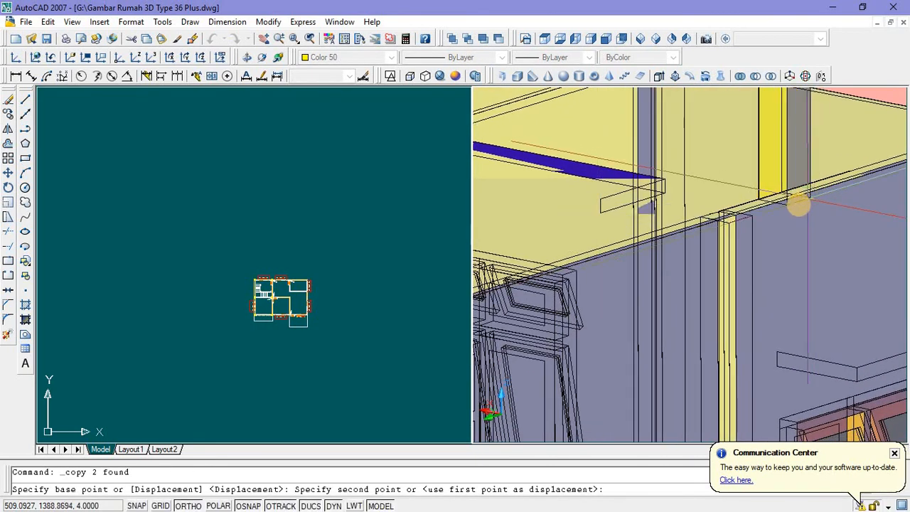
left_click(732, 229)
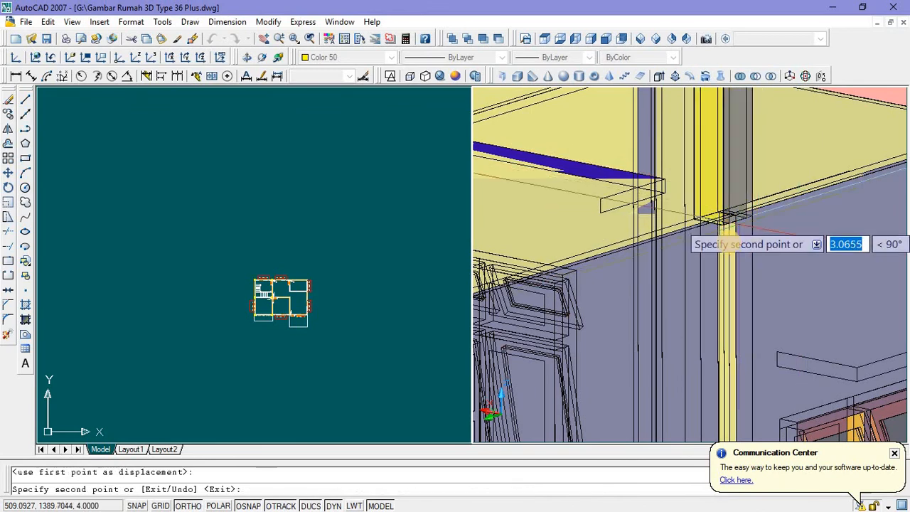
scroll(732, 231, "down", 8)
scroll(693, 280, "up", 5)
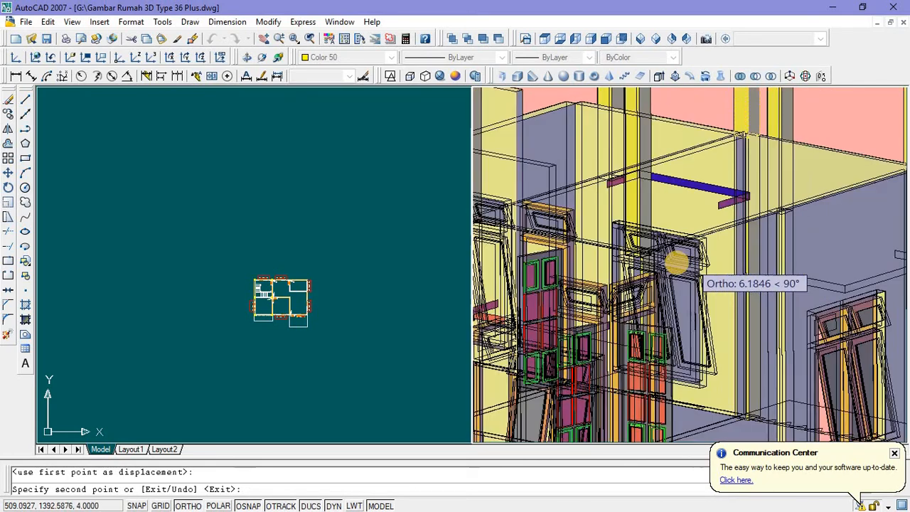
scroll(824, 242, "down", 8)
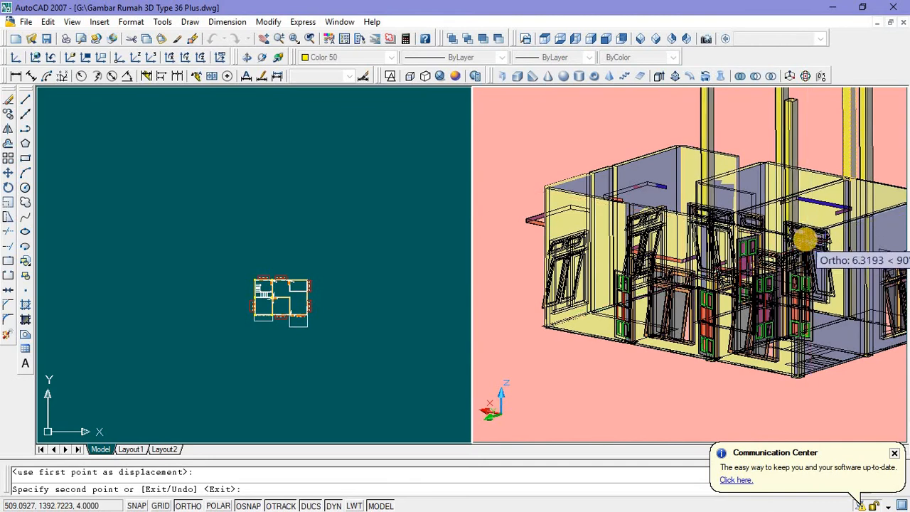
scroll(805, 239, "up", 8)
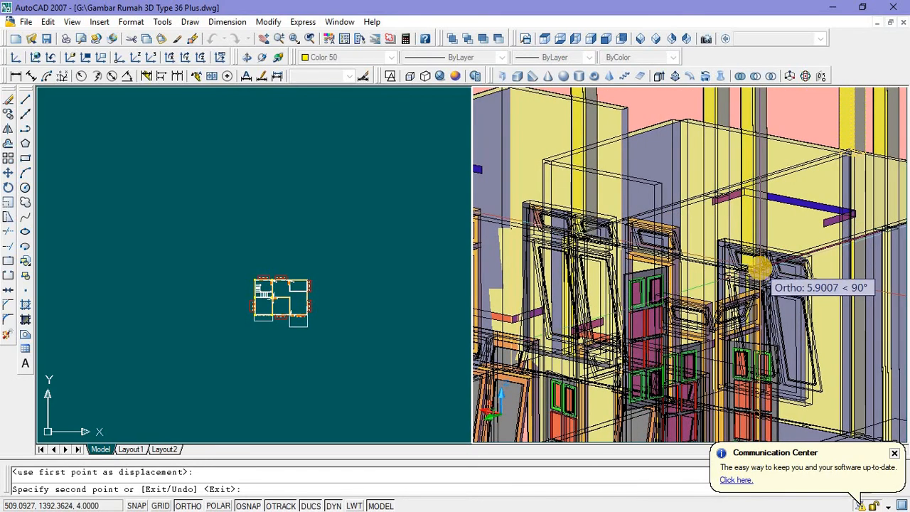
key("Escape")
Step: Copy the two upper columns behind the folding-door wall onto the outer corner and inner junction of the back wall, and end the copy
scroll(770, 221, "down", 6)
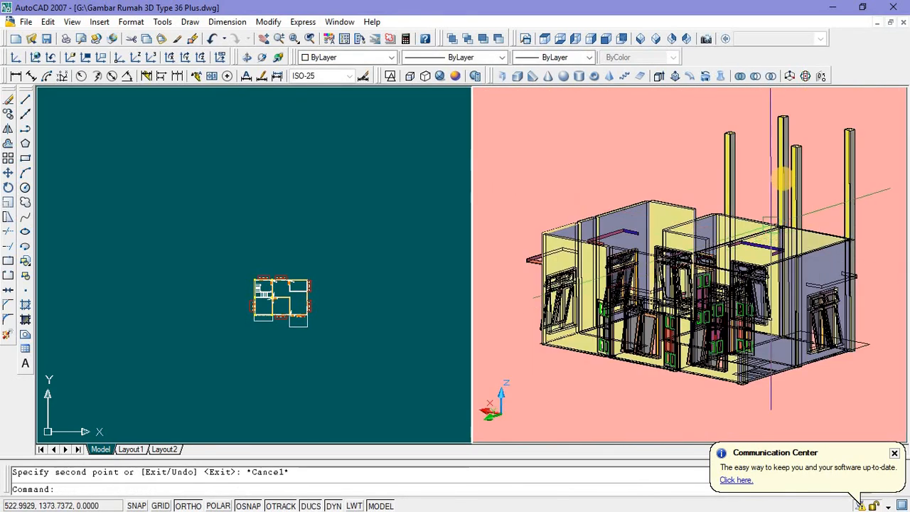
left_click(799, 180)
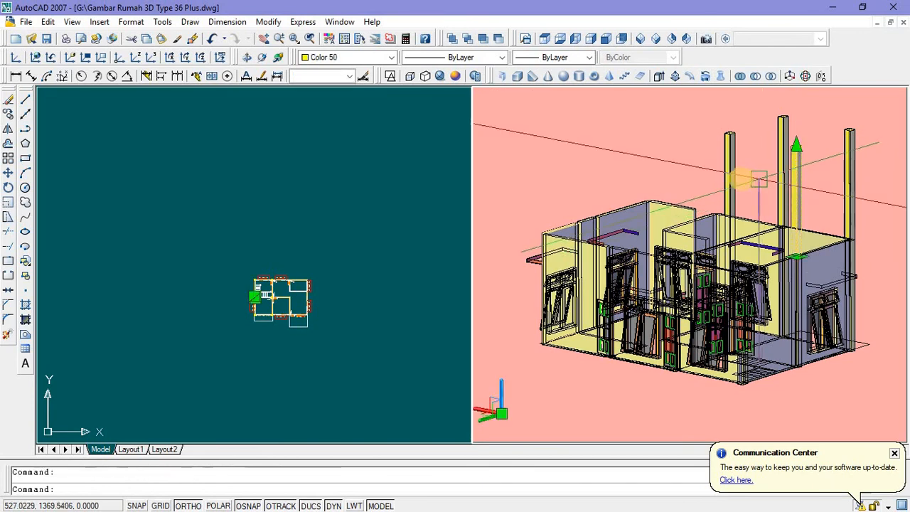
right_click(281, 185)
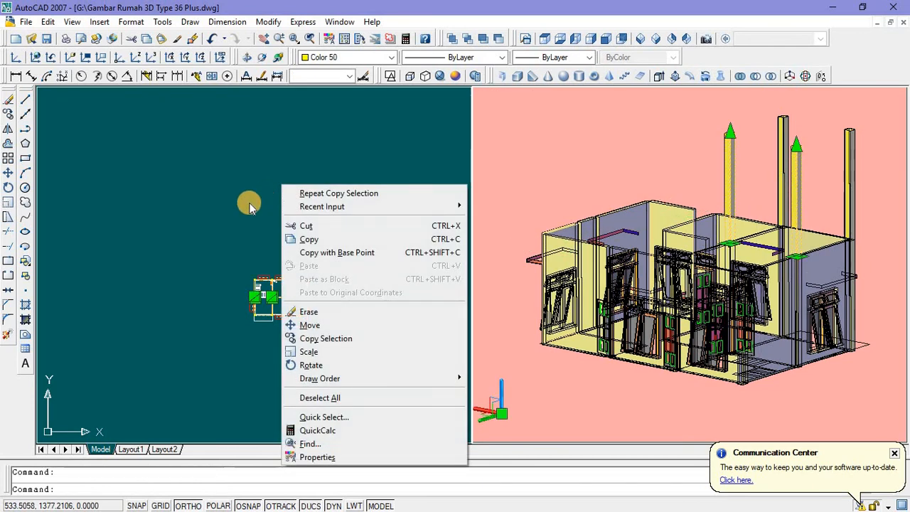
left_click(249, 203)
right_click(261, 205)
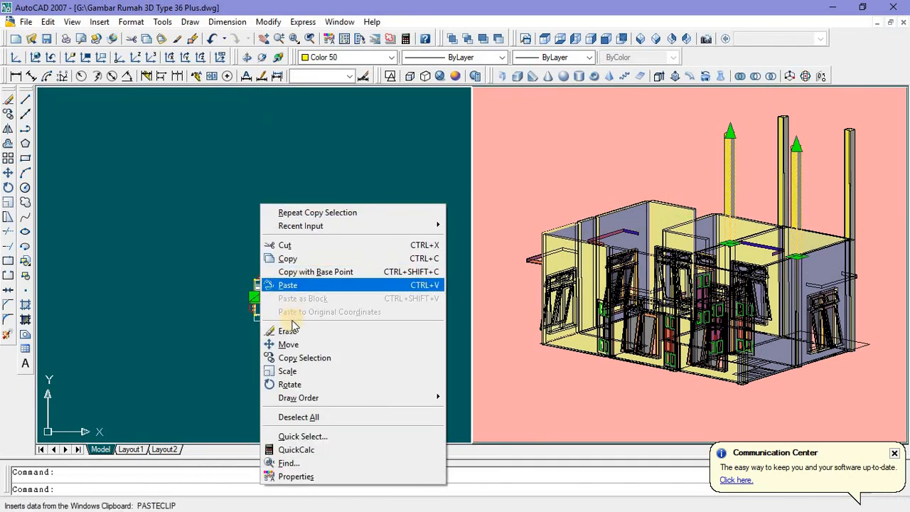
left_click(286, 358)
scroll(284, 318, "up", 10)
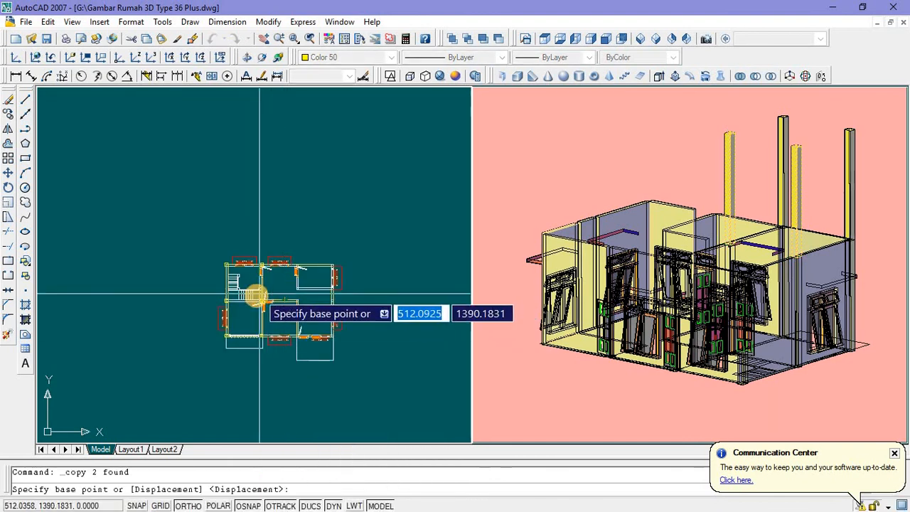
left_click(277, 320)
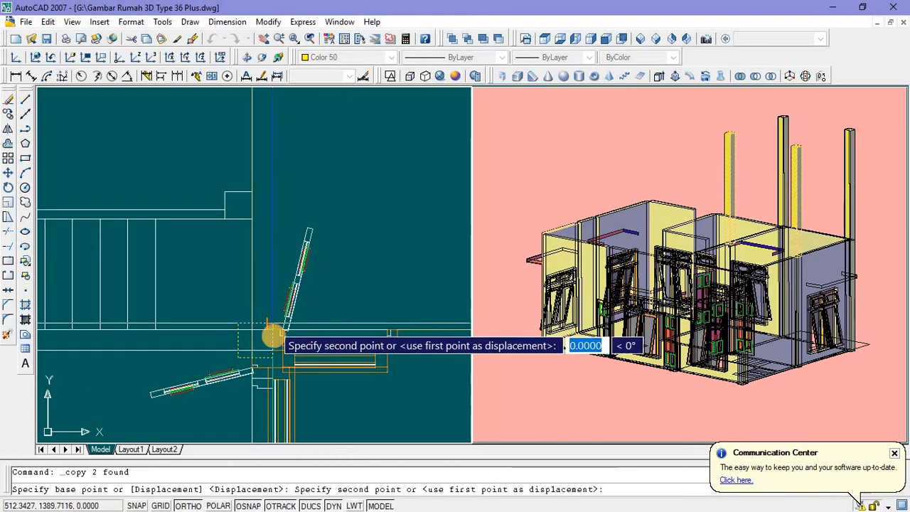
scroll(288, 213, "down", 5)
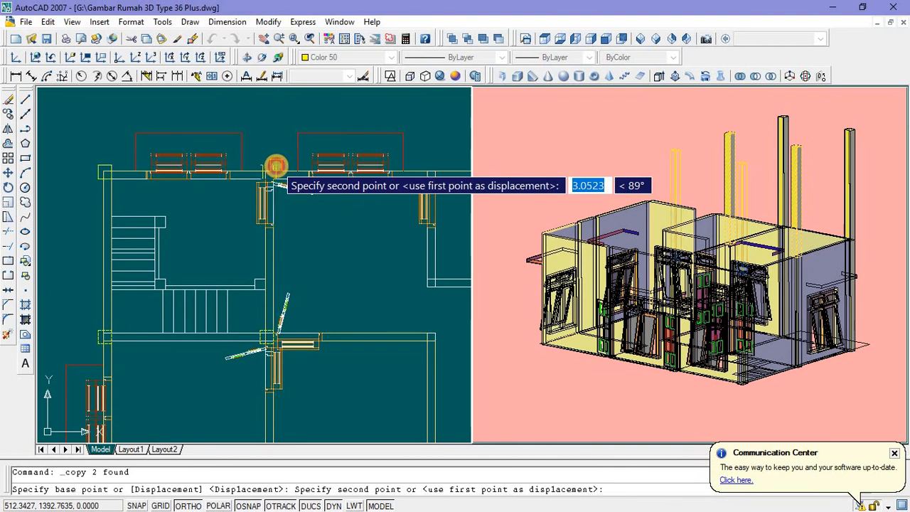
left_click(276, 170)
key("Escape")
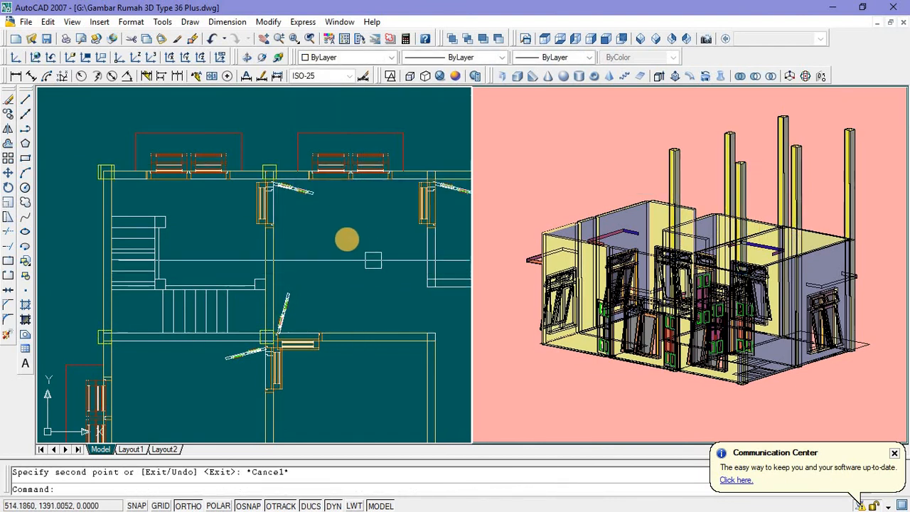
Step: Draw a rectangle over the outer side wall in plan, from the back corner column to the column beside the folding door
scroll(345, 239, "down", 4)
scroll(345, 244, "up", 4)
middle_click_drag(346, 243, 370, 233)
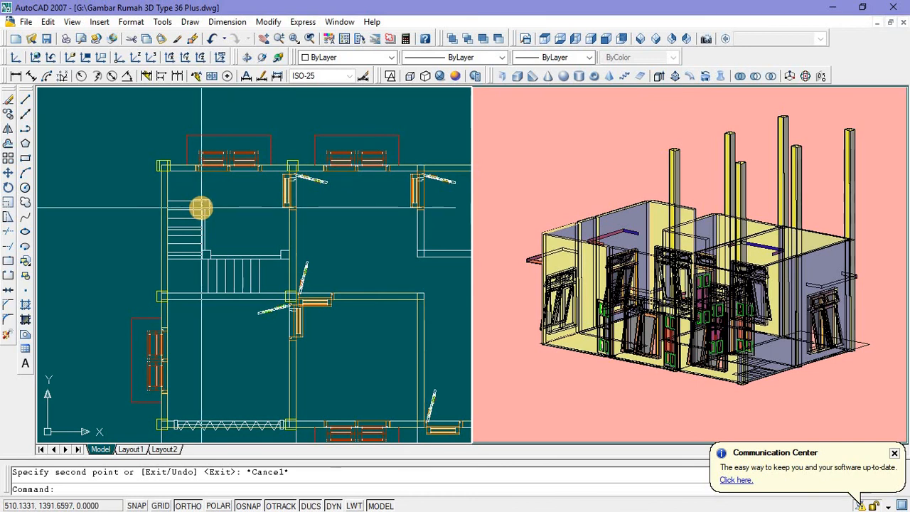
left_click(25, 159)
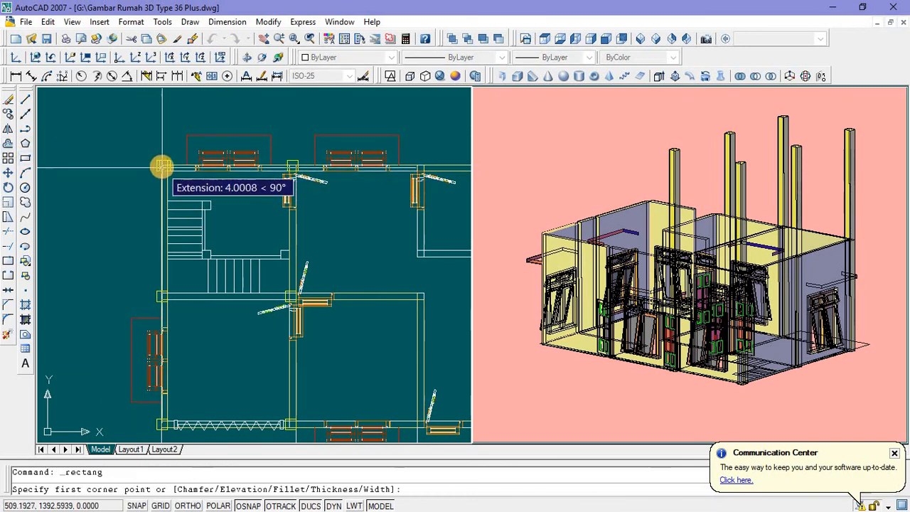
scroll(161, 166, "up", 5)
left_click(161, 165)
scroll(164, 166, "down", 4)
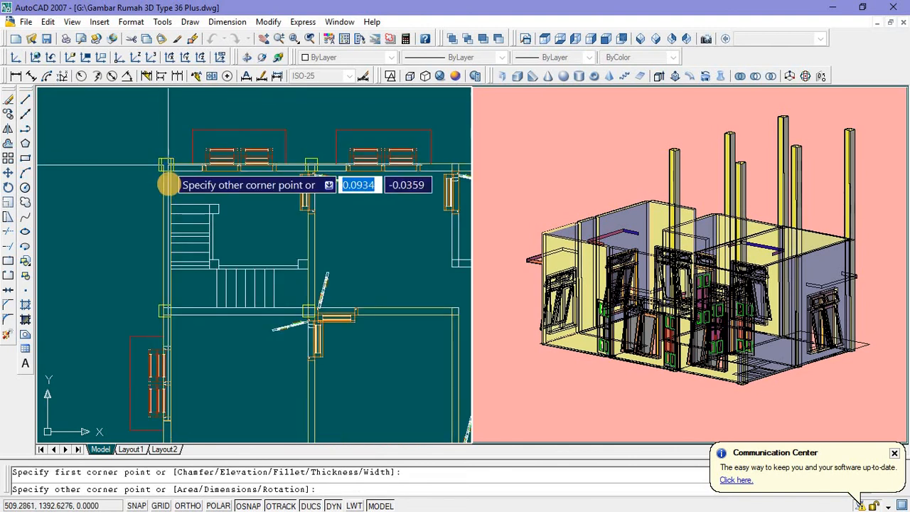
middle_click_drag(168, 270, 184, 193)
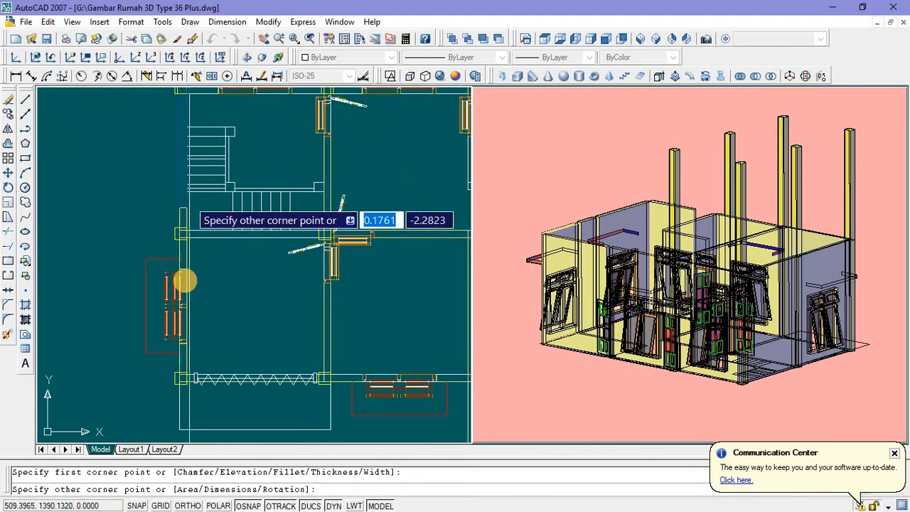
scroll(182, 373, "up", 4)
left_click(177, 369)
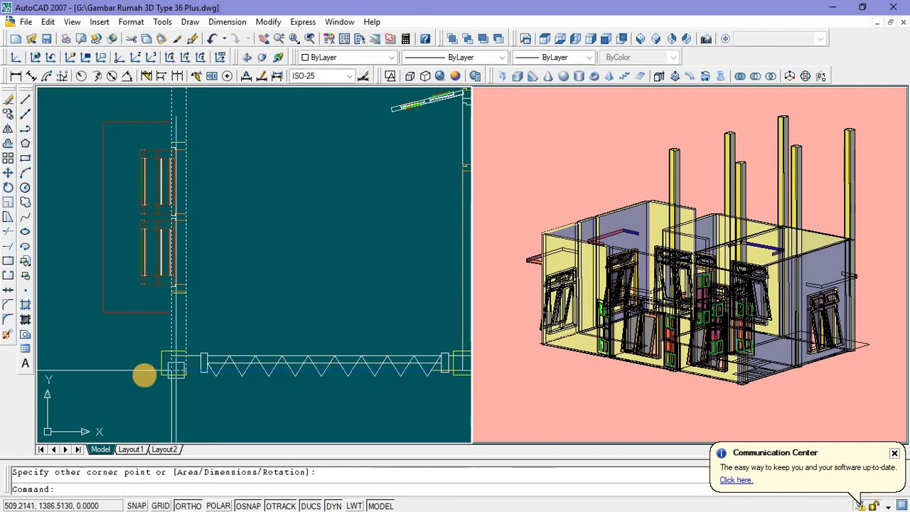
scroll(145, 374, "down", 4)
Step: Draw a rectangle about 0.15 by 6.2 over the inner wall line, from the back-wall junction to the junction at the folding door's inner end
right_click(317, 196)
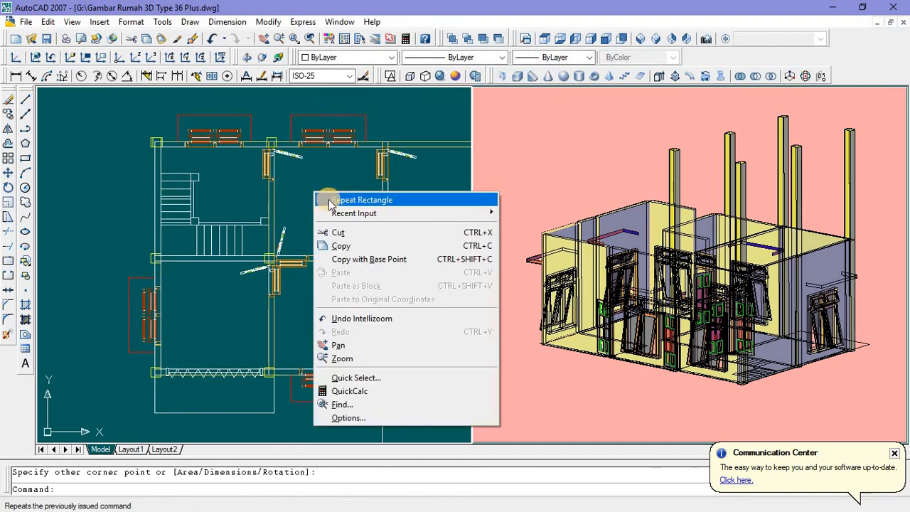
left_click(321, 200)
scroll(267, 145, "up", 4)
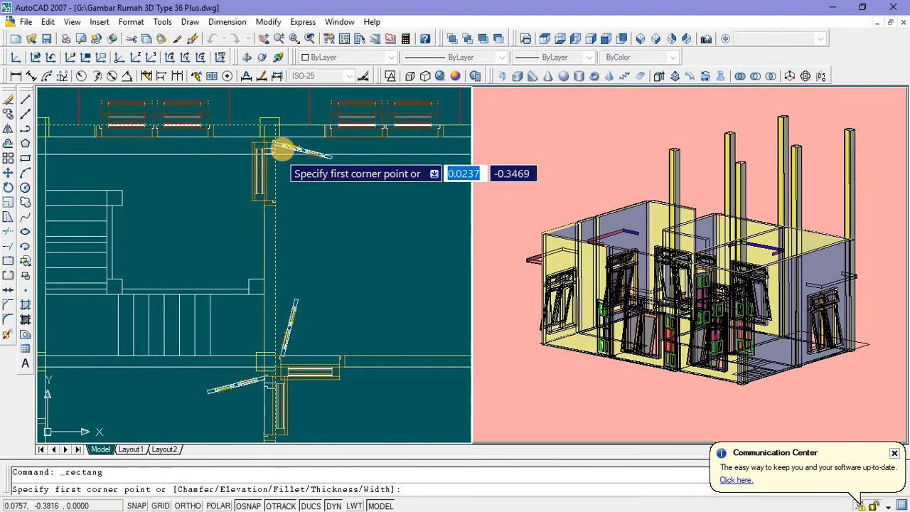
left_click(263, 128)
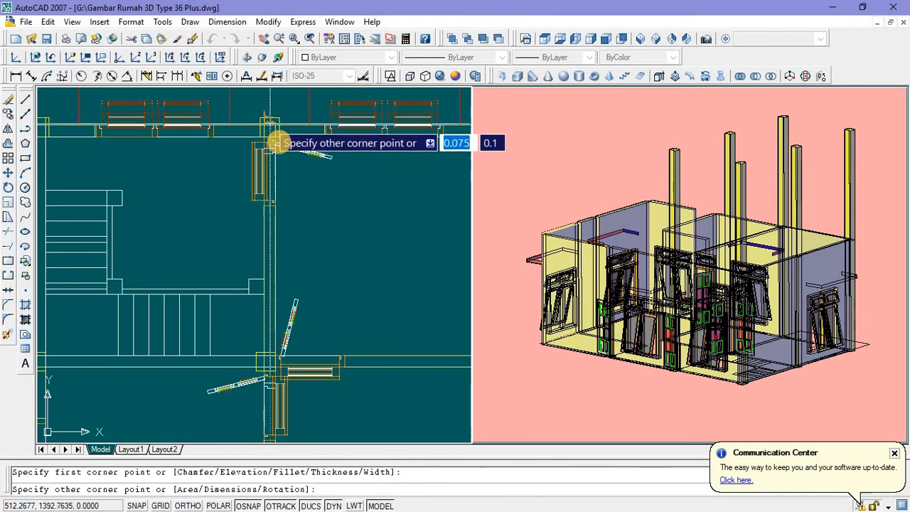
scroll(278, 141, "down", 4)
scroll(273, 309, "up", 5)
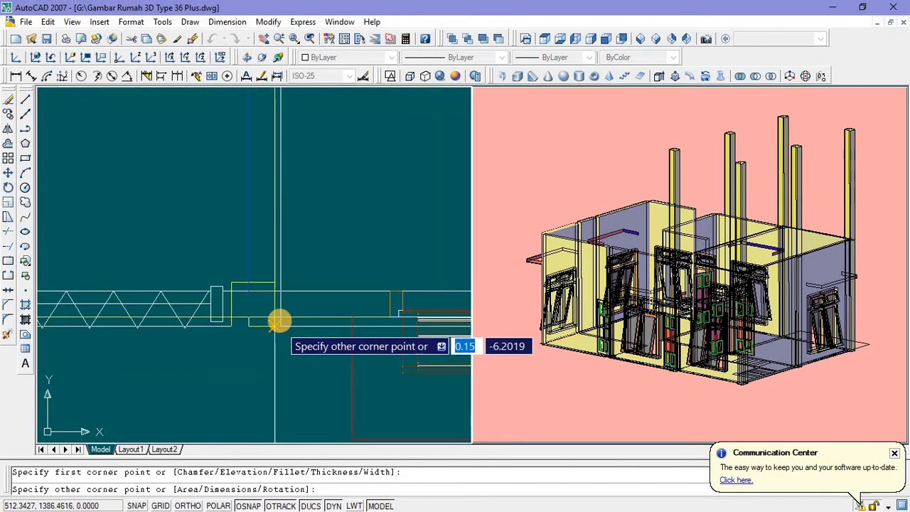
left_click(273, 318)
scroll(277, 334, "down", 4)
scroll(213, 320, "up", 4)
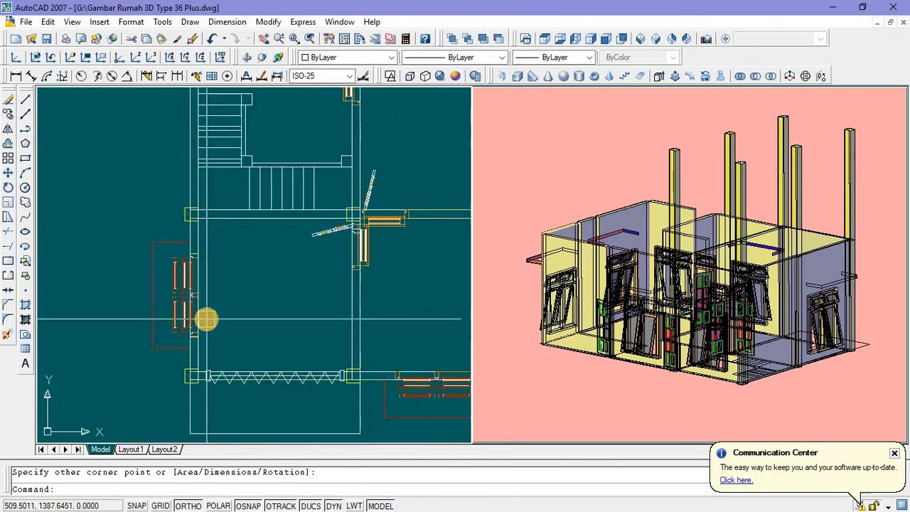
Step: Extrude the rectangle along the outer side wall to a height of 3
left_click(199, 355)
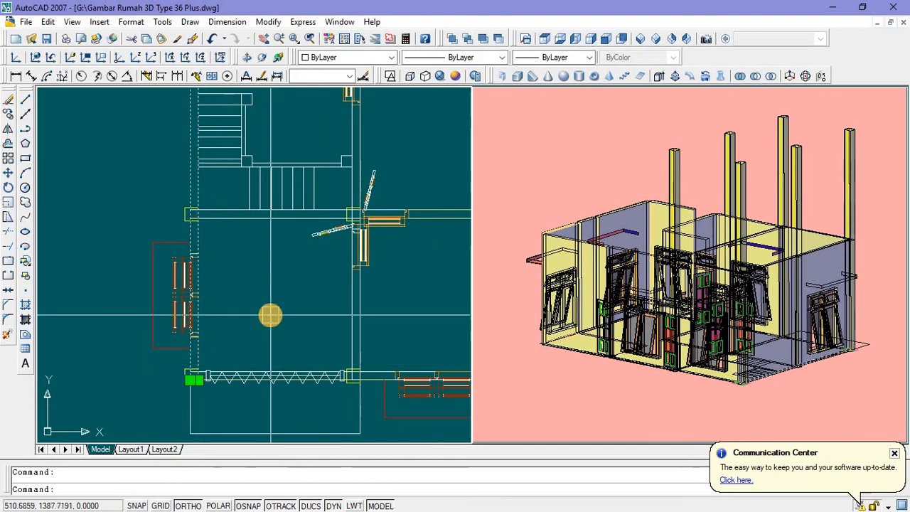
type("ext")
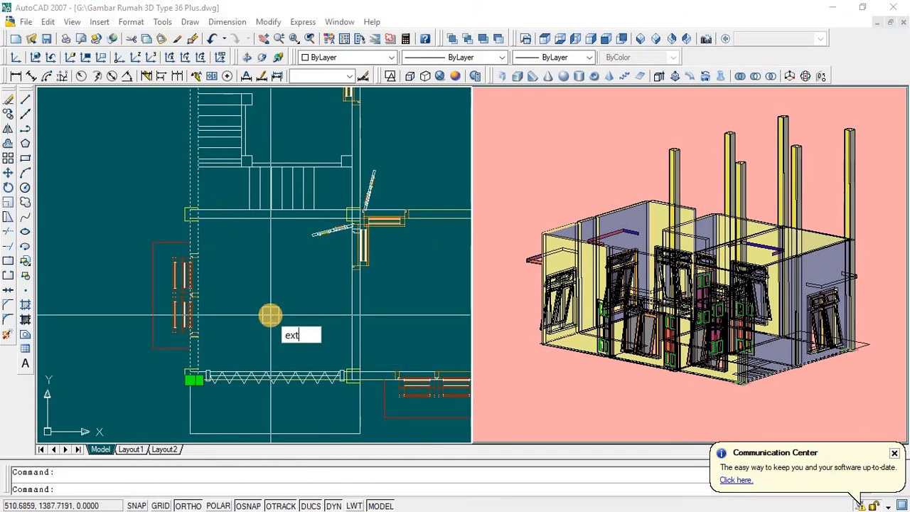
key("Return")
middle_click_drag(261, 278, 293, 406)
middle_click_drag(239, 147, 244, 150)
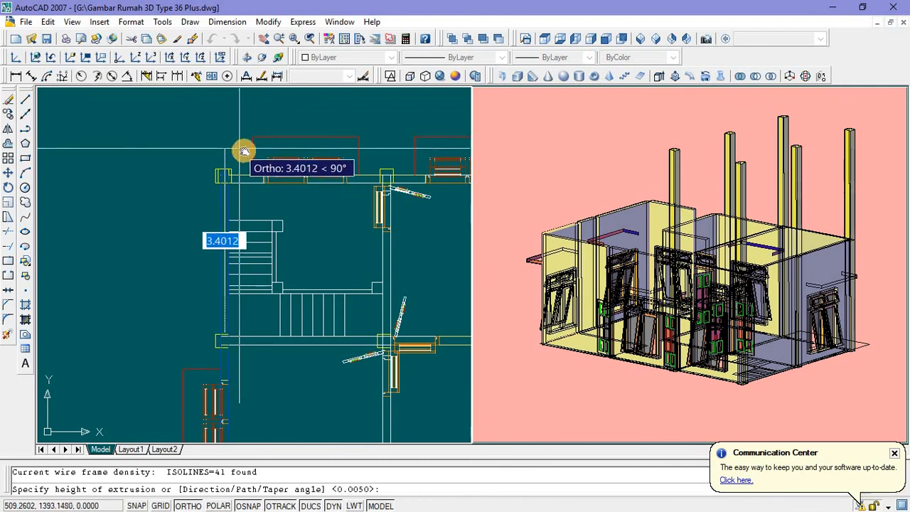
scroll(255, 127, "down", 4)
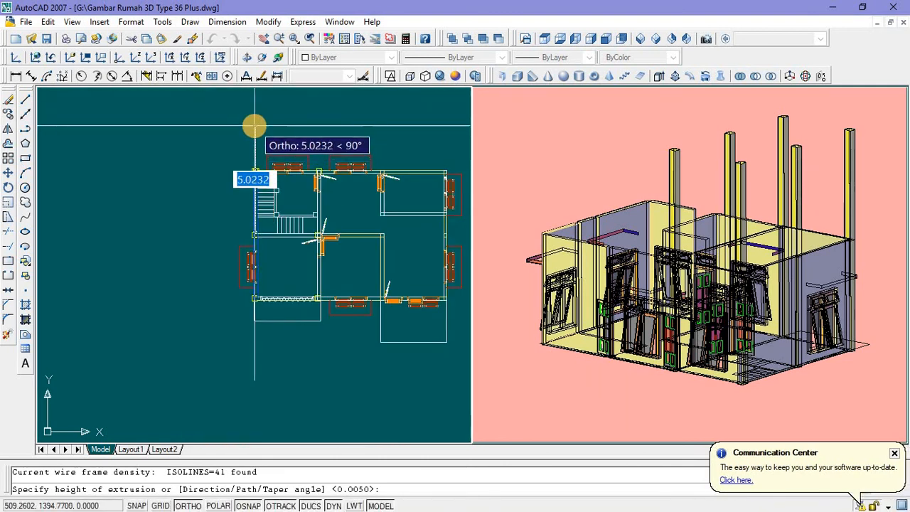
type("3")
key("Return")
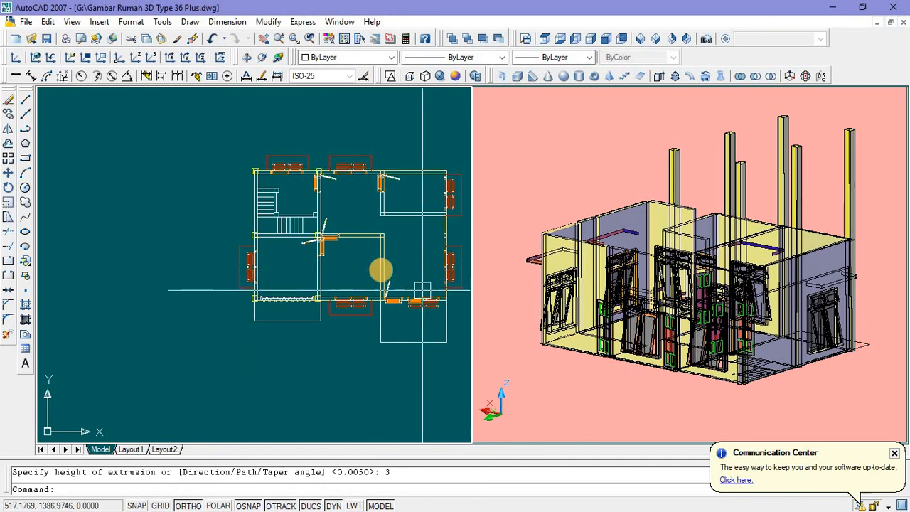
scroll(266, 205, "up", 2)
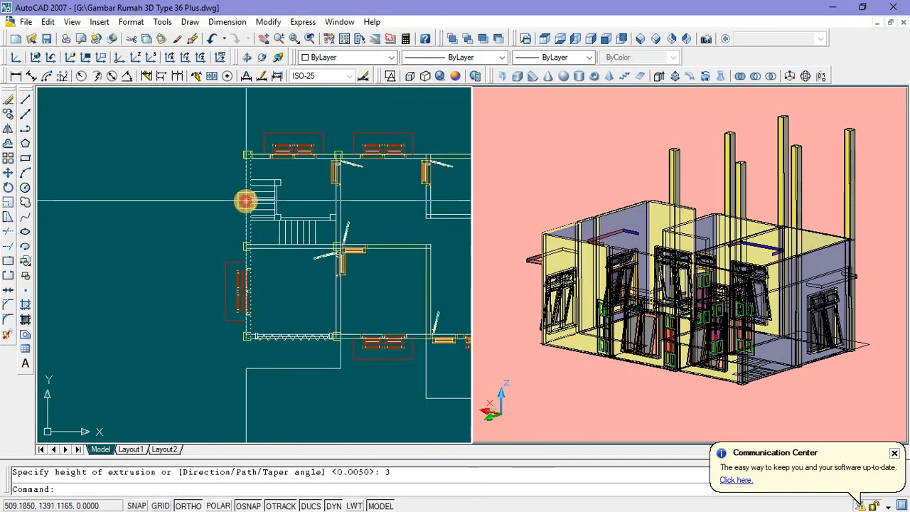
right_click(216, 200)
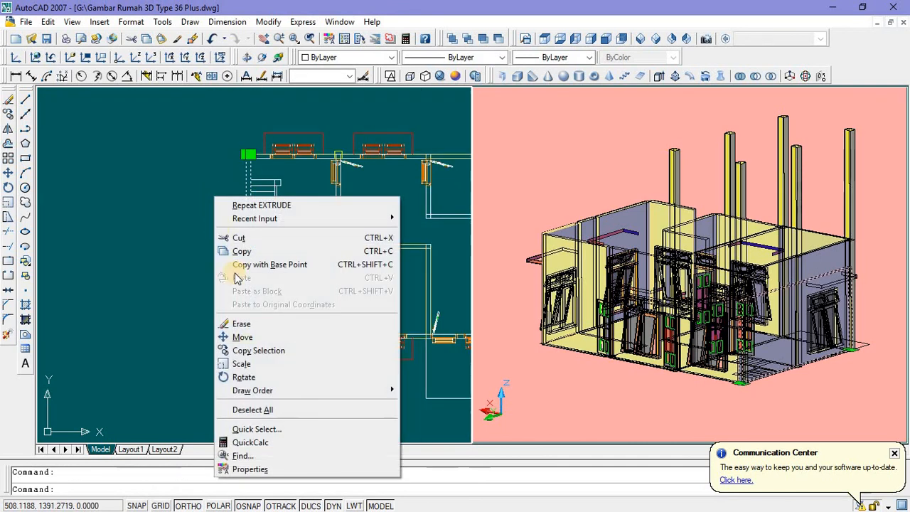
left_click(245, 337)
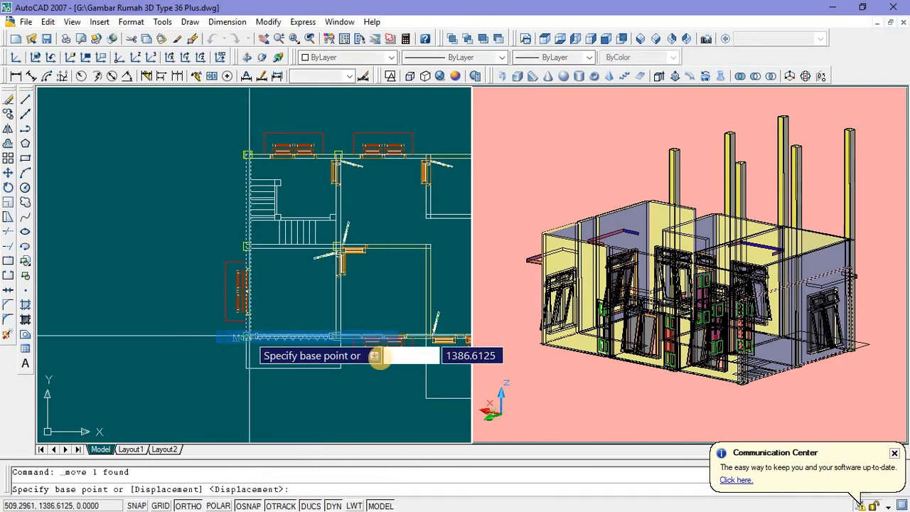
key("Escape")
left_click(683, 408)
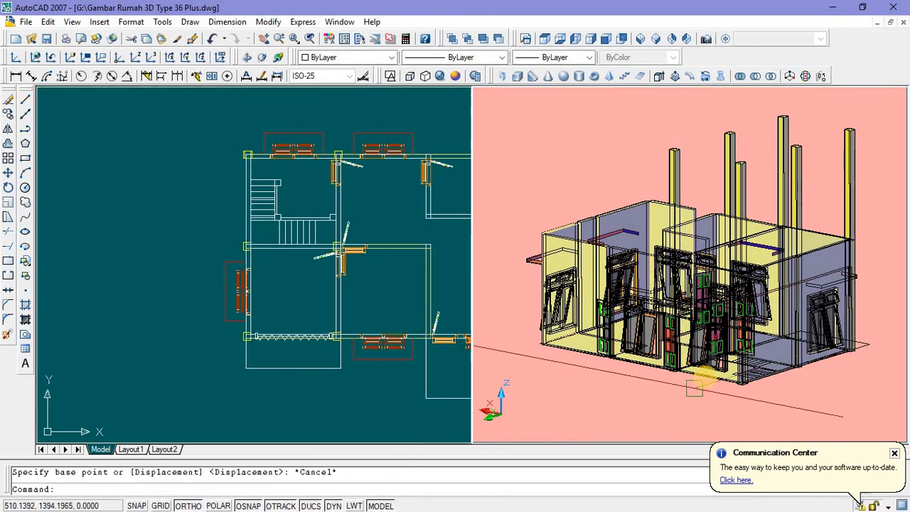
scroll(622, 356, "up", 5)
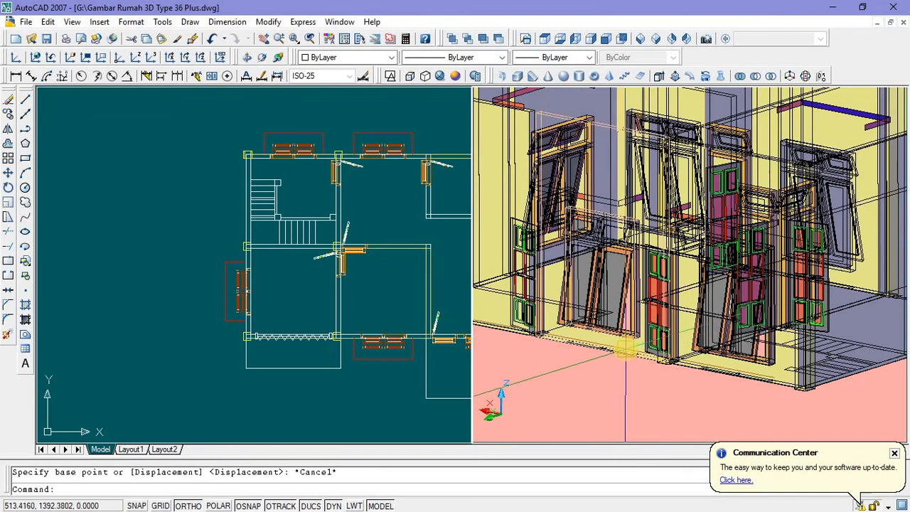
left_click(626, 349)
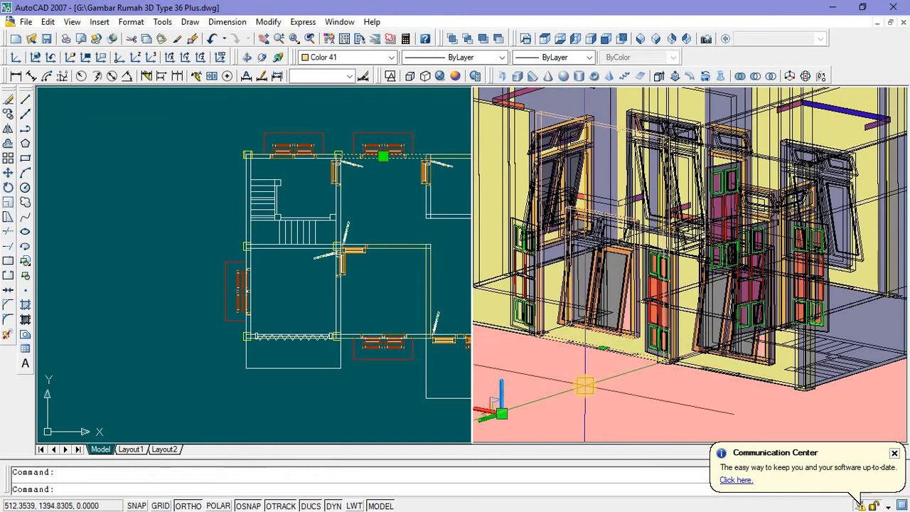
key("Escape")
left_click(603, 122)
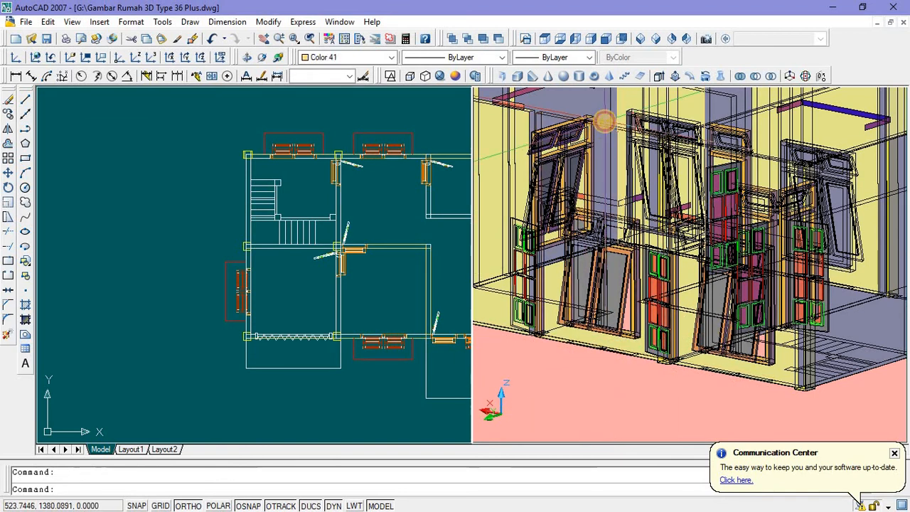
key("Escape")
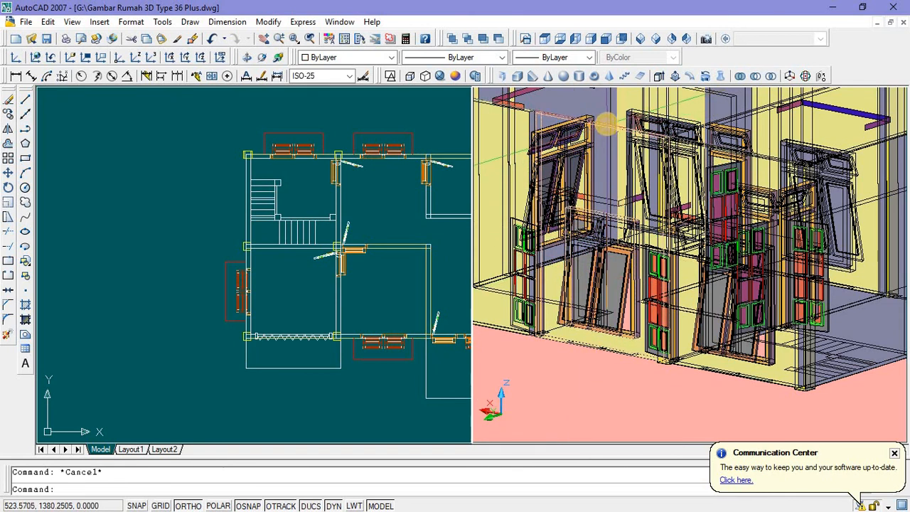
middle_click_drag(604, 127, 599, 155, "shift")
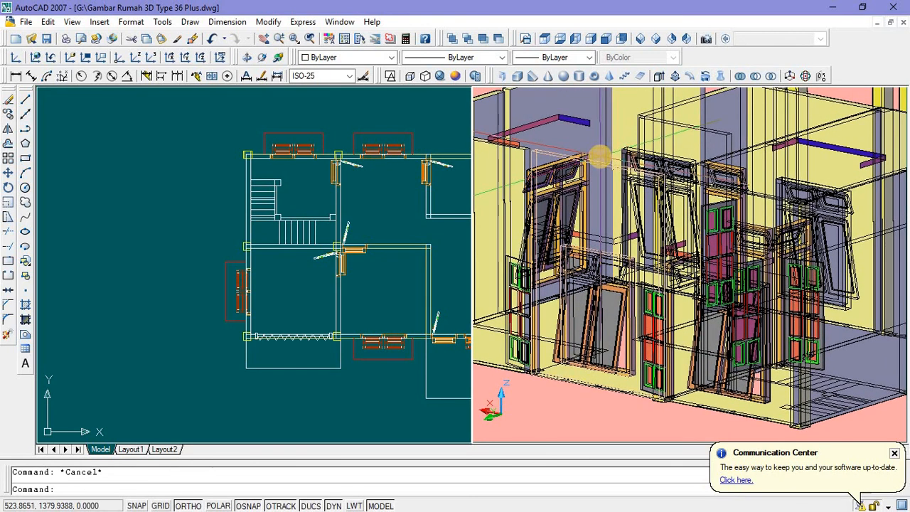
Step: Try to copy the lower back wall together with its double window frame 4 units straight up to the upper level
left_click(599, 155)
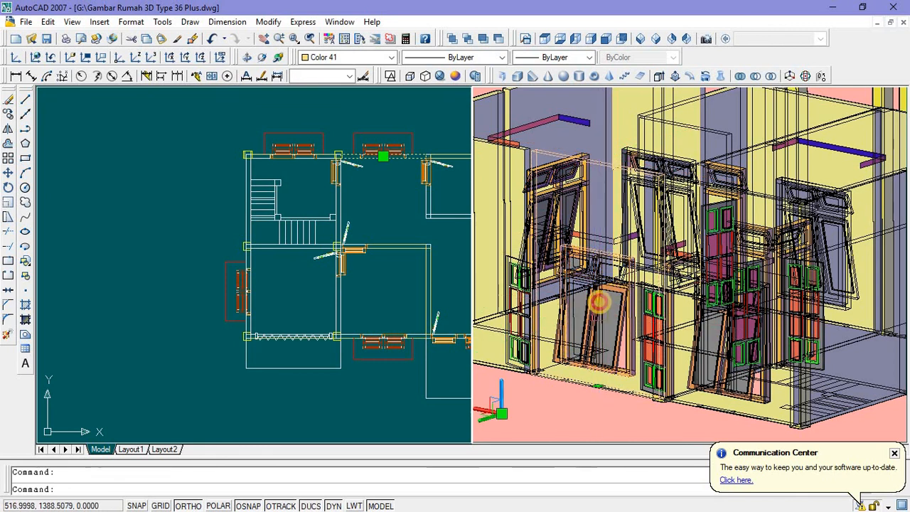
left_click(582, 245)
right_click(582, 243)
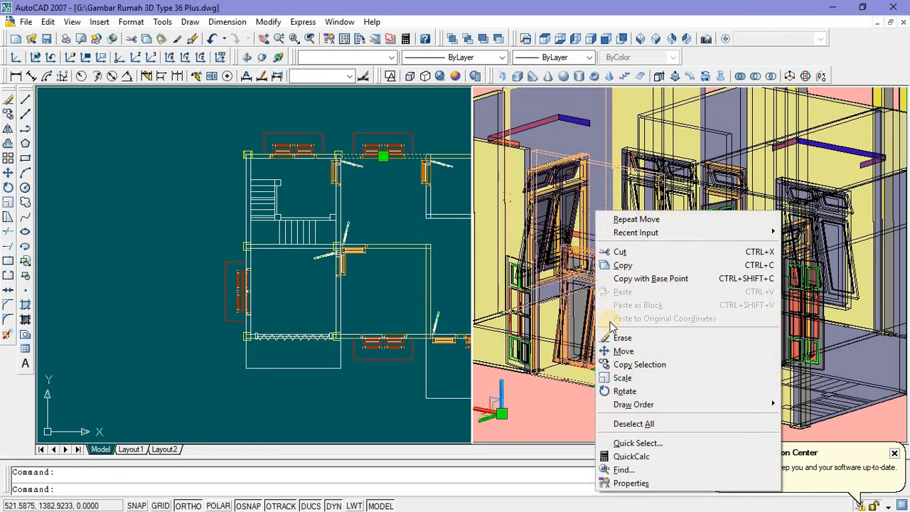
left_click(610, 367)
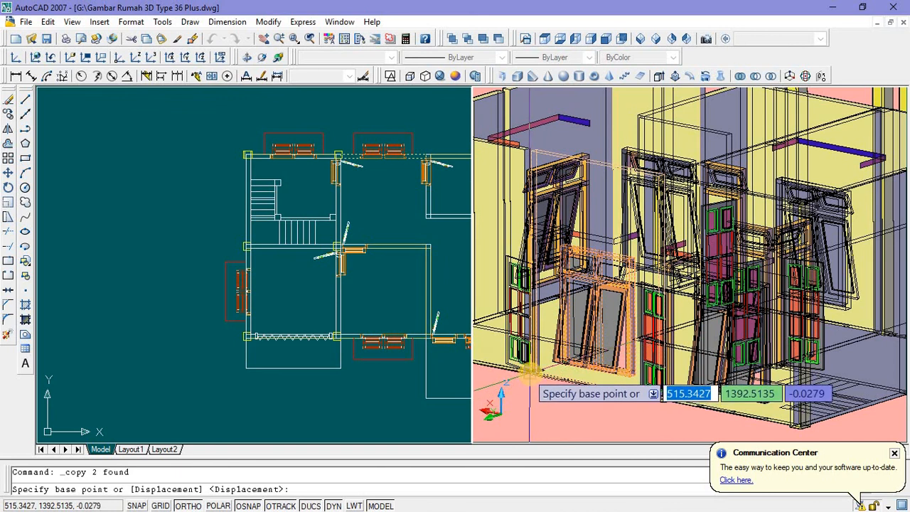
scroll(532, 381, "up", 2)
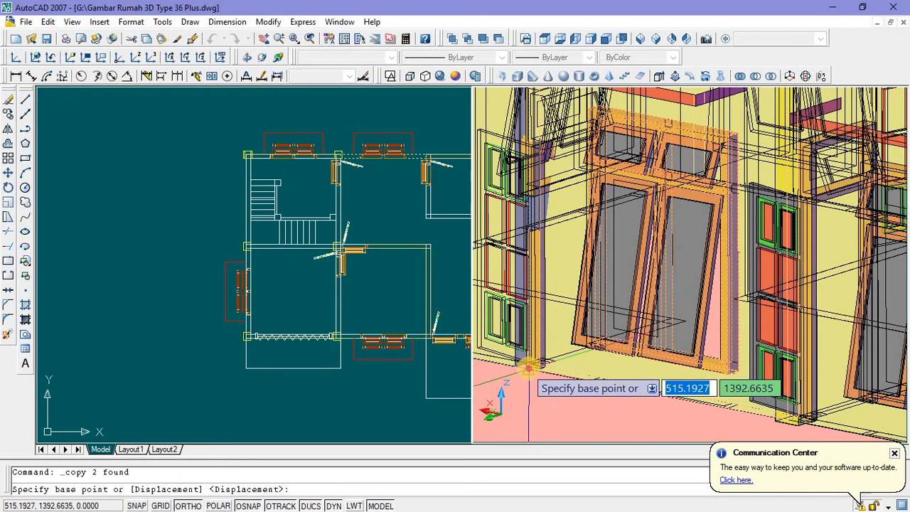
left_click(533, 380)
scroll(533, 369, "down", 5)
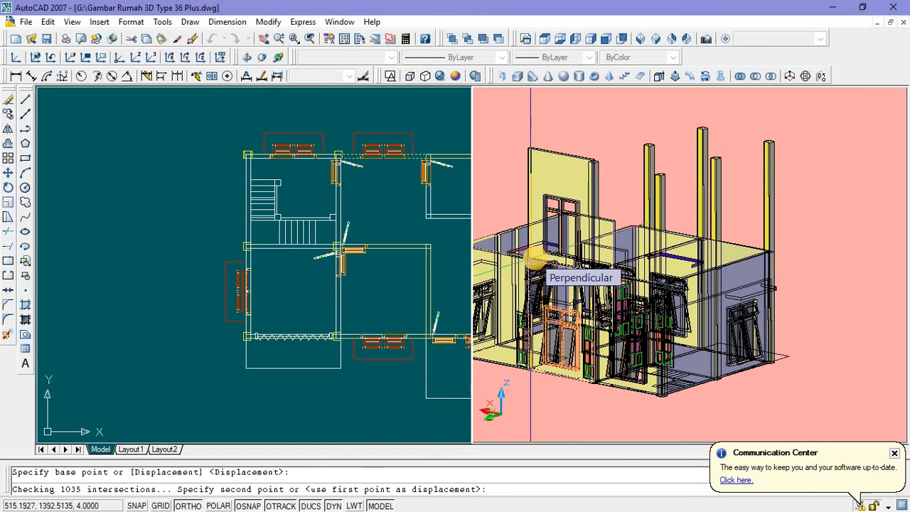
type("4")
key("Return")
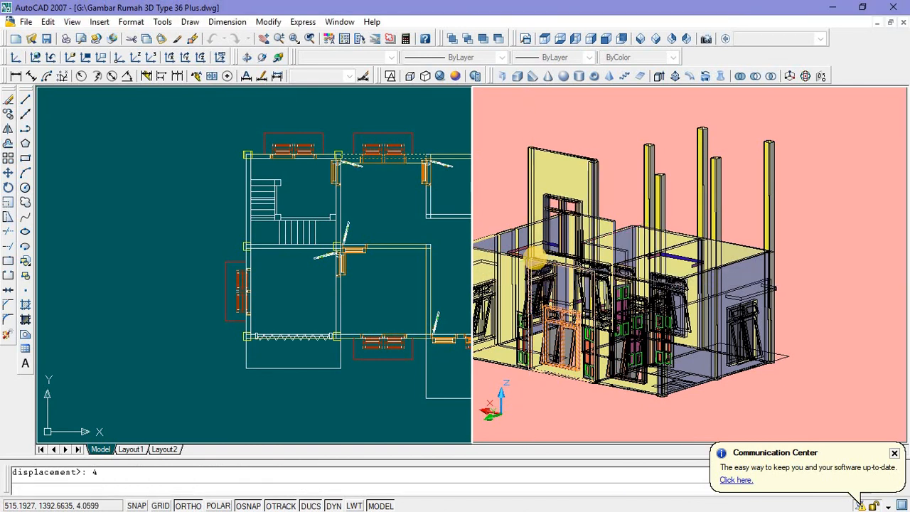
key("Return")
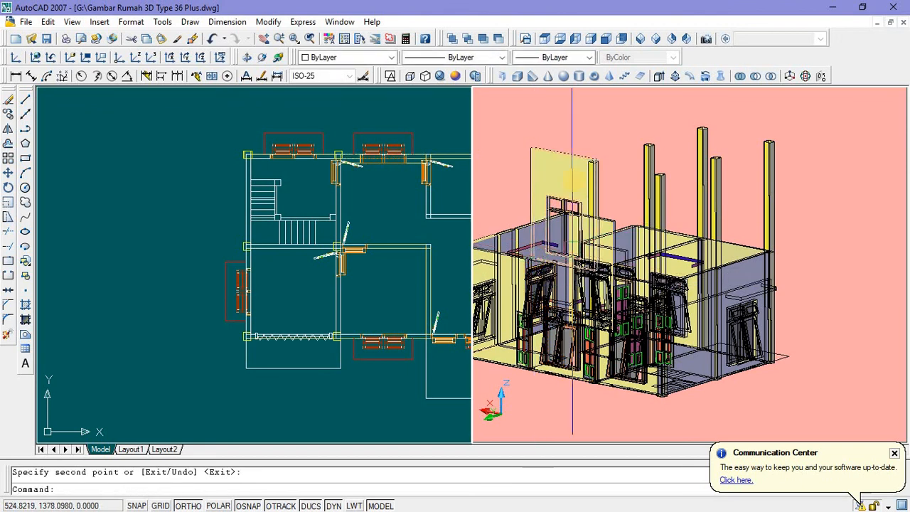
Step: Undo the upward copy of the back wall and its window frame
scroll(577, 161, "up", 3)
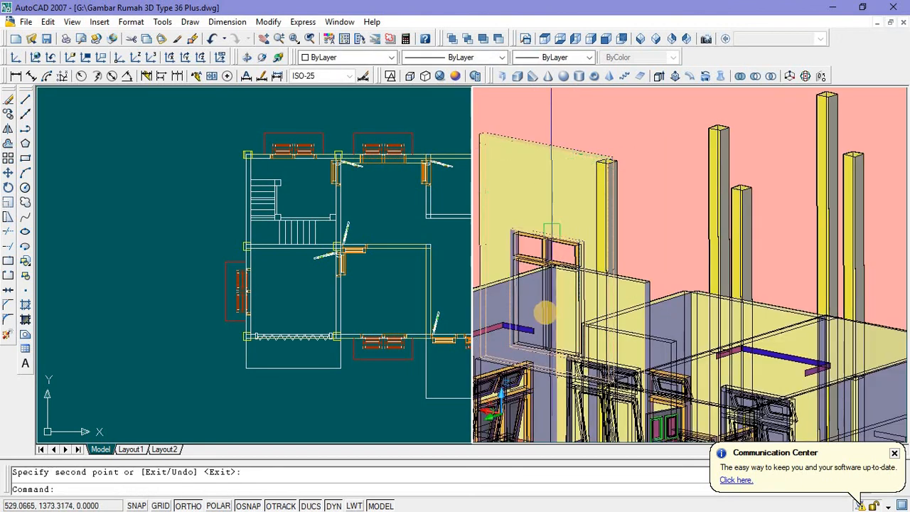
scroll(535, 361, "down", 5)
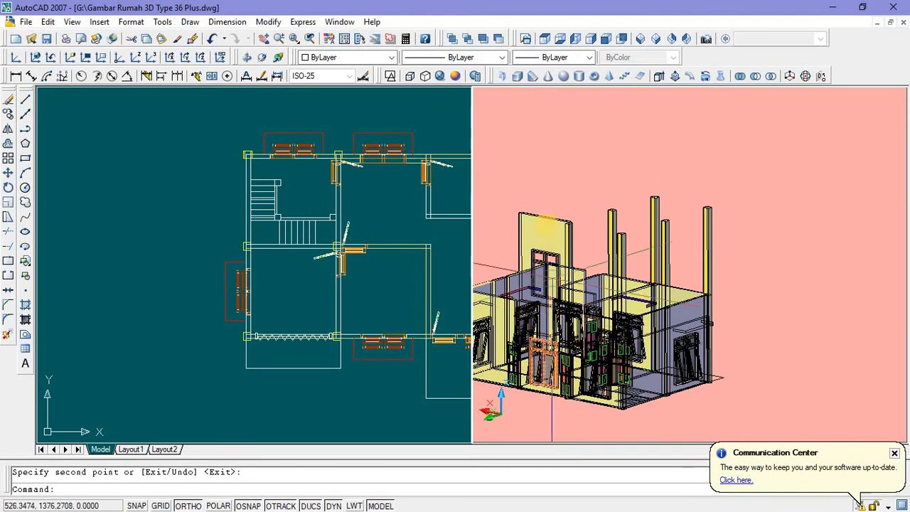
left_click(548, 254)
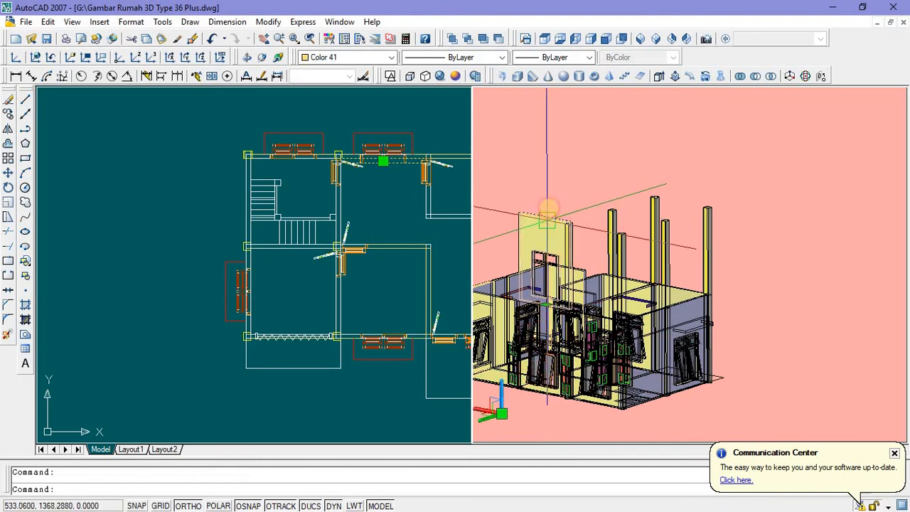
left_click(212, 39)
left_click(212, 39)
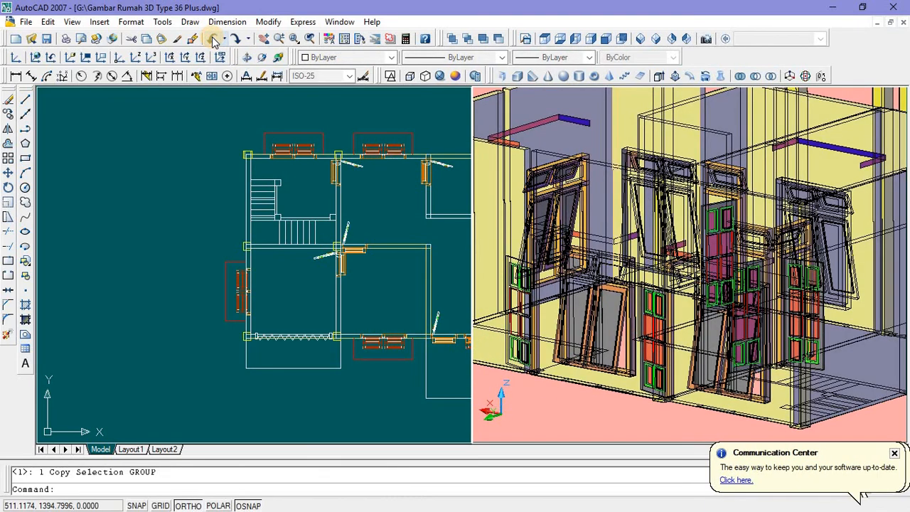
left_click(212, 39)
Step: Show the whole house in a single southwest isometric view and examine the upper columns and the walls below them
middle_click_drag(734, 195, 728, 199)
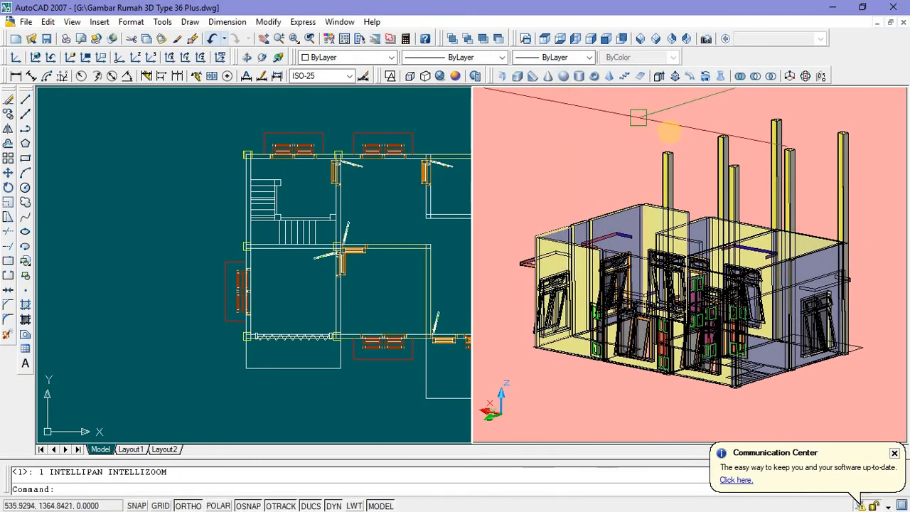
left_click(362, 211)
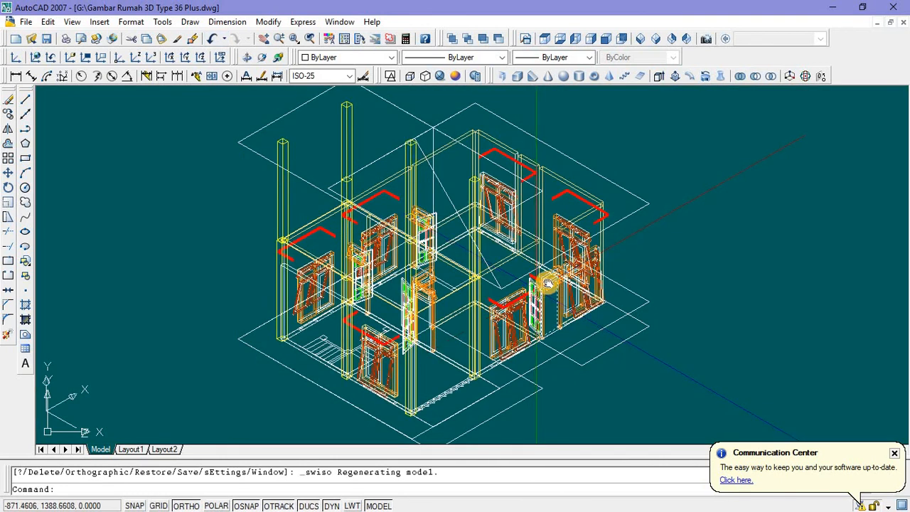
middle_click_drag(547, 283, 558, 277)
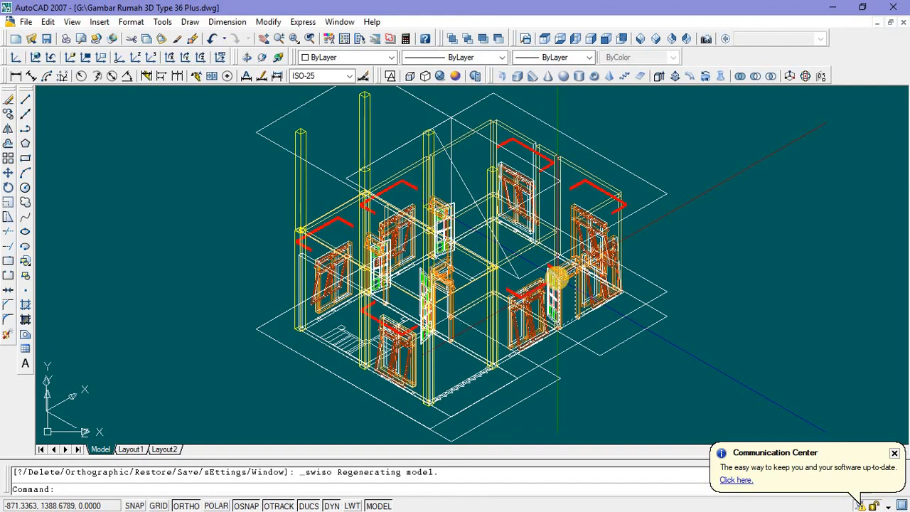
middle_click_drag(558, 279, 576, 283)
scroll(576, 283, "down", 2)
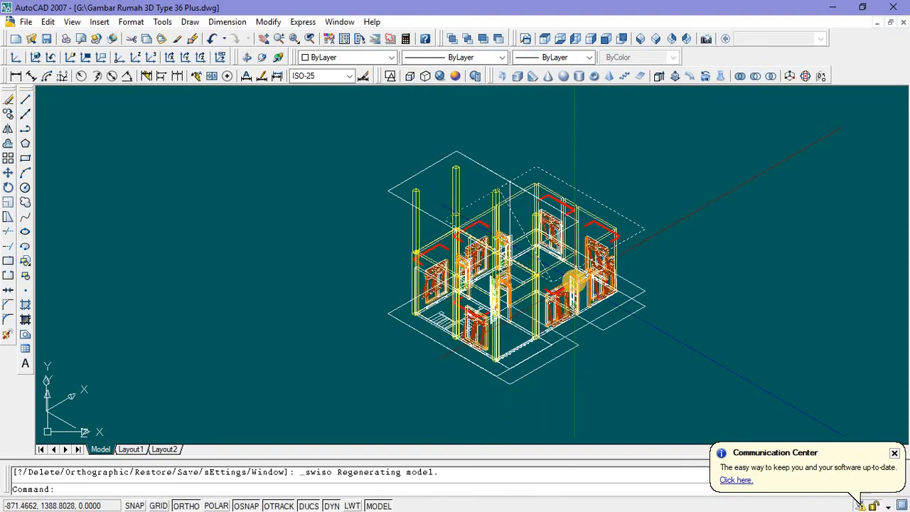
scroll(575, 280, "up", 3)
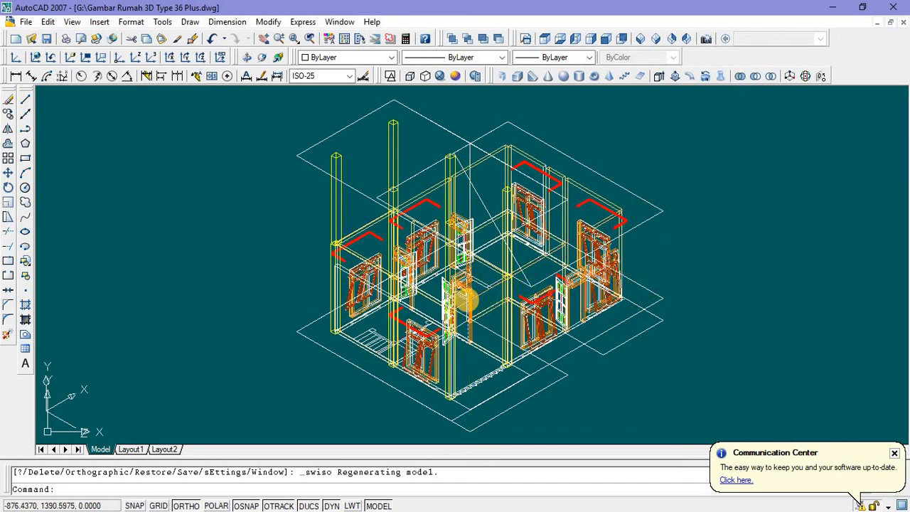
scroll(466, 296, "up", 2)
middle_click_drag(469, 298, 467, 283)
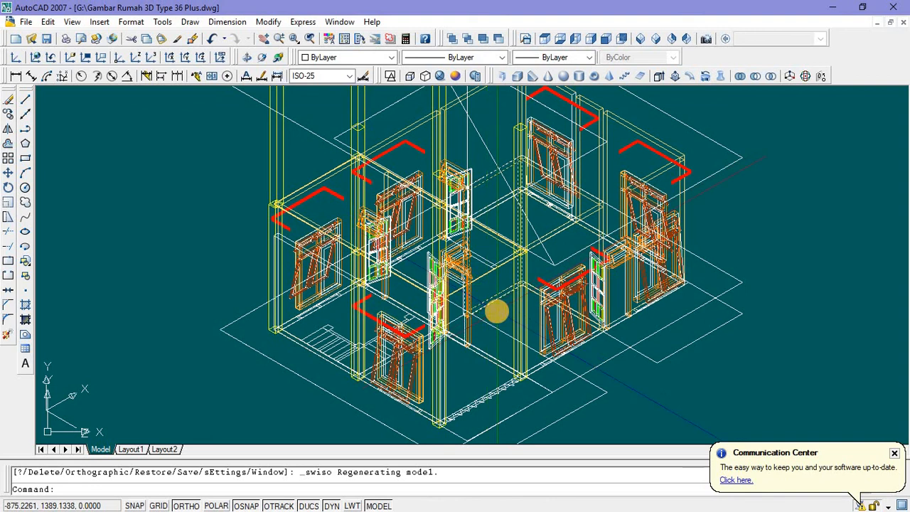
scroll(497, 311, "down", 1)
scroll(490, 291, "down", 2)
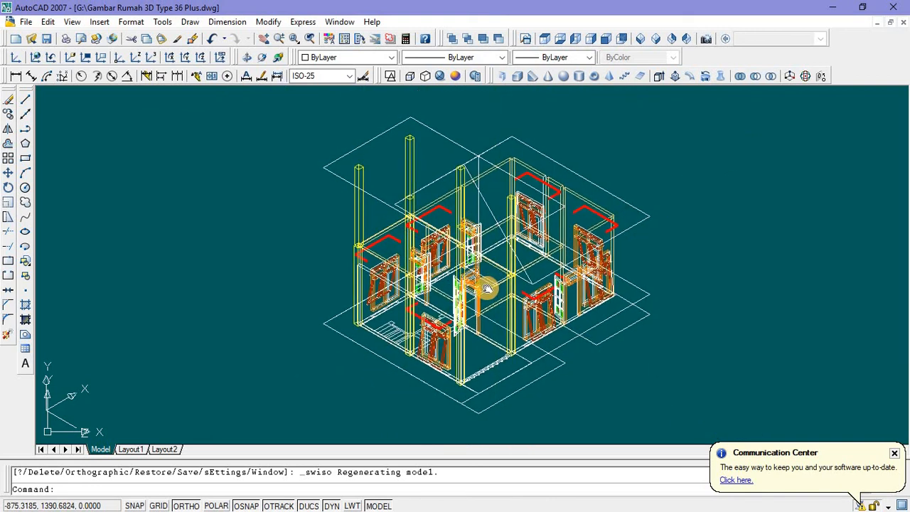